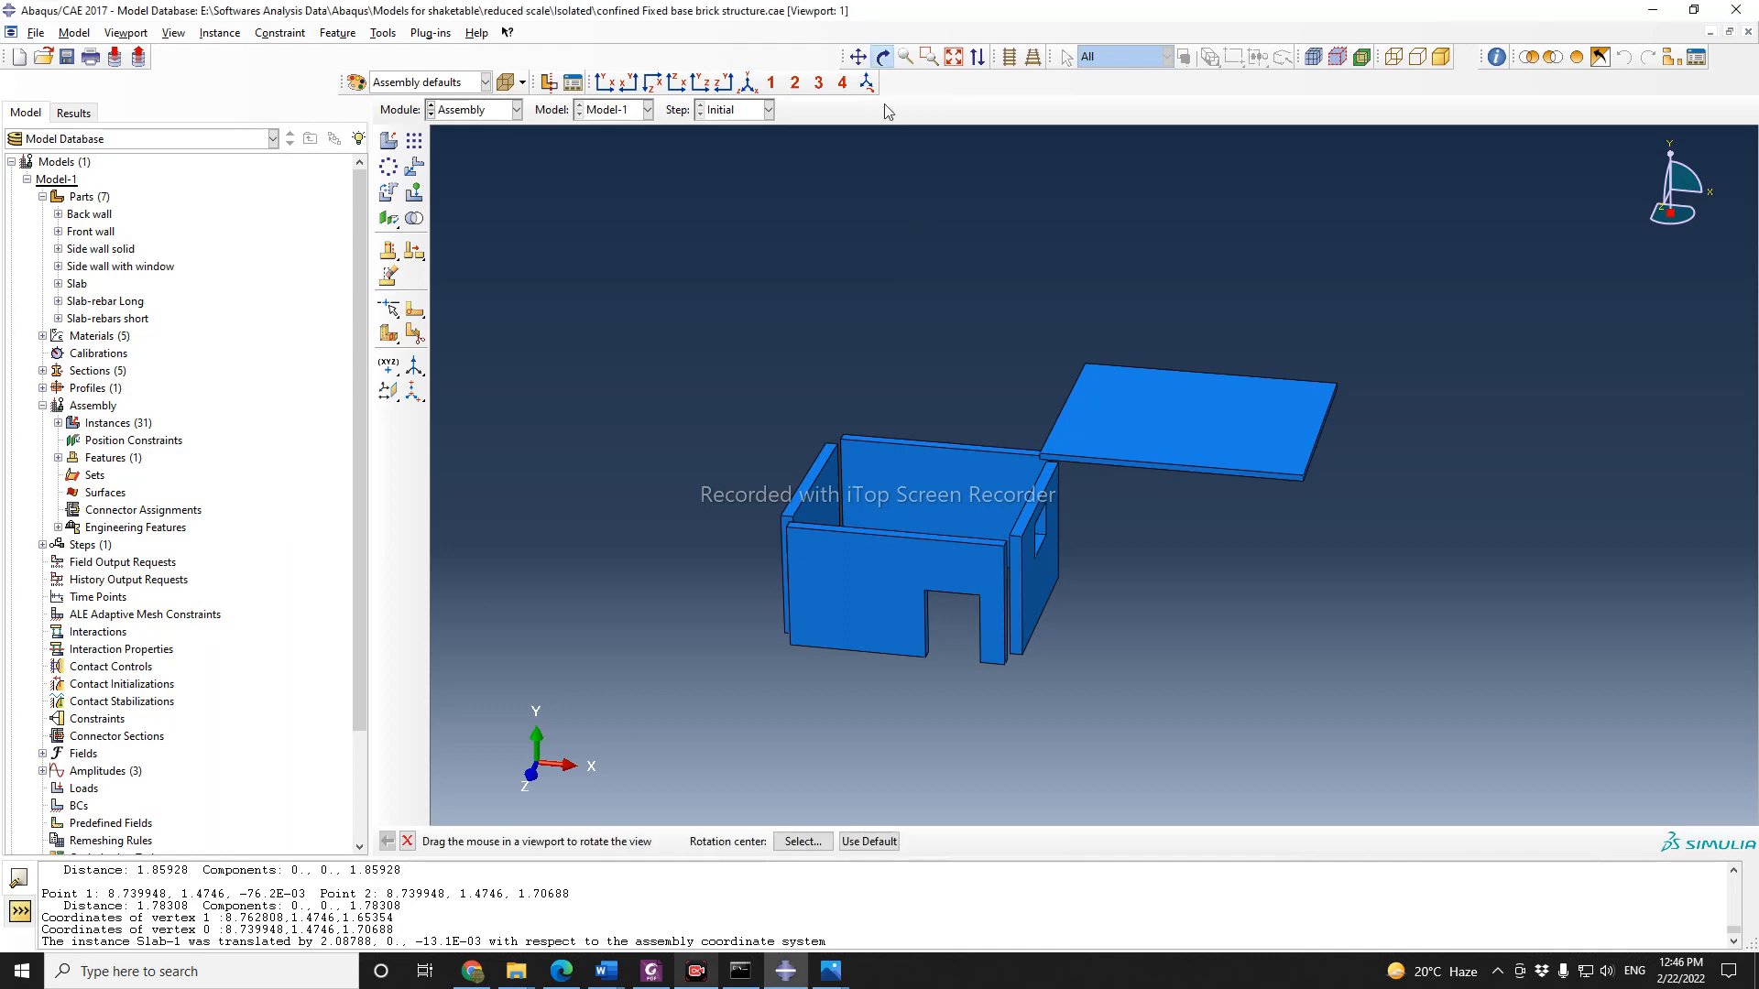
# Step: Examine the assembled brick structure and identify its back wall, side walls, slab and long slab rebar among the model's parts
pyautogui.moveTo(1007, 584); pyautogui.dragTo(960, 564)
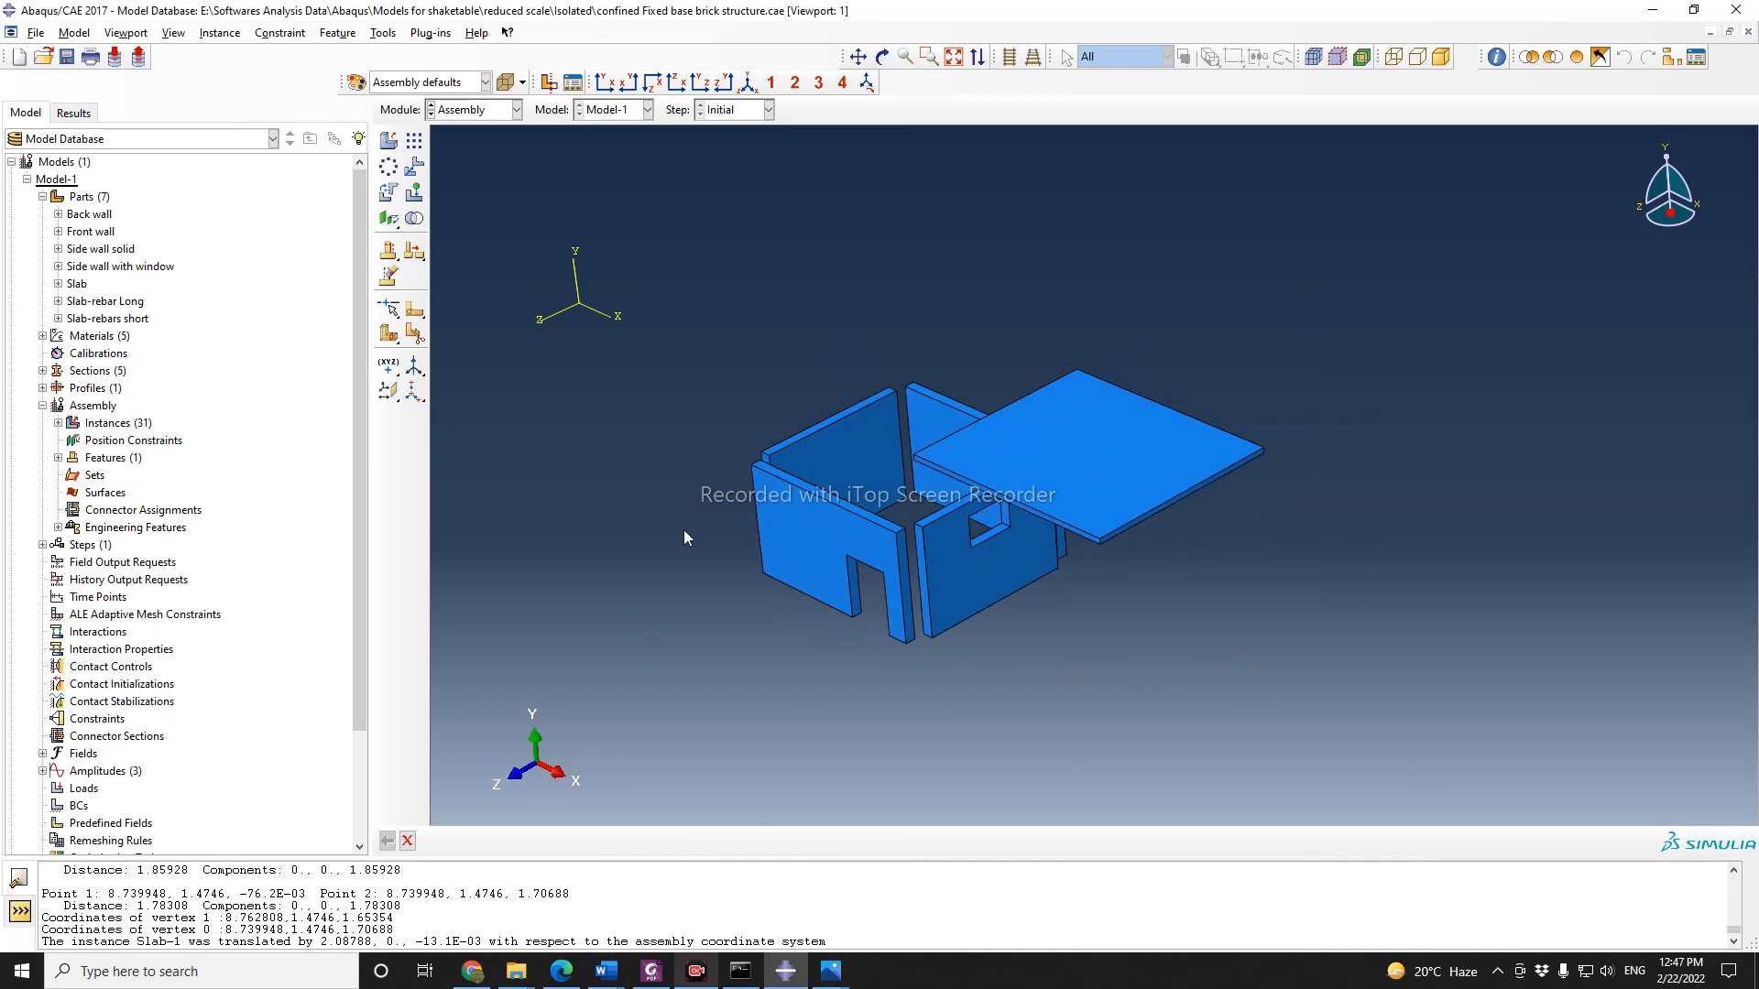
pyautogui.scroll(-2, 1217, 548)
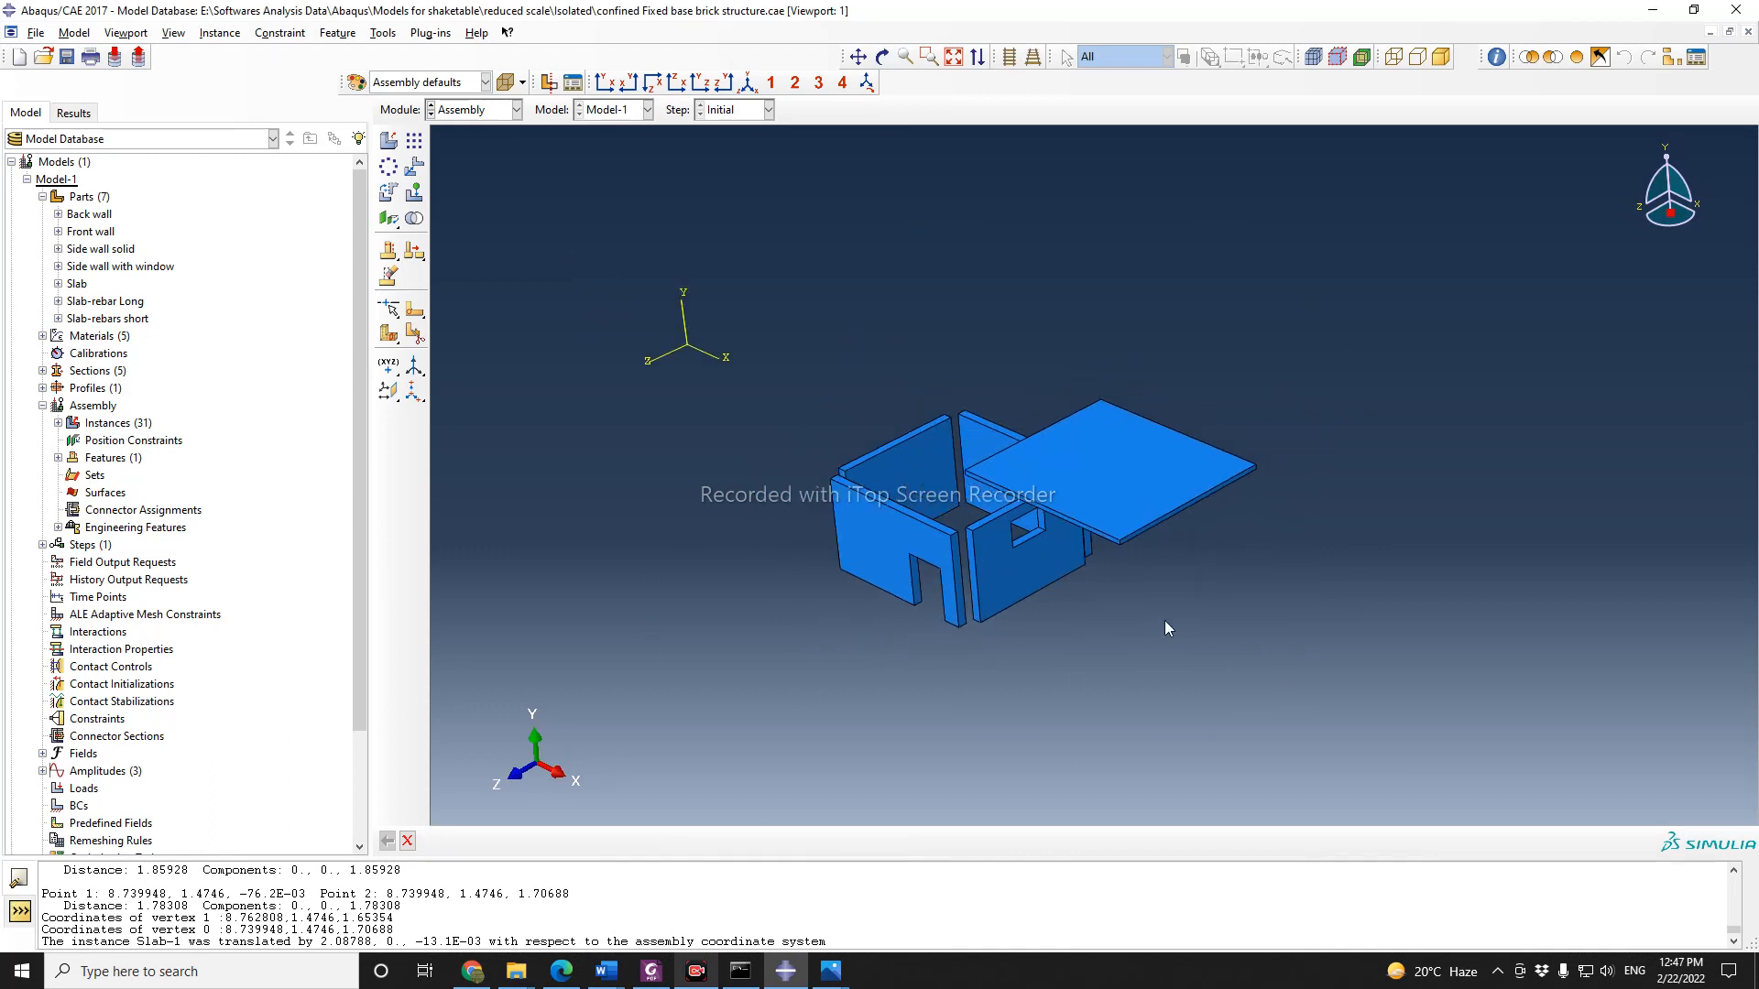
pyautogui.scroll(1, 813, 646)
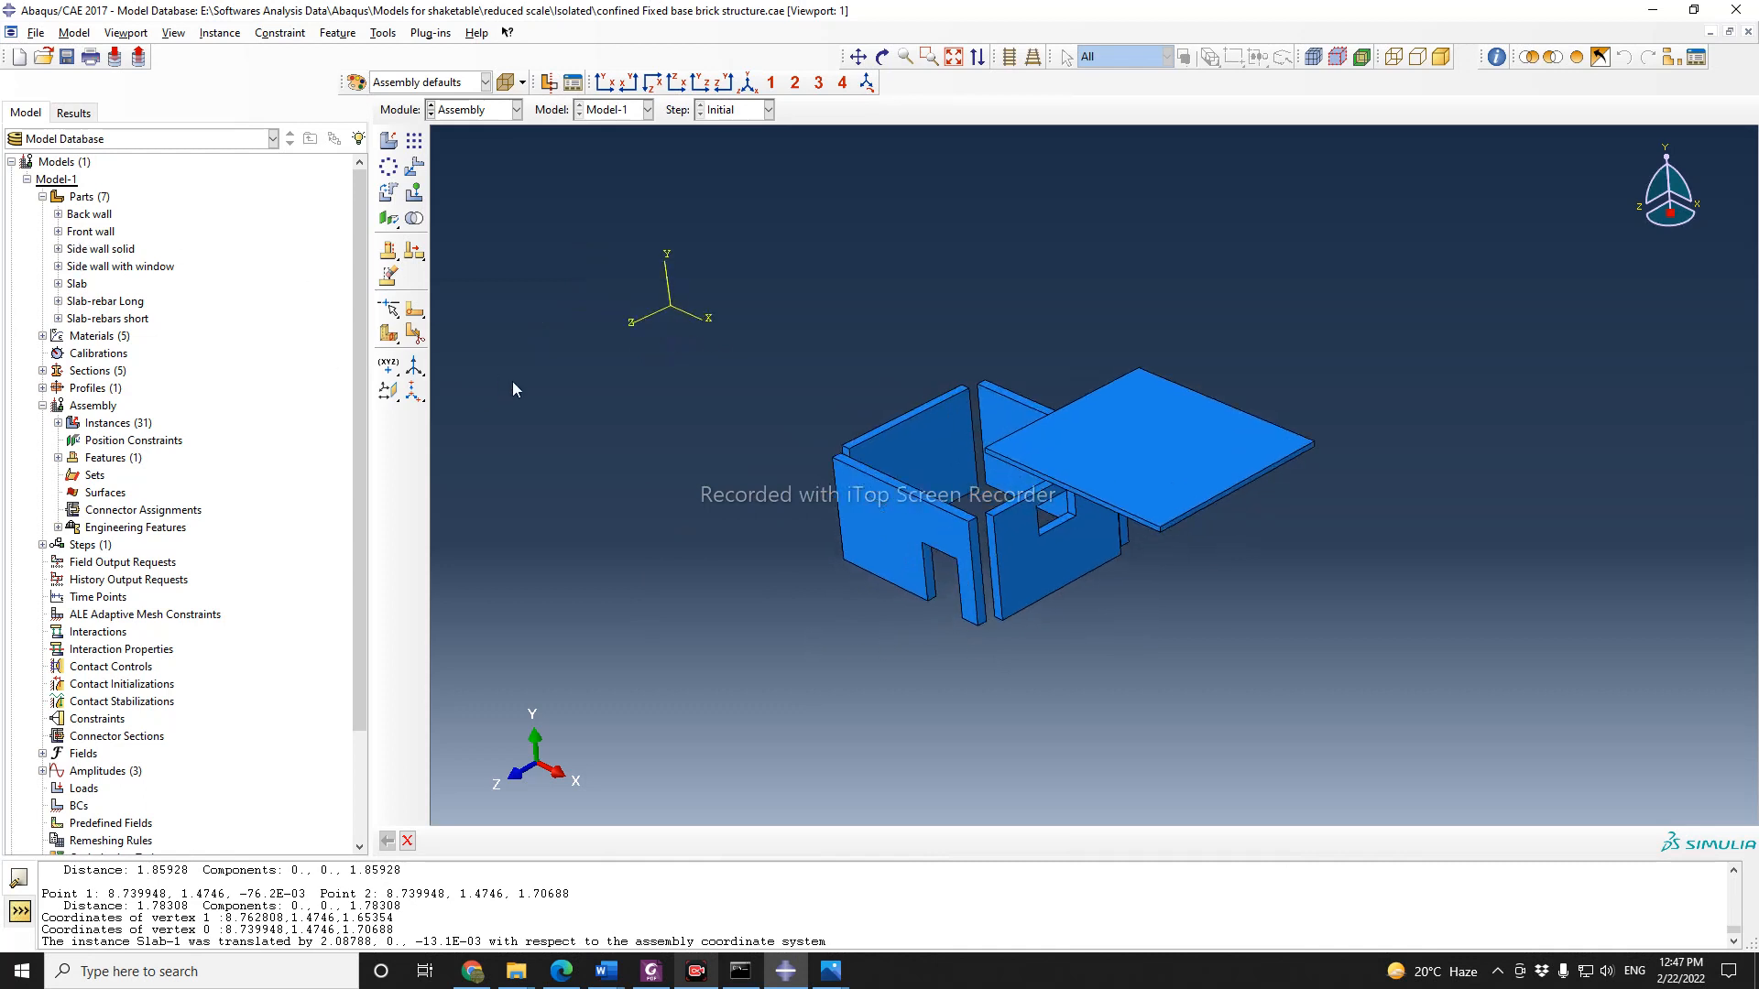
pyautogui.click(85, 216)
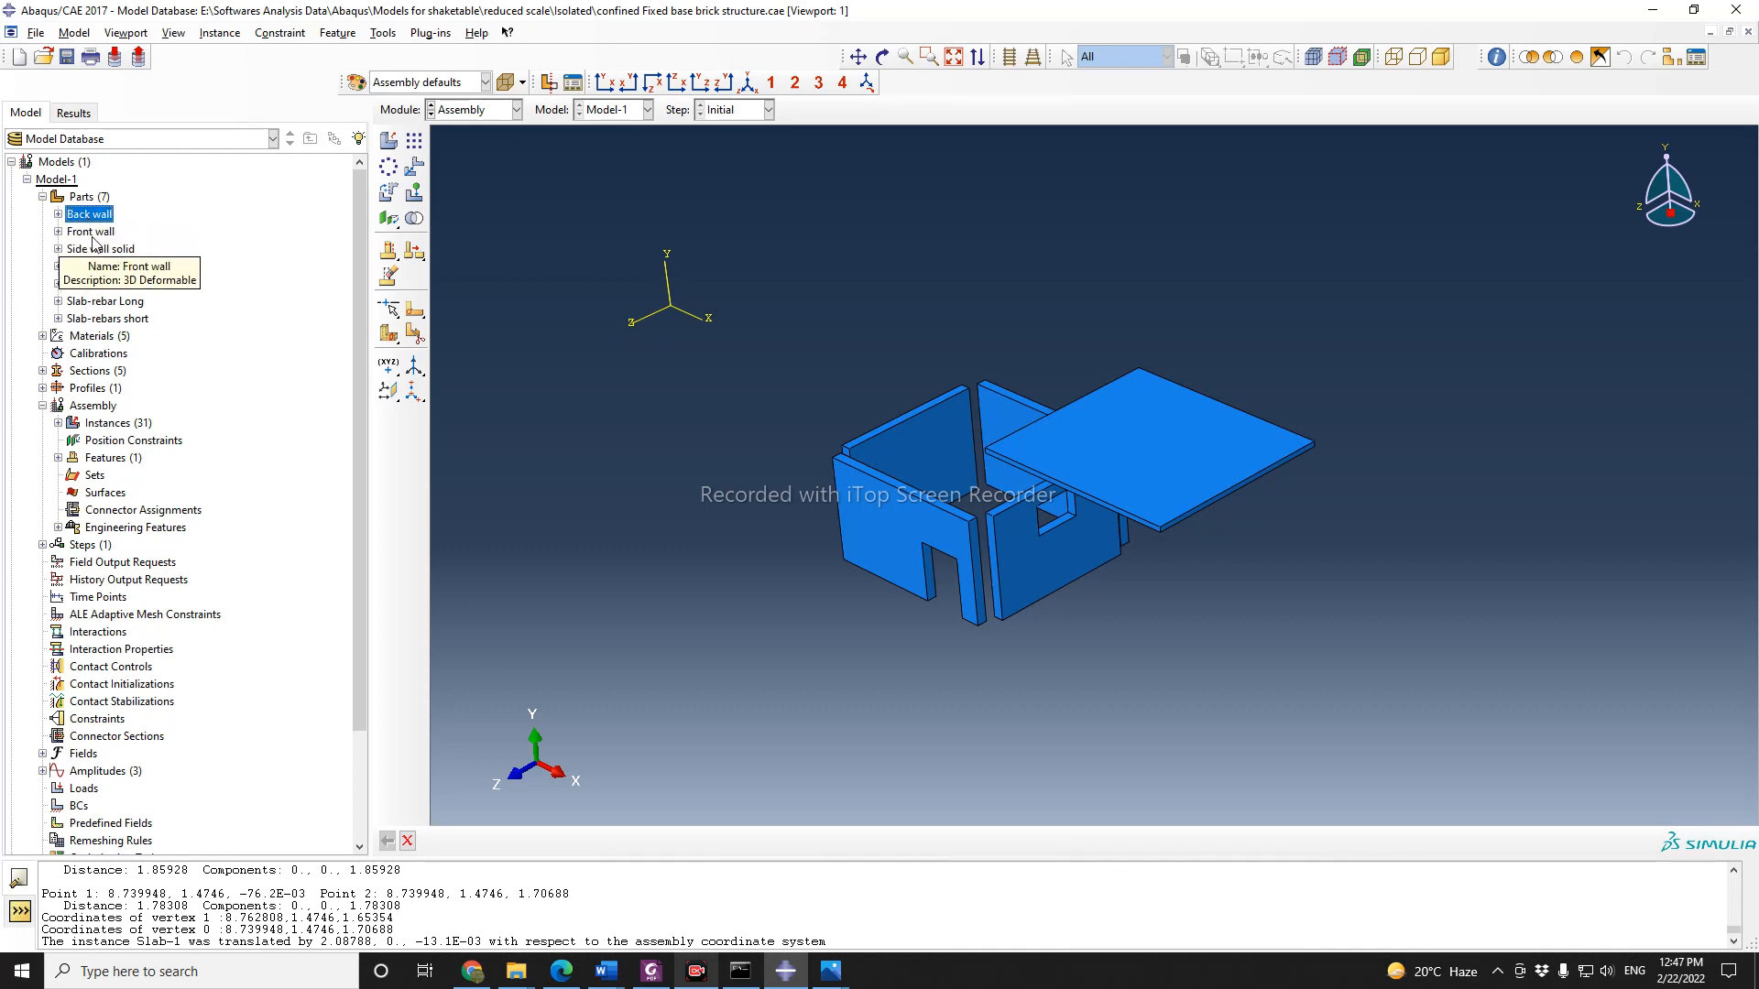
pyautogui.click(97, 249)
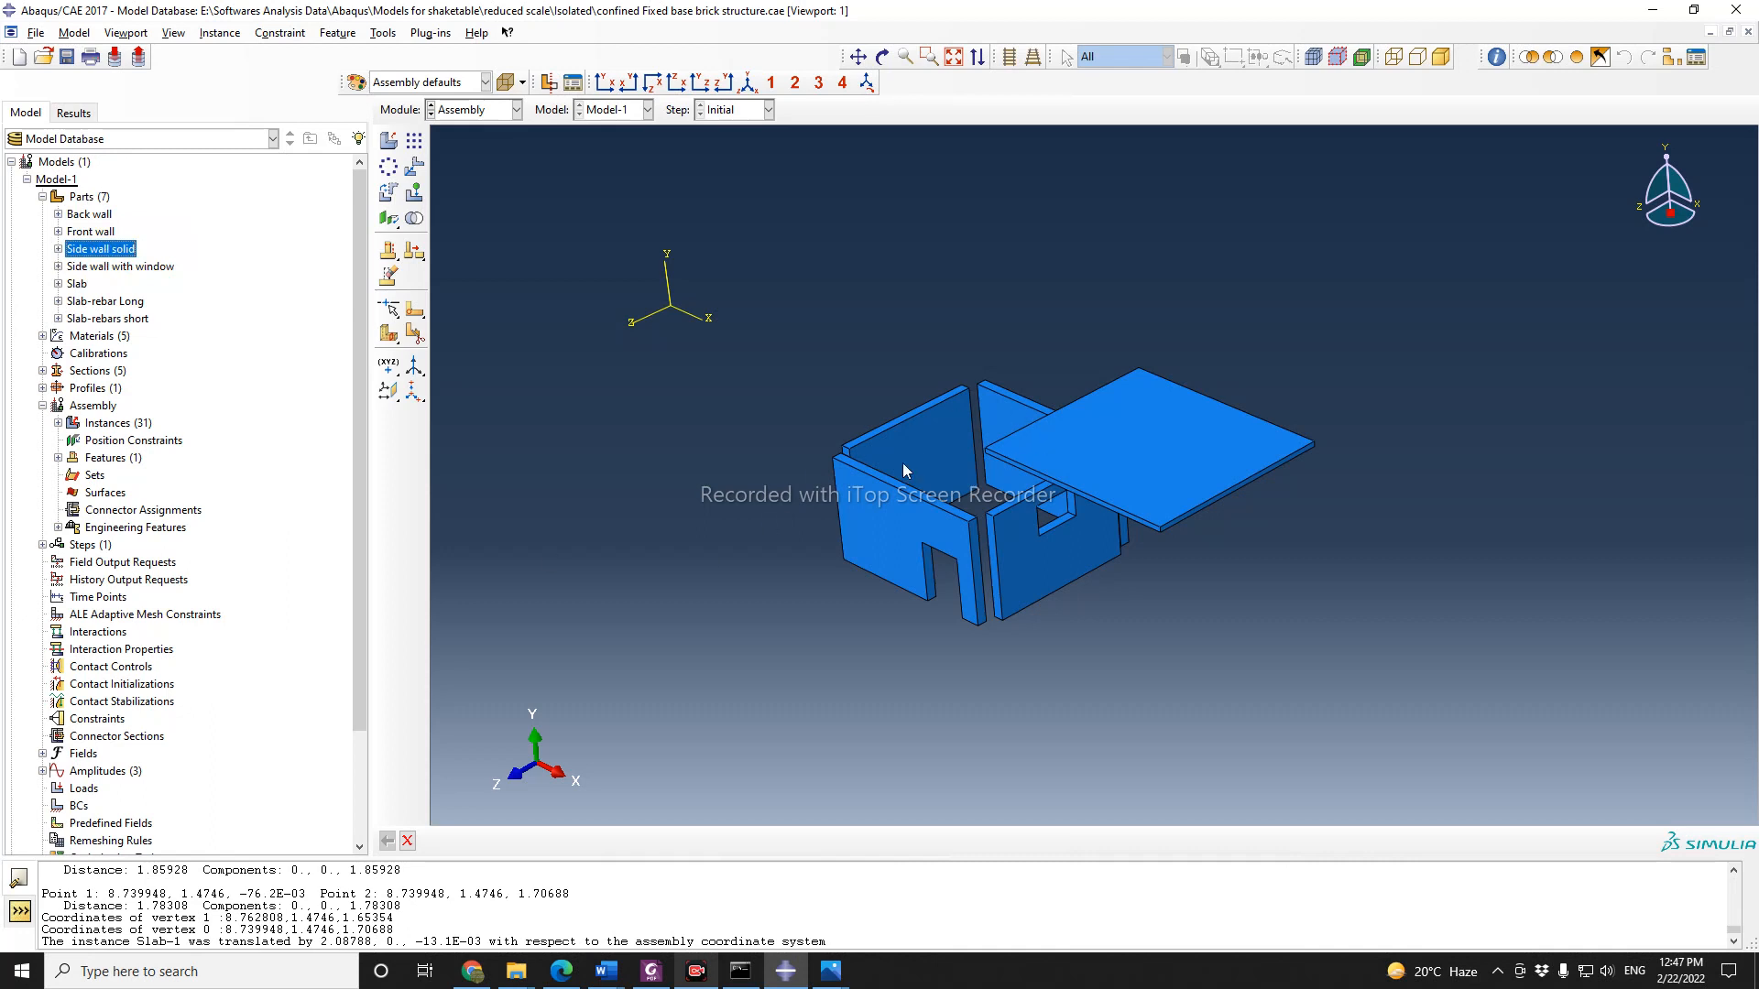
pyautogui.click(100, 266)
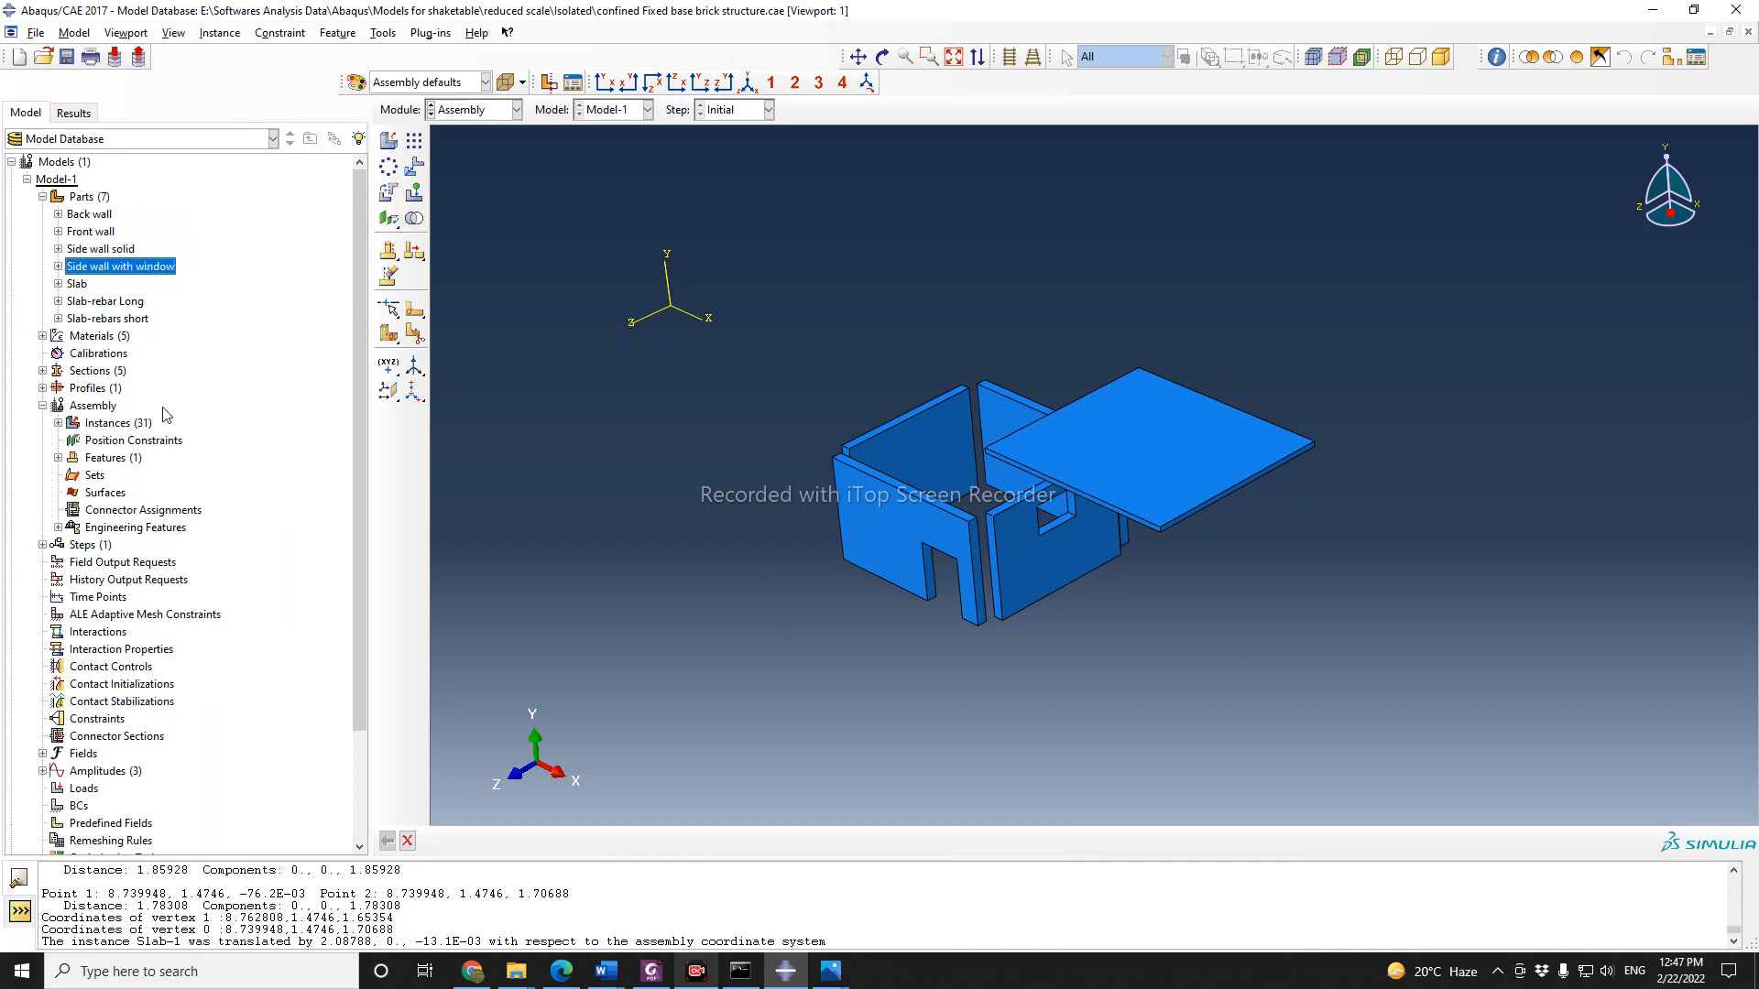
pyautogui.click(79, 284)
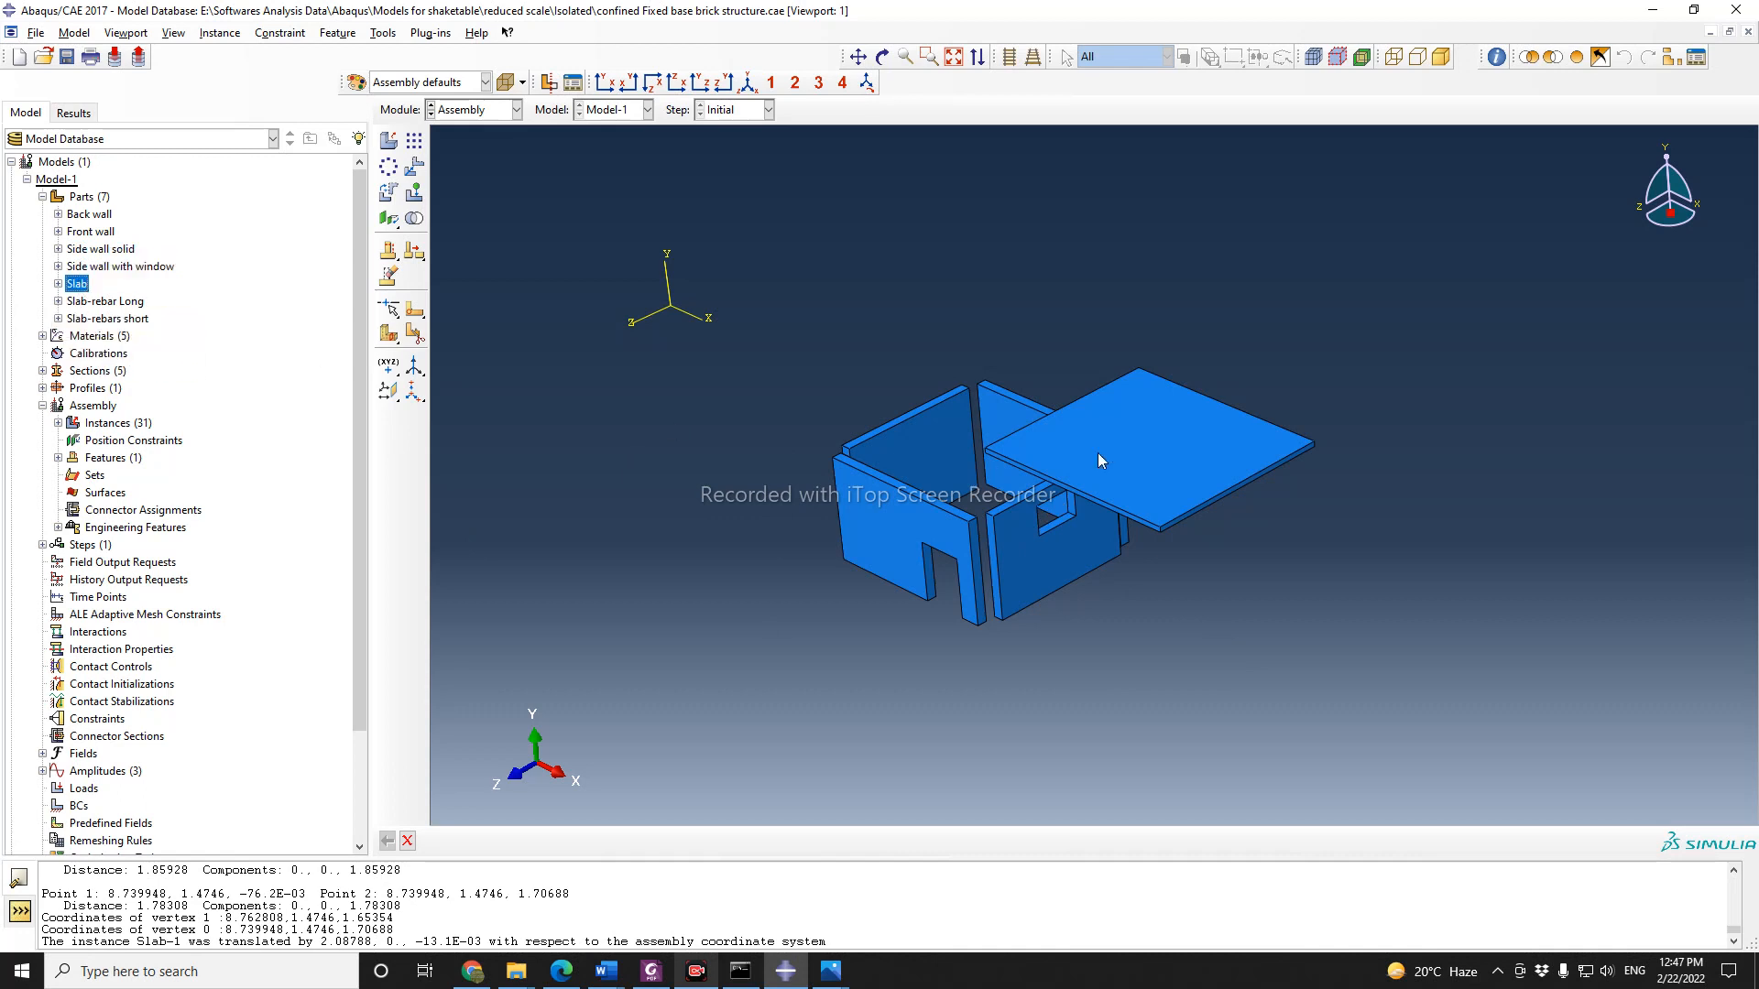
pyautogui.click(113, 302)
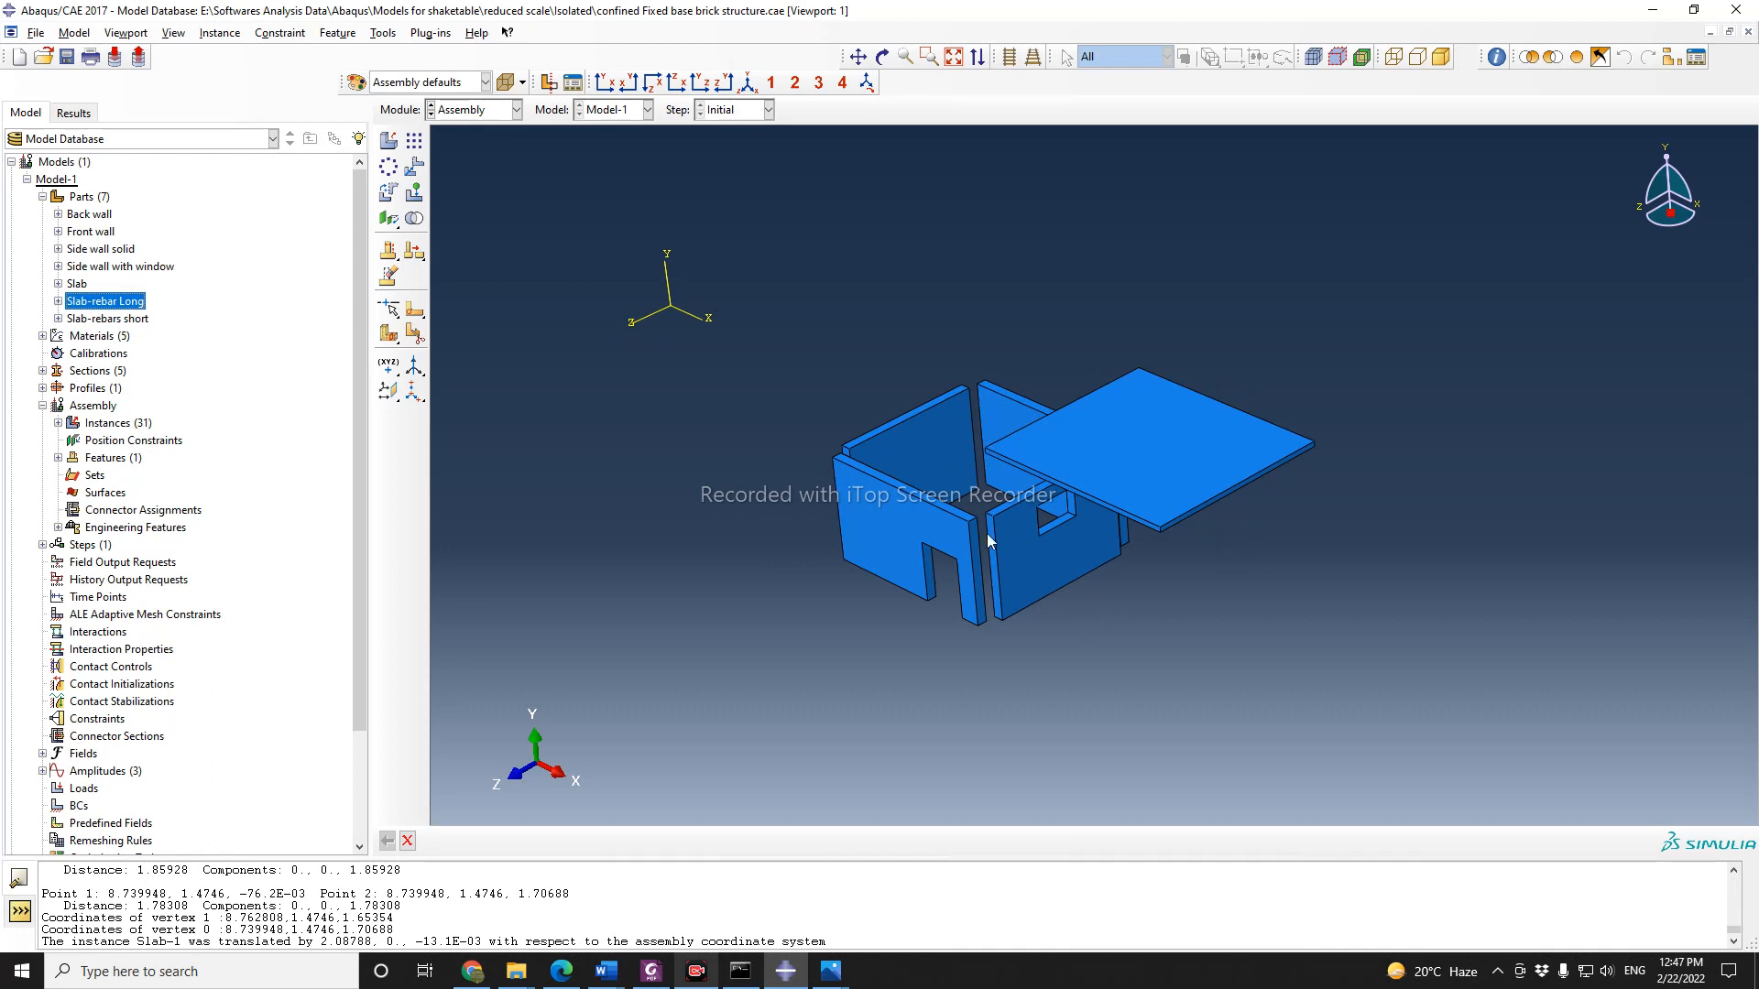
# Step: View the assembly from above and examine the roof slab along with the Slab-rebar Long and Slab-rebars short parts
pyautogui.click(883, 57)
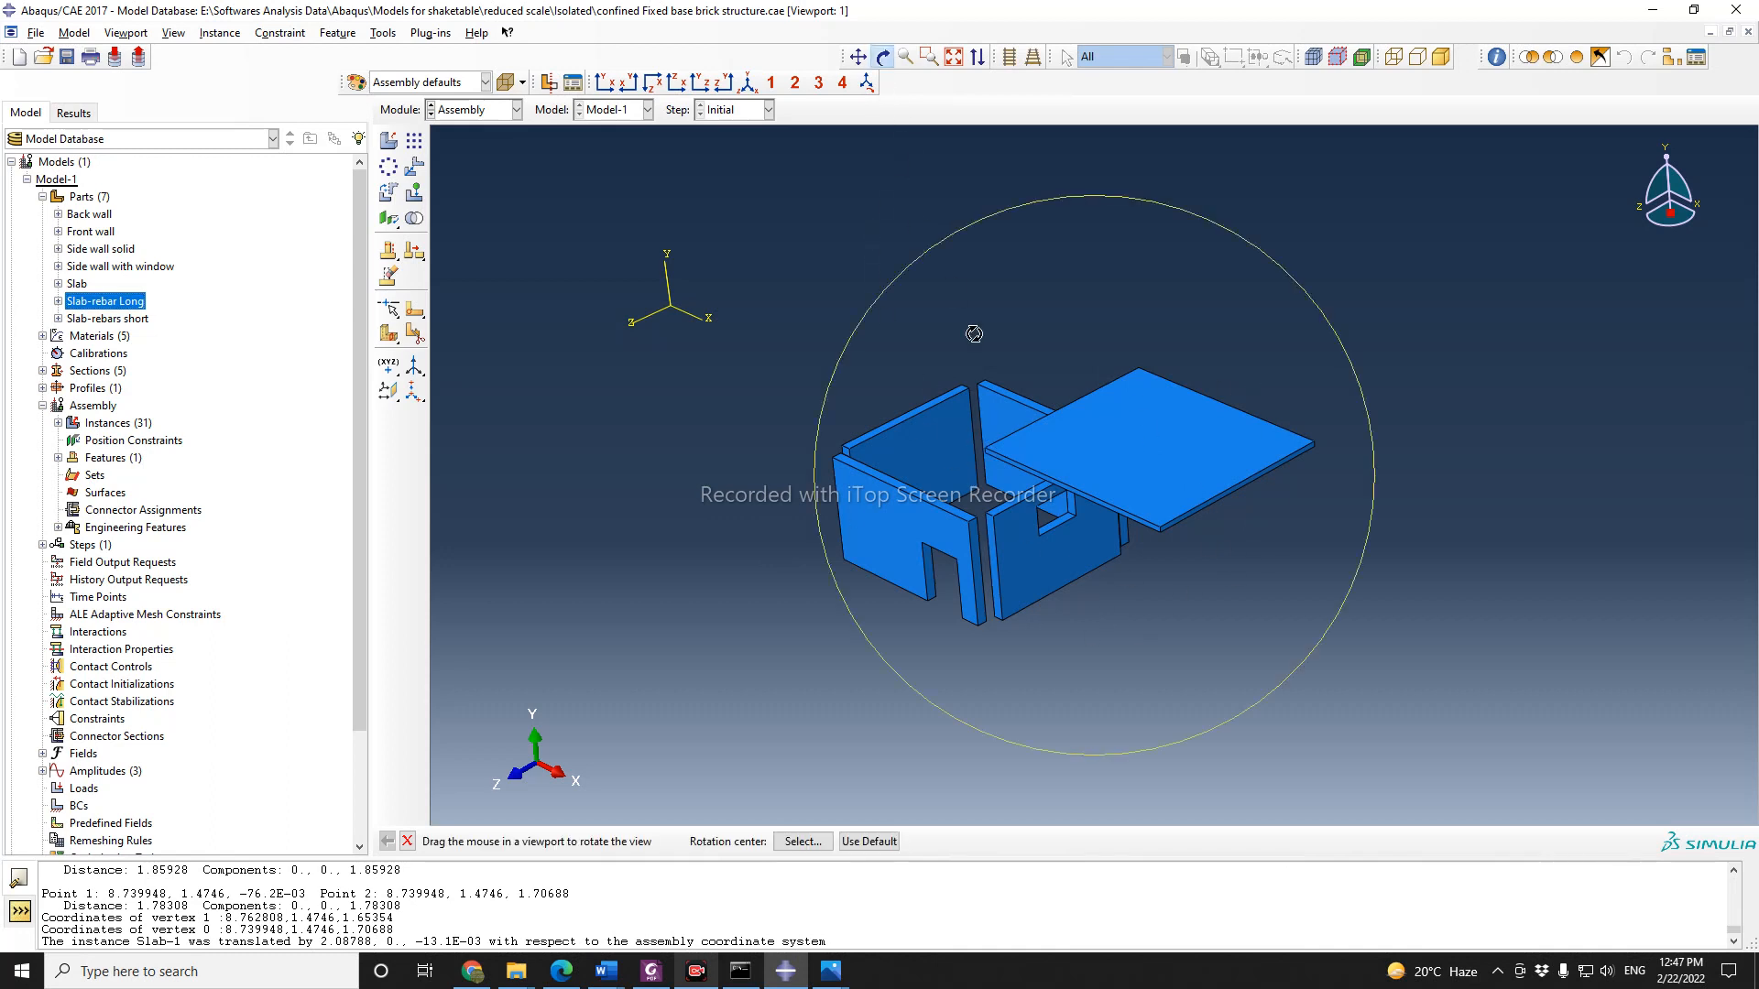
pyautogui.moveTo(1026, 520); pyautogui.dragTo(939, 631)
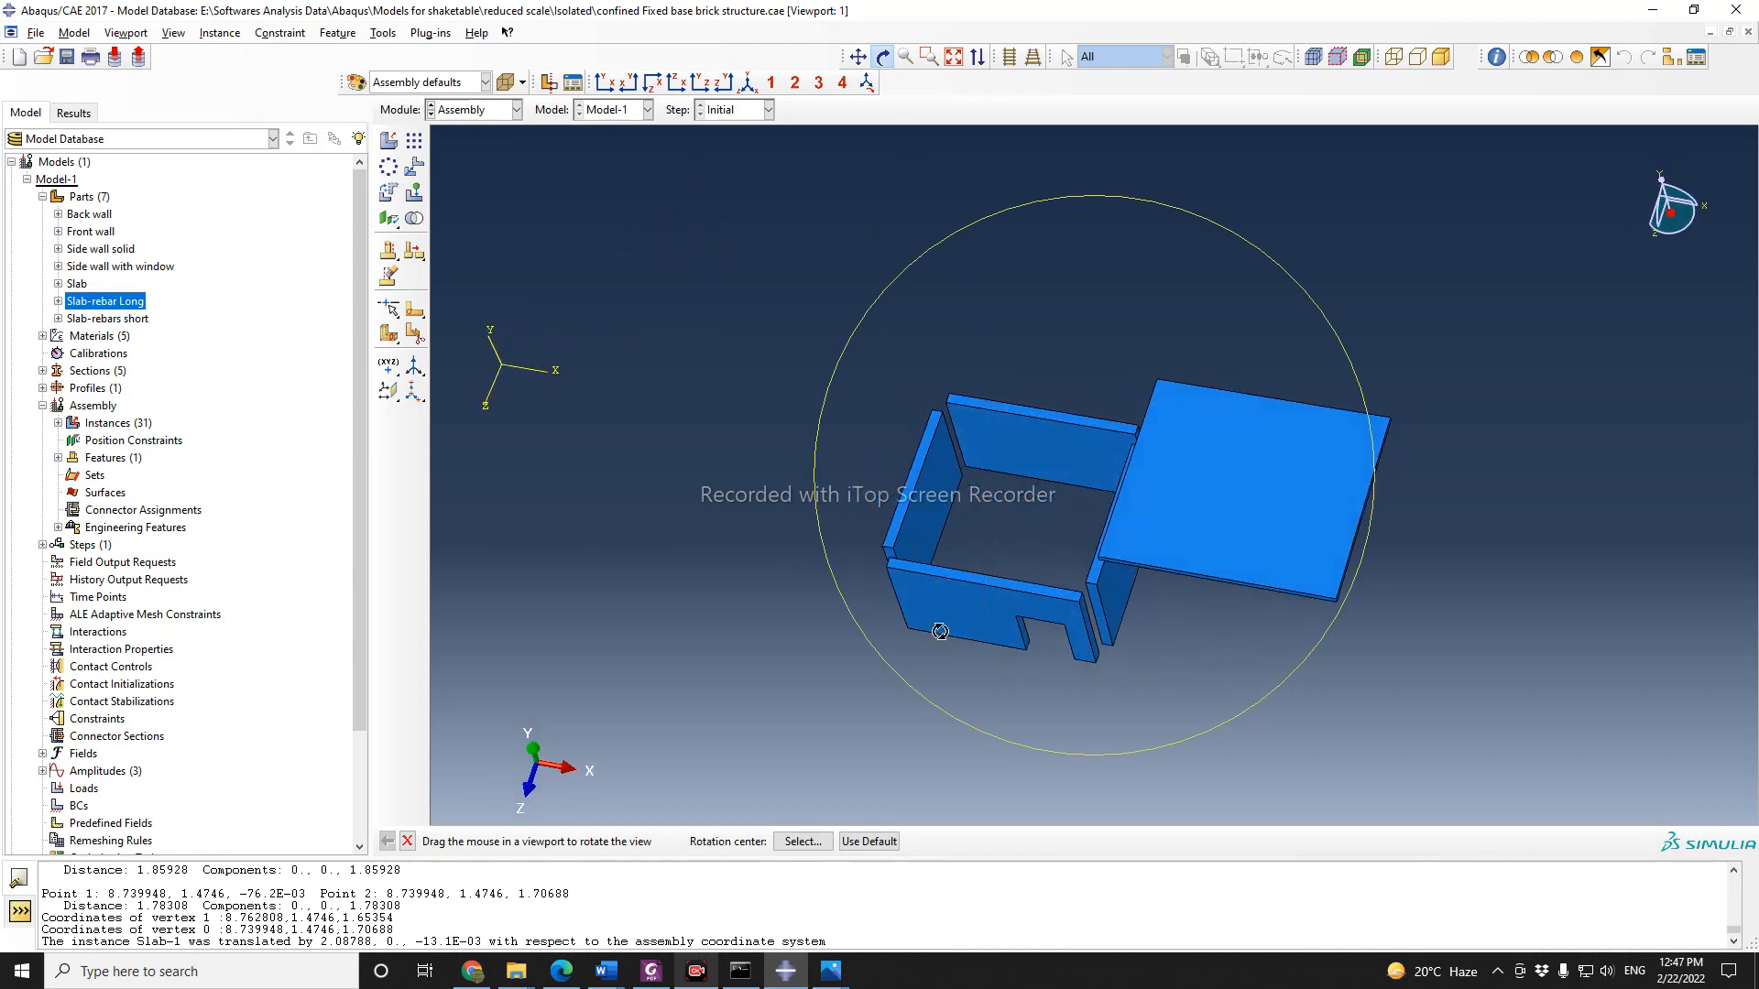
pyautogui.click(408, 841)
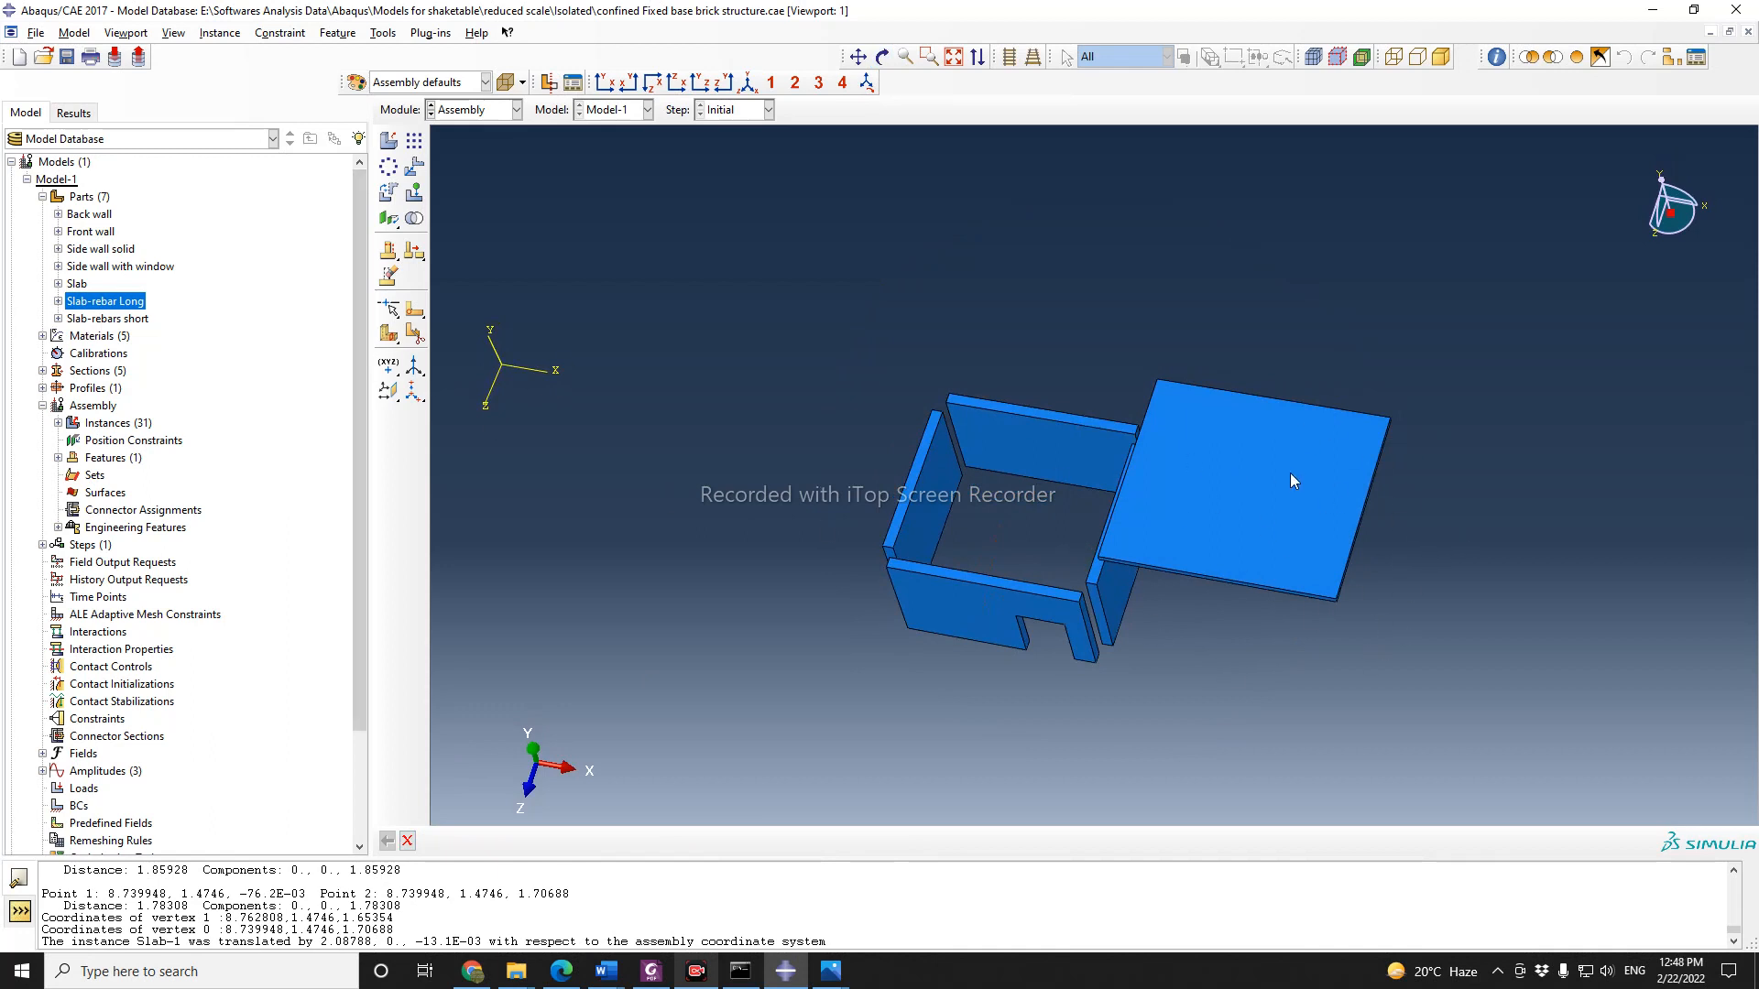
pyautogui.click(115, 319)
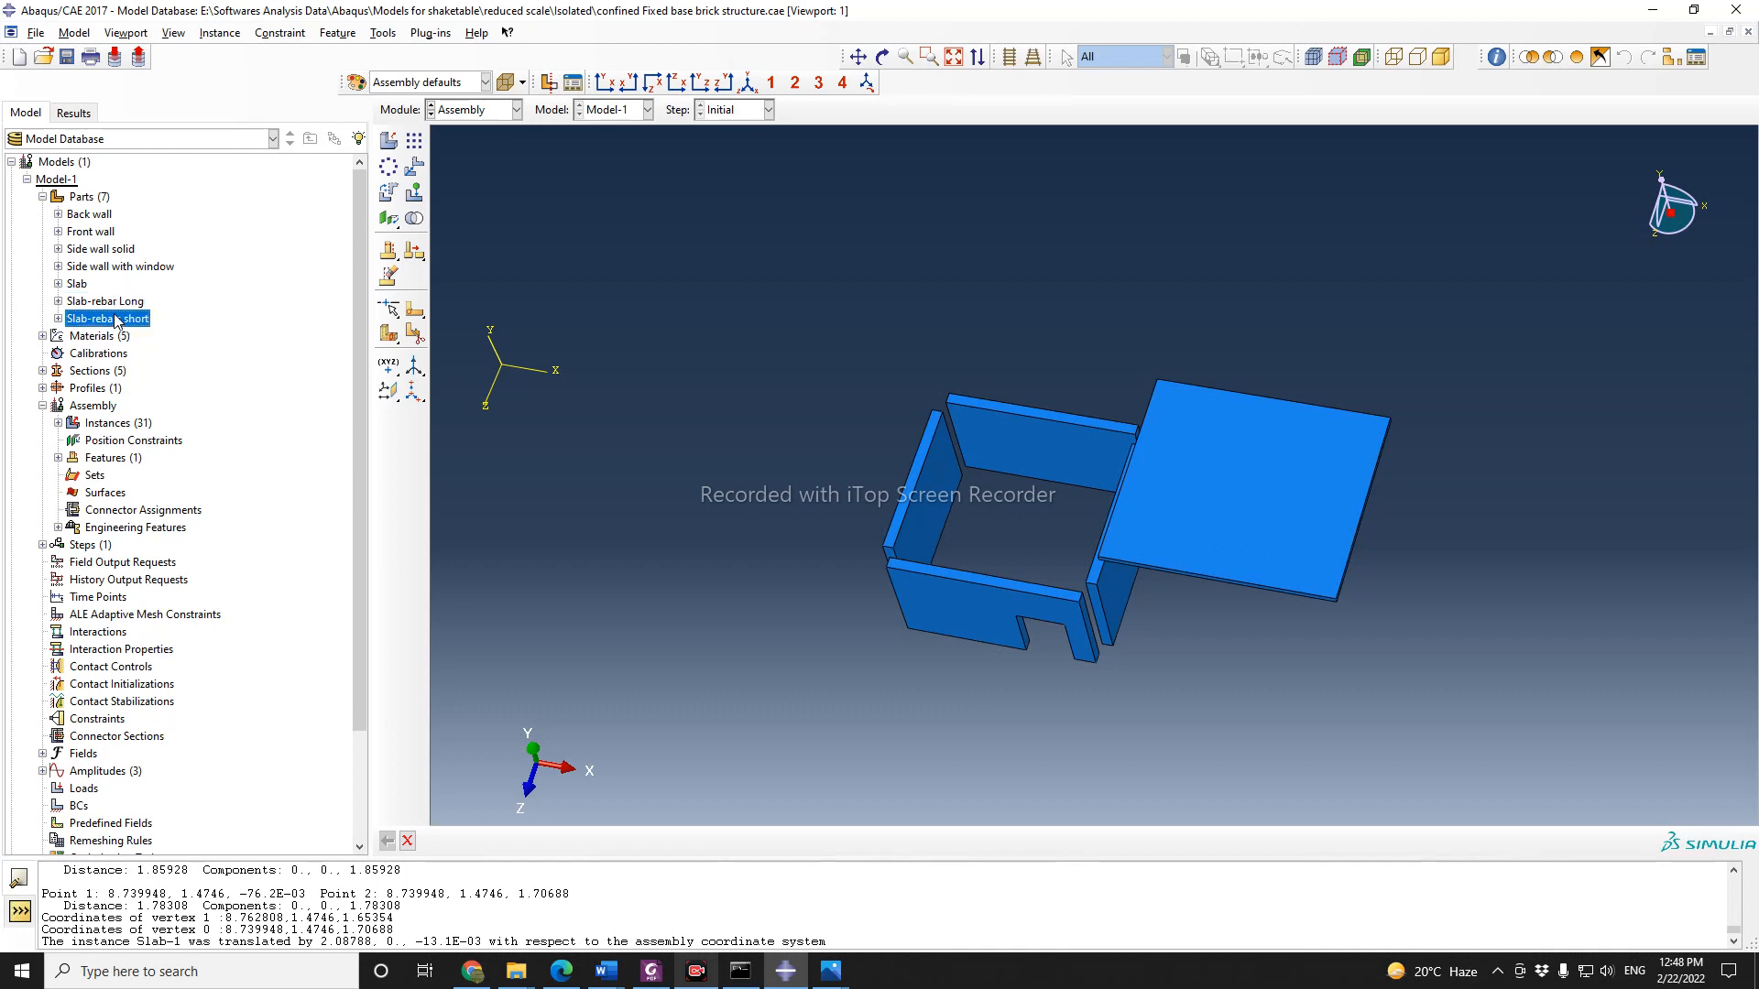
pyautogui.click(114, 303)
pyautogui.click(111, 317)
pyautogui.click(111, 303)
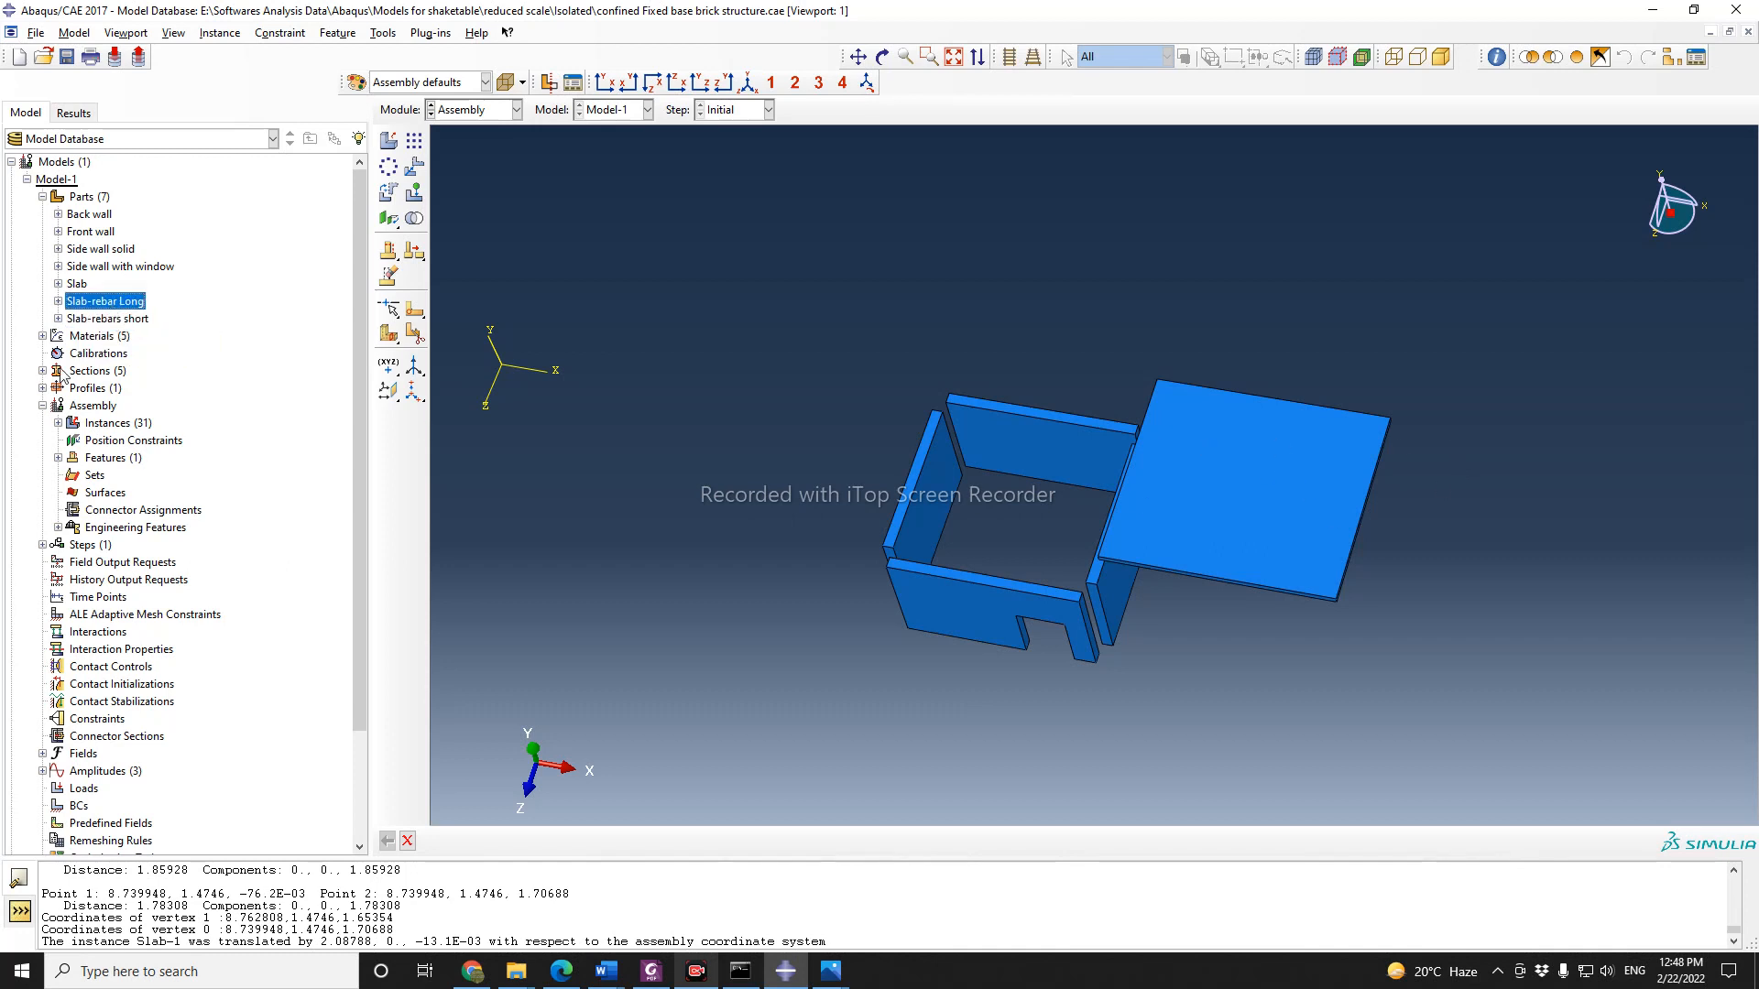
pyautogui.click(95, 319)
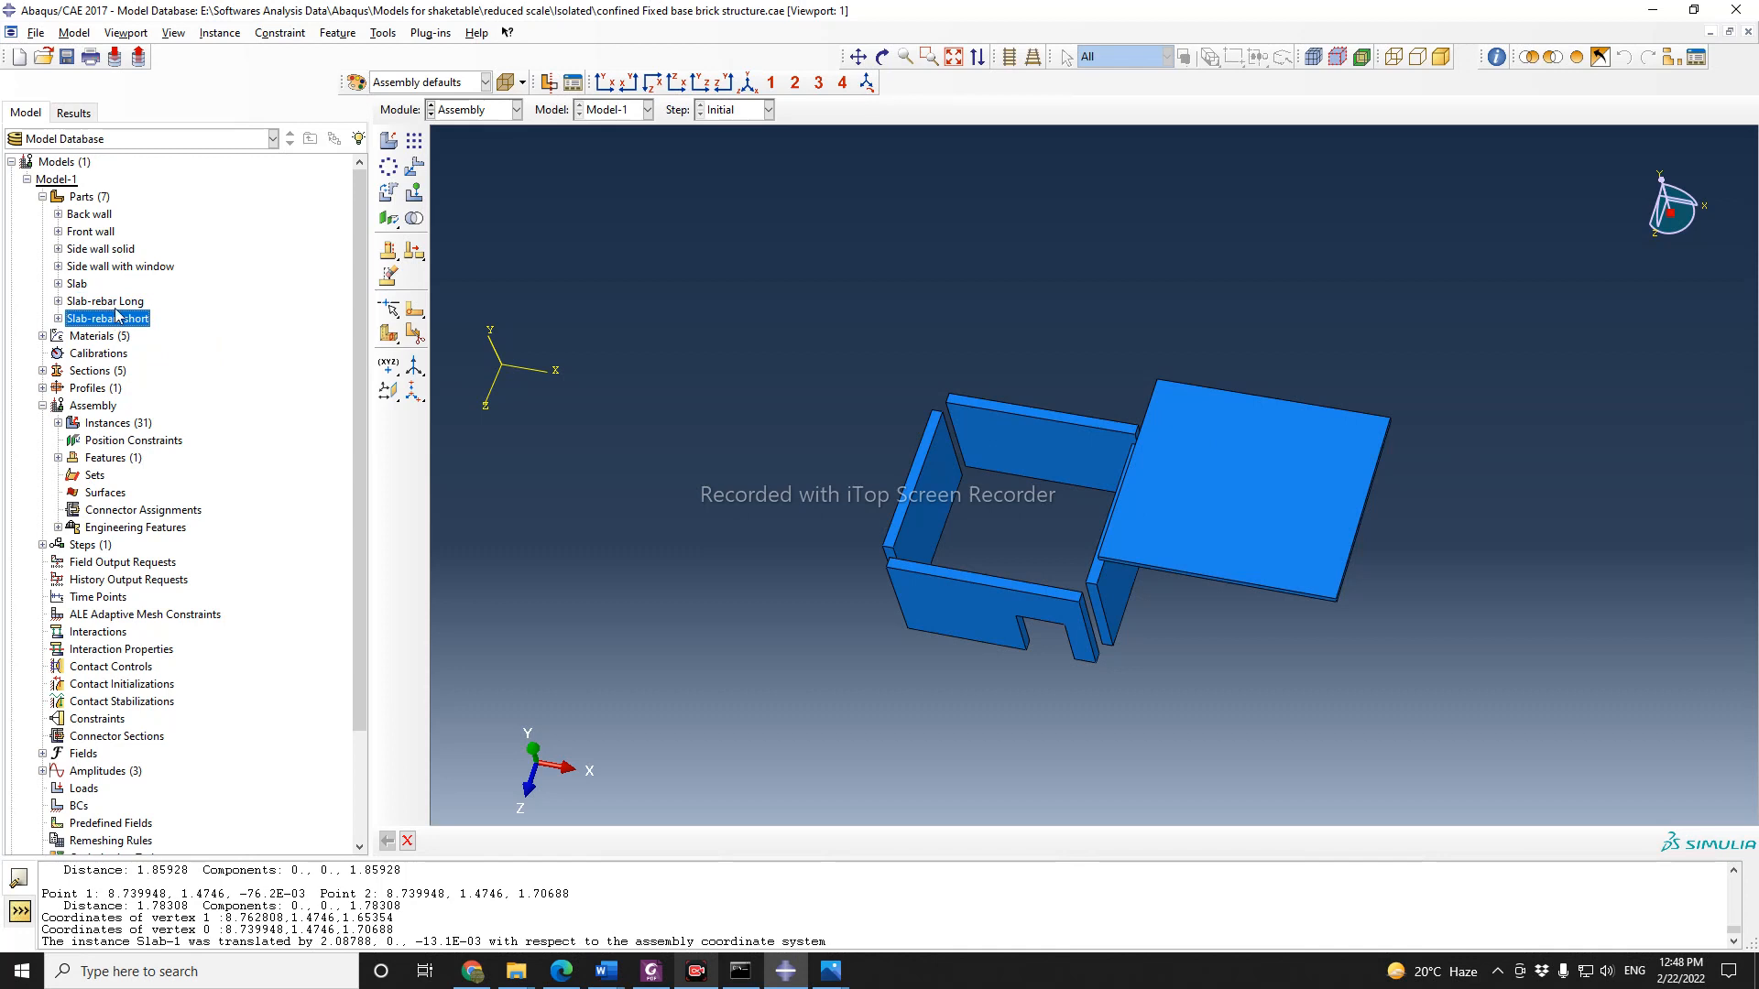
# Step: Inspect the dimensions in the section sketch of the Front wall's solid extrusion, and close the sketch without changing it
pyautogui.click(58, 231)
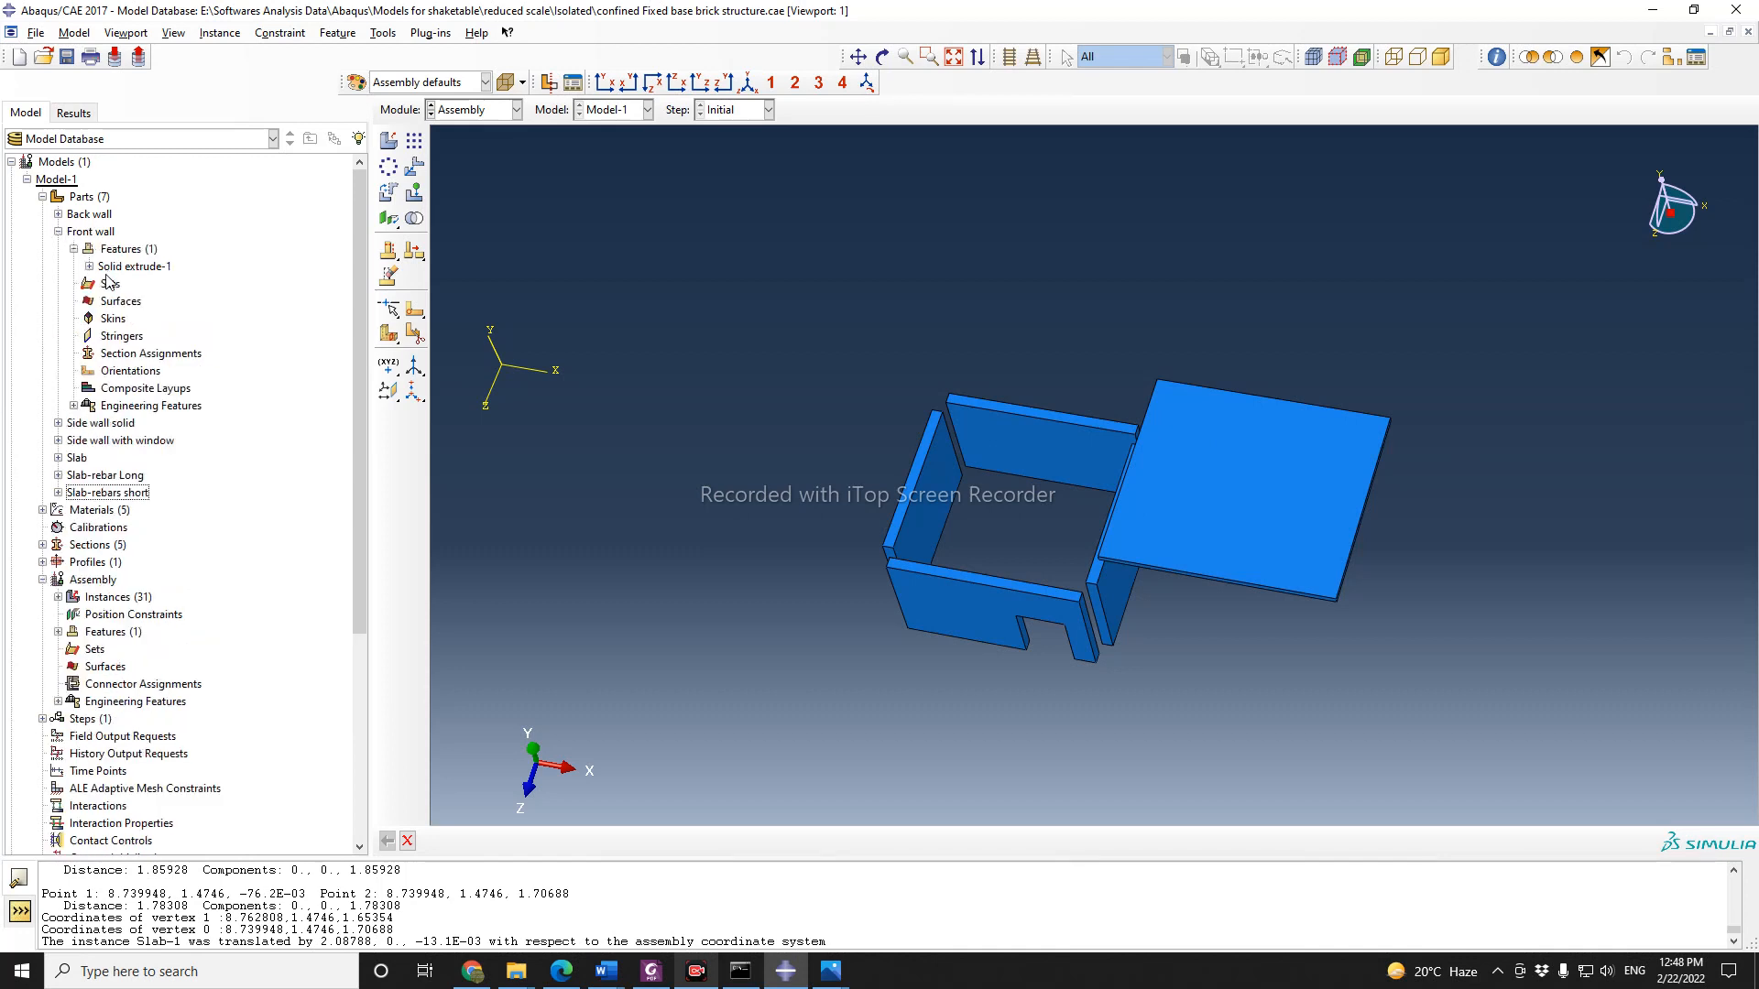
pyautogui.click(89, 266)
pyautogui.doubleClick(147, 283)
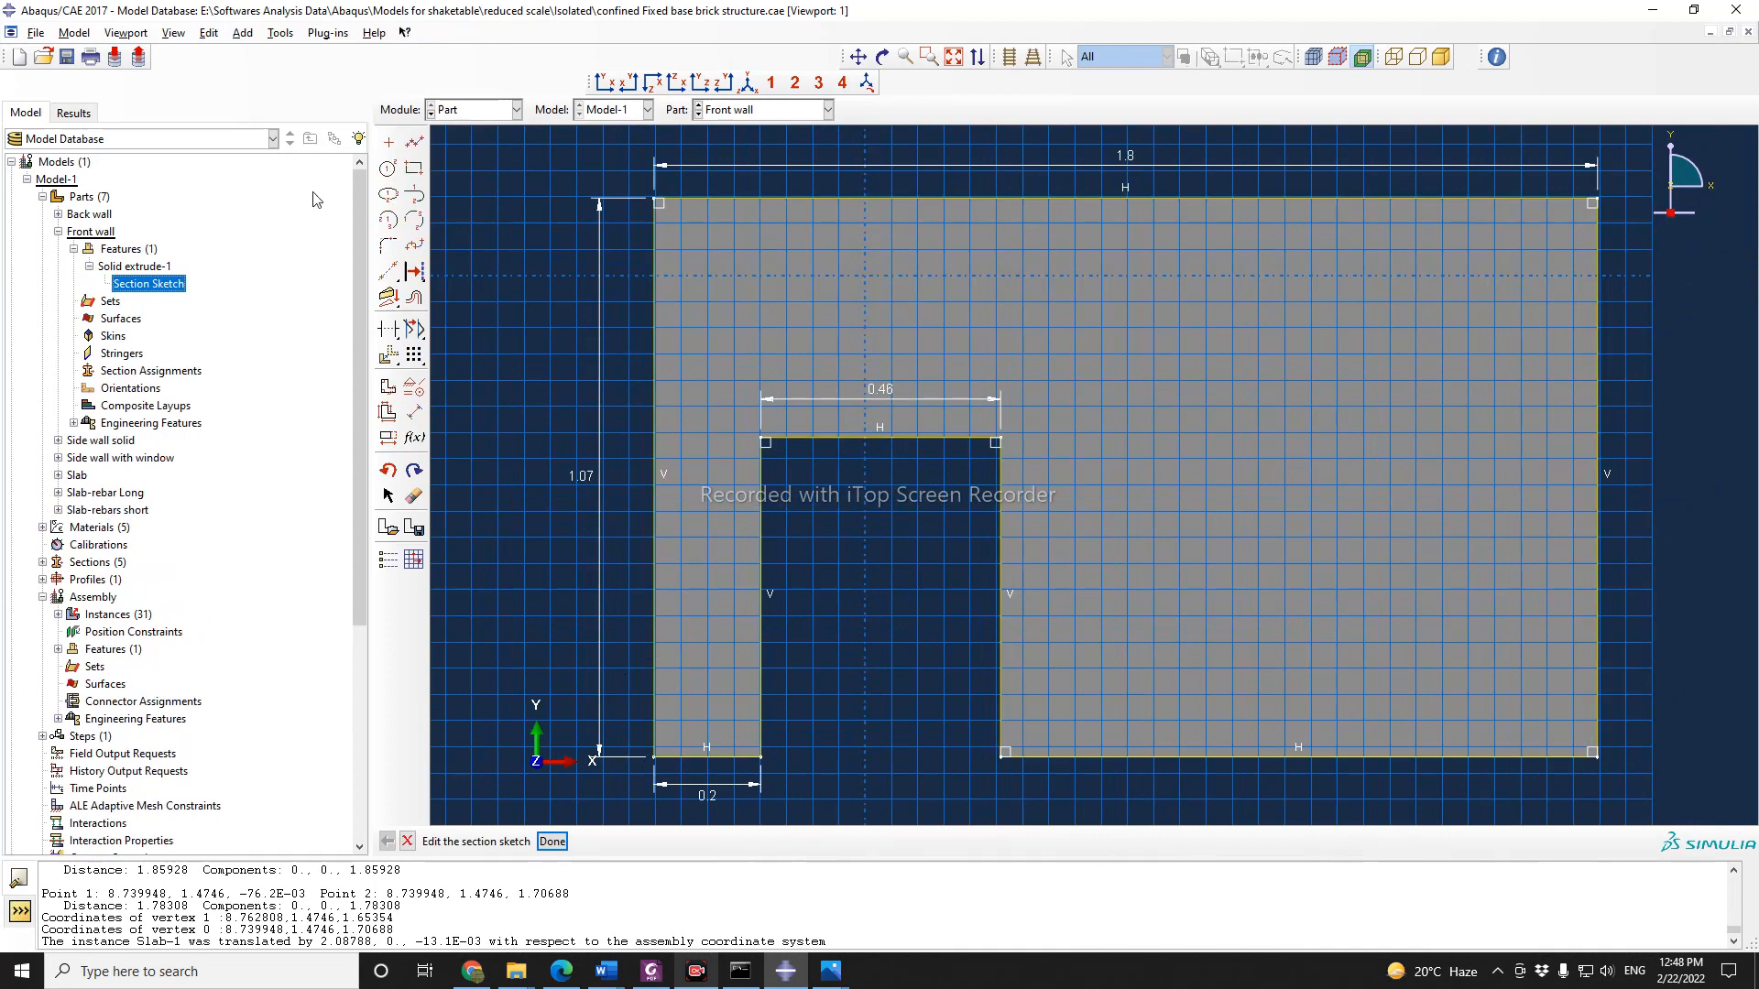
pyautogui.click(58, 232)
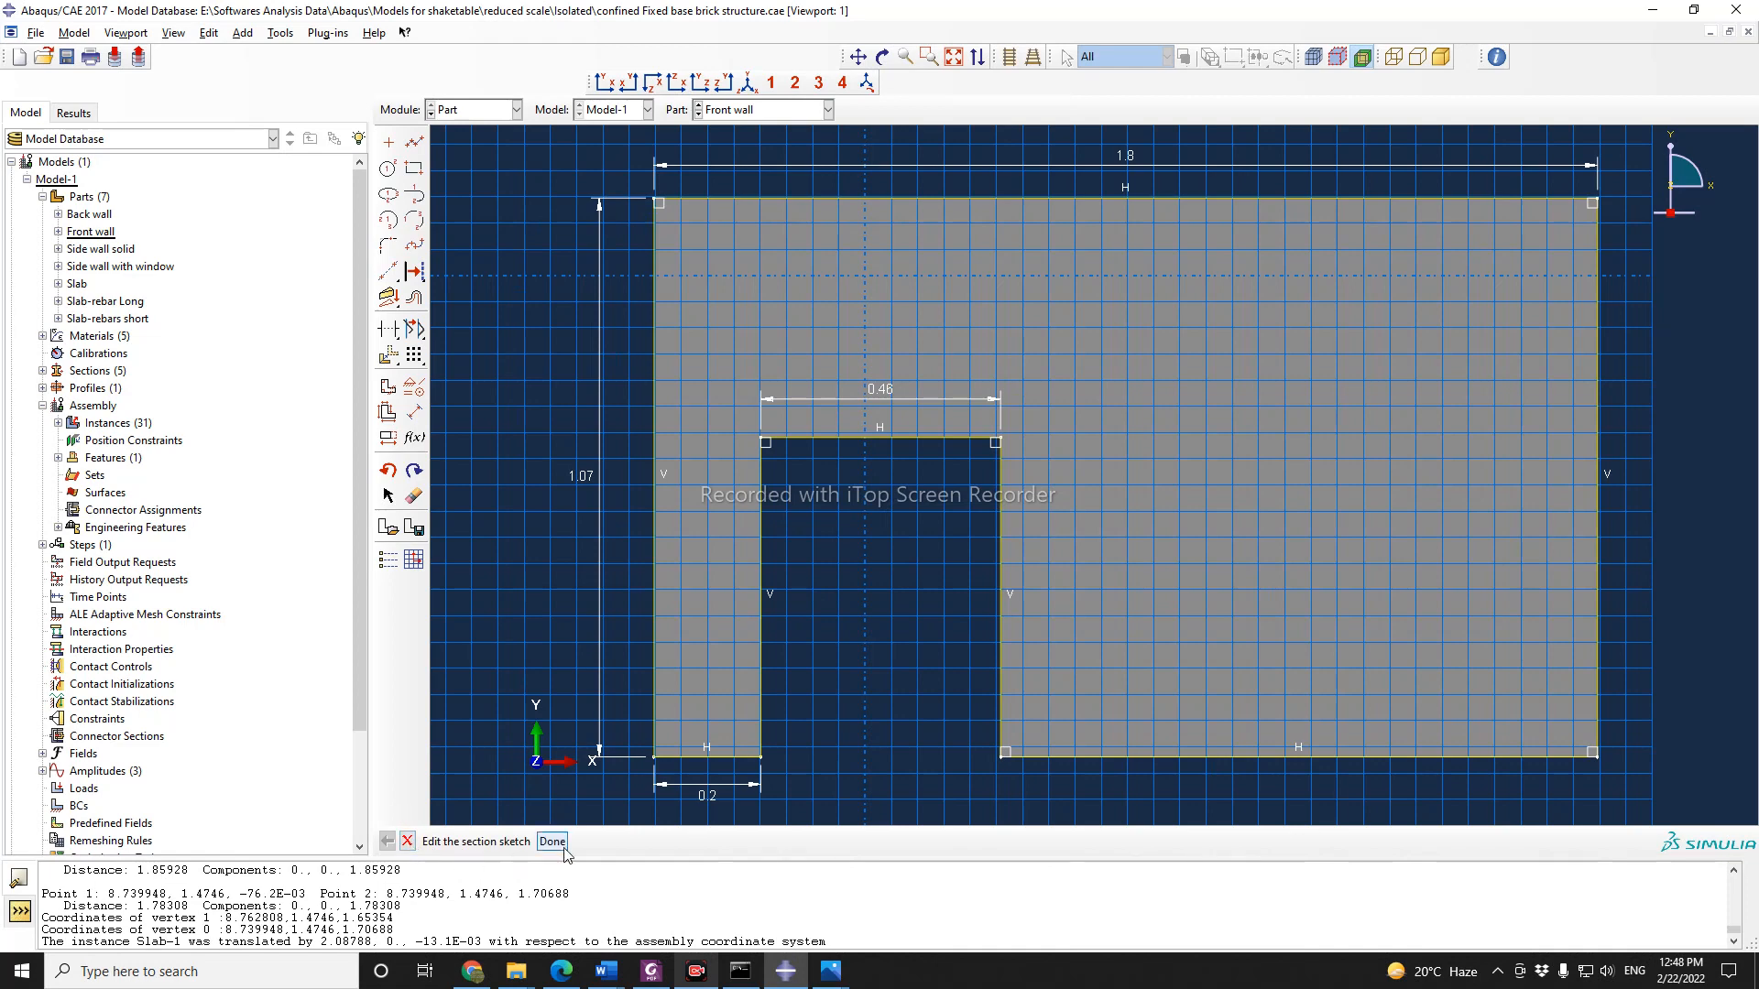
pyautogui.click(407, 841)
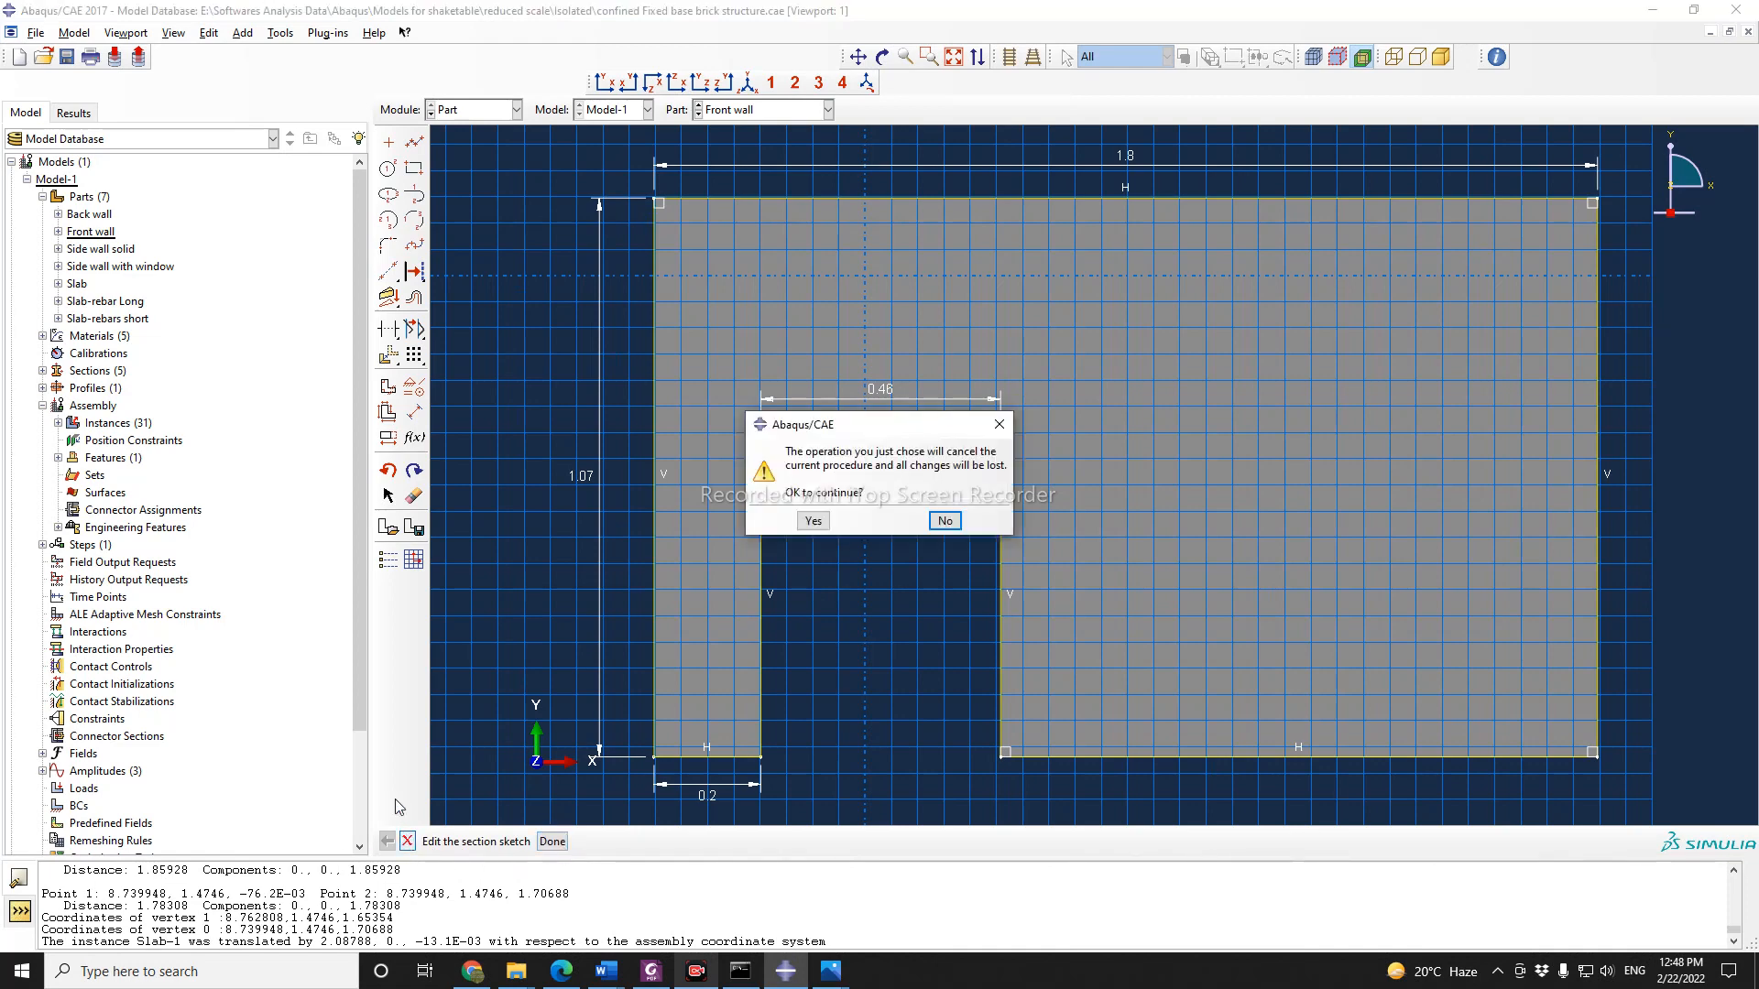
pyautogui.click(944, 521)
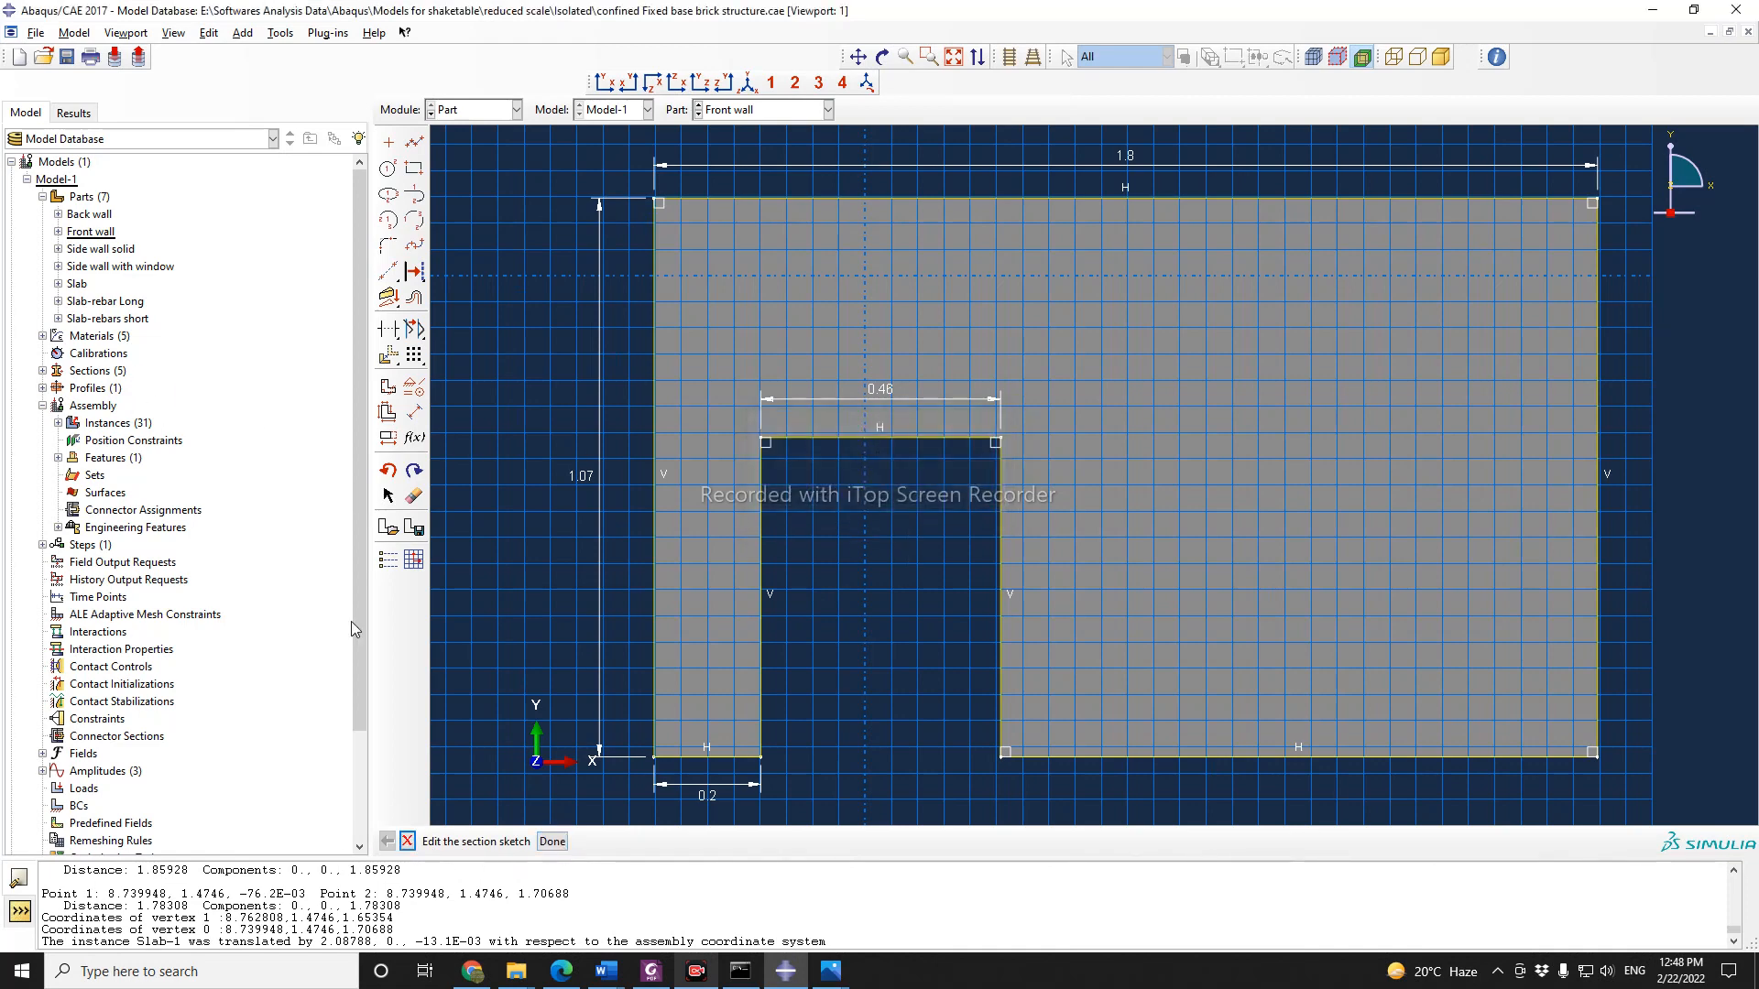
pyautogui.click(550, 843)
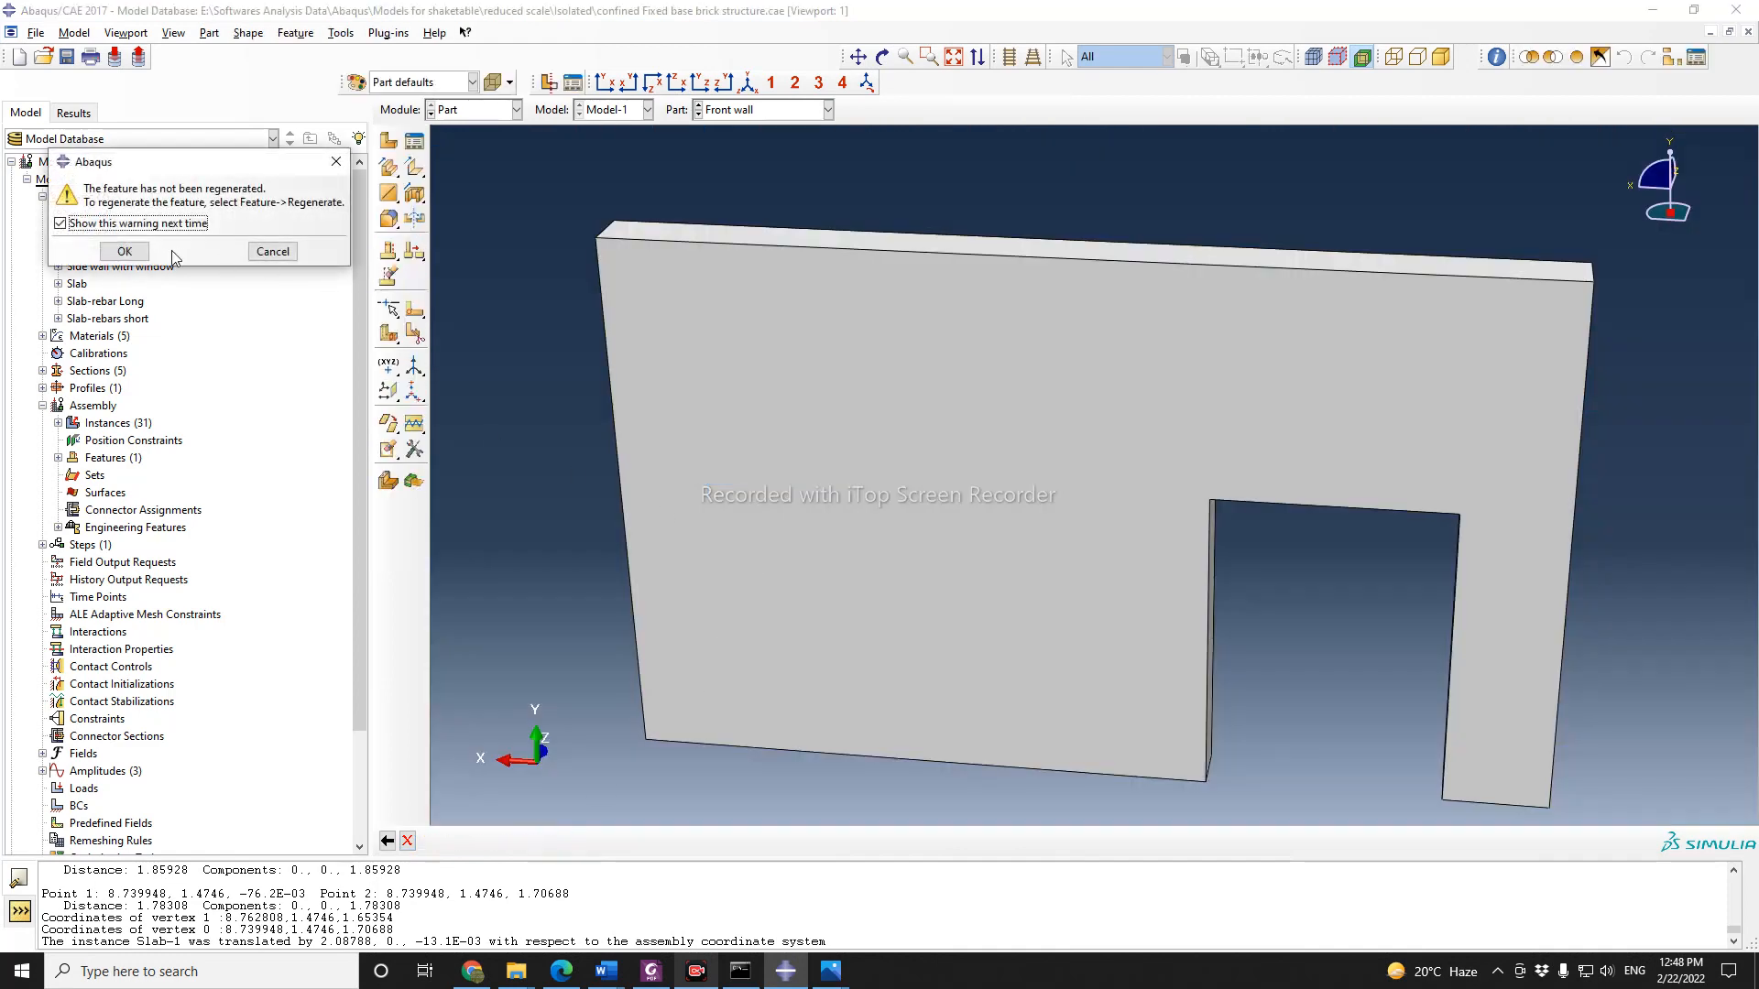
pyautogui.click(131, 251)
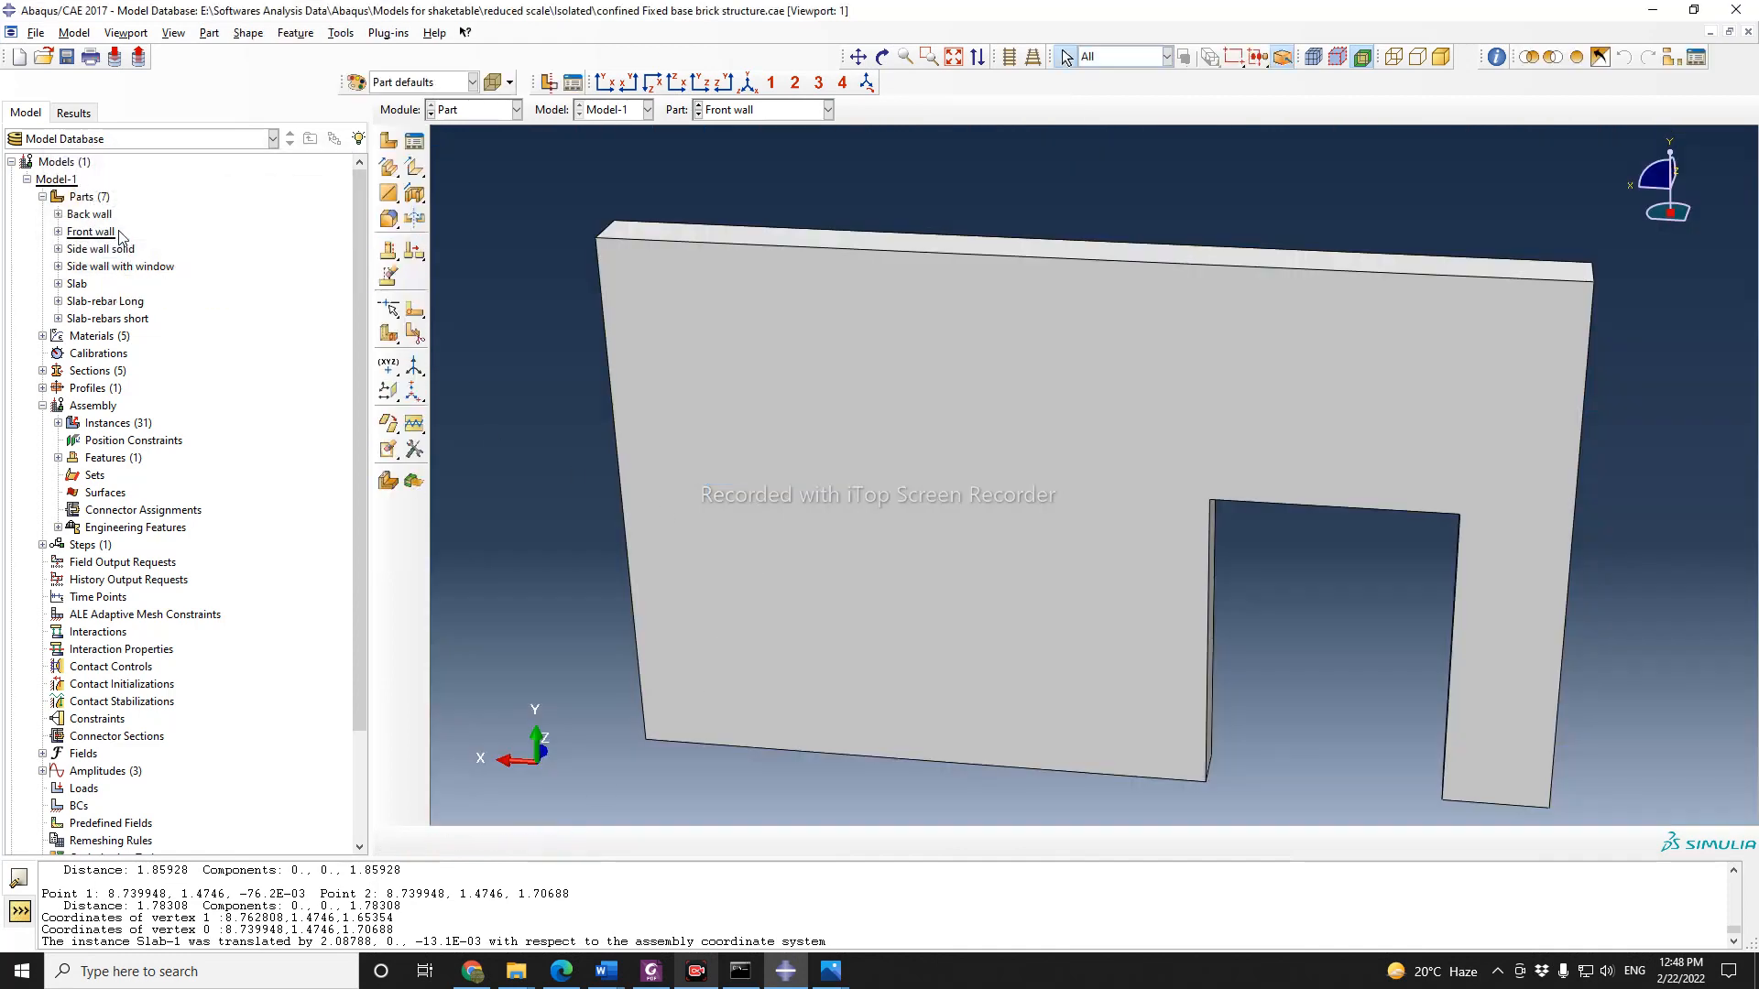
# Step: Display the solid side wall, windowed side wall, slab, both slab rebars and back wall parts one at a time
pyautogui.doubleClick(93, 250)
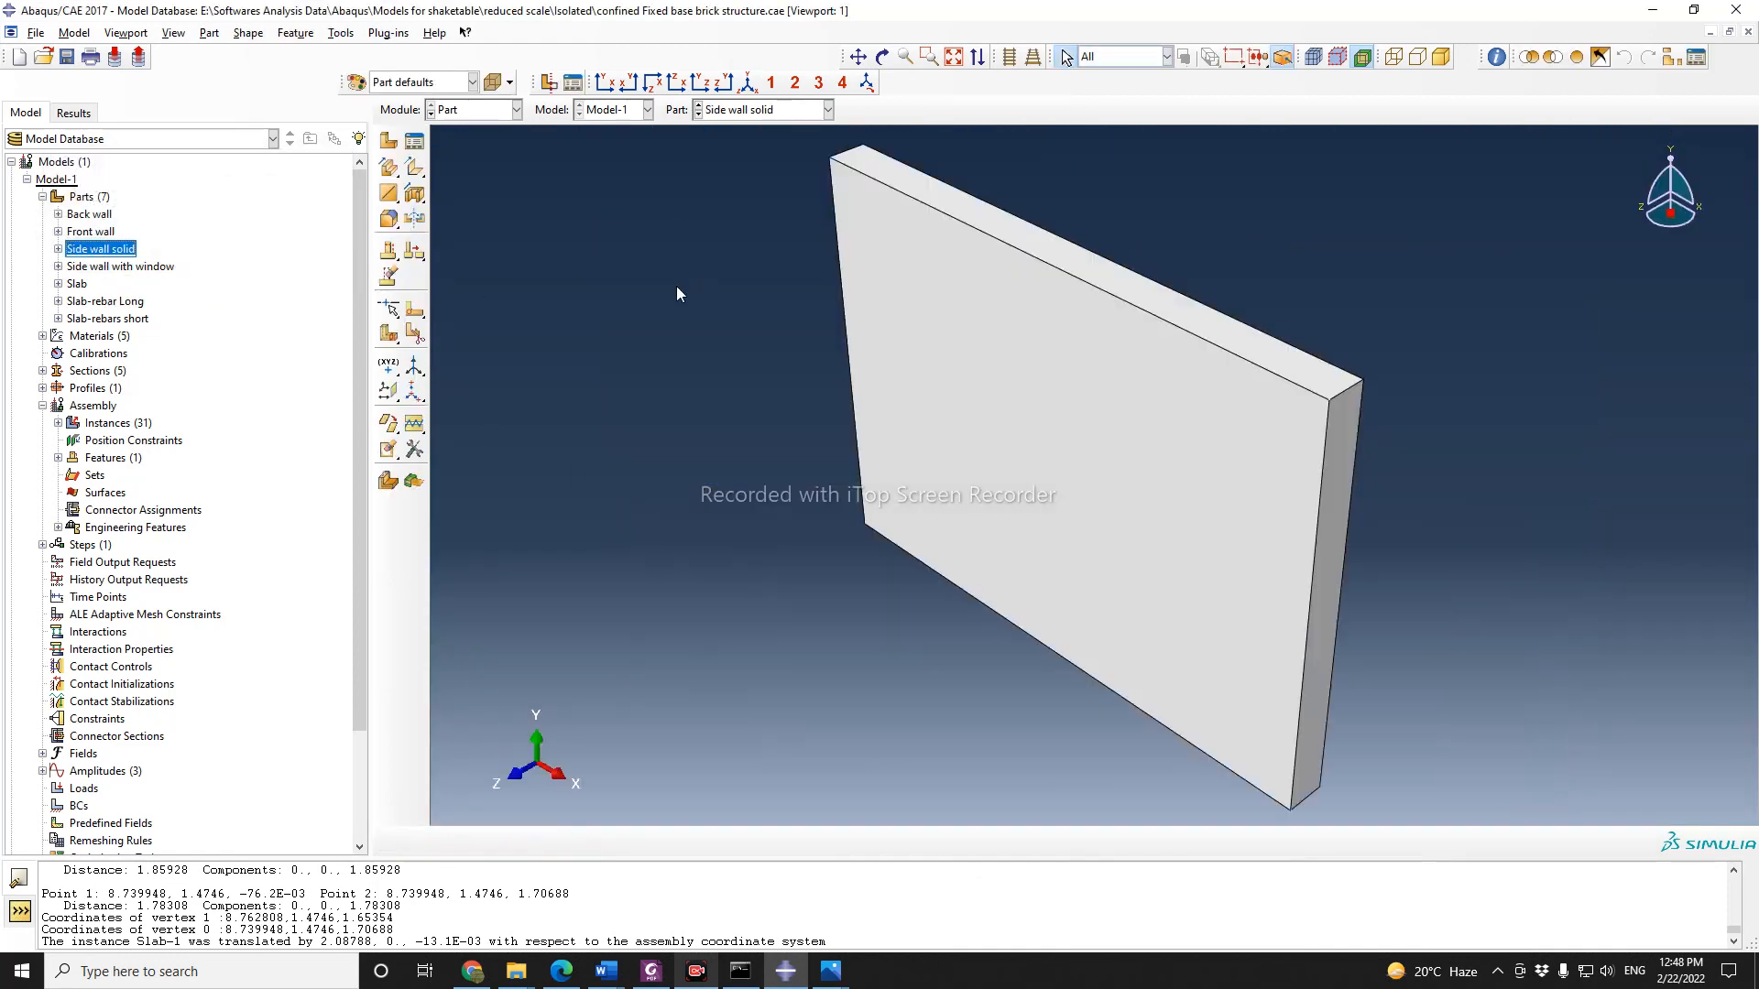
pyautogui.doubleClick(103, 267)
pyautogui.doubleClick(82, 284)
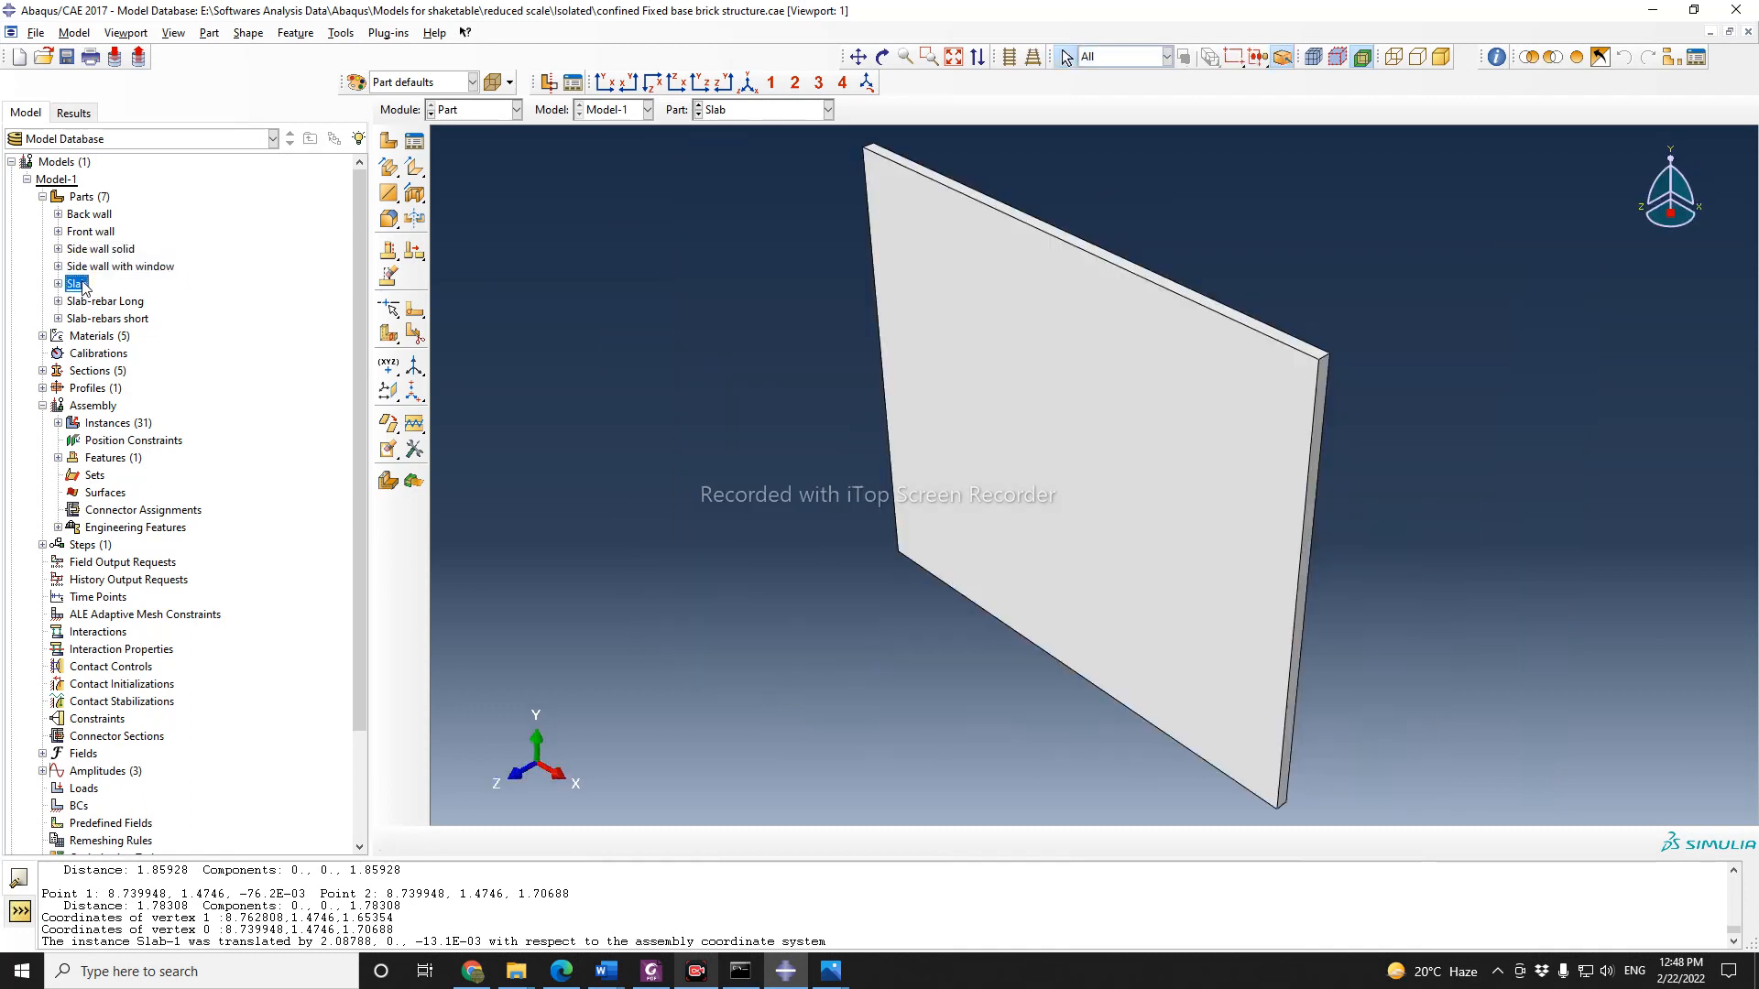
pyautogui.doubleClick(104, 302)
pyautogui.doubleClick(119, 319)
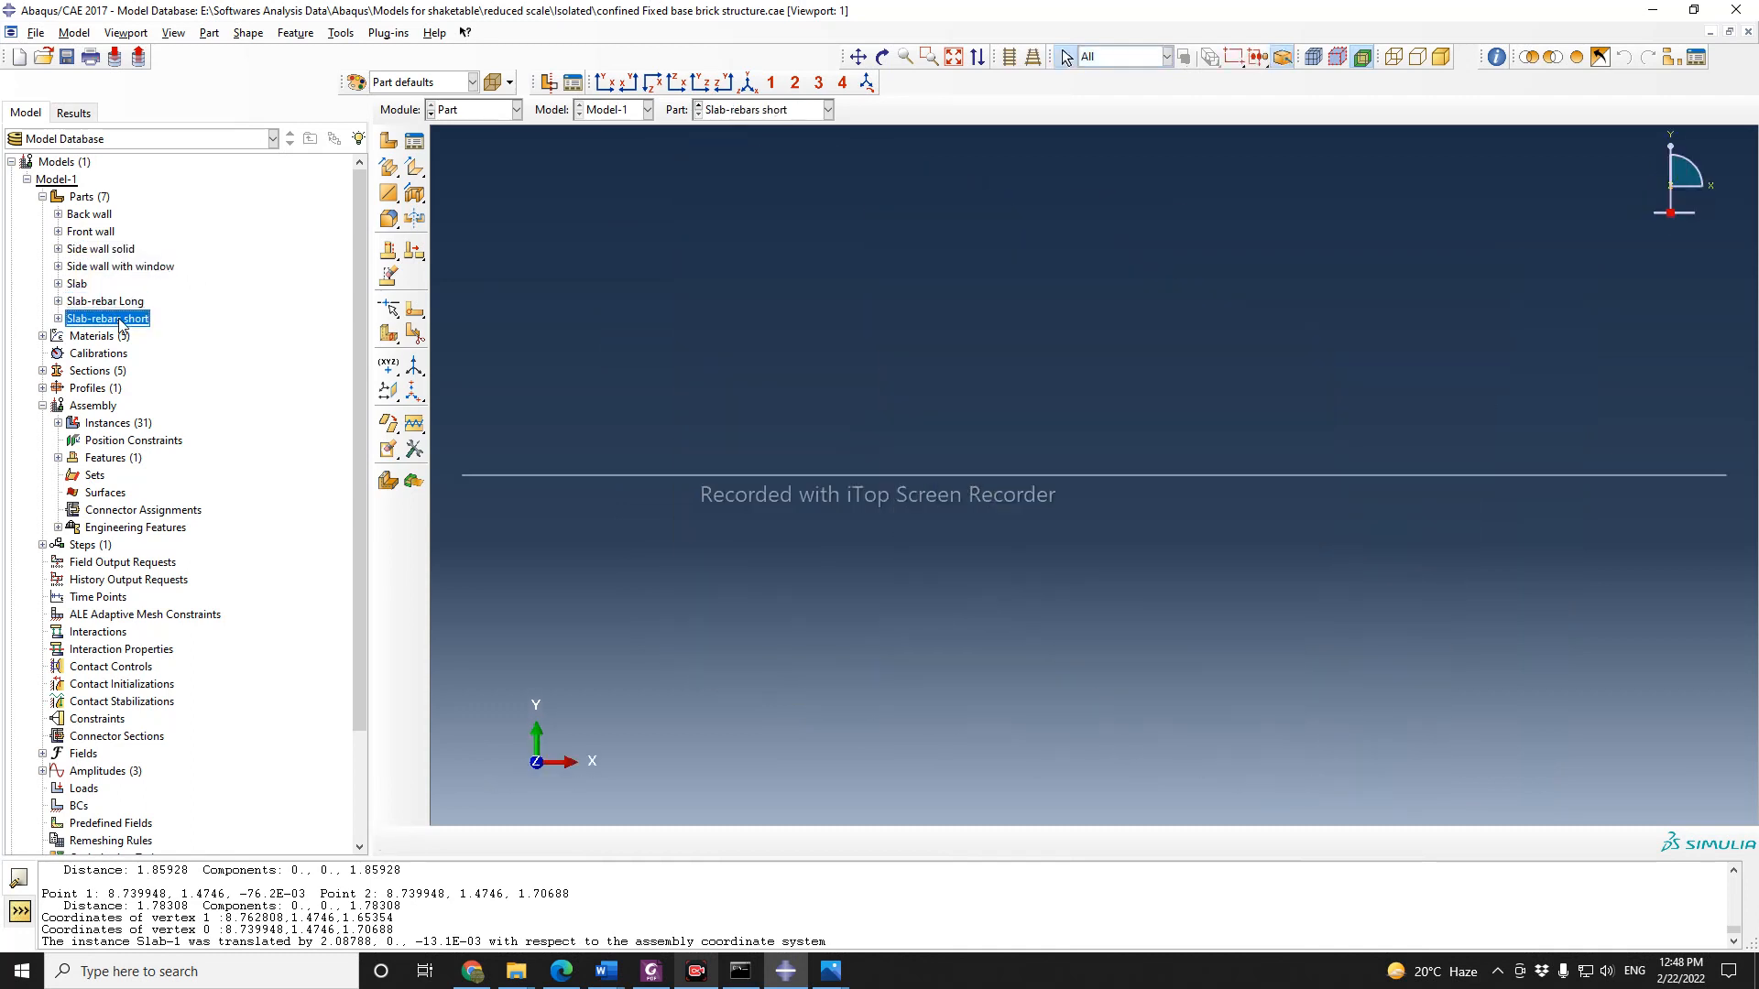
pyautogui.click(91, 215)
pyautogui.doubleClick(92, 215)
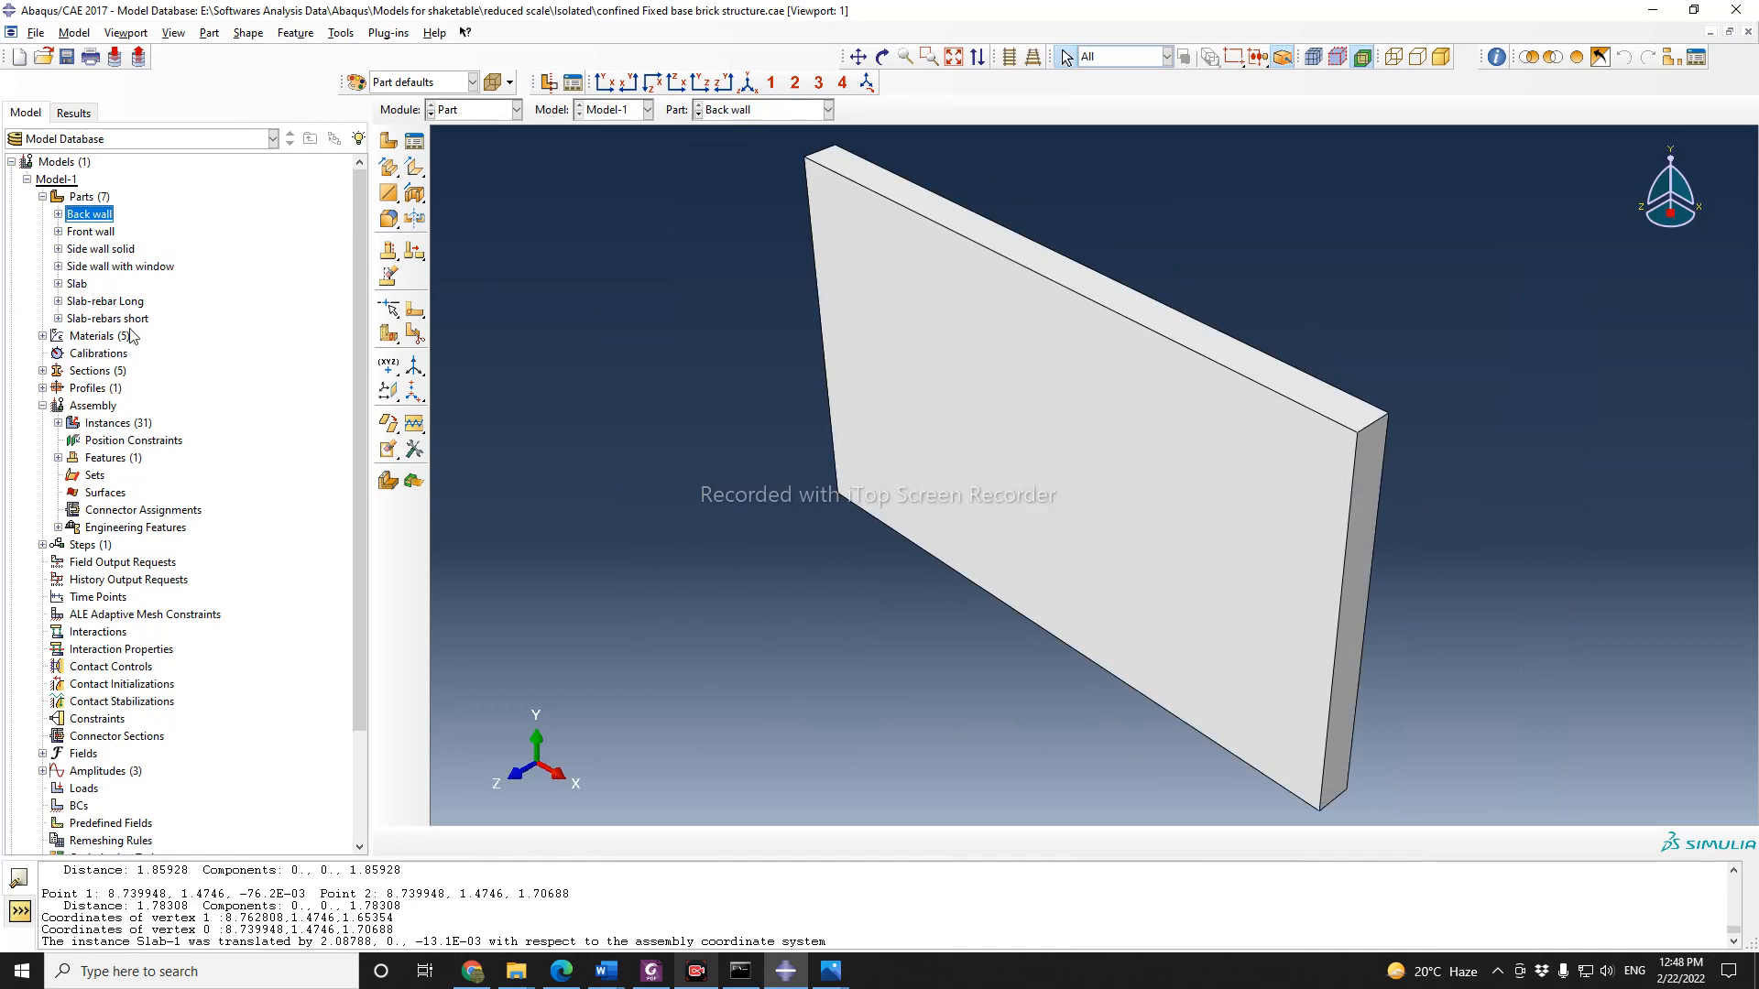
# Step: Expand the model's materials and look over the Brick Masonry and Concrete entries
pyautogui.click(43, 336)
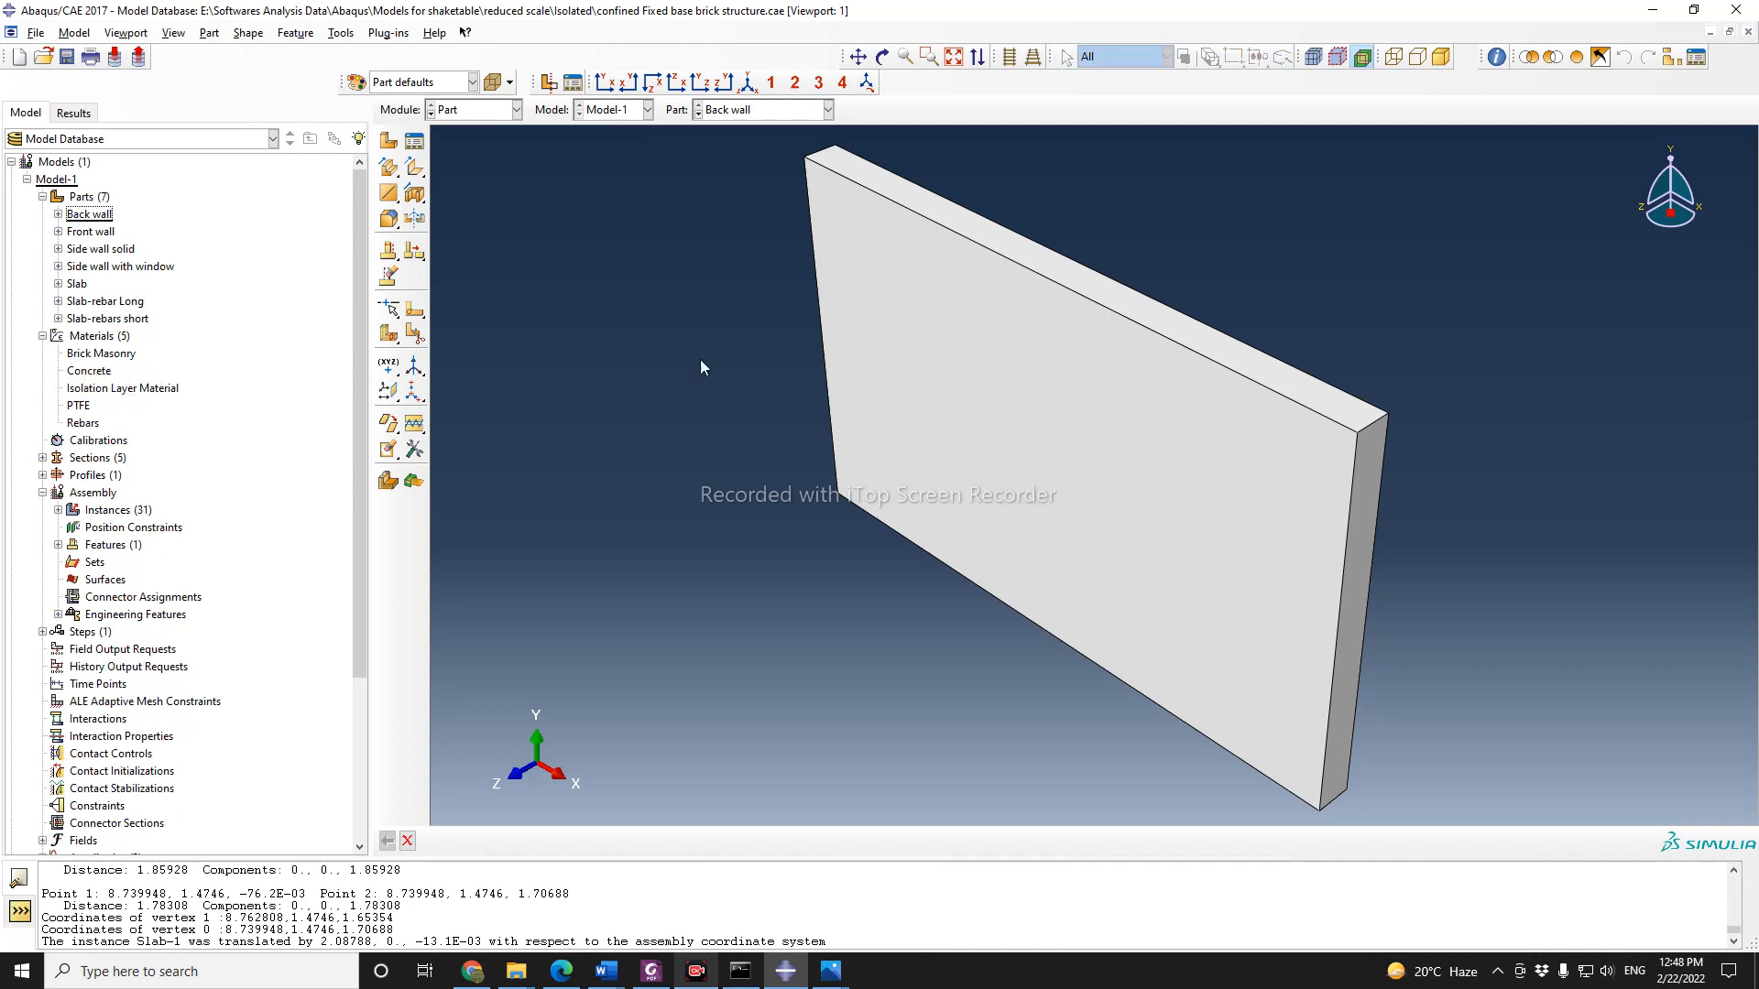
pyautogui.click(112, 355)
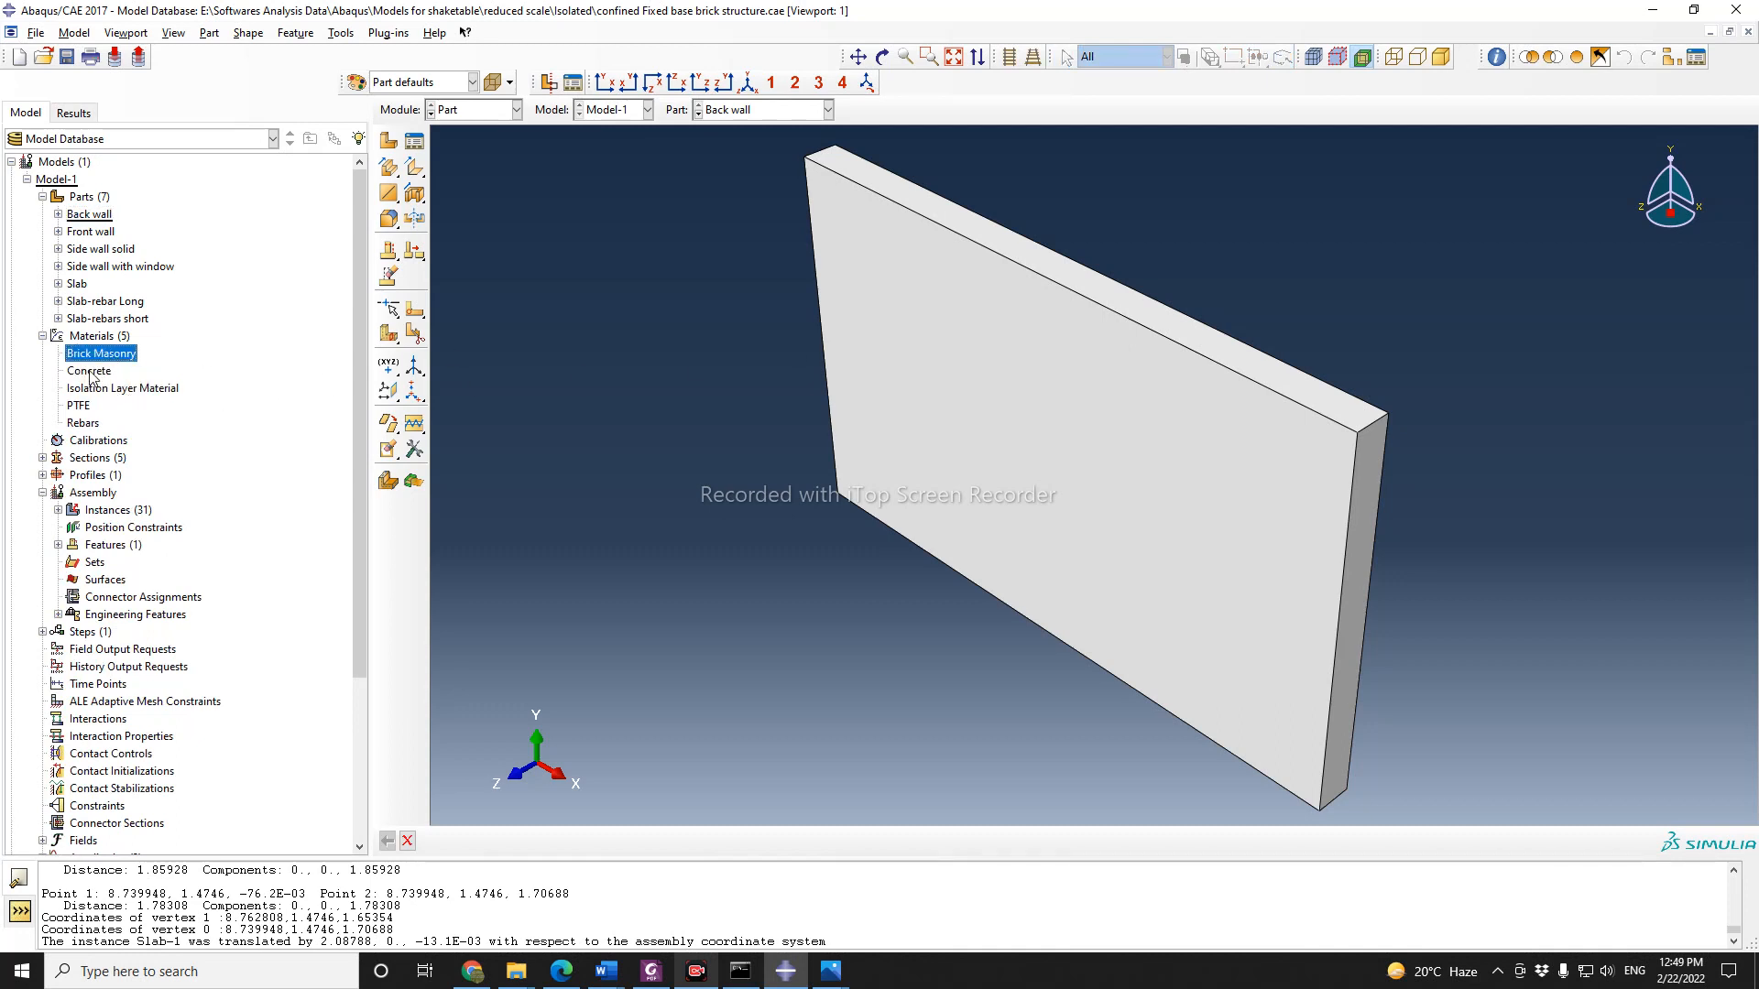
pyautogui.click(92, 372)
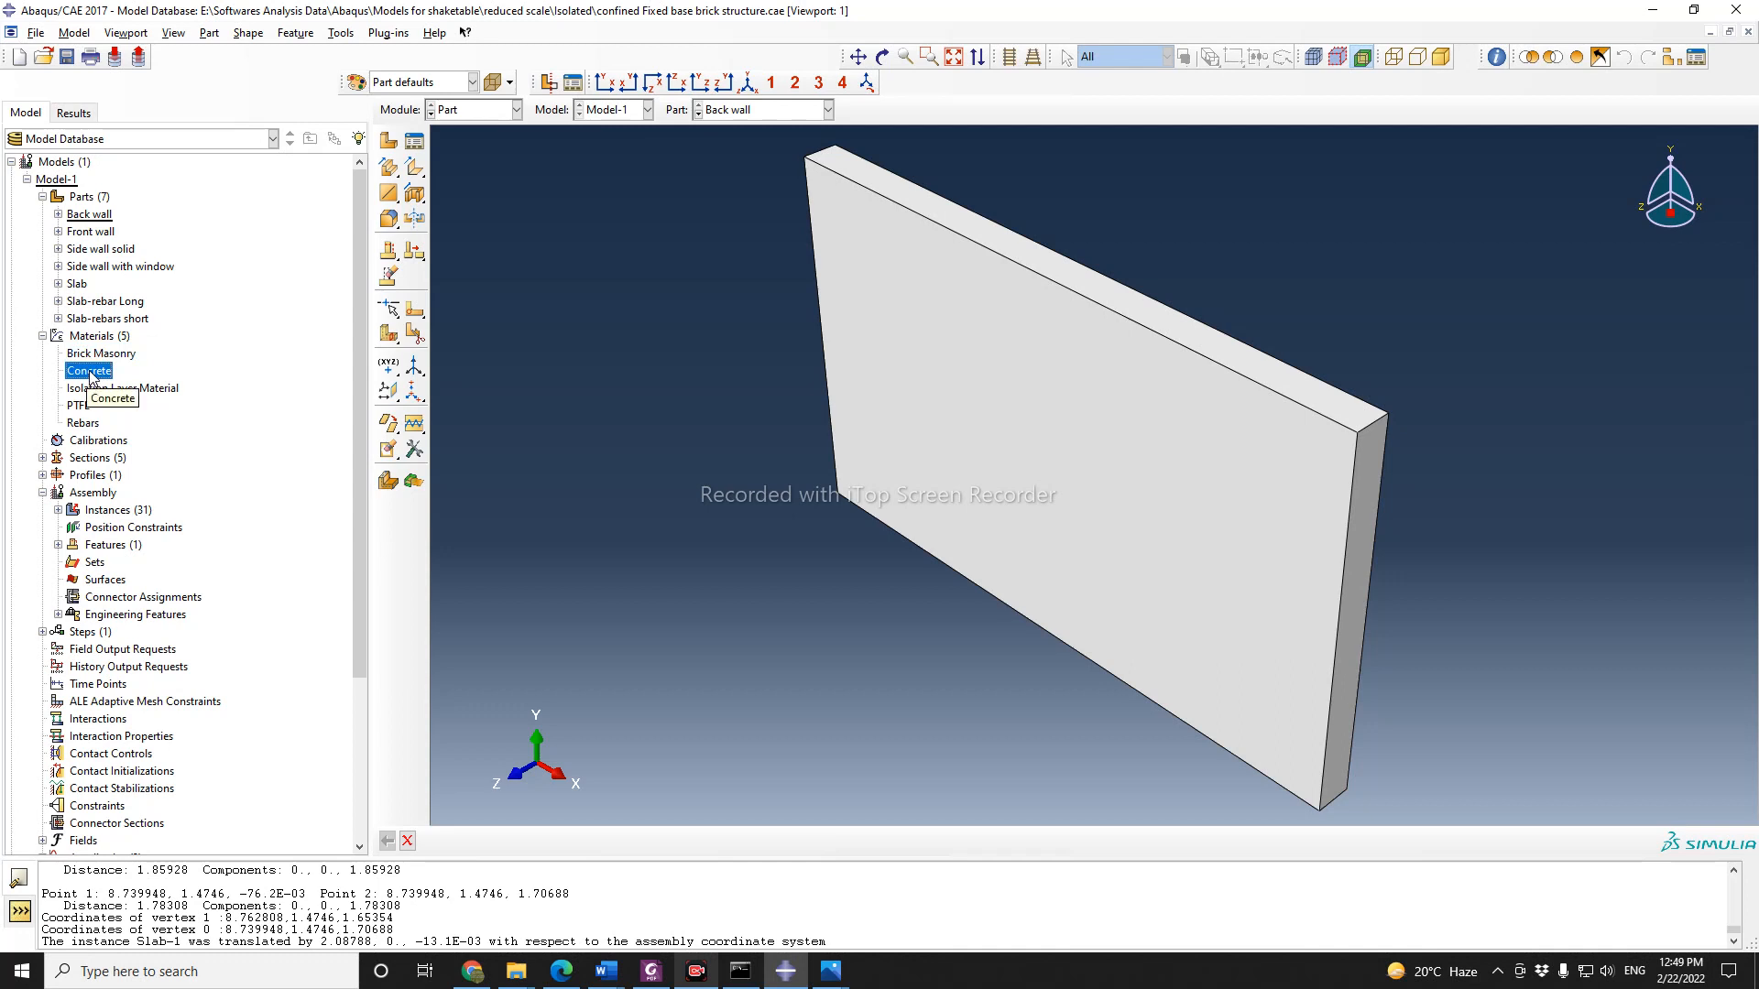
pyautogui.click(108, 357)
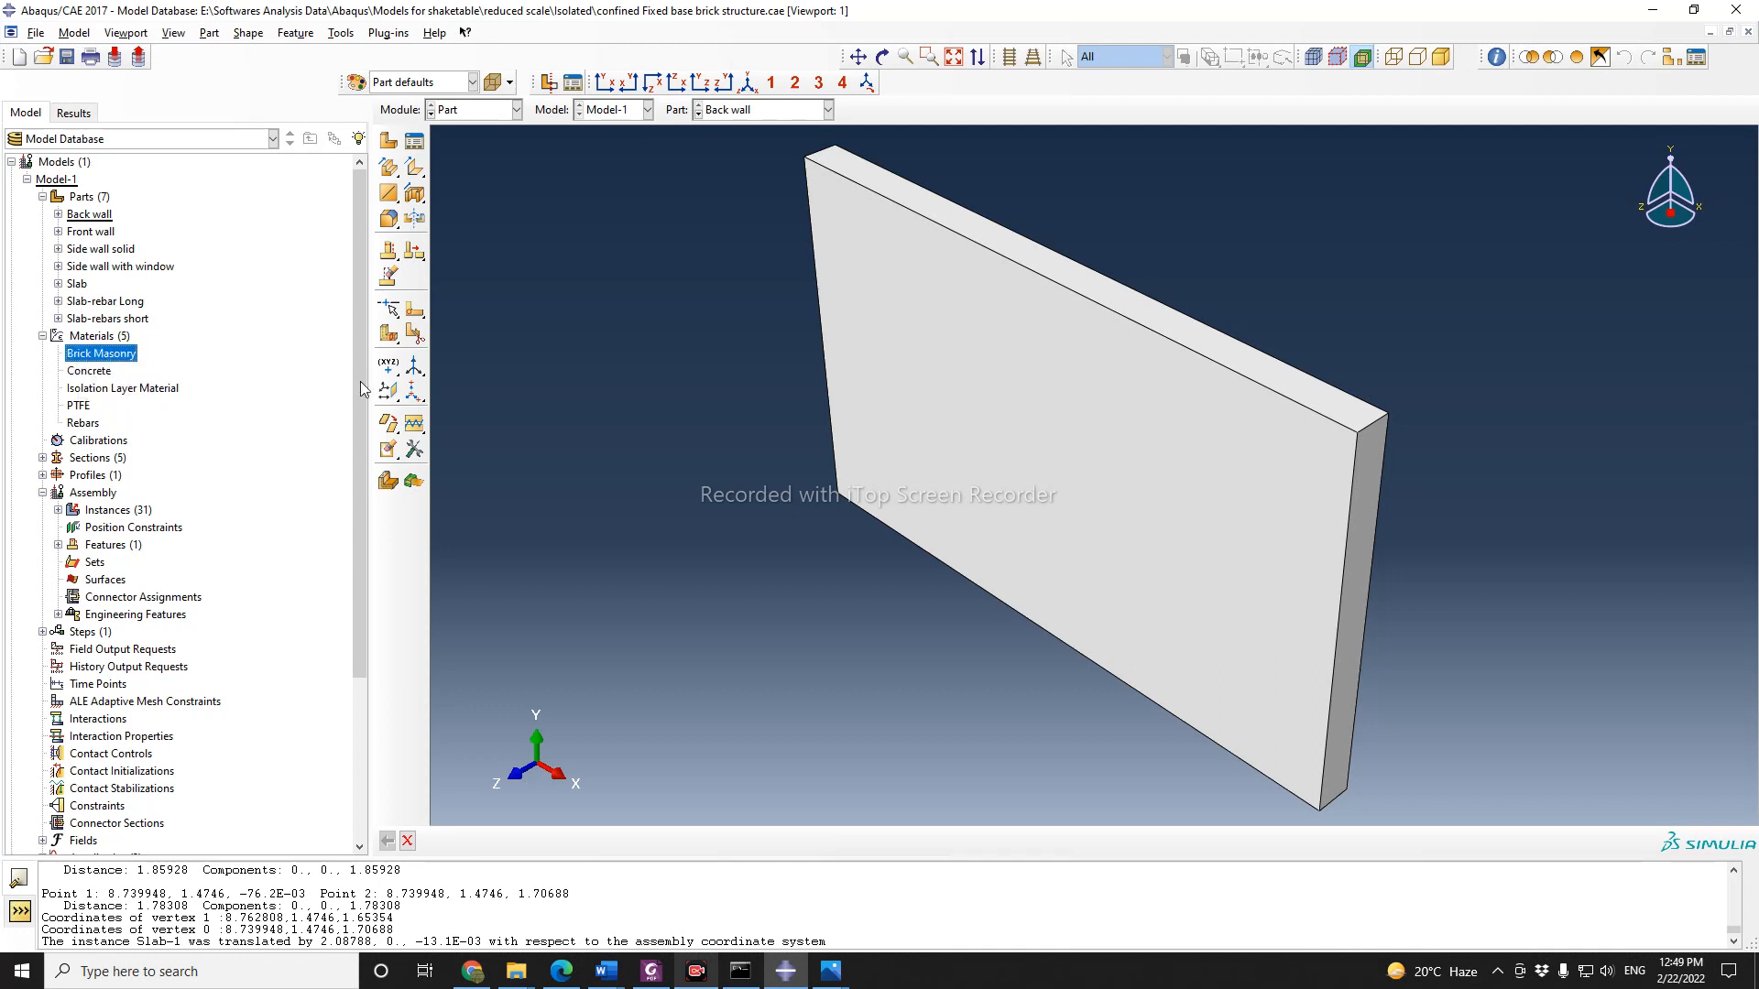
pyautogui.scroll(-2, 833, 503)
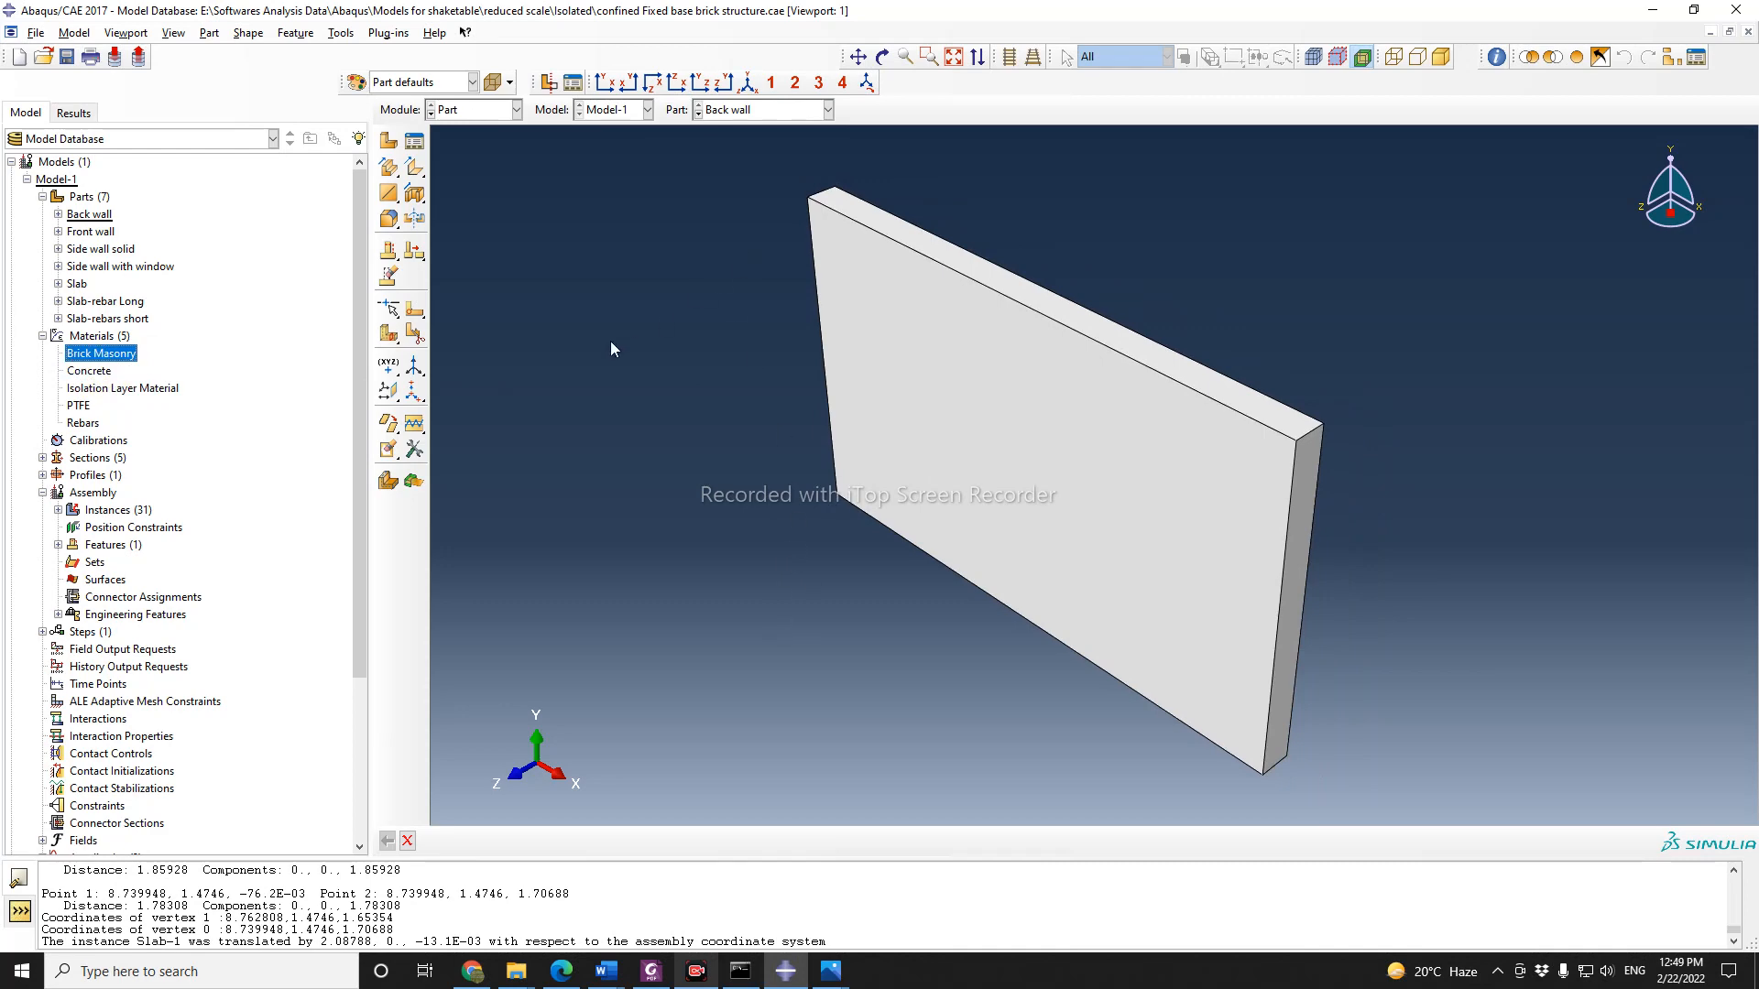
# Step: Review the density and elastic properties of the Brick Masonry material, and close its definition
pyautogui.doubleClick(90, 358)
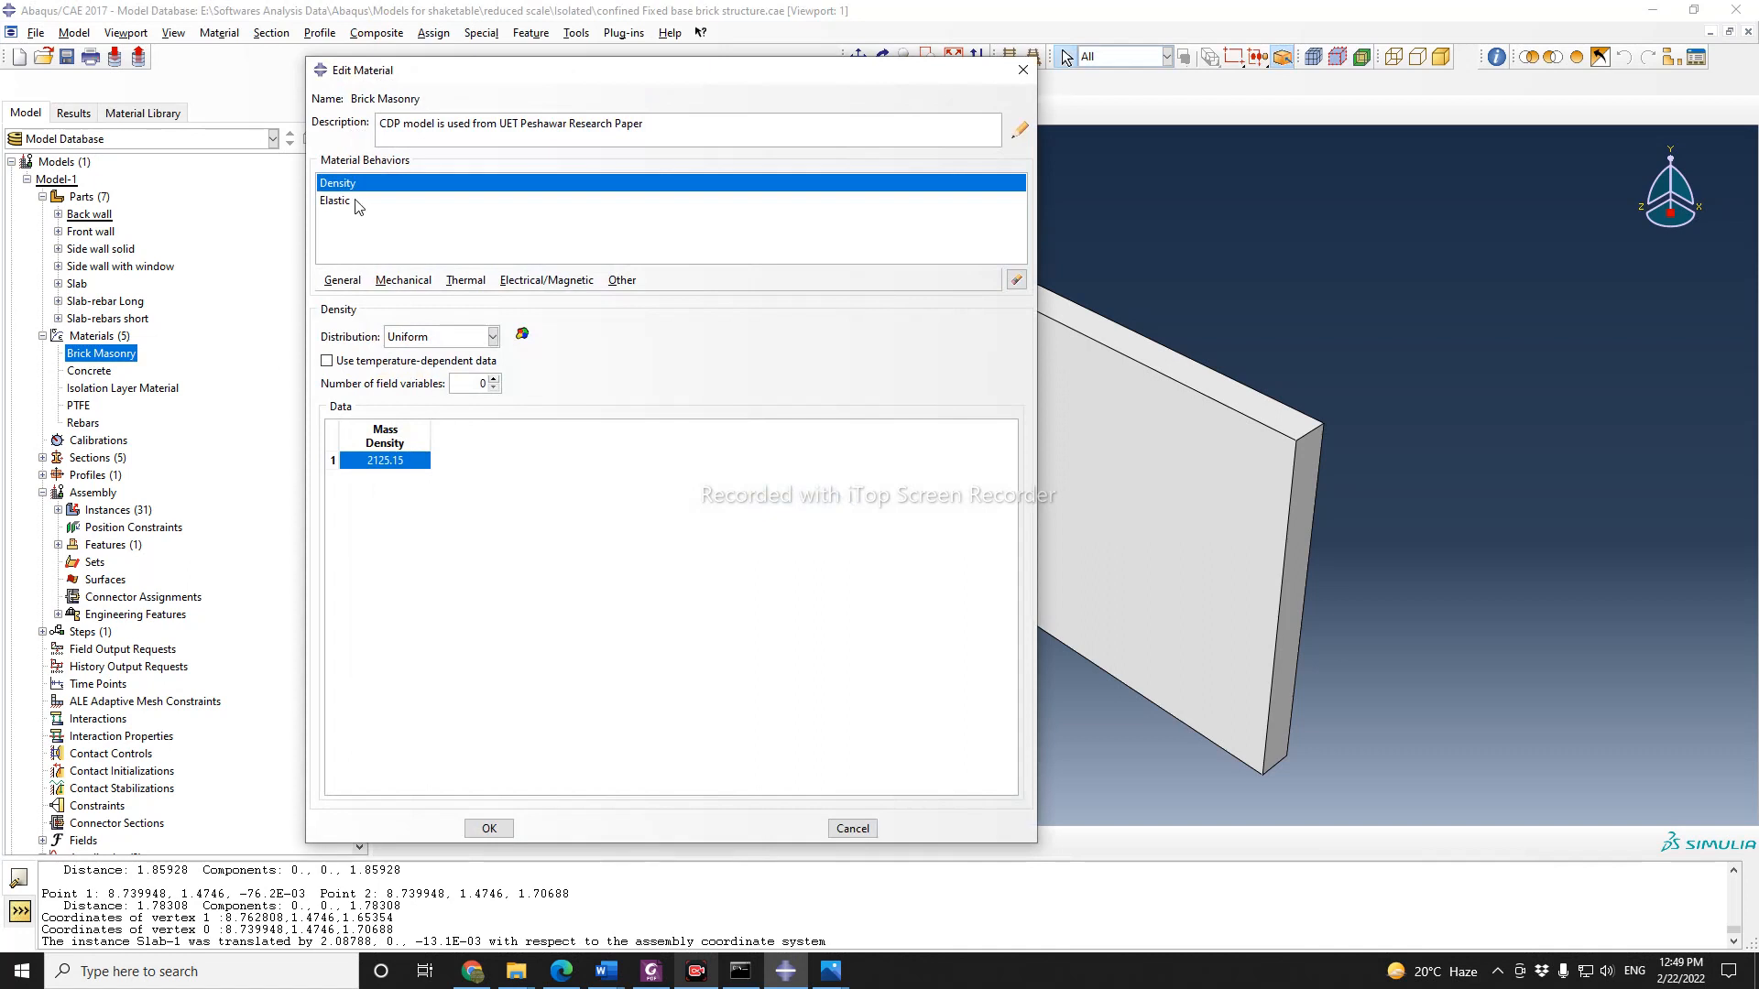
pyautogui.click(356, 202)
pyautogui.click(367, 183)
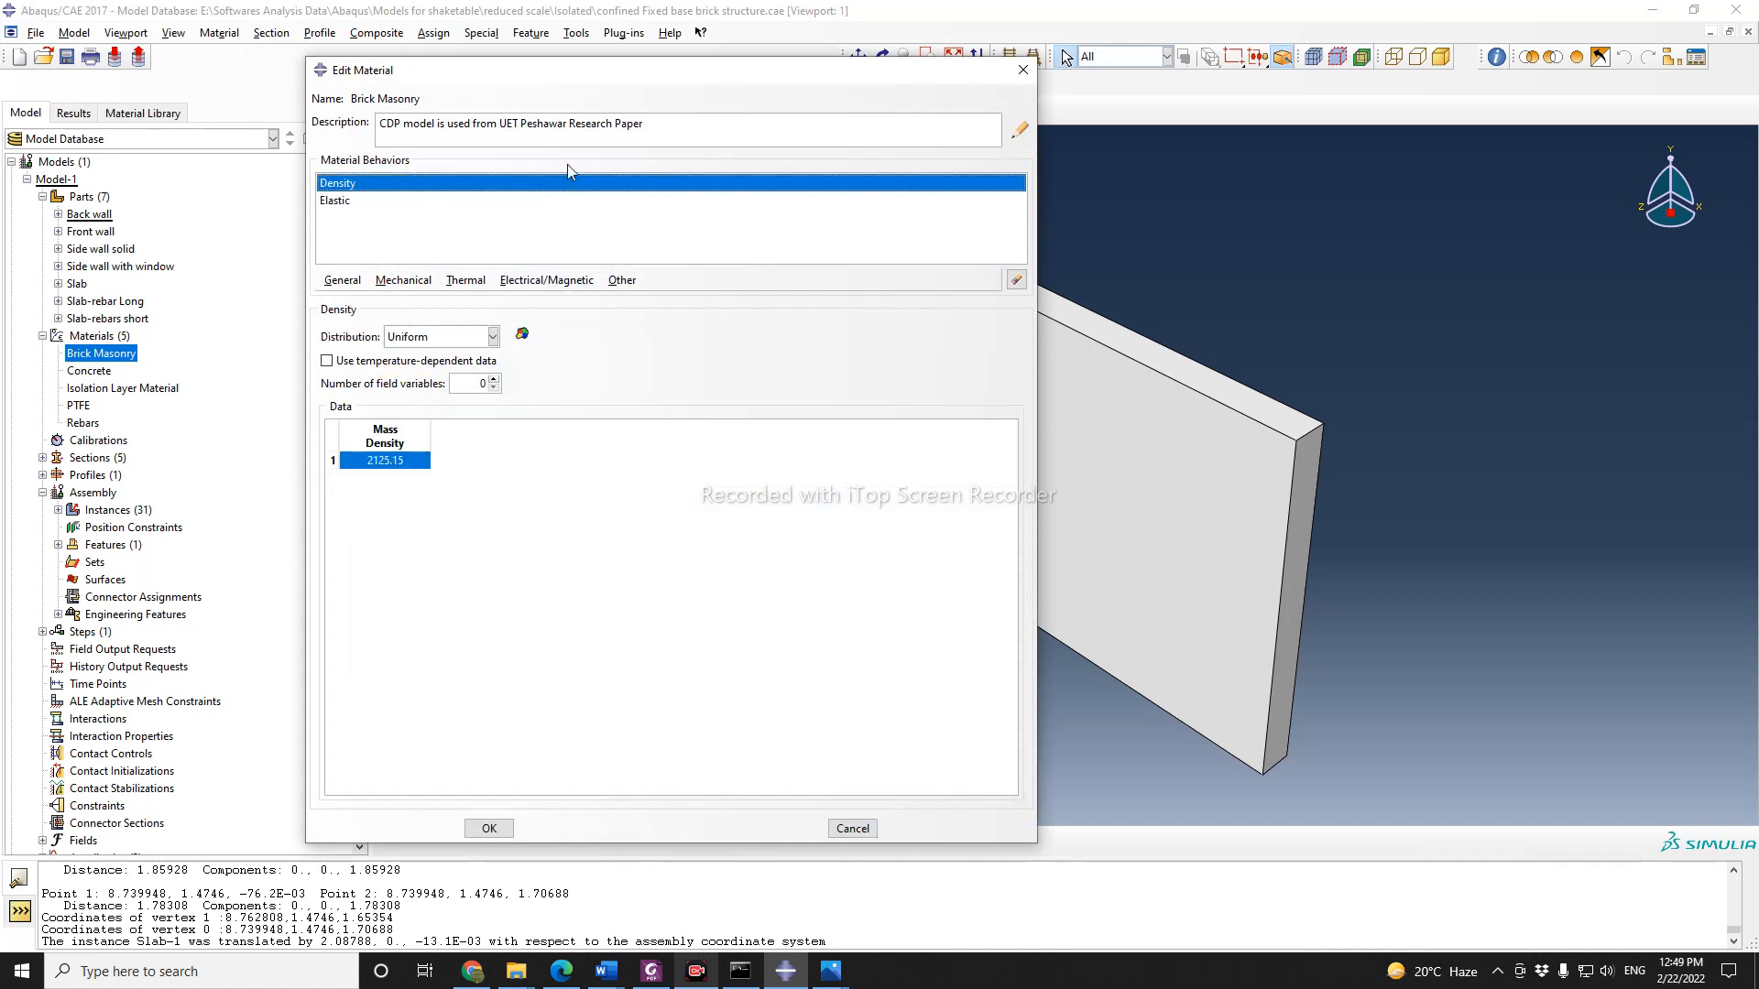
pyautogui.click(327, 202)
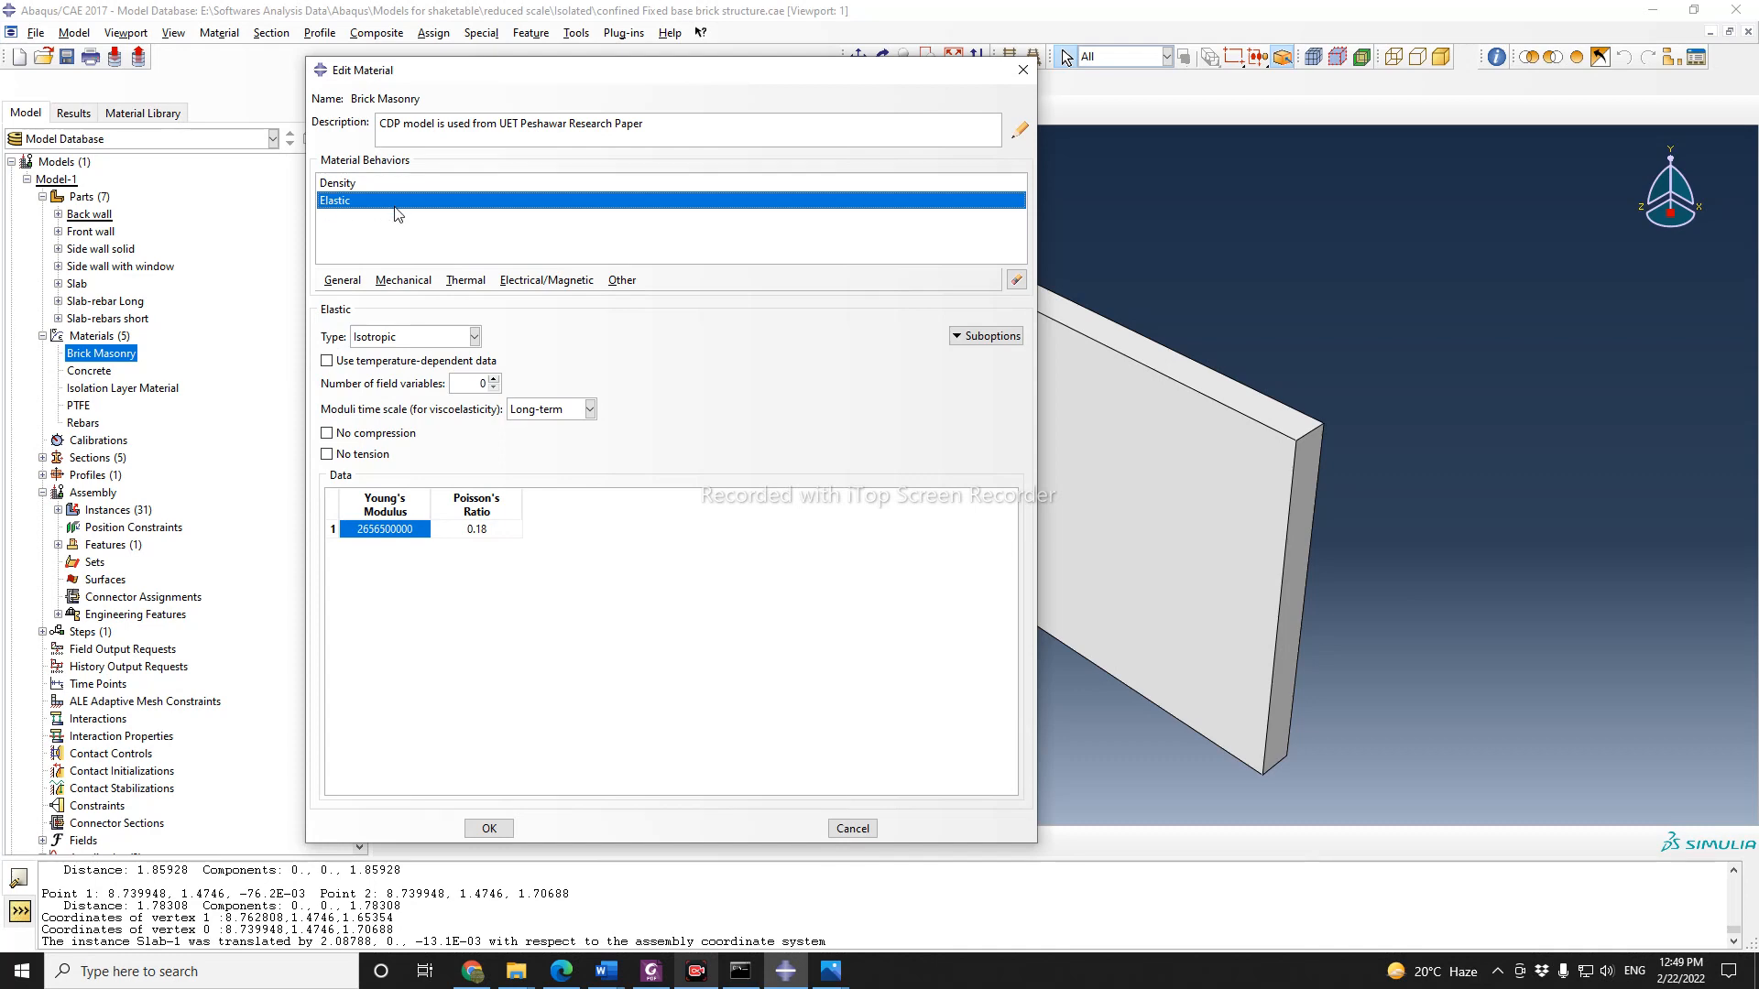
pyautogui.click(362, 183)
pyautogui.click(355, 203)
pyautogui.click(489, 828)
# Step: Review the elastic properties of the Concrete material, and close its definition
pyautogui.doubleClick(84, 371)
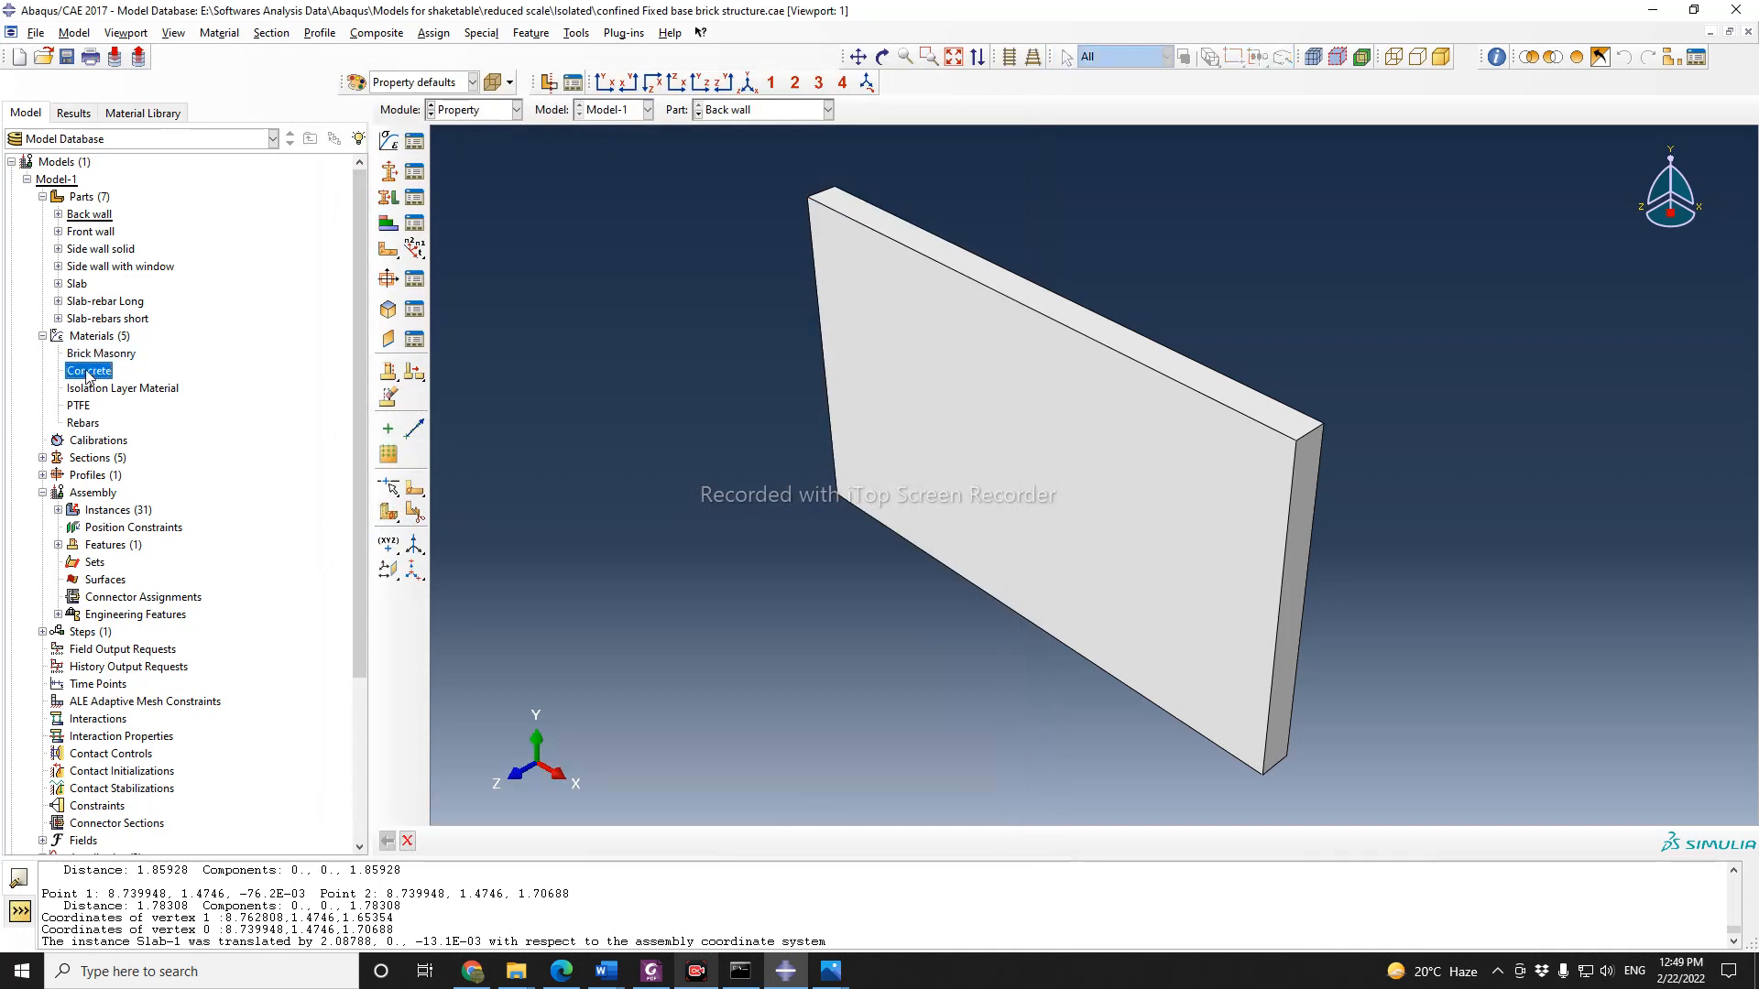
pyautogui.click(337, 200)
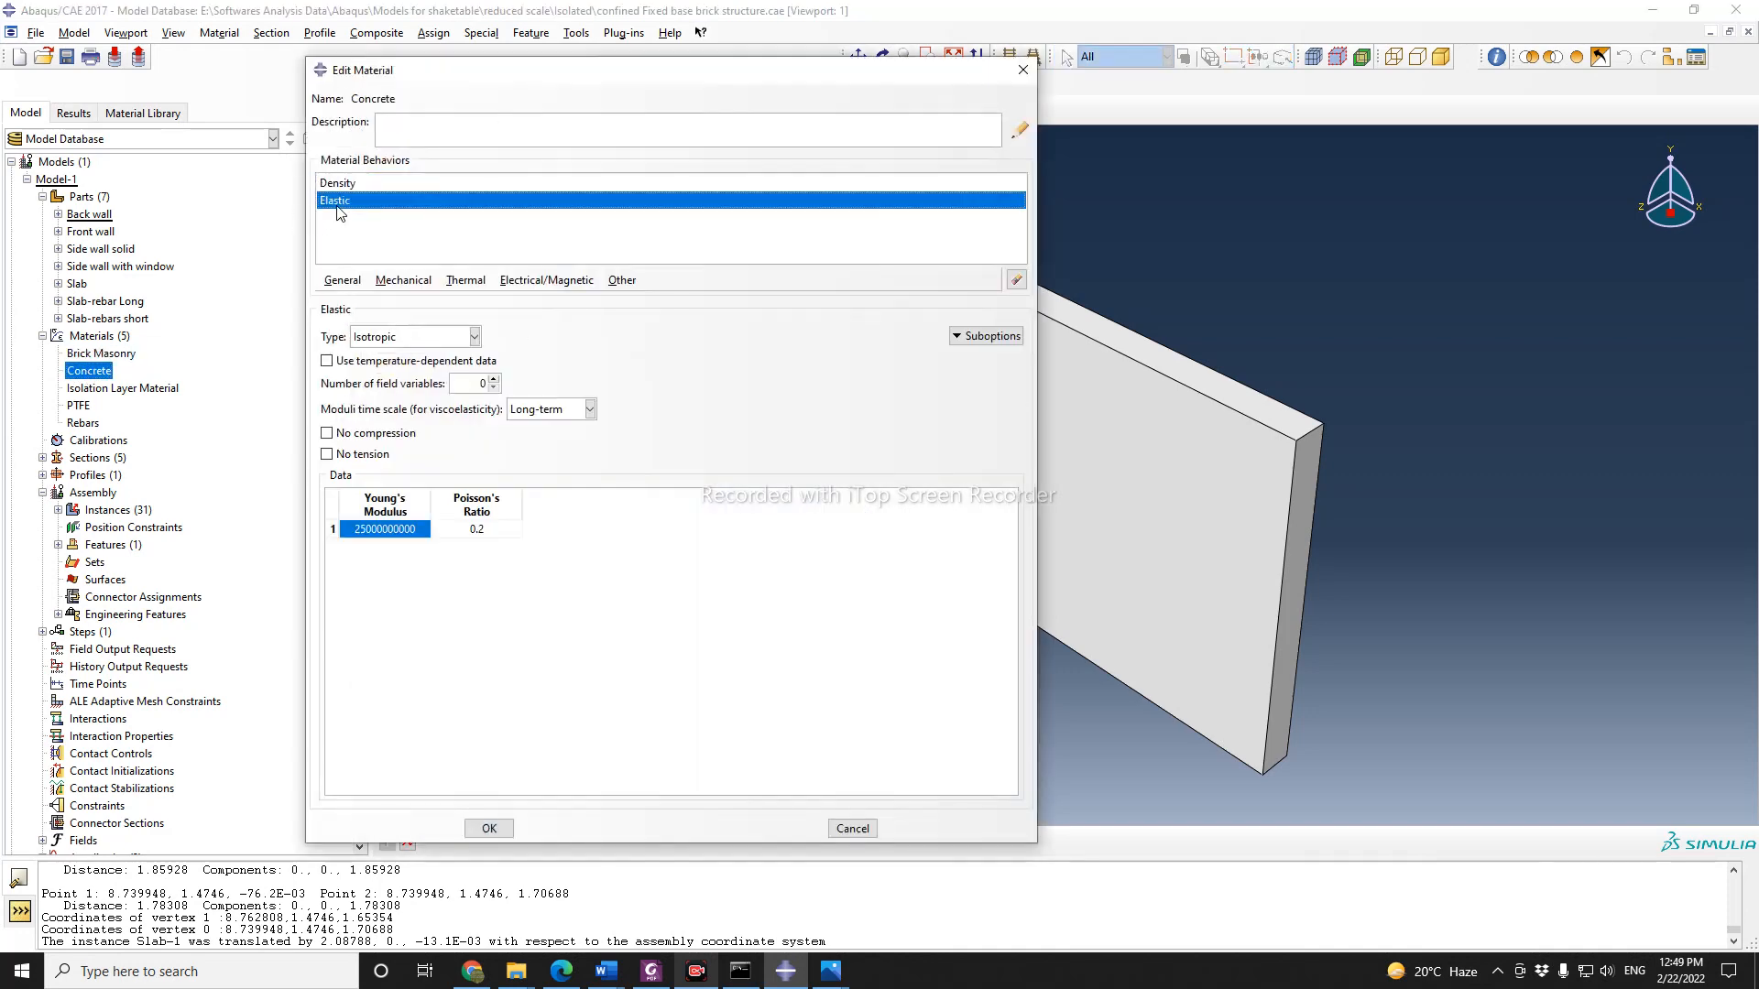
pyautogui.click(476, 834)
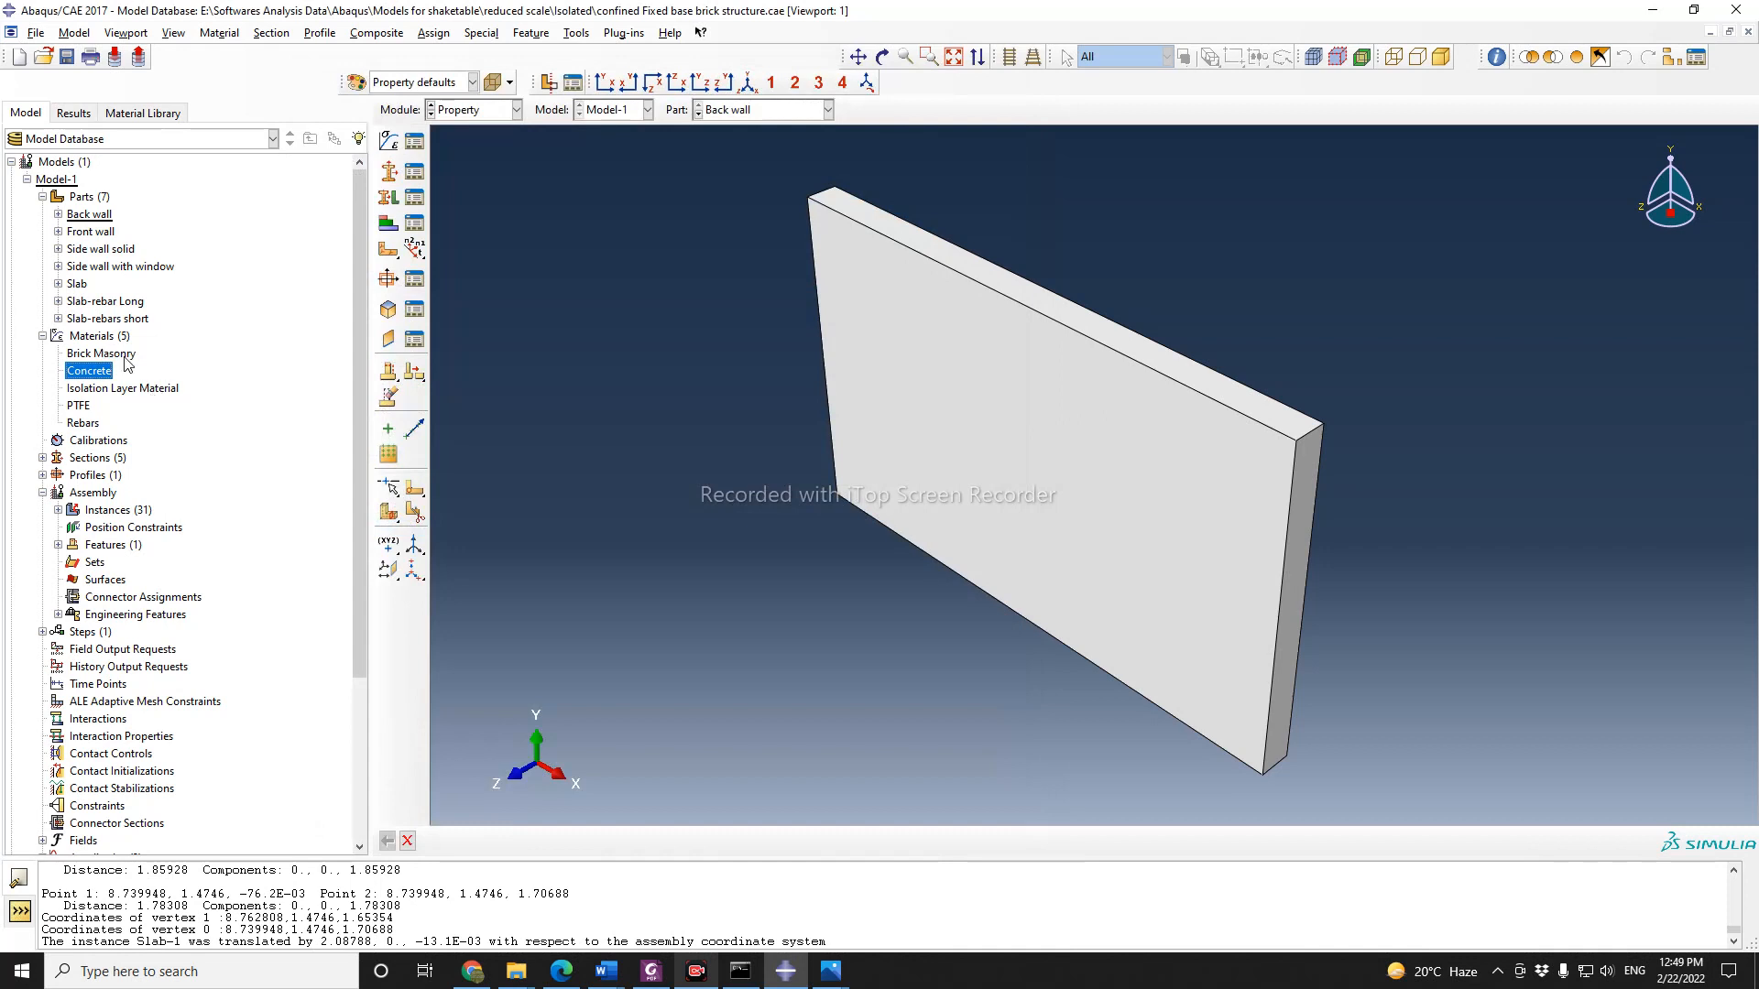
# Step: Switch to the Assembly module and view the walls and the detached slab from the front
pyautogui.click(472, 111)
pyautogui.click(480, 165)
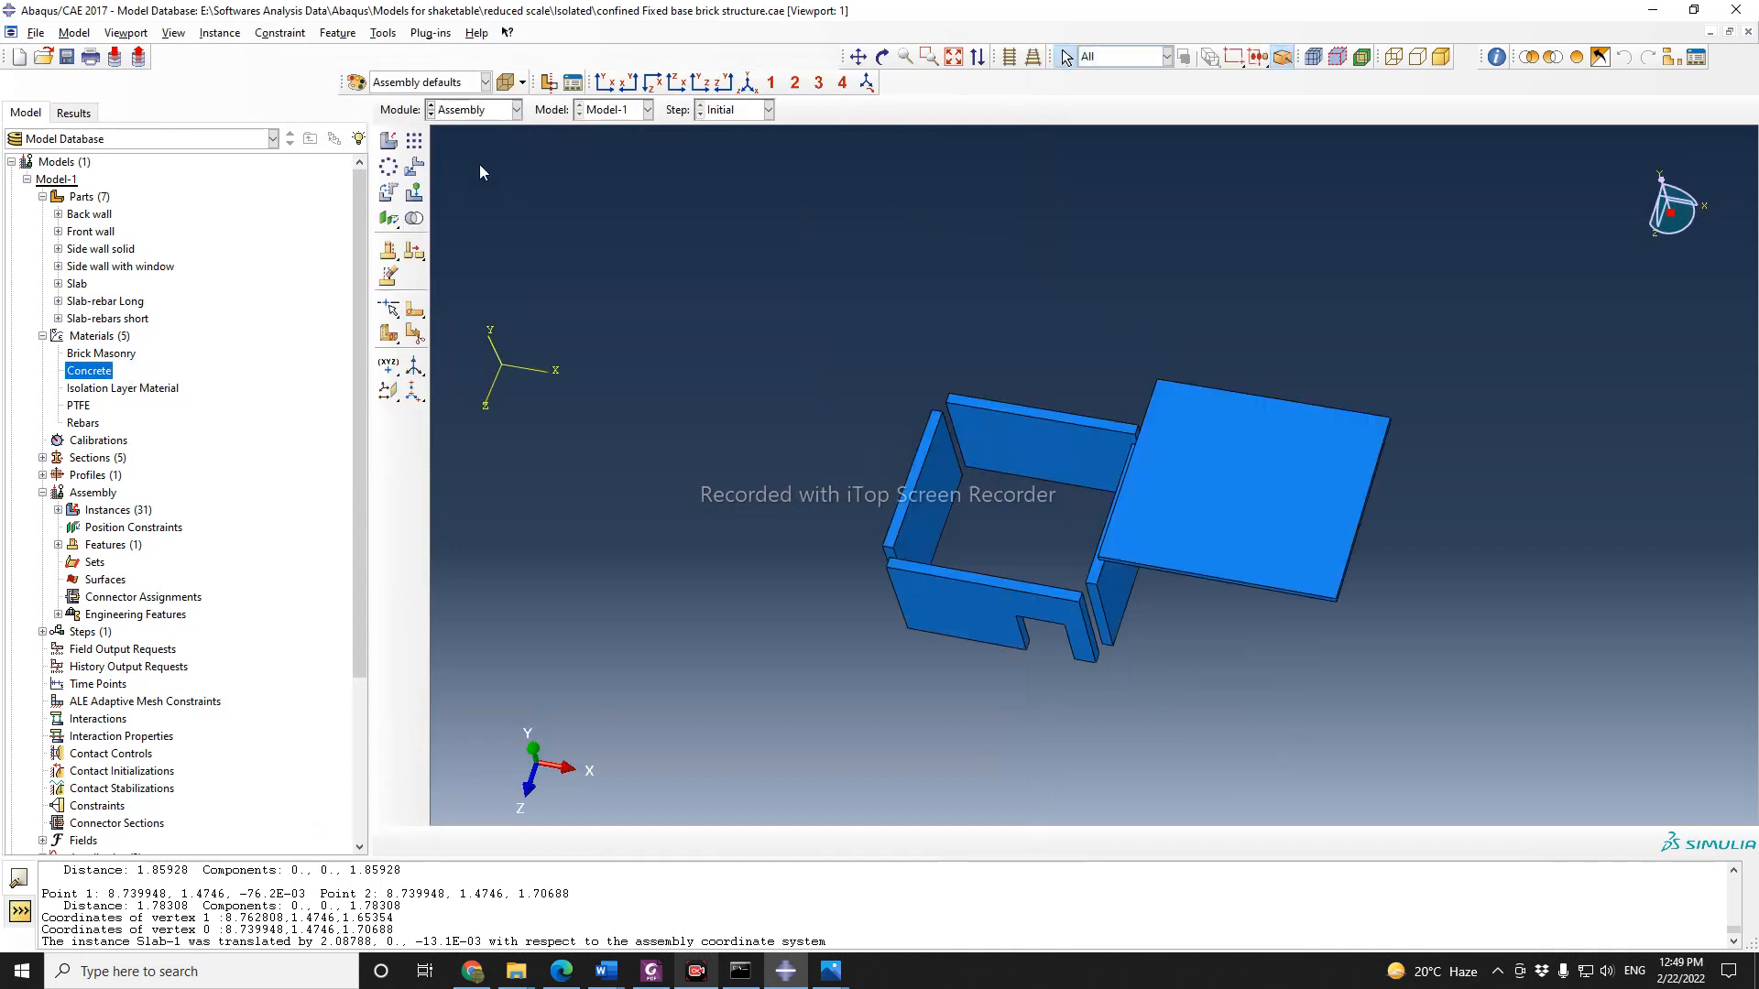
pyautogui.click(882, 56)
pyautogui.moveTo(868, 419); pyautogui.dragTo(1023, 487)
pyautogui.click(407, 841)
pyautogui.scroll(2, 1002, 469)
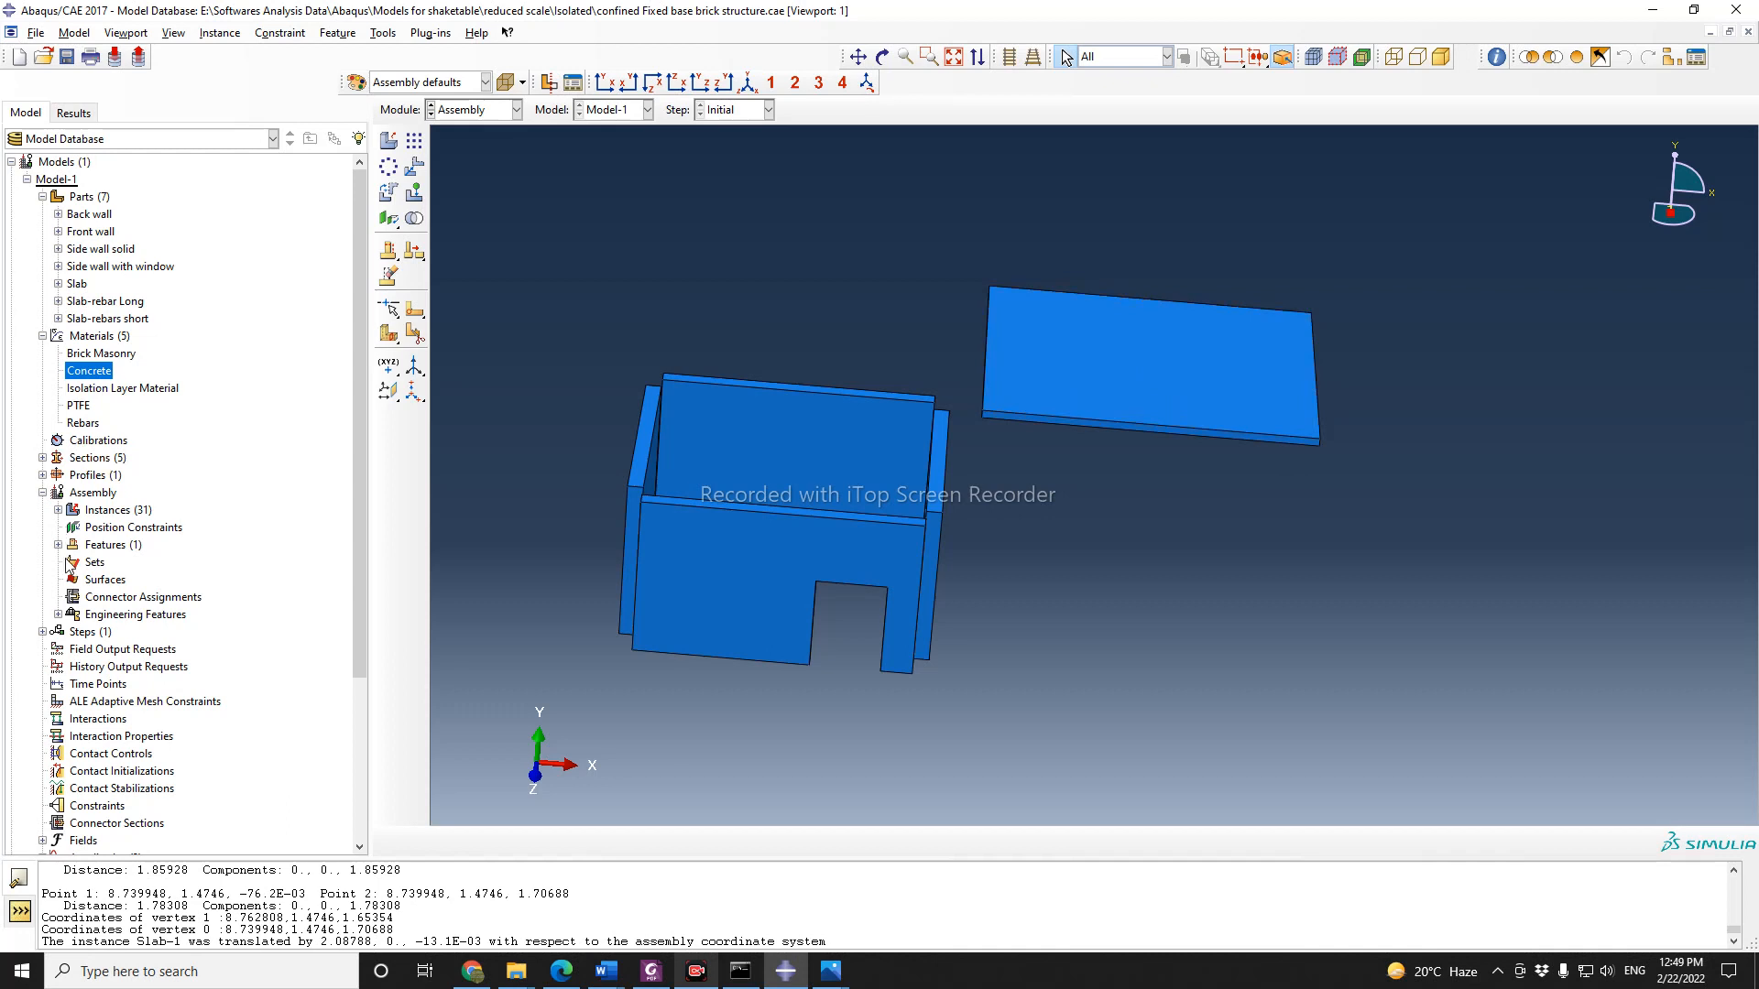
# Step: Expand the assembly's instances and suppress the Slab-1 instance to expose the rebar grid
pyautogui.click(58, 509)
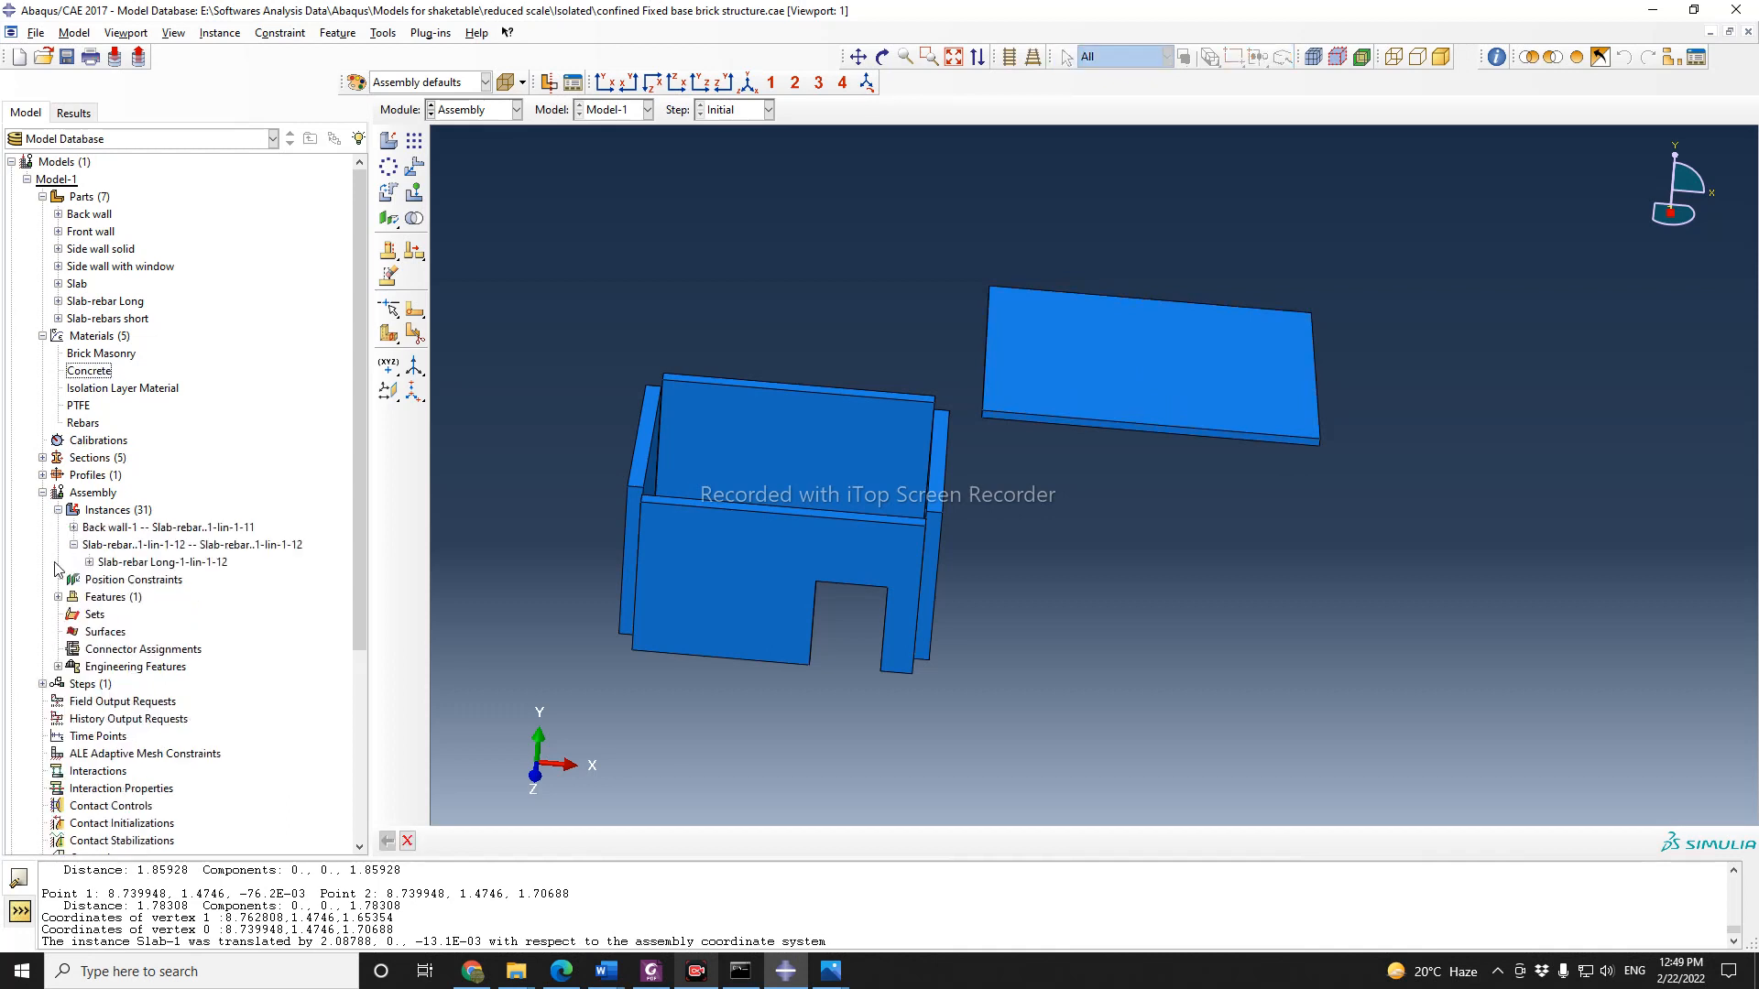
pyautogui.click(73, 527)
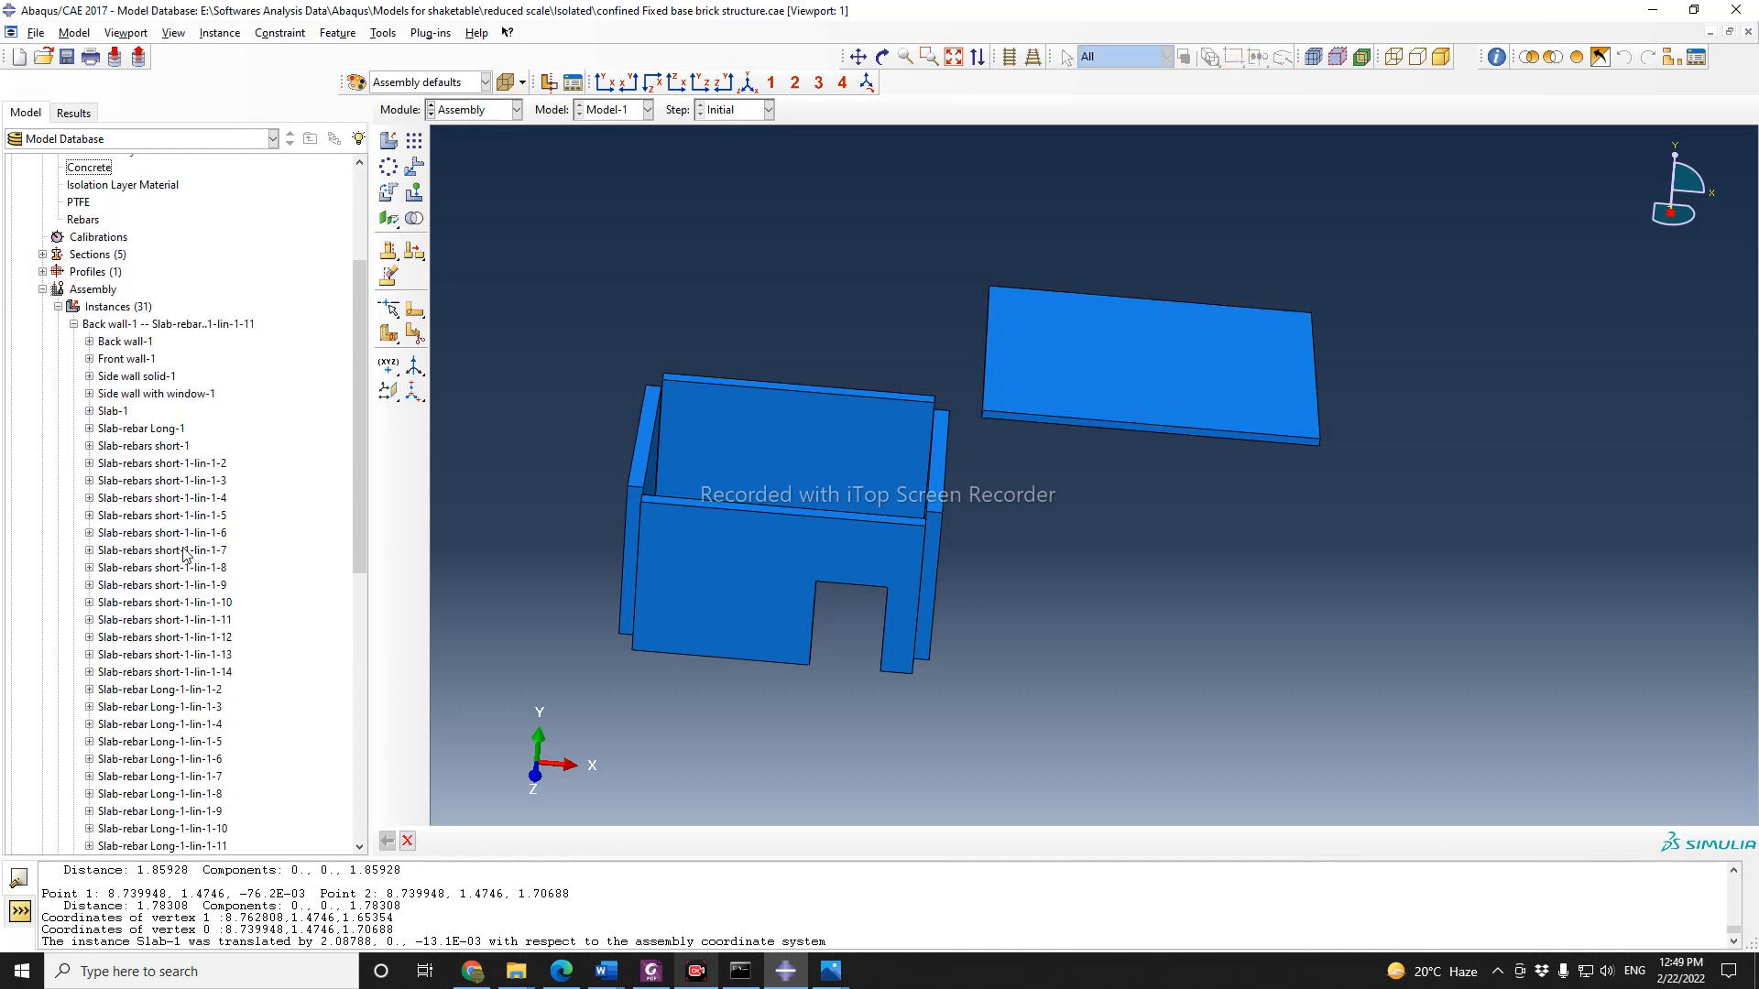
pyautogui.scroll(-2, 192, 594)
pyautogui.scroll(-1, 193, 596)
pyautogui.click(112, 255)
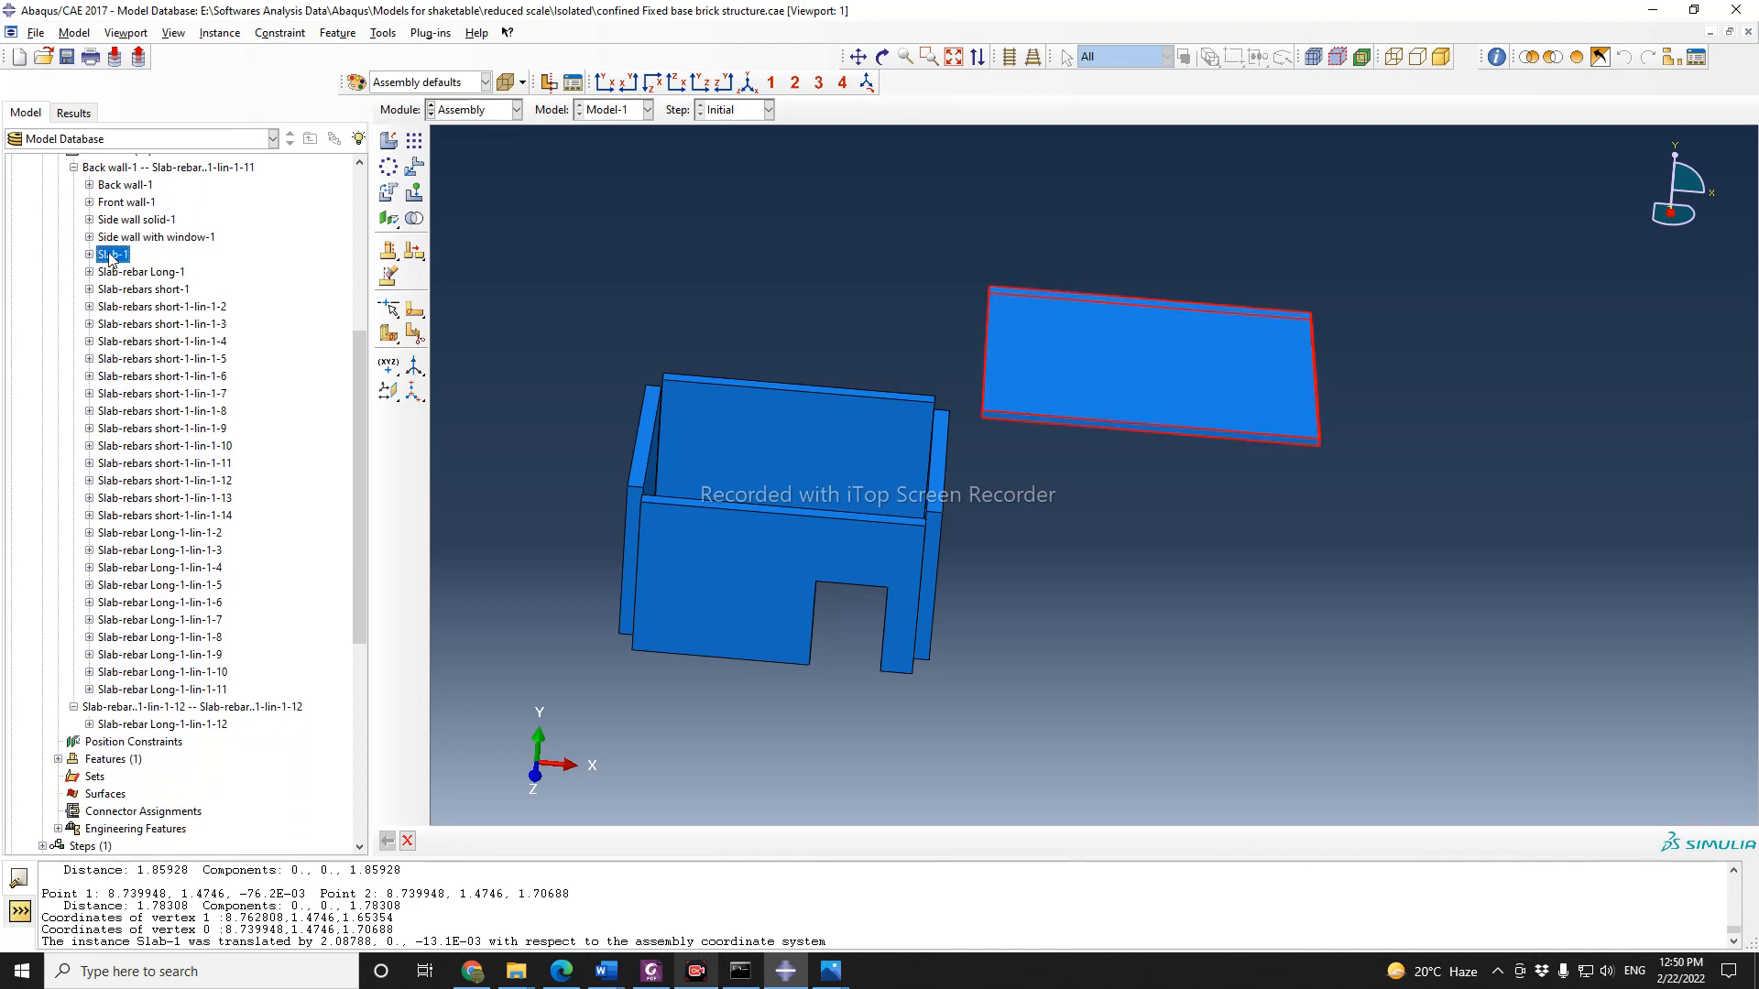
pyautogui.rightClick(109, 259)
pyautogui.click(212, 332)
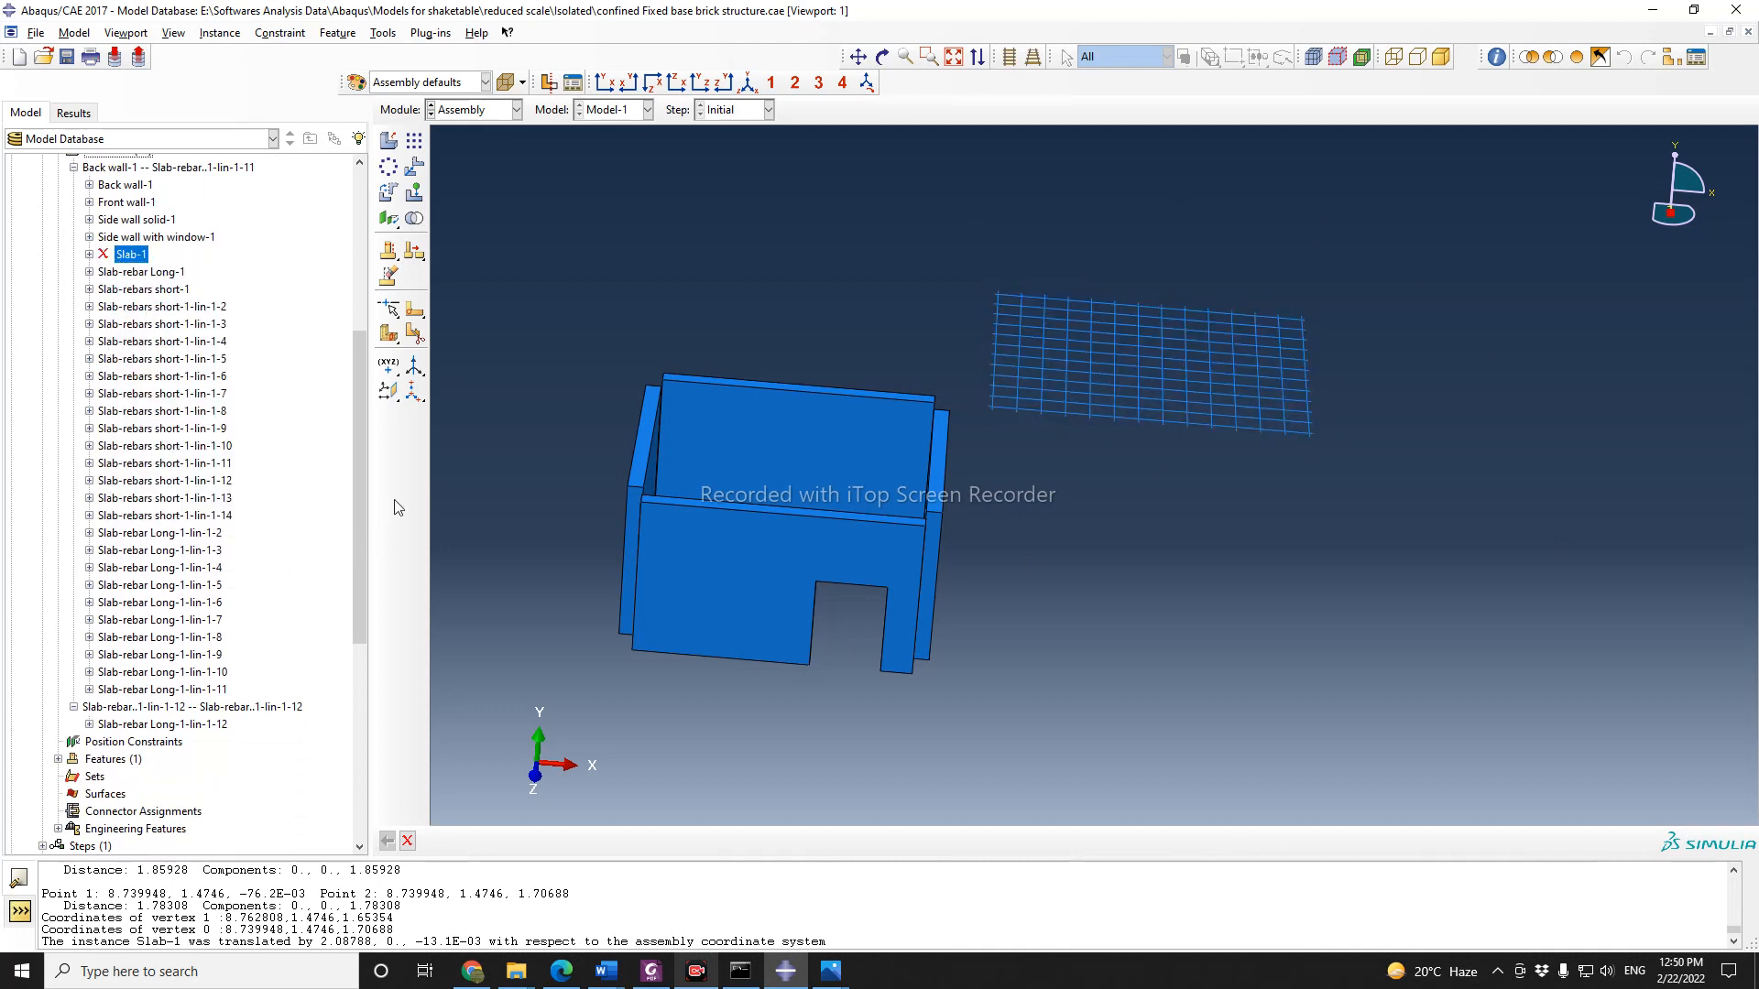
# Step: Create an assembly geometry set named "Slab-1 rebars" containing all long and short bars of the slab's rebar grid
pyautogui.moveTo(361, 458); pyautogui.dragTo(357, 610)
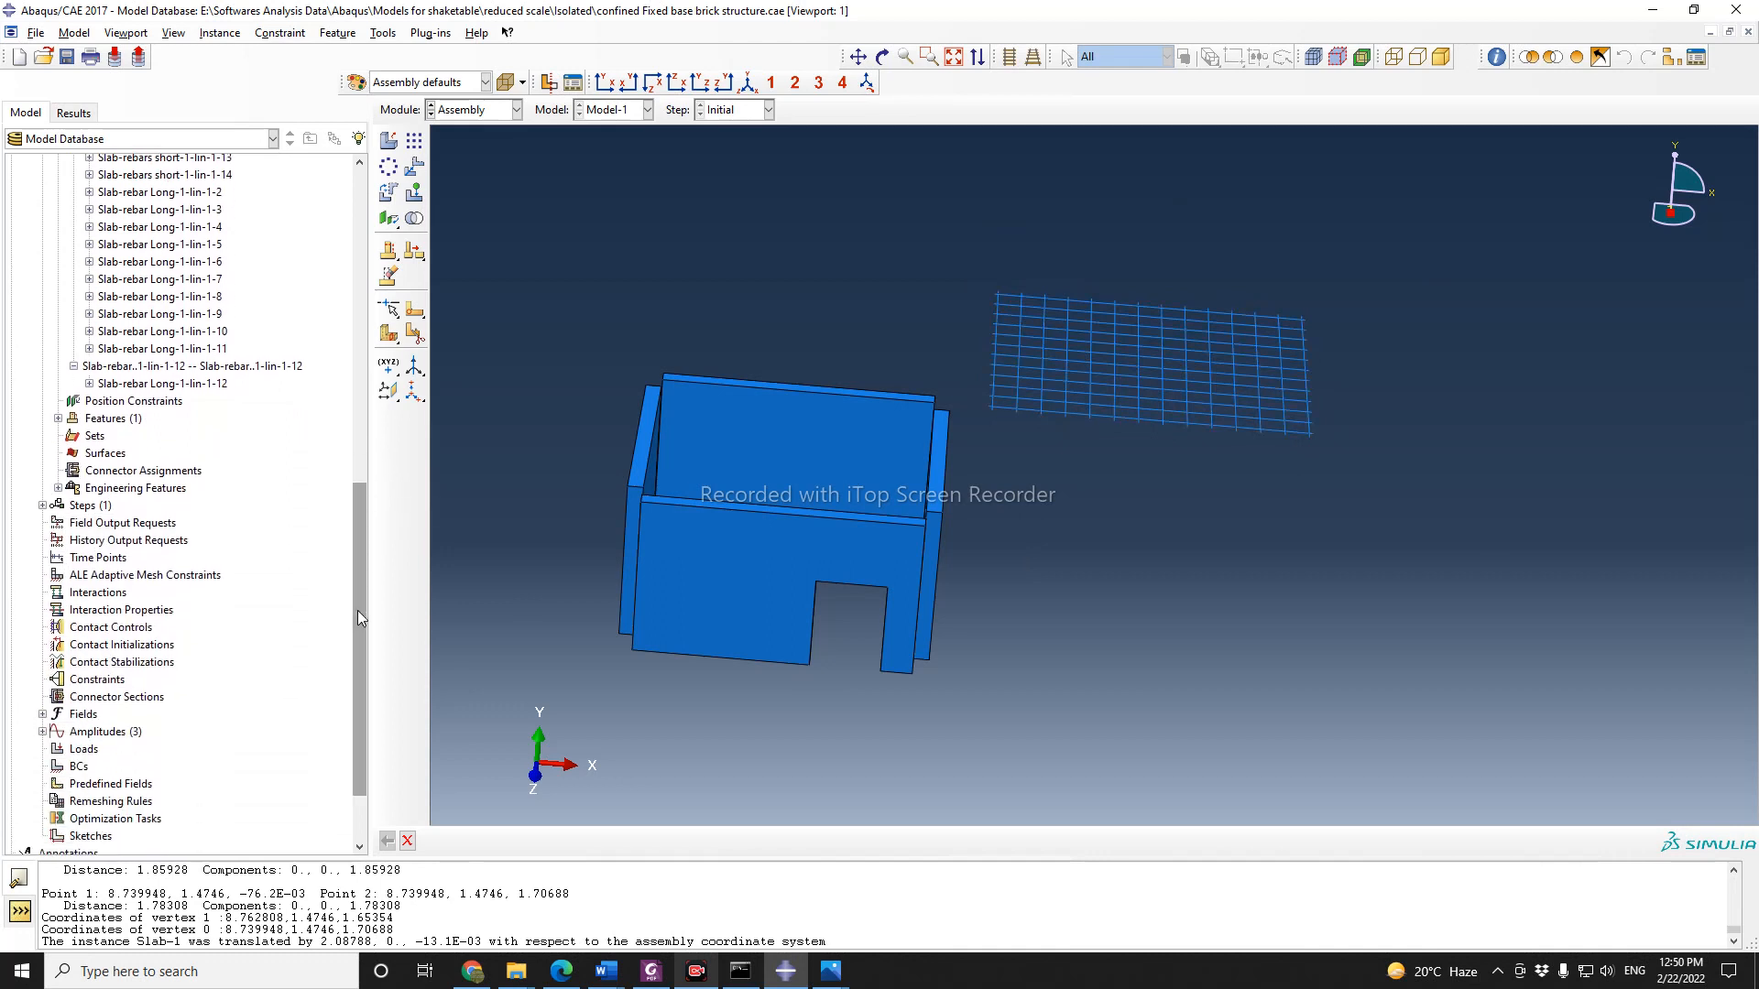
pyautogui.click(95, 438)
pyautogui.doubleClick(95, 438)
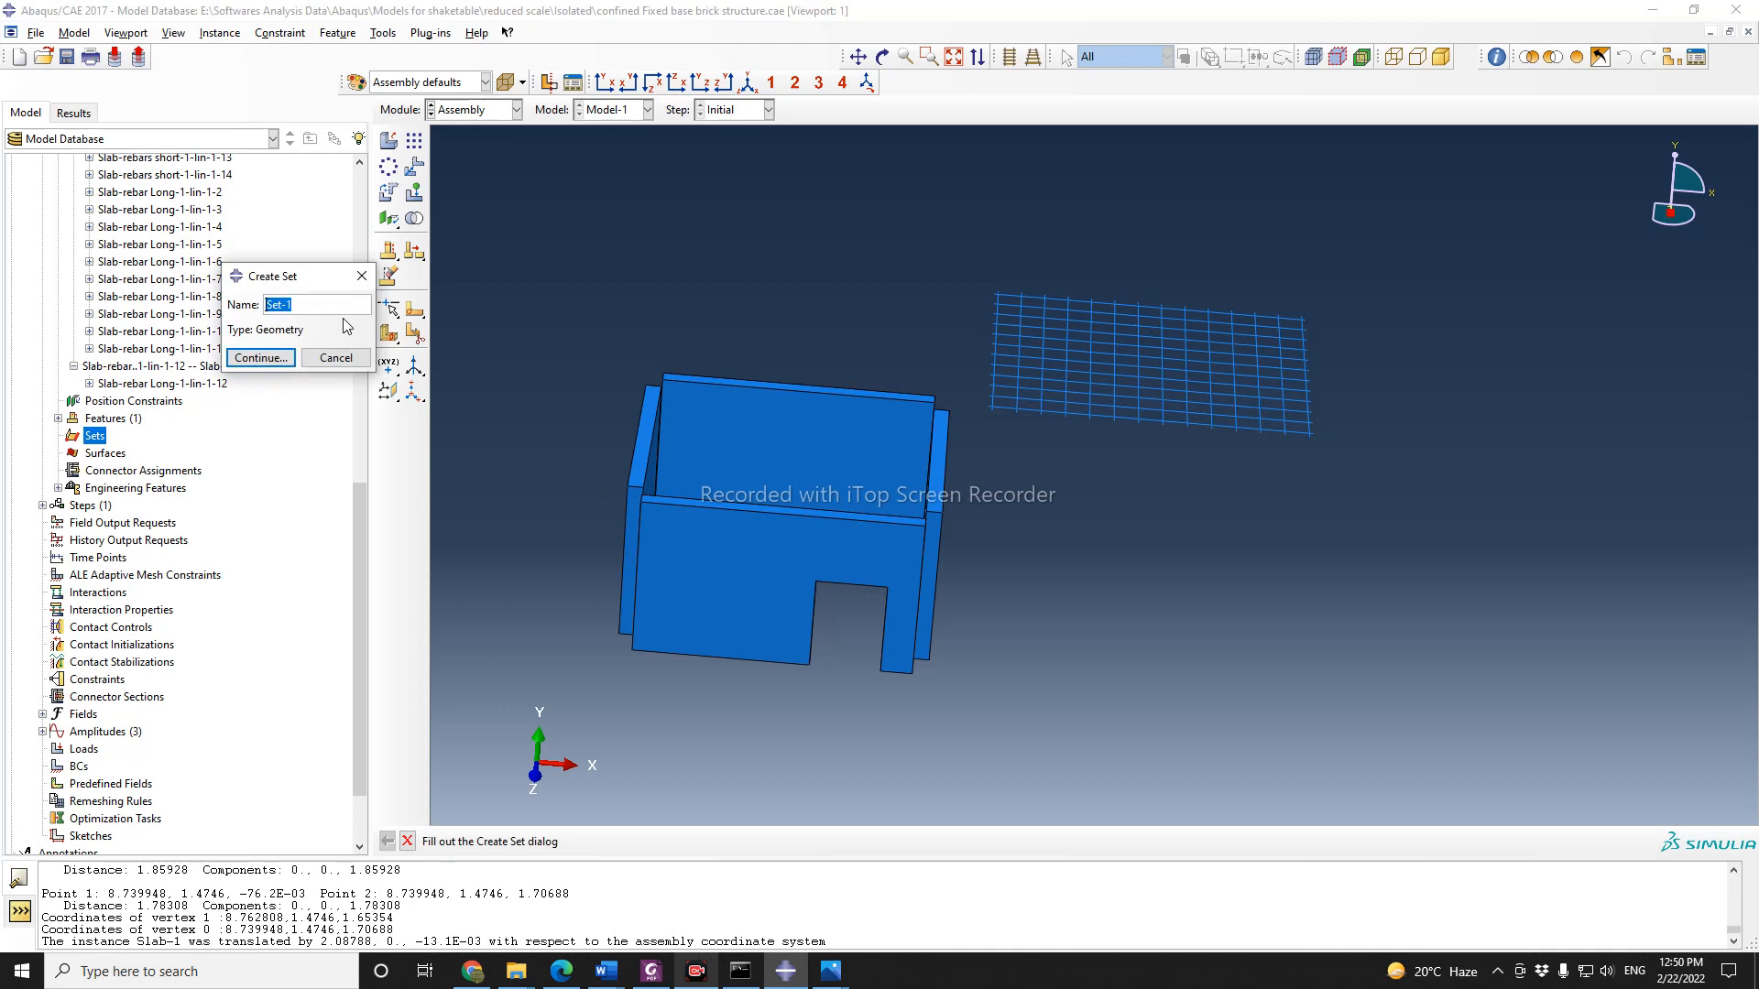
pyautogui.press('Right')
pyautogui.moveTo(293, 305); pyautogui.dragTo(268, 305)
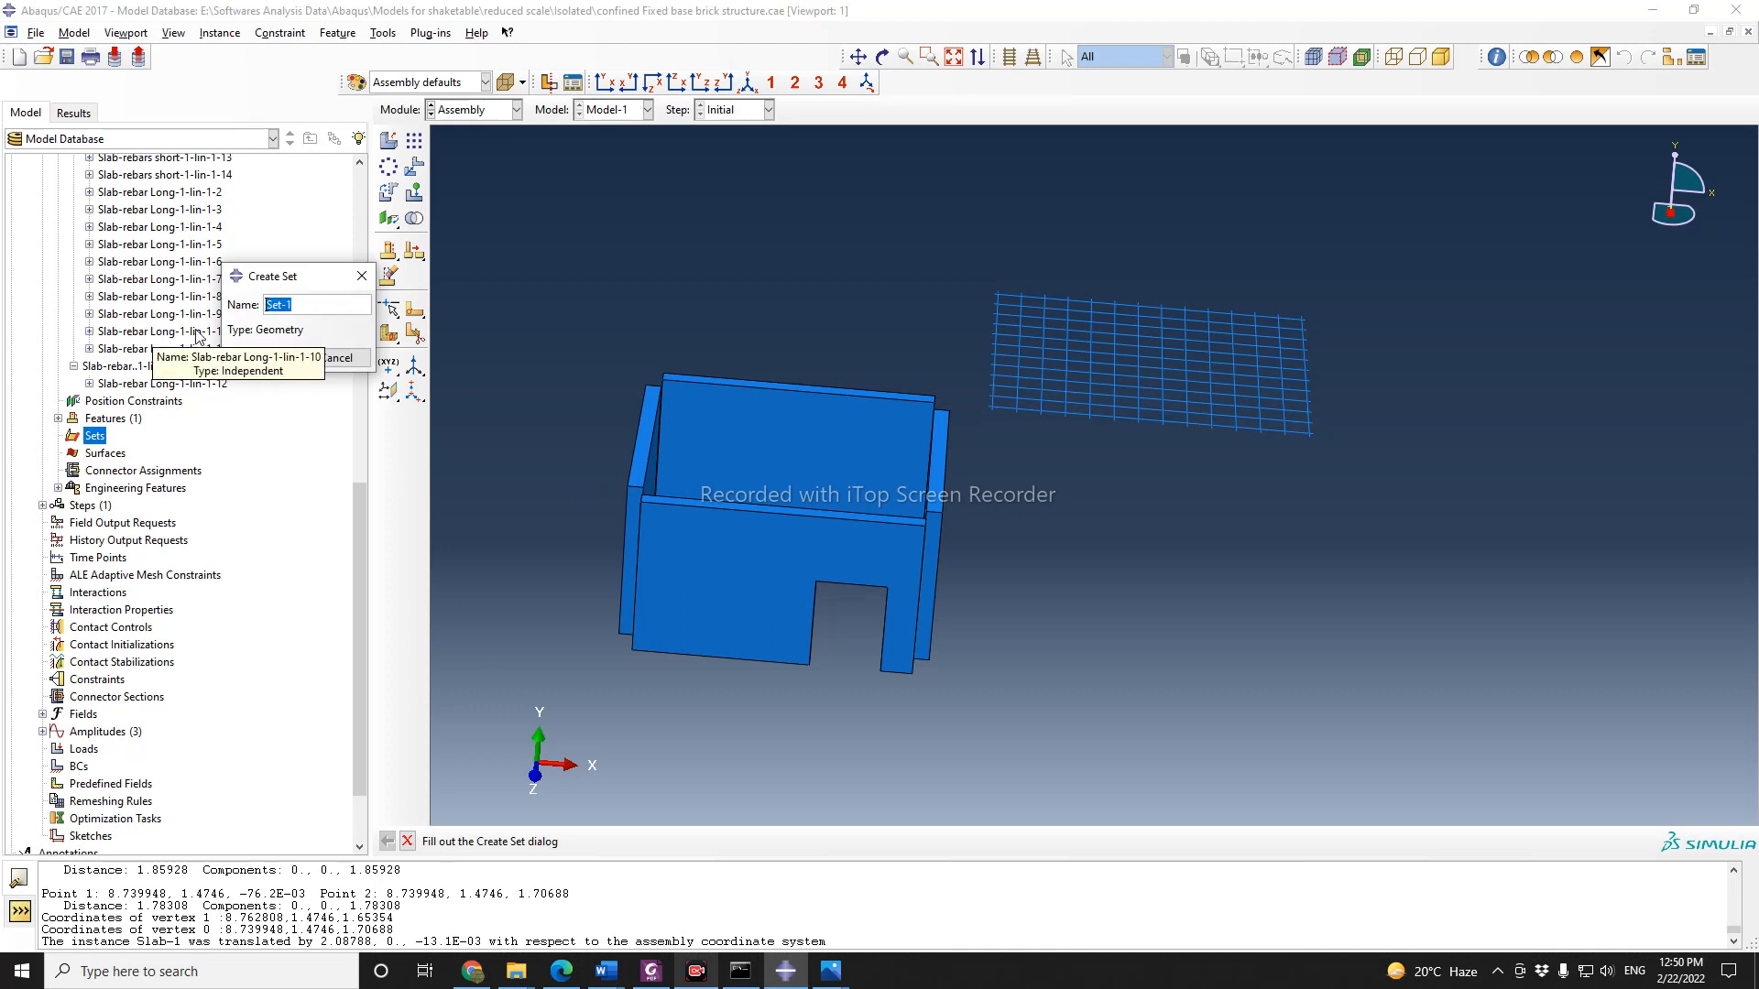
pyautogui.write('S')
pyautogui.write('lab-1 rebars')
pyautogui.click(261, 357)
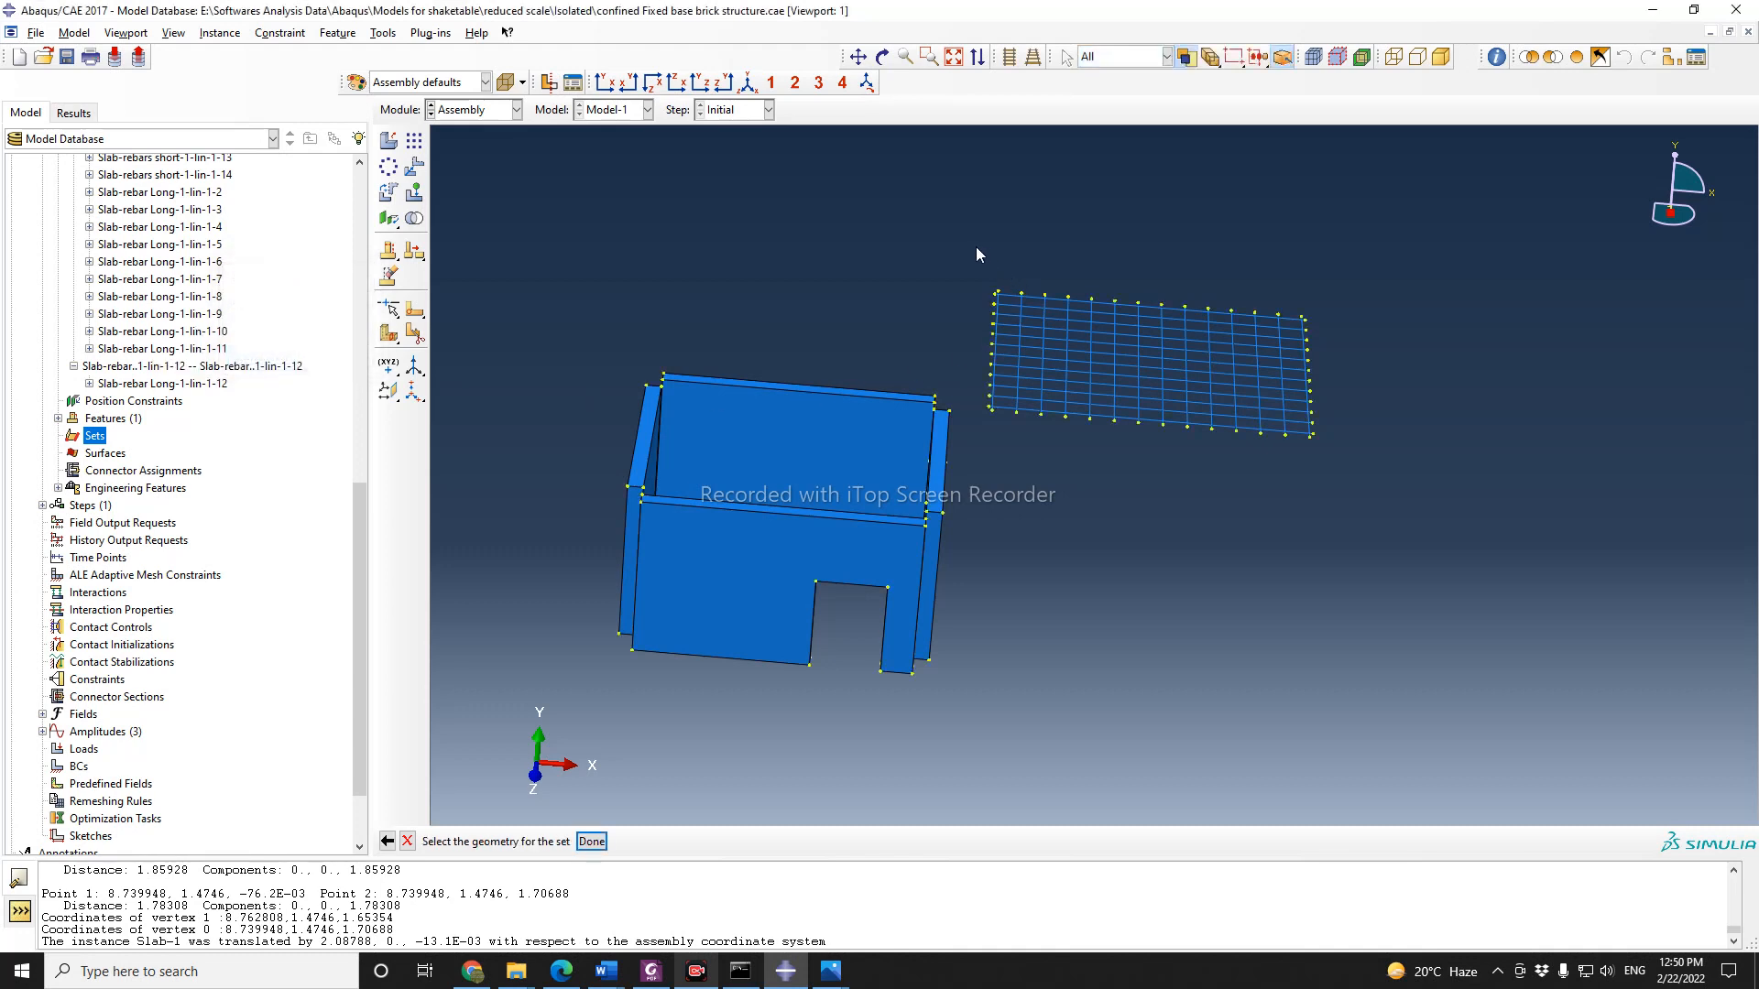
pyautogui.moveTo(973, 250); pyautogui.dragTo(1426, 522)
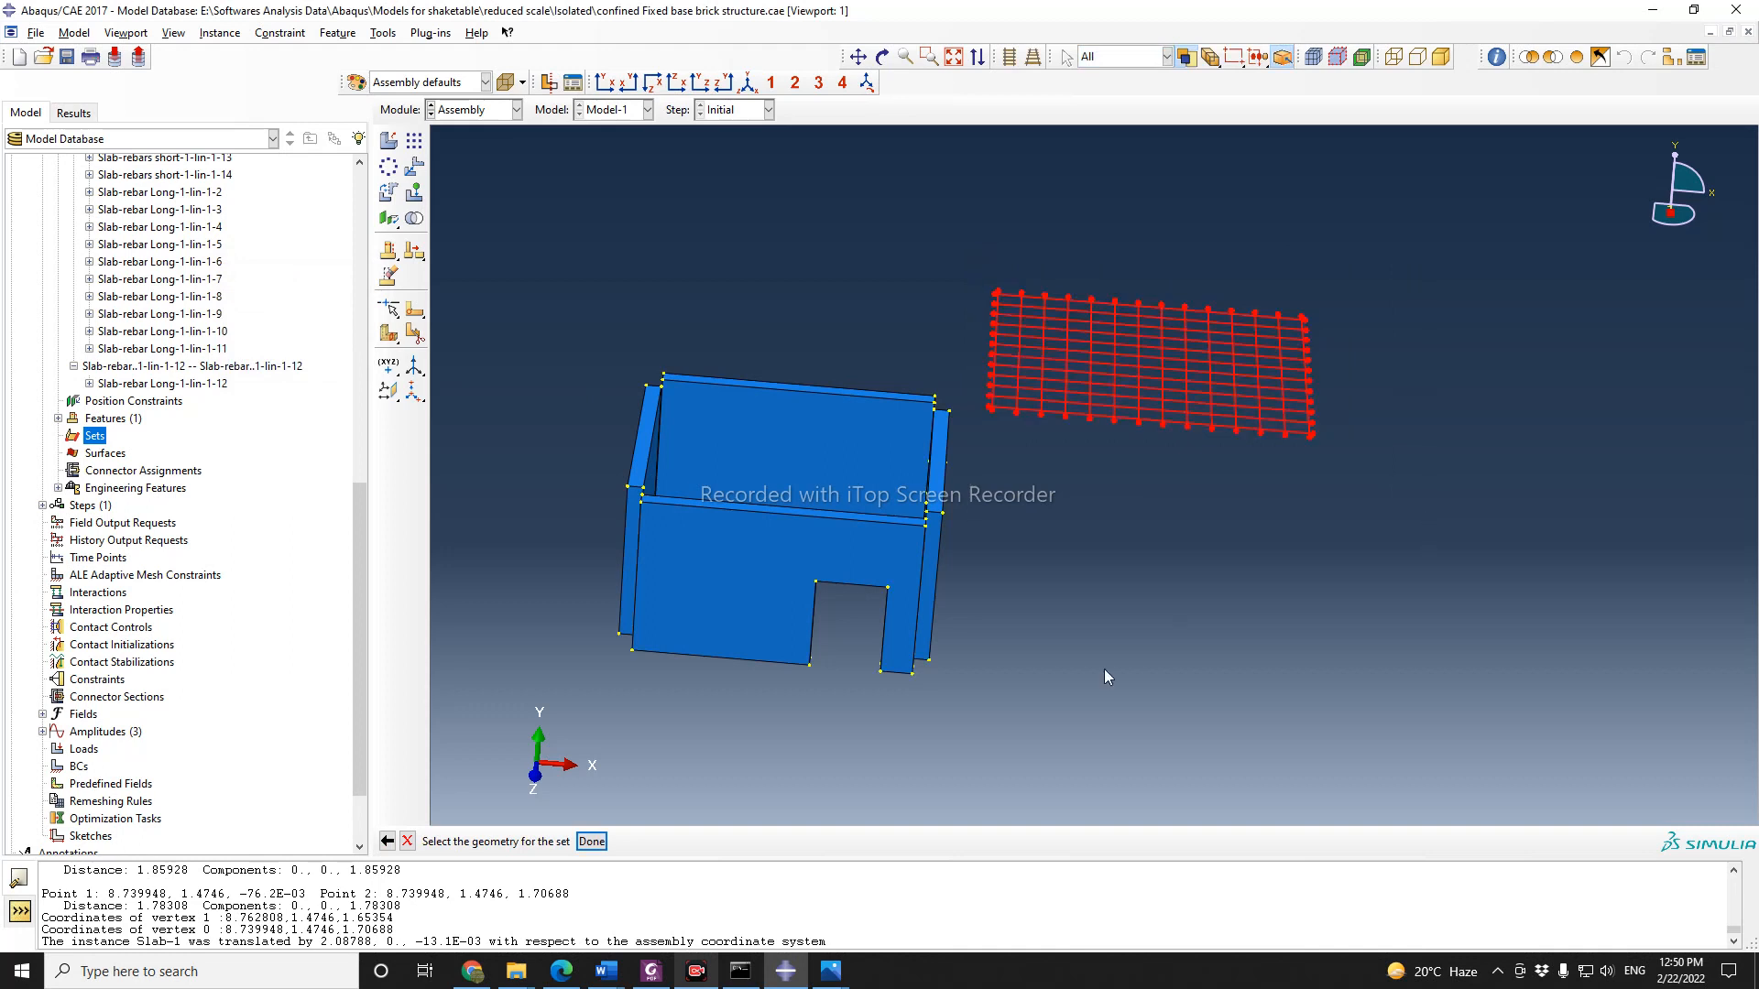
pyautogui.click(593, 842)
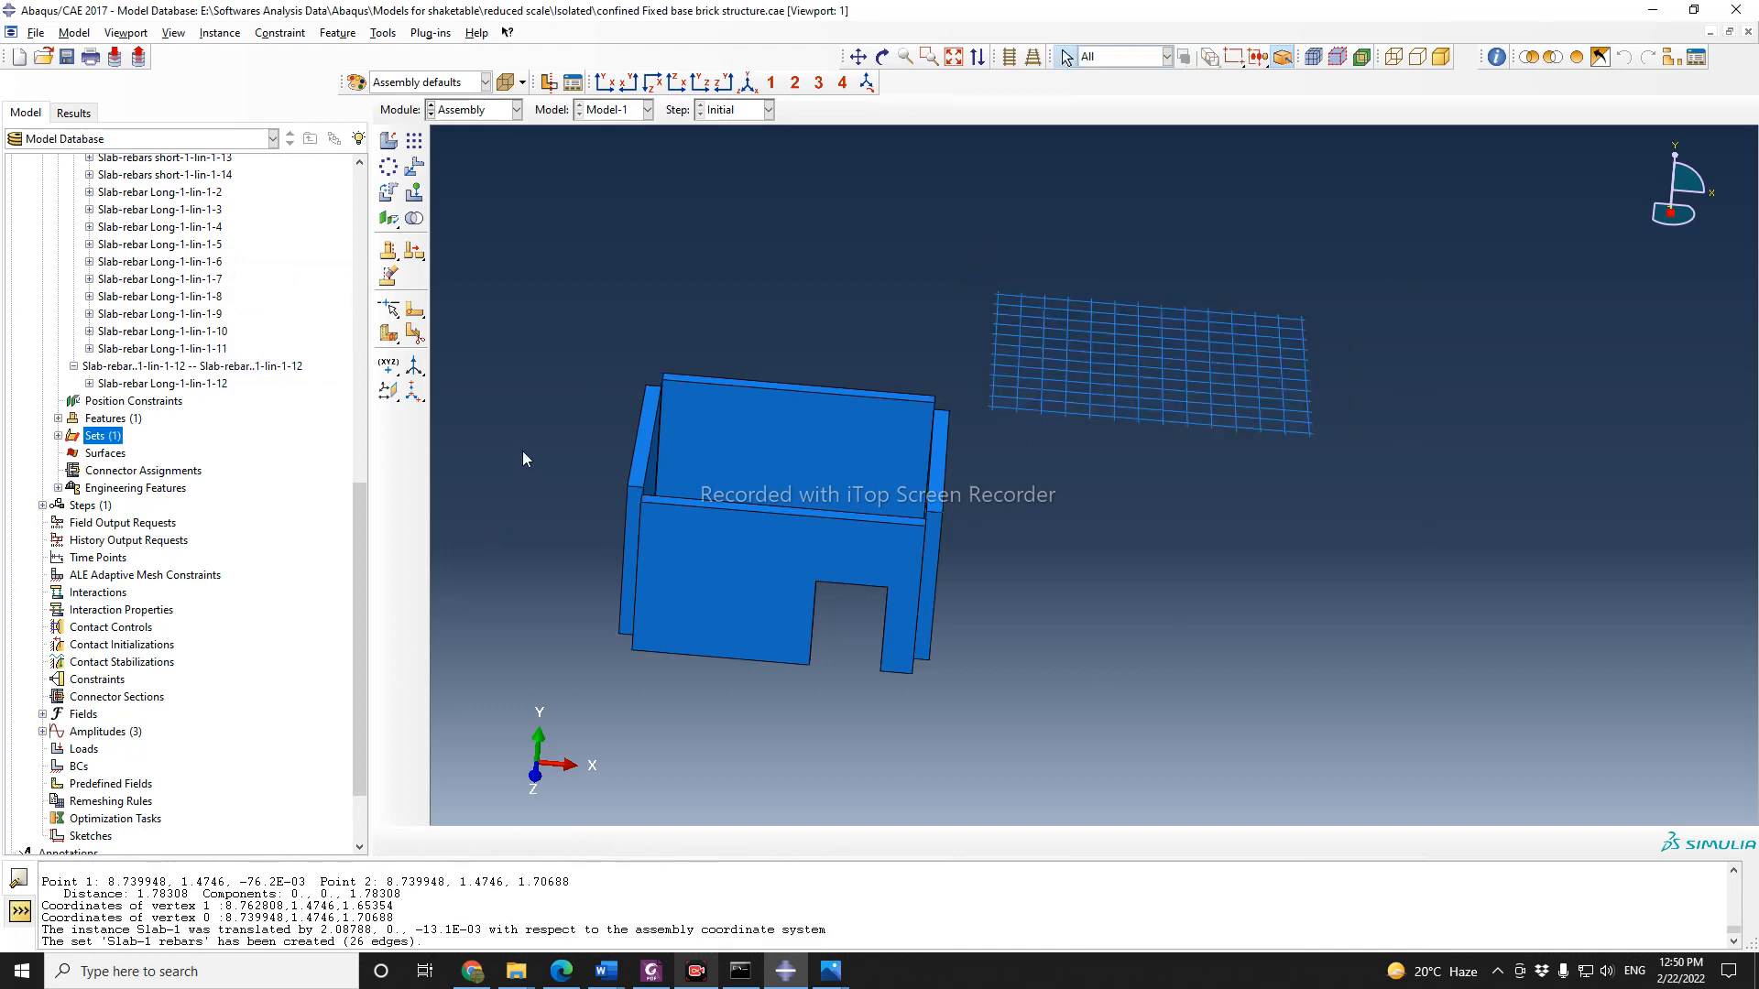
# Step: Resume the suppressed Slab-1 instance
pyautogui.moveTo(359, 540); pyautogui.dragTo(367, 477)
pyautogui.moveTo(366, 471); pyautogui.dragTo(361, 417)
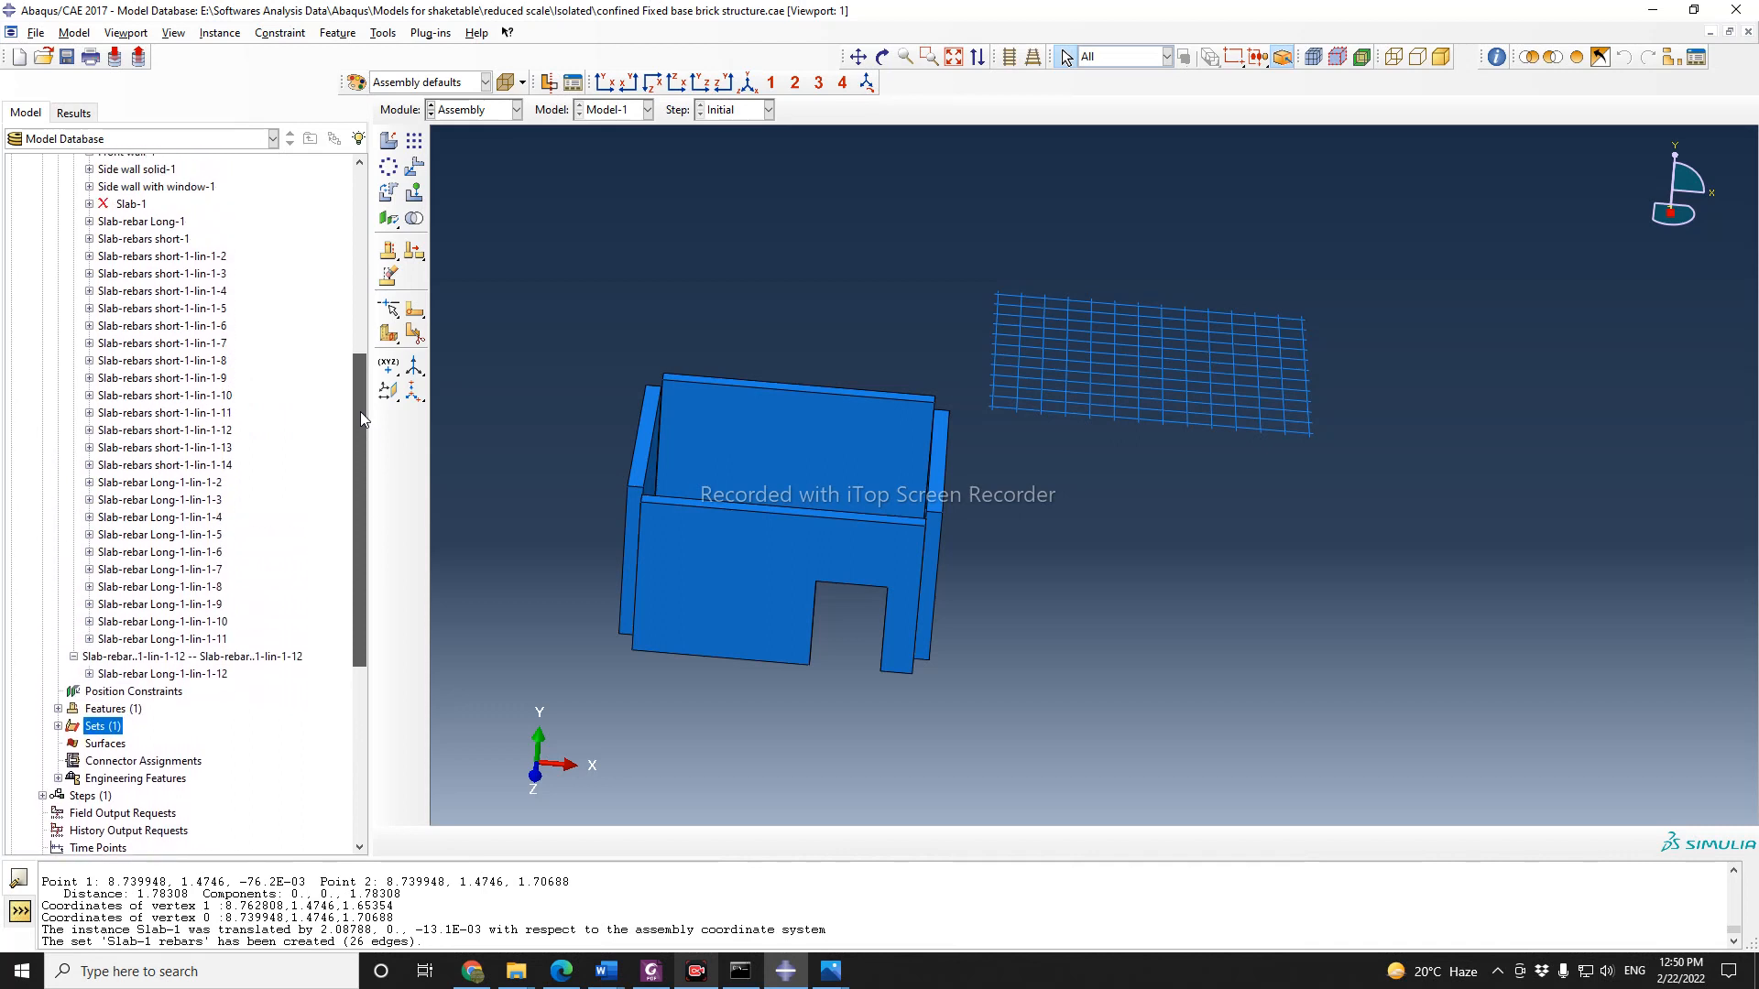
pyautogui.scroll(4, 156, 334)
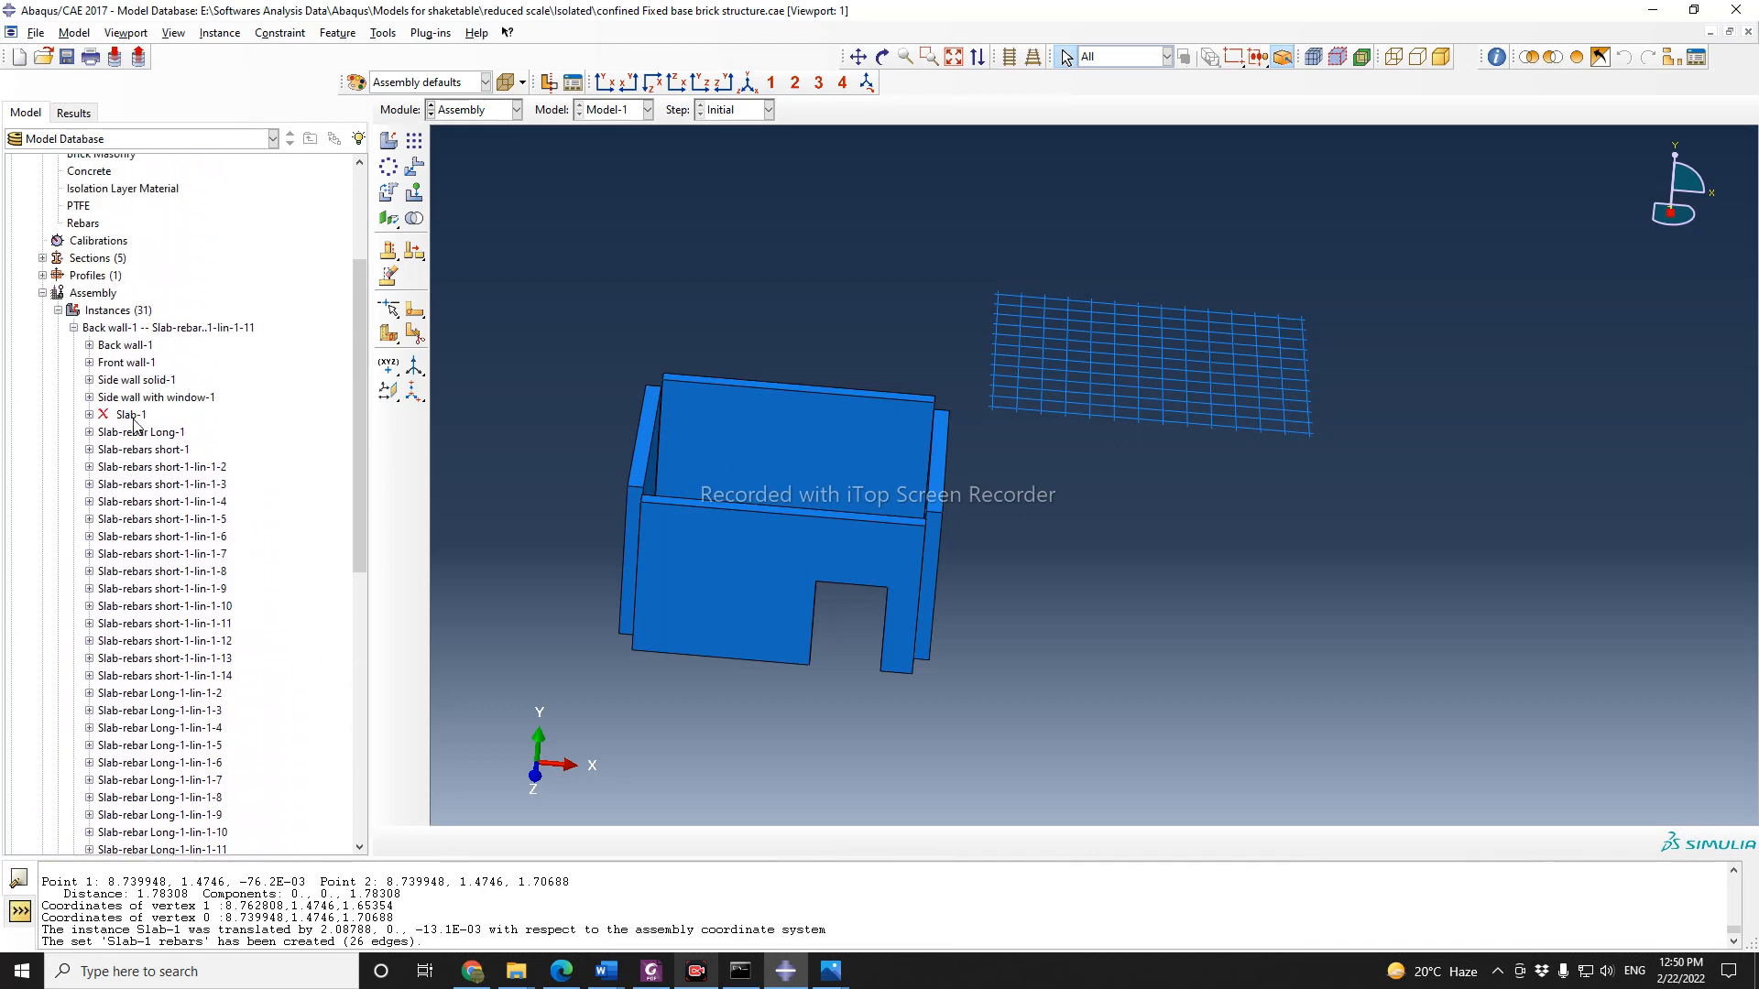
pyautogui.rightClick(131, 417)
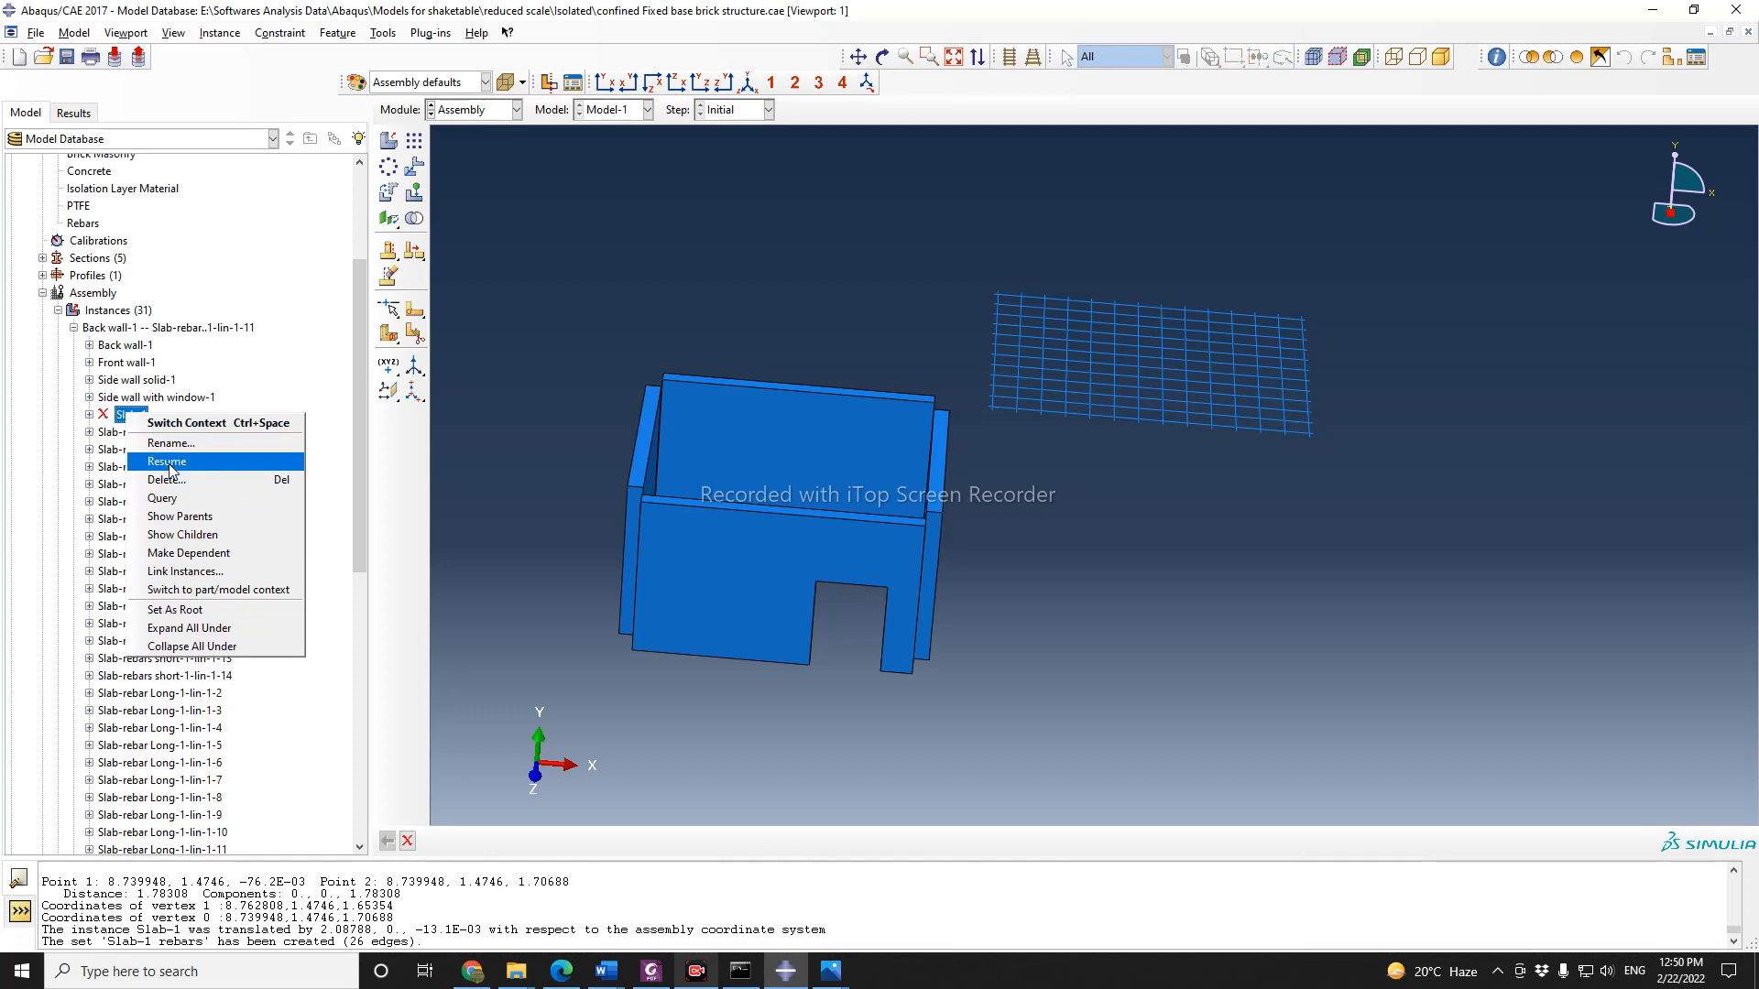
pyautogui.click(167, 462)
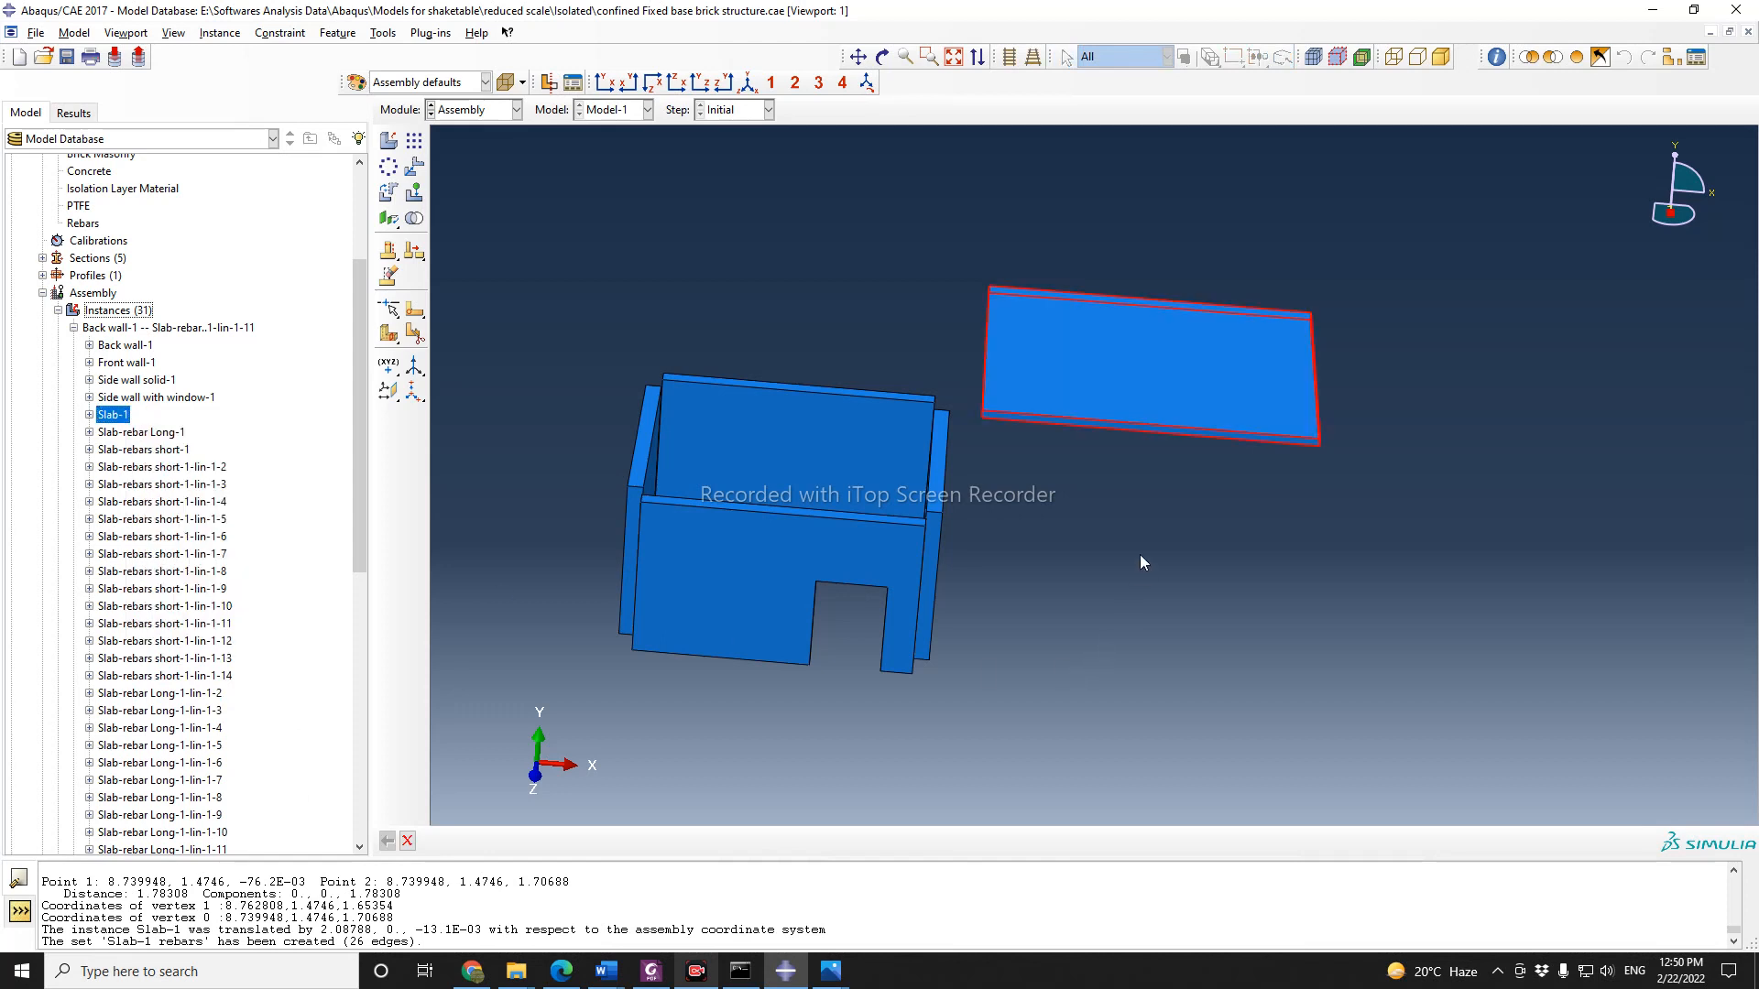
pyautogui.click(414, 167)
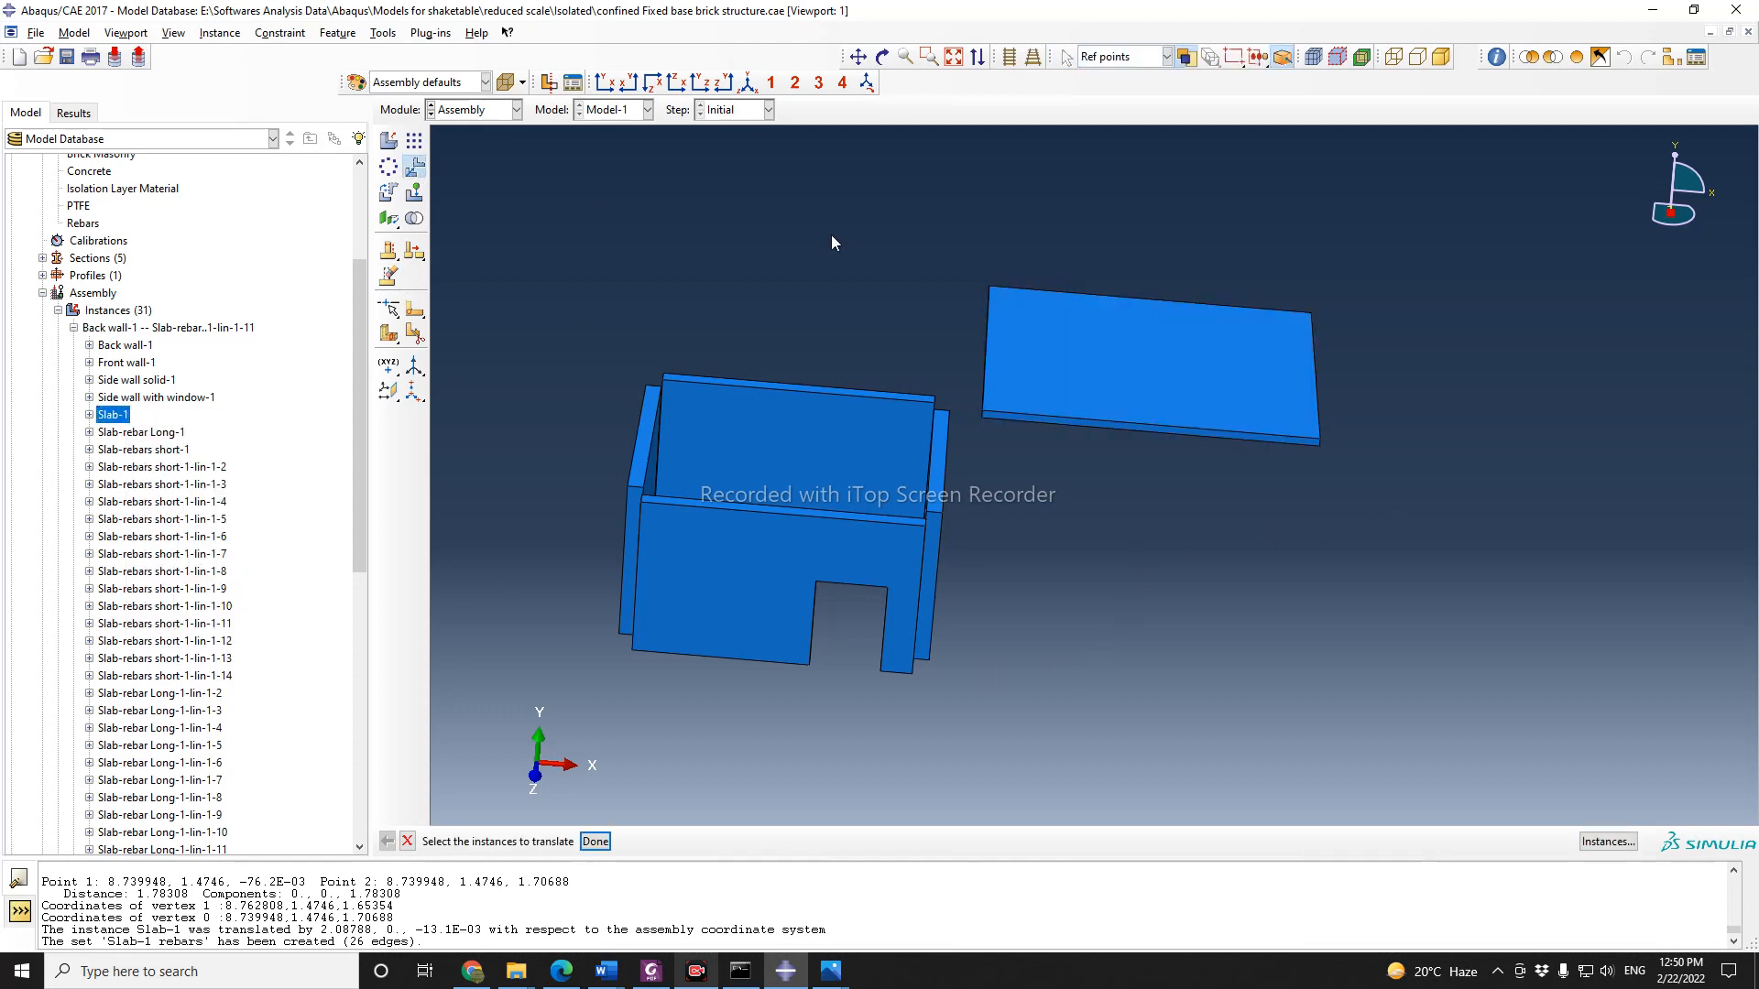
pyautogui.moveTo(984, 262); pyautogui.dragTo(1050, 407)
pyautogui.scroll(-2, 1008, 366)
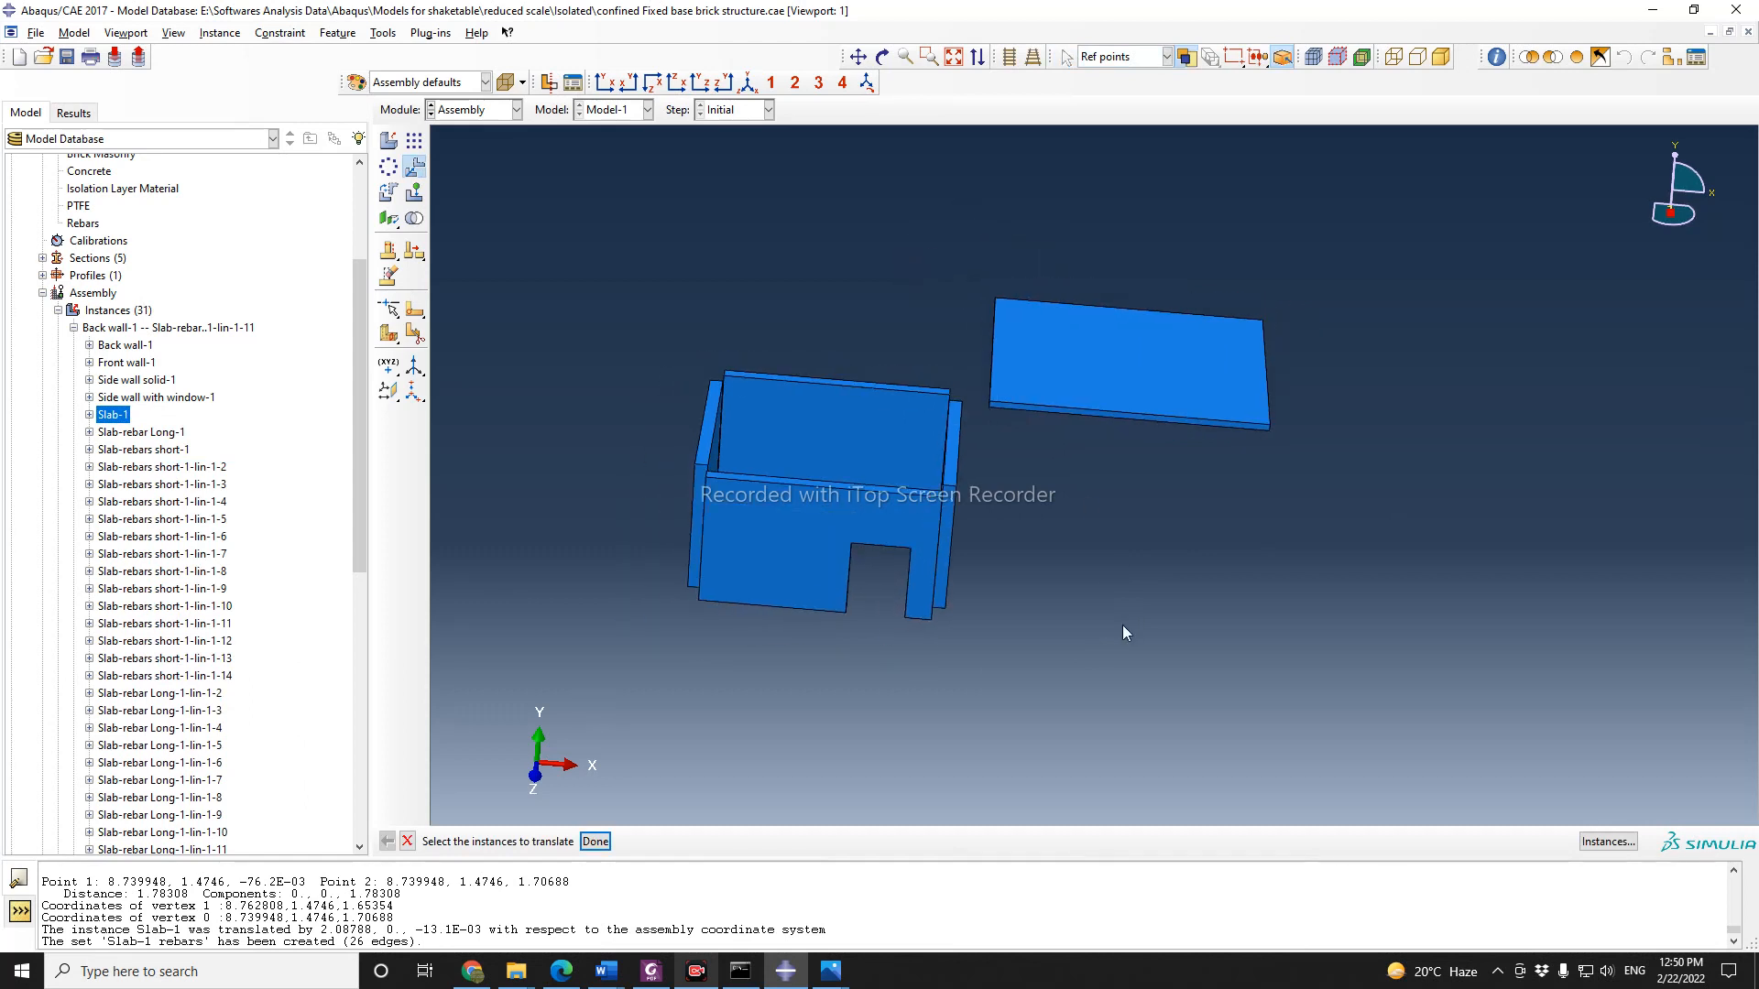
pyautogui.click(882, 57)
pyautogui.moveTo(1136, 586); pyautogui.dragTo(1067, 553)
pyautogui.click(407, 841)
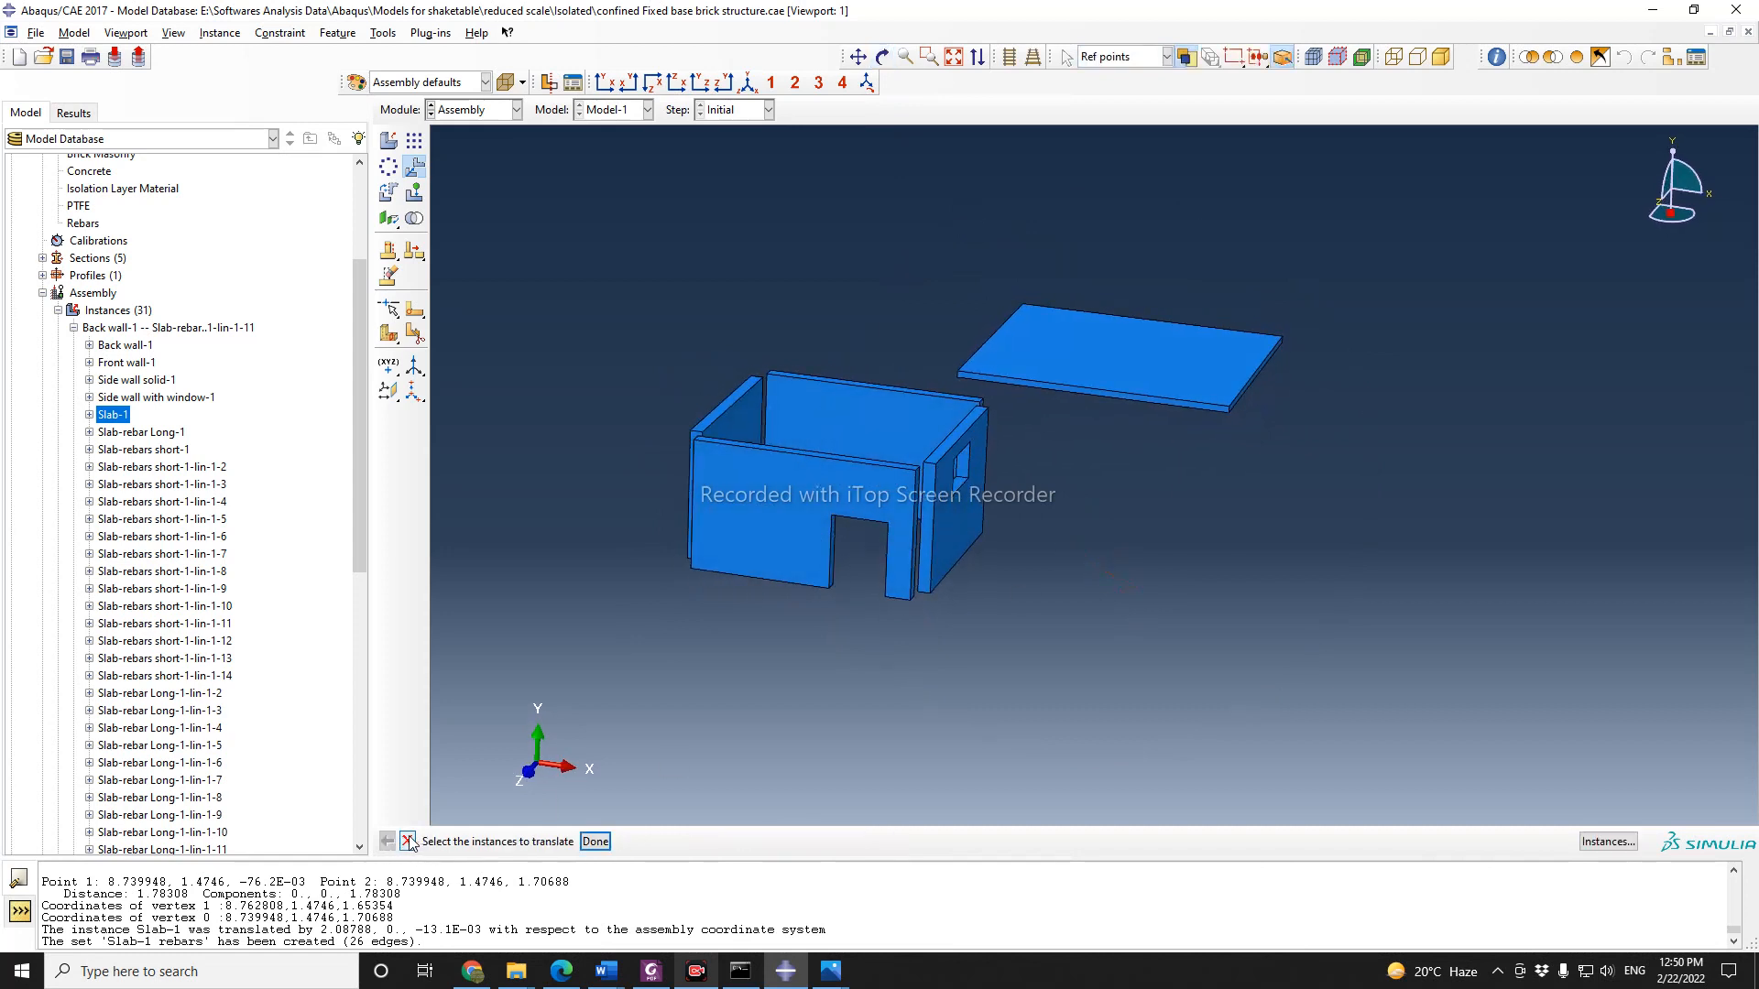
pyautogui.click(407, 841)
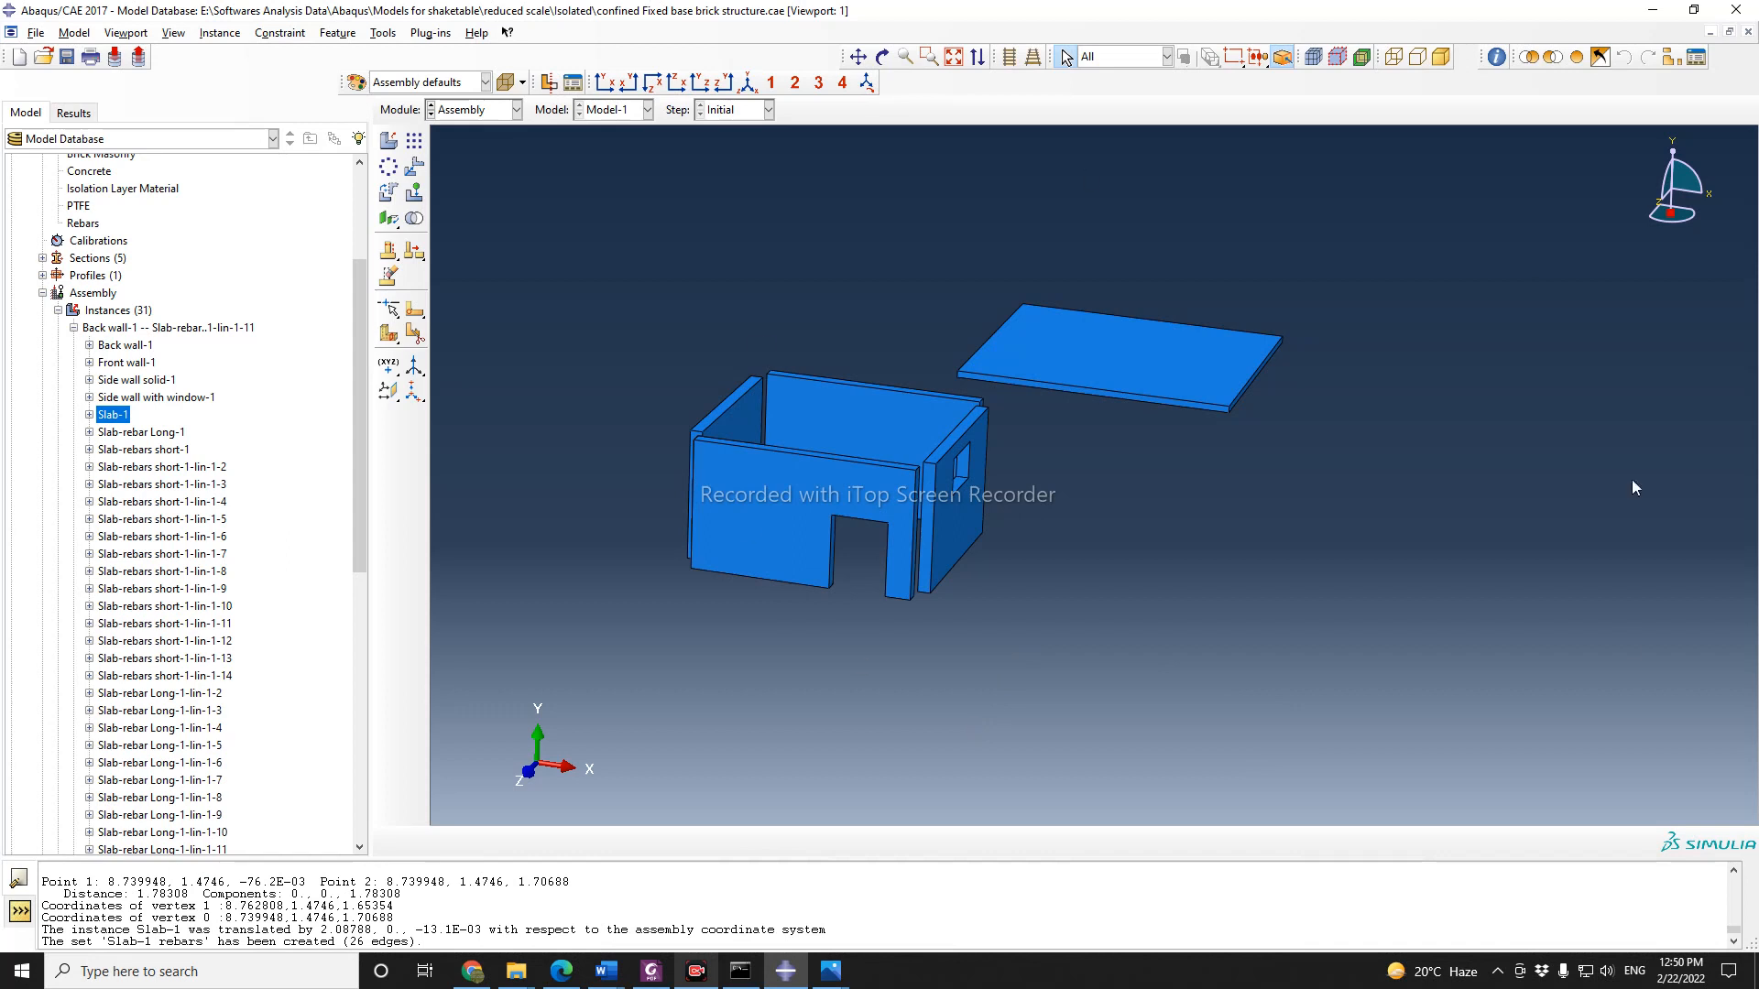
# Step: Start a linear pattern of all wall, slab and rebar instances, with the number in Direction 1 reduced to 1
pyautogui.scroll(2, 1334, 565)
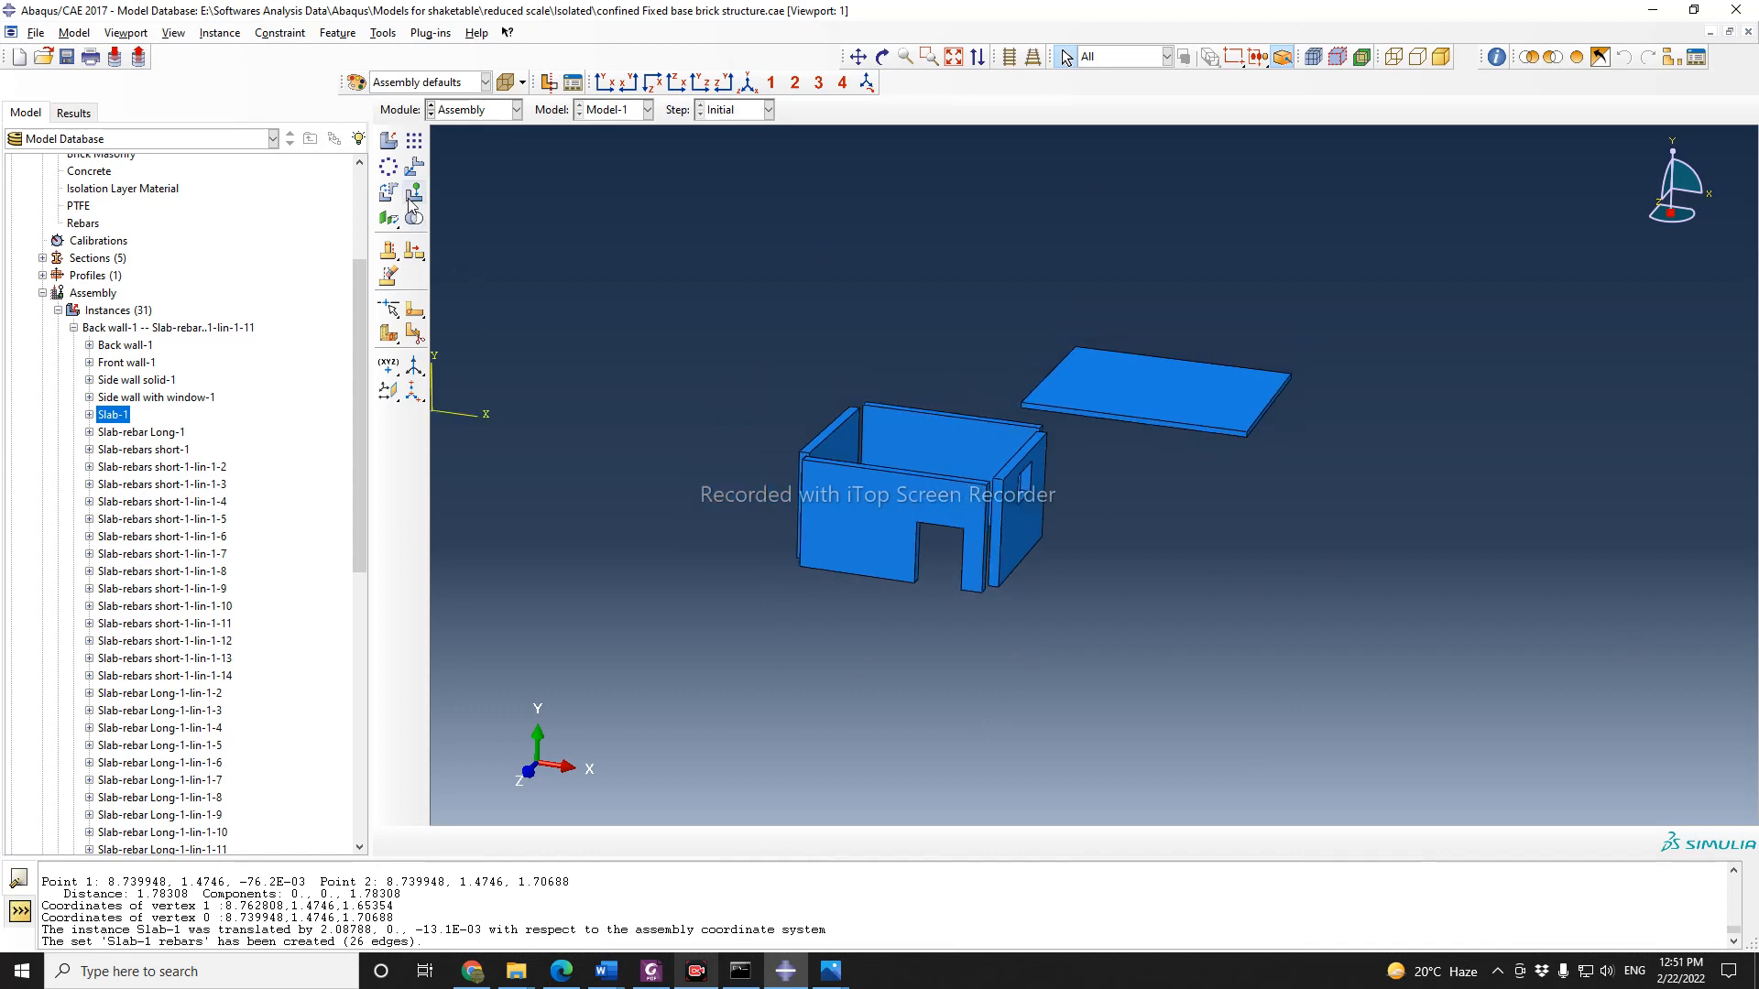
pyautogui.click(414, 143)
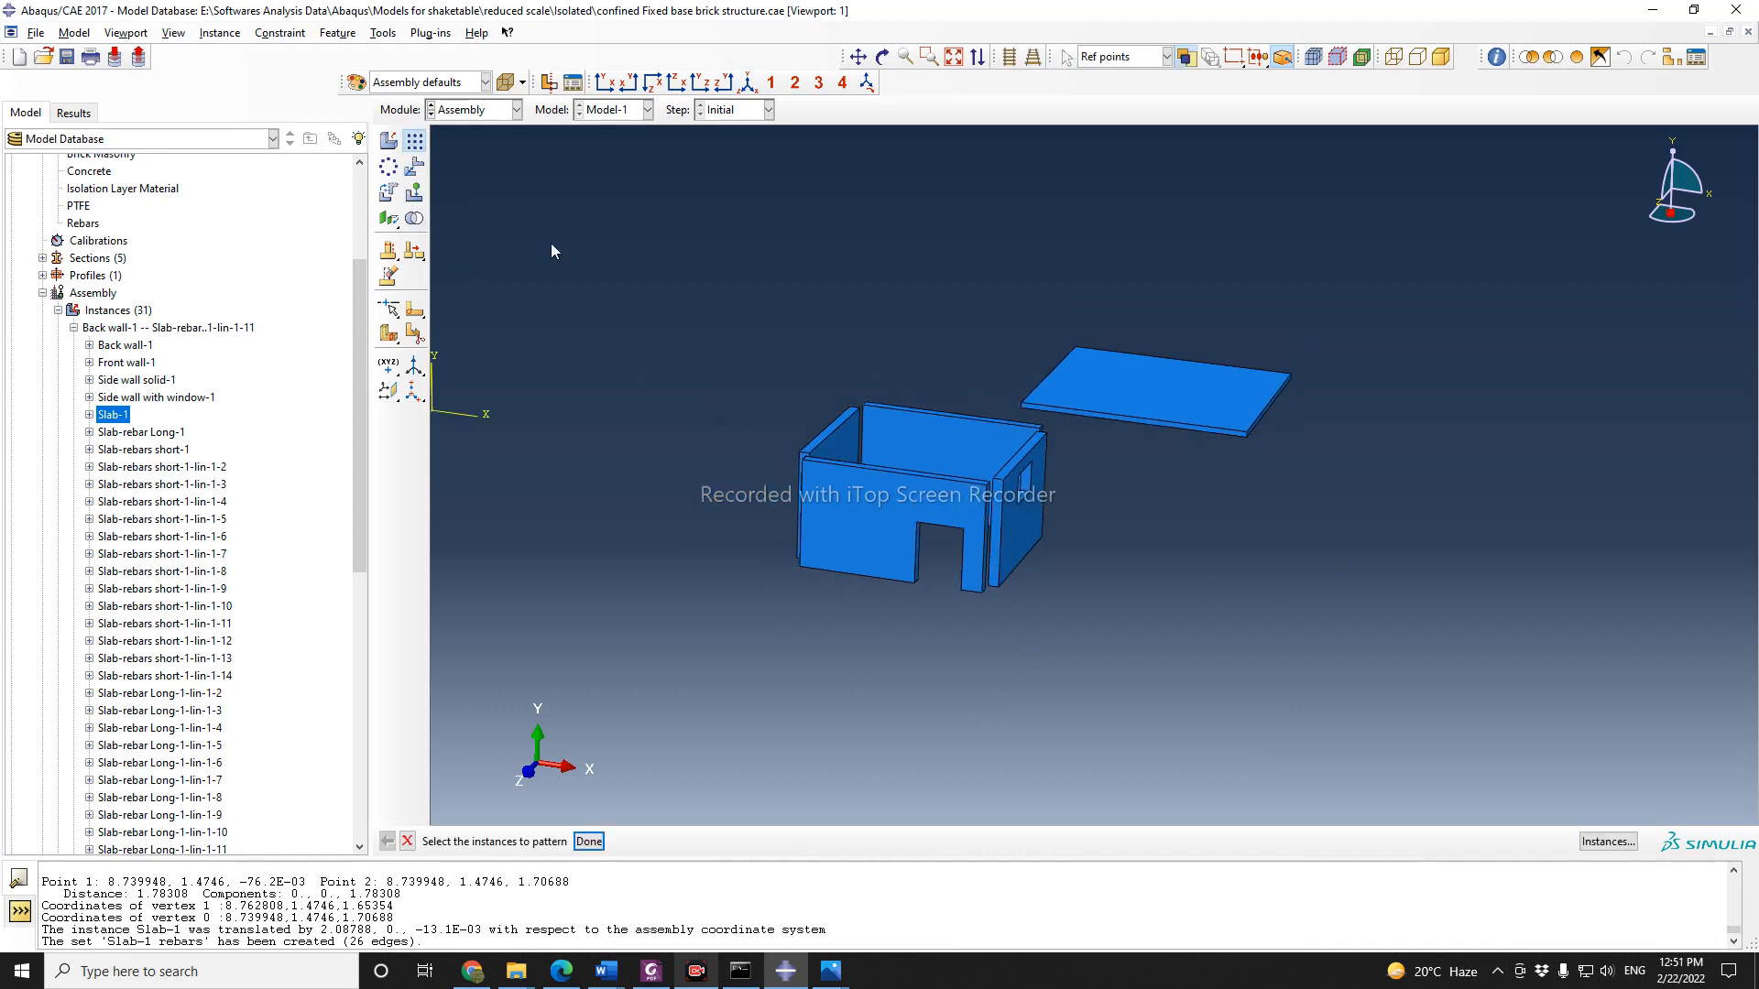
pyautogui.moveTo(745, 228); pyautogui.dragTo(1420, 767)
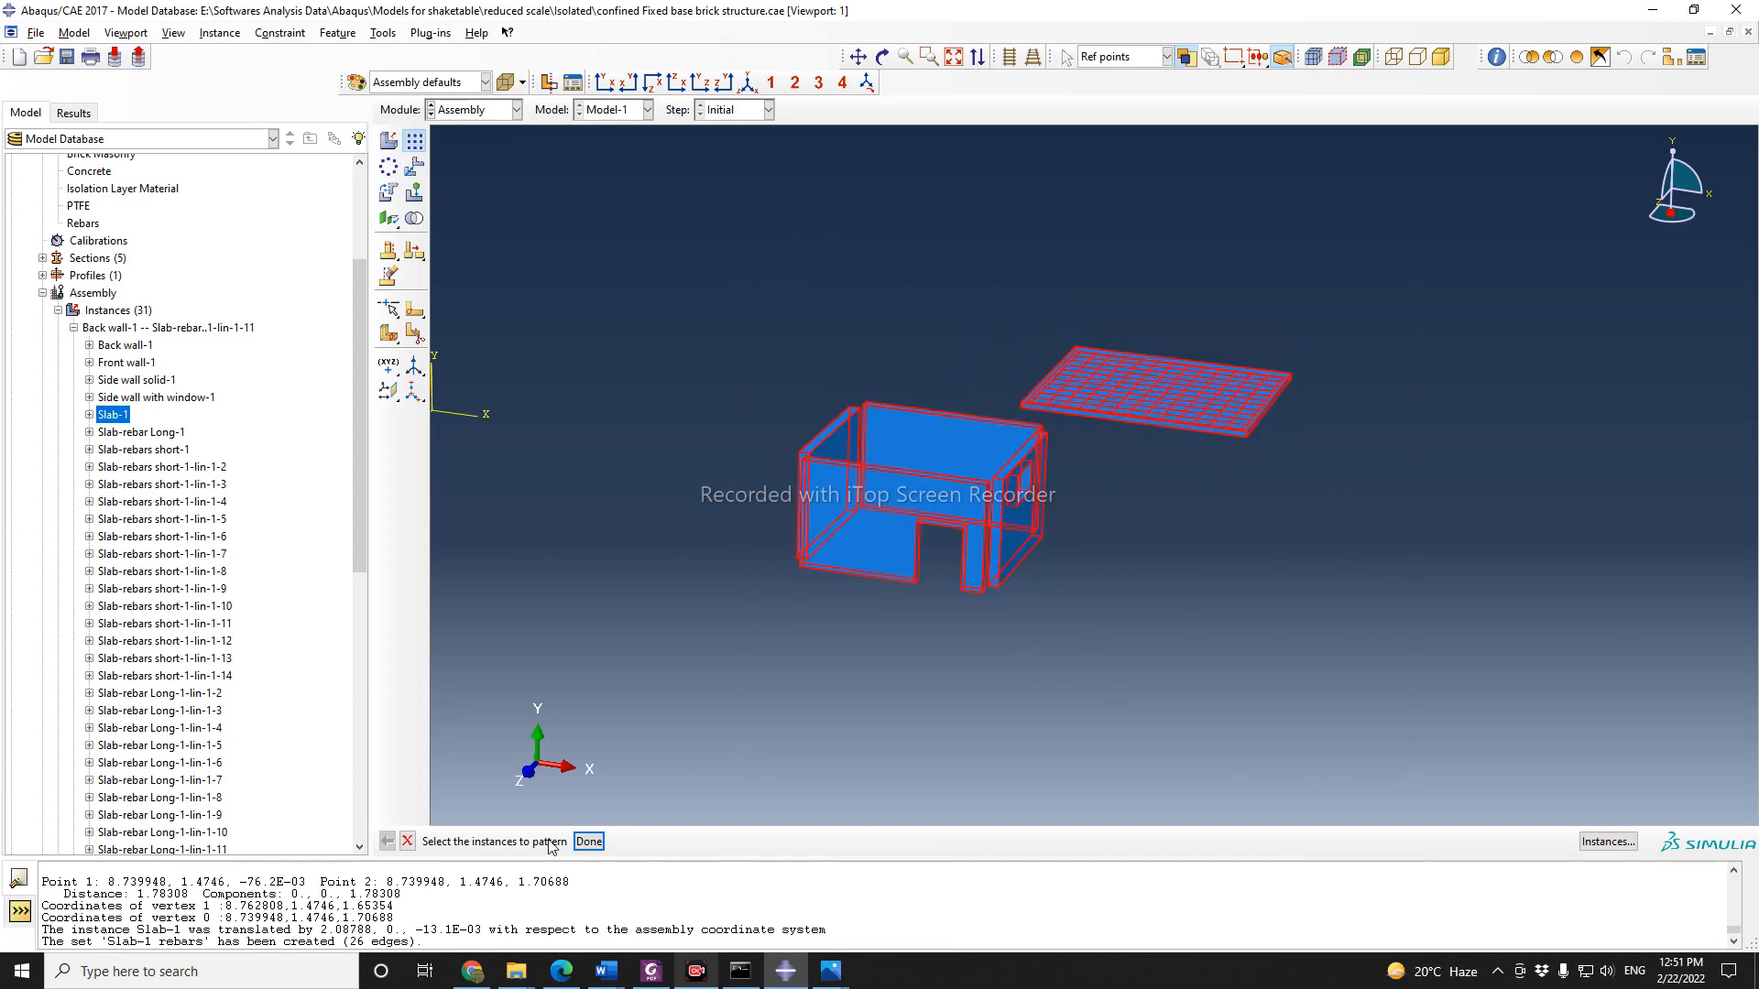
pyautogui.click(589, 842)
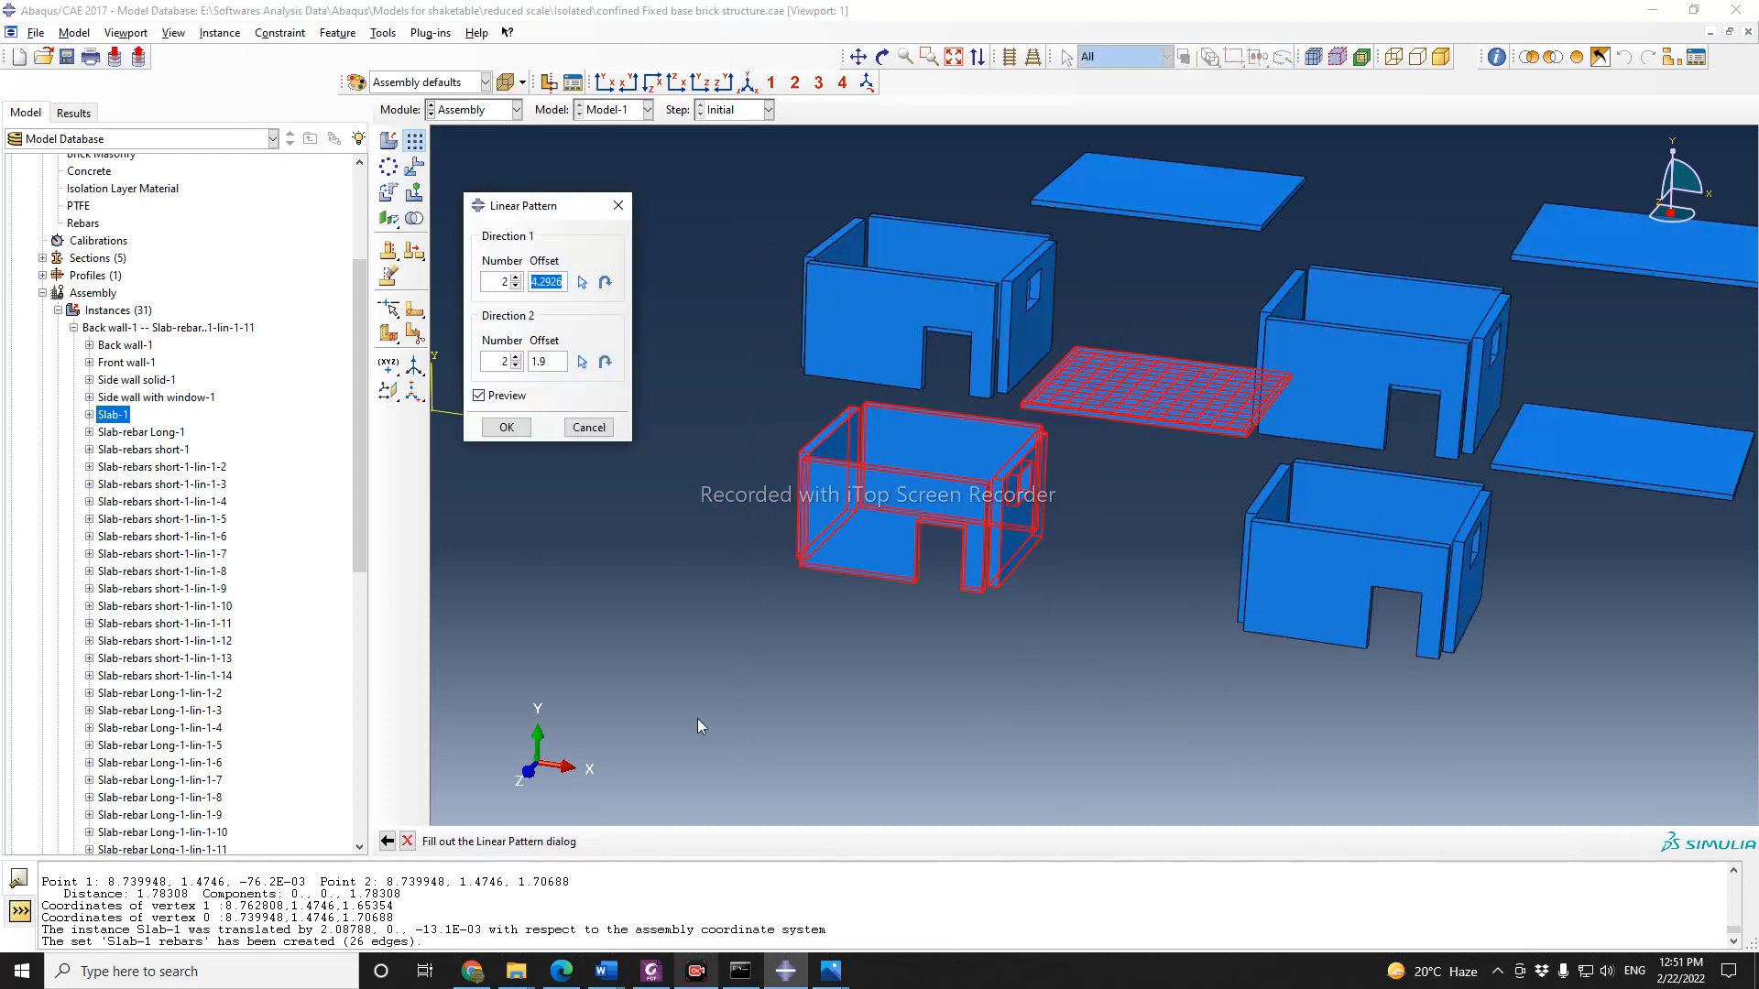
pyautogui.click(516, 287)
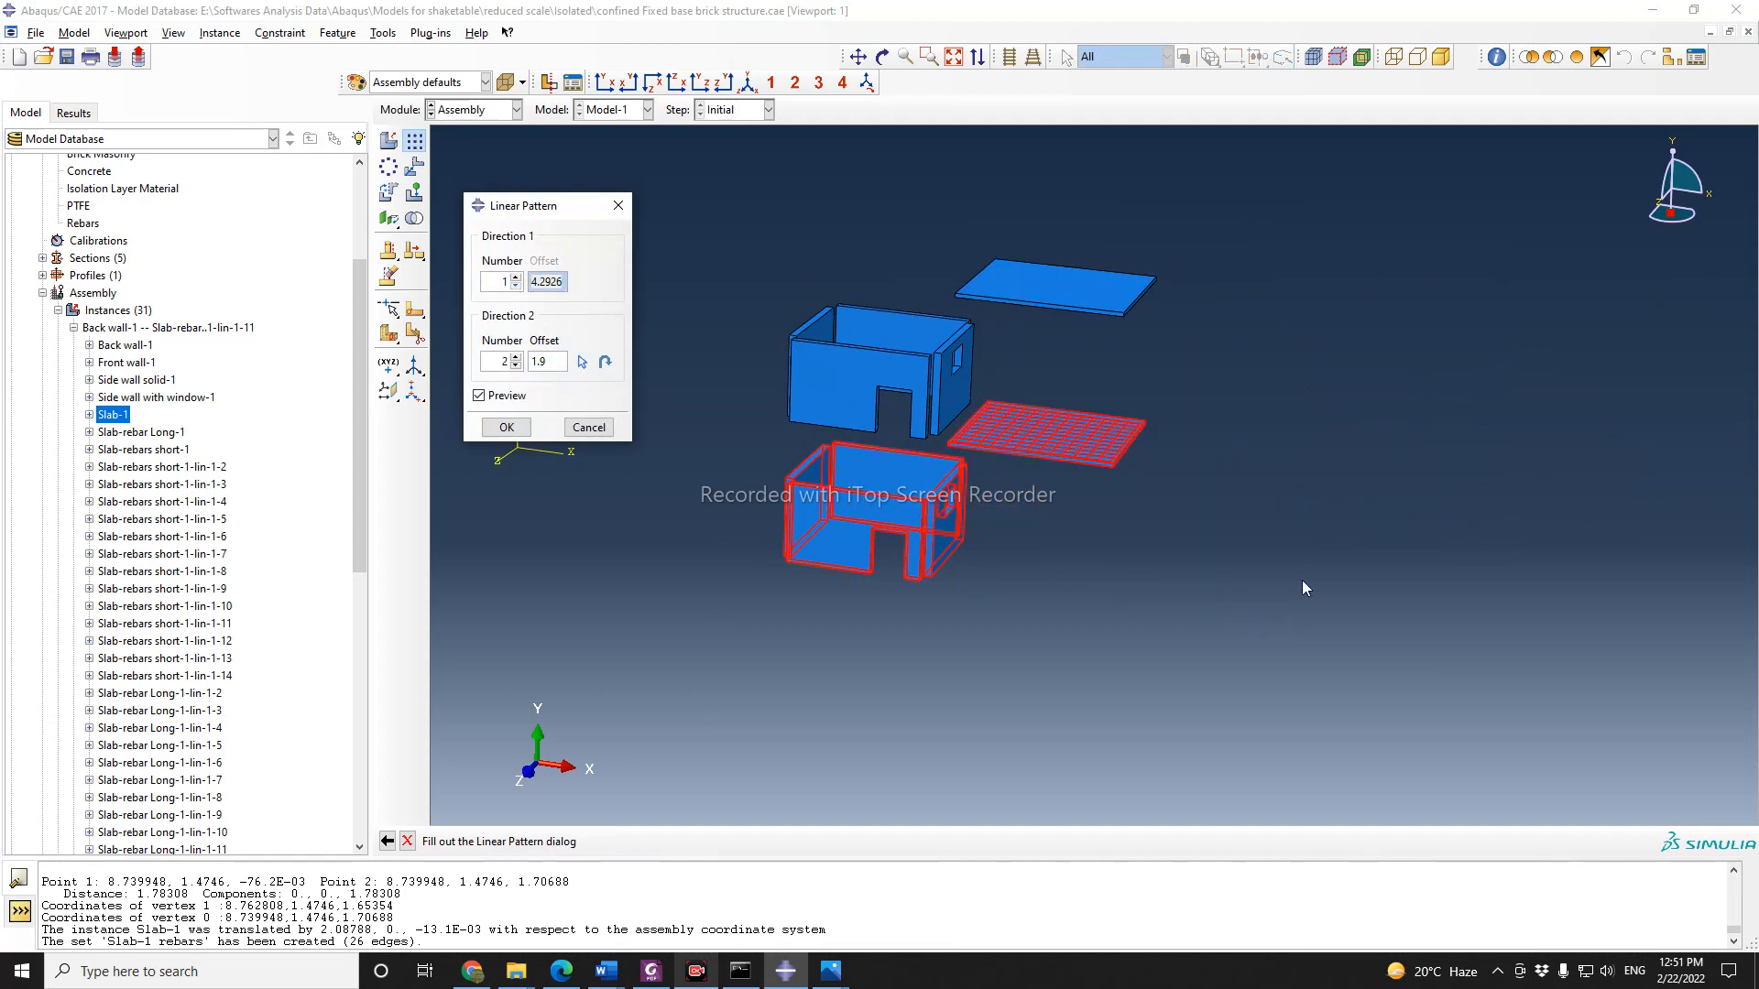
pyautogui.click(882, 57)
pyautogui.moveTo(1070, 444); pyautogui.dragTo(990, 587)
pyautogui.click(407, 841)
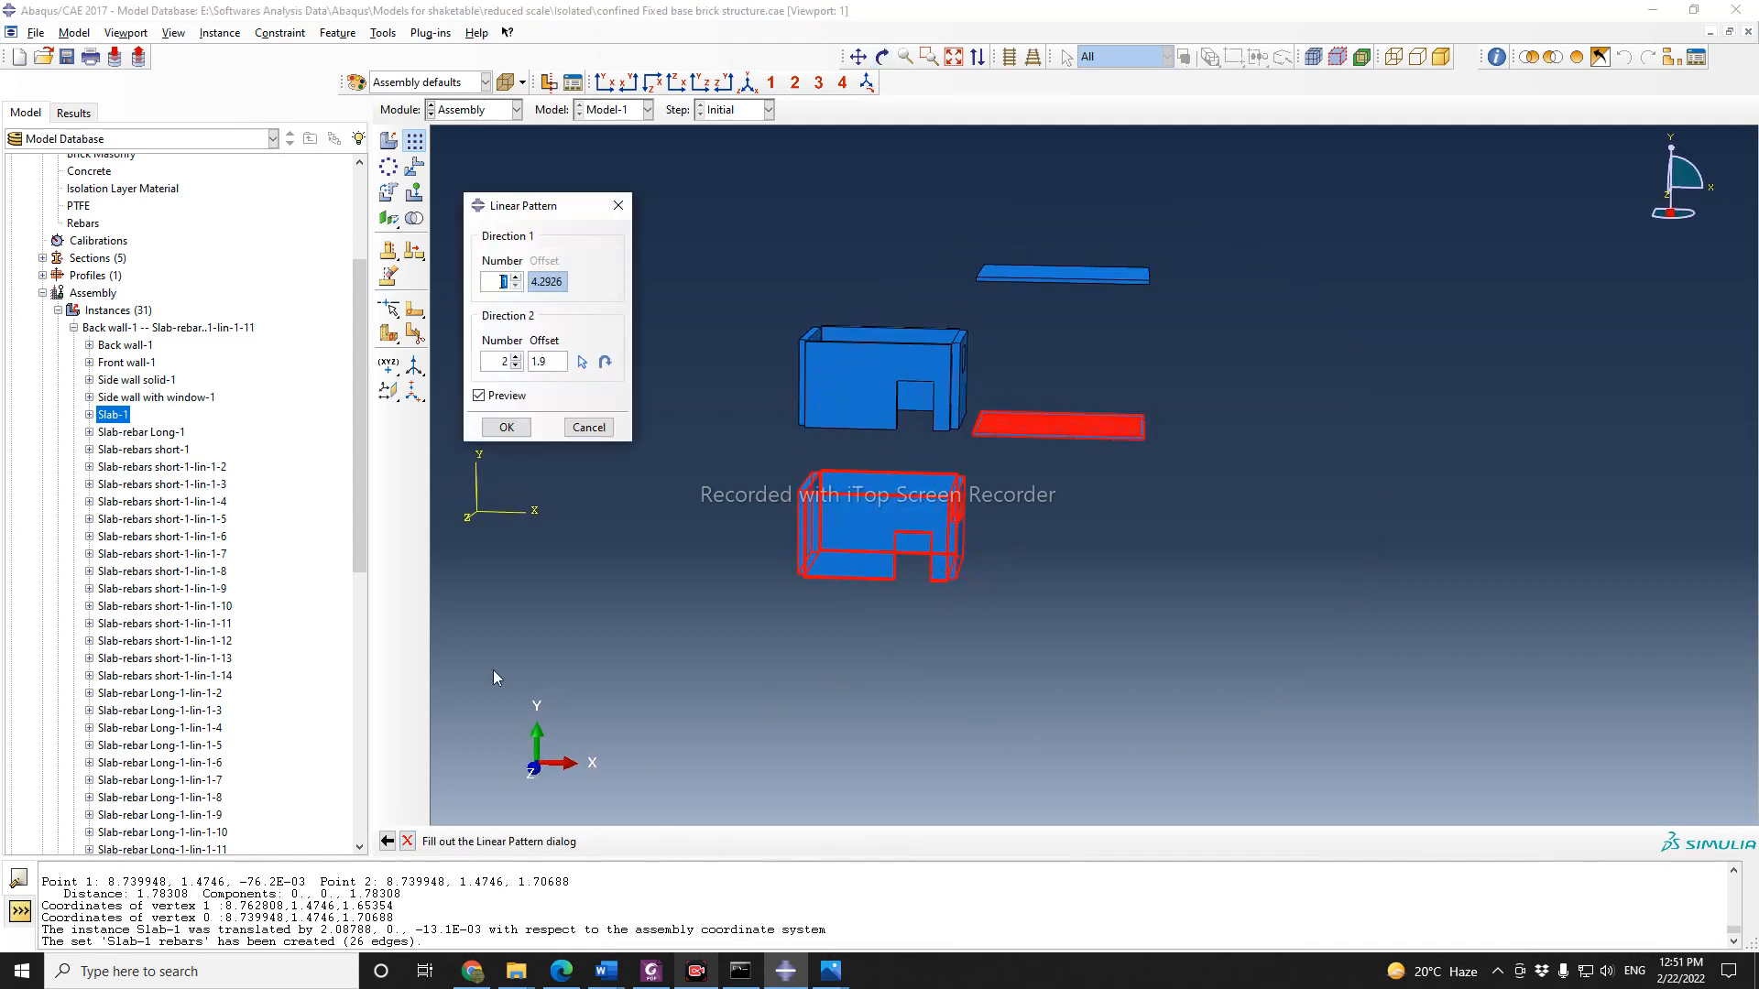
# Step: Set the Direction 2 offset to 2.5 with a number of 2, and create the pattern for the upper storey
pyautogui.click(546, 360)
pyautogui.doubleClick(546, 361)
pyautogui.write('2')
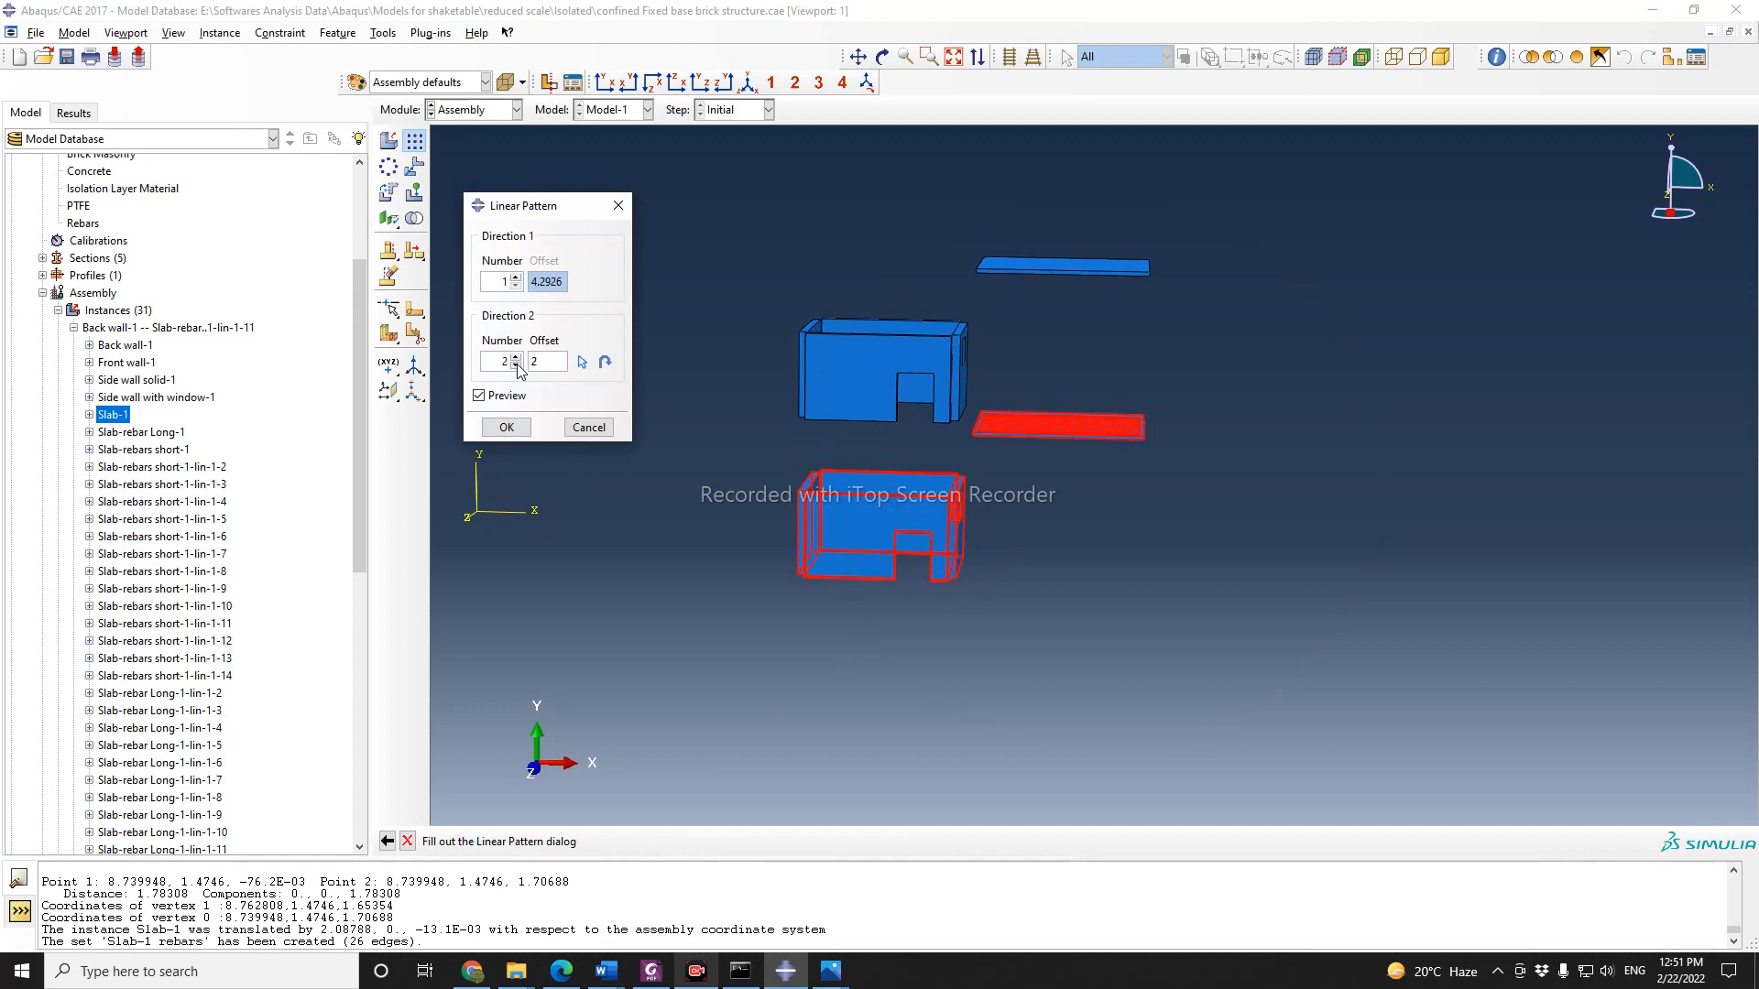
pyautogui.write('.5')
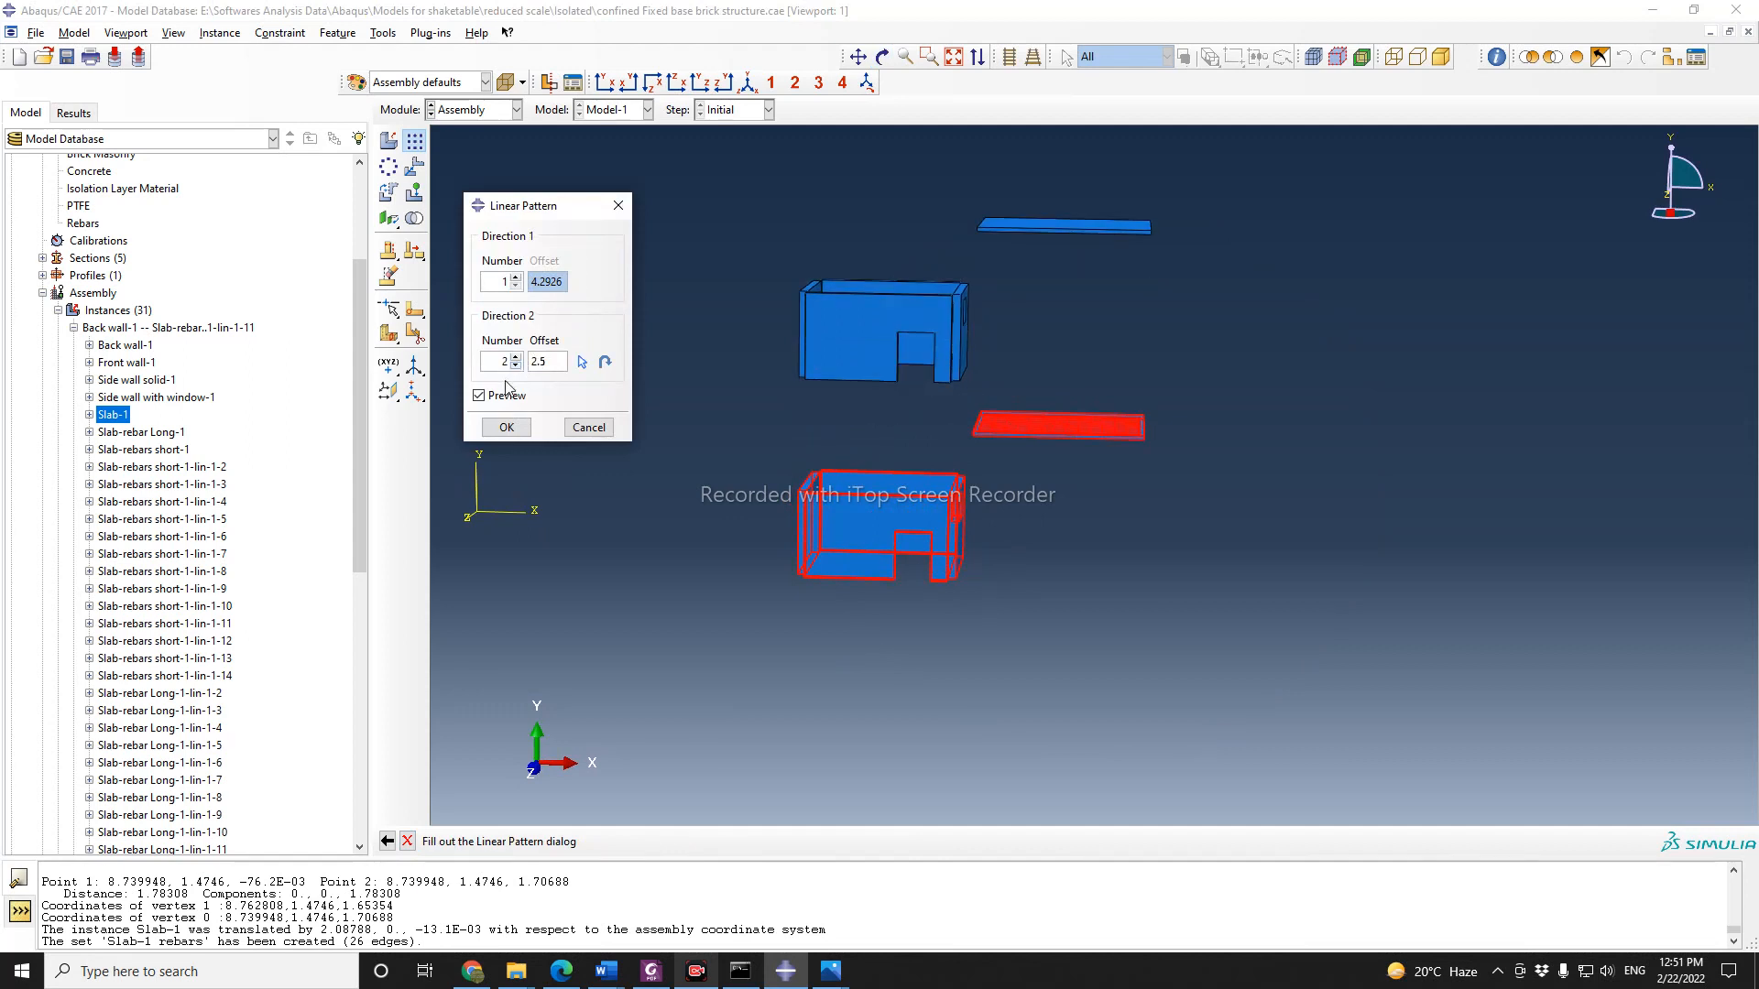
pyautogui.click(507, 427)
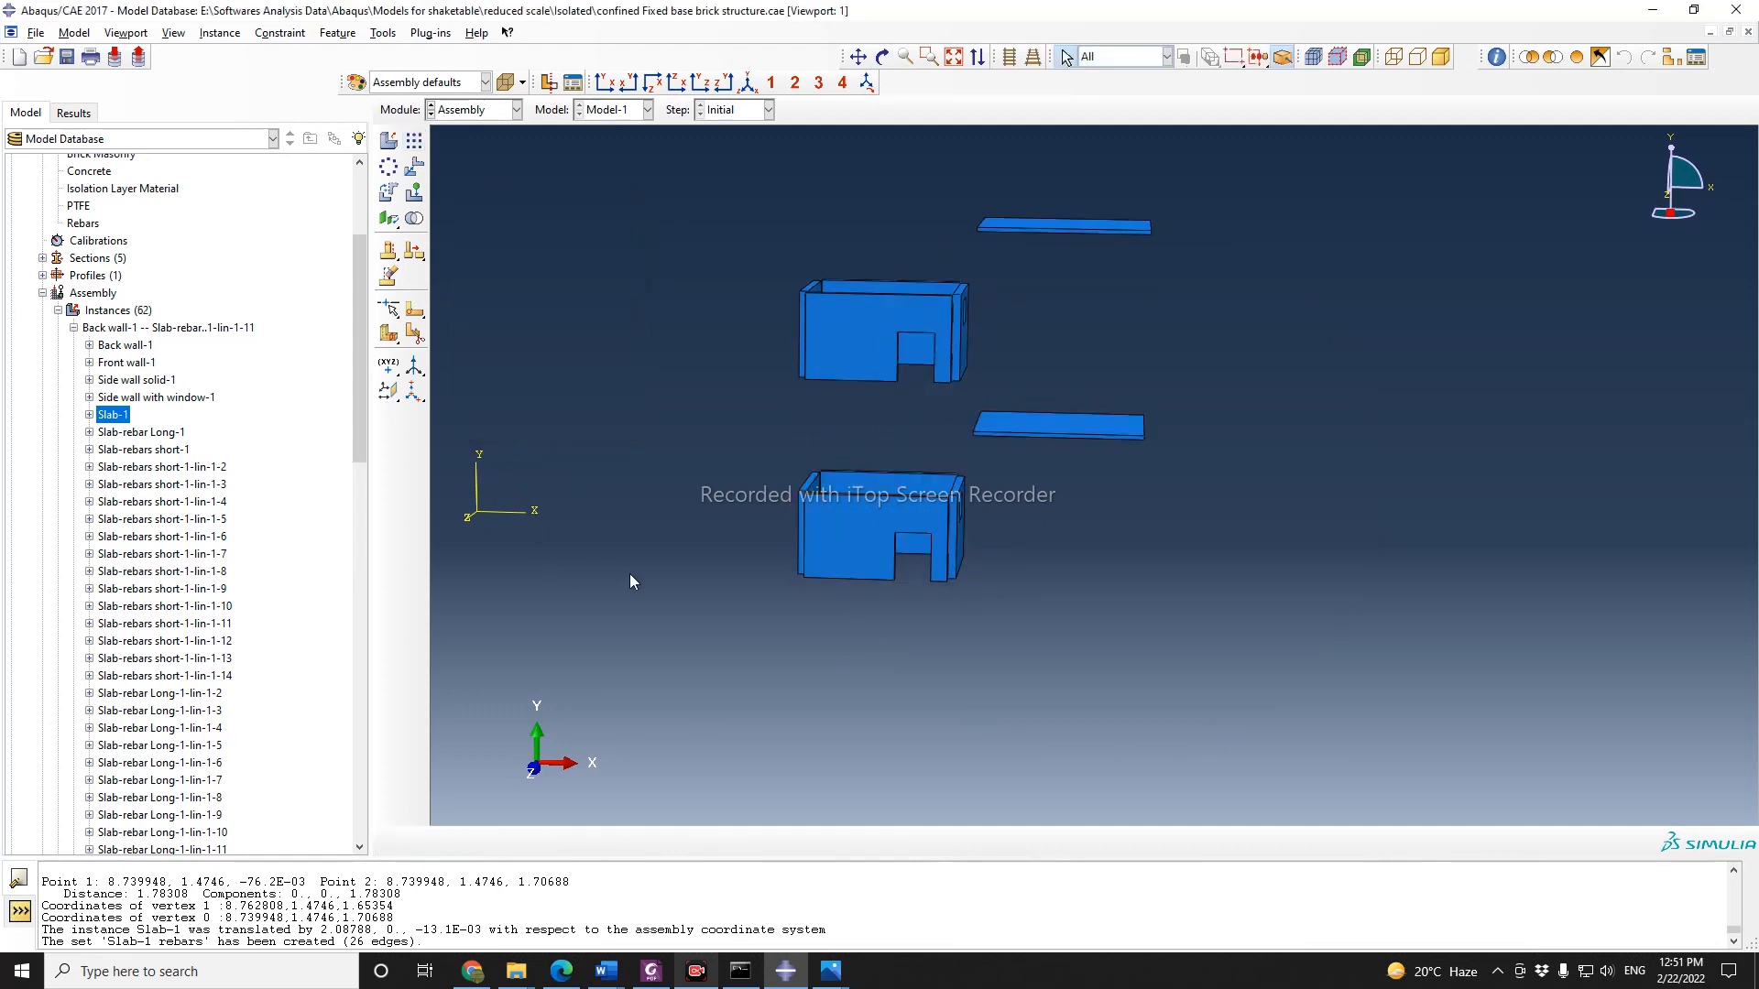
# Step: Look over the original and the copied storey of the assembly from an oblique angle
pyautogui.click(883, 57)
pyautogui.moveTo(1072, 504); pyautogui.dragTo(1015, 611)
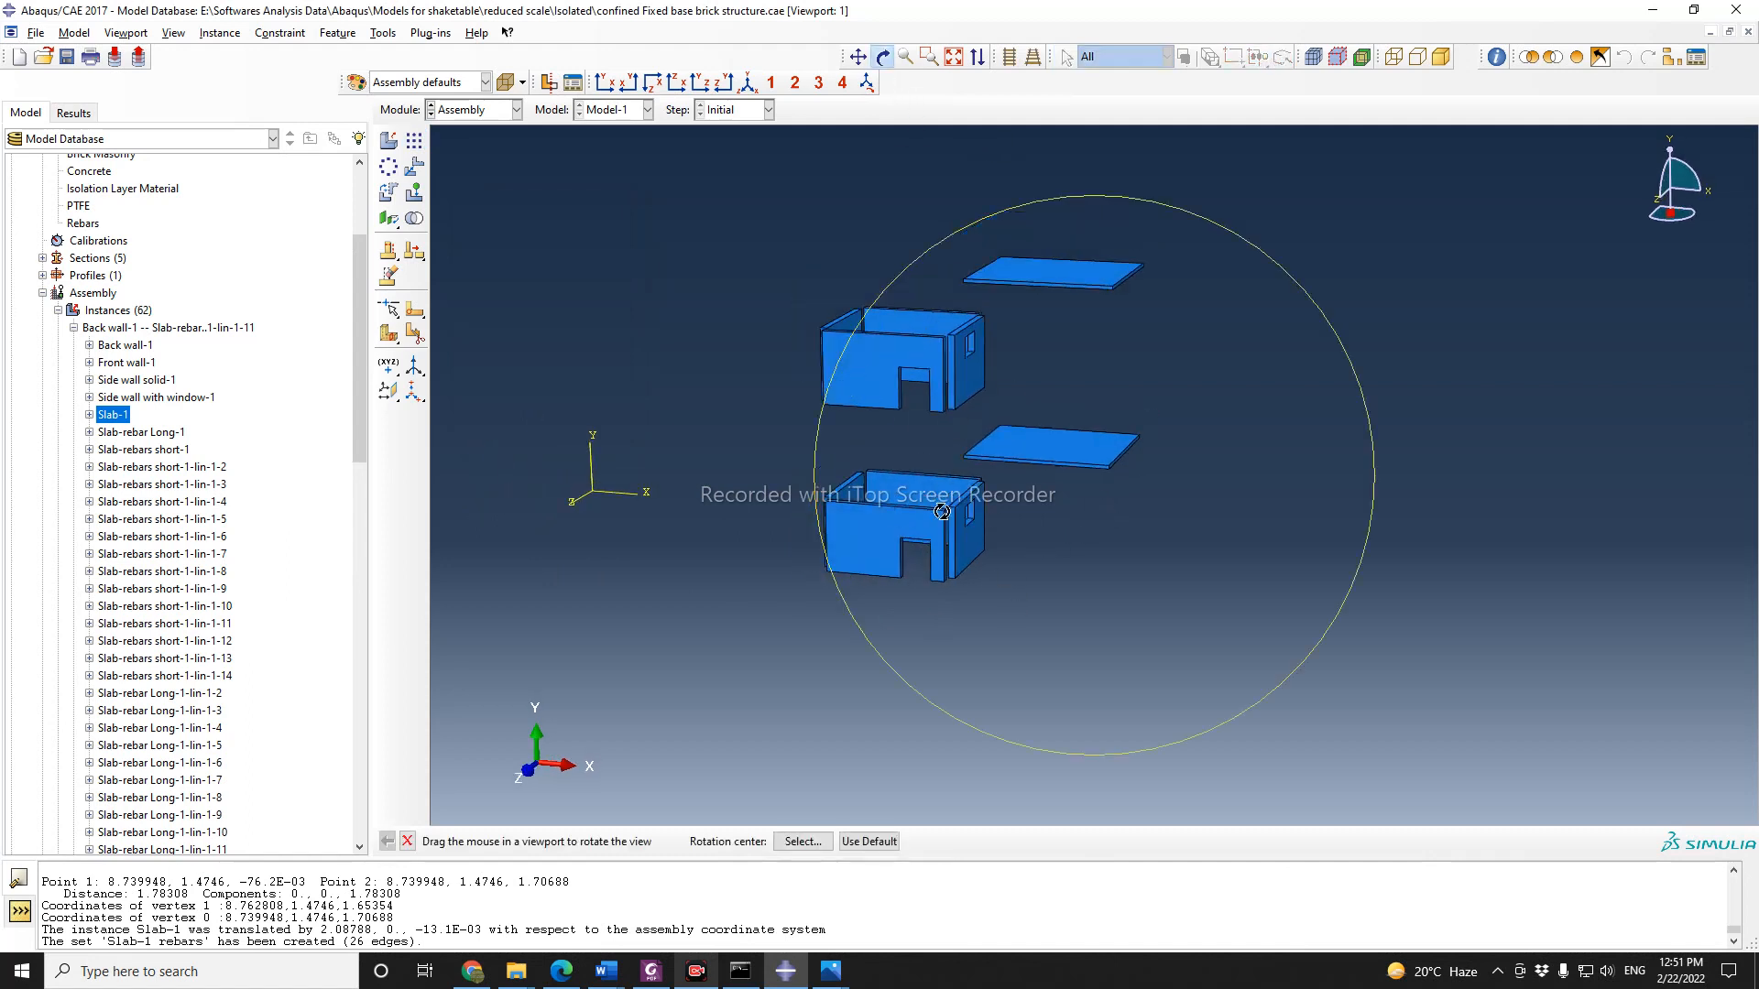
pyautogui.click(407, 841)
pyautogui.scroll(2, 1138, 307)
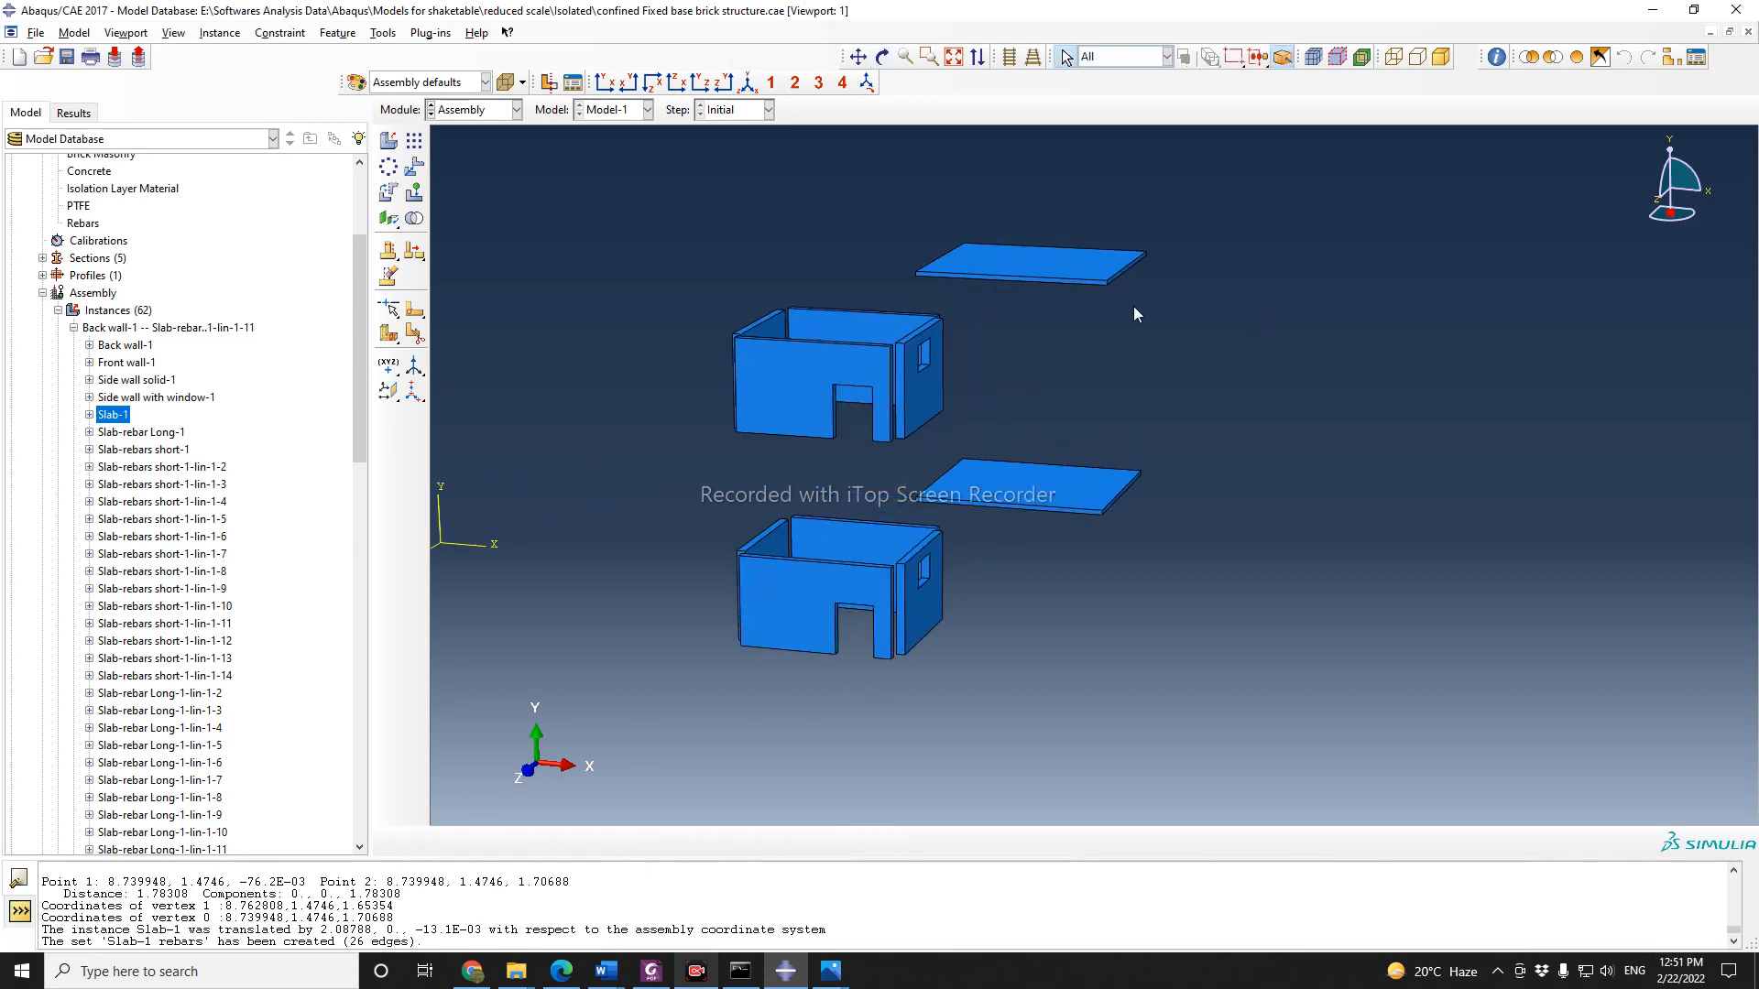
pyautogui.scroll(-1, 1415, 392)
pyautogui.scroll(1, 1018, 361)
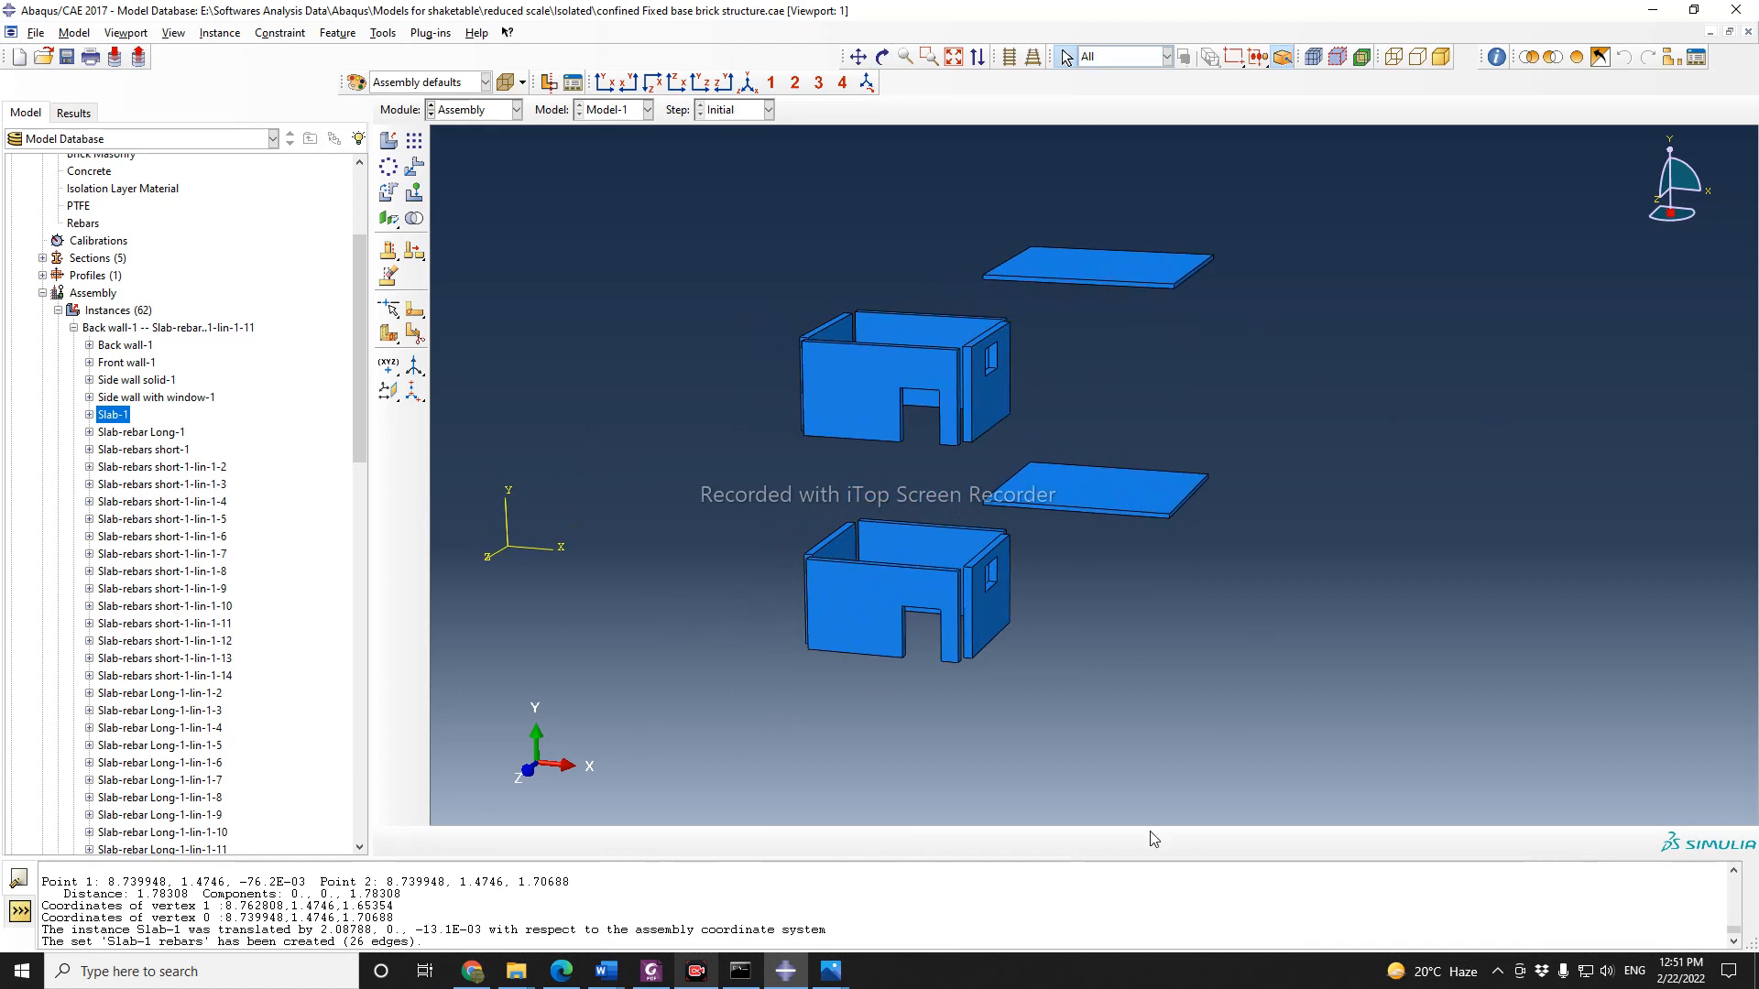
# Step: Switch to Photos to view the dimensioned building drawing 3D Sketch 2.PNG, and return to Abaqus/CAE
pyautogui.moveTo(833, 975)
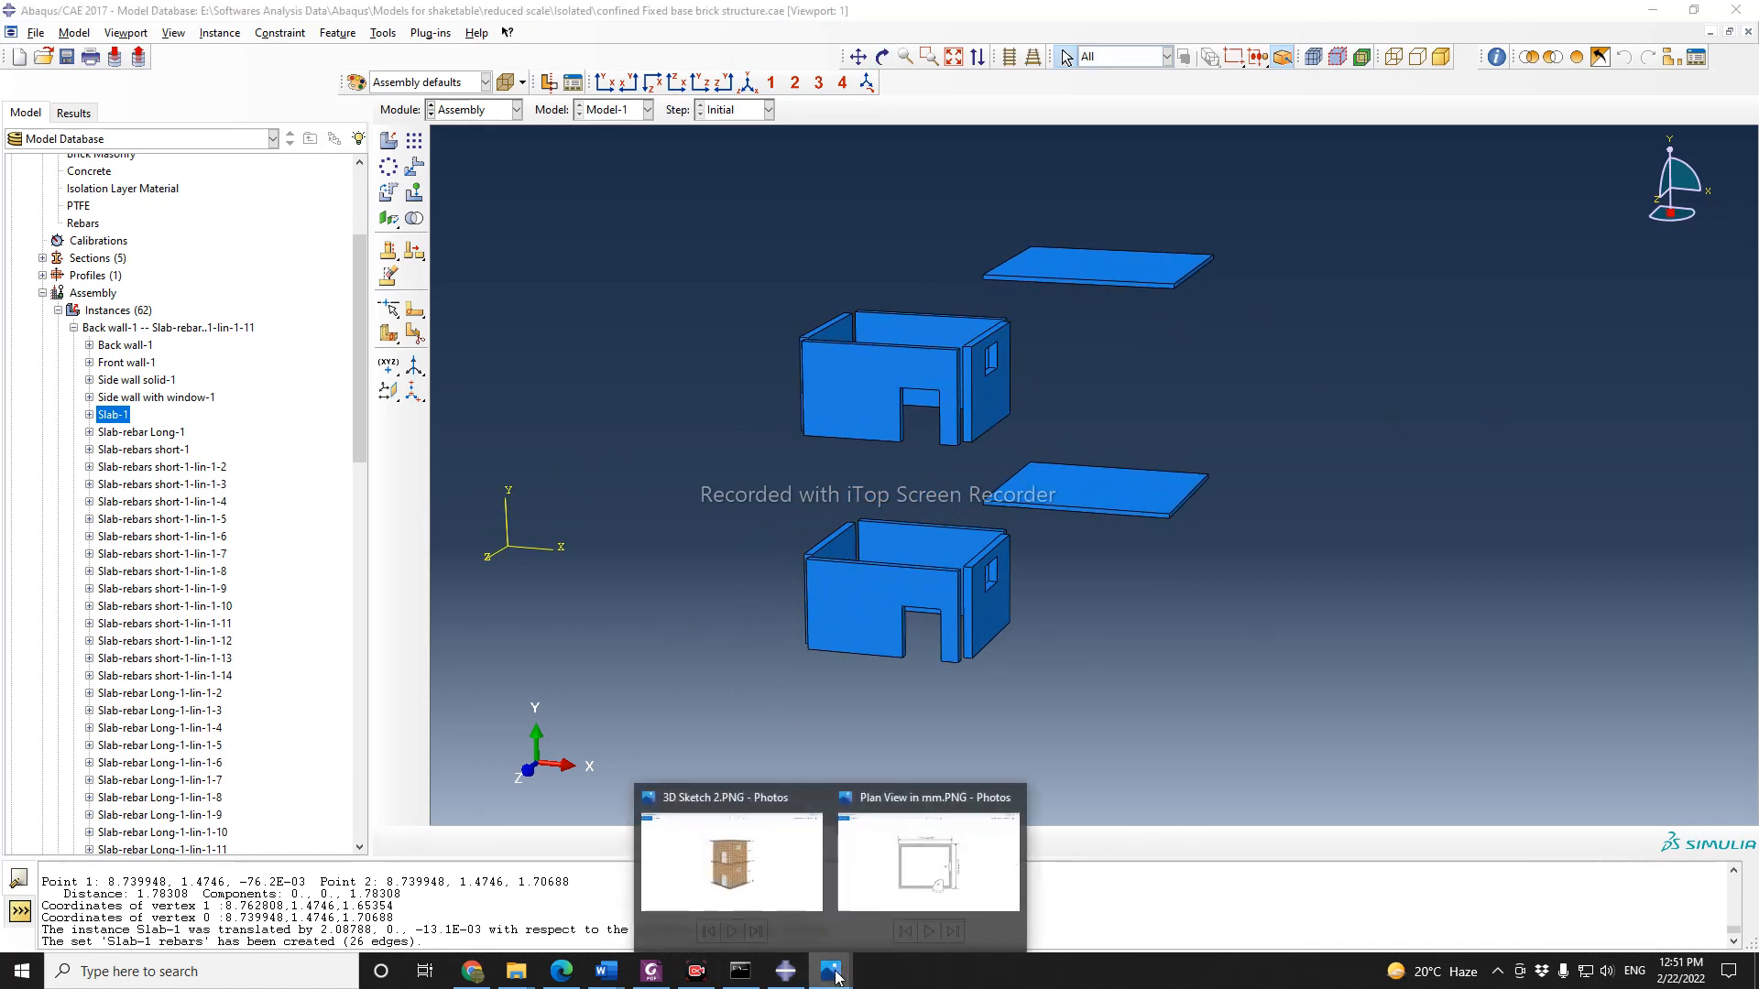
pyautogui.moveTo(742, 889)
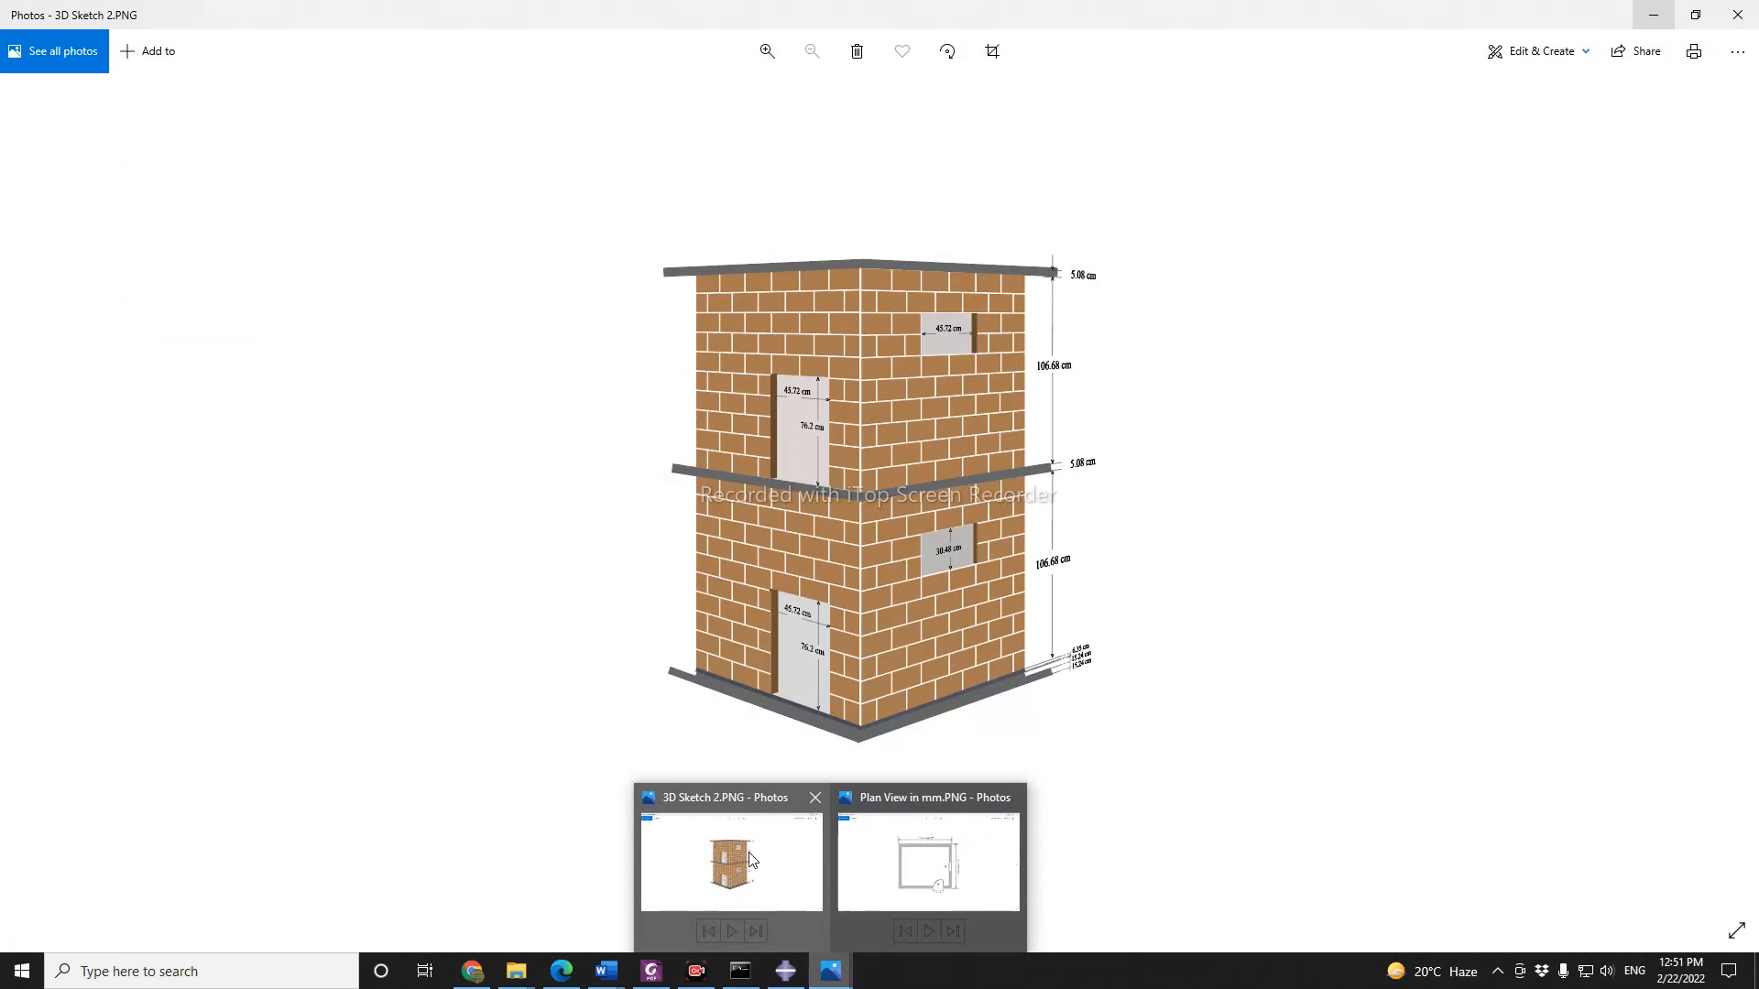
pyautogui.click(755, 862)
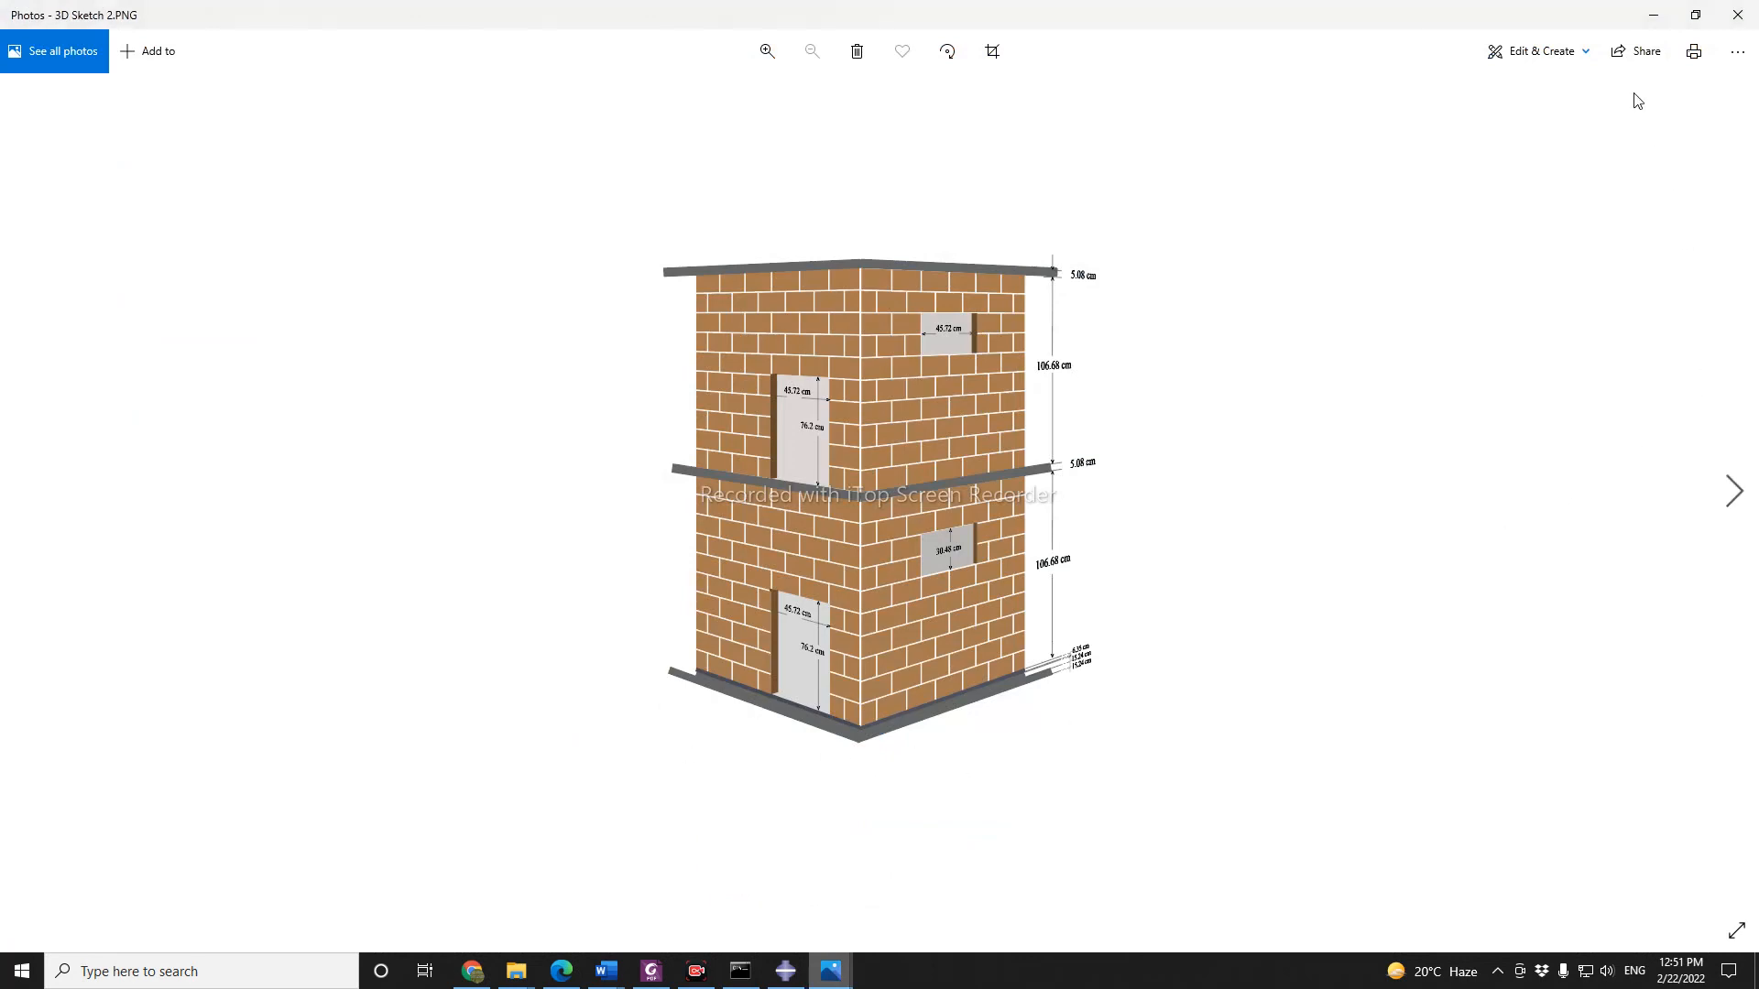
pyautogui.click(1654, 14)
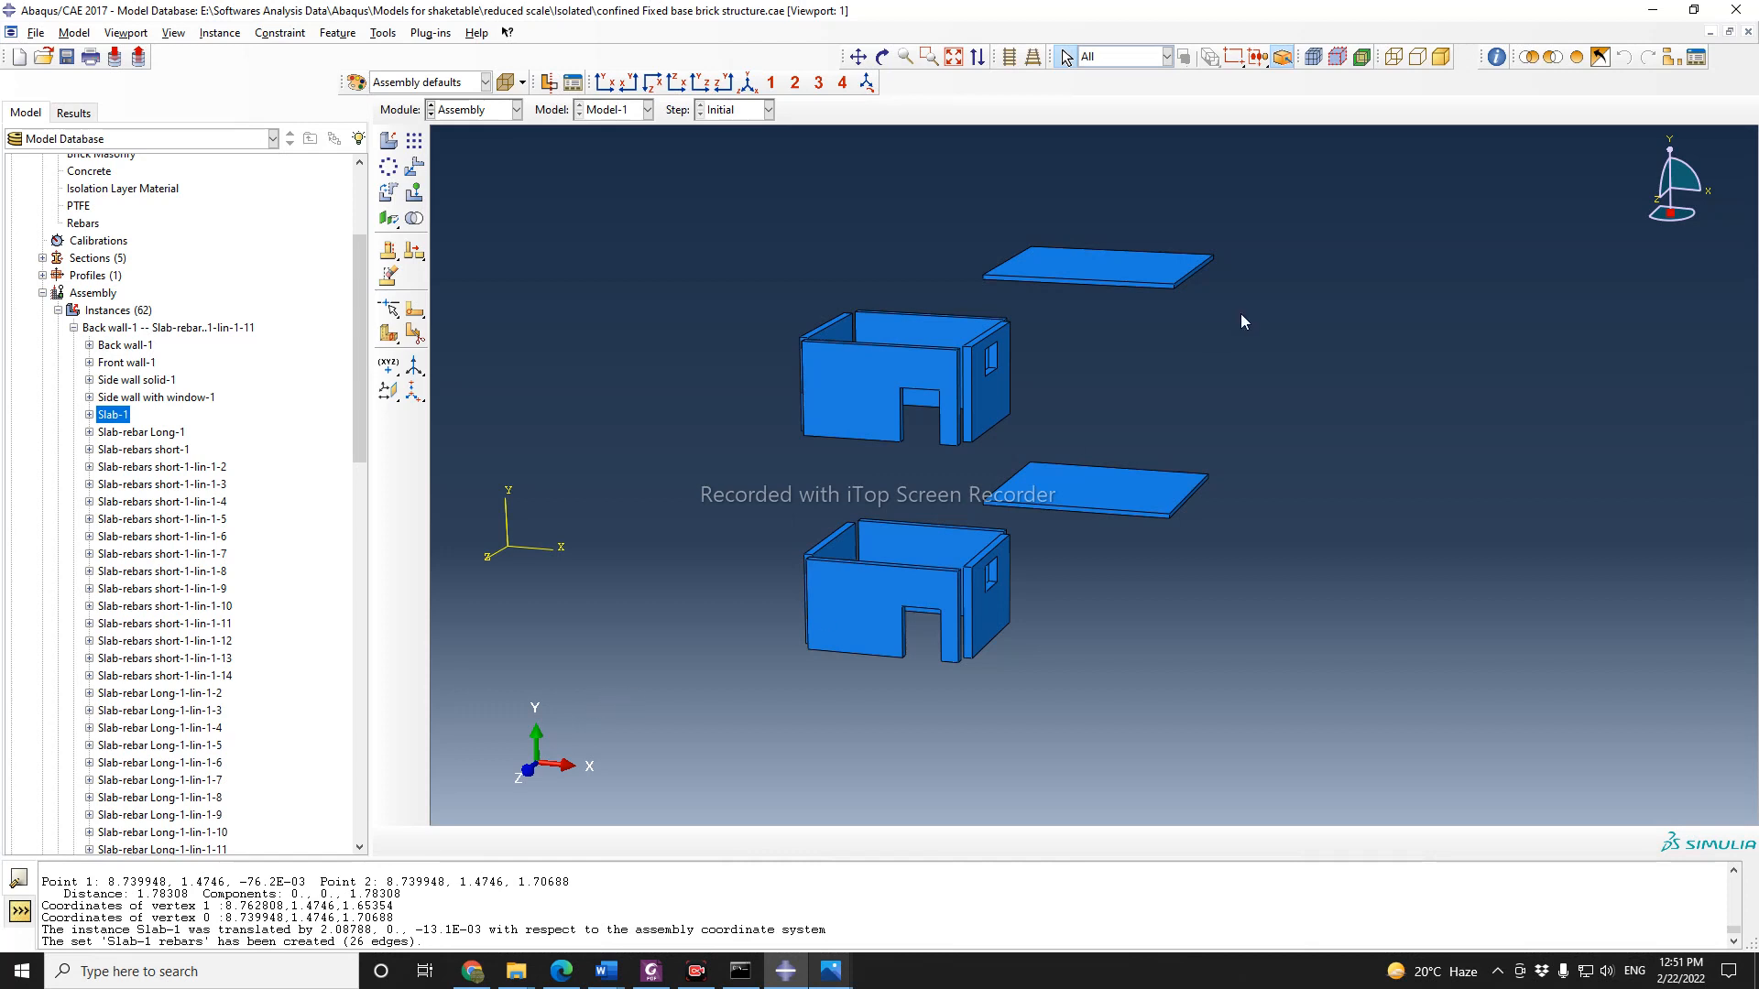
# Step: Examine both storeys and the offset slabs of the assembly from different angles
pyautogui.click(882, 57)
pyautogui.moveTo(1088, 632); pyautogui.dragTo(1184, 520)
pyautogui.moveTo(1084, 462); pyautogui.dragTo(1114, 470)
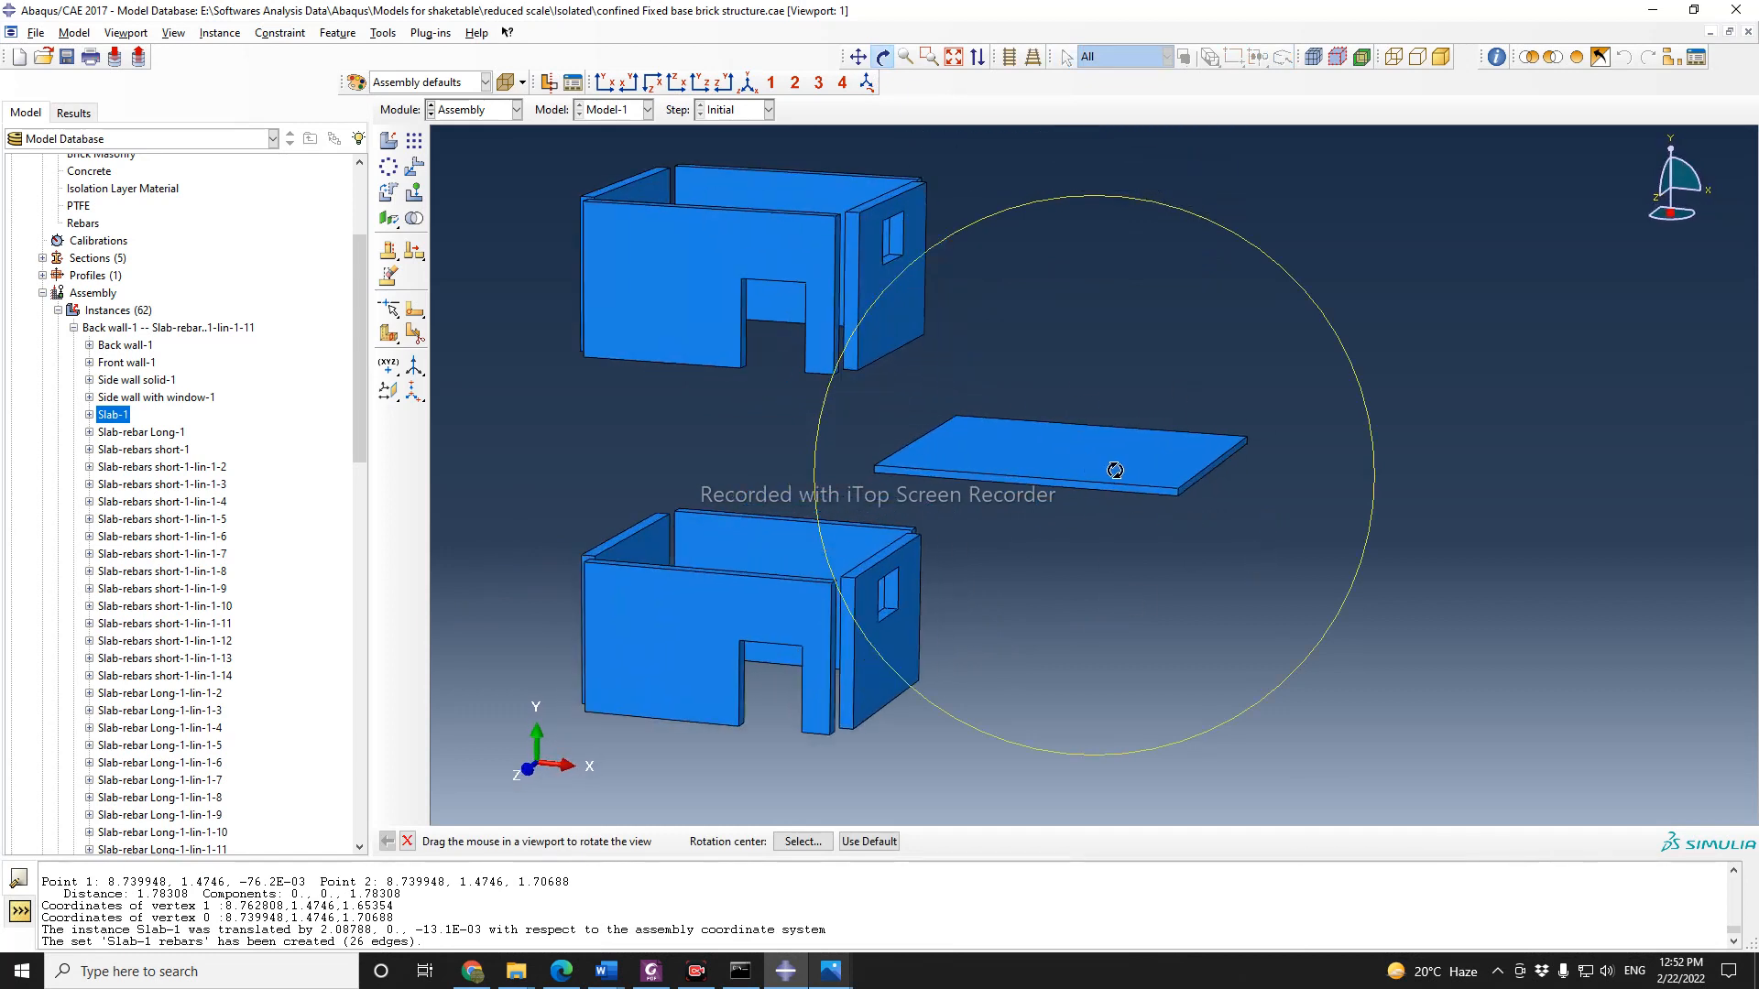
pyautogui.click(408, 841)
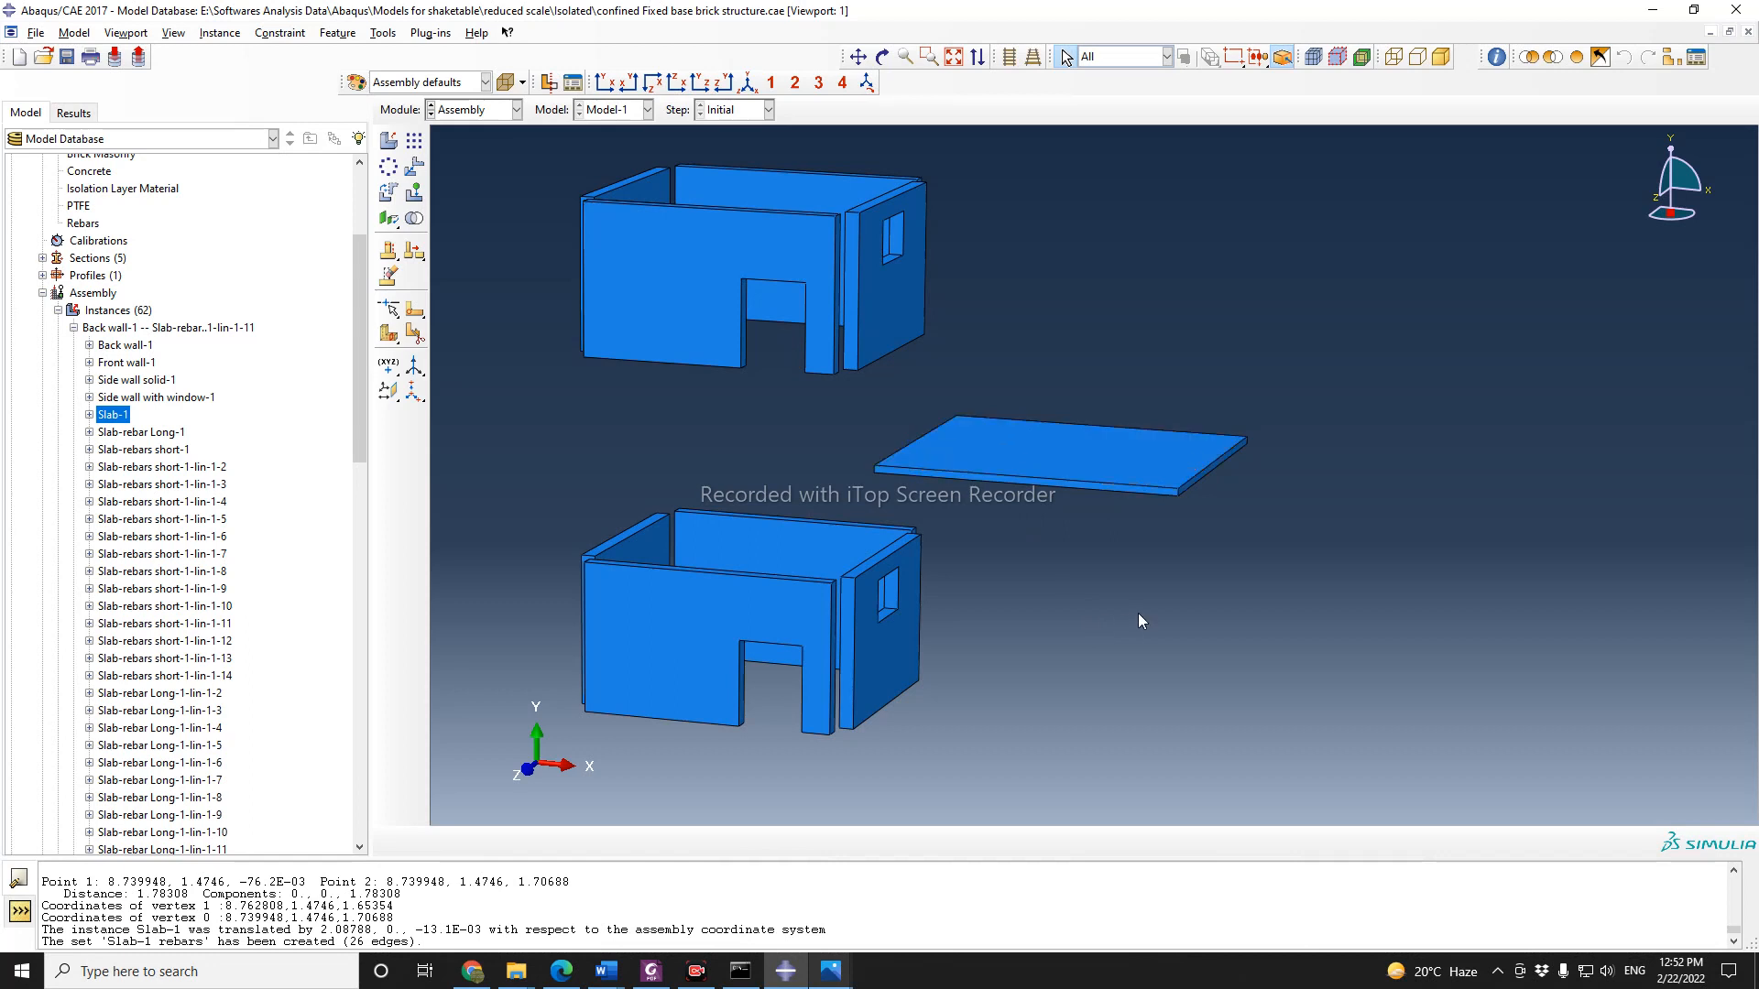
pyautogui.scroll(-1, 1138, 613)
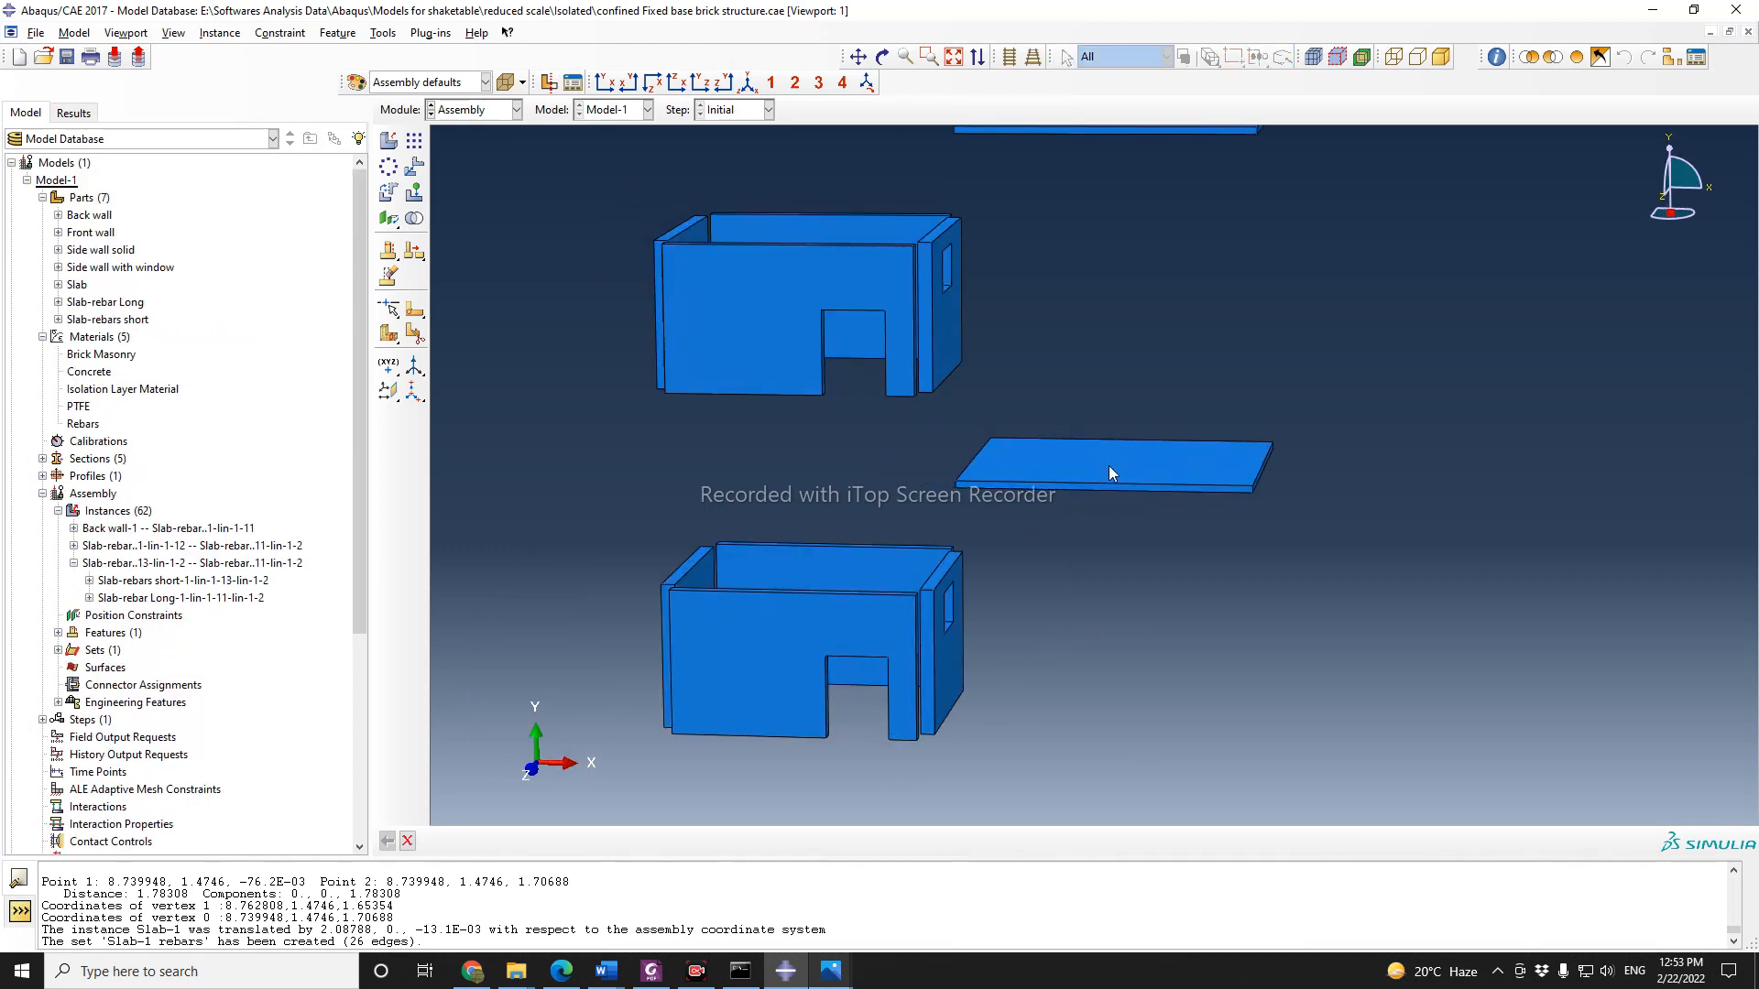
pyautogui.click(882, 57)
pyautogui.moveTo(1186, 563); pyautogui.dragTo(1141, 600)
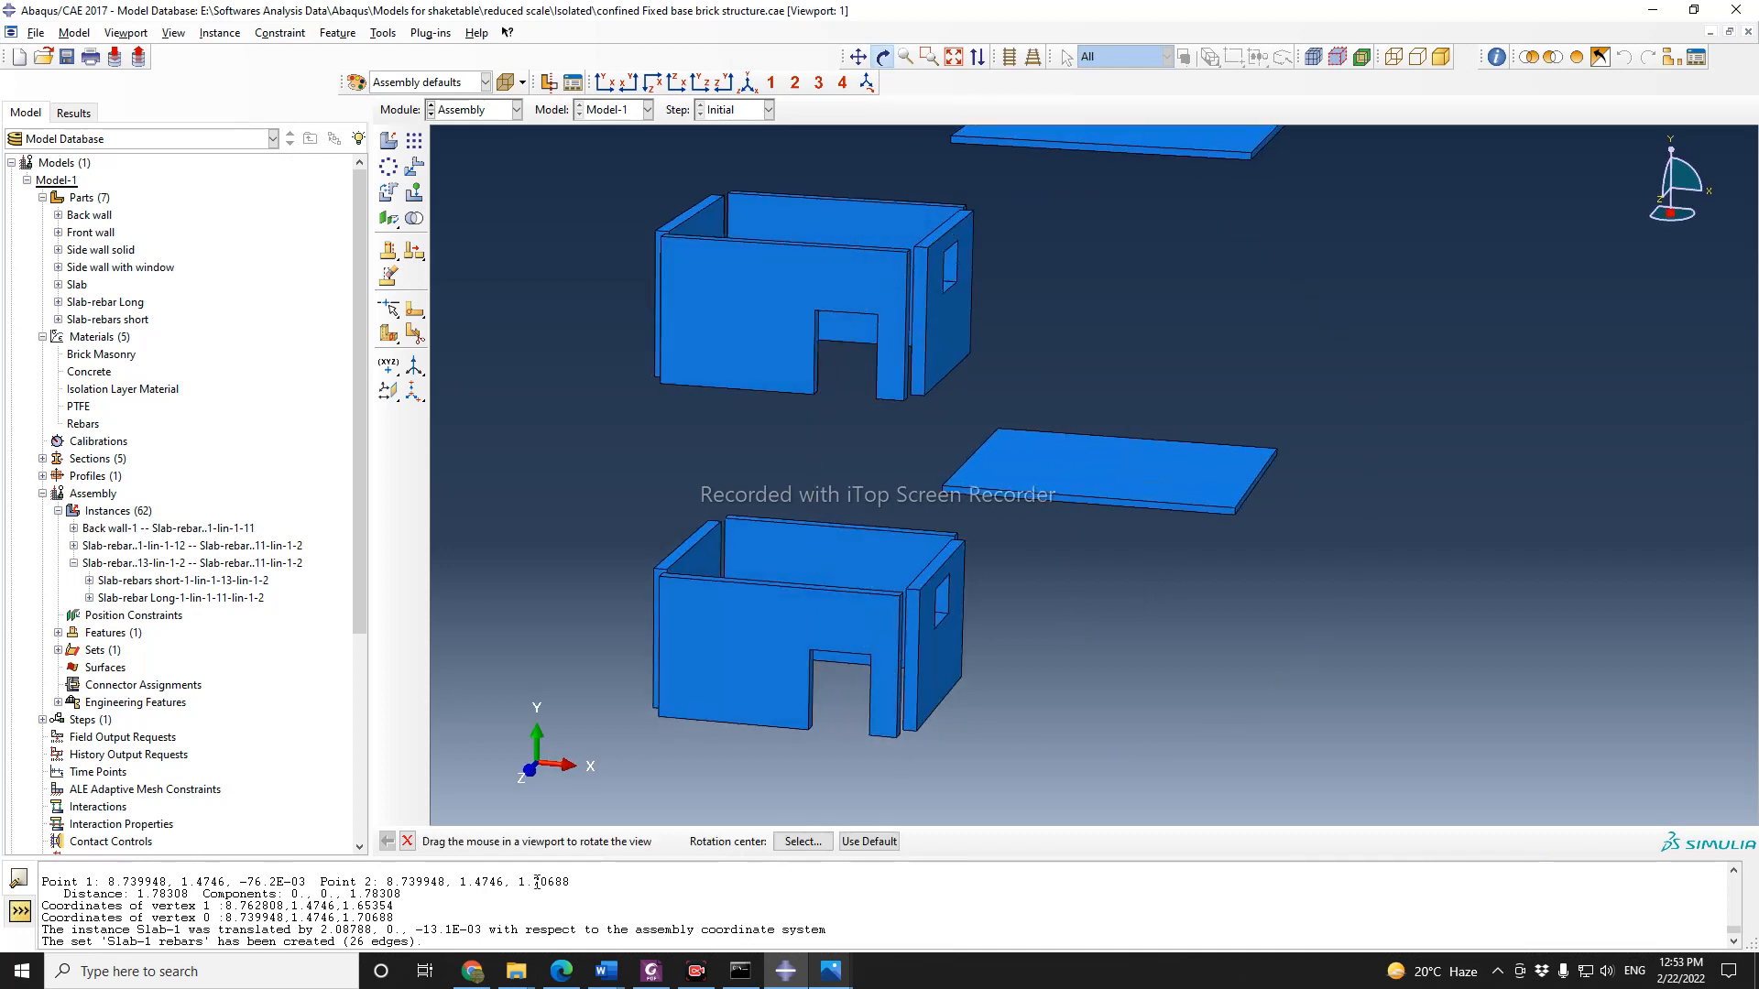
pyautogui.click(408, 841)
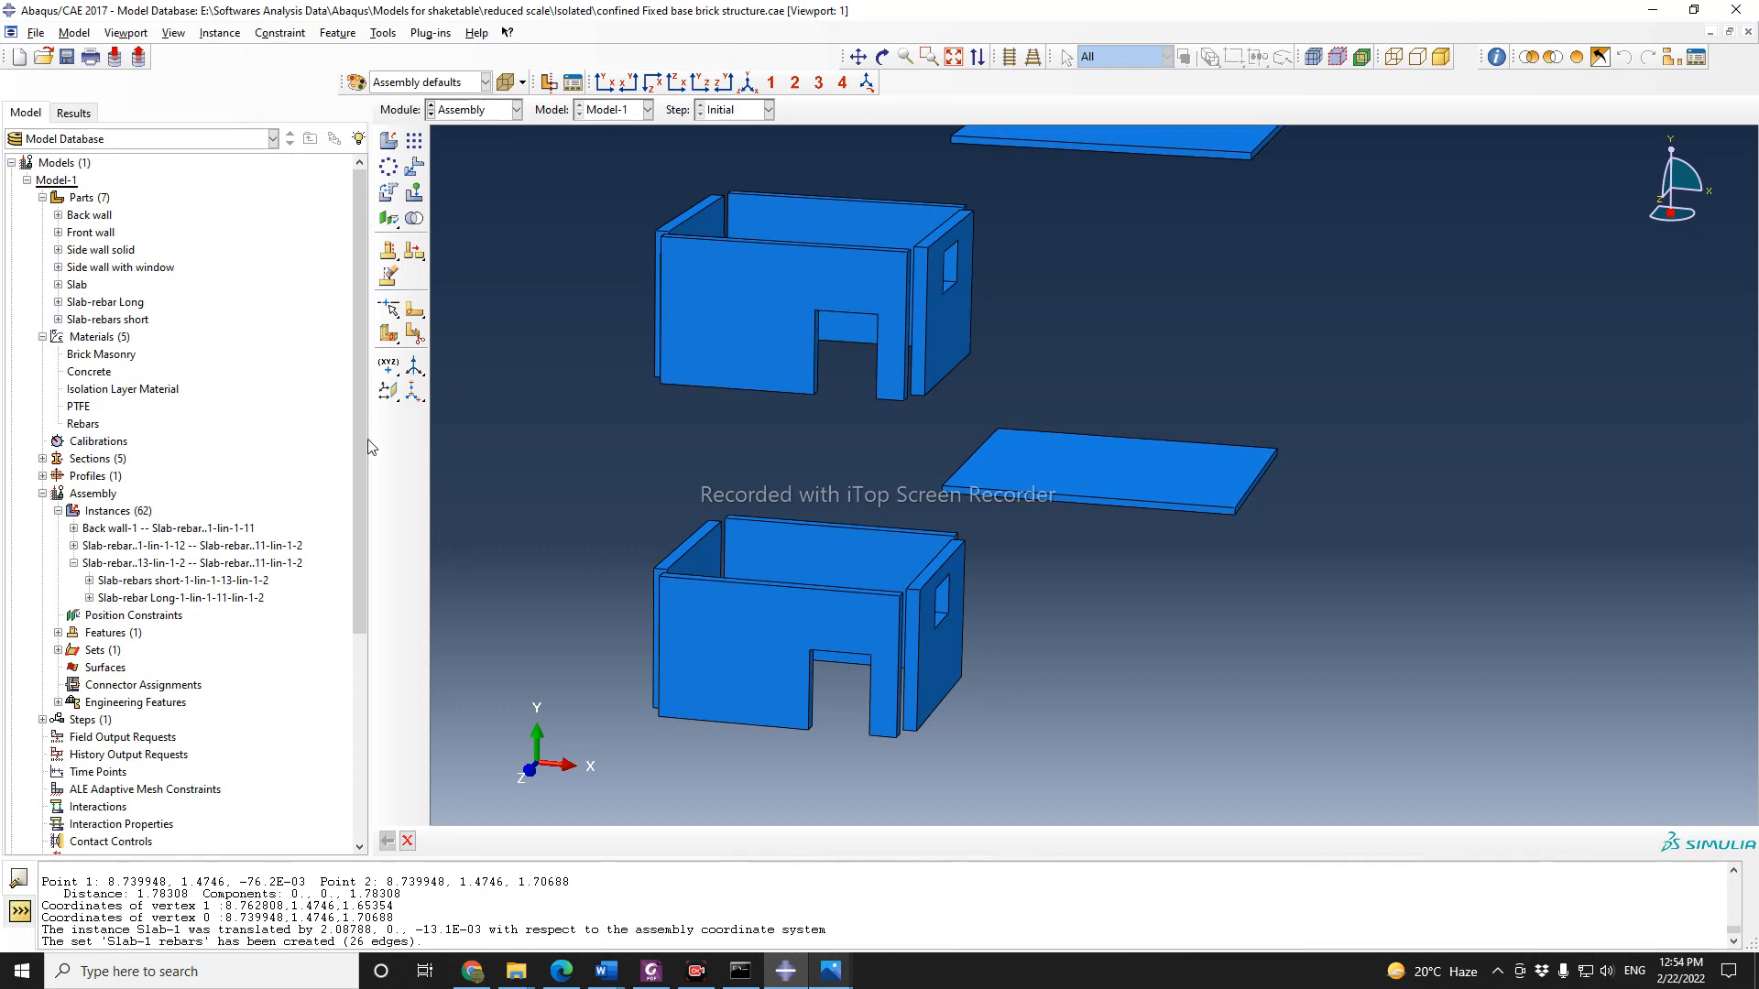
# Step: Copy the Slab part to a new part named Base pad
pyautogui.moveTo(356, 436)
pyautogui.mouseDown()
pyautogui.moveTo(350, 636)
pyautogui.moveTo(352, 428)
pyautogui.mouseUp()
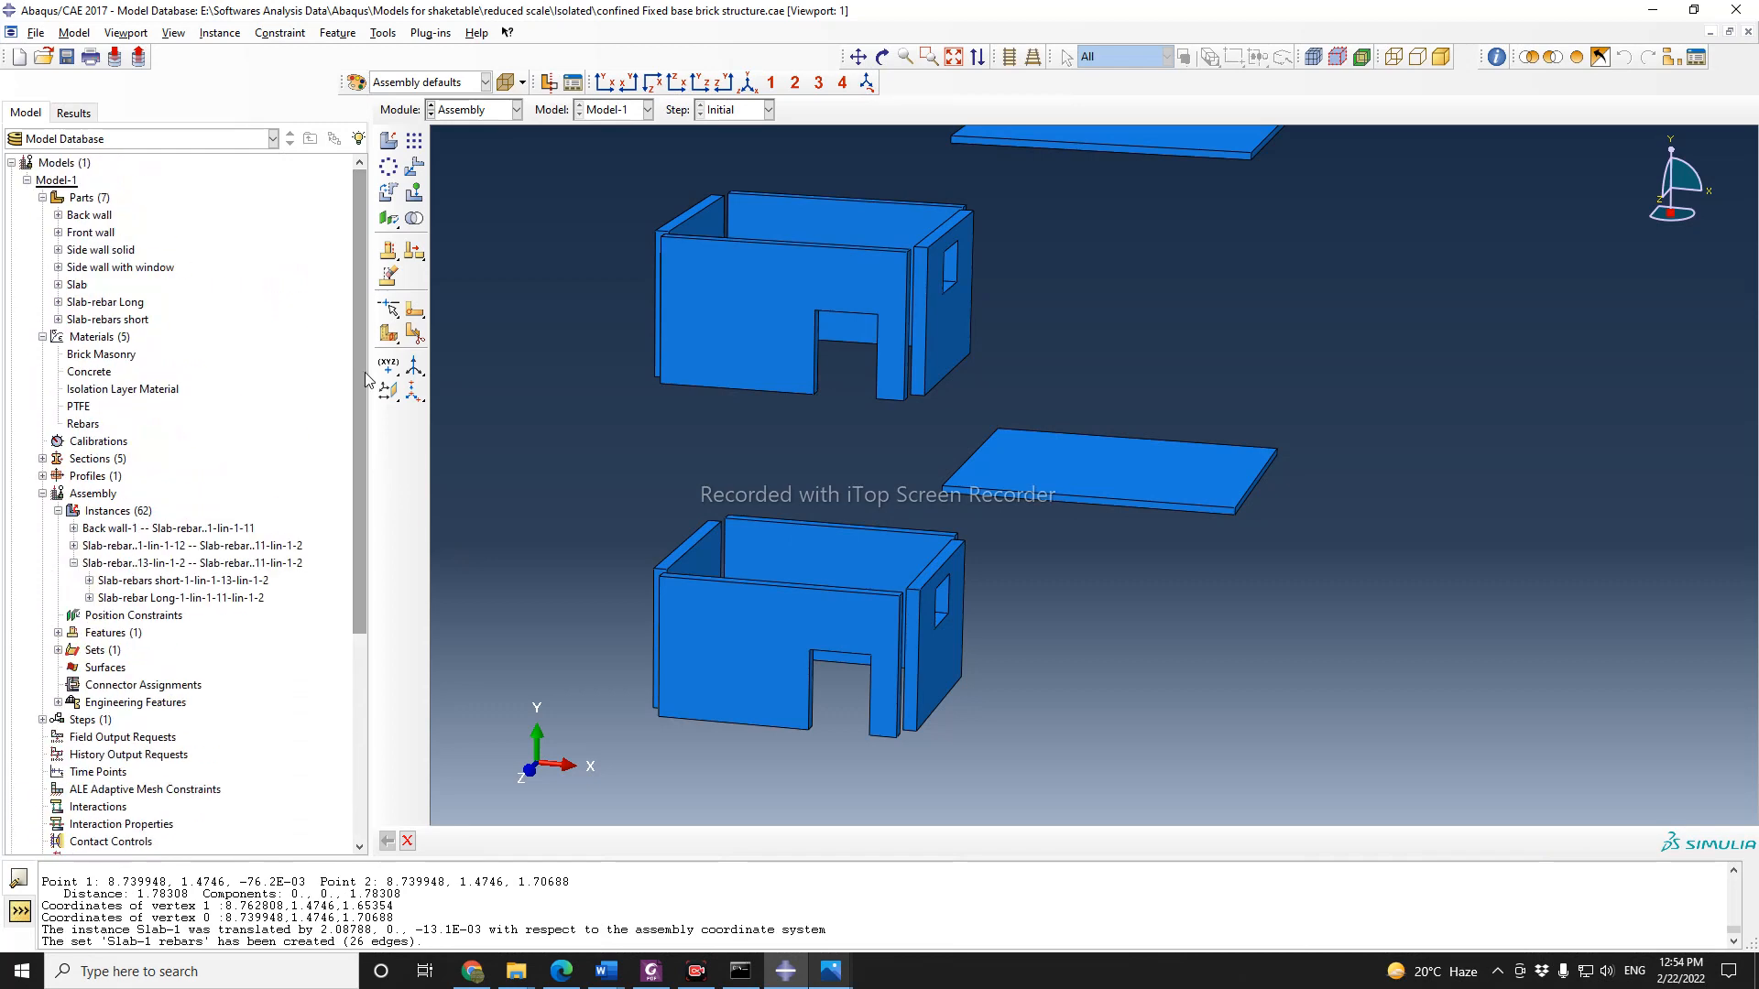
pyautogui.click(42, 337)
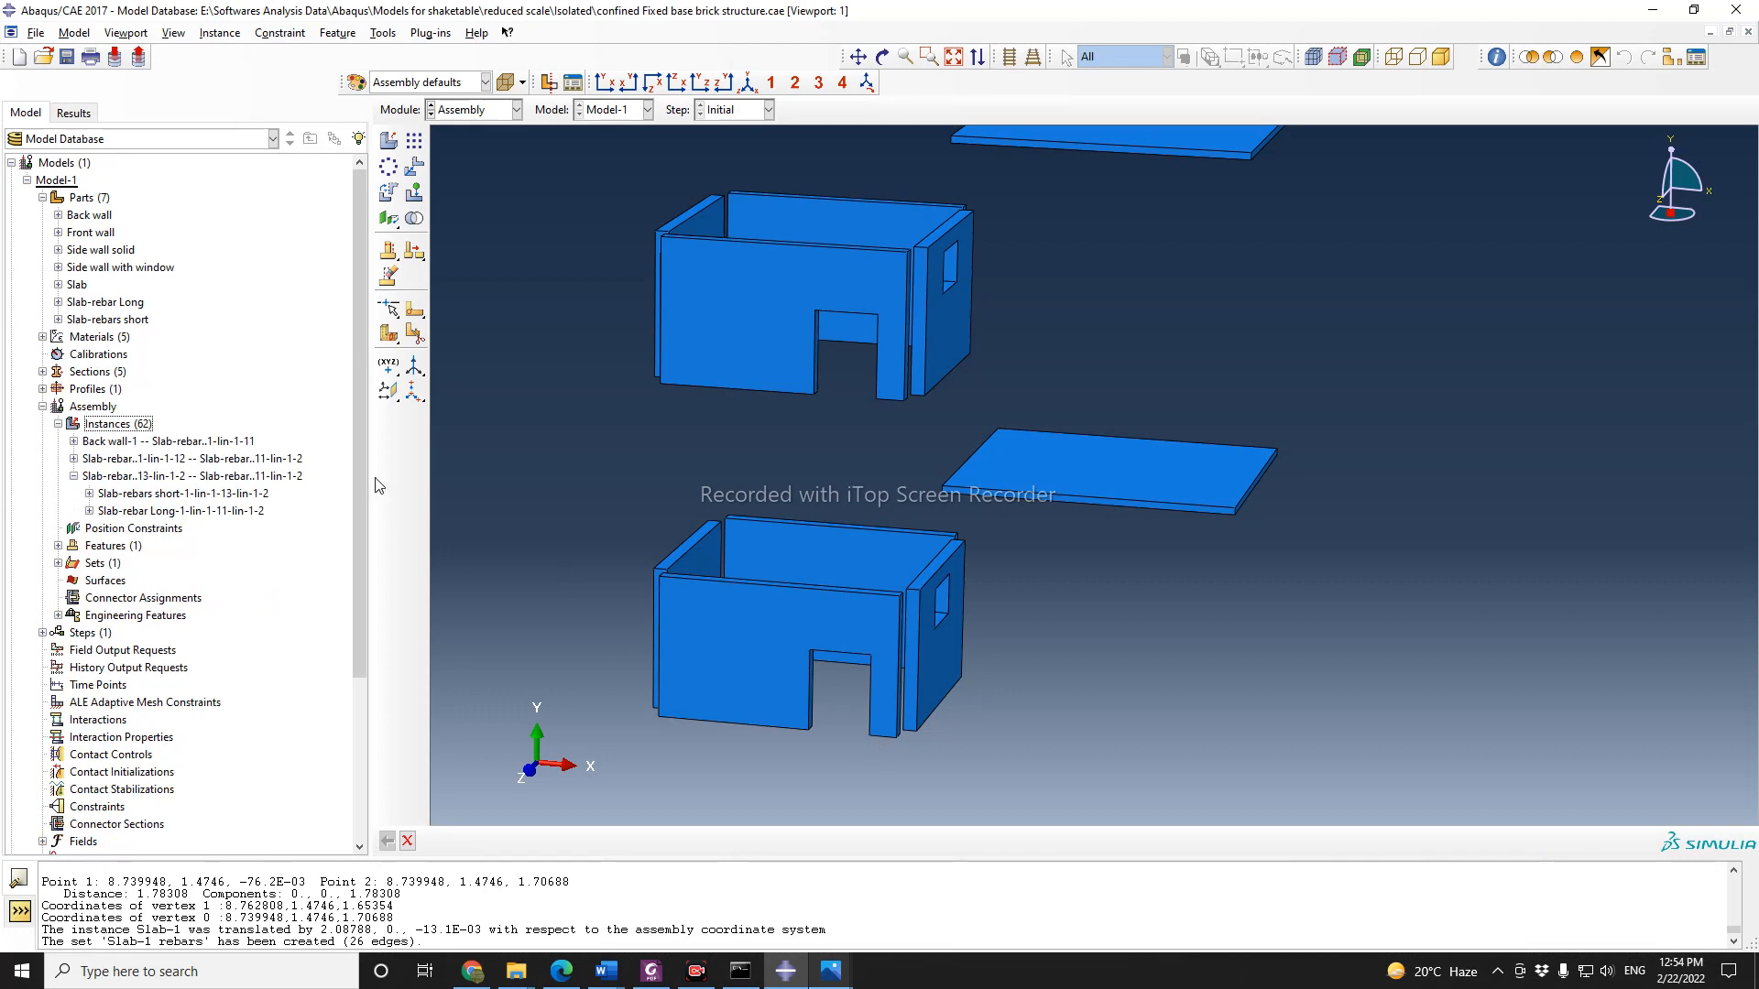
pyautogui.moveTo(355, 460)
pyautogui.mouseDown()
pyautogui.moveTo(354, 480)
pyautogui.moveTo(356, 456)
pyautogui.mouseUp()
pyautogui.click(75, 286)
pyautogui.rightClick(75, 286)
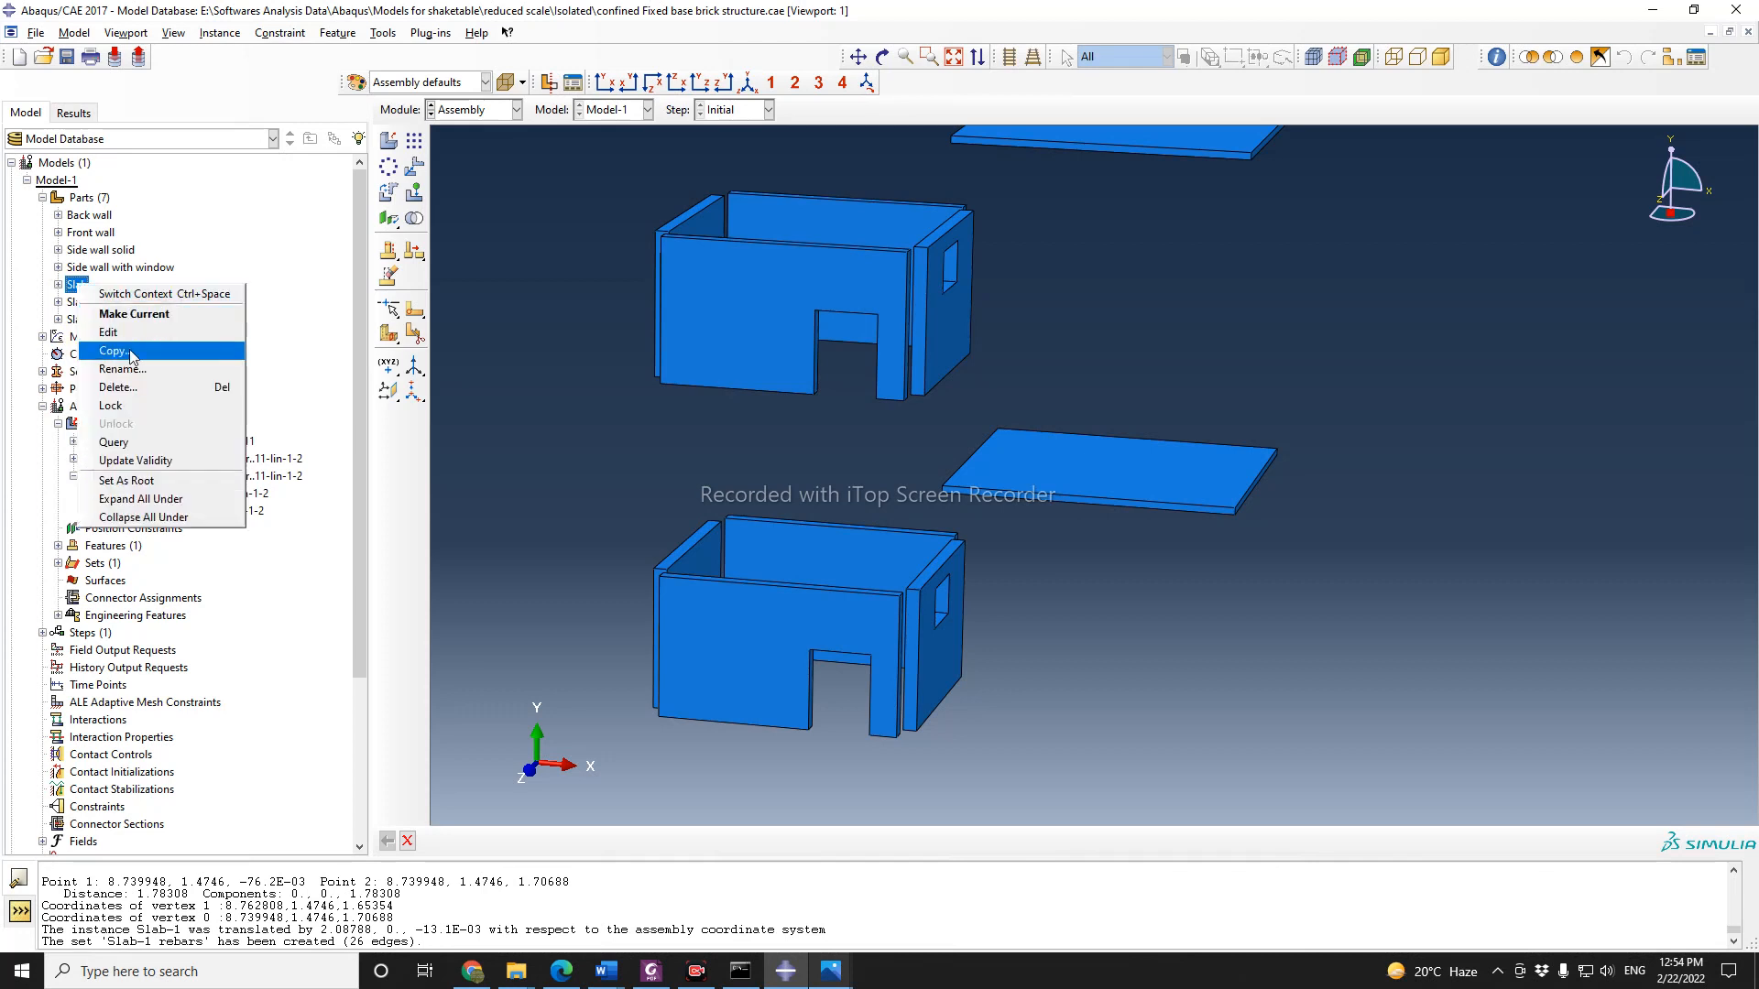
pyautogui.click(131, 355)
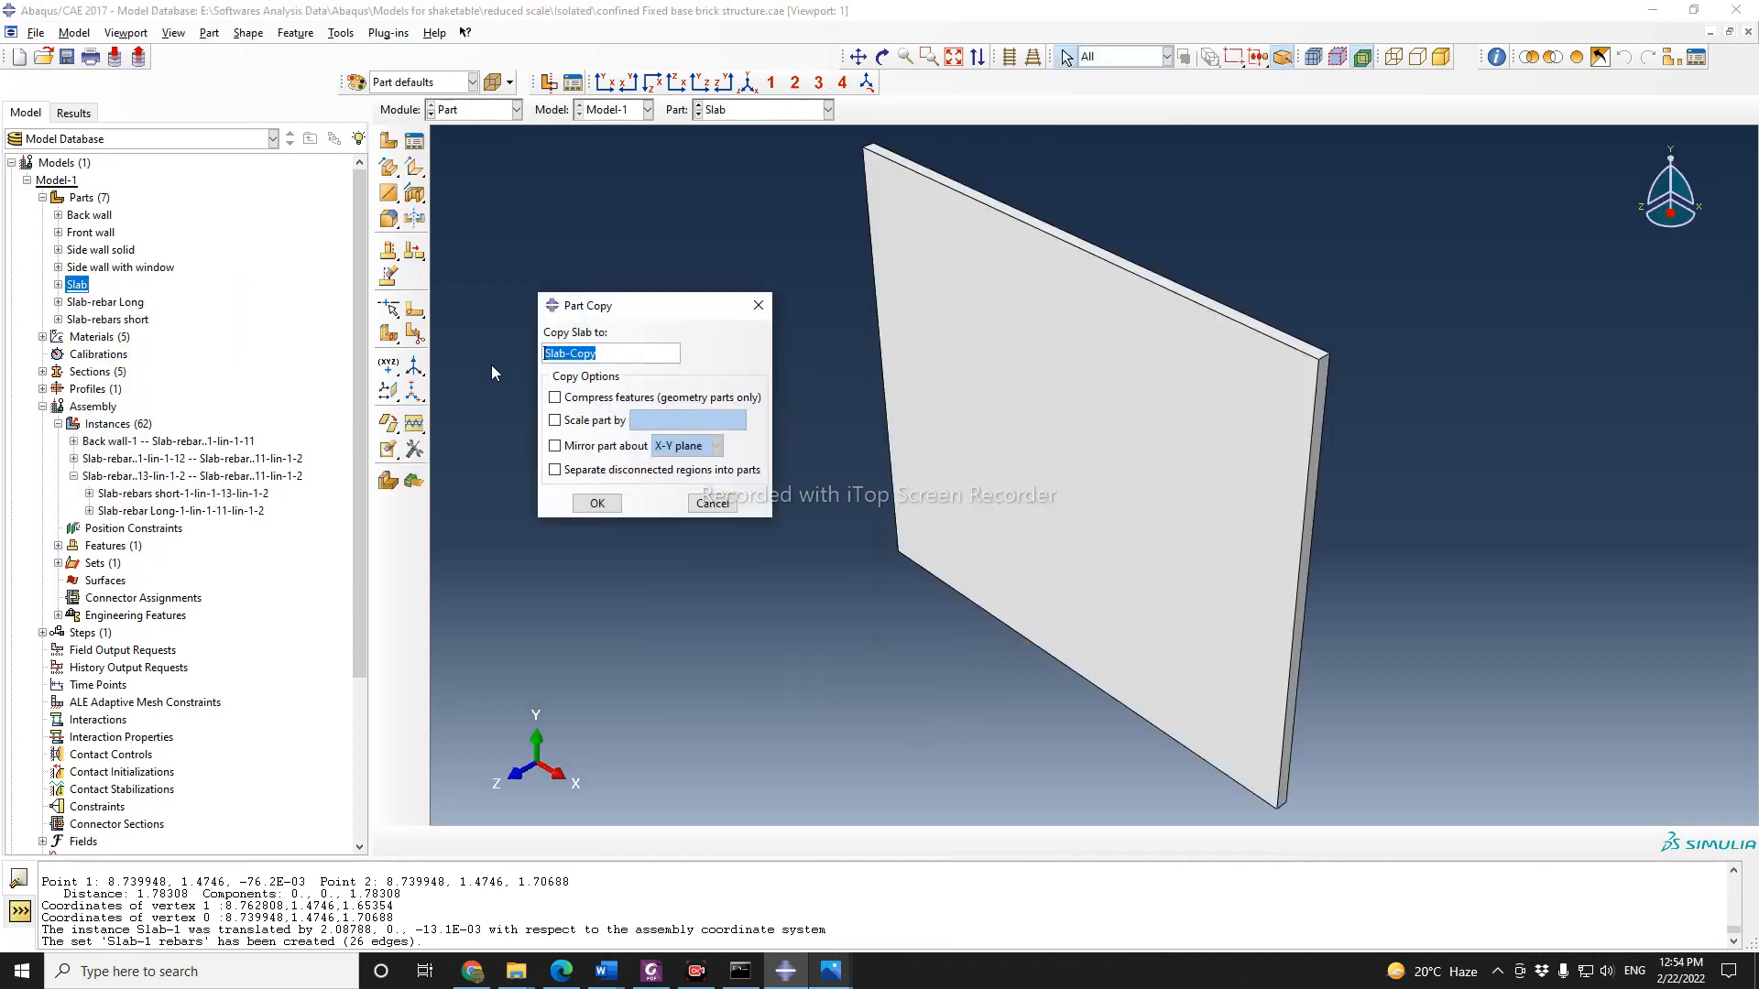
pyautogui.write('Base pad')
pyautogui.click(600, 503)
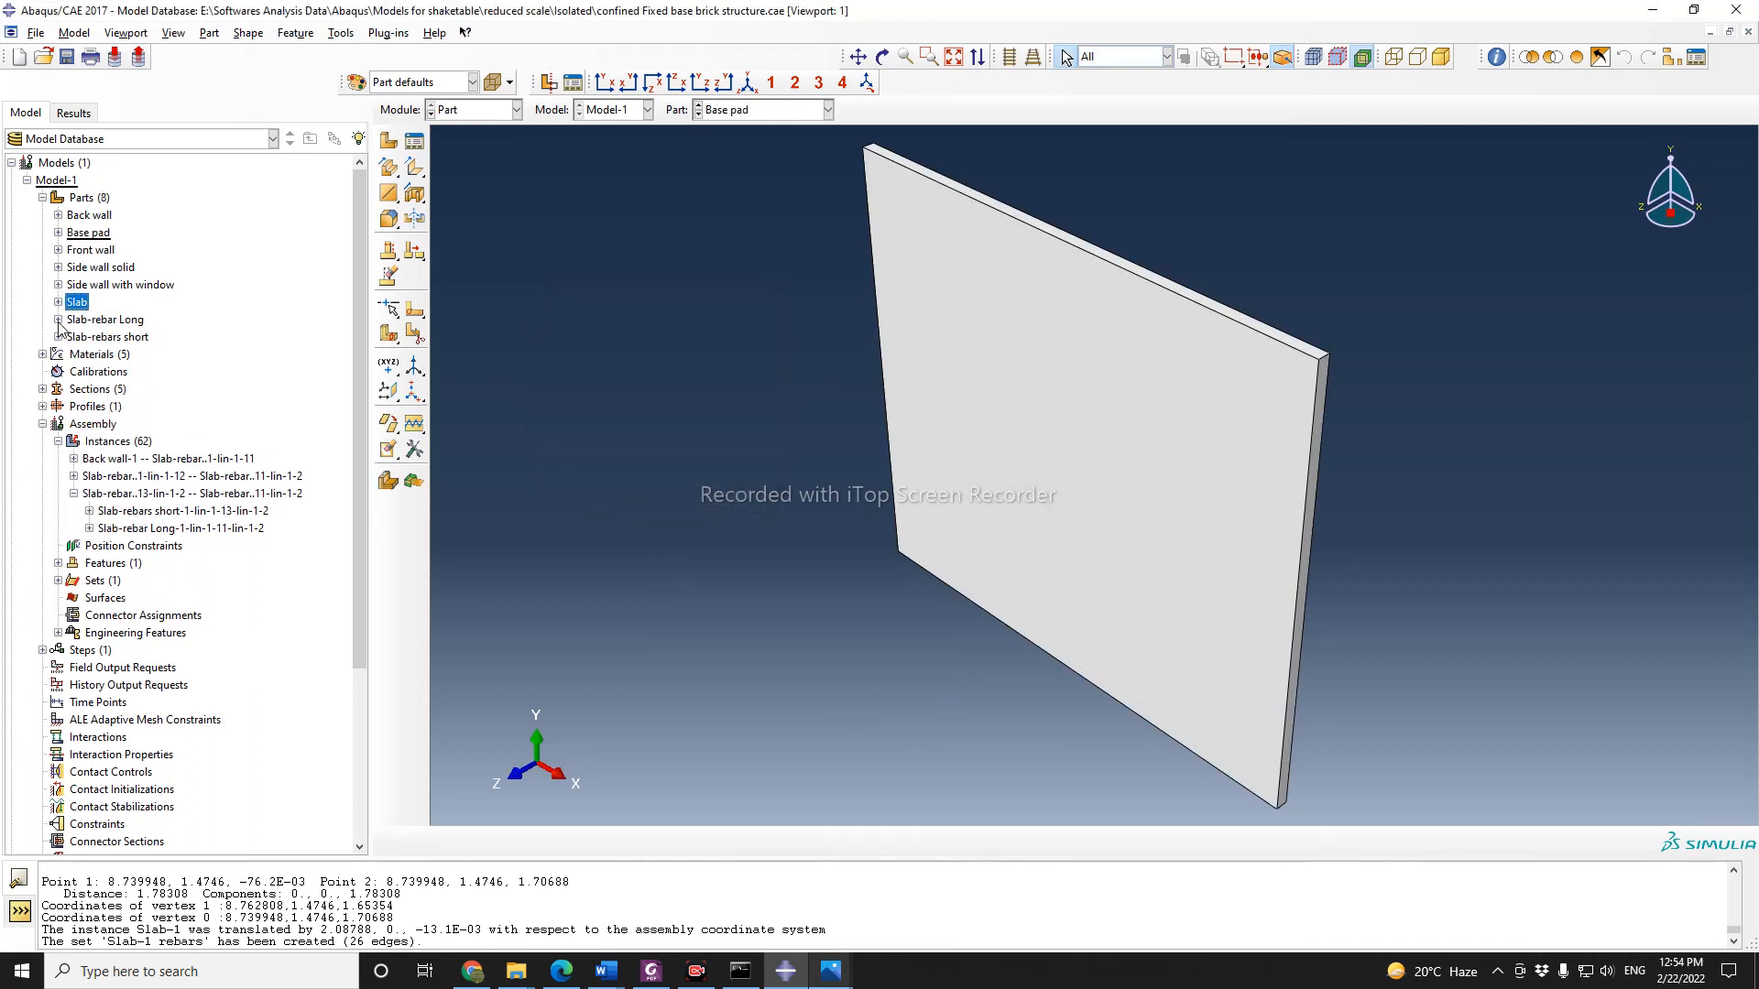
# Step: Inspect the section sketch of the Base pad's solid extrusion and leave it without edits
pyautogui.click(58, 232)
pyautogui.click(73, 250)
pyautogui.click(88, 266)
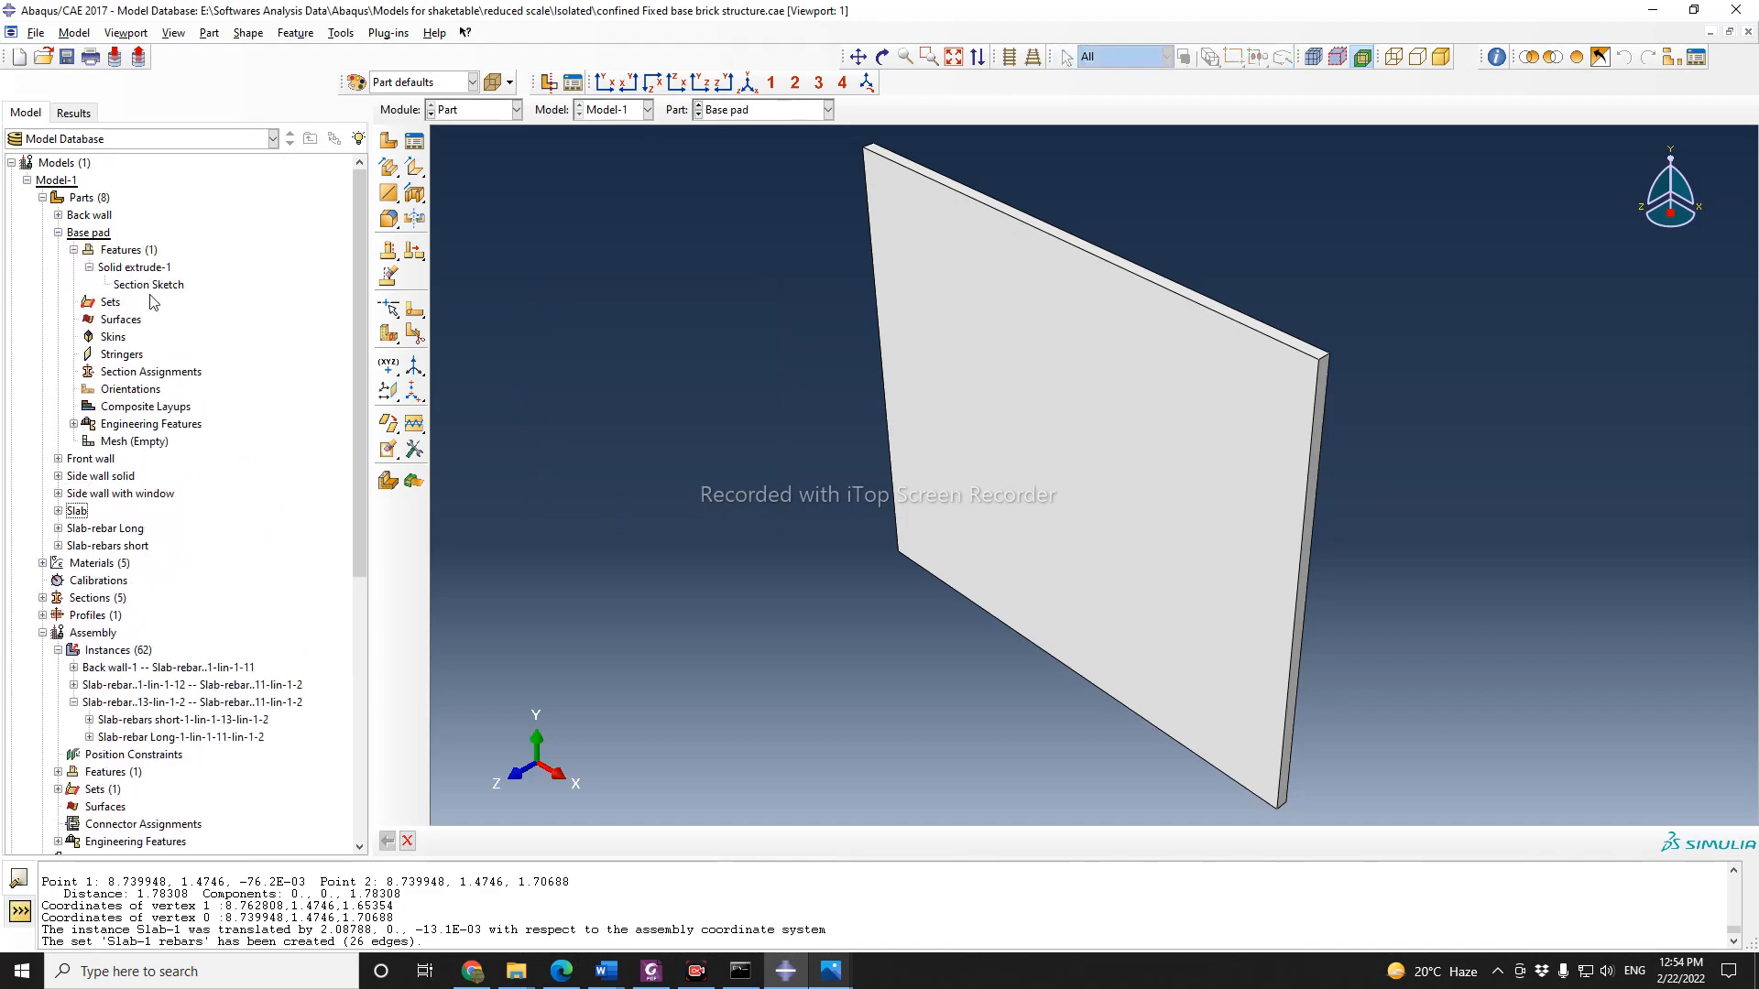
pyautogui.doubleClick(148, 284)
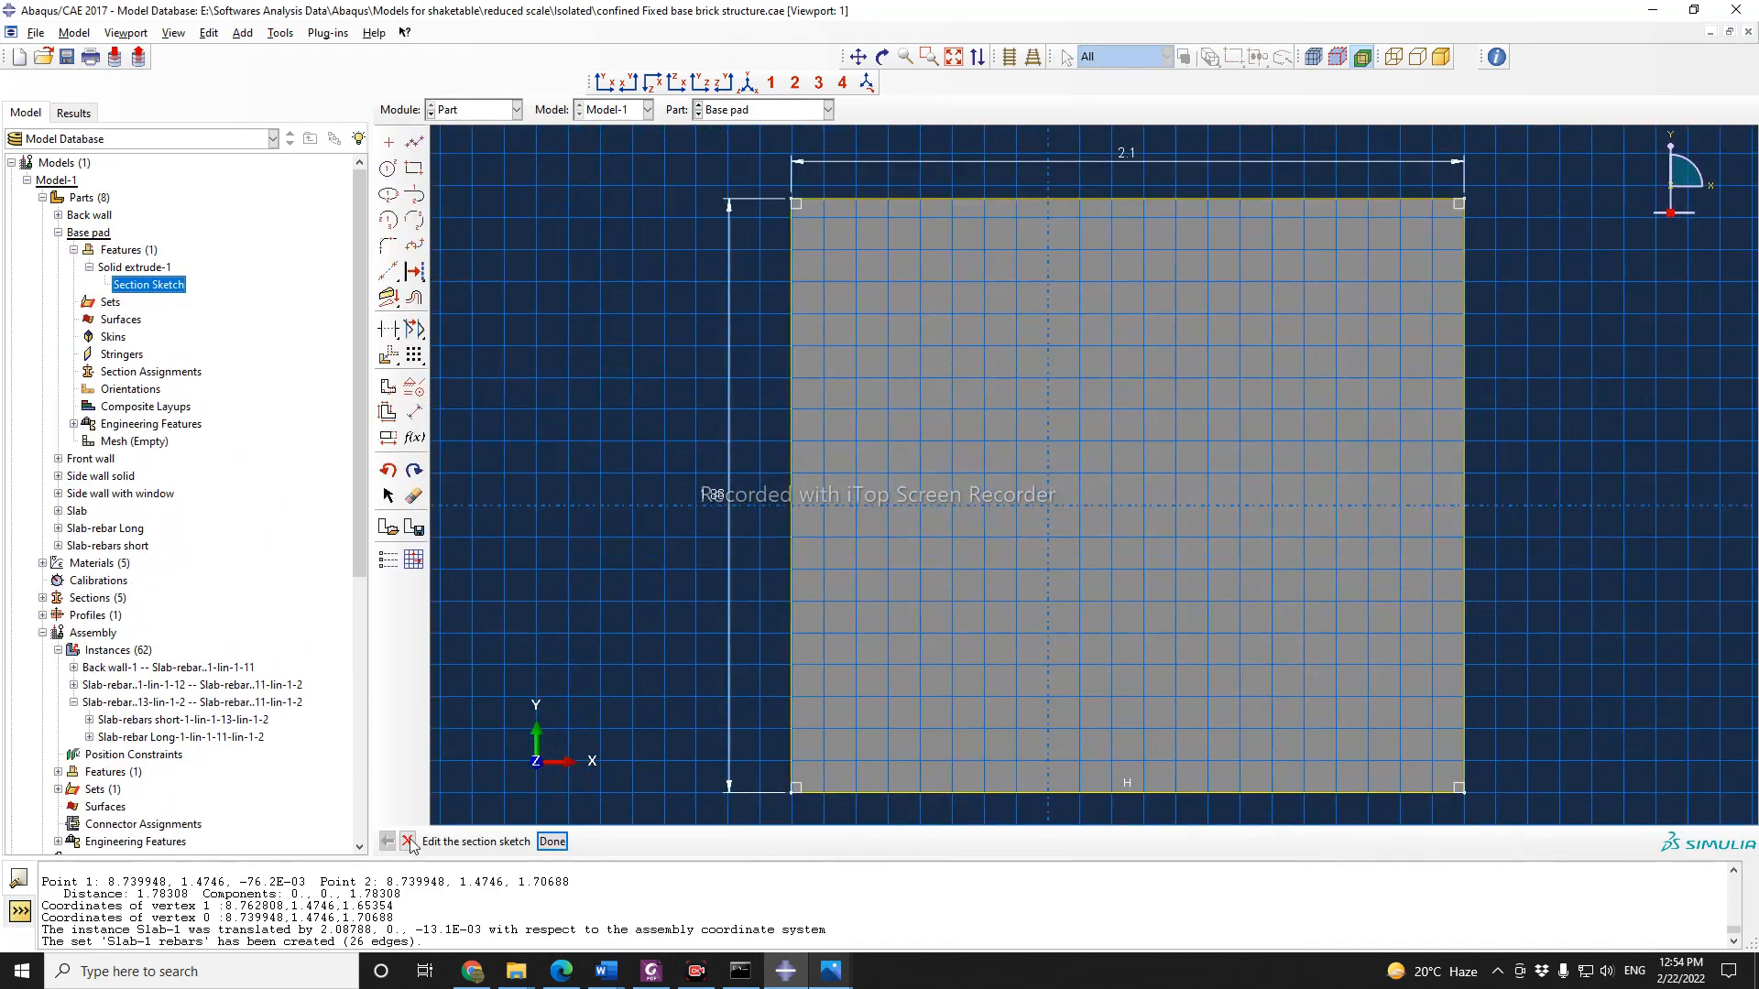
pyautogui.click(552, 841)
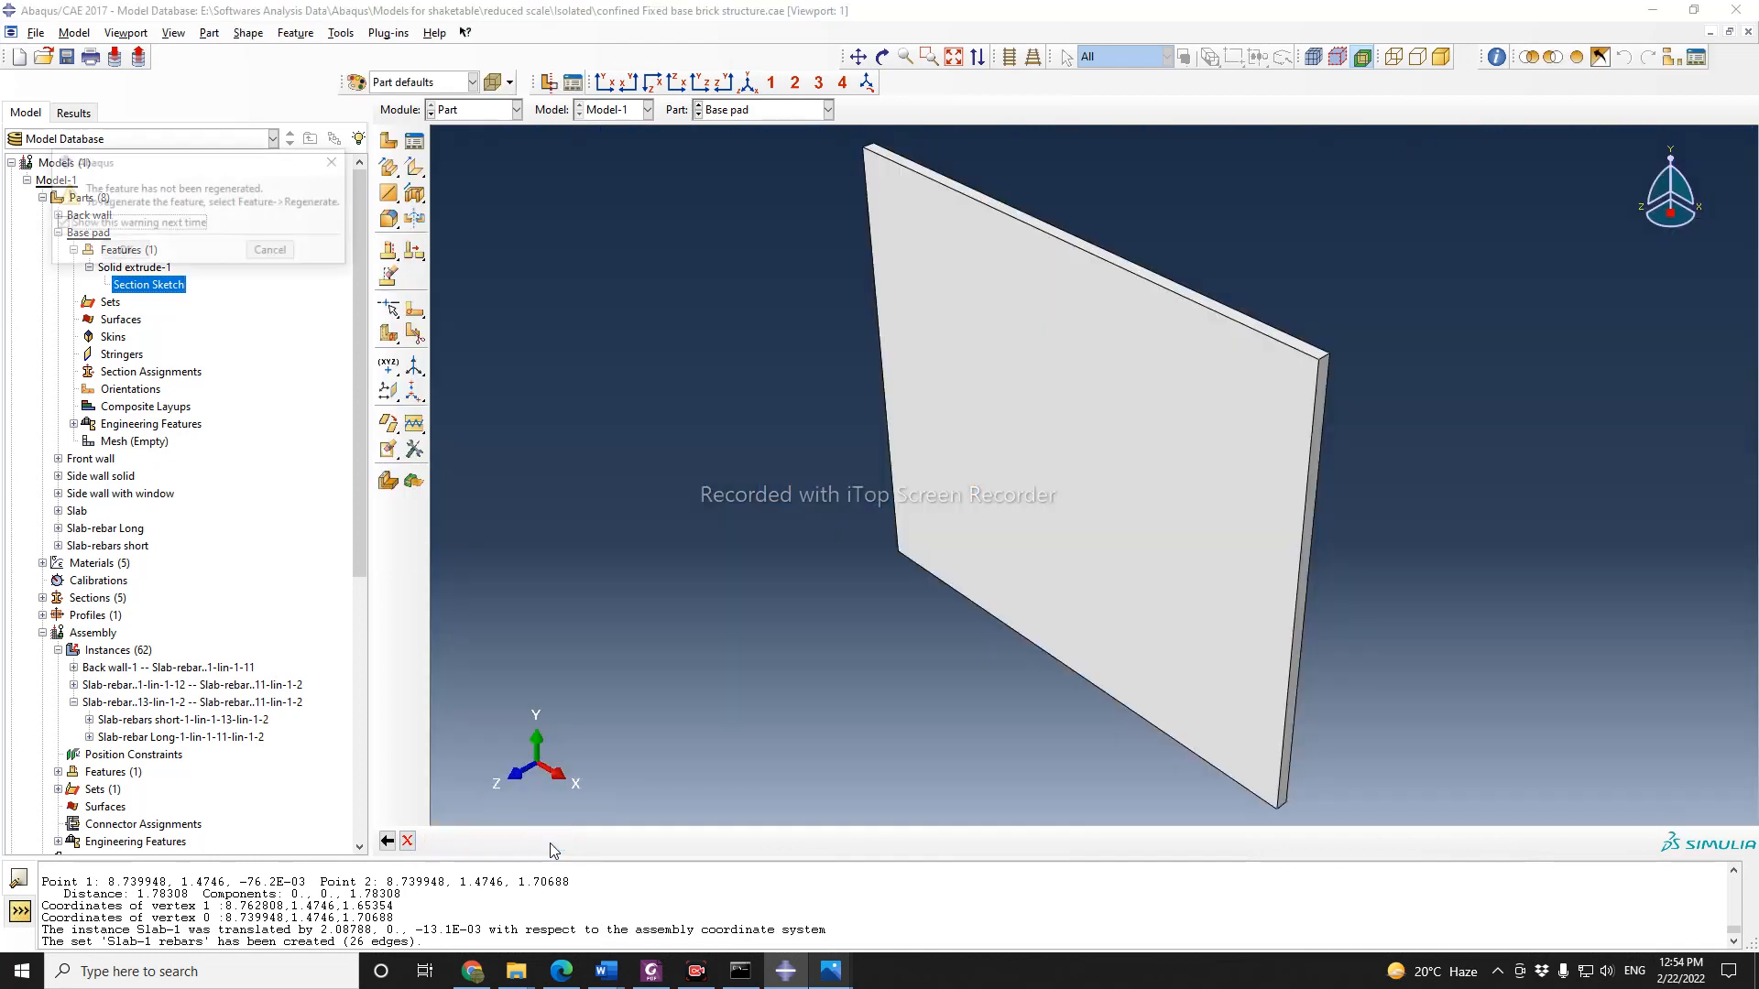
pyautogui.click(124, 251)
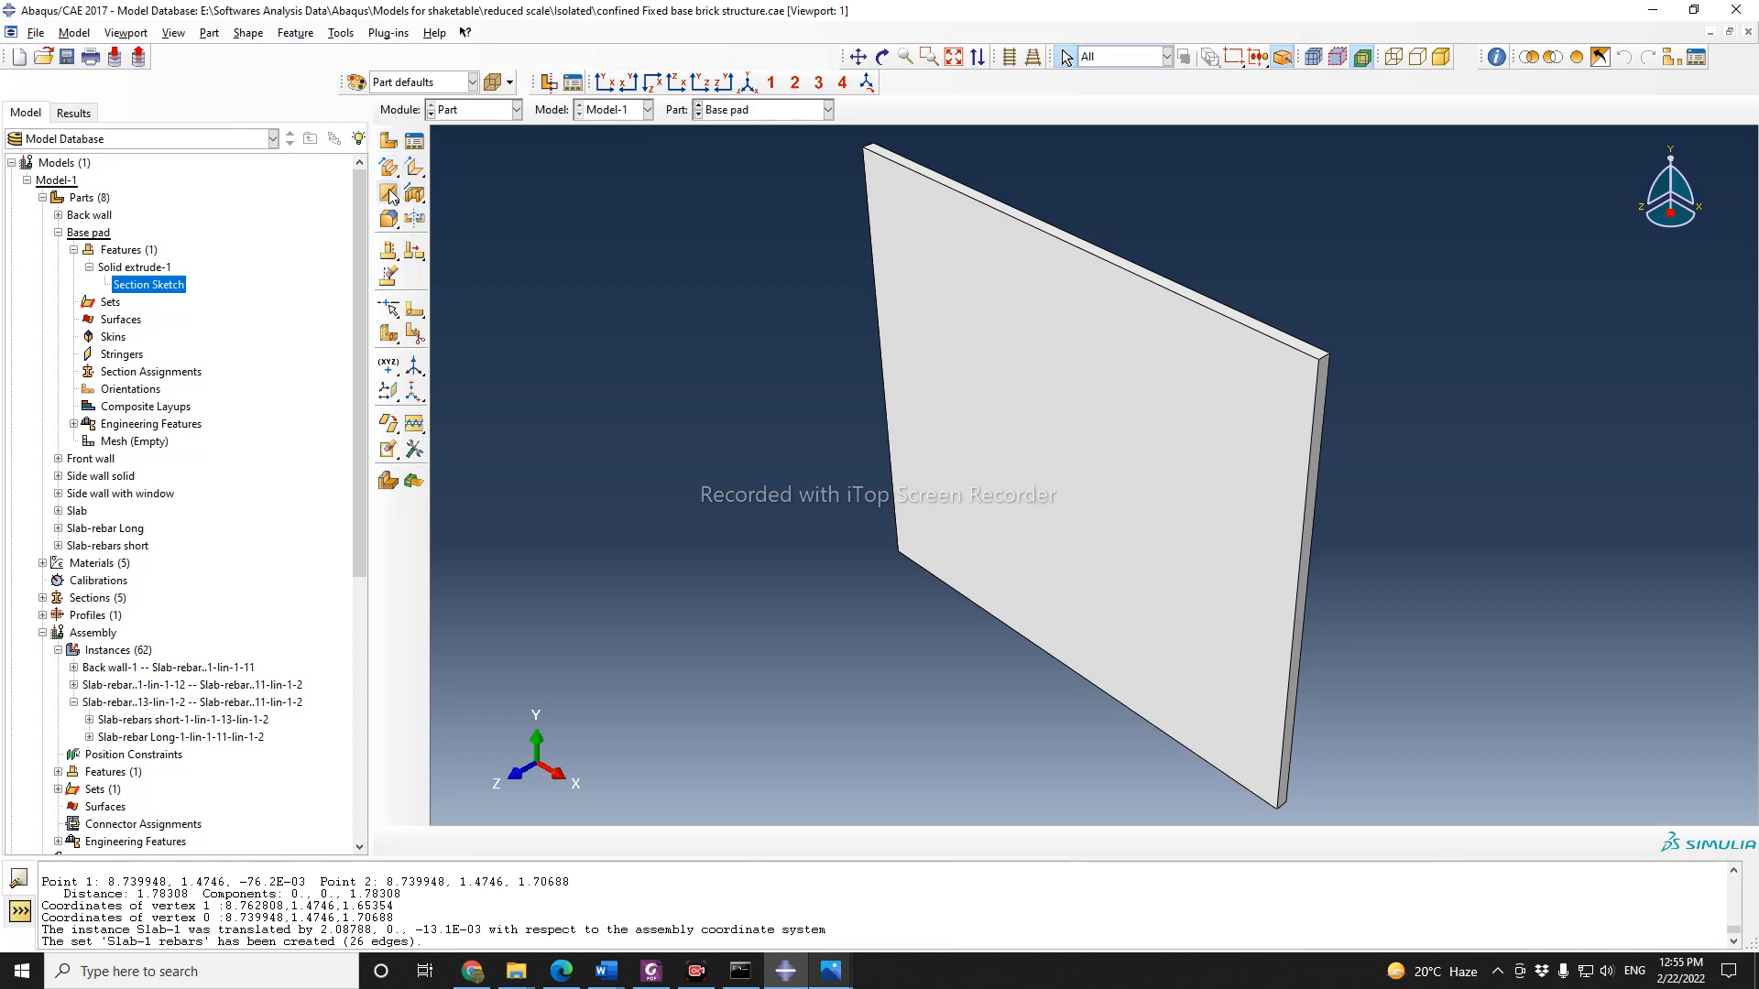
# Step: Set the Base pad's extrusion depth to 0.127, using the browser's unit converter to convert 5 inches to metres
pyautogui.click(388, 251)
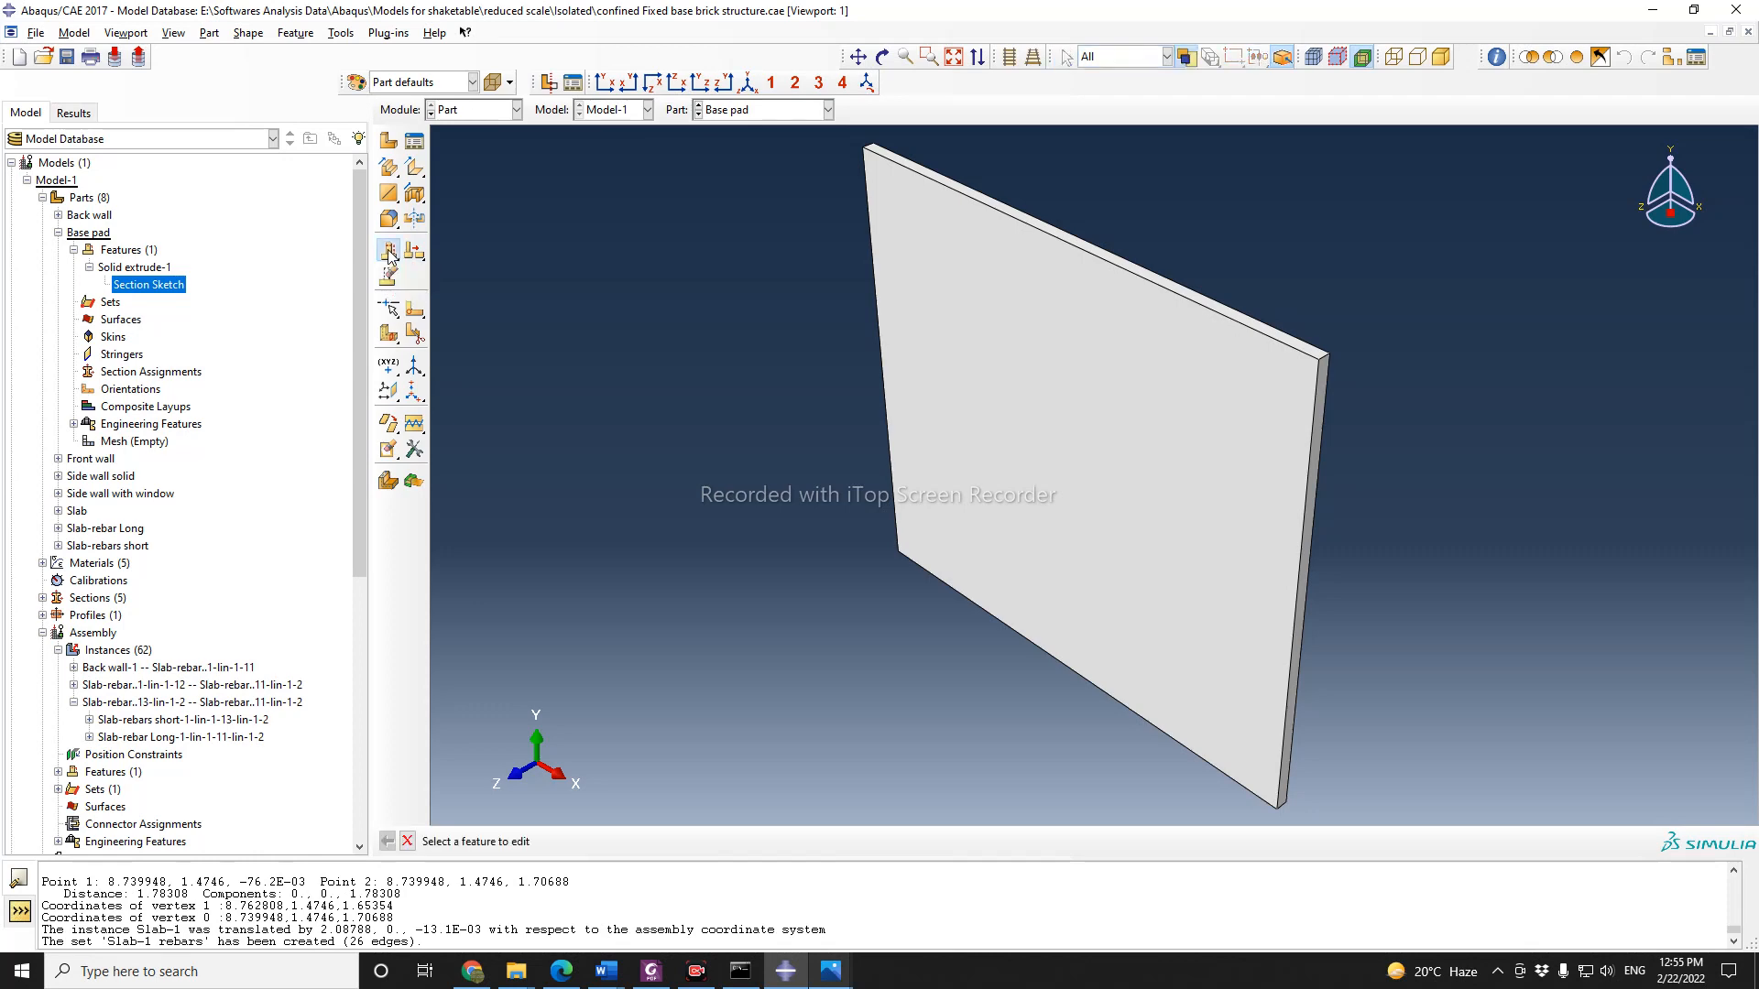
pyautogui.click(1158, 529)
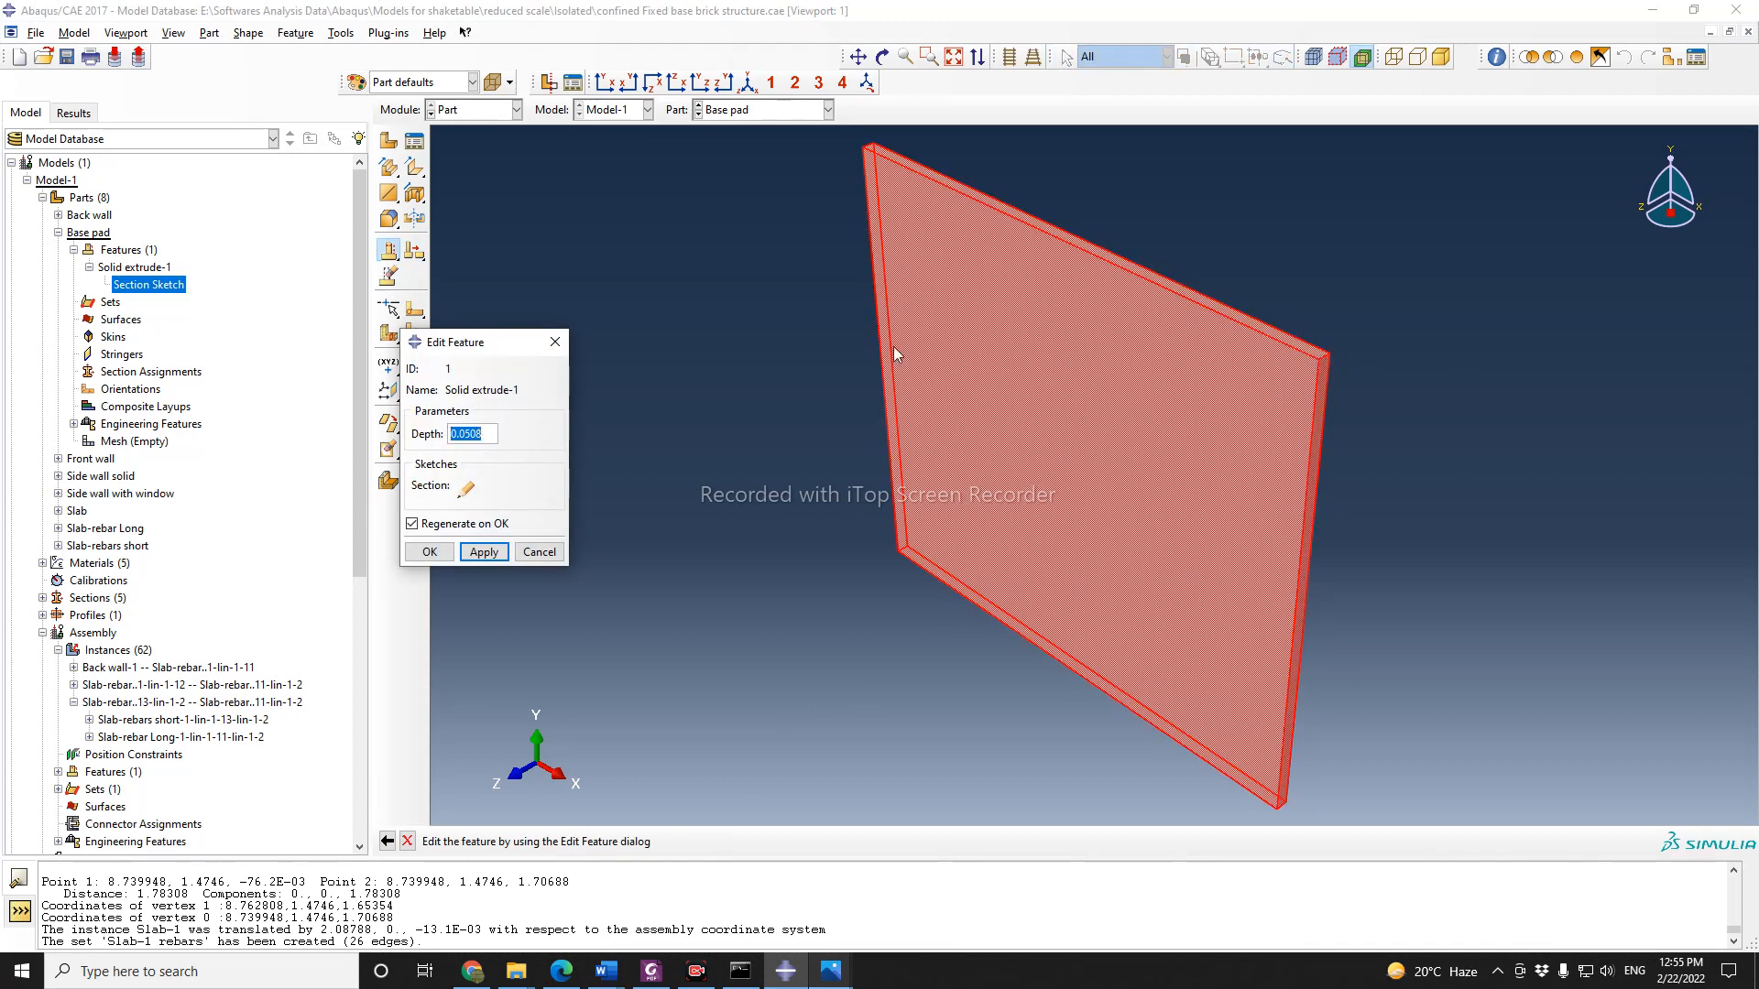
pyautogui.click(471, 970)
pyautogui.moveTo(296, 349); pyautogui.dragTo(227, 353)
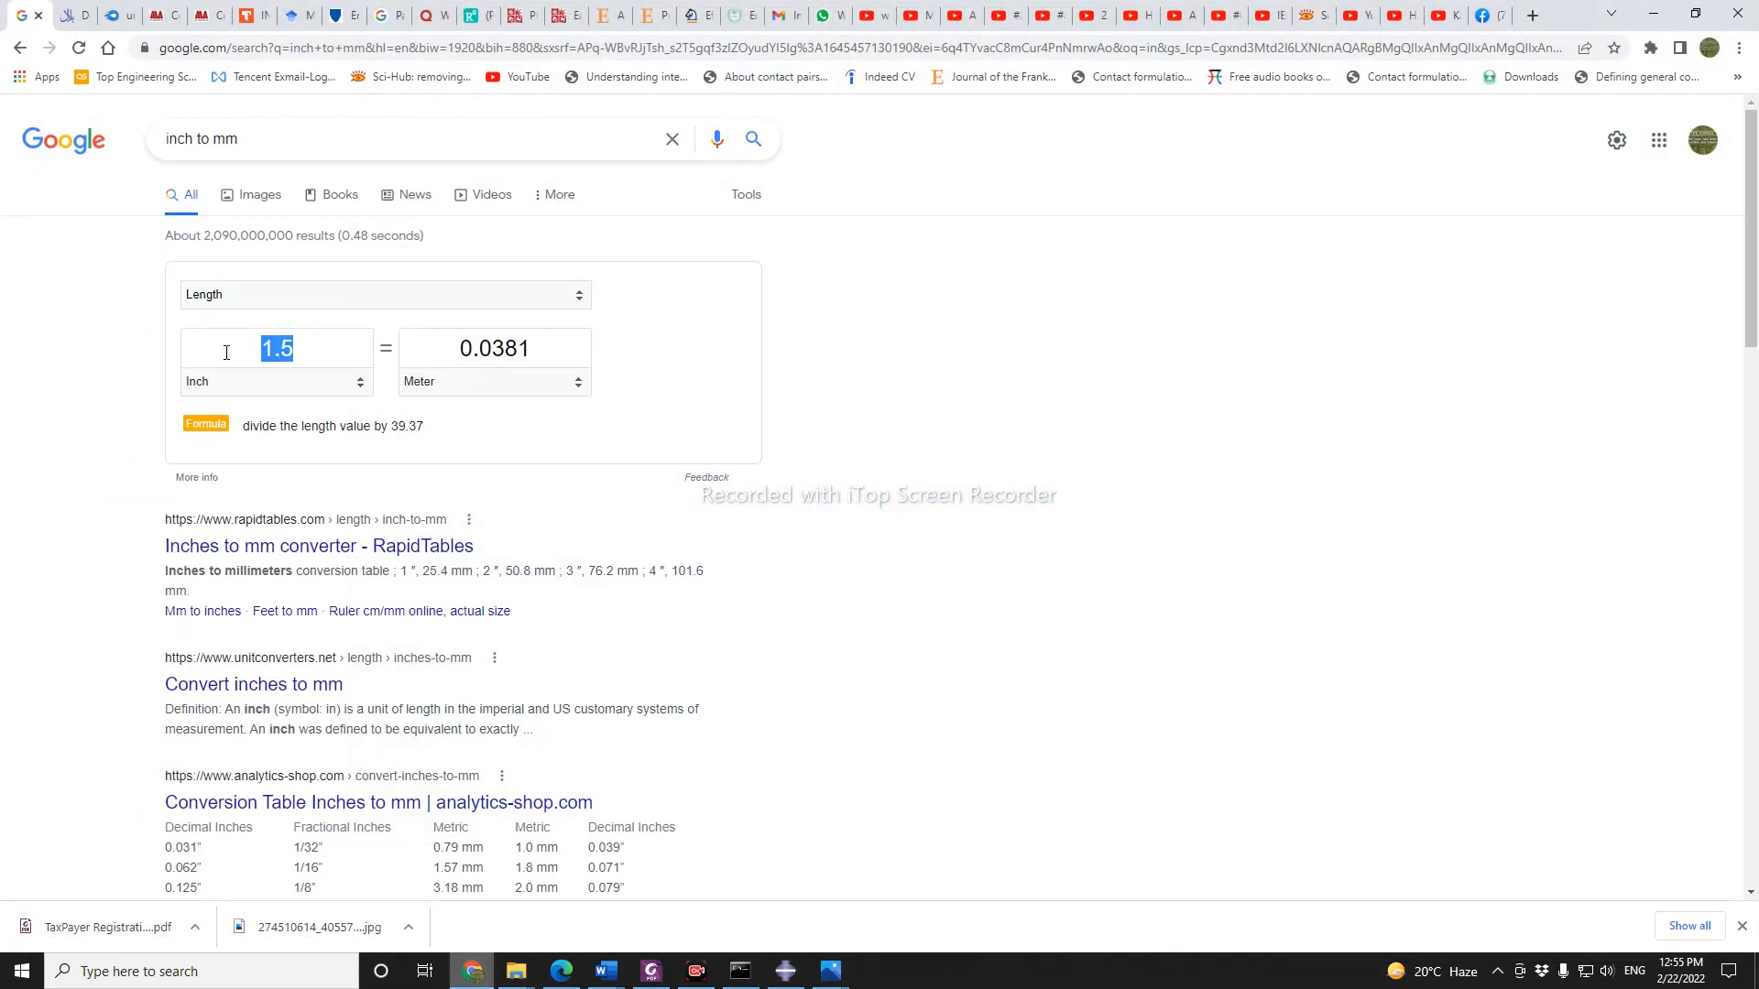
pyautogui.write('5')
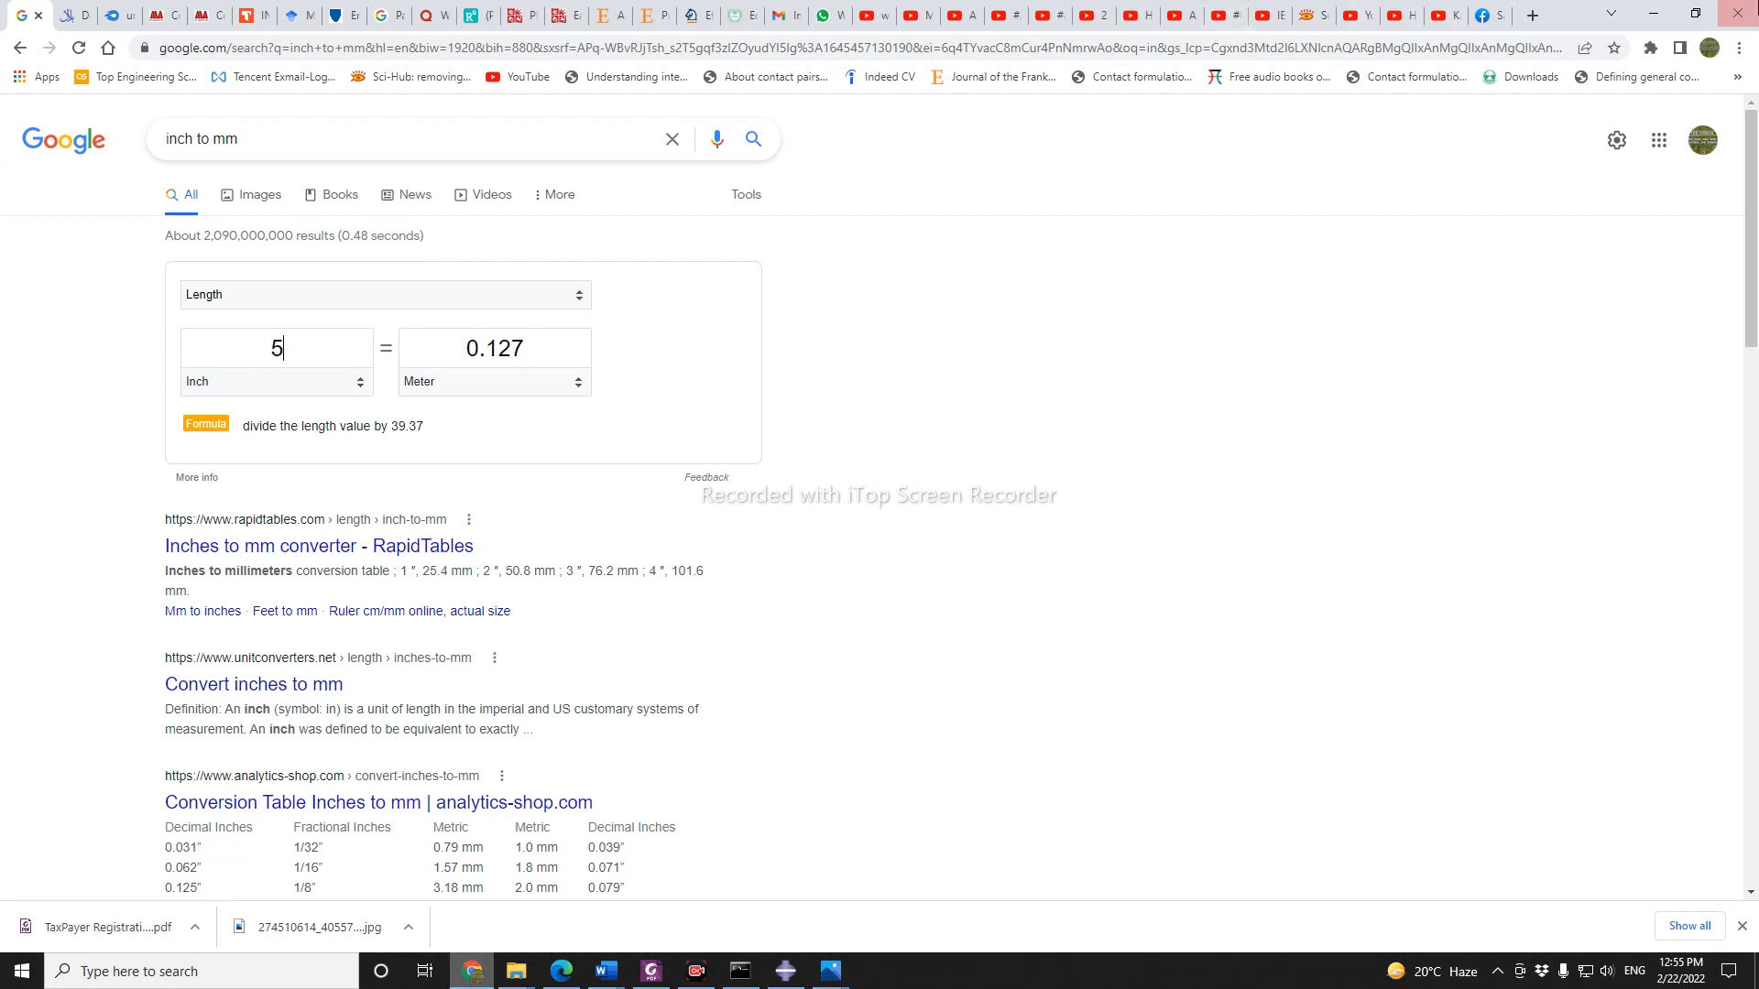
pyautogui.click(1654, 22)
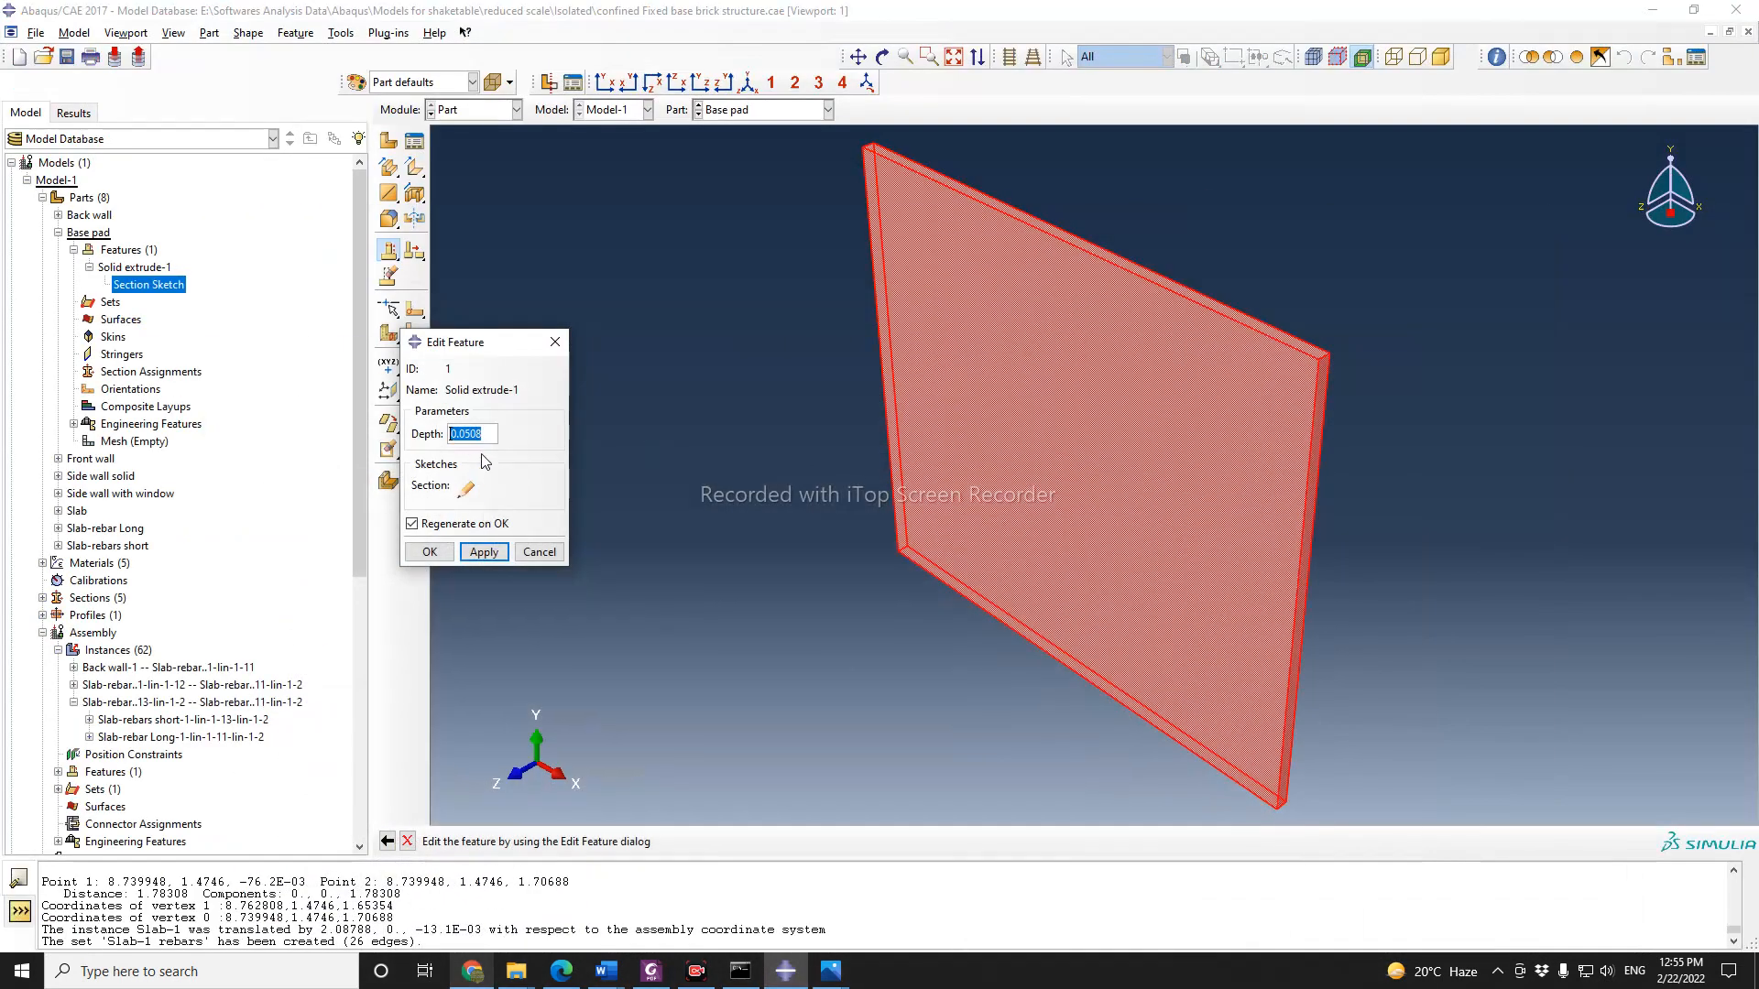
pyautogui.write('0.127')
pyautogui.click(484, 552)
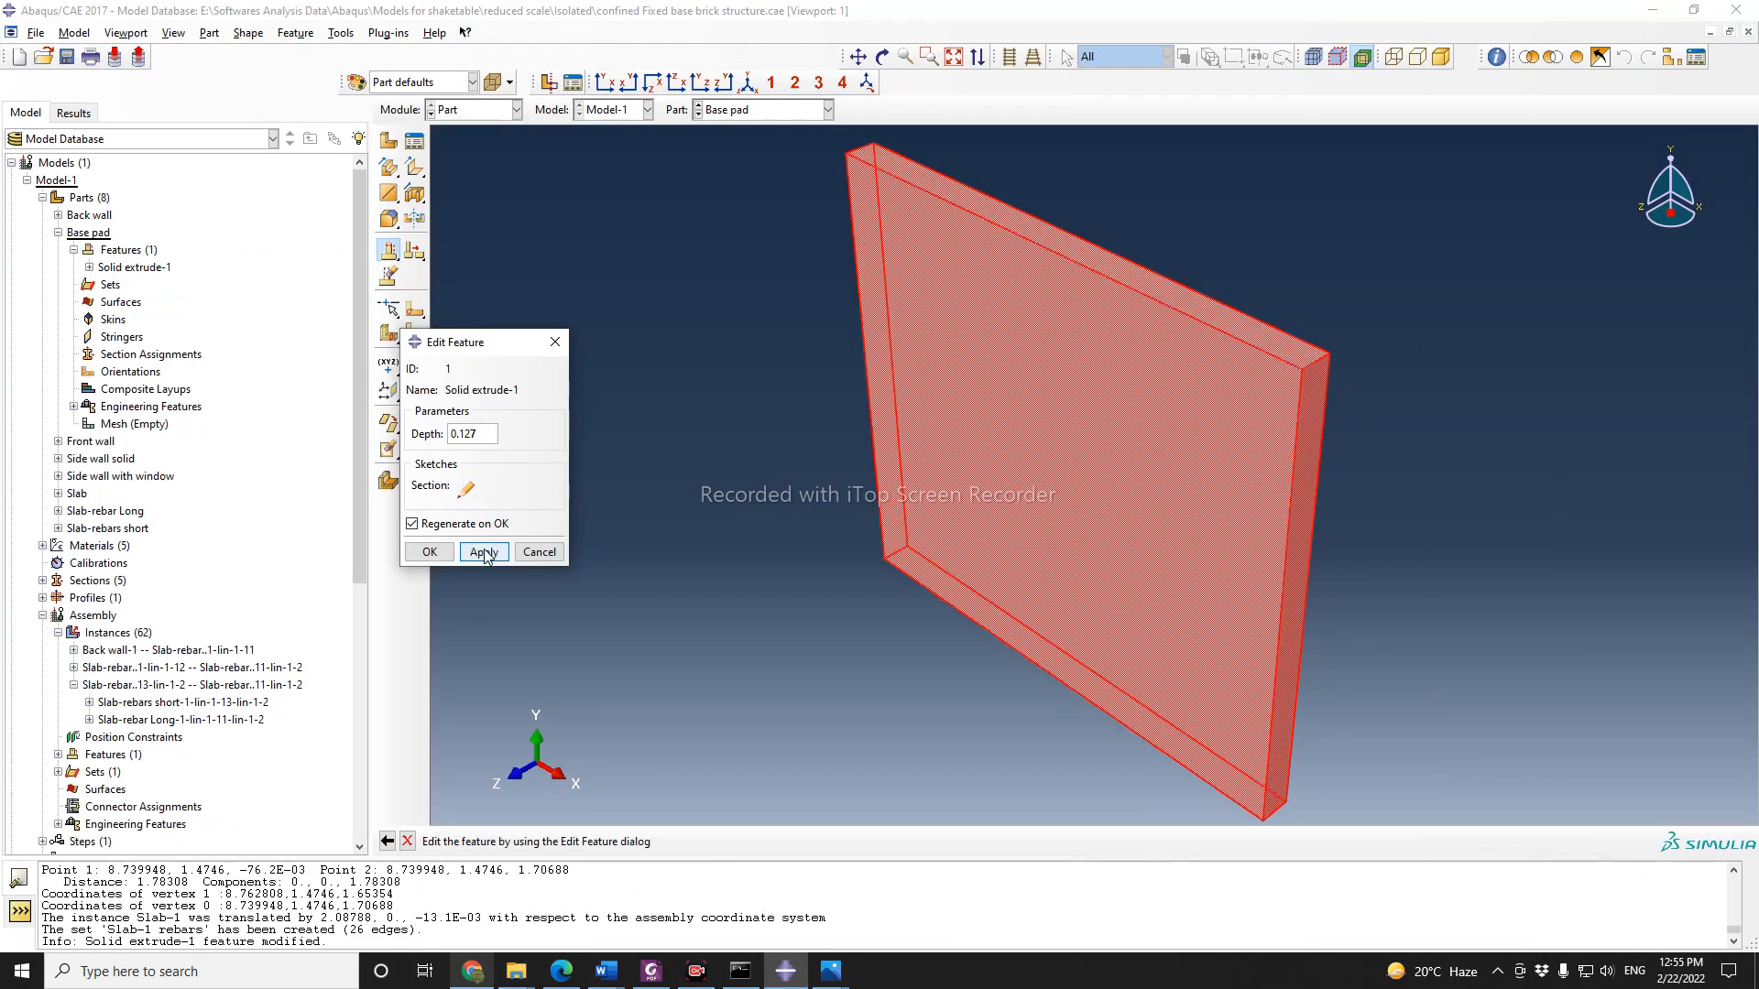
pyautogui.click(432, 551)
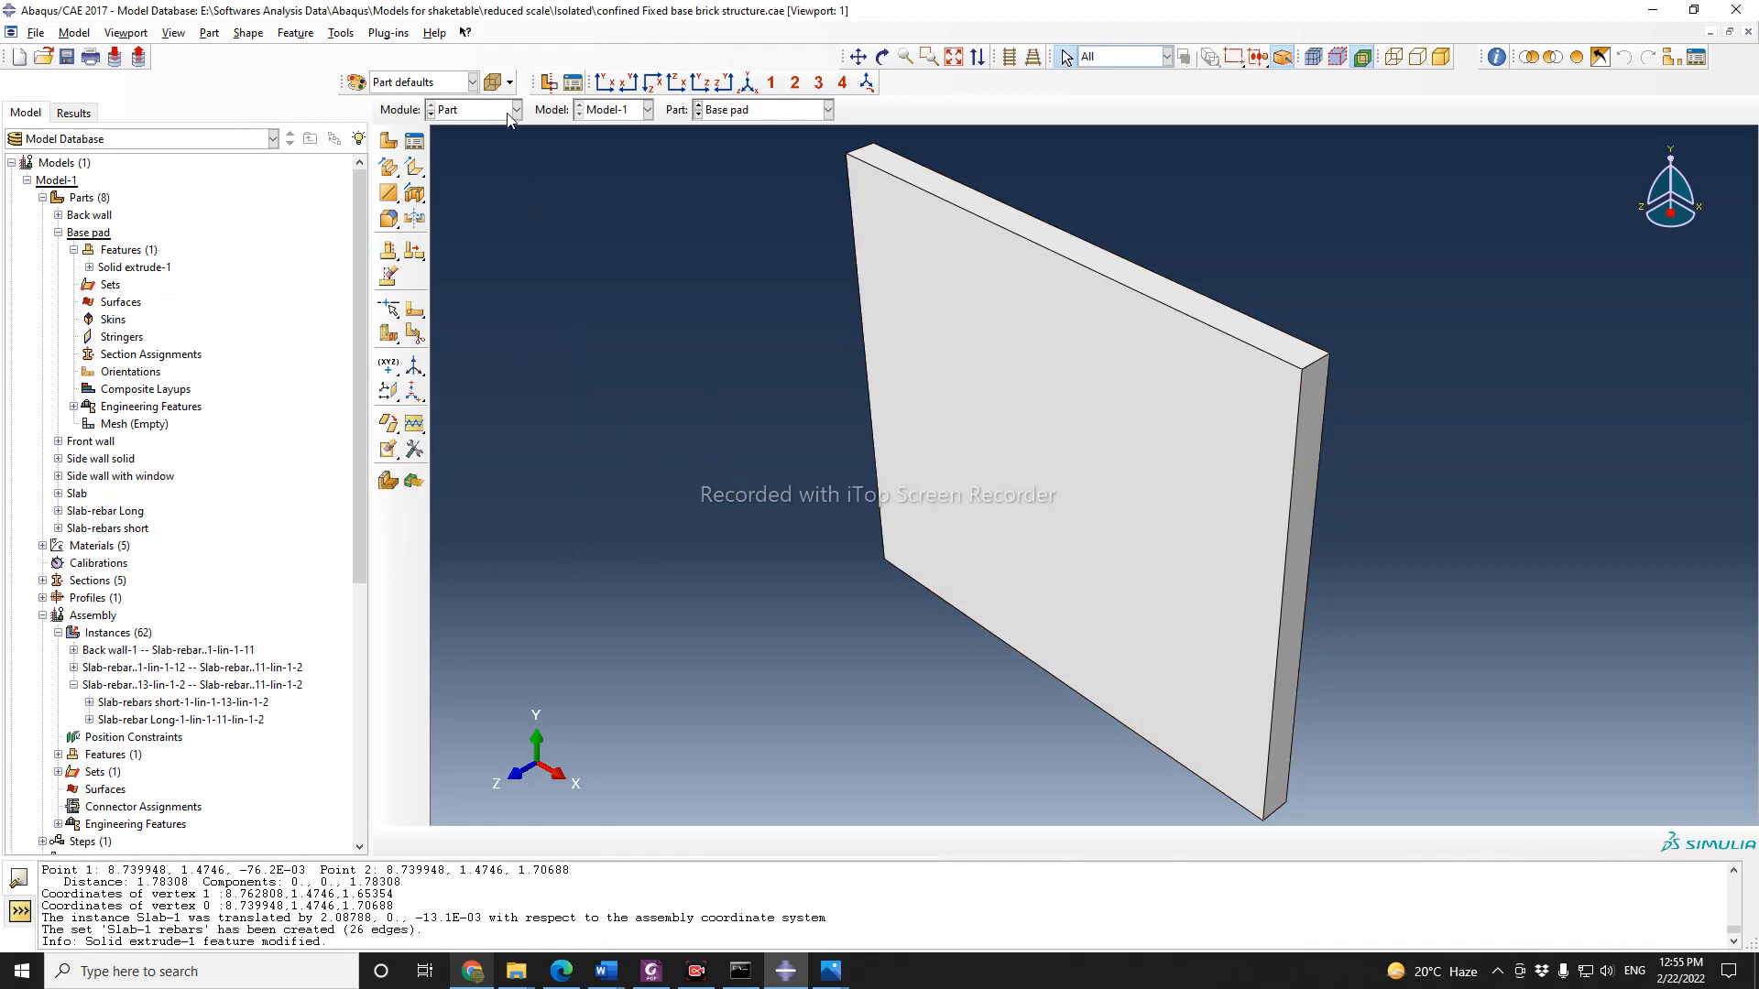
# Step: Copy the Slab-rebar Long part to a new part named Basepad-rebar Long
pyautogui.click(58, 233)
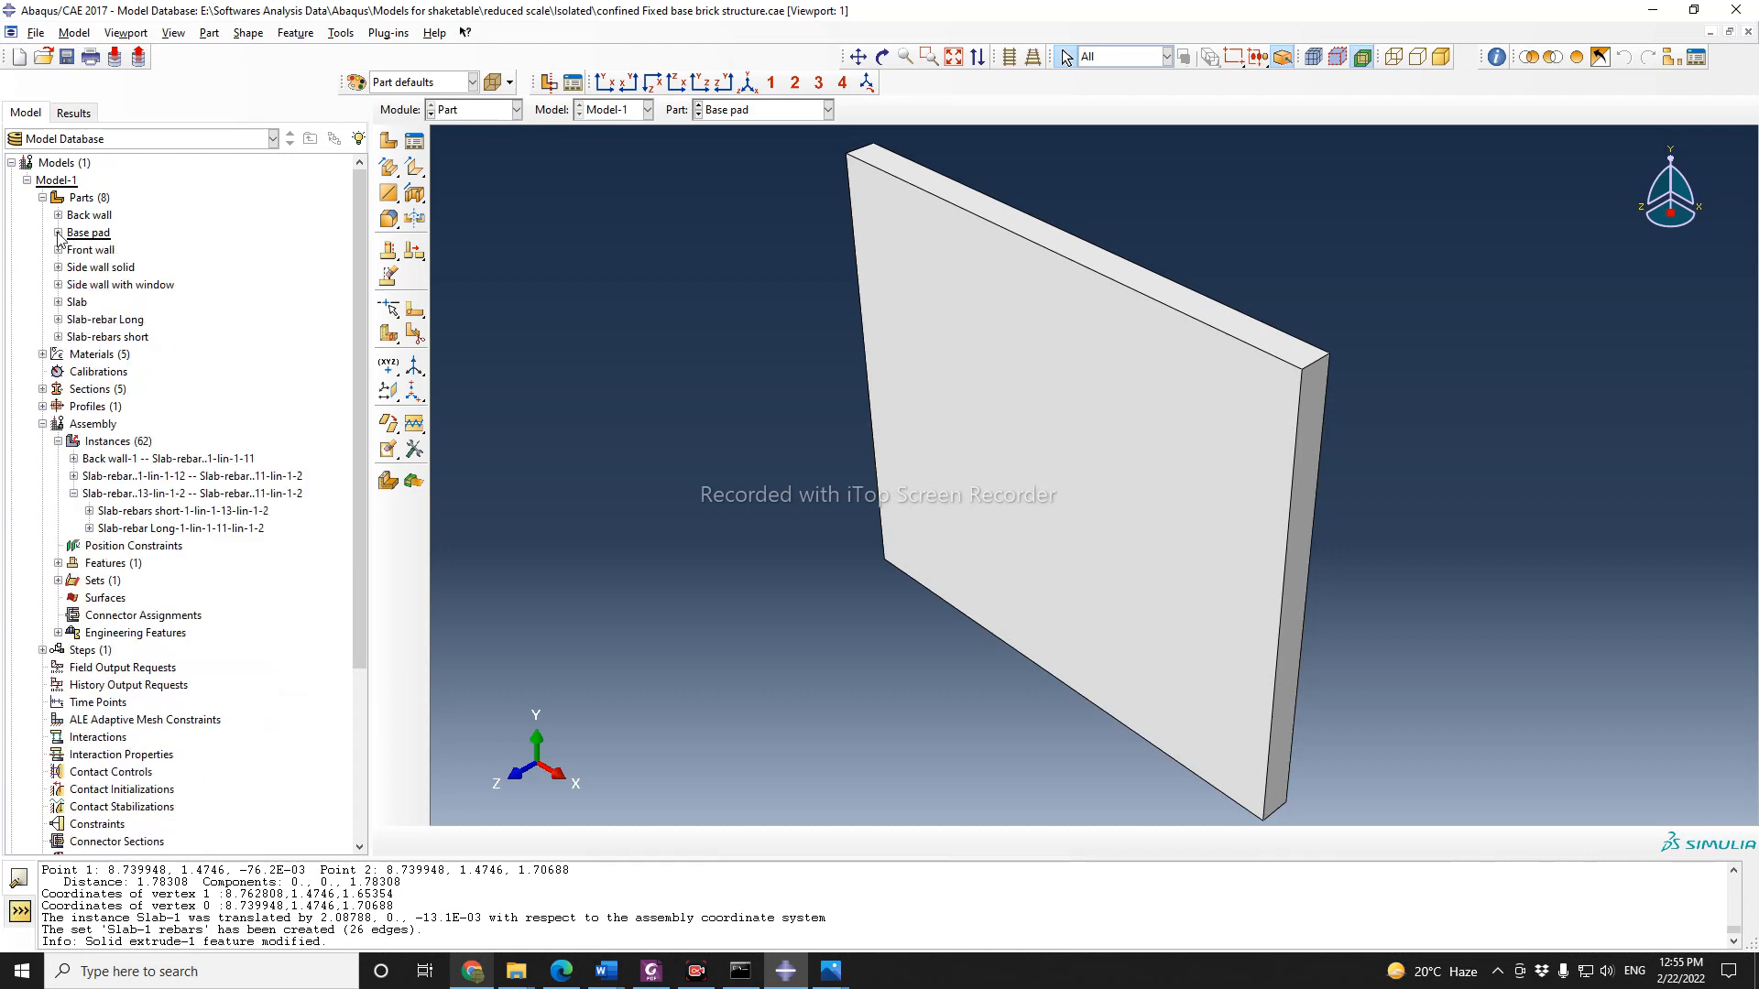
pyautogui.doubleClick(123, 319)
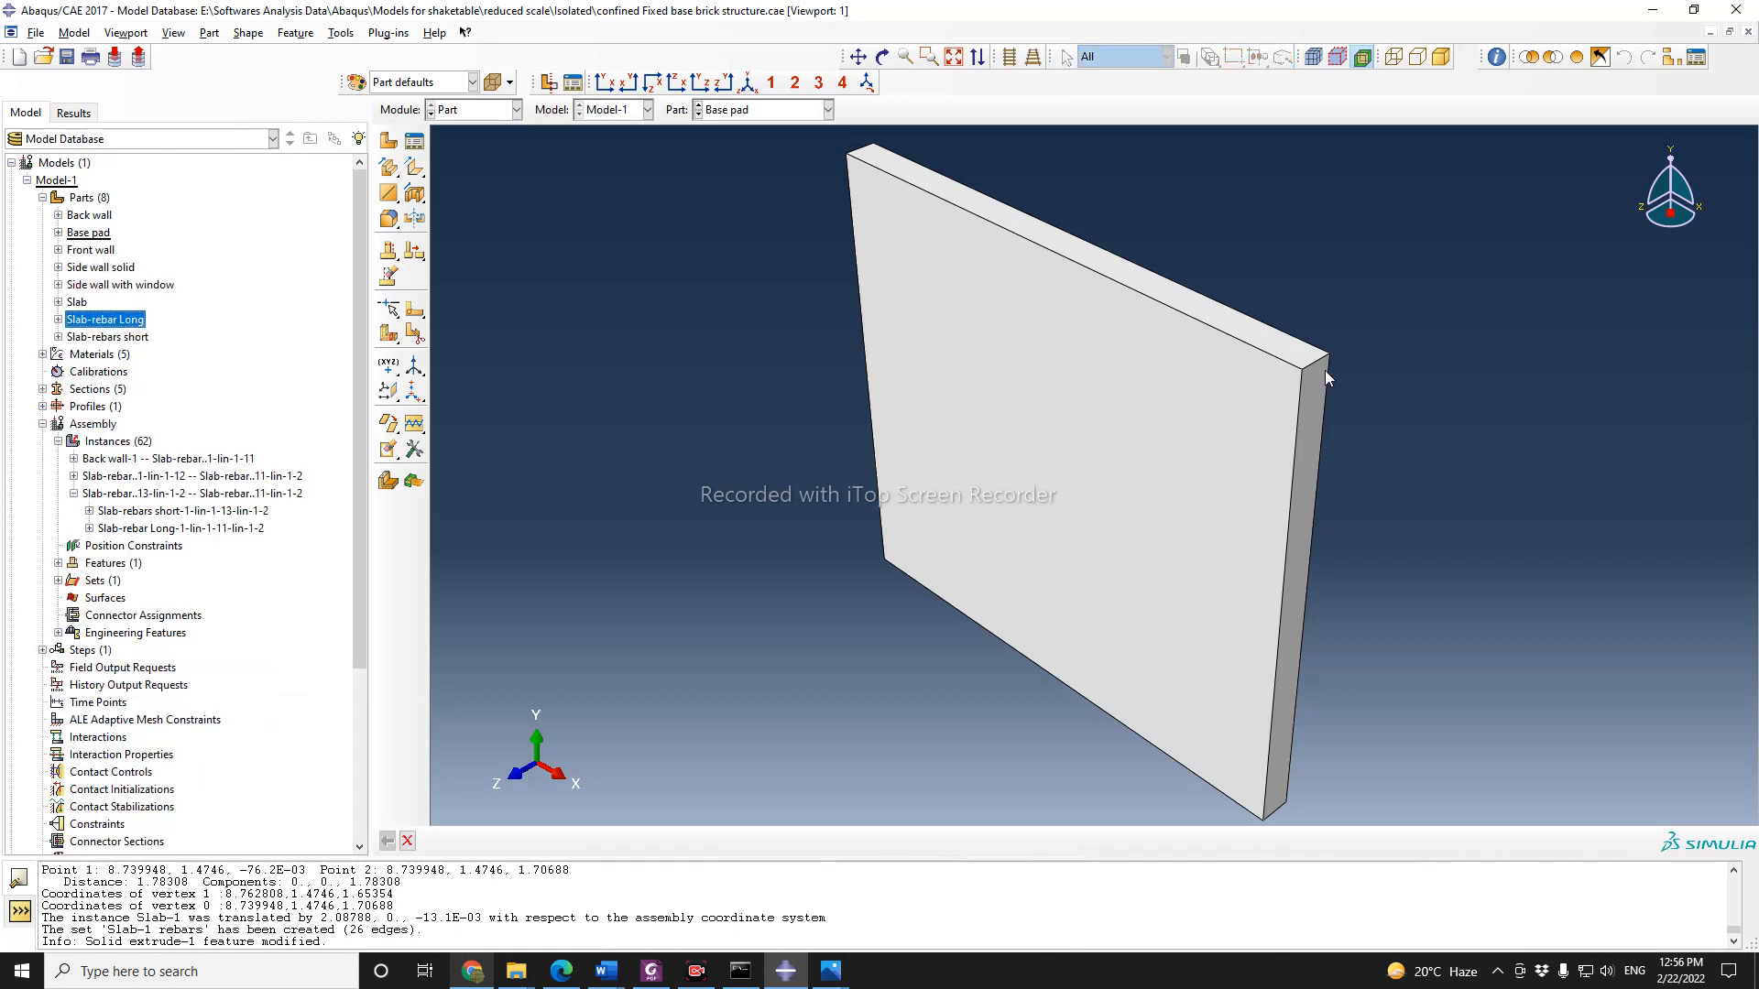
pyautogui.rightClick(95, 322)
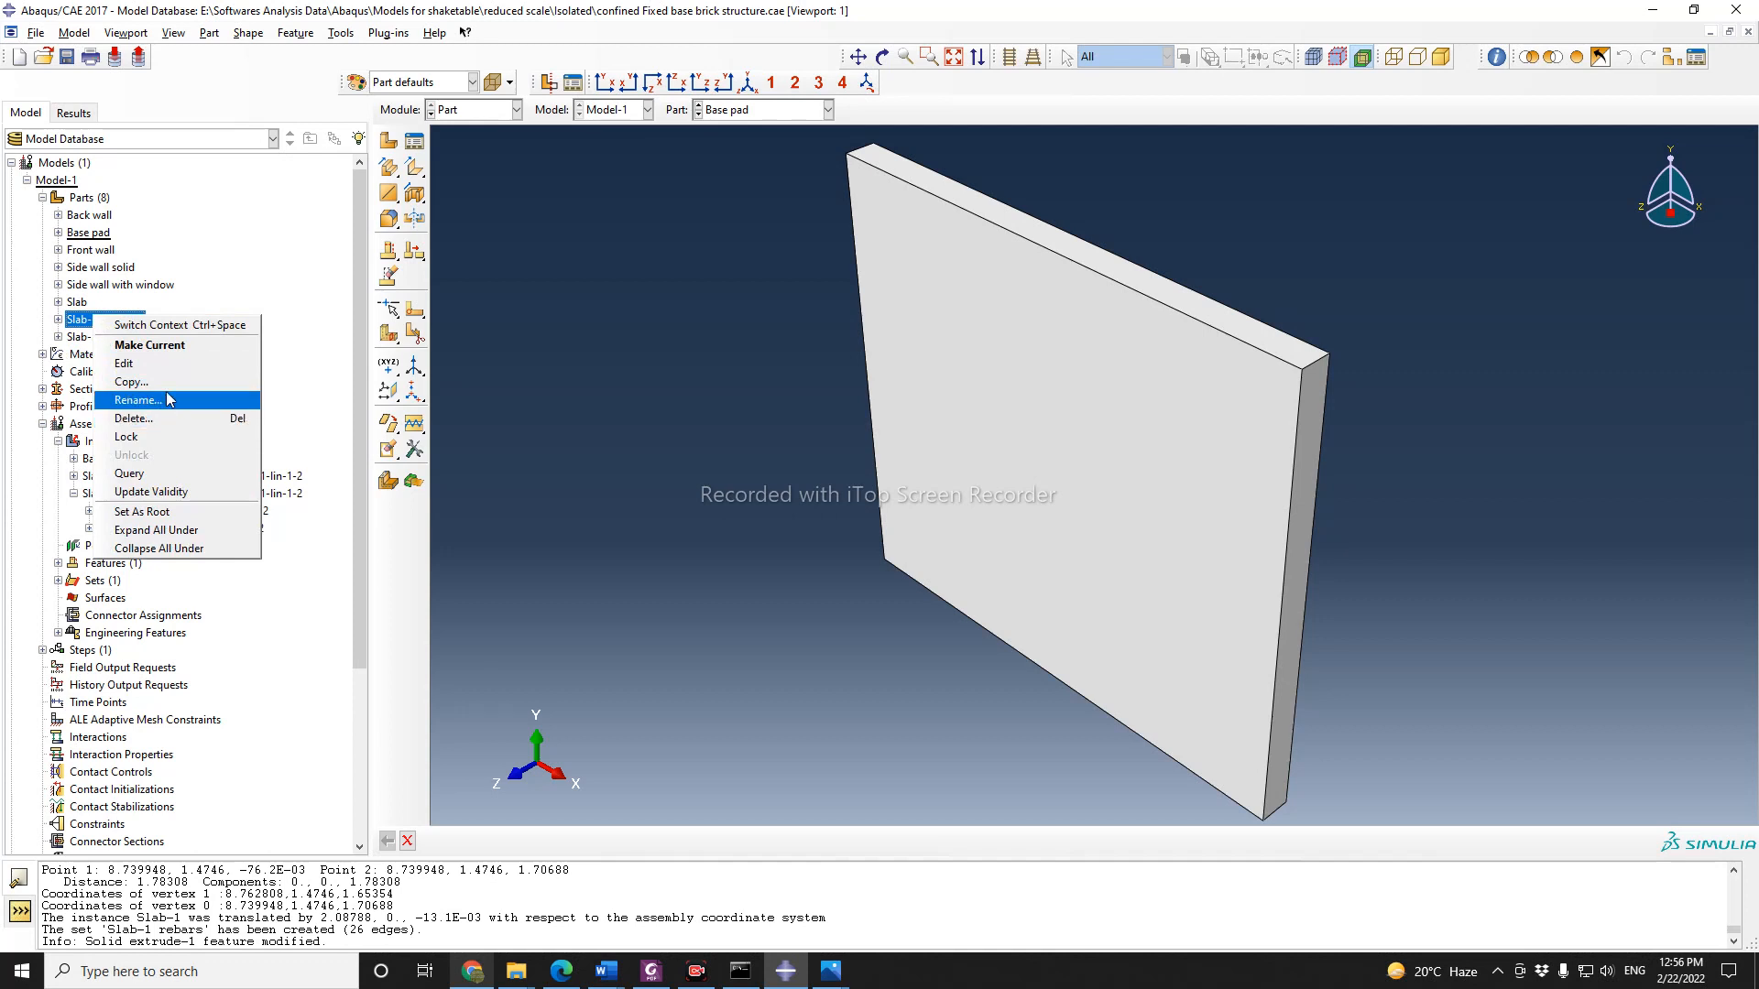
pyautogui.click(131, 381)
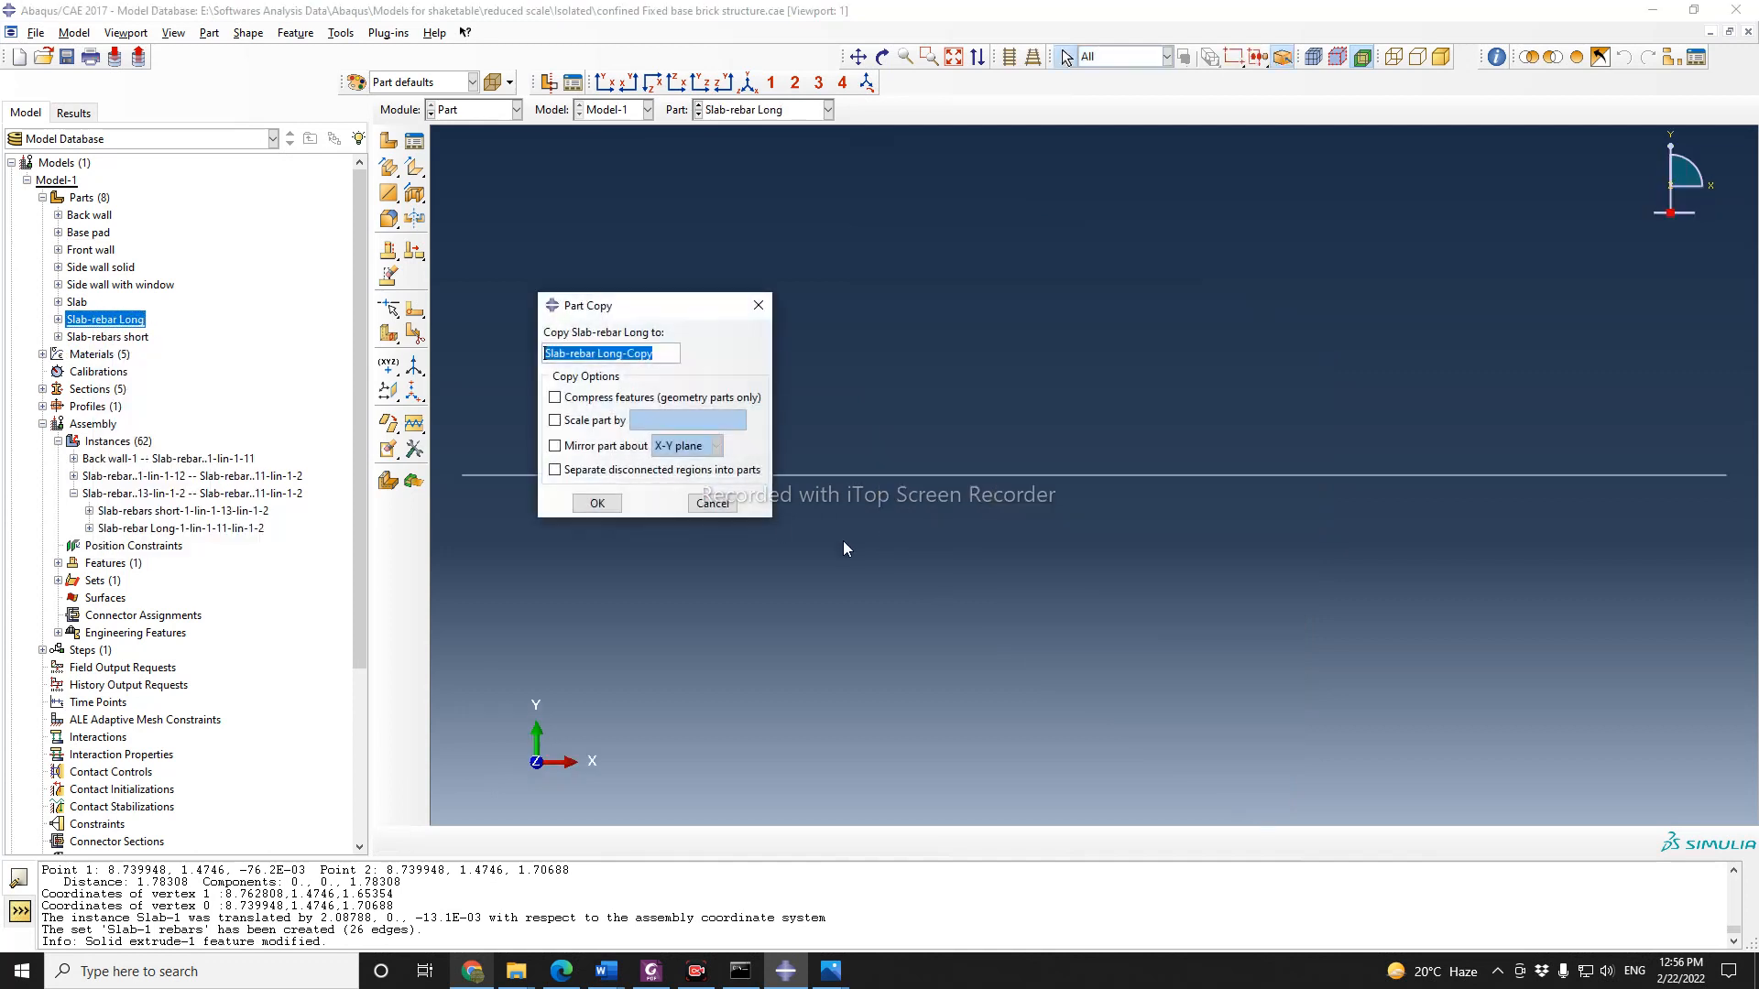
pyautogui.click(670, 352)
pyautogui.press('BackSpace')
pyautogui.press('BackSpace')
pyautogui.press('BackSpace')
pyautogui.press('BackSpace')
pyautogui.press('Left')
pyautogui.press('Left')
pyautogui.press('Left')
pyautogui.press('Left')
pyautogui.press('Left')
pyautogui.press('Left')
pyautogui.press('Left')
pyautogui.press('Left')
pyautogui.press('Left')
pyautogui.press('Left')
pyautogui.press('BackSpace')
pyautogui.press('BackSpace')
pyautogui.press('BackSpace')
pyautogui.press('BackSpace')
pyautogui.write('Basepad')
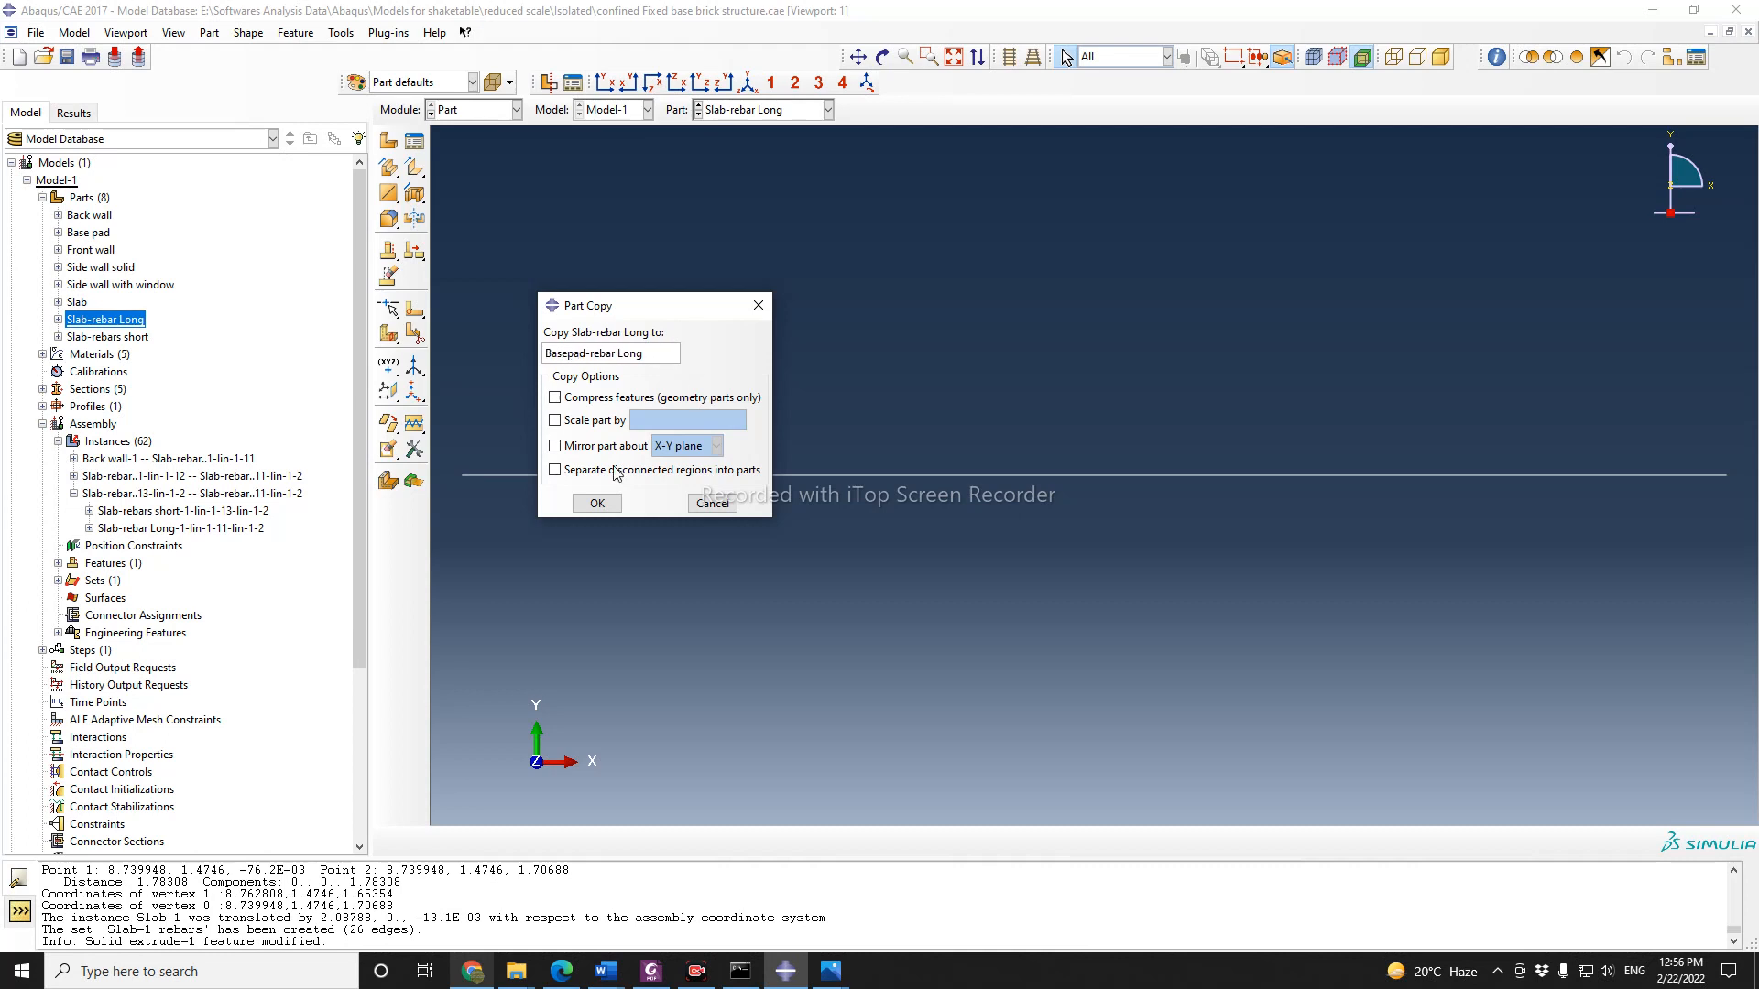
pyautogui.click(594, 503)
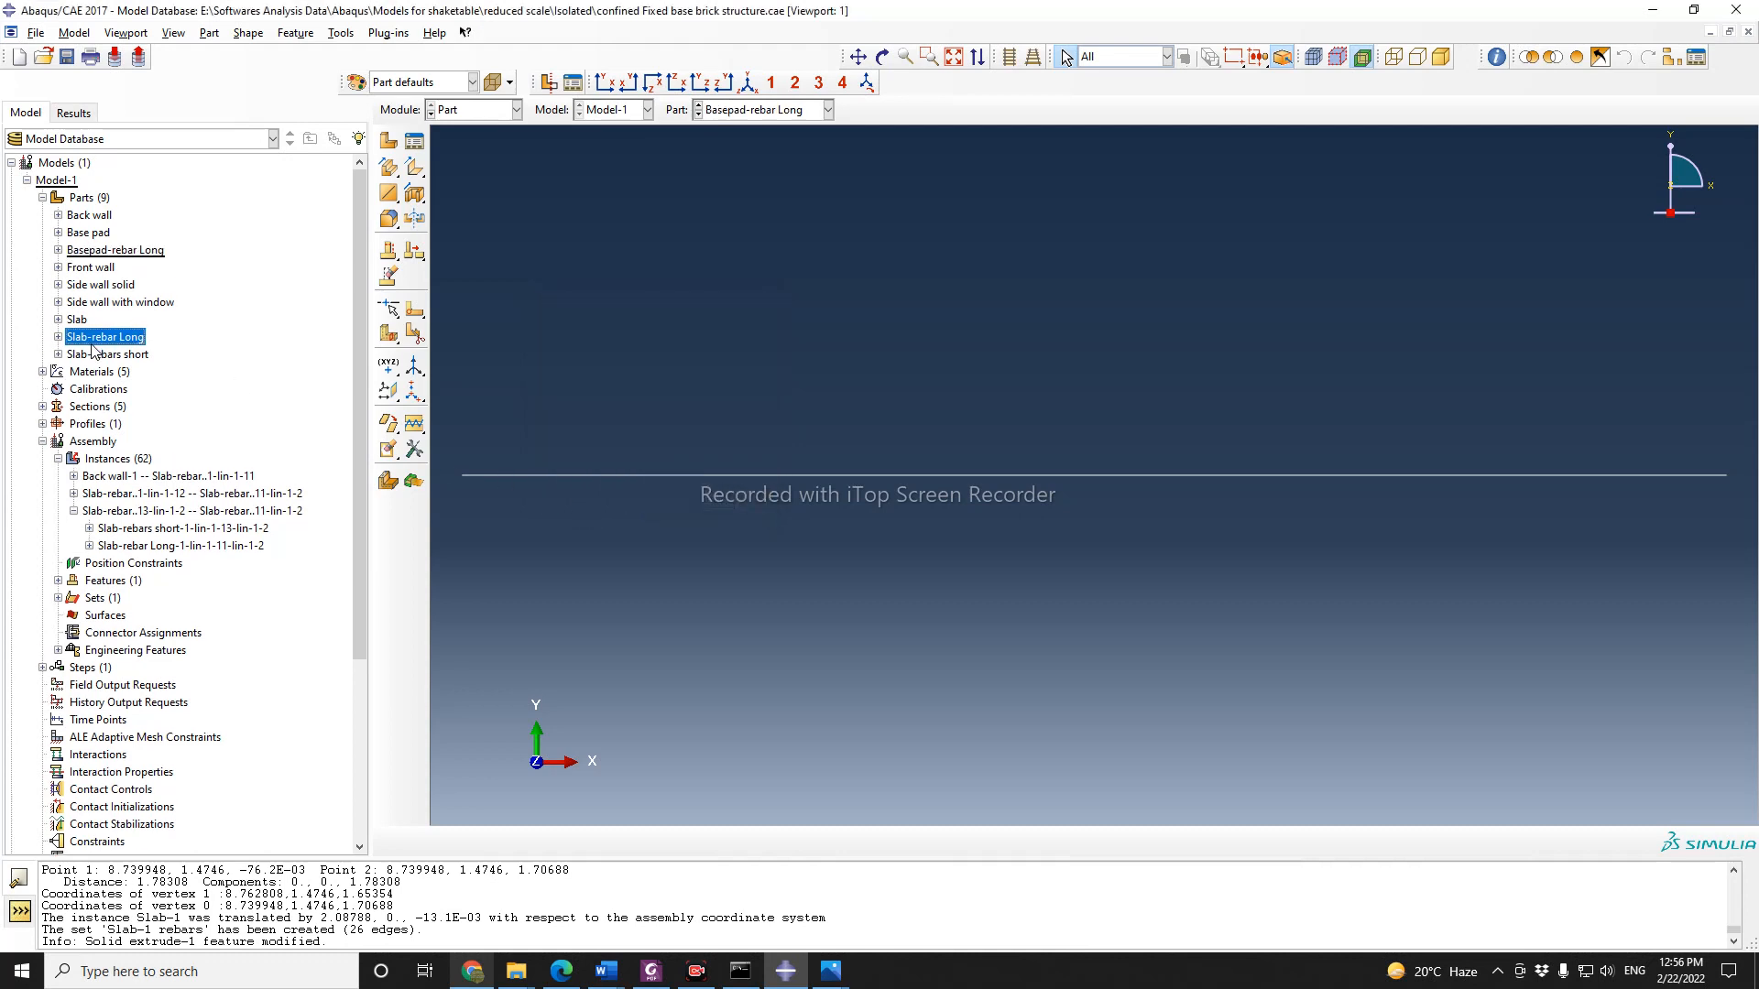
# Step: Copy the Slab-rebars short part to a new part named Basepad-rebars short
pyautogui.click(87, 355)
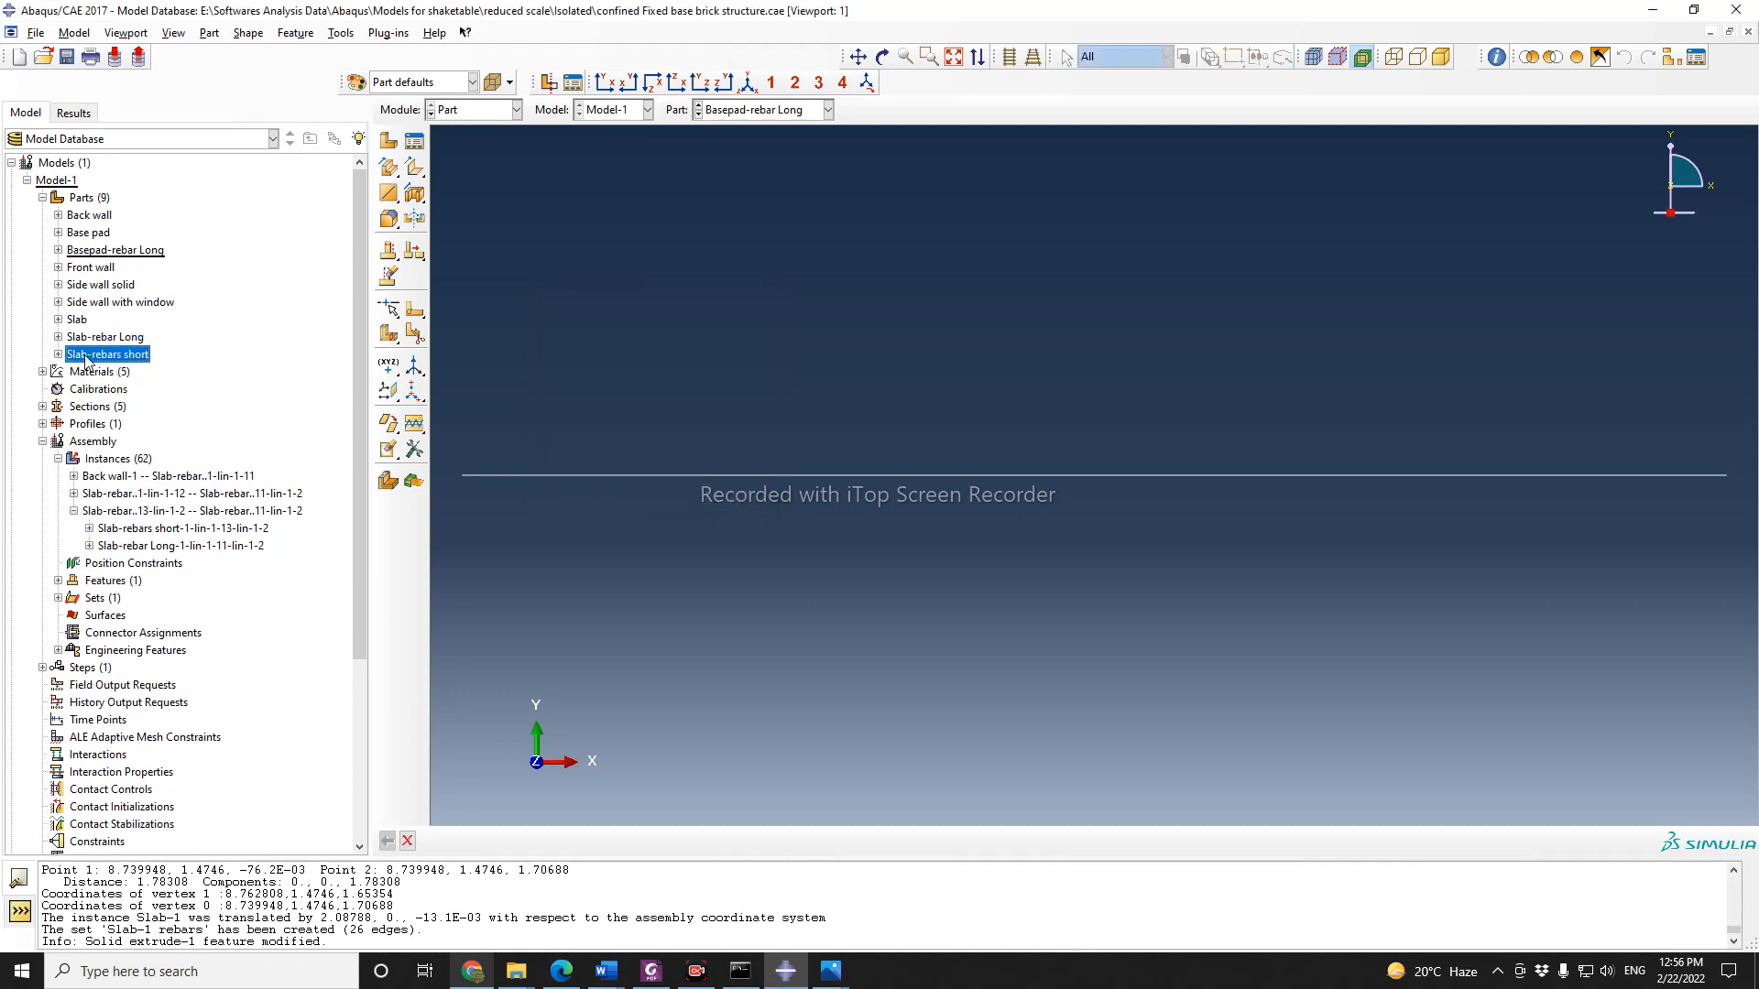
pyautogui.rightClick(87, 360)
pyautogui.click(128, 440)
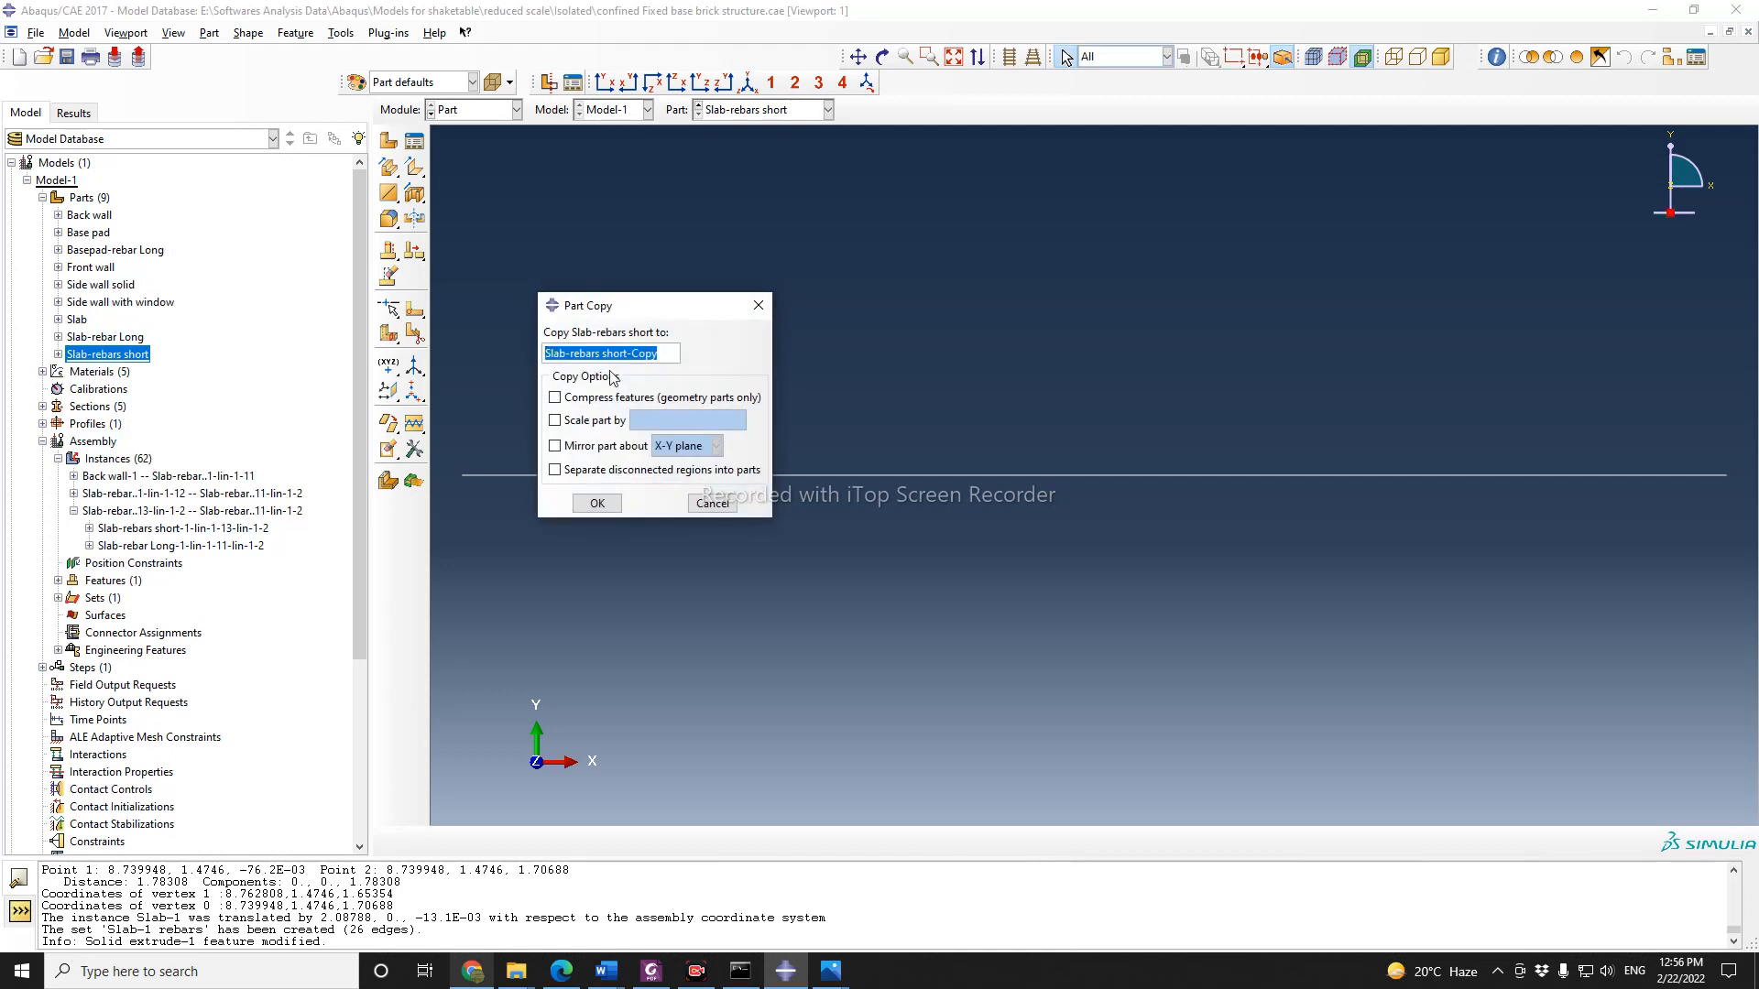
pyautogui.click(662, 357)
pyautogui.press('BackSpace')
pyautogui.press('BackSpace')
pyautogui.press('BackSpace')
pyautogui.press('Home')
pyautogui.press('Delete')
pyautogui.press('Delete')
pyautogui.press('Delete')
pyautogui.press('Delete')
pyautogui.write('Basepad')
pyautogui.click(596, 505)
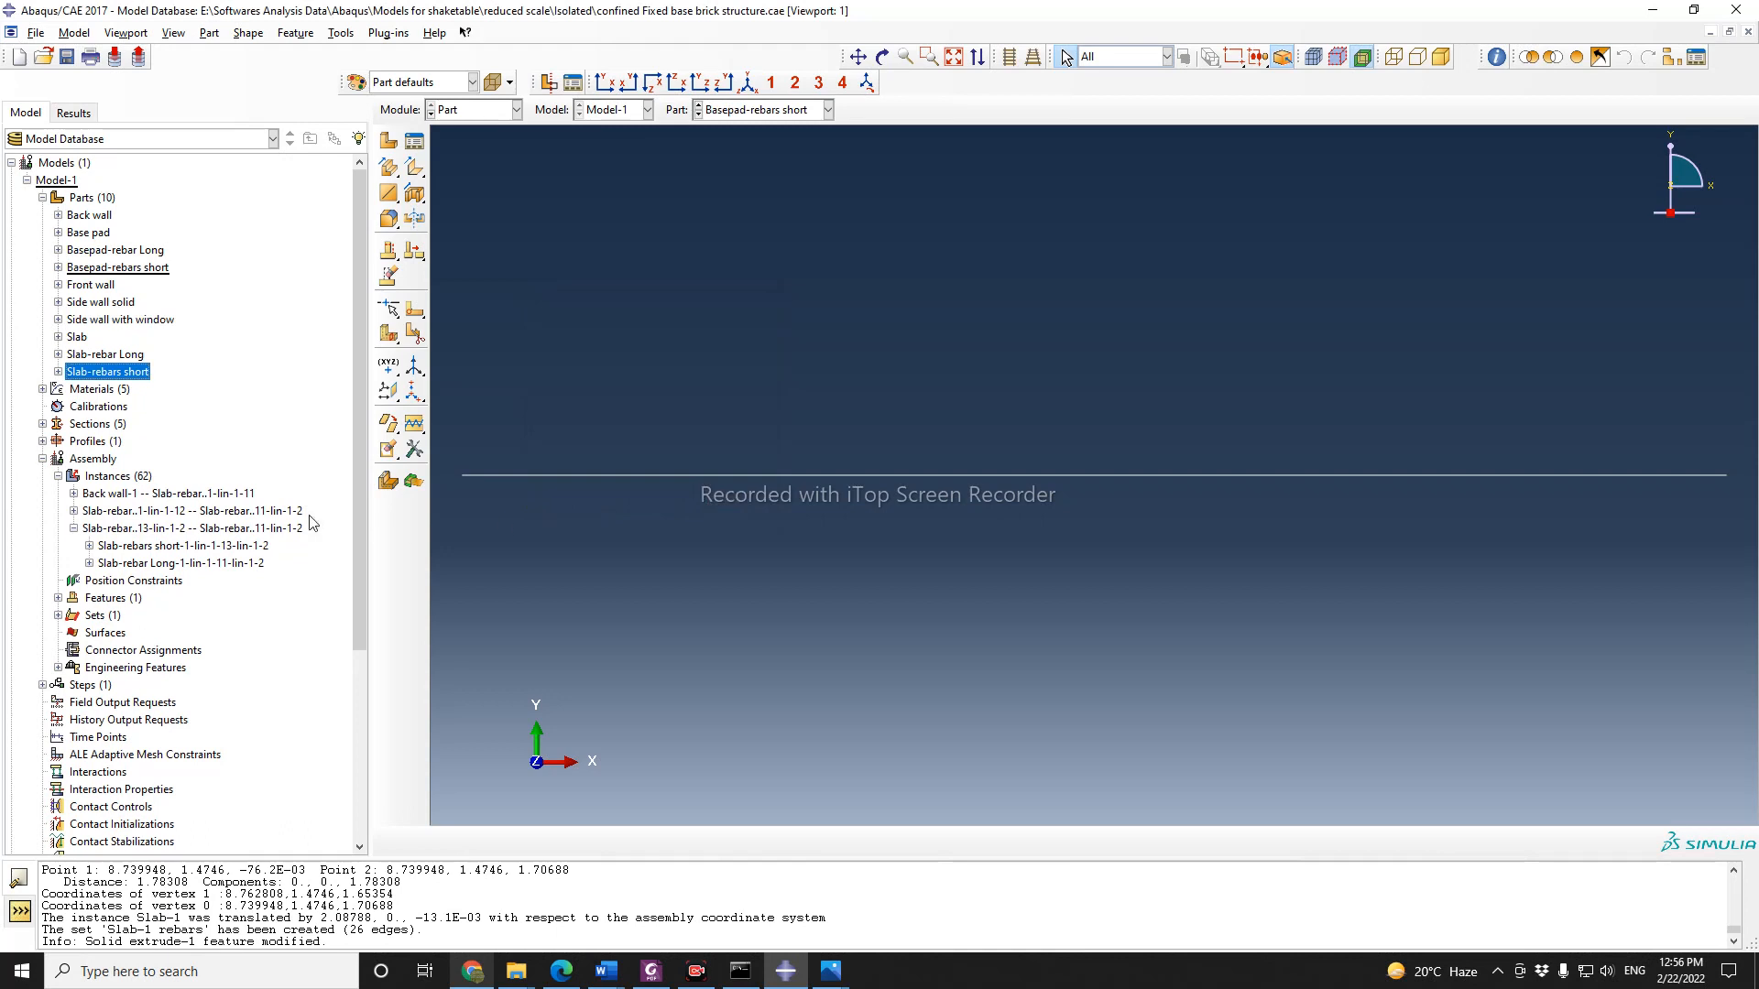
# Step: Add independent instances of Base pad, Basepad-rebar Long and Basepad-rebars short to the assembly, with auto-offset from other instances
pyautogui.click(481, 109)
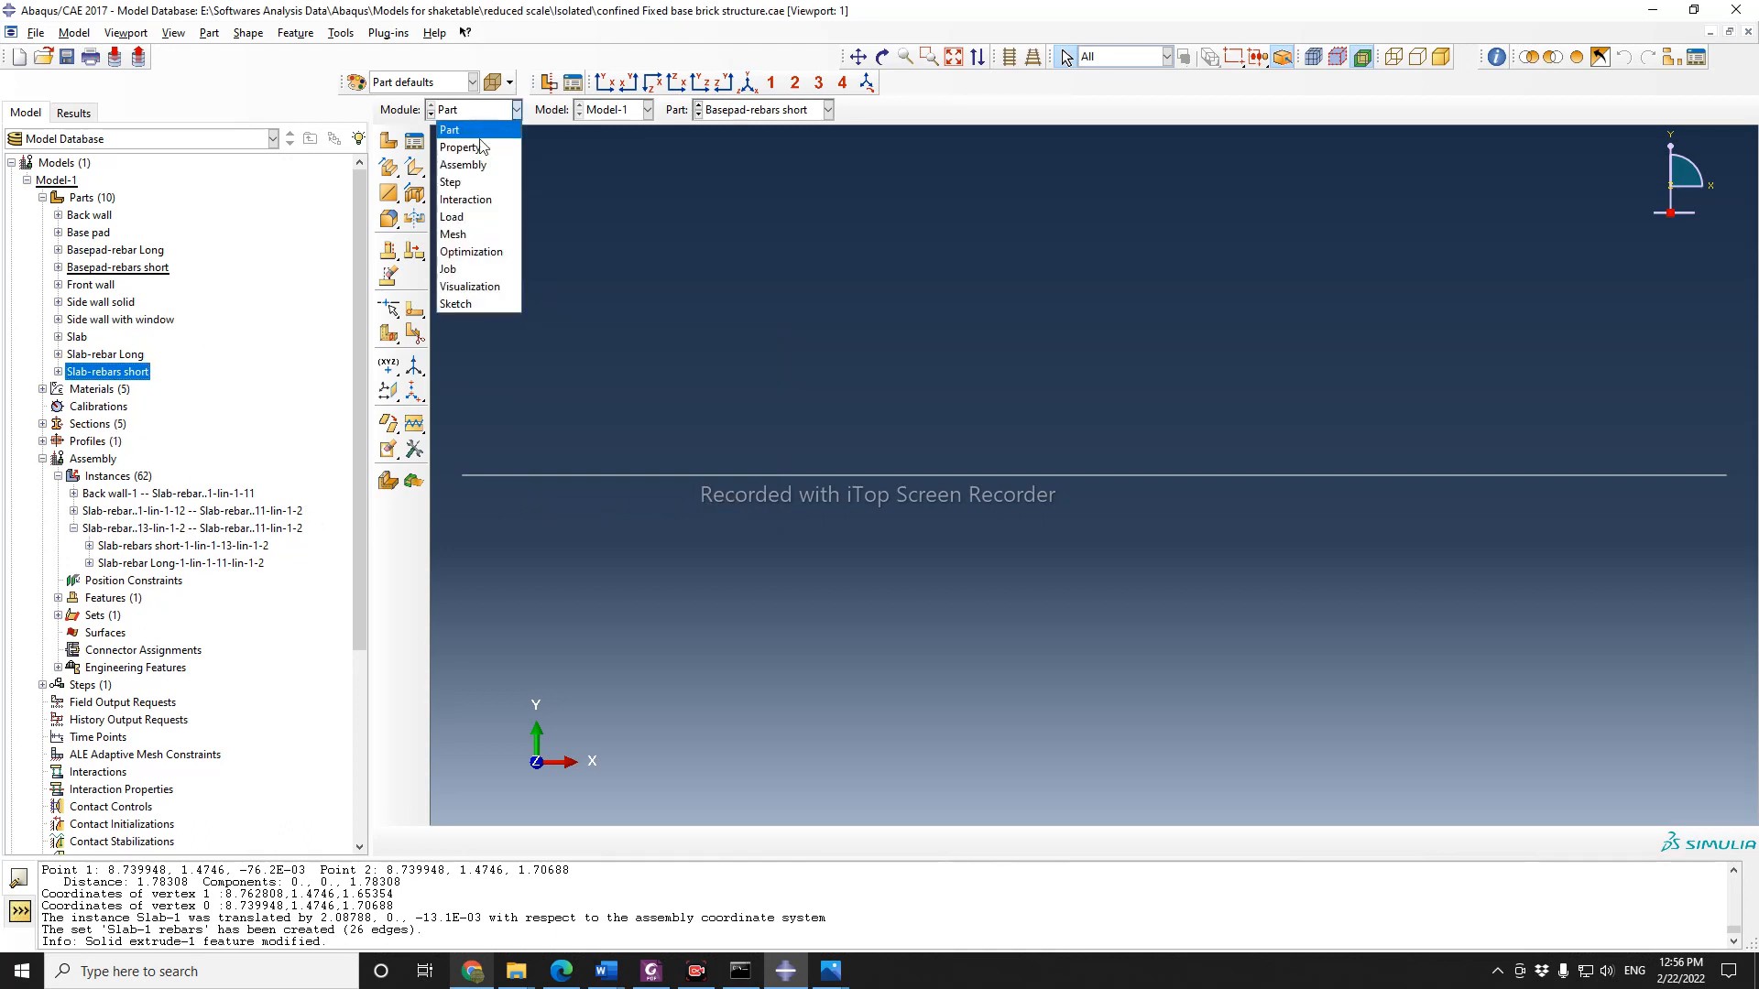
pyautogui.click(480, 168)
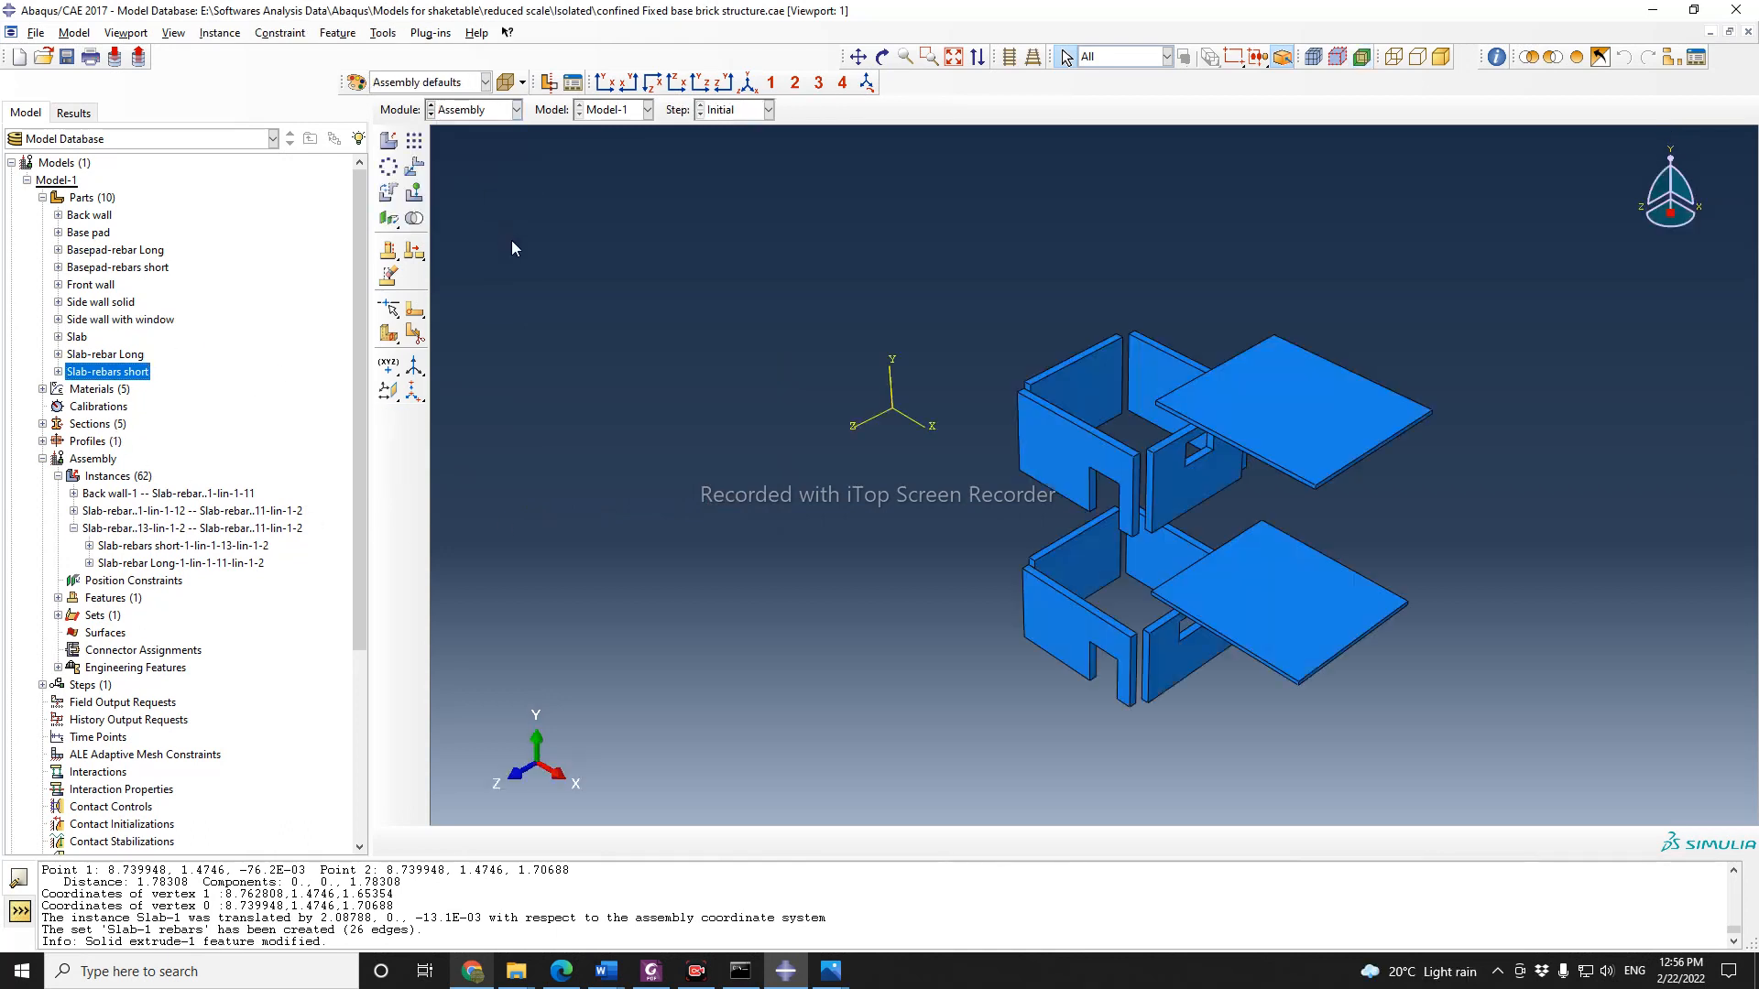
pyautogui.click(391, 143)
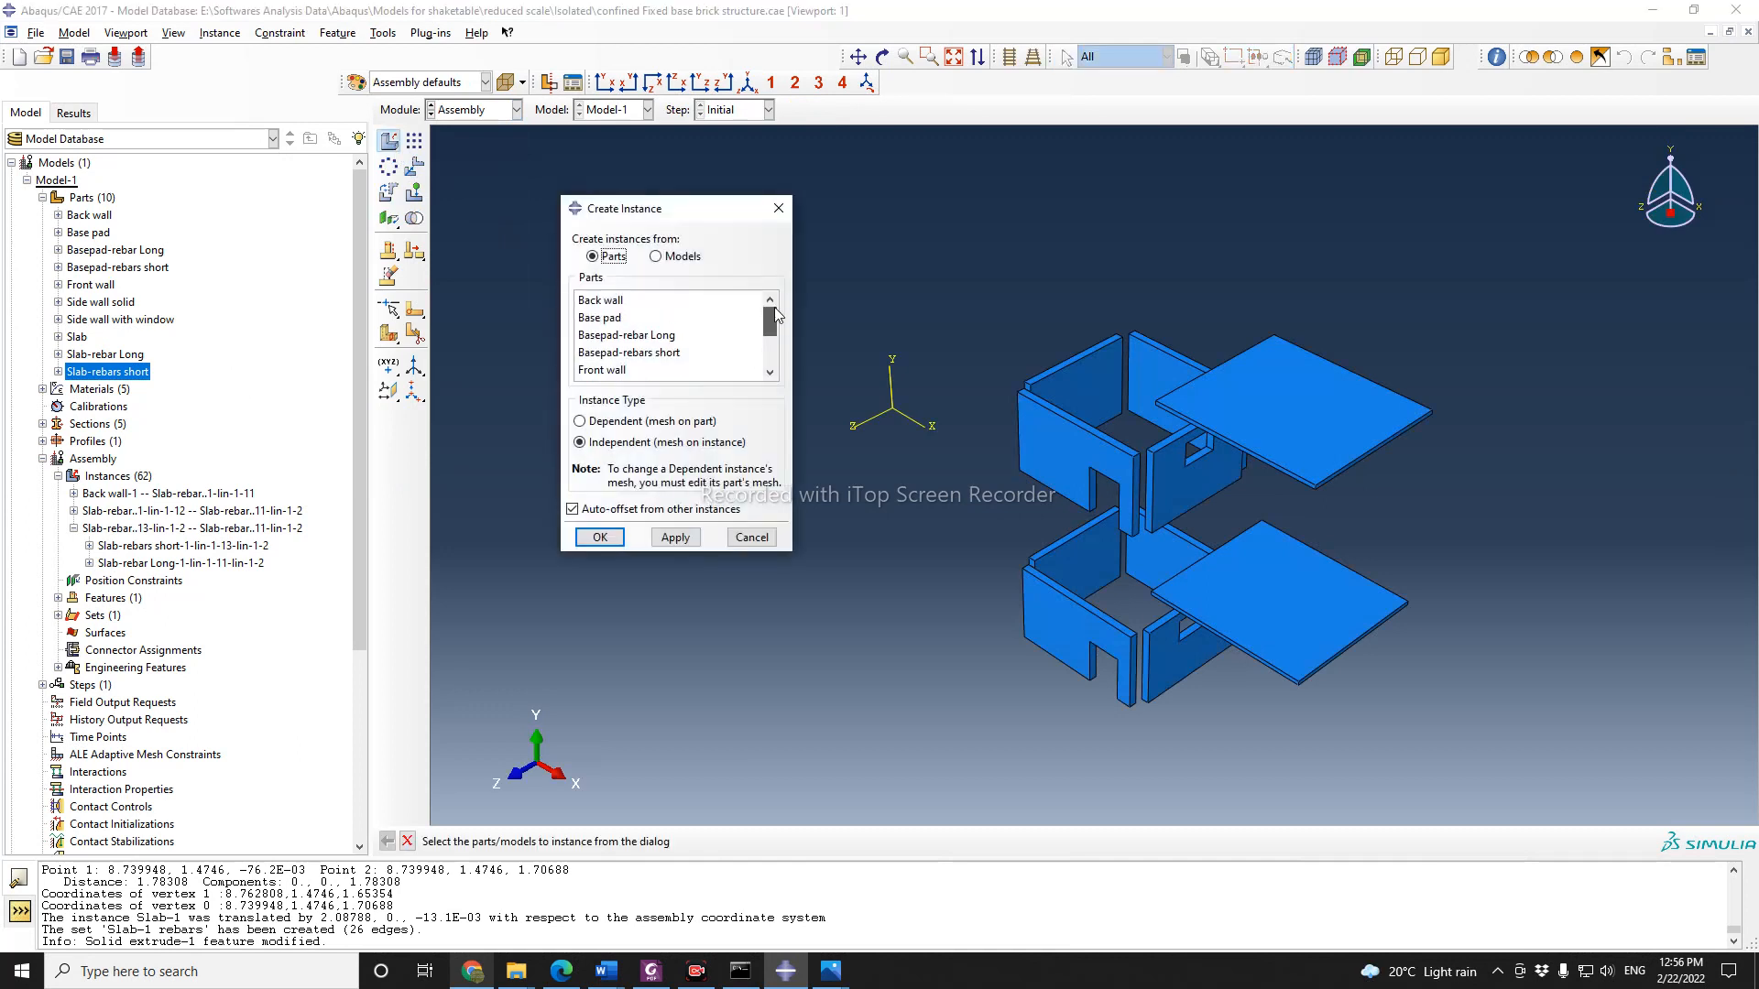
pyautogui.moveTo(774, 321); pyautogui.dragTo(769, 380)
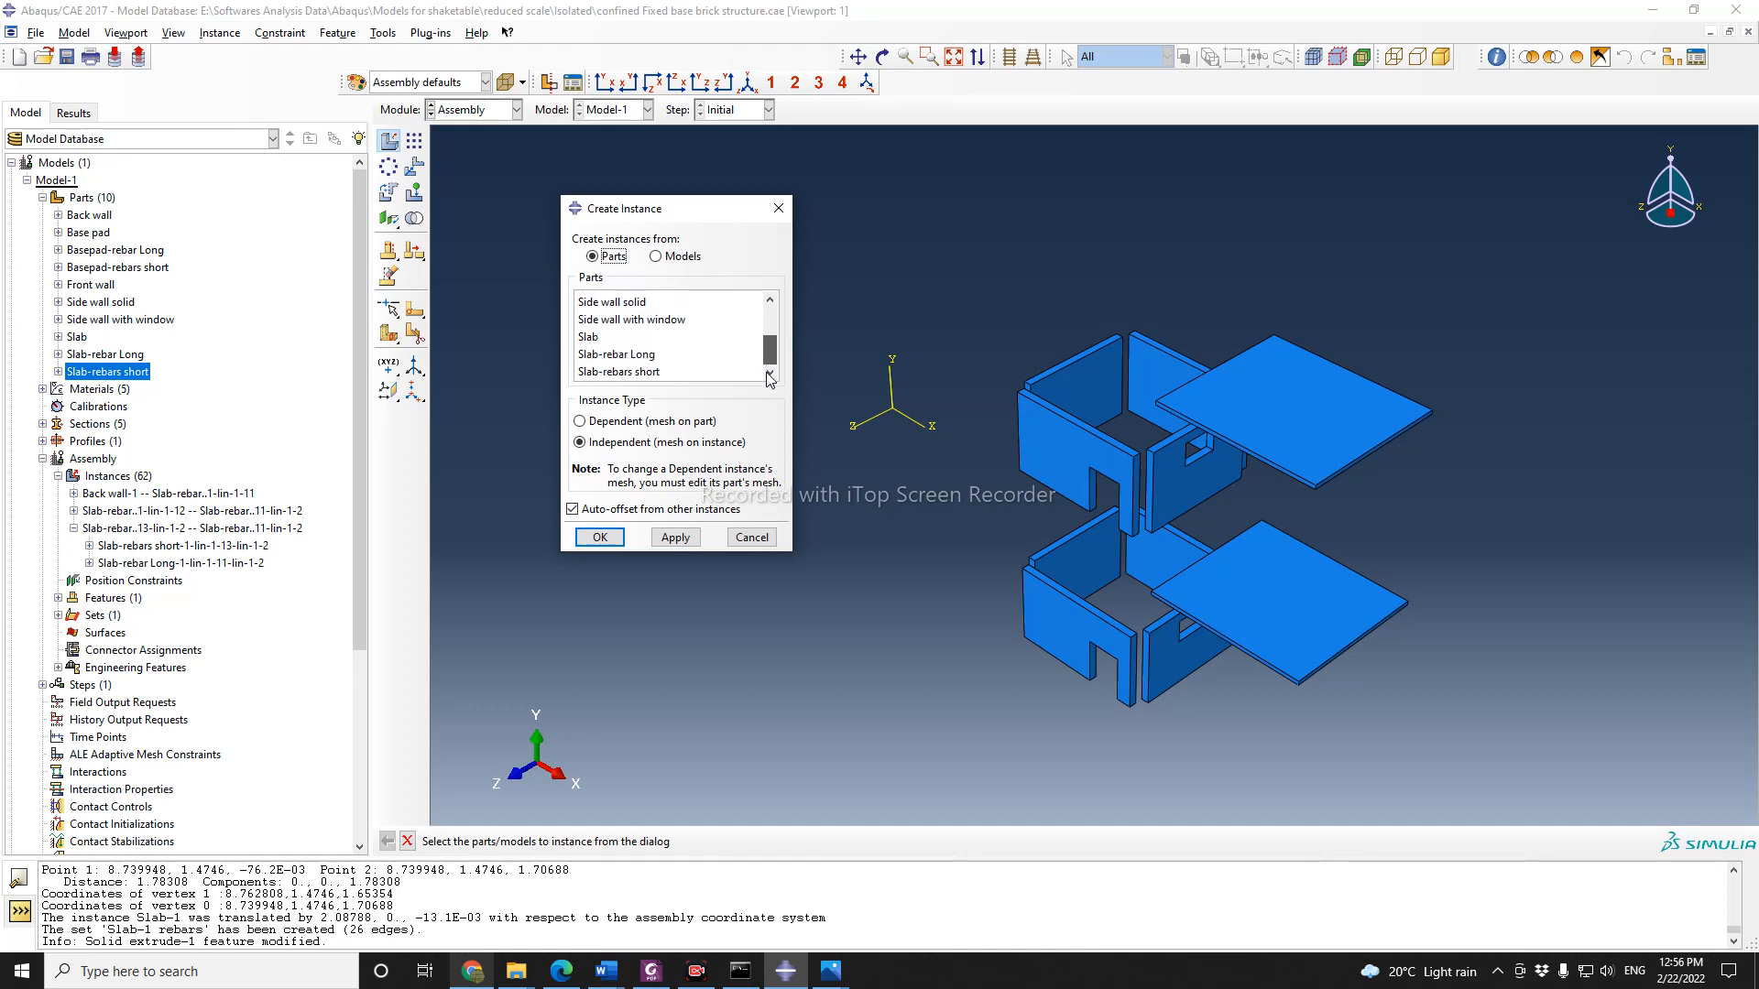
pyautogui.scroll(3, 624, 316)
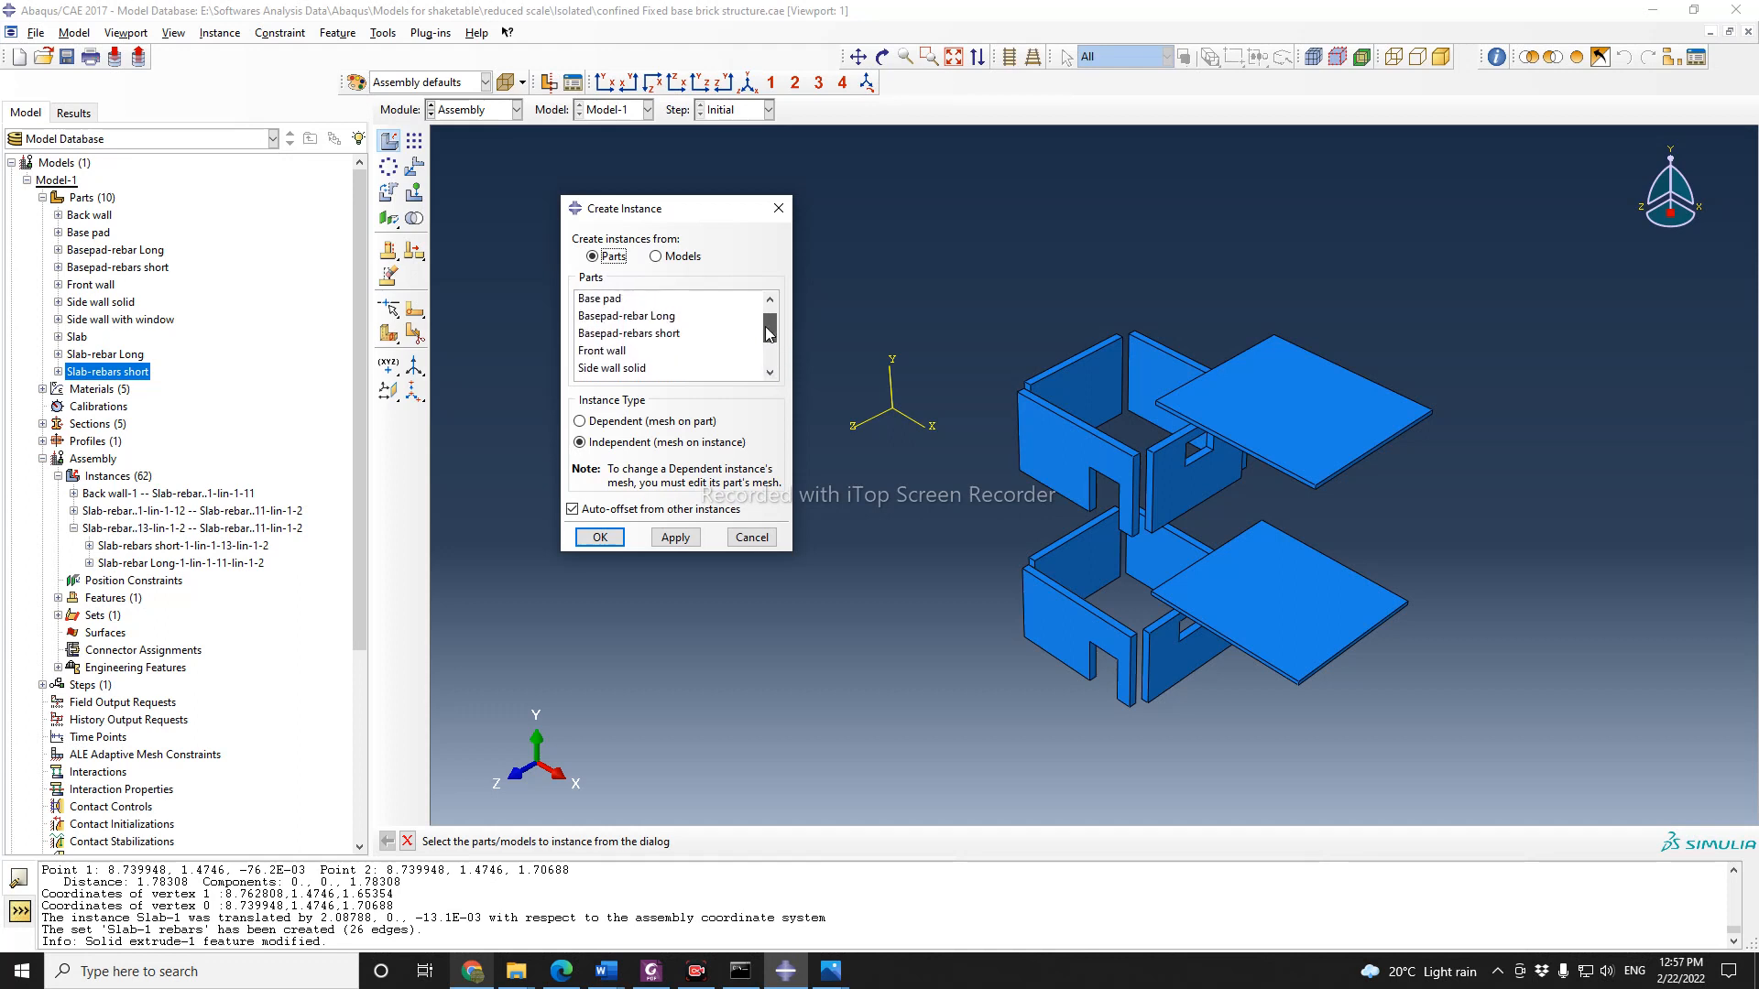
pyautogui.click(616, 313)
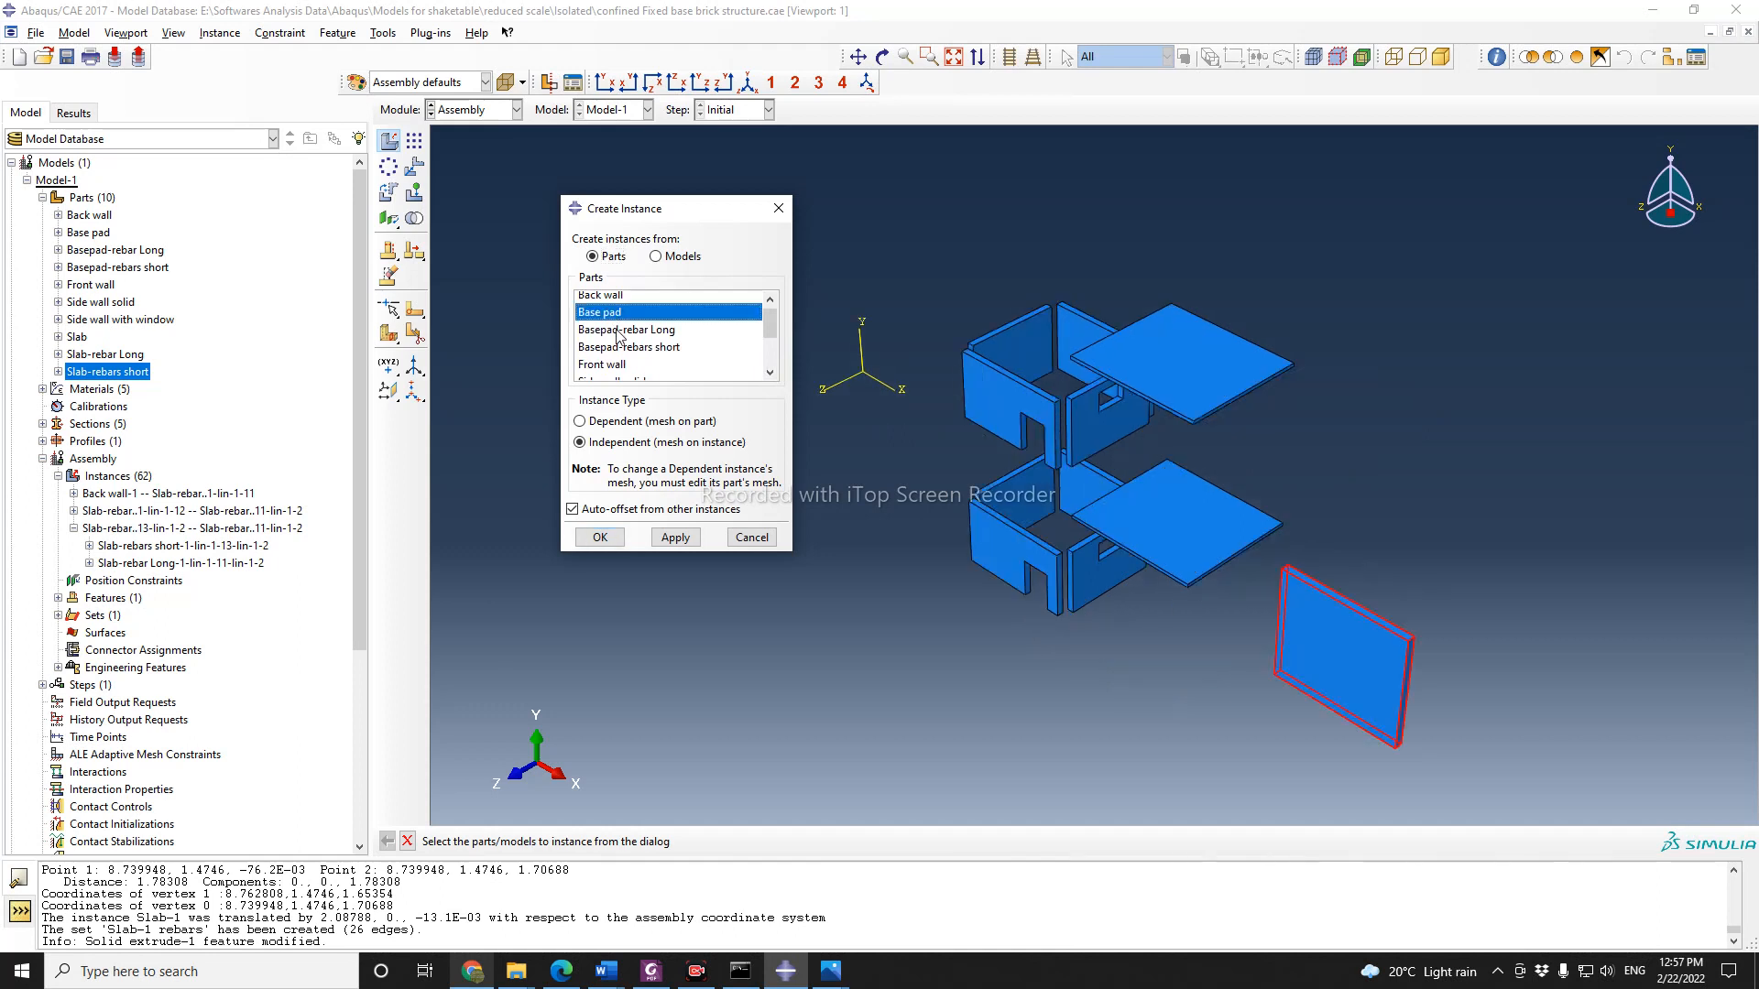
pyautogui.keyDown('shift'); pyautogui.click(618, 330); pyautogui.keyUp('shift')
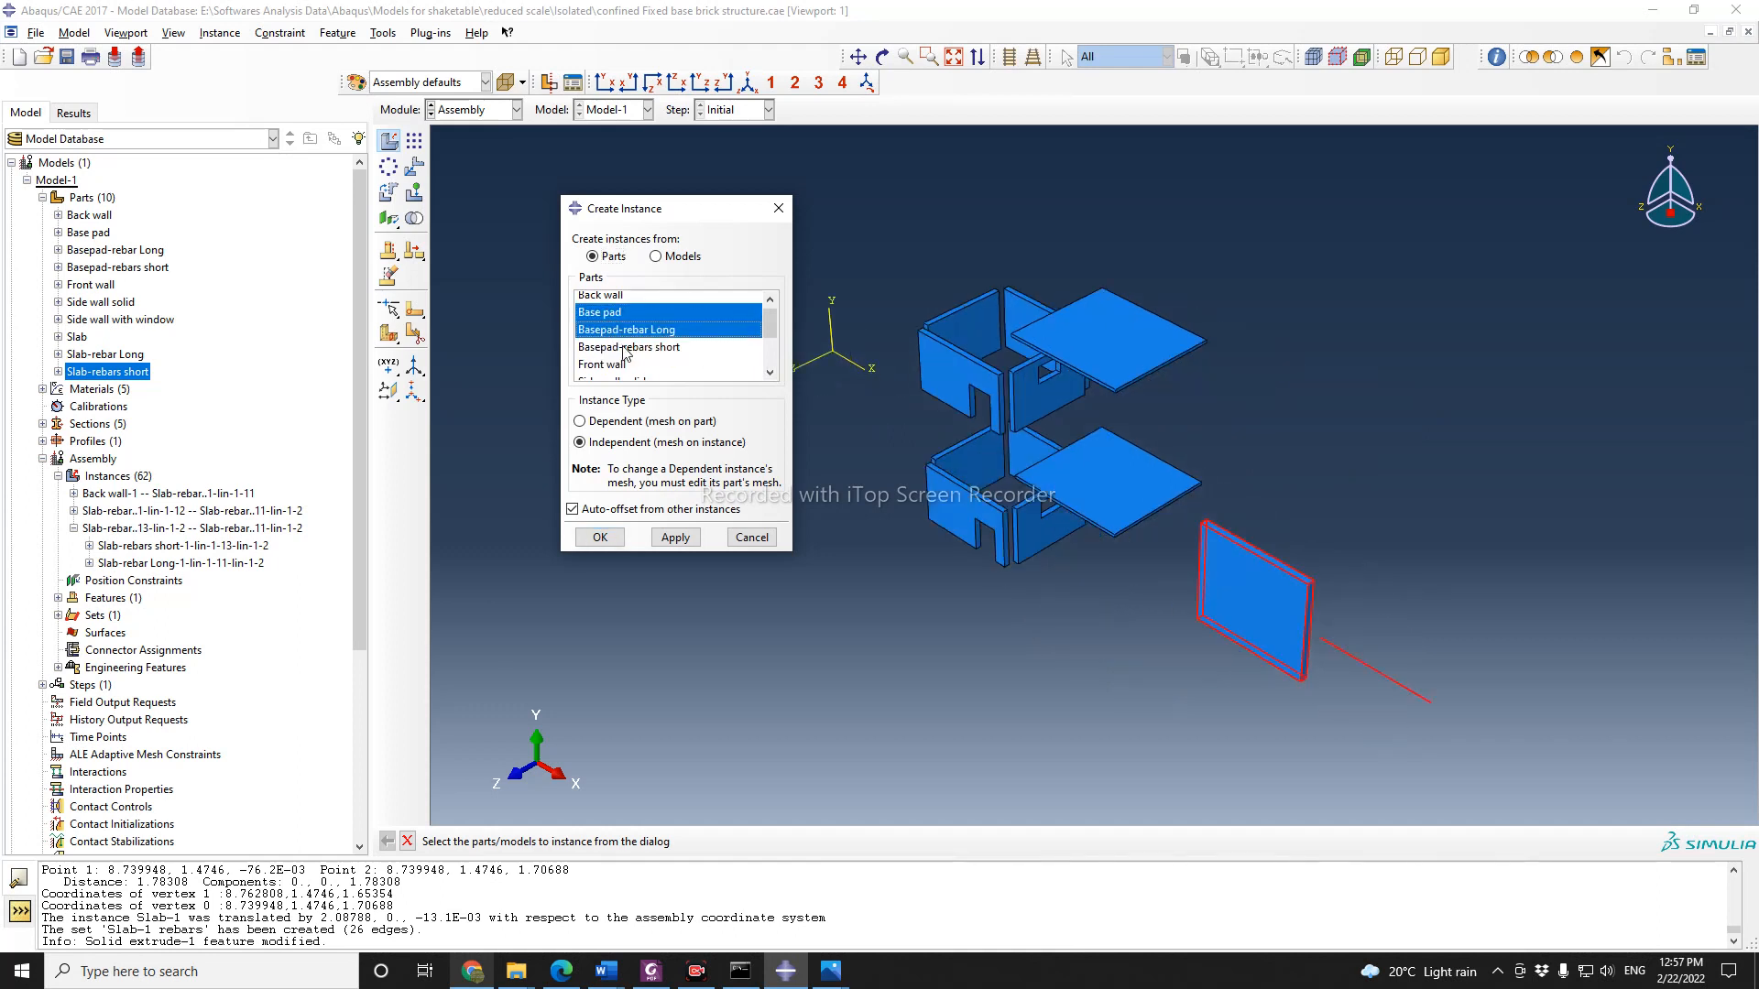
pyautogui.keyDown('shift'); pyautogui.click(625, 348); pyautogui.keyUp('shift')
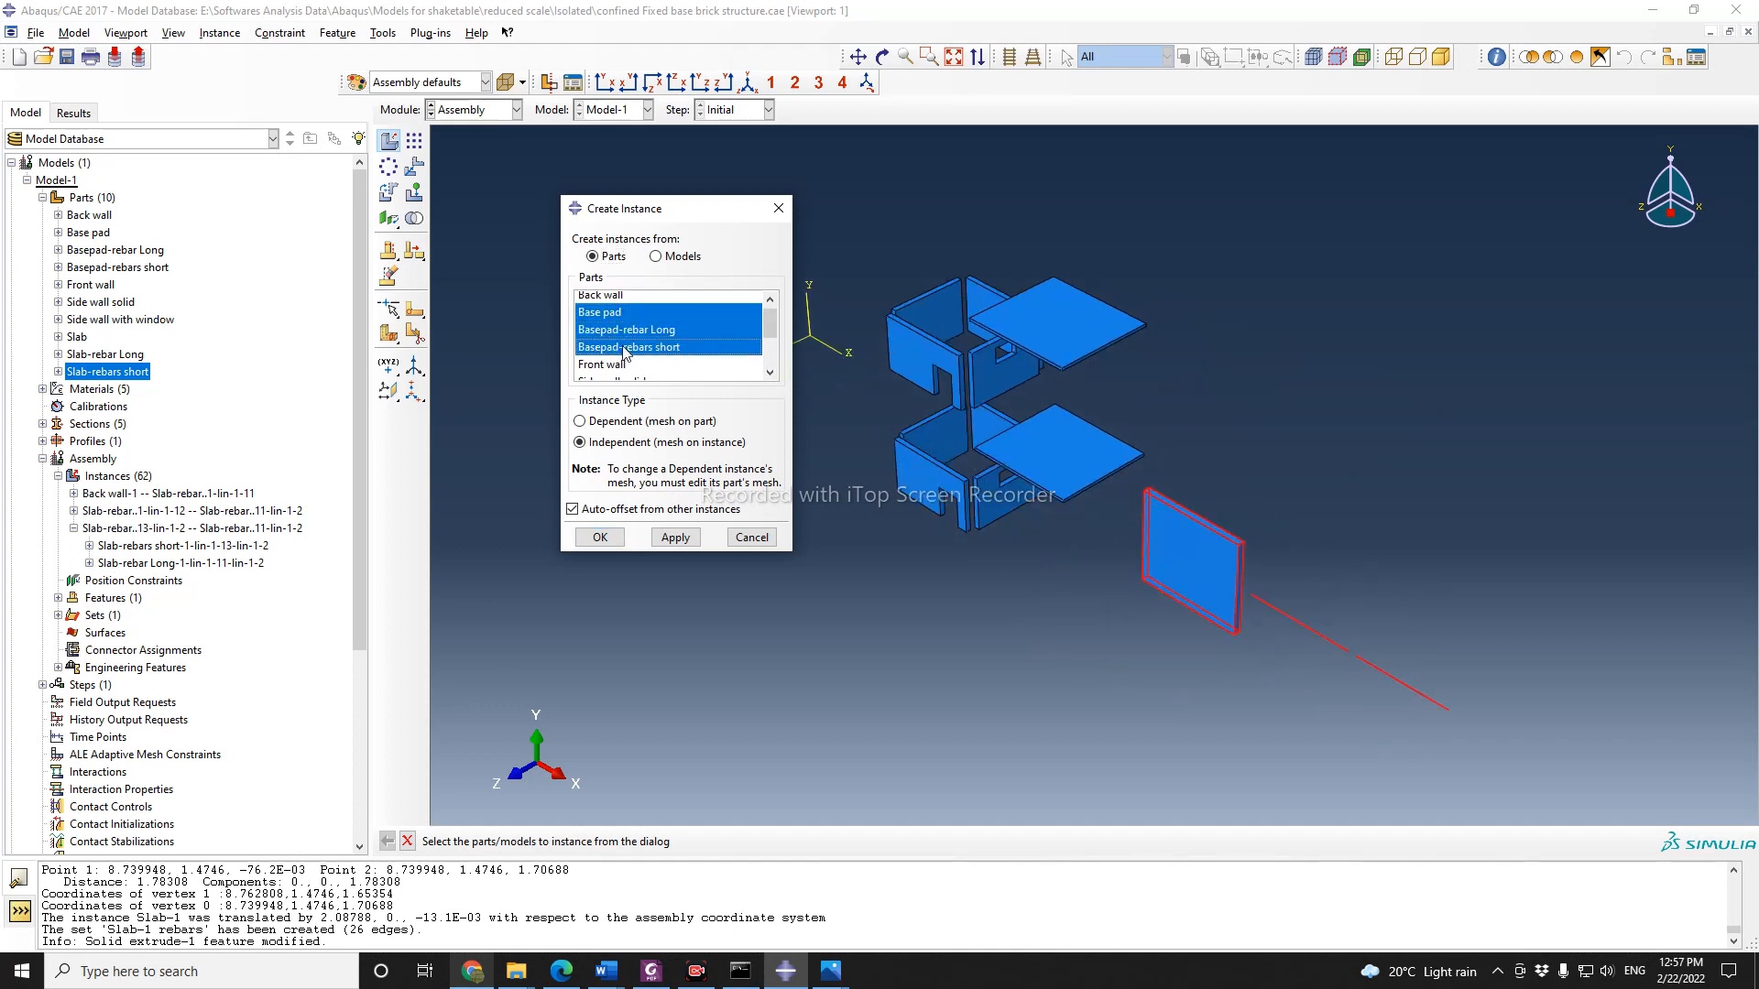
pyautogui.click(598, 538)
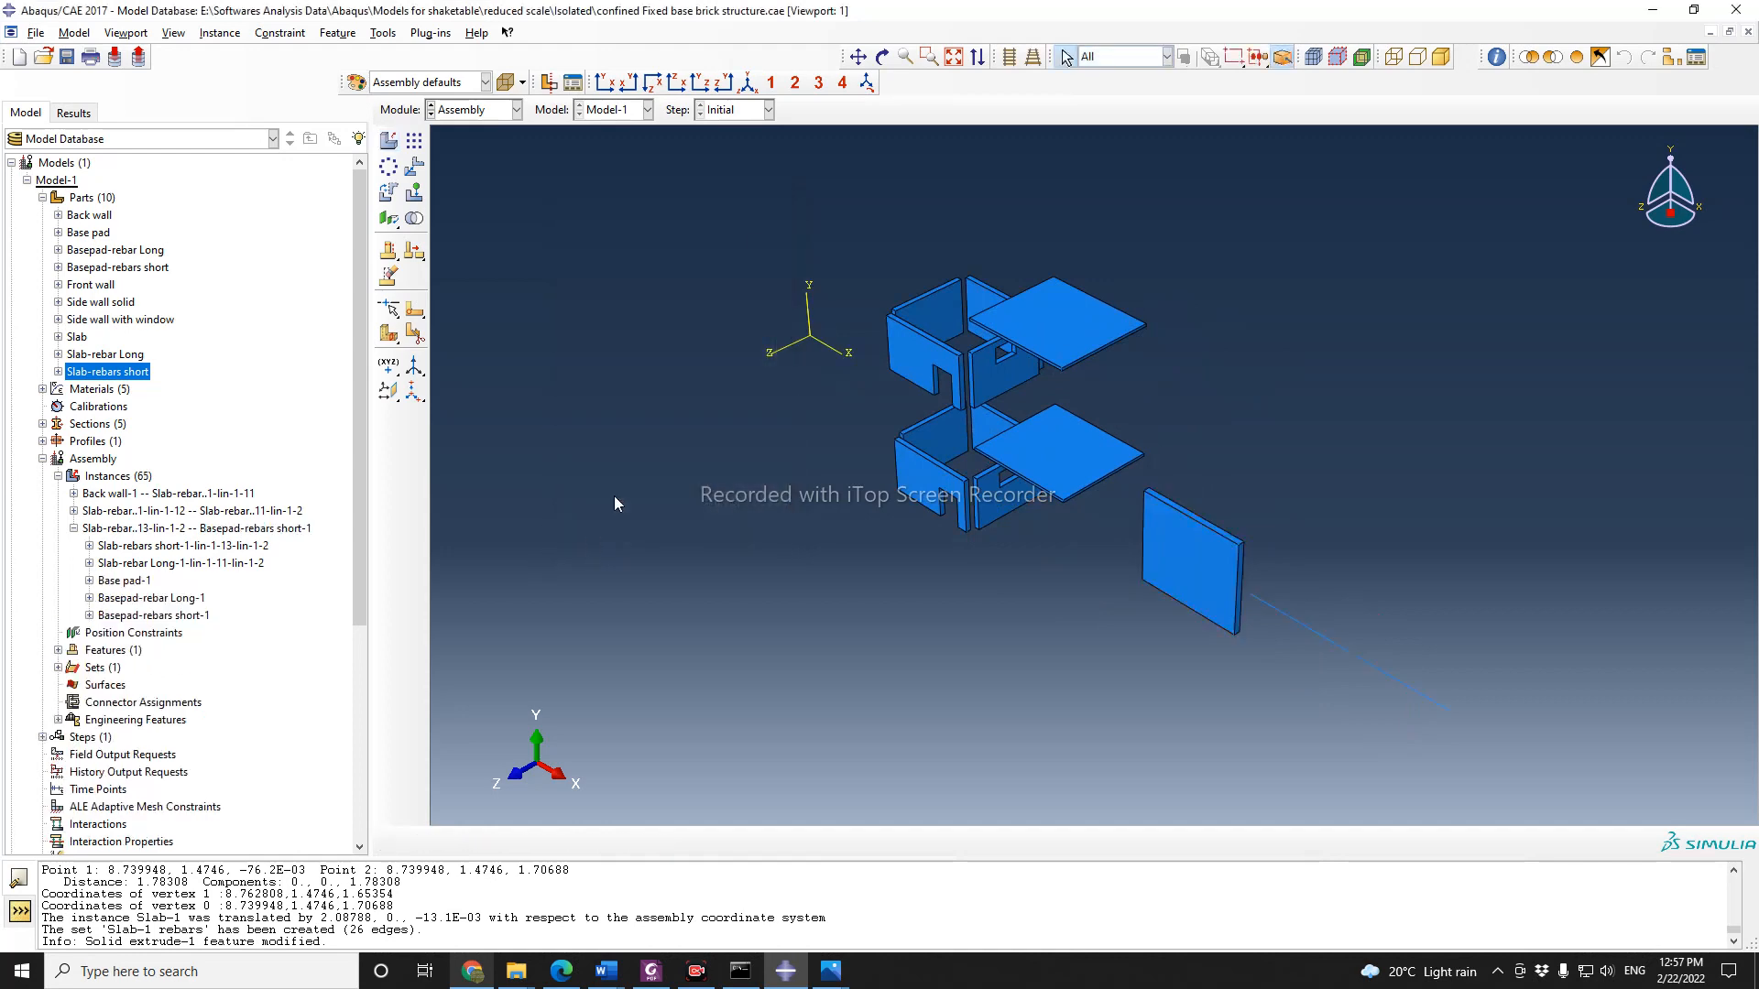
# Step: Rotate the Base pad instance 90 degrees about its lower front edge so it lies flat
pyautogui.click(882, 57)
pyautogui.moveTo(1008, 458); pyautogui.dragTo(991, 530)
pyautogui.scroll(3, 1346, 640)
pyautogui.scroll(2, 1420, 647)
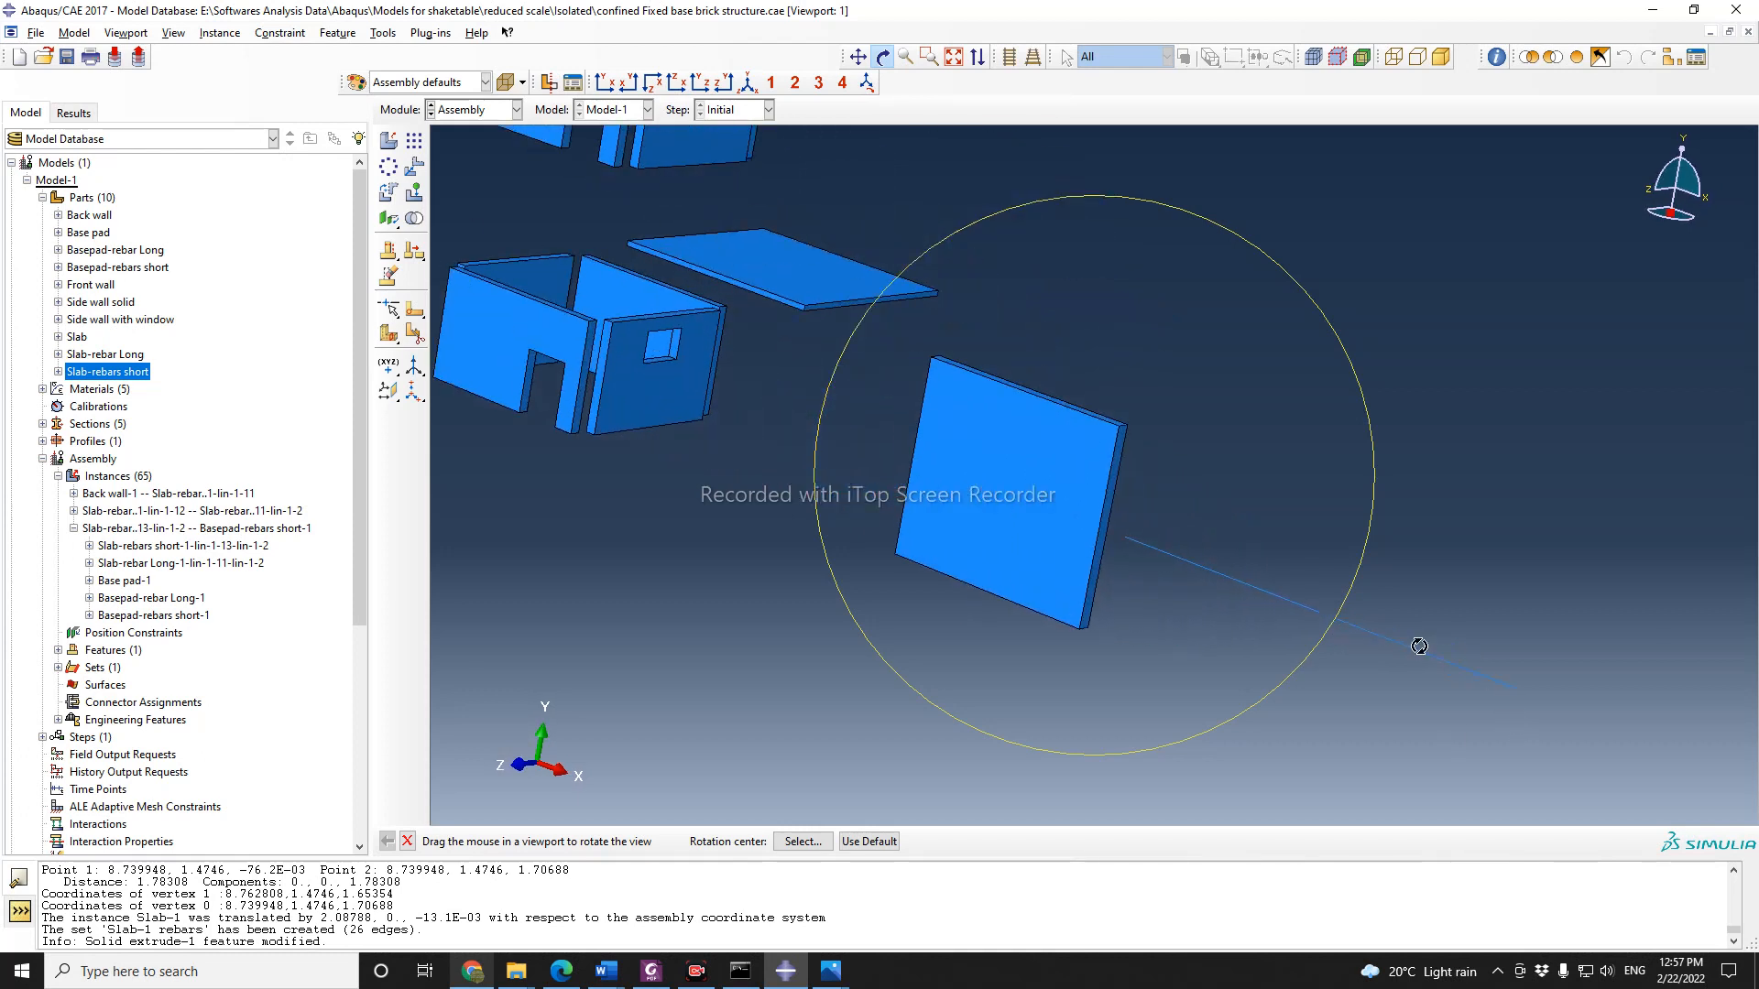
pyautogui.click(408, 841)
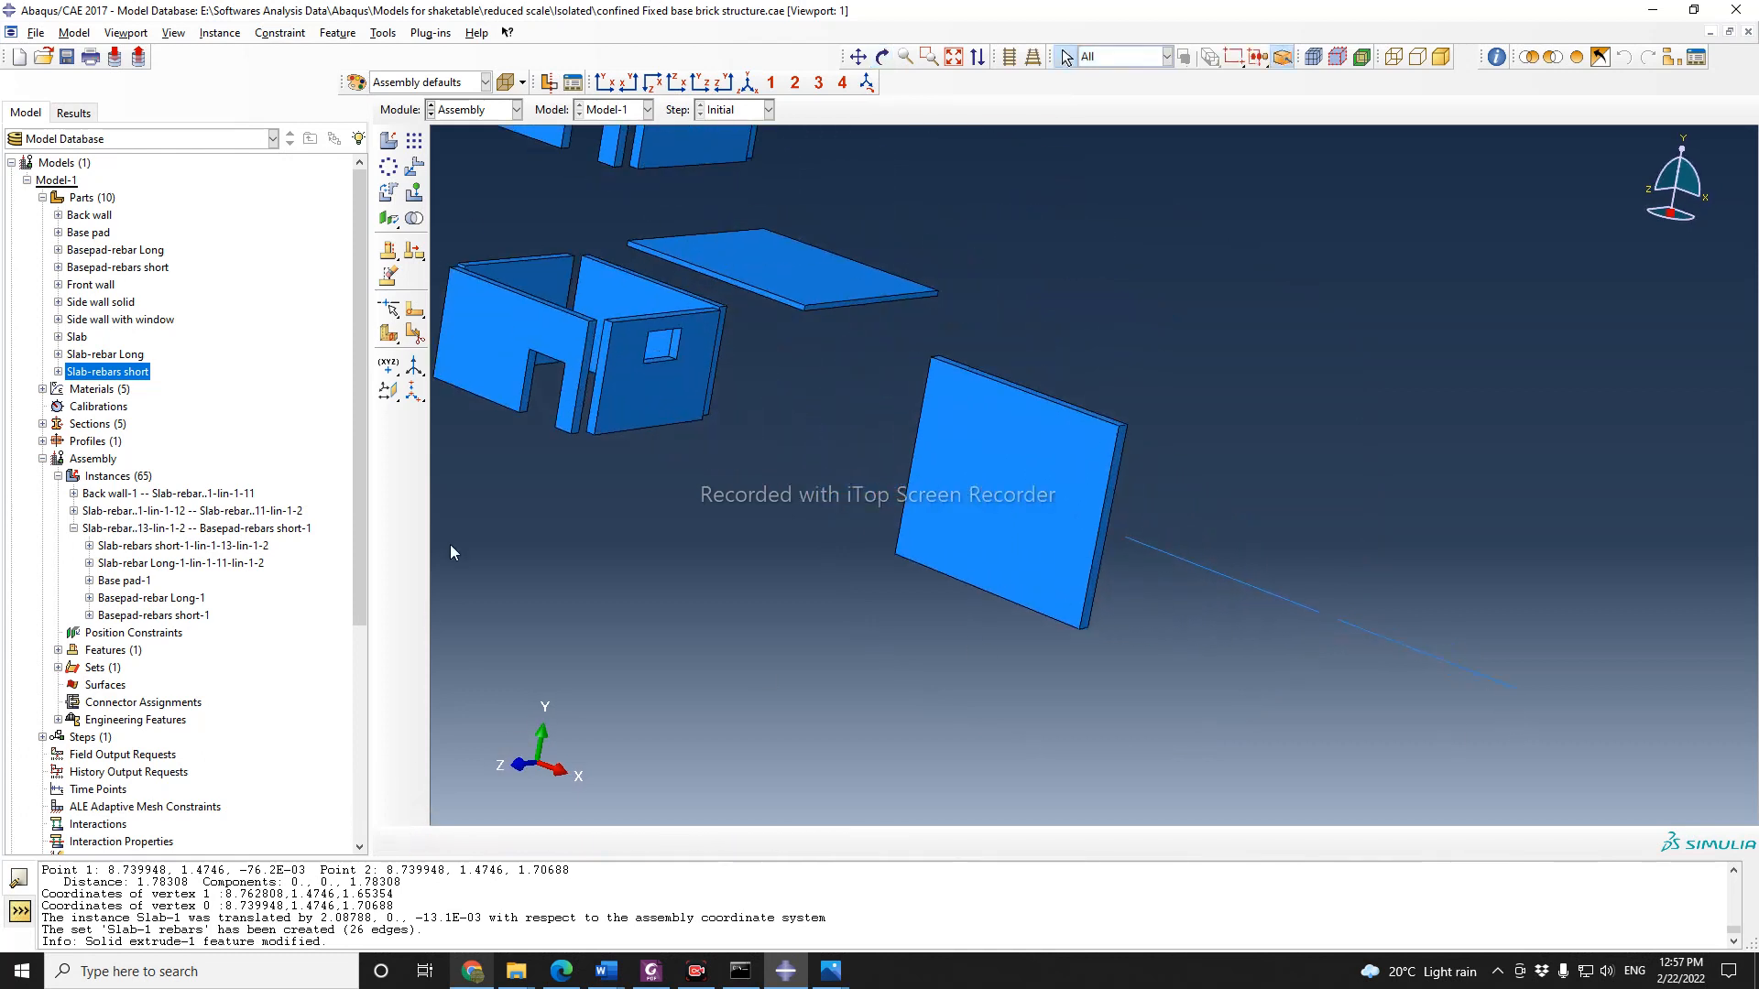
pyautogui.click(388, 193)
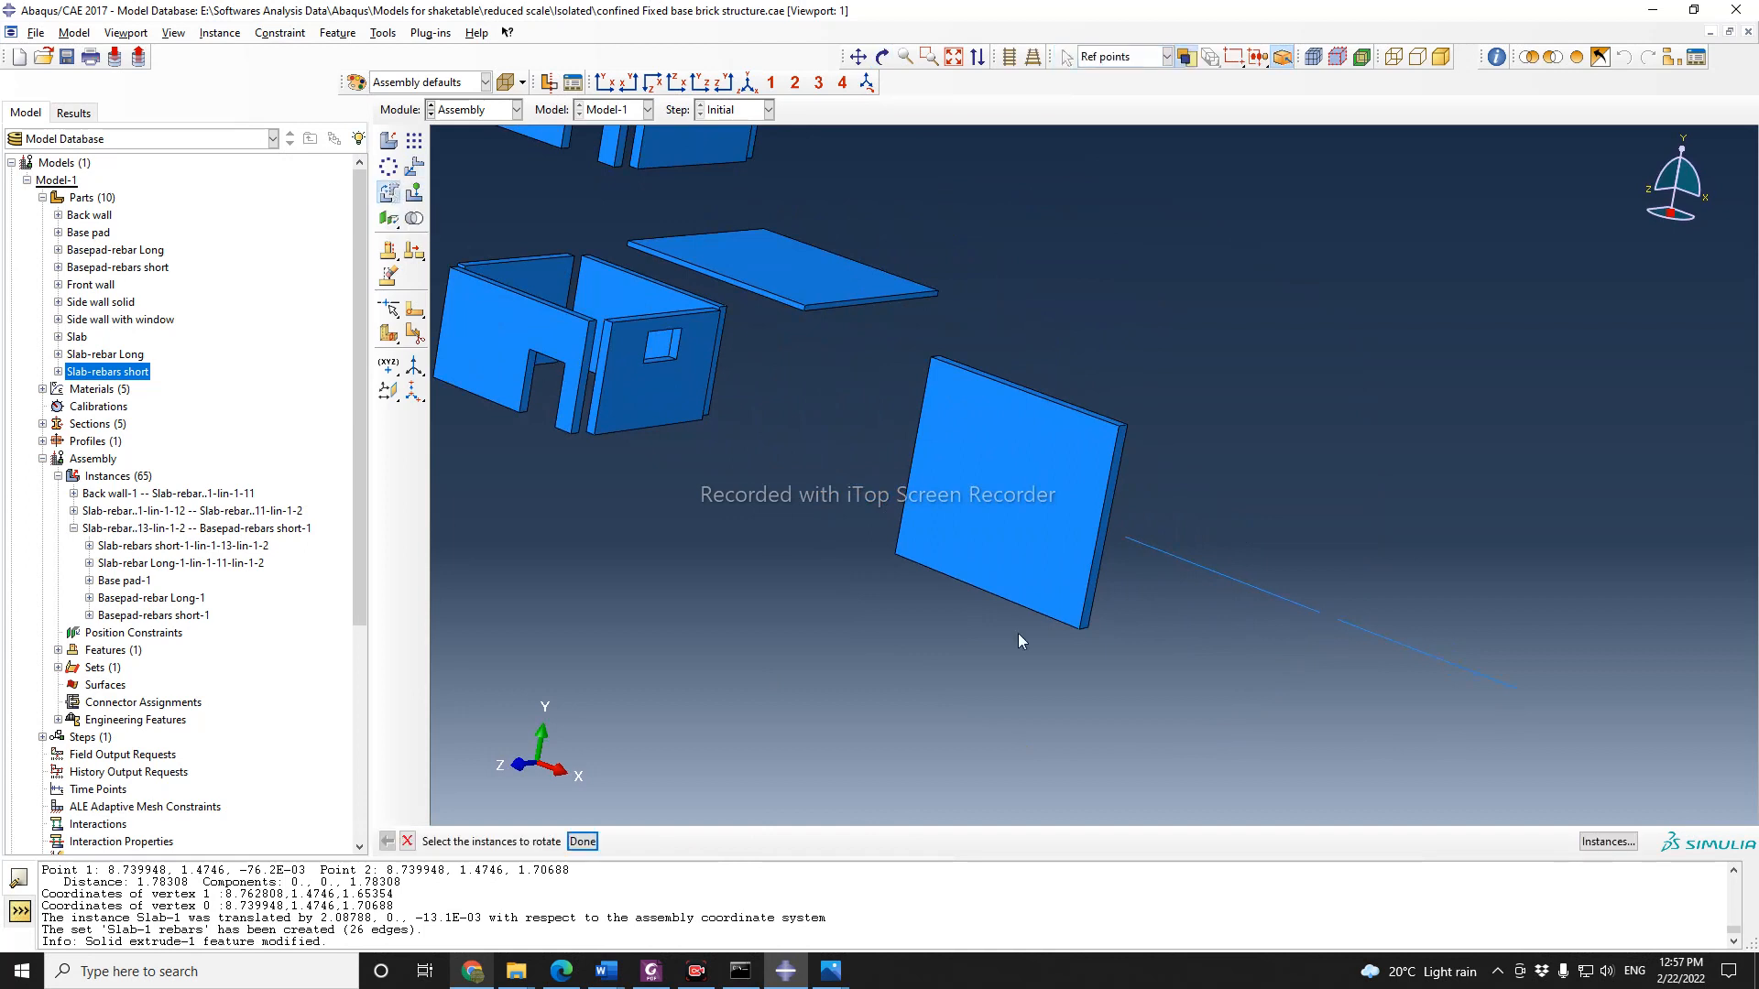
pyautogui.click(1072, 540)
pyautogui.click(584, 842)
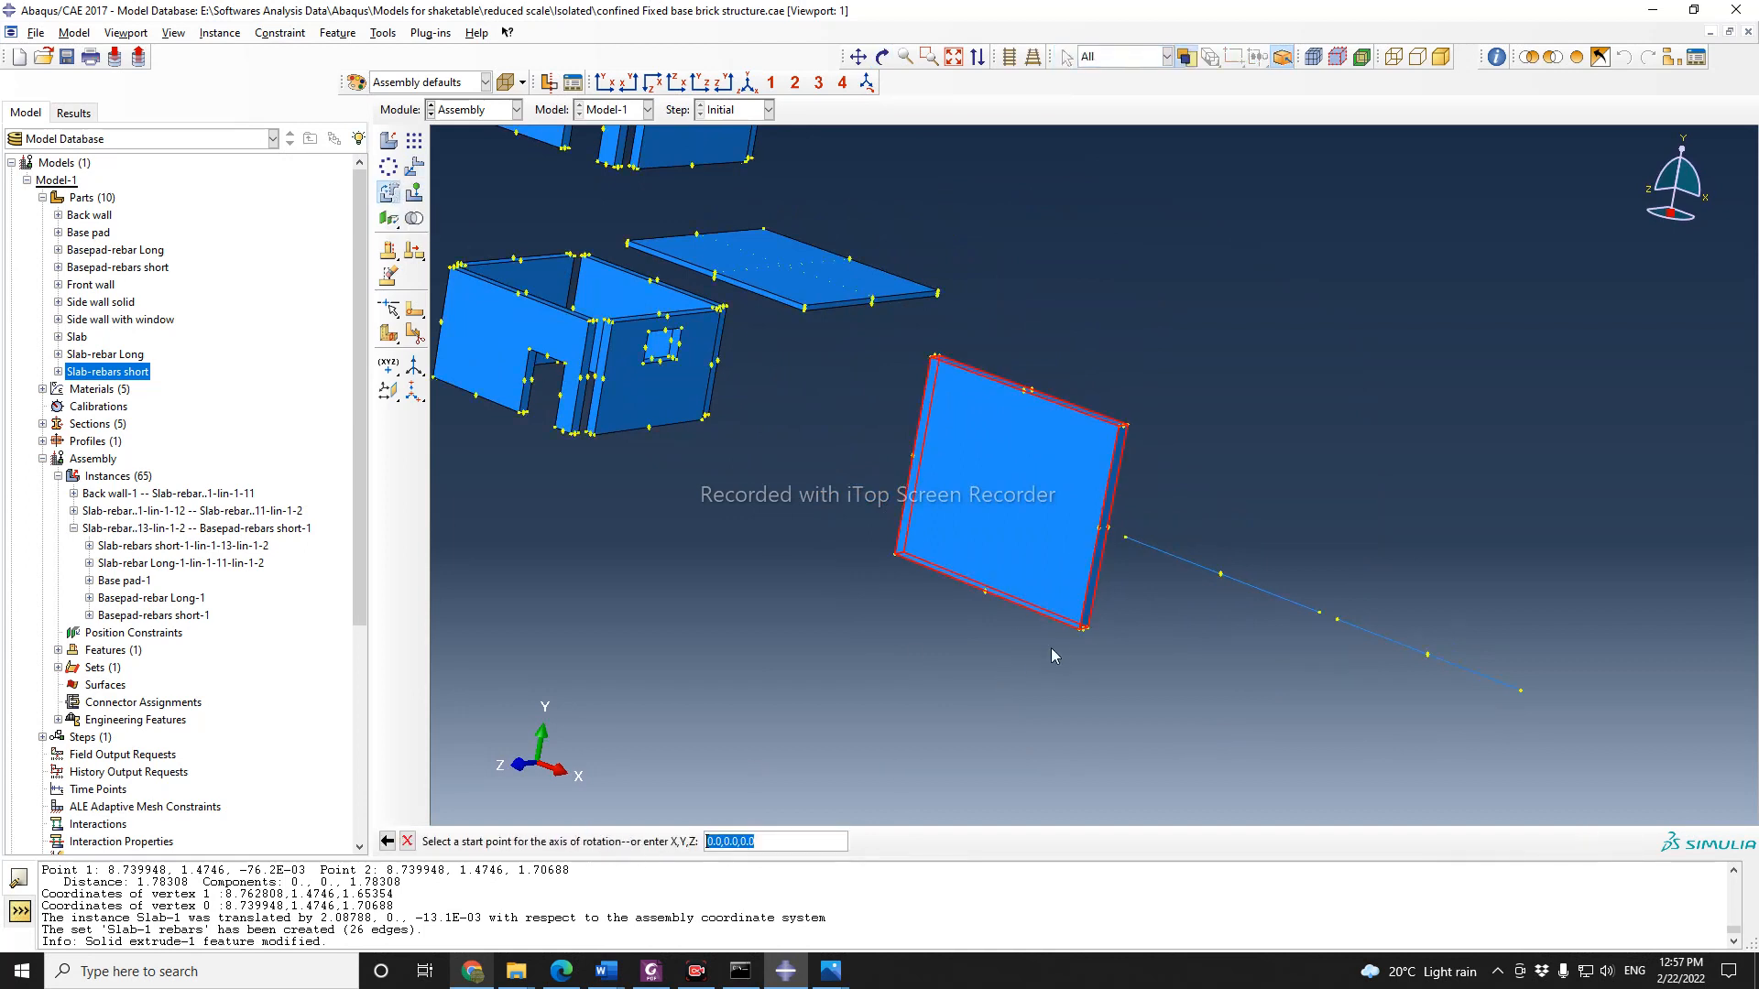
pyautogui.click(1082, 630)
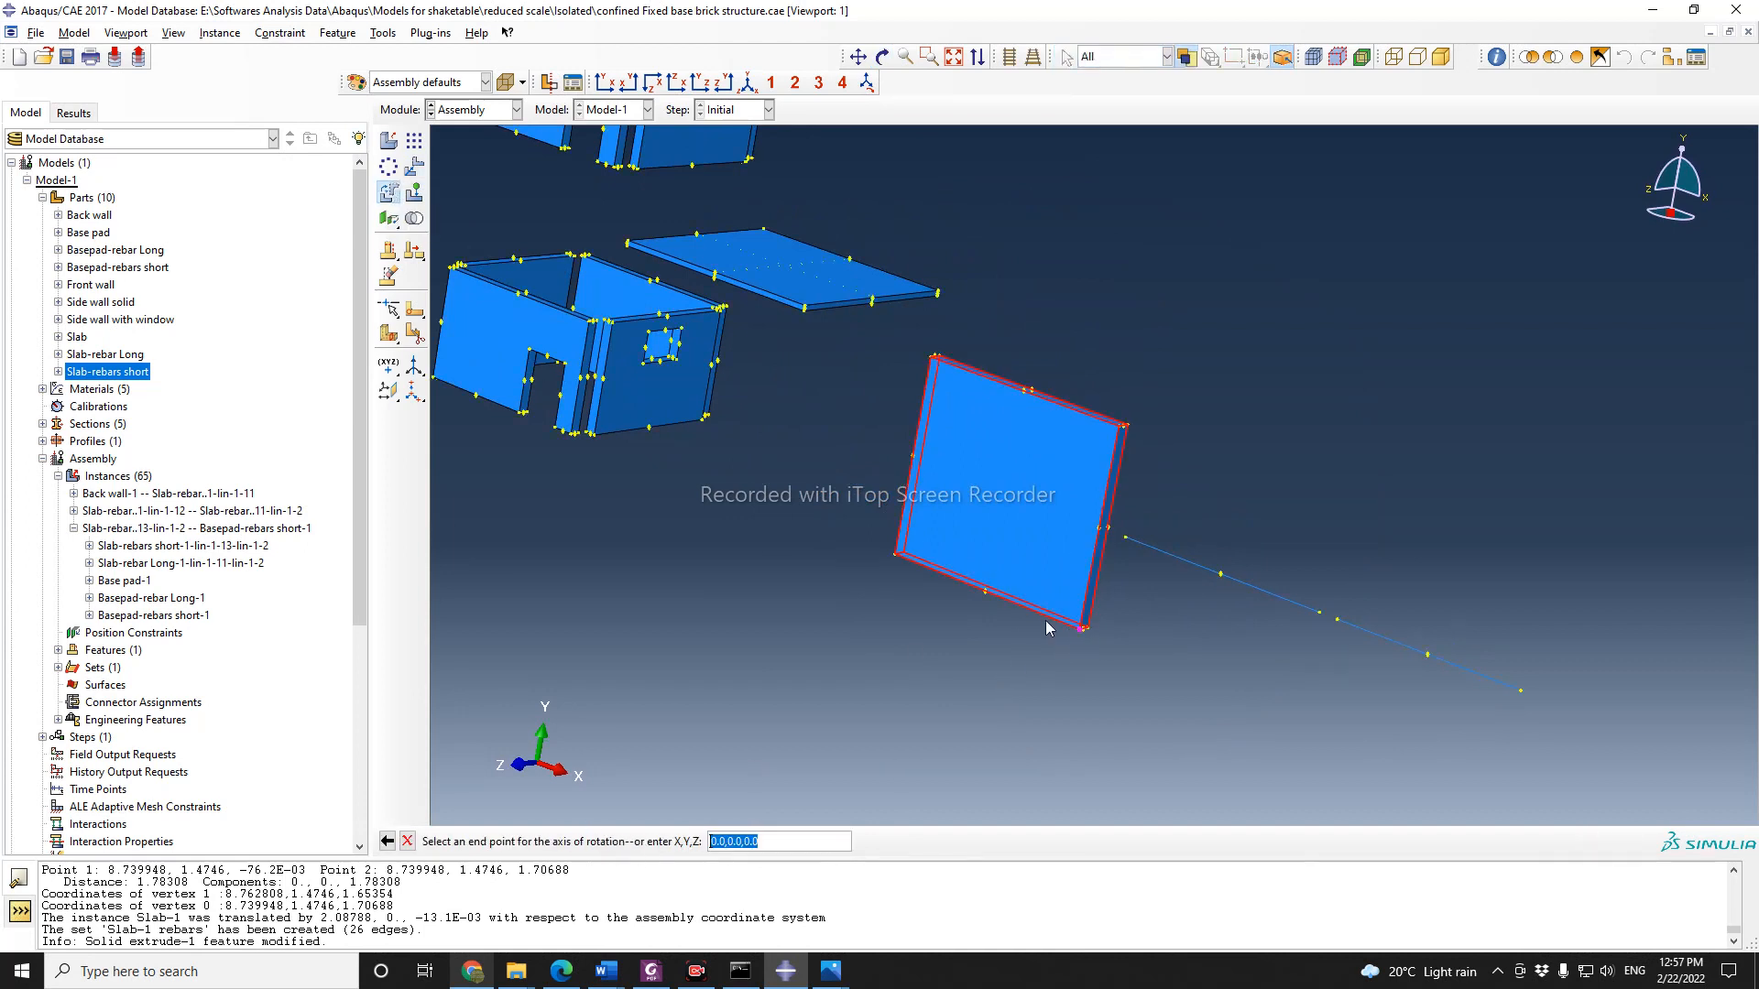
pyautogui.click(984, 594)
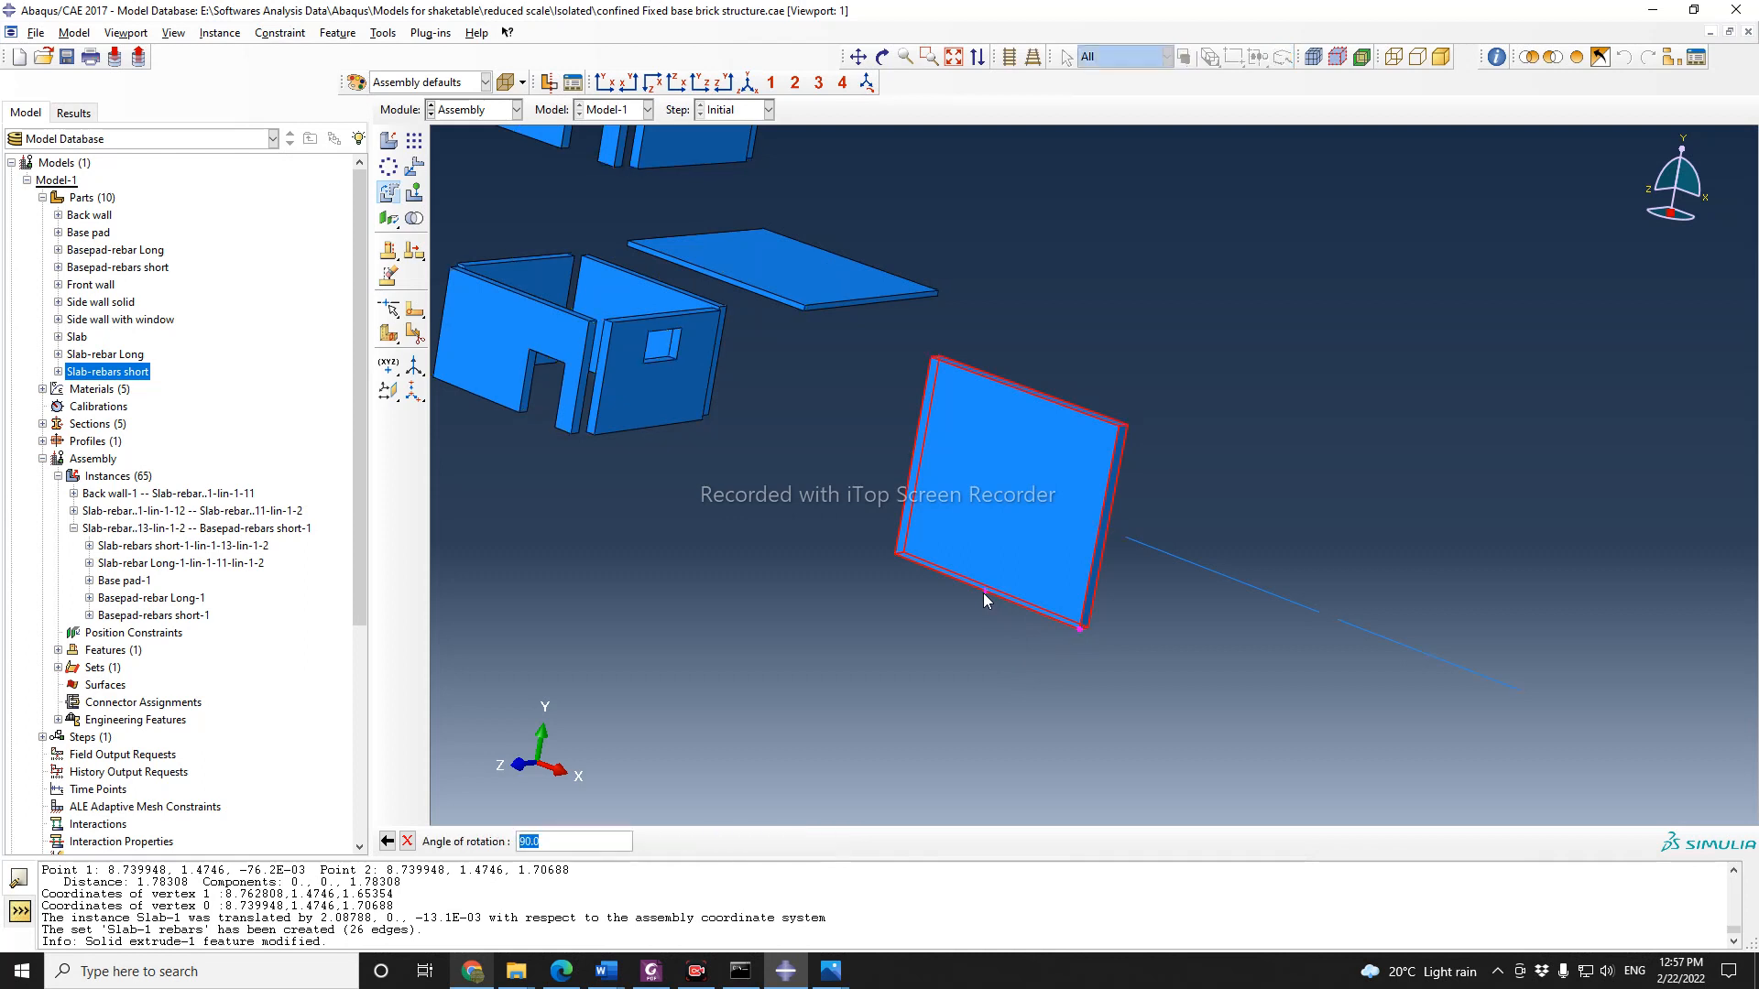
pyautogui.press('Return')
pyautogui.click(536, 841)
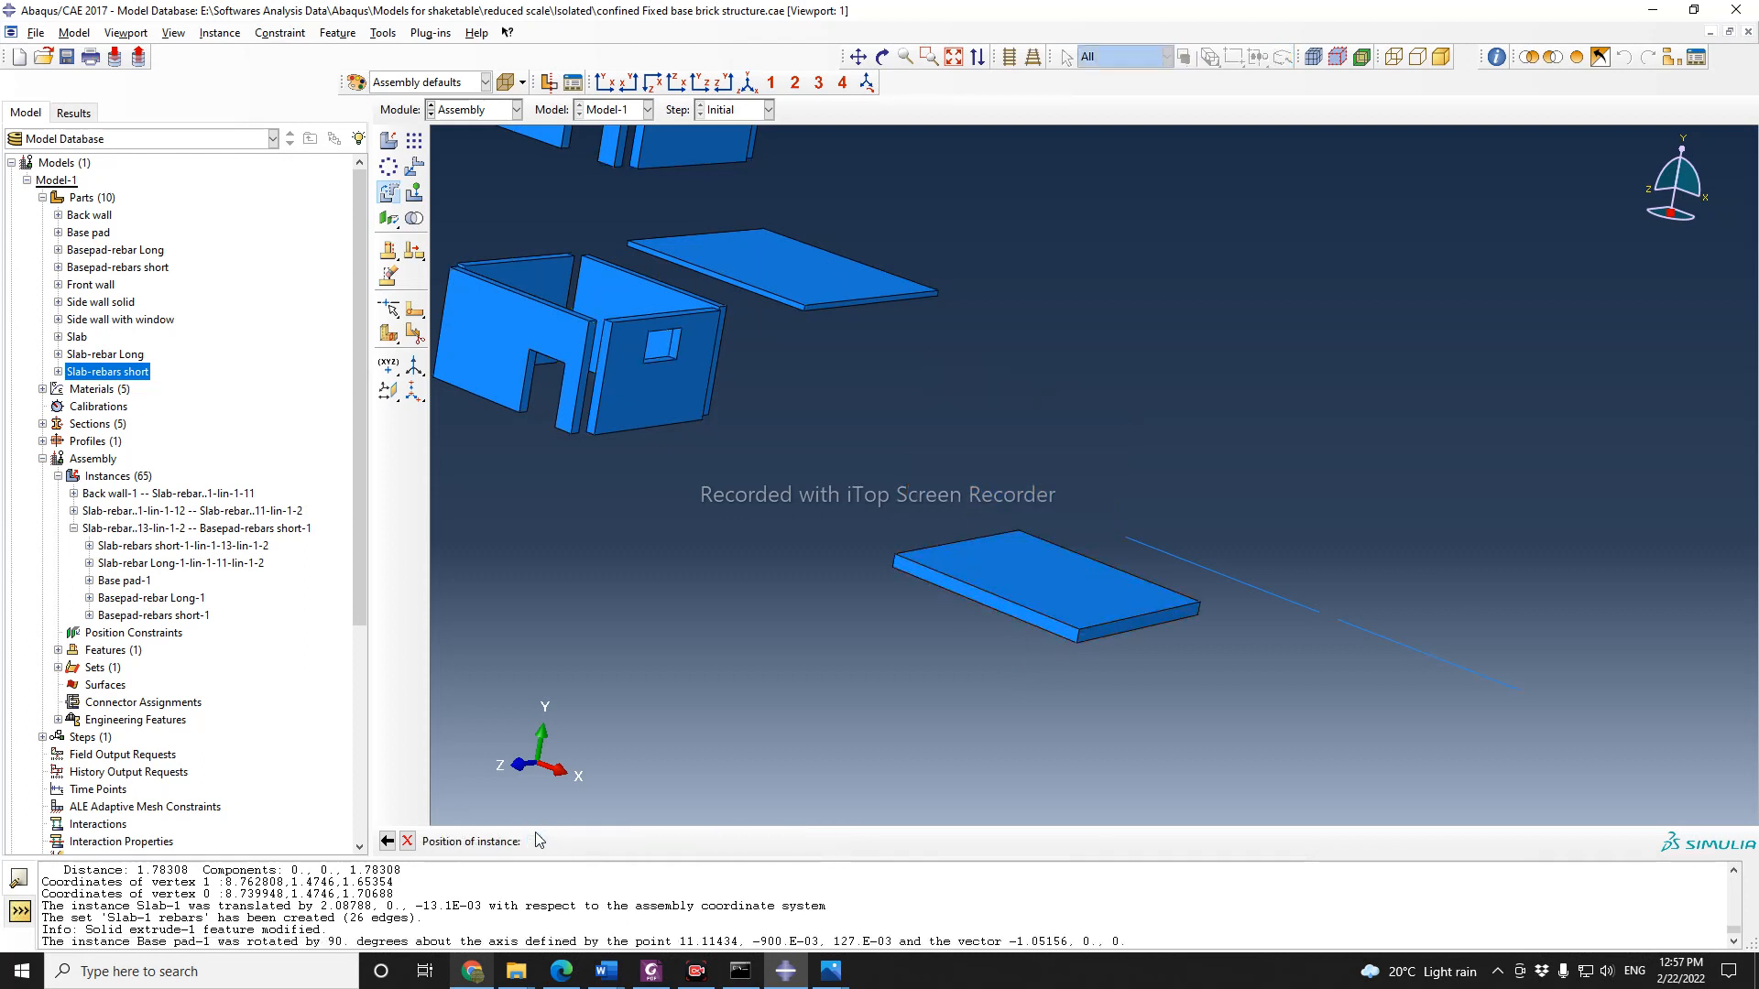
# Step: Translate the Basepad-rebar Long instance so its max-X end meets the Base pad's rear min-X top corner
pyautogui.scroll(-1, 539, 590)
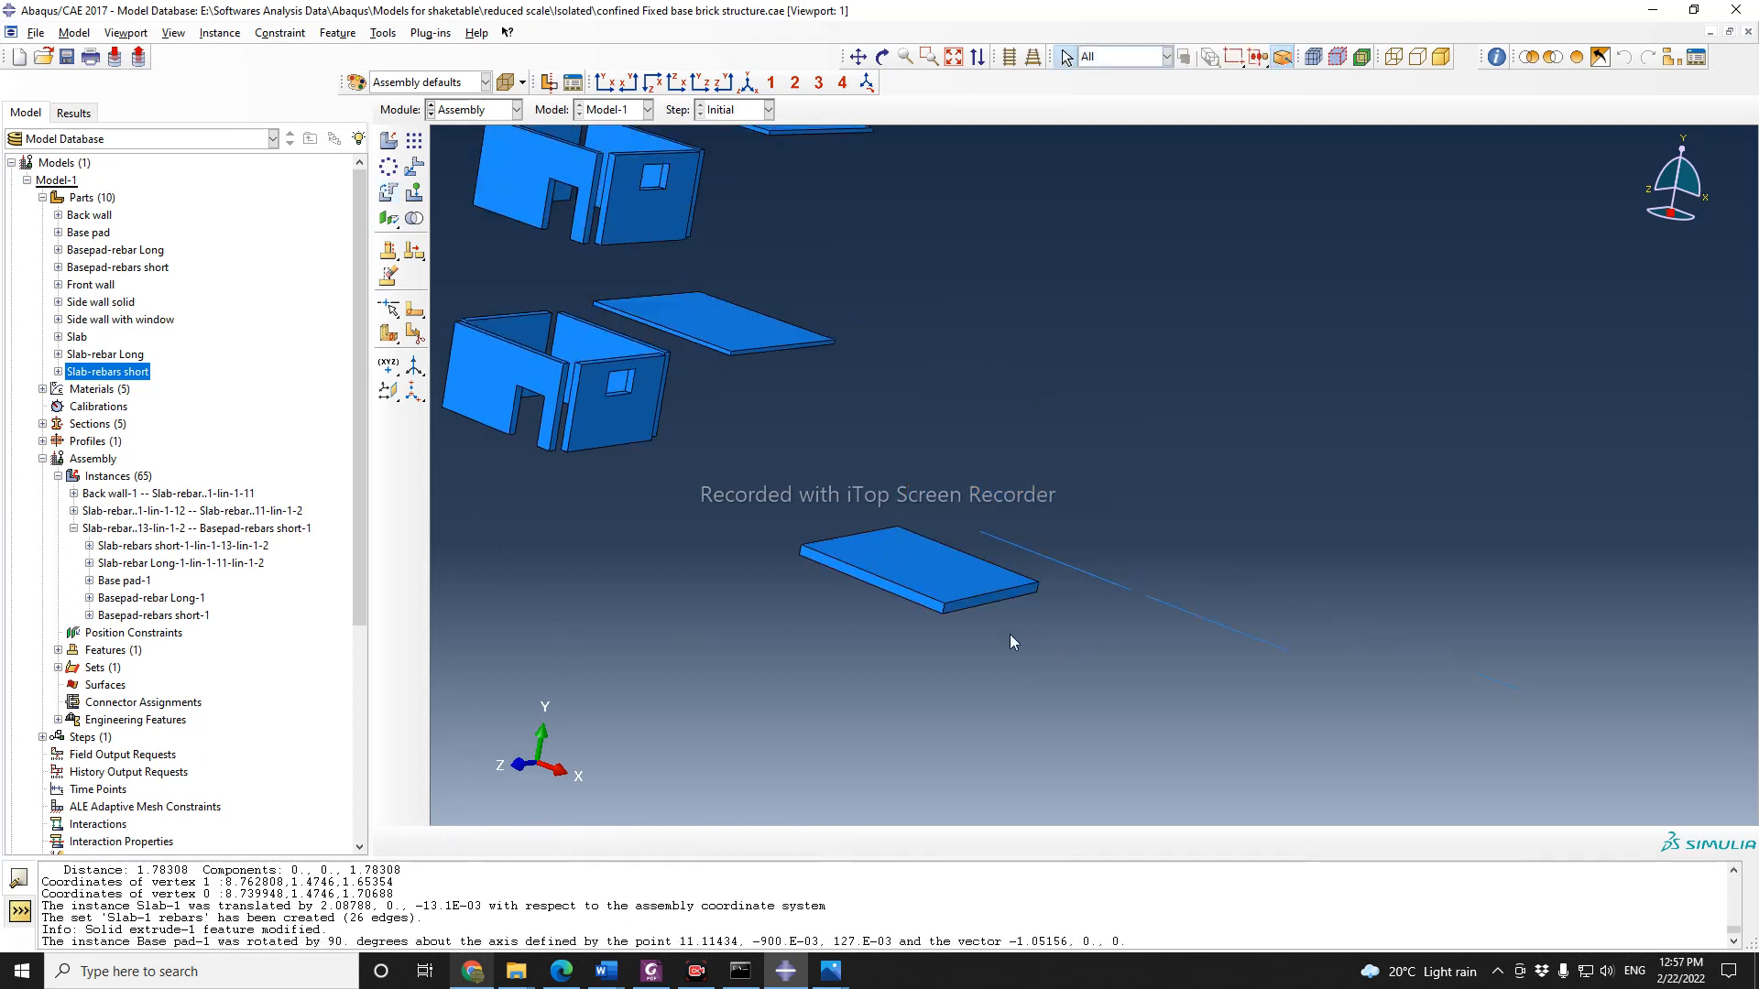
pyautogui.click(414, 166)
pyautogui.scroll(1, 1150, 570)
pyautogui.moveTo(1122, 566); pyautogui.dragTo(1073, 642)
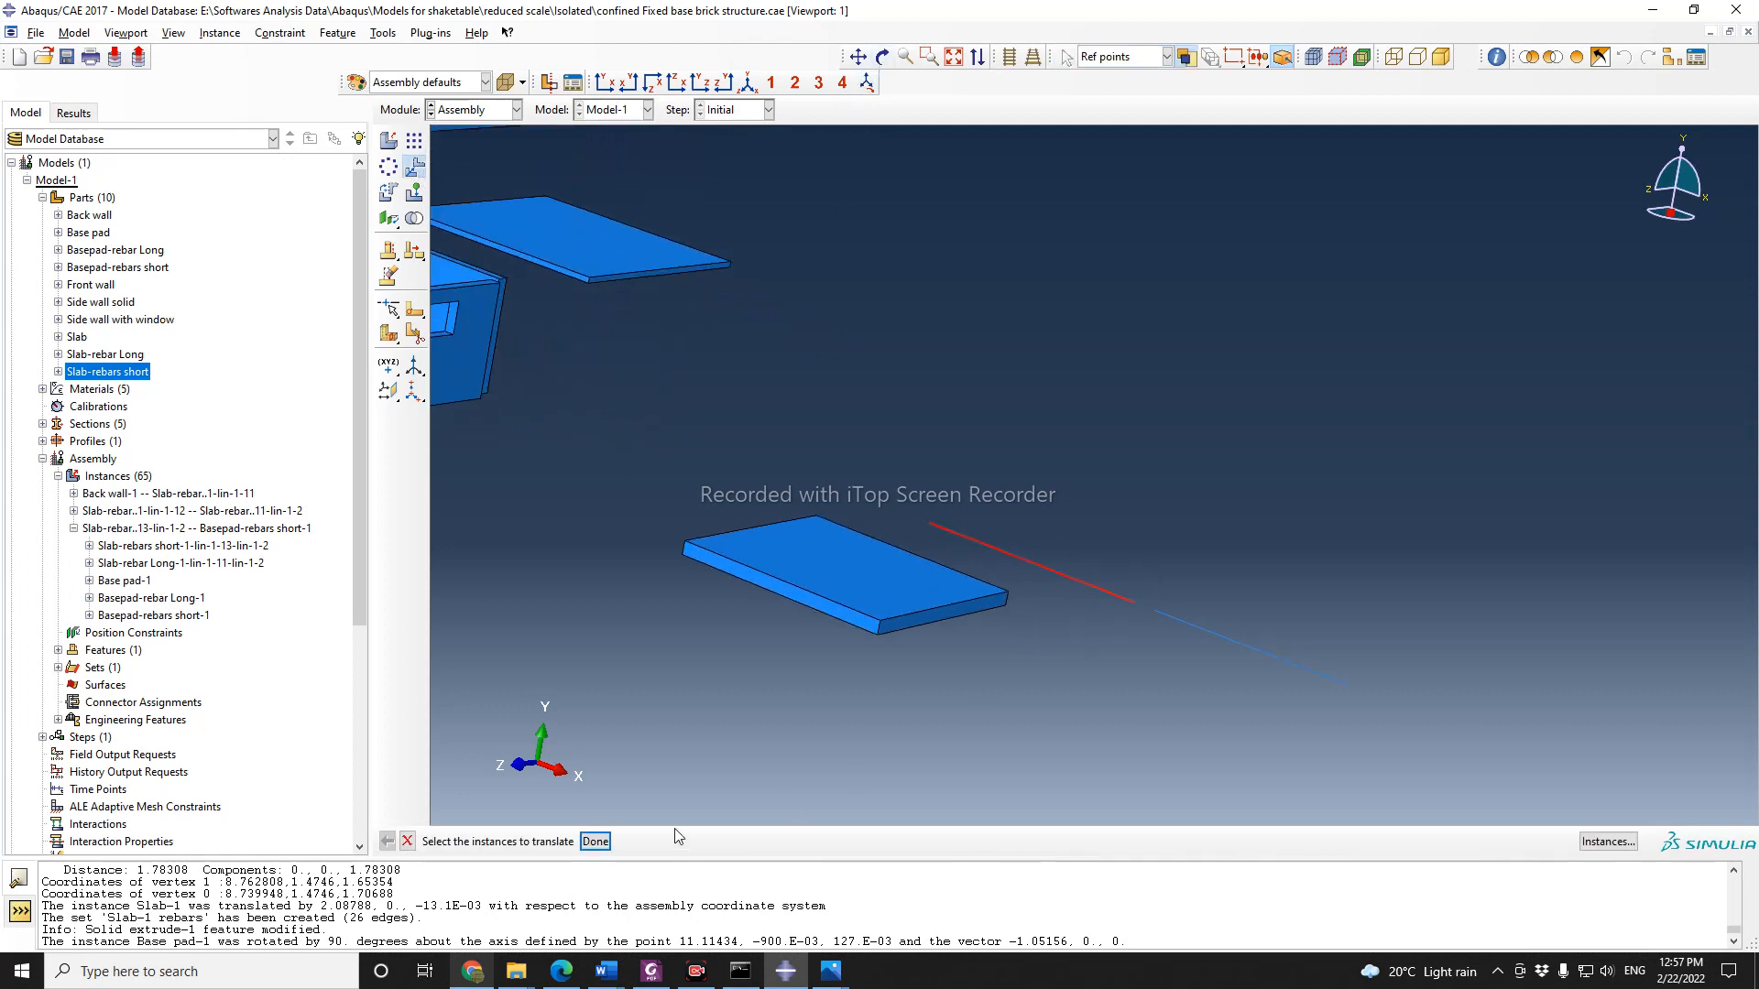
pyautogui.click(598, 842)
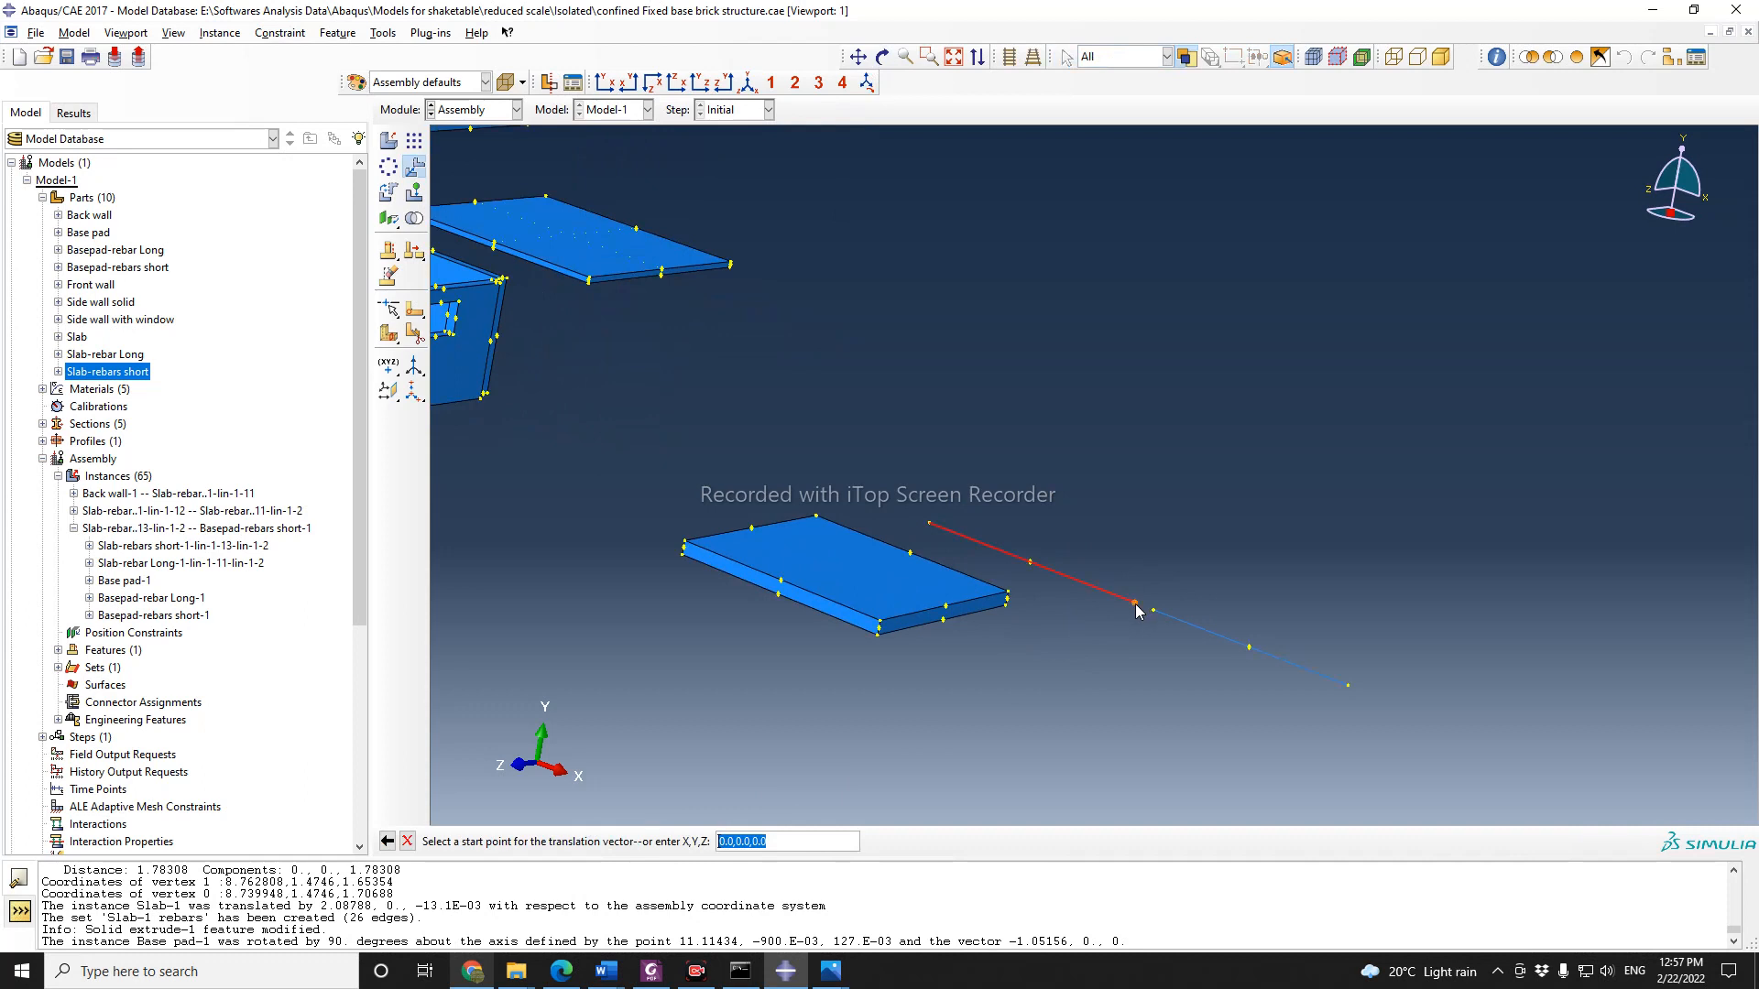
pyautogui.click(1135, 603)
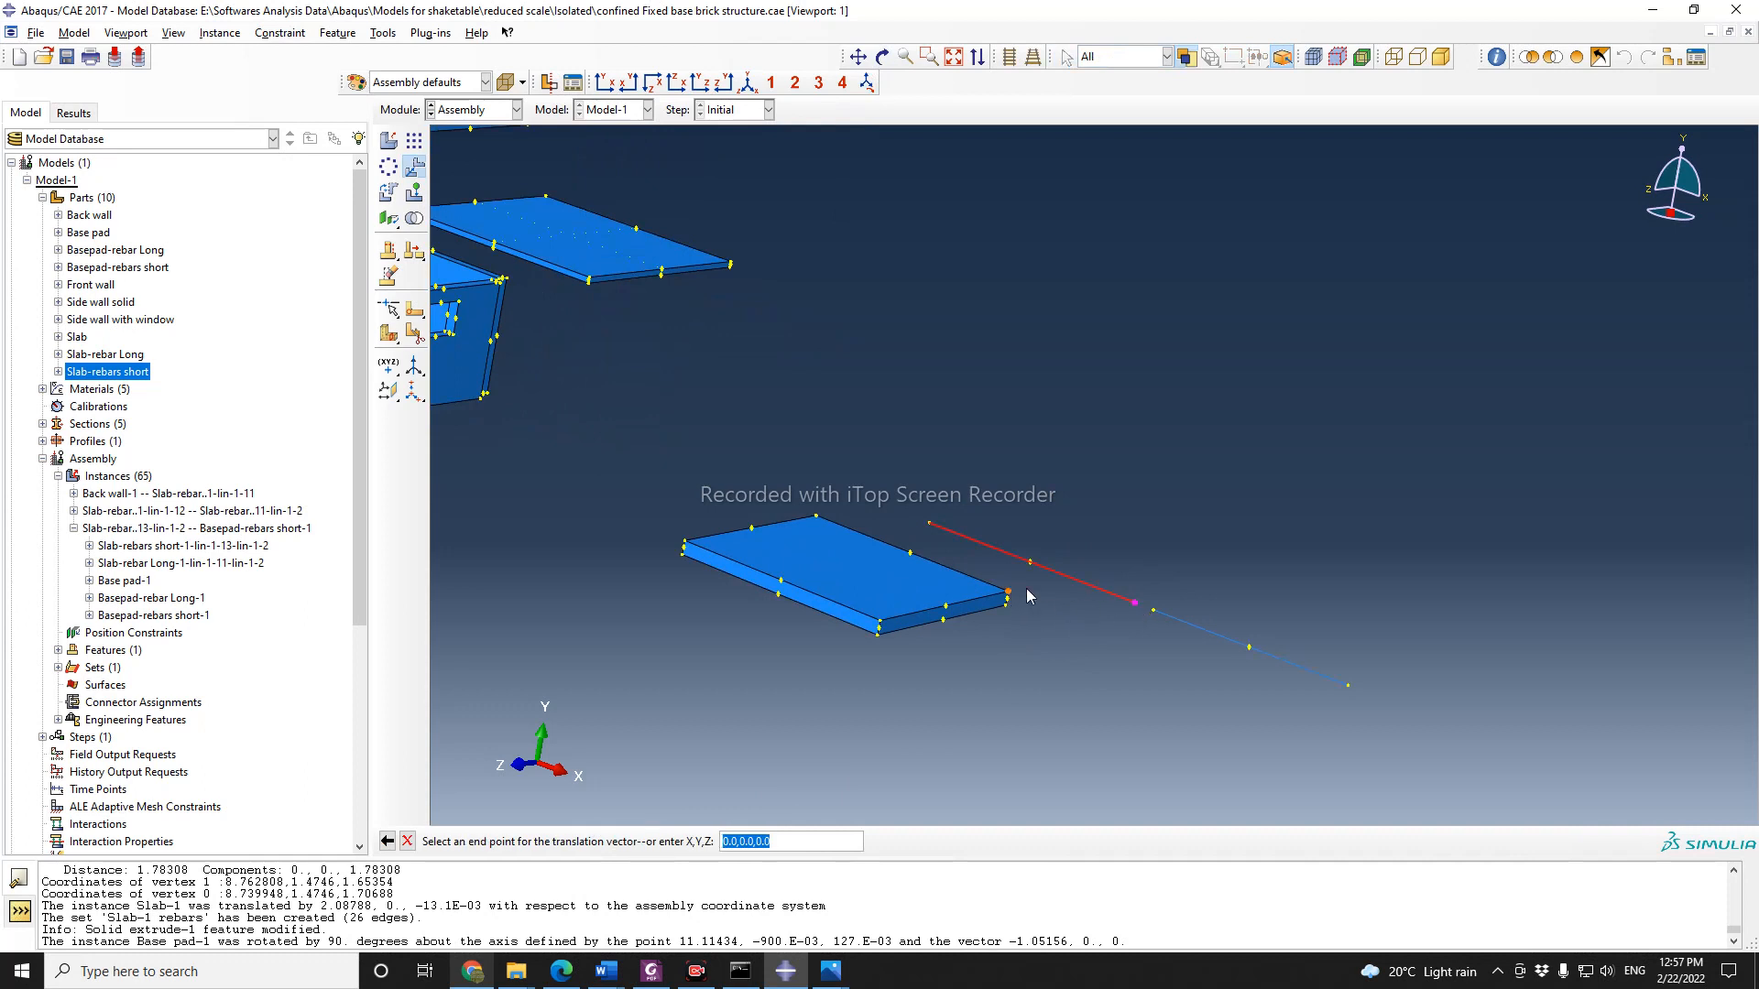
pyautogui.click(816, 515)
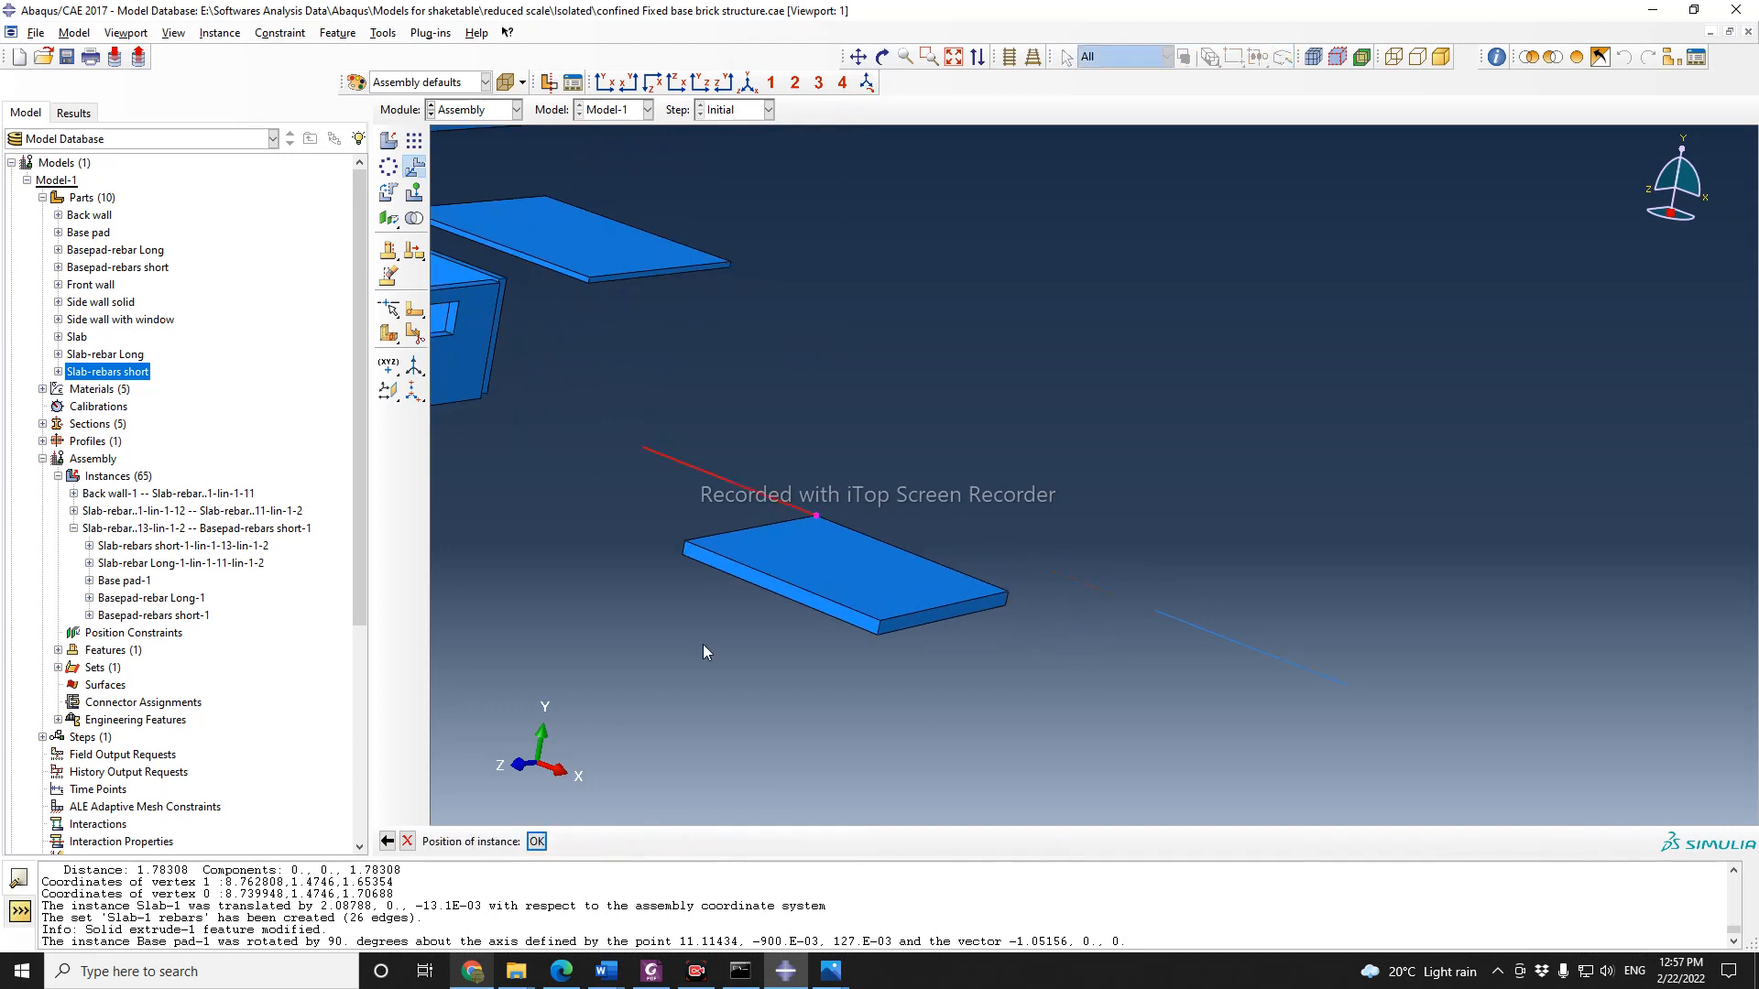
pyautogui.click(537, 841)
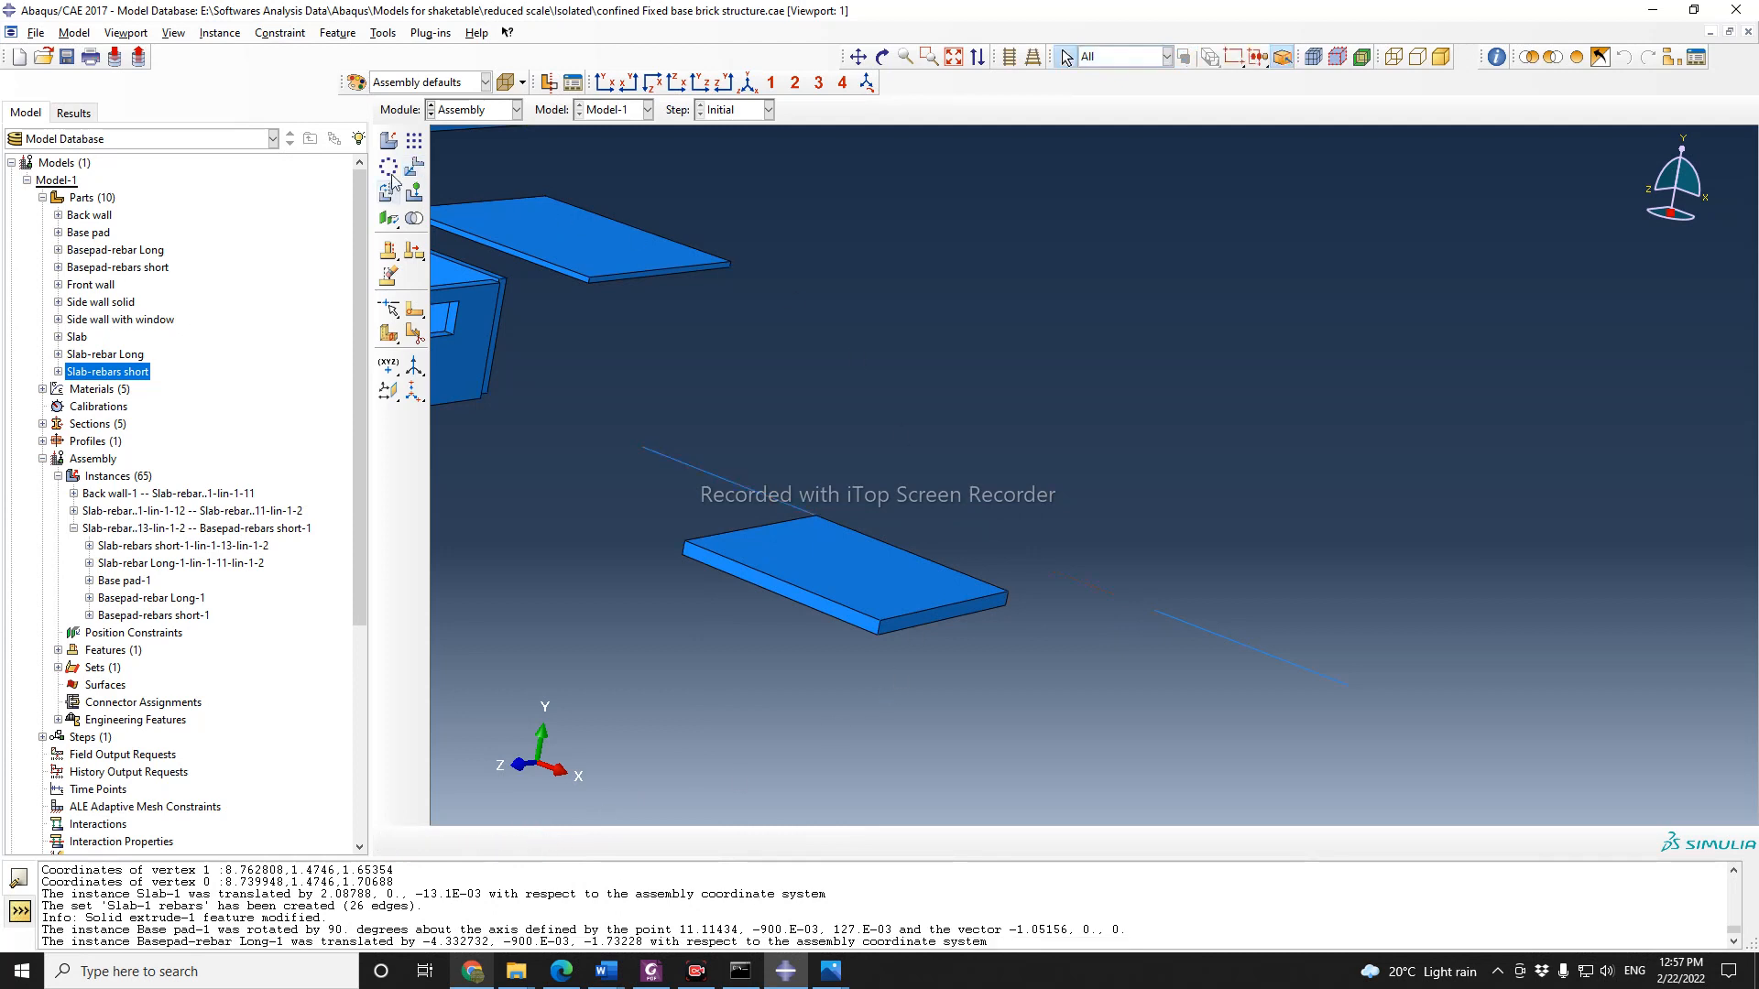
# Step: Translate the Basepad-rebars short instance so its min-X end meets the Base pad's rear max-X top corner
pyautogui.click(416, 165)
pyautogui.click(1177, 627)
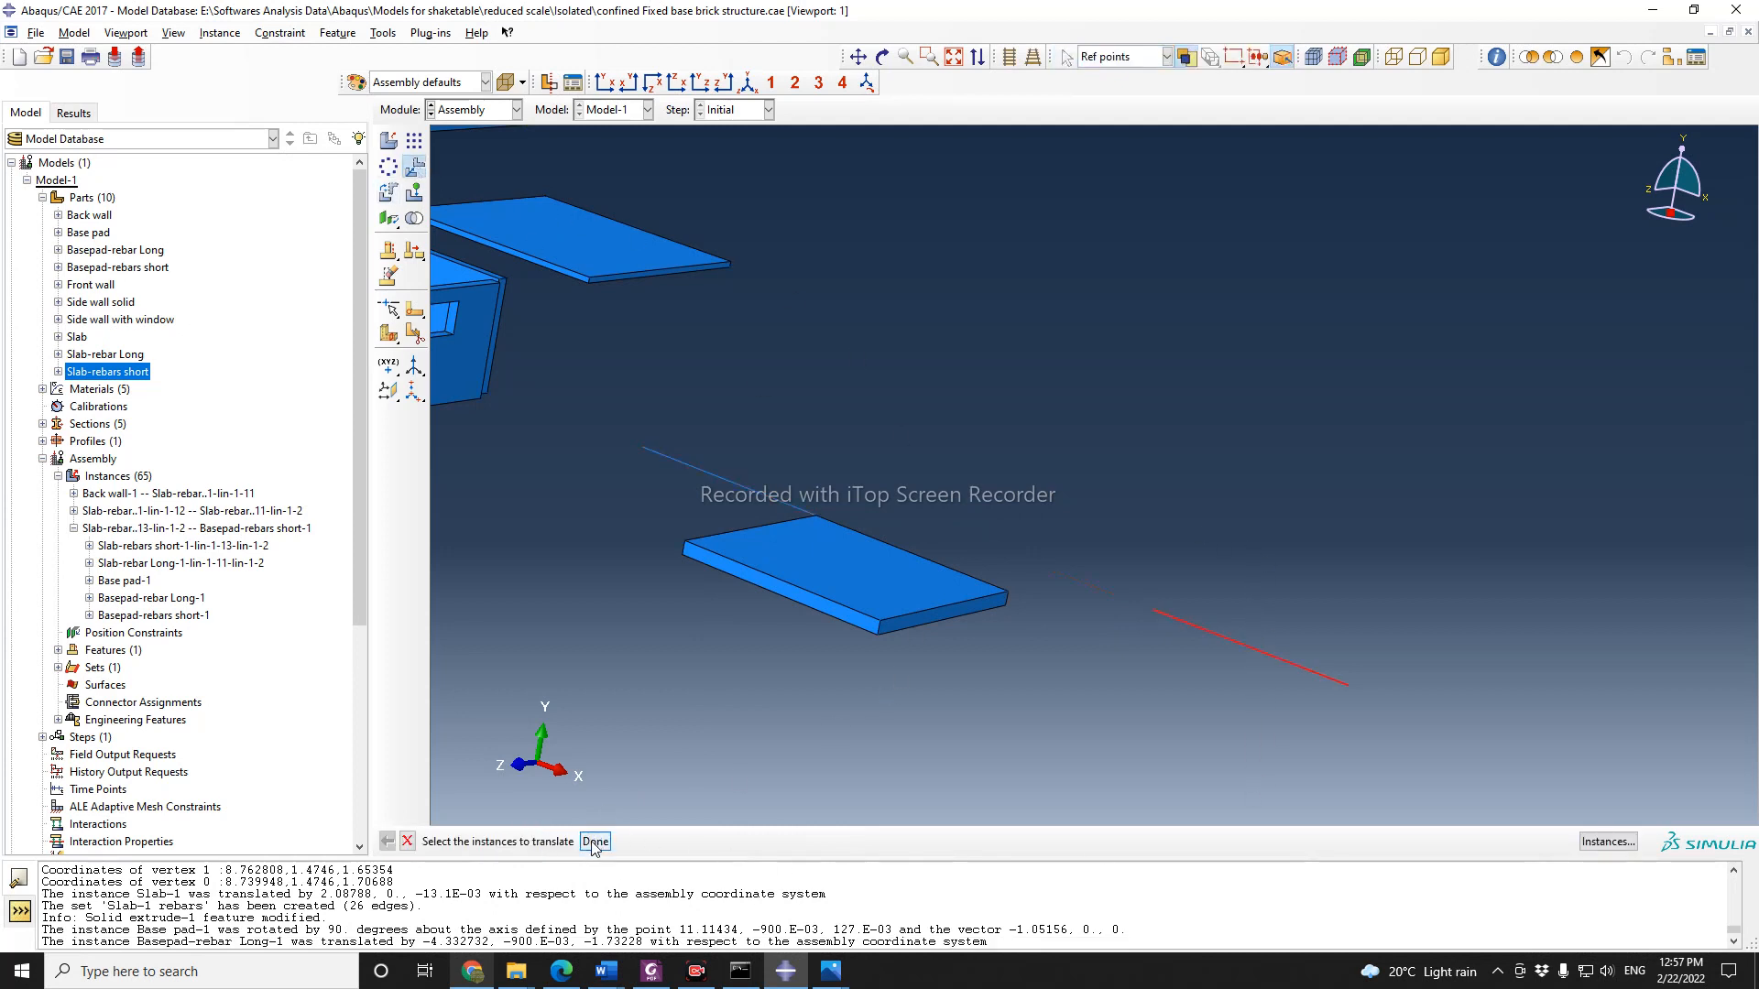
pyautogui.middleClick(1177, 627)
pyautogui.click(1154, 610)
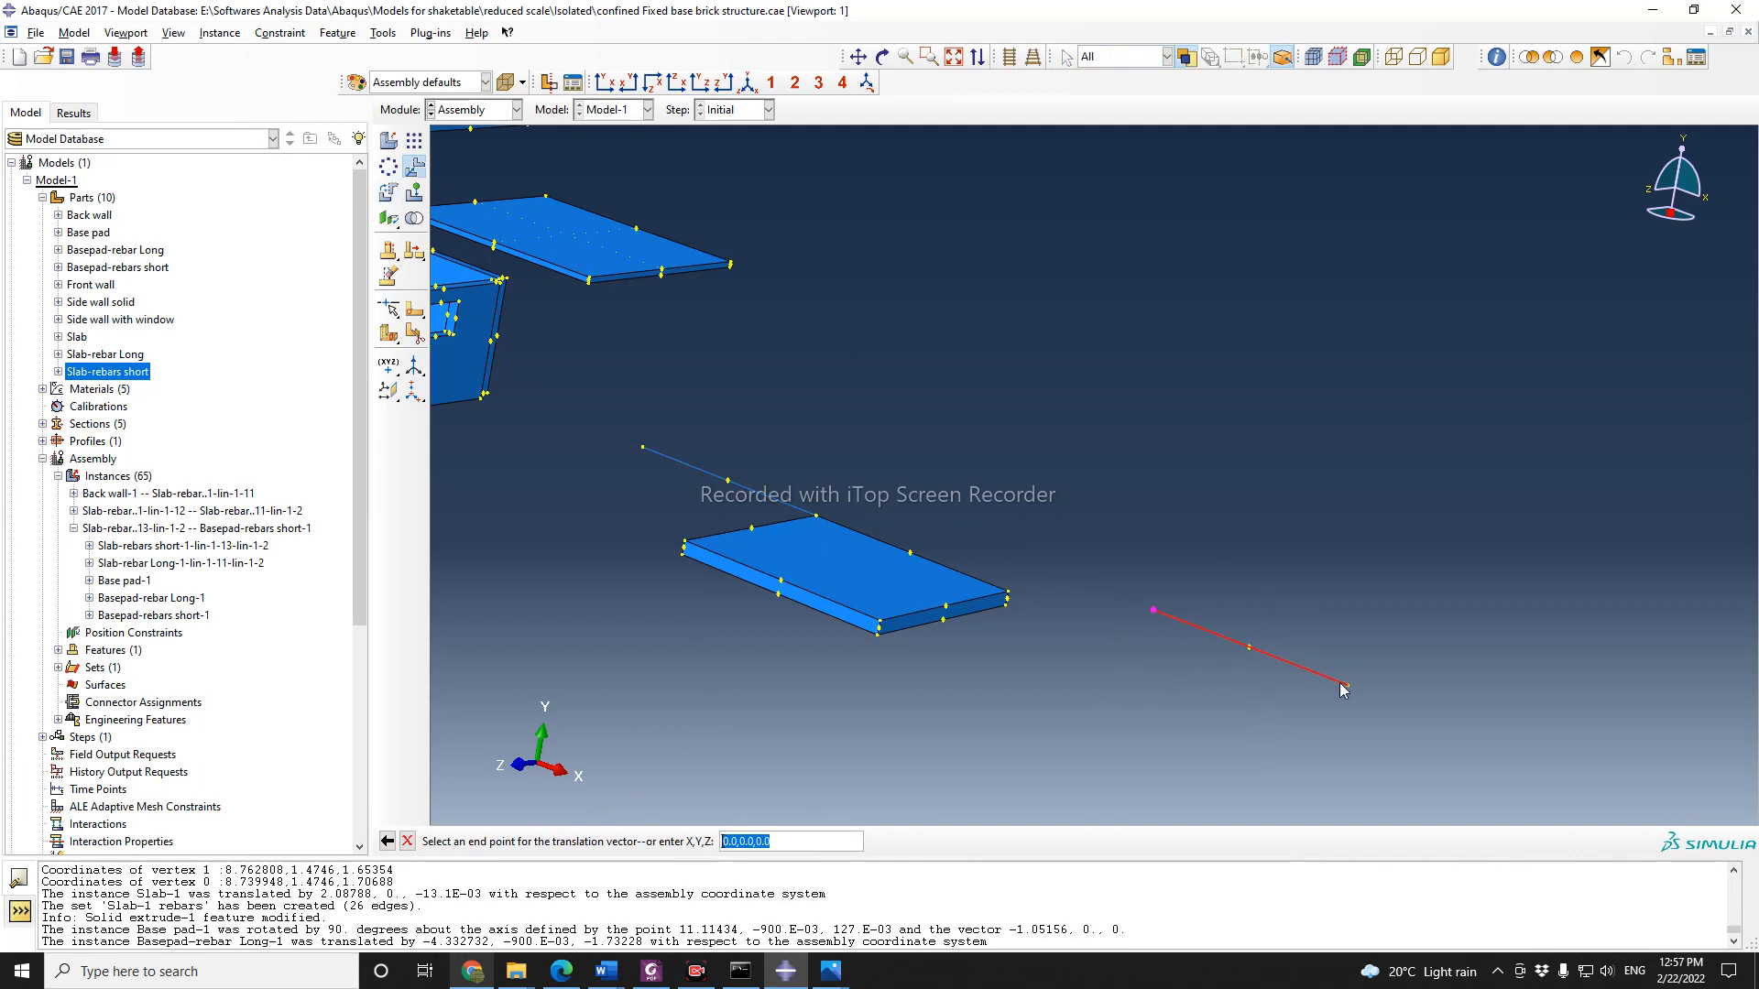
pyautogui.click(1010, 596)
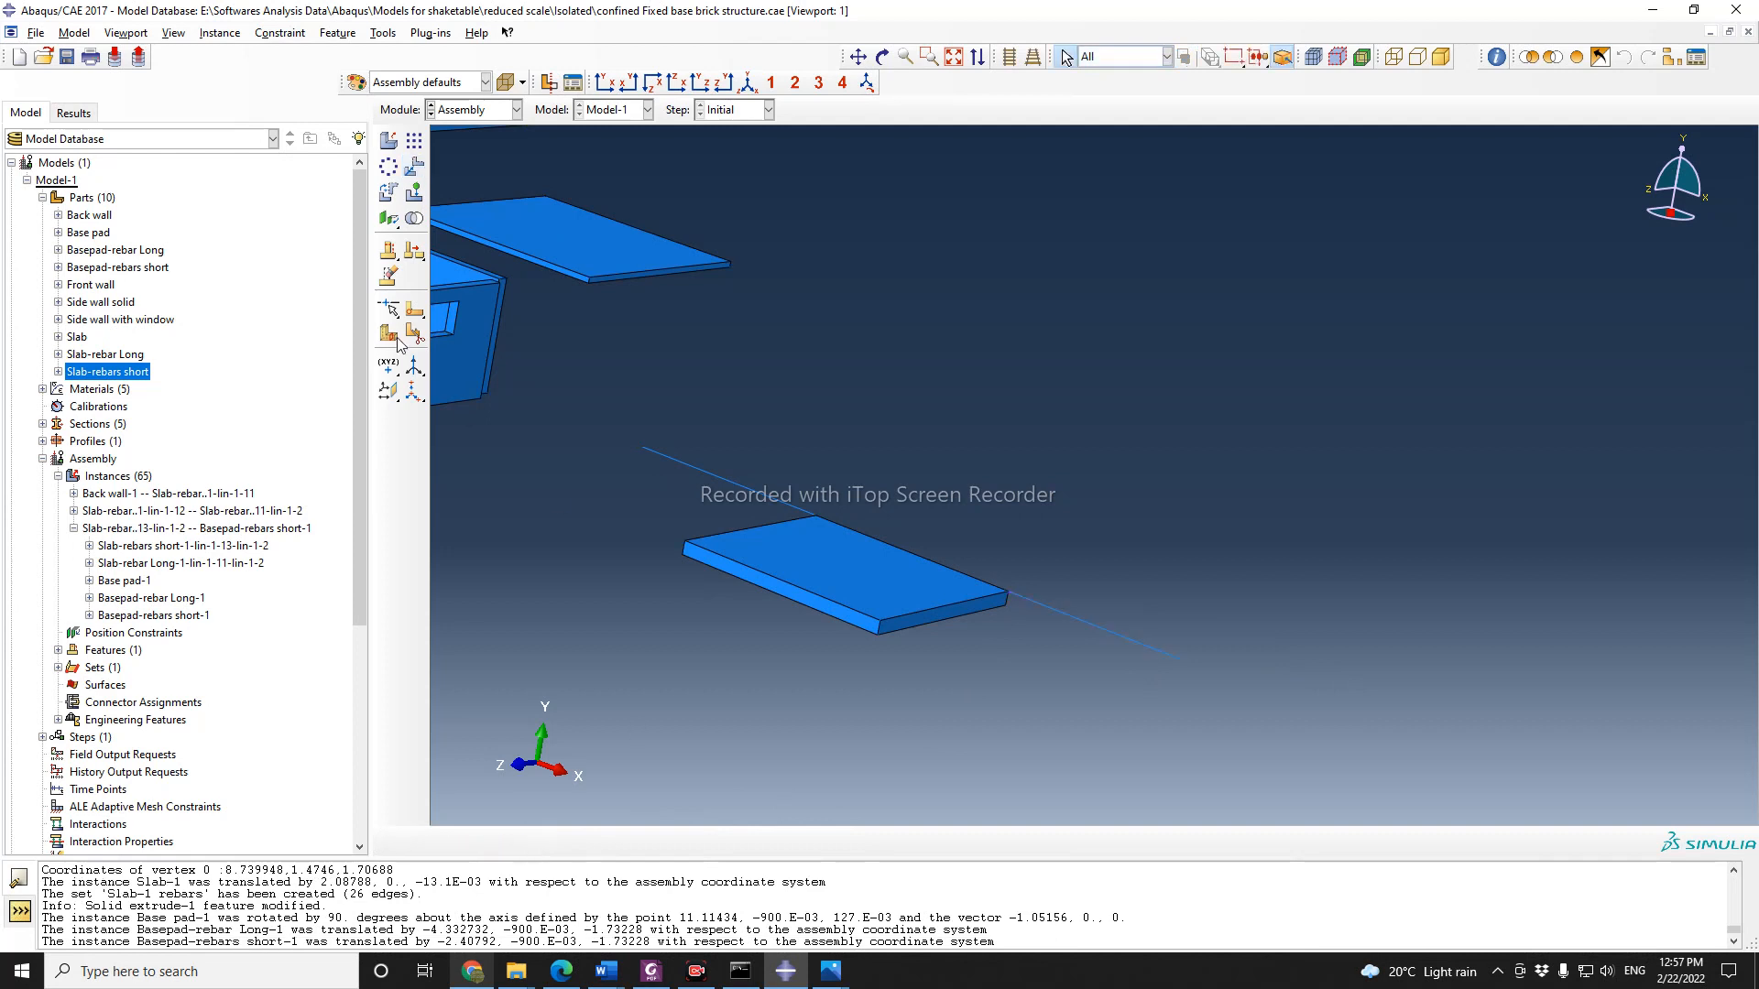
# Step: Rotate the Basepad-rebars short instance 90 degrees about the pad's vertical edge at their shared corner, aligning it with the pad's short top edge
pyautogui.click(389, 194)
pyautogui.click(1095, 619)
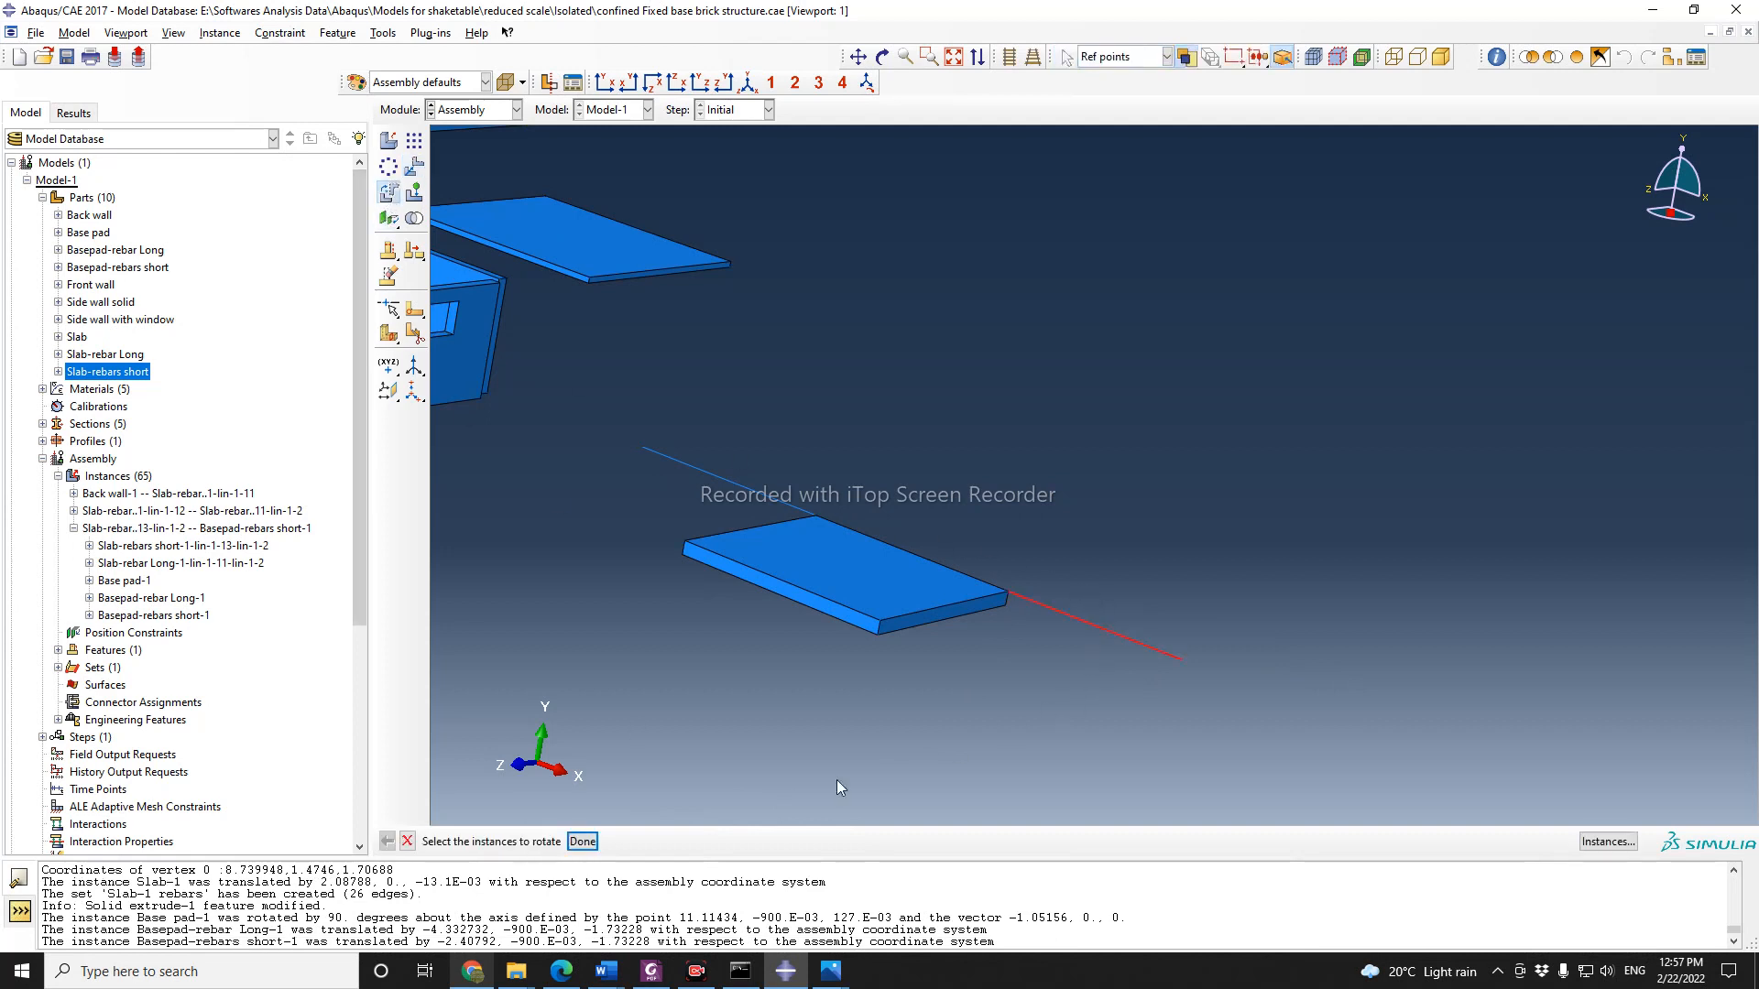
pyautogui.click(582, 841)
pyautogui.scroll(-2, 962, 669)
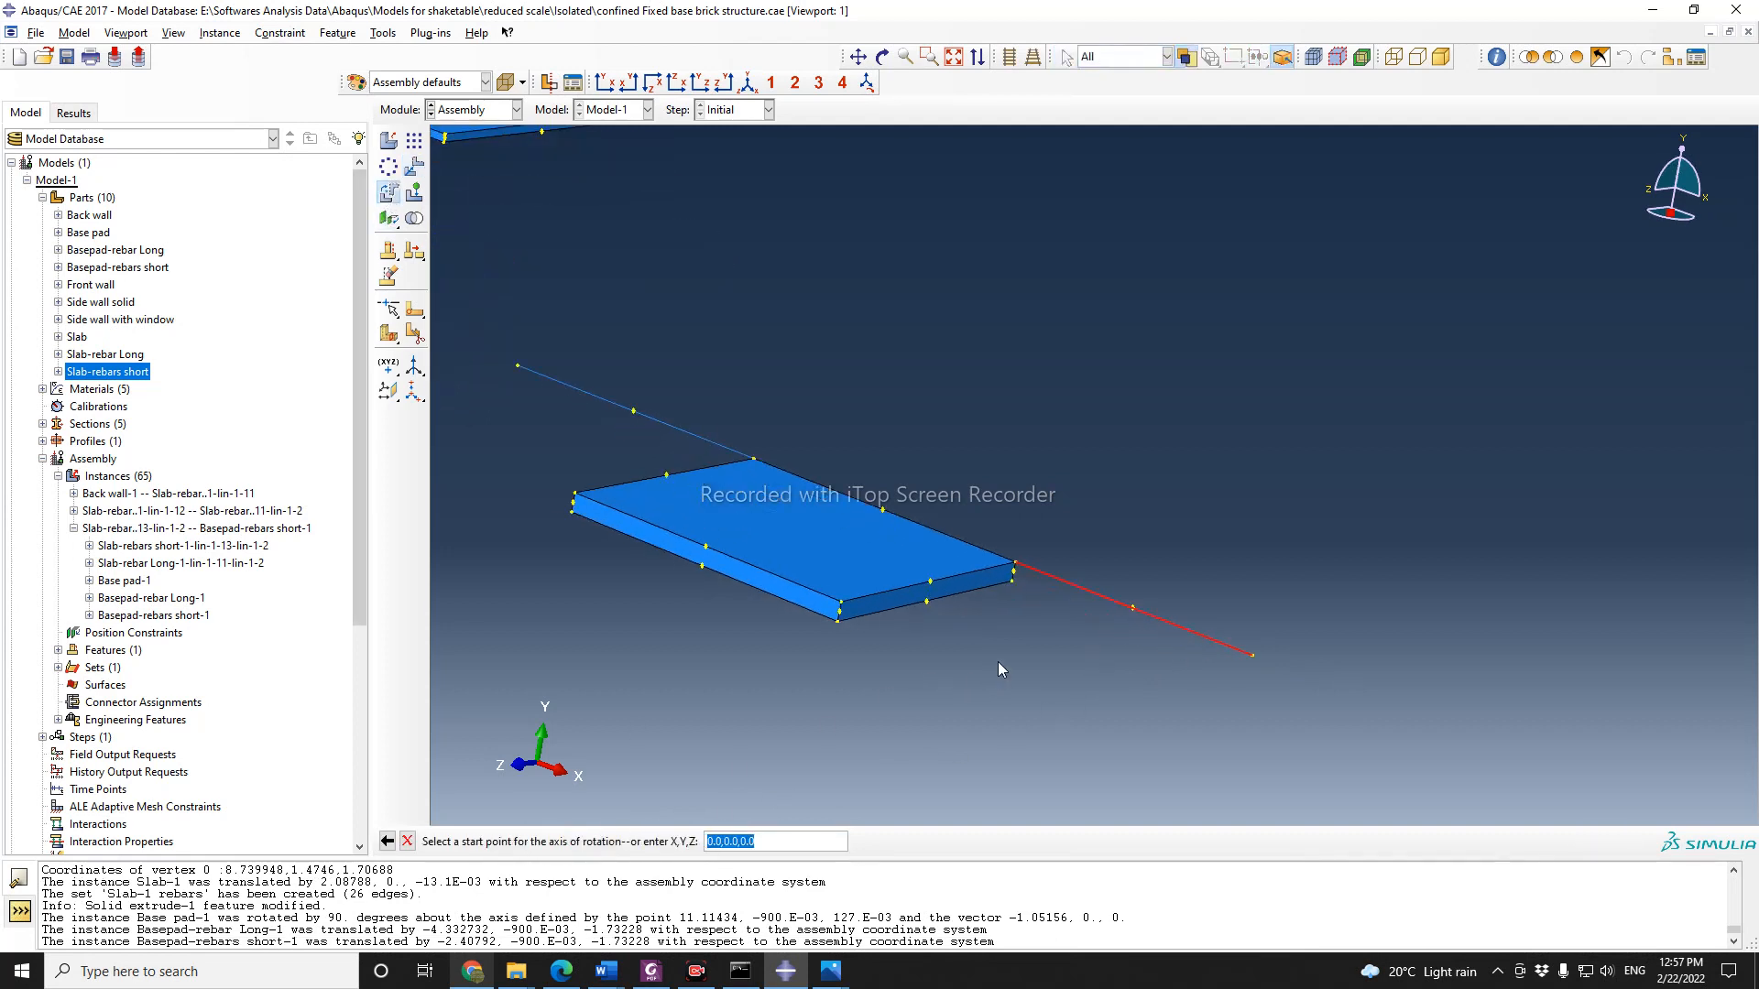
pyautogui.click(1015, 564)
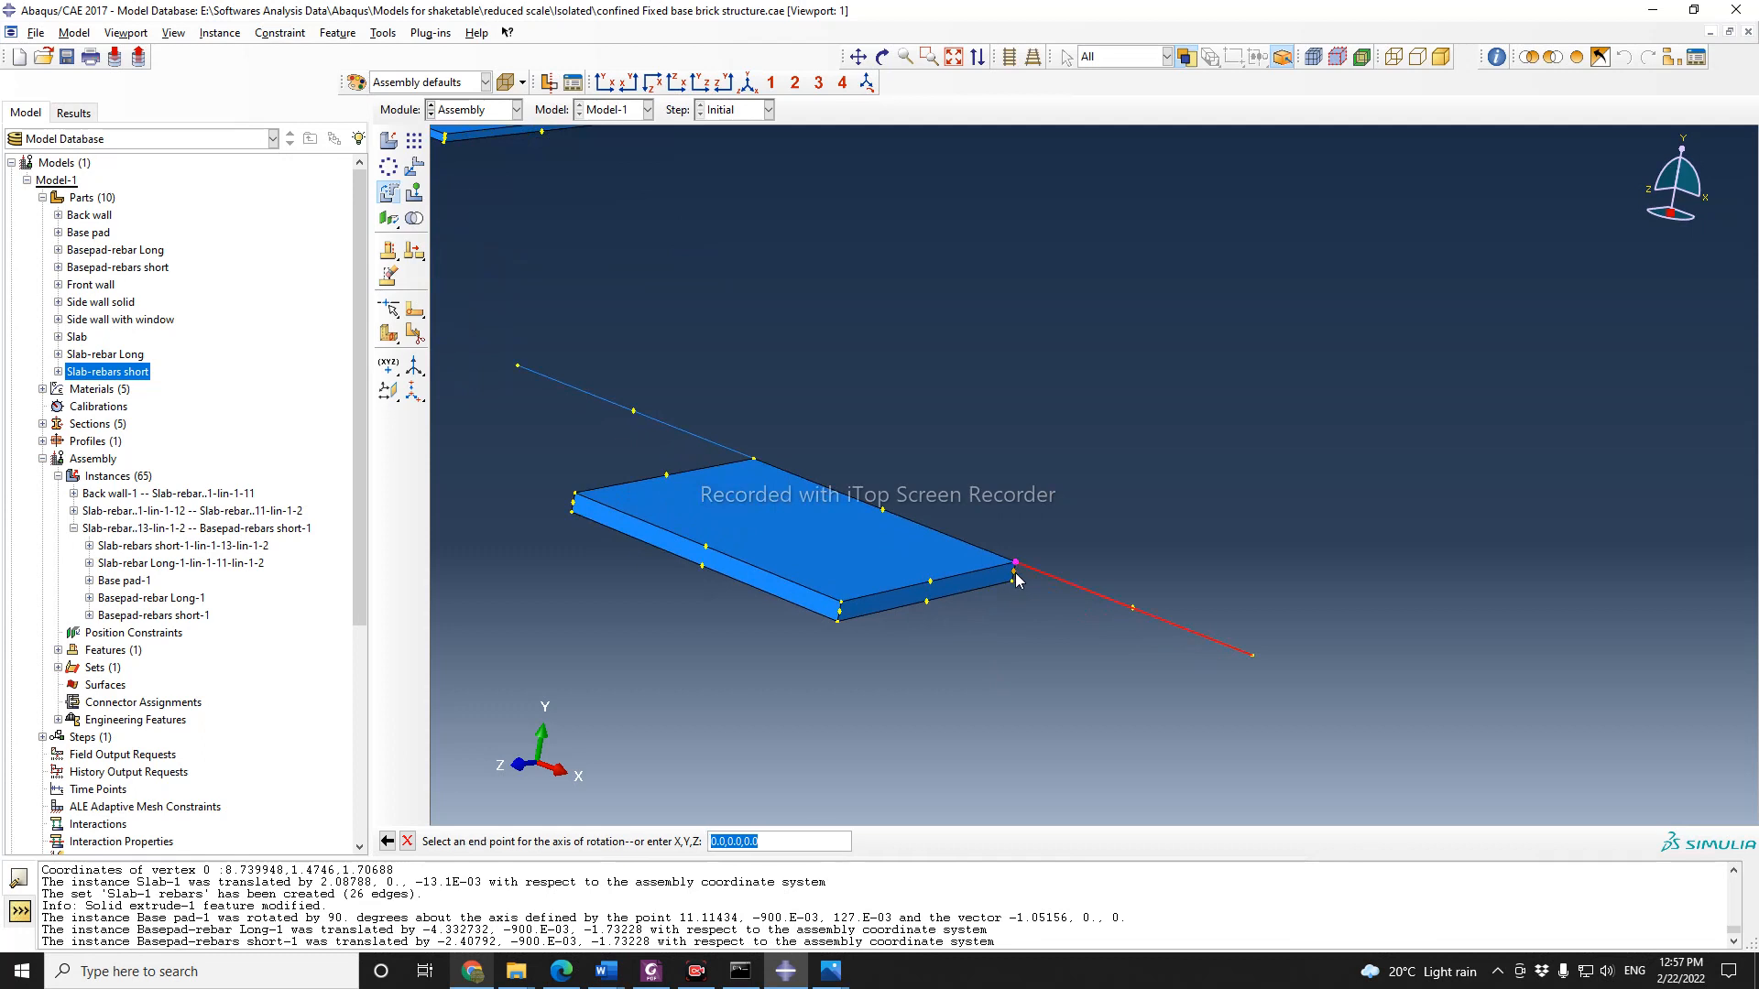
pyautogui.click(1013, 571)
pyautogui.press('Return')
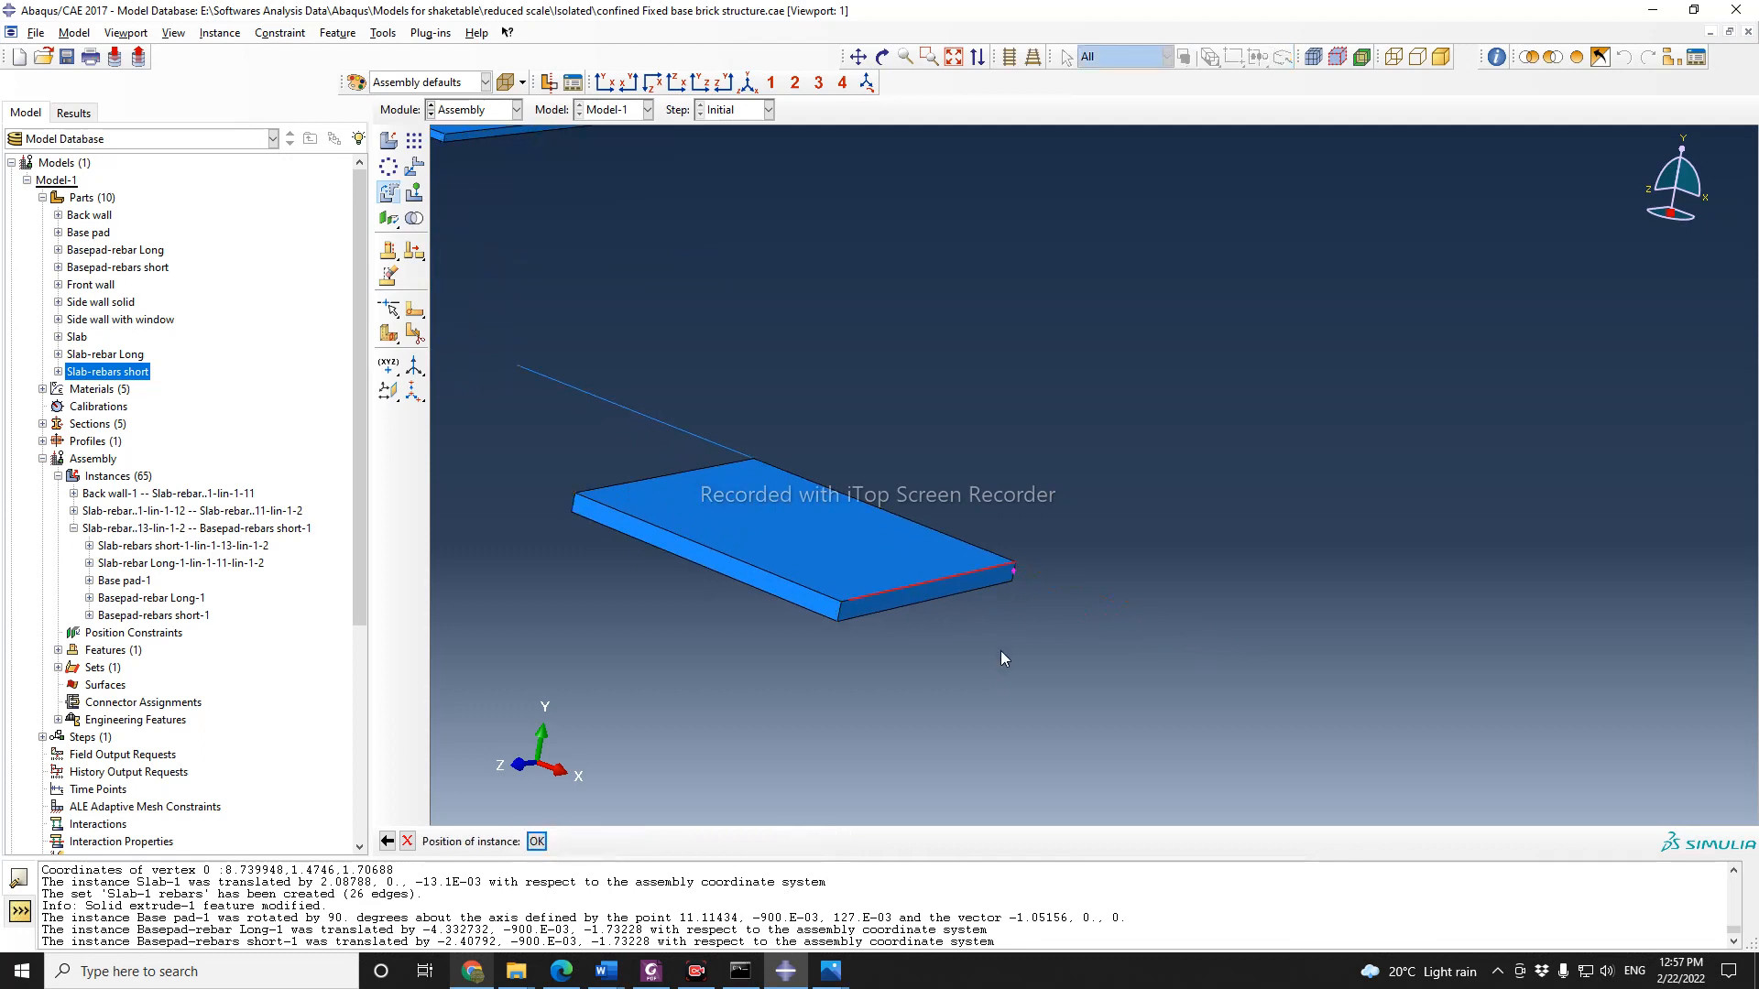
pyautogui.click(536, 841)
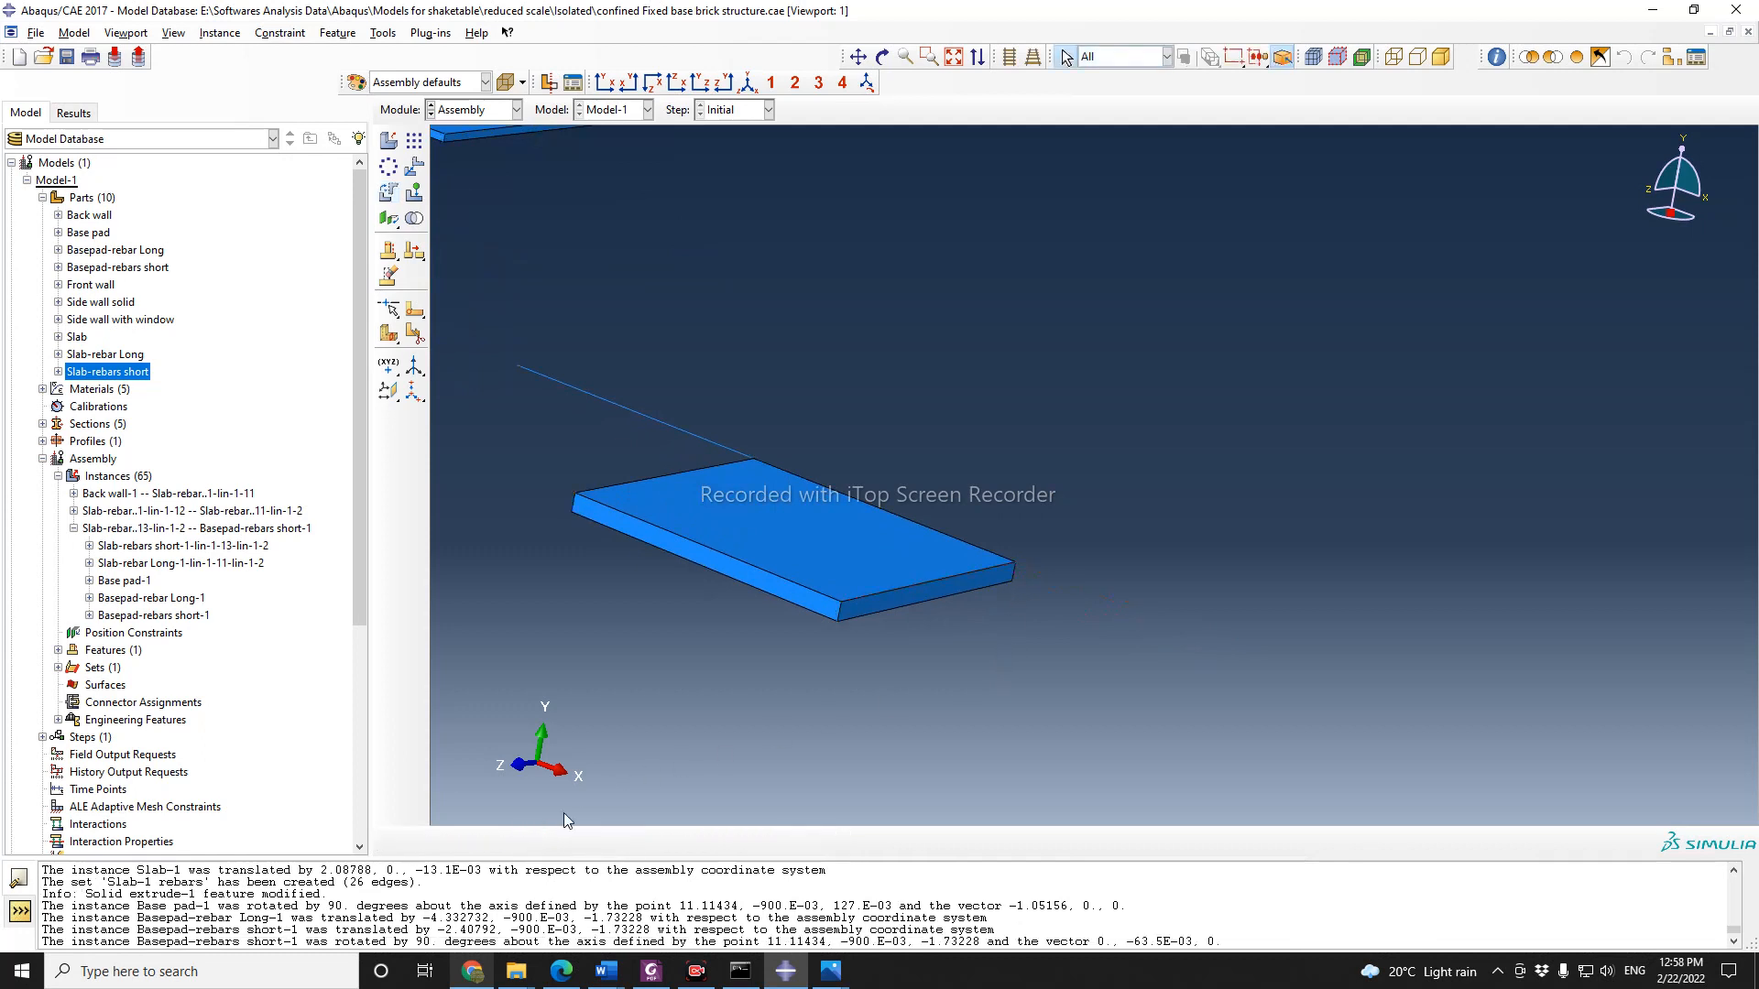
# Step: Translate the Basepad-rebars short instance from the Base pad's rear max-X top corner to its front min-X top corner
pyautogui.click(414, 166)
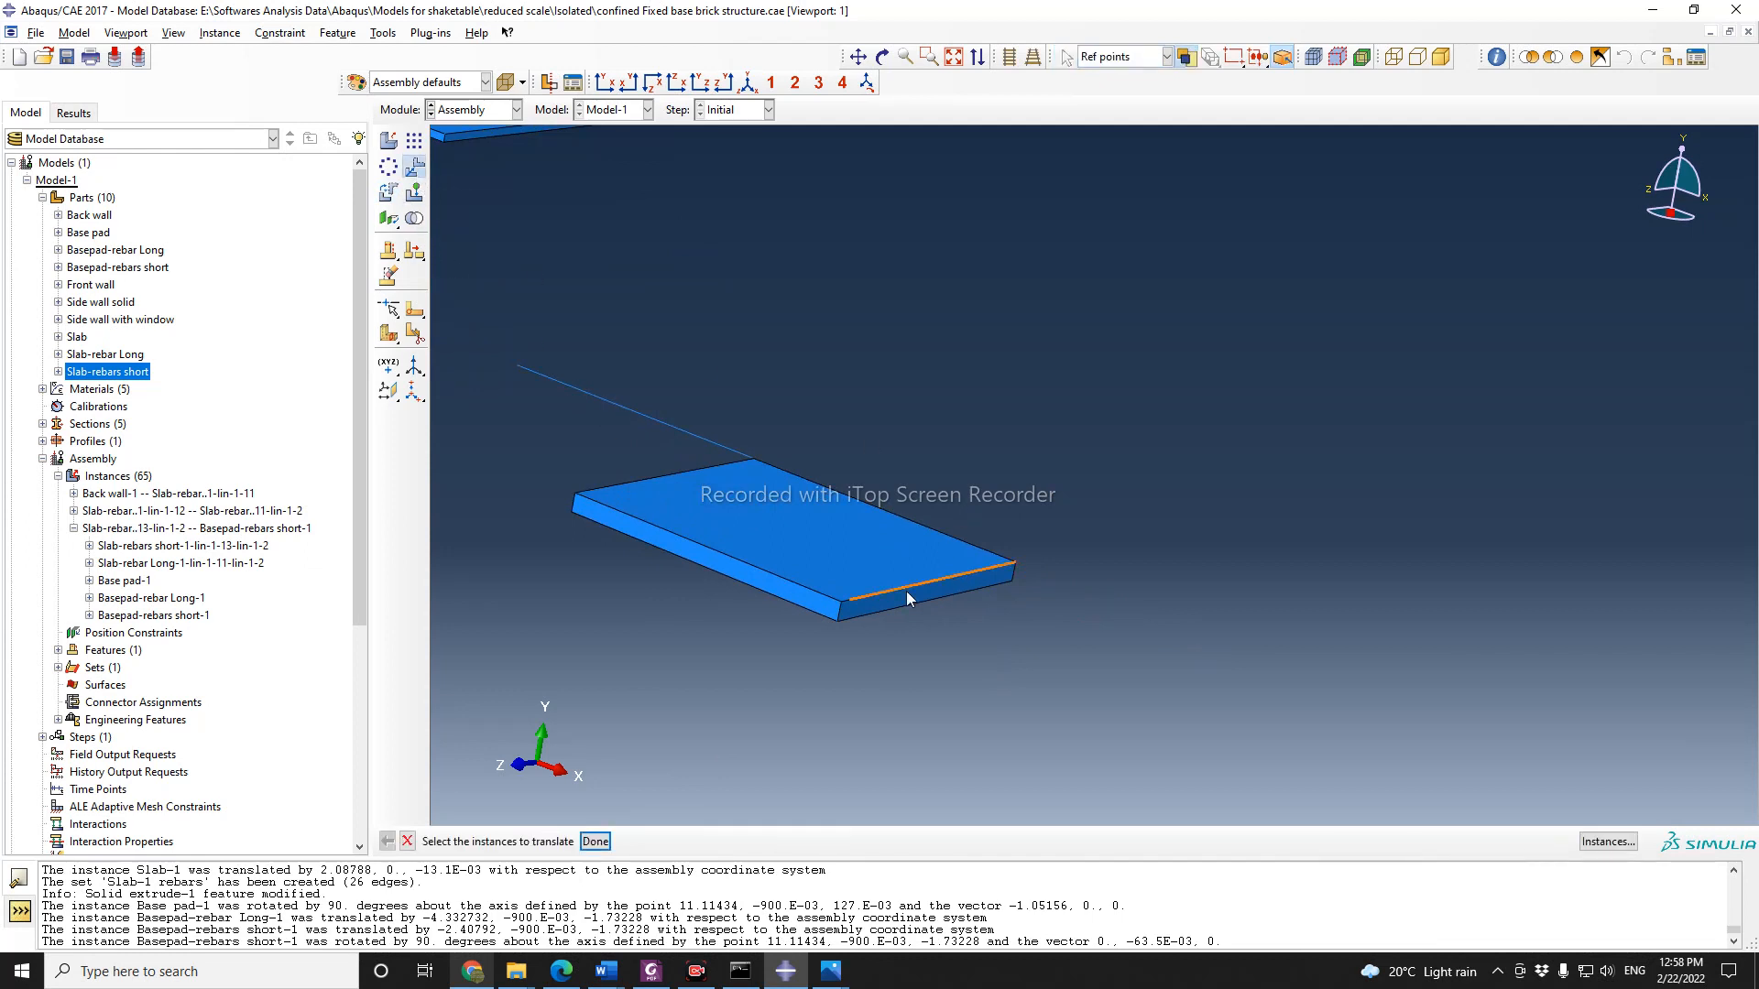
pyautogui.click(596, 841)
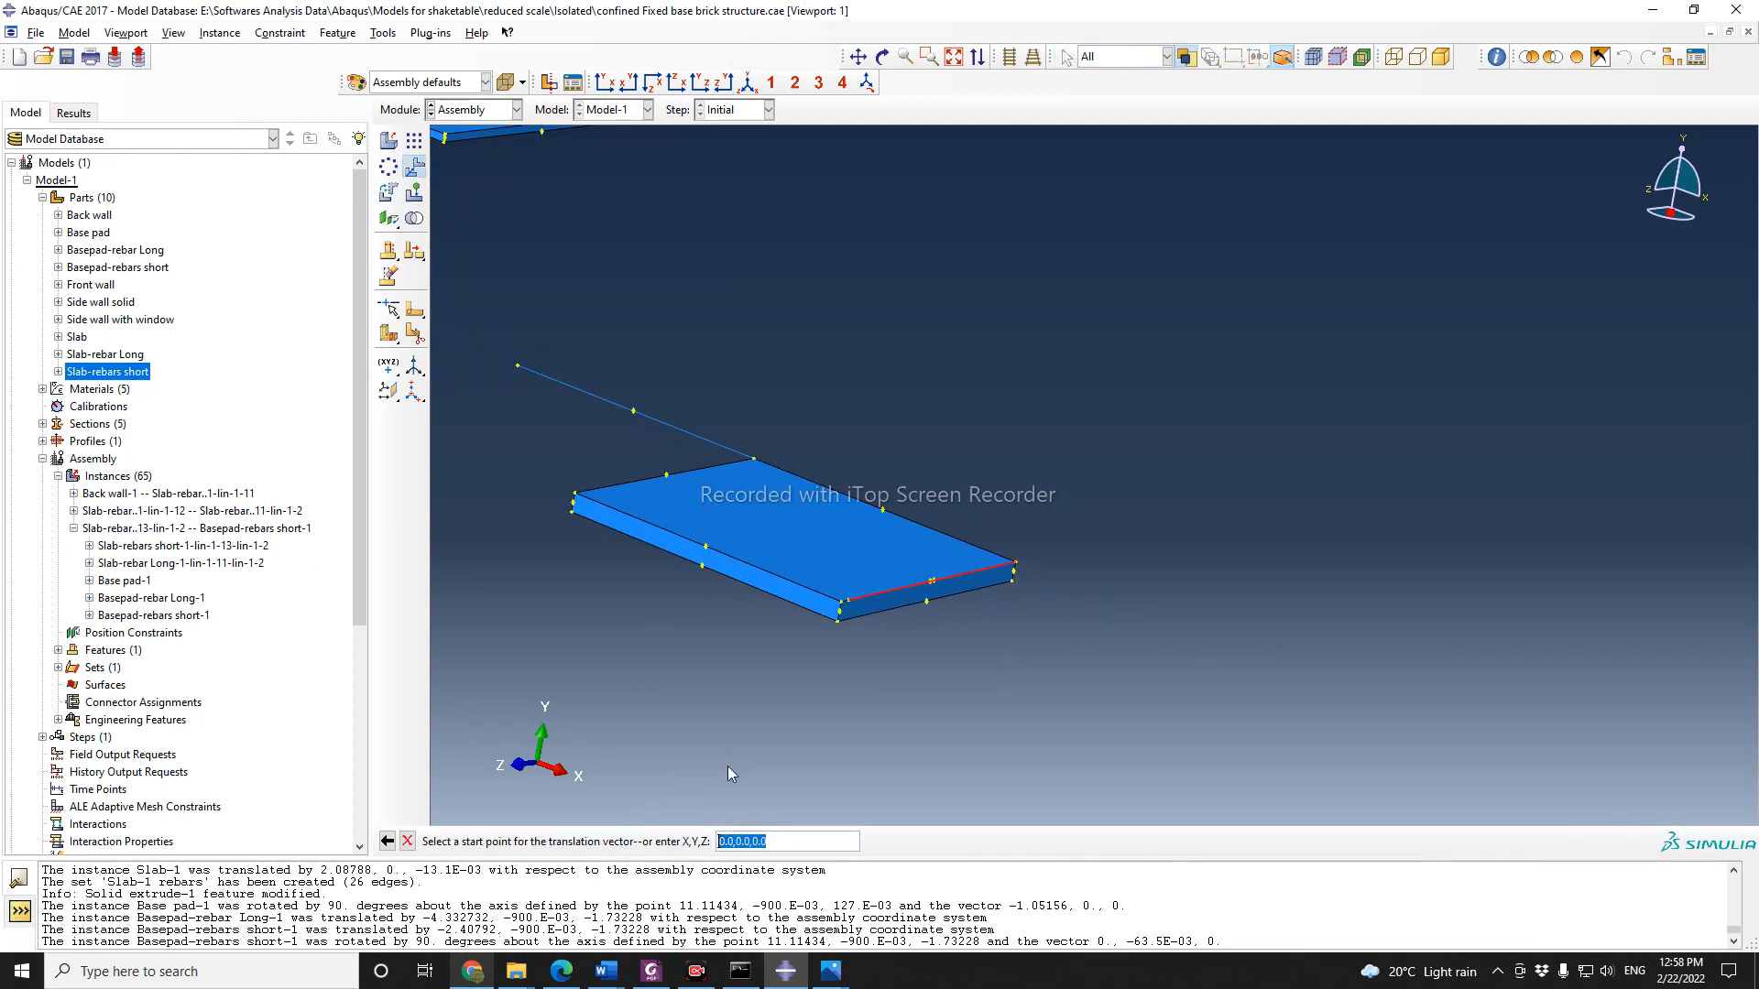
pyautogui.click(1014, 564)
pyautogui.scroll(3, 1321, 610)
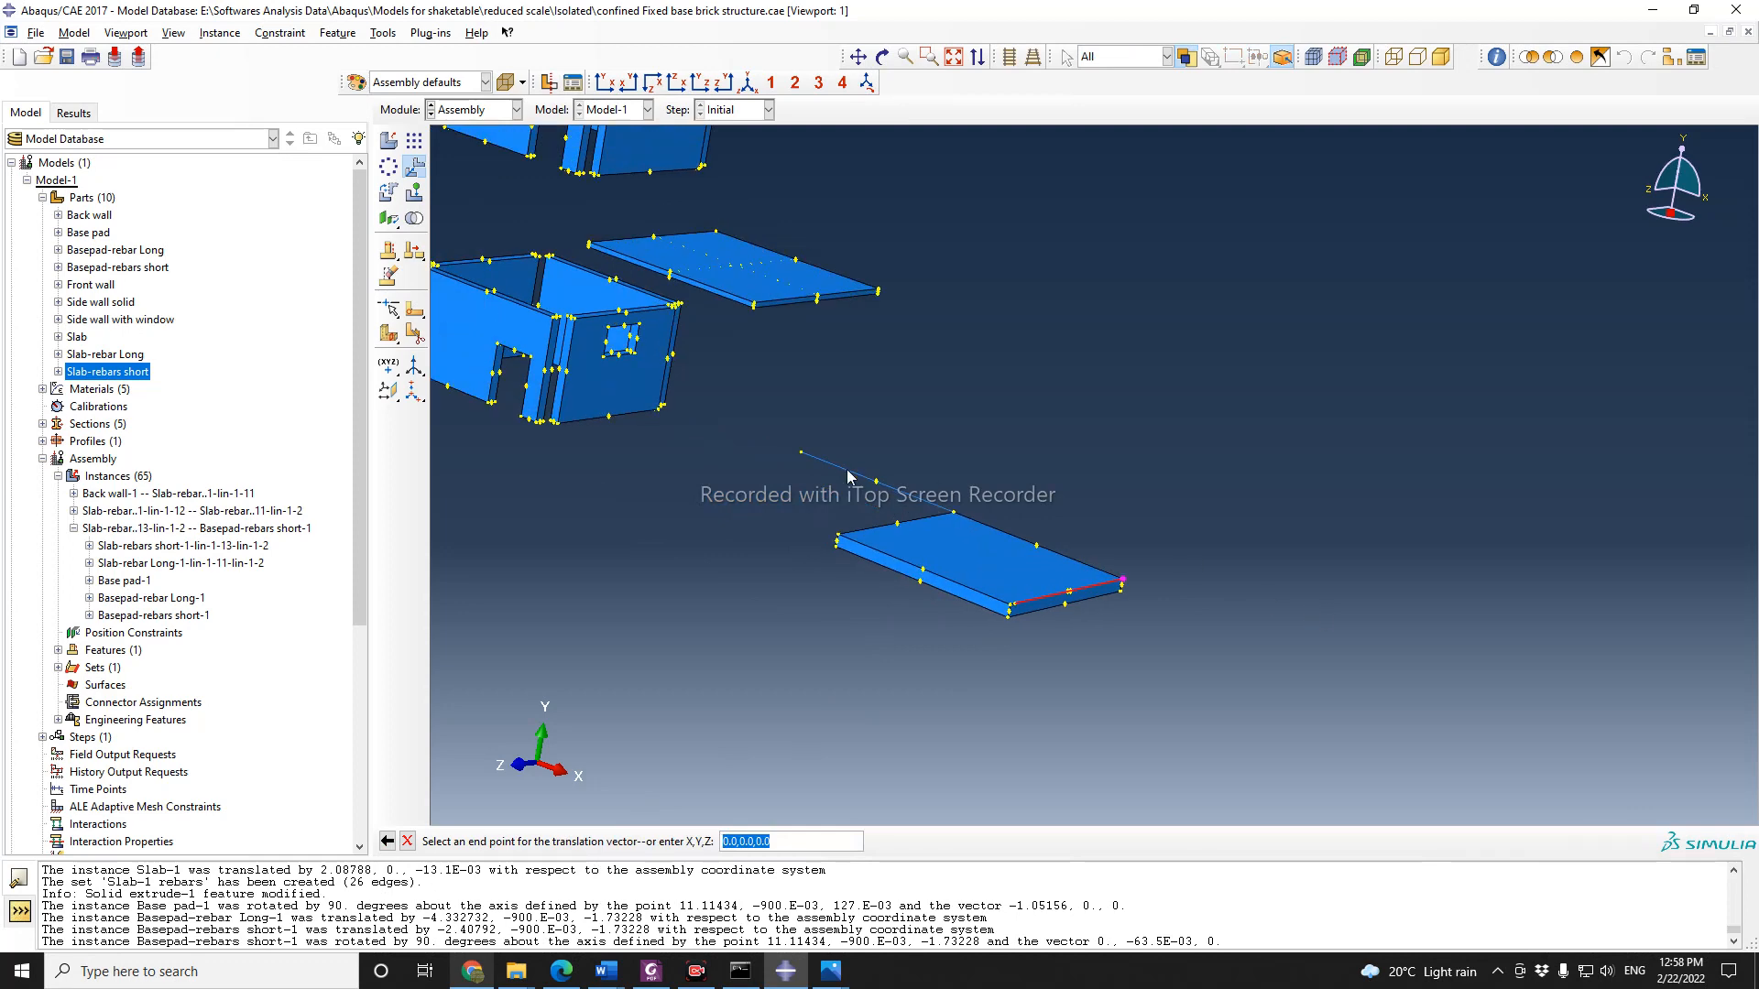
pyautogui.scroll(-3, 936, 541)
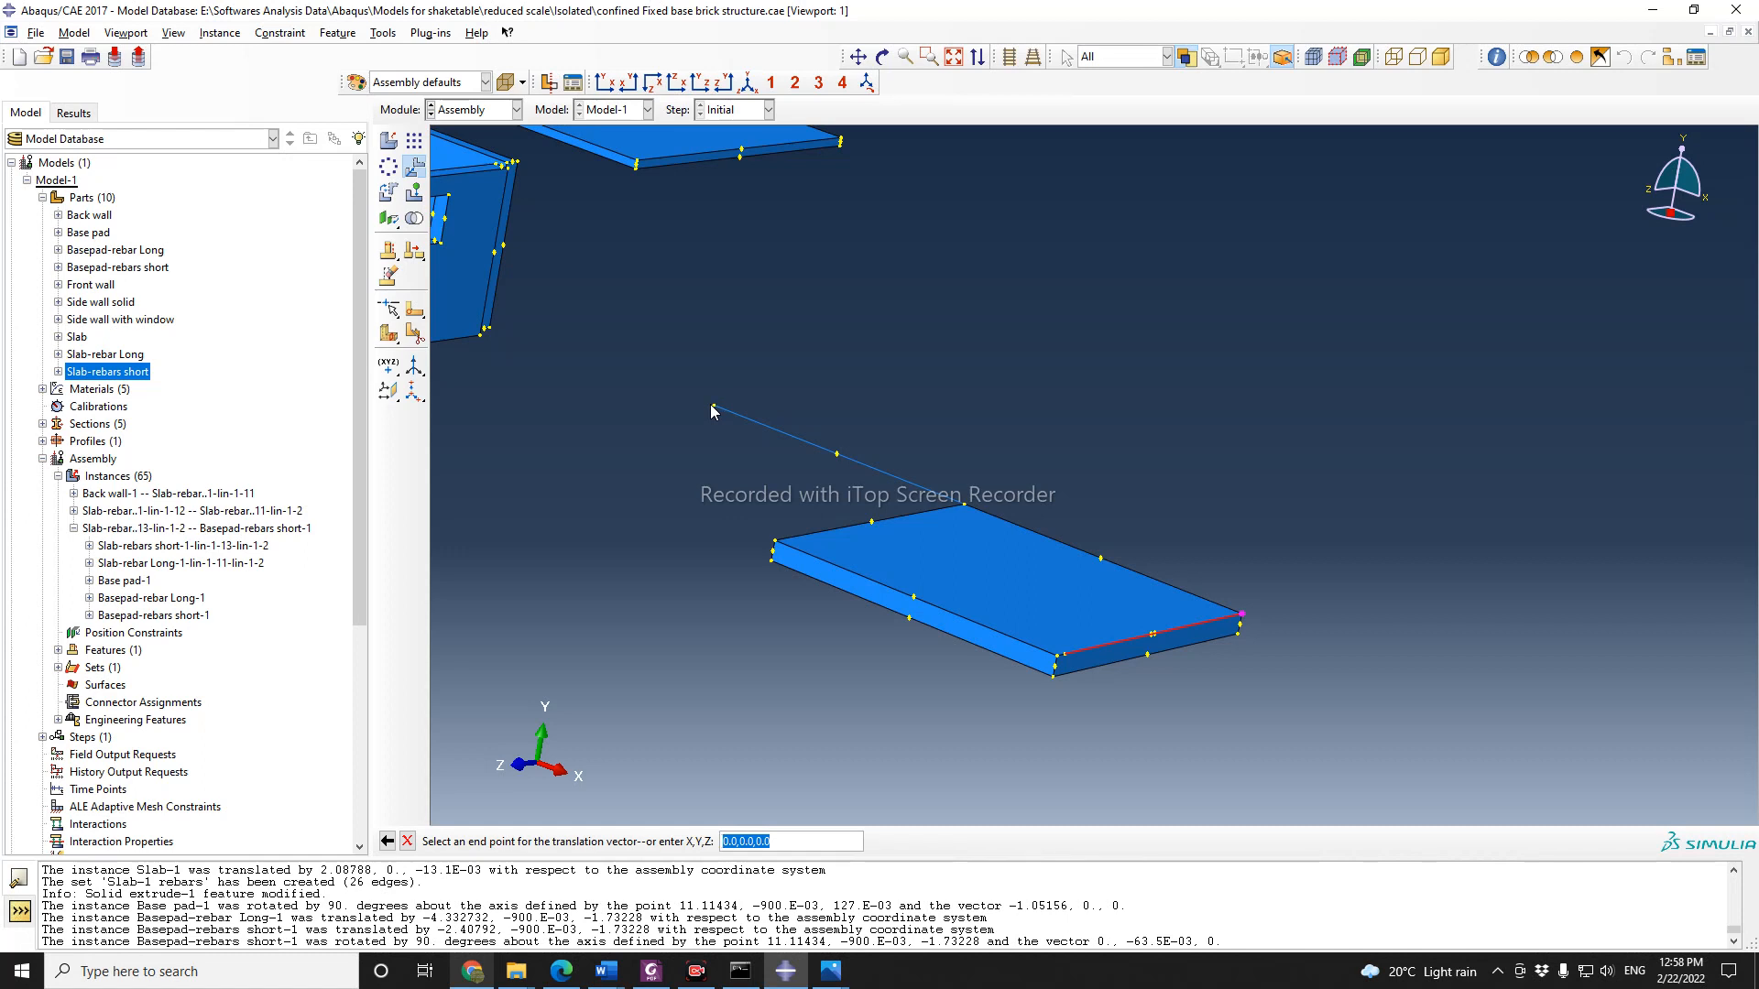
pyautogui.click(774, 543)
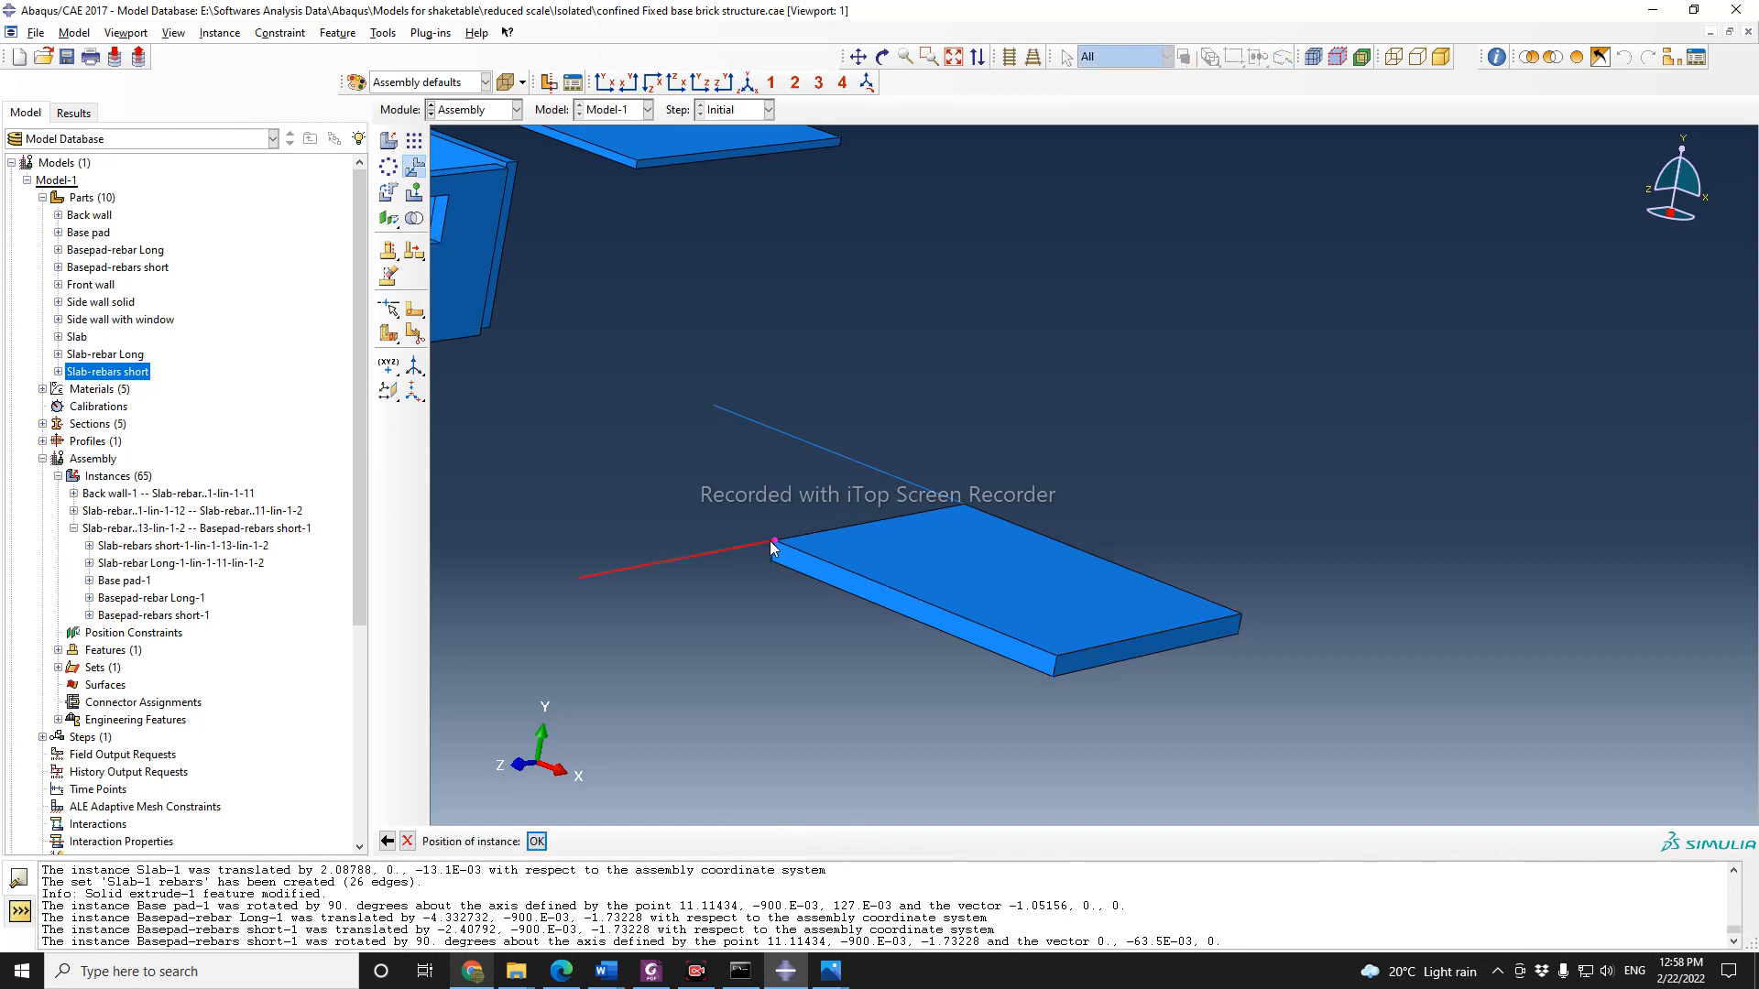
pyautogui.click(536, 842)
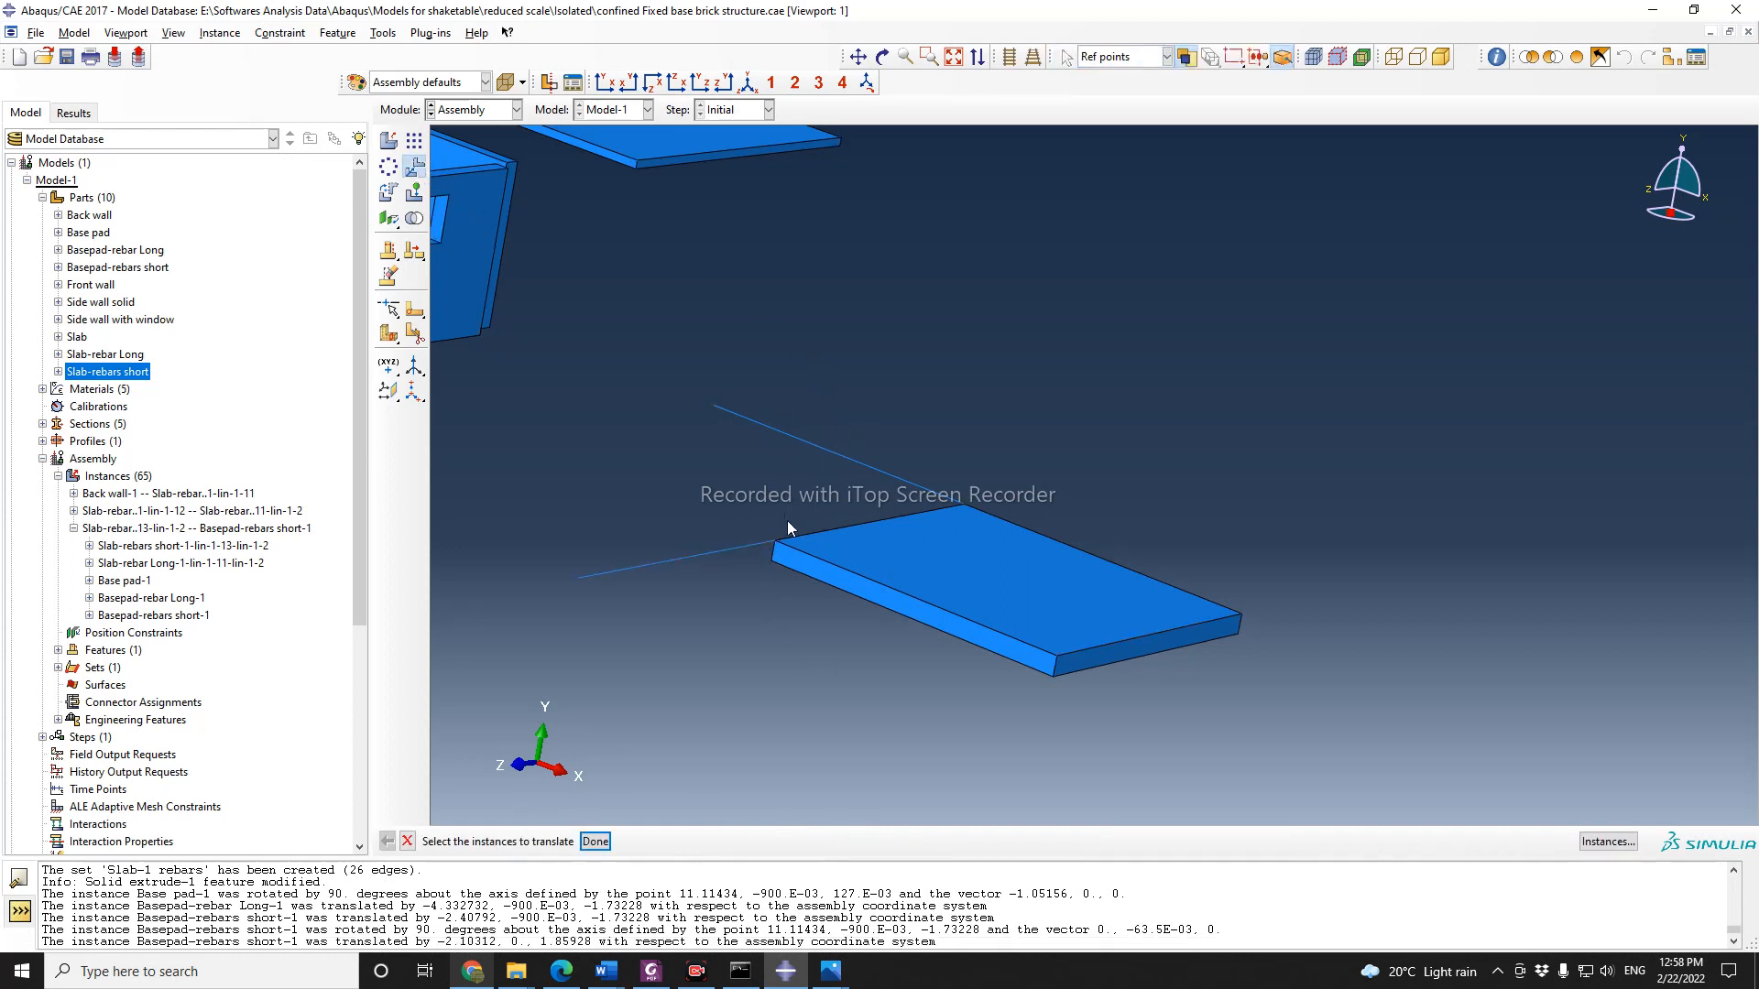
# Step: Translate the Basepad-rebar Long instance so its max-X end meets the Base pad's front min-X top corner
pyautogui.click(596, 841)
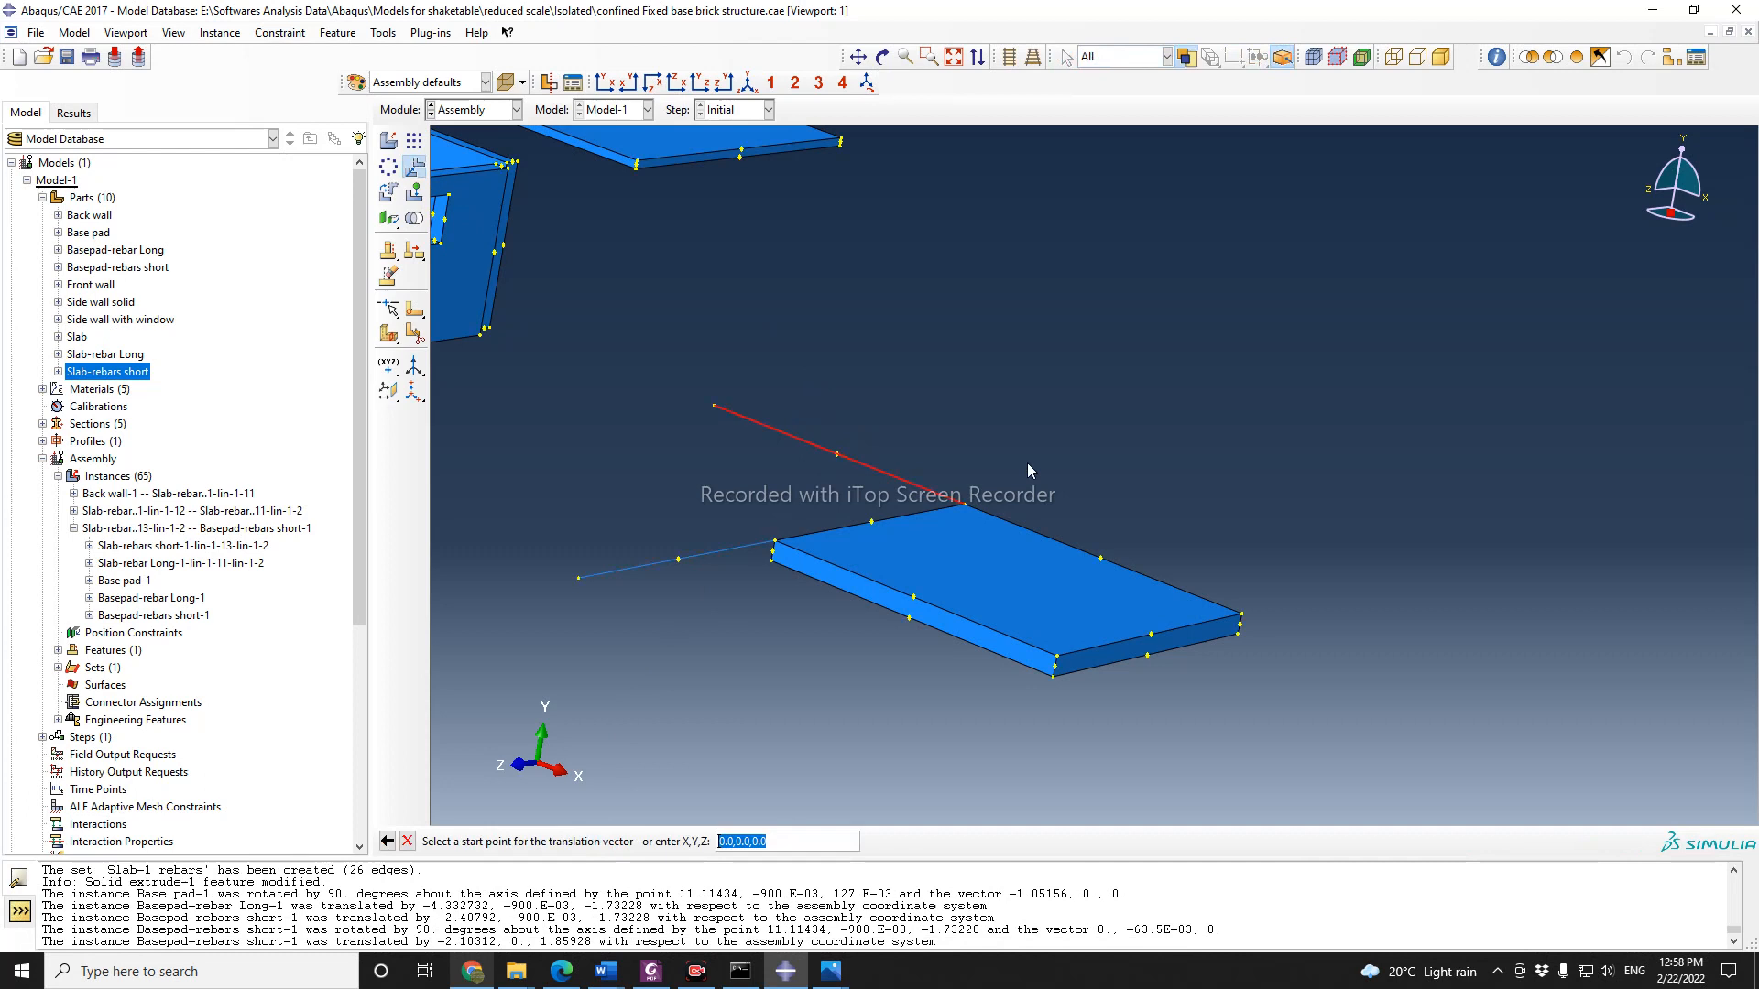
pyautogui.click(962, 504)
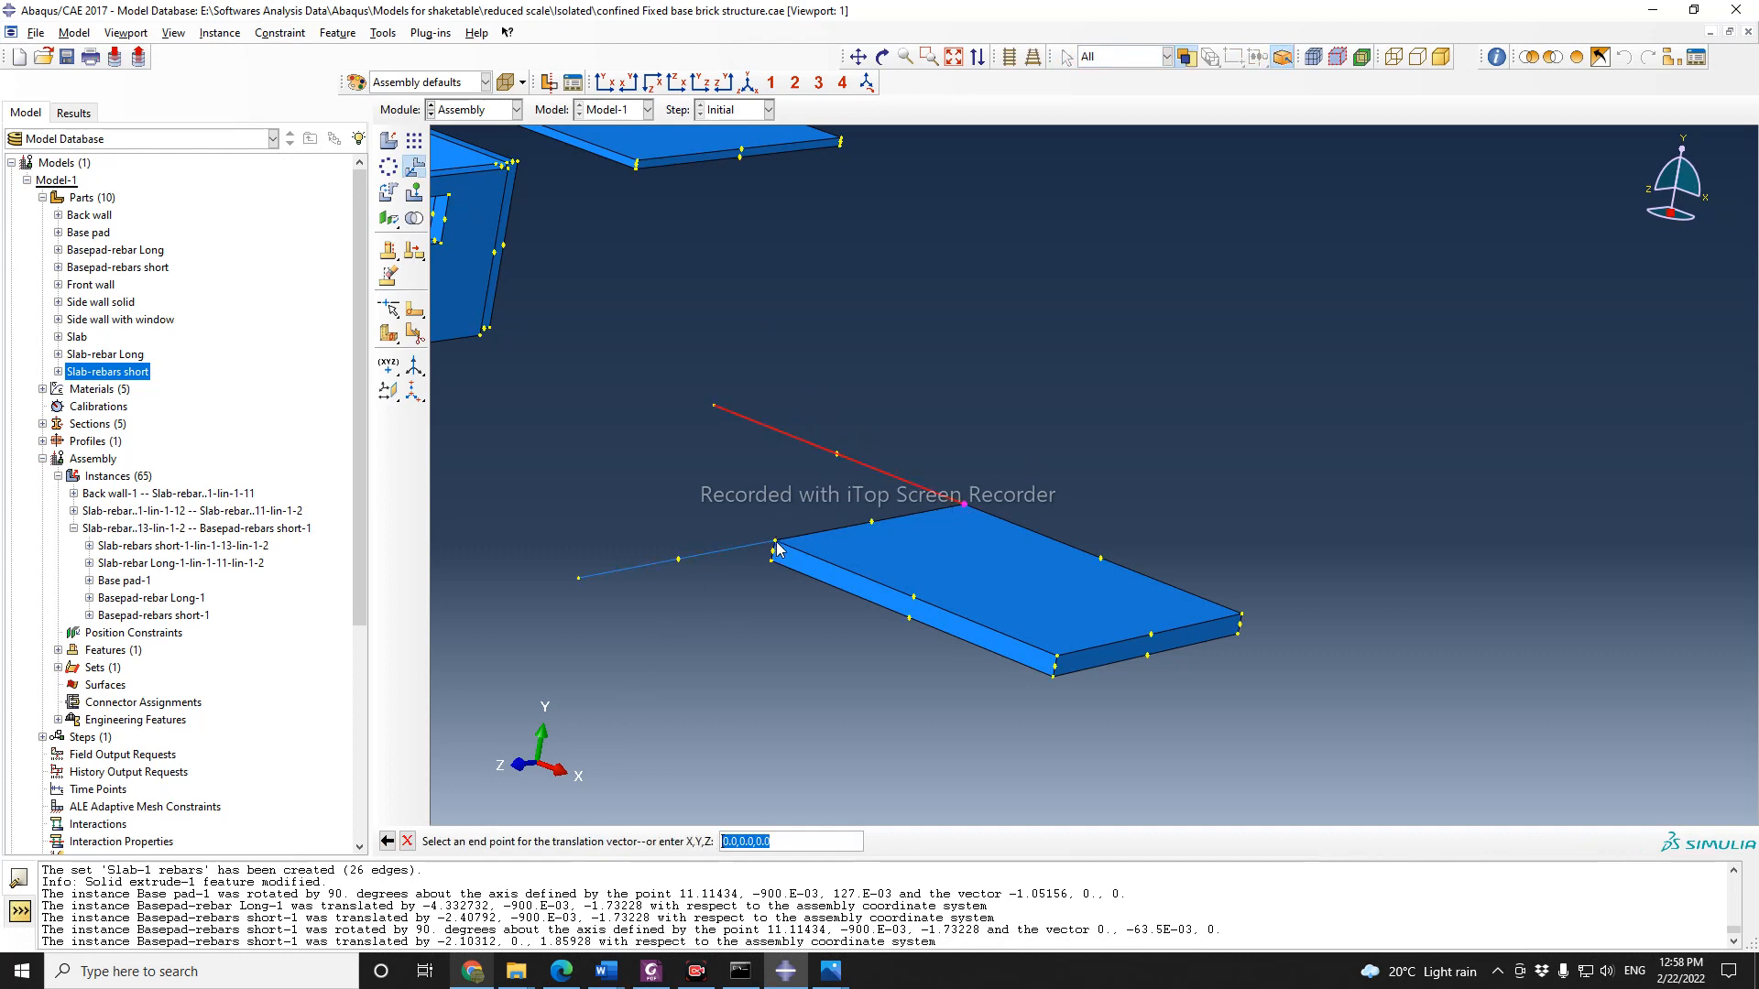
pyautogui.click(775, 540)
pyautogui.click(536, 841)
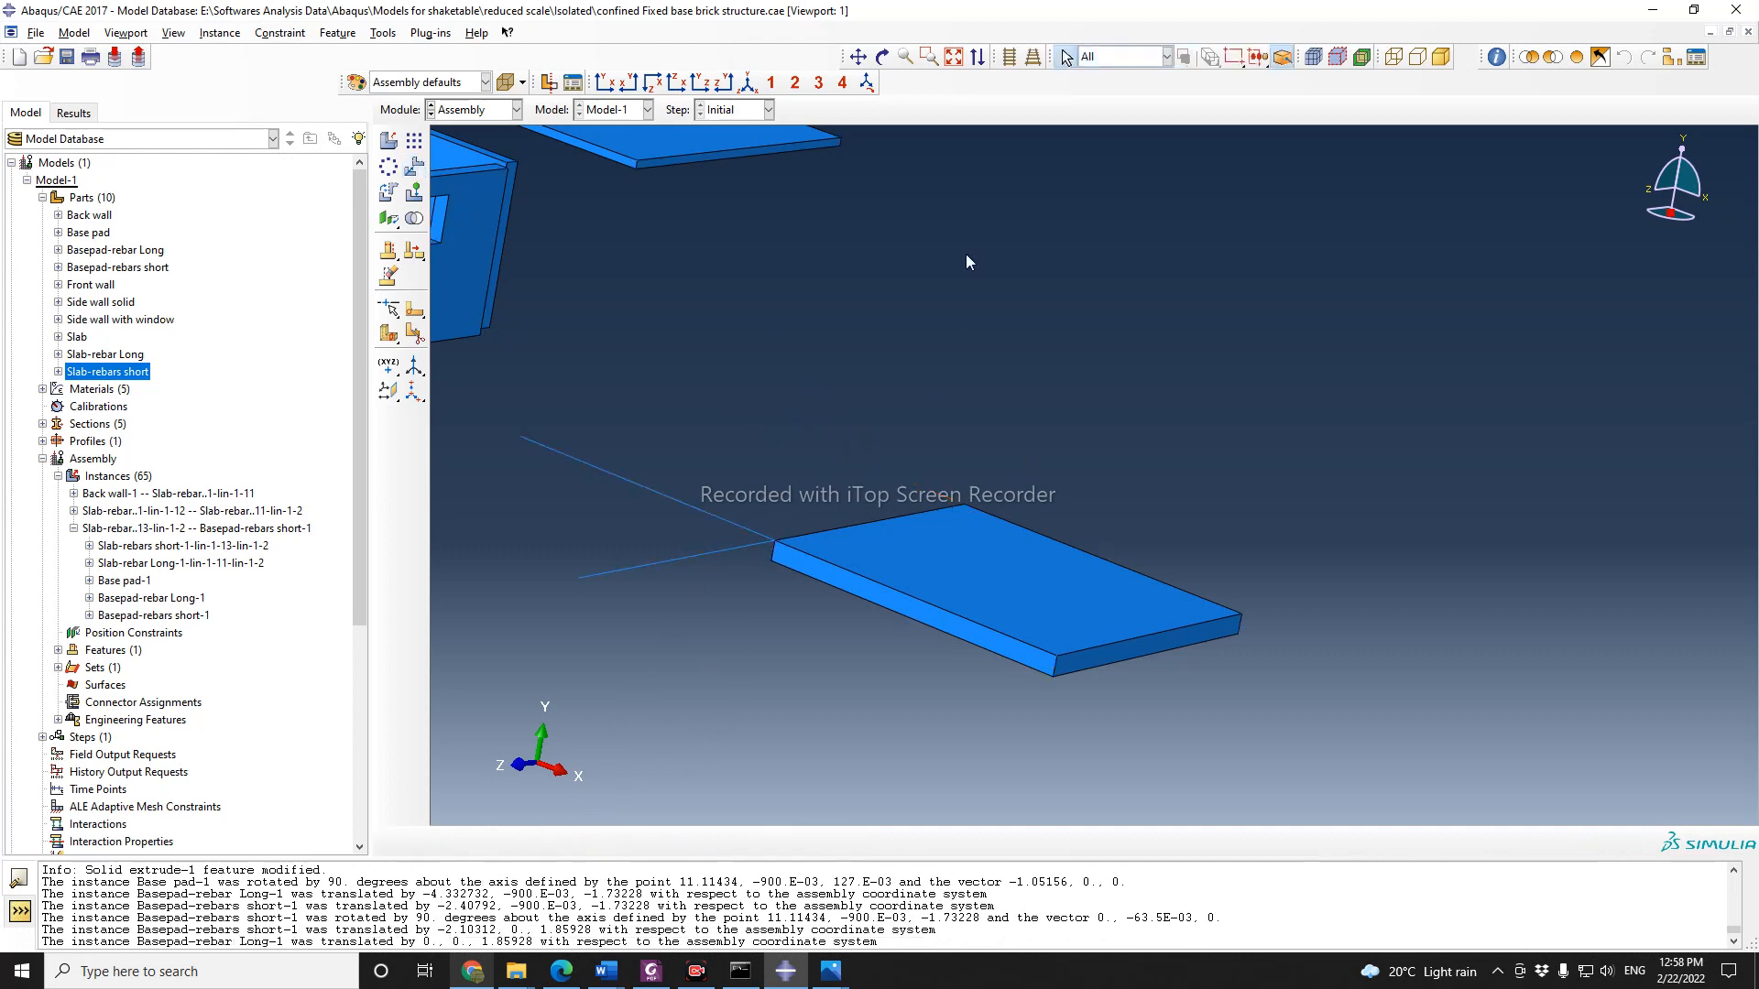
# Step: Start a linear pattern of the Basepad-rebar Long instance and set the direction 1 number to 1
pyautogui.click(882, 57)
pyautogui.moveTo(911, 581); pyautogui.dragTo(1068, 611)
pyautogui.moveTo(1277, 568); pyautogui.dragTo(1201, 595)
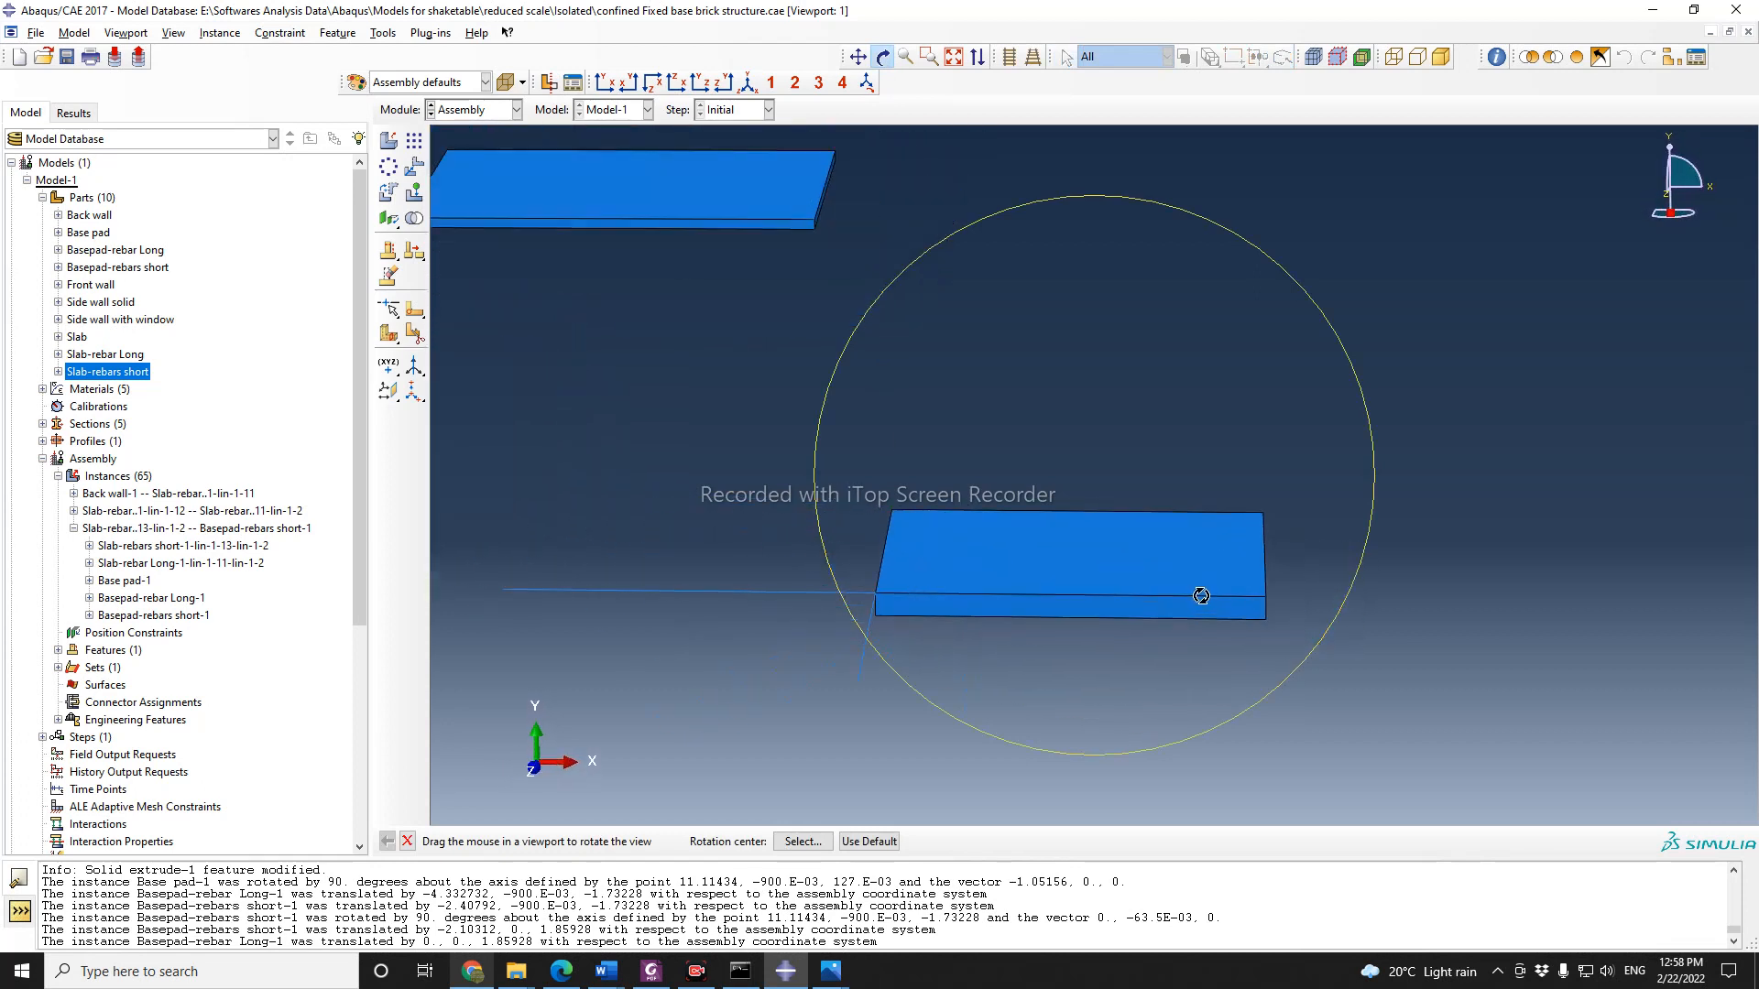
pyautogui.moveTo(1246, 534); pyautogui.dragTo(898, 671)
pyautogui.click(406, 841)
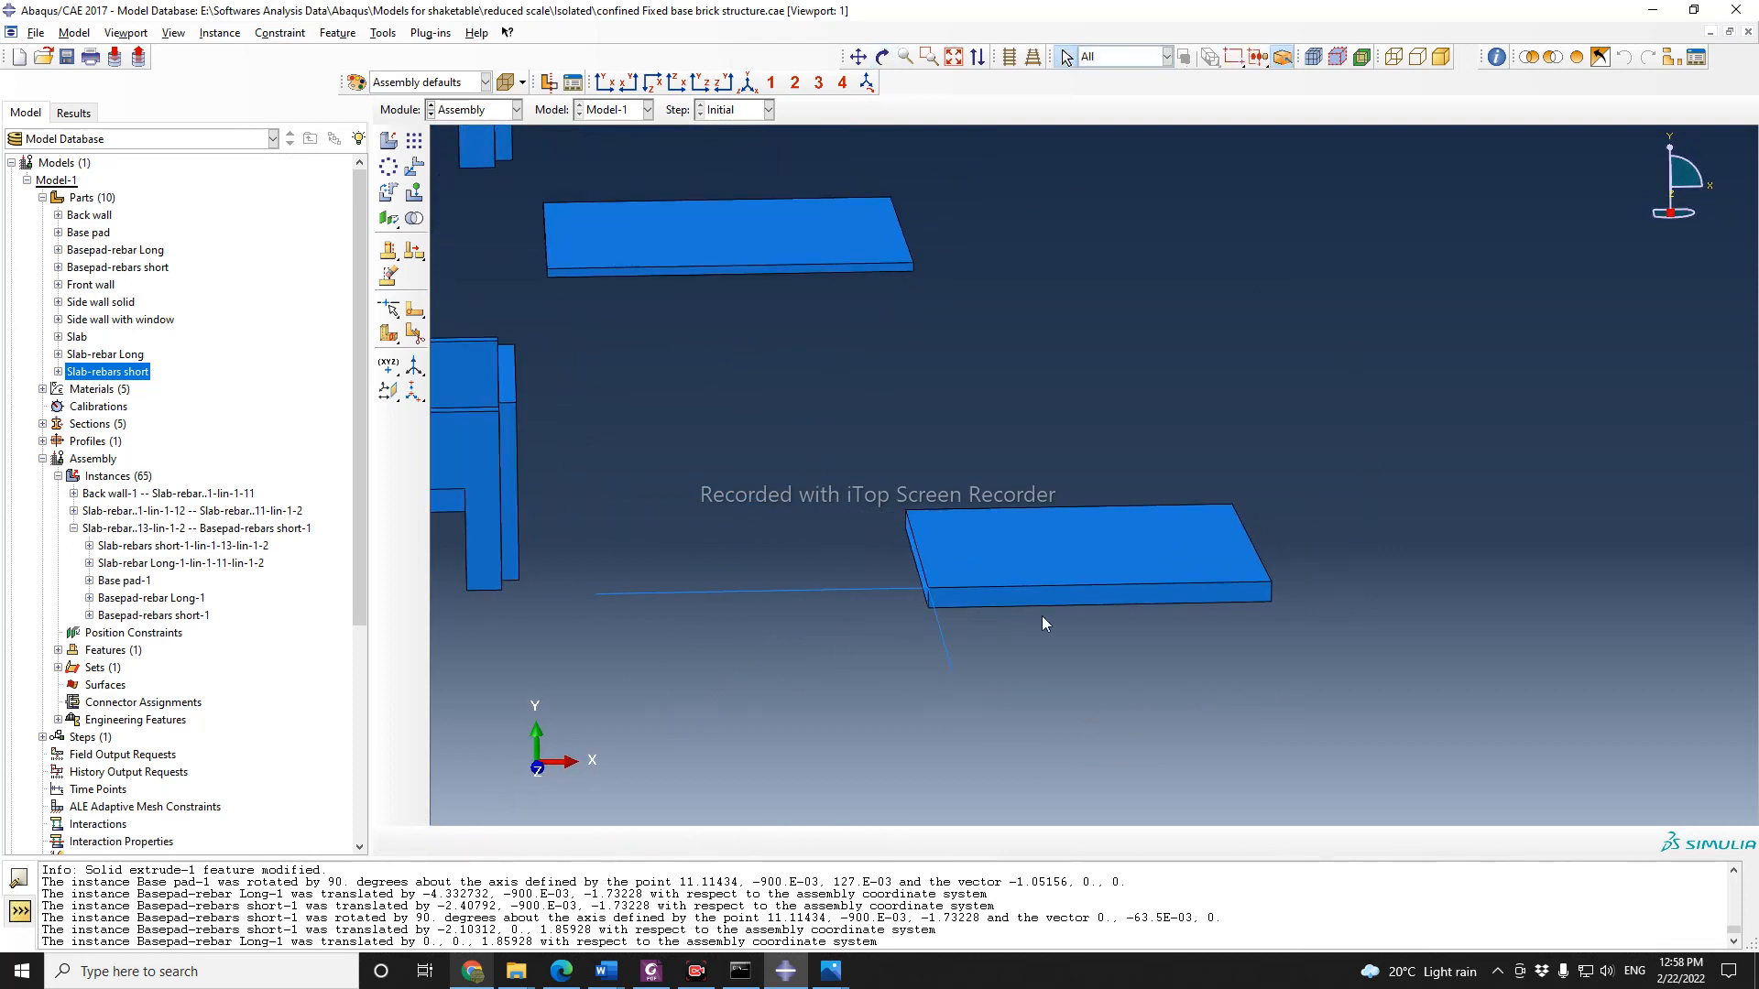
pyautogui.click(414, 140)
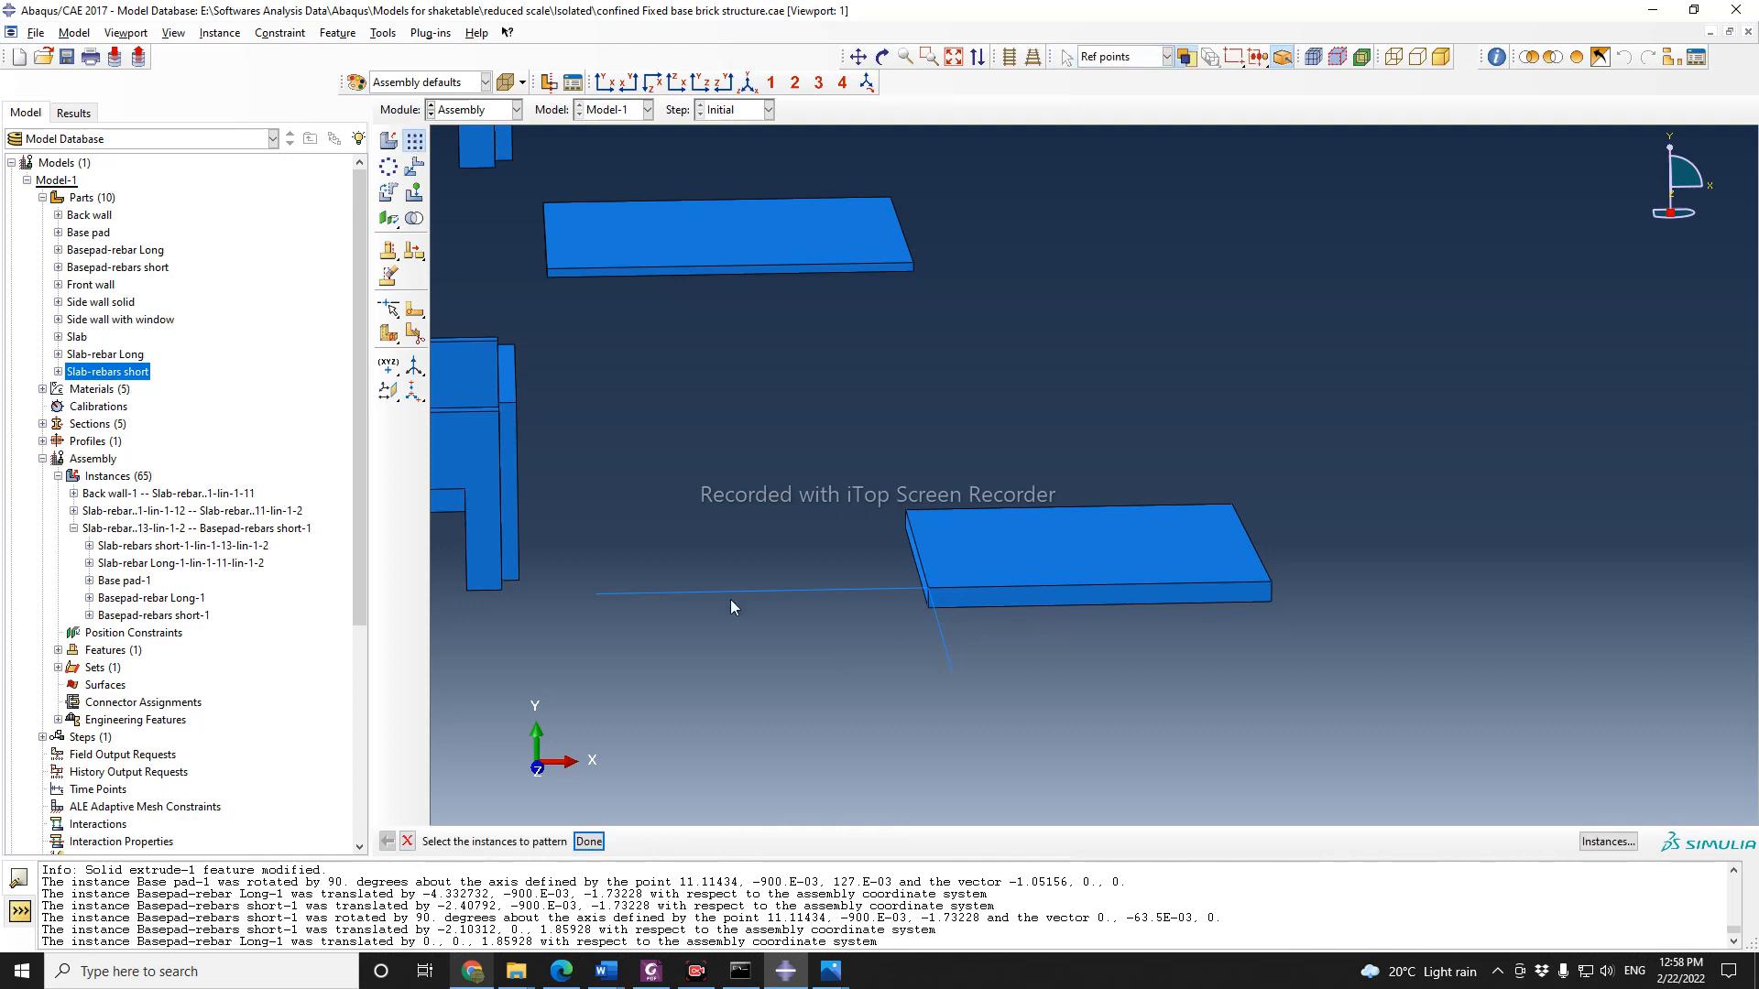
pyautogui.click(883, 57)
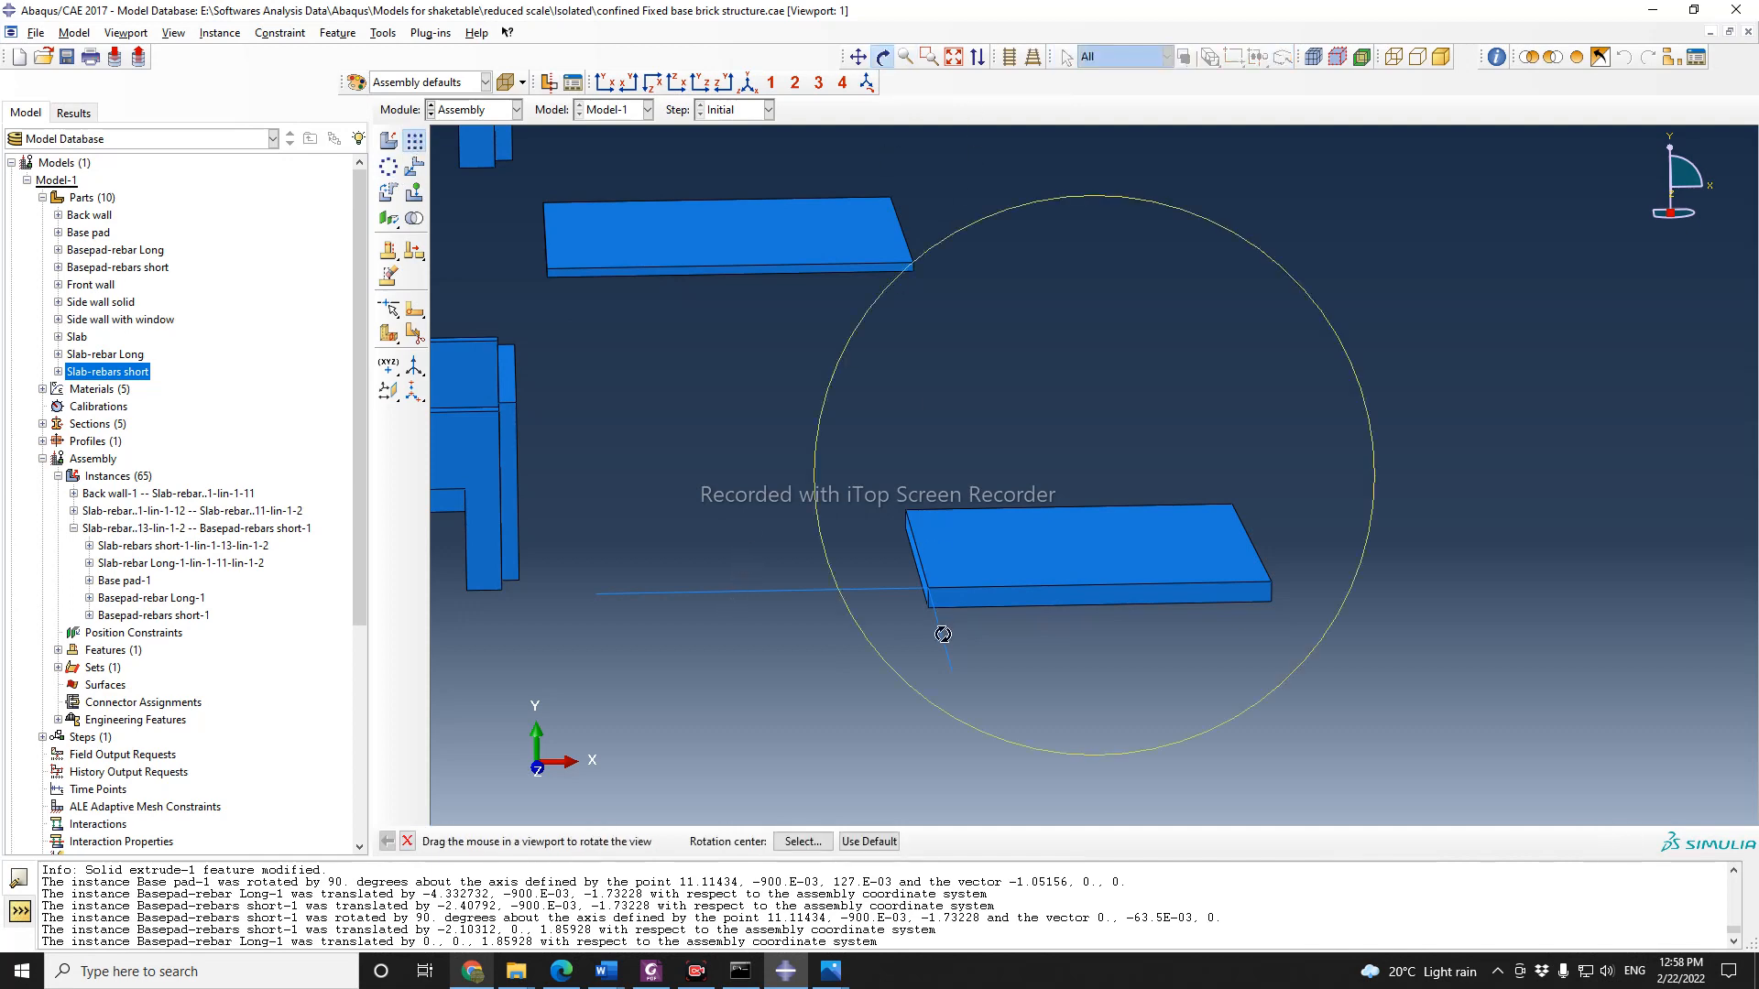
pyautogui.moveTo(944, 632)
pyautogui.mouseDown()
pyautogui.moveTo(1112, 627)
pyautogui.moveTo(1179, 597)
pyautogui.moveTo(1054, 623)
pyautogui.moveTo(910, 565)
pyautogui.moveTo(954, 617)
pyautogui.moveTo(941, 630)
pyautogui.mouseUp()
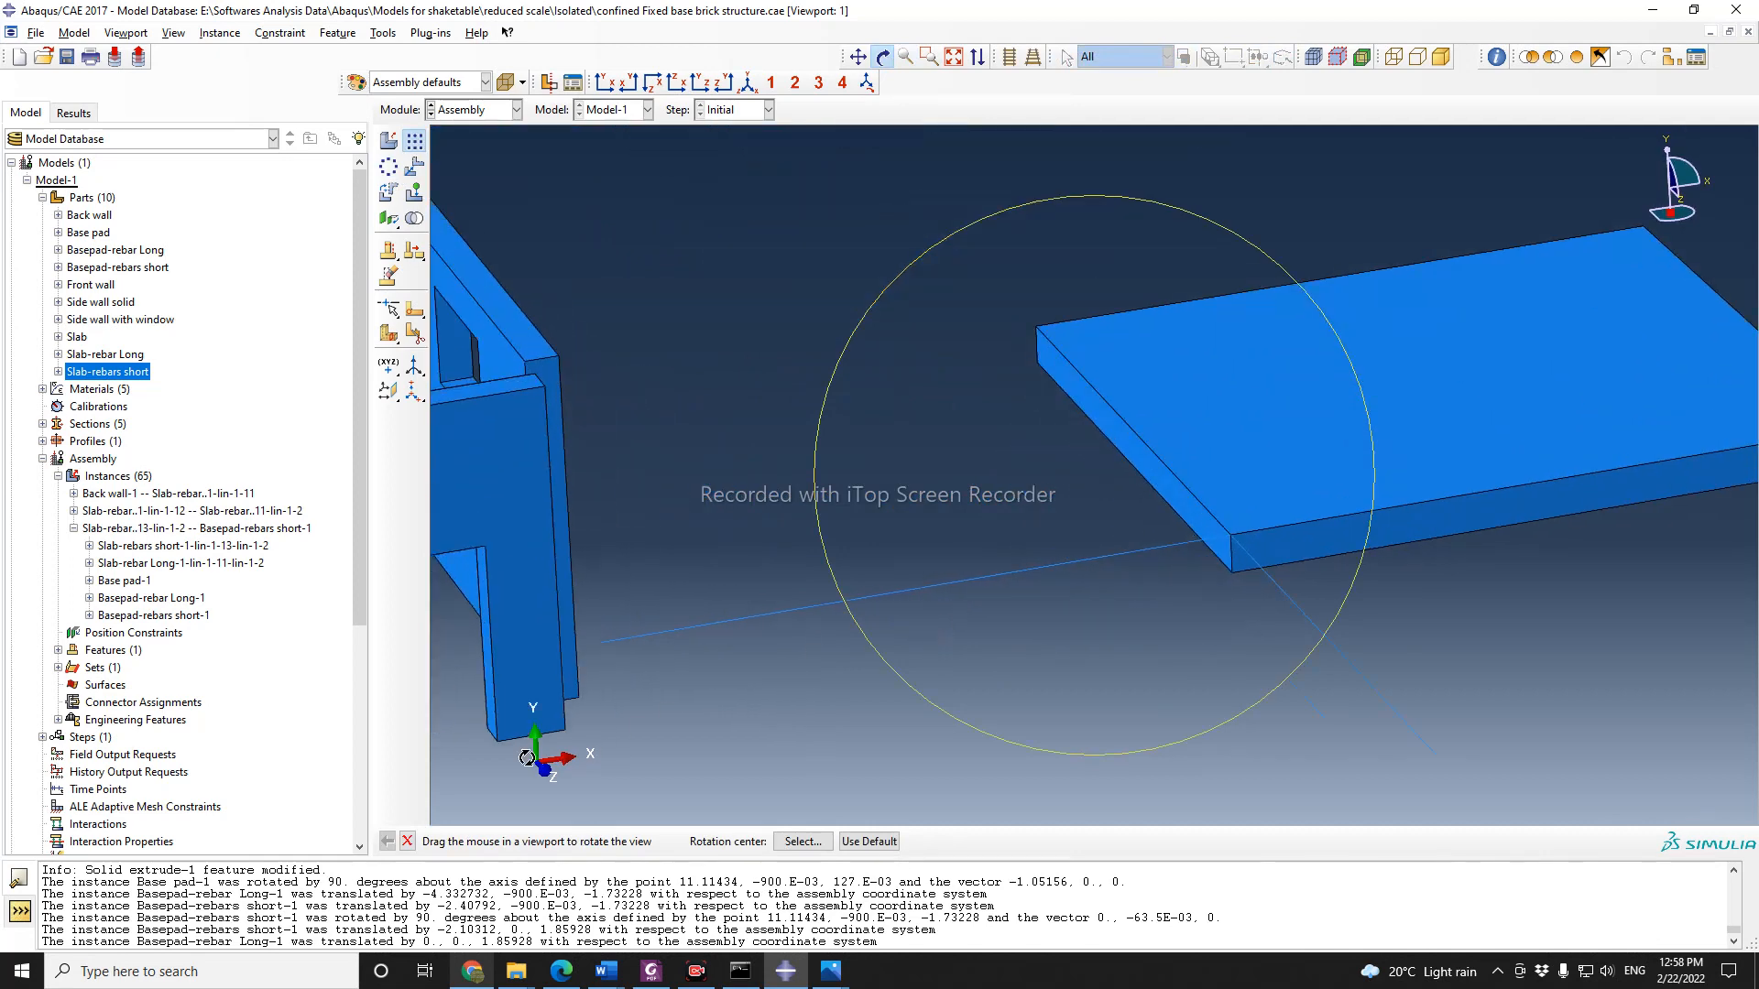
pyautogui.click(407, 841)
pyautogui.click(1053, 565)
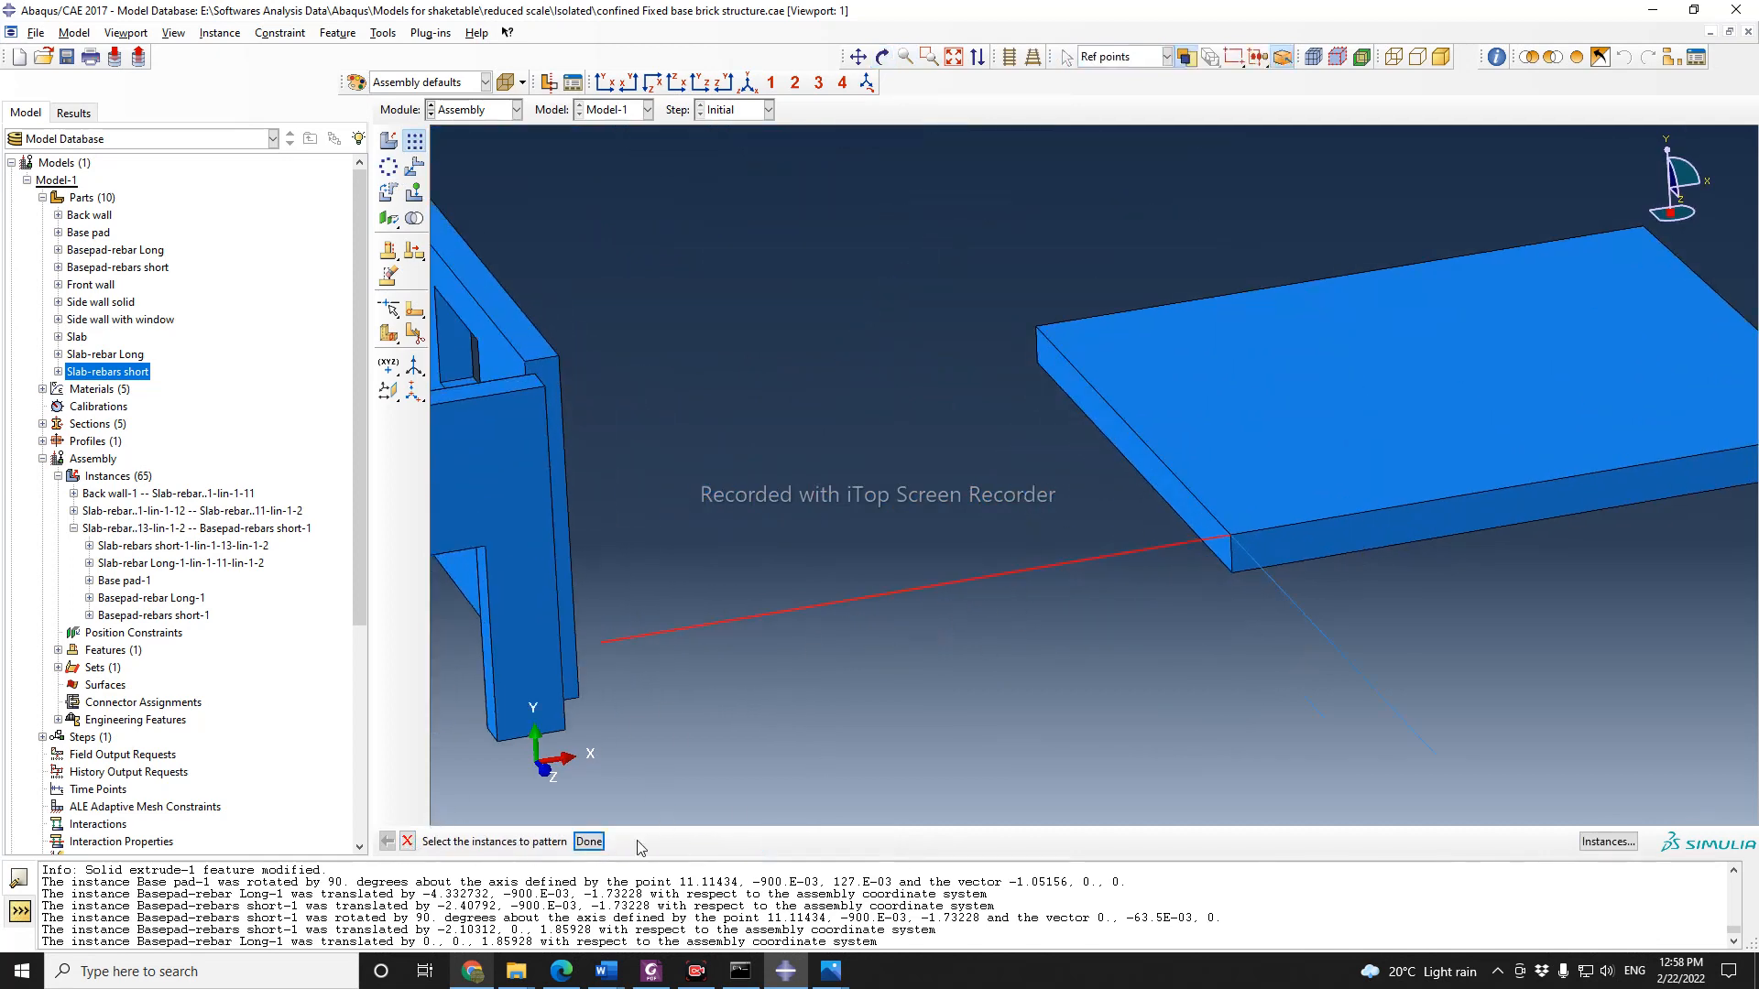
pyautogui.click(589, 840)
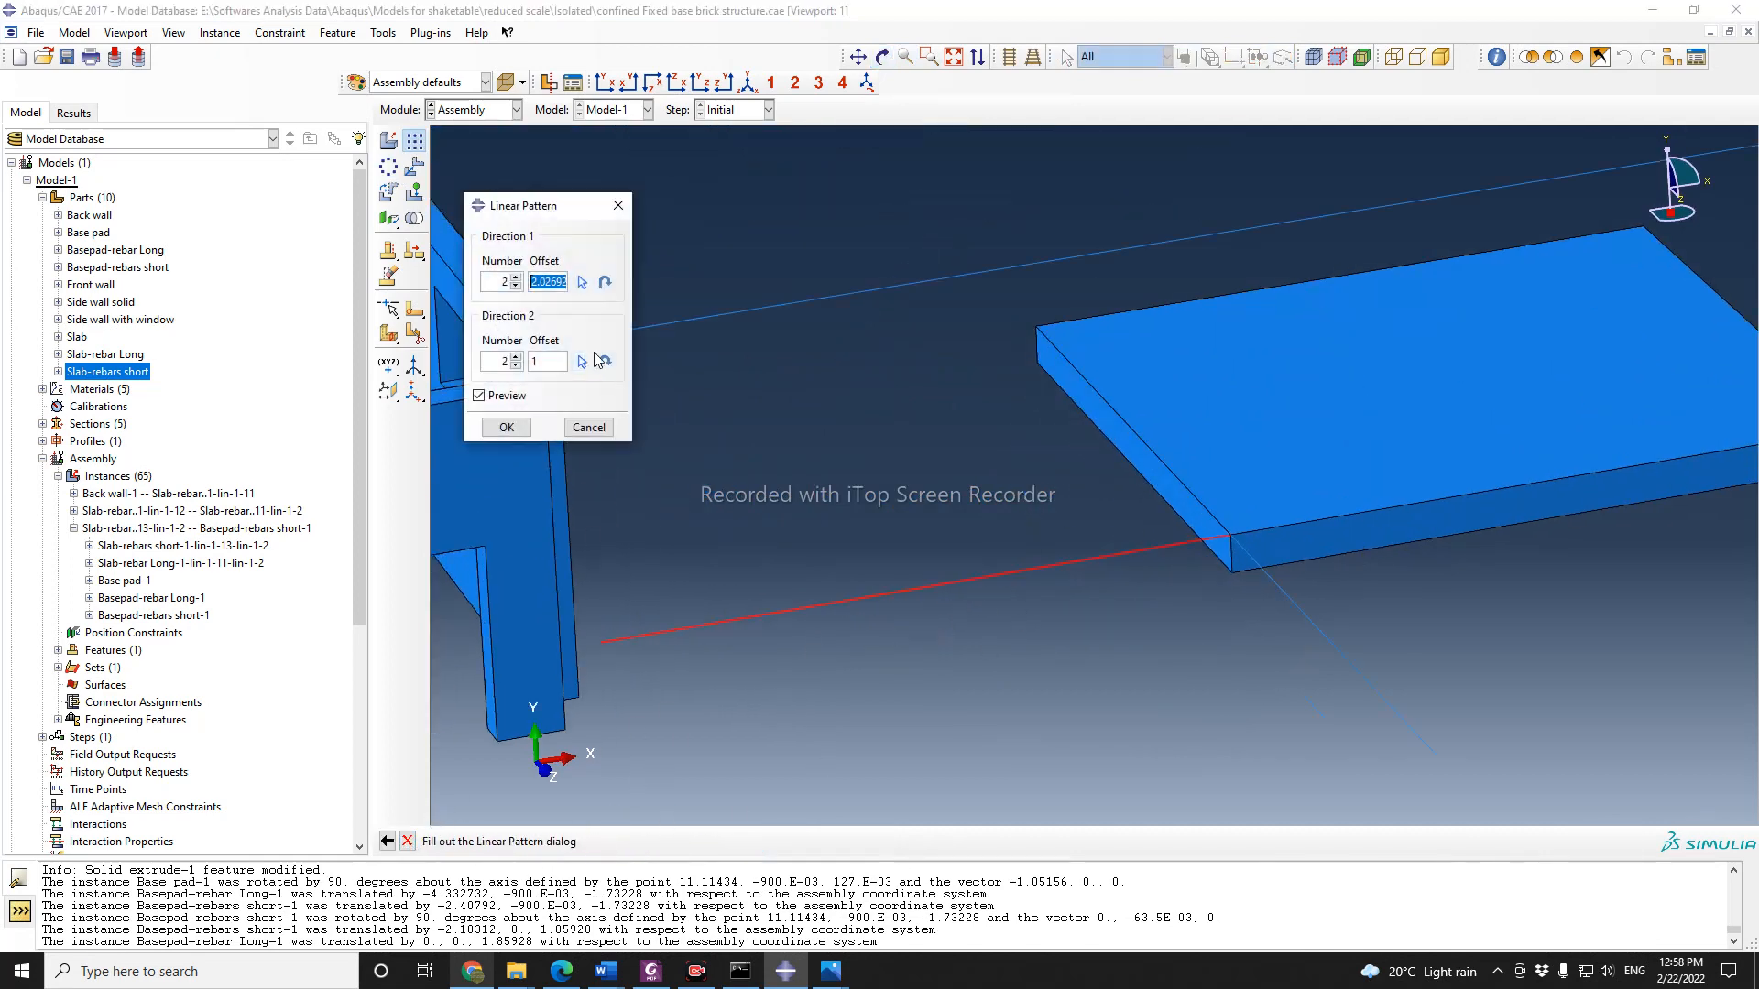
pyautogui.scroll(3, 992, 408)
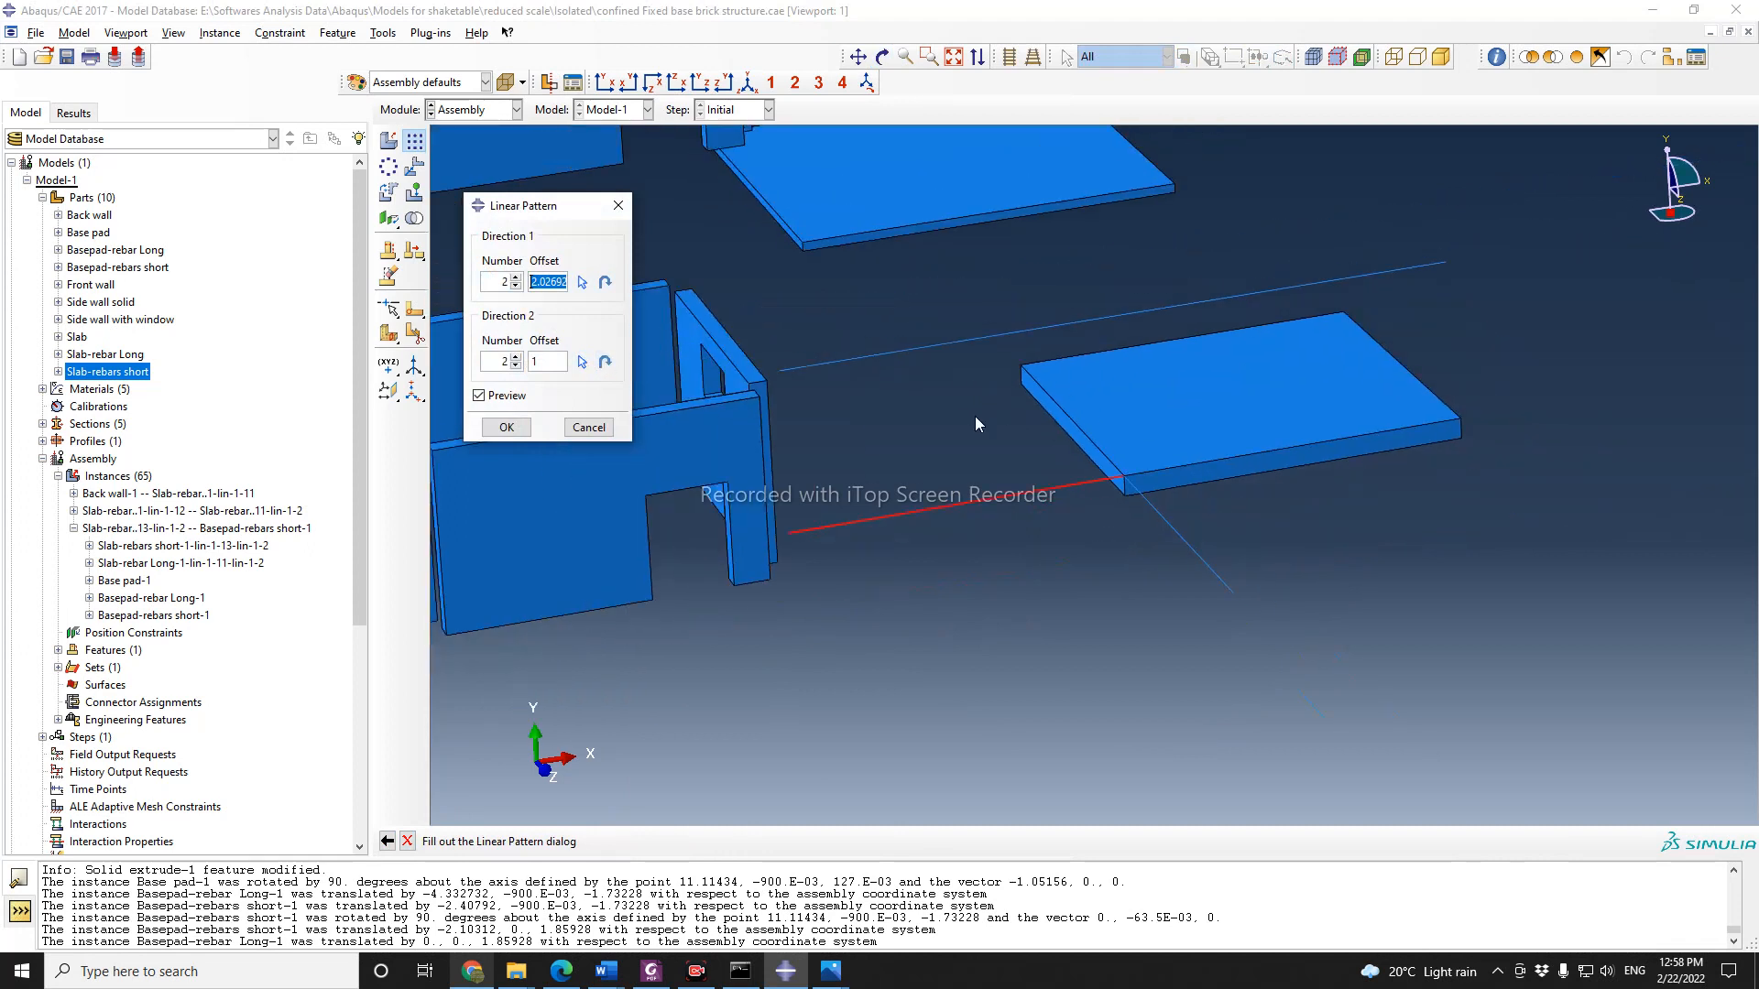
pyautogui.click(516, 286)
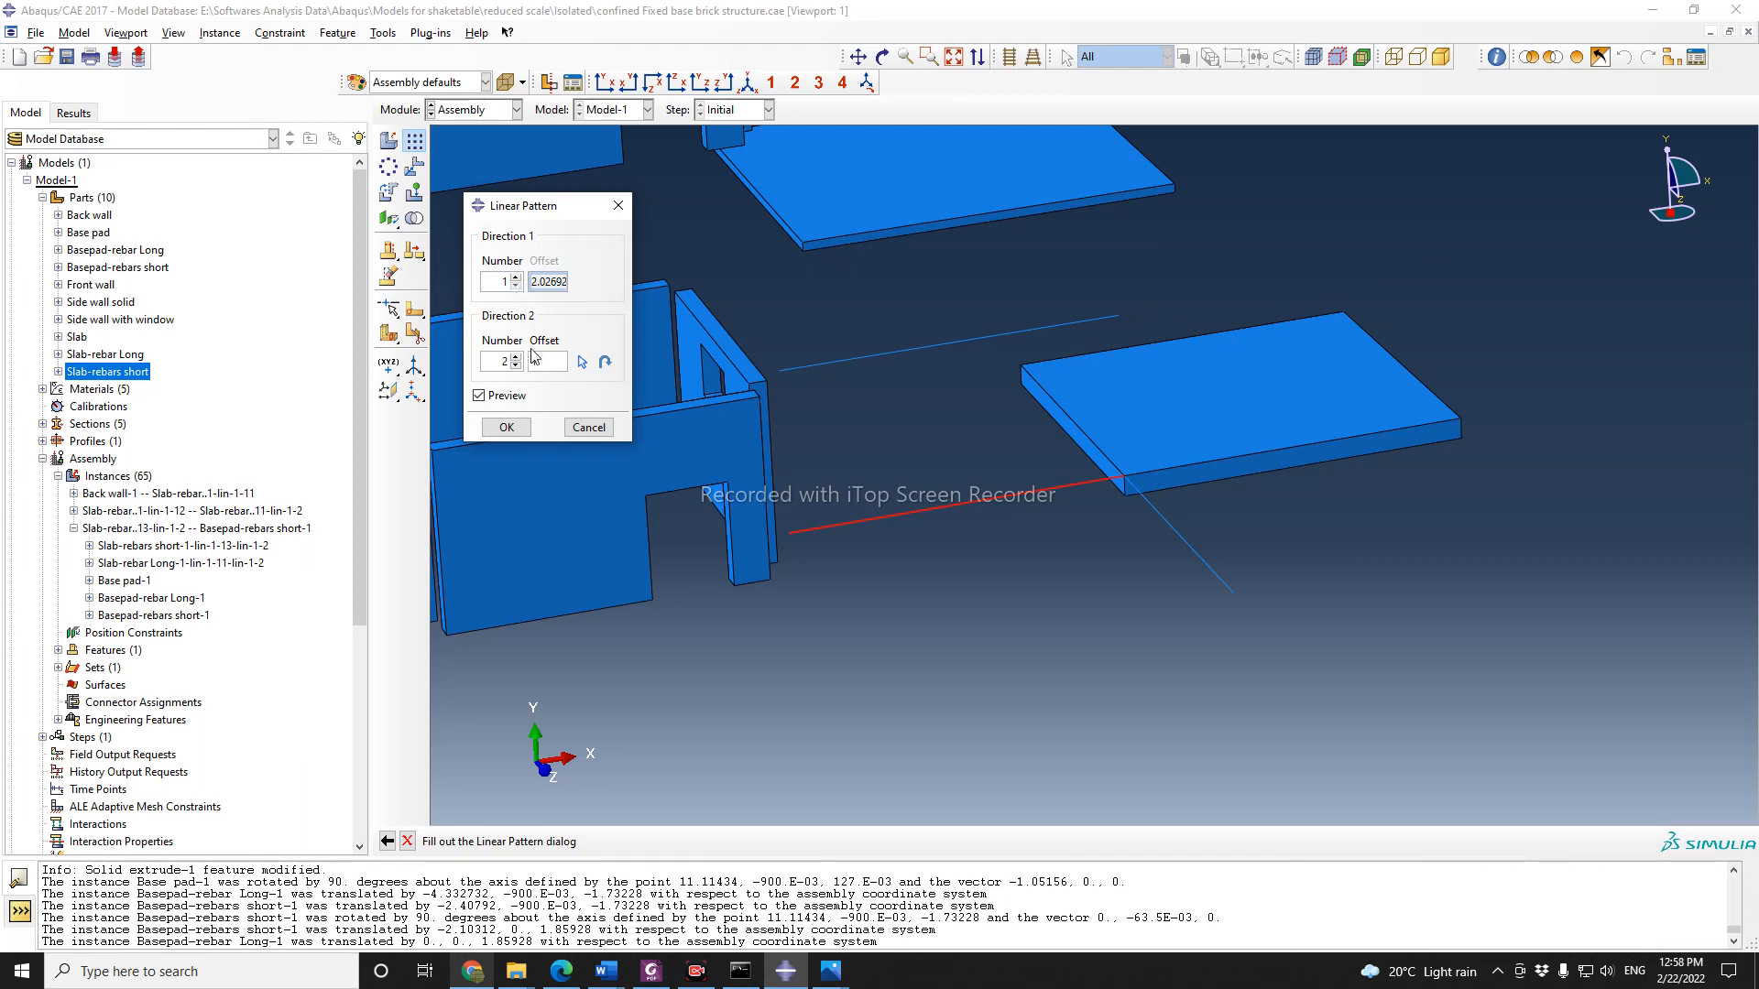
pyautogui.moveTo(571, 222); pyautogui.dragTo(460, 223)
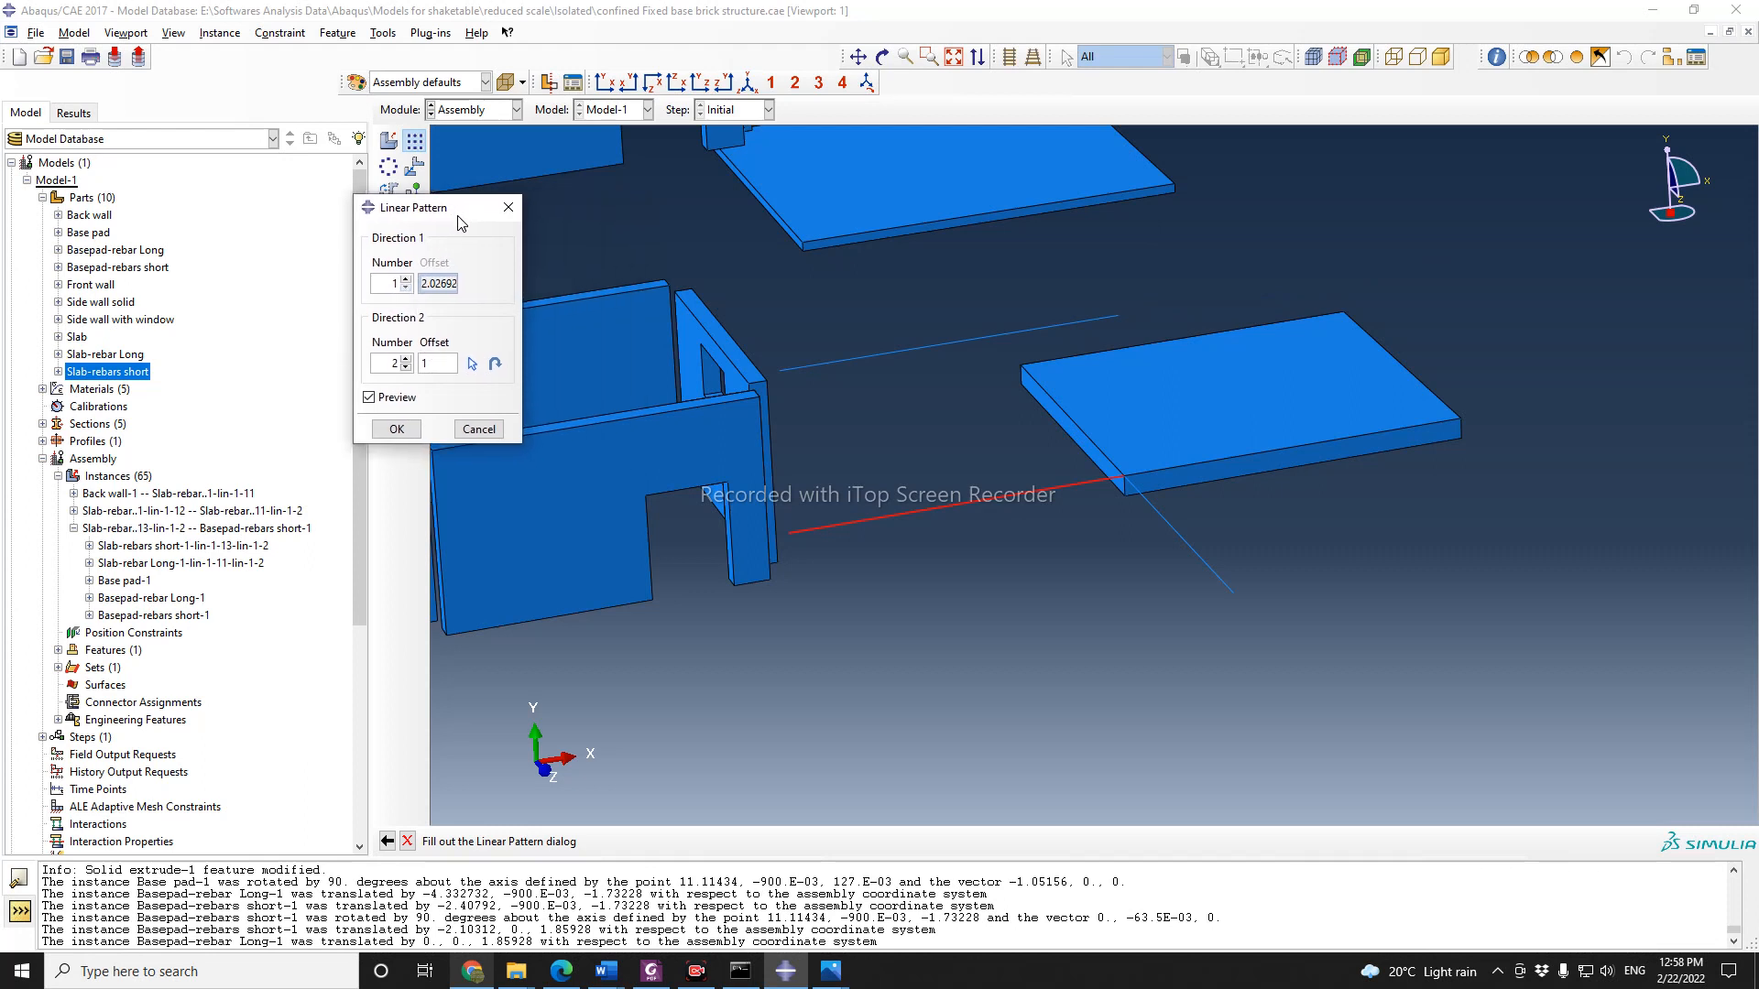
# Step: Align the pattern's direction 2 with the global Z axis and flip it so the copies run toward the pad's rear edge
pyautogui.click(472, 365)
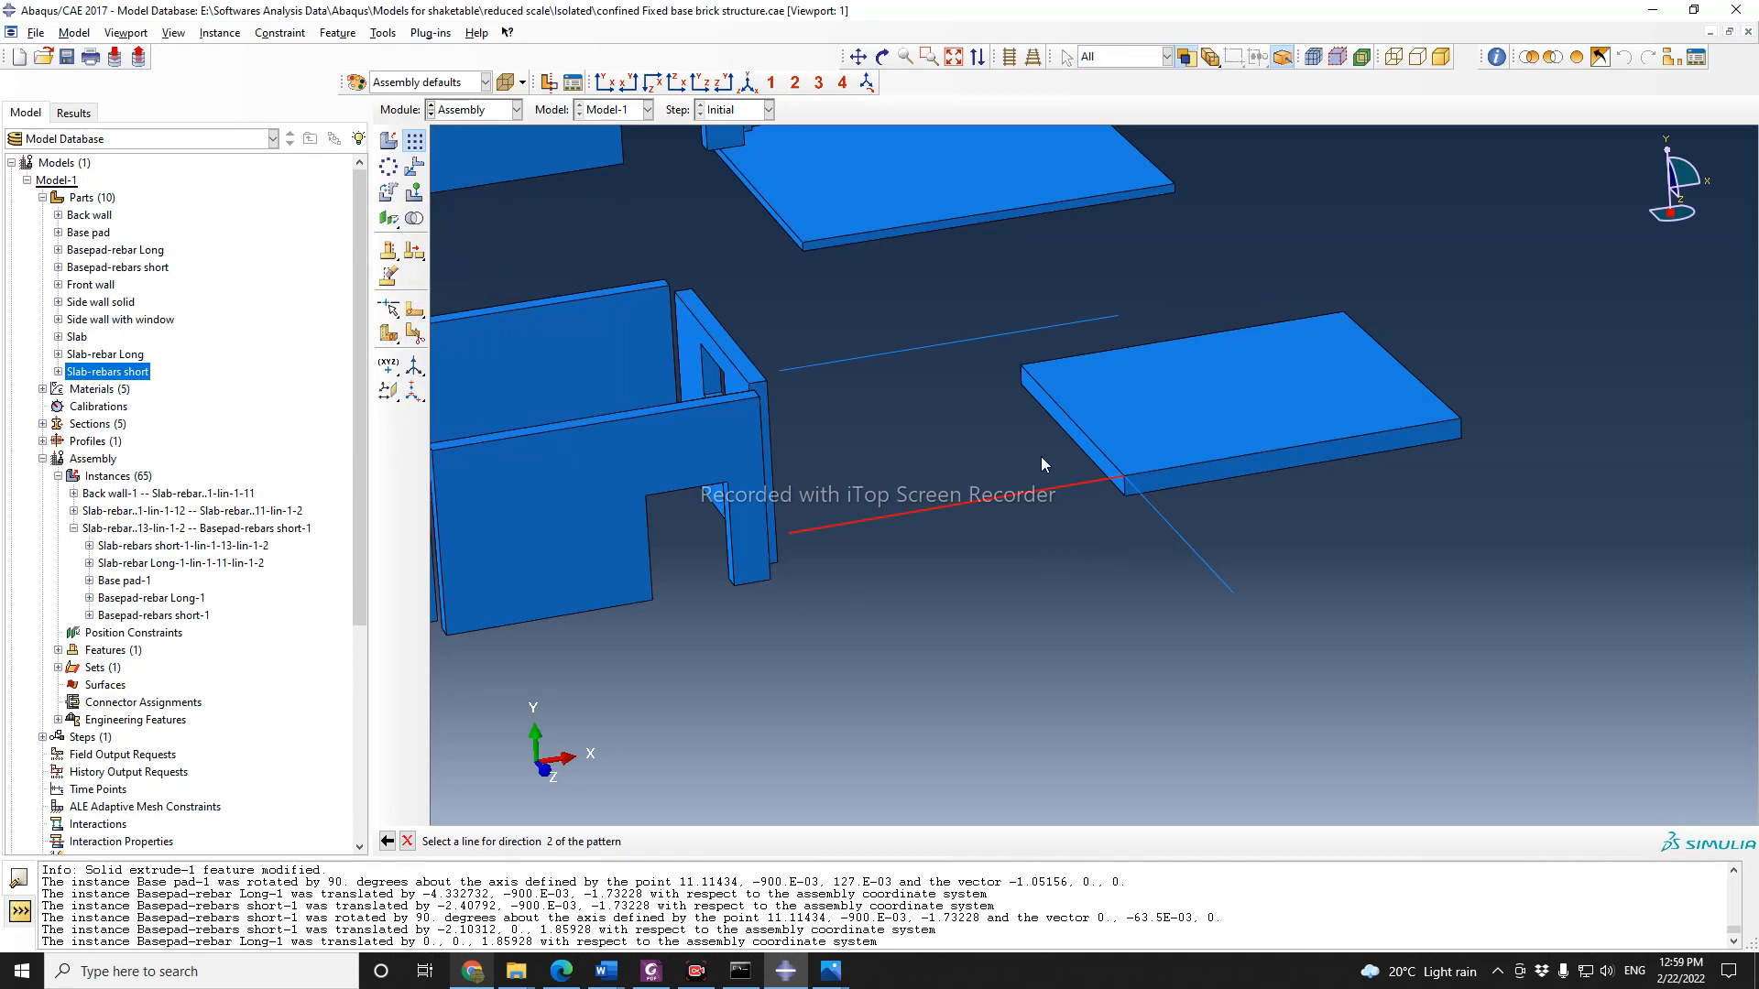
pyautogui.scroll(-5, 1394, 605)
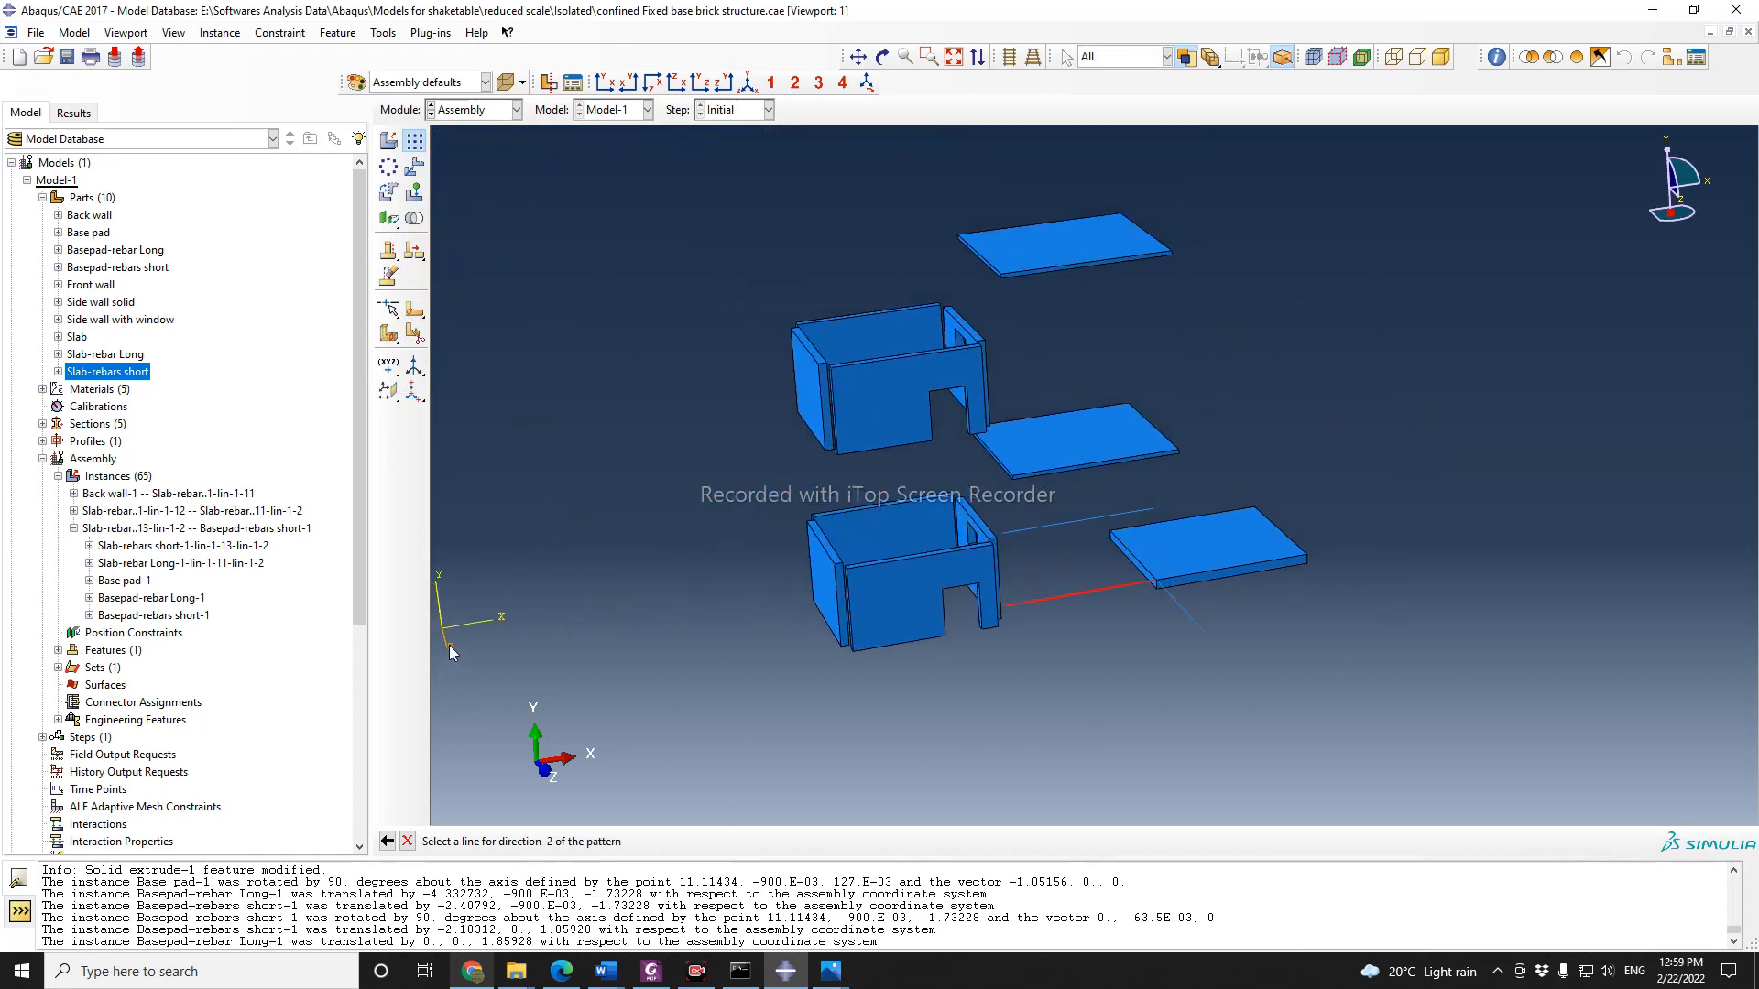
pyautogui.click(449, 645)
pyautogui.scroll(3, 1039, 618)
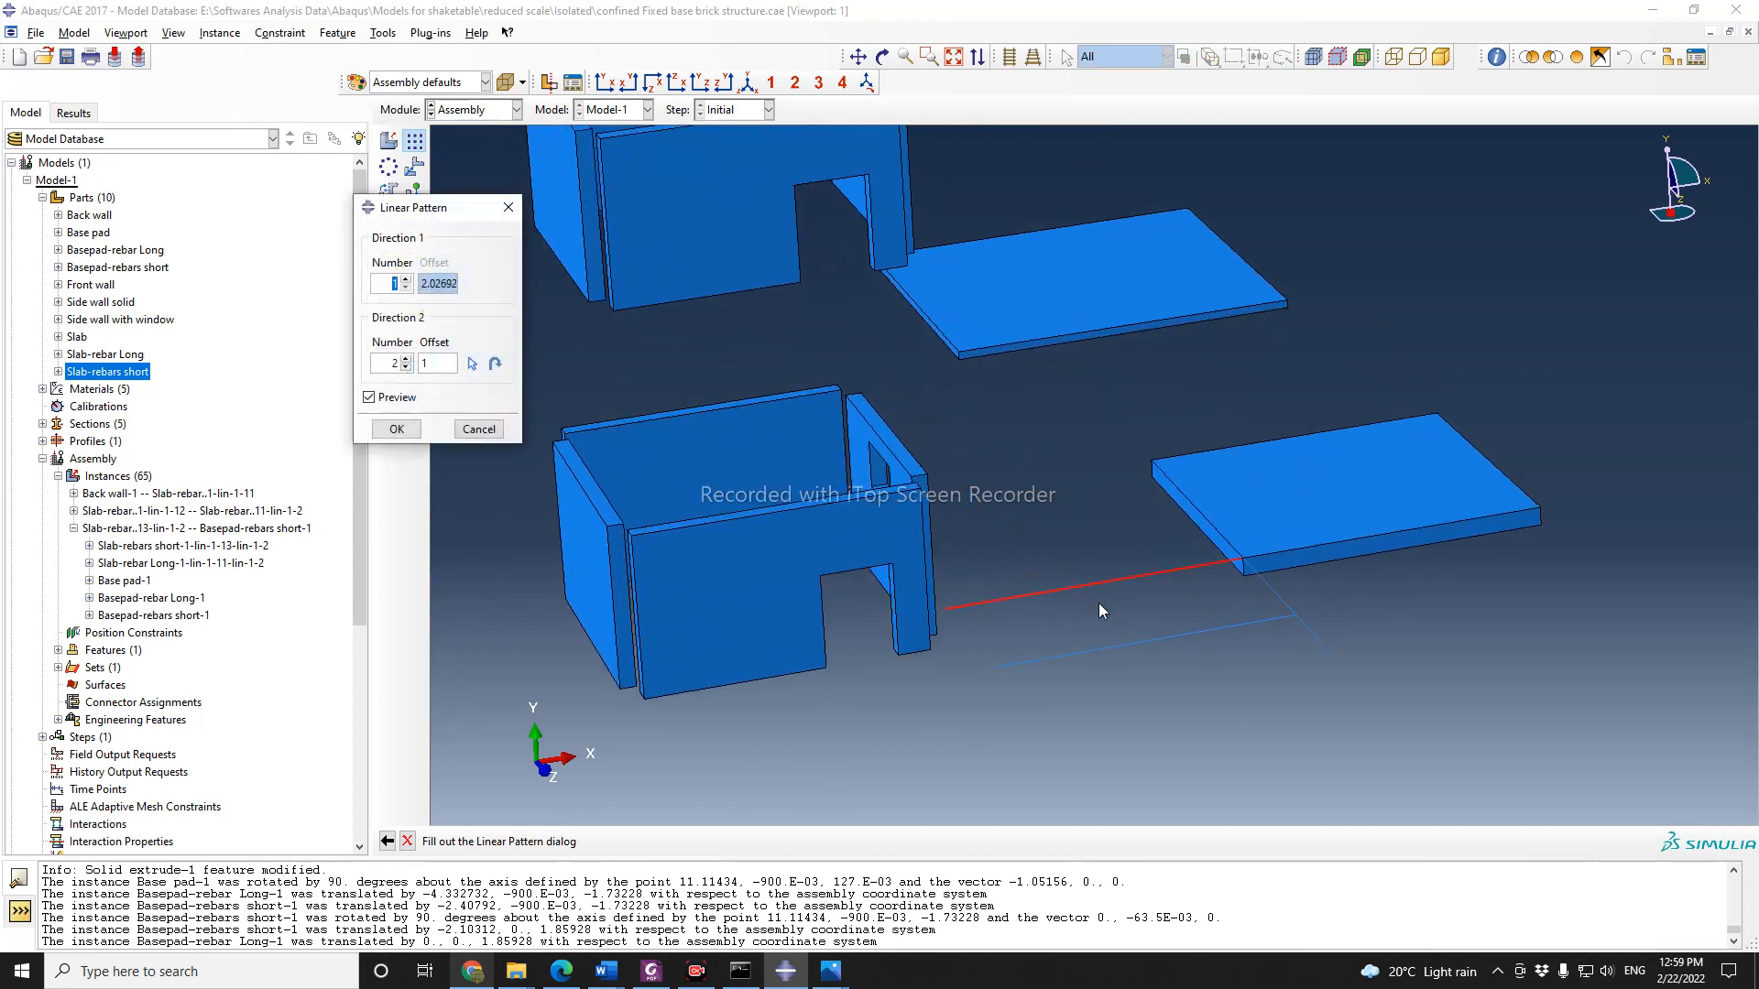
pyautogui.click(495, 364)
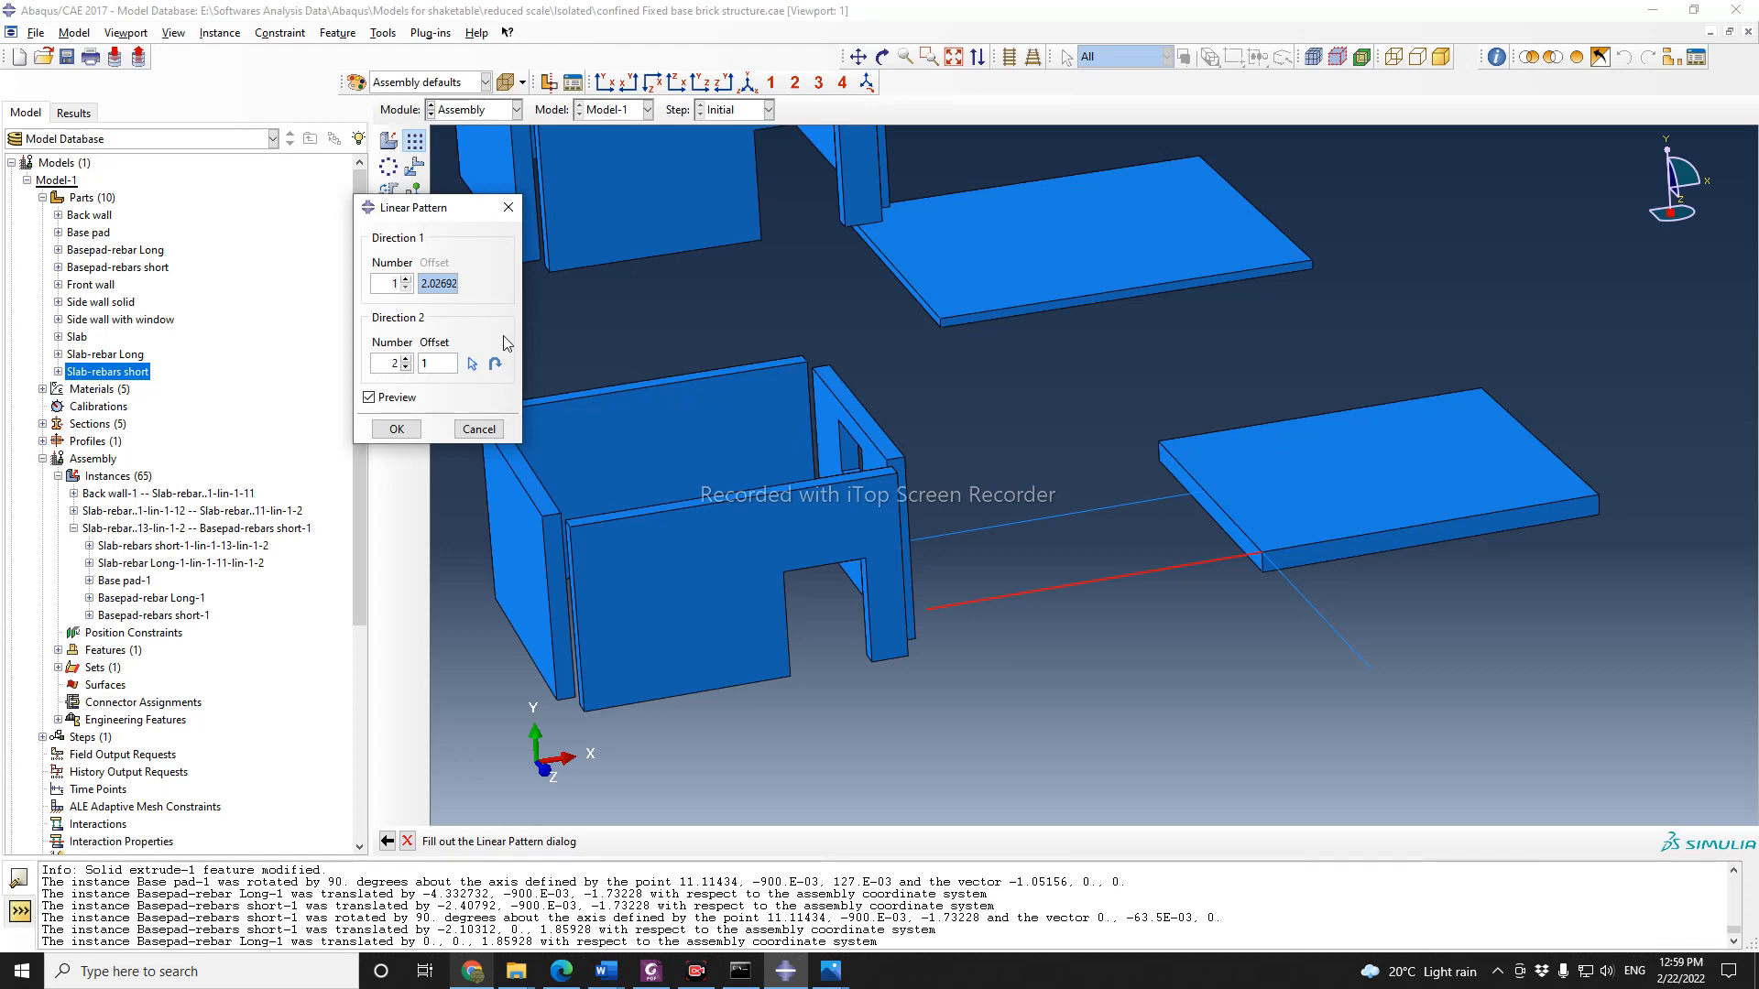
# Step: Set the long rebar pattern's direction 2 offset to 0.1524 and its number to 13
pyautogui.click(425, 363)
pyautogui.write('0.1524')
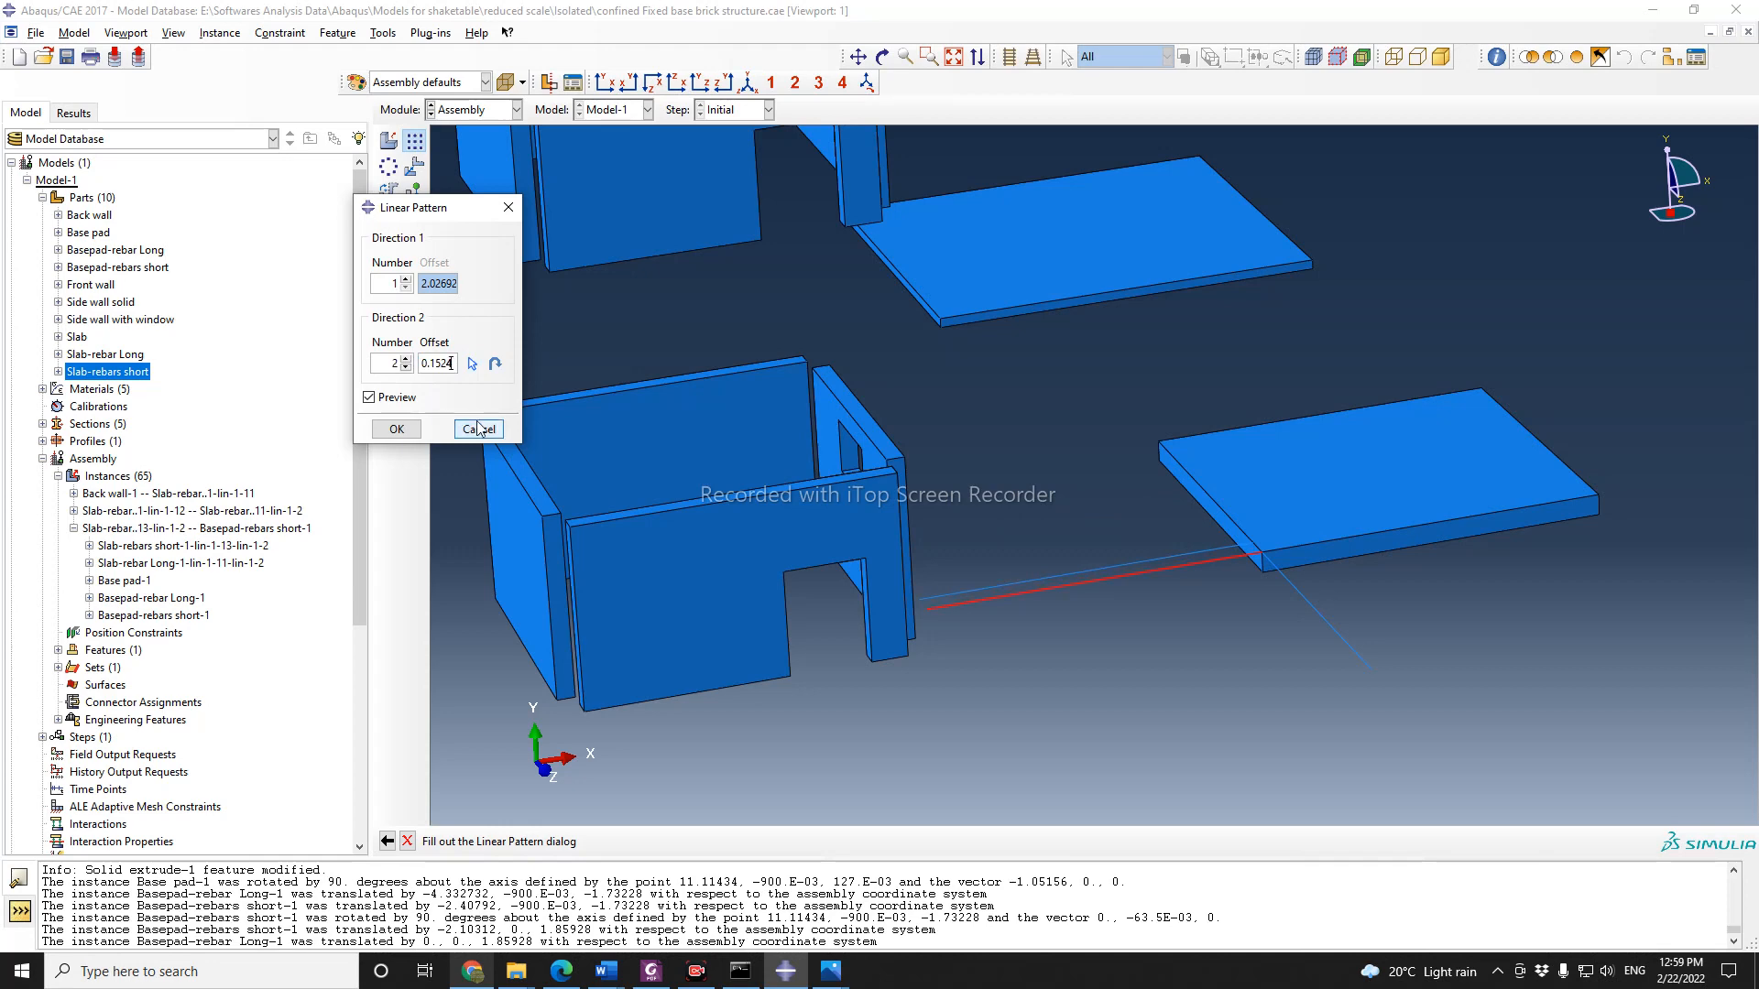
pyautogui.scroll(3, 1252, 588)
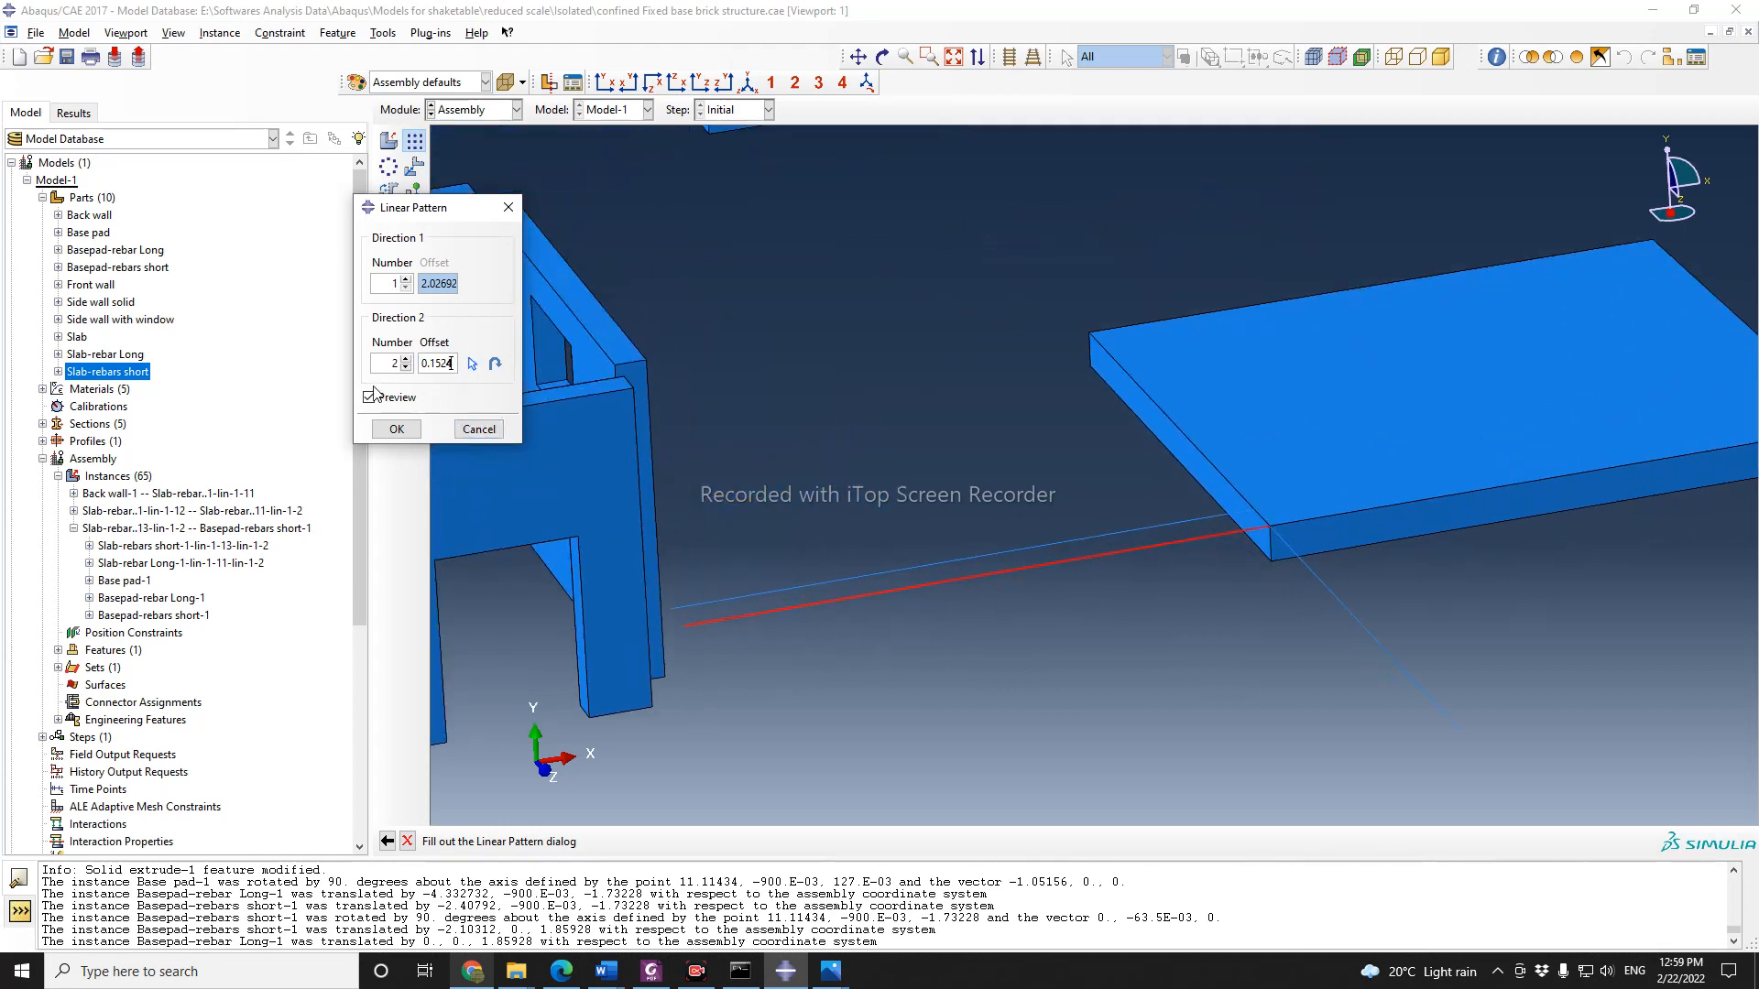
pyautogui.click(406, 360)
pyautogui.click(406, 359)
pyautogui.click(406, 359)
pyautogui.click(406, 359)
pyautogui.click(406, 360)
pyautogui.click(405, 359)
pyautogui.click(406, 360)
pyautogui.click(405, 359)
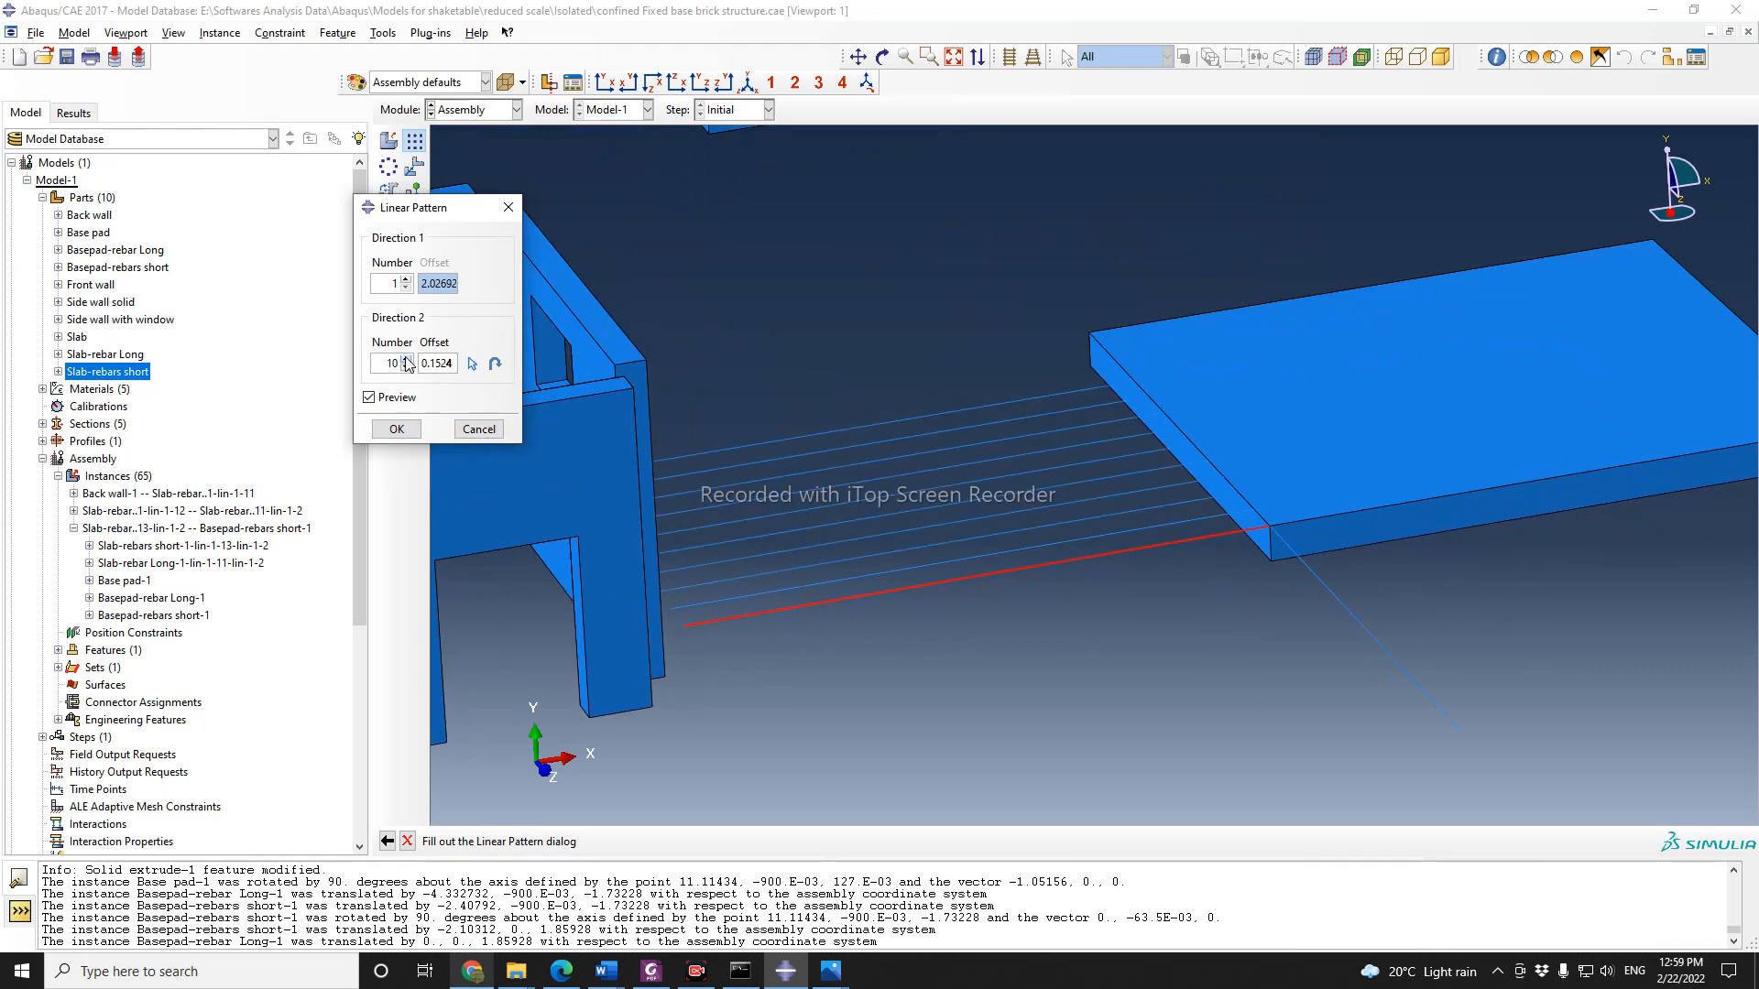
pyautogui.click(406, 359)
pyautogui.click(406, 359)
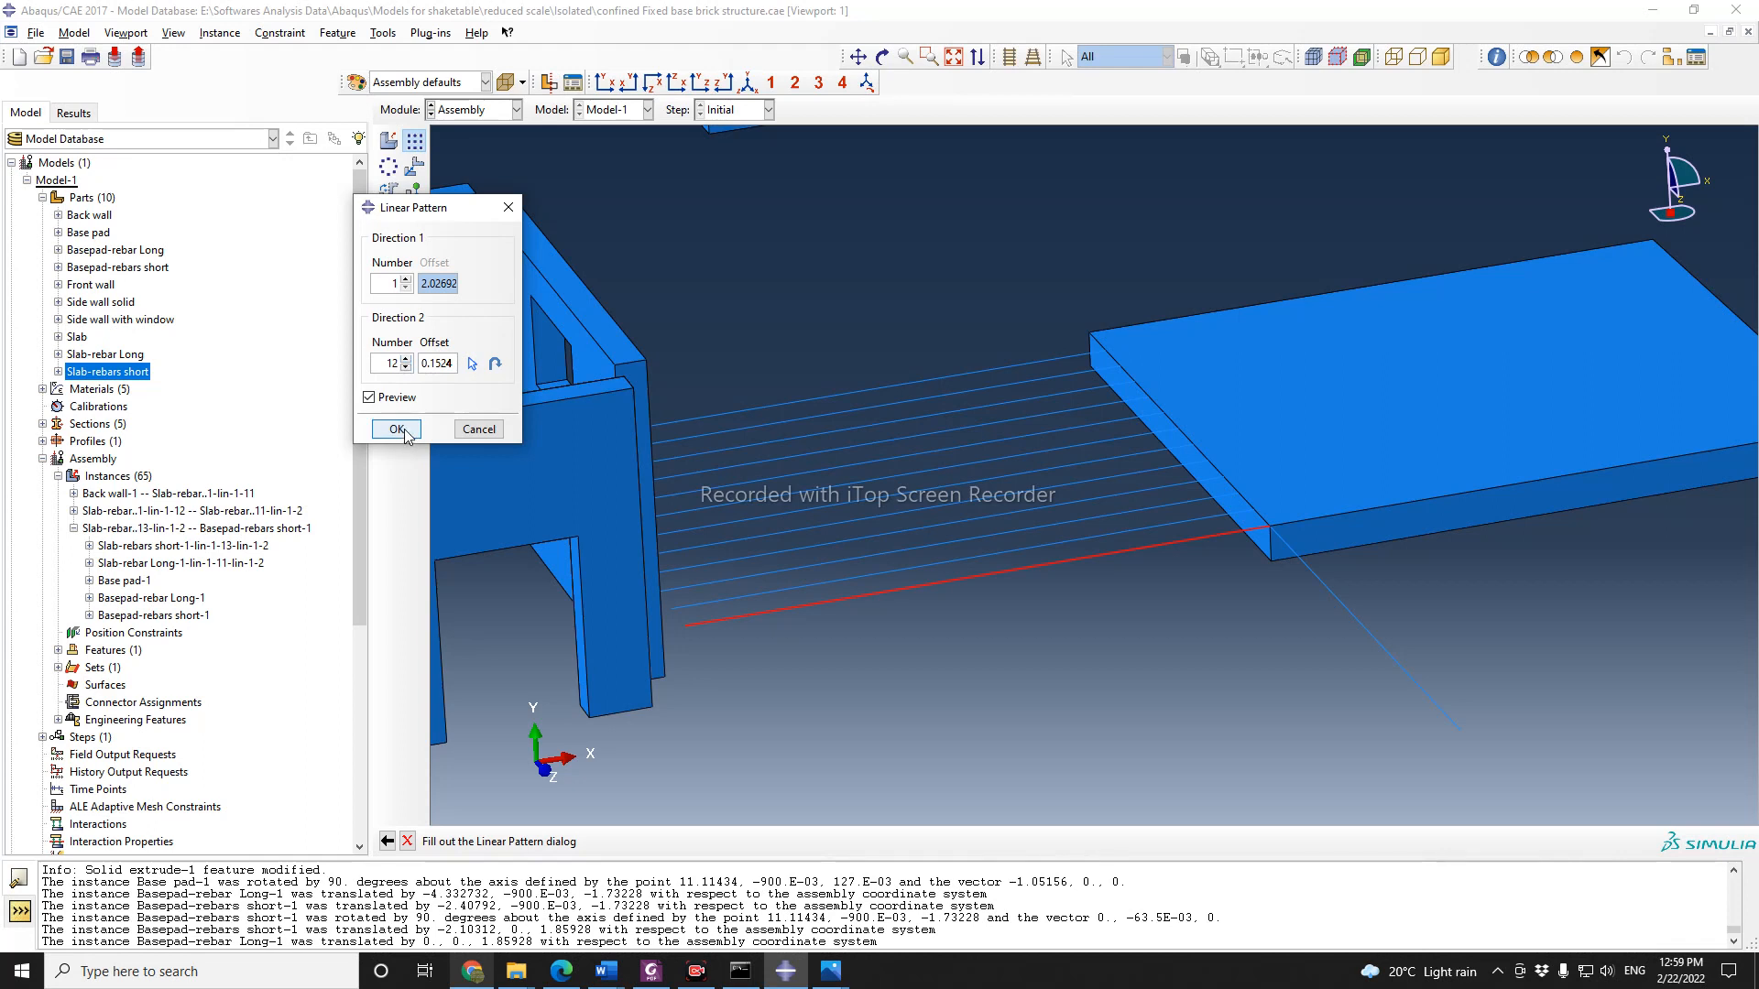
pyautogui.click(406, 359)
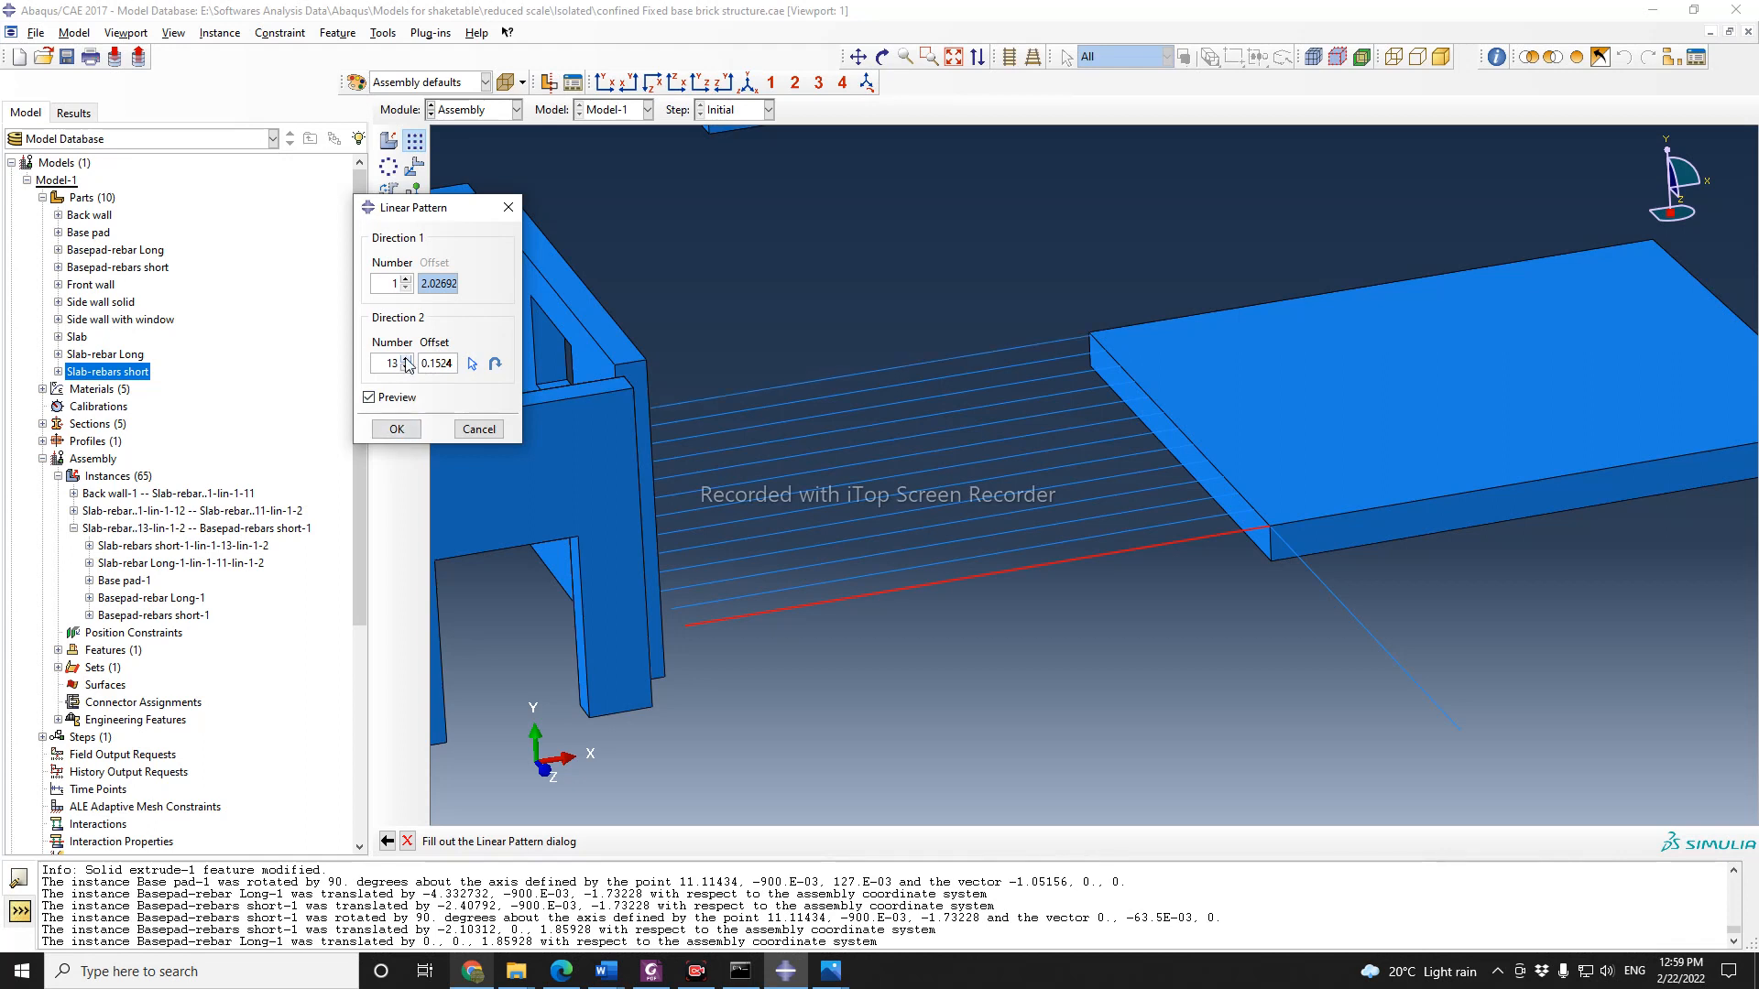
# Step: Check the last previewed rebar against the pad's rear top corner and reduce the direction 2 number to 12
pyautogui.scroll(5, 1090, 339)
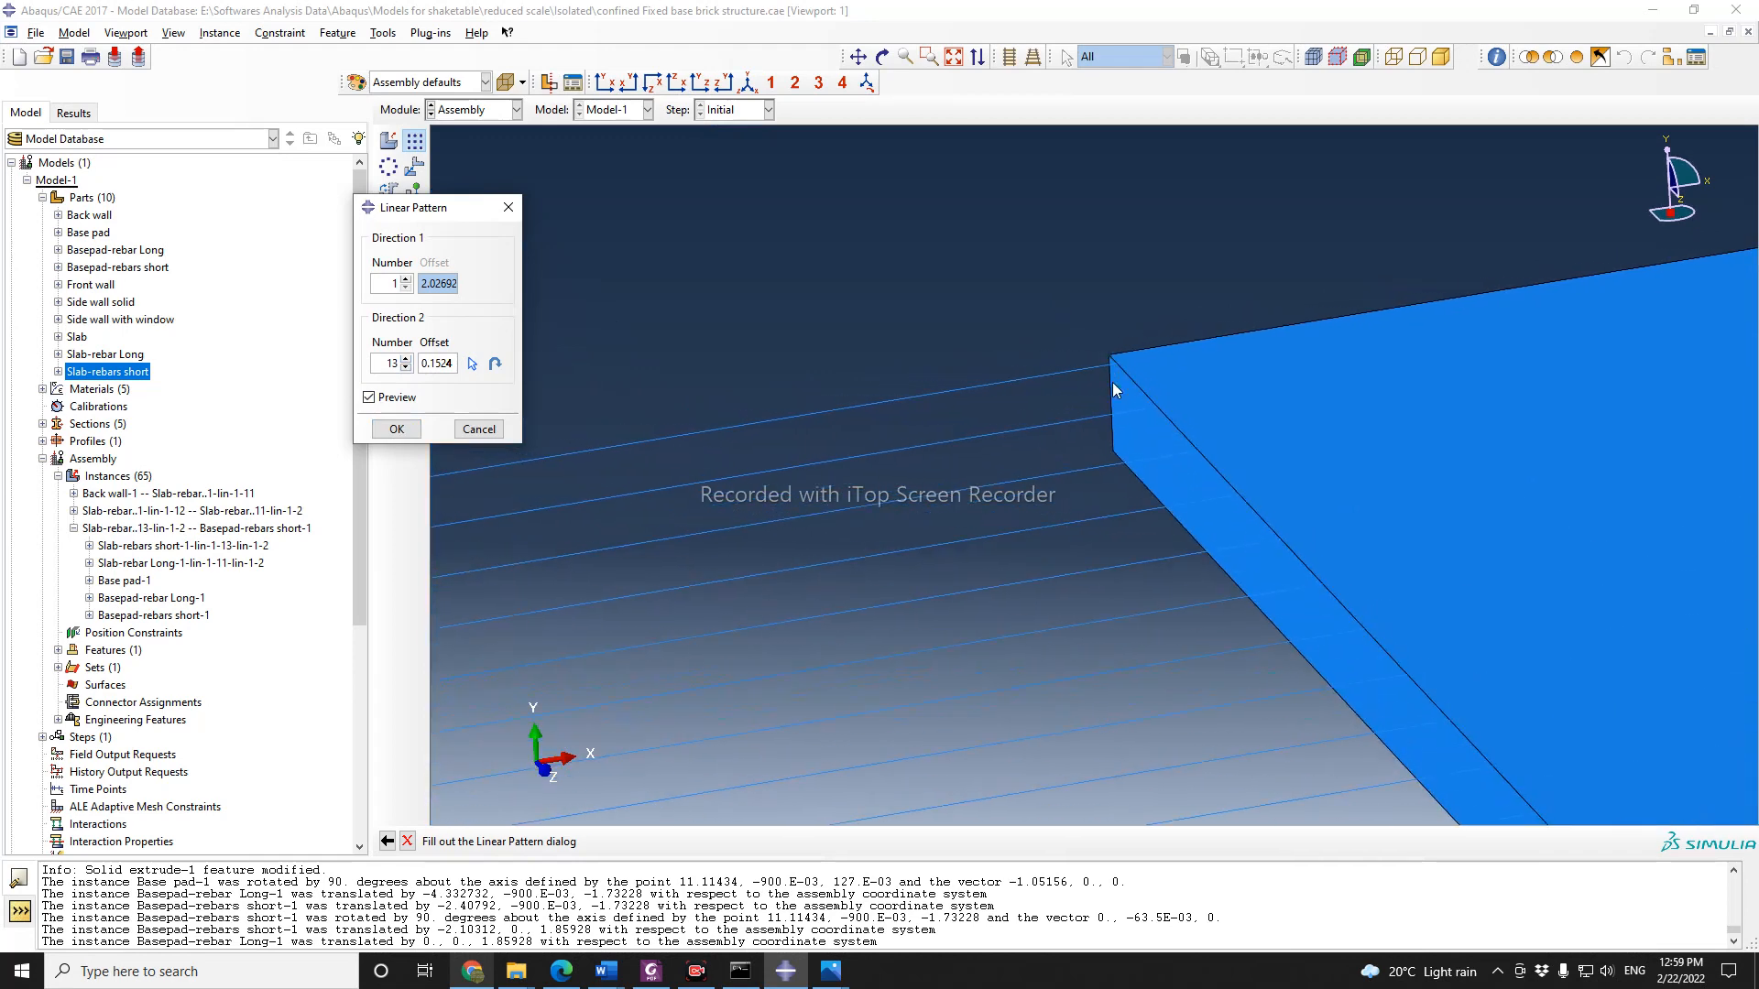
pyautogui.scroll(-2, 1112, 383)
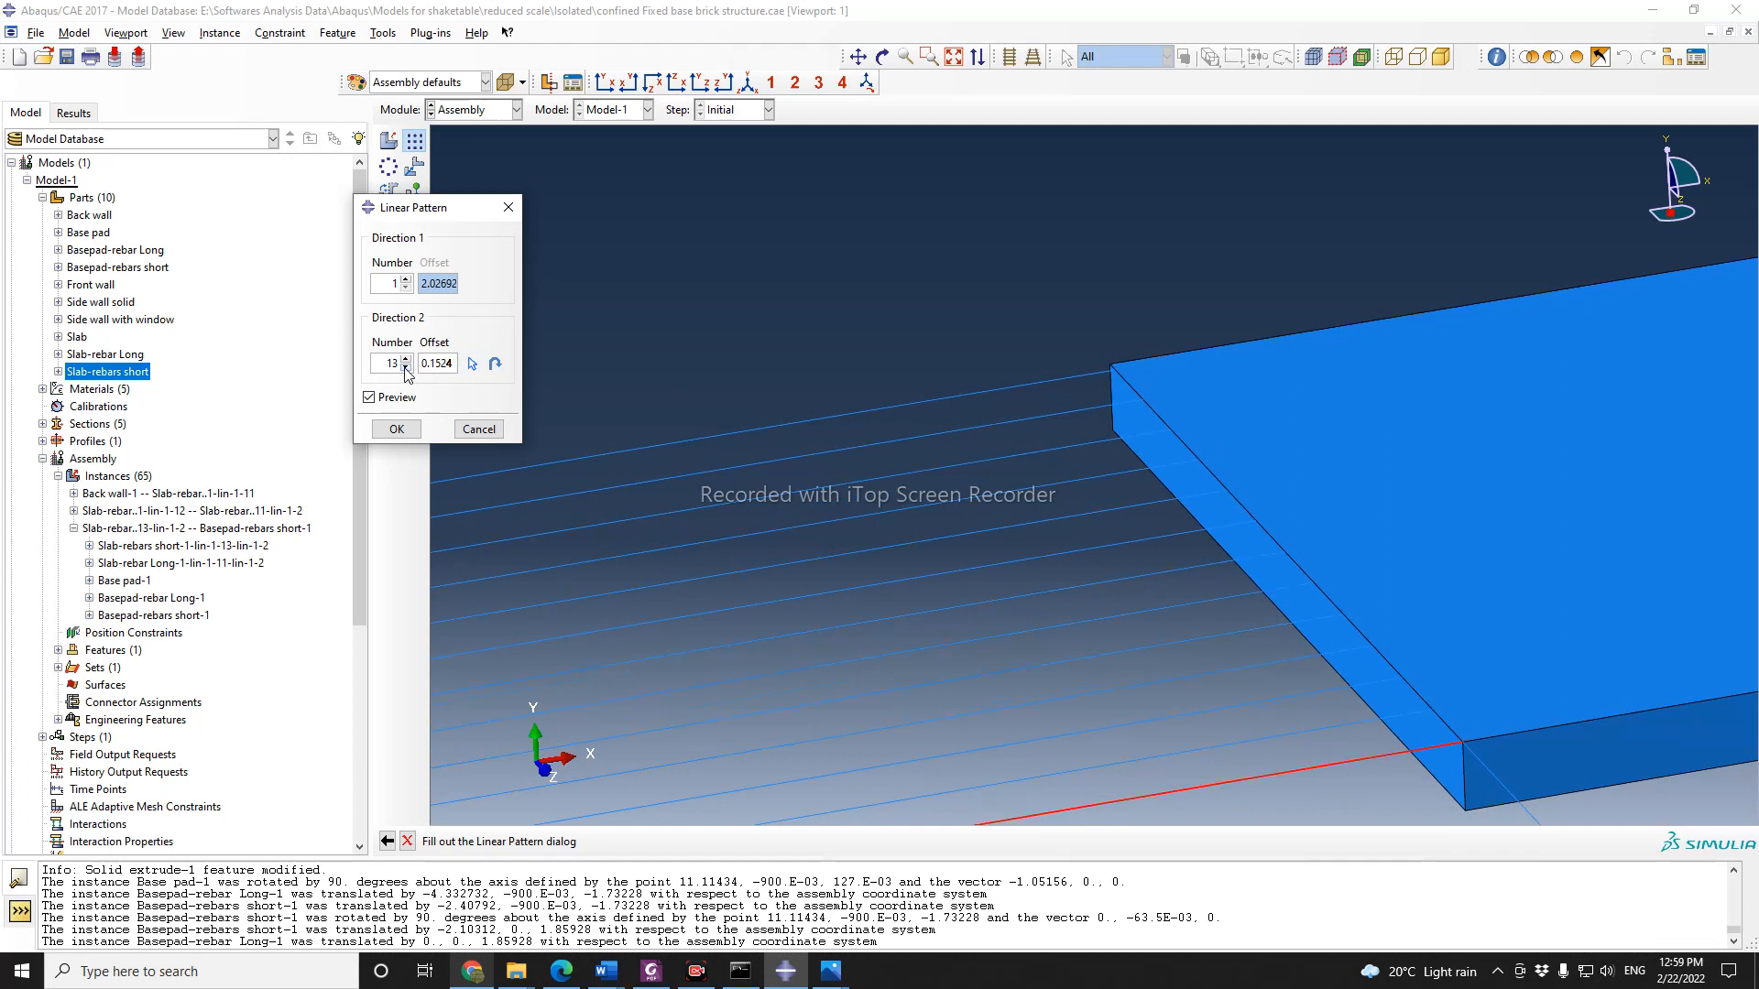
pyautogui.click(406, 368)
pyautogui.click(406, 360)
pyautogui.click(882, 58)
pyautogui.moveTo(1145, 449); pyautogui.dragTo(1268, 672)
pyautogui.moveTo(1166, 609); pyautogui.dragTo(1159, 578)
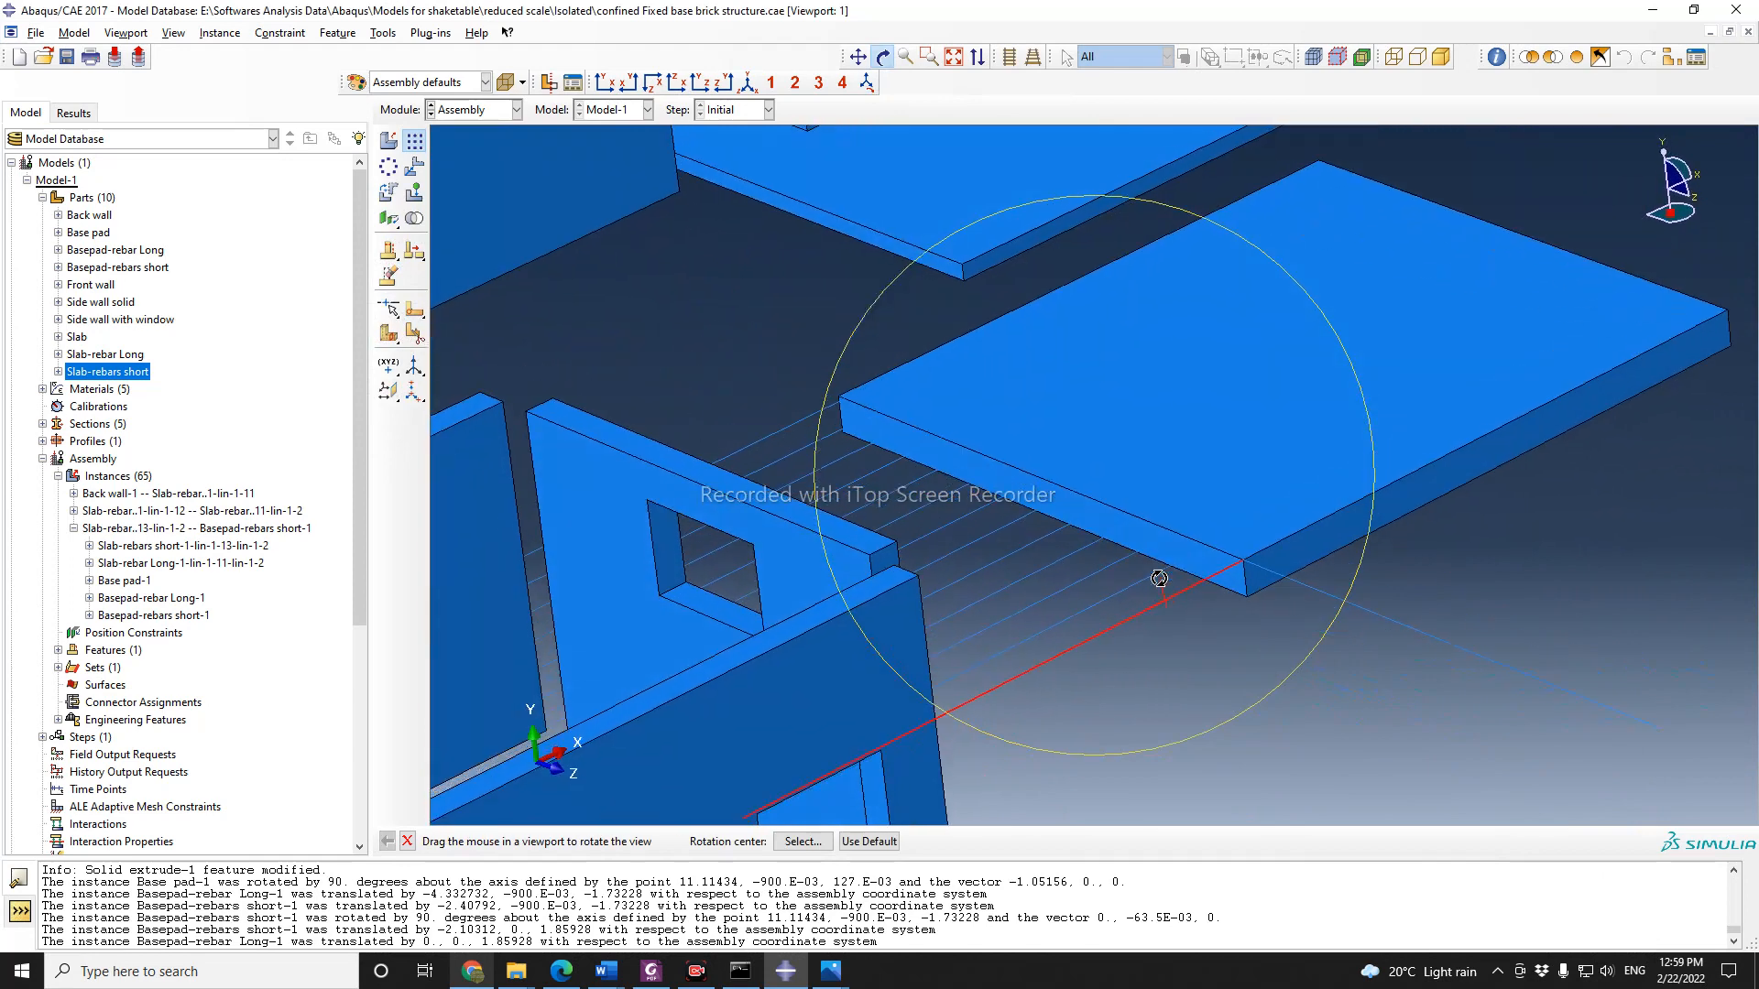
pyautogui.scroll(-4, 845, 391)
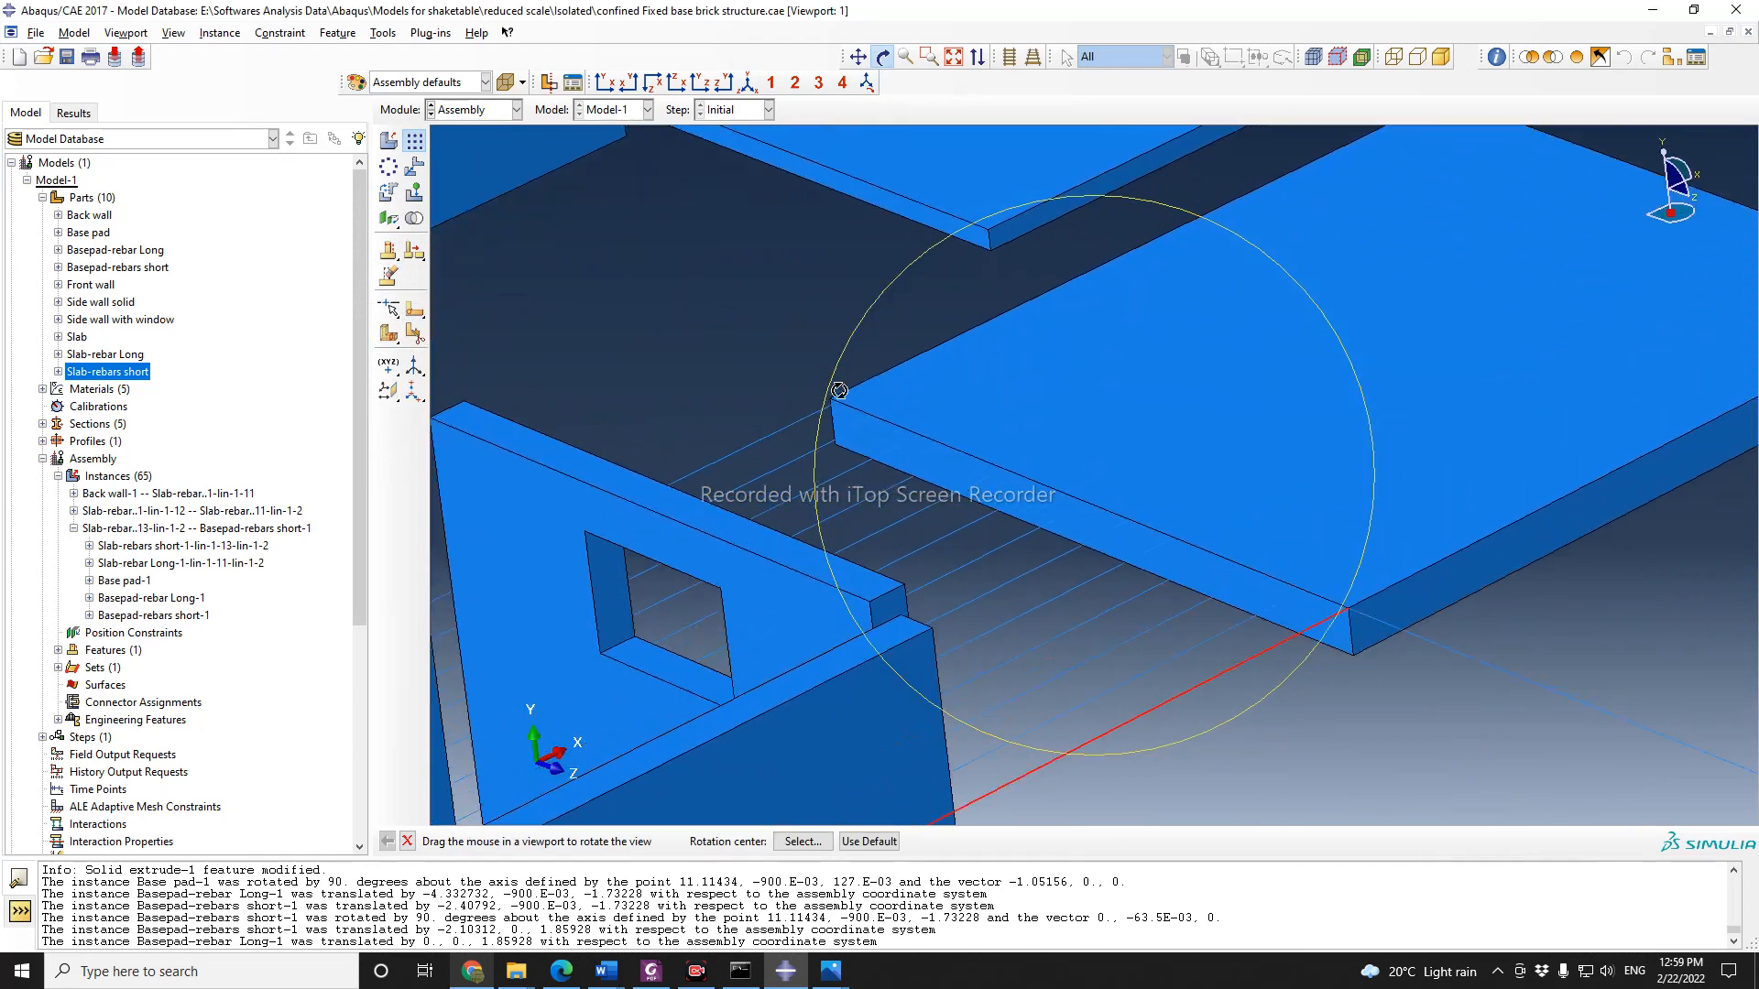
pyautogui.scroll(-3, 826, 393)
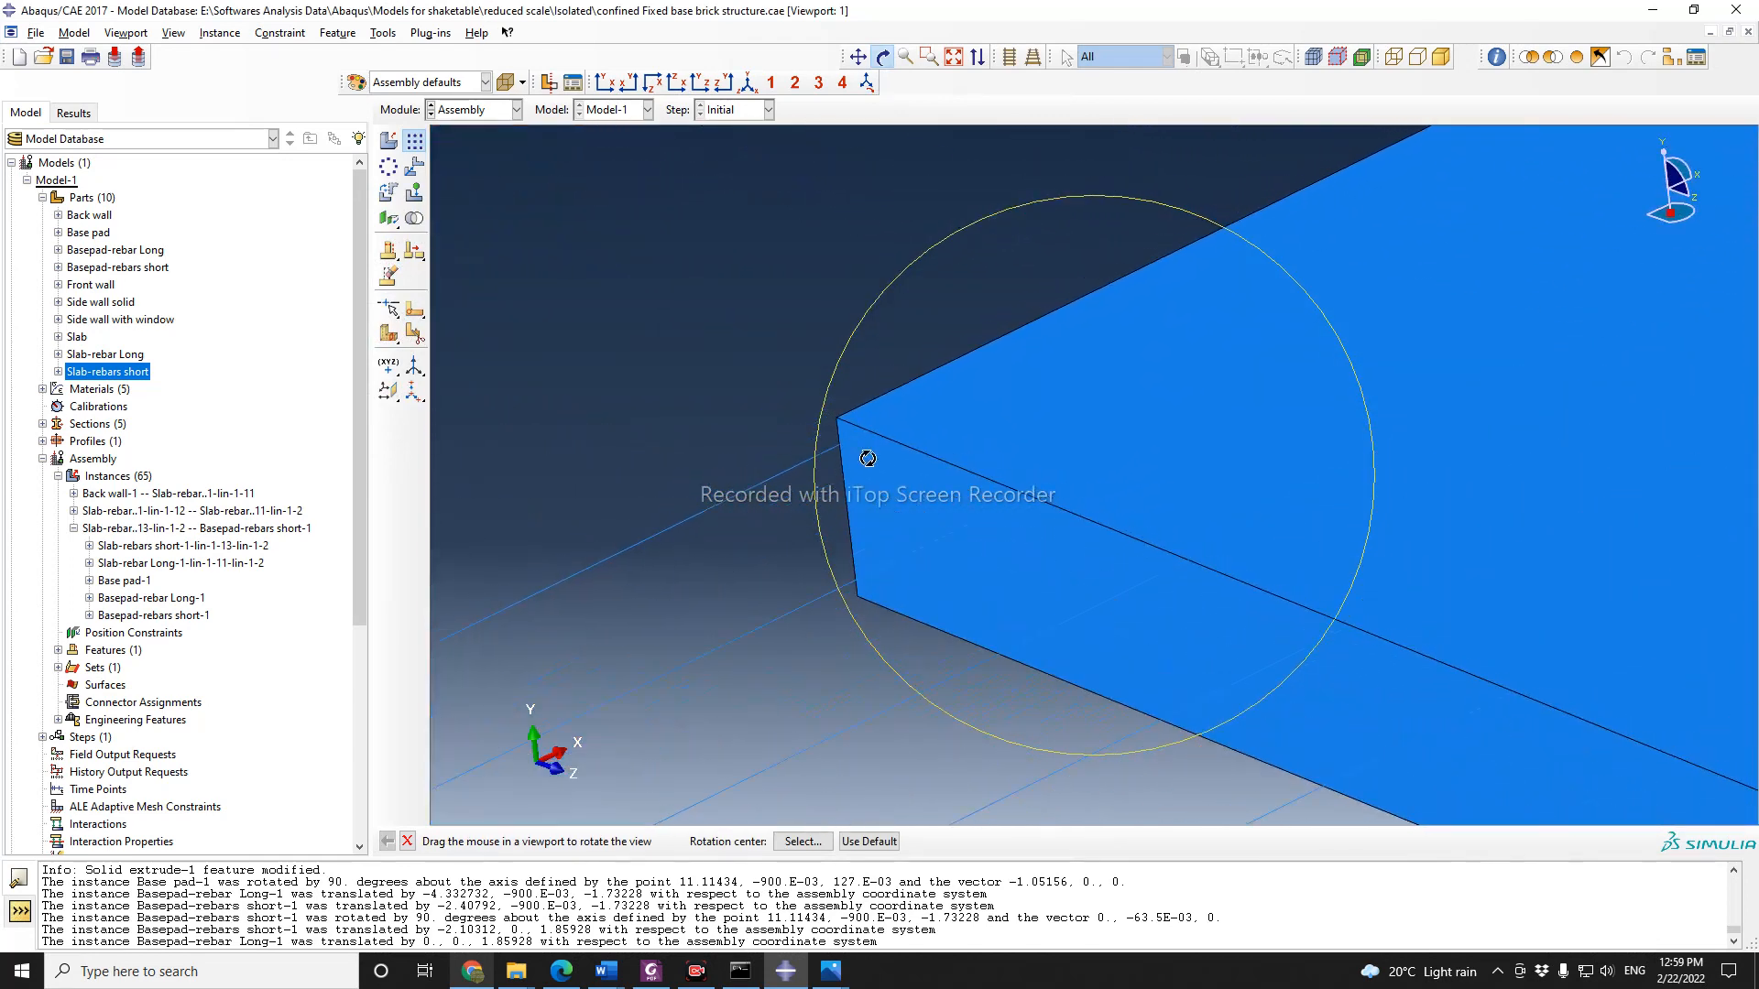
pyautogui.click(407, 841)
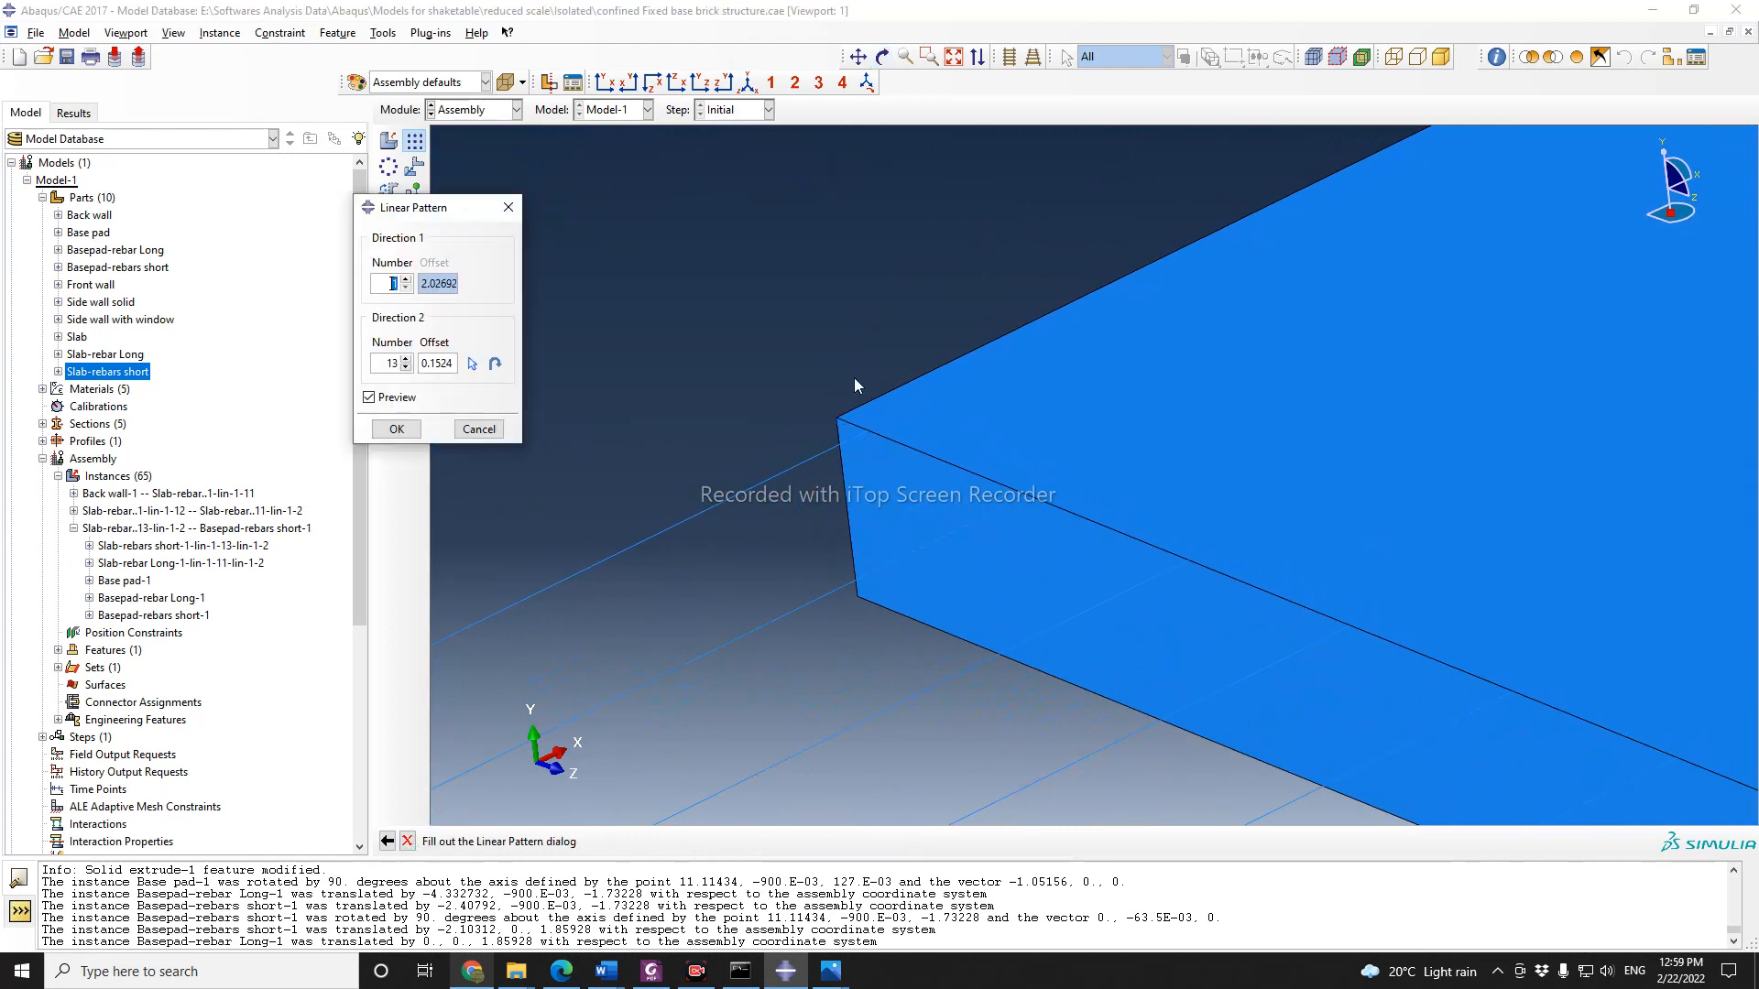
pyautogui.click(406, 368)
pyautogui.scroll(5, 623, 361)
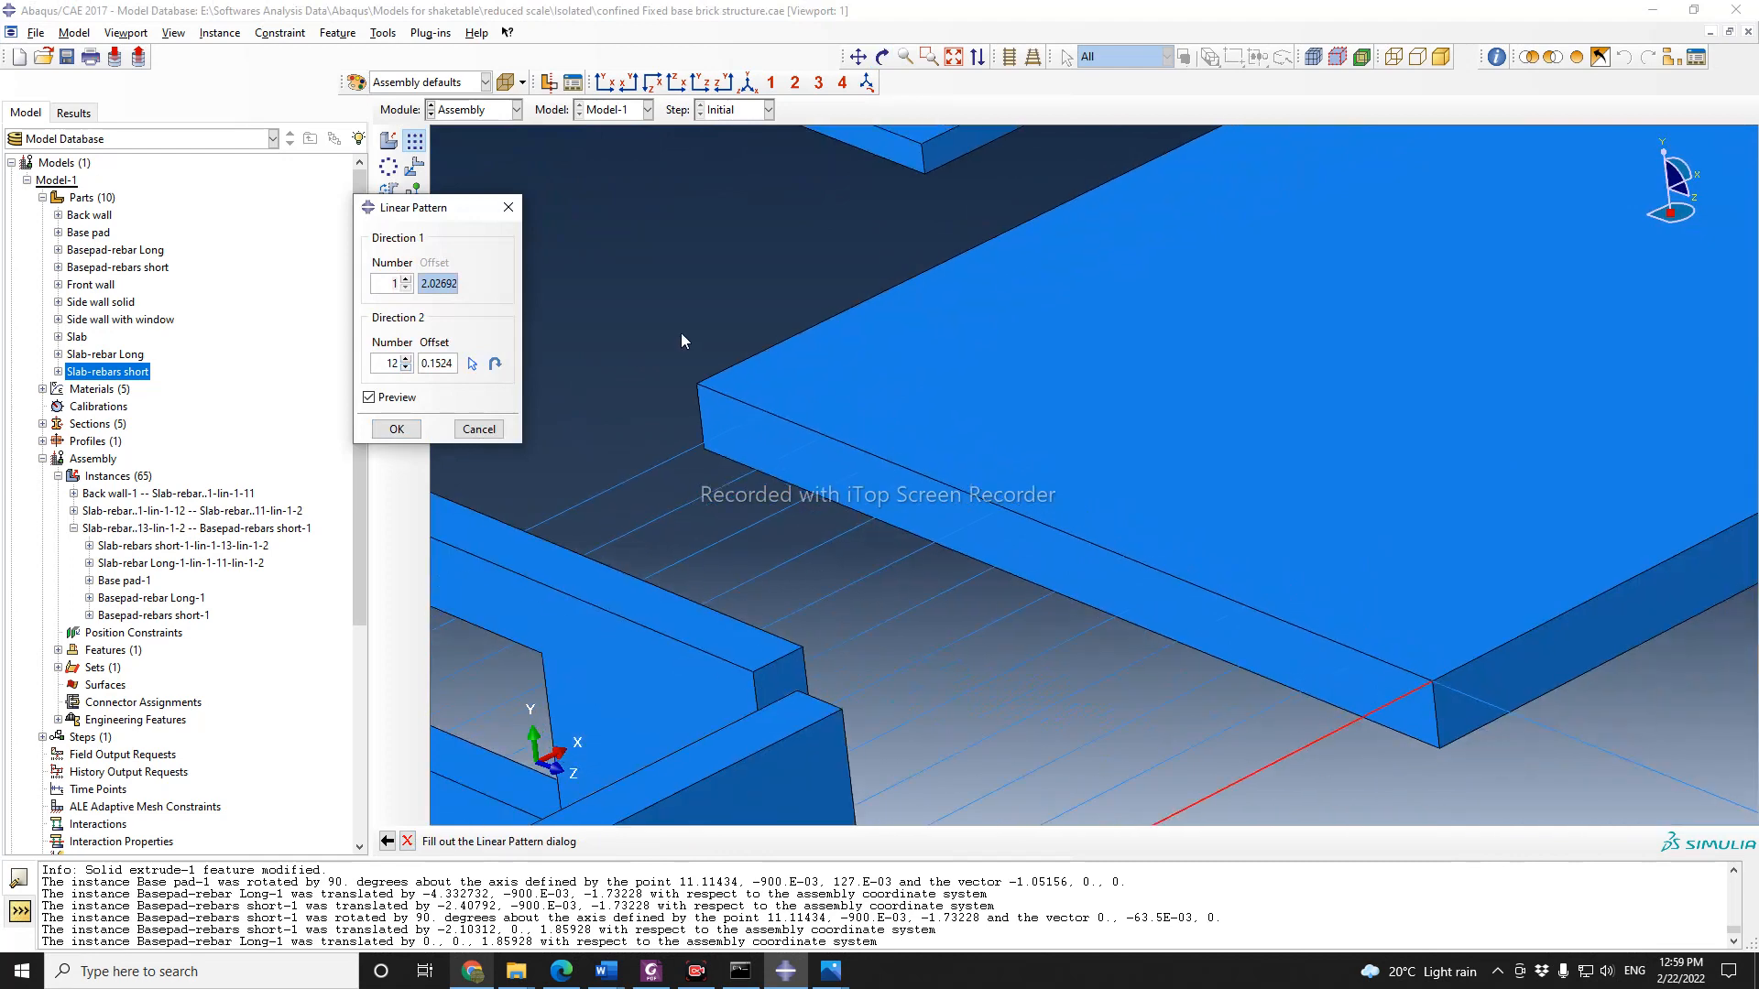
# Step: Generate the linear pattern of the long base pad rebar with the 12 previewed copies
pyautogui.click(397, 429)
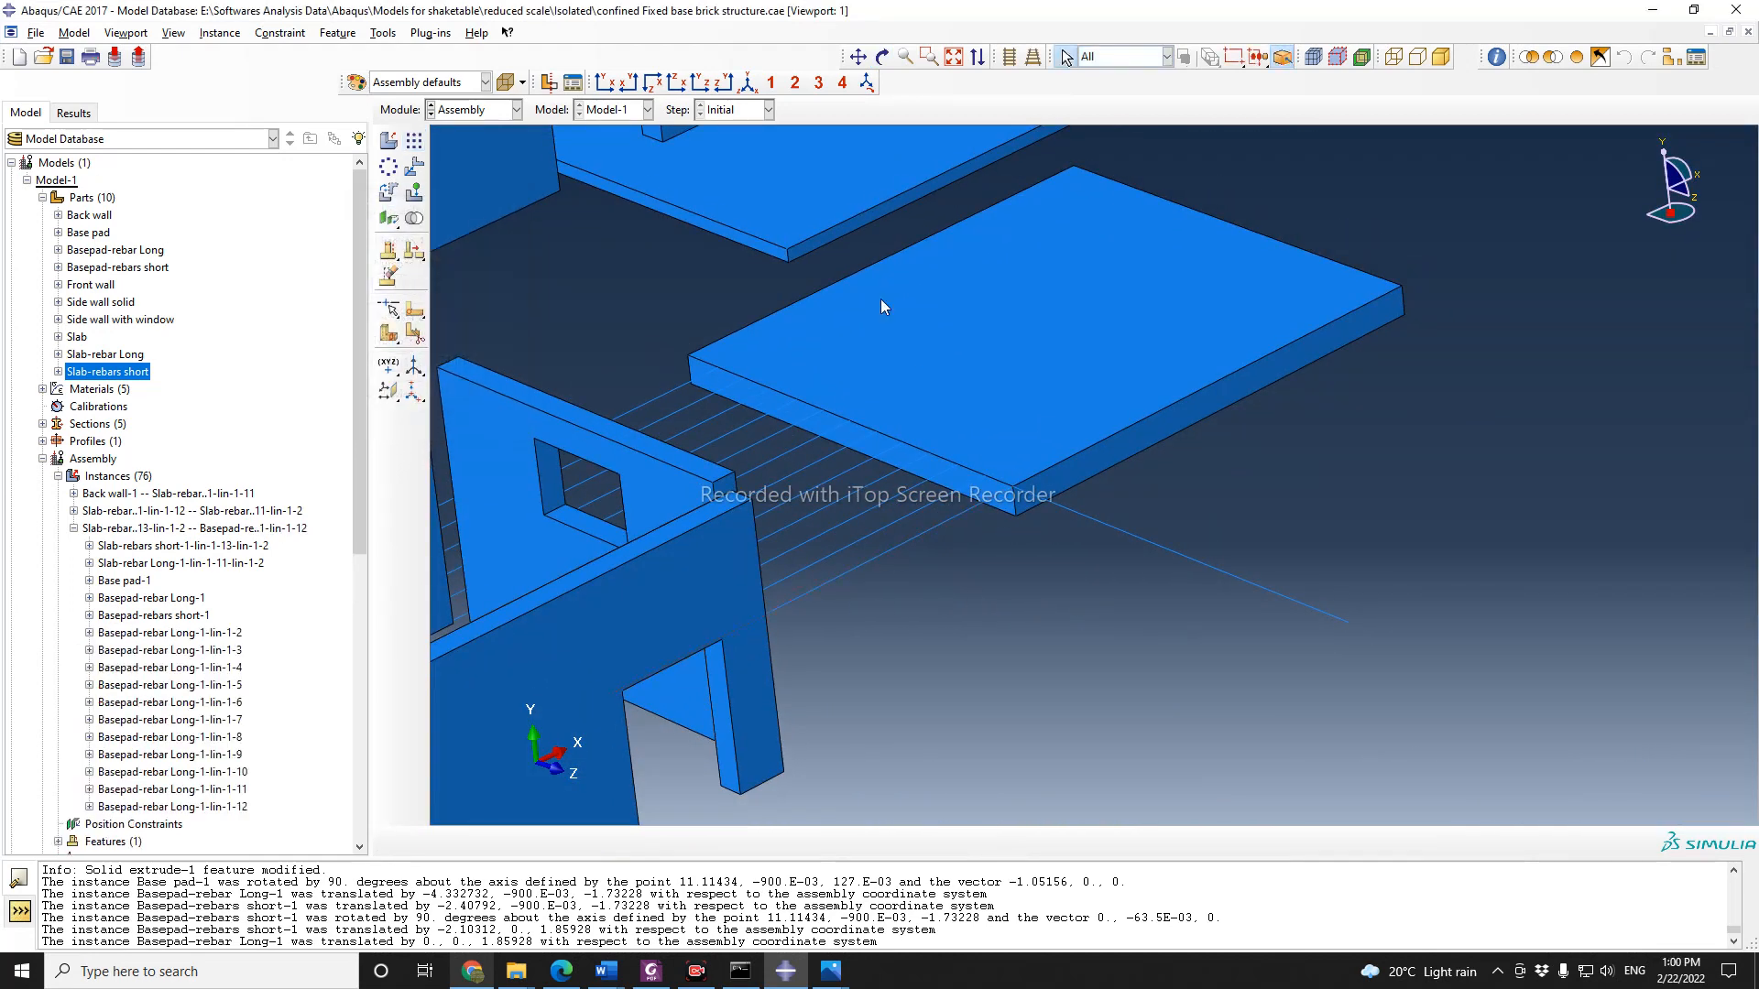
pyautogui.click(882, 56)
pyautogui.moveTo(1053, 587); pyautogui.dragTo(598, 468)
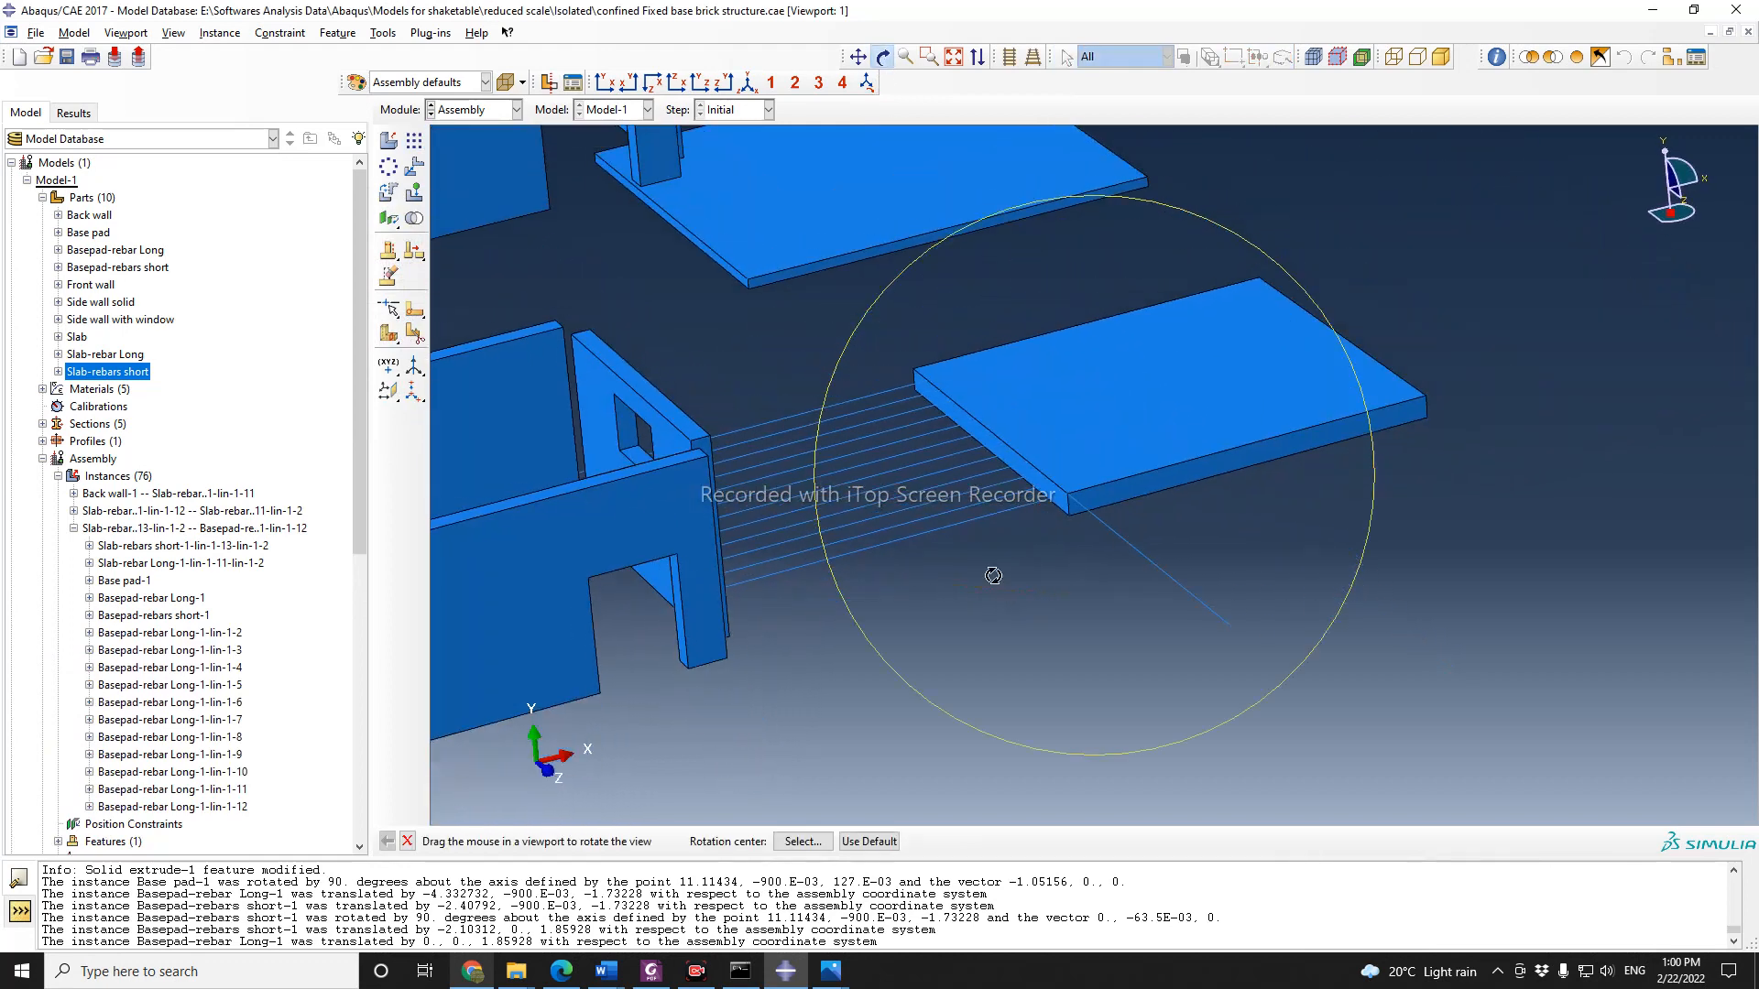
pyautogui.click(406, 841)
# Step: Start a linear pattern of the short base pad rebar with direction 1 number 2 and direction 2 number 1
pyautogui.click(414, 140)
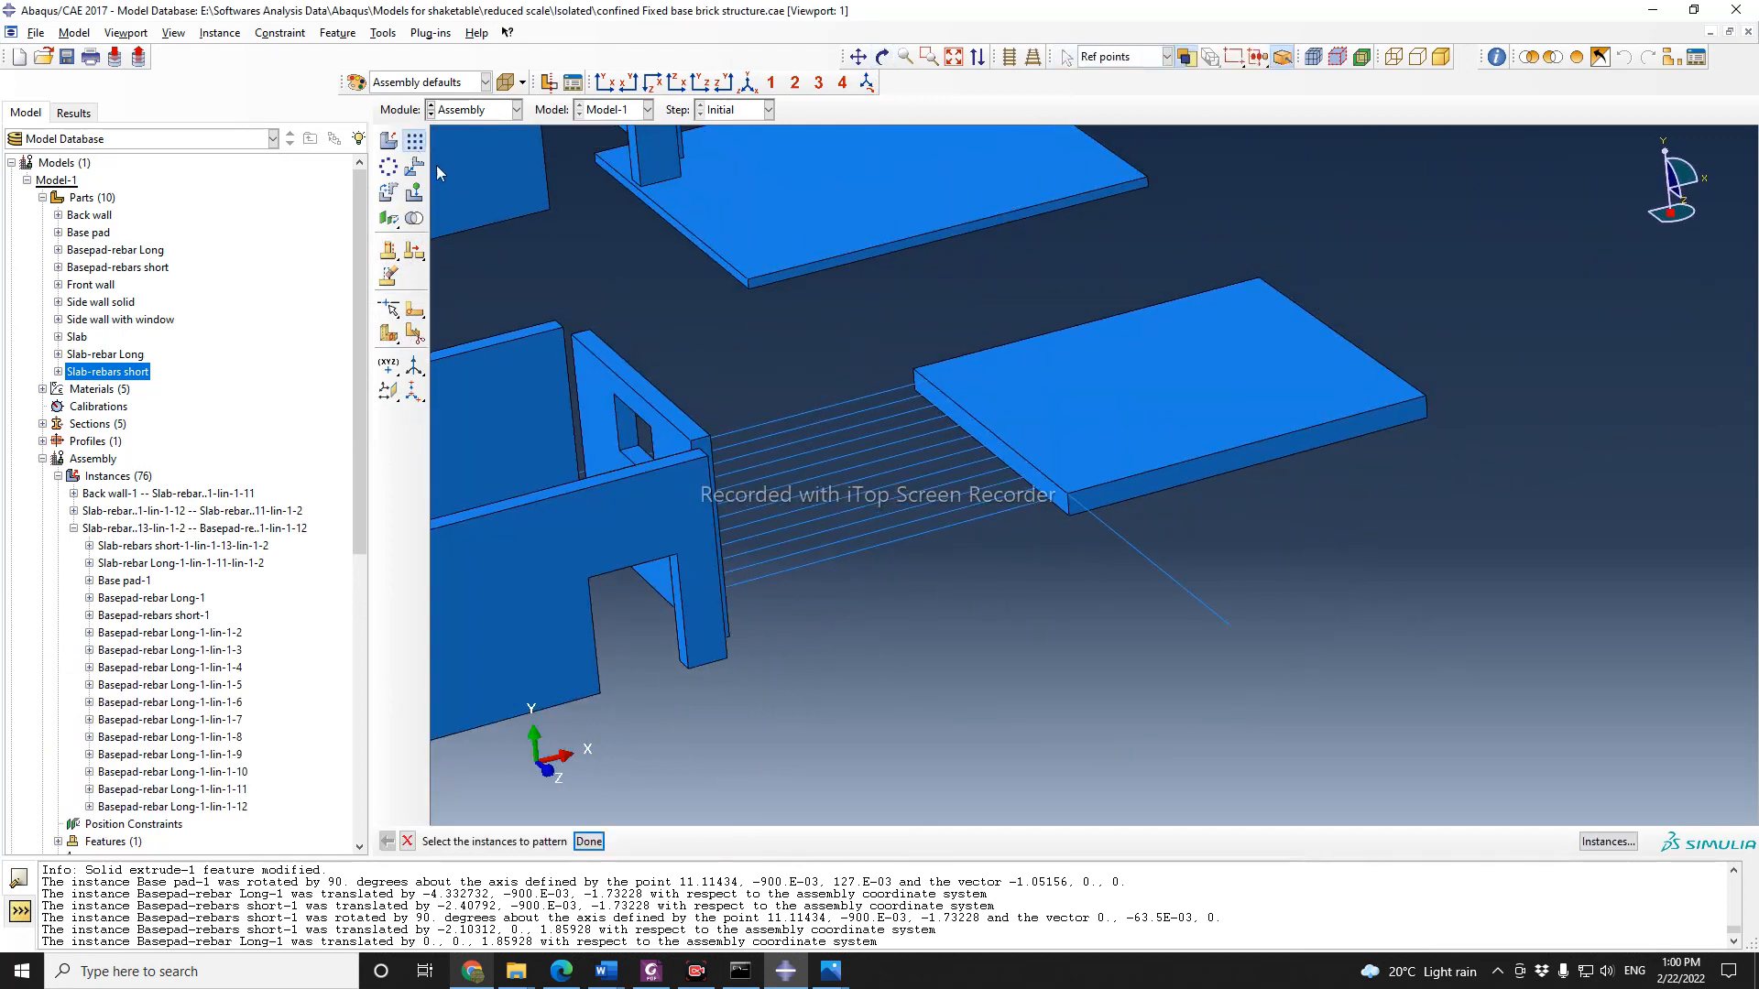
pyautogui.click(1181, 588)
pyautogui.click(590, 841)
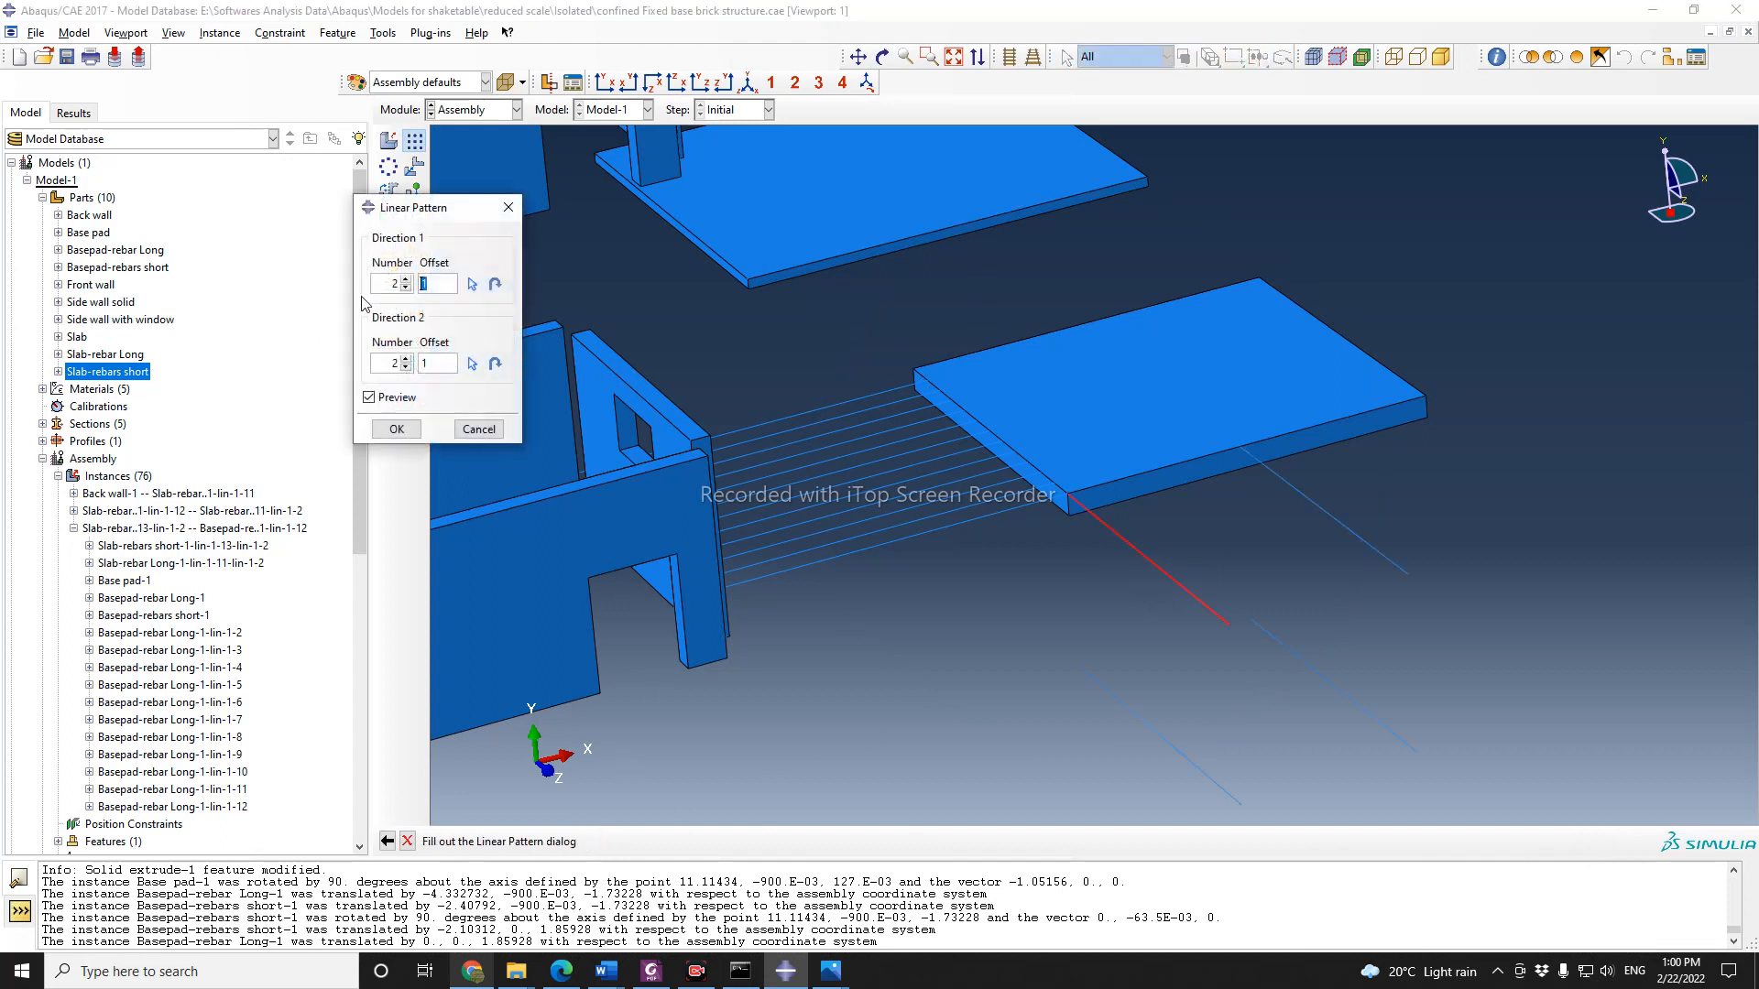
pyautogui.click(406, 287)
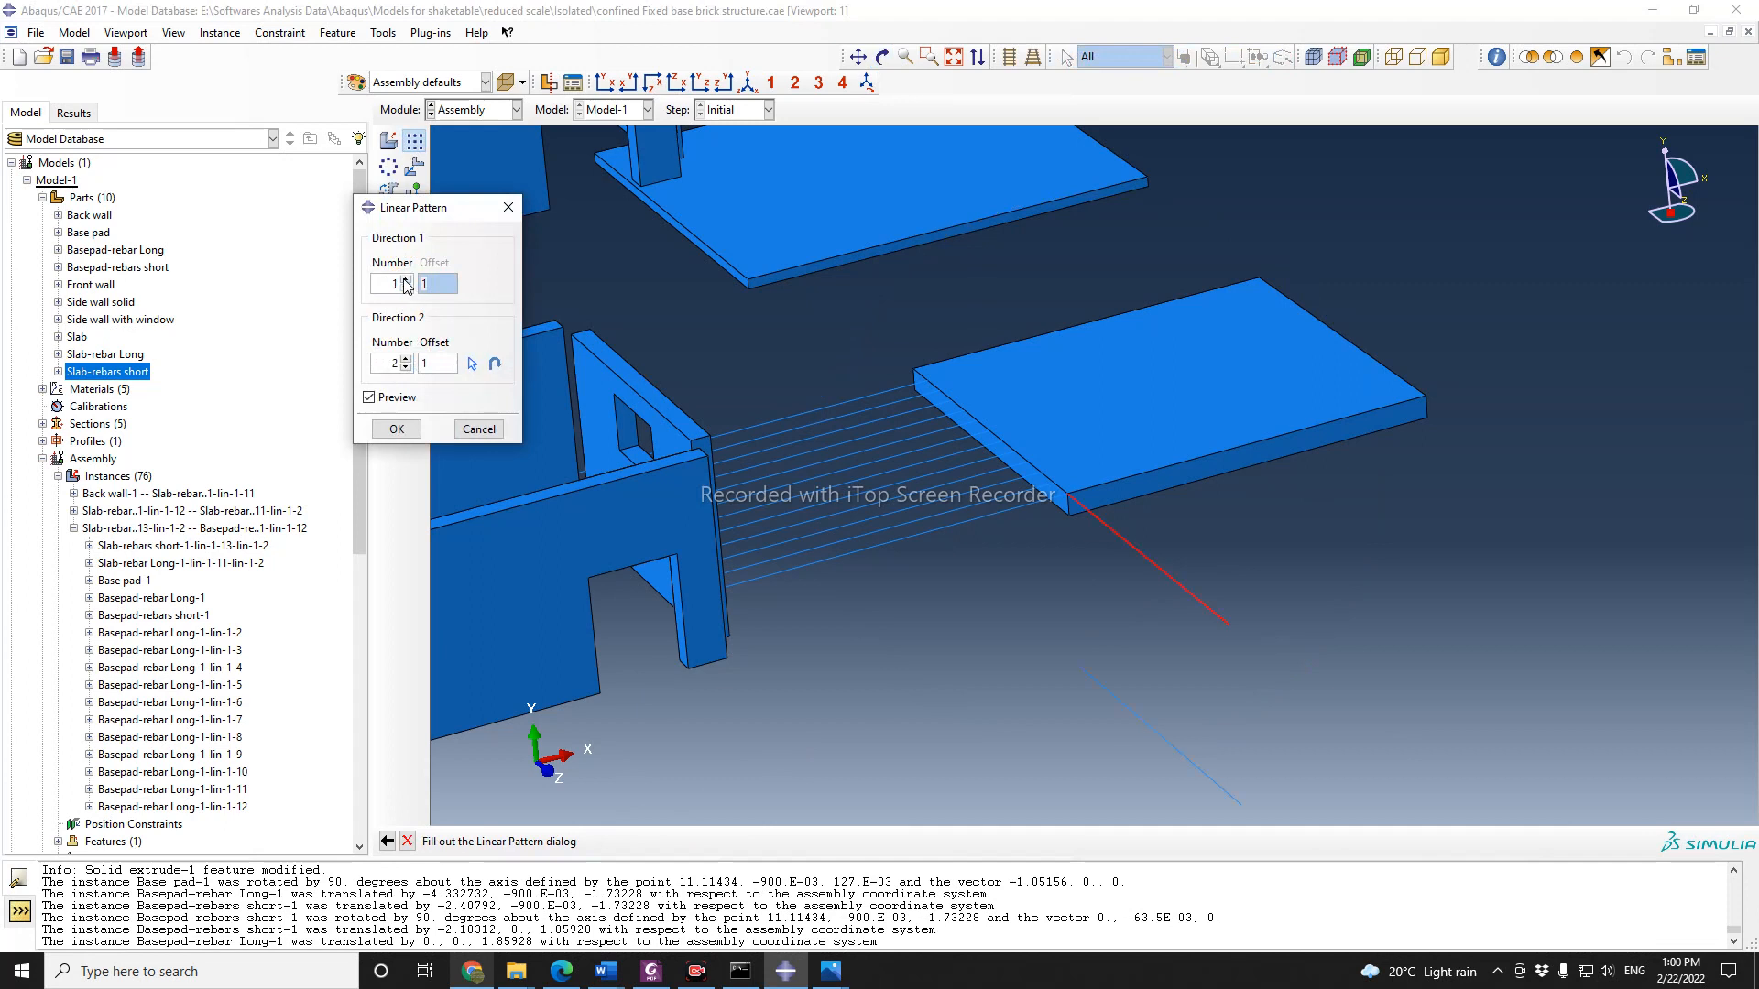
pyautogui.click(406, 279)
pyautogui.click(405, 367)
# Step: Set the short rebar pattern's direction 1 offset to 0.1524 and its number to 14, and create the pattern
pyautogui.moveTo(438, 285); pyautogui.dragTo(365, 300)
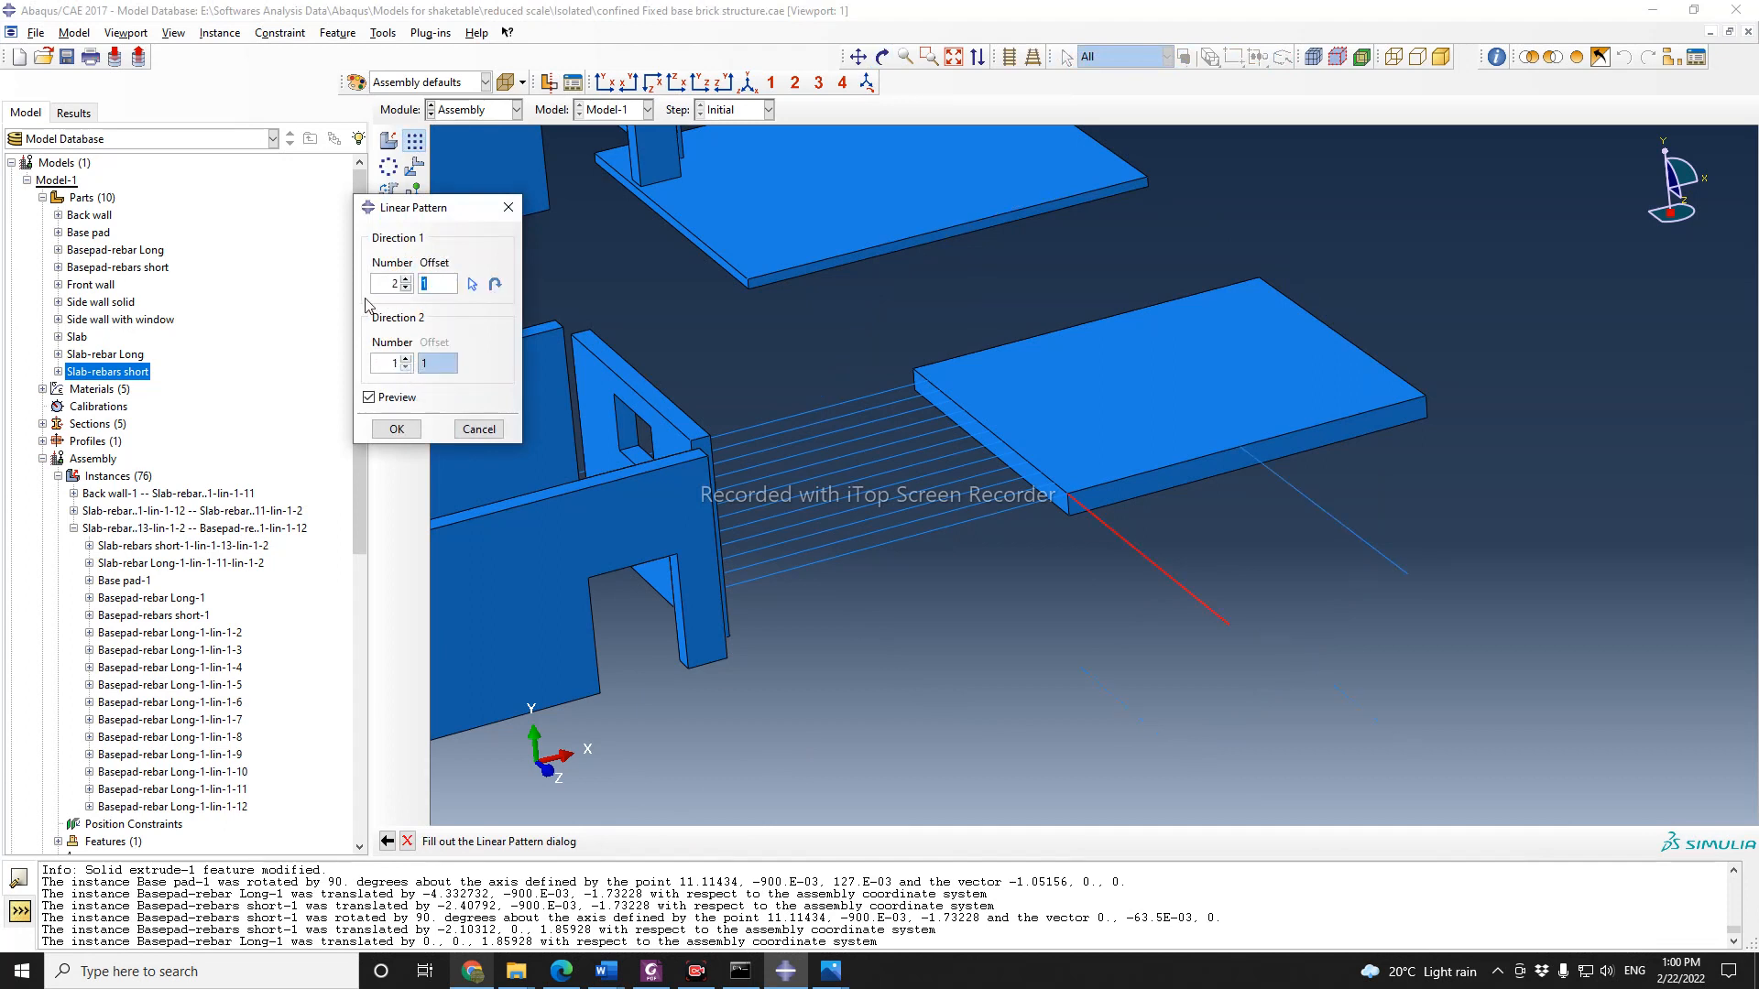
pyautogui.write('0.1524')
pyautogui.click(406, 279)
pyautogui.click(406, 280)
pyautogui.tripleClick(406, 280)
pyautogui.doubleClick(406, 279)
pyautogui.tripleClick(406, 279)
pyautogui.click(406, 280)
pyautogui.click(406, 280)
pyautogui.click(406, 280)
pyautogui.click(406, 288)
pyautogui.click(395, 429)
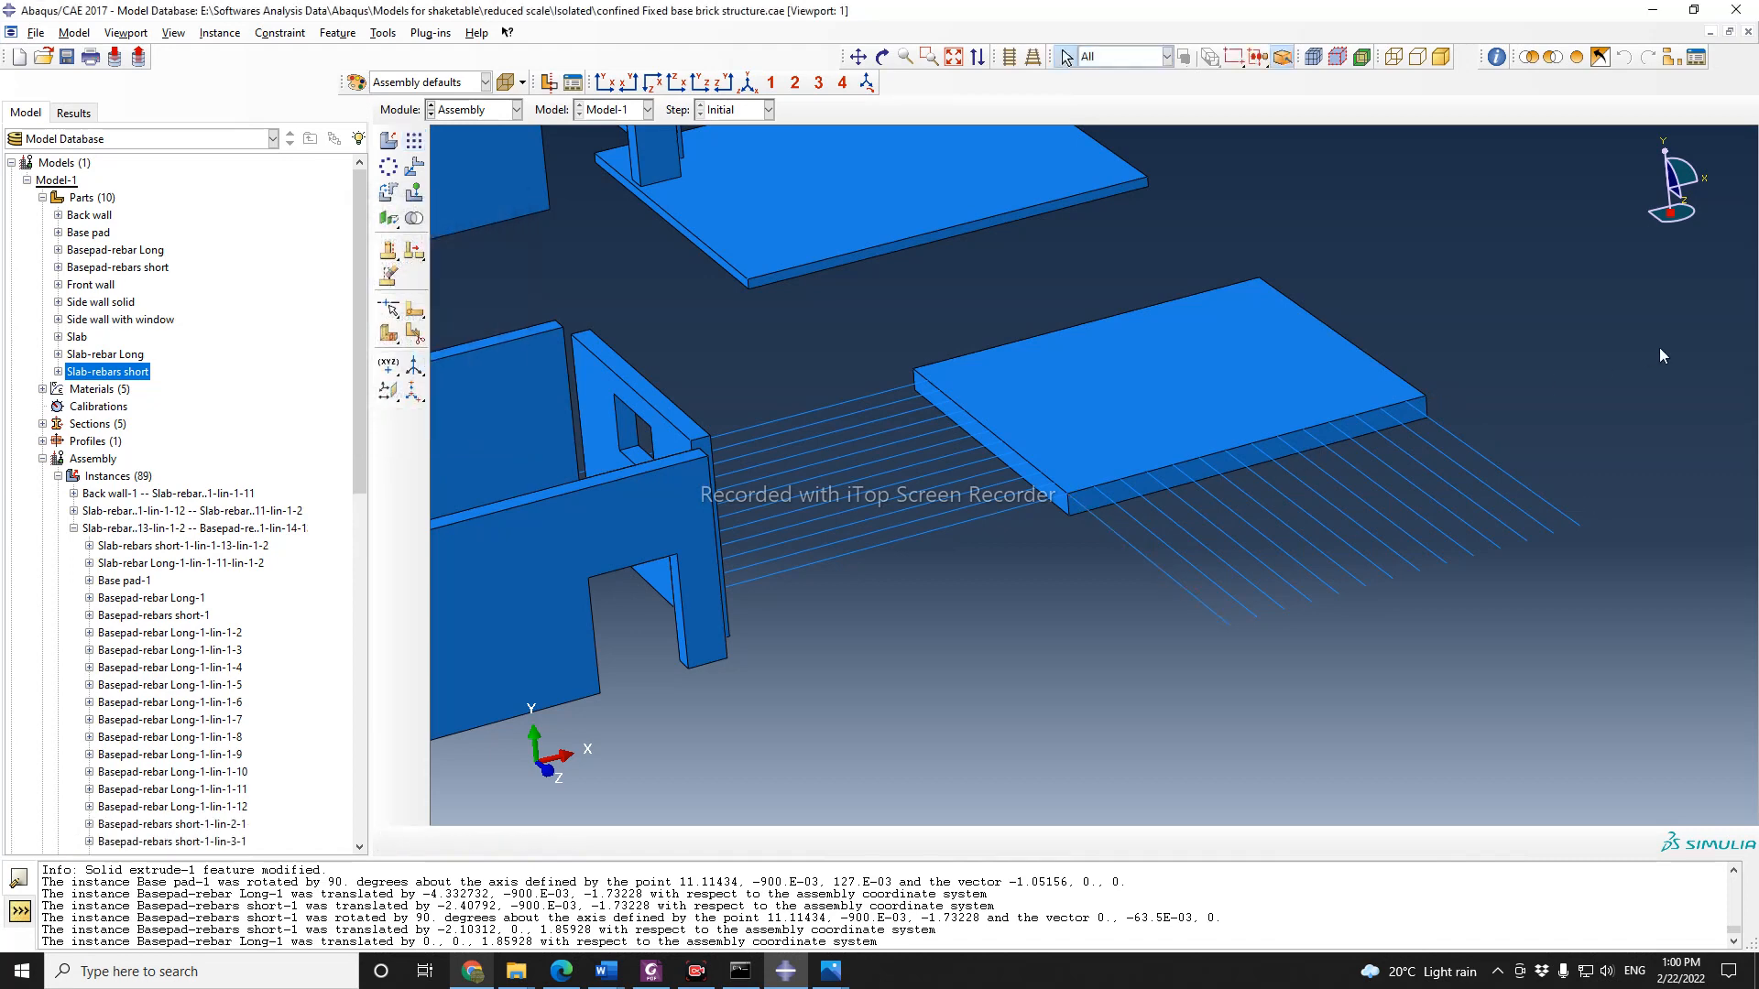
pyautogui.click(883, 57)
pyautogui.moveTo(1051, 580); pyautogui.dragTo(568, 509)
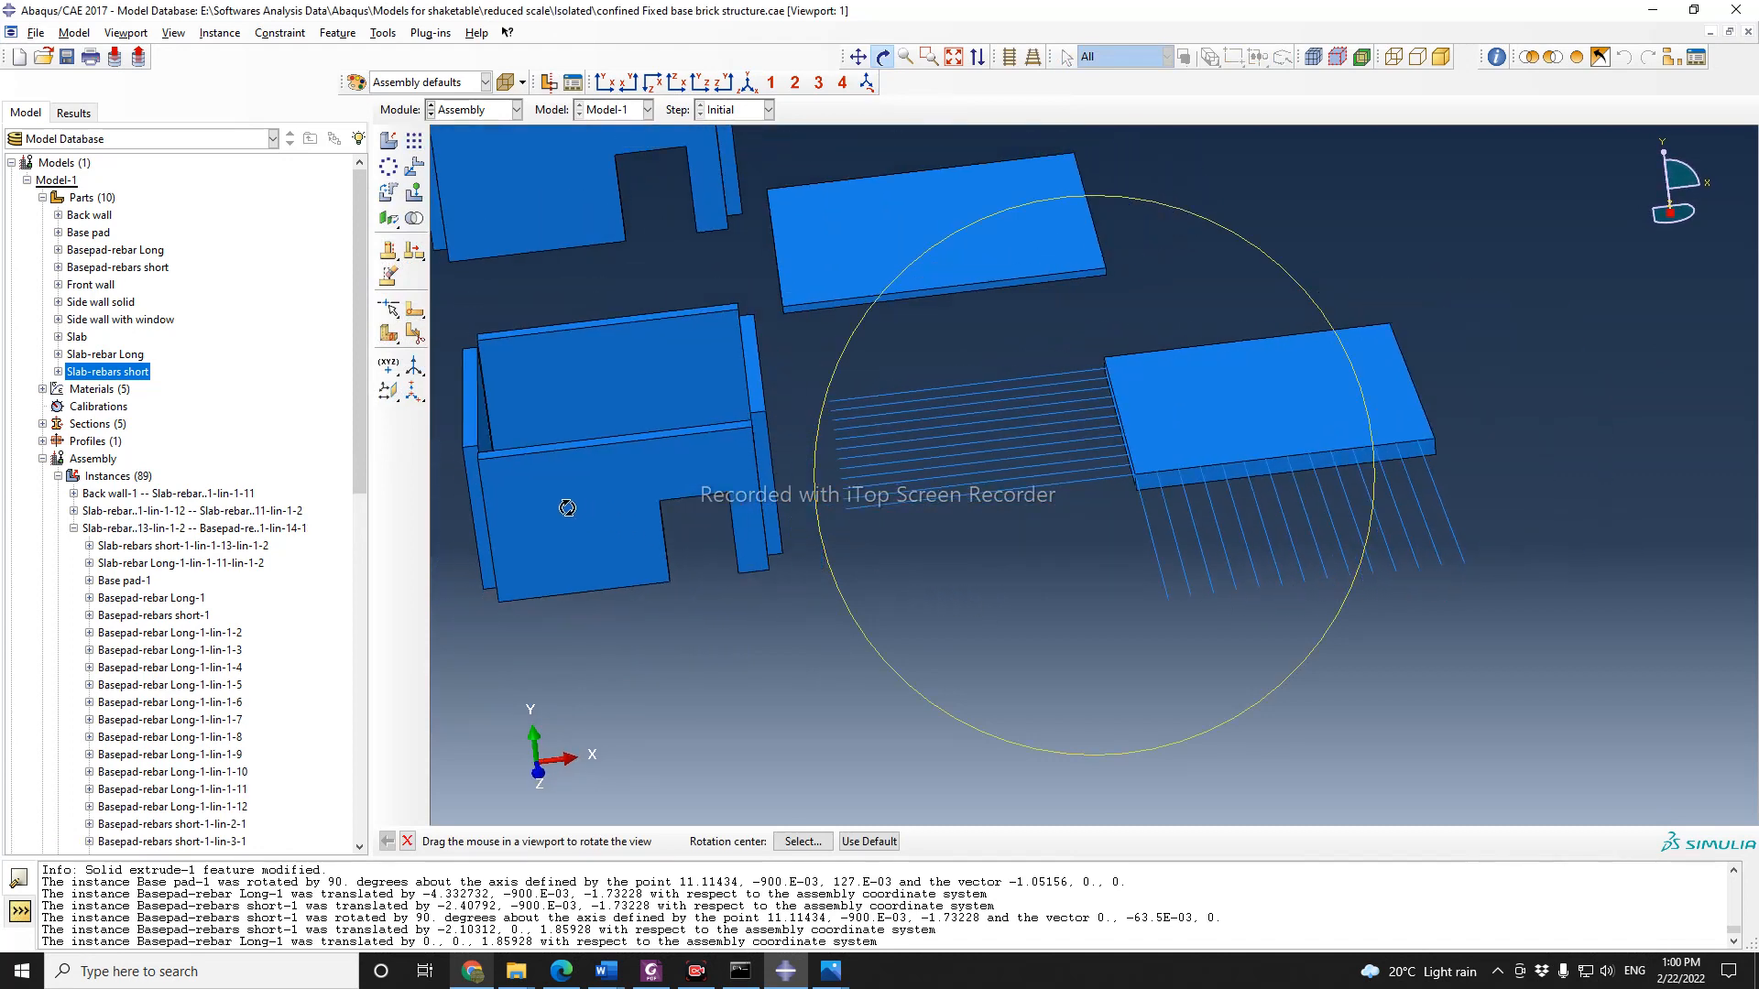
pyautogui.scroll(-3, 1138, 591)
pyautogui.click(407, 841)
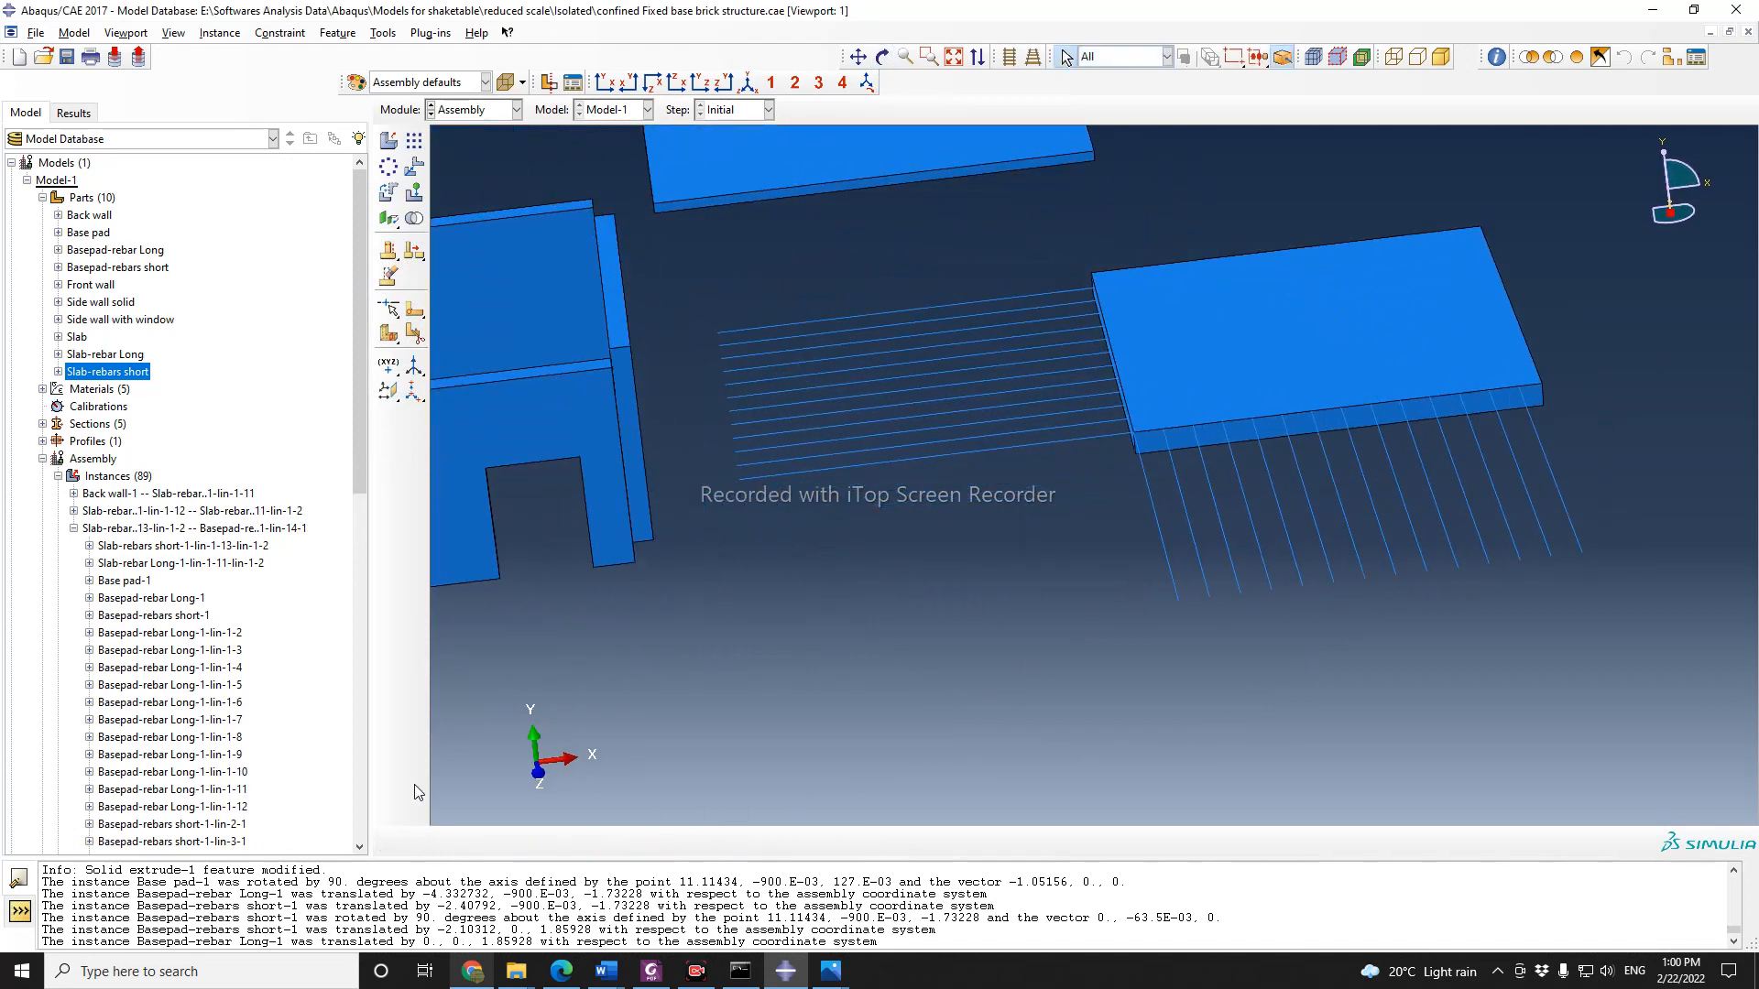
pyautogui.click(414, 166)
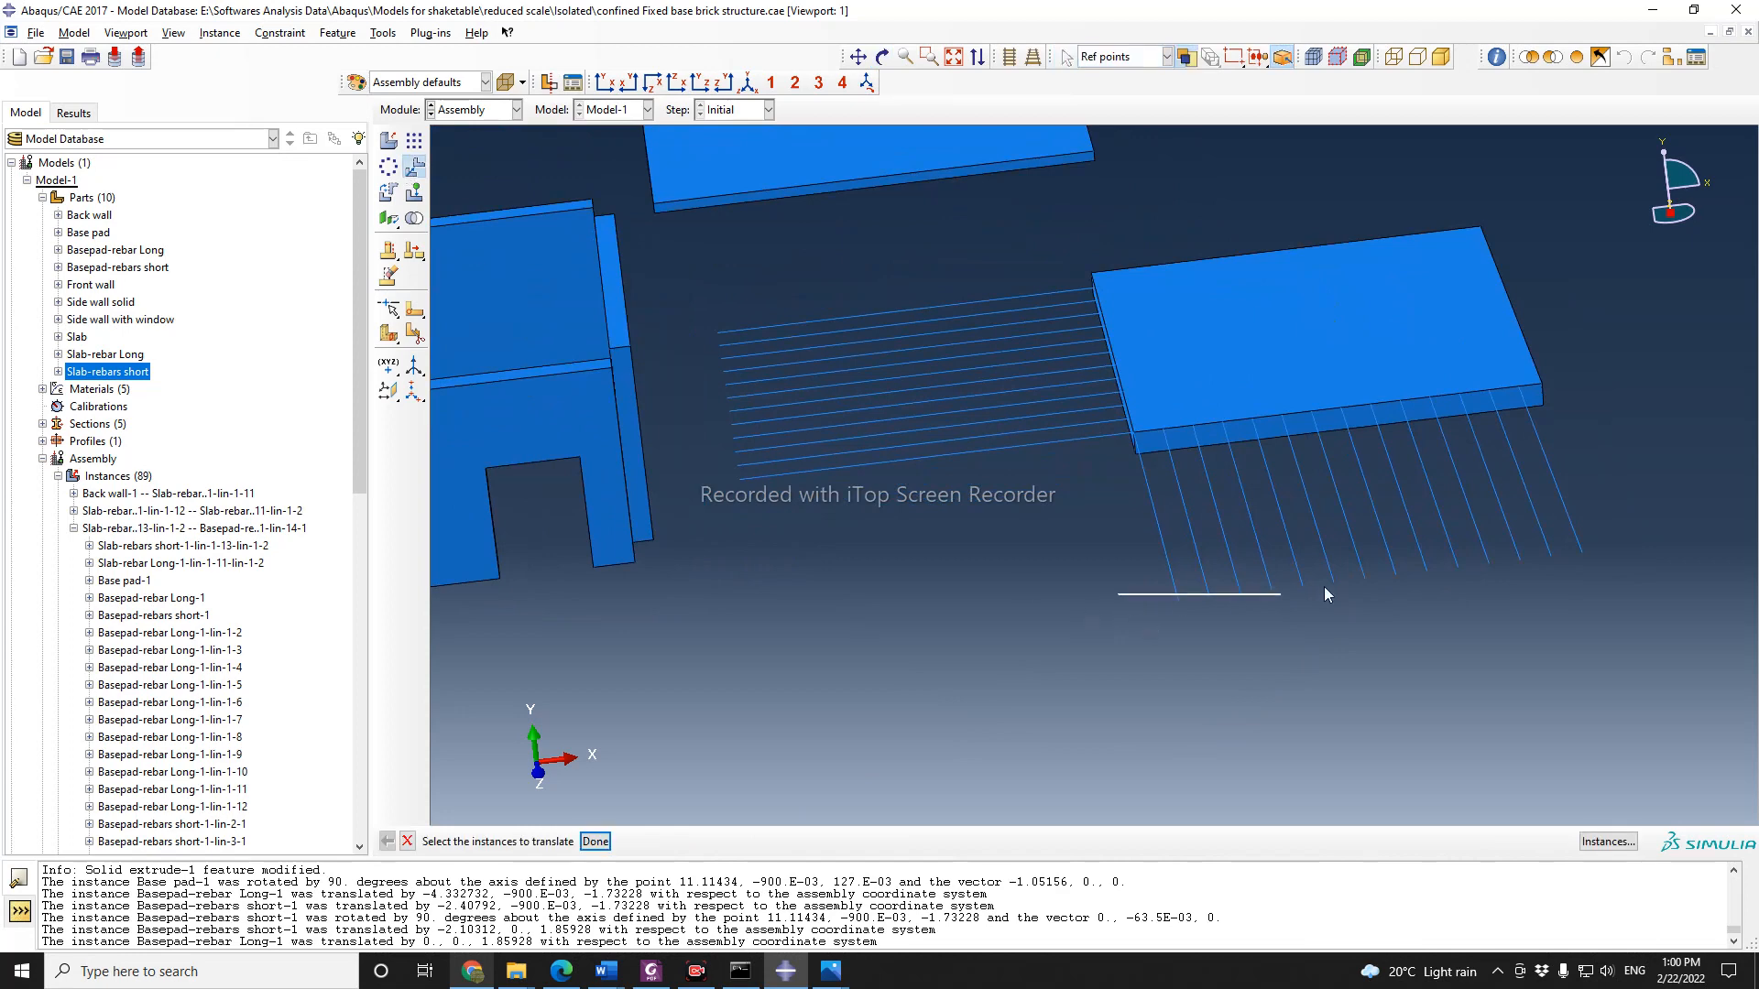
pyautogui.moveTo(1323, 594); pyautogui.dragTo(1641, 524)
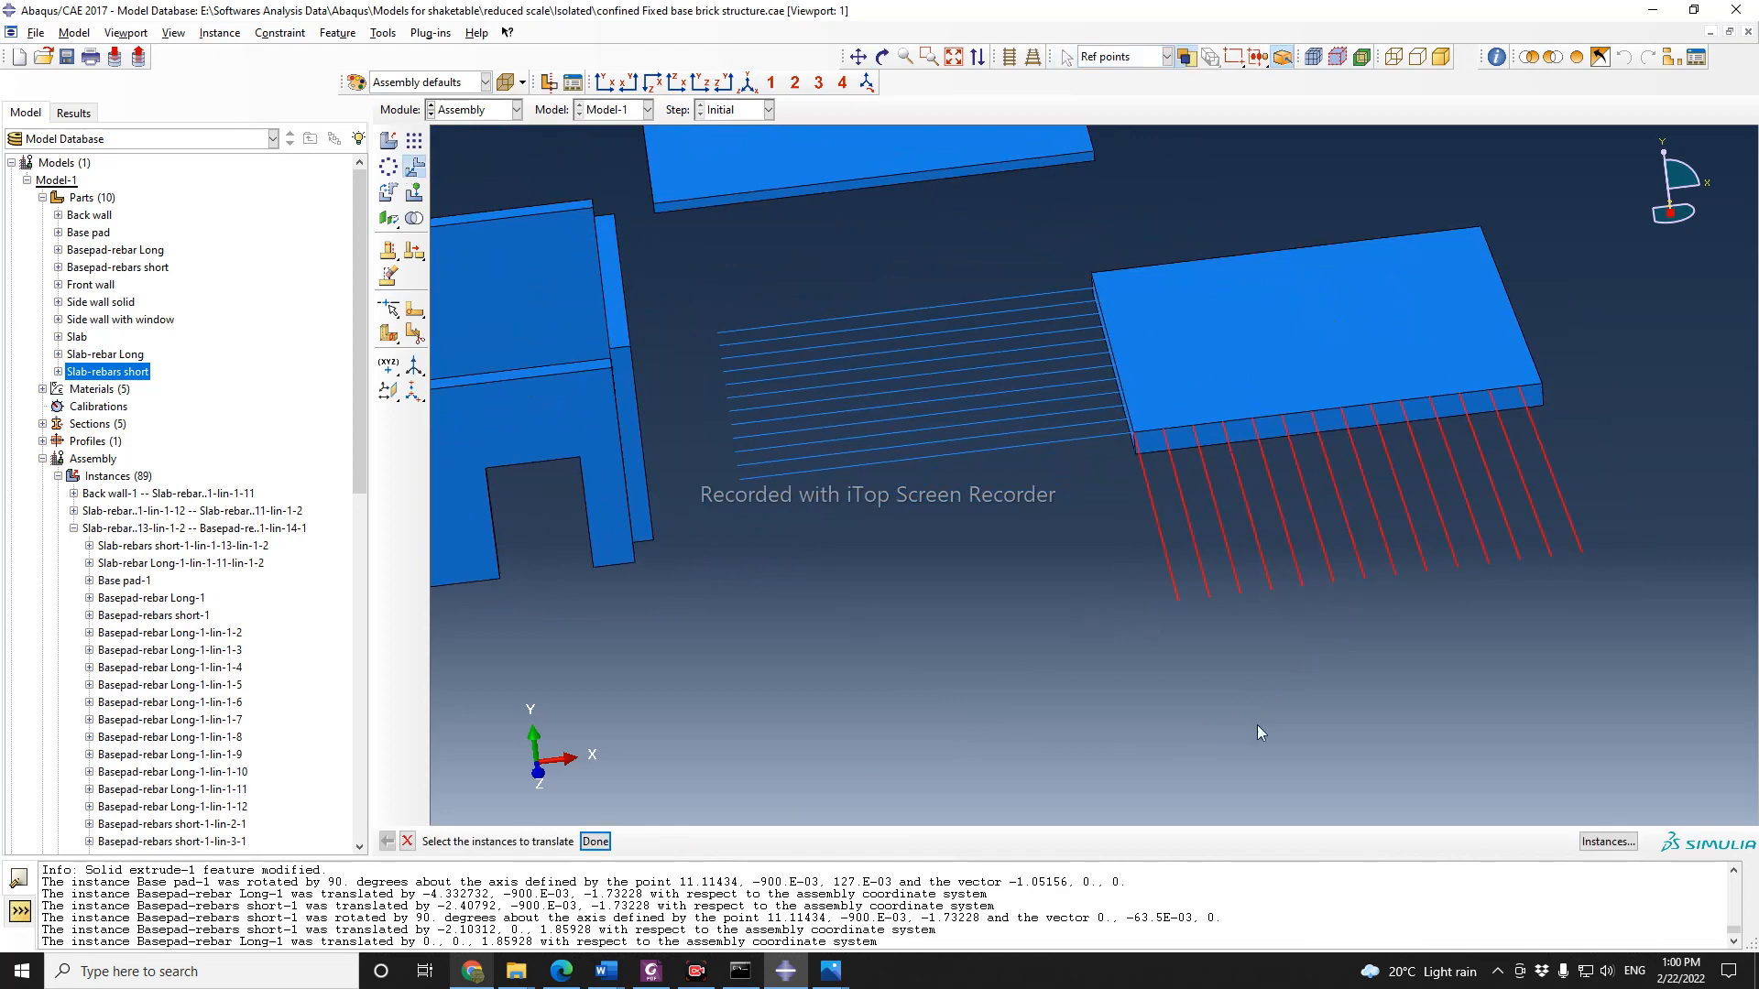
pyautogui.click(598, 841)
pyautogui.scroll(-3, 1546, 462)
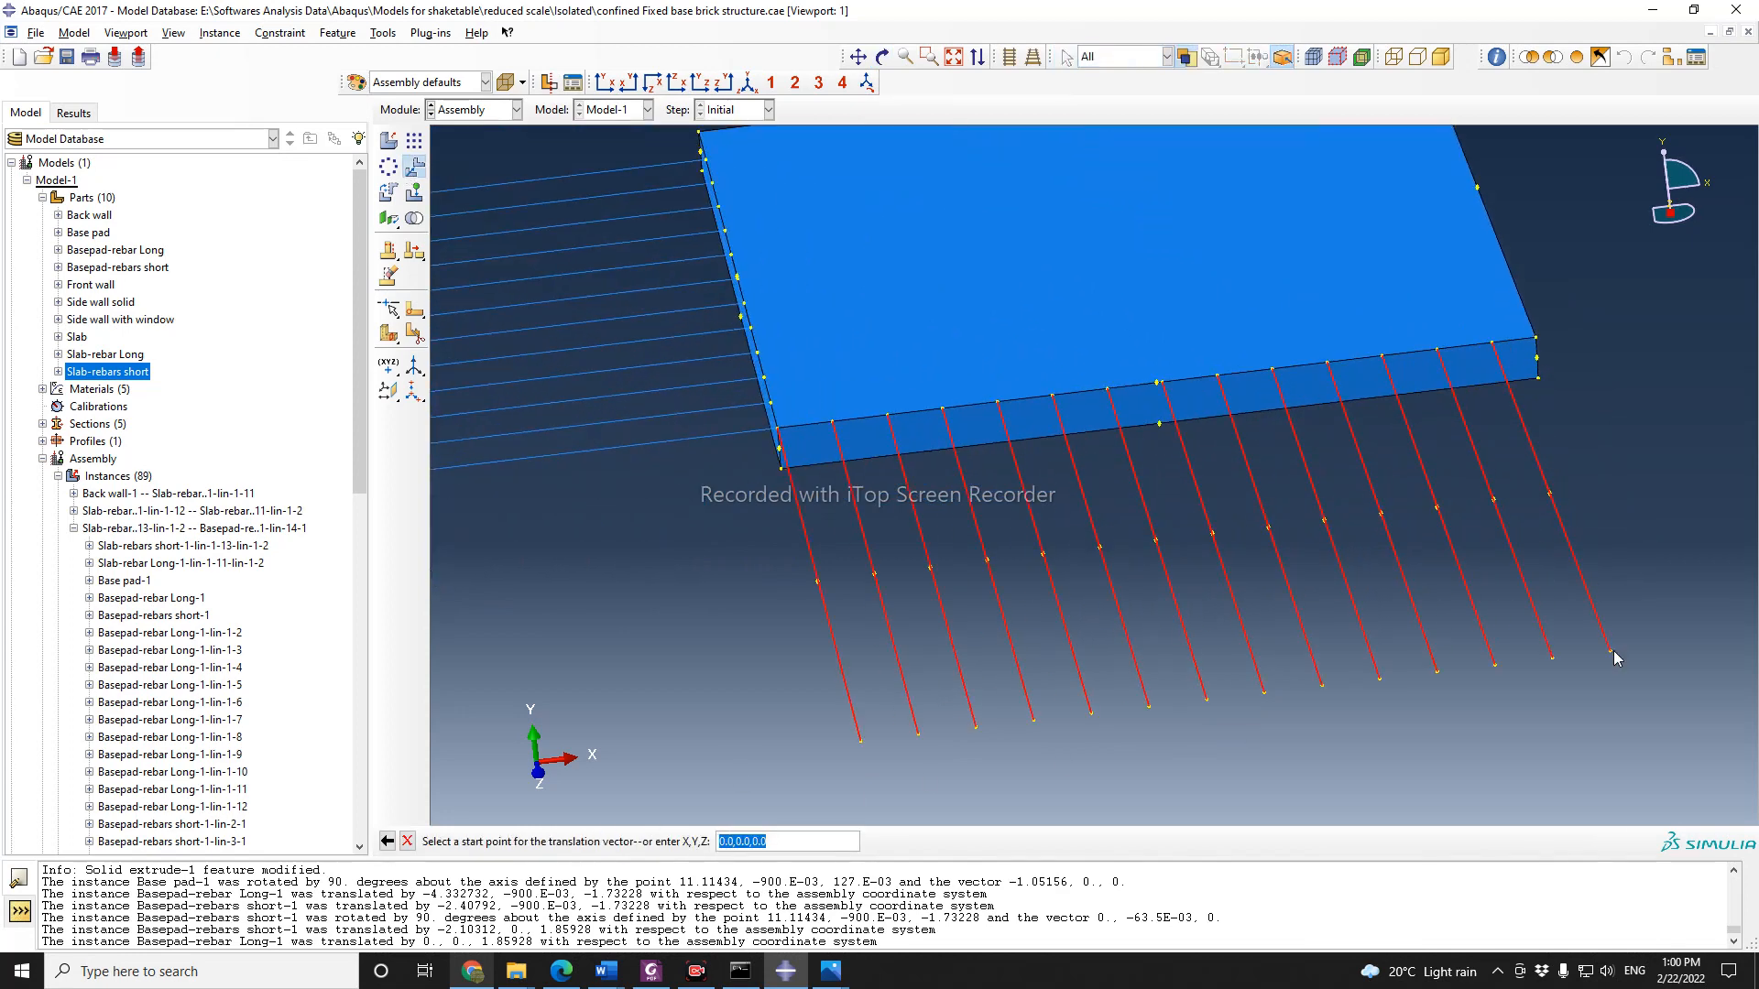
pyautogui.click(1610, 650)
pyautogui.scroll(2, 1617, 506)
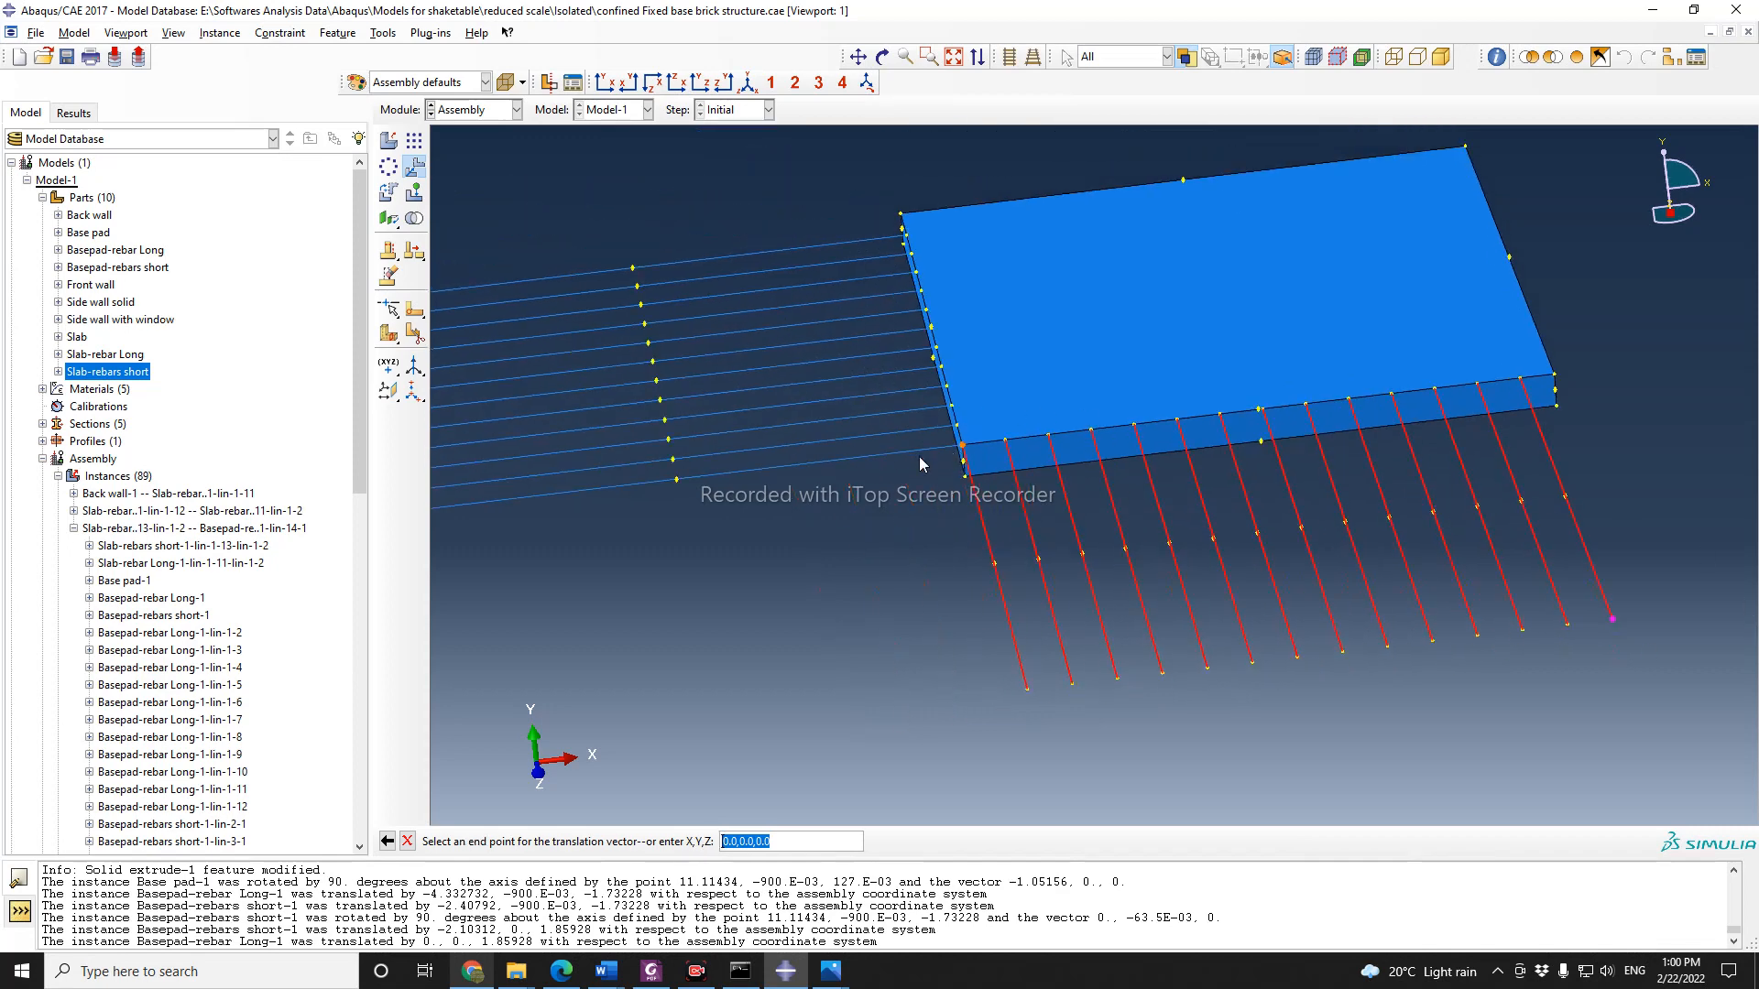
pyautogui.scroll(1, 1729, 450)
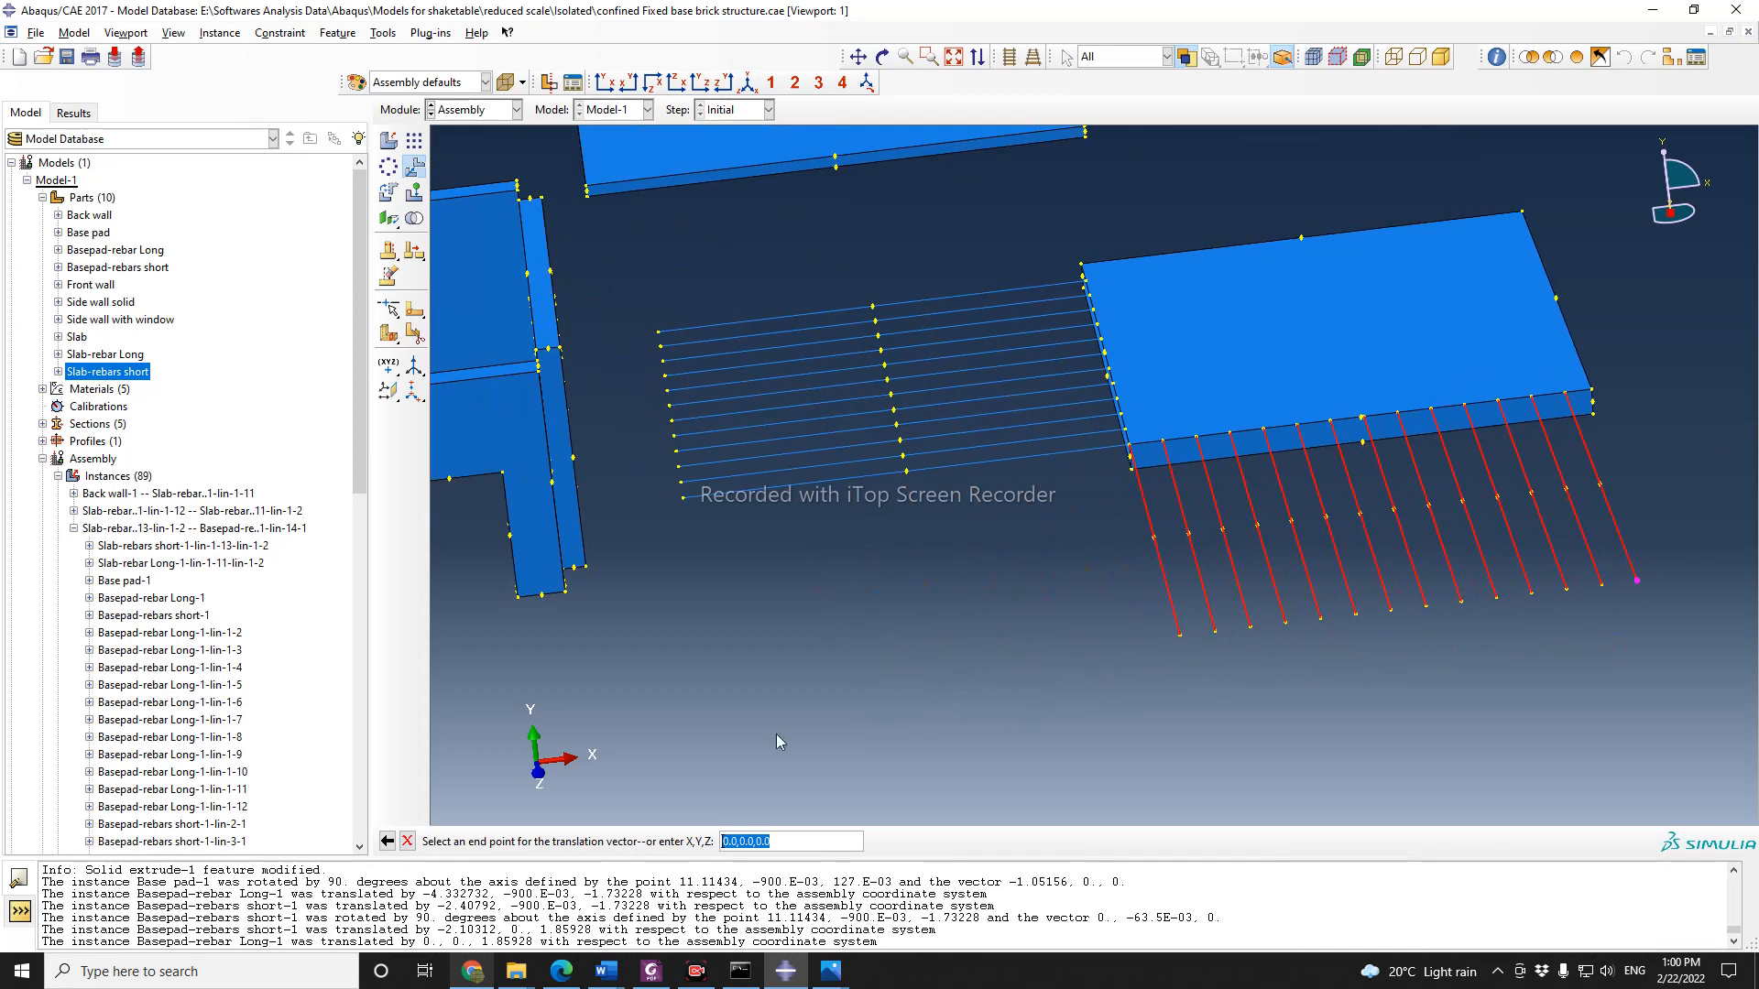
pyautogui.click(407, 841)
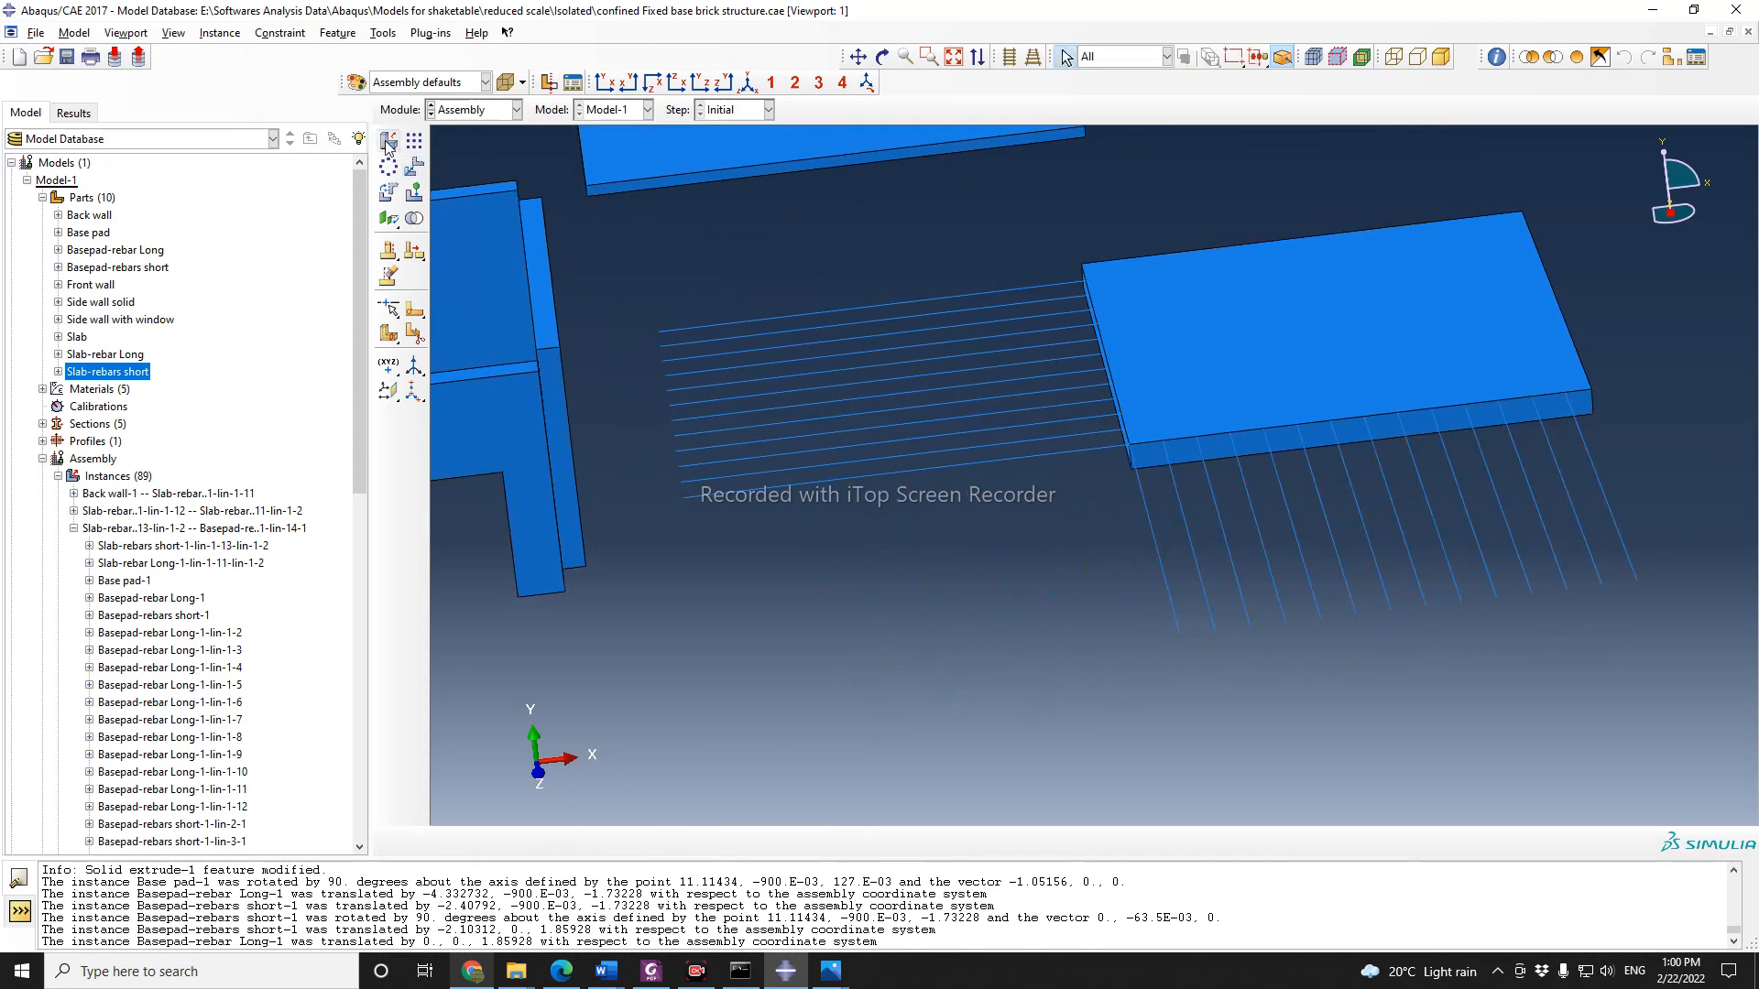
# Step: Translate all the short base pad rebars from the first rebar's front end to the front outer end of the long rebars
pyautogui.click(414, 166)
pyautogui.moveTo(1128, 604); pyautogui.dragTo(1688, 559)
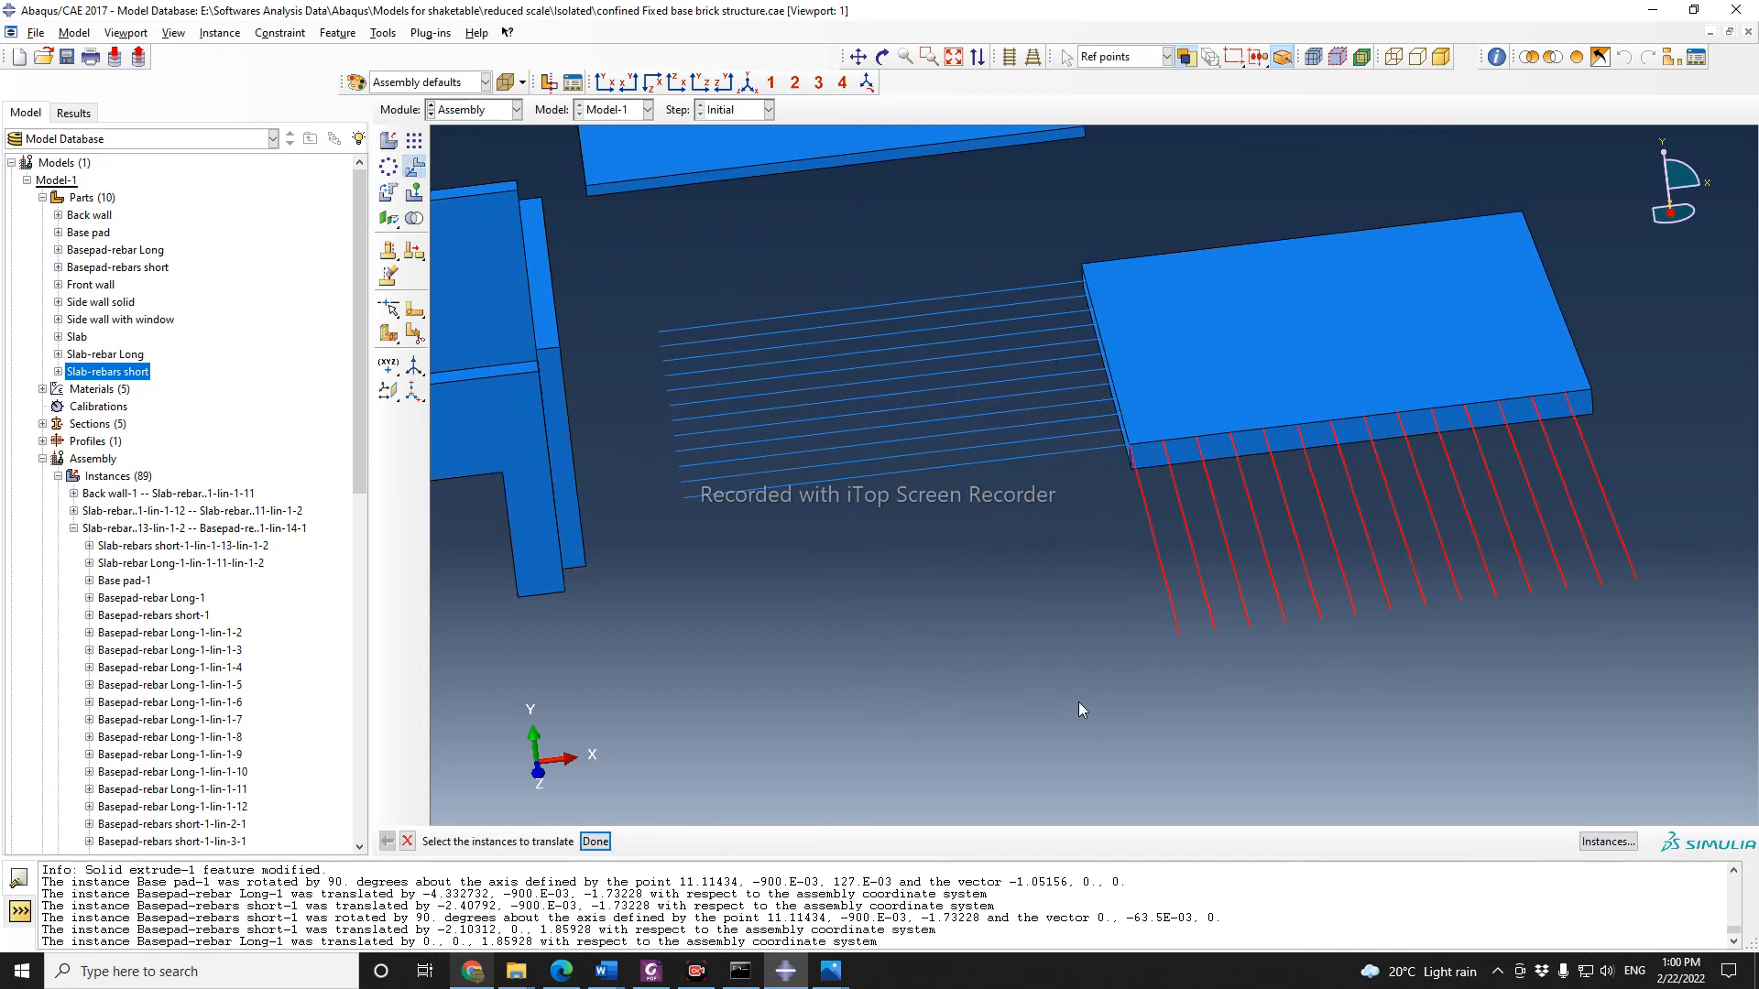
pyautogui.click(595, 841)
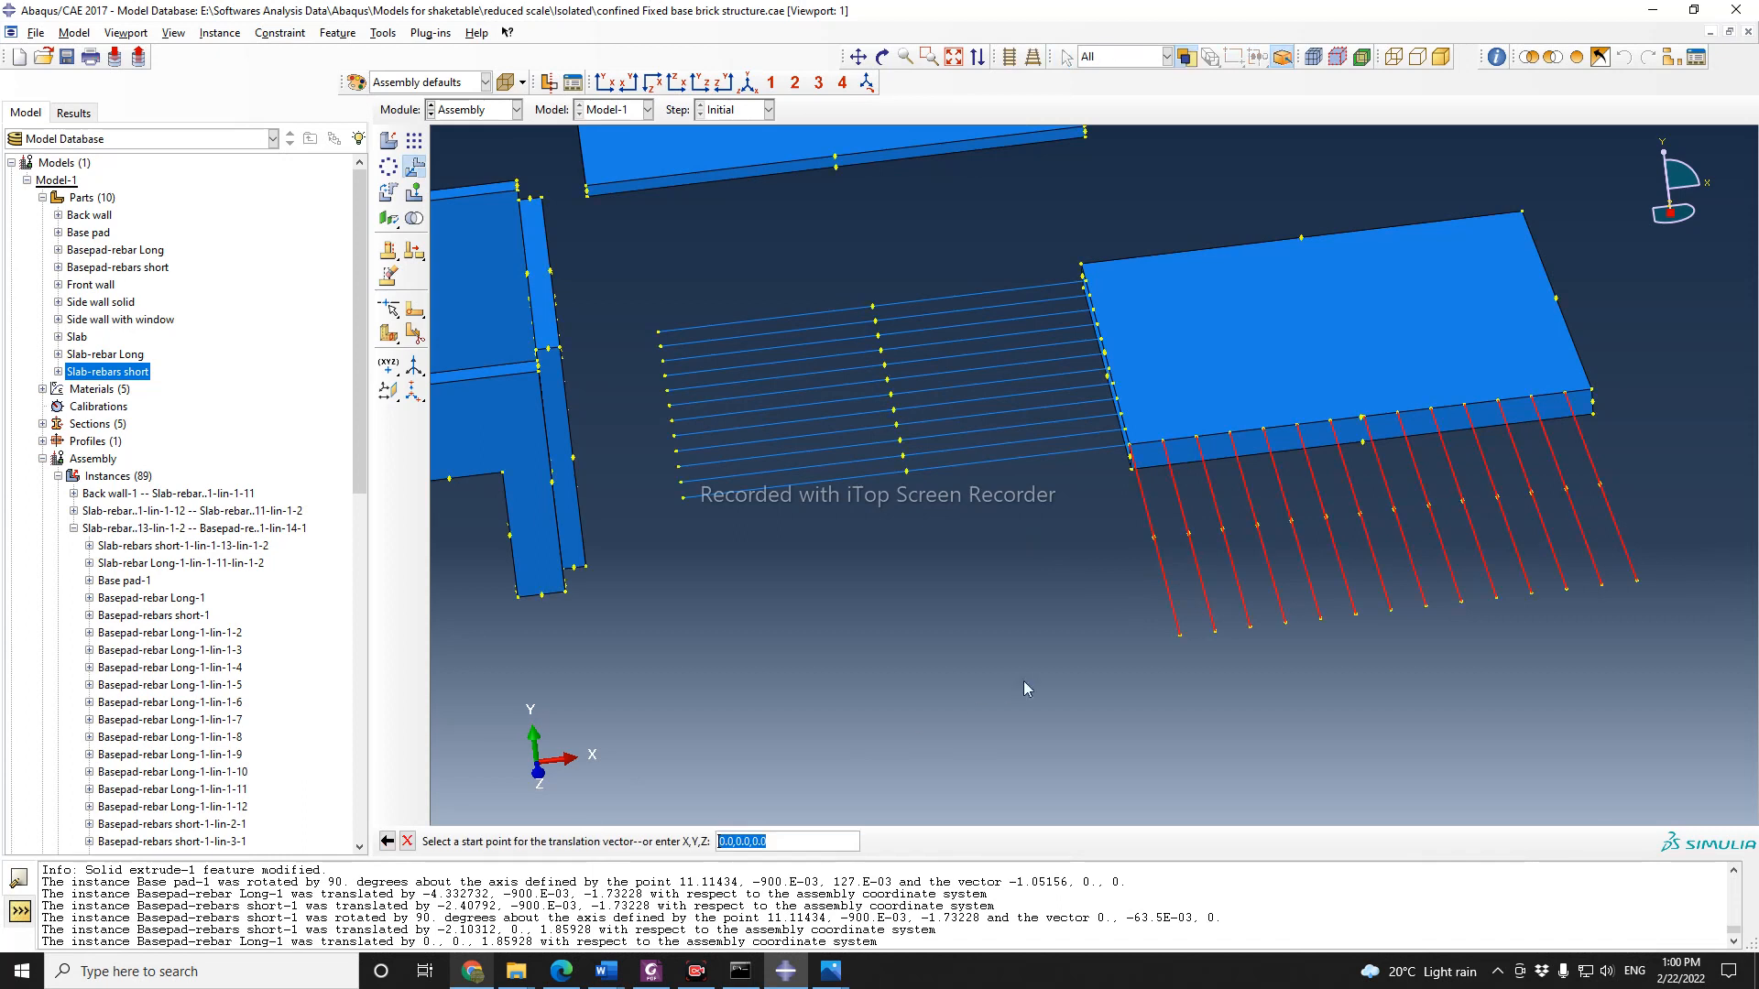
pyautogui.click(1179, 635)
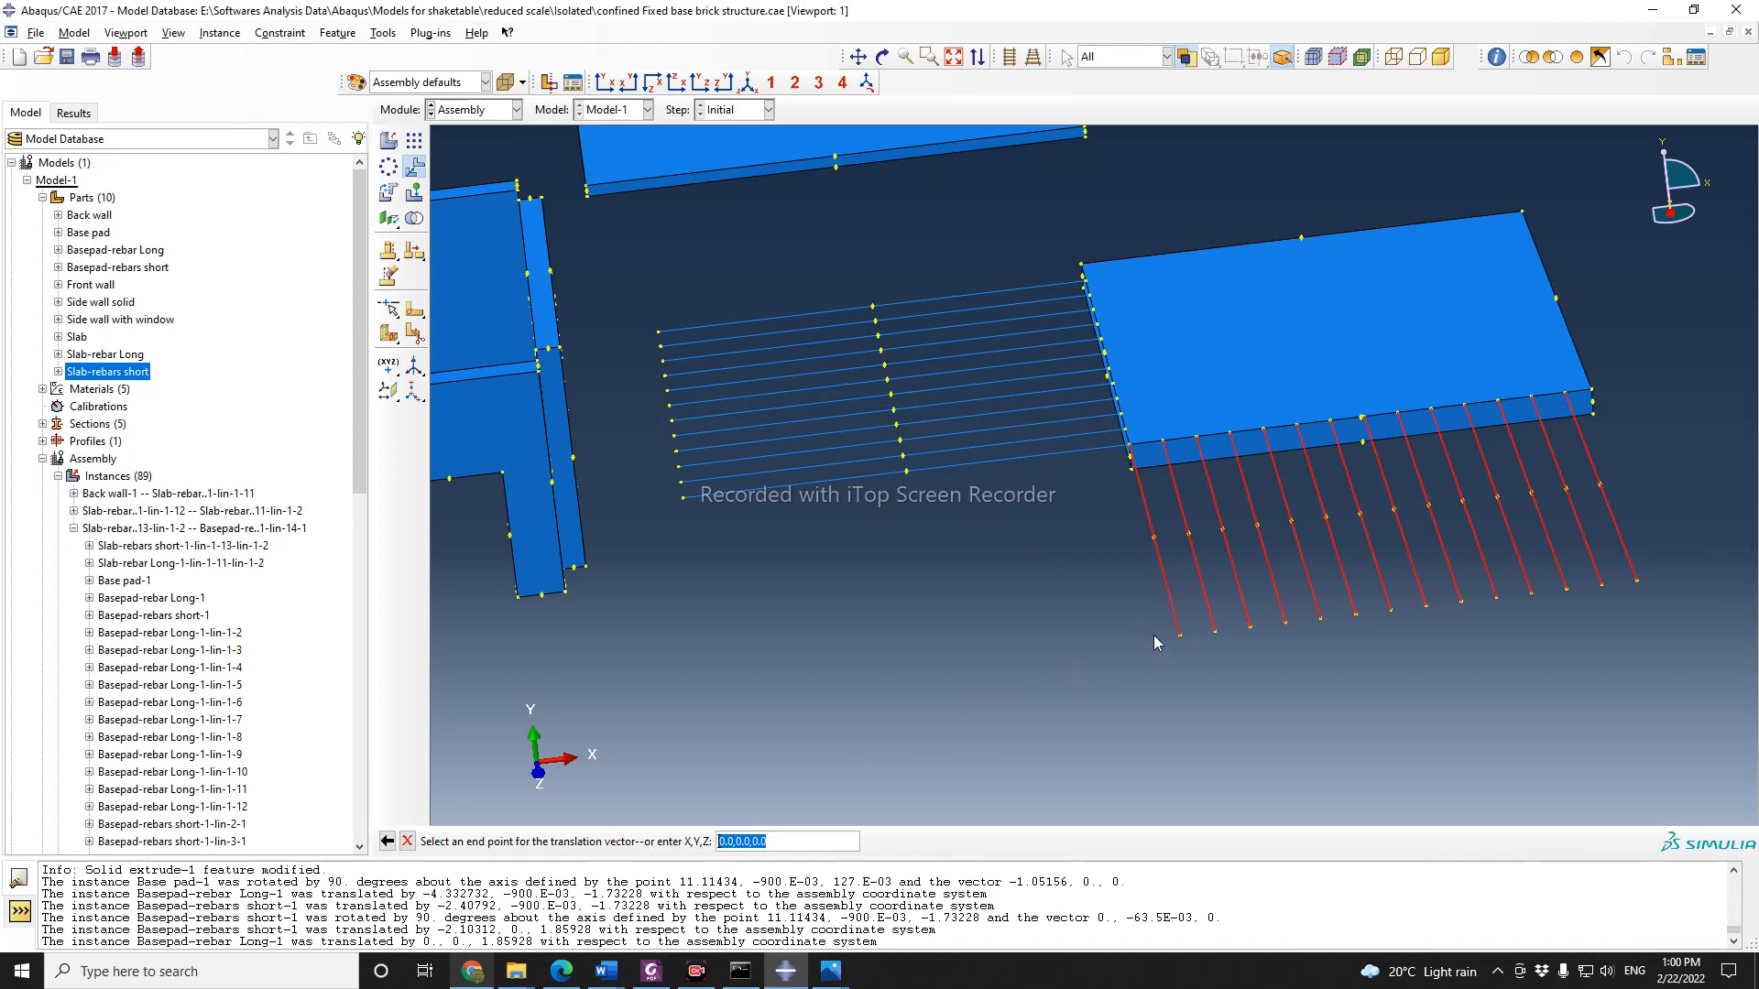
pyautogui.click(683, 498)
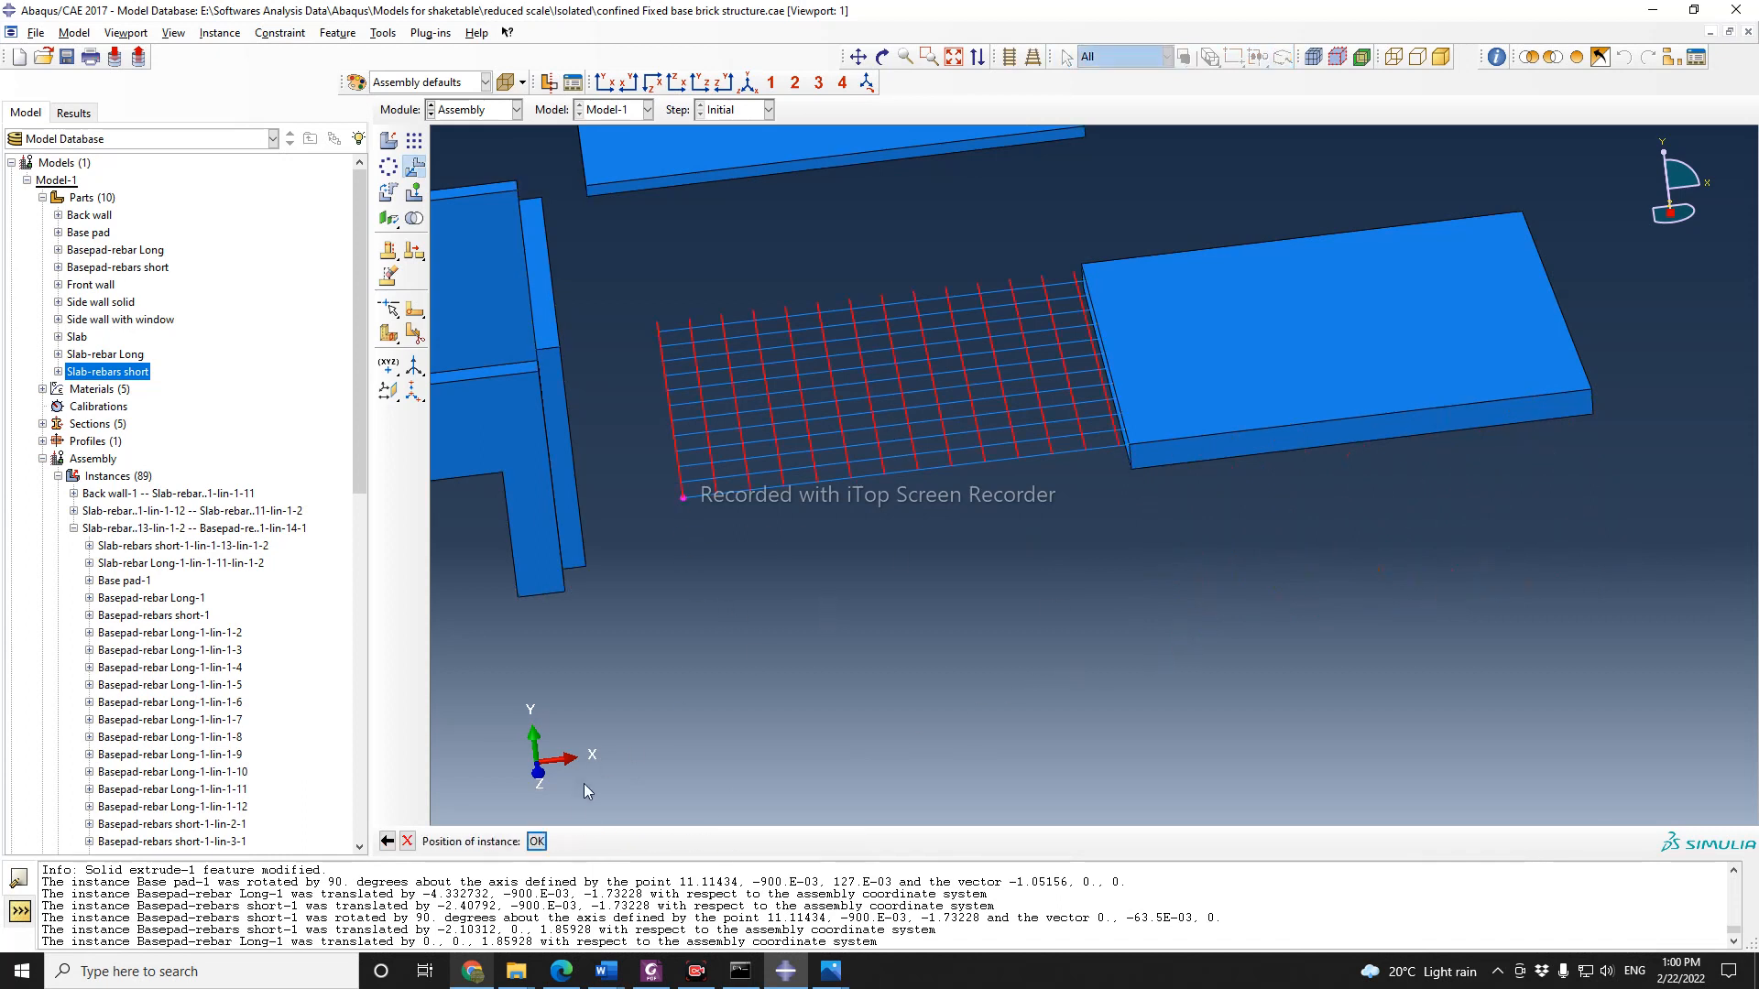
pyautogui.click(536, 841)
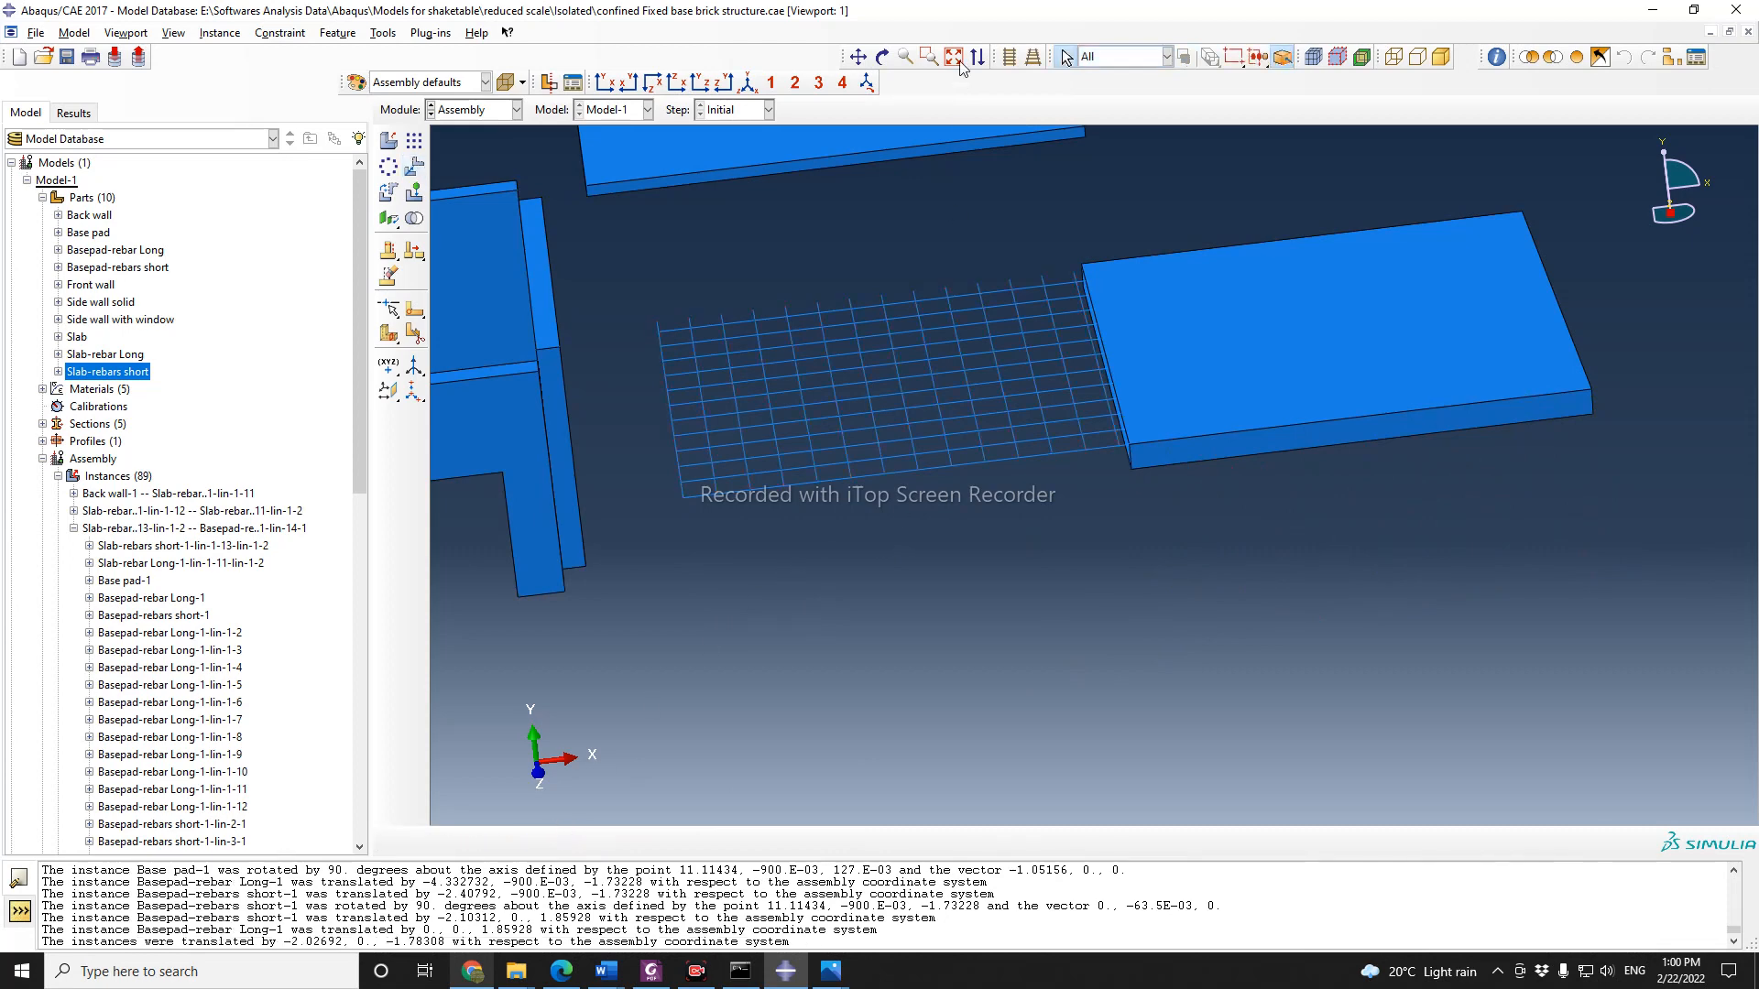
pyautogui.click(883, 57)
pyautogui.moveTo(1037, 449); pyautogui.dragTo(1032, 405)
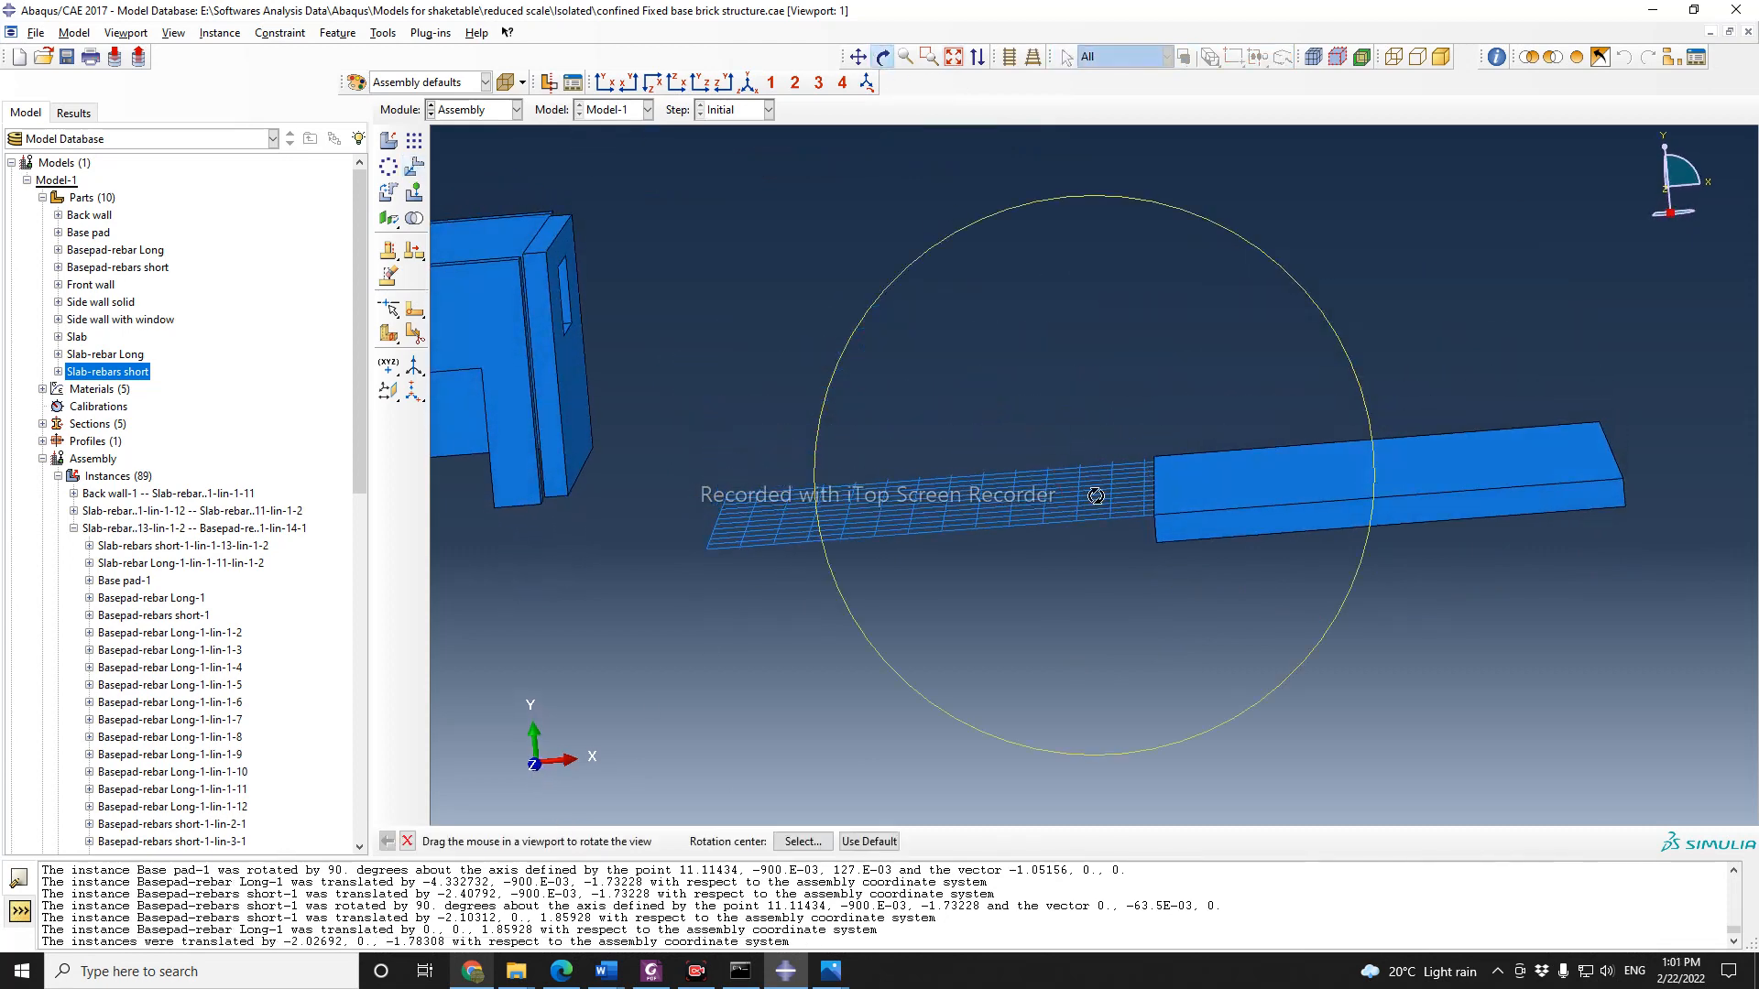
pyautogui.scroll(-3, 1106, 582)
pyautogui.moveTo(994, 540); pyautogui.dragTo(1022, 540)
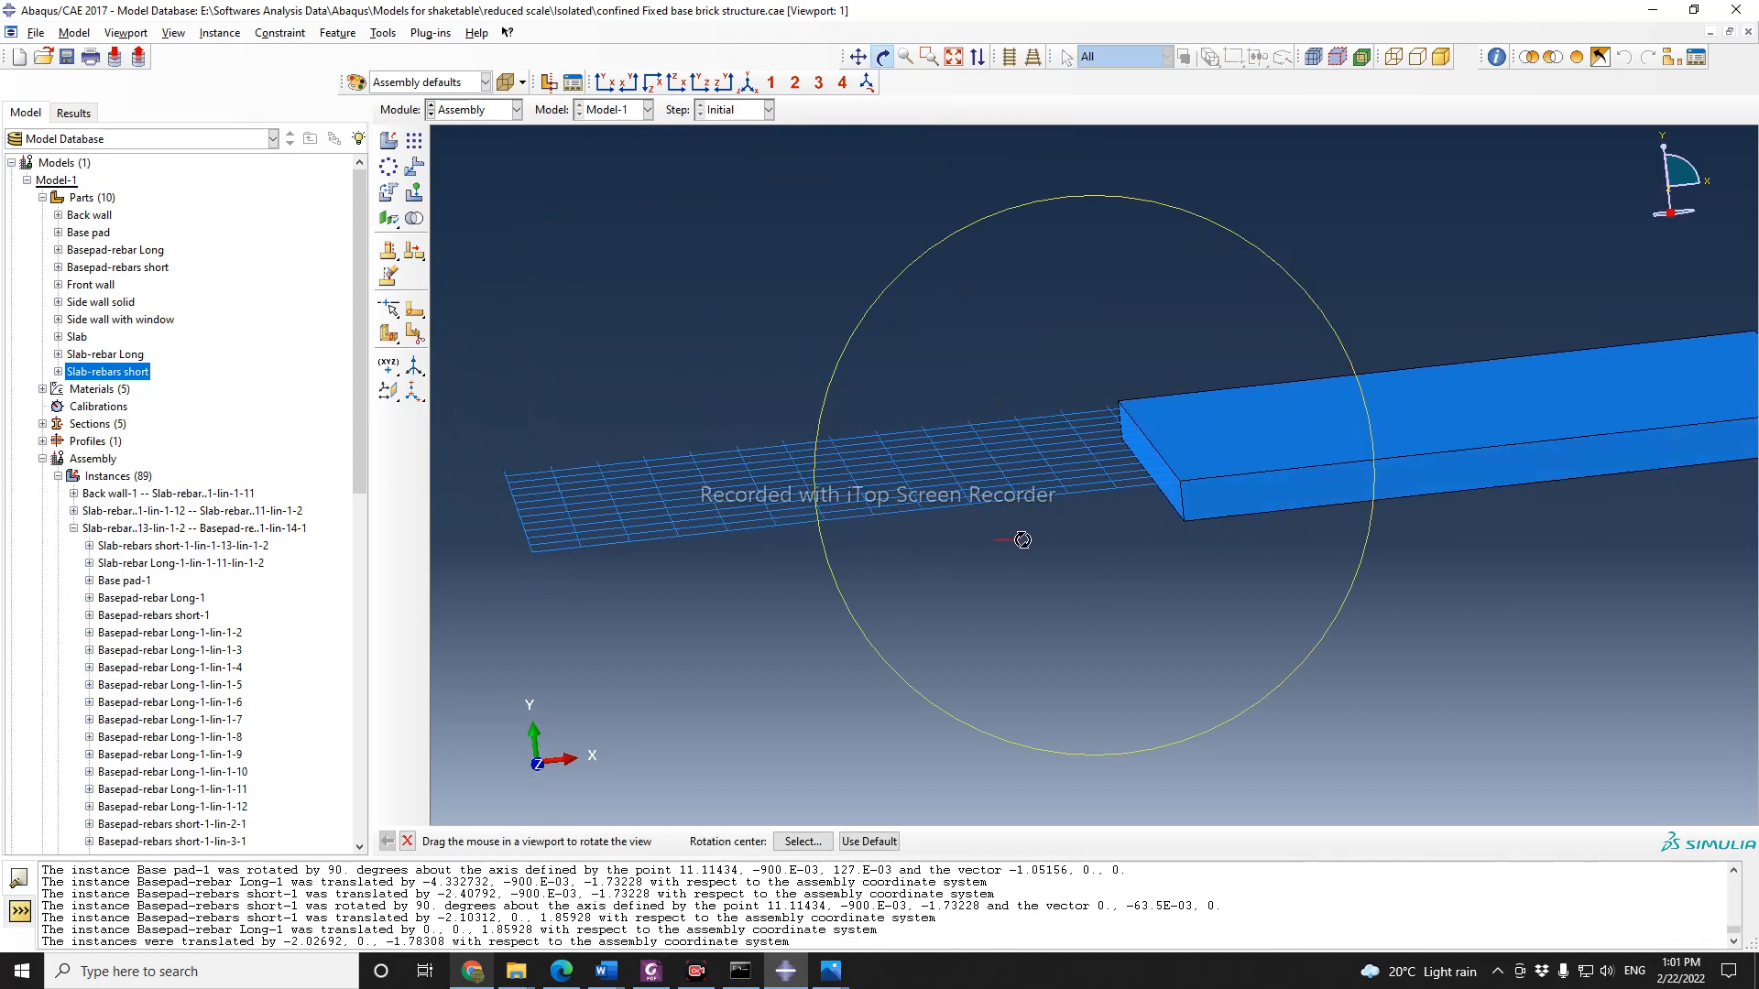
pyautogui.click(407, 841)
pyautogui.scroll(1, 1173, 586)
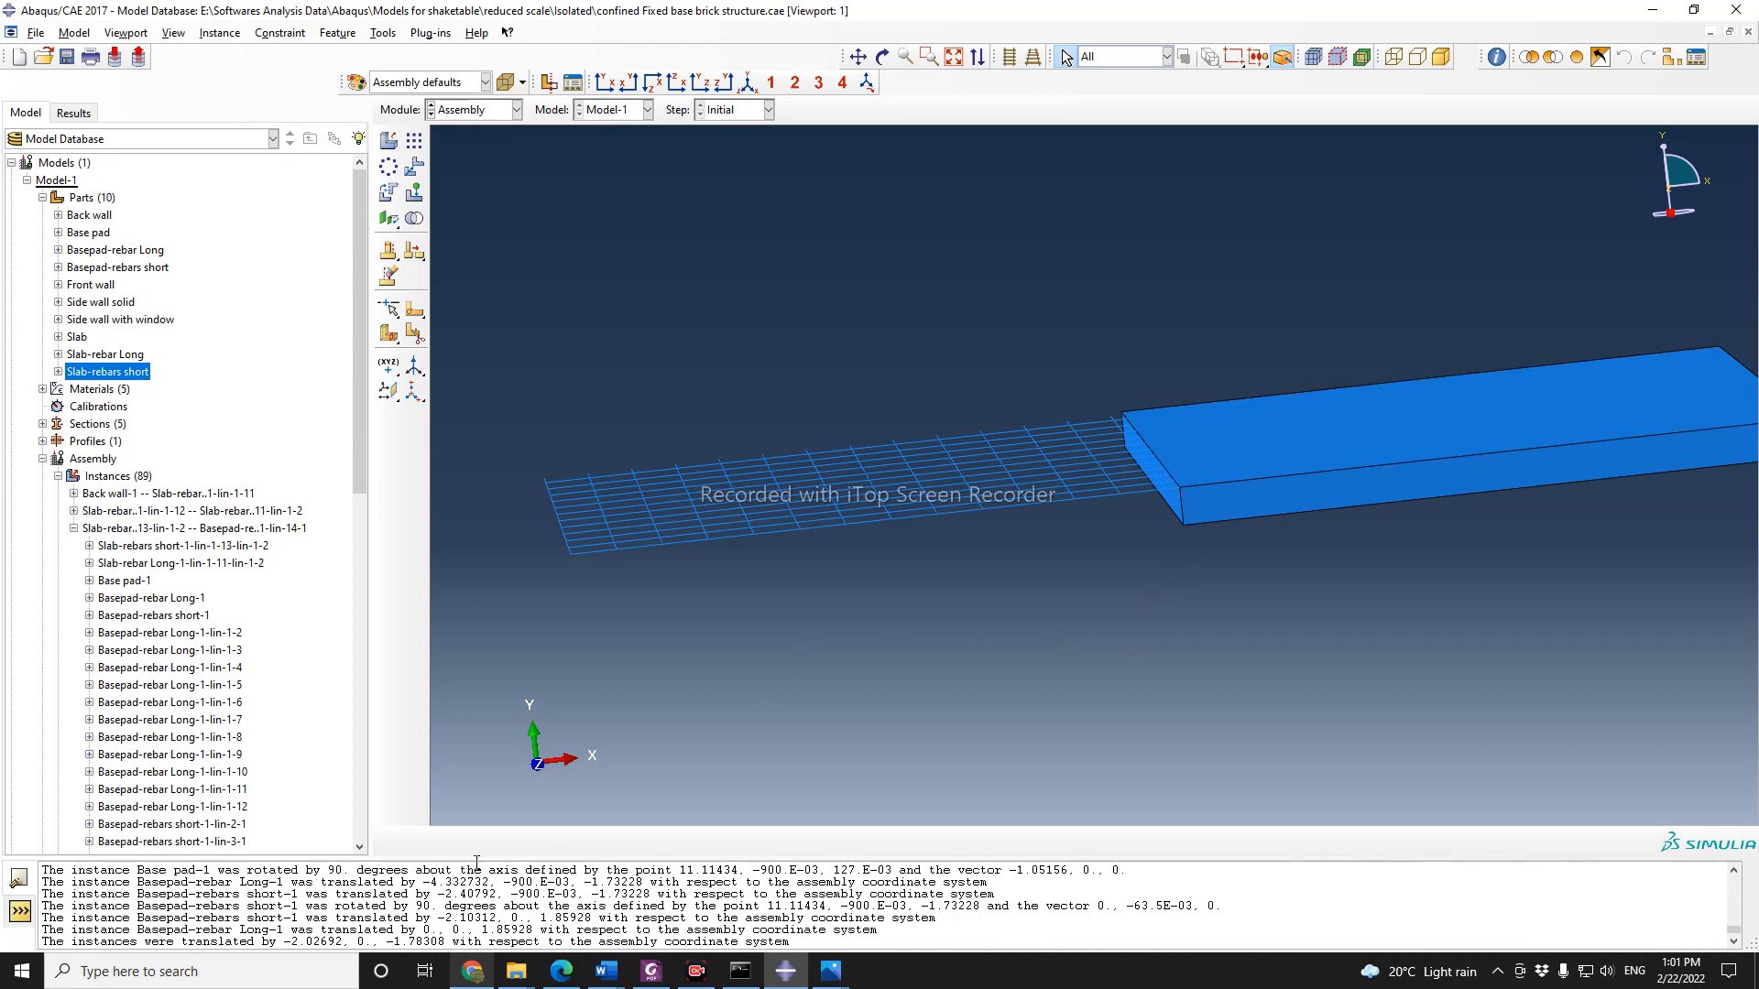
# Step: Switch to the browser, convert 3 inches to metres in Google's unit converter, and return to Abaqus
pyautogui.click(472, 971)
pyautogui.doubleClick(252, 356)
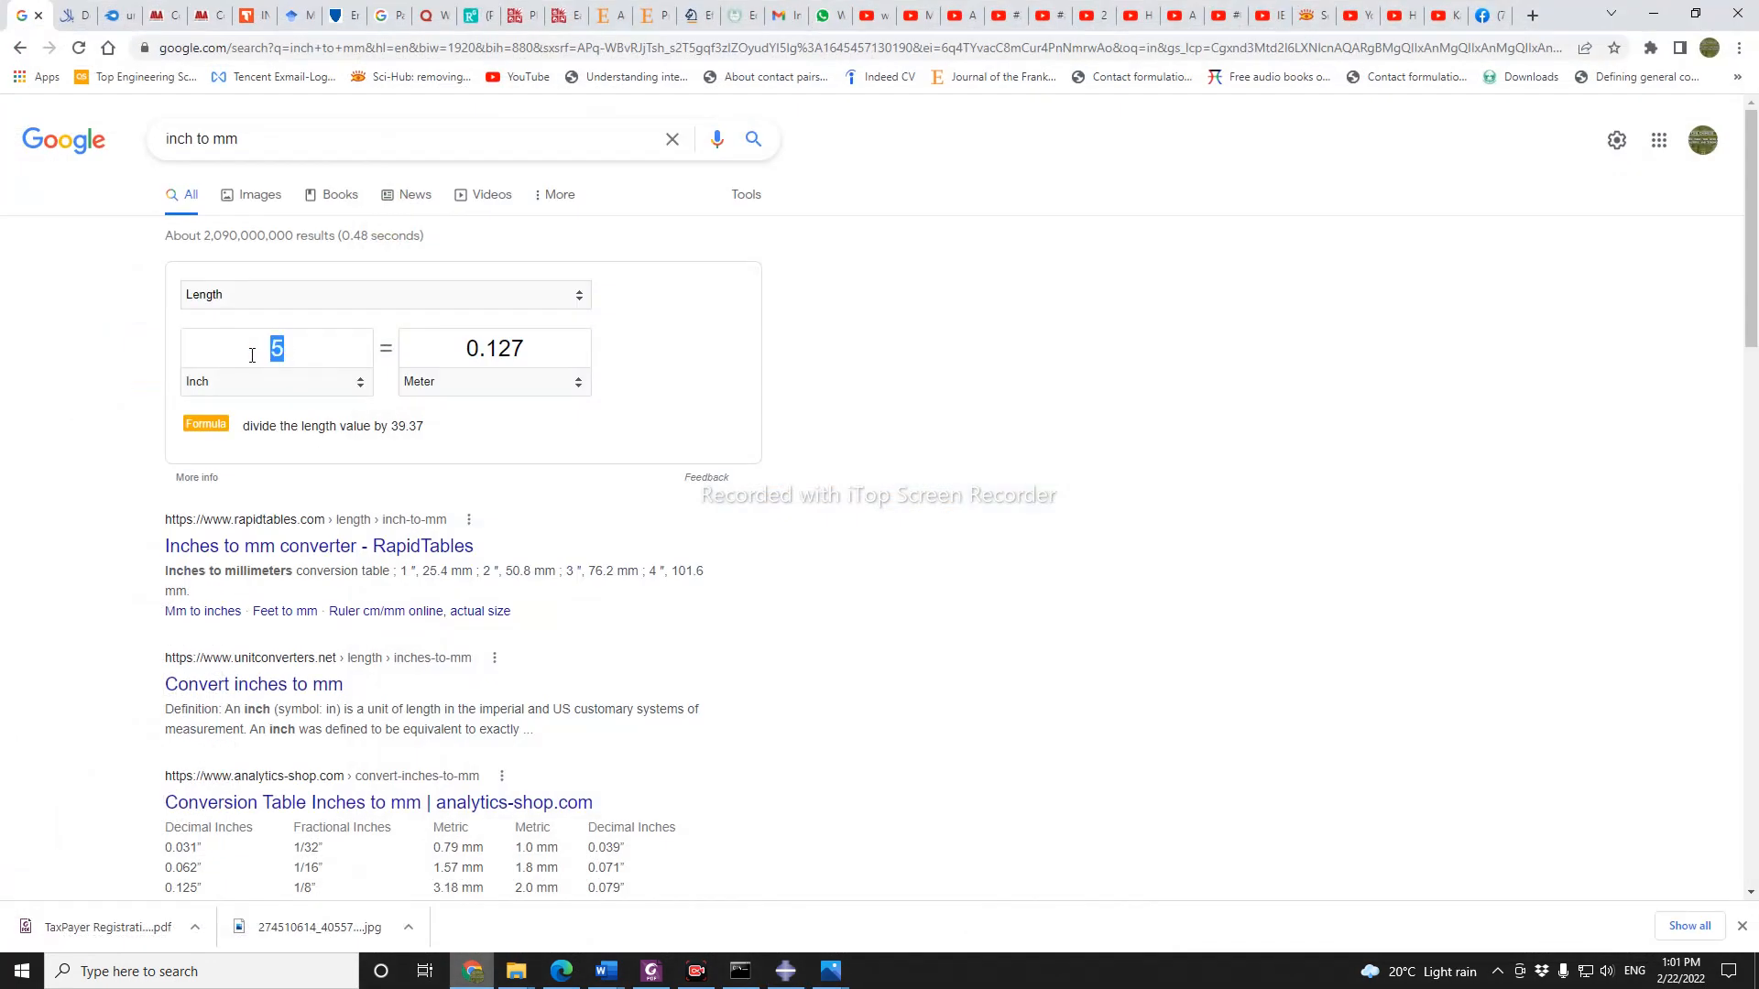
pyautogui.write('3')
pyautogui.doubleClick(268, 365)
pyautogui.click(1652, 15)
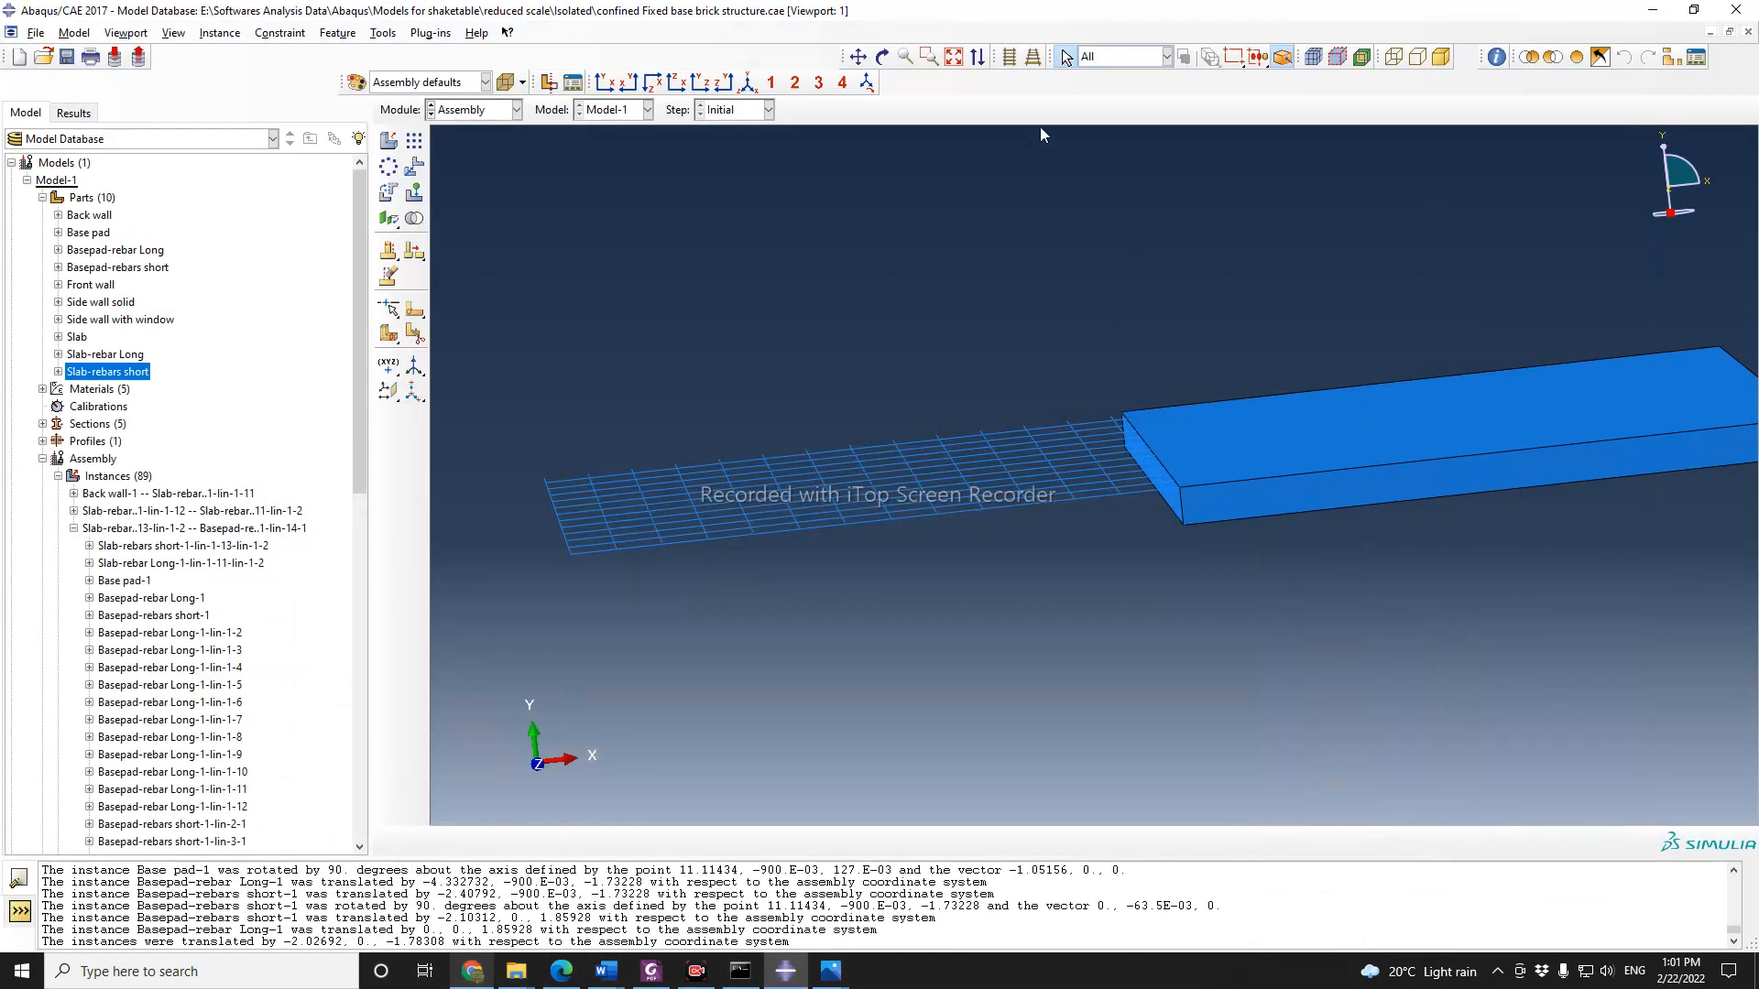
# Step: Examine the combined mesh of long and short rebars and its position relative to the base pad
pyautogui.click(882, 56)
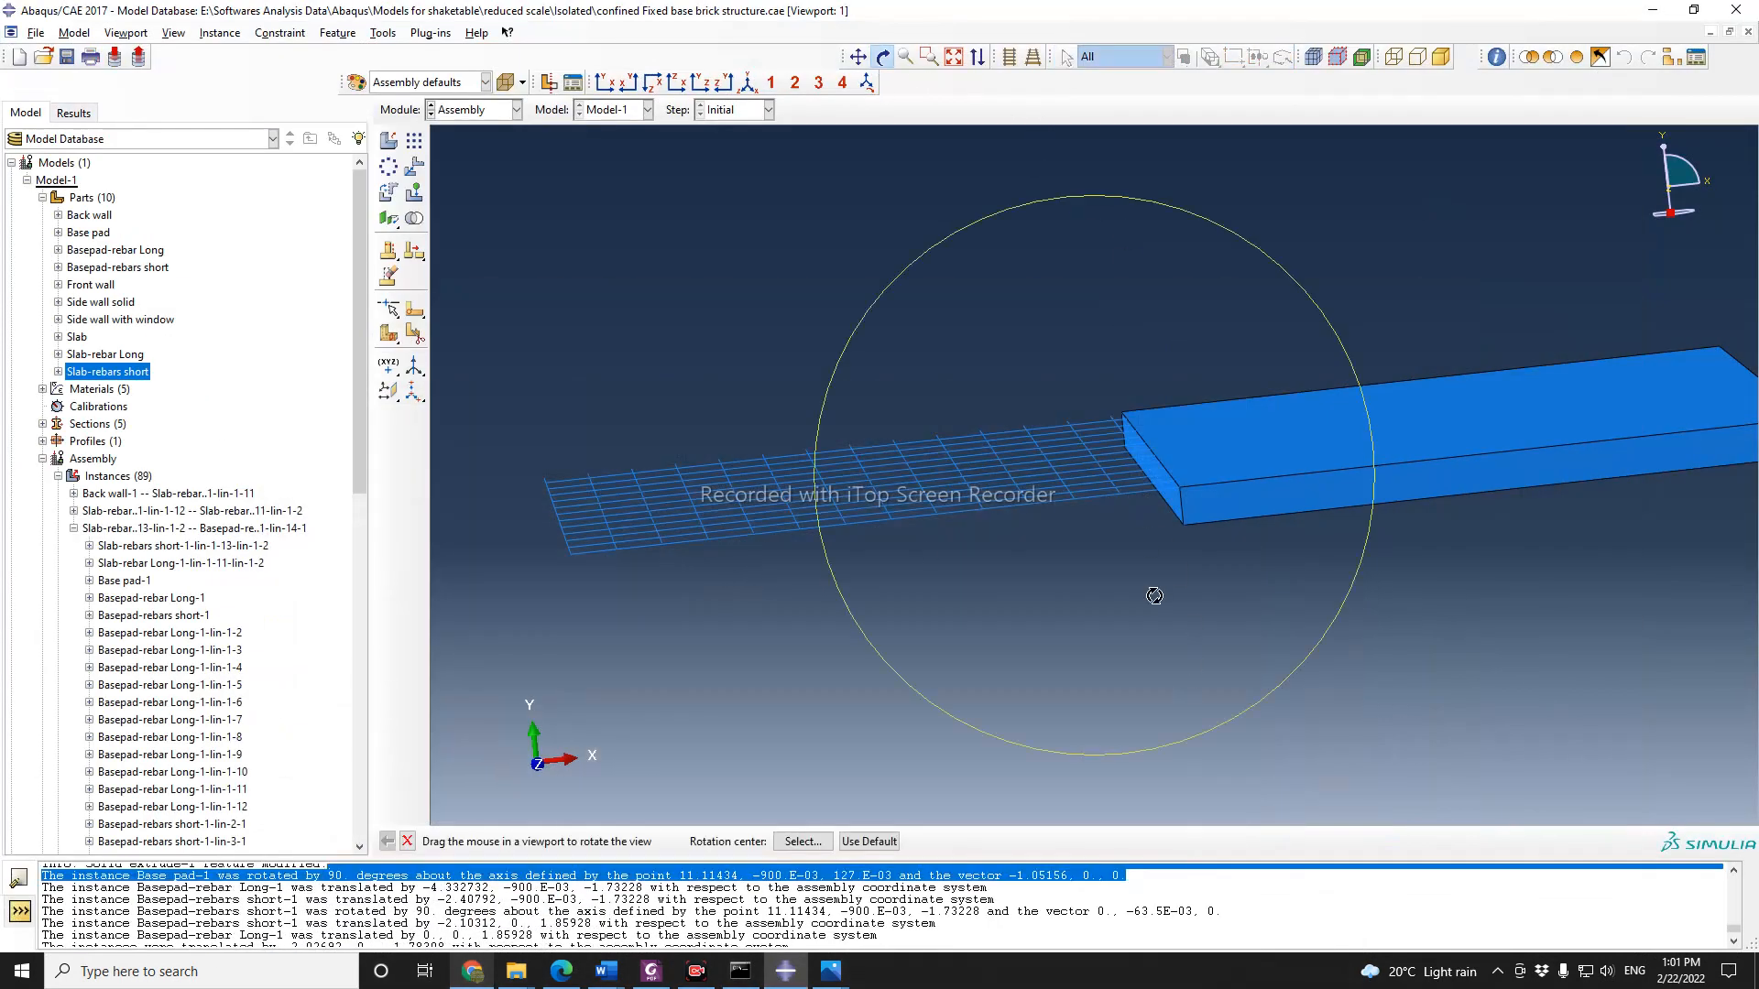
pyautogui.moveTo(1154, 596); pyautogui.dragTo(1127, 675)
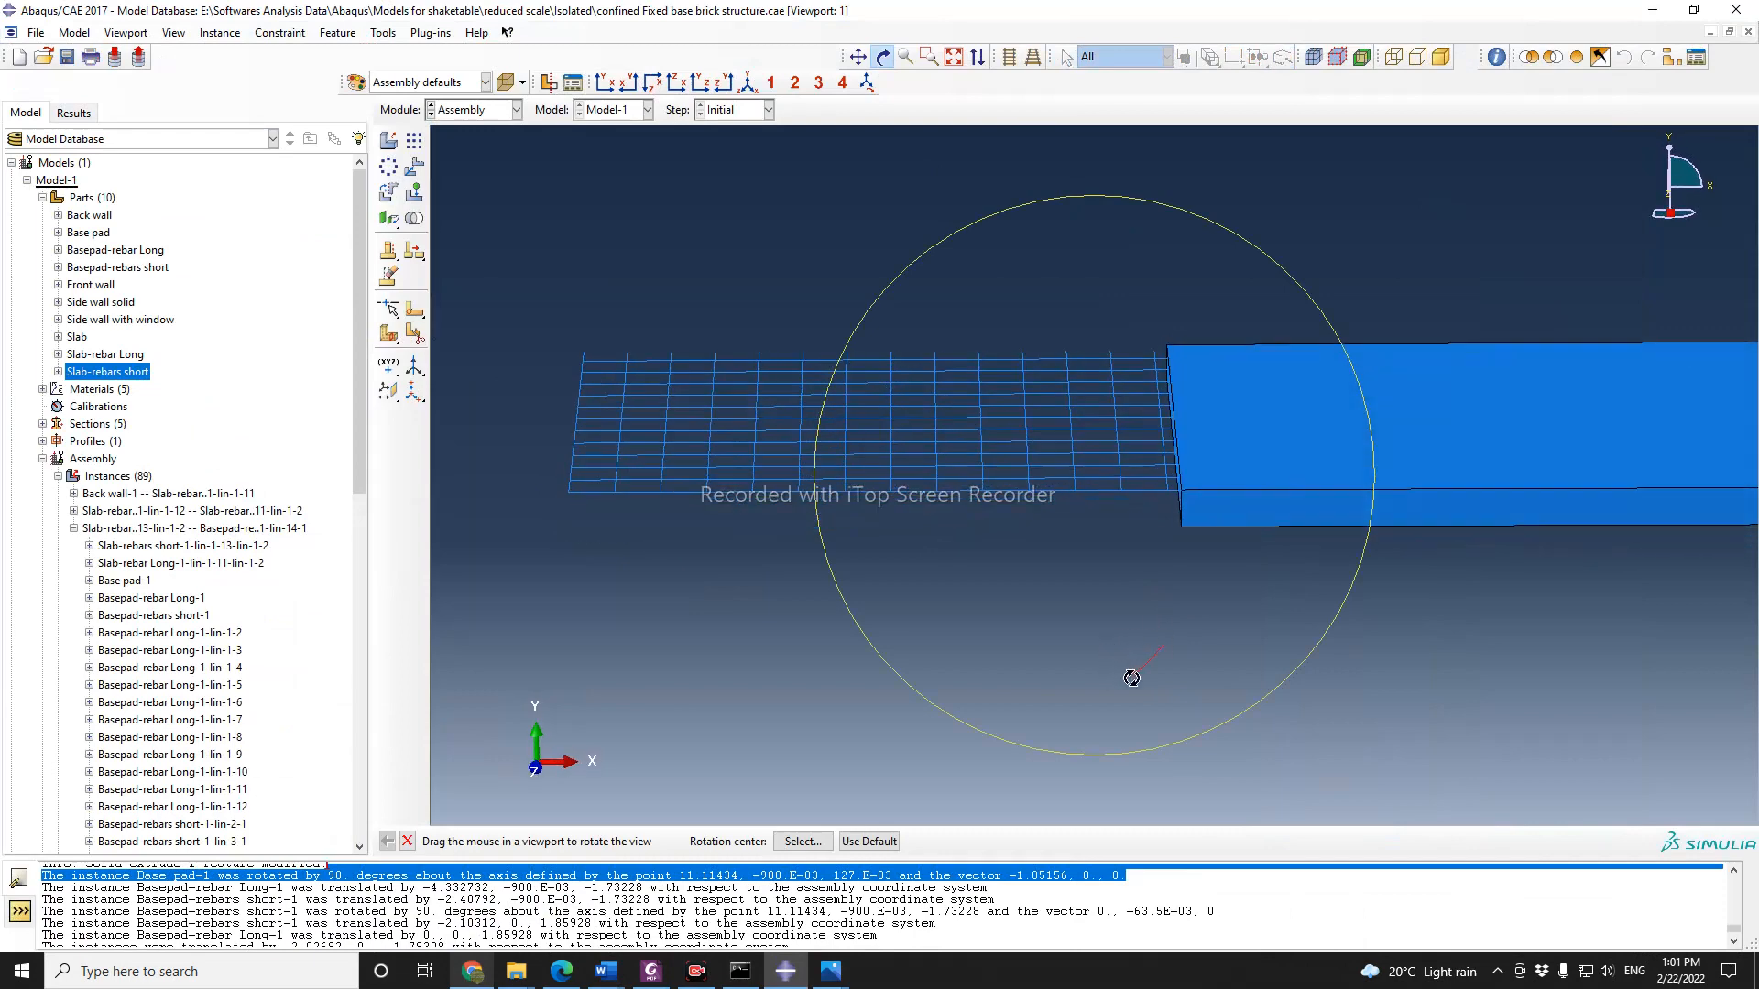
pyautogui.click(407, 840)
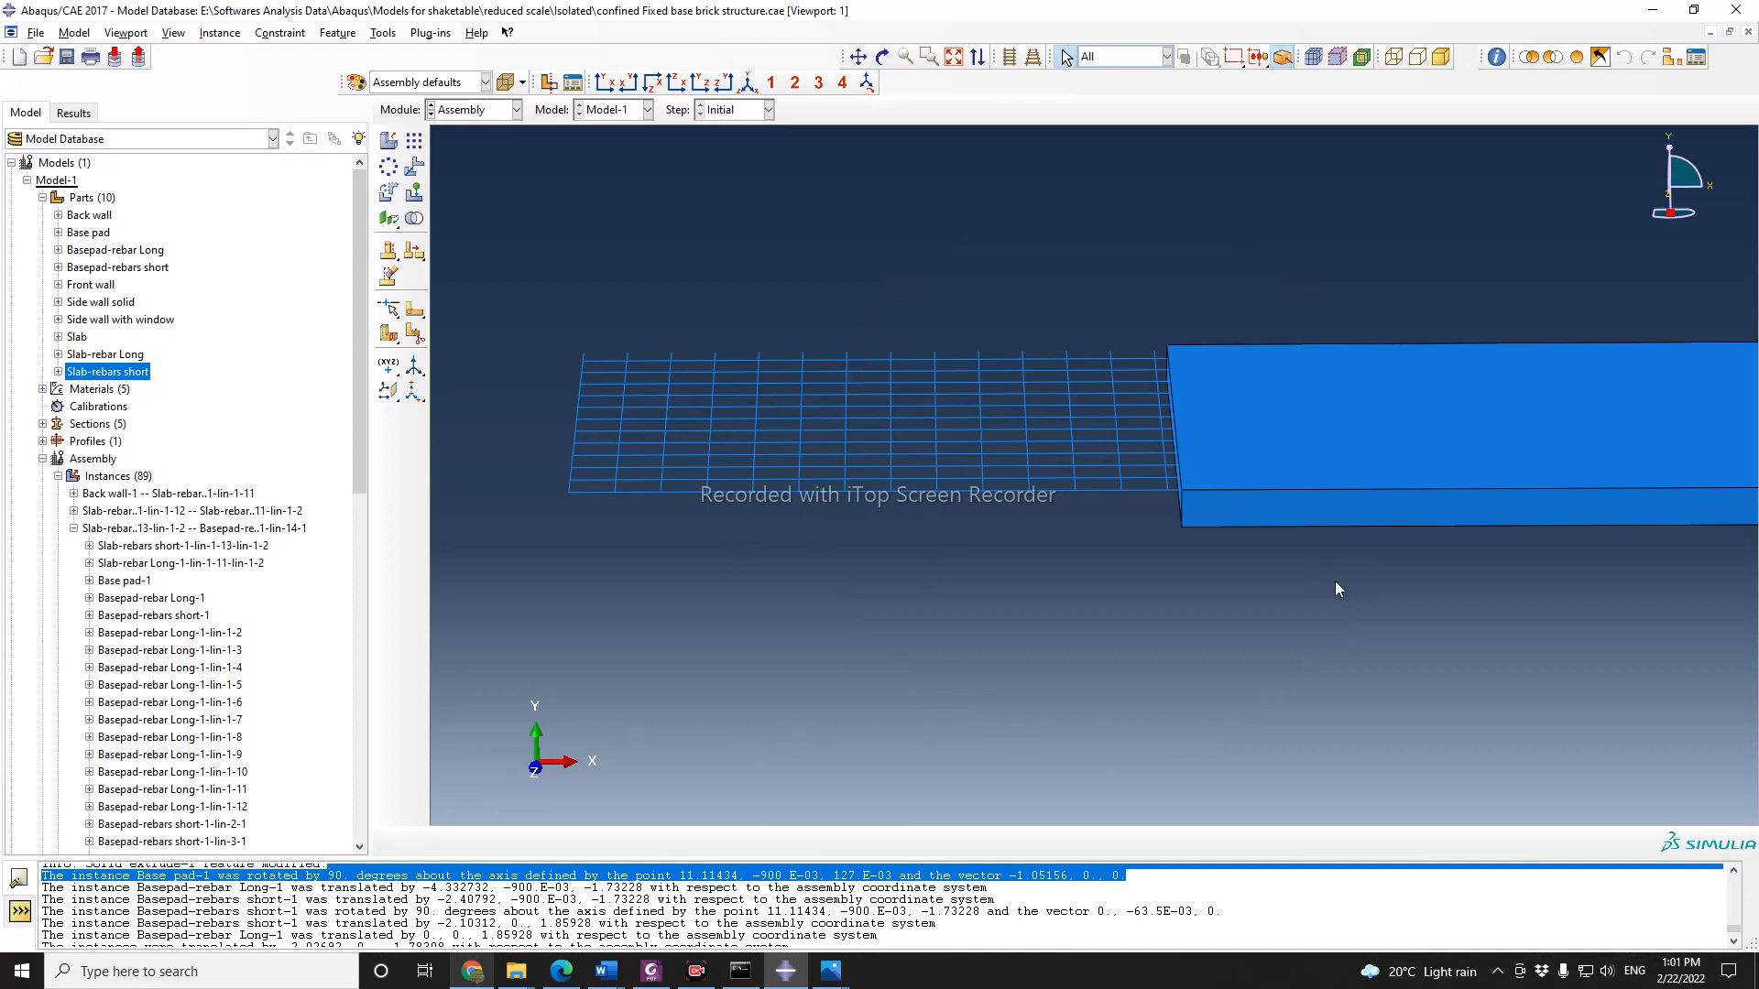
pyautogui.scroll(2, 1039, 503)
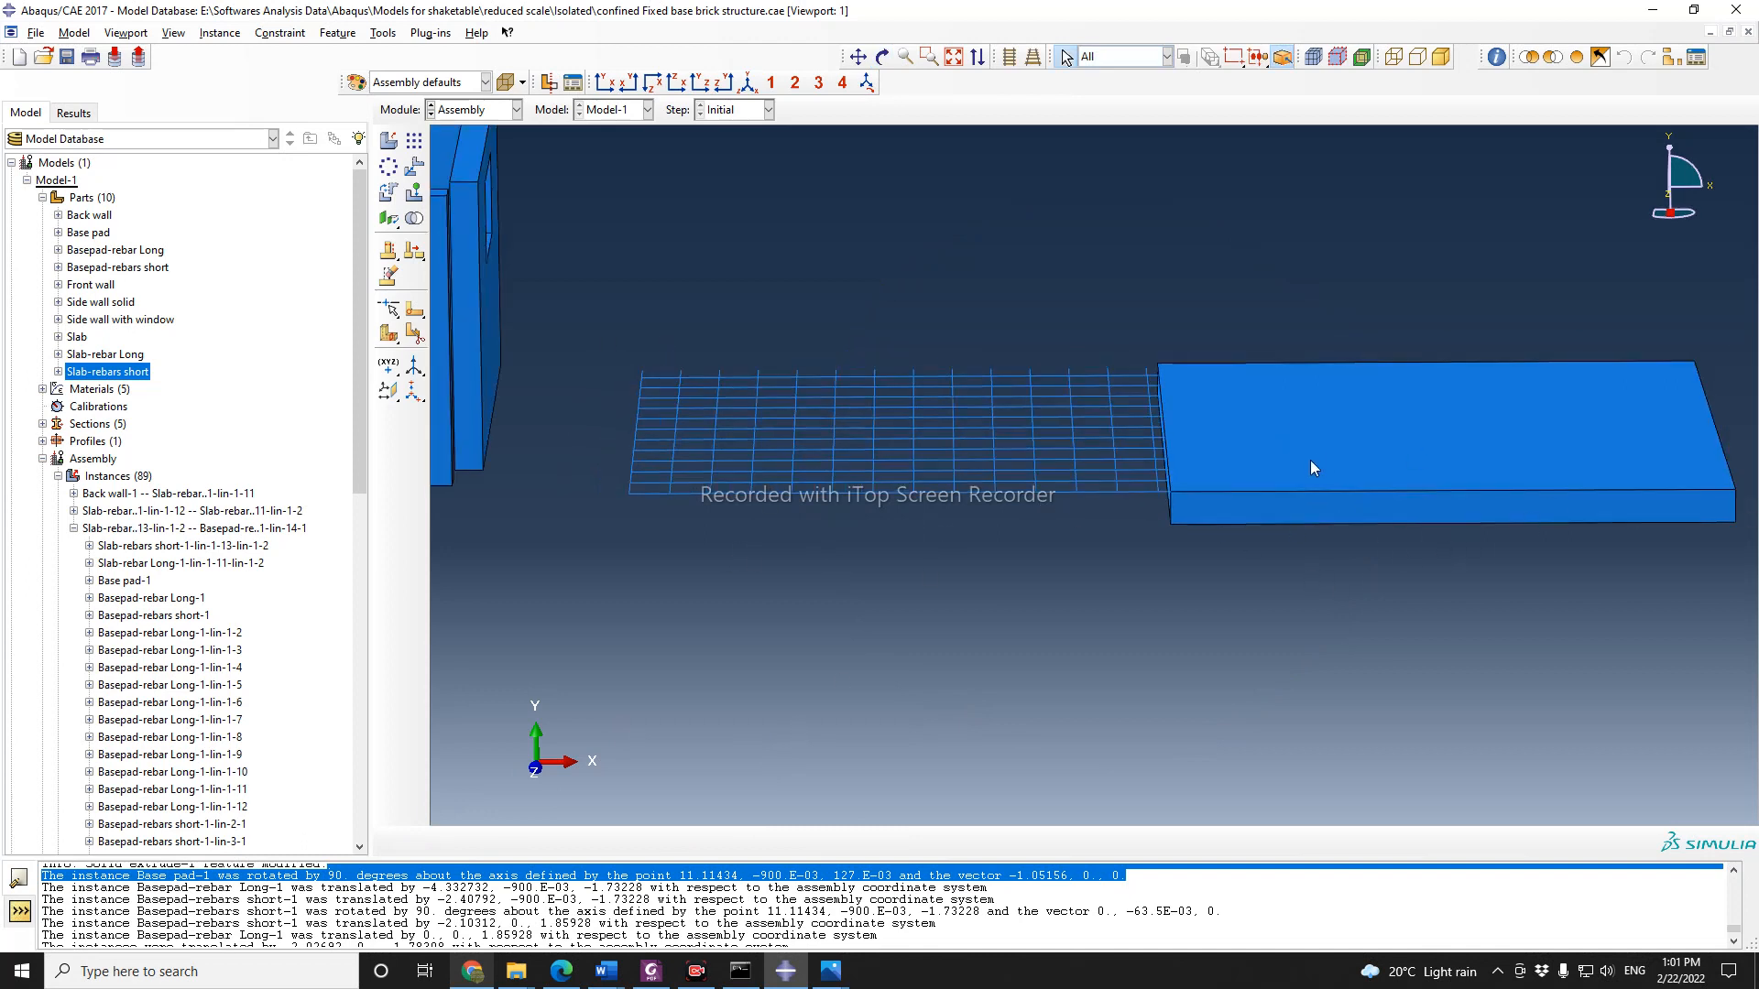
pyautogui.scroll(2, 890, 570)
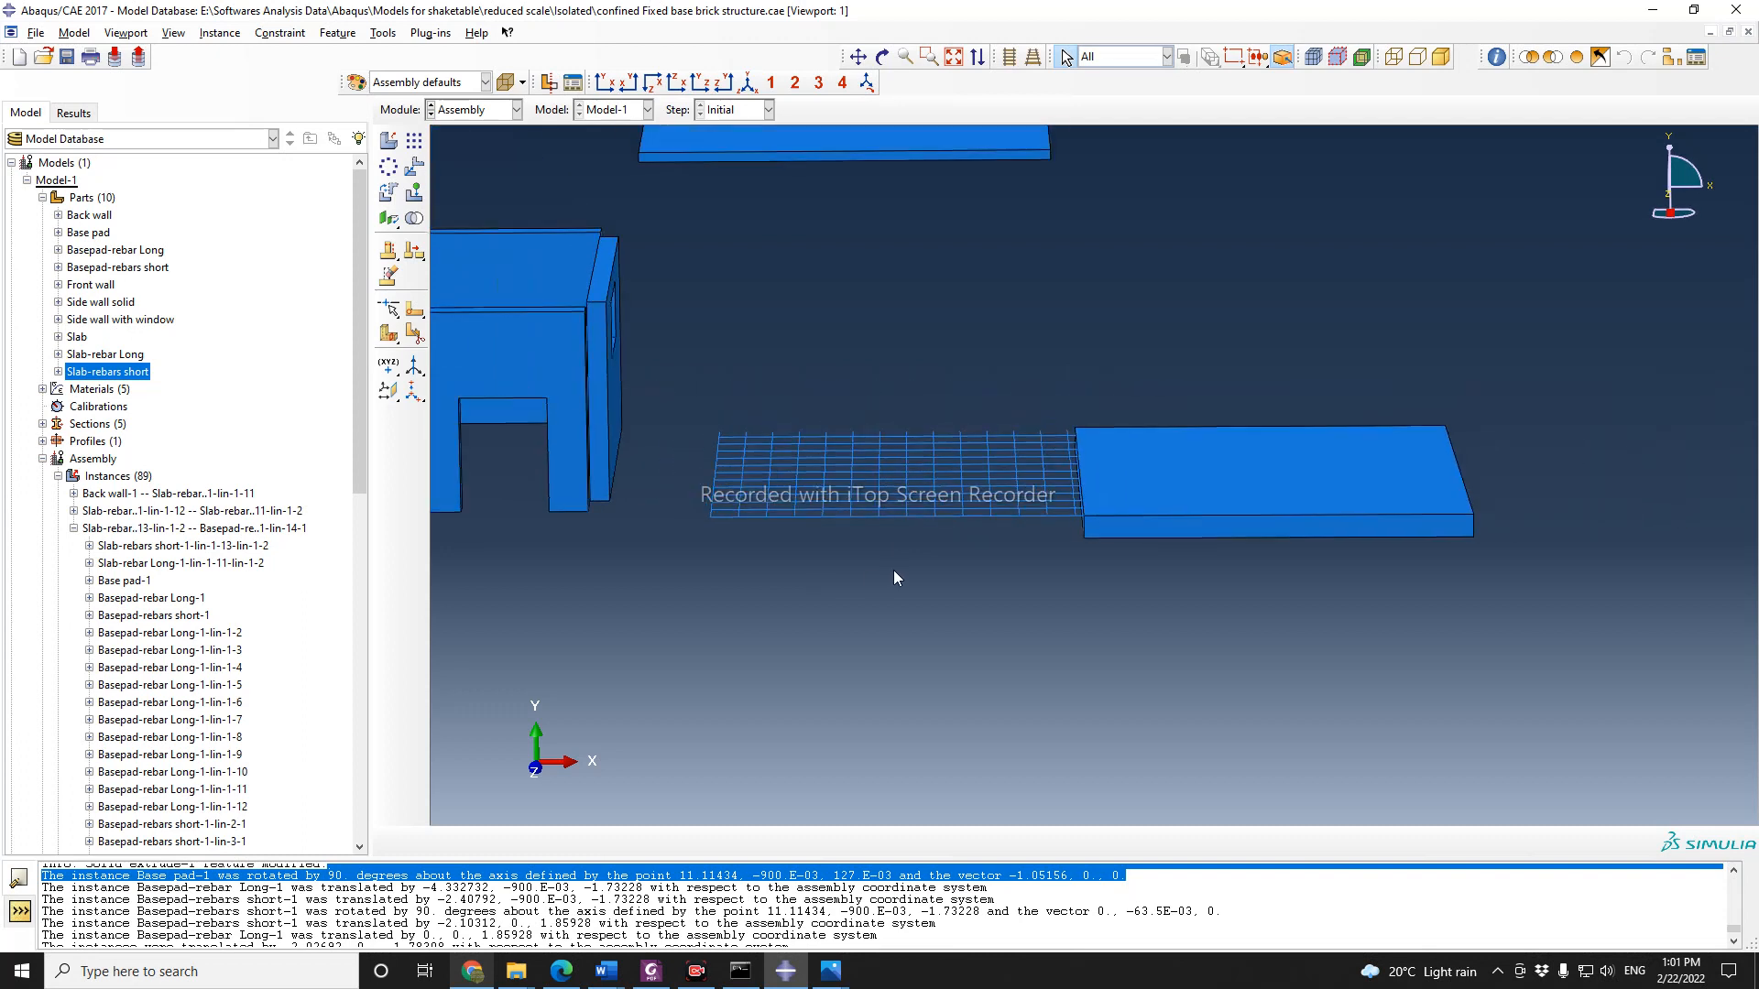
pyautogui.scroll(-2, 1239, 534)
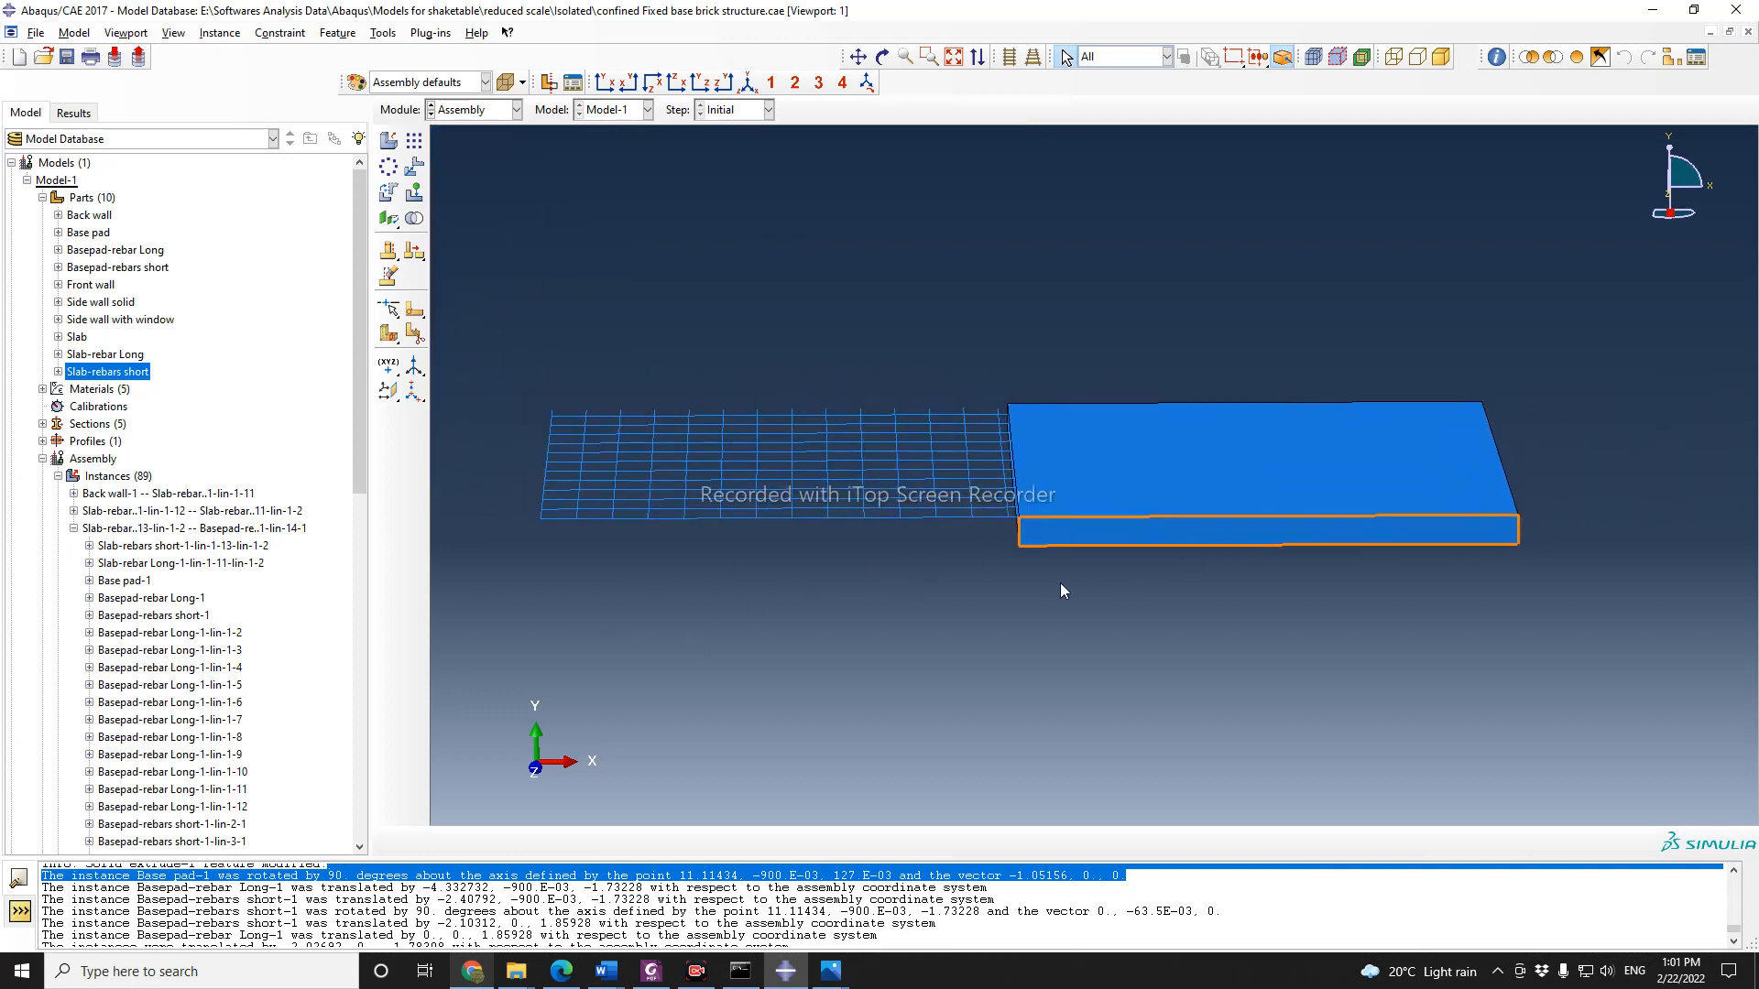
pyautogui.scroll(1, 1061, 587)
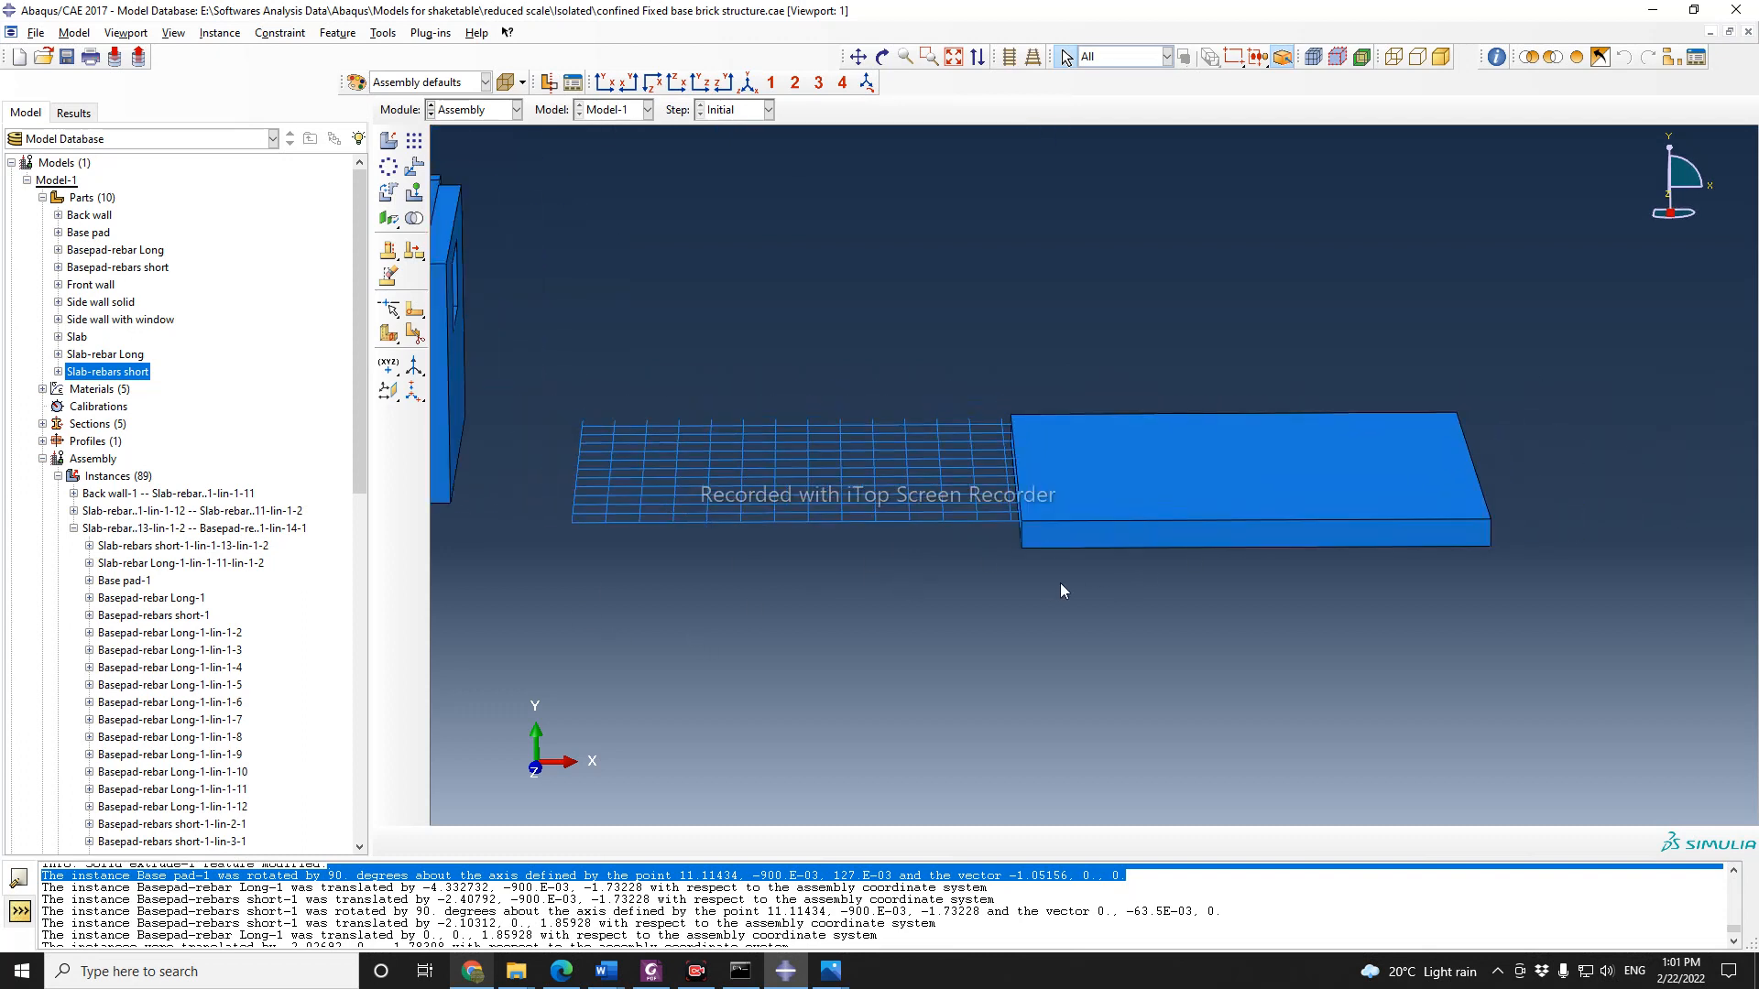
pyautogui.scroll(1, 1079, 584)
pyautogui.scroll(-1, 1125, 507)
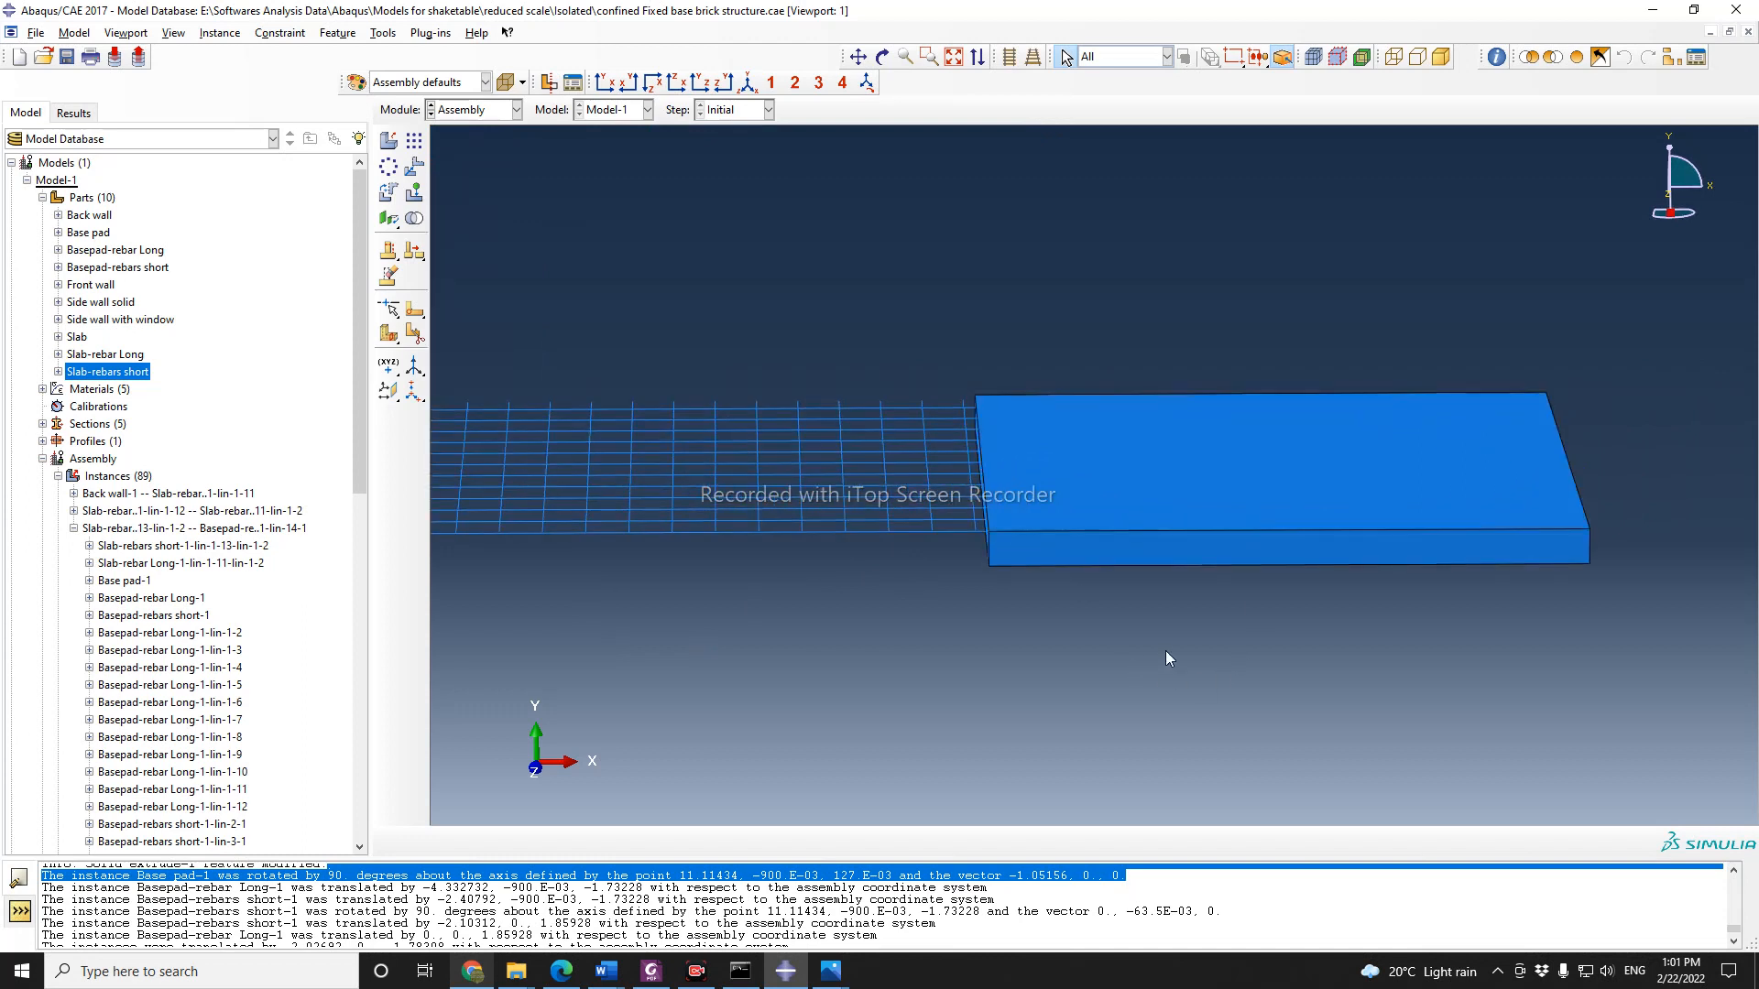
pyautogui.scroll(1, 1321, 625)
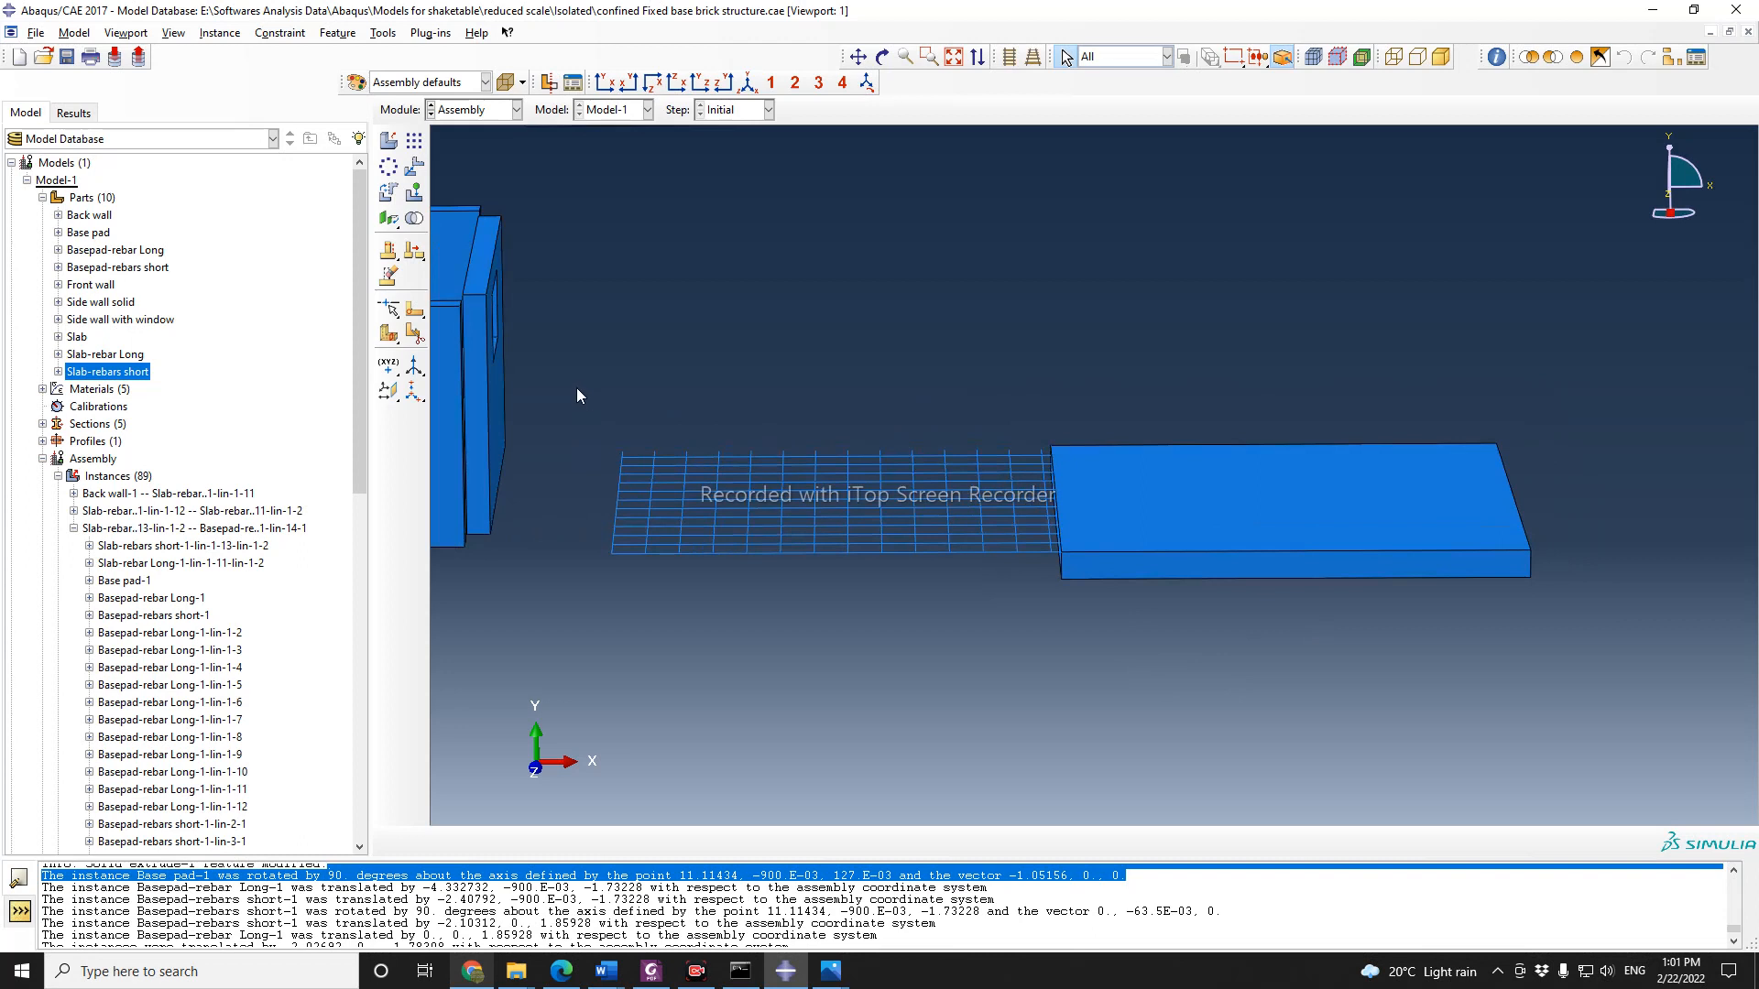
# Step: Linear-pattern the whole base pad rebar mesh with direction 1 number 1, direction 2 number 2 and offset 0.0762, rechecking the inch conversion in the browser
pyautogui.scroll(-2, 579, 392)
pyautogui.moveTo(589, 415); pyautogui.dragTo(1066, 613)
pyautogui.click(414, 140)
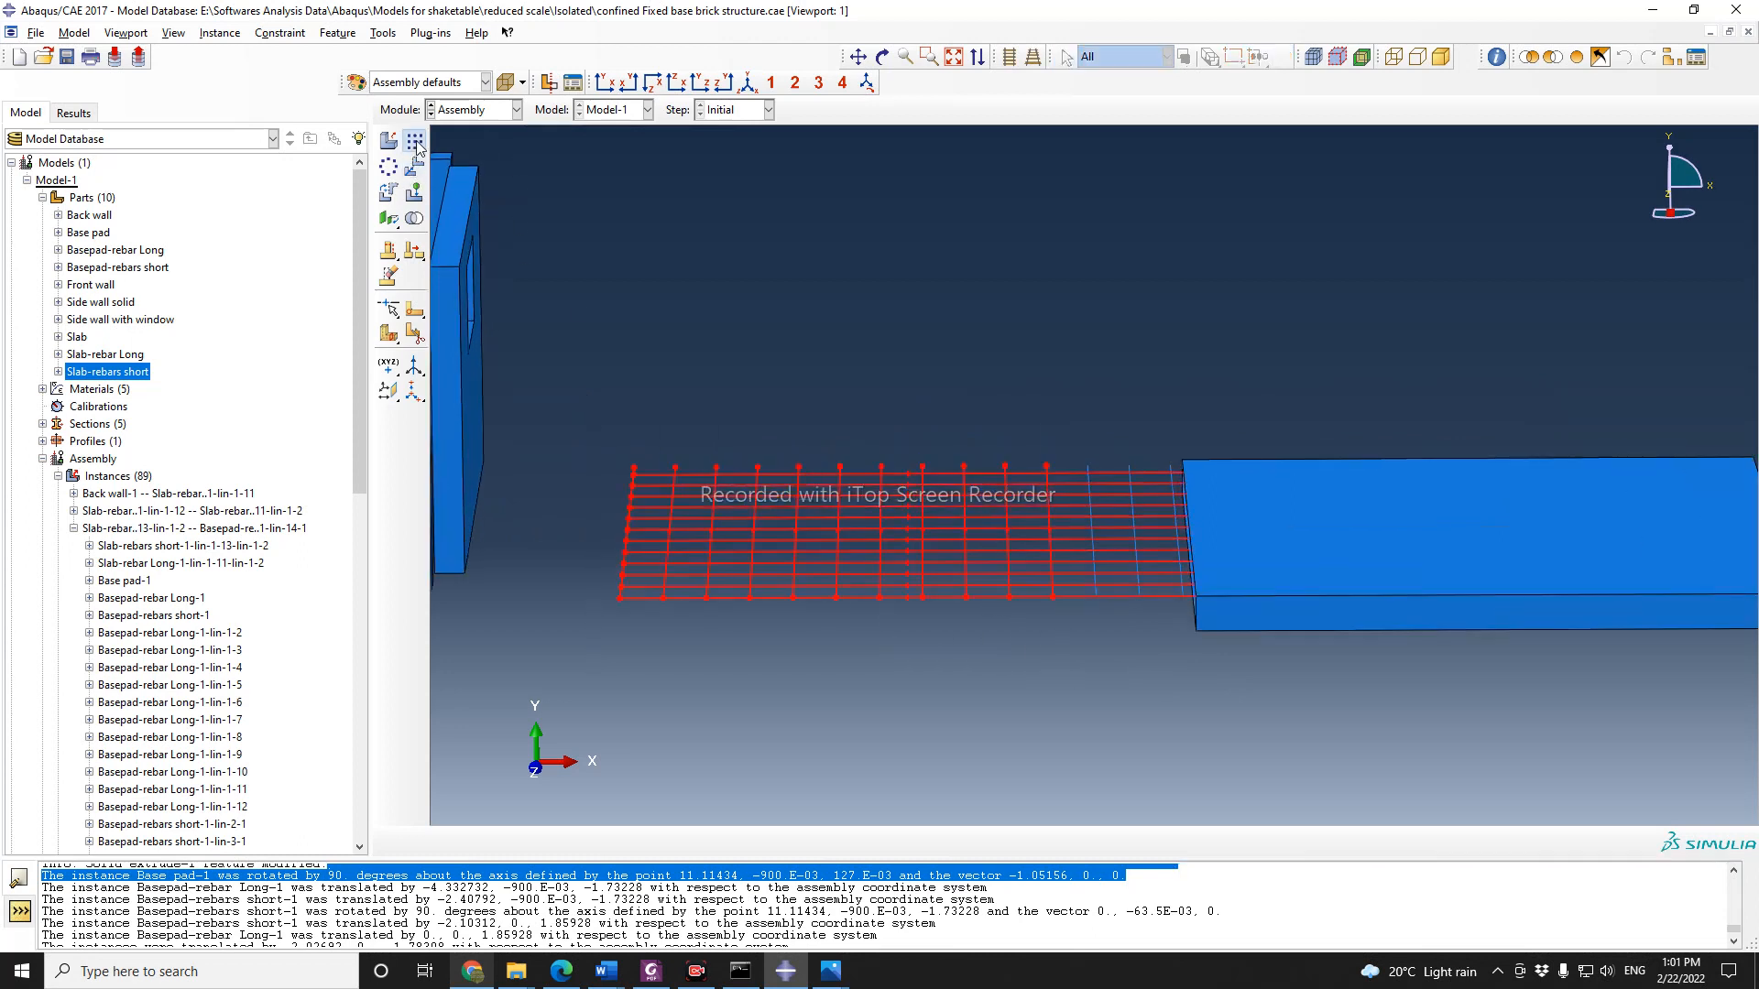
pyautogui.moveTo(560, 407); pyautogui.dragTo(1178, 634)
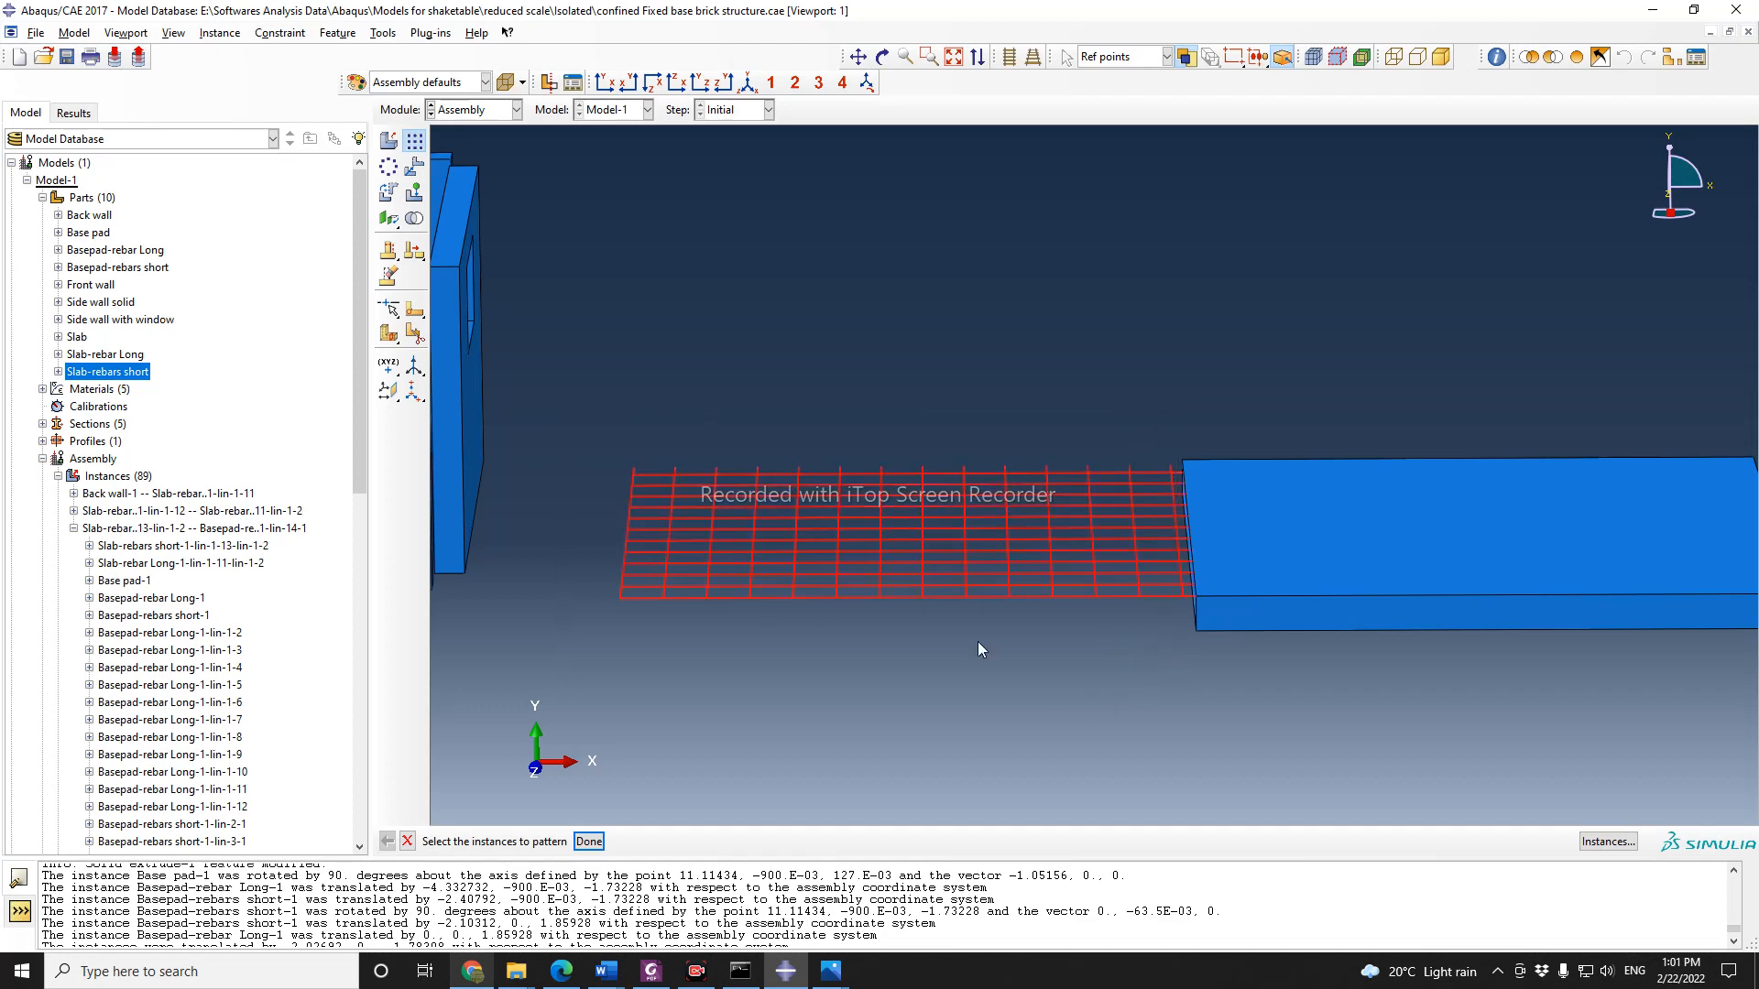
pyautogui.click(589, 841)
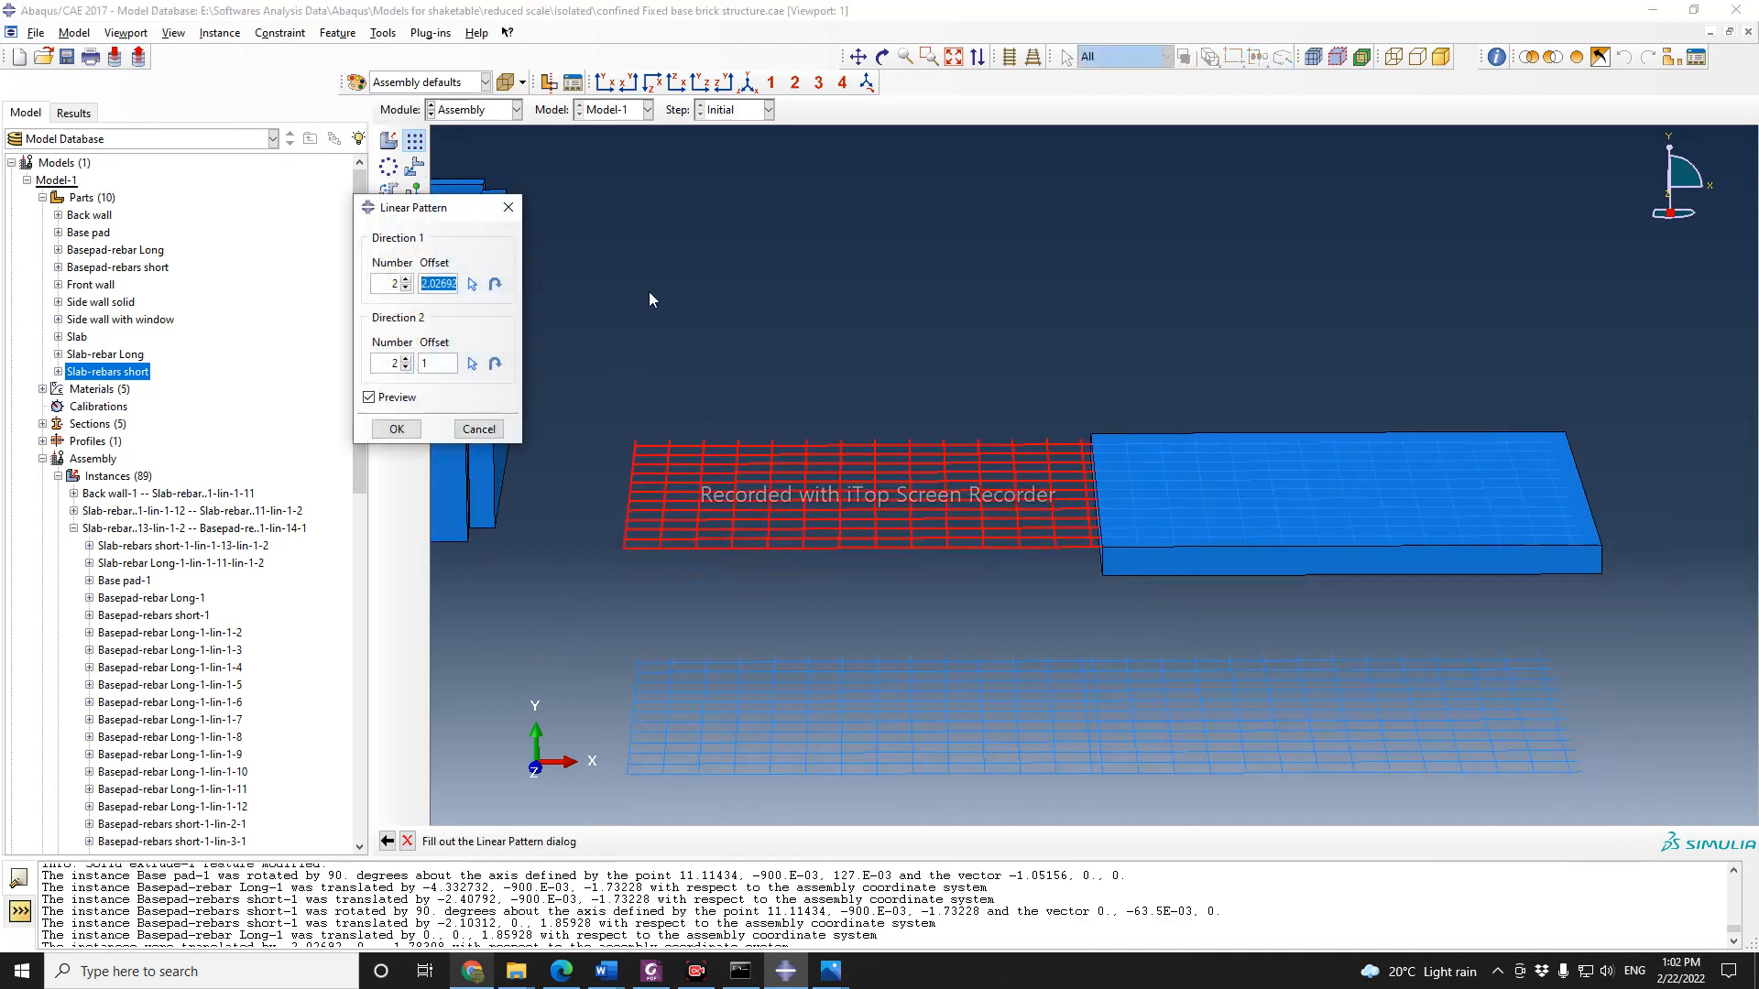
pyautogui.click(407, 289)
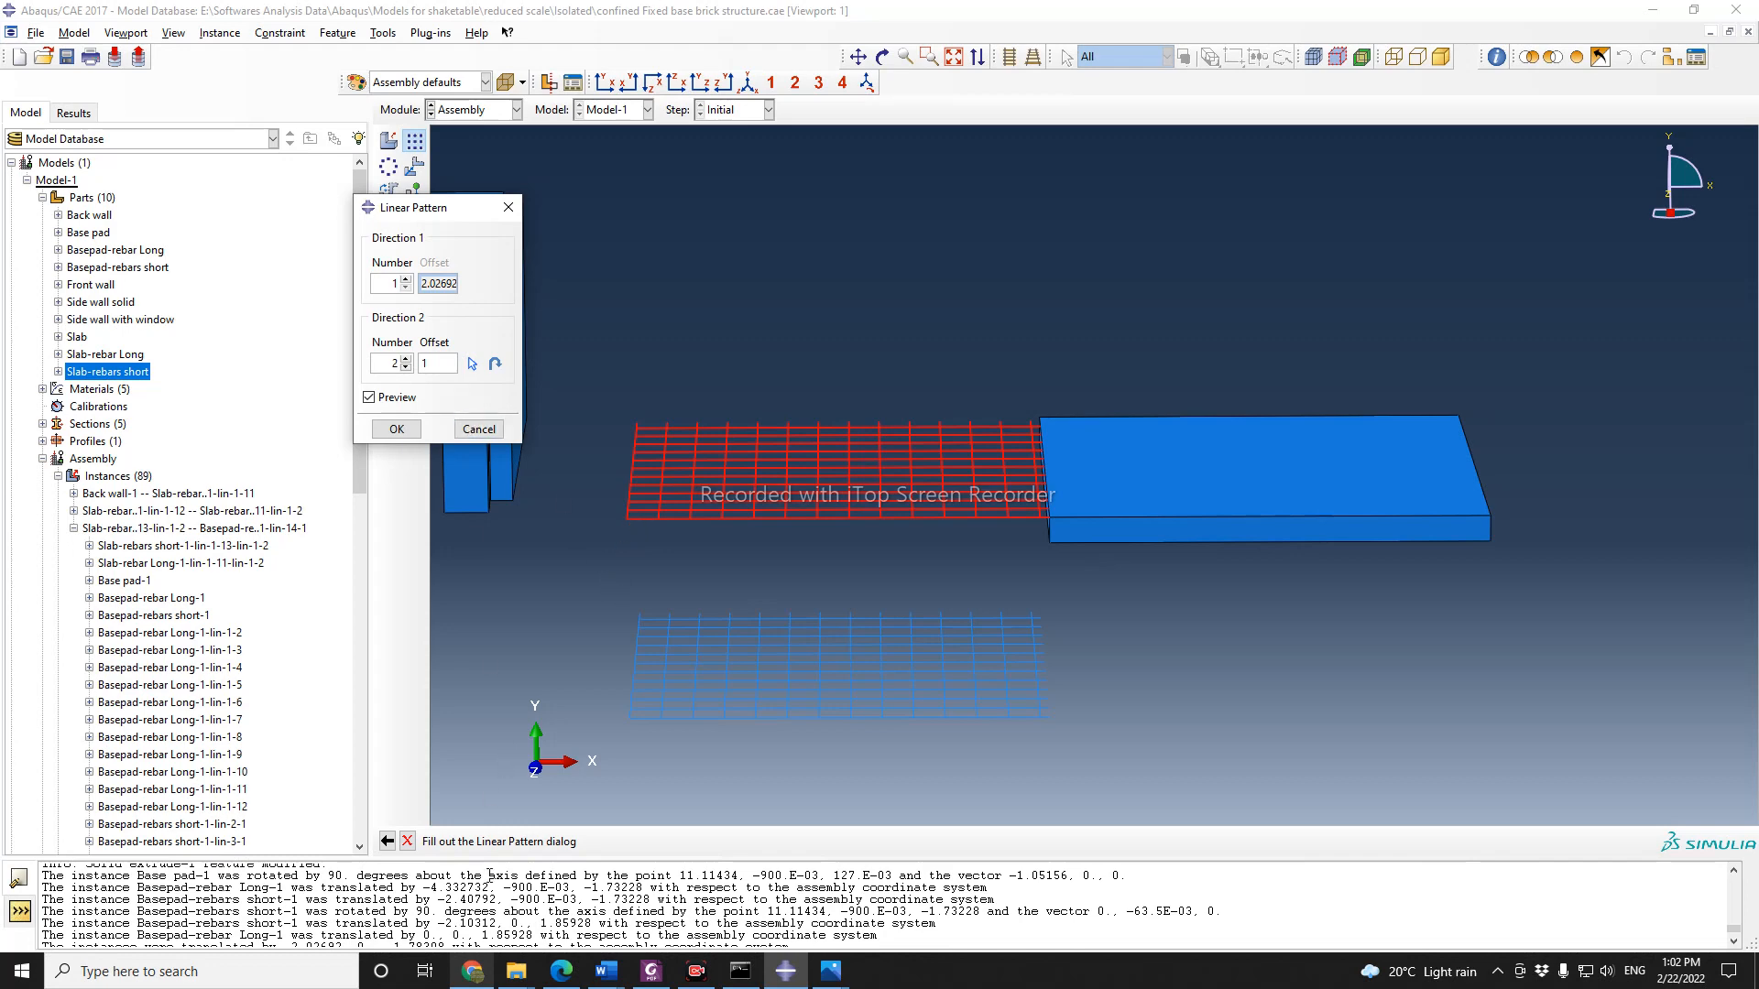
pyautogui.click(472, 973)
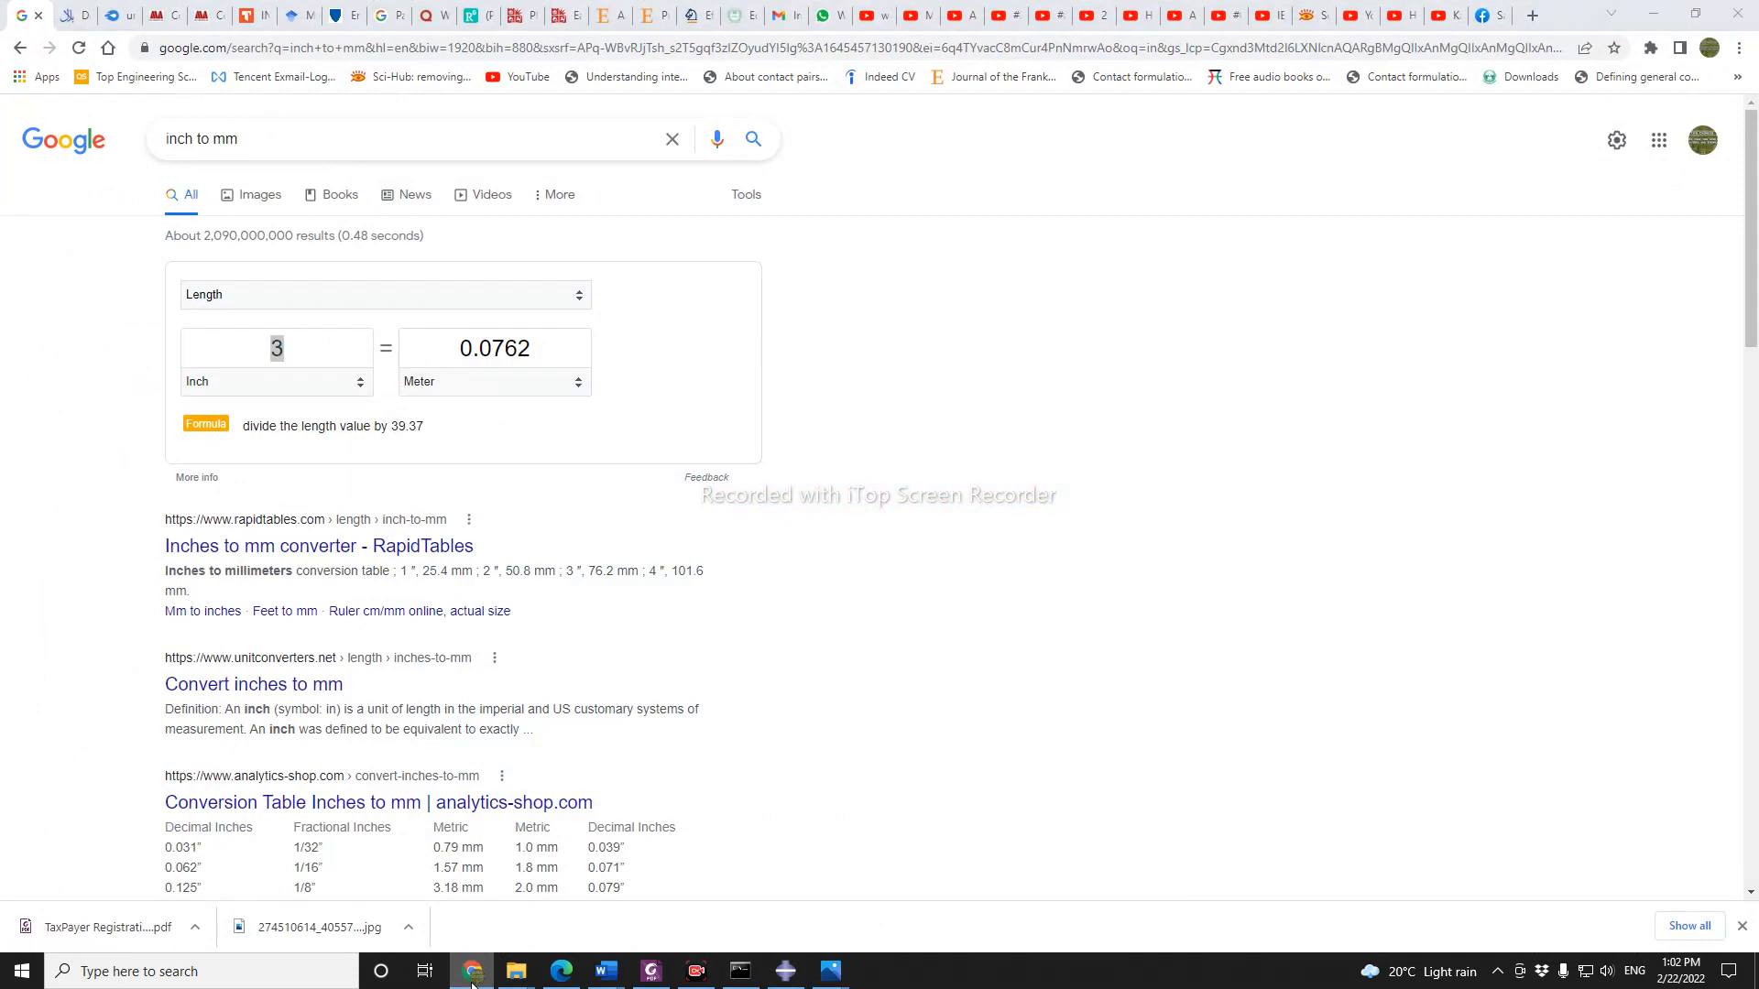
pyautogui.click(472, 973)
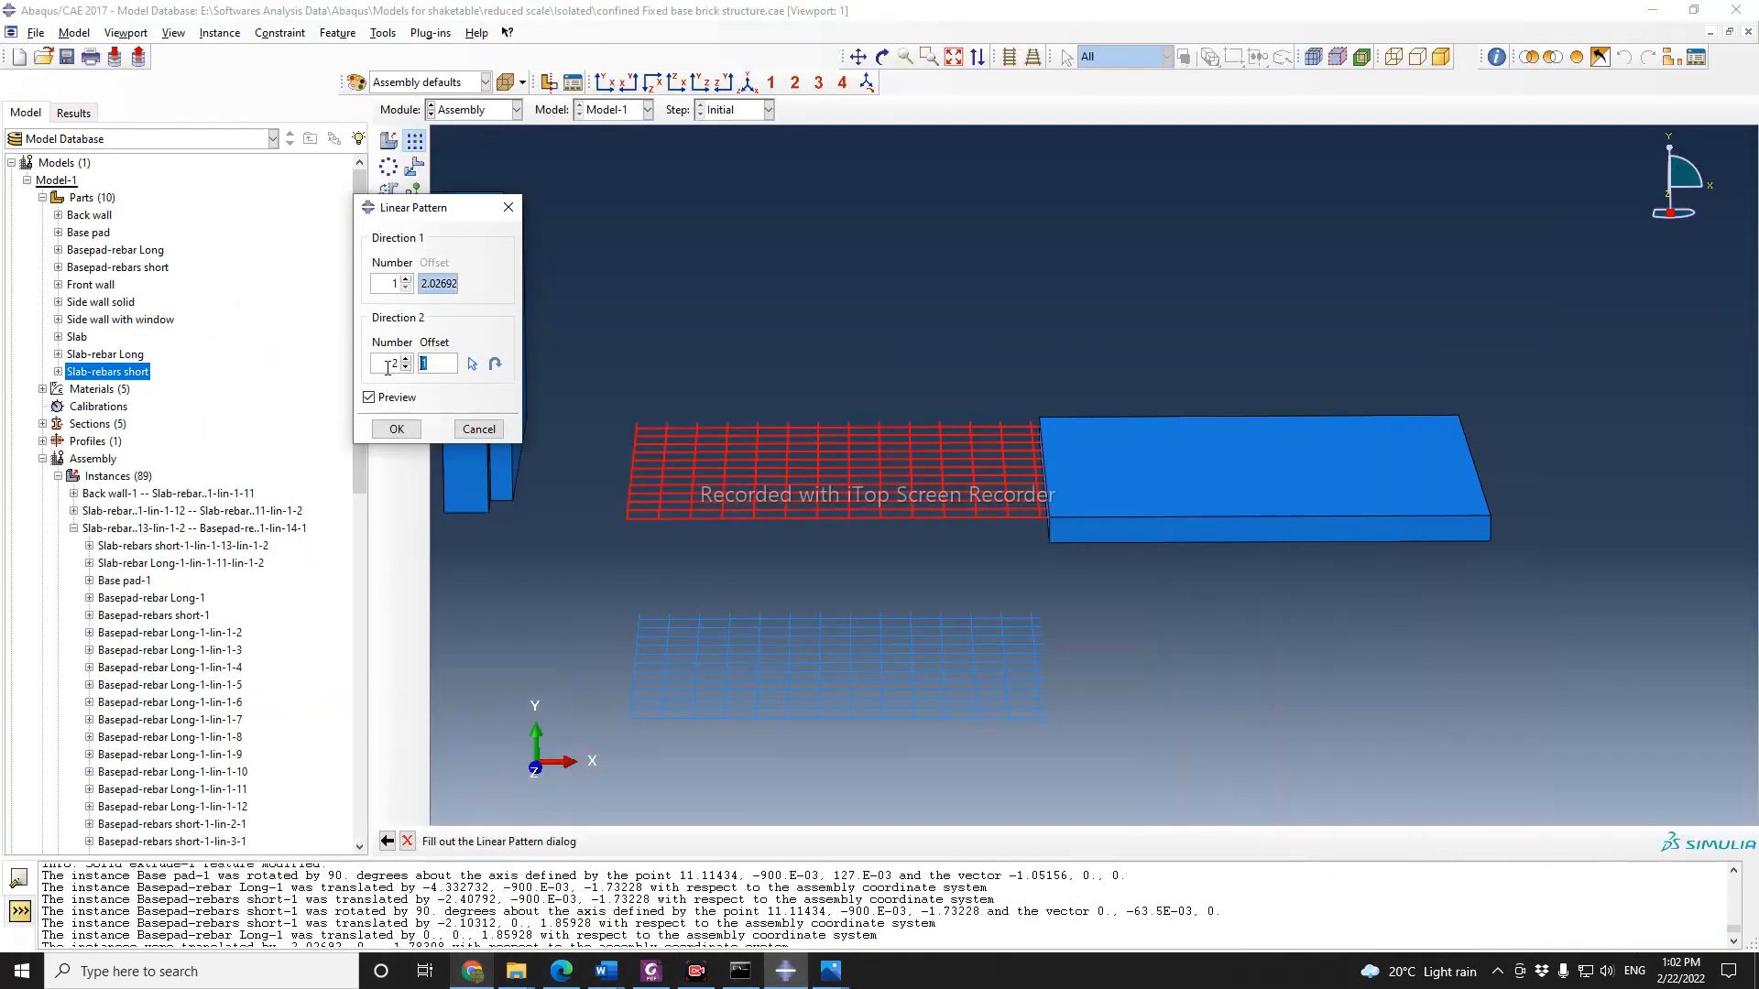
pyautogui.write('0.0762')
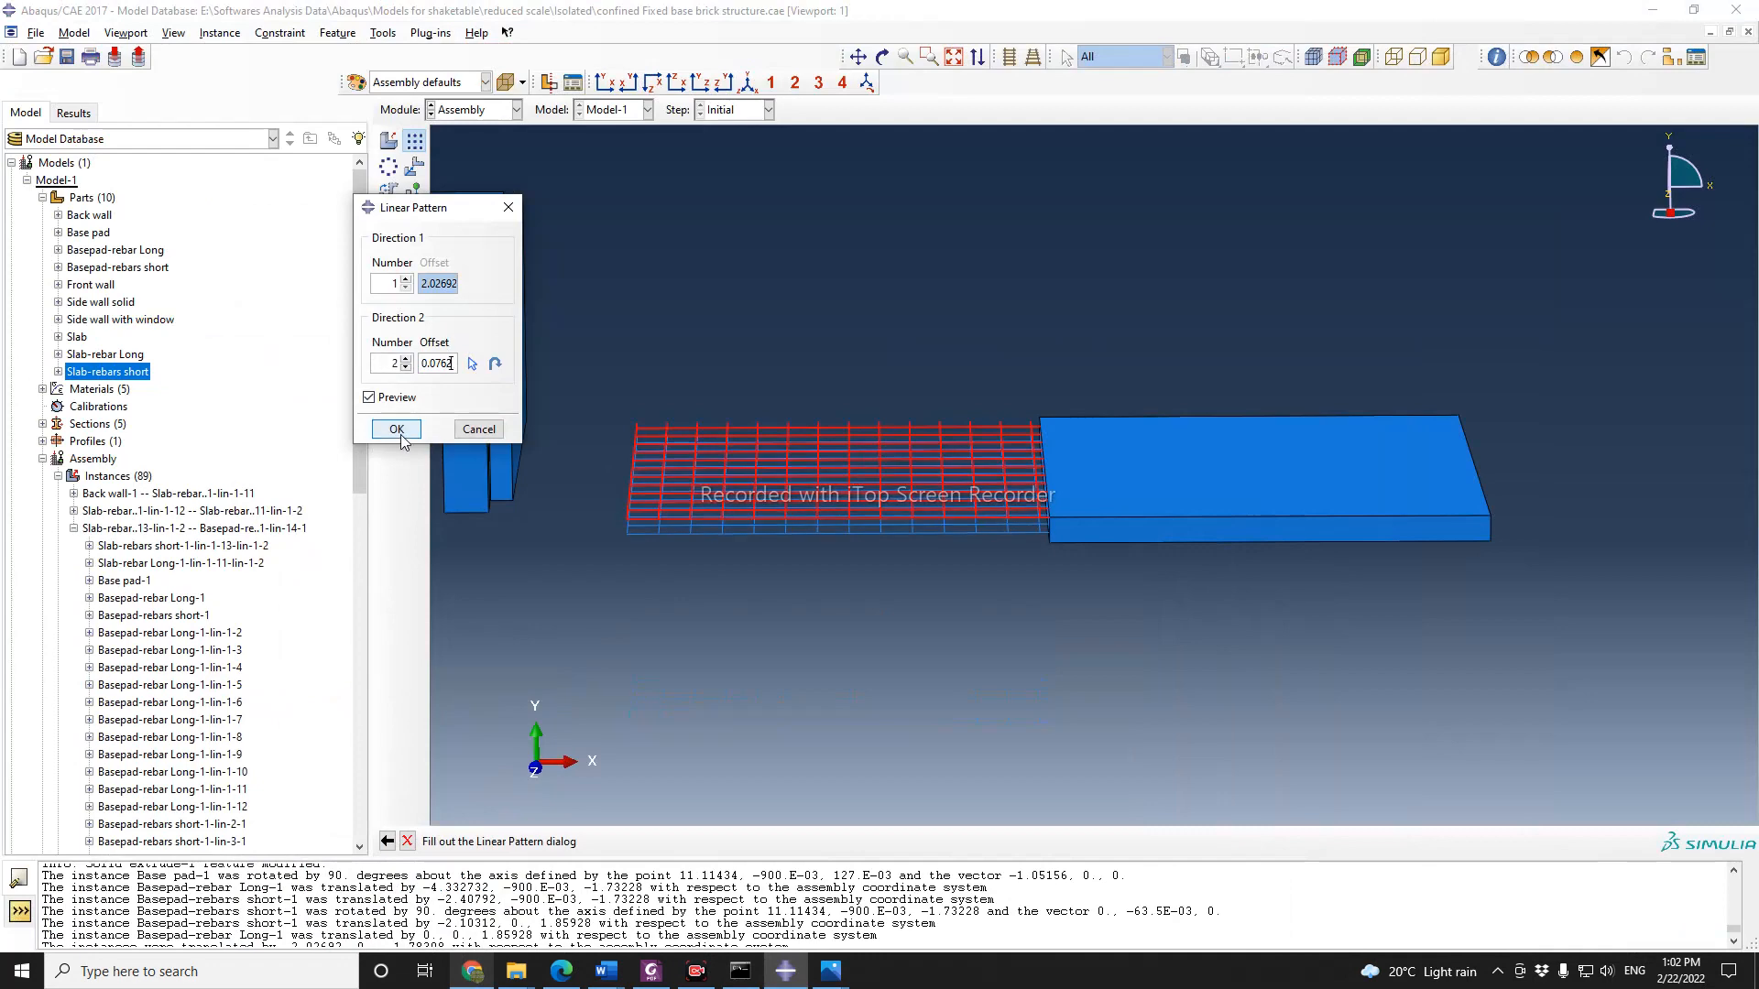
pyautogui.click(397, 430)
# Step: Examine the two-layer base pad rebar mesh from a higher angle, checking the layer spacing and its position beside the base pad
pyautogui.click(882, 57)
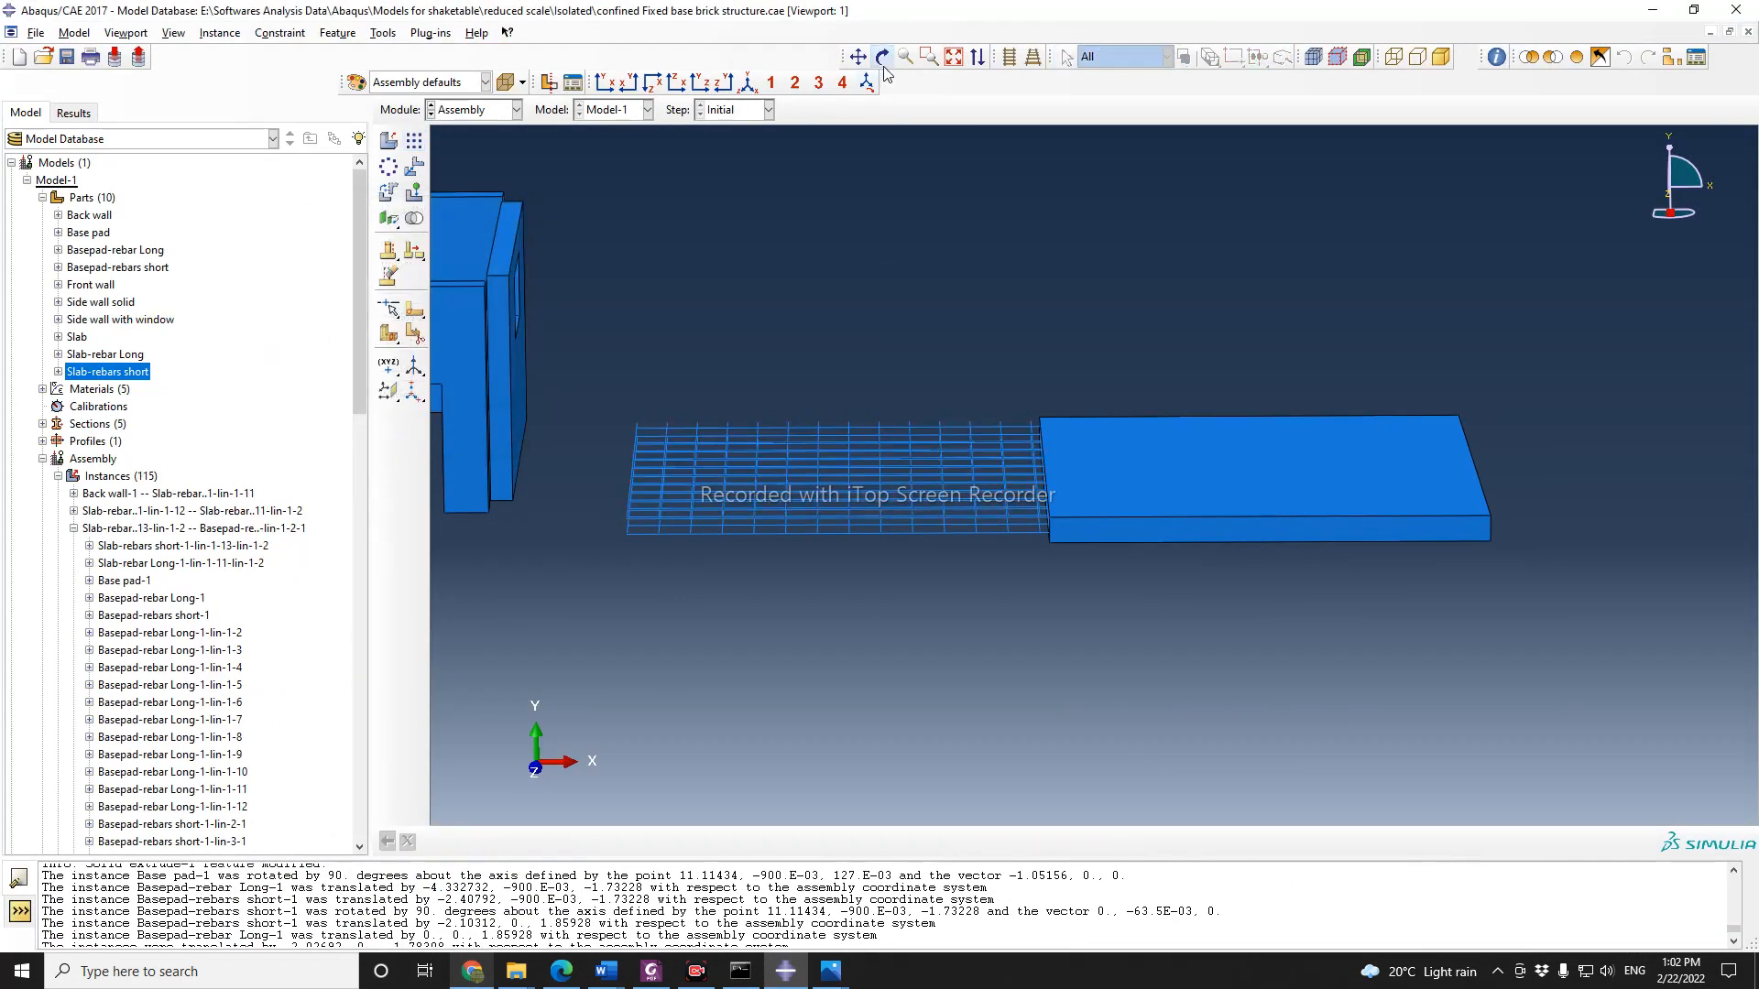
pyautogui.moveTo(1012, 431); pyautogui.dragTo(1017, 610)
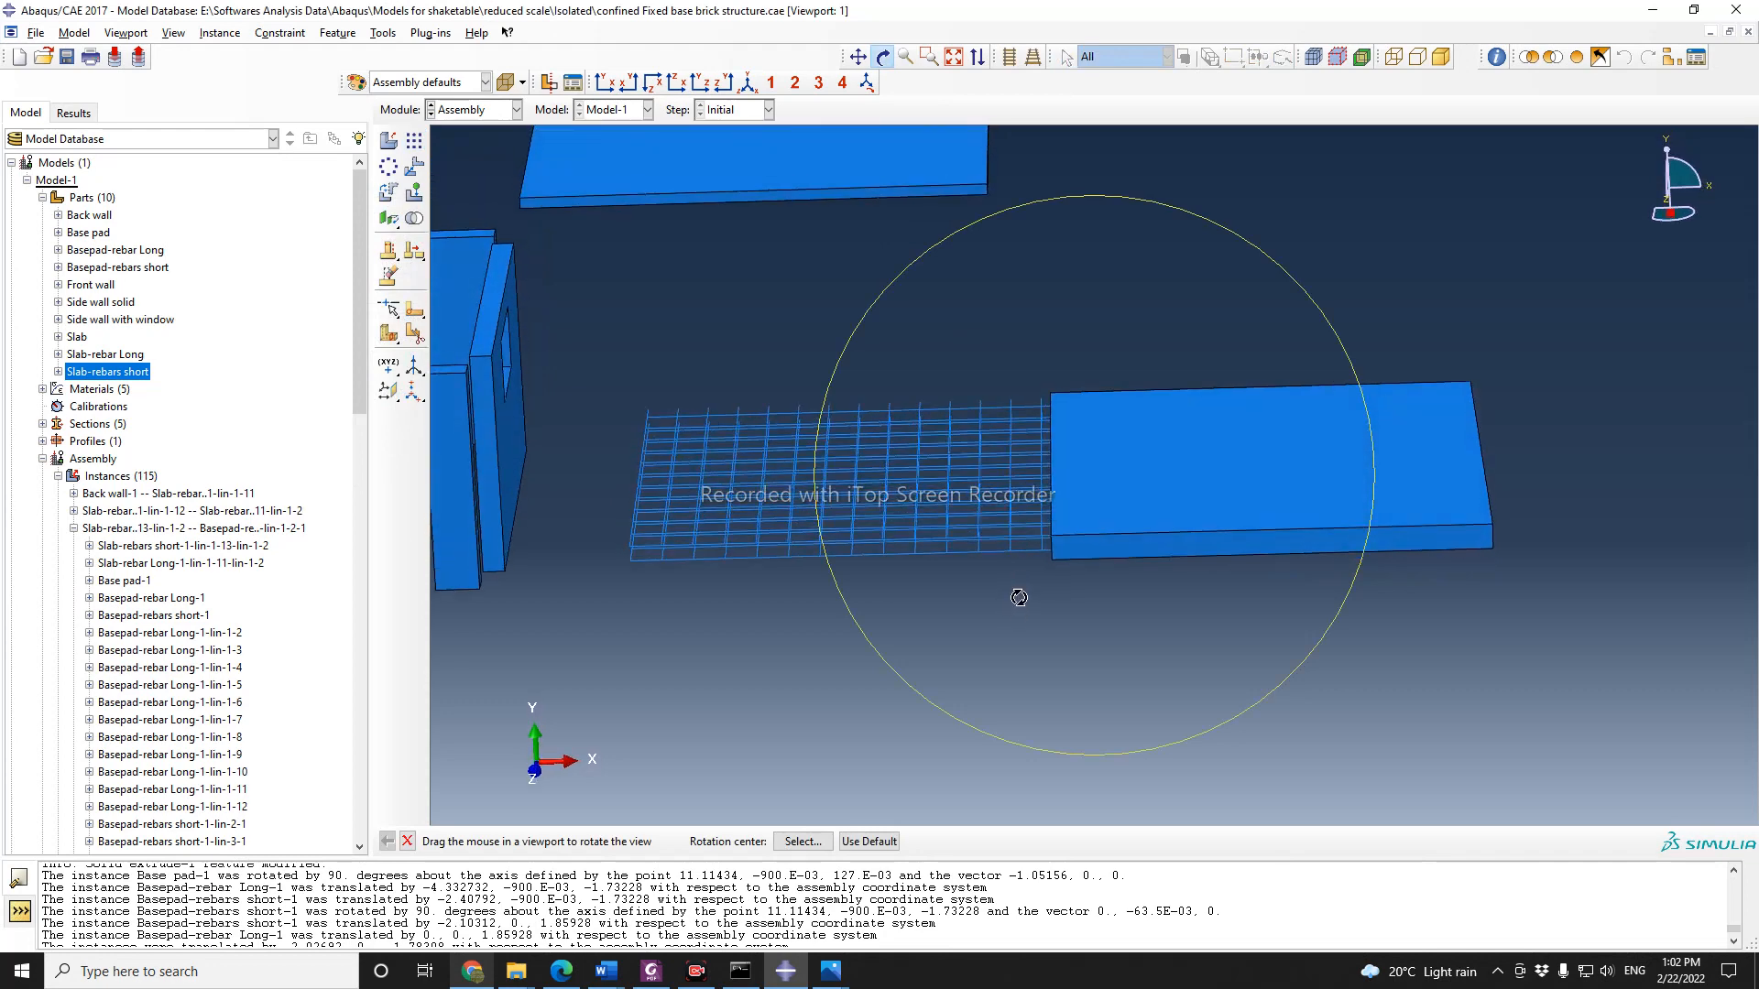
pyautogui.moveTo(890, 559); pyautogui.dragTo(633, 596)
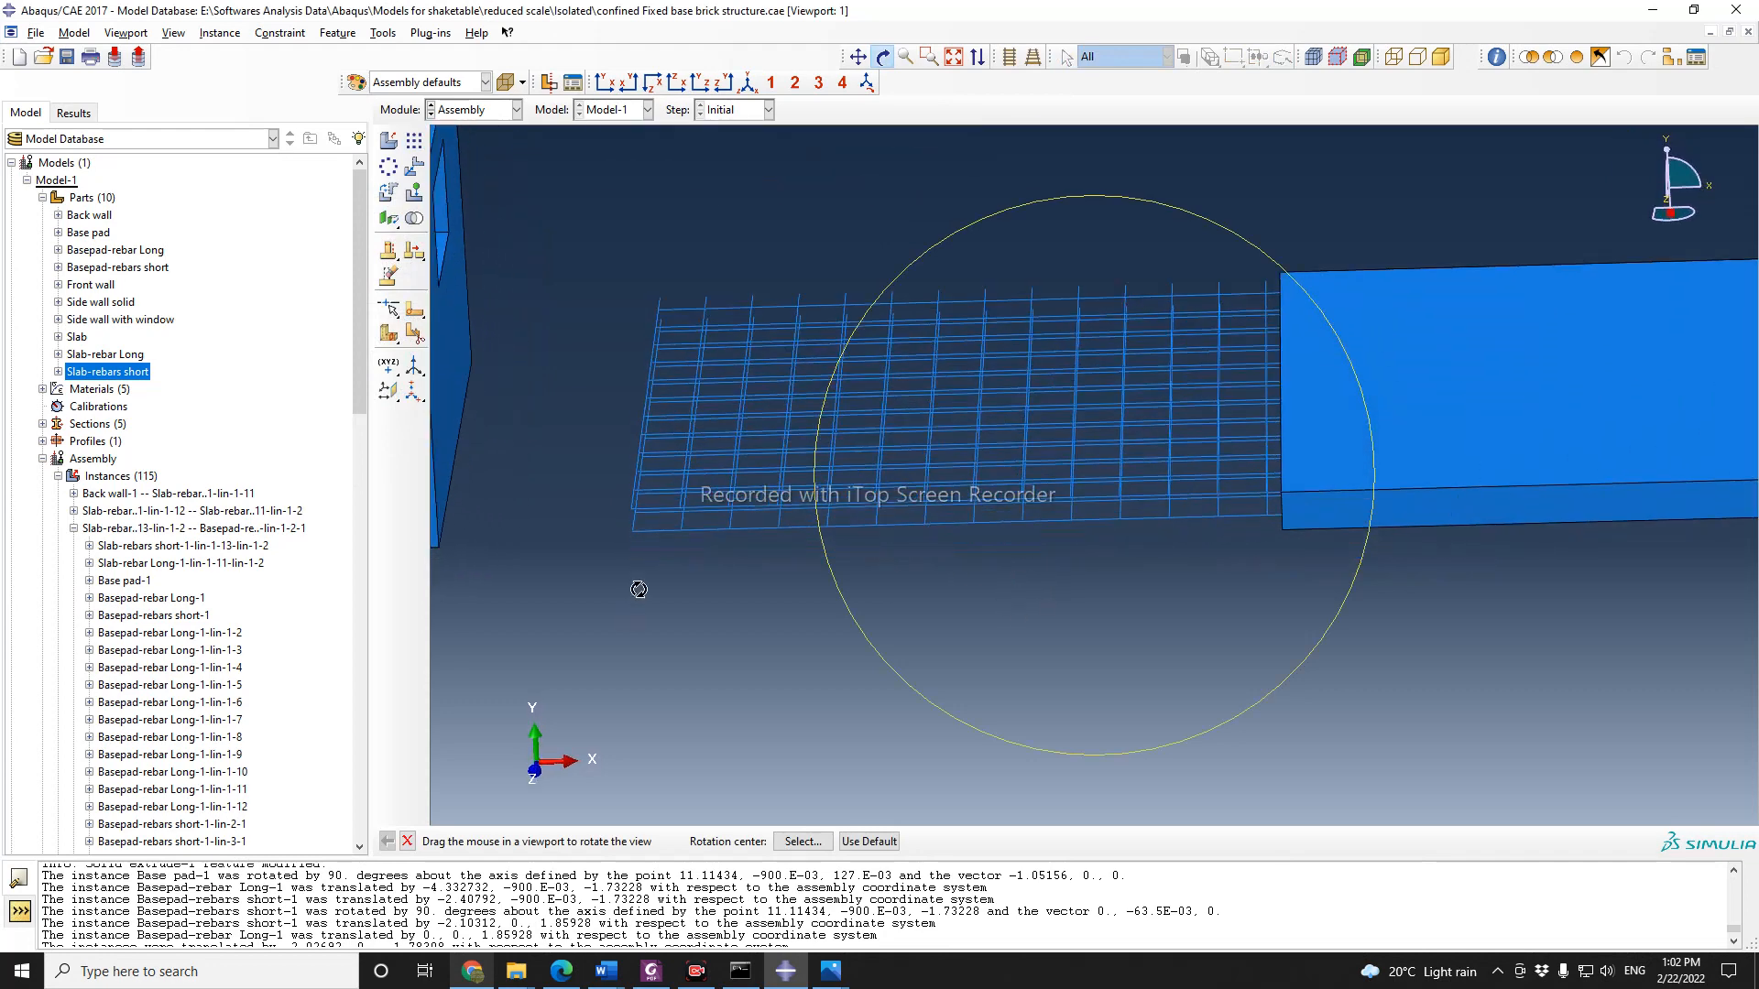
pyautogui.press('Escape')
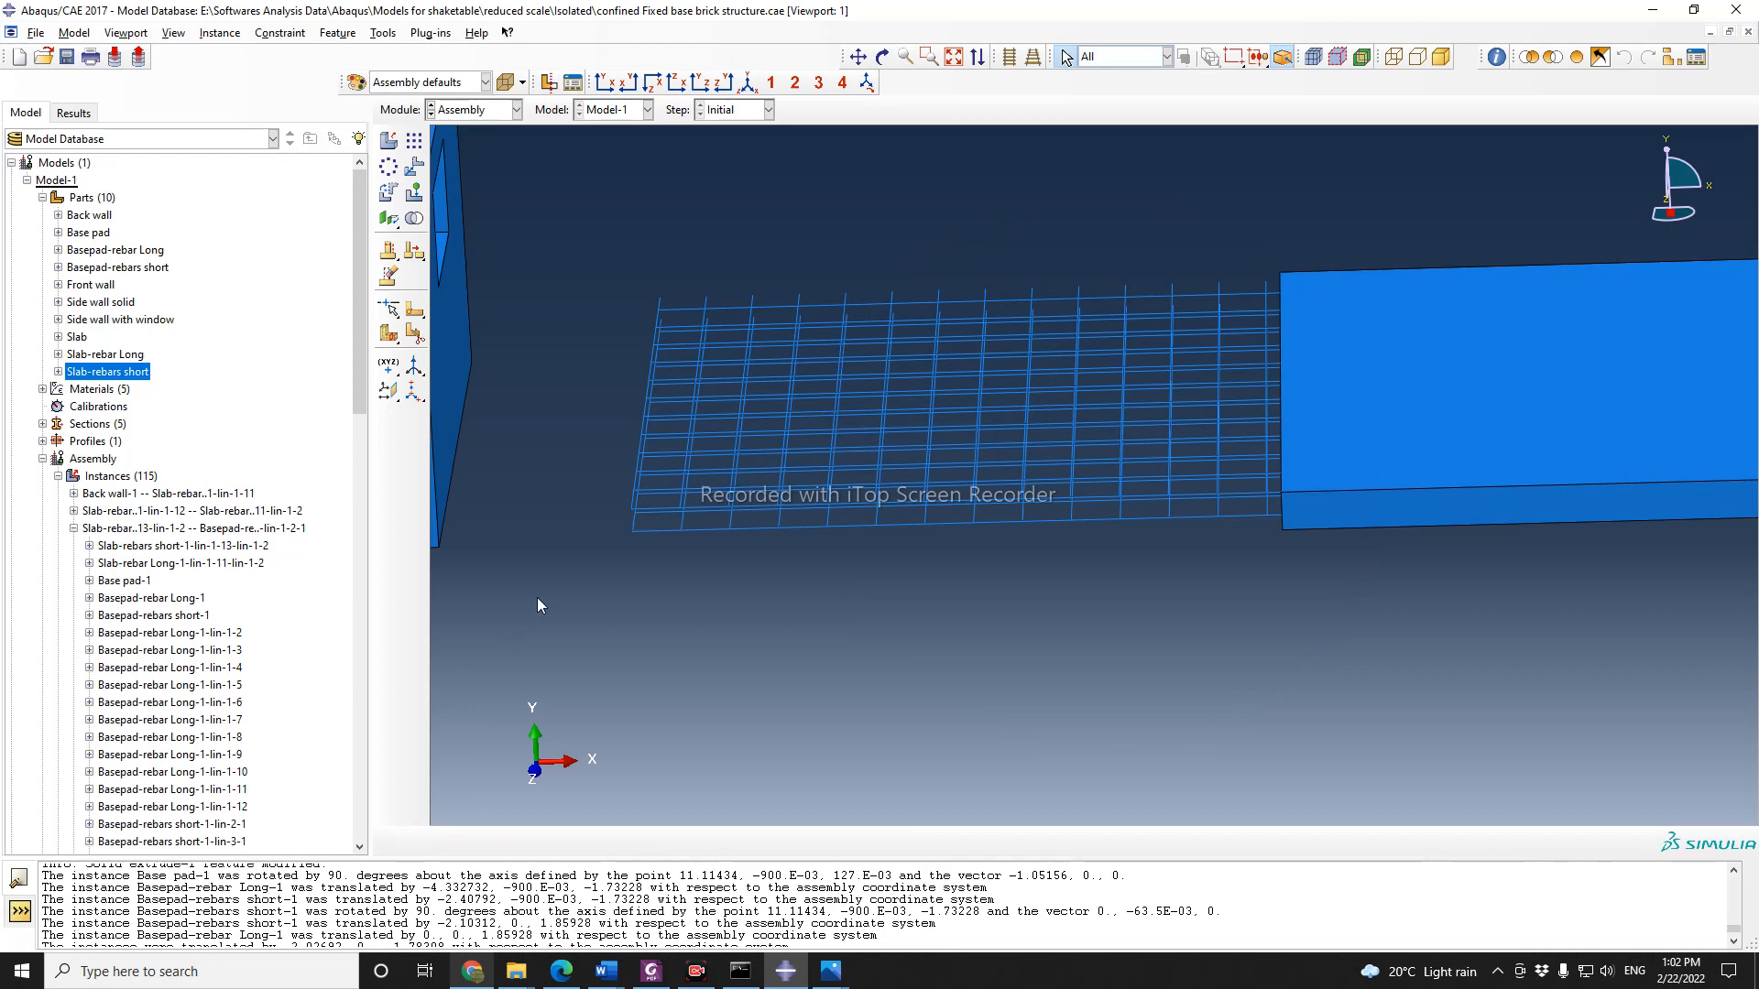
pyautogui.scroll(-1, 548, 542)
pyautogui.scroll(4, 601, 648)
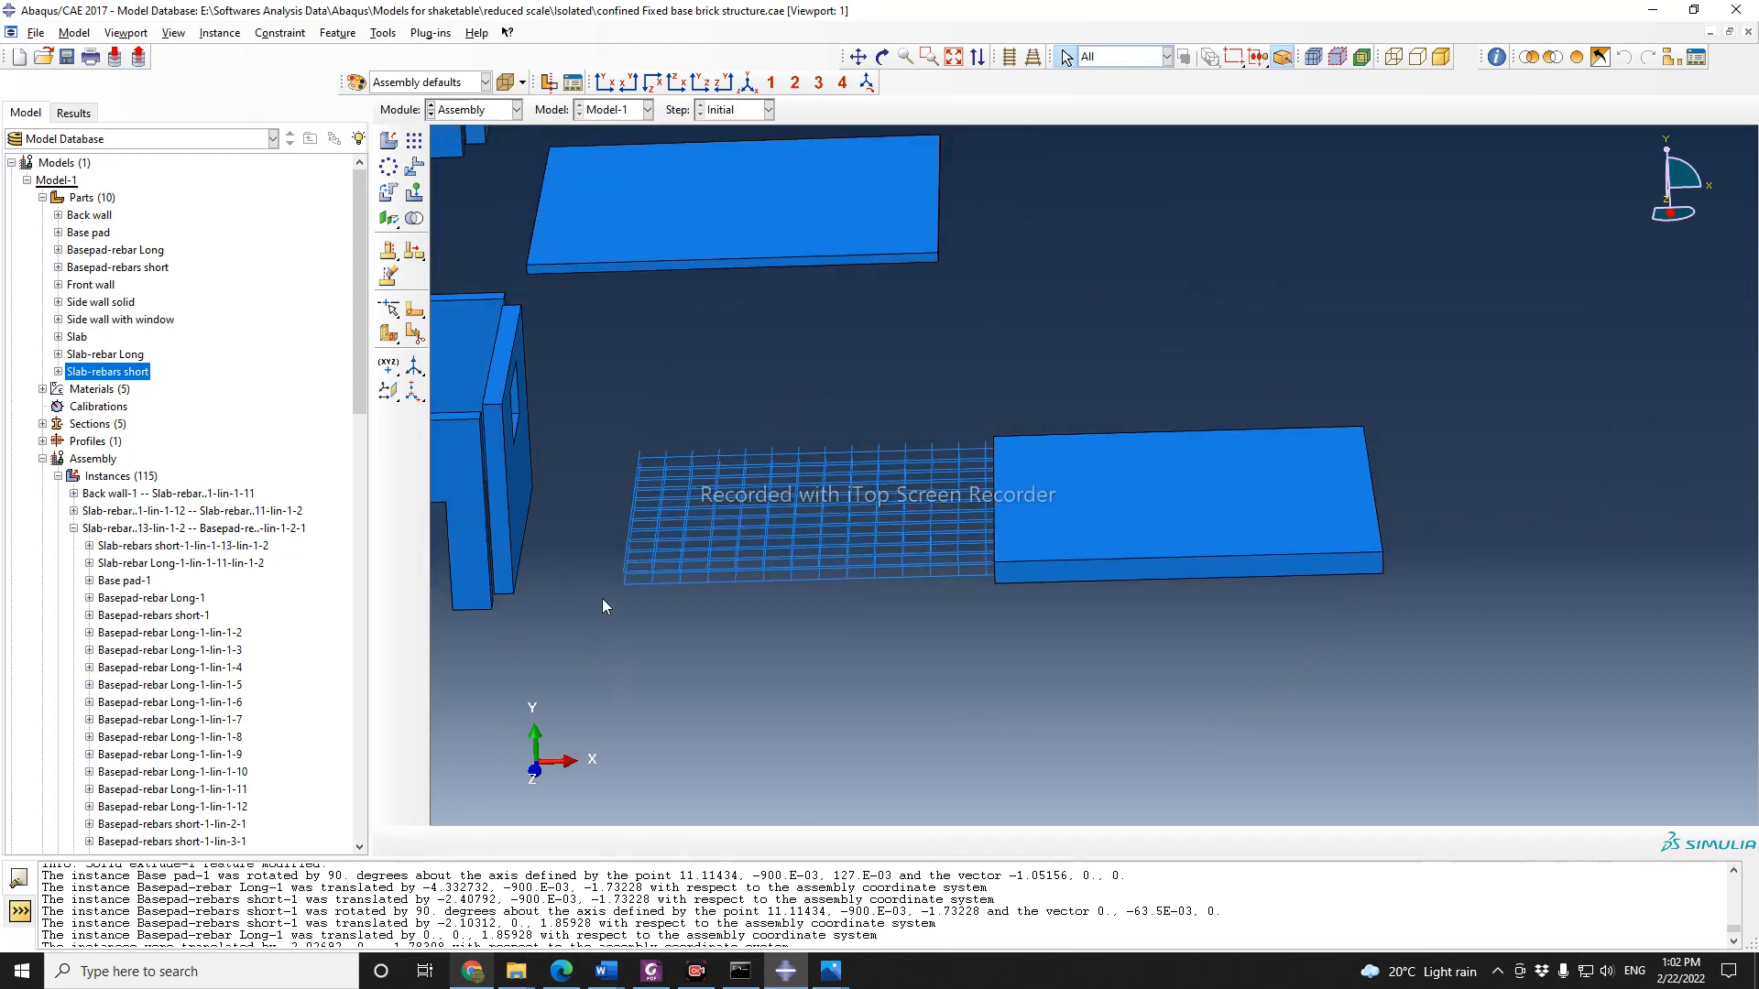
pyautogui.scroll(-2, 607, 594)
pyautogui.scroll(-2, 591, 617)
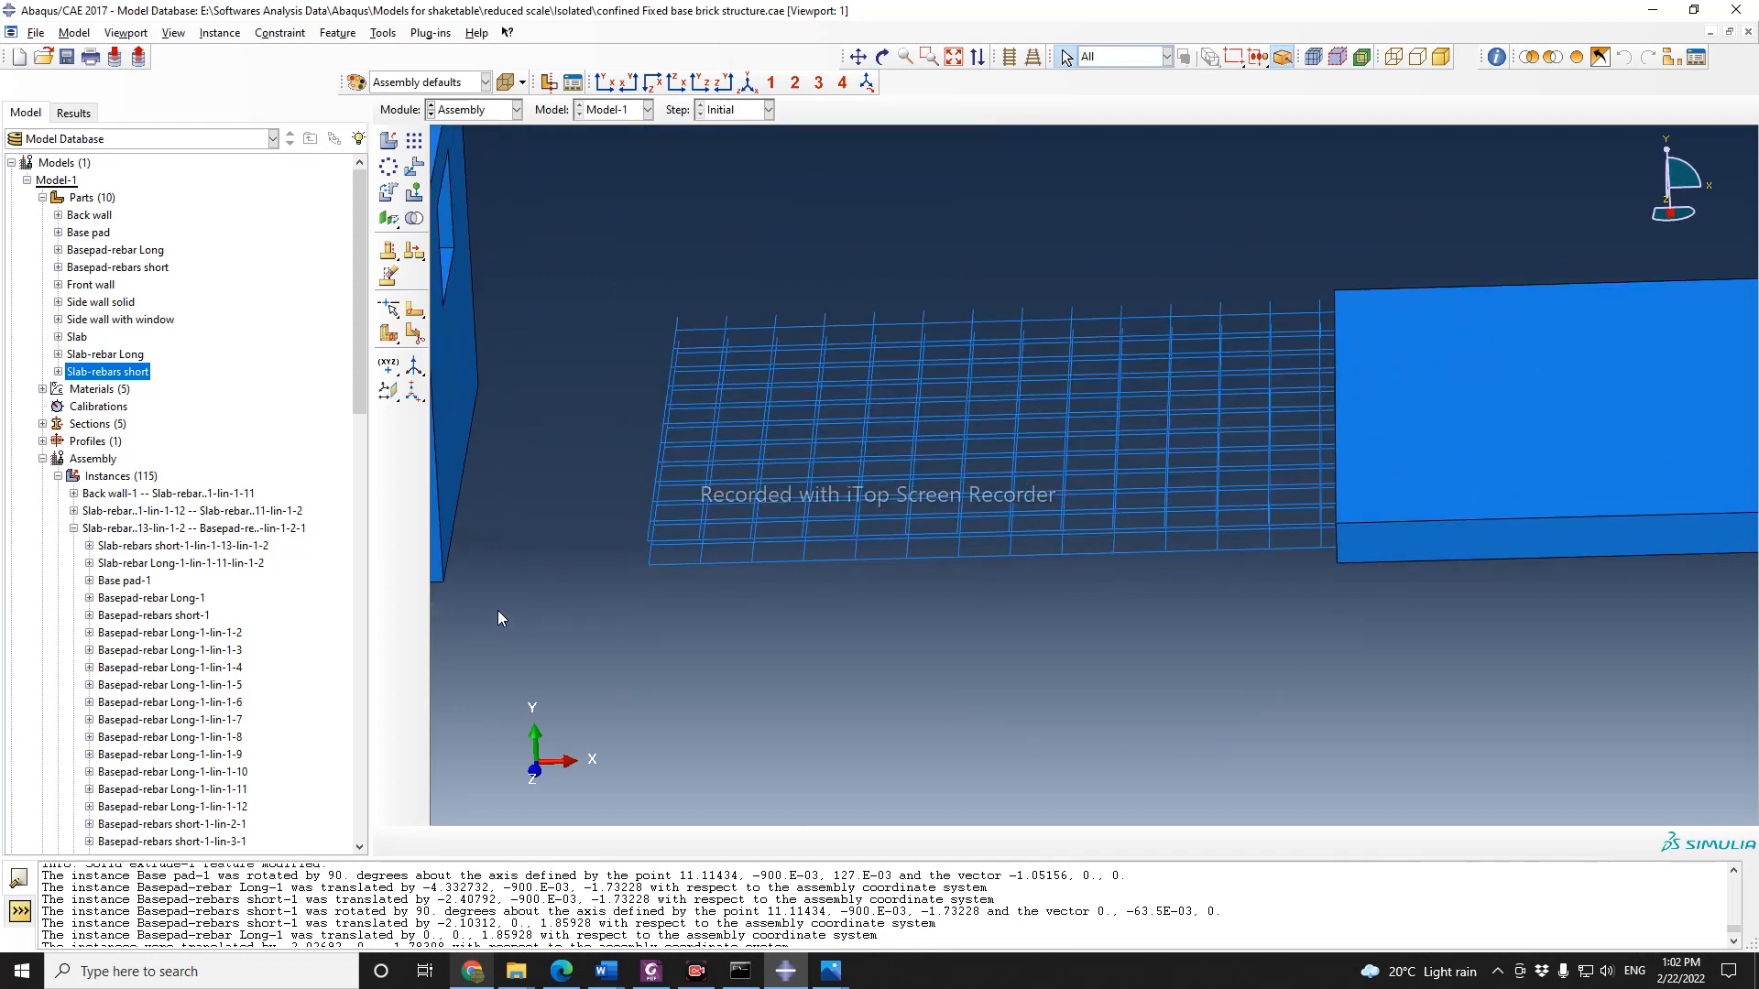
# Step: Translate the base pad from its near upper corner to the matching outer corner of the rebar mesh so it encloses the rebars
pyautogui.click(883, 83)
pyautogui.moveTo(965, 517); pyautogui.dragTo(982, 438)
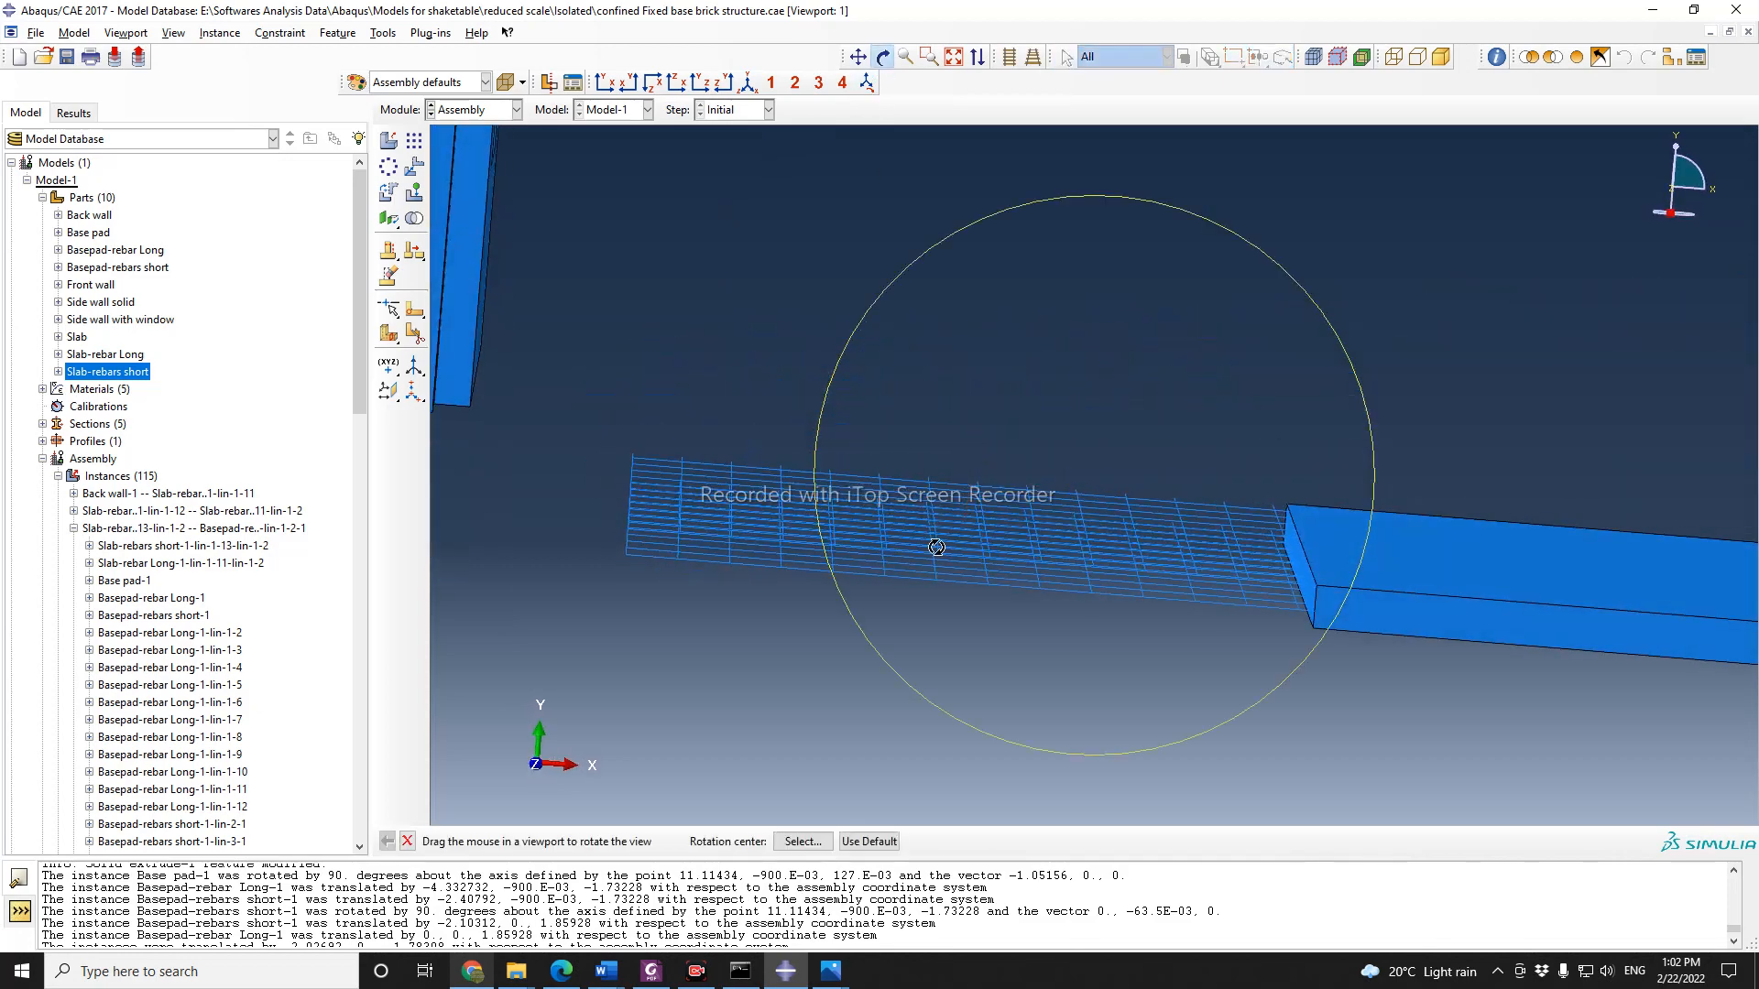
pyautogui.moveTo(910, 575); pyautogui.dragTo(919, 647)
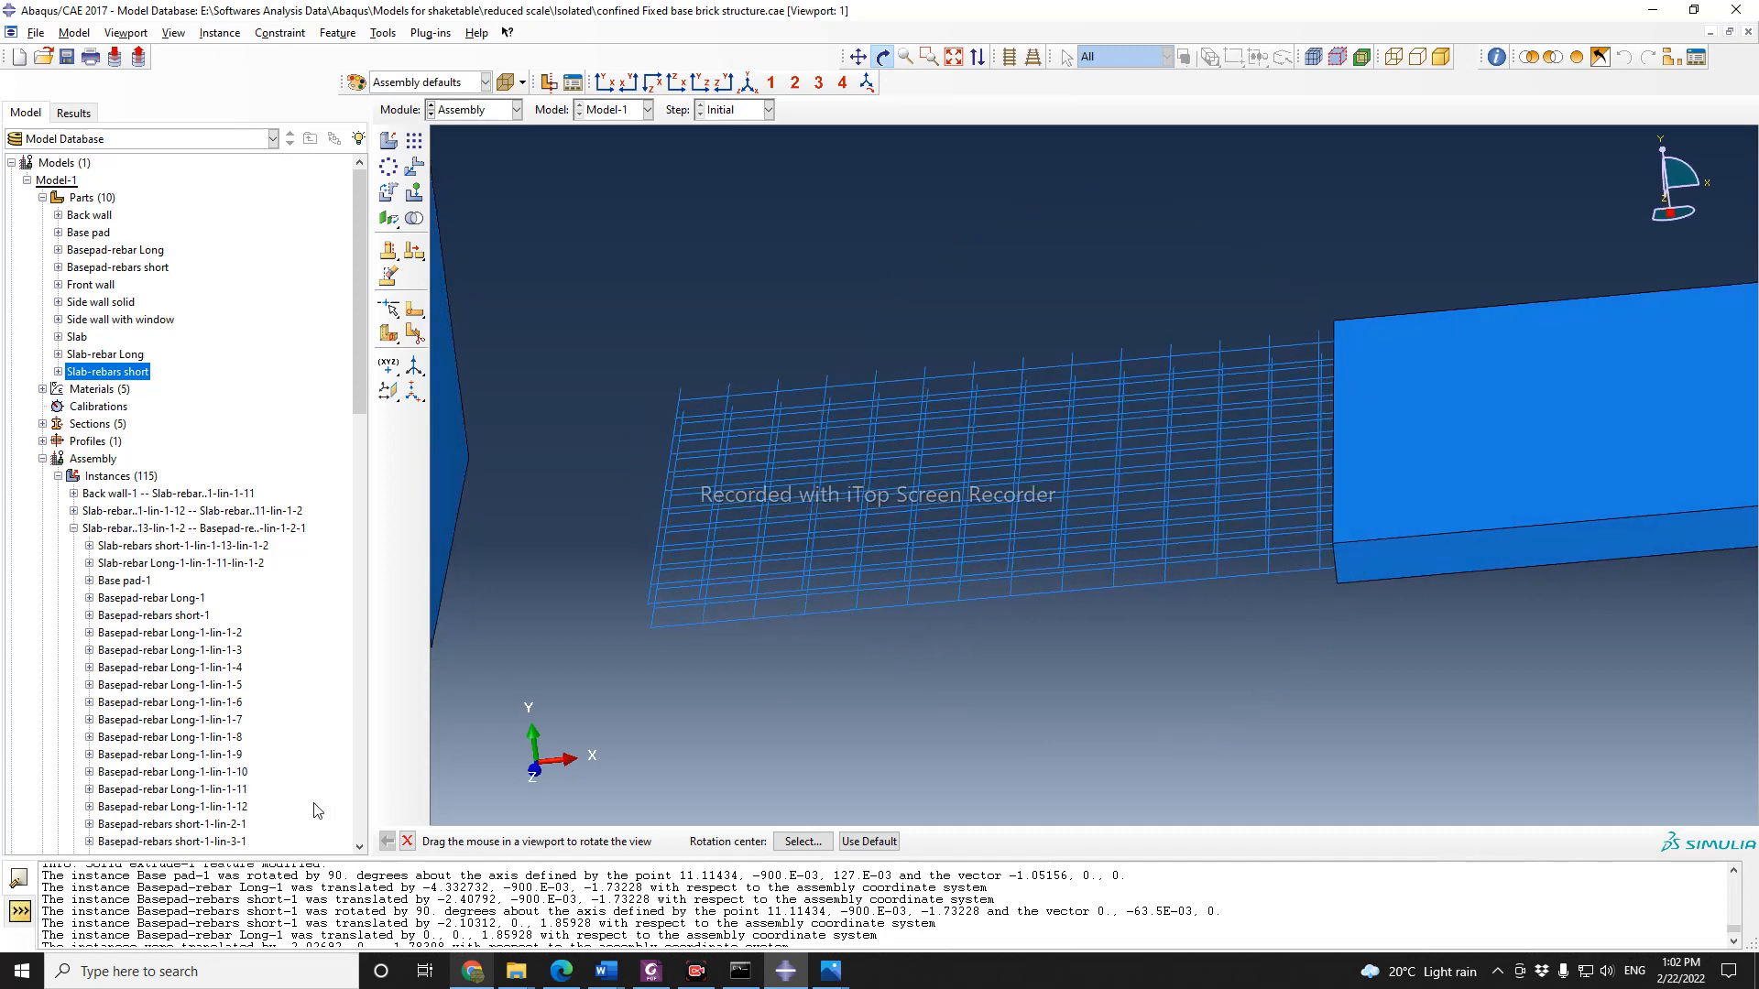
pyautogui.click(407, 841)
pyautogui.scroll(1, 573, 383)
pyautogui.scroll(1, 568, 380)
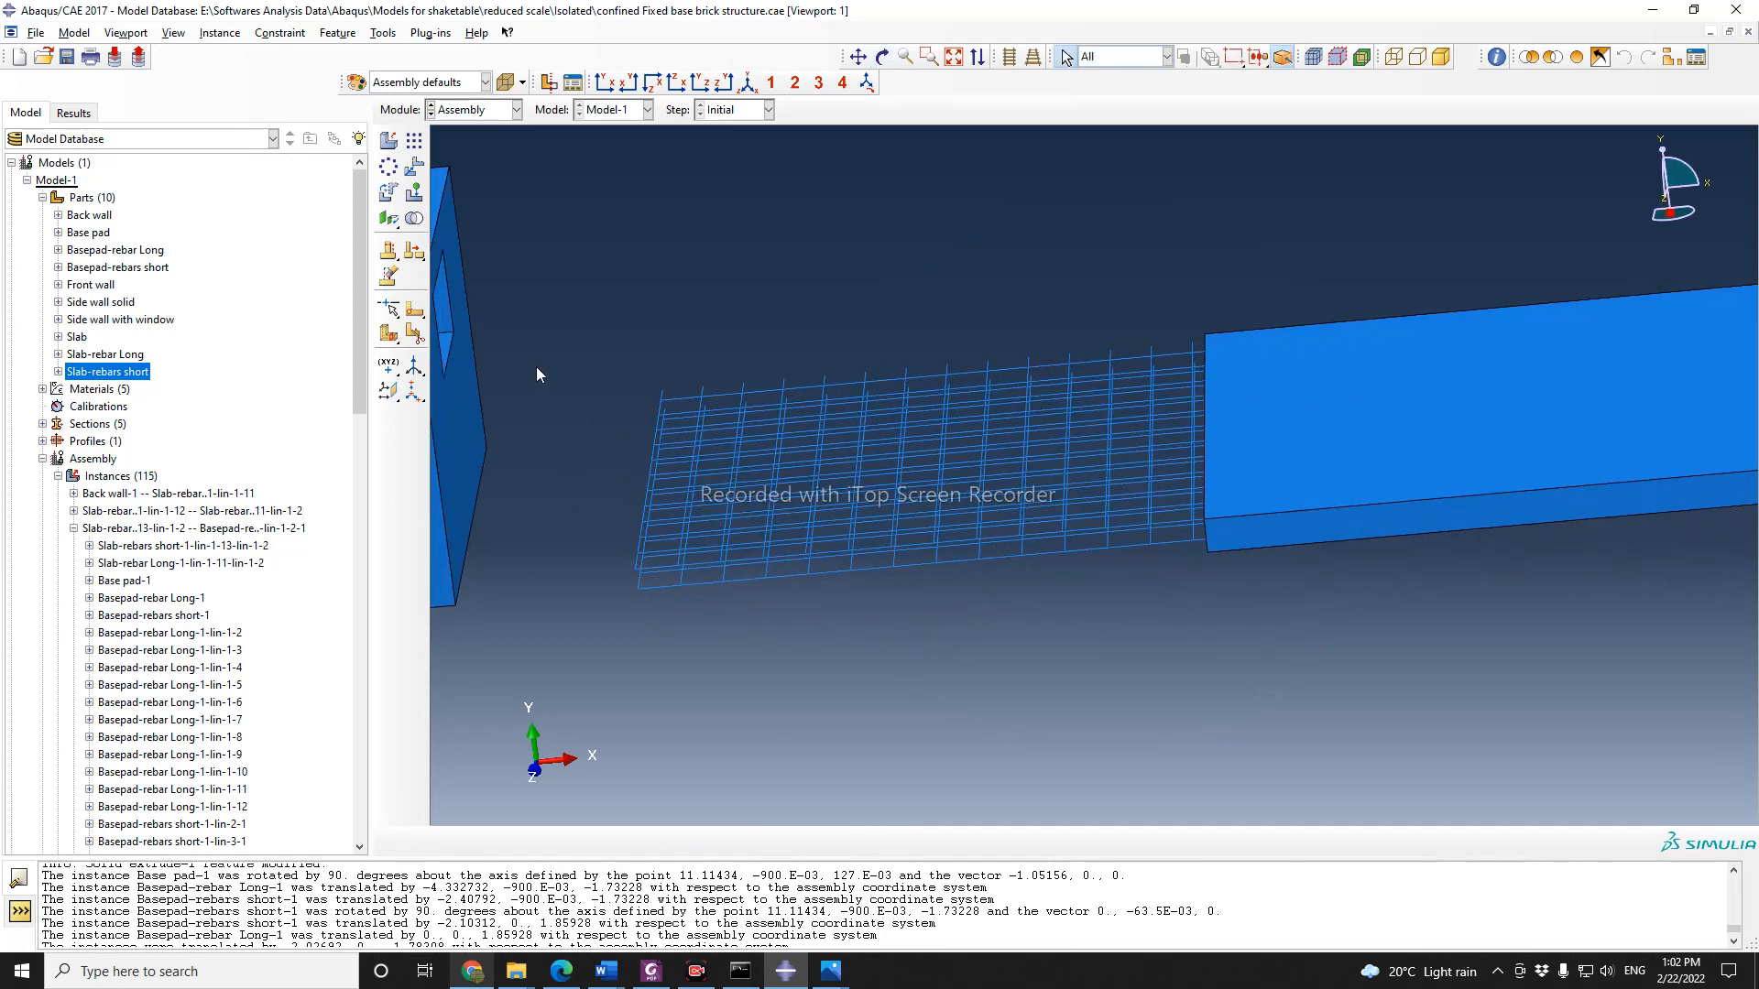
pyautogui.scroll(2, 502, 362)
pyautogui.click(414, 166)
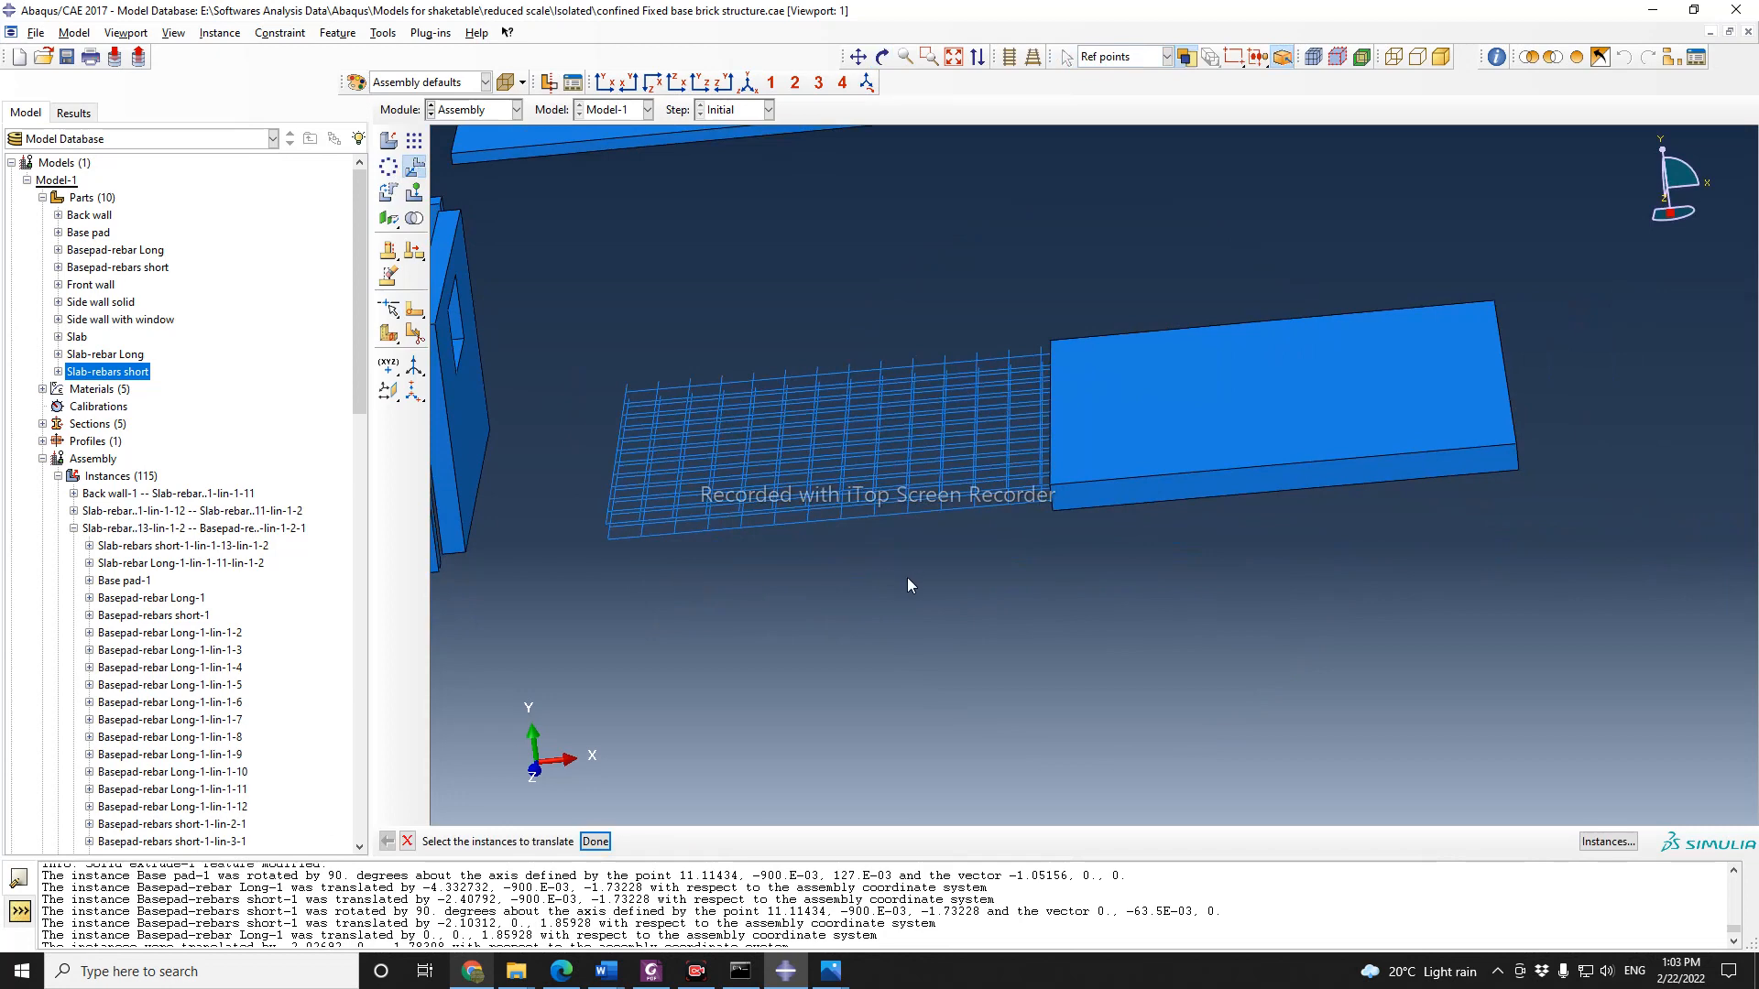
pyautogui.scroll(-2, 907, 578)
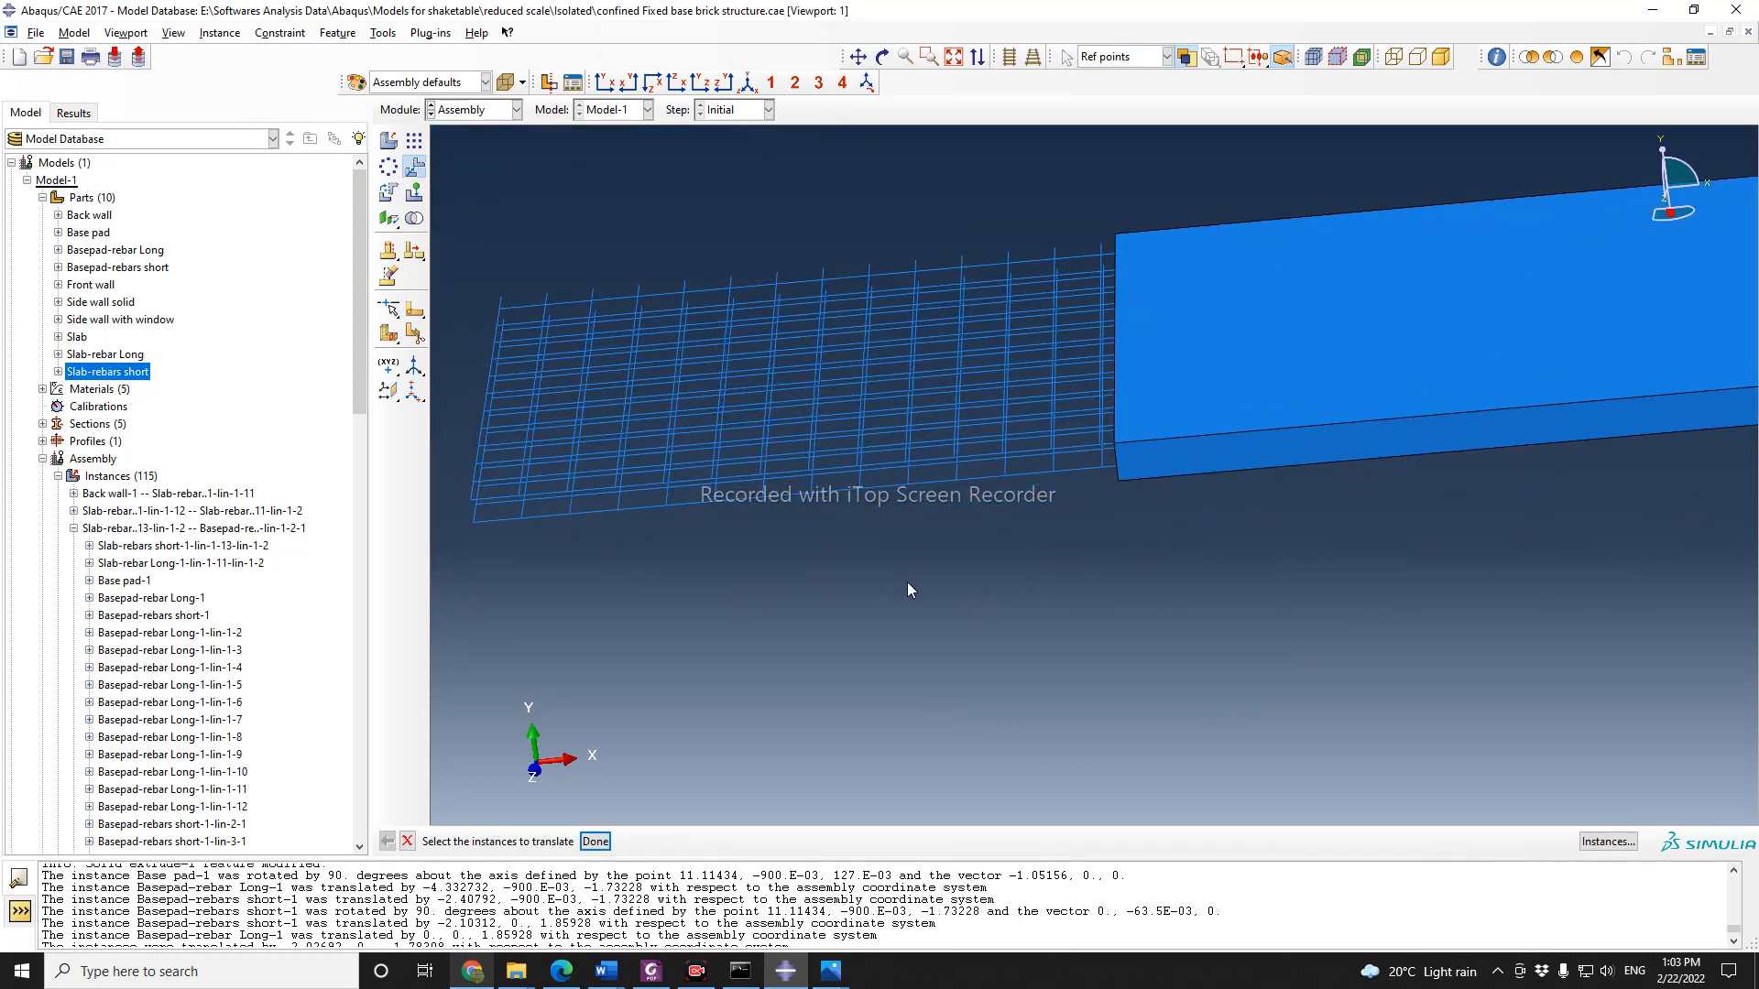
pyautogui.scroll(2, 943, 591)
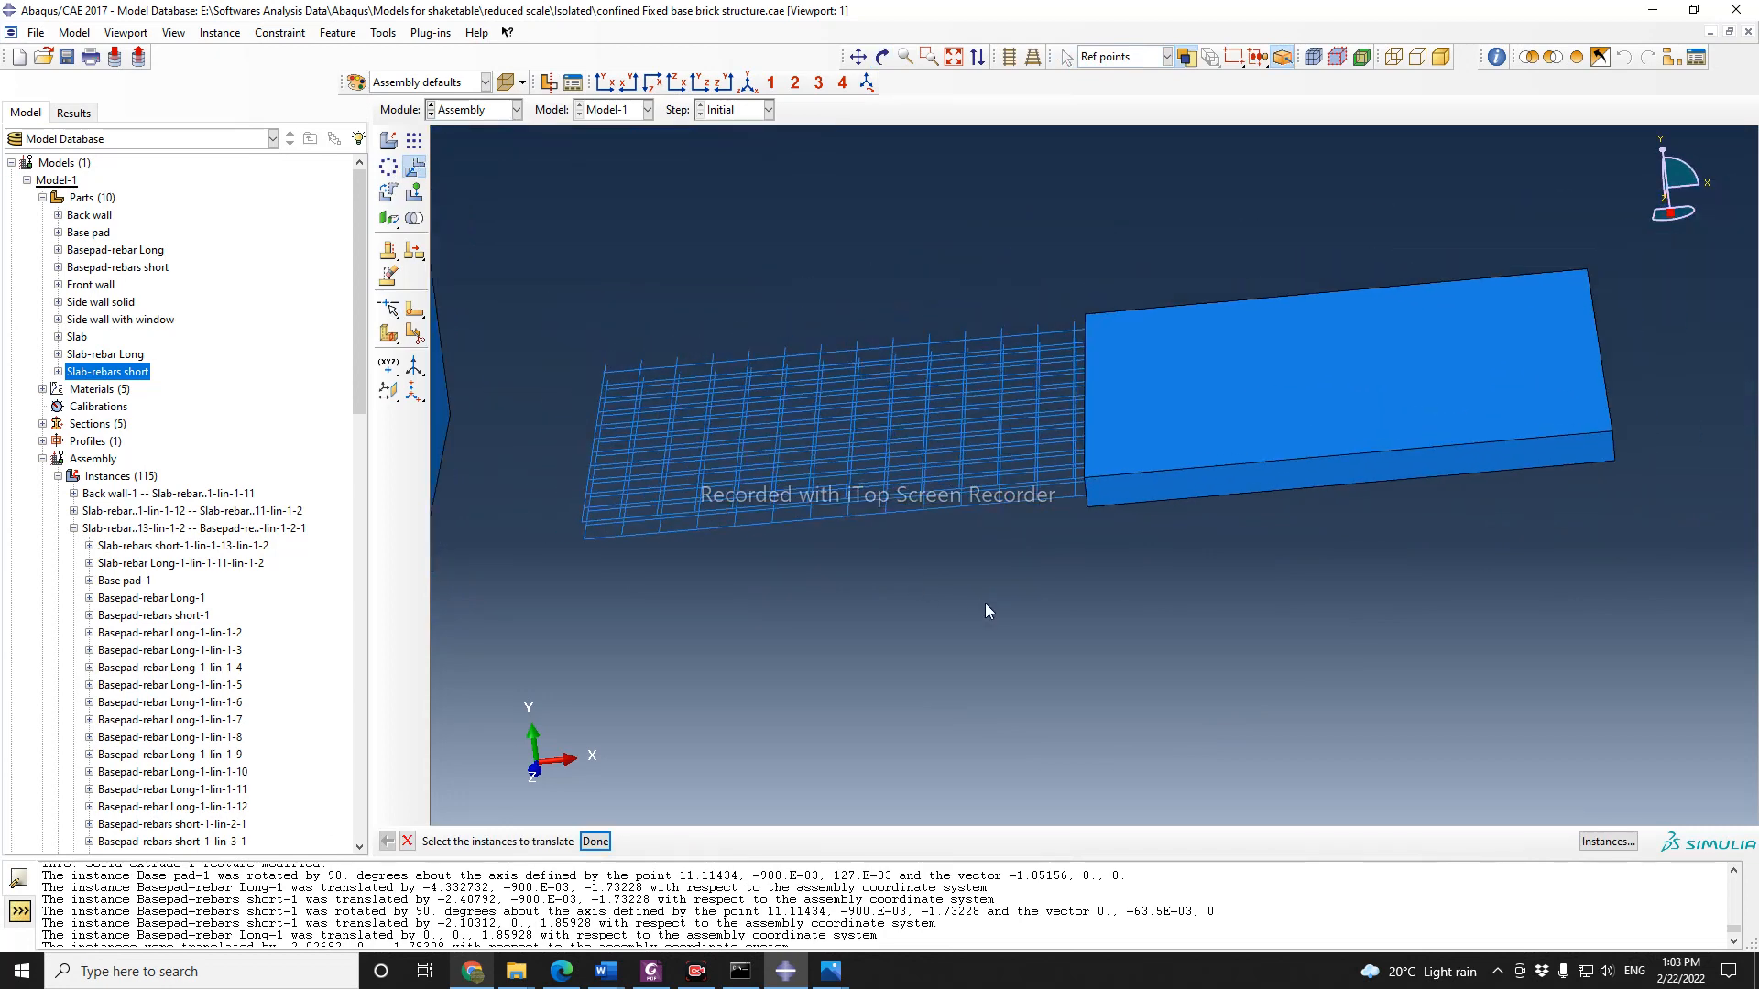
pyautogui.scroll(-1, 1031, 546)
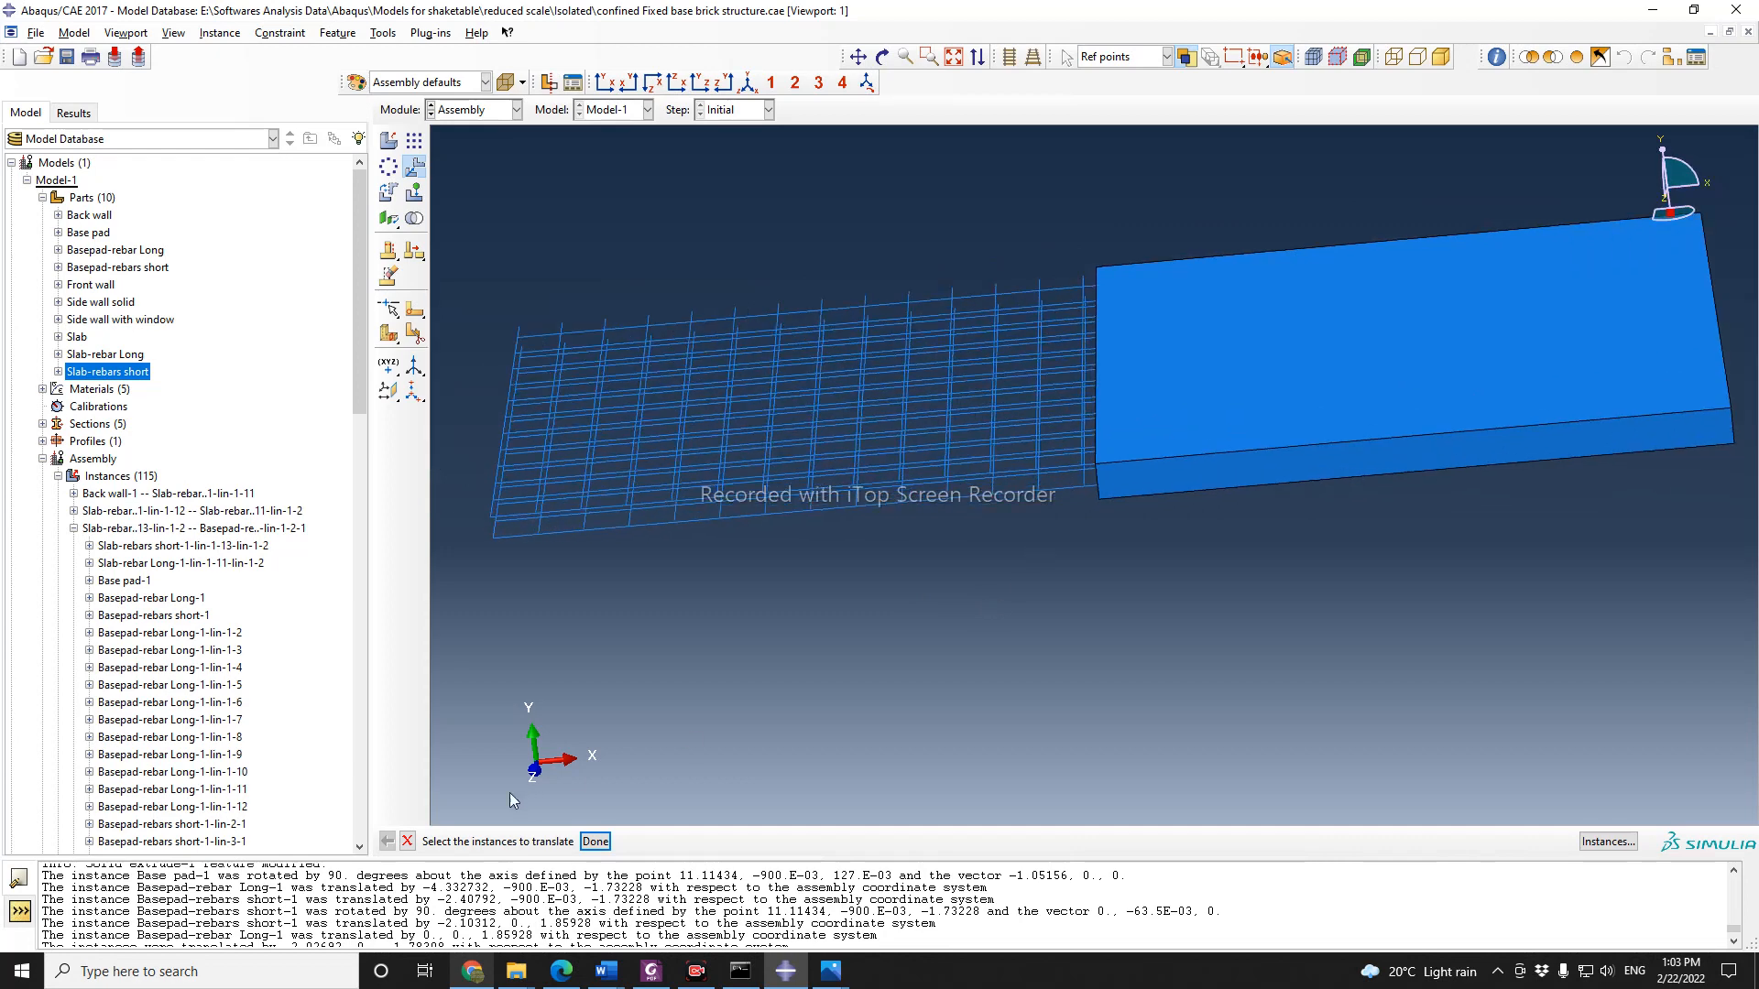
pyautogui.scroll(-1, 1155, 499)
pyautogui.click(1106, 481)
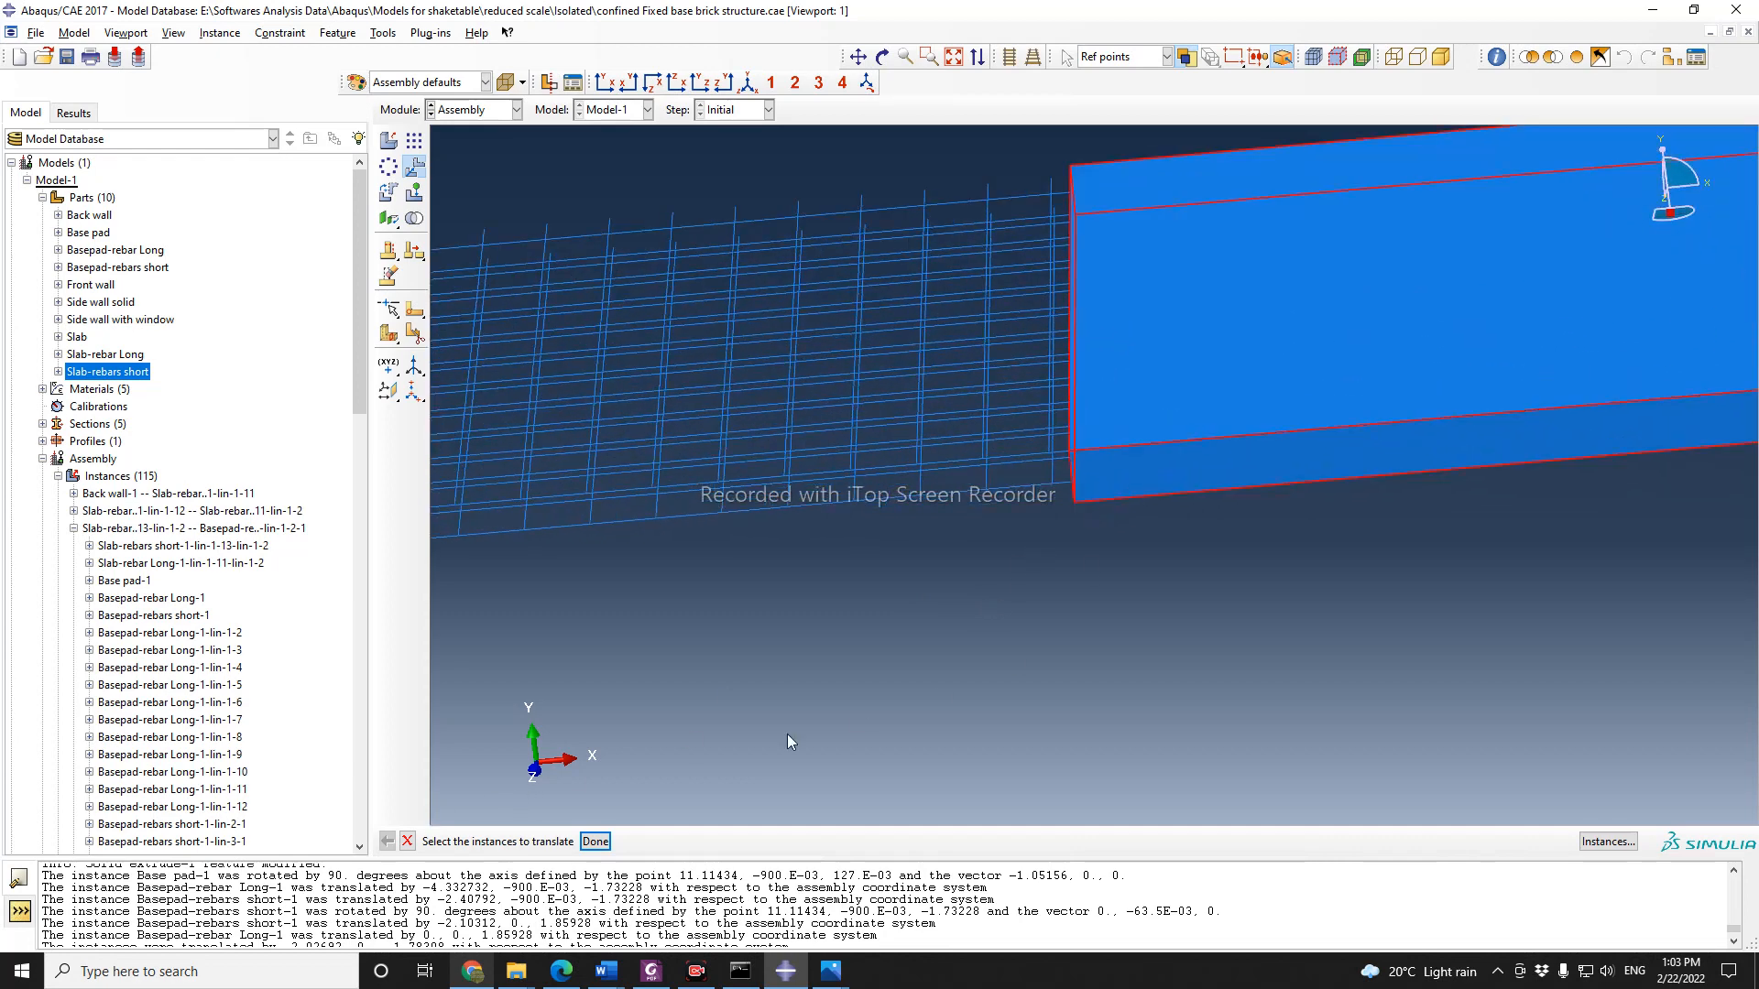
pyautogui.click(595, 841)
pyautogui.scroll(1, 1300, 547)
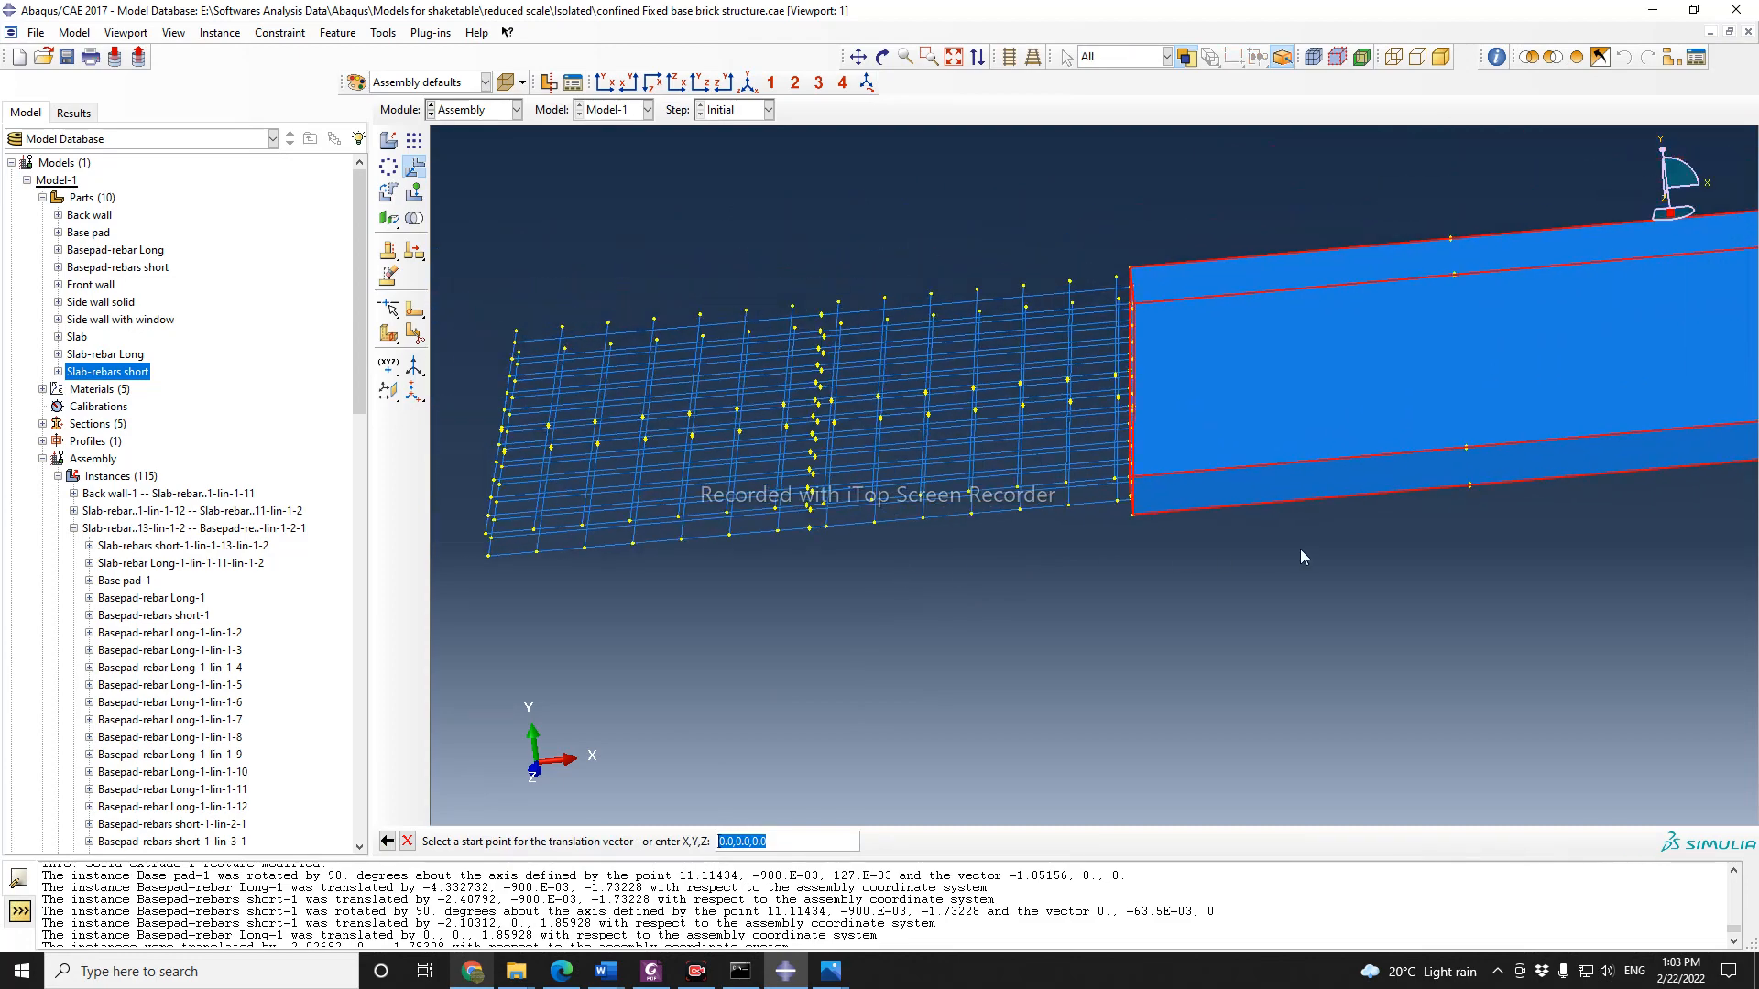
pyautogui.scroll(-2, 1081, 549)
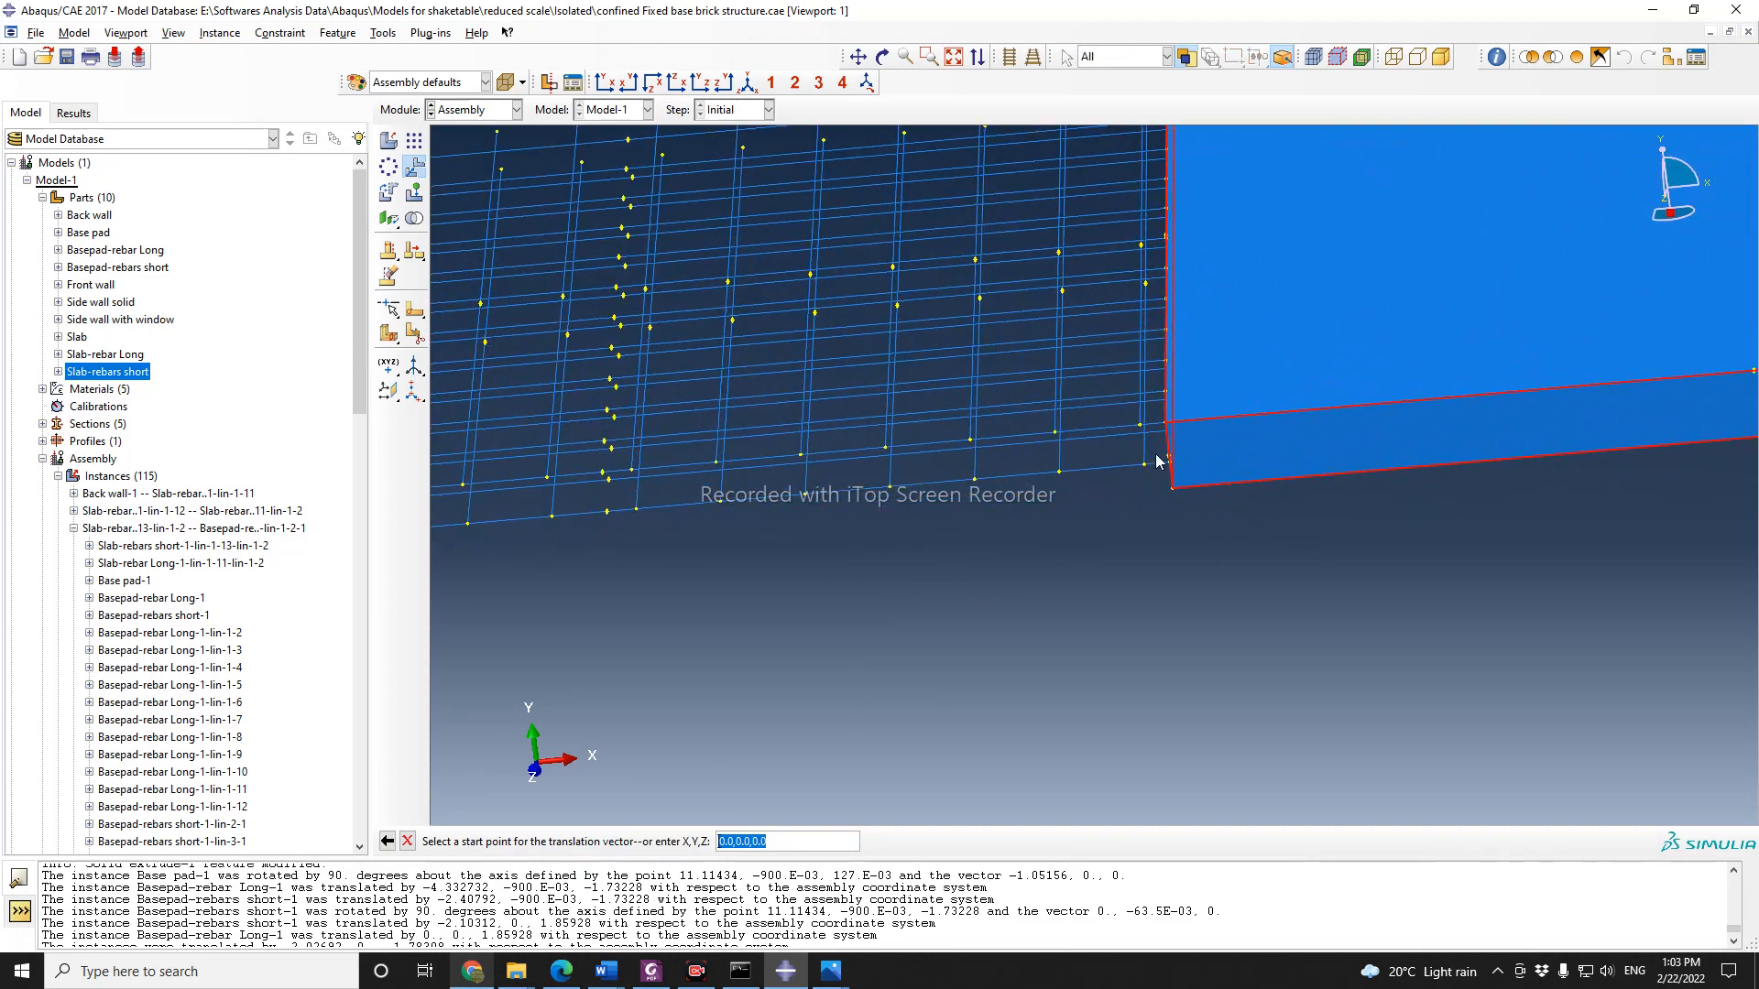
pyautogui.click(1158, 436)
pyautogui.scroll(1, 1374, 522)
pyautogui.scroll(1, 1008, 578)
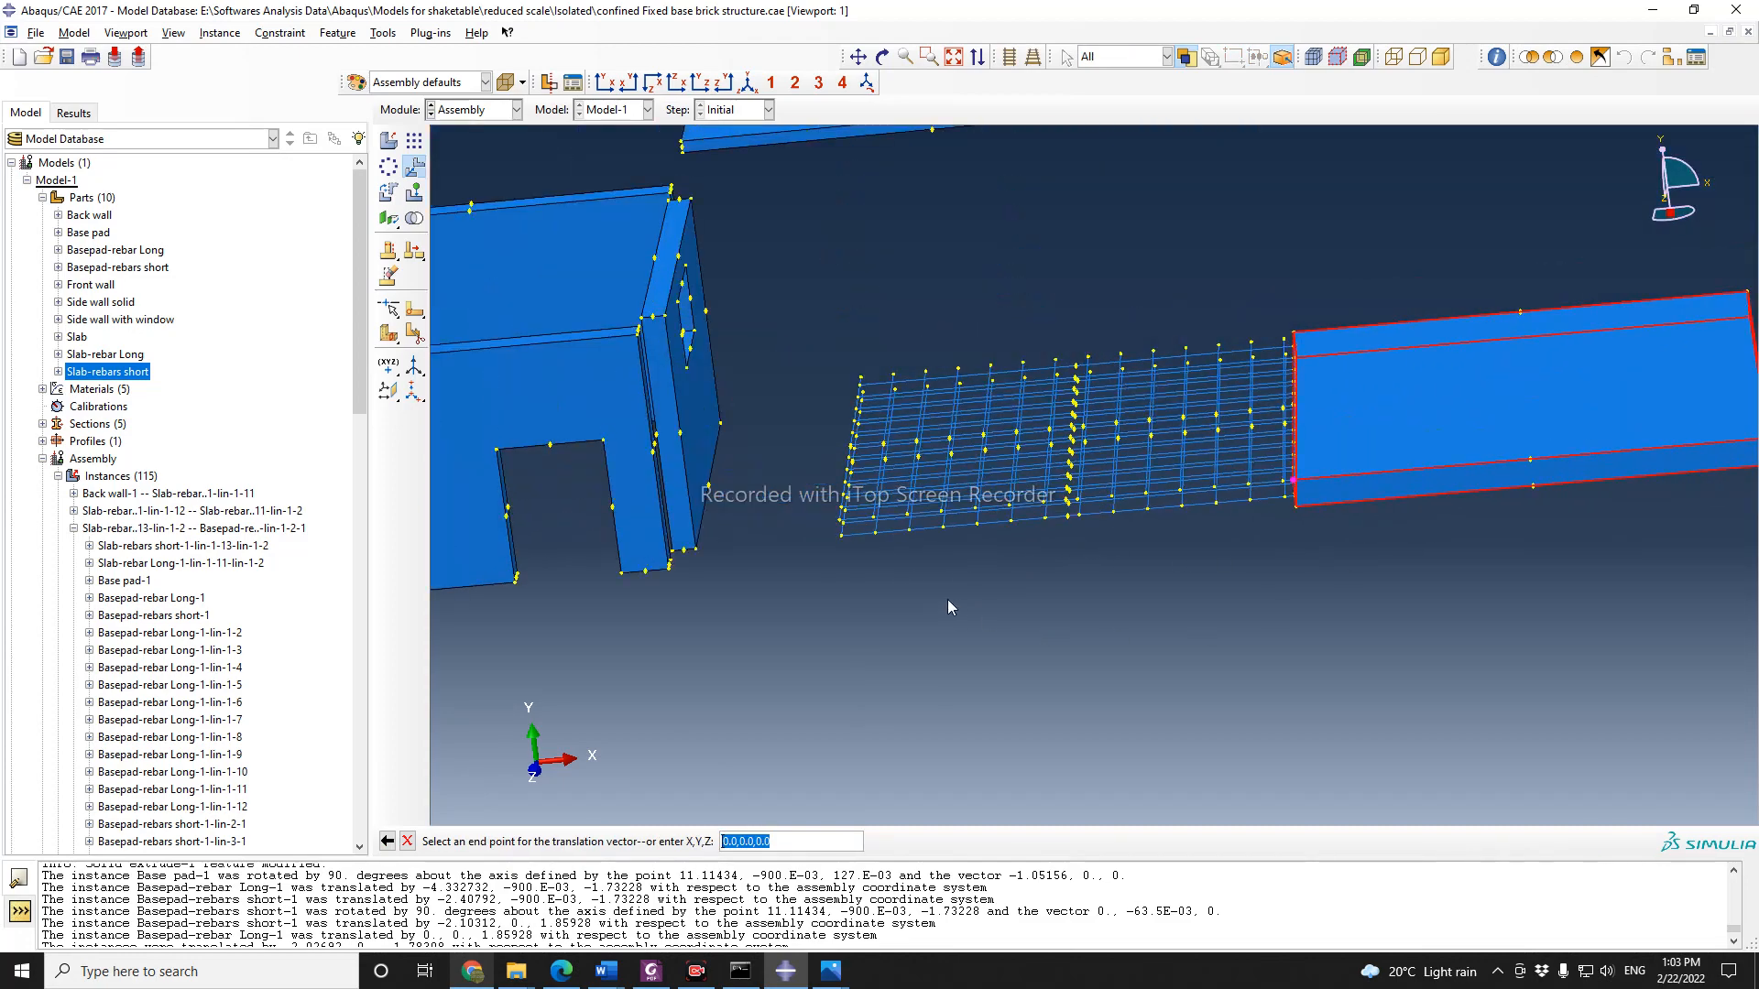
pyautogui.scroll(-1, 829, 513)
pyautogui.click(821, 511)
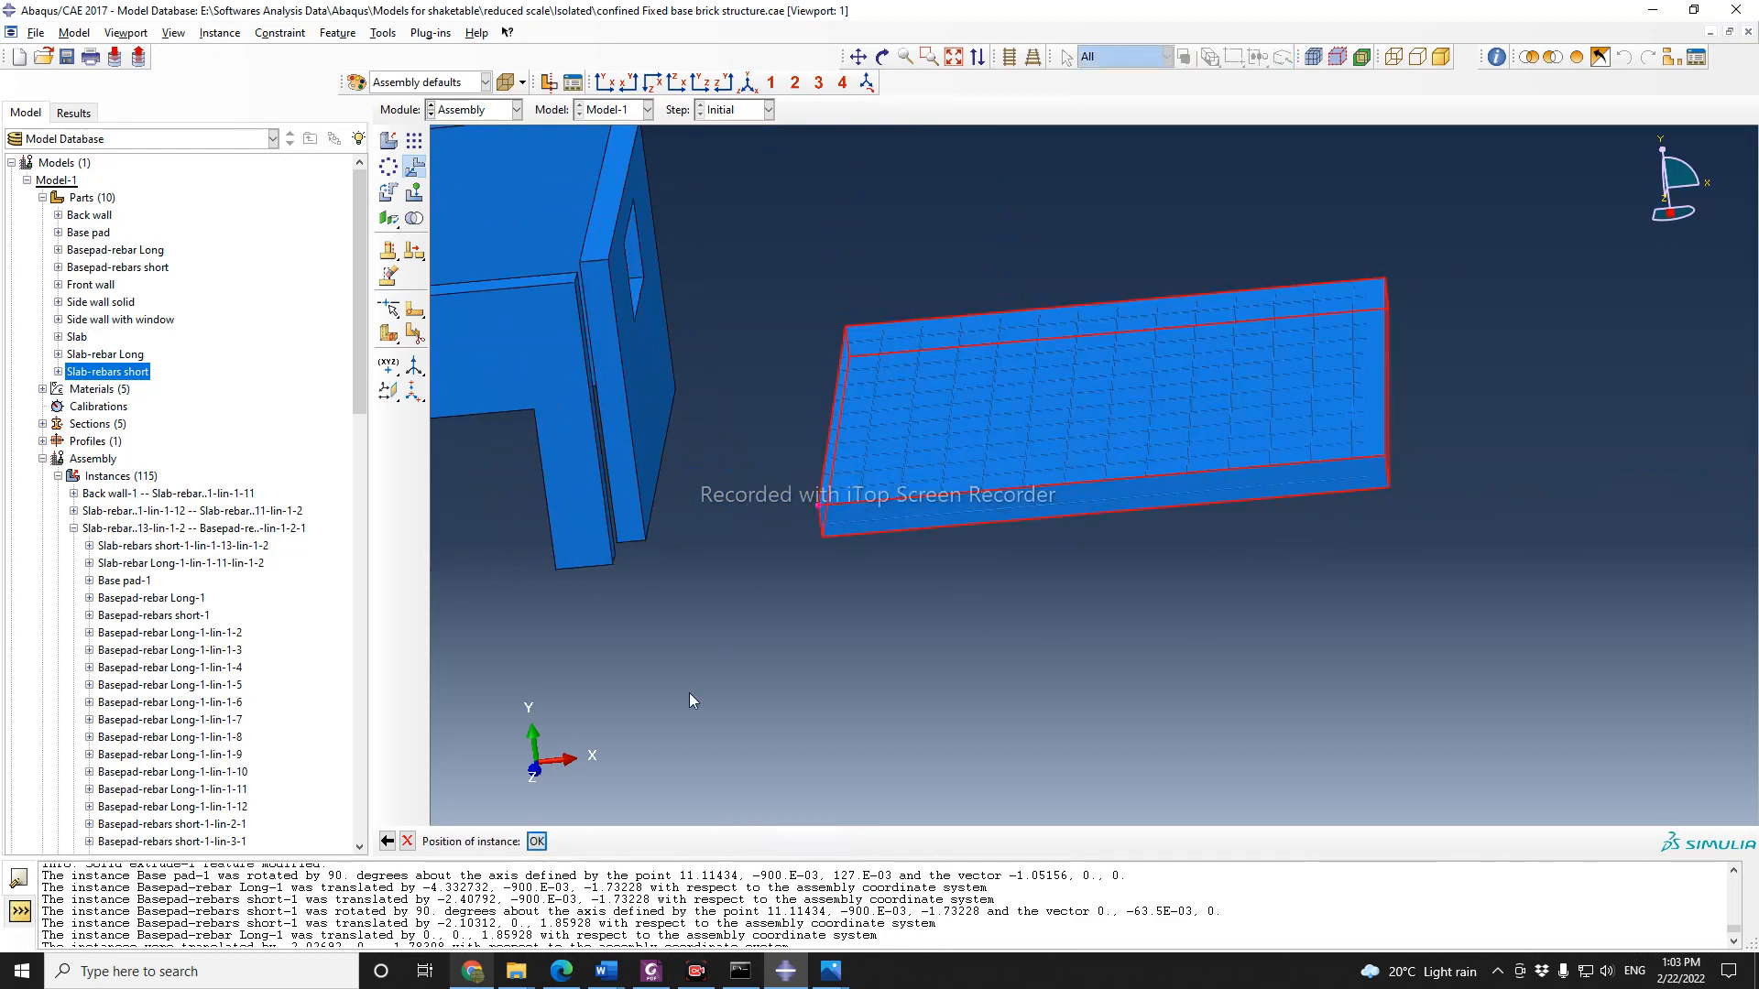
pyautogui.click(546, 843)
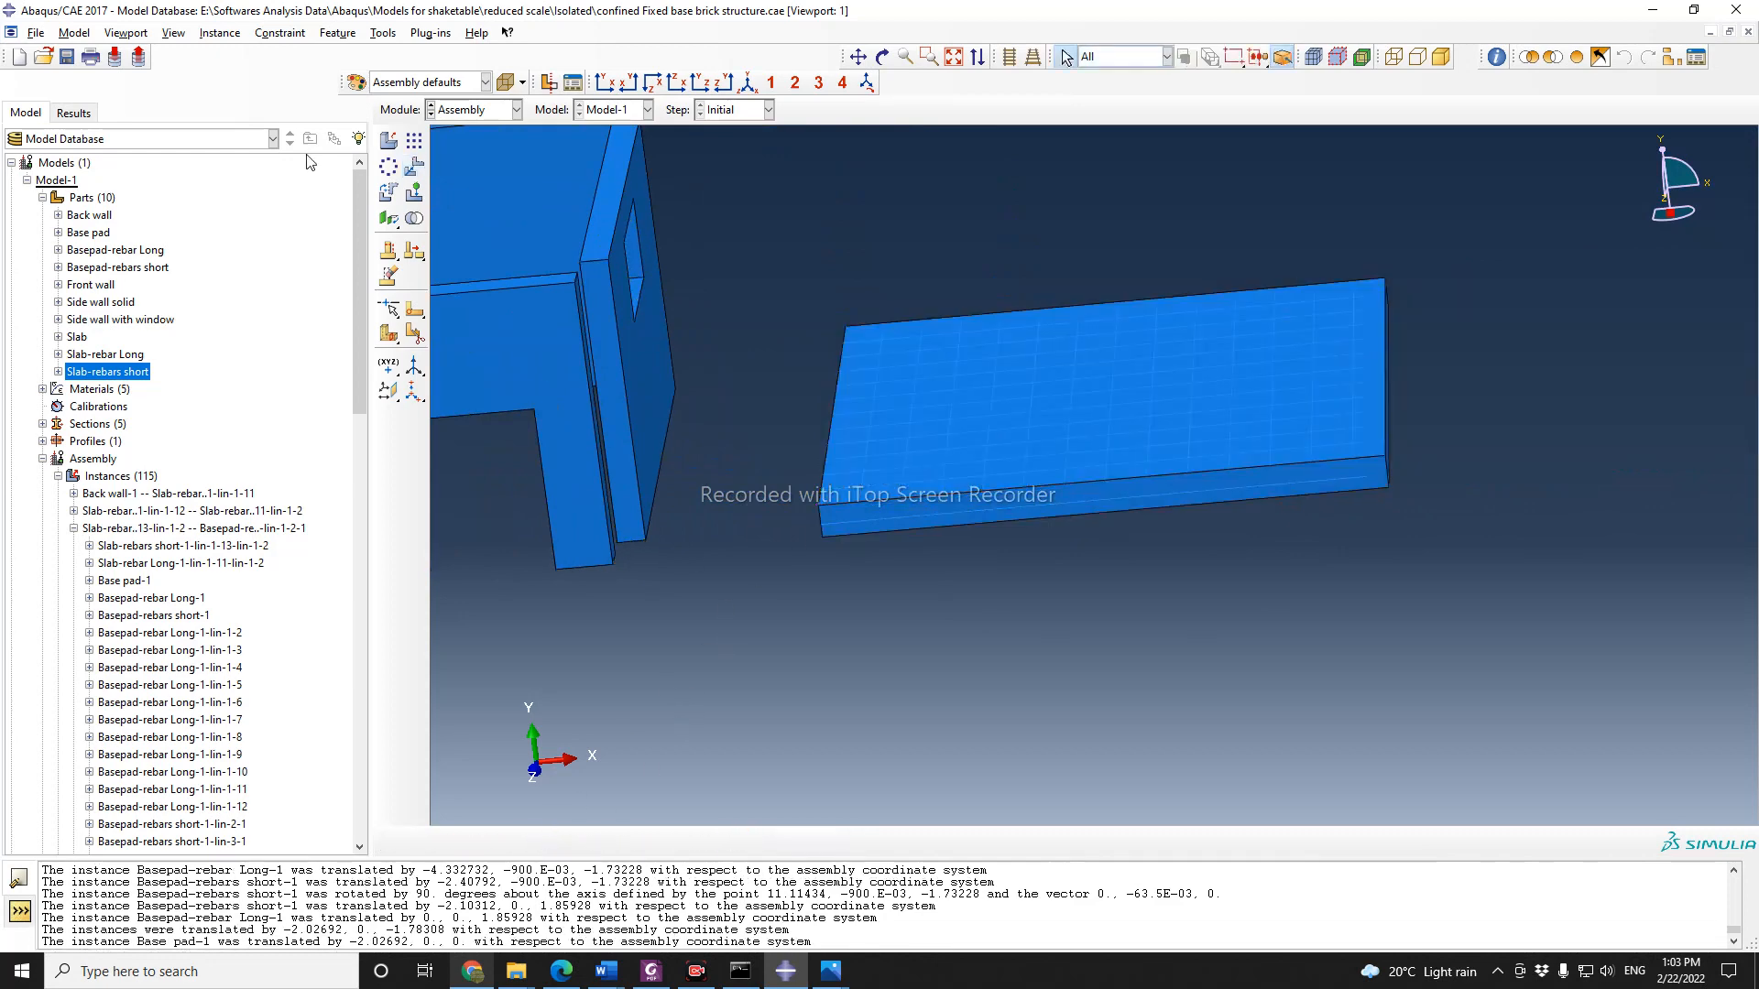
# Step: Query the coordinates of the base pad's near upper corner vertex and copy them from the message area
pyautogui.click(413, 170)
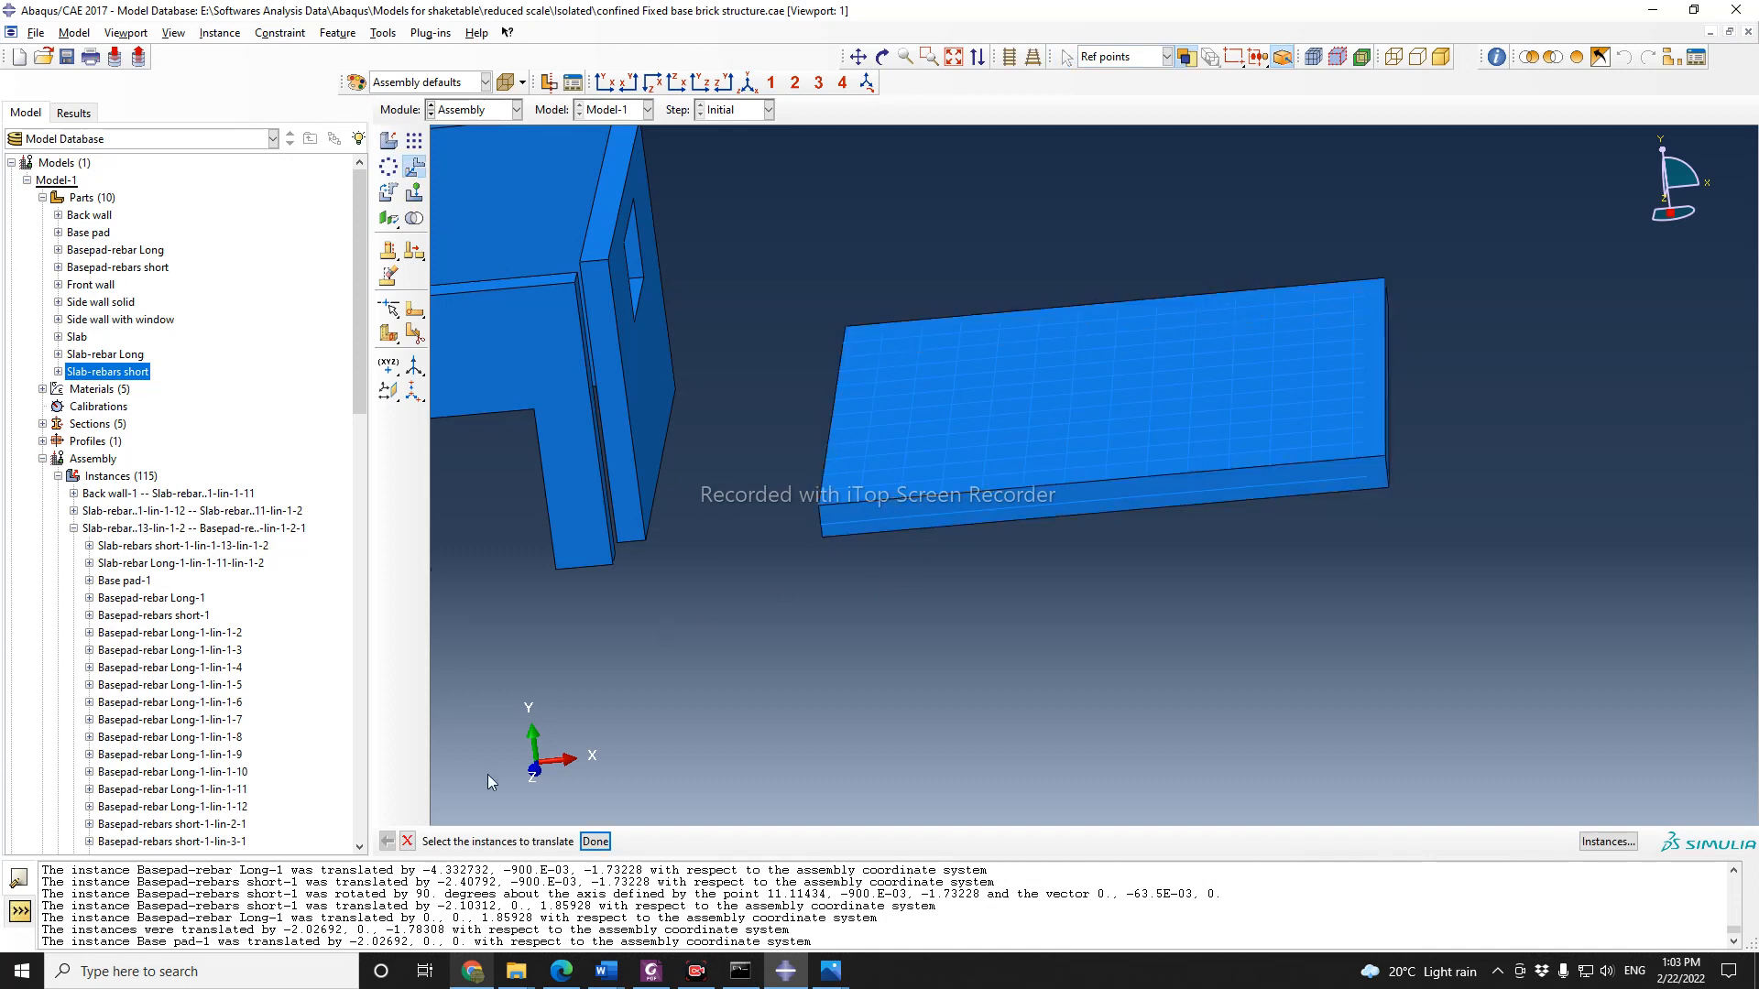
pyautogui.click(408, 841)
pyautogui.click(383, 32)
pyautogui.click(377, 258)
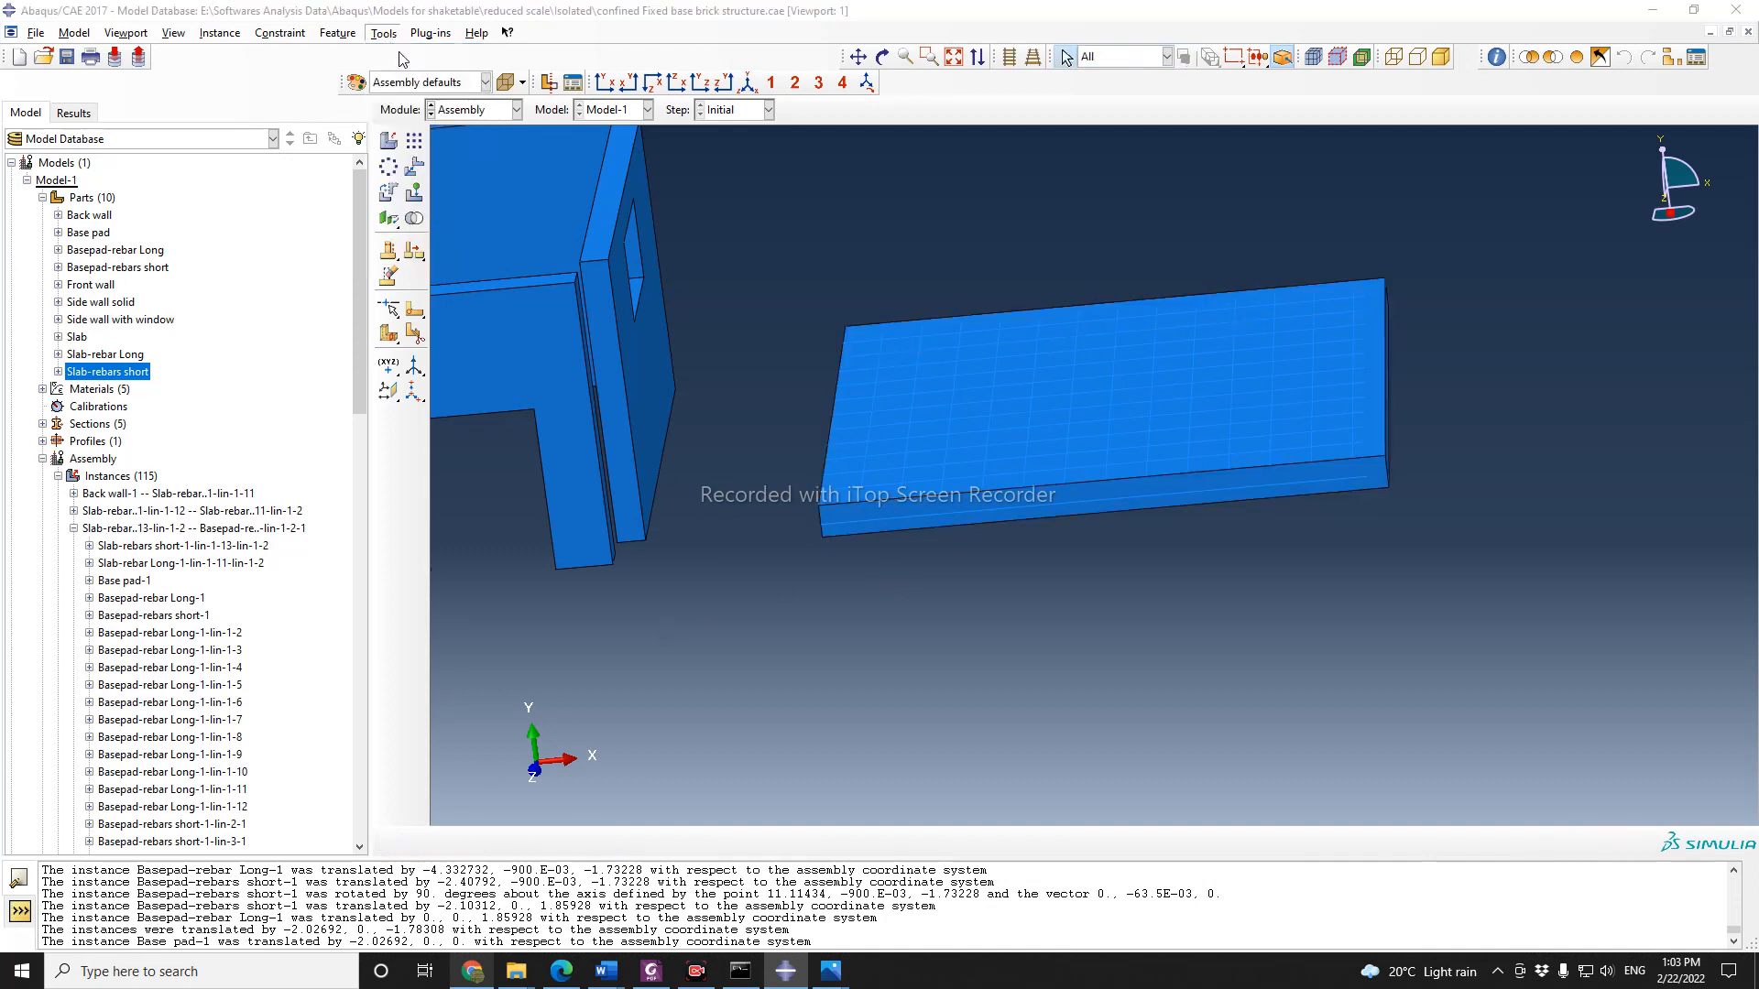
pyautogui.click(383, 229)
pyautogui.scroll(3, 838, 586)
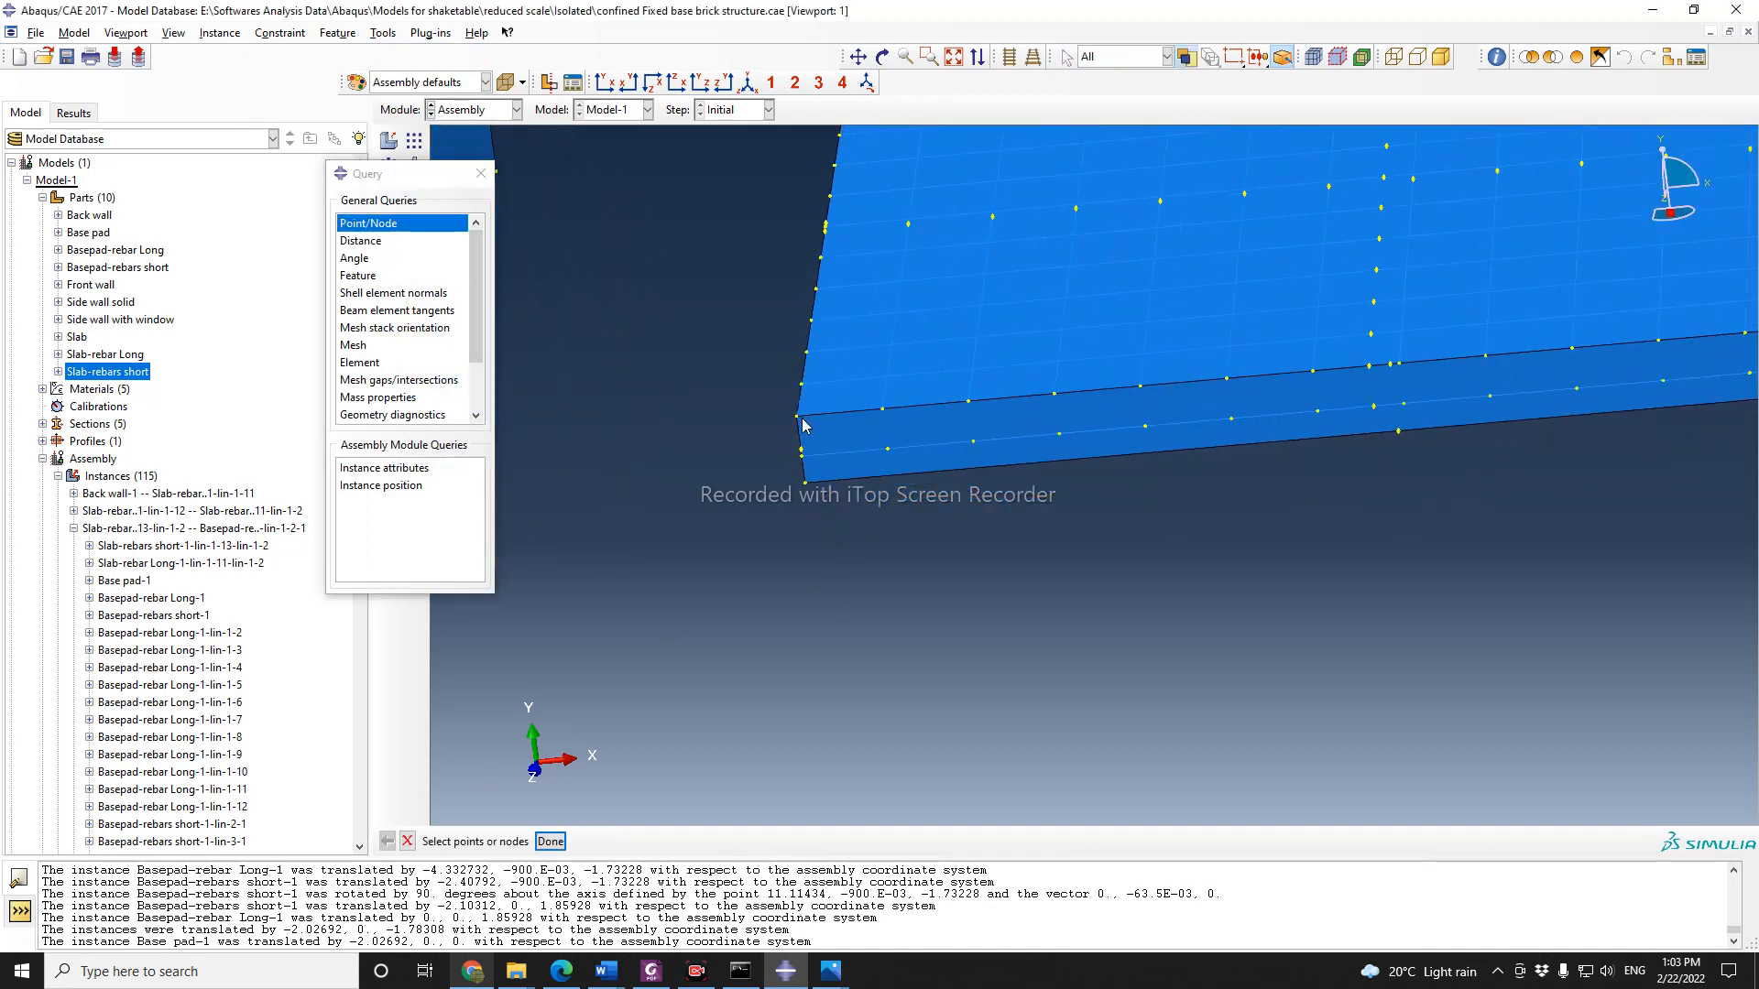
pyautogui.click(799, 419)
pyautogui.click(553, 841)
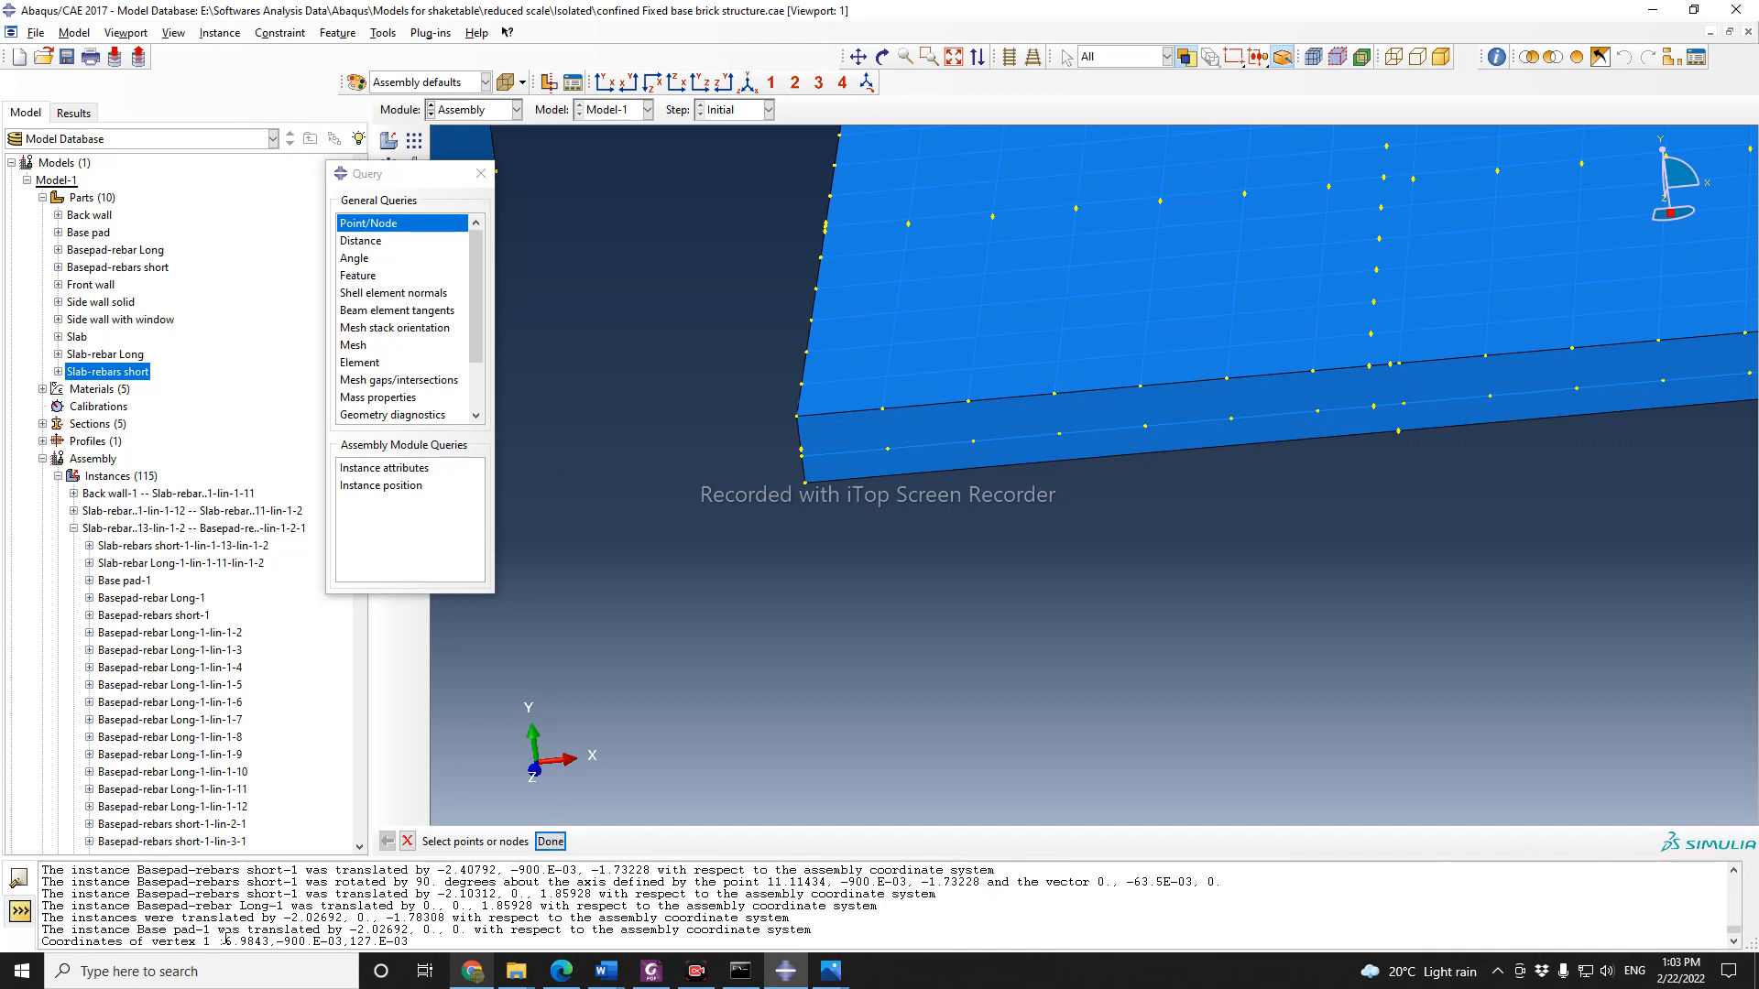
pyautogui.moveTo(225, 941); pyautogui.dragTo(426, 946)
pyautogui.hotkey('ctrl', 'c')
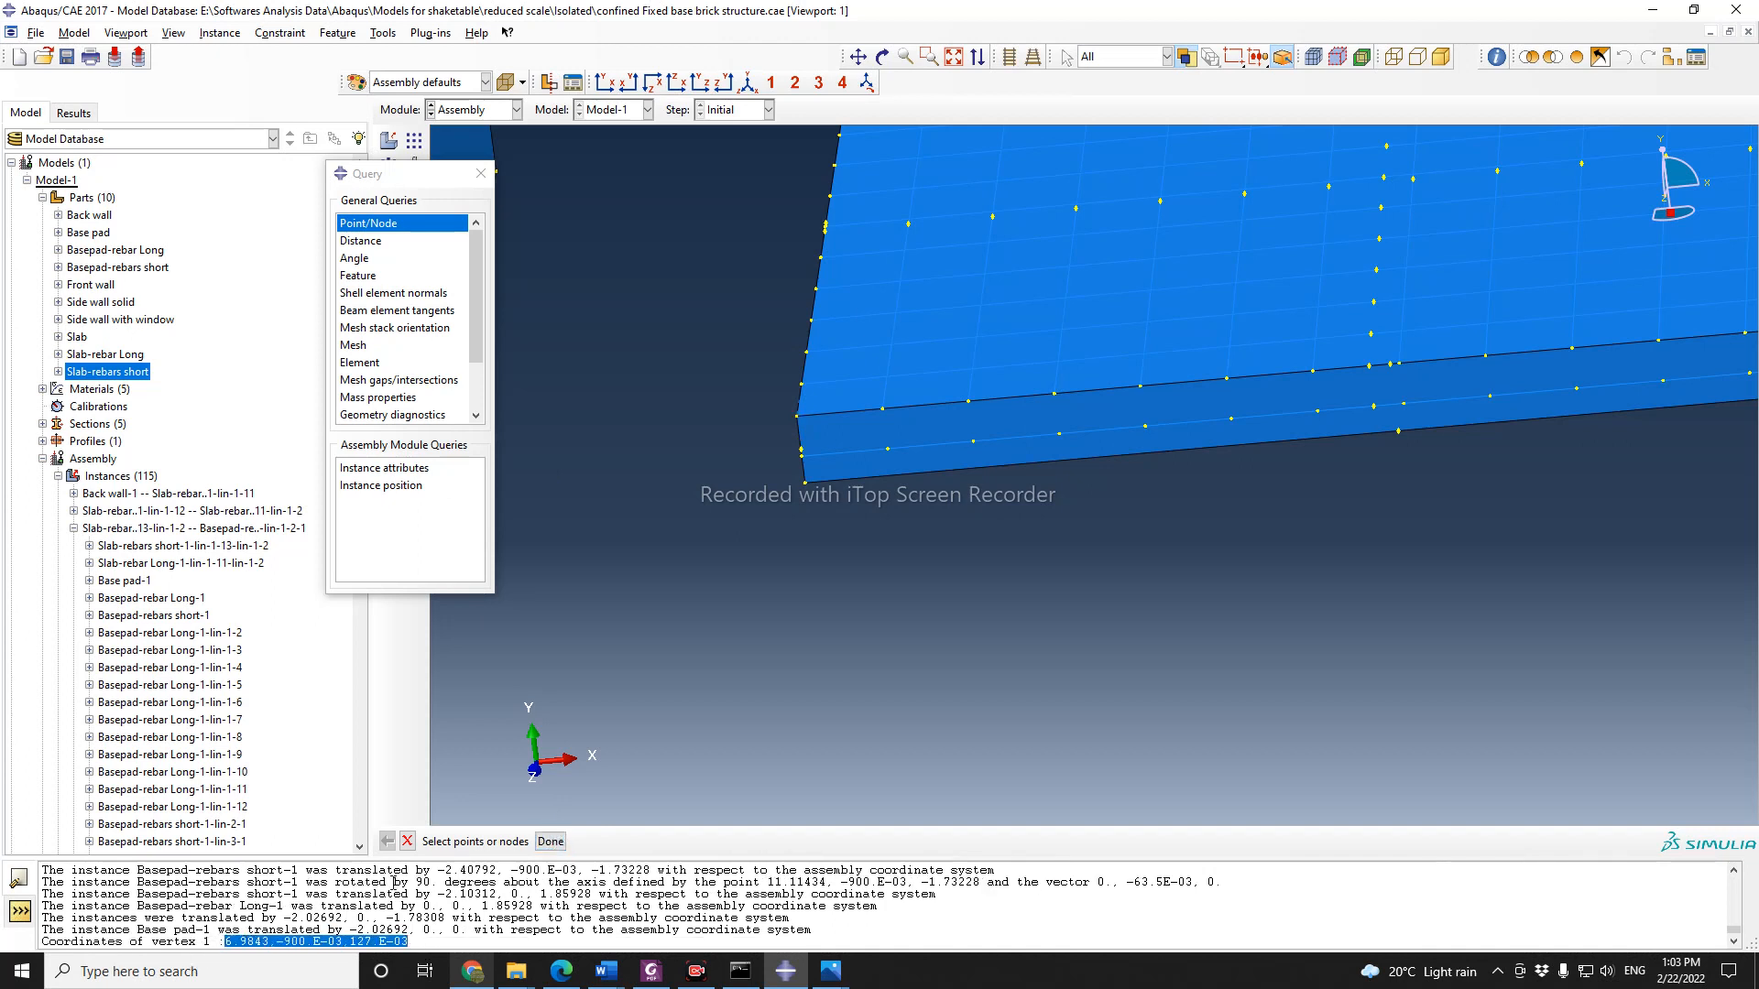
pyautogui.click(481, 173)
# Step: Set up a base pad translation starting at its near upper corner, with the copied coordinates 6.9843,-900.E-03,127.E-03 as end point
pyautogui.click(414, 166)
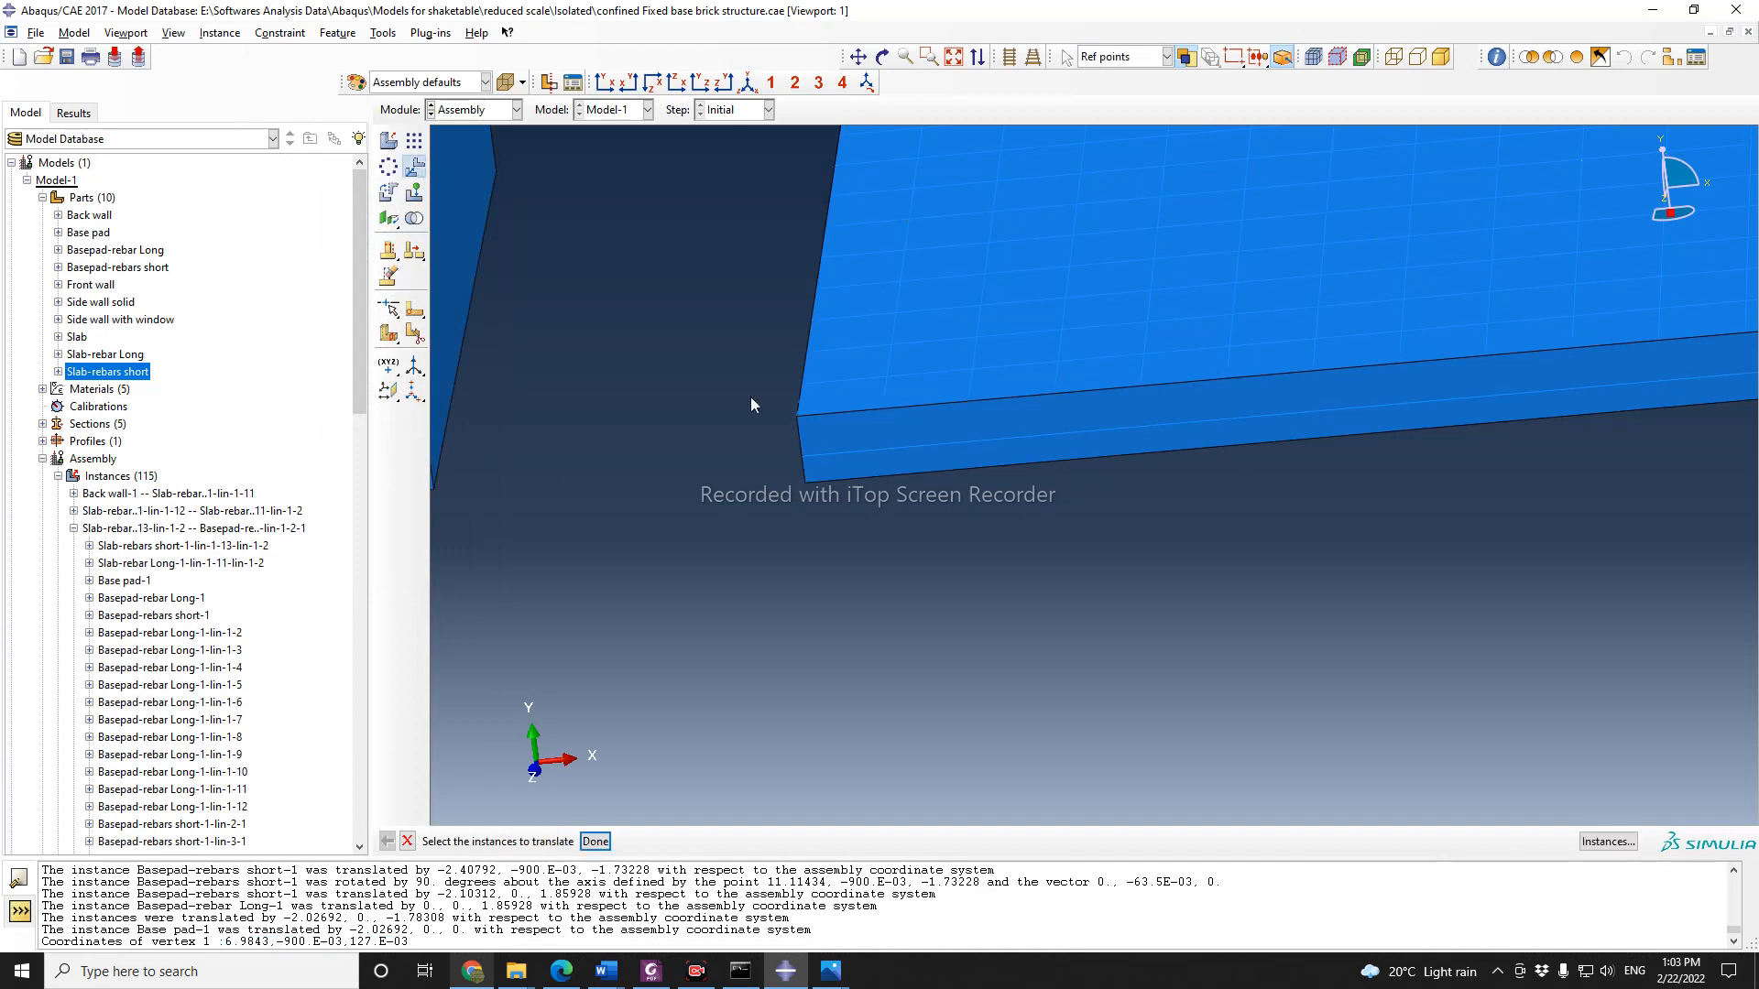
pyautogui.click(835, 432)
pyautogui.click(596, 841)
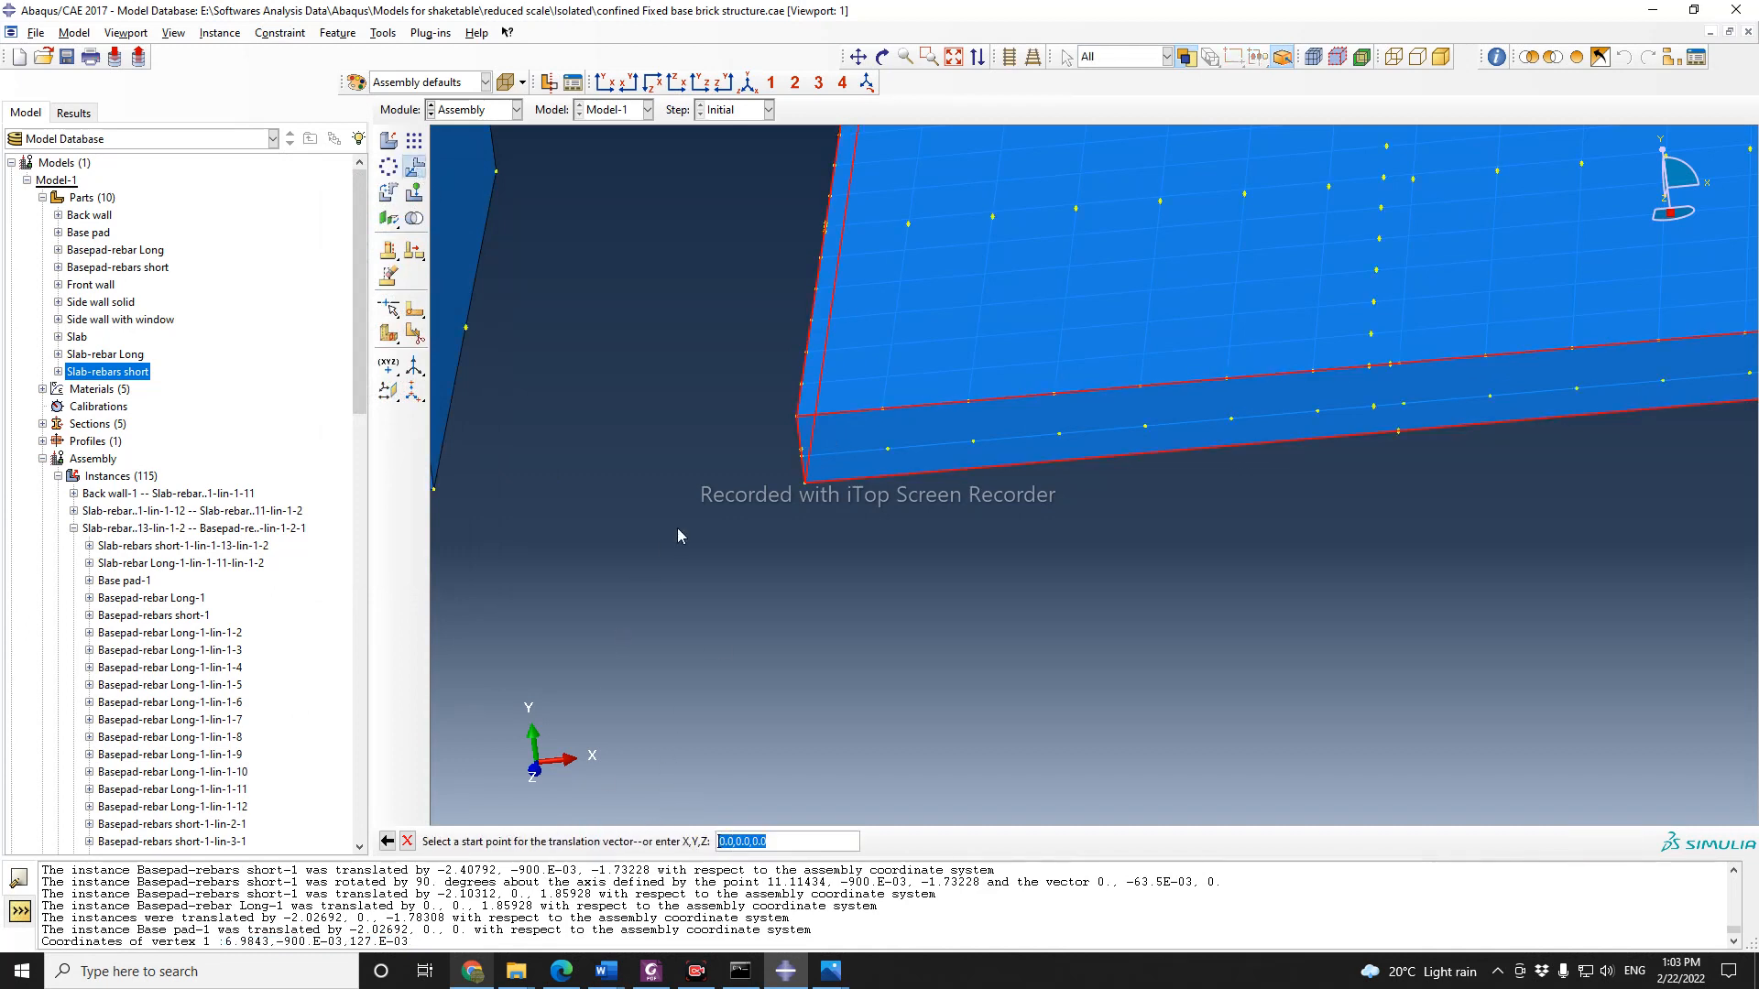
pyautogui.scroll(2, 716, 504)
pyautogui.click(829, 384)
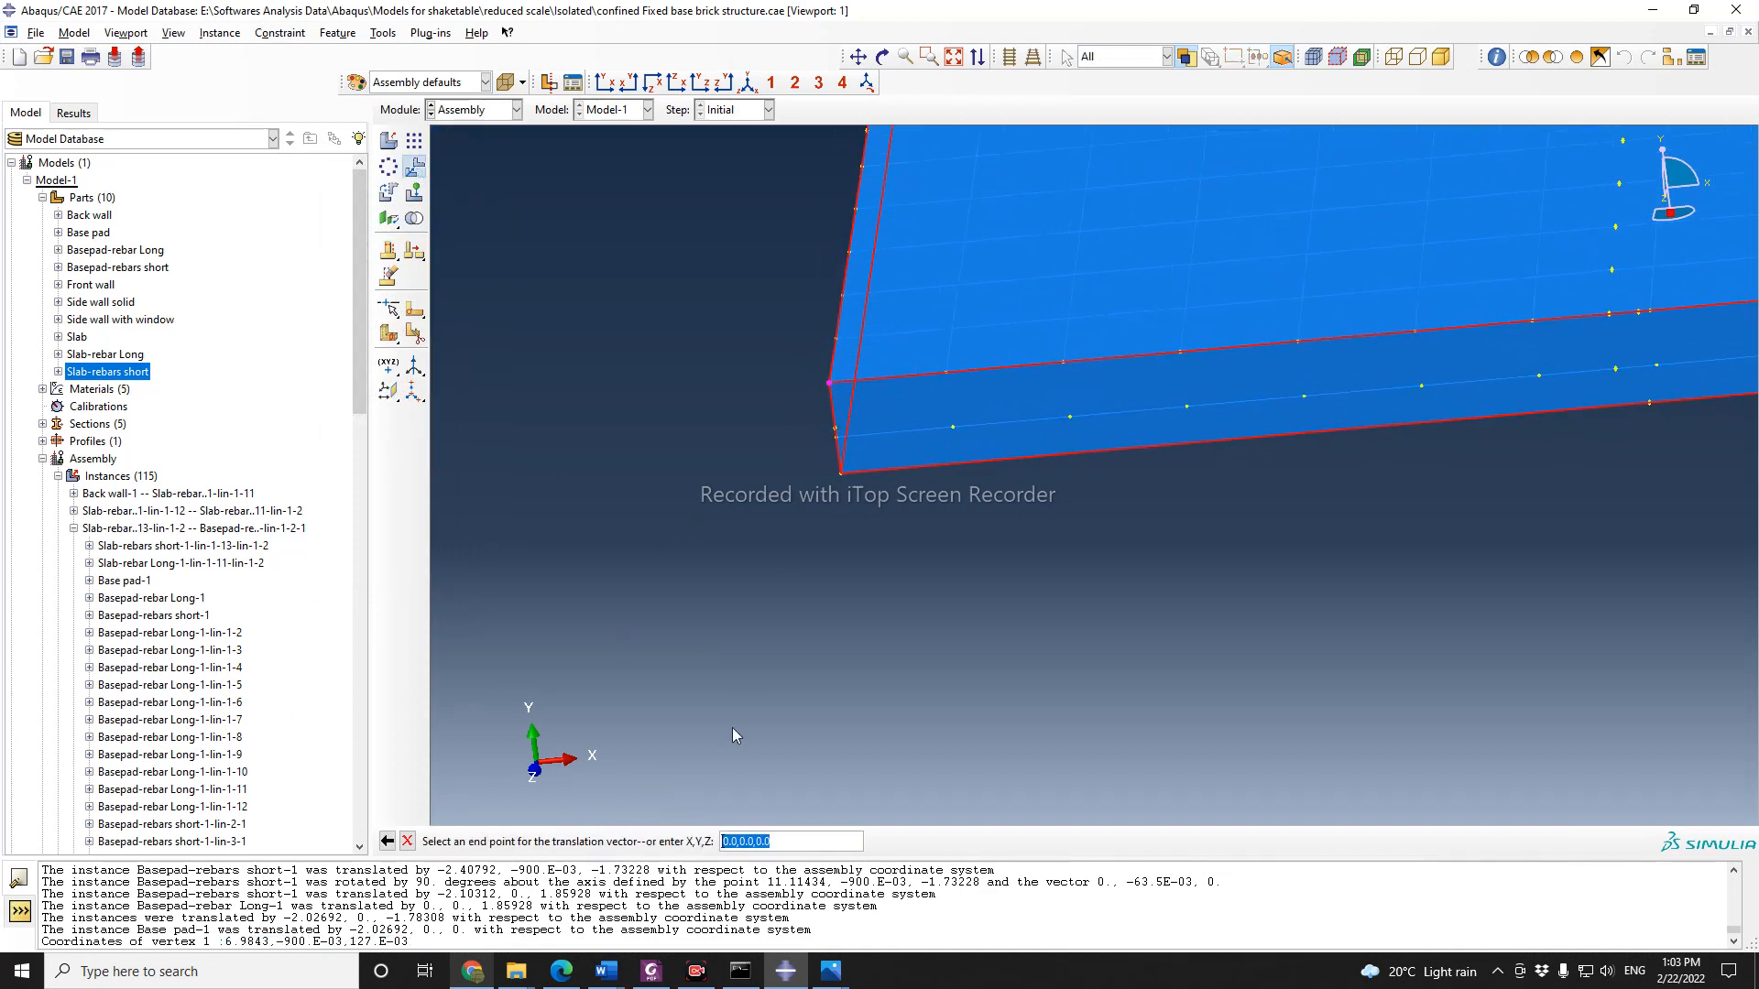
pyautogui.hotkey('ctrl', 'v')
# Step: Open Calculator and enter 0.9 as the first value of the calculation
pyautogui.click(289, 973)
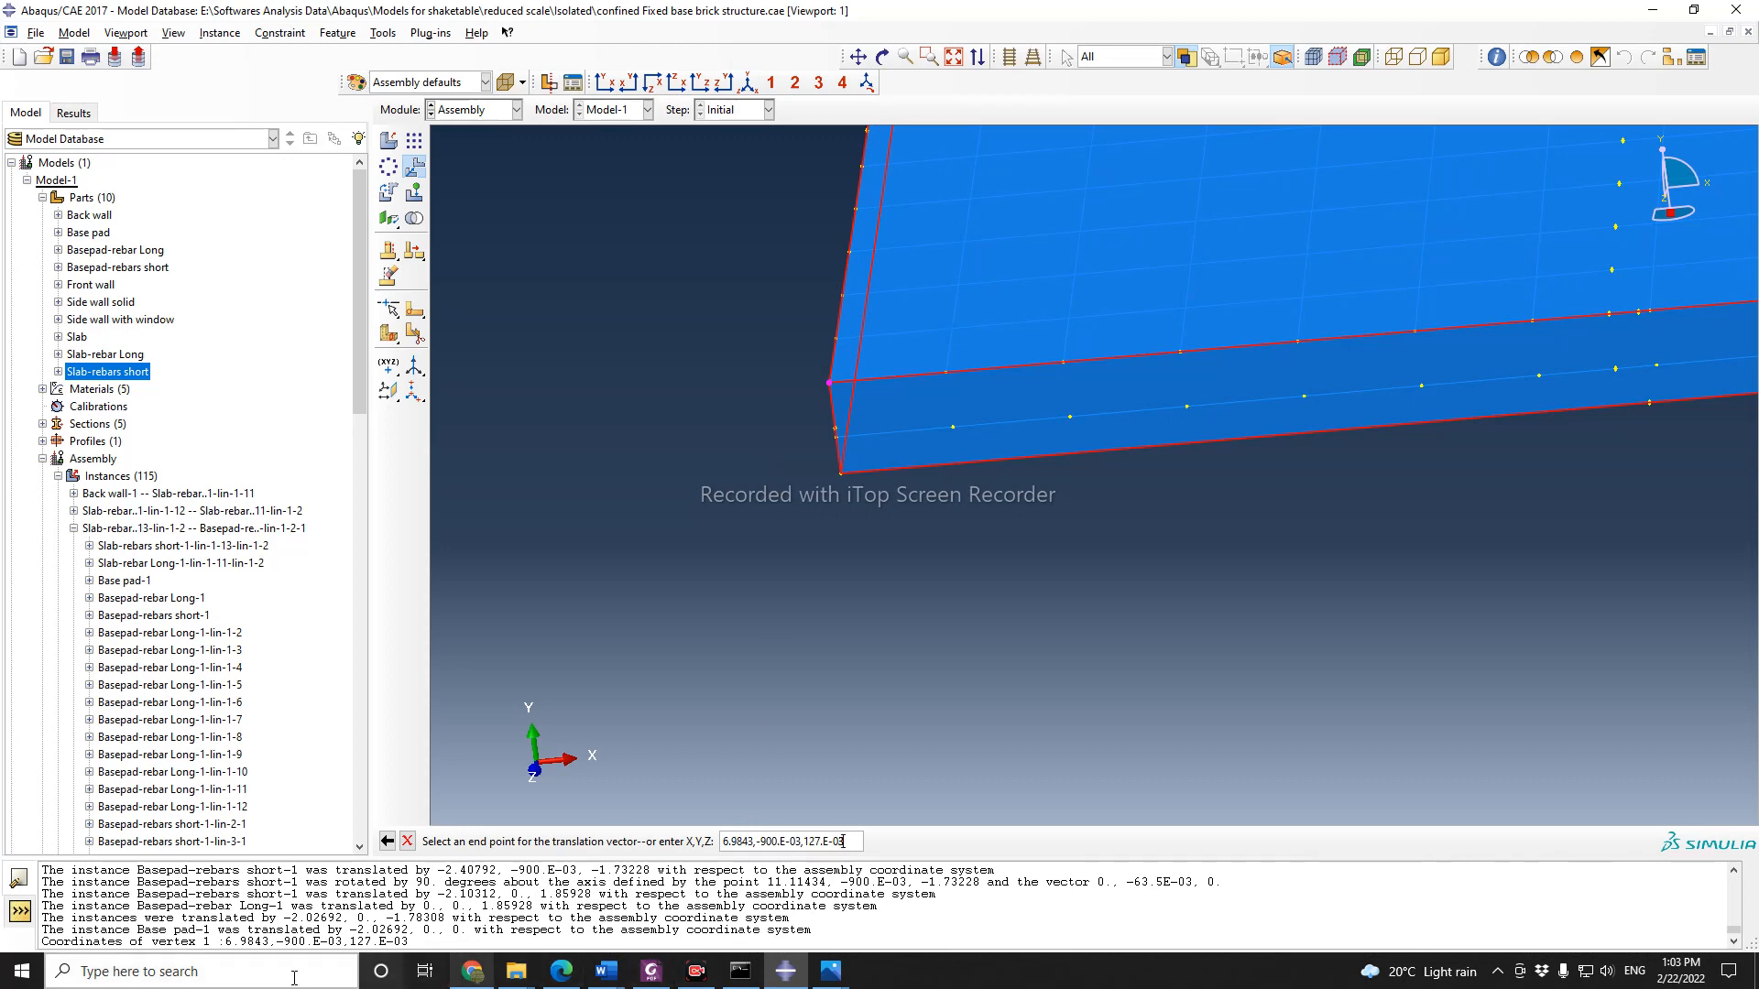
pyautogui.write('cal')
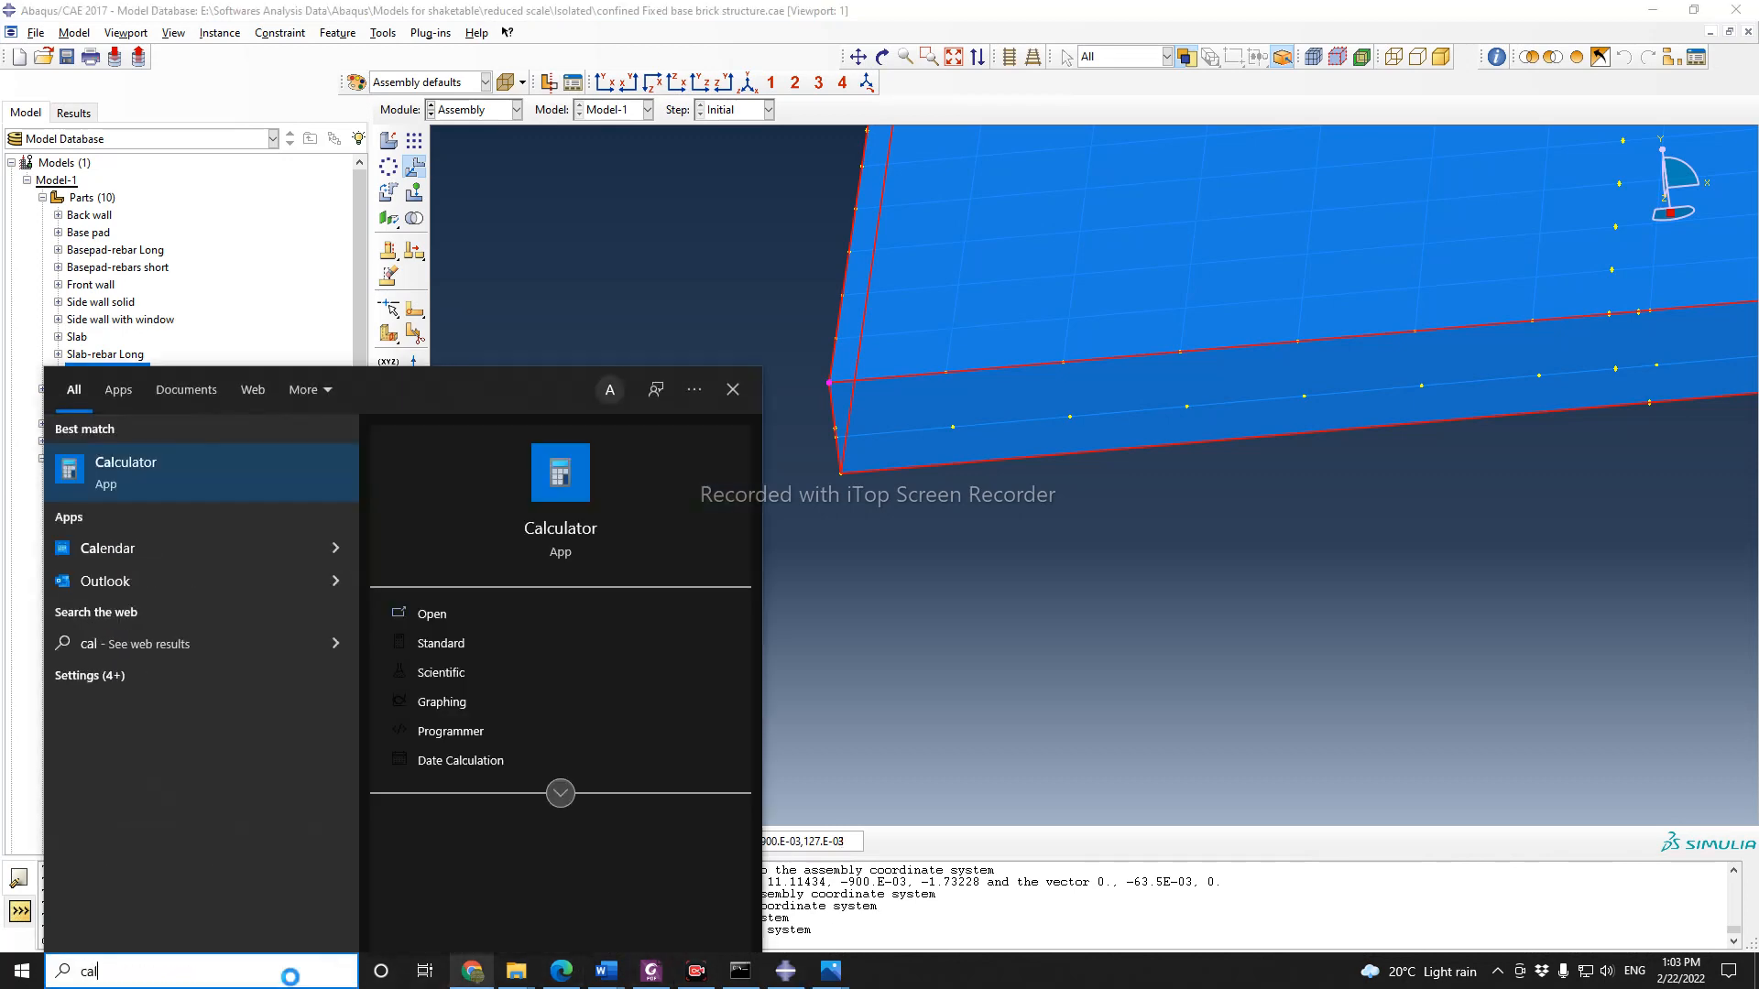
pyautogui.click(173, 452)
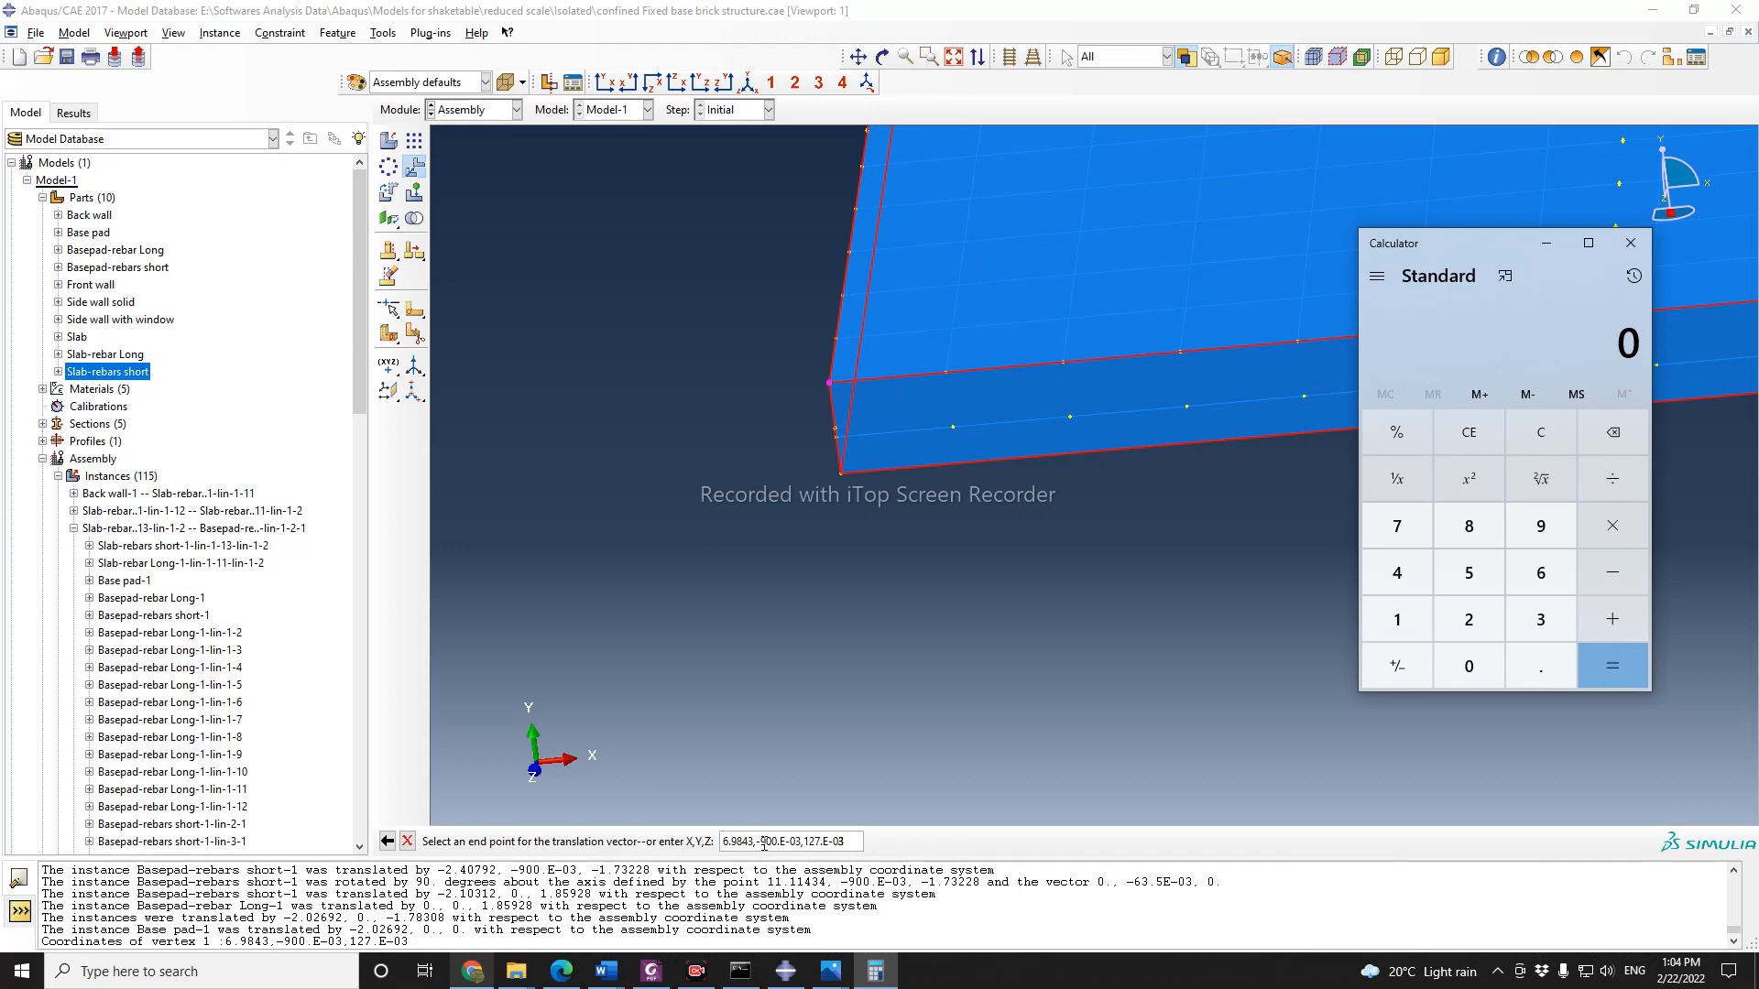
pyautogui.click(1541, 666)
pyautogui.click(1541, 526)
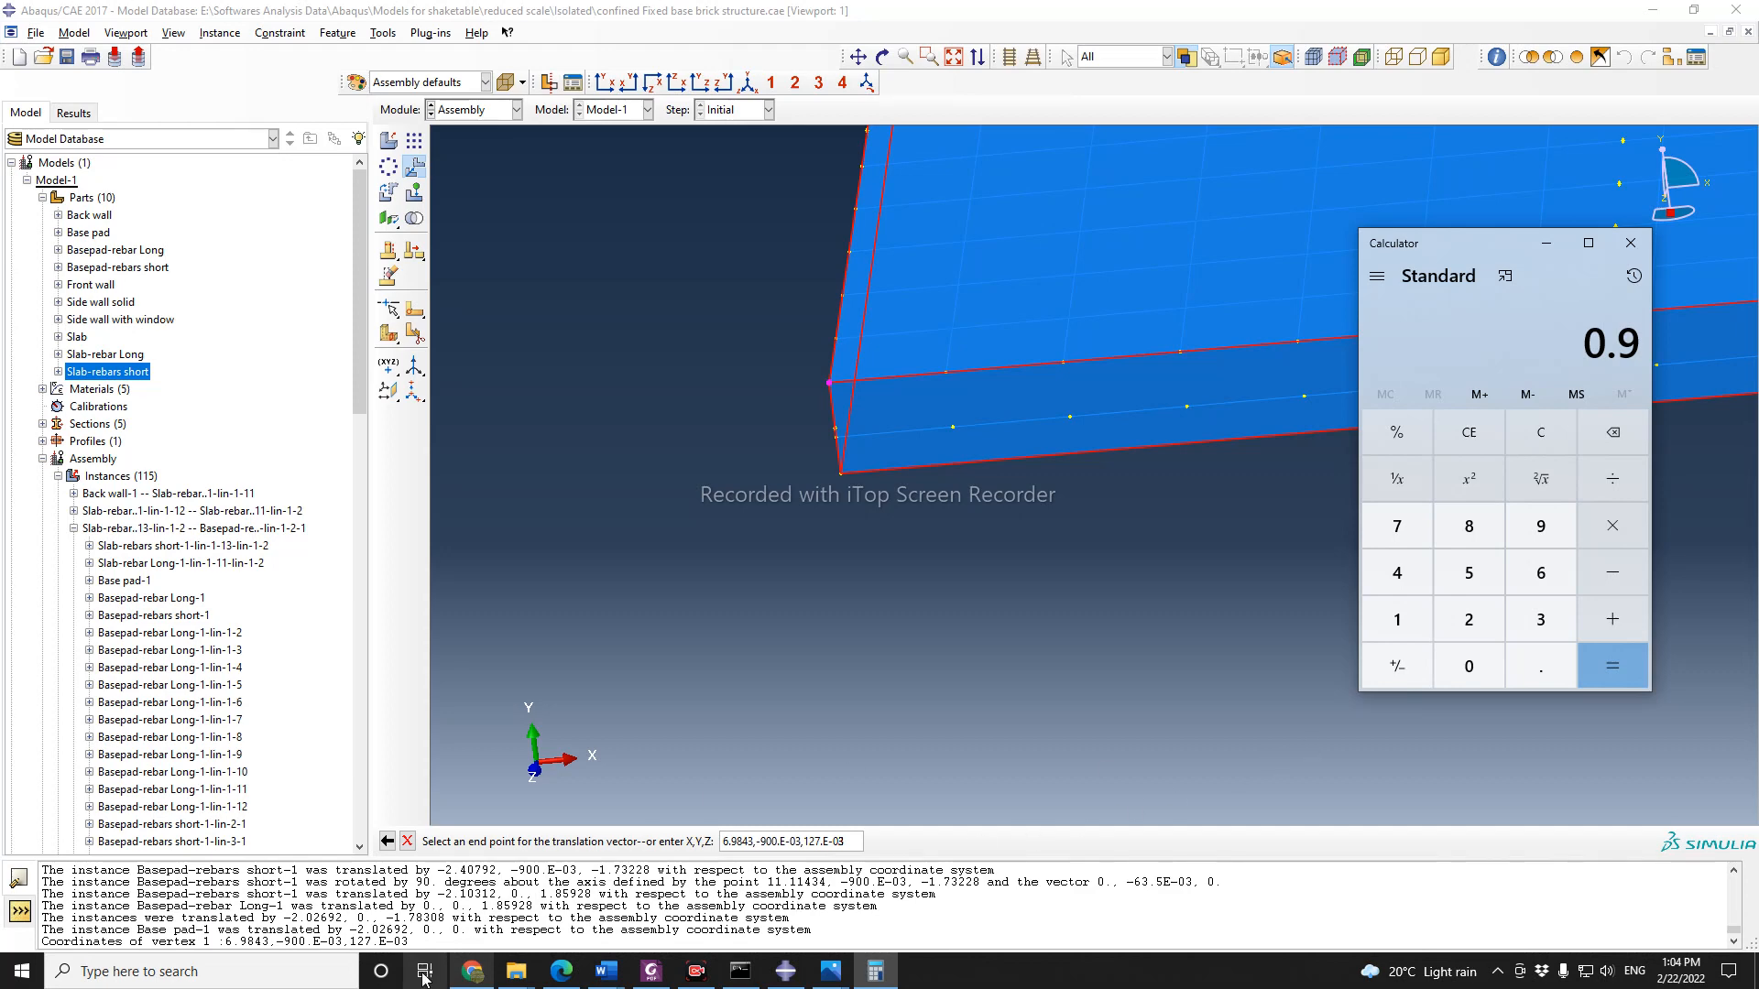
# Step: Switch to Chrome and convert 1 inch to metres in Google's length converter, then return to the calculation
pyautogui.click(473, 971)
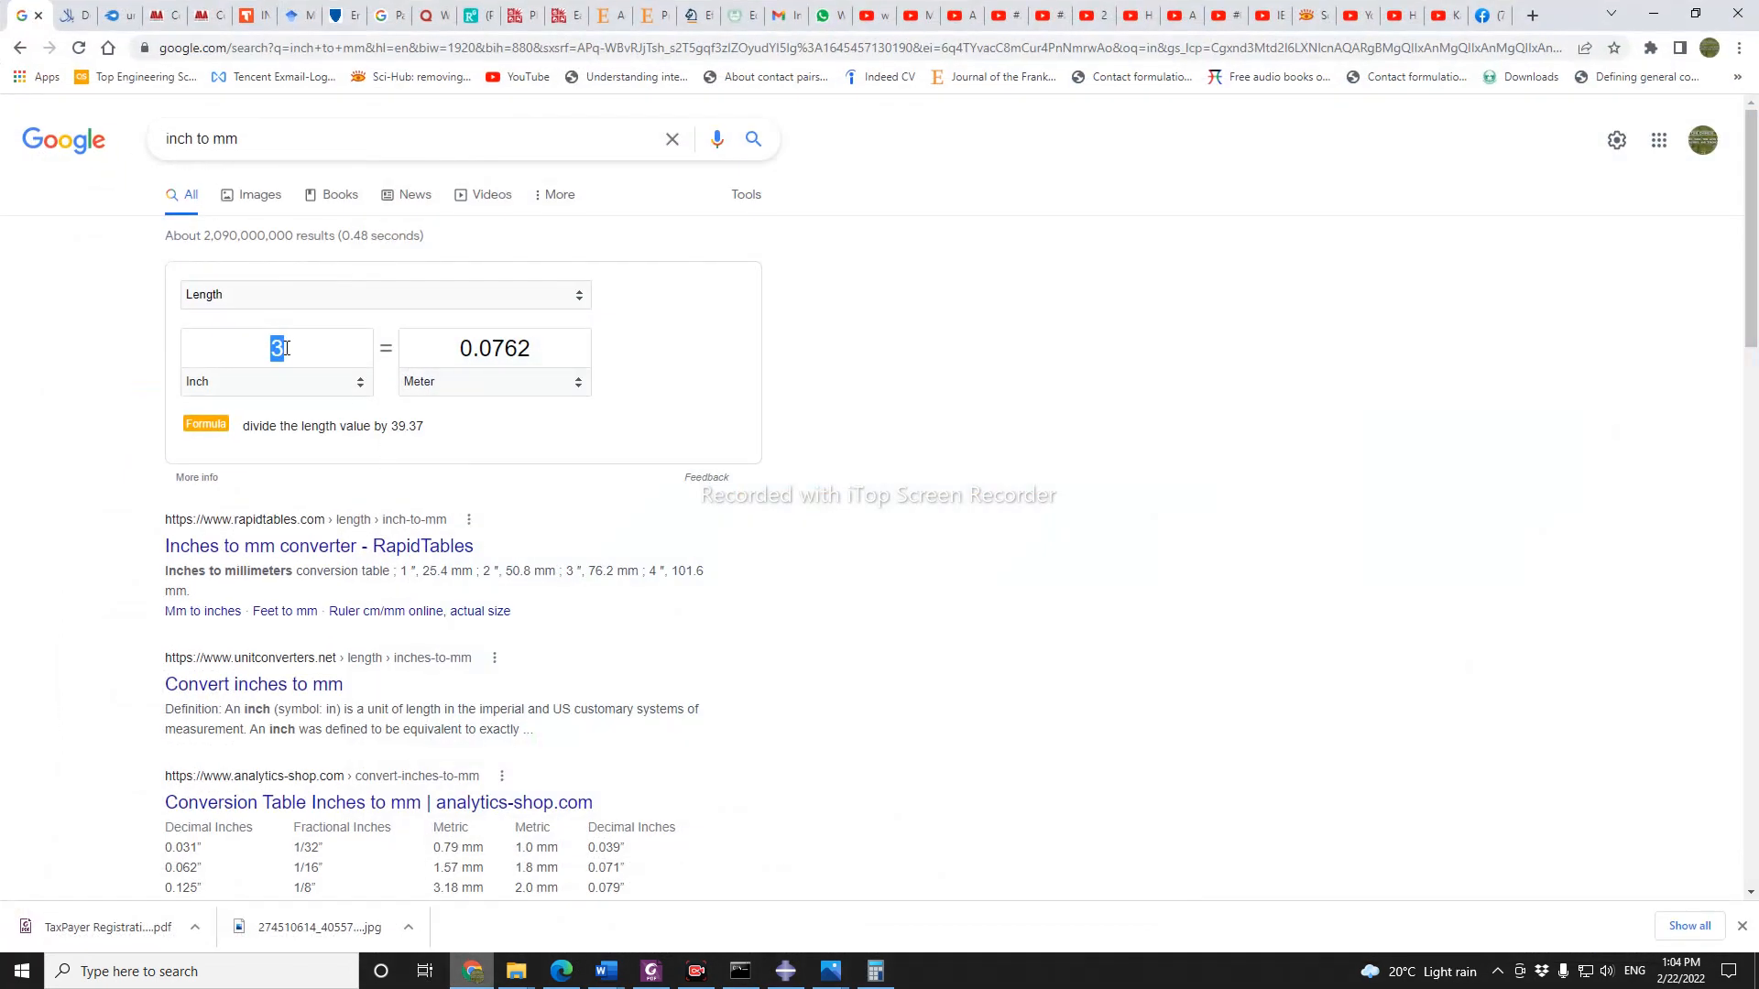
pyautogui.write('1')
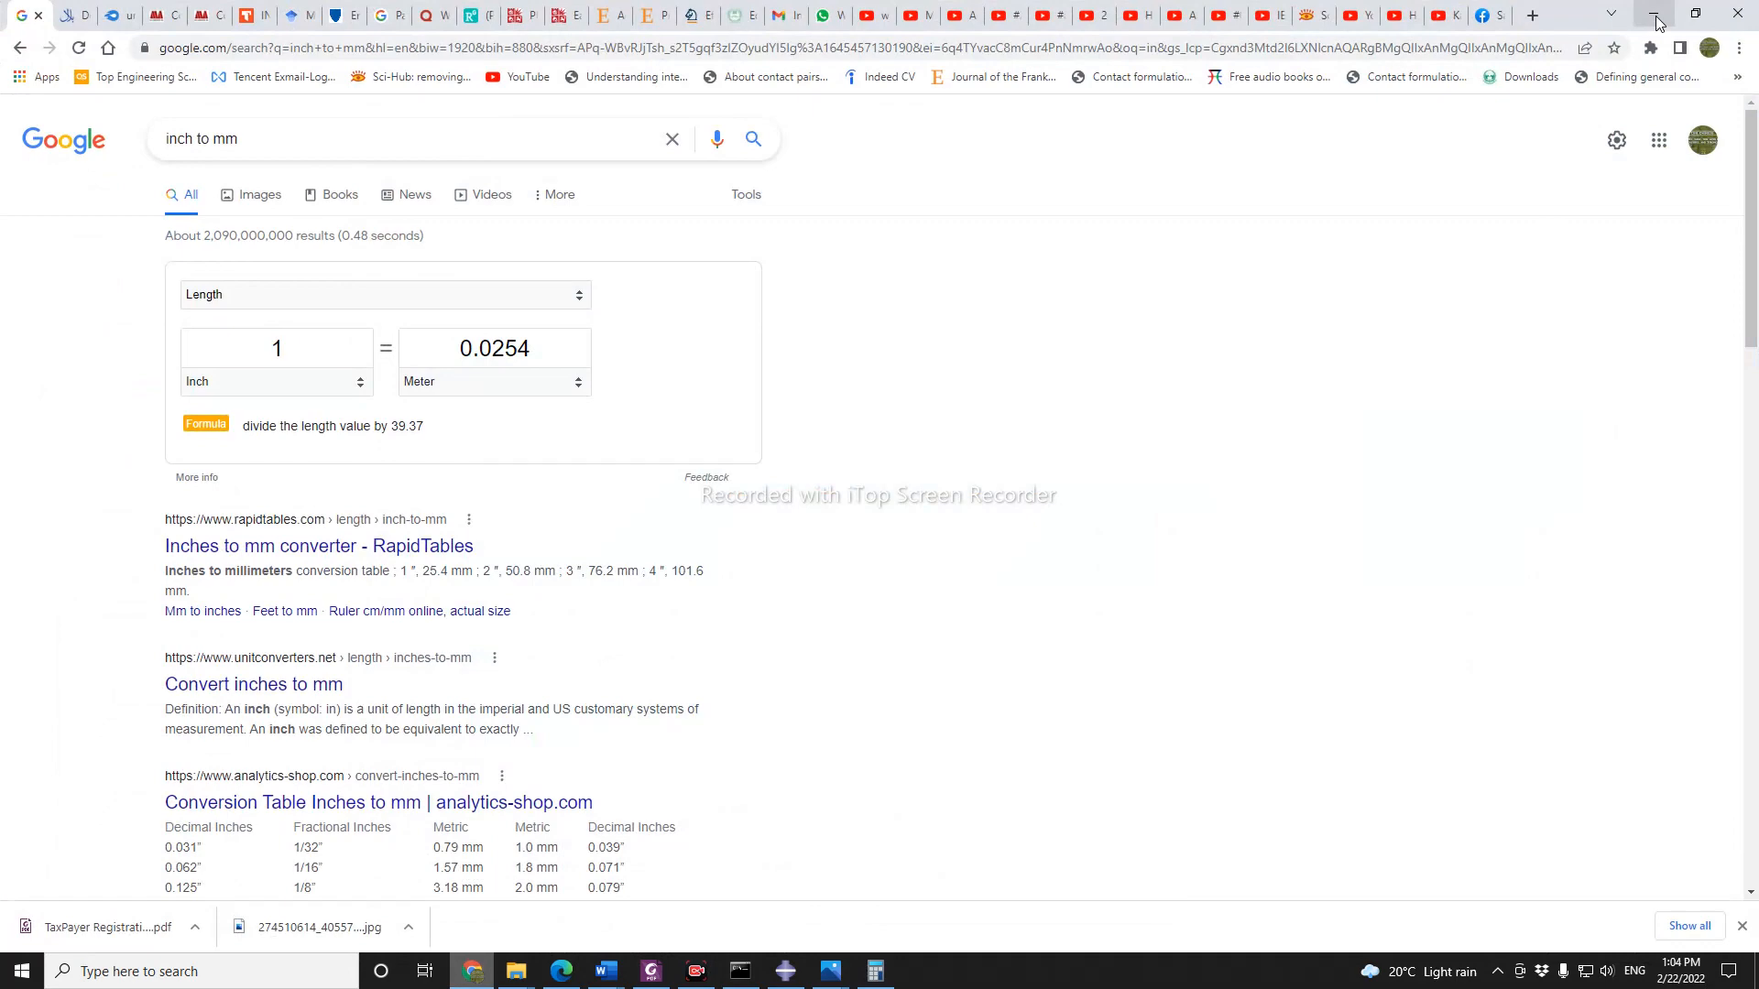
pyautogui.click(1656, 22)
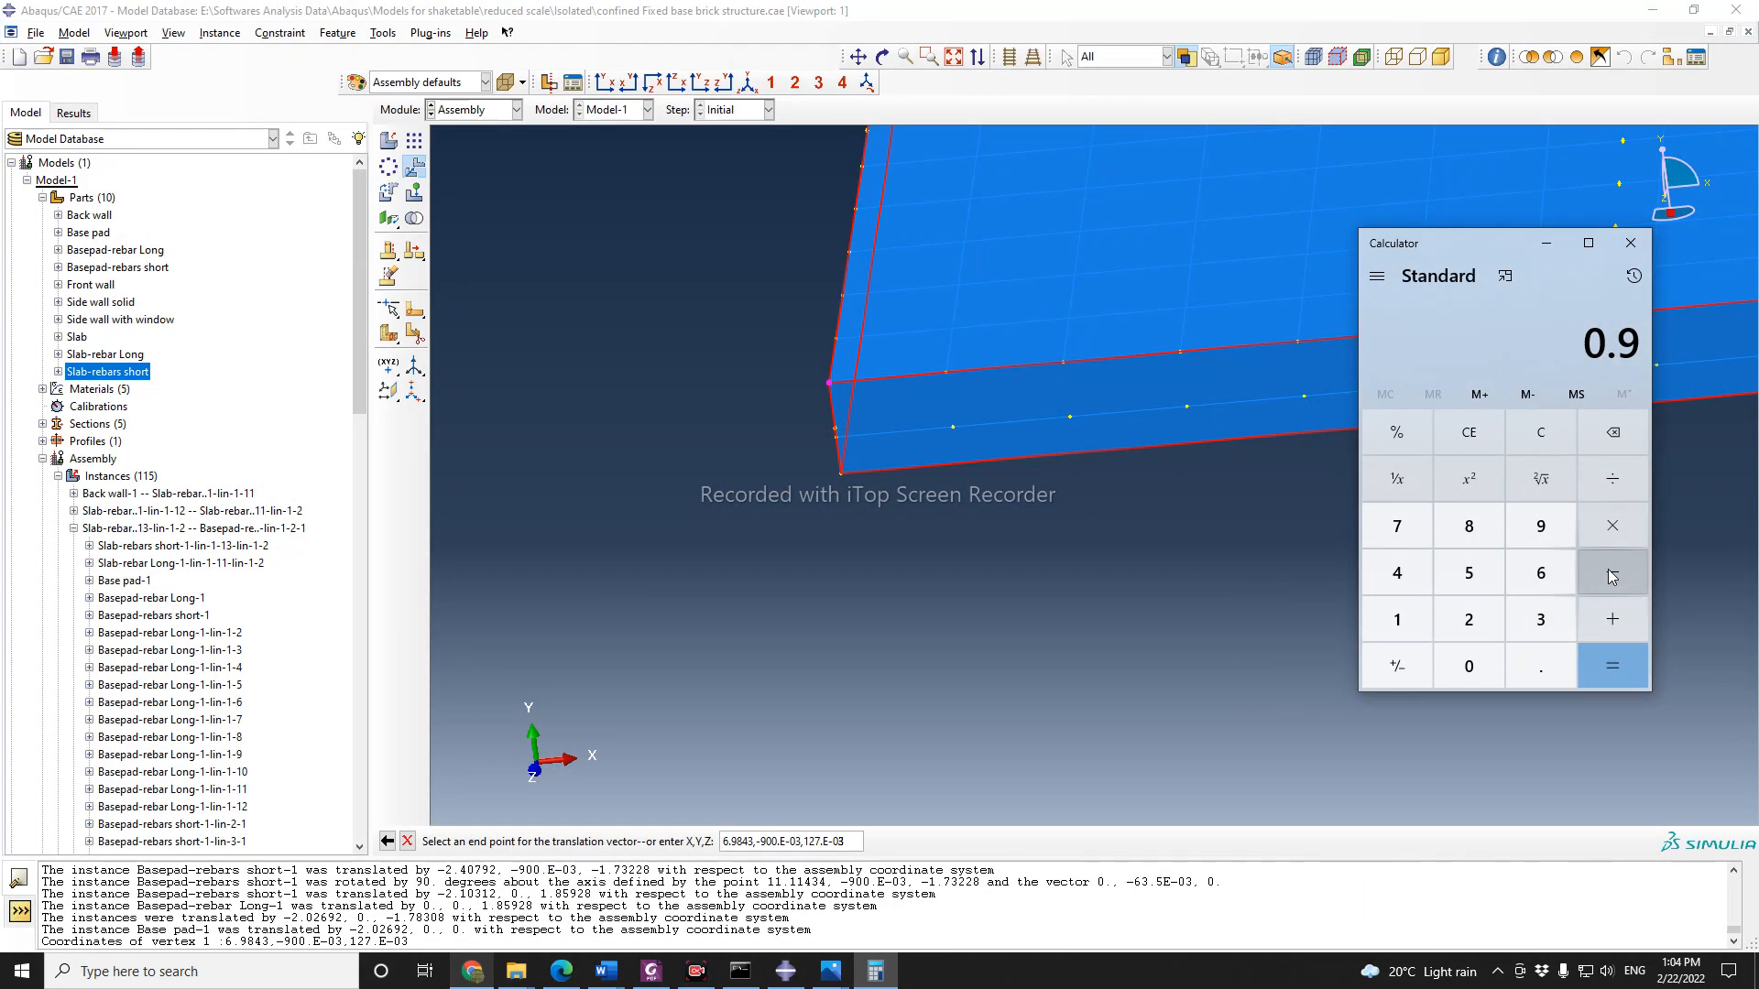
# Step: Add 0.0254 to the 0.9 in Calculator and compute the sum
pyautogui.click(1613, 619)
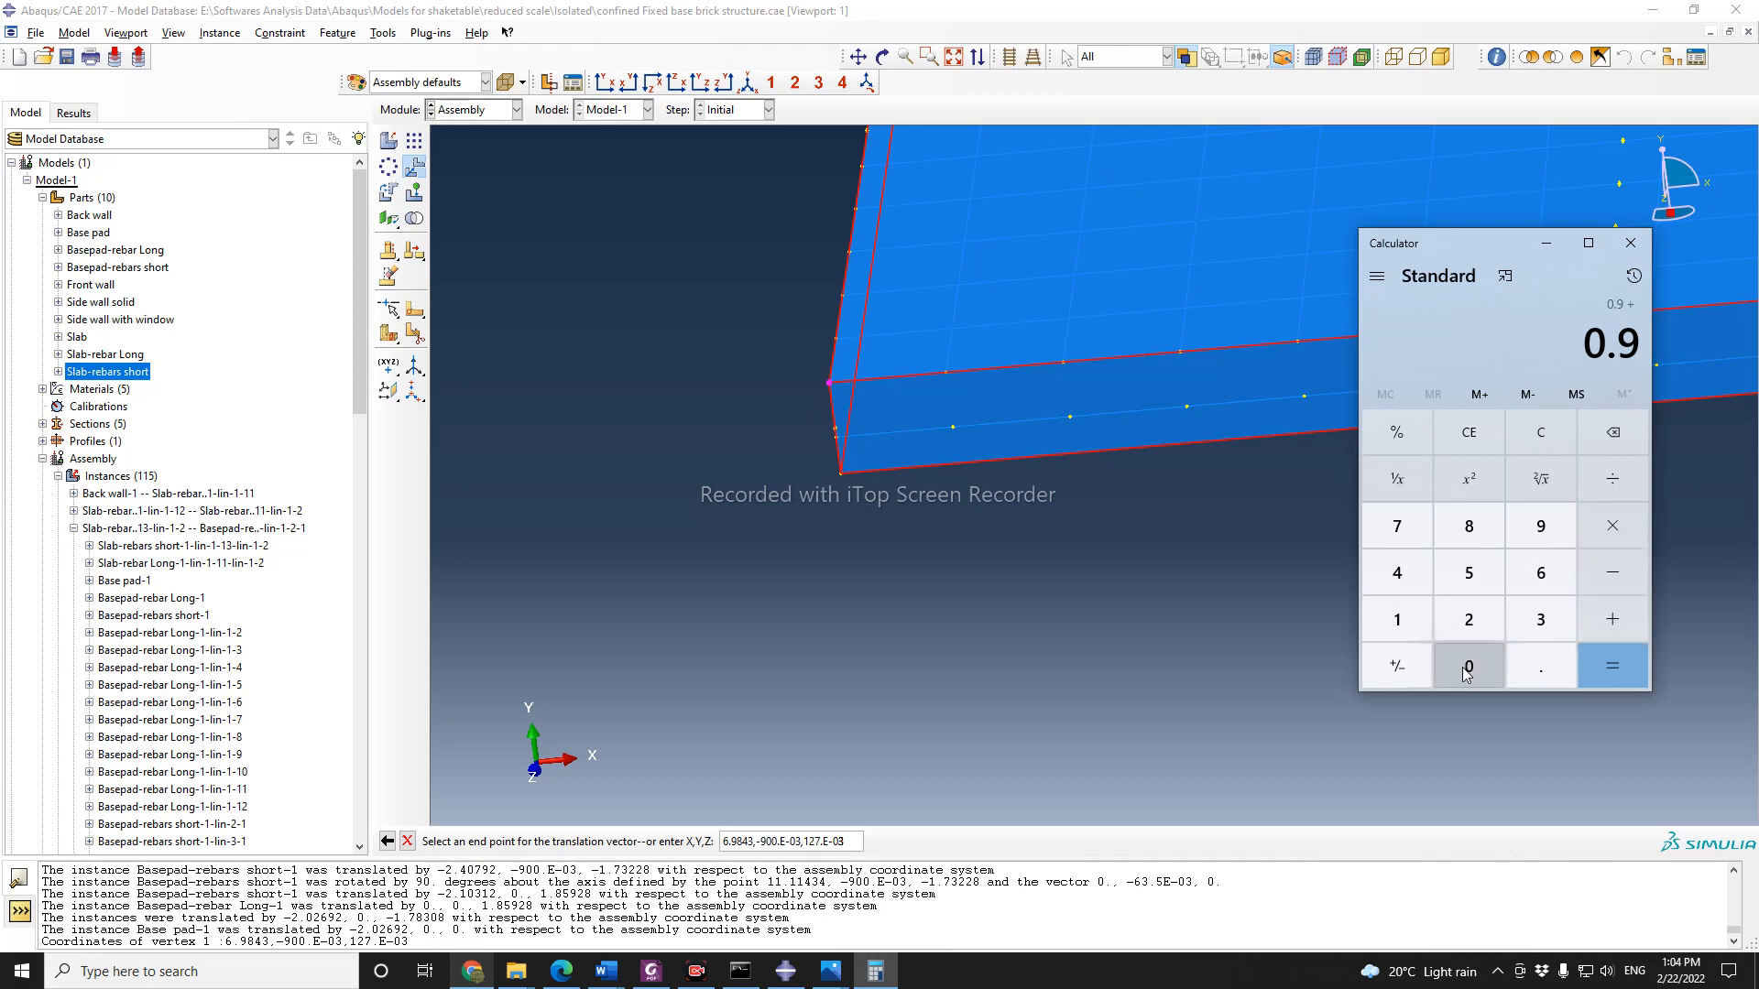
pyautogui.click(1468, 666)
pyautogui.click(1540, 666)
pyautogui.click(1468, 666)
pyautogui.click(1472, 620)
pyautogui.click(1468, 572)
pyautogui.click(1397, 573)
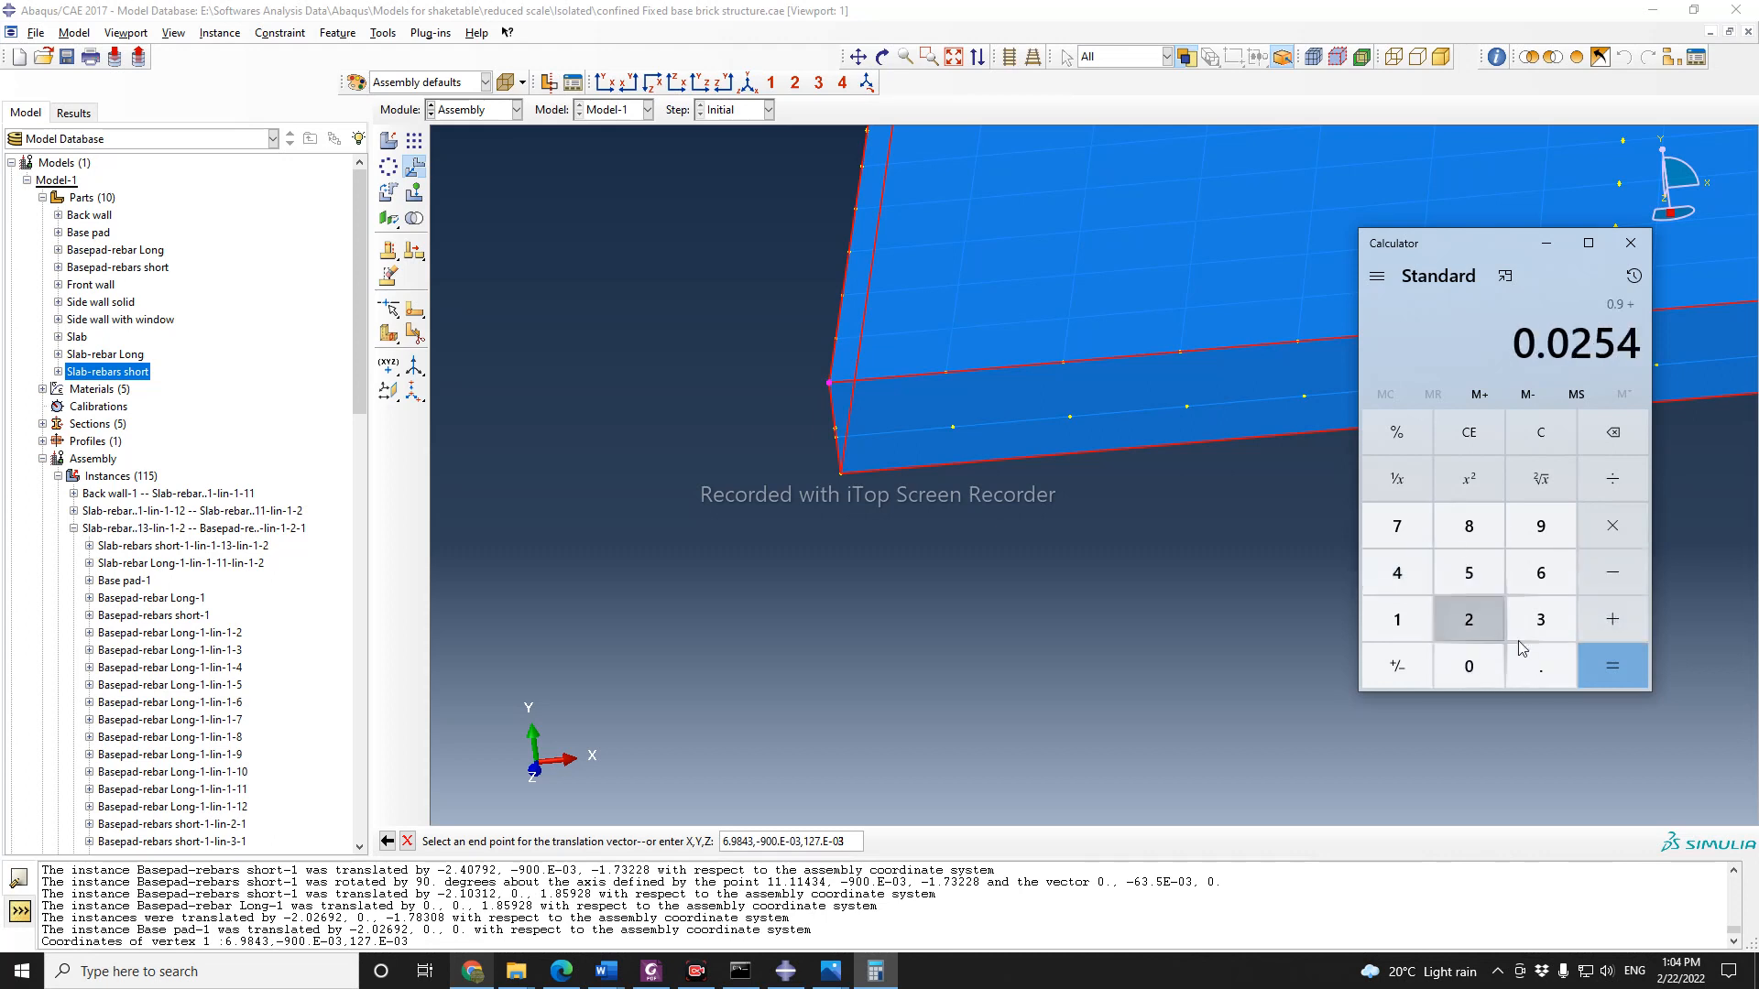
pyautogui.click(1614, 658)
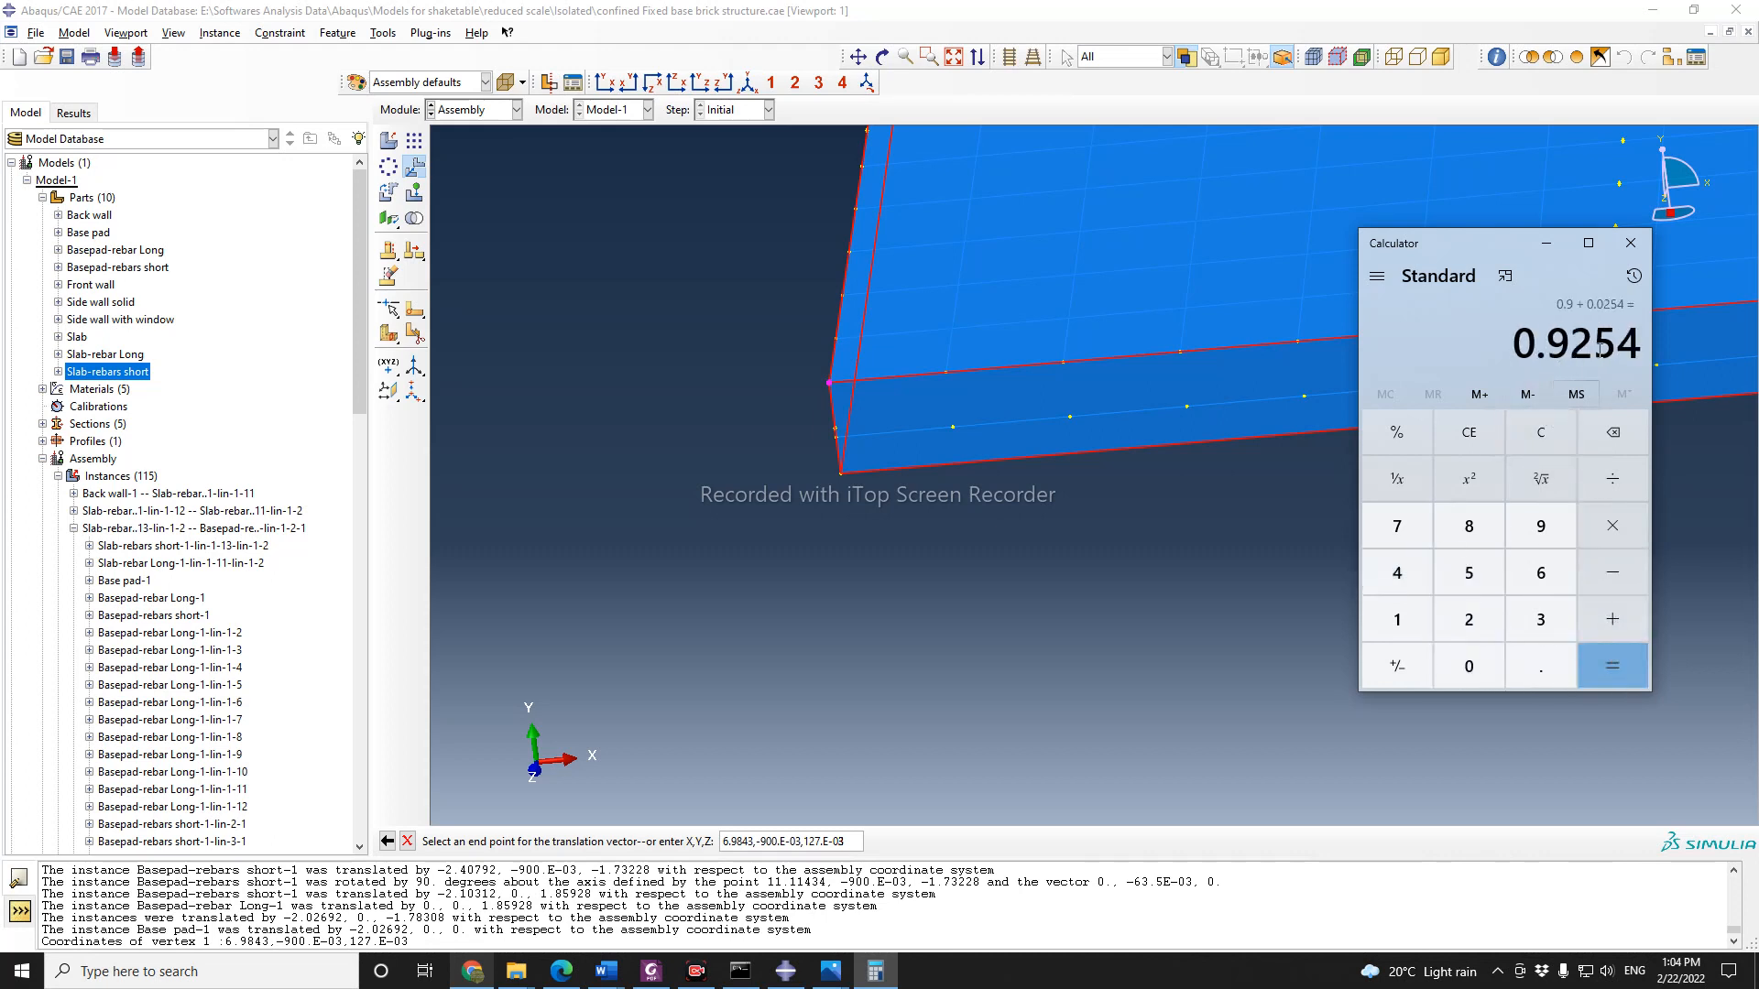
pyautogui.click(774, 842)
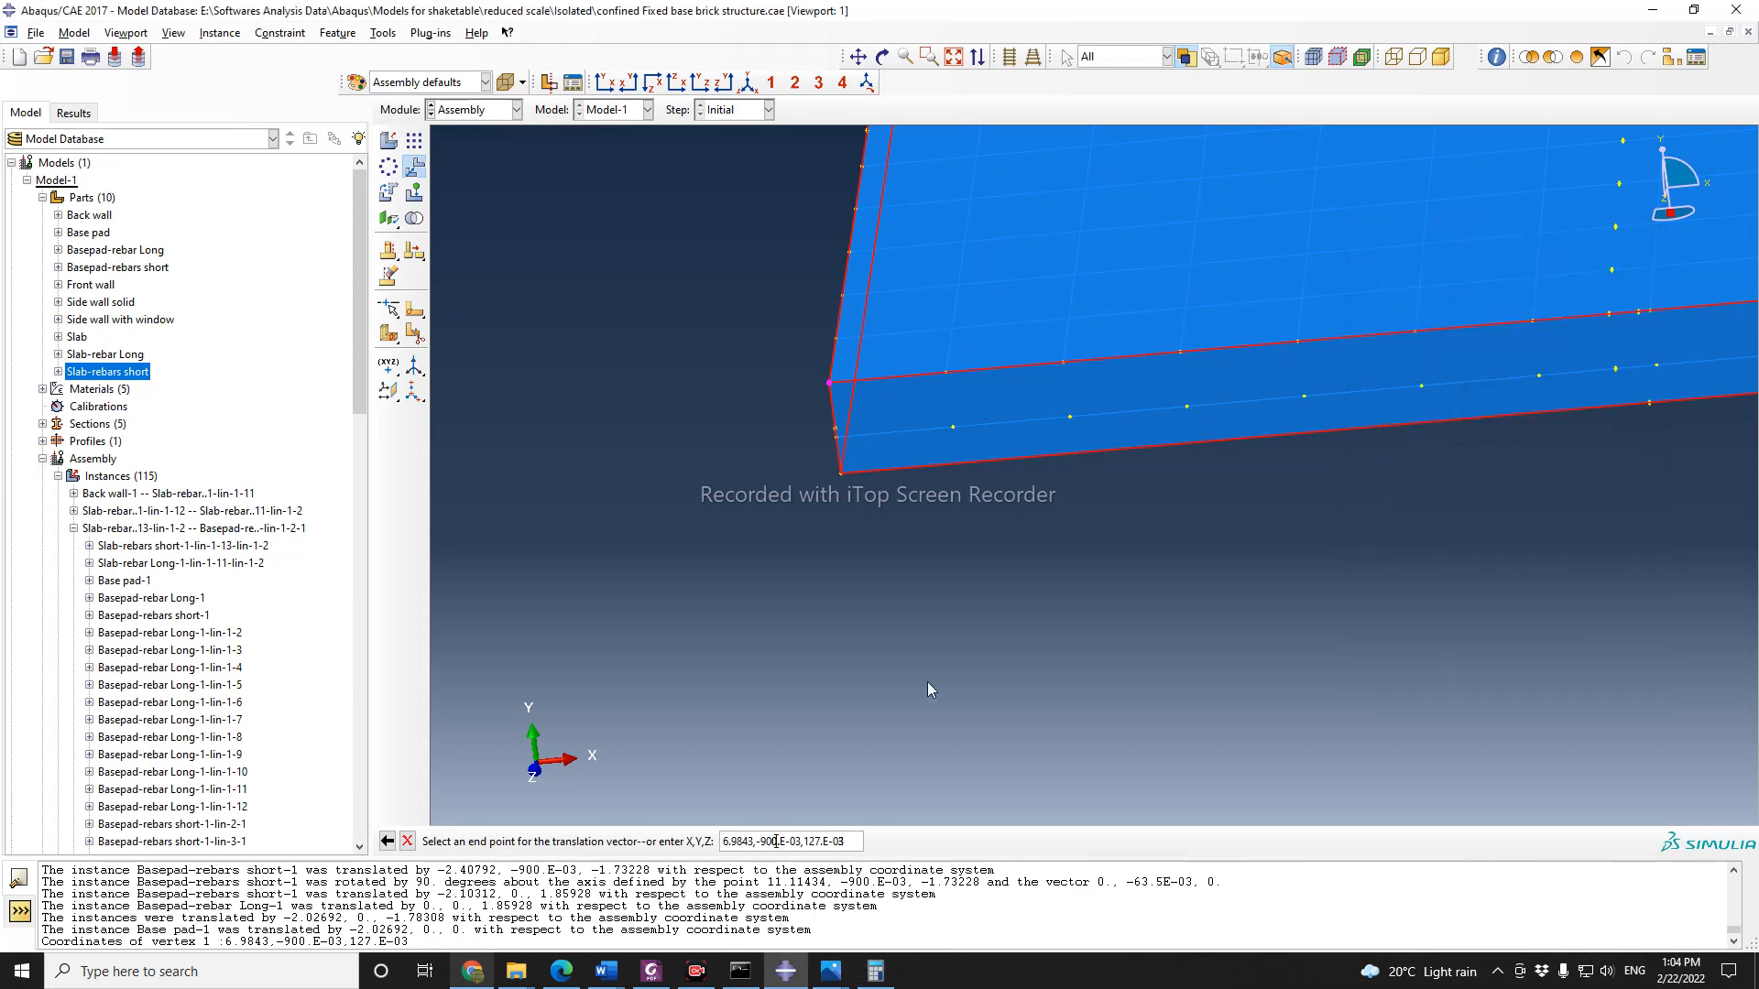
pyautogui.scroll(-2, 1037, 711)
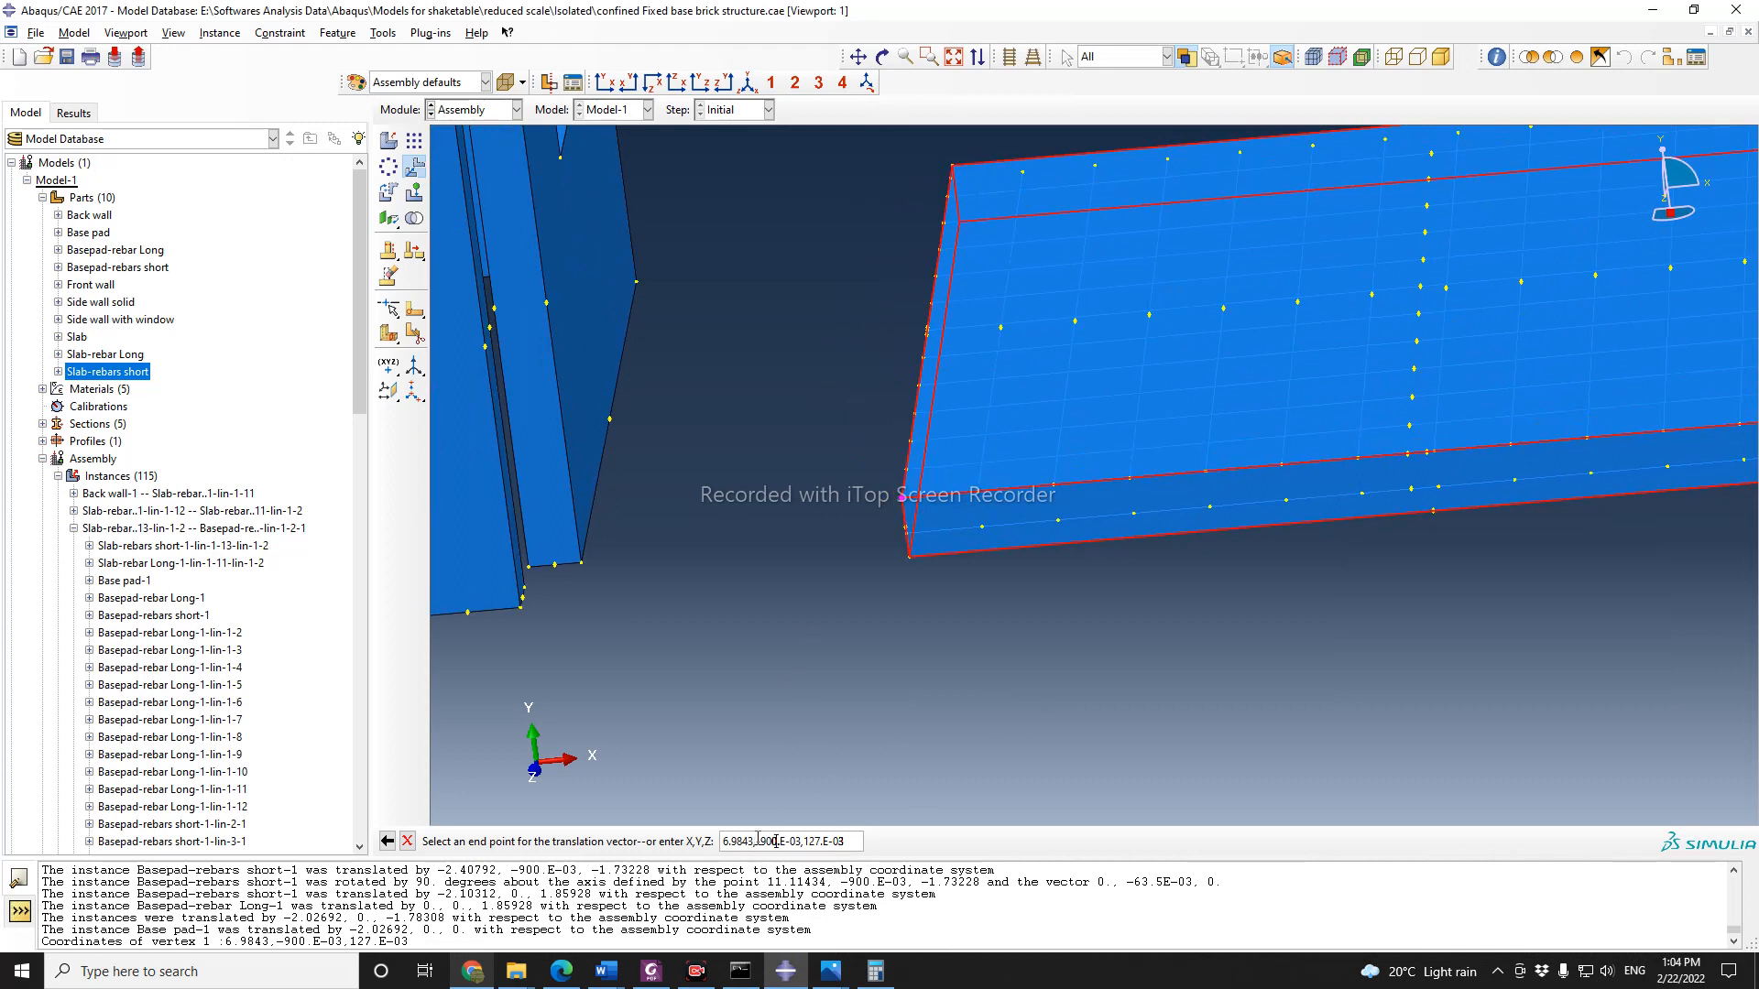
pyautogui.moveTo(756, 841); pyautogui.dragTo(762, 841)
pyautogui.click(781, 841)
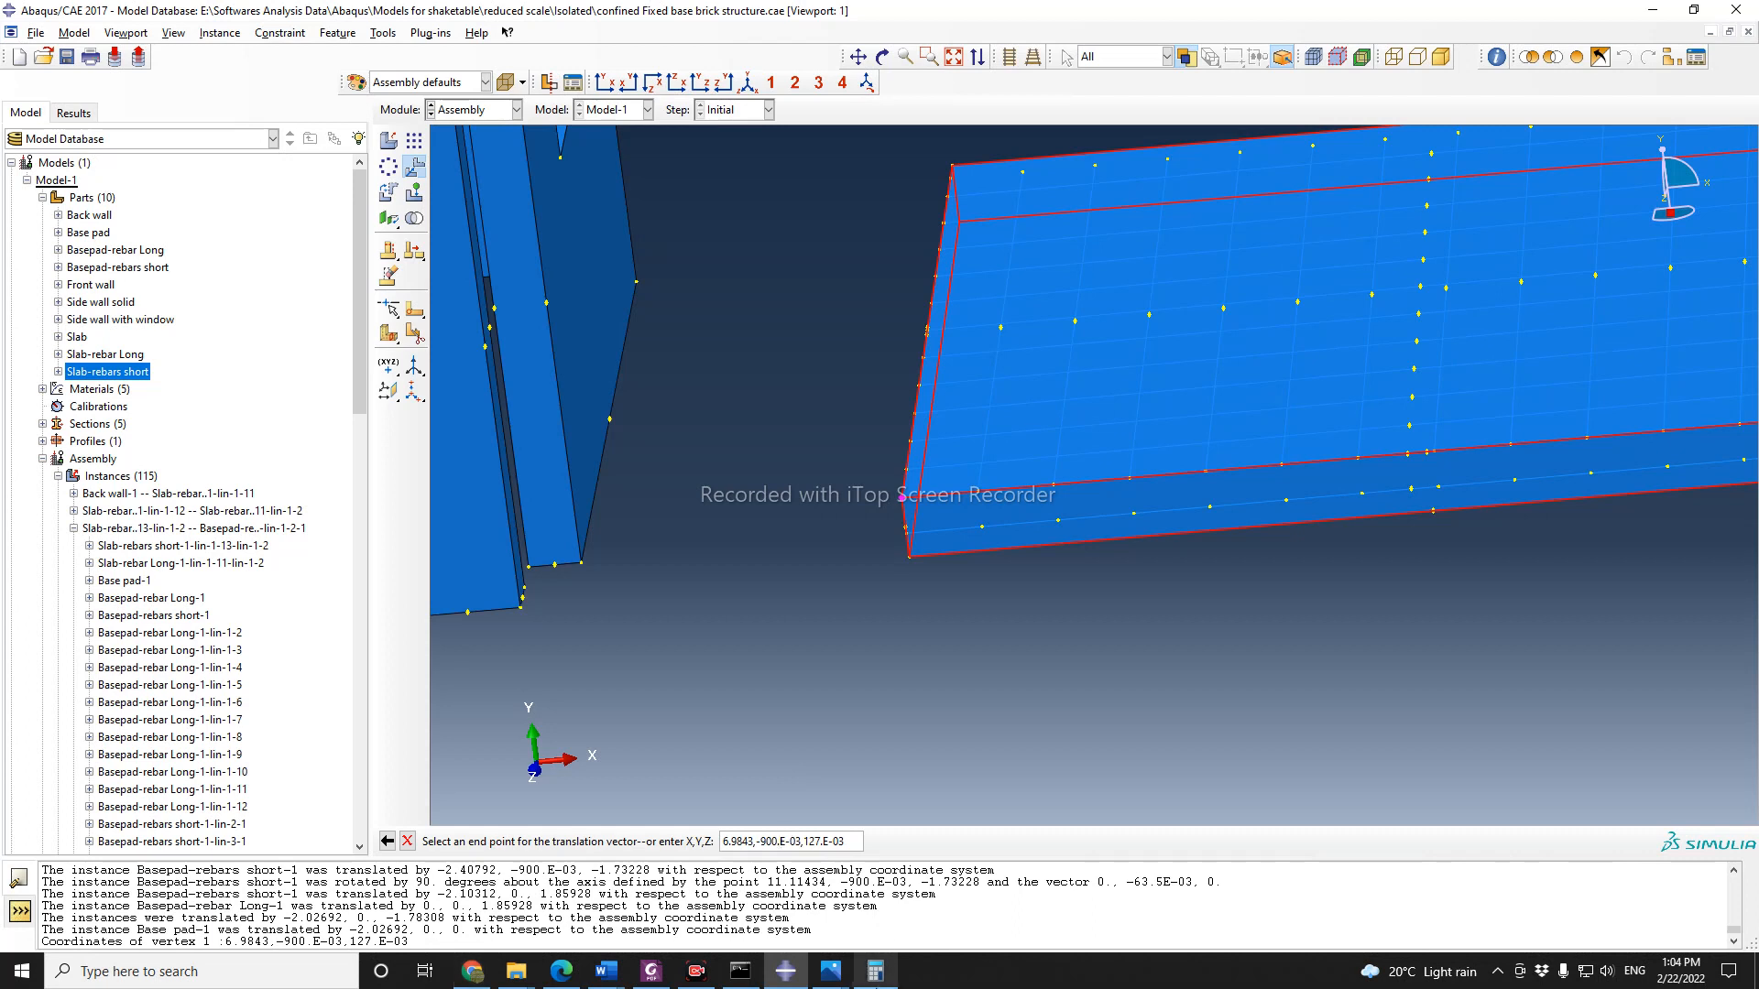
# Step: Switch to Calculator and subtract 0.0254 from the 0.9254 result
pyautogui.click(875, 977)
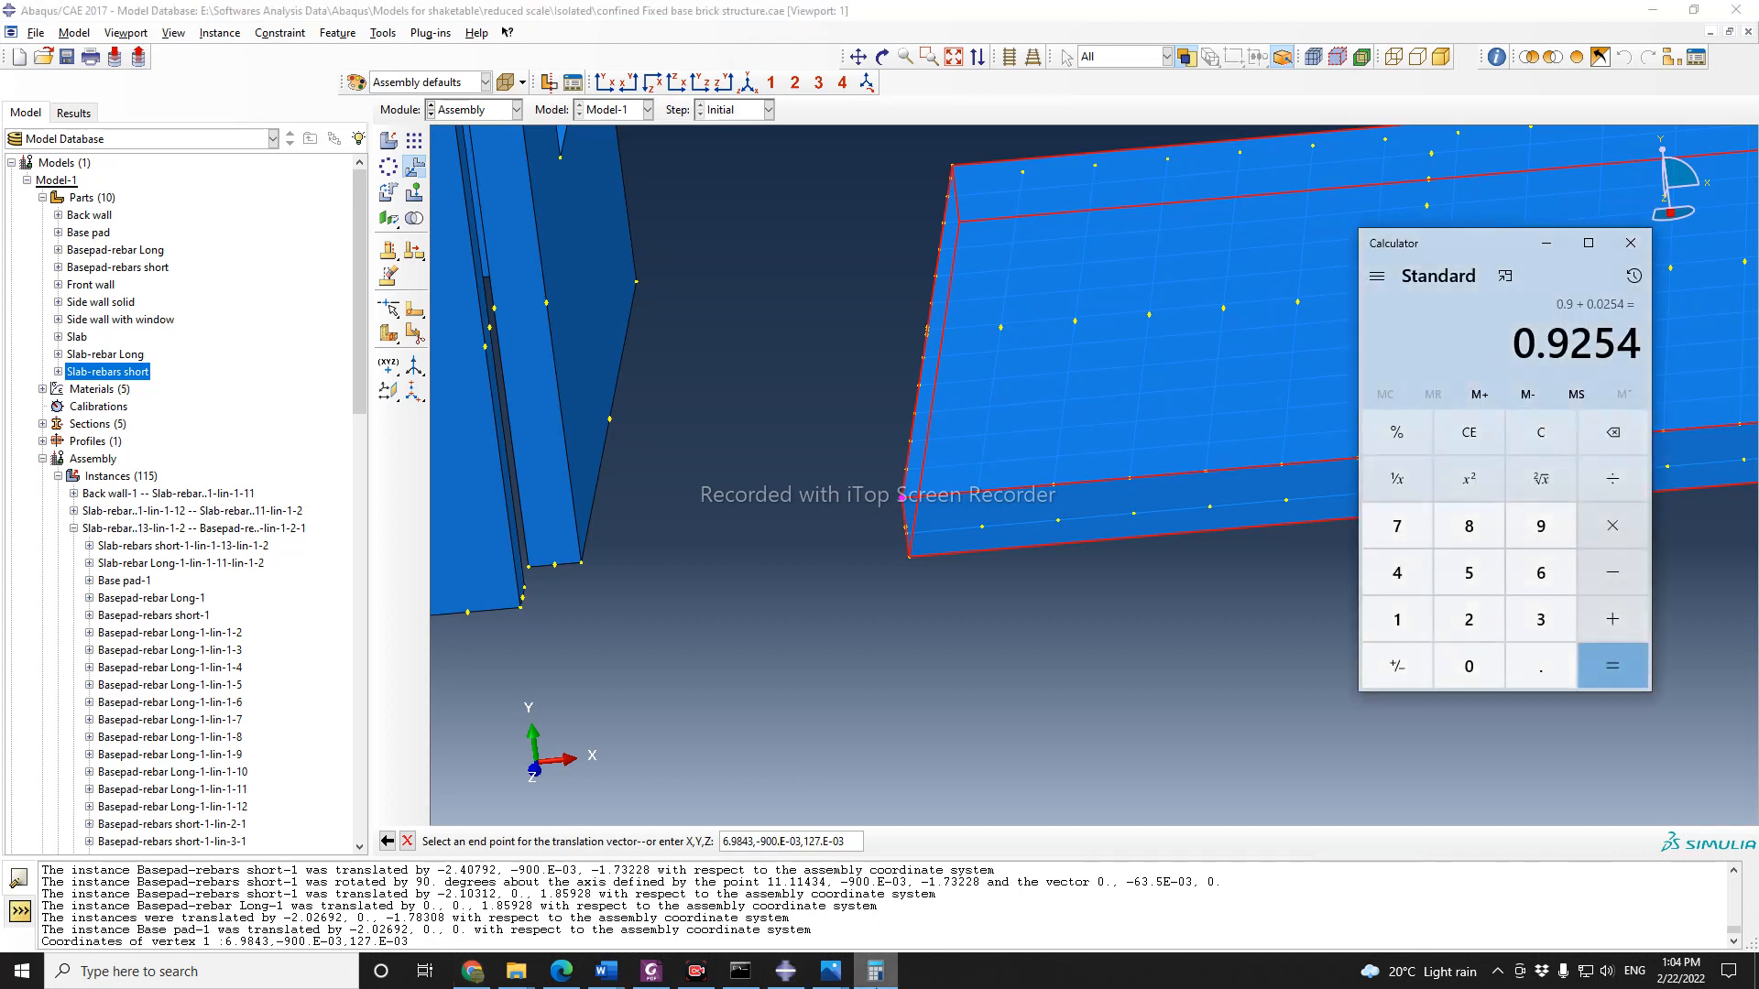
pyautogui.click(1610, 574)
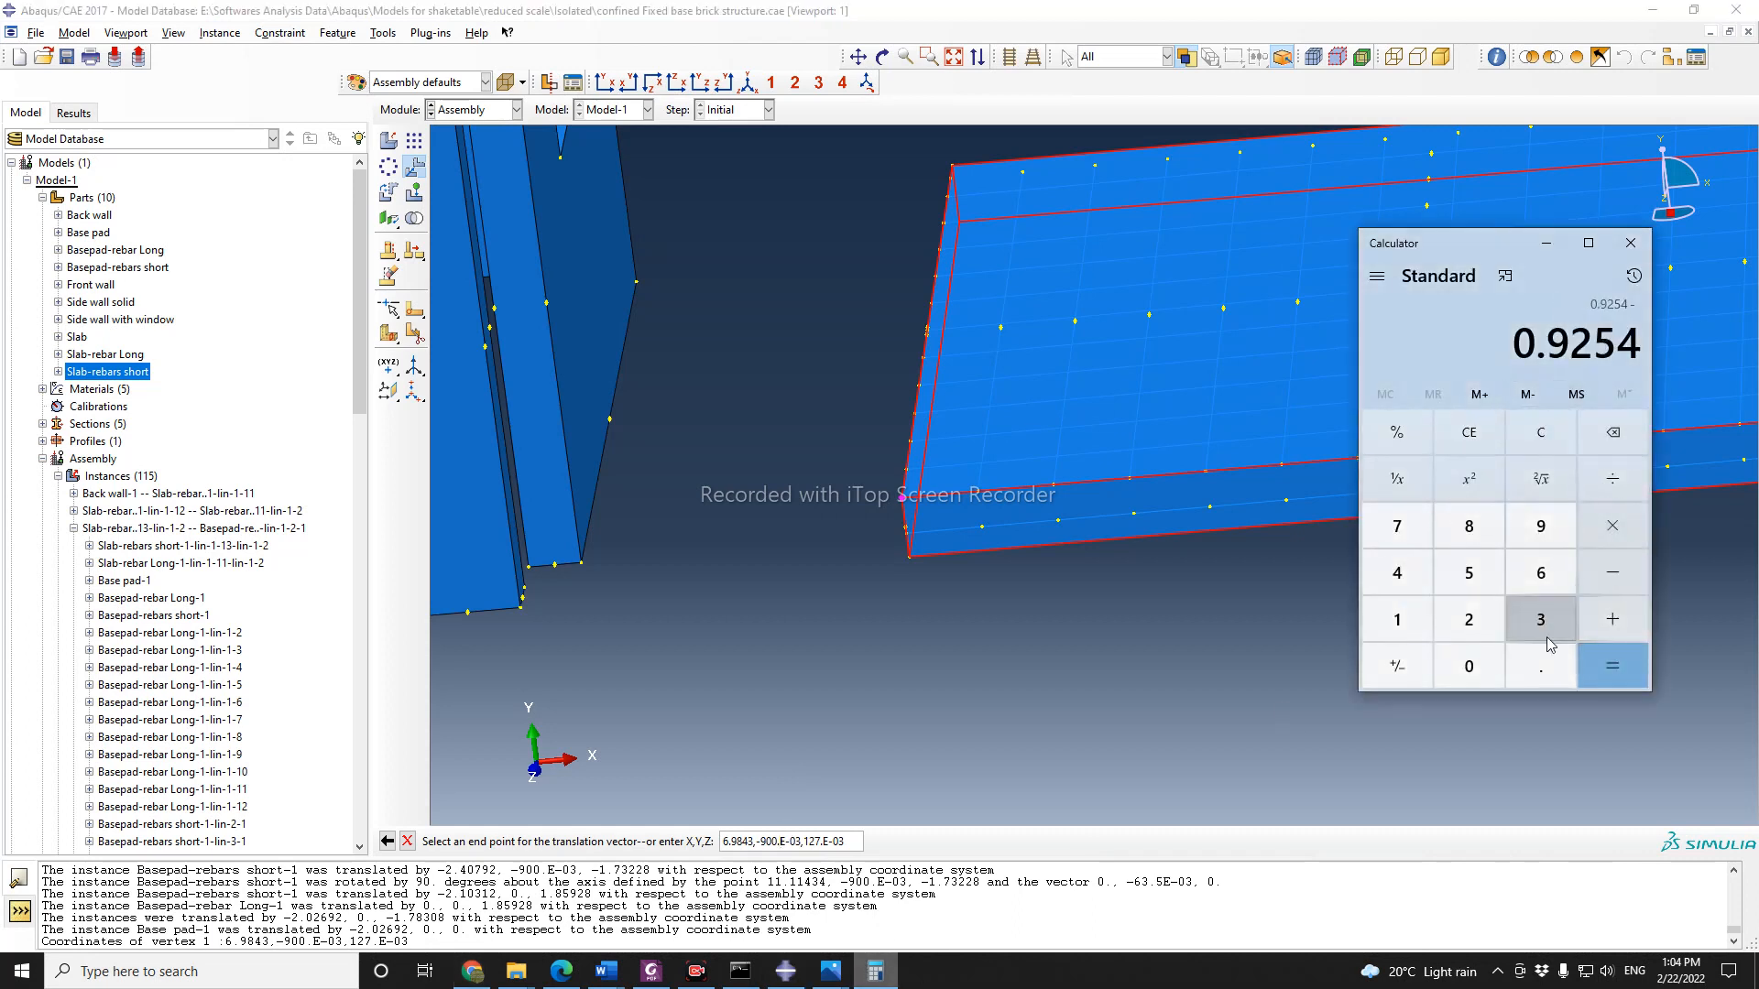
pyautogui.click(1469, 666)
pyautogui.click(1541, 666)
pyautogui.click(1469, 619)
pyautogui.click(1470, 575)
pyautogui.click(1397, 573)
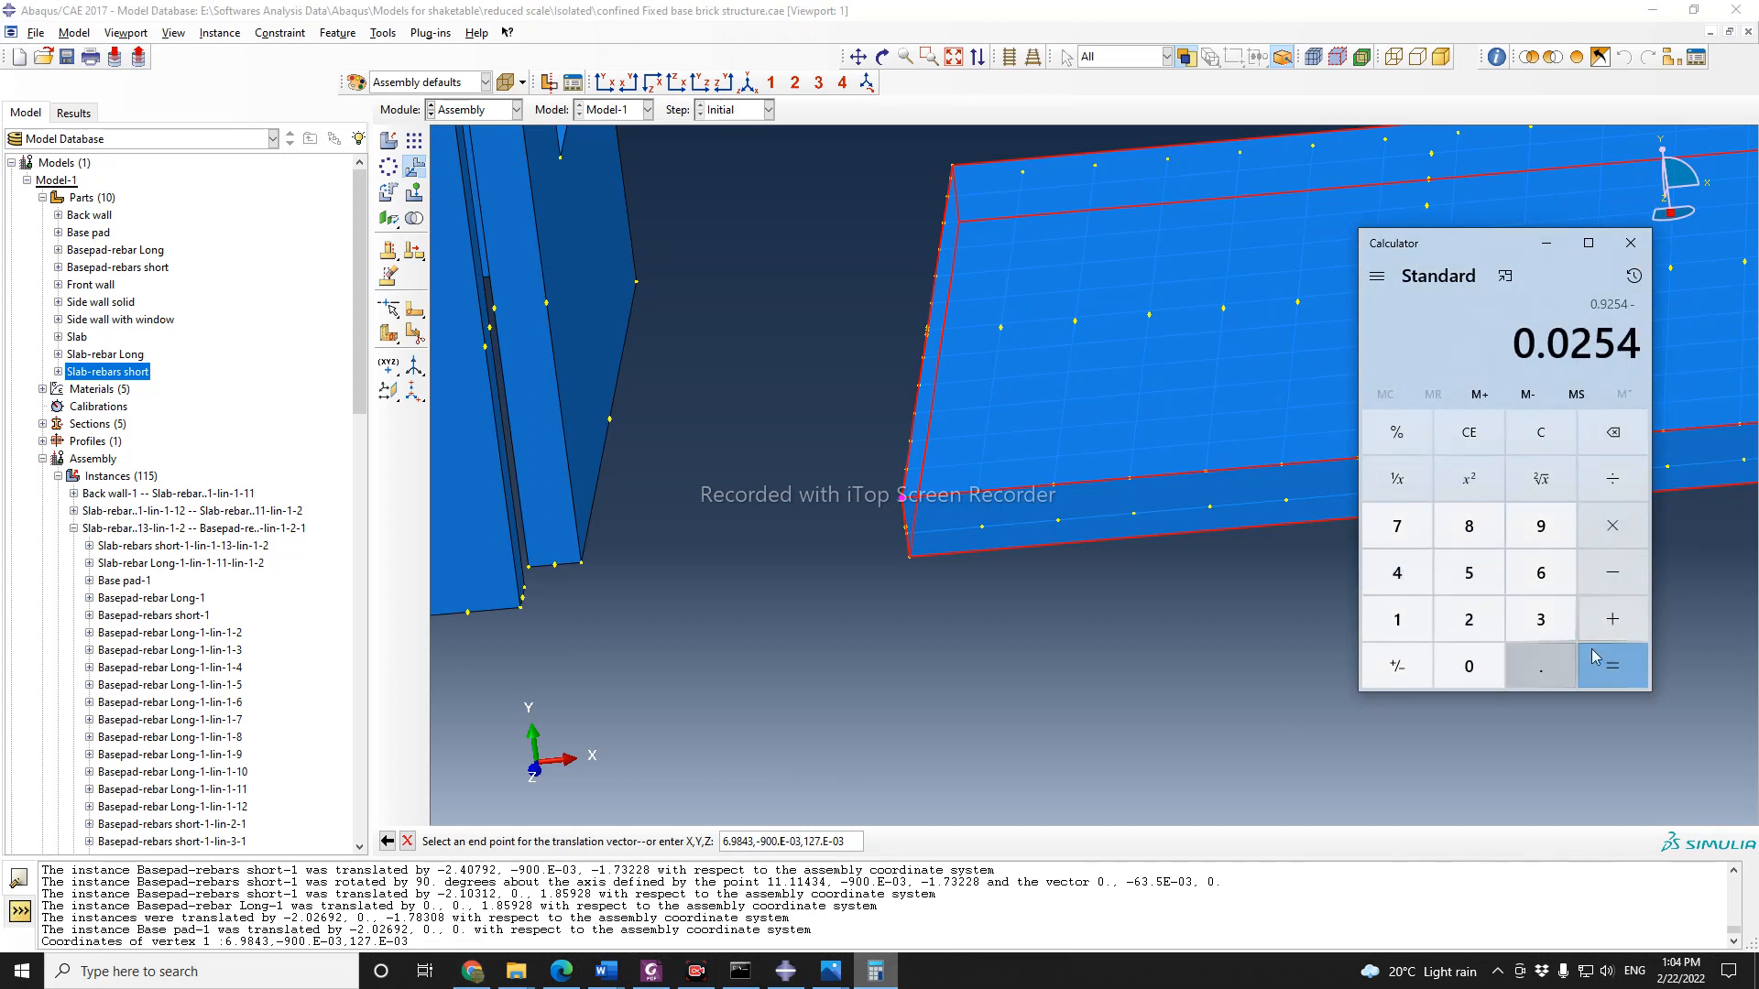
pyautogui.click(1612, 666)
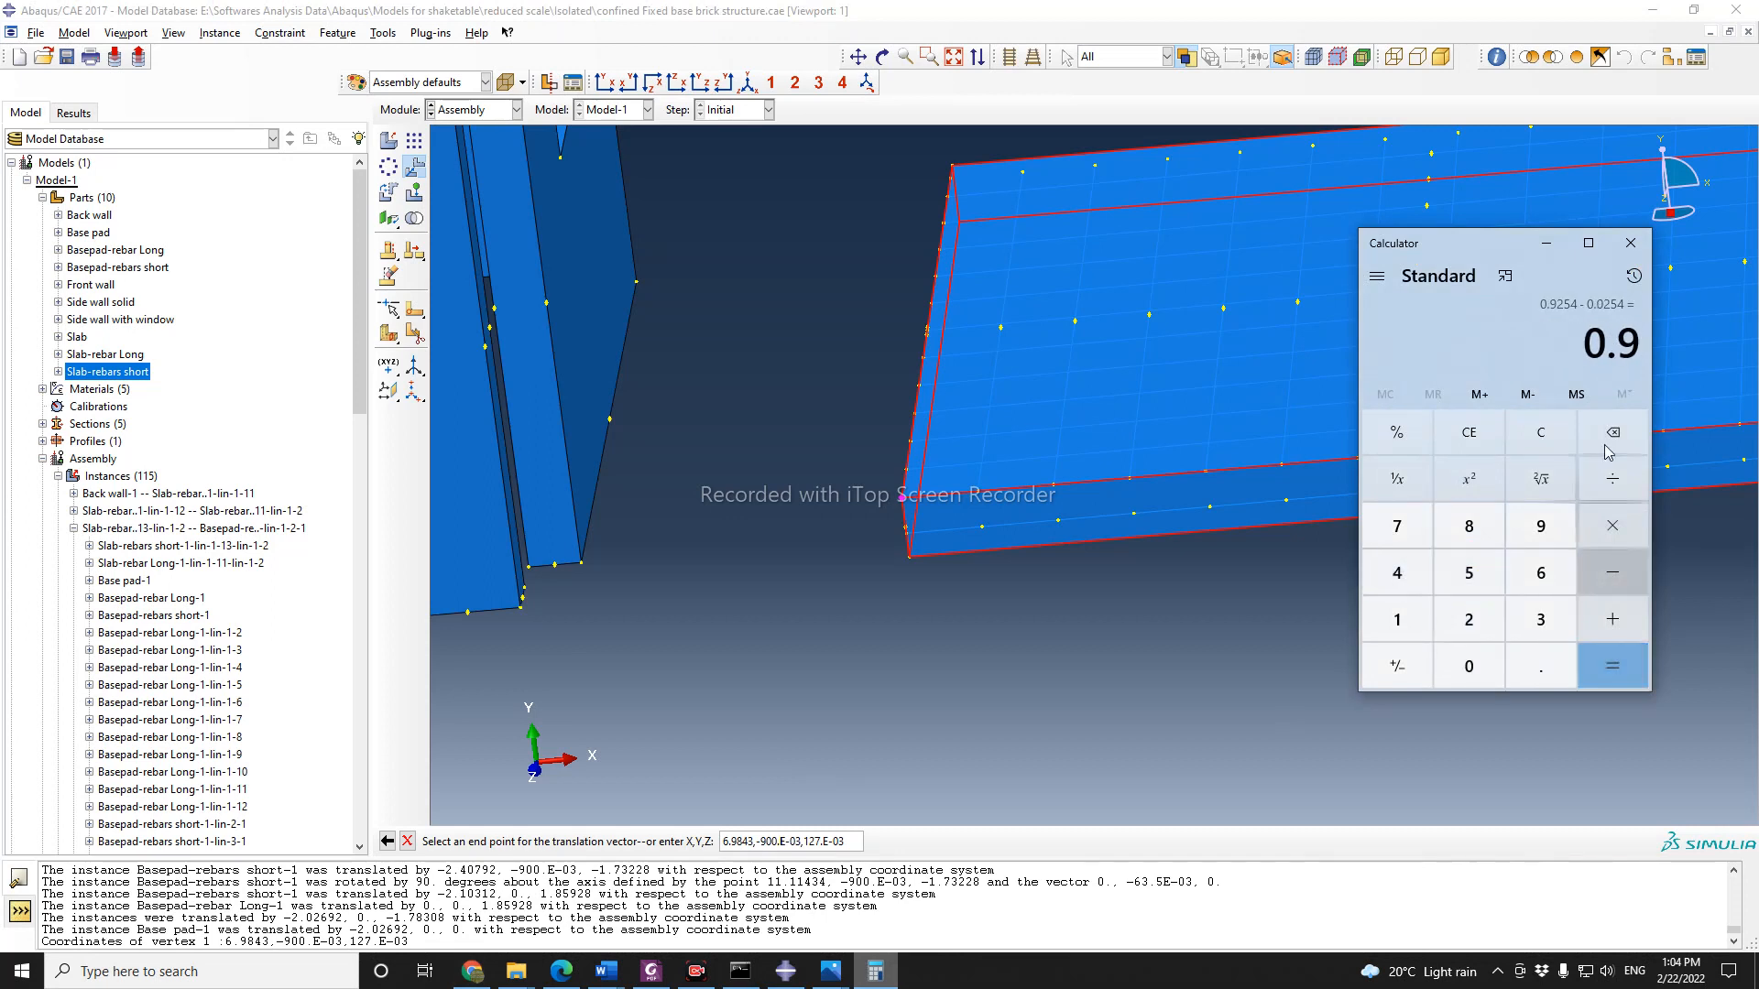
# Step: Subtract another 0.0254 from the 0.9 in Calculator to get the new vertical coordinate
pyautogui.click(1612, 574)
pyautogui.click(1468, 666)
pyautogui.click(1540, 666)
pyautogui.click(1469, 666)
pyautogui.click(1469, 619)
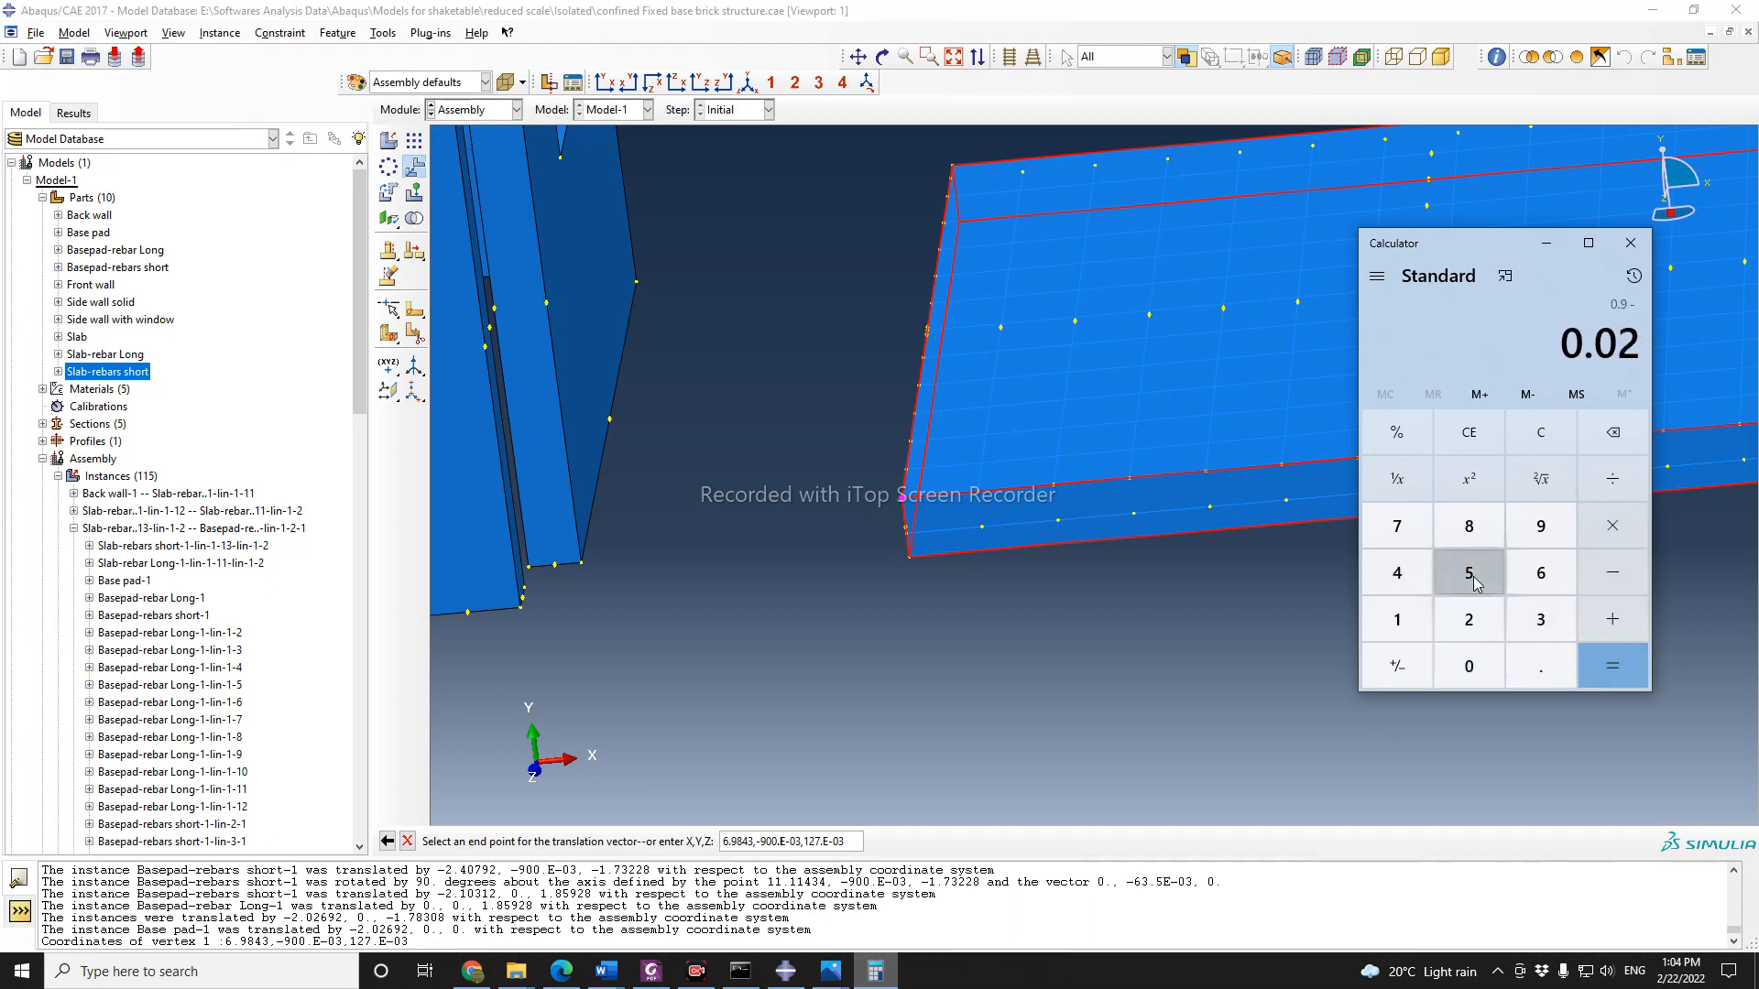
pyautogui.click(1471, 577)
pyautogui.click(1397, 572)
pyautogui.click(1612, 666)
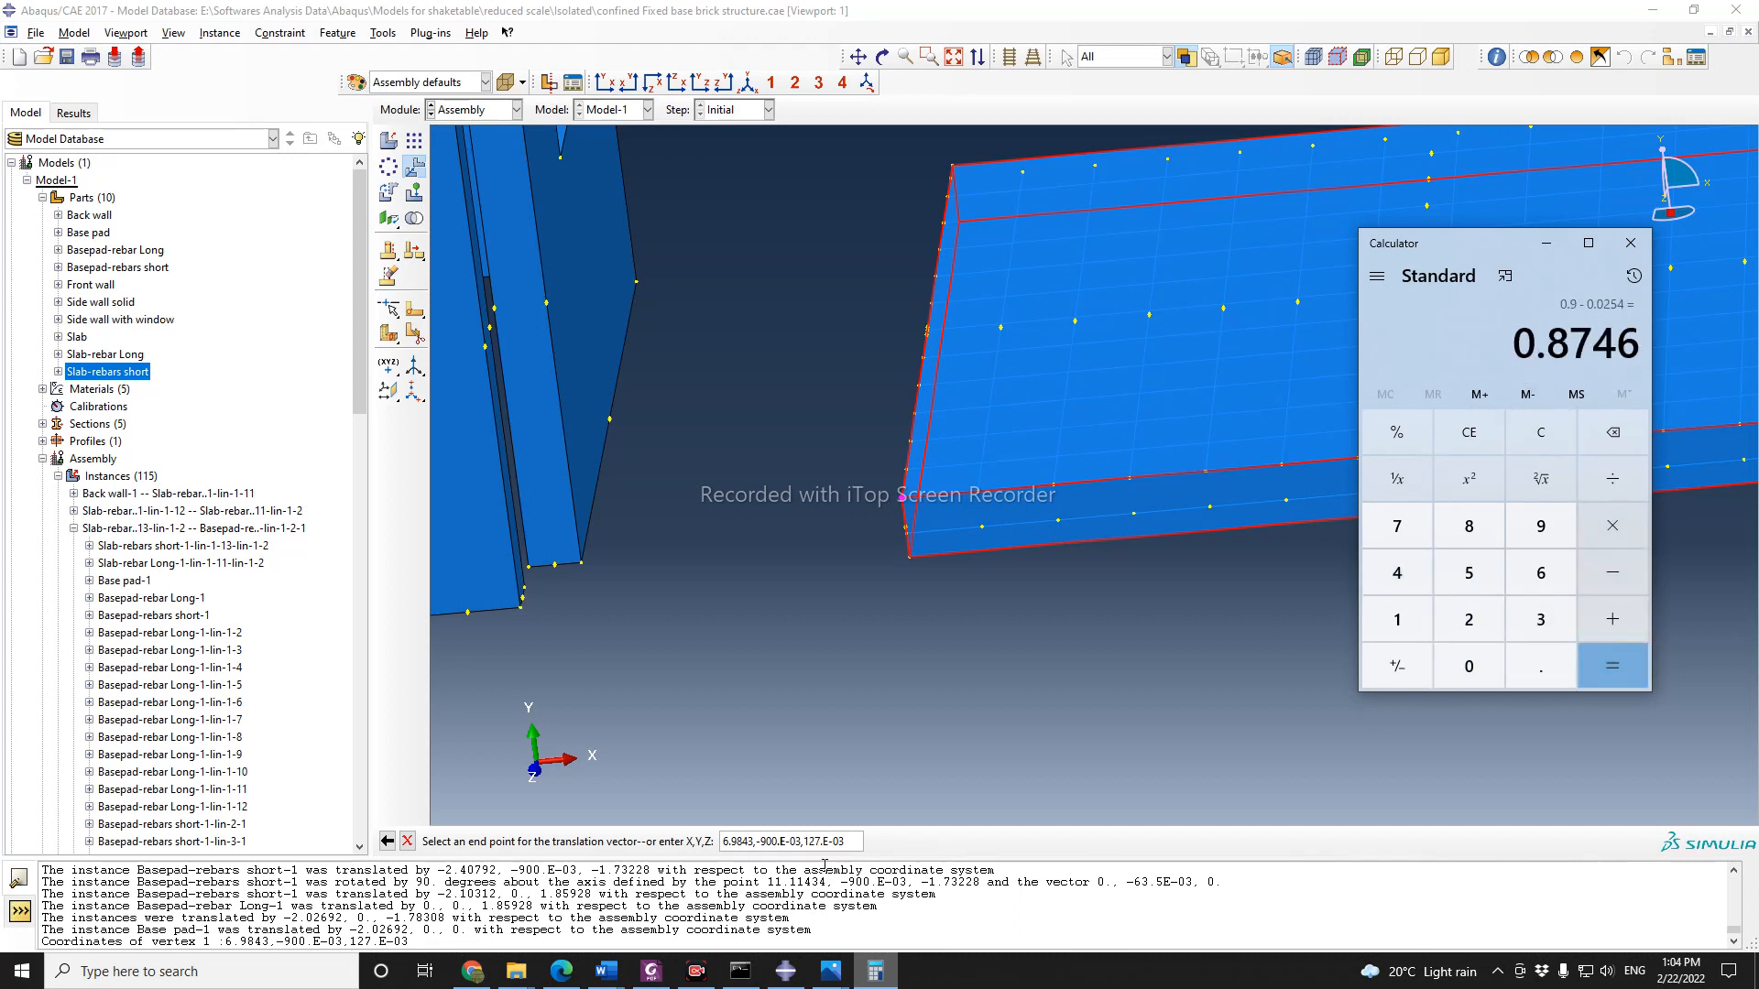
# Step: Switch to Abaqus, replace the Y value of the base pad's translation end point with -8746, and preview the move
pyautogui.click(776, 841)
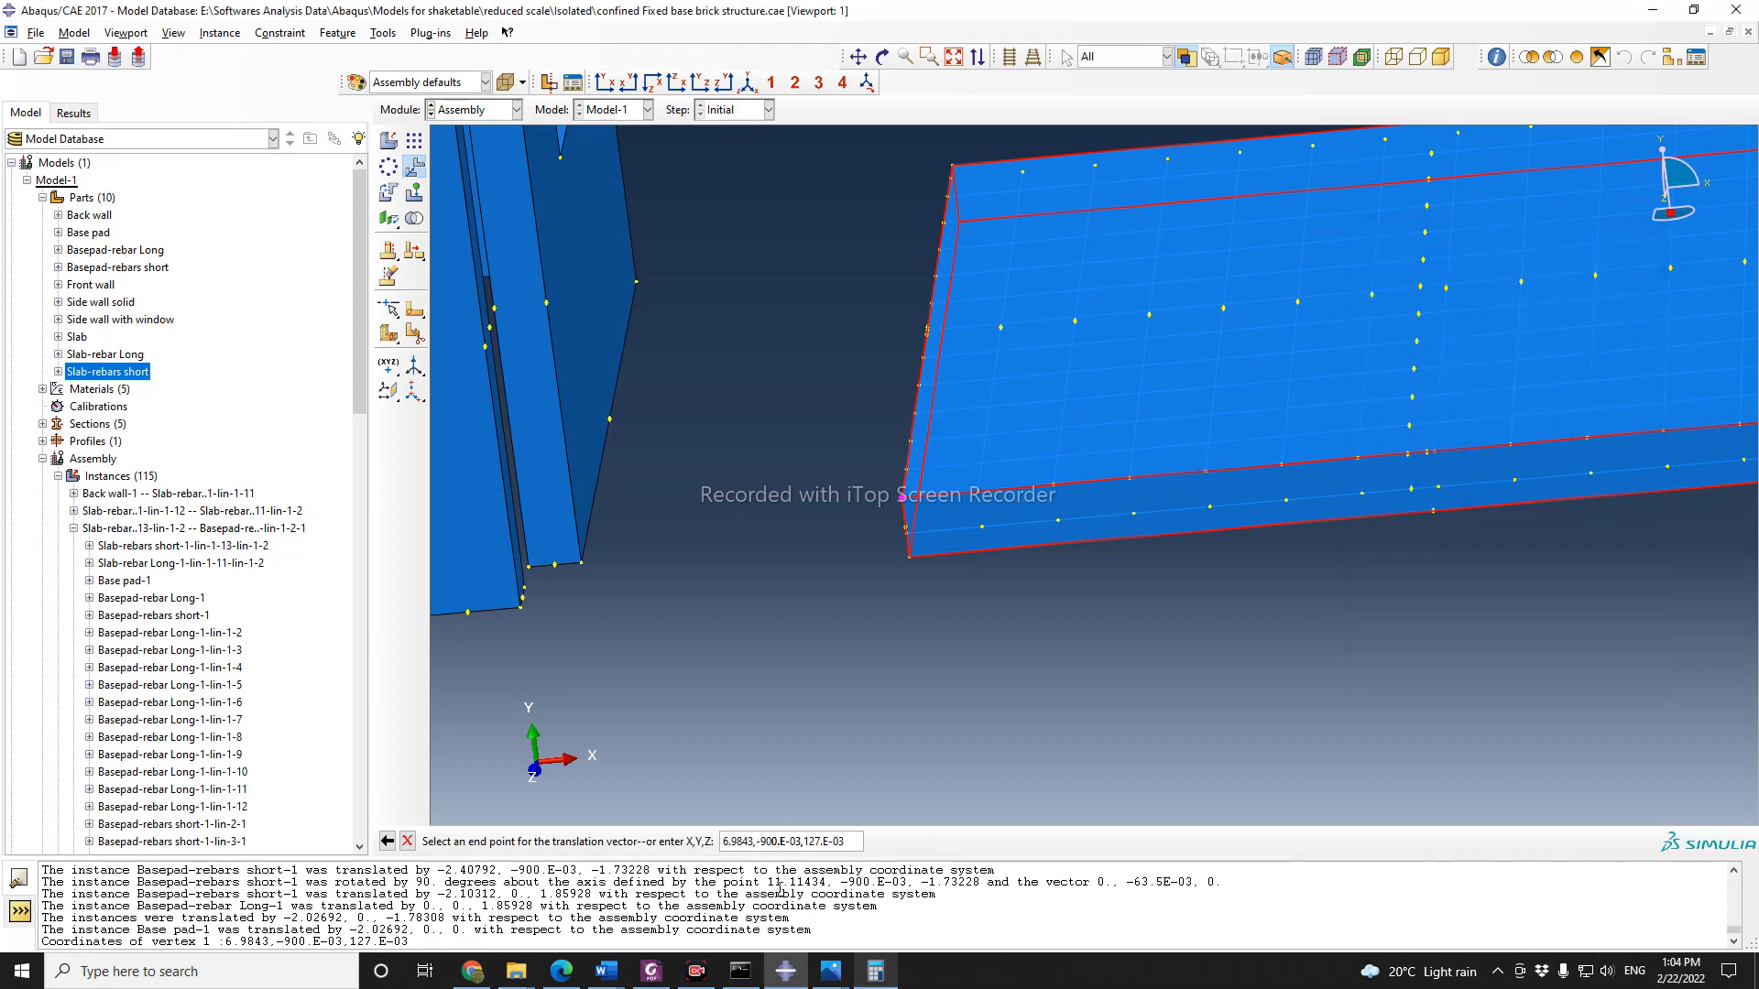
pyautogui.press('BackSpace')
pyautogui.press('BackSpace')
pyautogui.press('BackSpace')
pyautogui.press('BackSpace')
pyautogui.press('BackSpace')
pyautogui.press('BackSpace')
pyautogui.press('BackSpace')
pyautogui.press('BackSpace')
pyautogui.press('BackSpace')
pyautogui.press('BackSpace')
pyautogui.write('-8746')
pyautogui.press('Return')
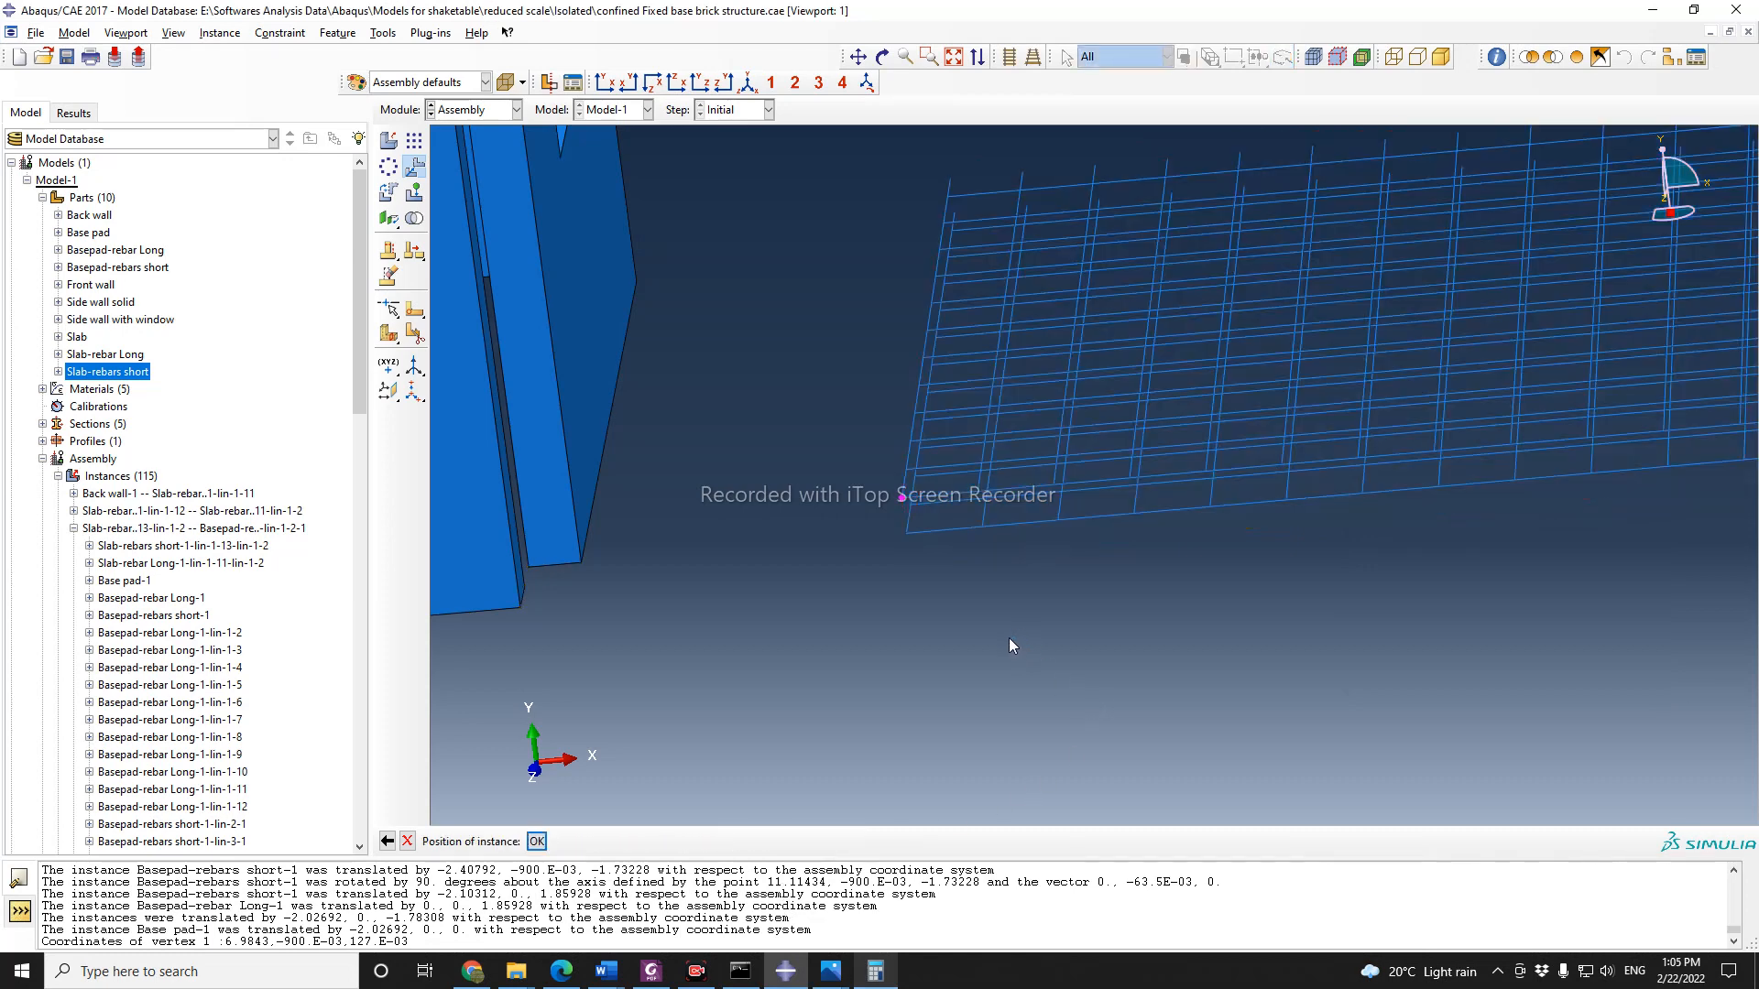
# Step: Go back to the translation end point, correct it to 6.9843,-0.8746,0.127, and preview the base pad's position
pyautogui.click(386, 840)
pyautogui.click(758, 841)
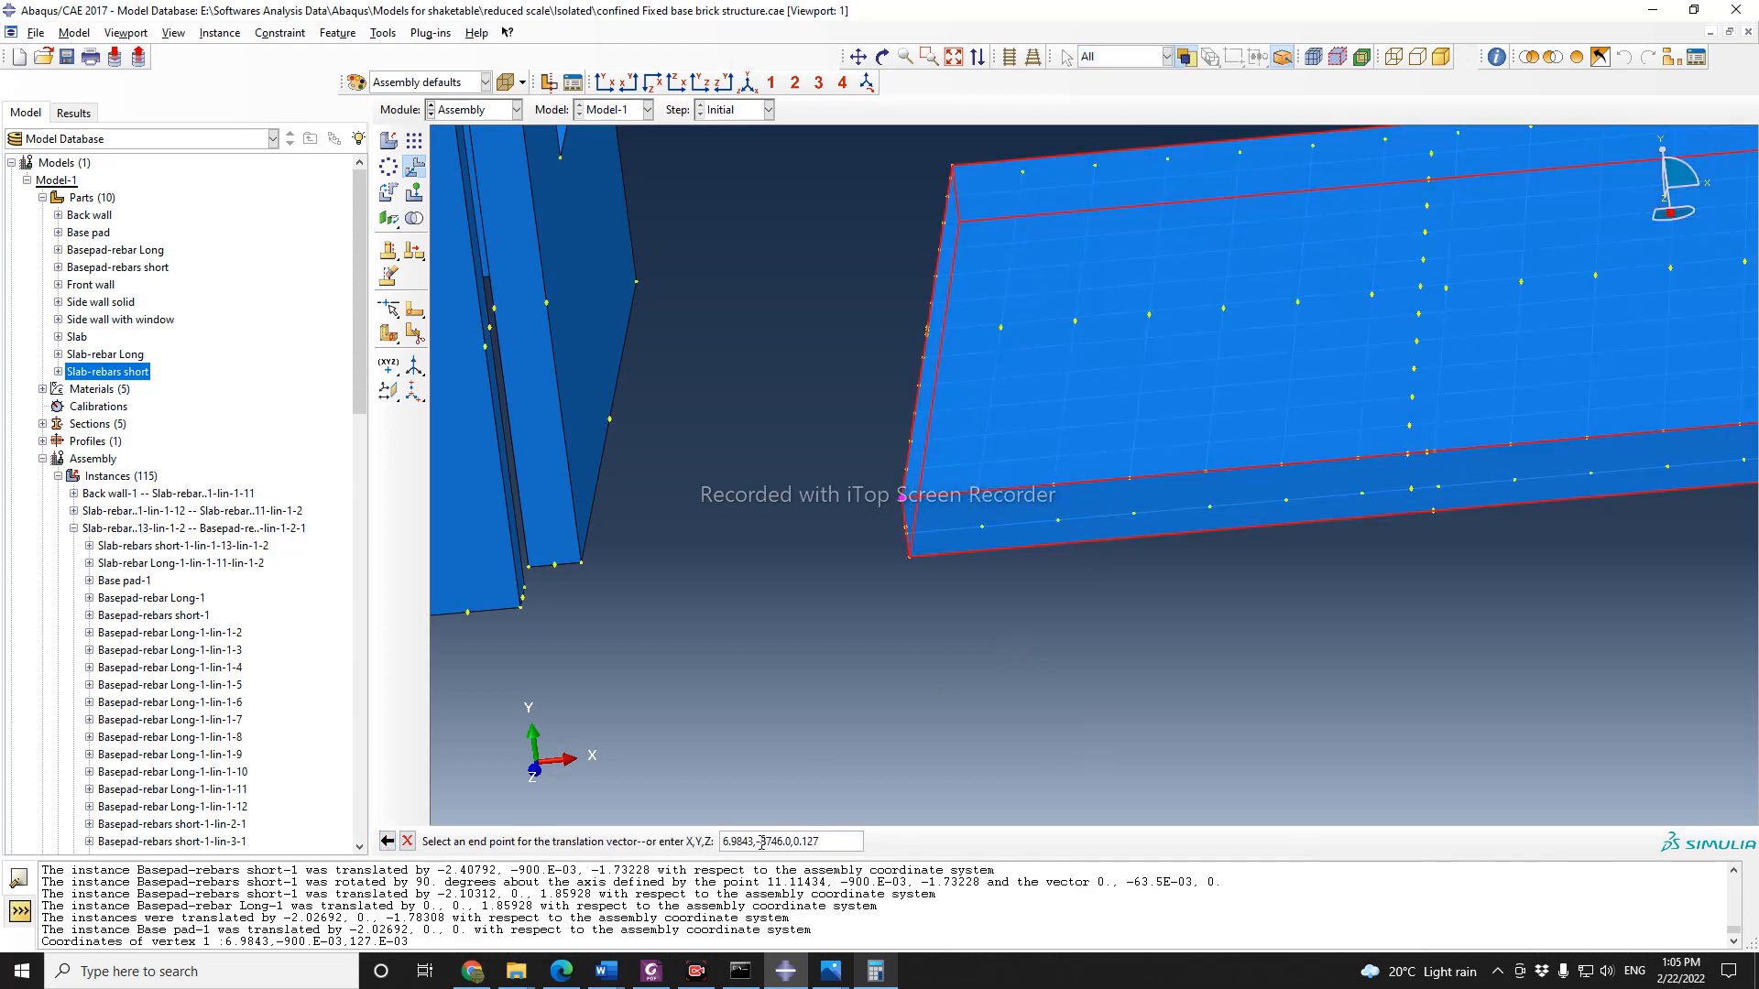
pyautogui.write('0.')
pyautogui.press('Return')
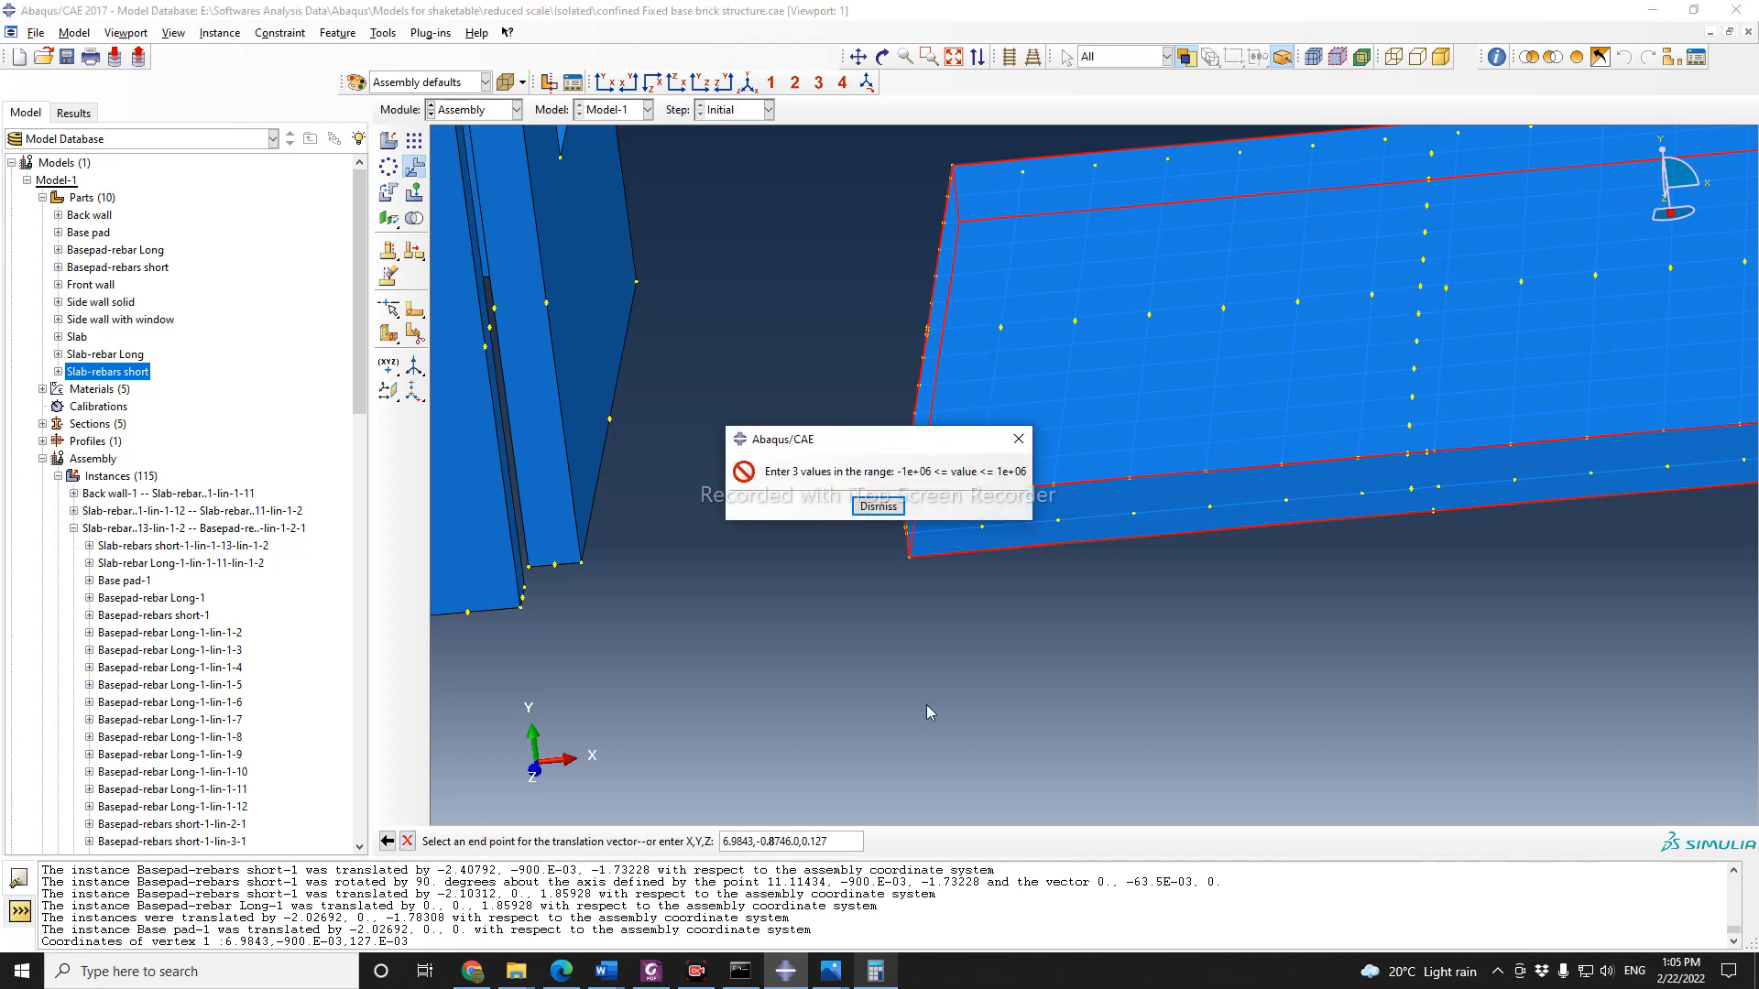
pyautogui.click(879, 506)
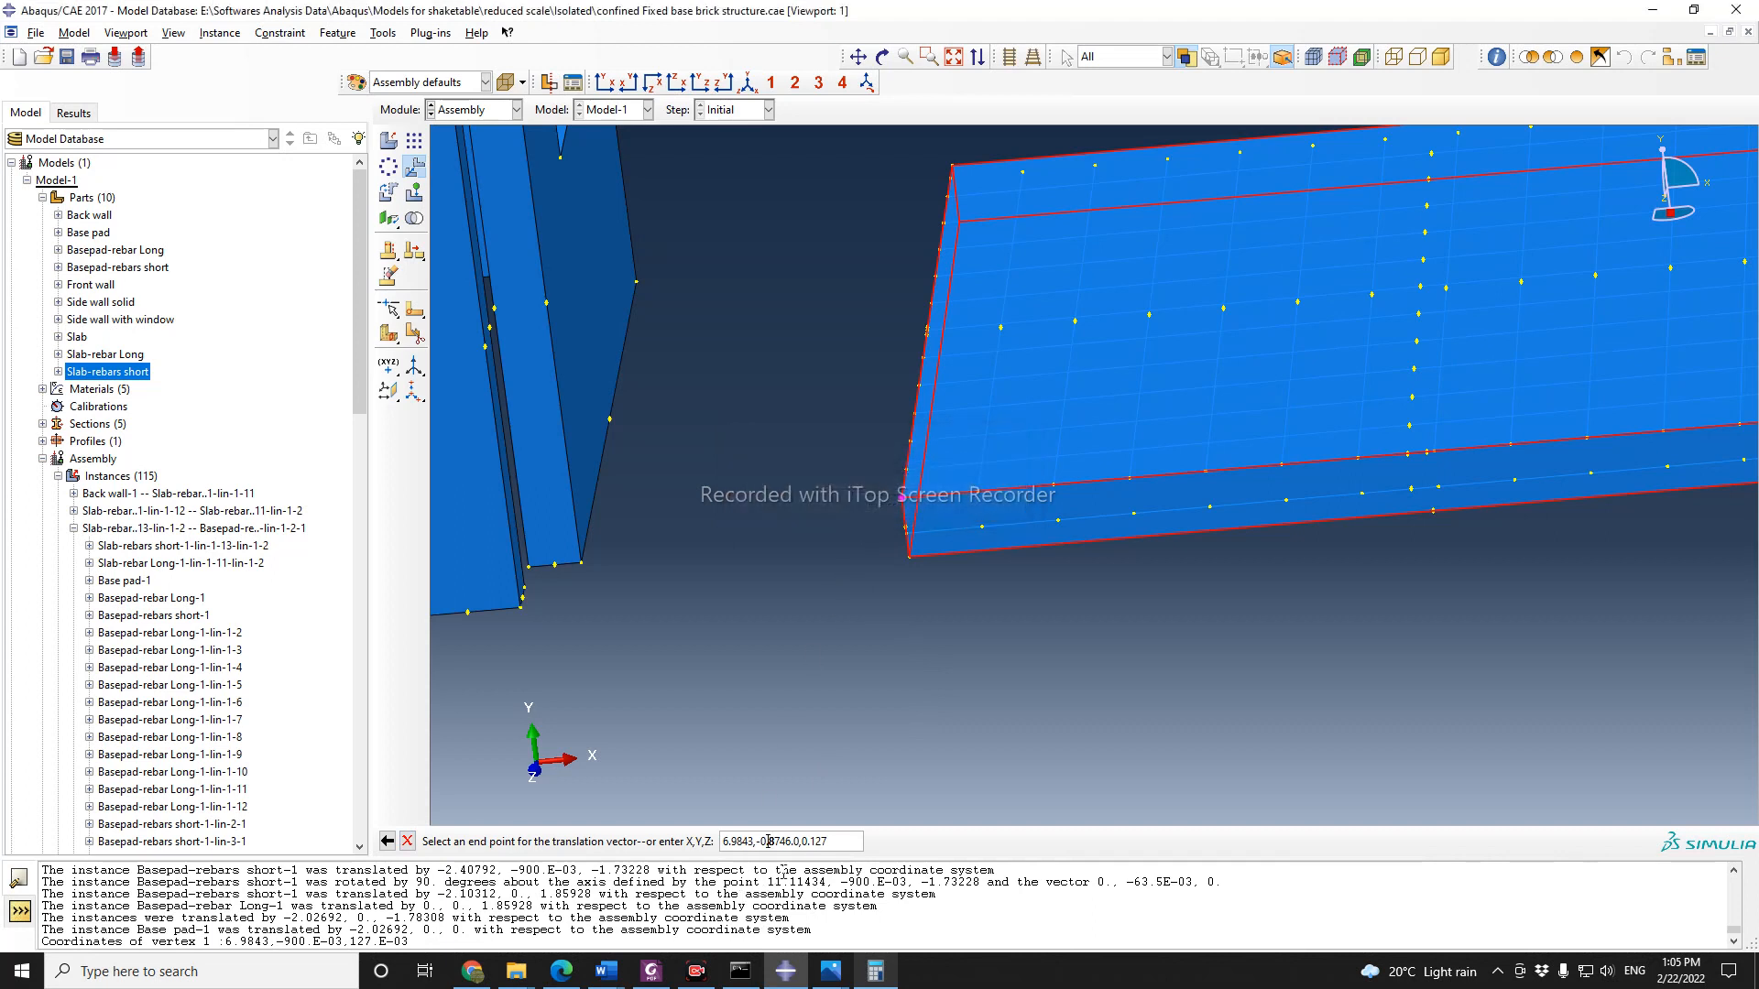
pyautogui.write('.')
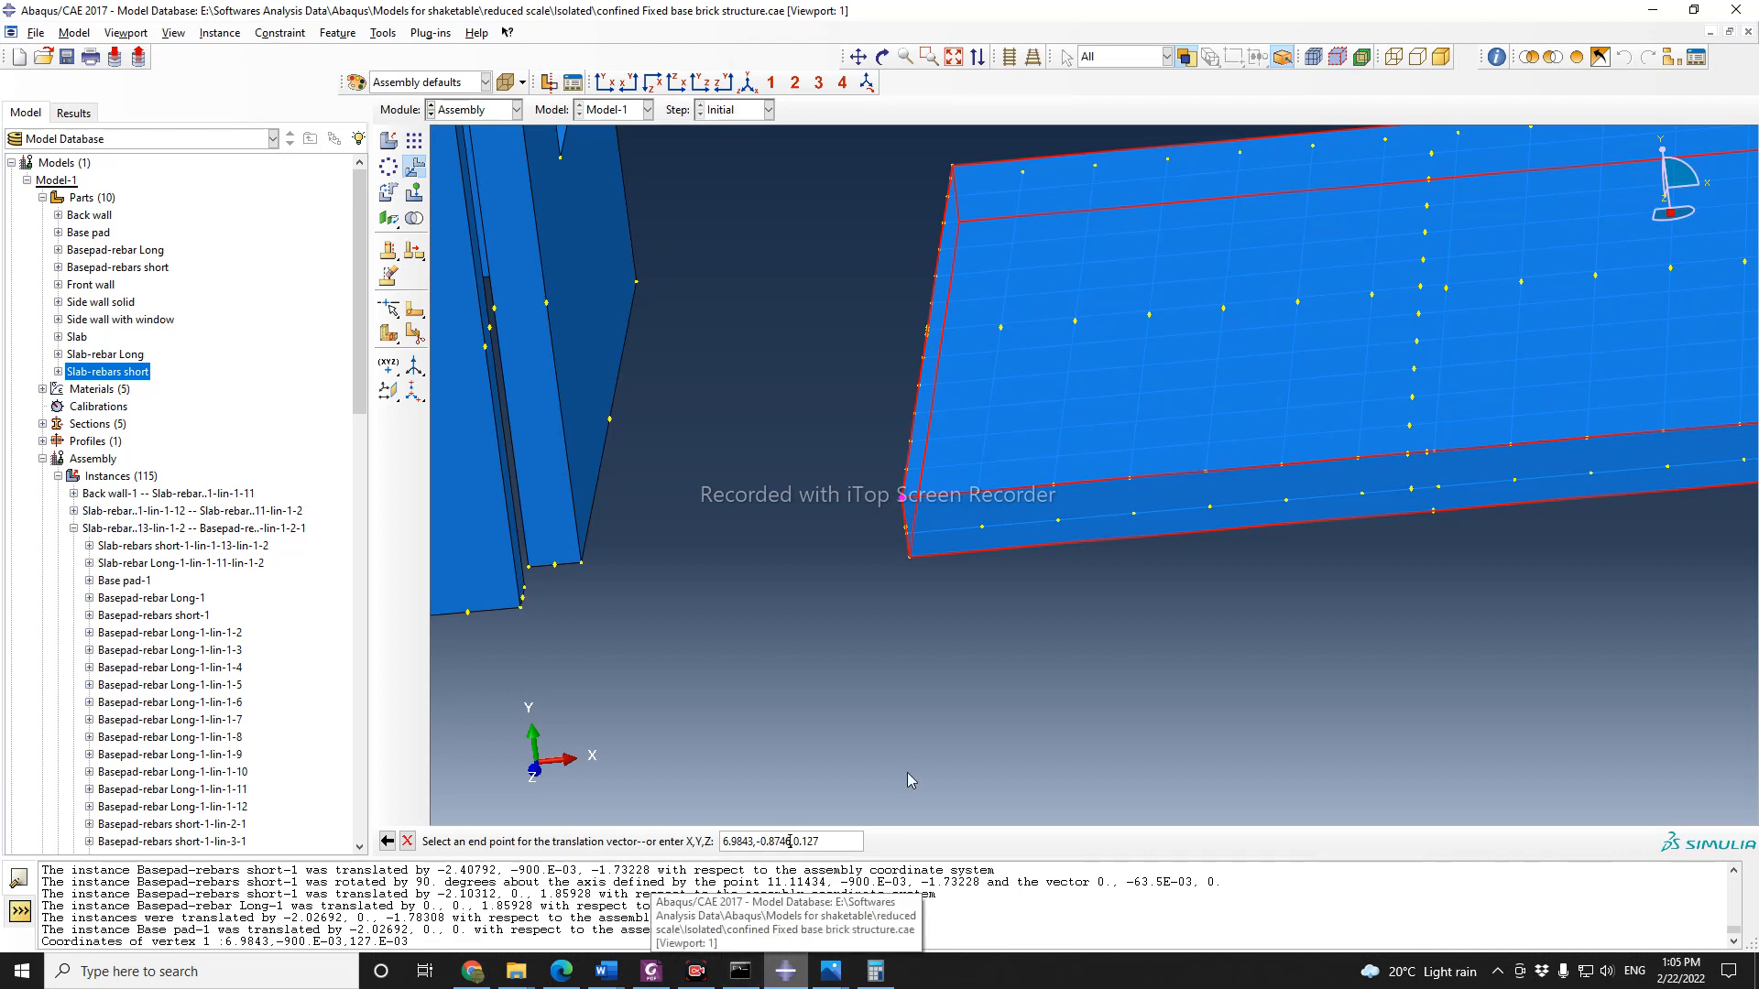
pyautogui.press('Return')
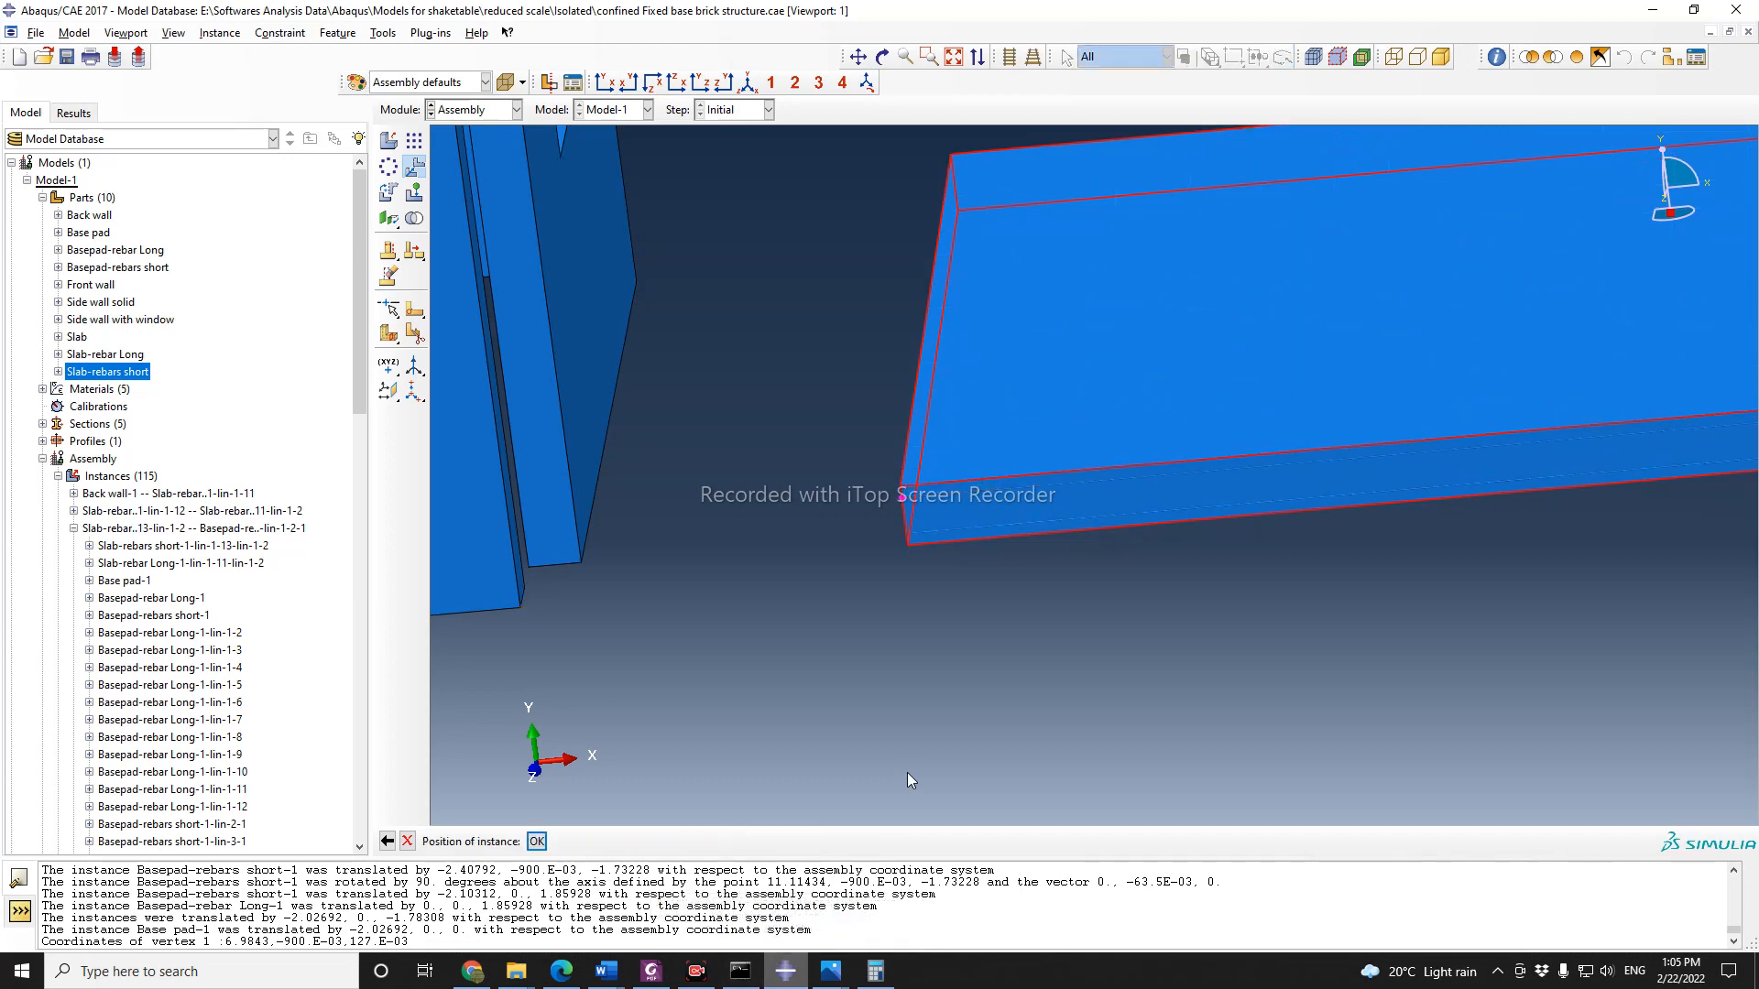
# Step: Check the previewed base pad position against the rebars from the side and accept the translation
pyautogui.click(882, 57)
pyautogui.moveTo(1121, 559); pyautogui.dragTo(1119, 412)
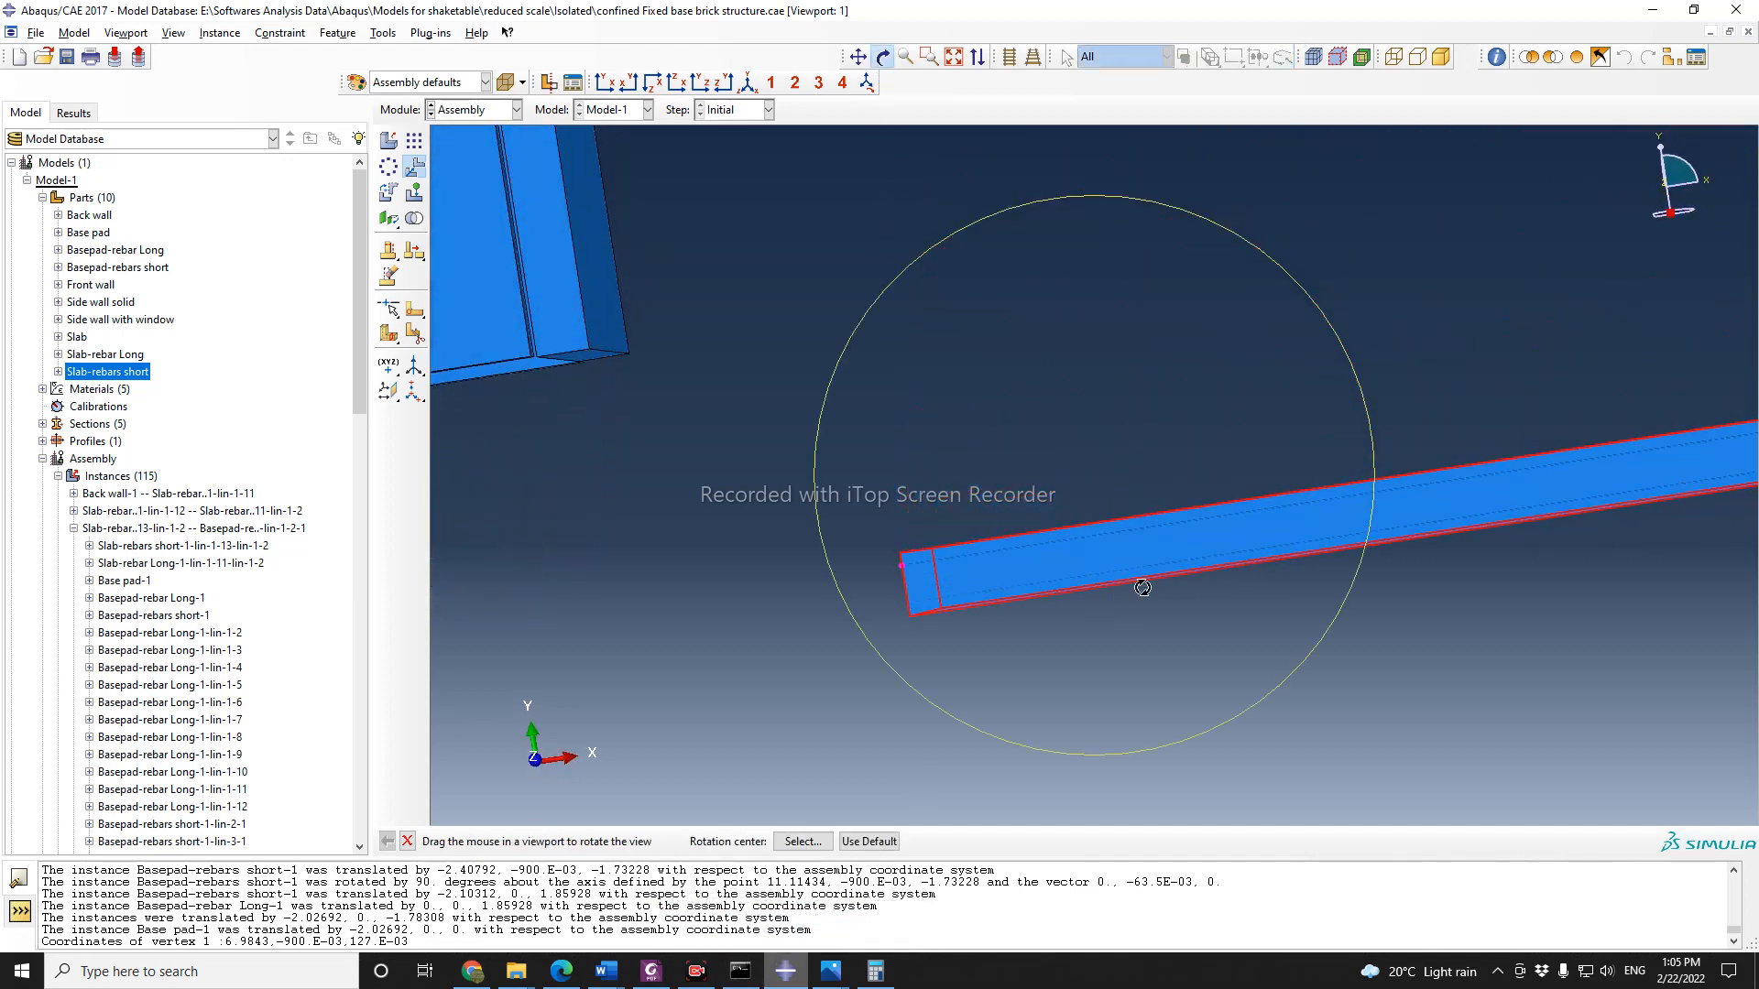
pyautogui.moveTo(1141, 586); pyautogui.dragTo(1202, 534)
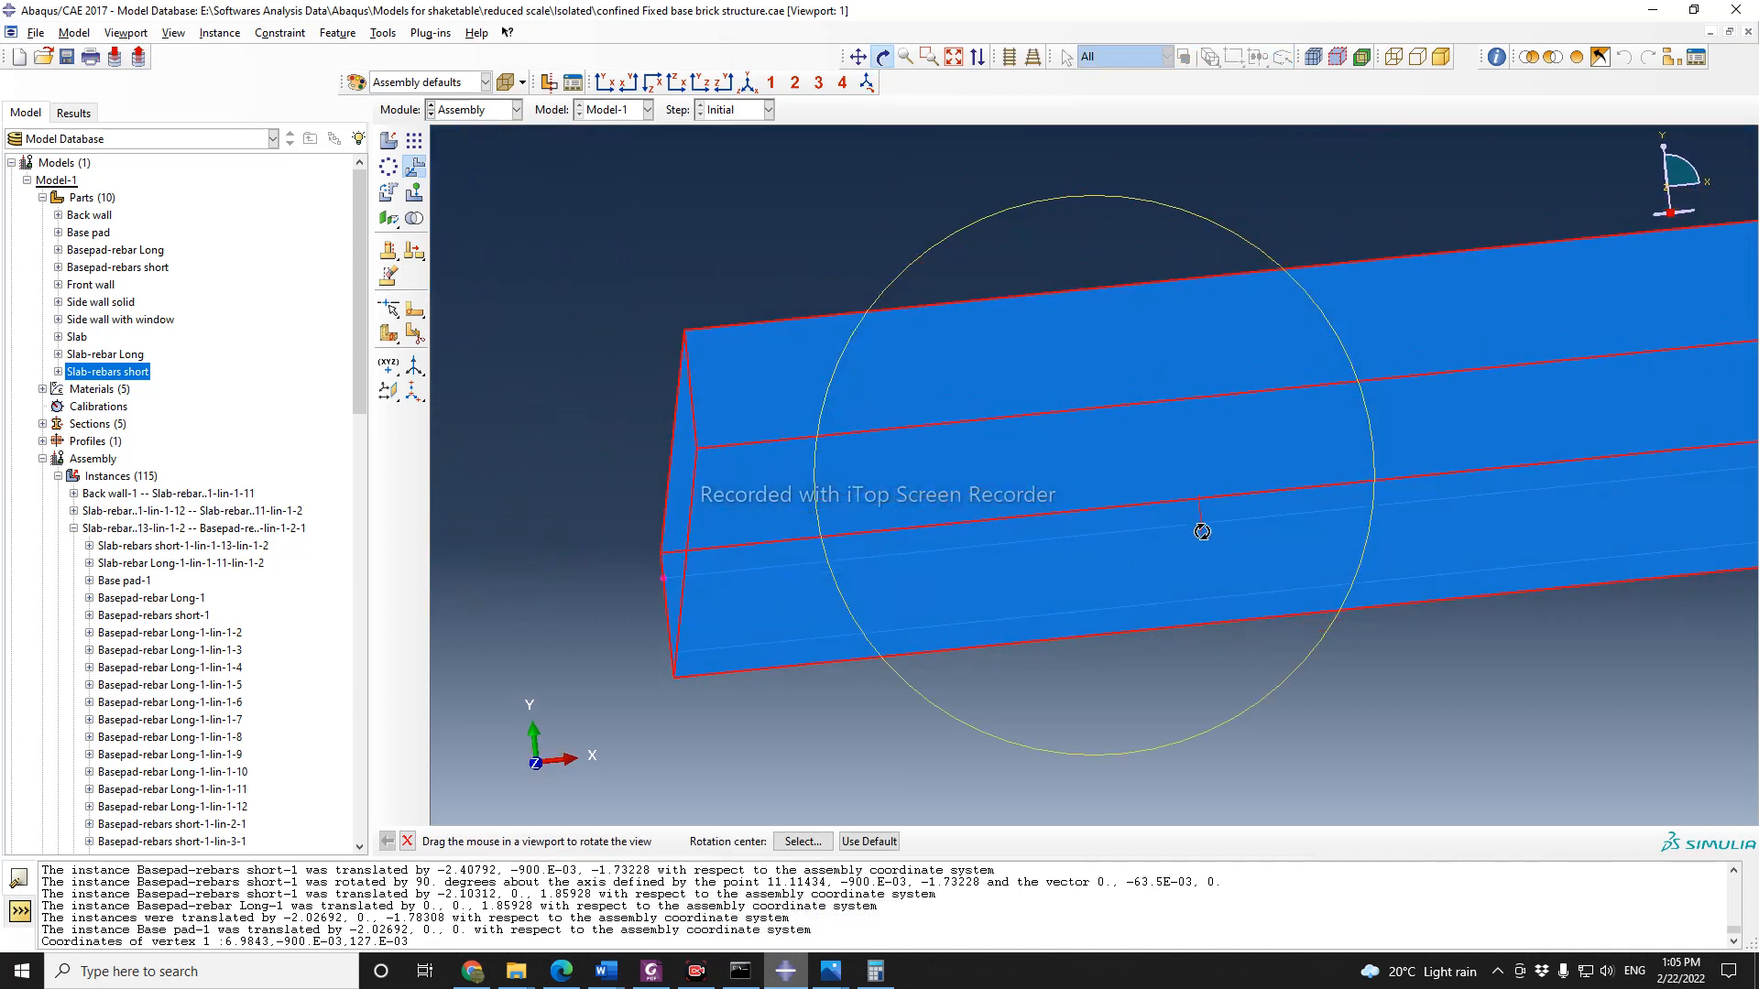
pyautogui.click(407, 841)
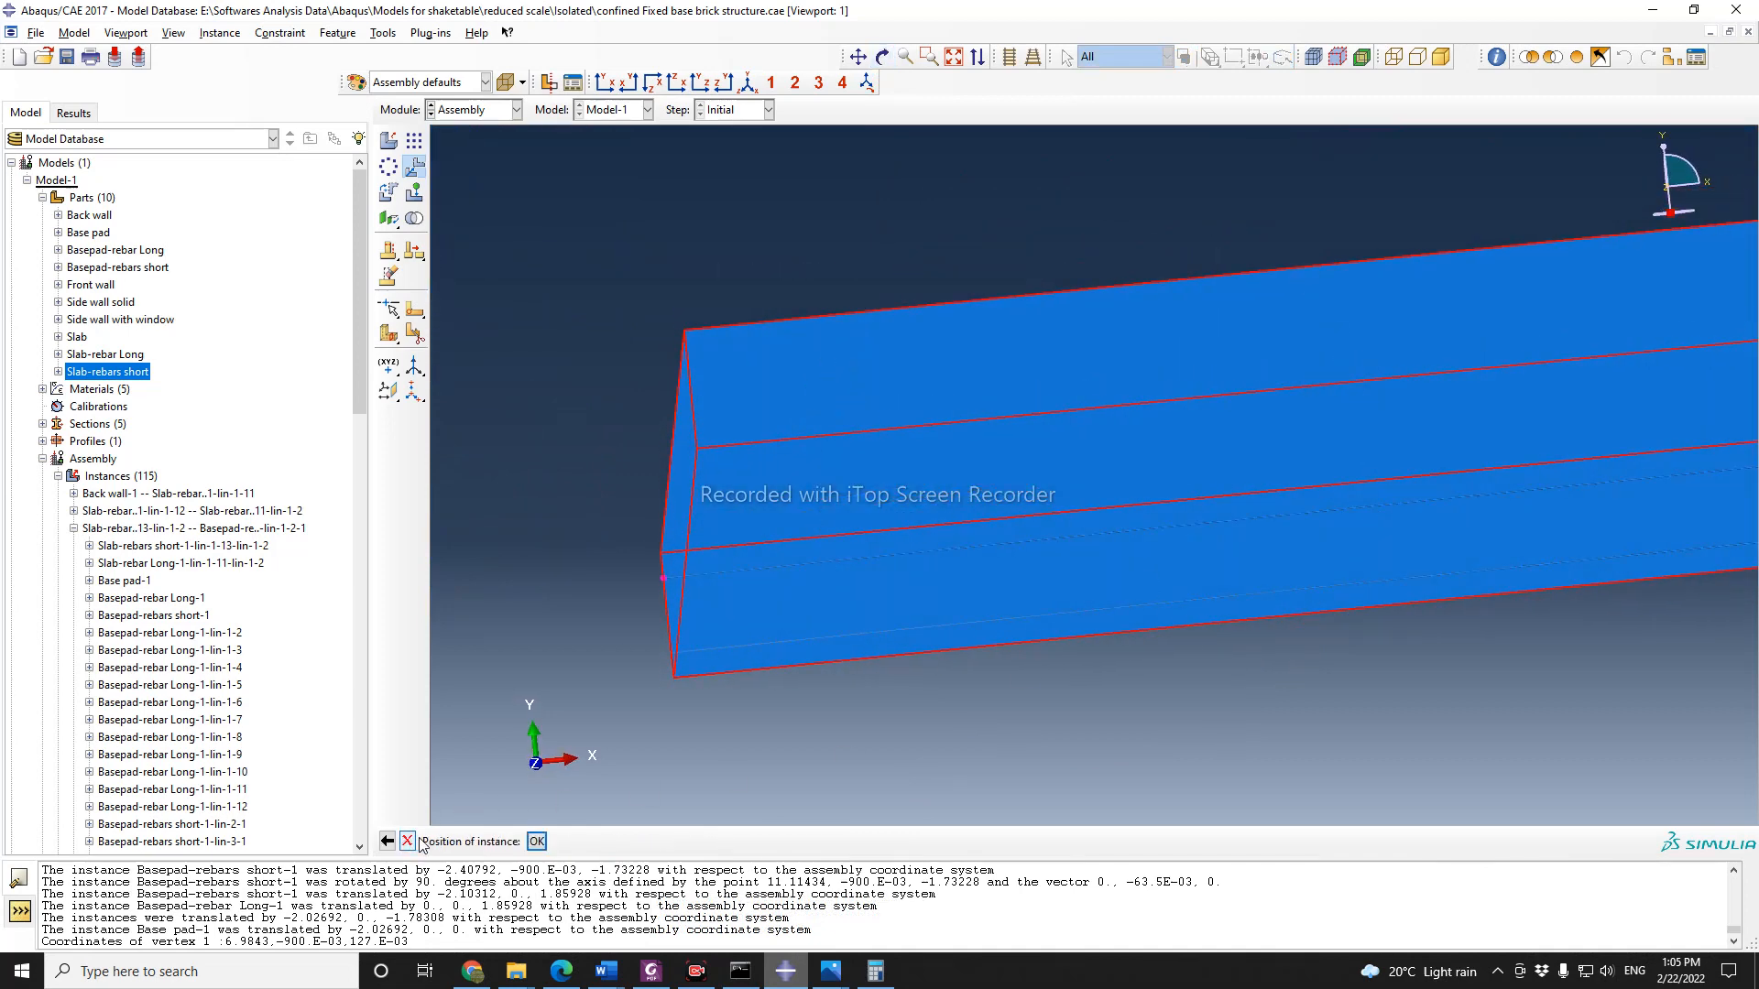
pyautogui.click(538, 841)
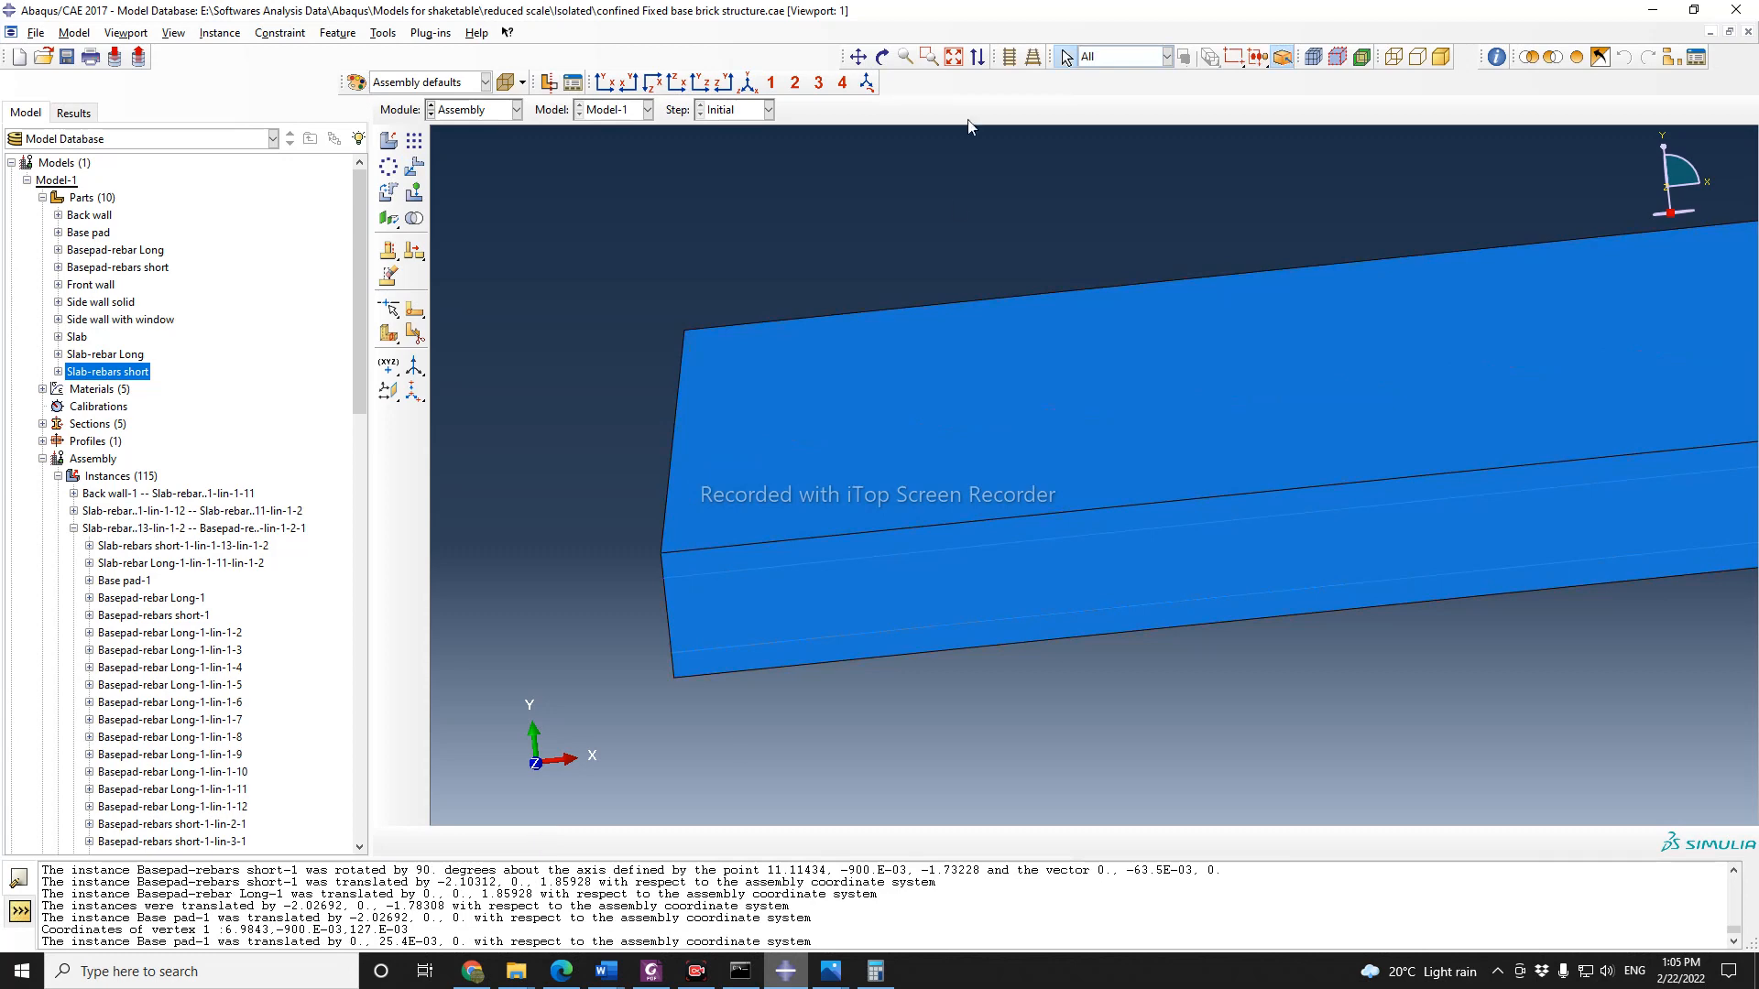
pyautogui.click(889, 58)
pyautogui.moveTo(1026, 414); pyautogui.dragTo(583, 410)
pyautogui.click(407, 841)
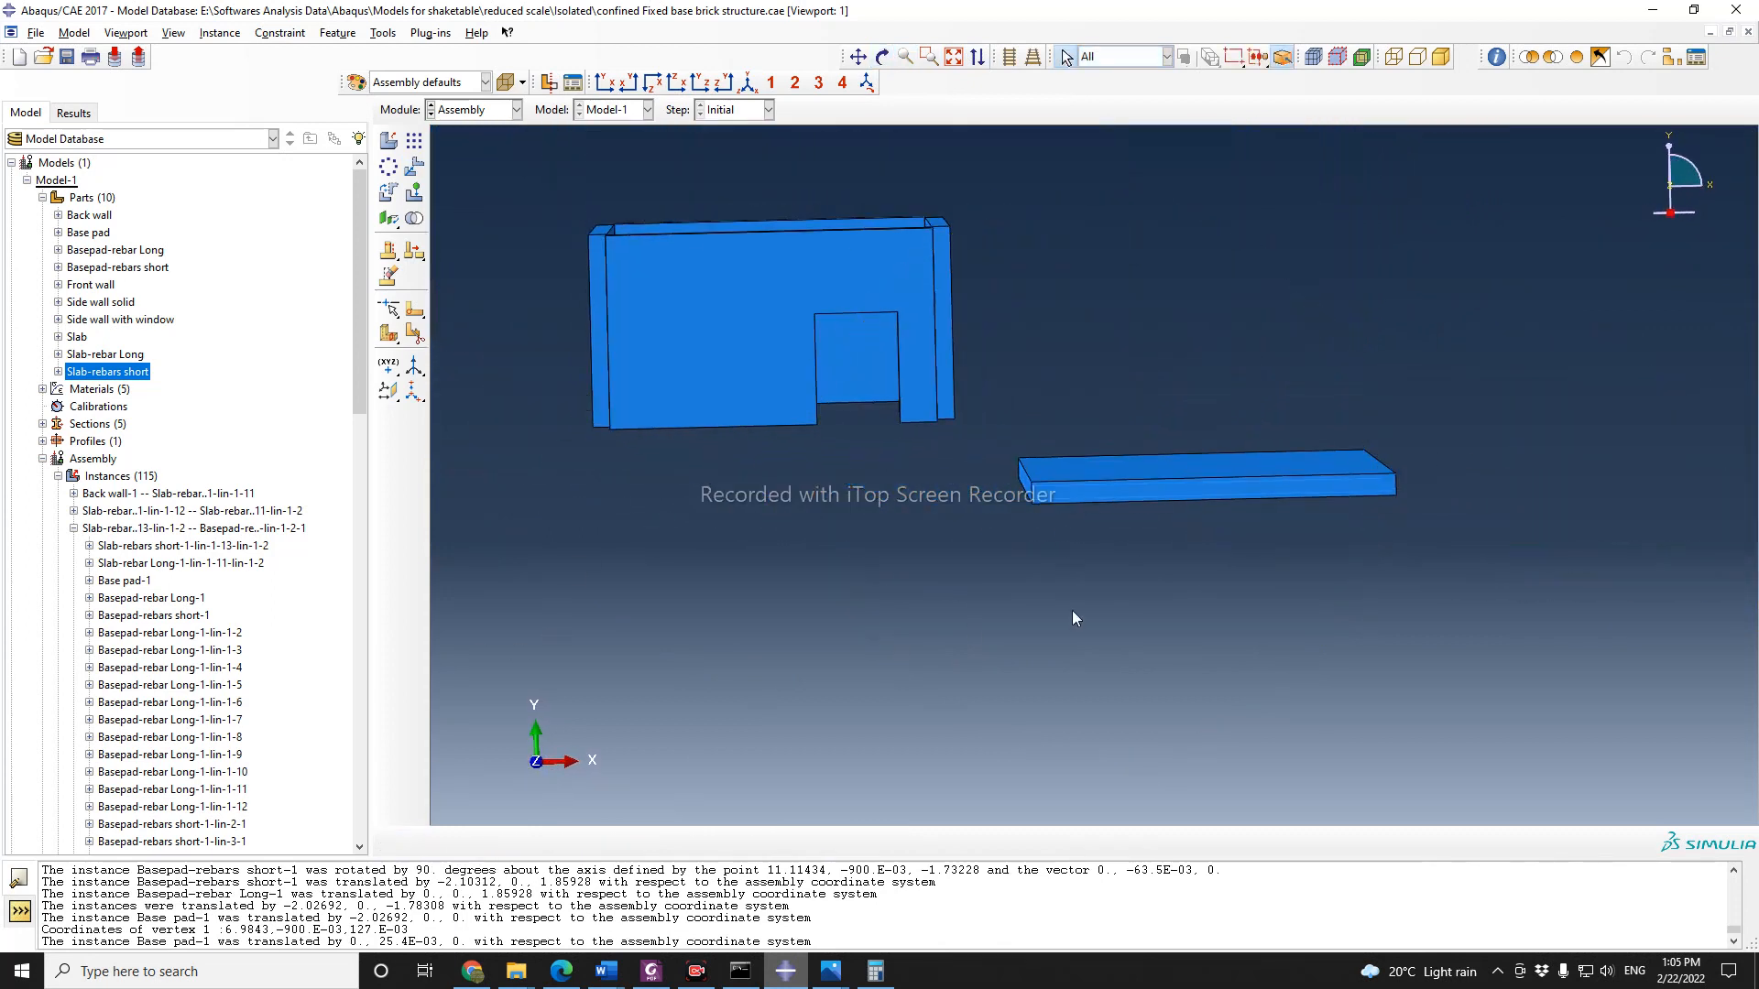
pyautogui.click(414, 166)
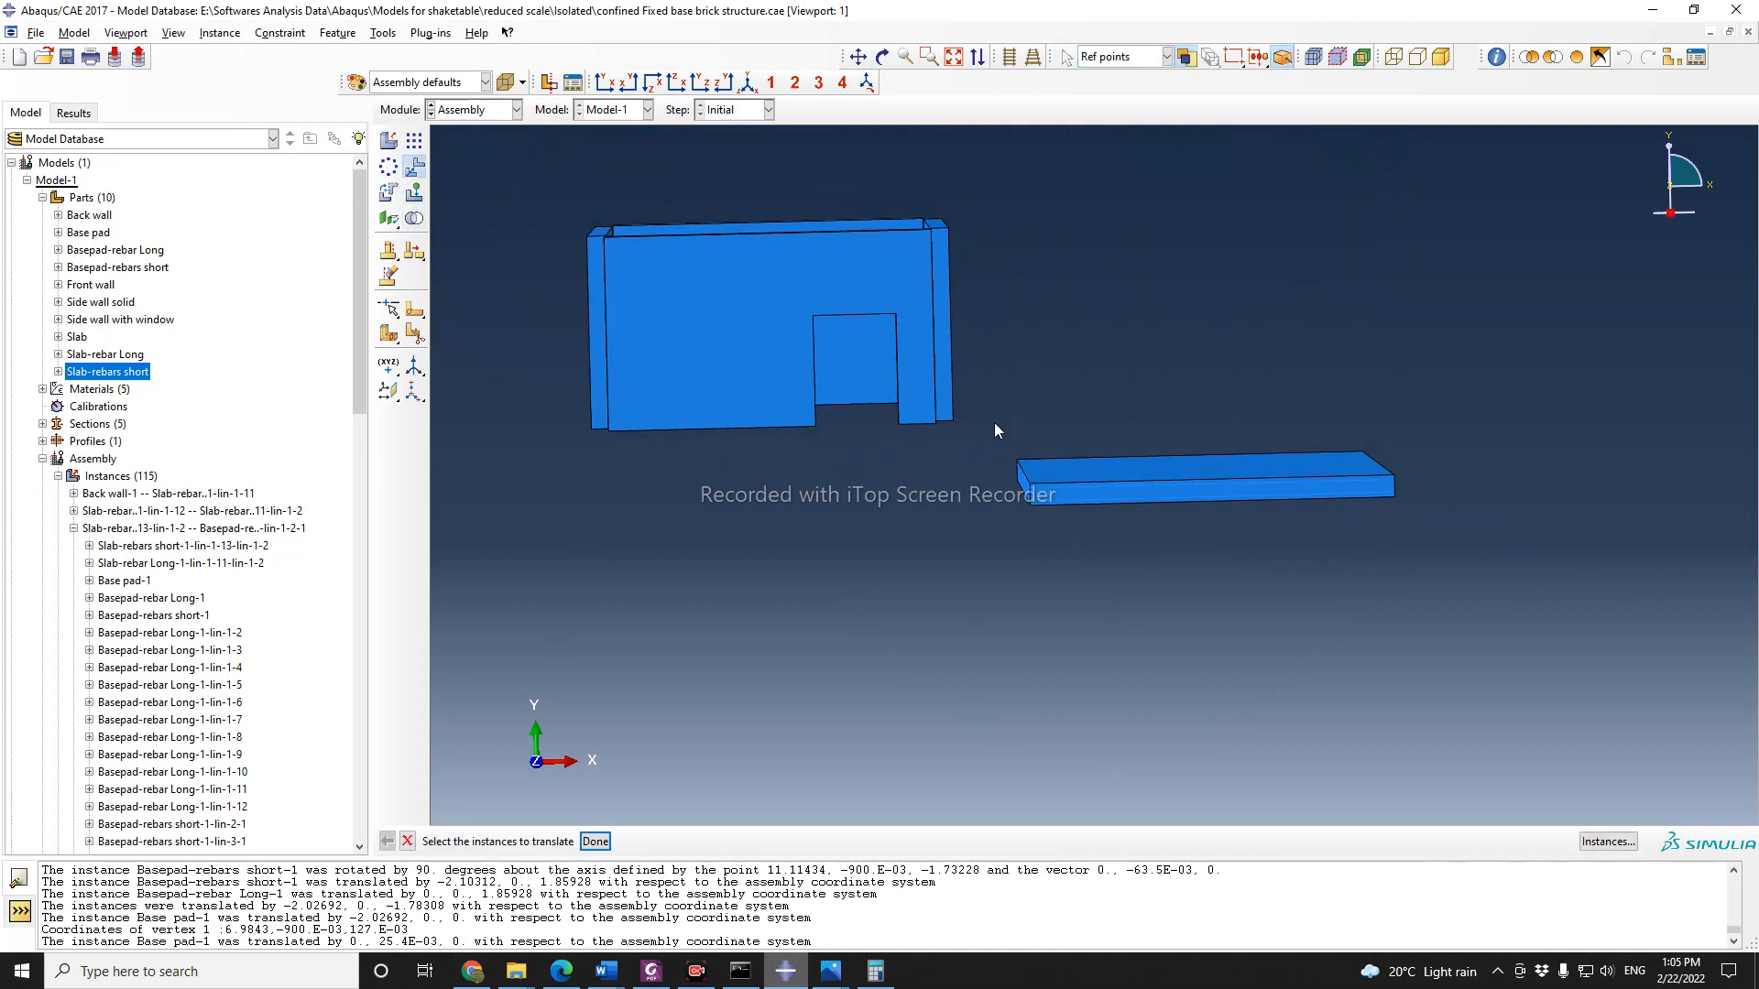
pyautogui.moveTo(993, 422); pyautogui.dragTo(1473, 643)
pyautogui.click(596, 841)
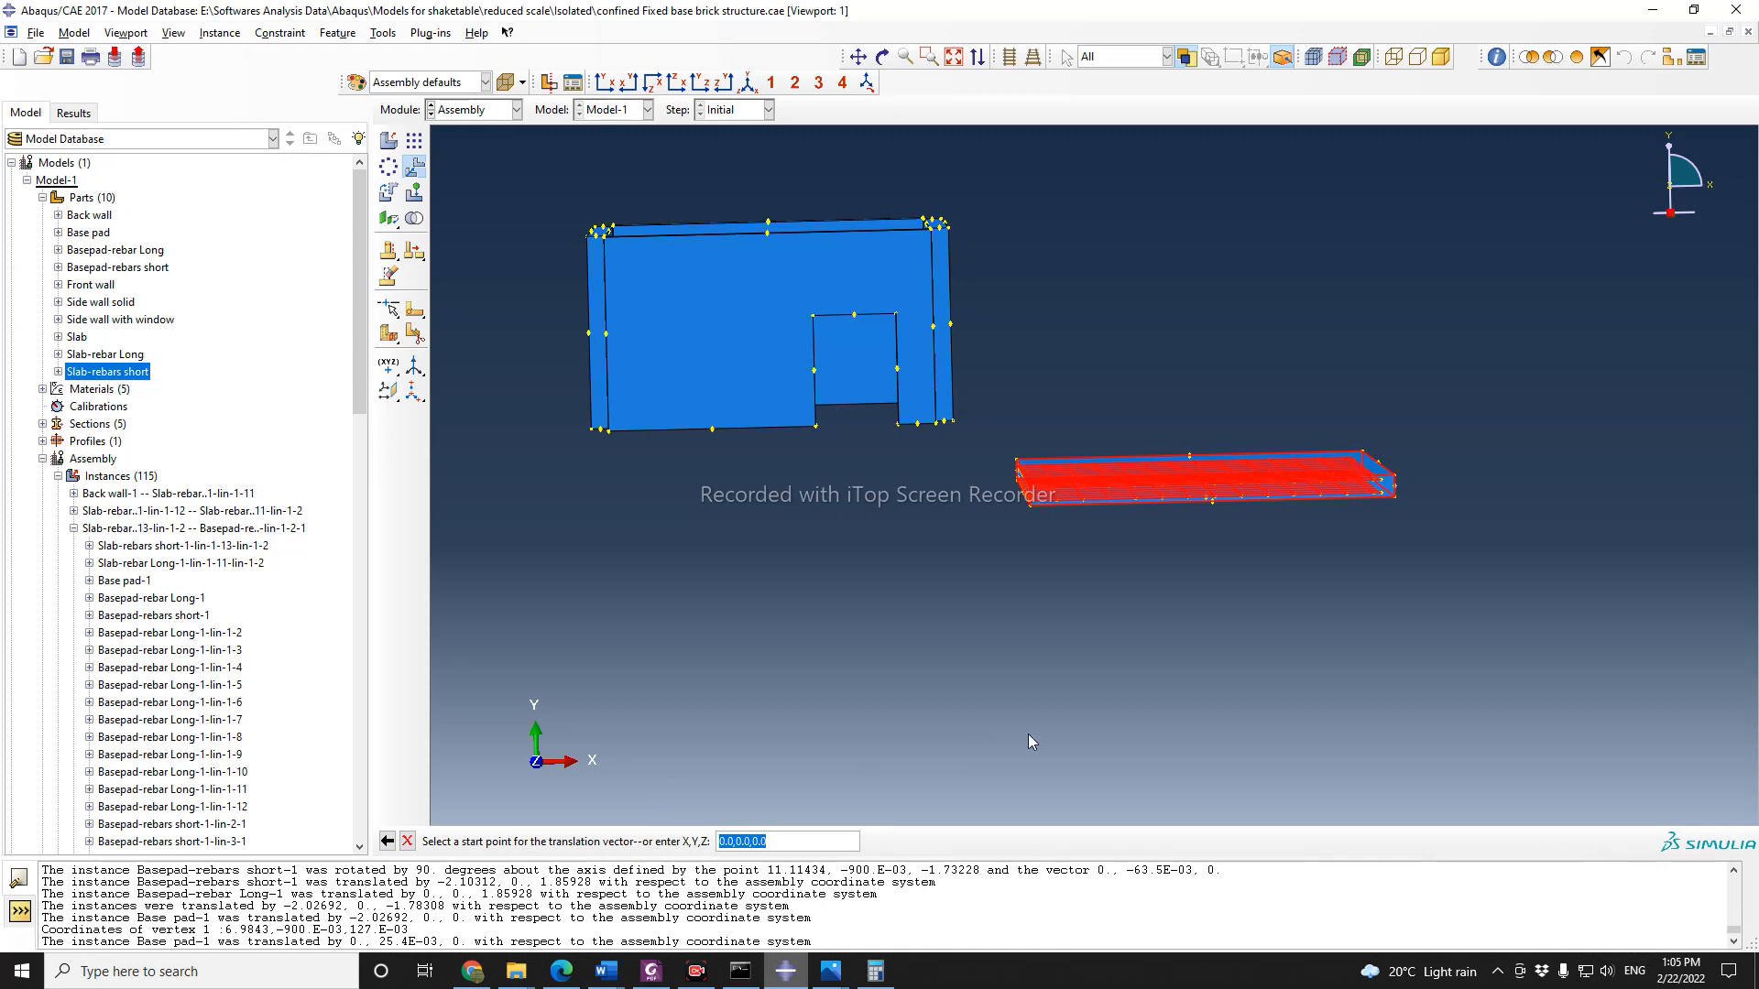
pyautogui.scroll(4, 1486, 683)
pyautogui.scroll(-3, 1486, 684)
pyautogui.scroll(-1, 1477, 667)
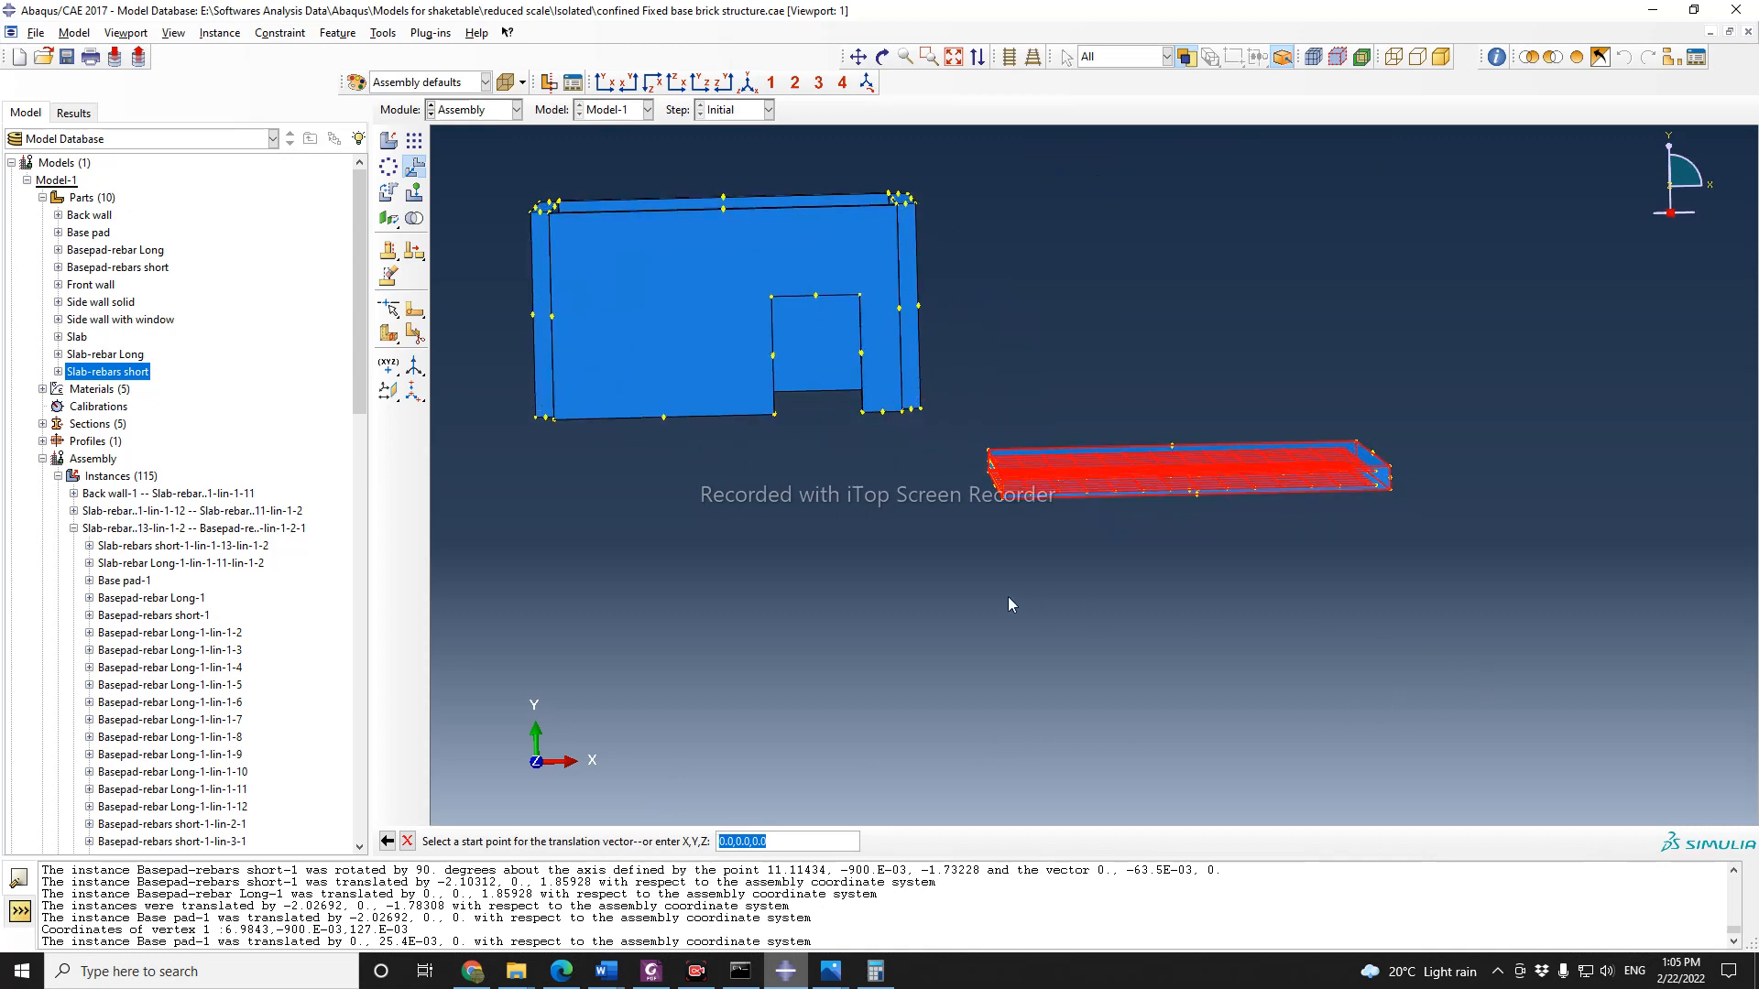
pyautogui.scroll(-3, 1008, 575)
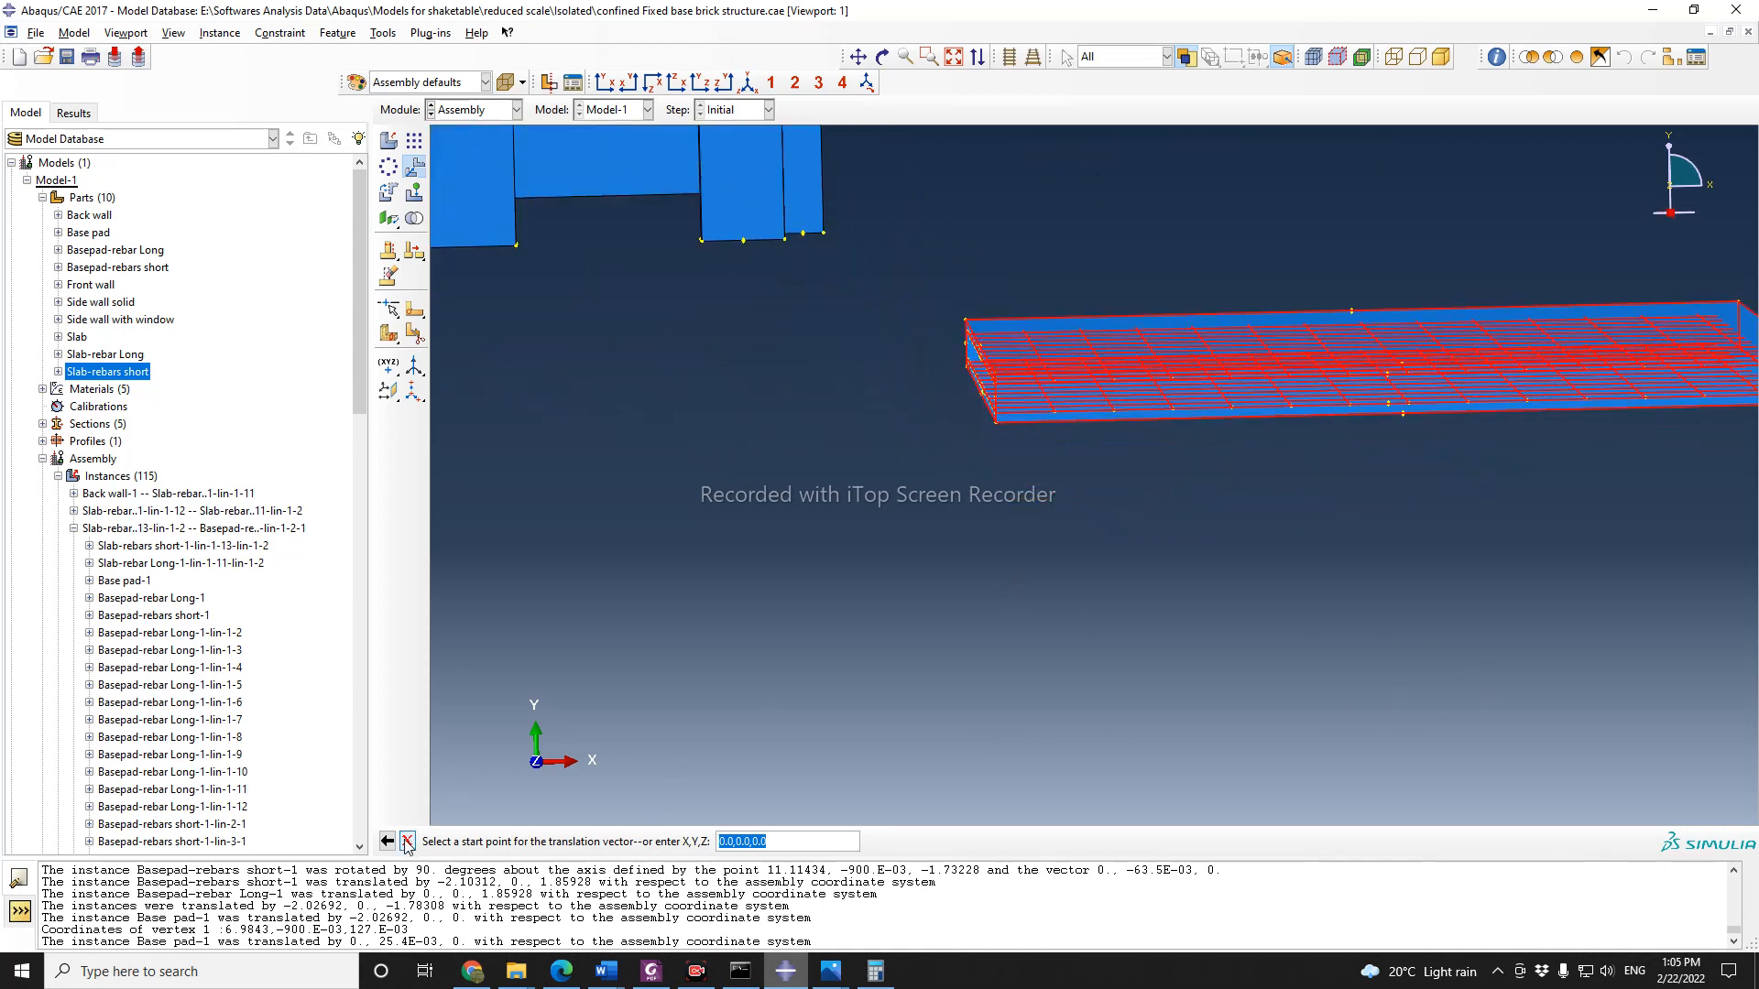
pyautogui.click(408, 841)
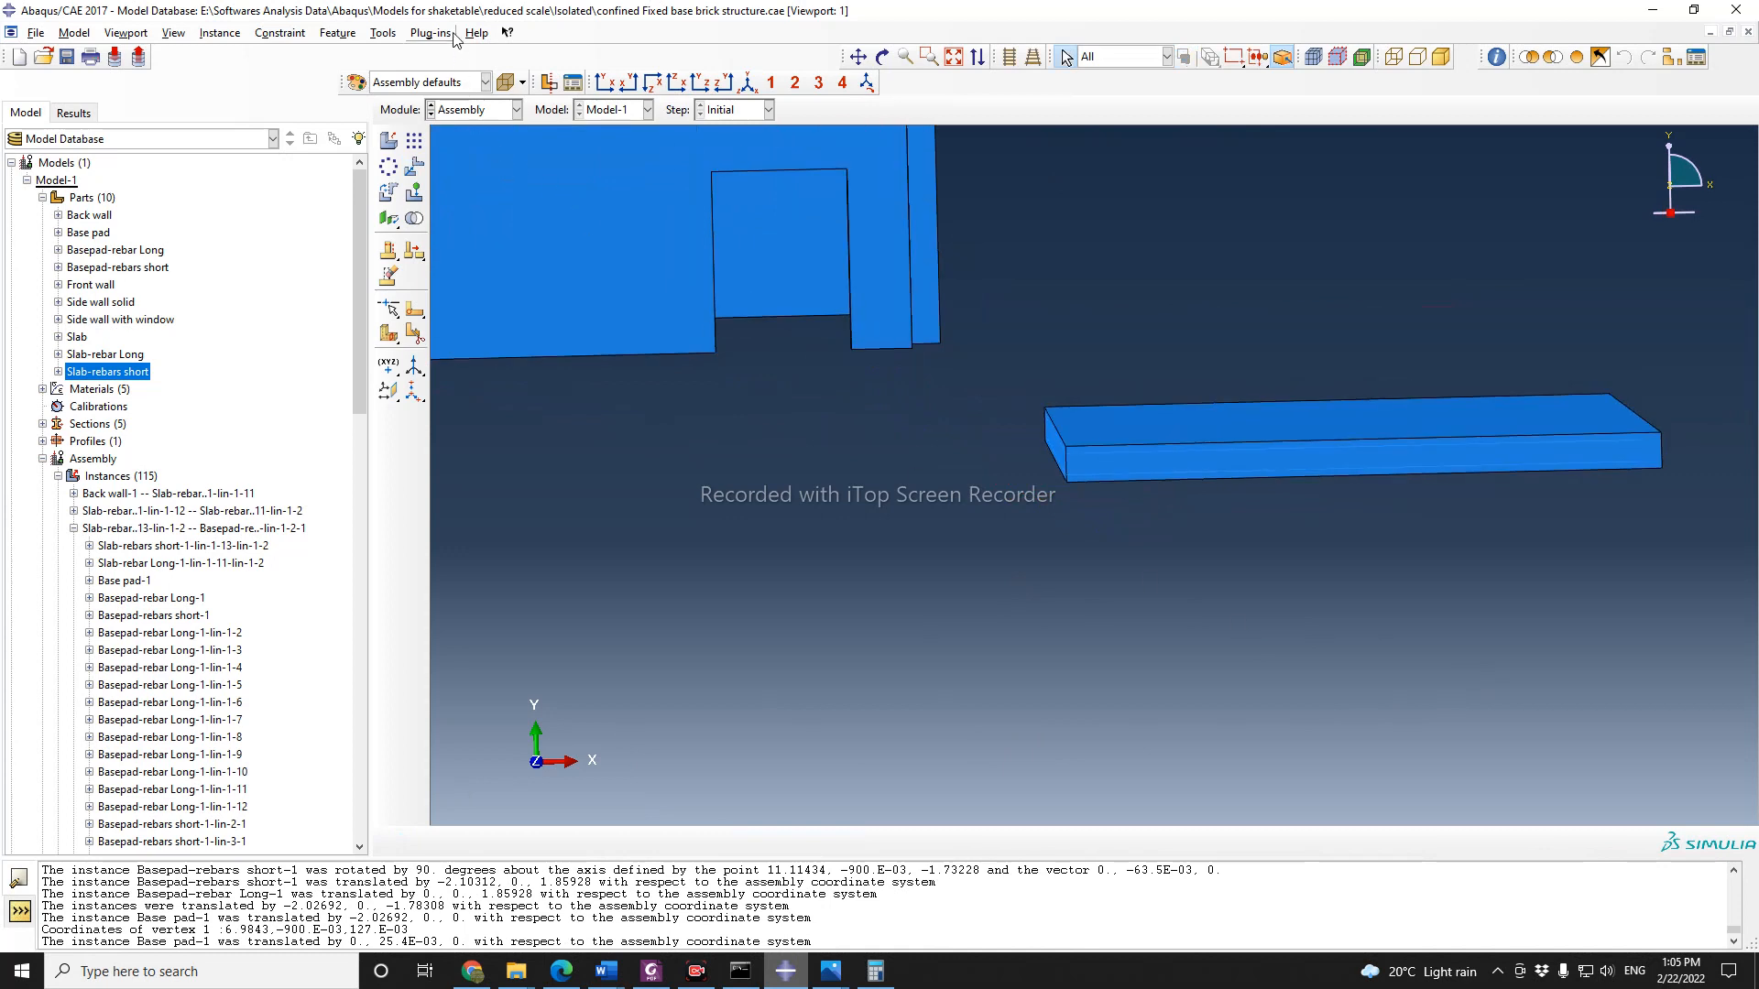
# Step: Query the point coordinates of the base pad's near lower corner and copy them from the message log
pyautogui.click(378, 32)
pyautogui.click(390, 52)
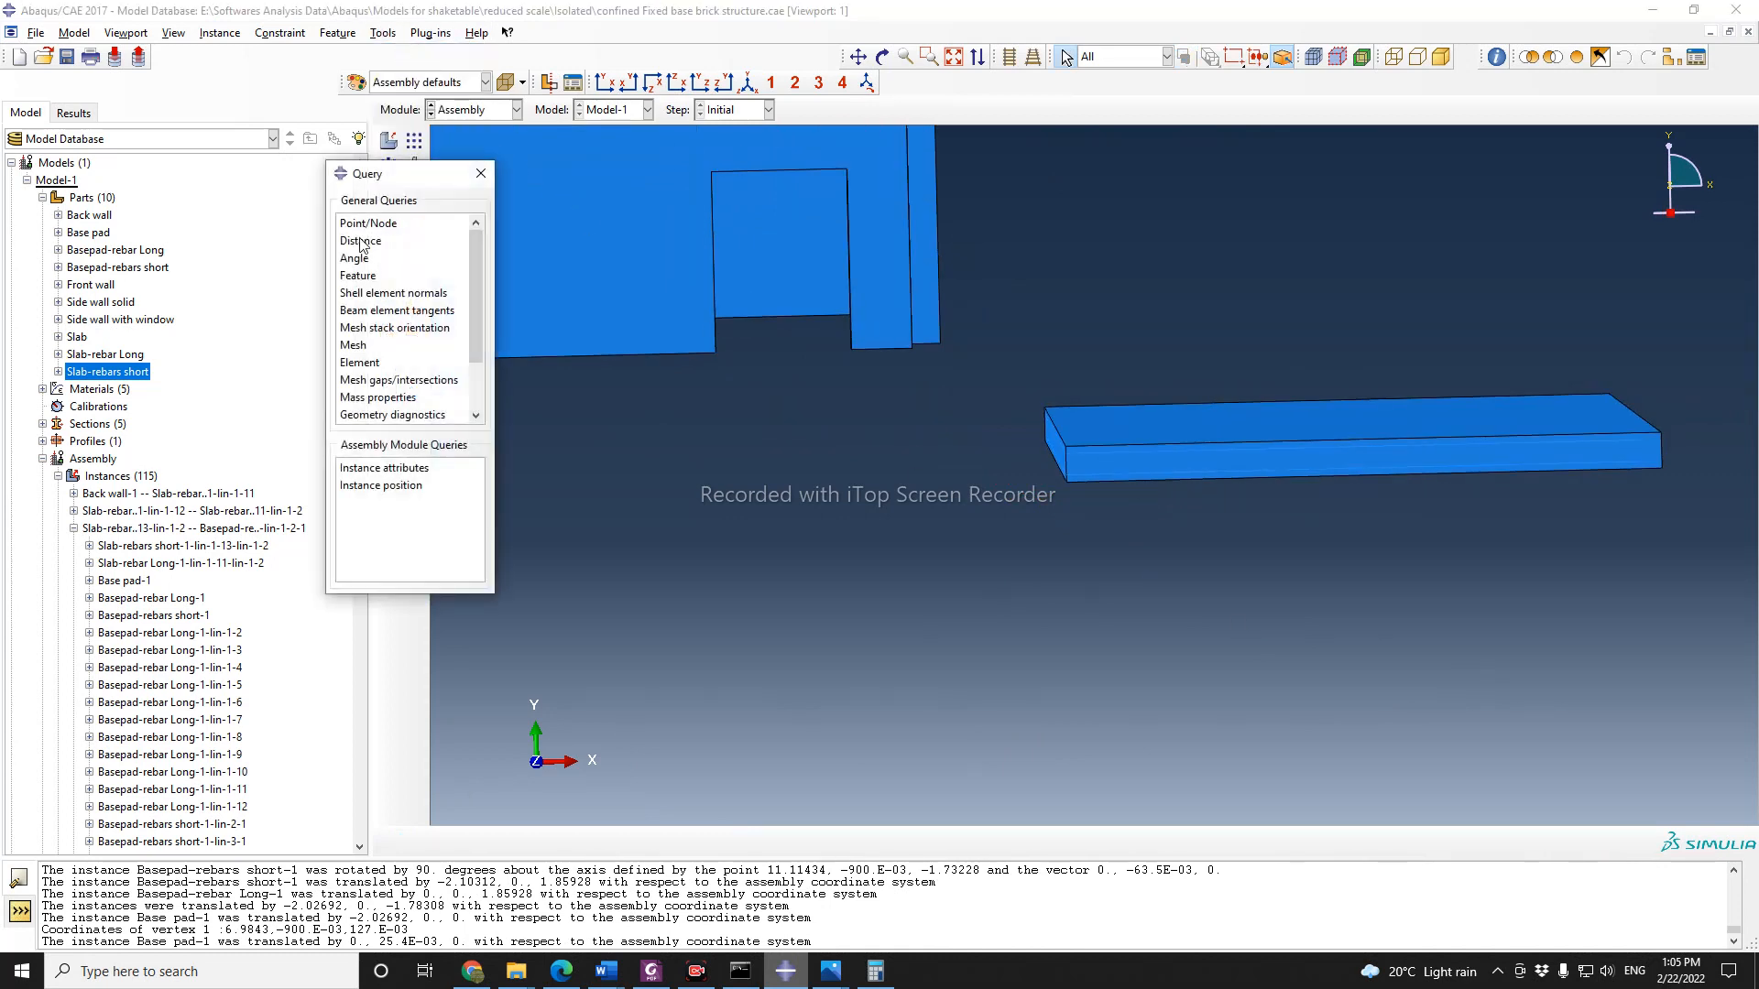
pyautogui.click(372, 222)
pyautogui.scroll(-1, 1096, 553)
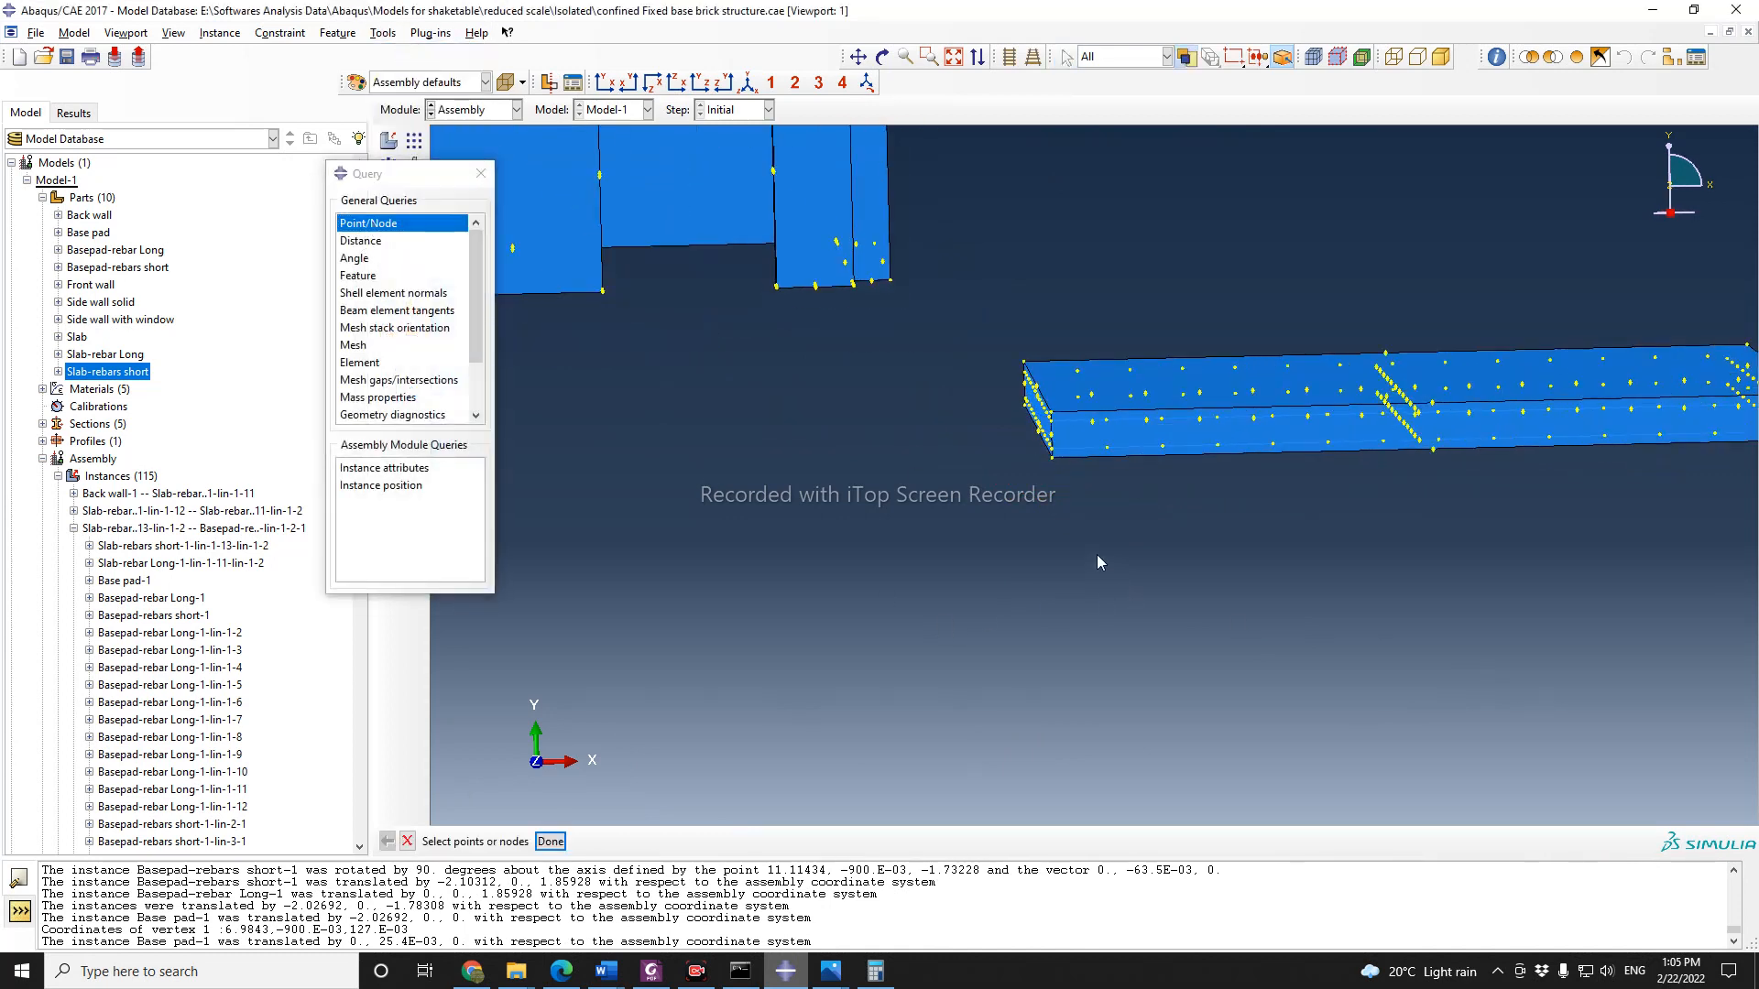
pyautogui.click(1053, 460)
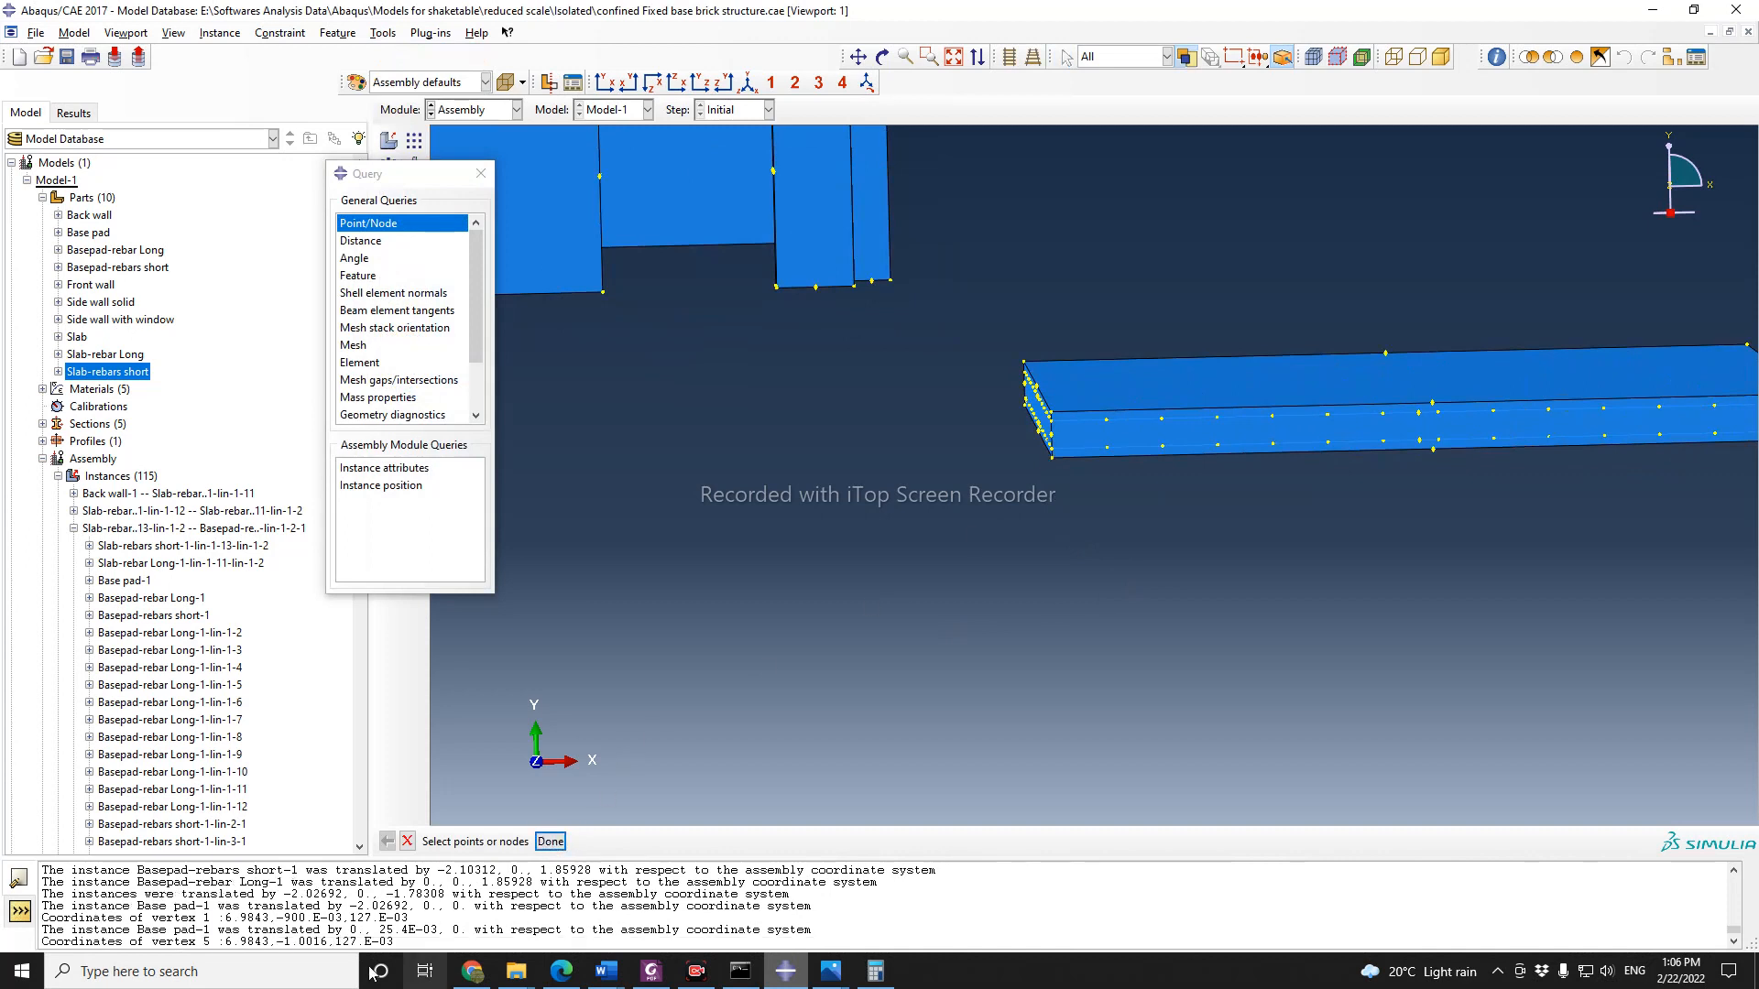
pyautogui.moveTo(227, 942); pyautogui.dragTo(398, 944)
pyautogui.hotkey('ctrl', 'c')
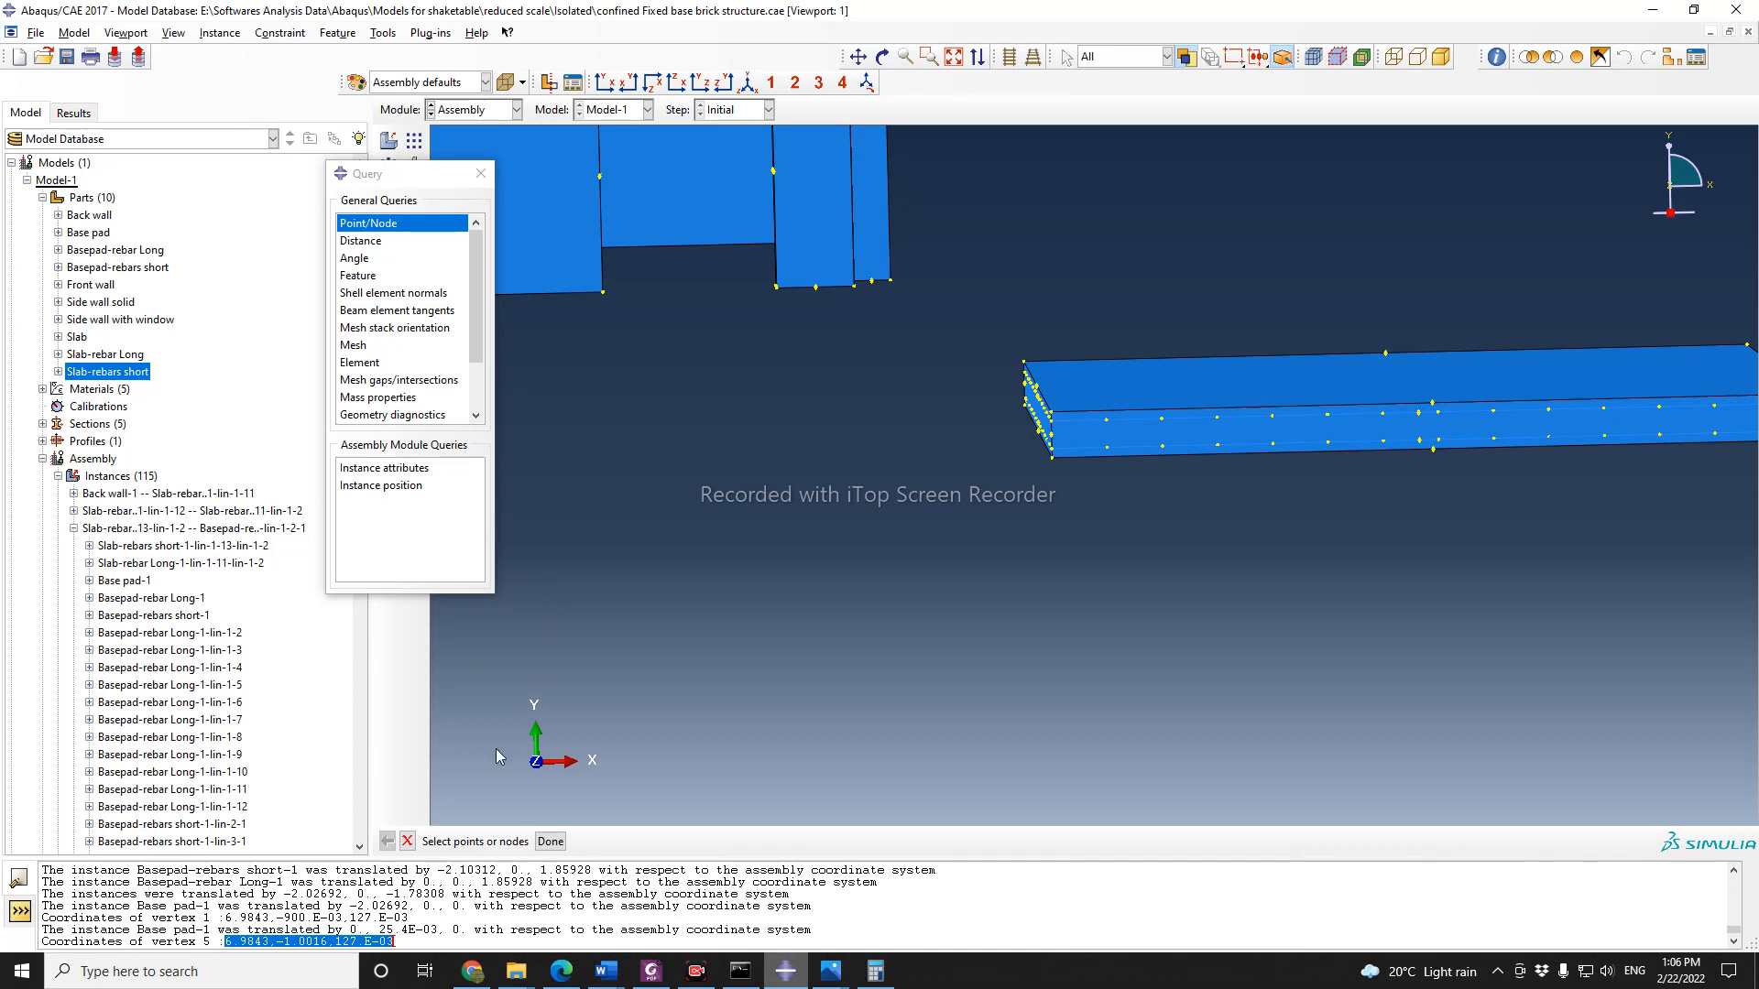
# Step: Start translating the base pad together with all its rebars, using the pad's near lower corner as the start point
pyautogui.click(479, 174)
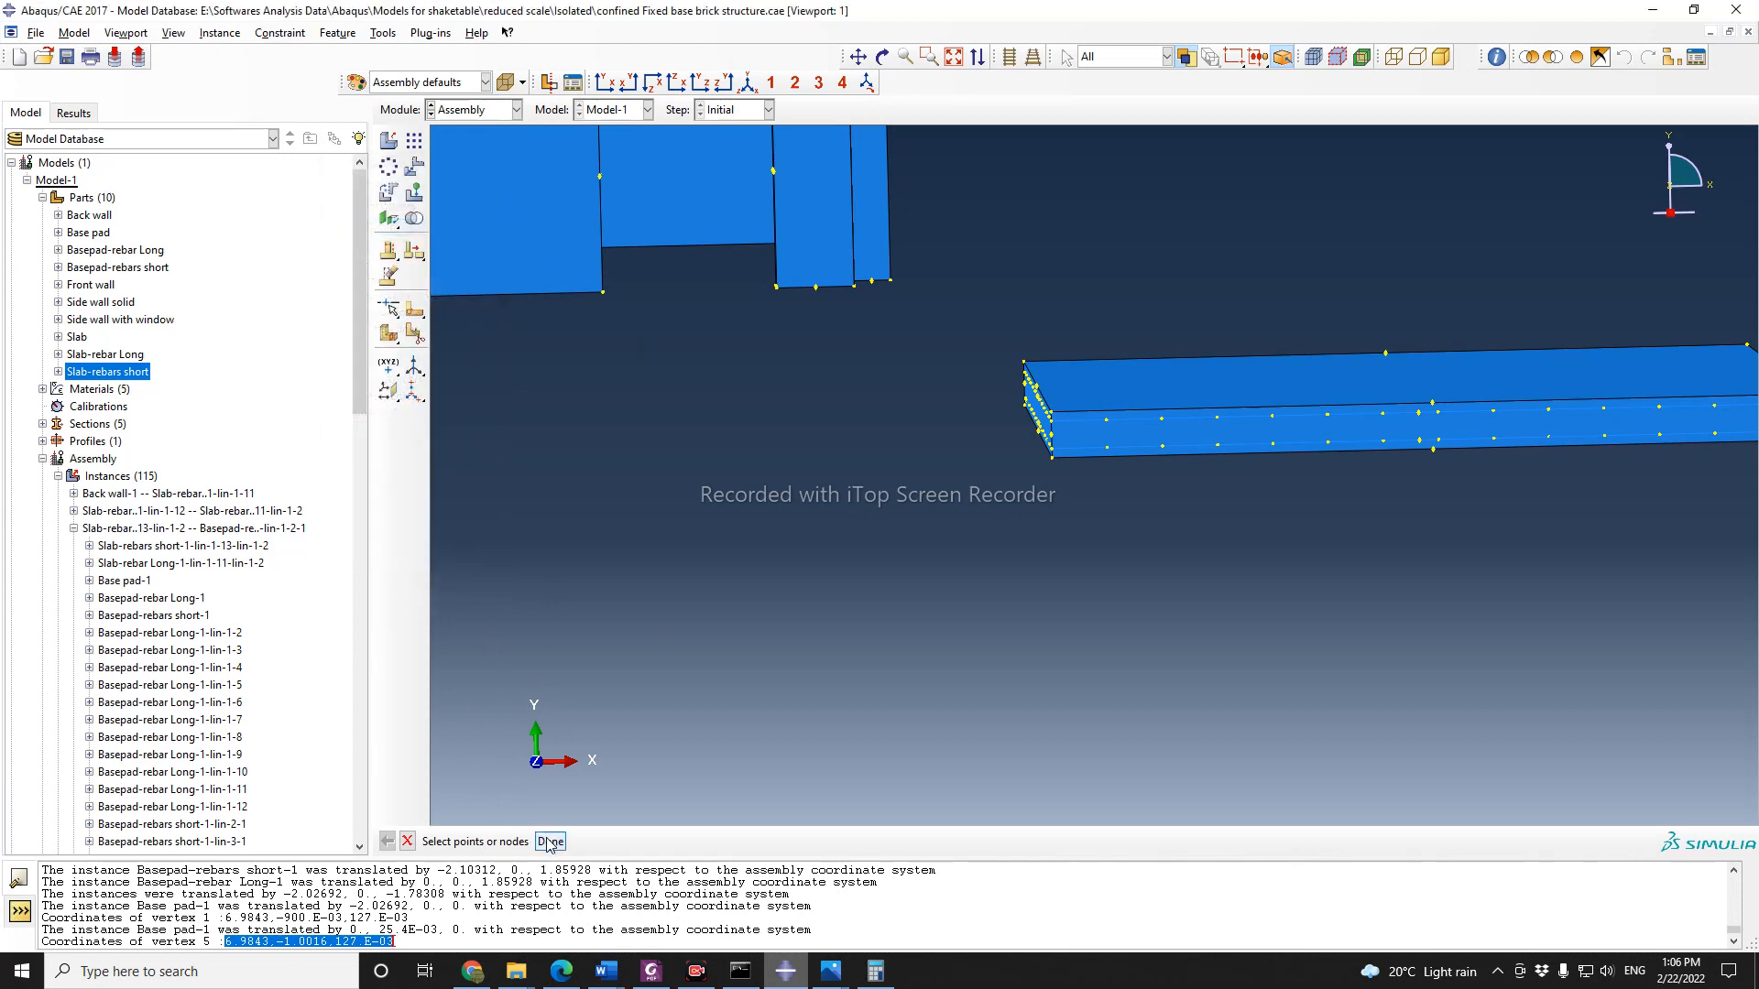
pyautogui.click(414, 165)
pyautogui.scroll(-1, 948, 405)
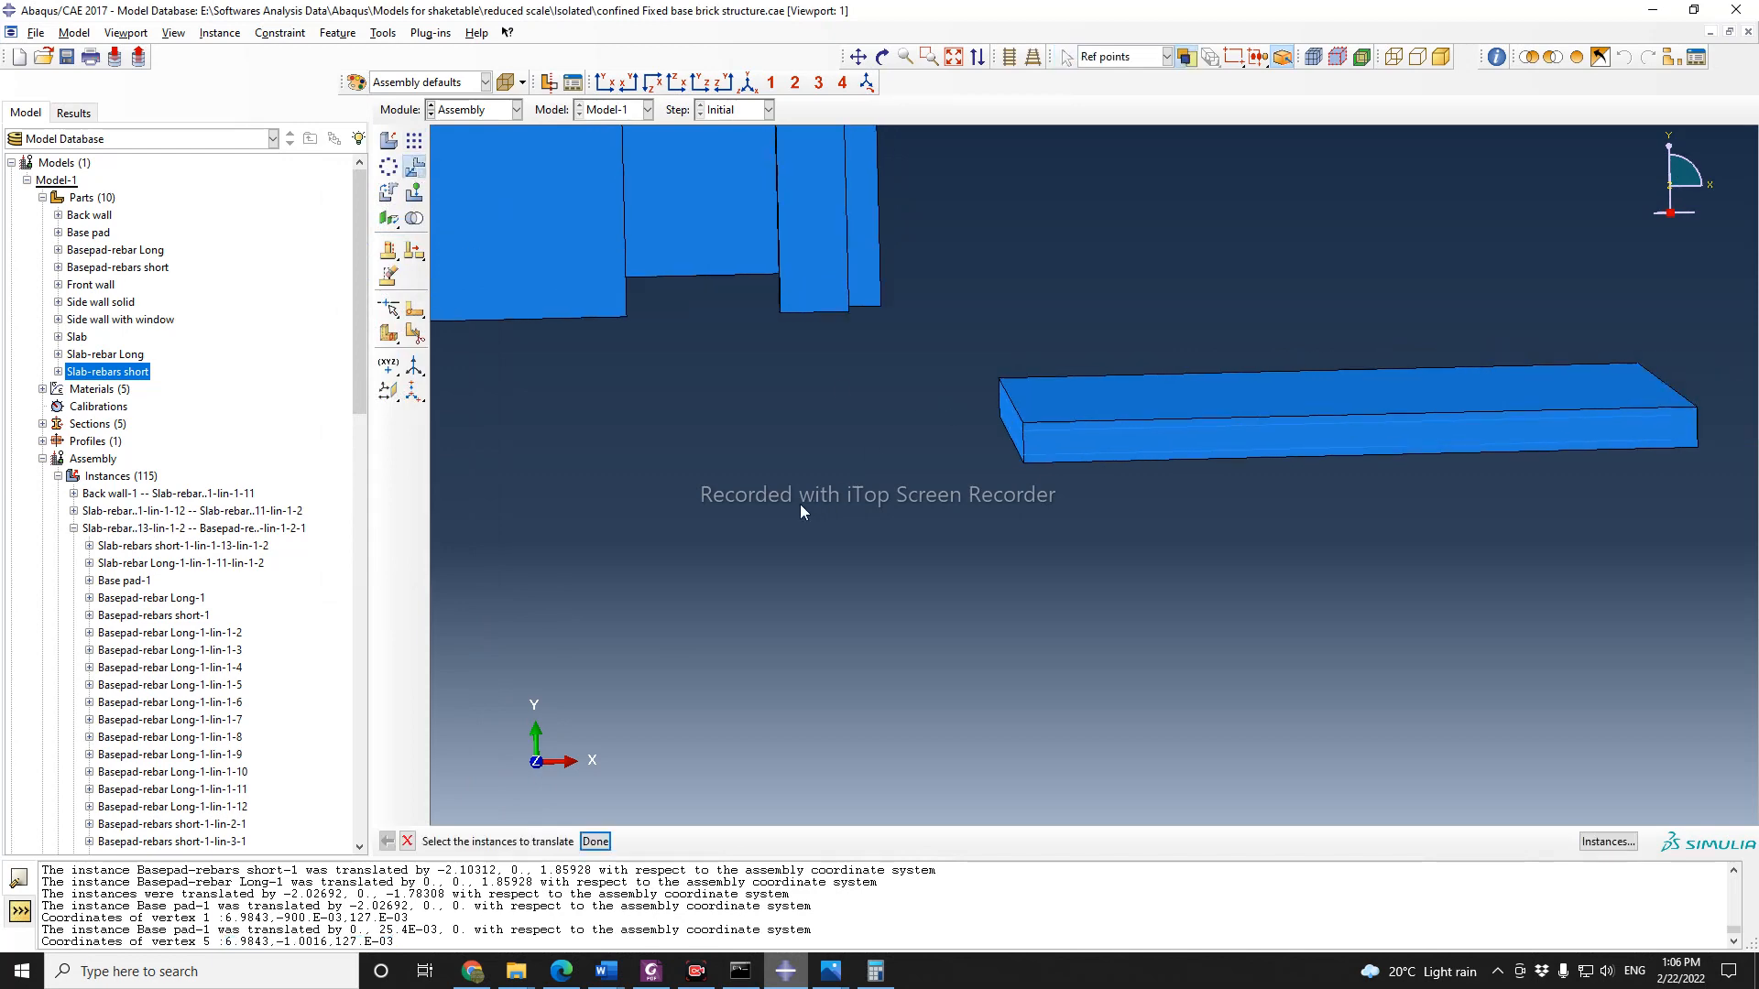
pyautogui.moveTo(937, 323); pyautogui.dragTo(1711, 612)
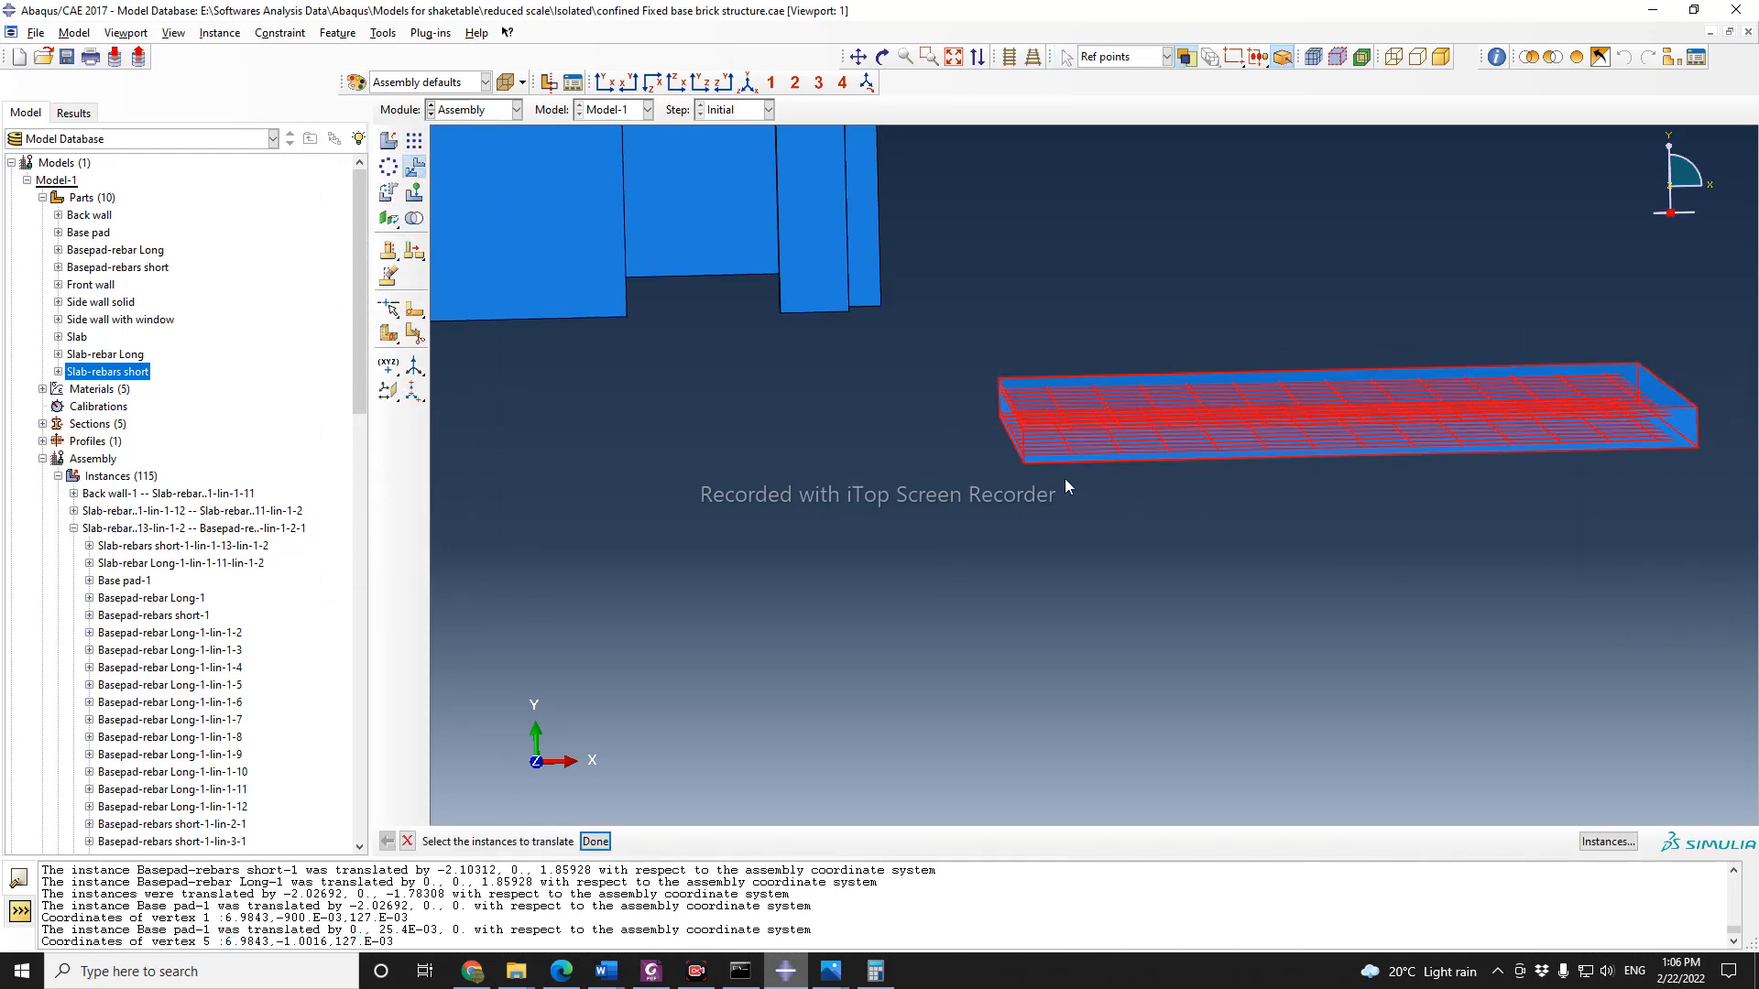
pyautogui.click(594, 841)
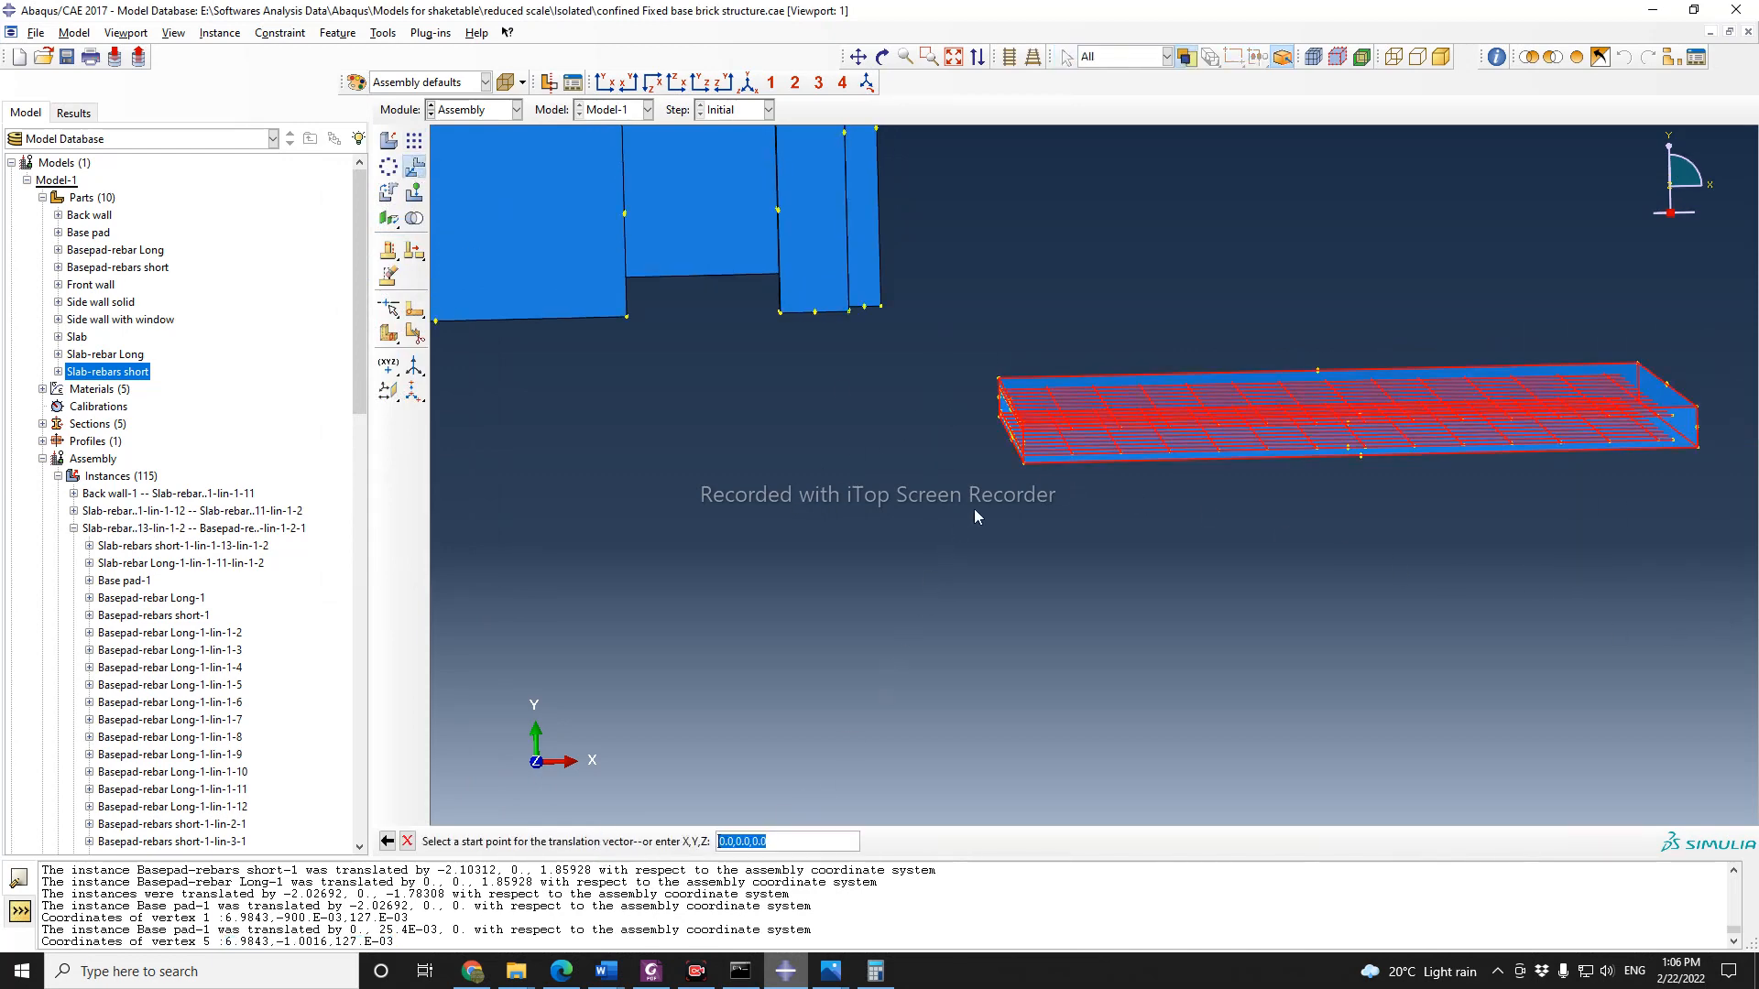
pyautogui.scroll(1, 976, 506)
pyautogui.click(1031, 453)
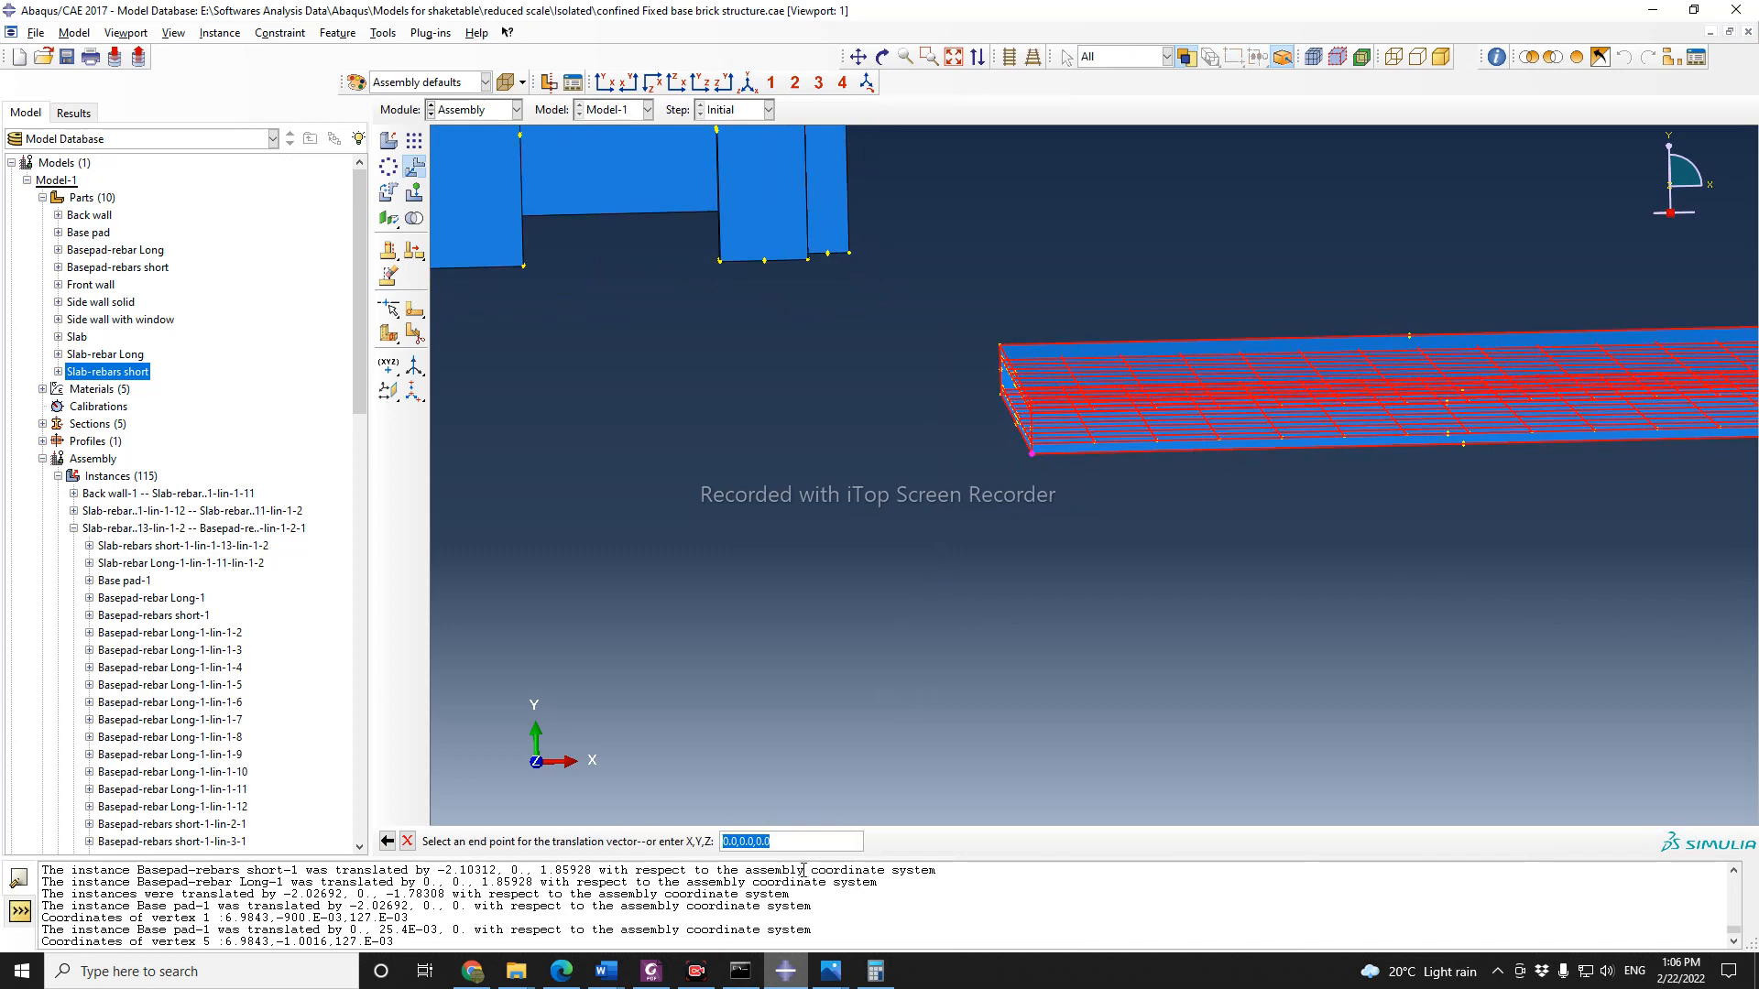
# Step: Paste the copied coordinates as the translation end point, change it to 5.9843,-1.0016,127.E-03, and preview the move
pyautogui.hotkey('ctrl', 'v')
pyautogui.scroll(-5, 1344, 707)
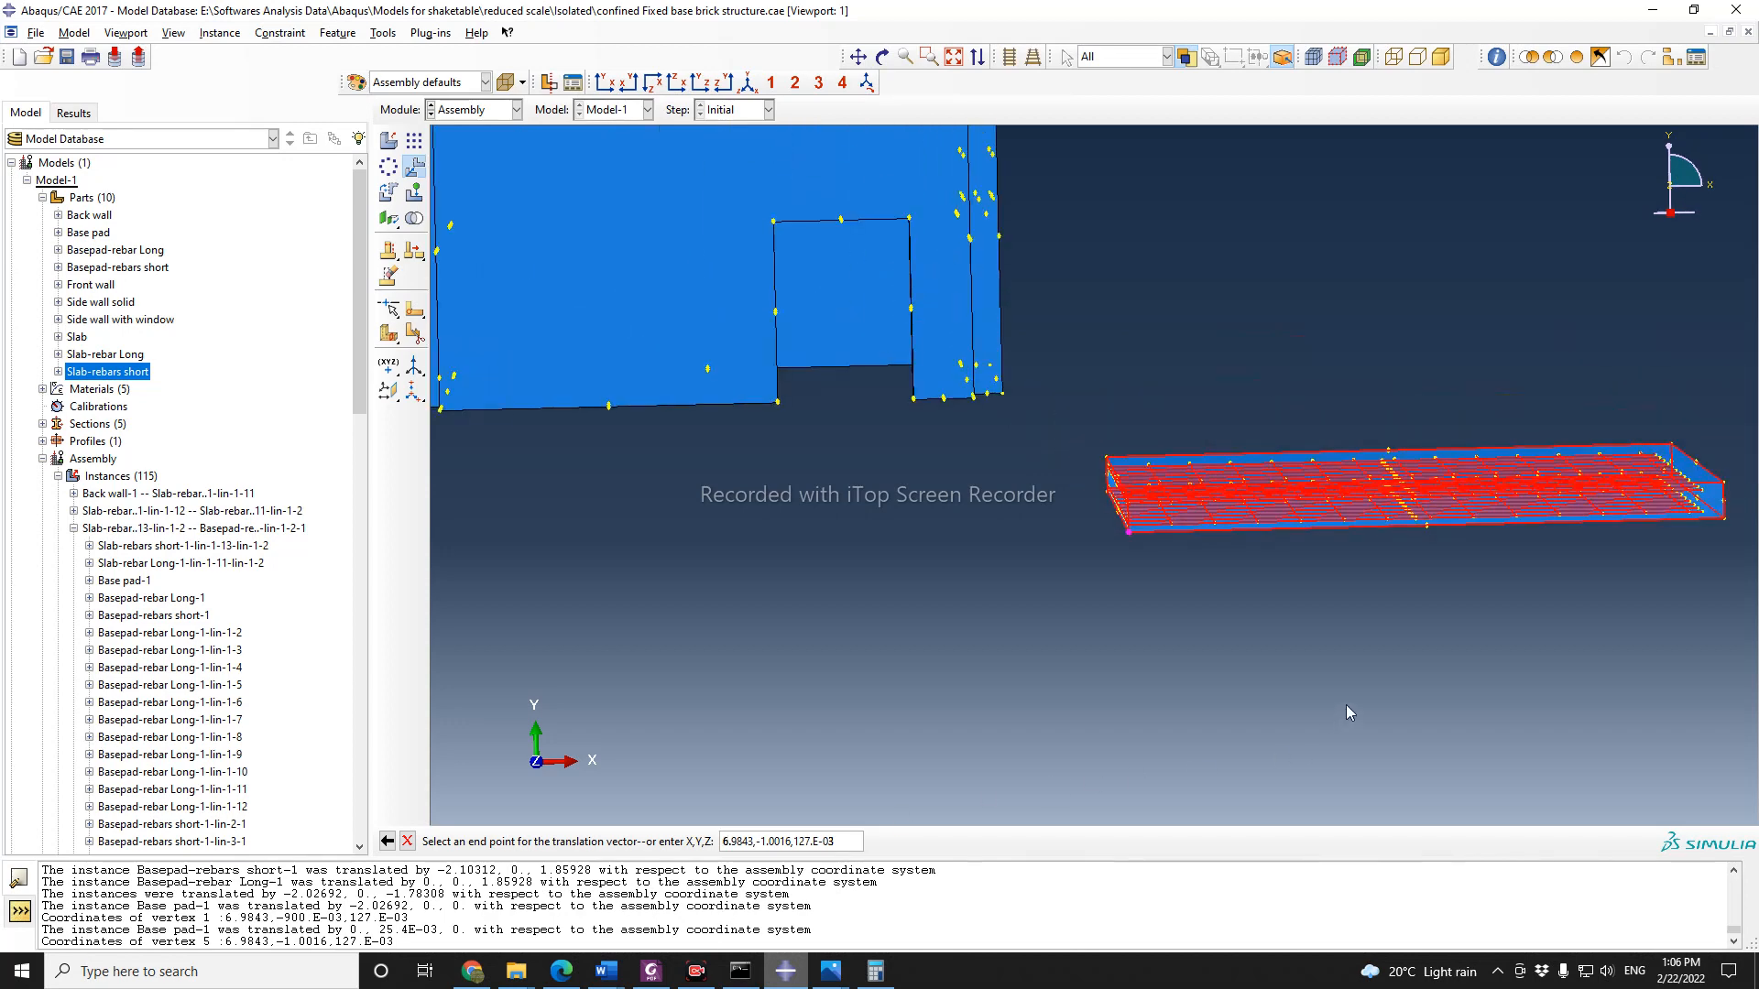
pyautogui.scroll(-2, 1348, 712)
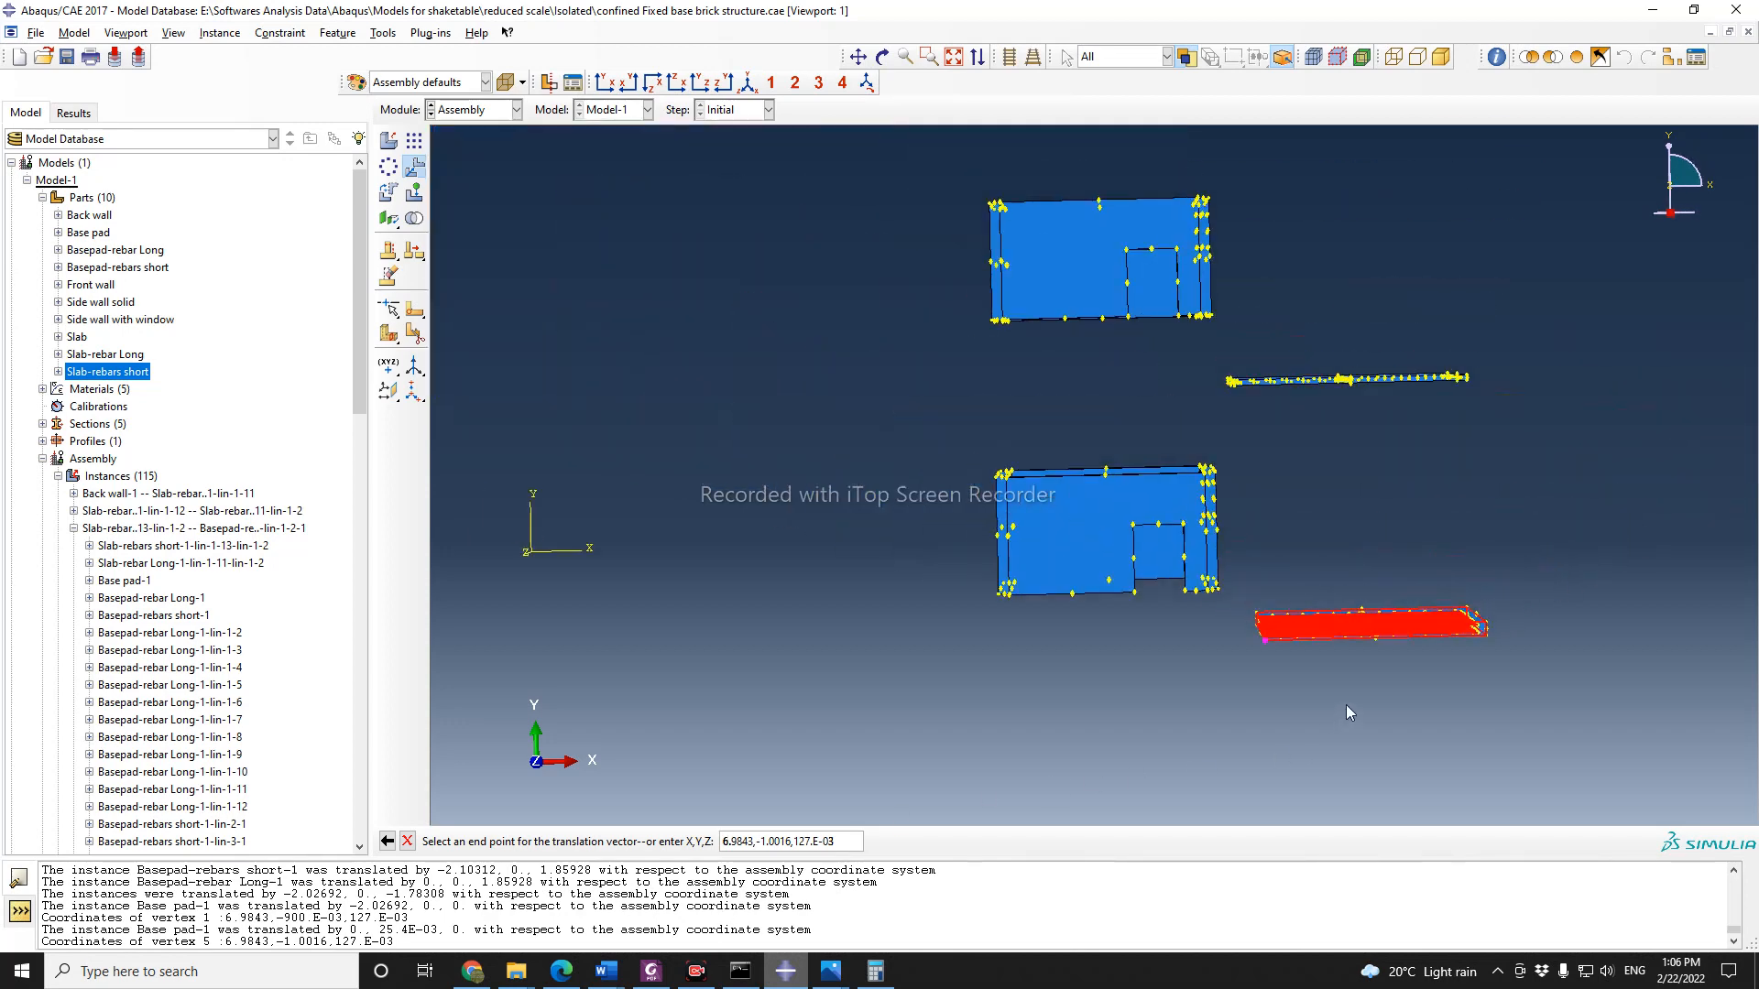
pyautogui.scroll(4, 821, 667)
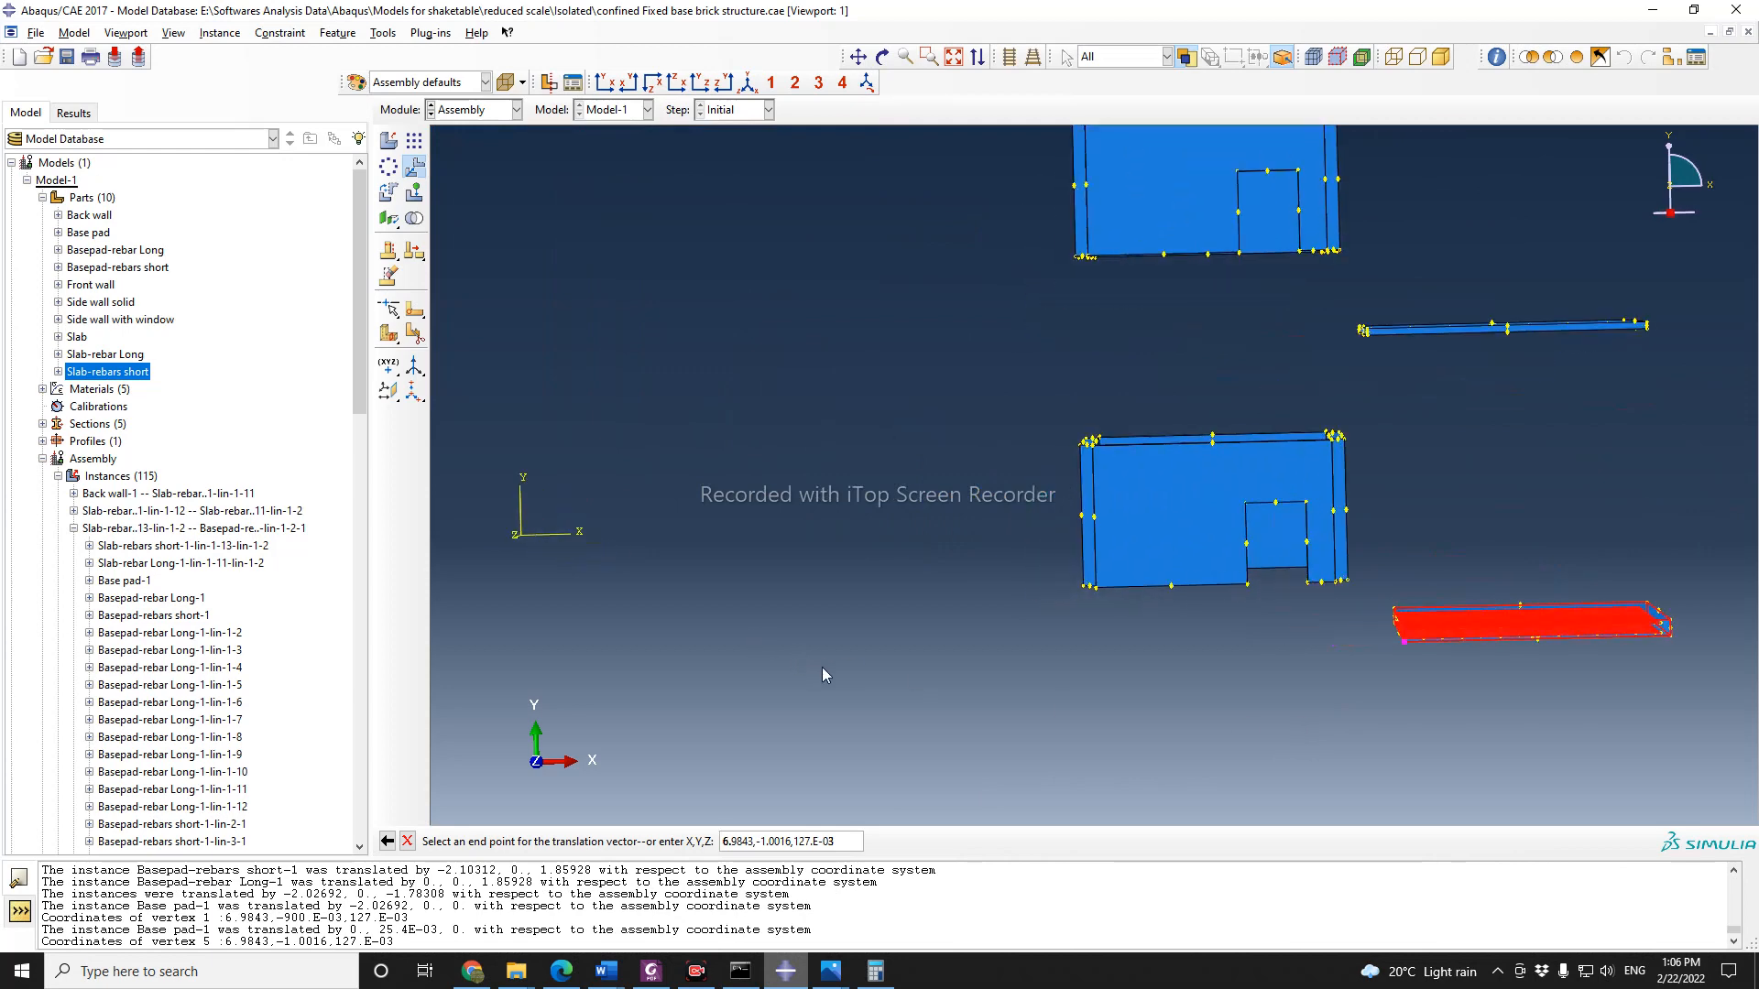
pyautogui.press('Delete')
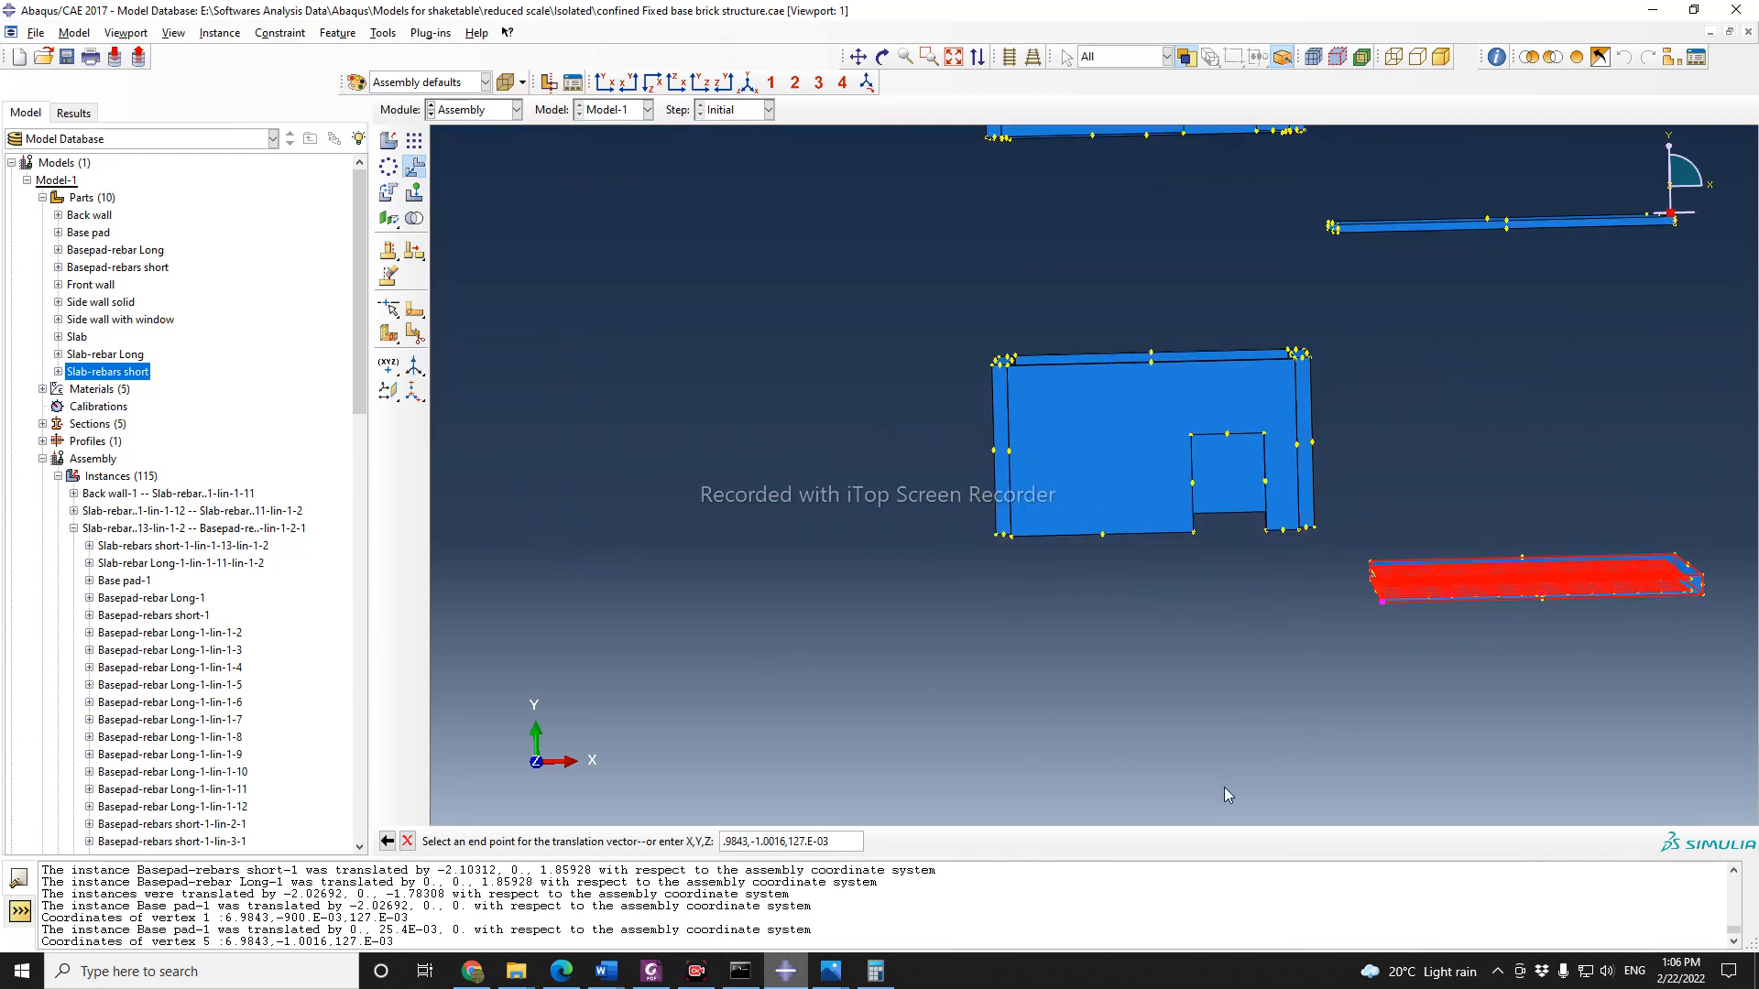
pyautogui.write('5')
pyautogui.press('Return')
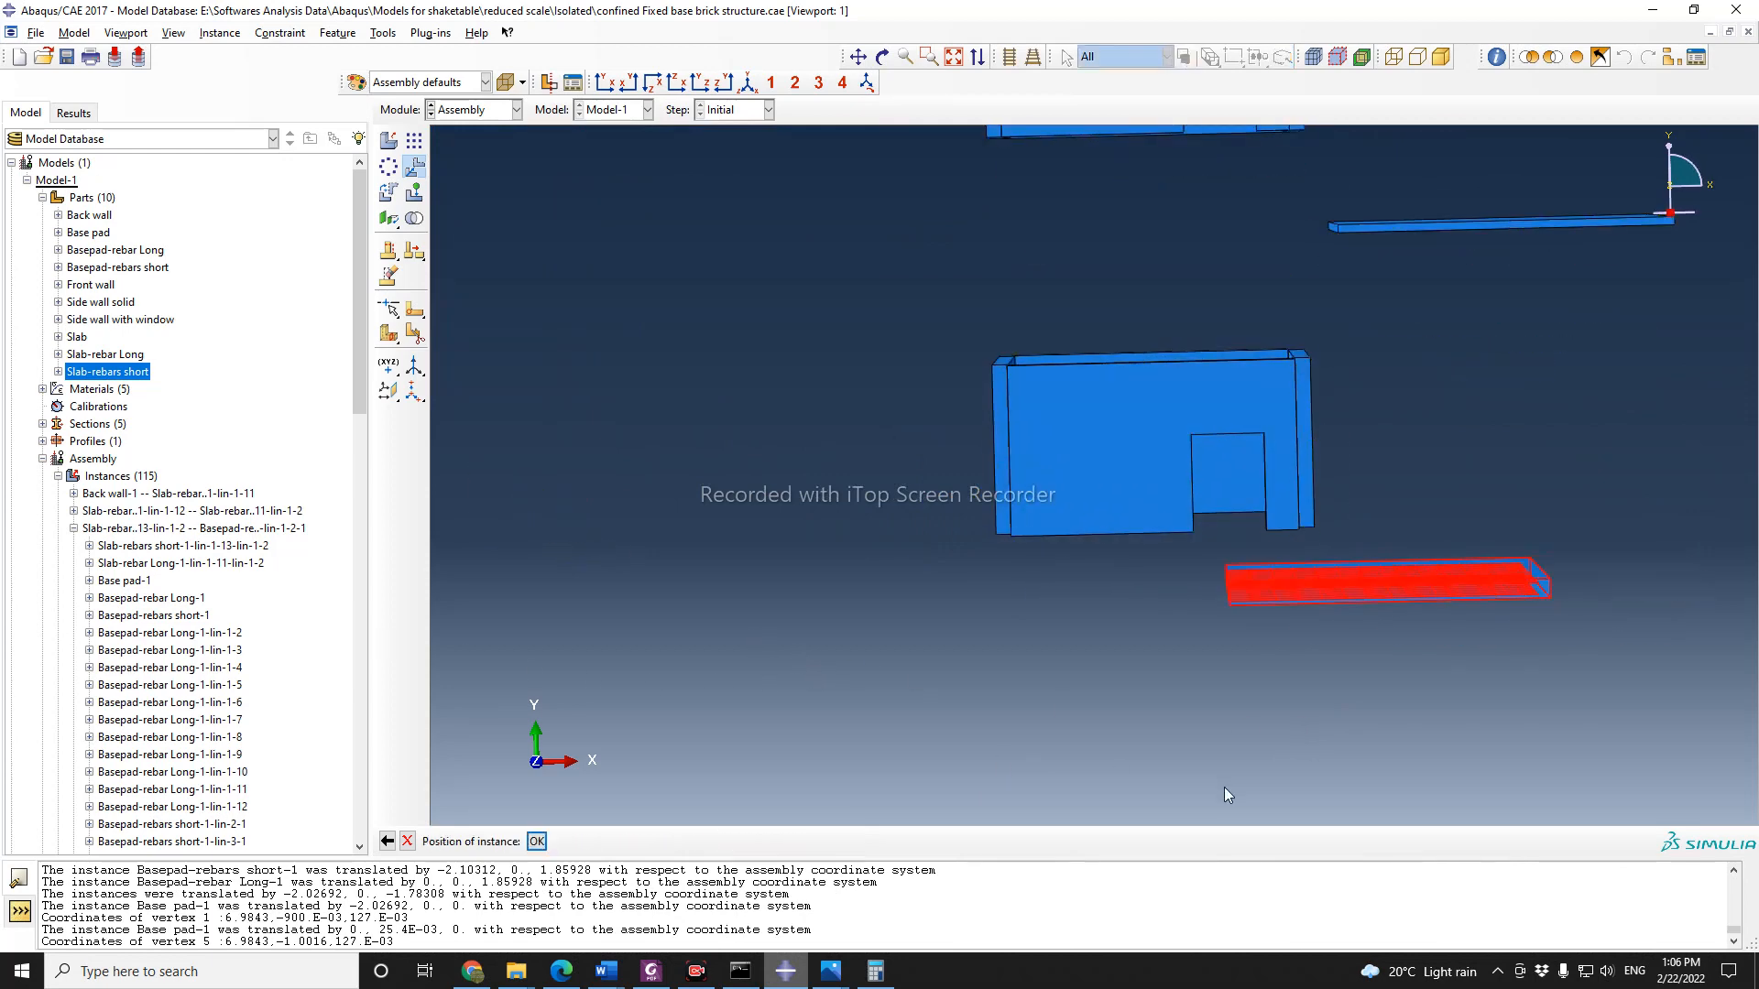
# Step: Go back to the translation end point, set it to 4.9843,-1.0016,0.127, and preview the new position
pyautogui.click(387, 841)
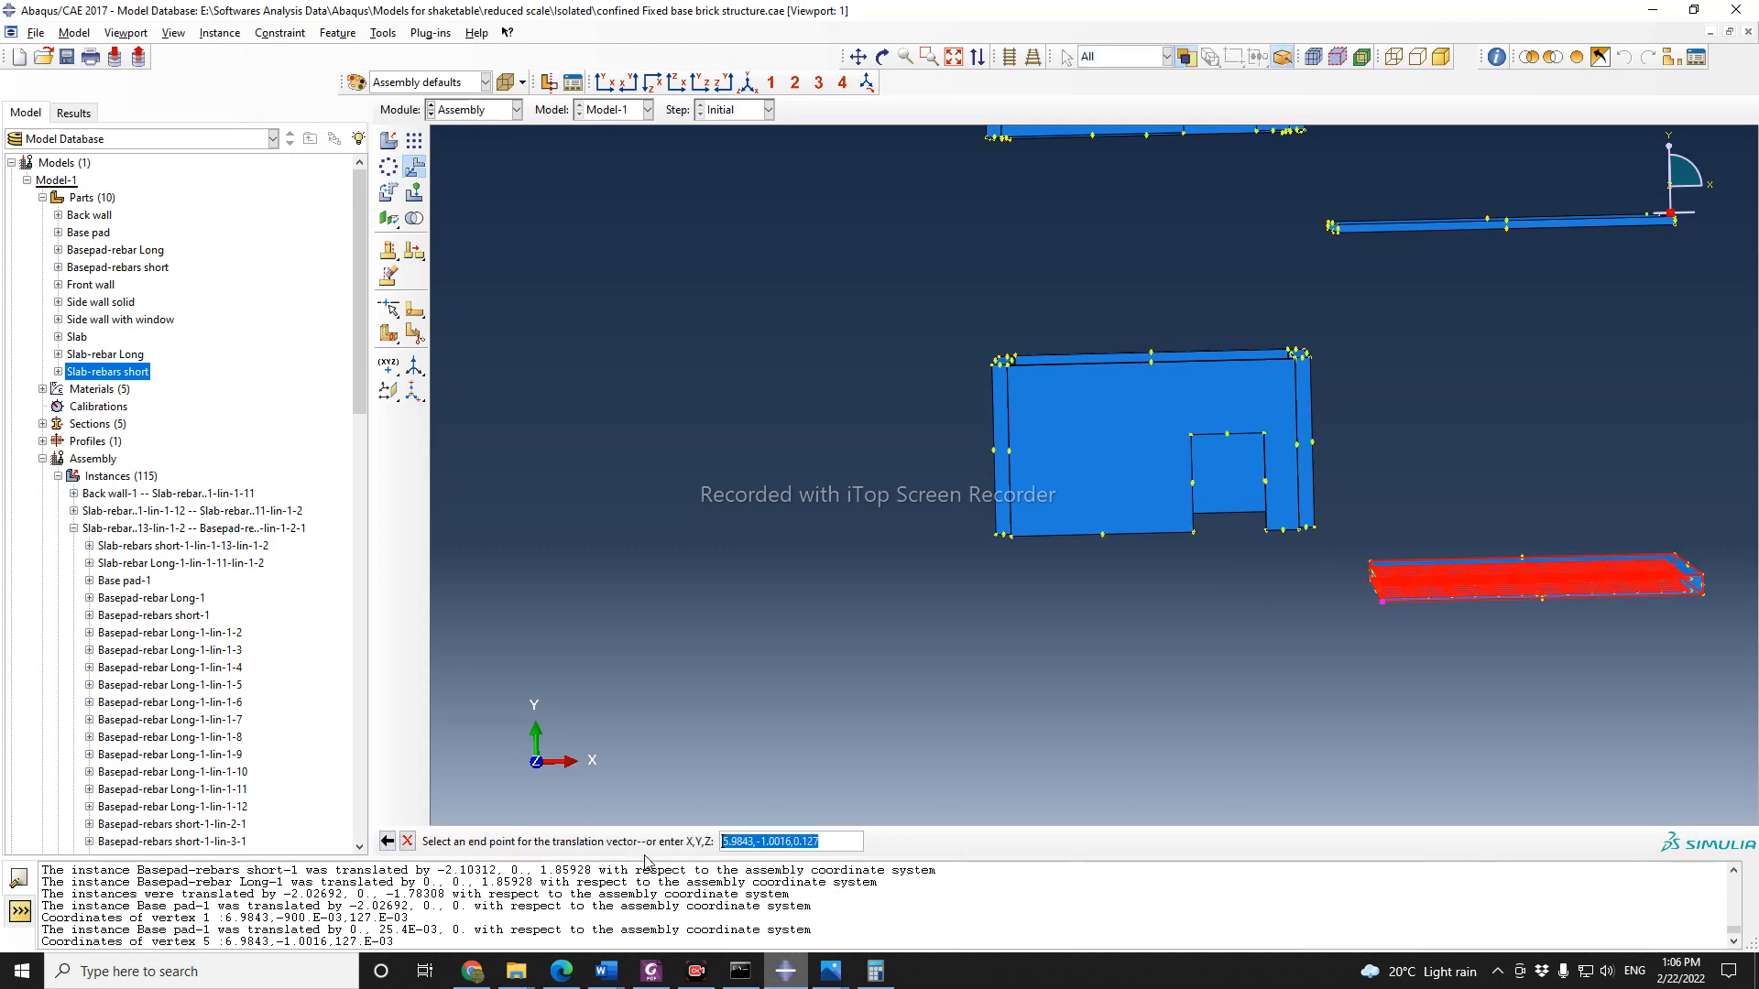
pyautogui.click(728, 844)
pyautogui.press('BackSpace')
pyautogui.write('4')
pyautogui.press('Return')
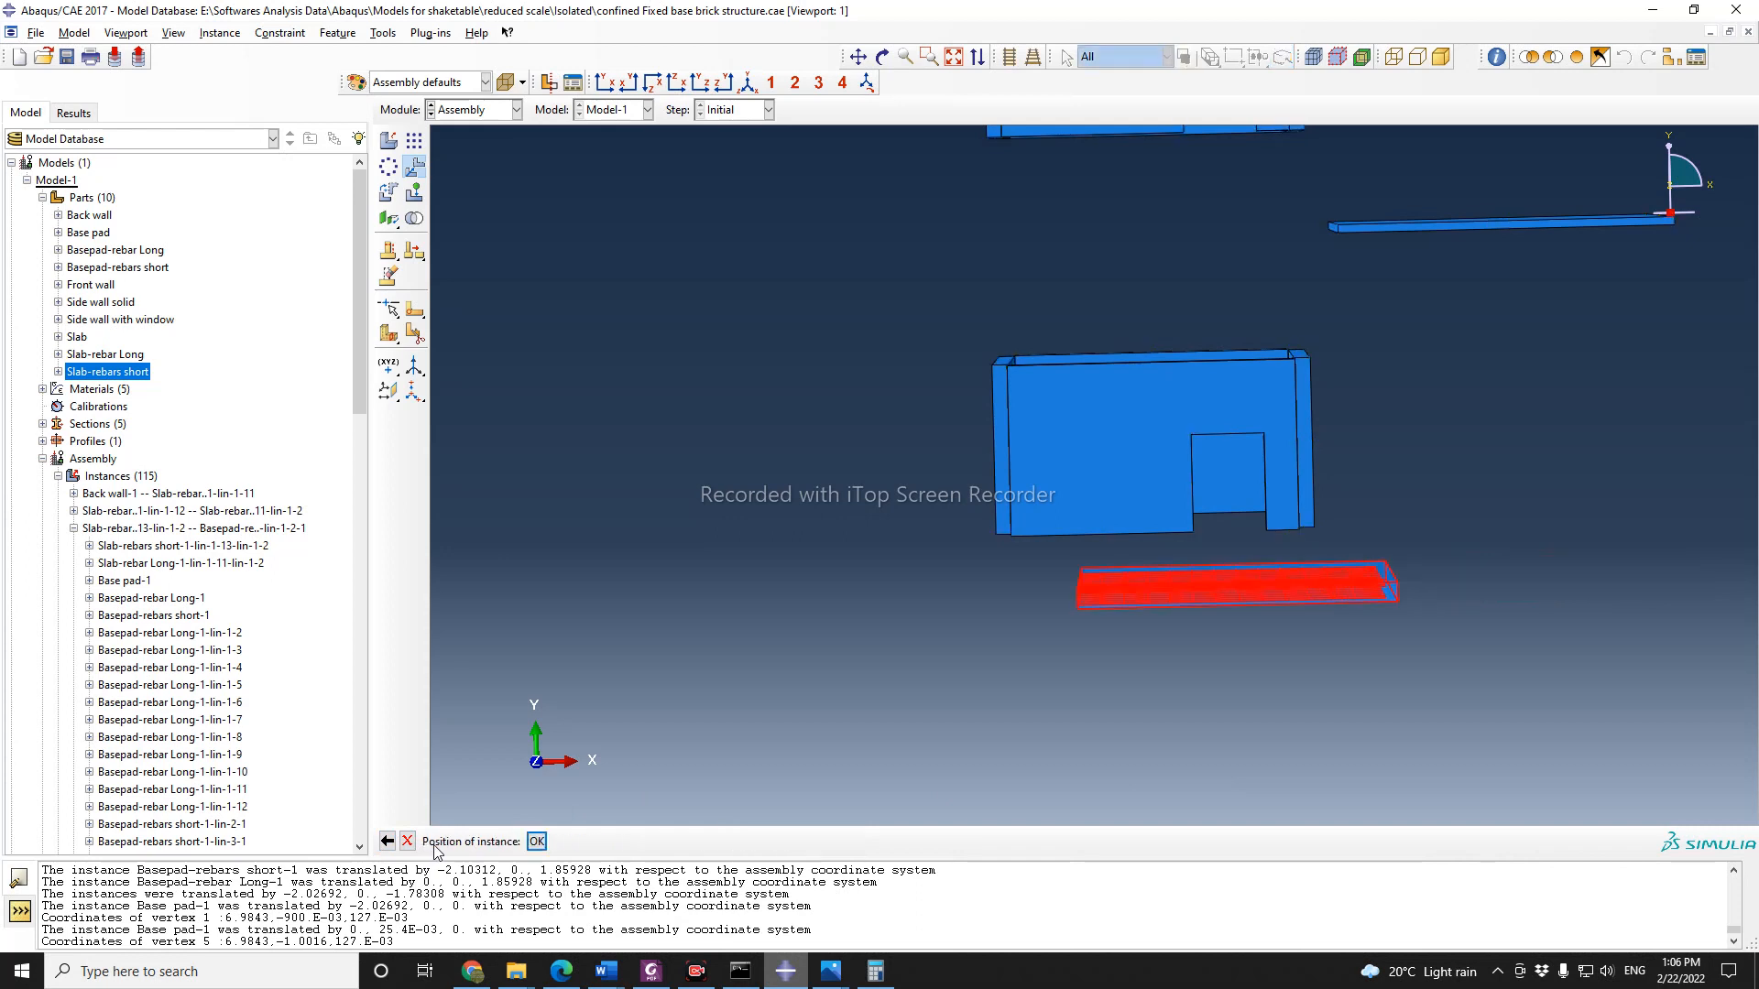
# Step: Change the translation end point to 4.2843,-1.0016,0.127 and accept the new position of the pad and rebars
pyautogui.click(387, 841)
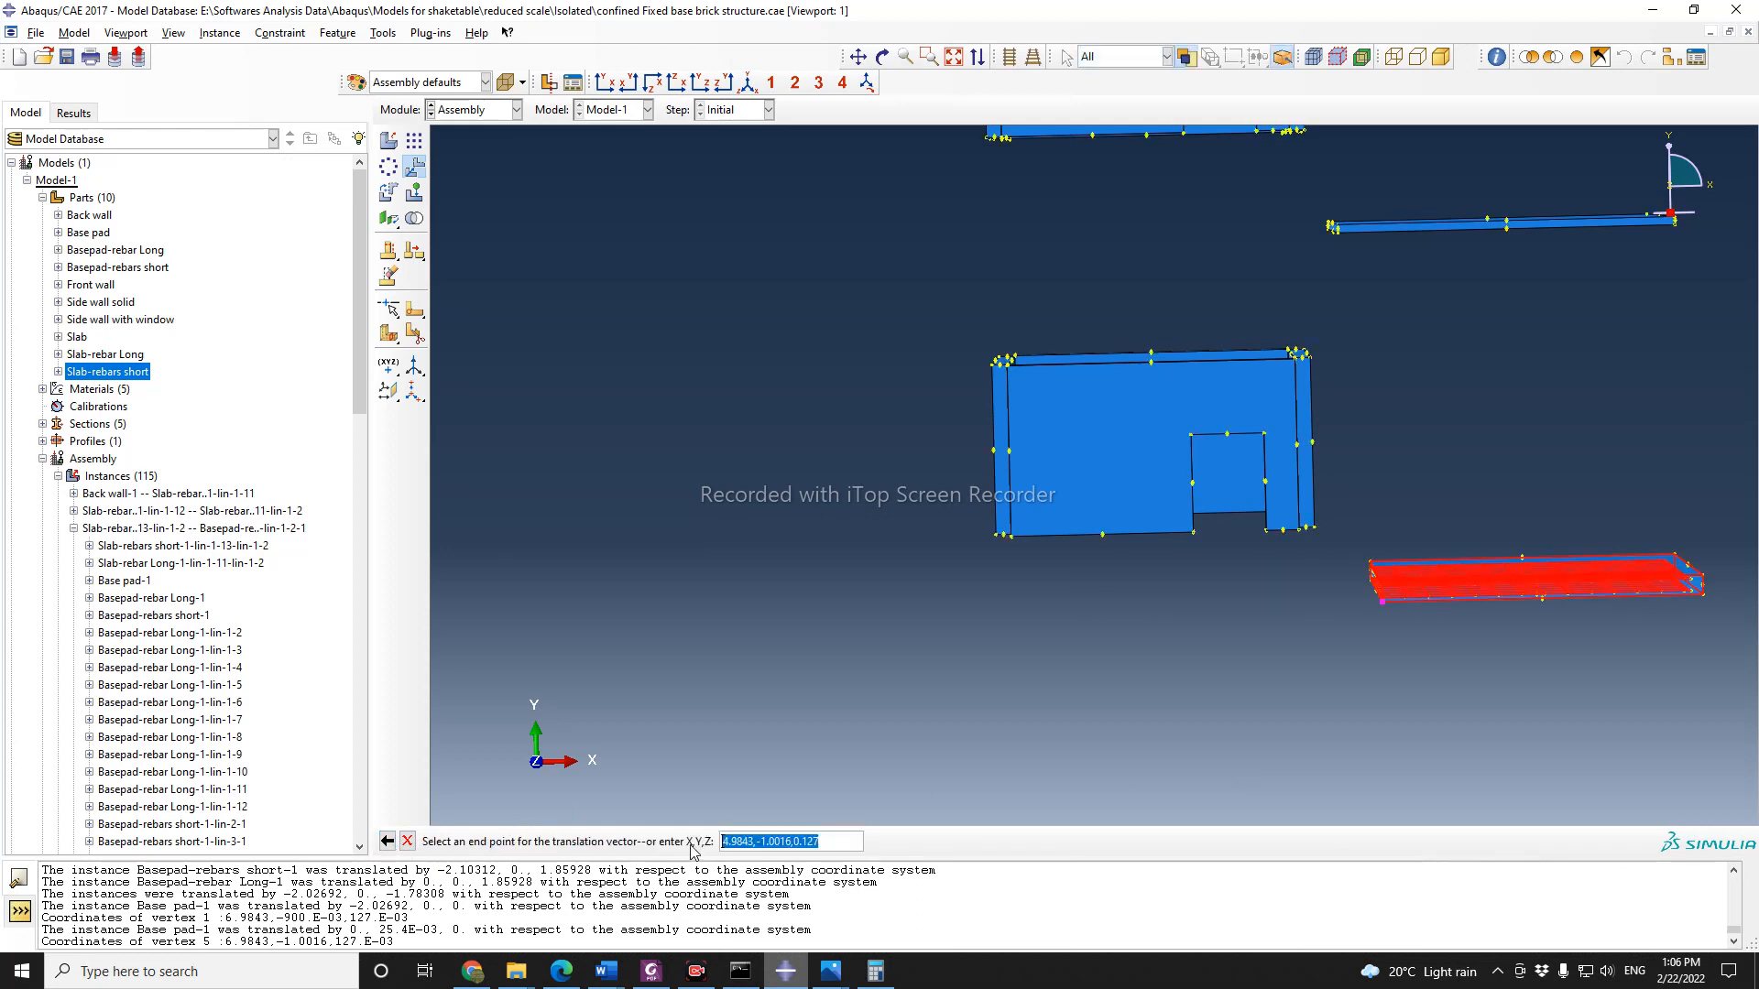
pyautogui.click(735, 843)
pyautogui.press('BackSpace')
pyautogui.write('2')
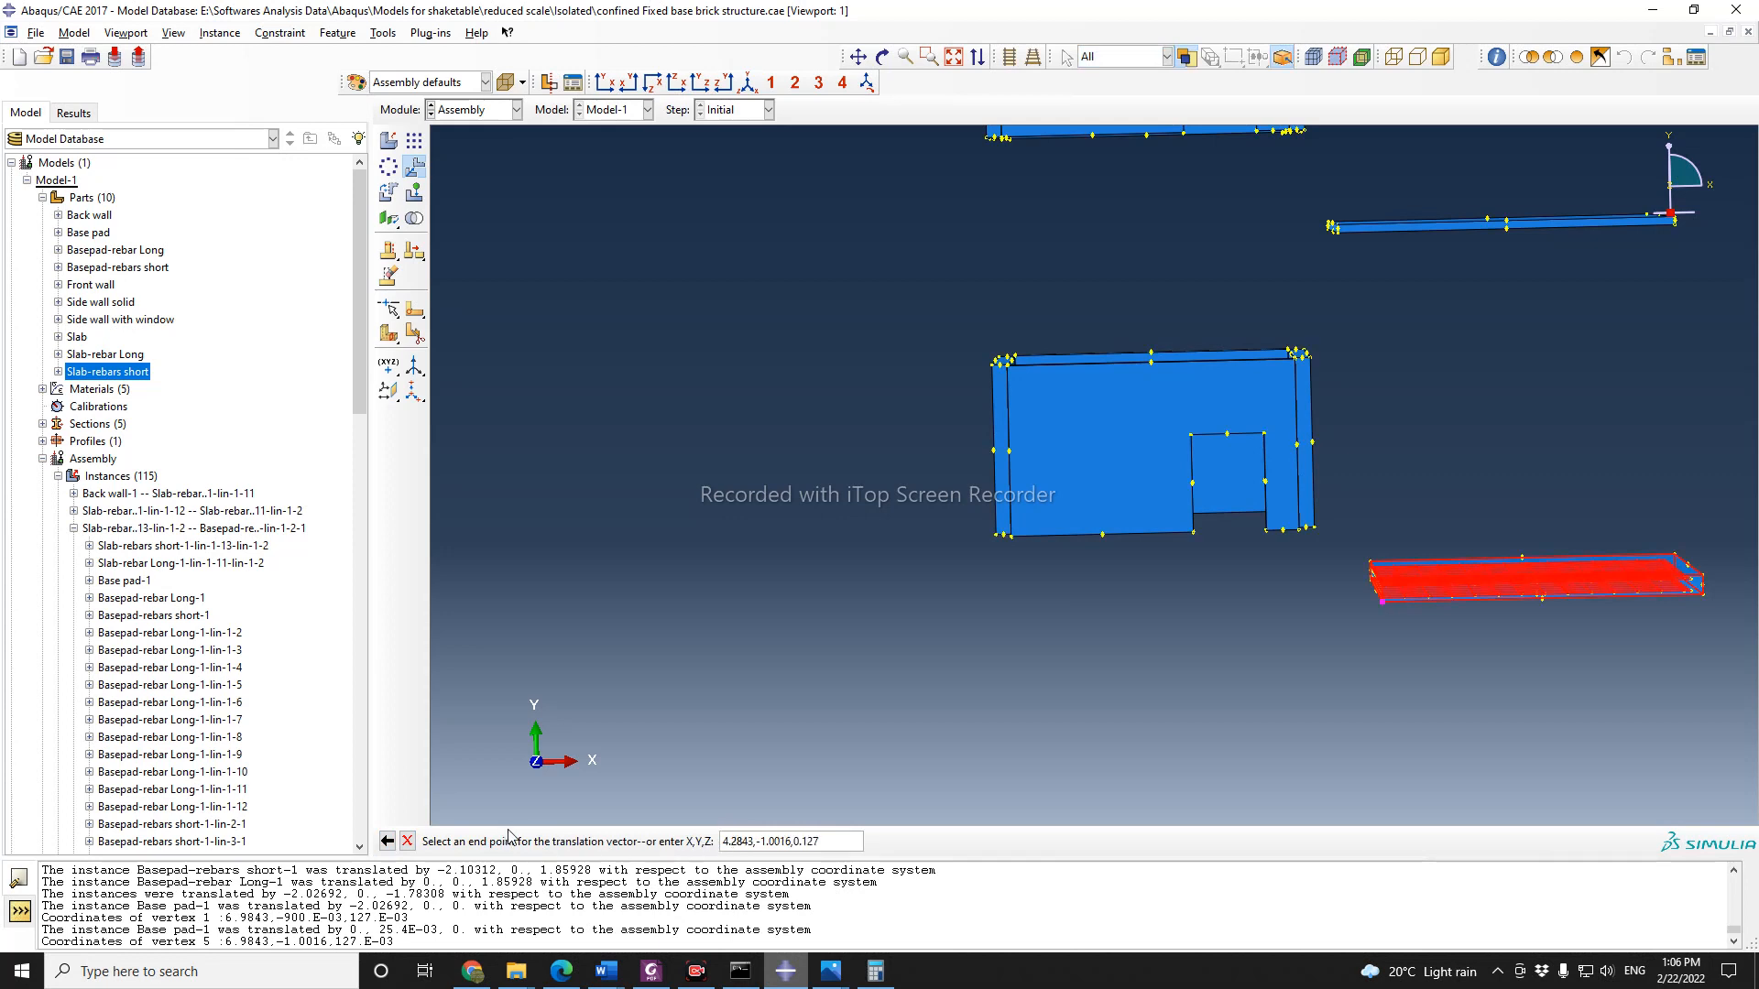
pyautogui.press('Return')
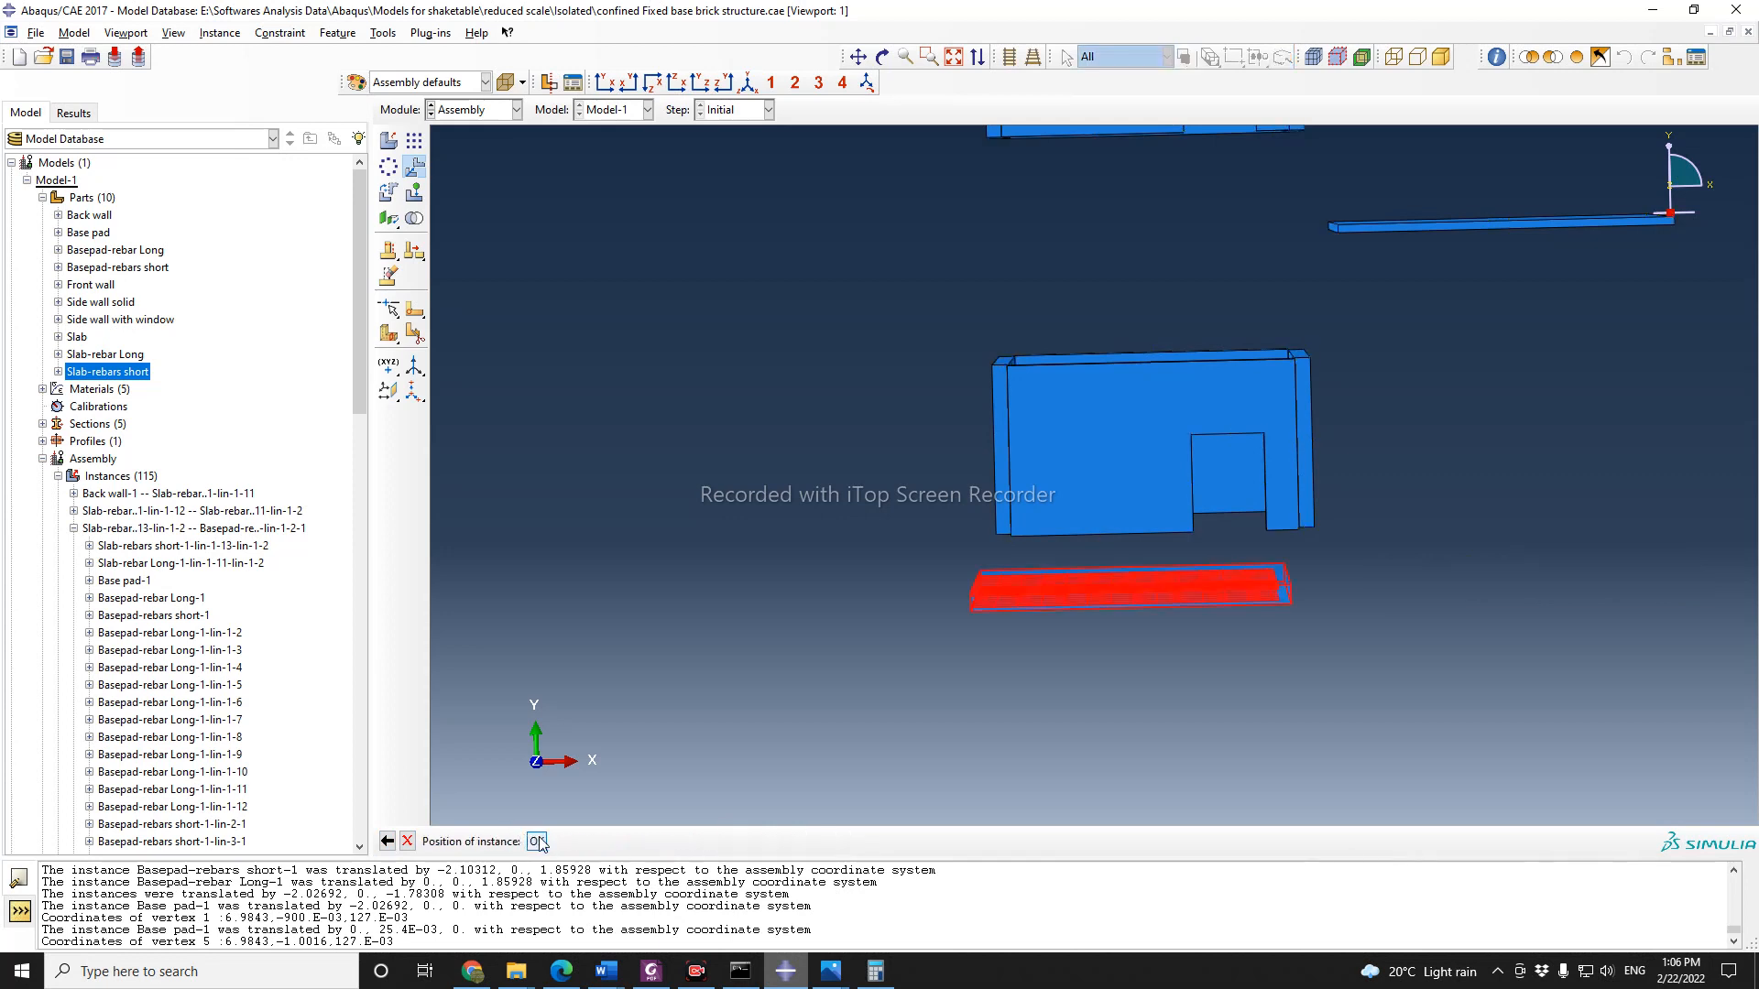
pyautogui.click(540, 843)
pyautogui.scroll(2, 981, 700)
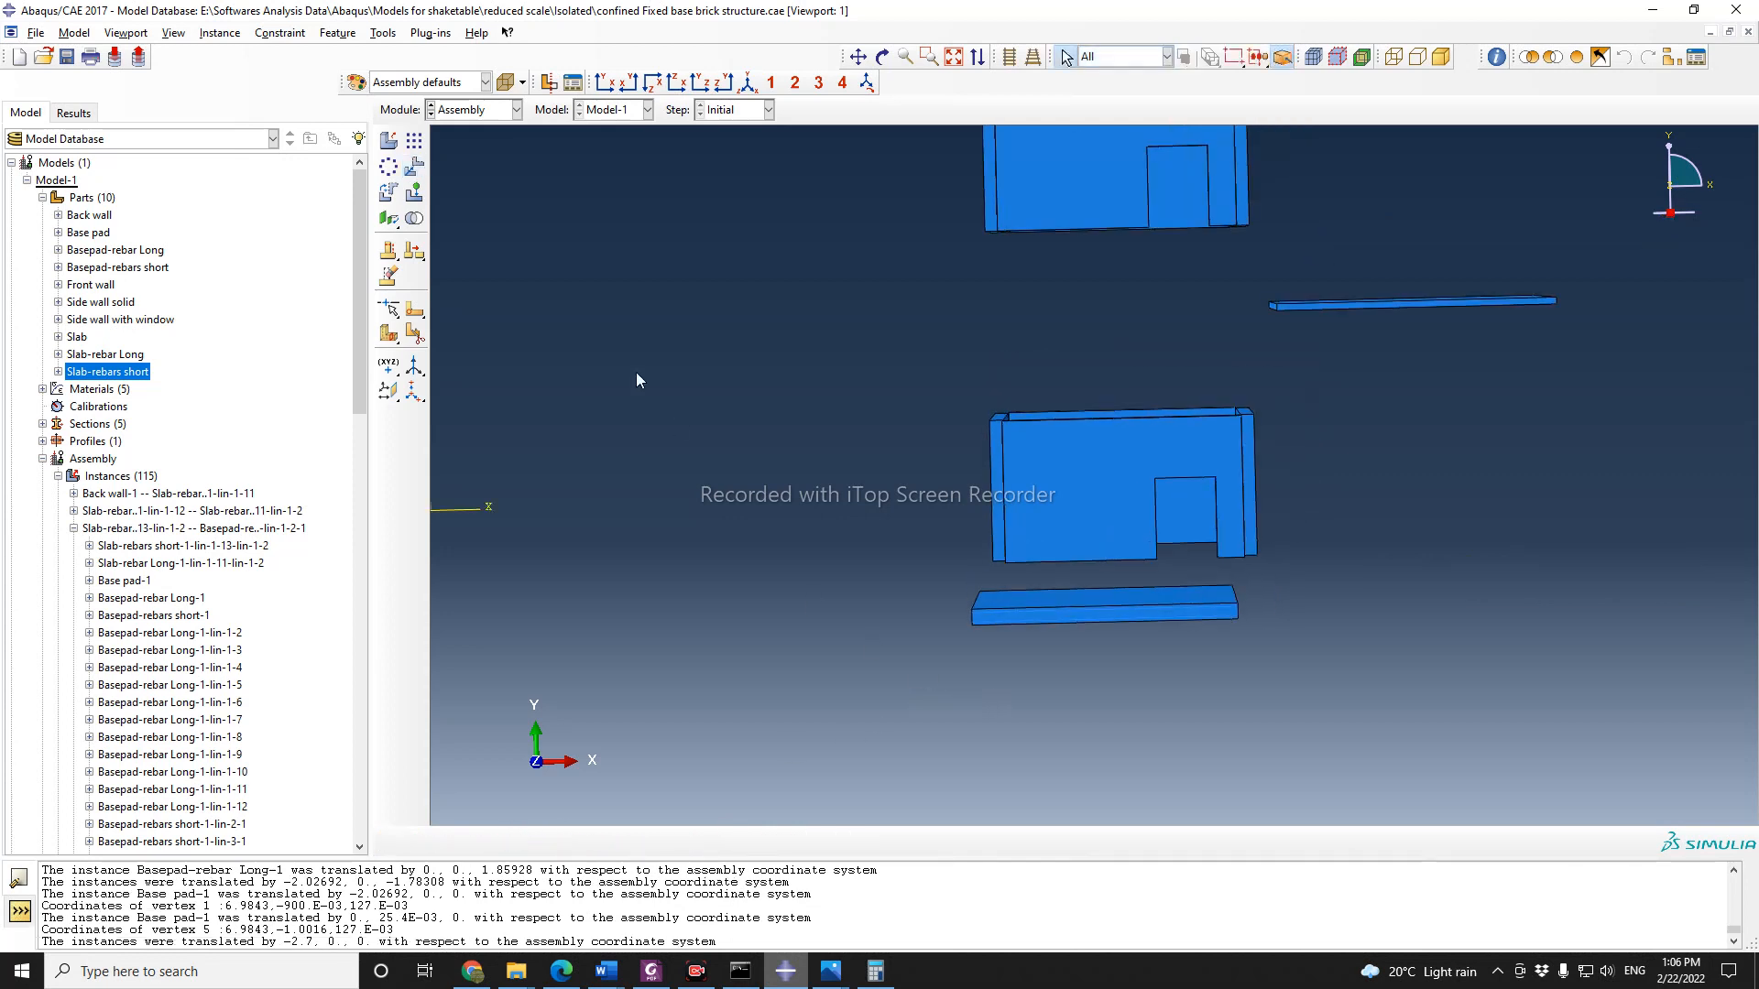
# Step: Query the point coordinates of the moved base pad's near lower corner below the wall and copy them from the message log
pyautogui.scroll(2, 783, 520)
pyautogui.click(382, 33)
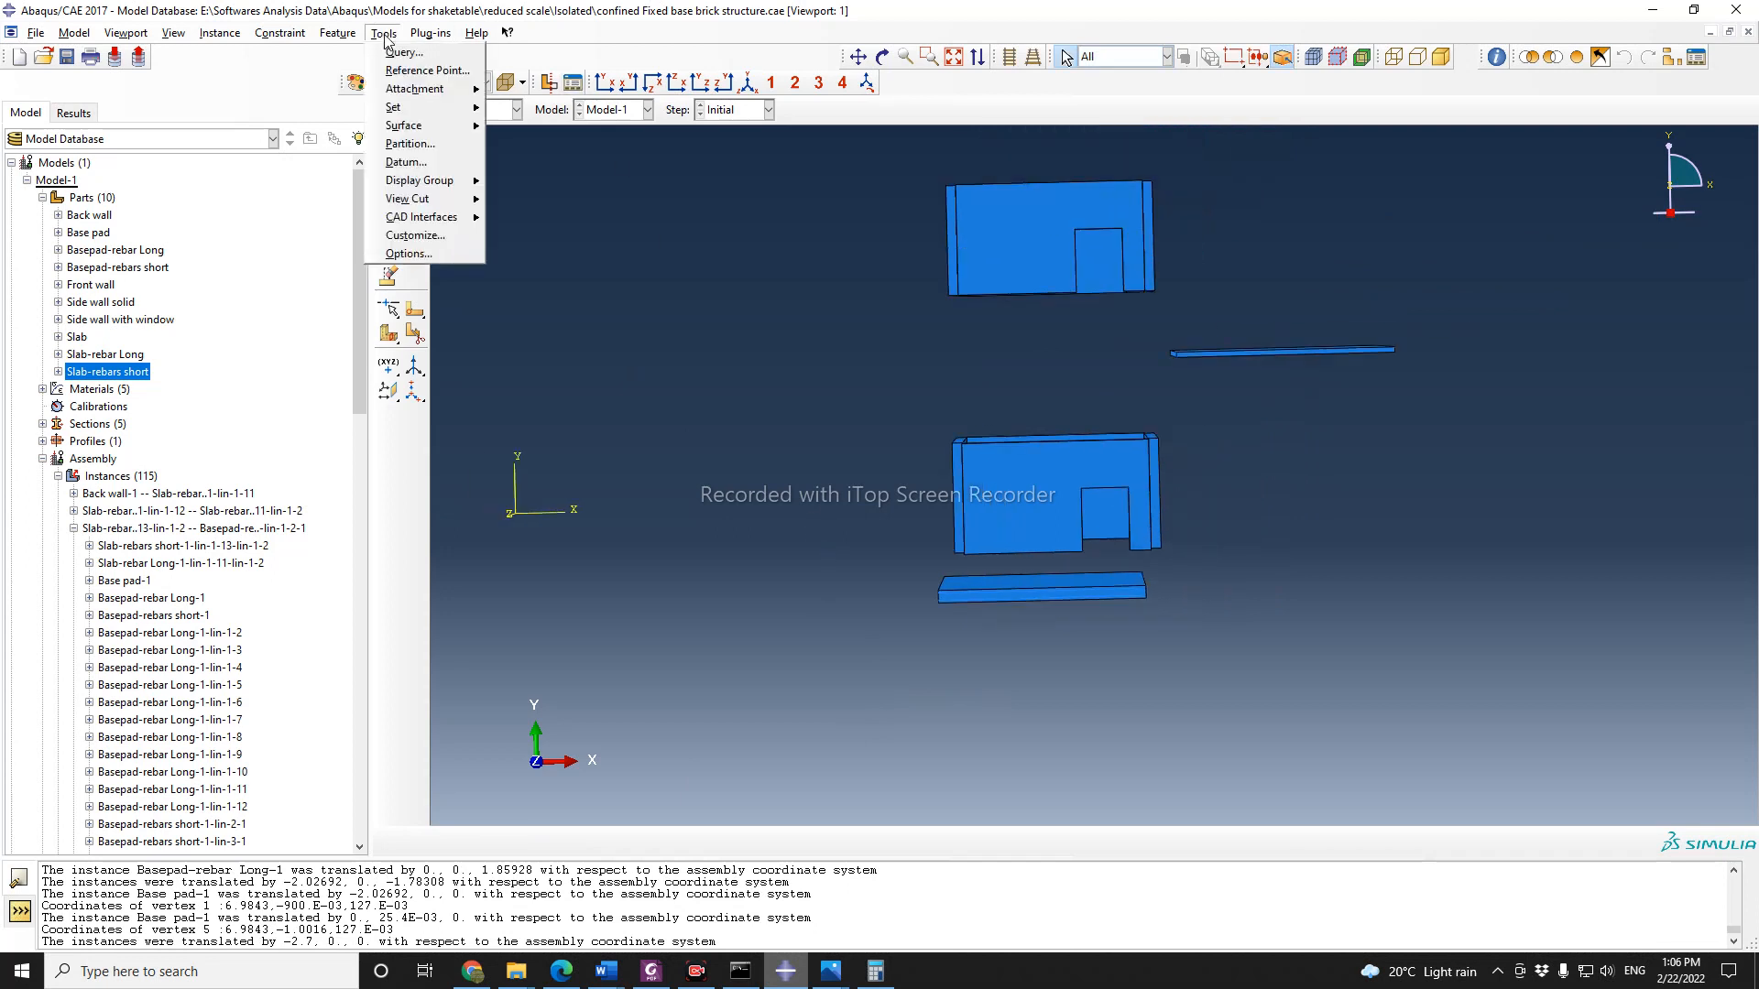
pyautogui.click(398, 49)
pyautogui.click(384, 35)
pyautogui.click(395, 53)
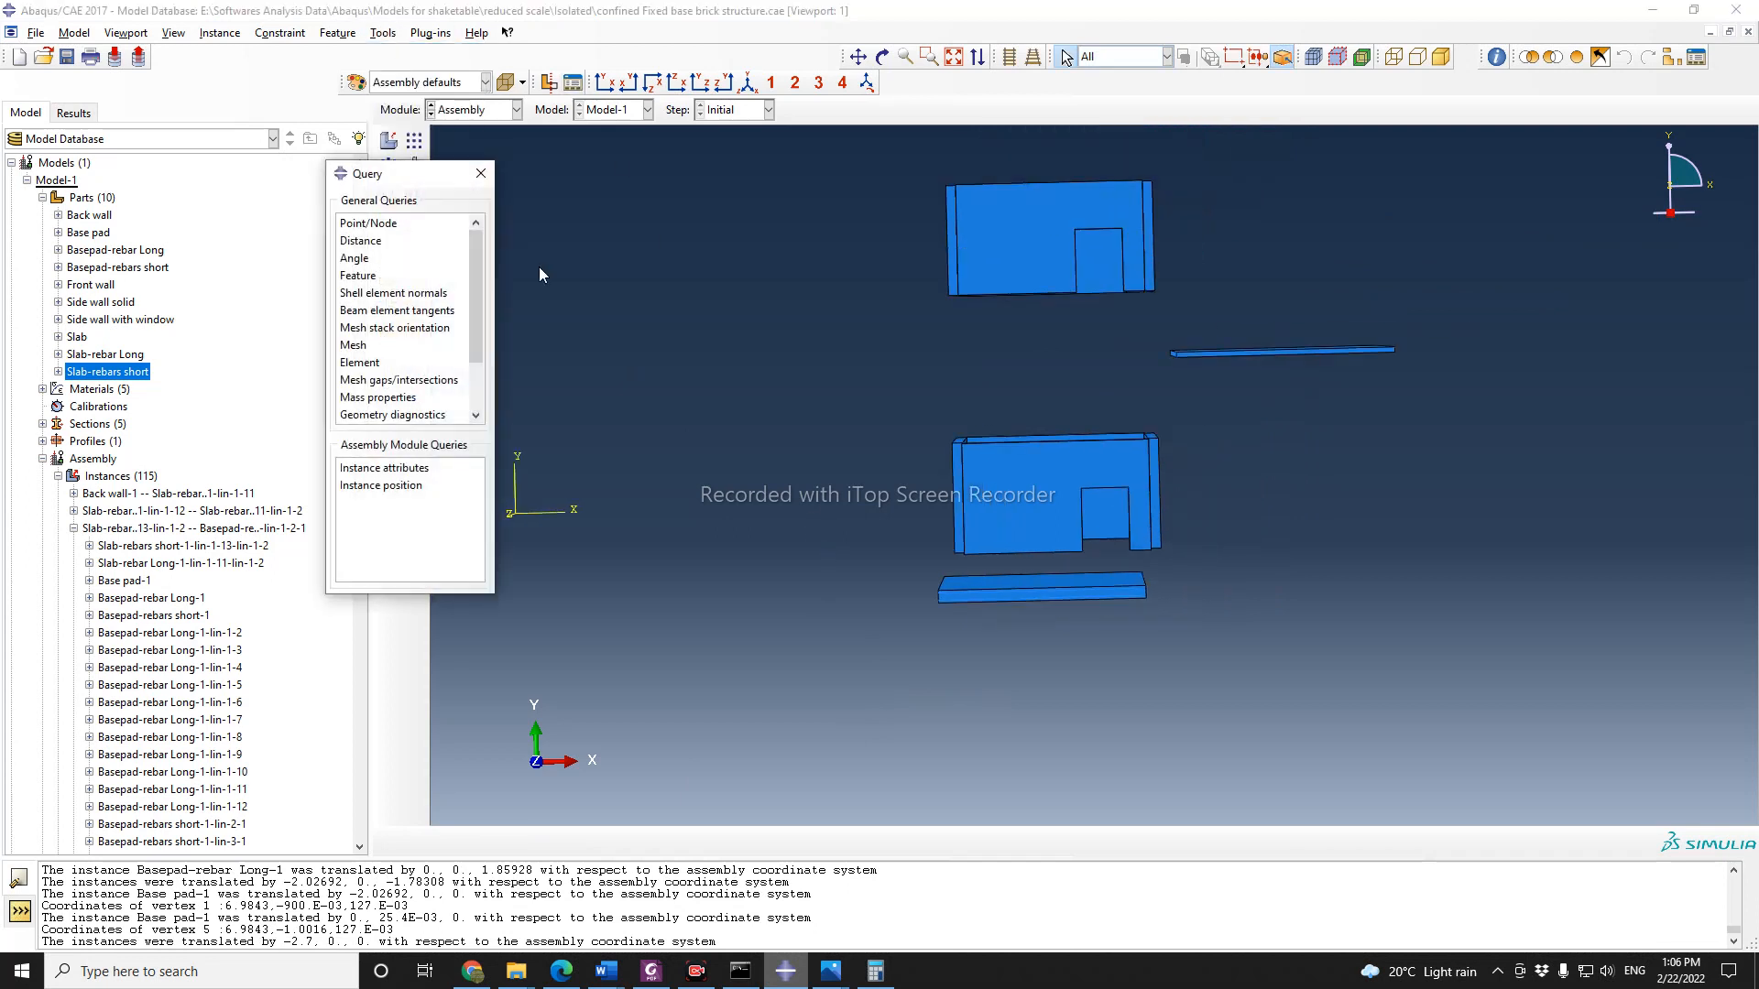
pyautogui.click(384, 223)
pyautogui.scroll(-5, 959, 658)
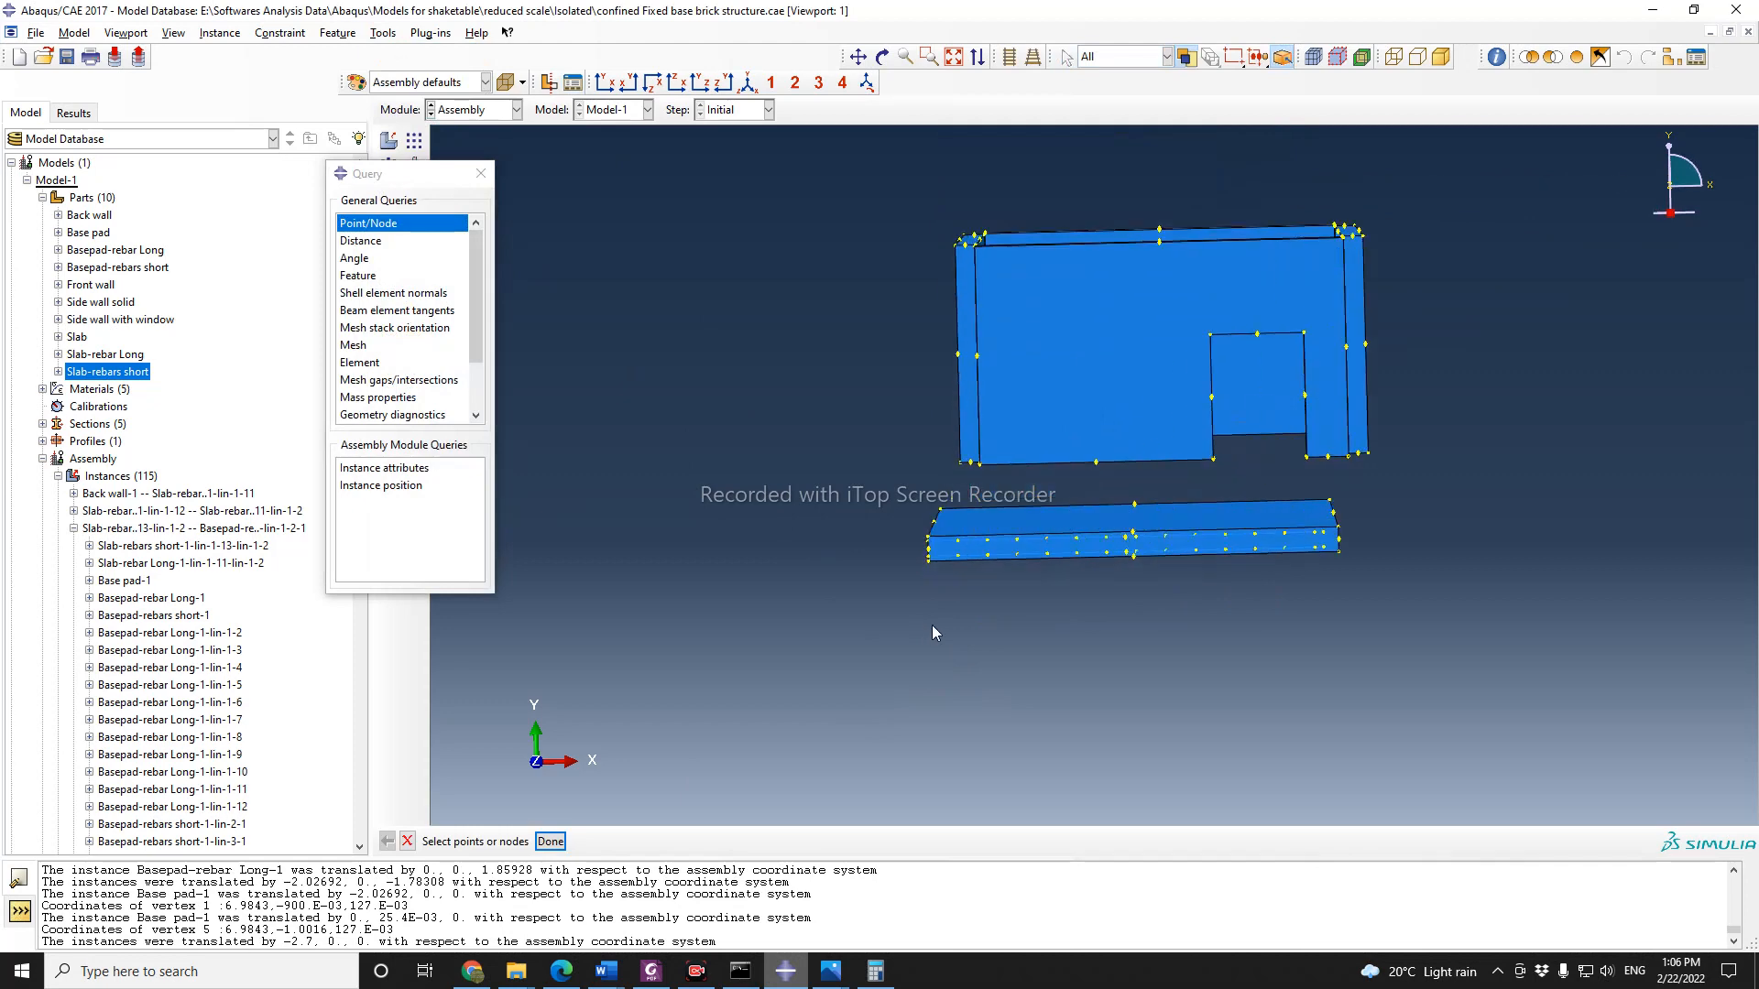
pyautogui.scroll(-2, 947, 599)
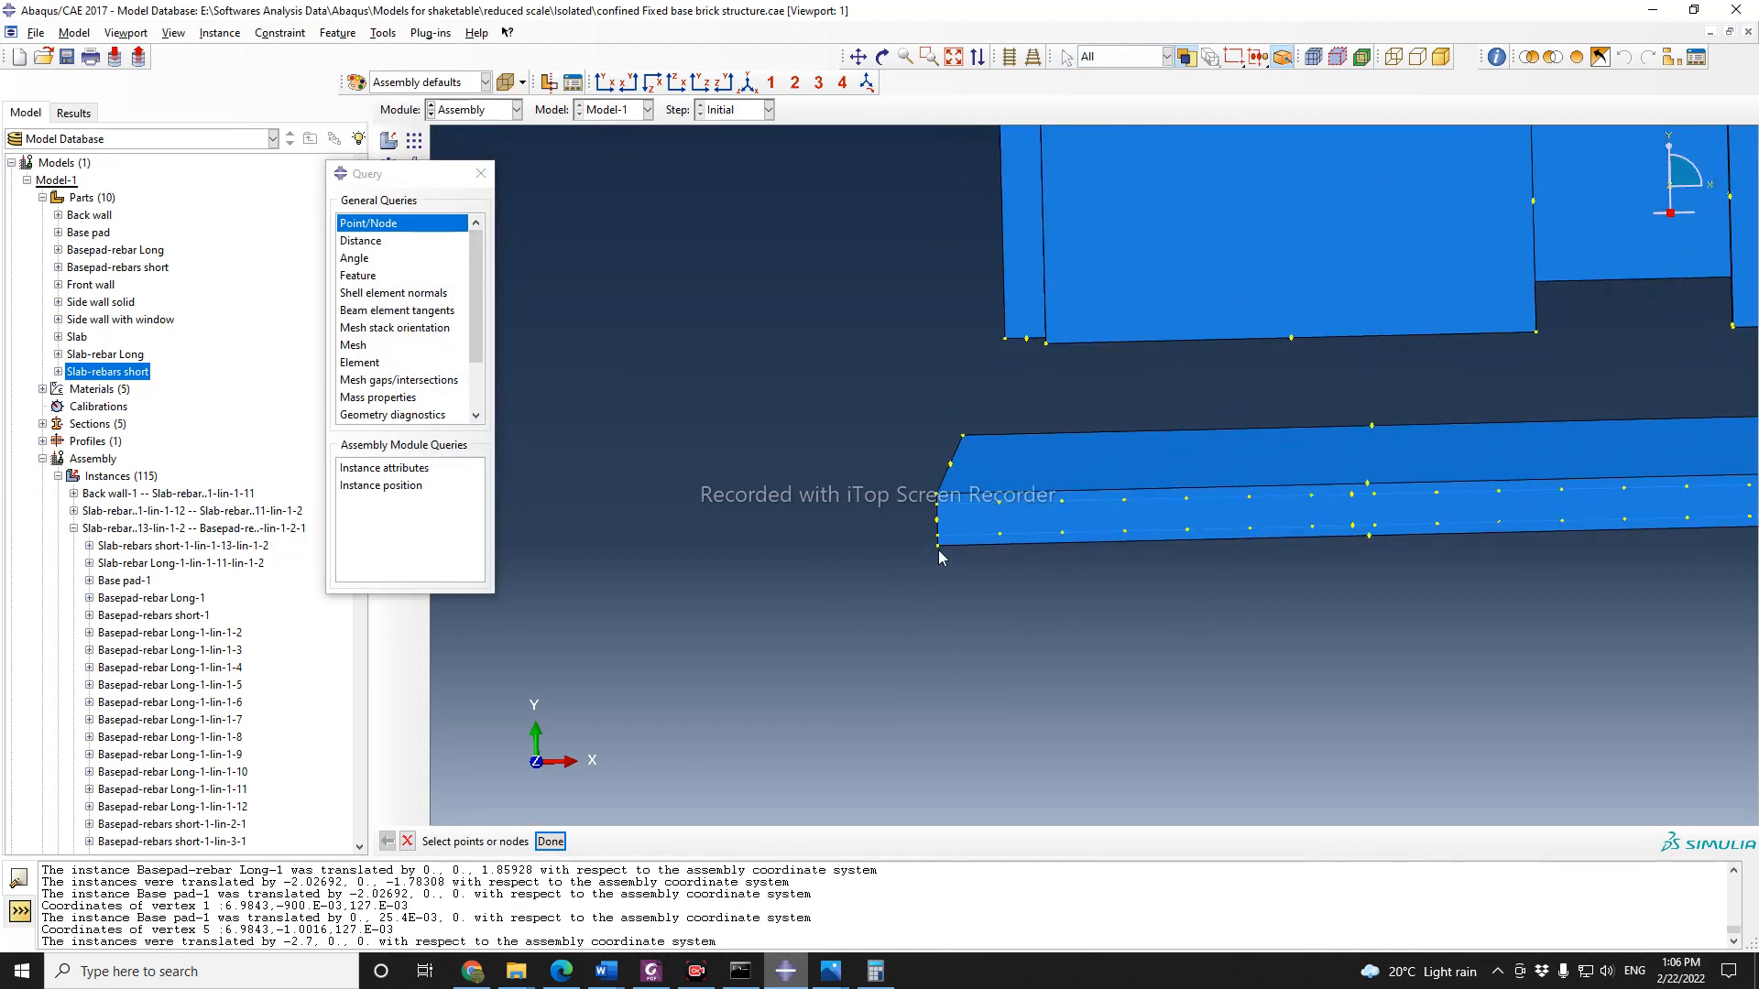
pyautogui.click(550, 841)
pyautogui.scroll(3, 704, 632)
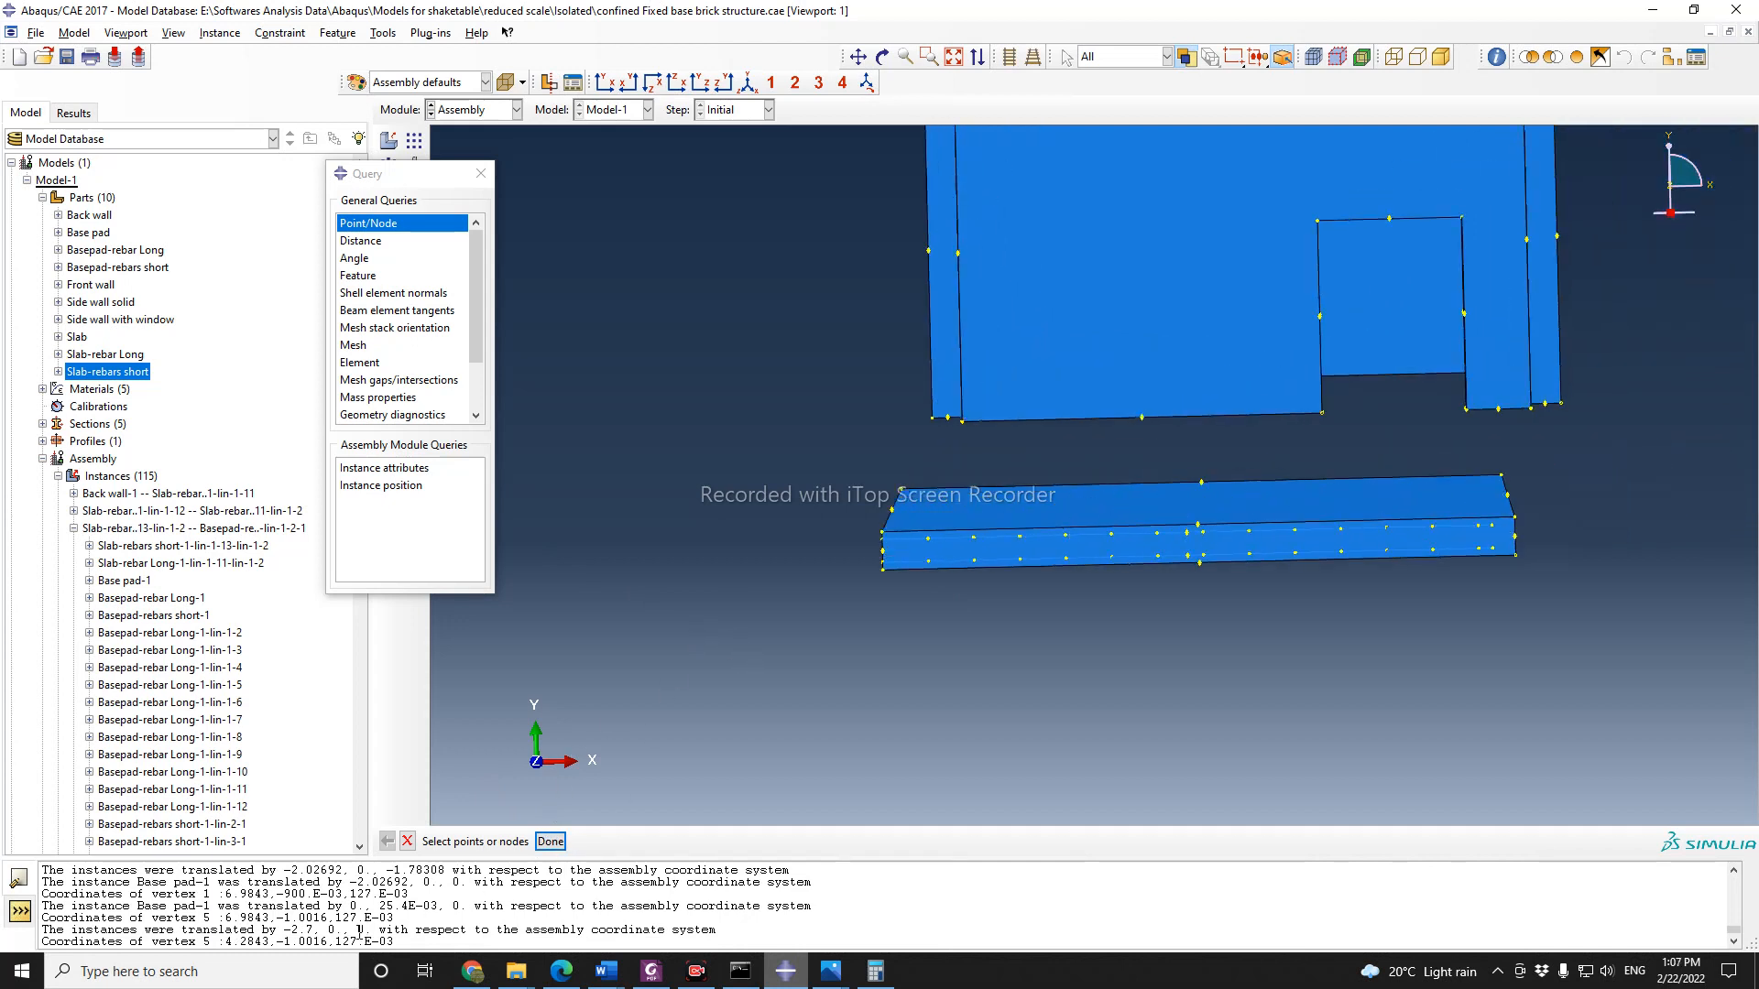
pyautogui.moveTo(225, 939); pyautogui.dragTo(429, 947)
pyautogui.hotkey('ctrl', 'c')
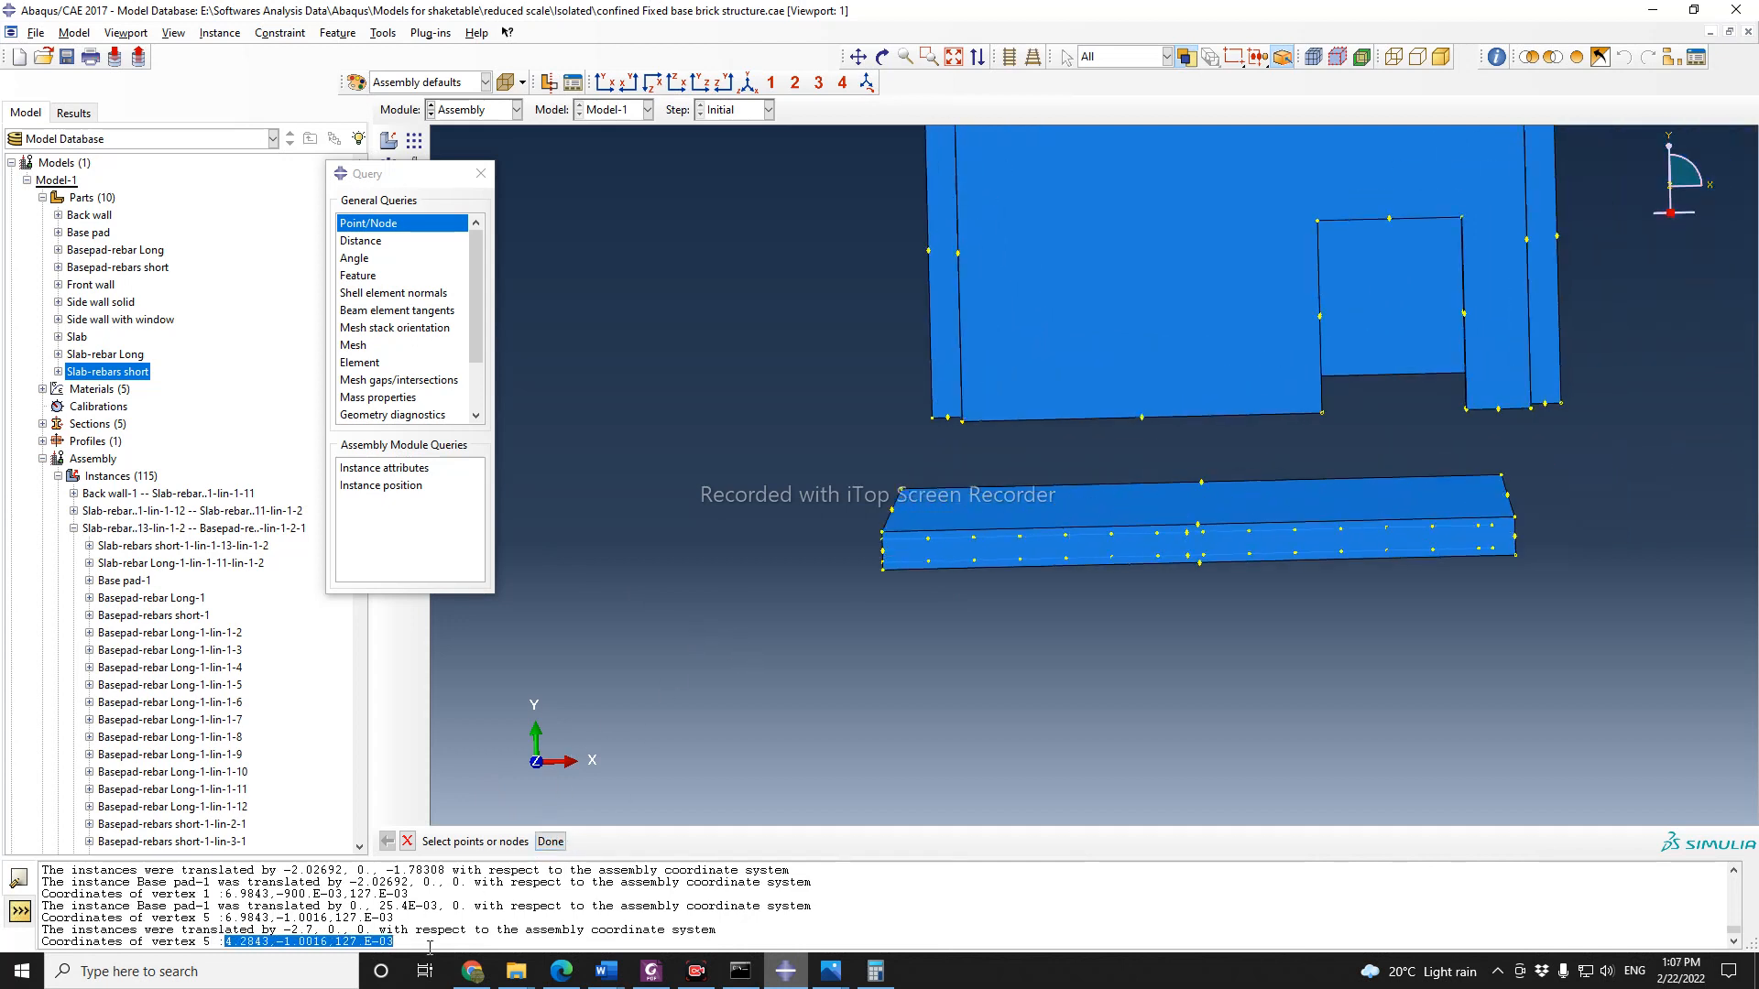
# Step: Select the base pad and its rebars for another translation and pick the pad's near lower corner as the start point
pyautogui.click(481, 173)
pyautogui.moveTo(834, 476); pyautogui.dragTo(1539, 638)
pyautogui.click(591, 843)
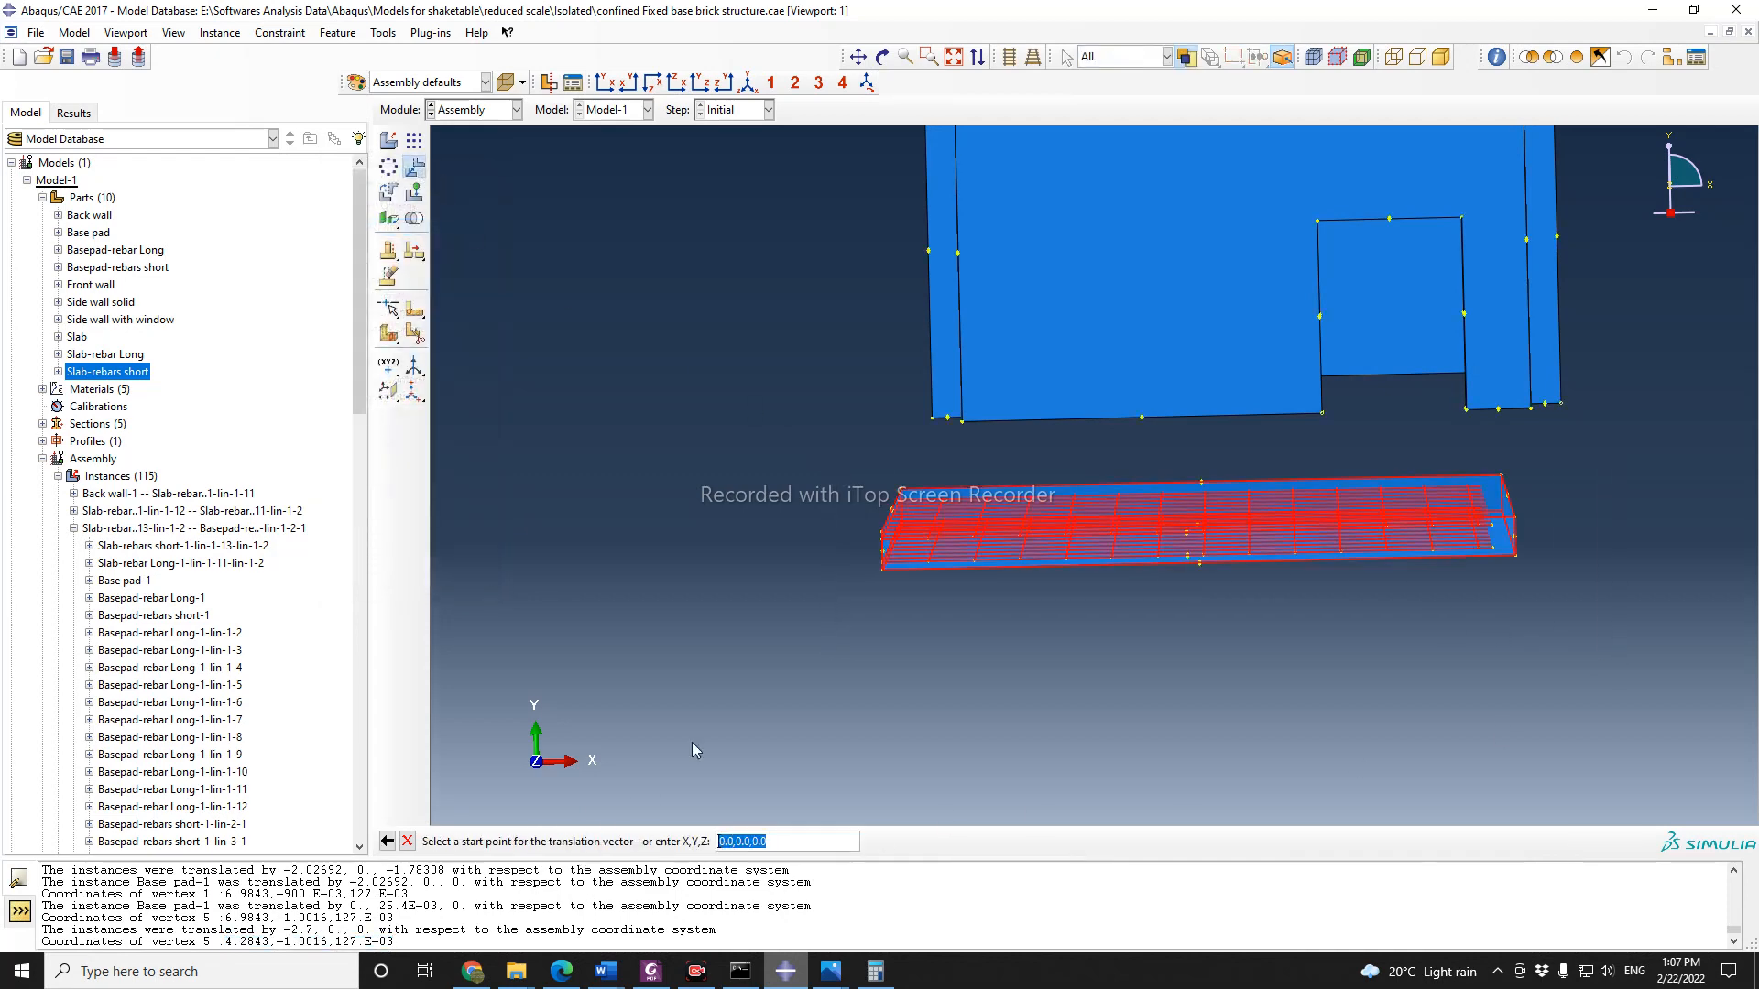
pyautogui.scroll(2, 875, 586)
pyautogui.click(886, 564)
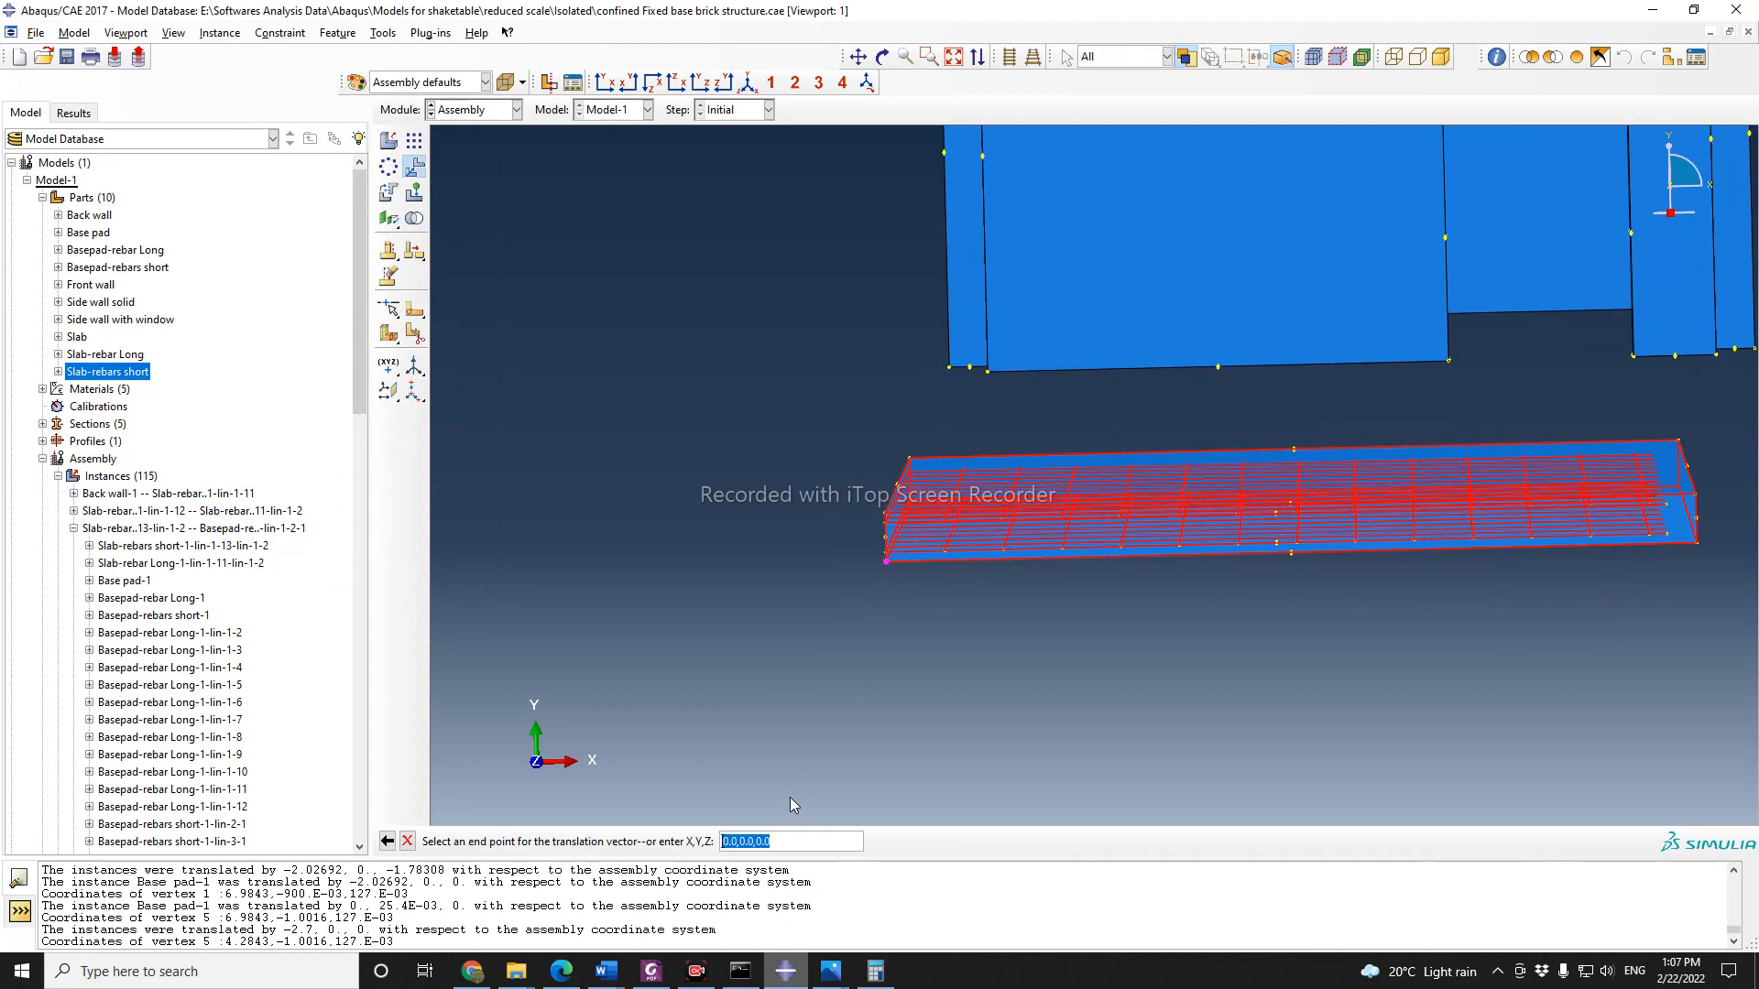
# Step: Set the translation end point to 4.2843,-2.0016,127.E-03 and accept the lowered position of the pad and rebars
pyautogui.hotkey('ctrl', 'v')
pyautogui.scroll(-3, 1049, 734)
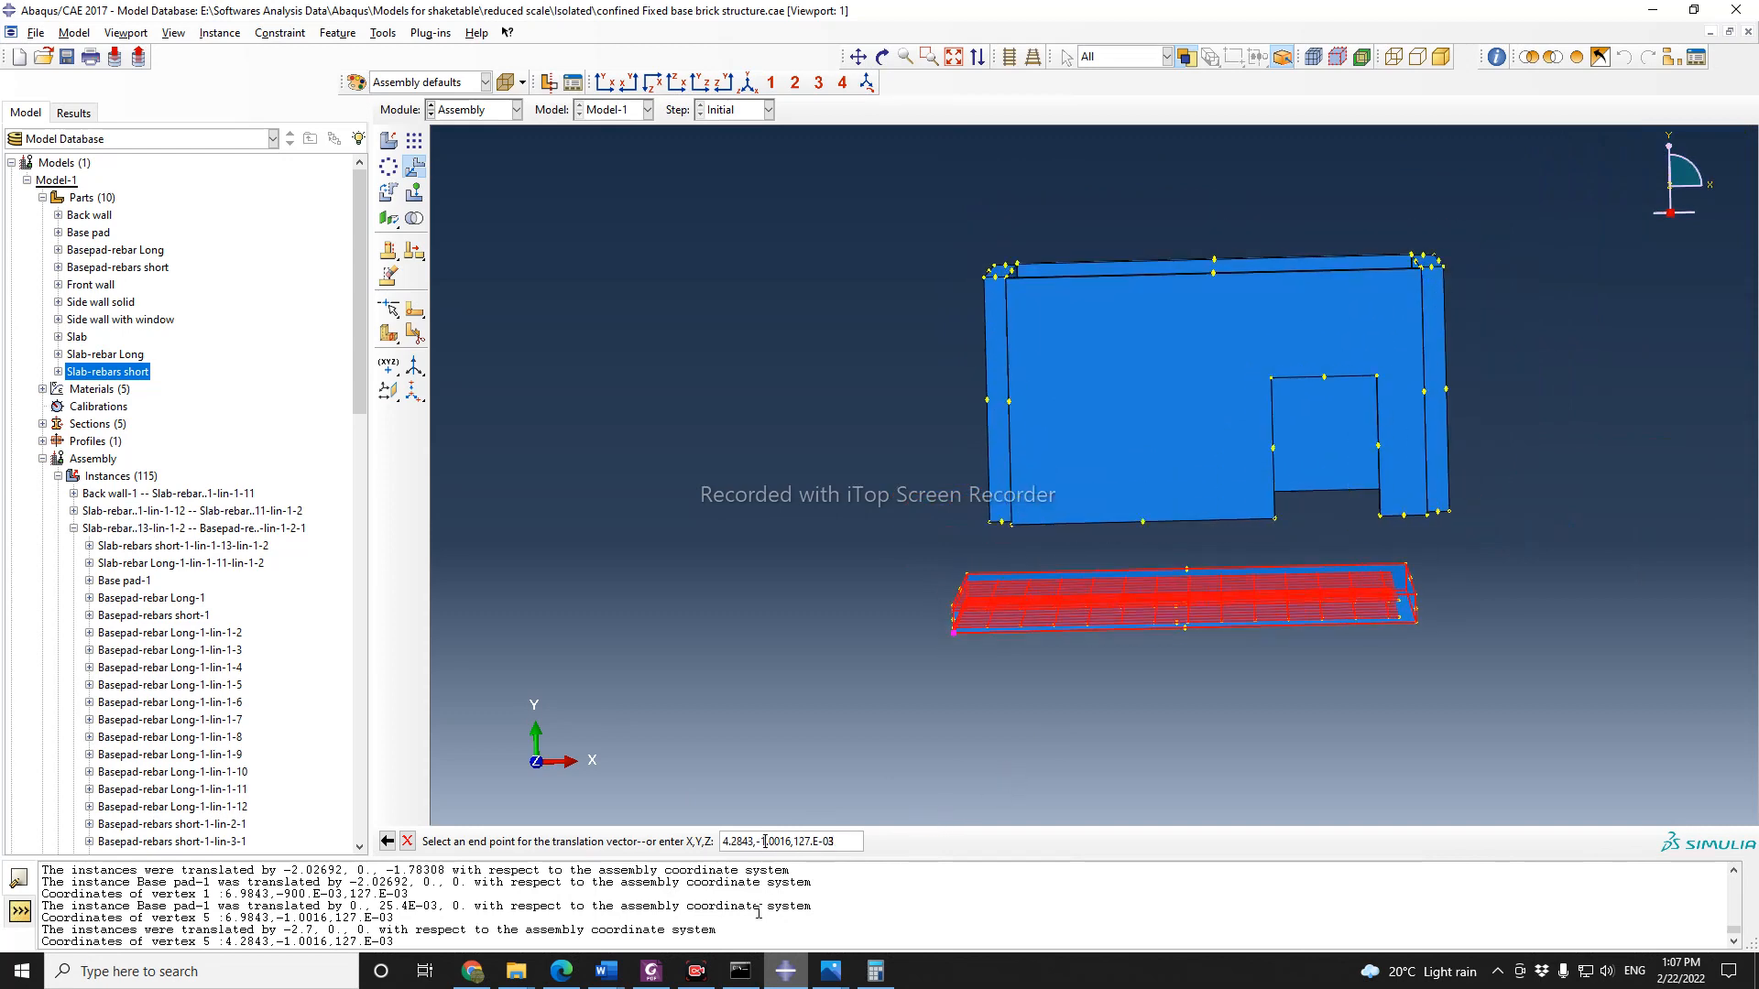
pyautogui.press('BackSpace')
pyautogui.write('2')
pyautogui.press('Return')
pyautogui.click(537, 841)
pyautogui.scroll(-3, 831, 306)
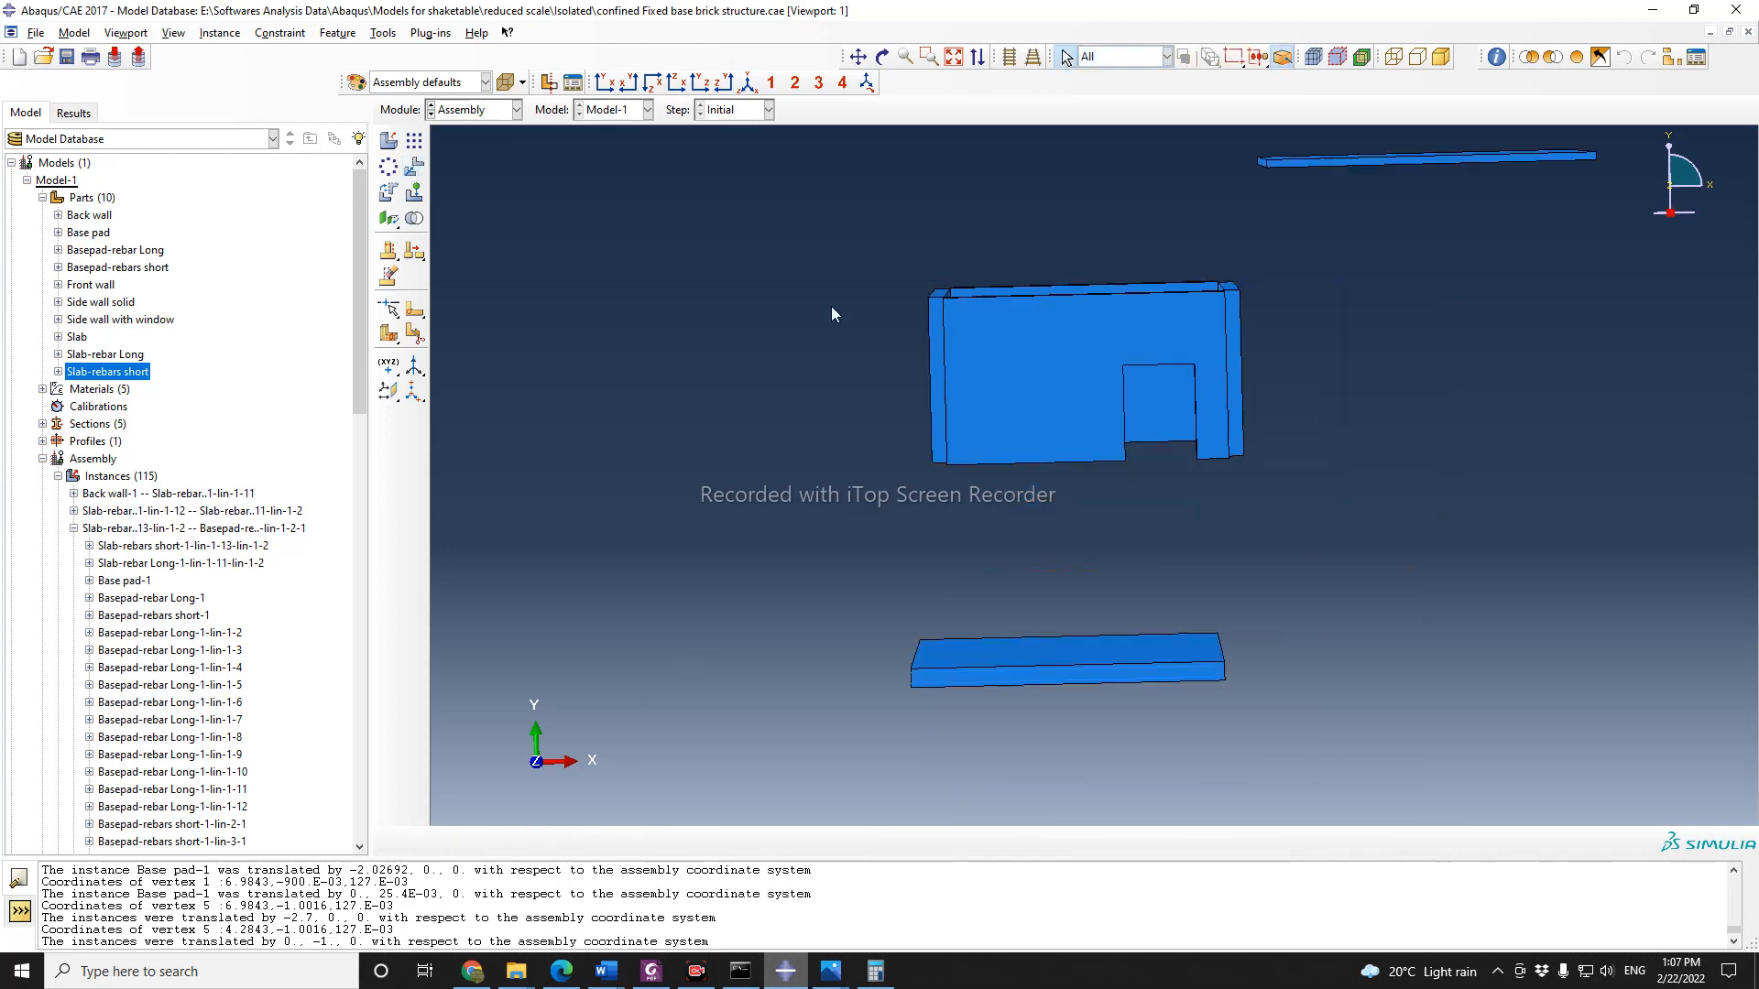
# Step: Query the point coordinates of the base pad's upper corner at the far X end of its rebar-lined front edge
pyautogui.scroll(3, 861, 466)
pyautogui.scroll(2, 940, 709)
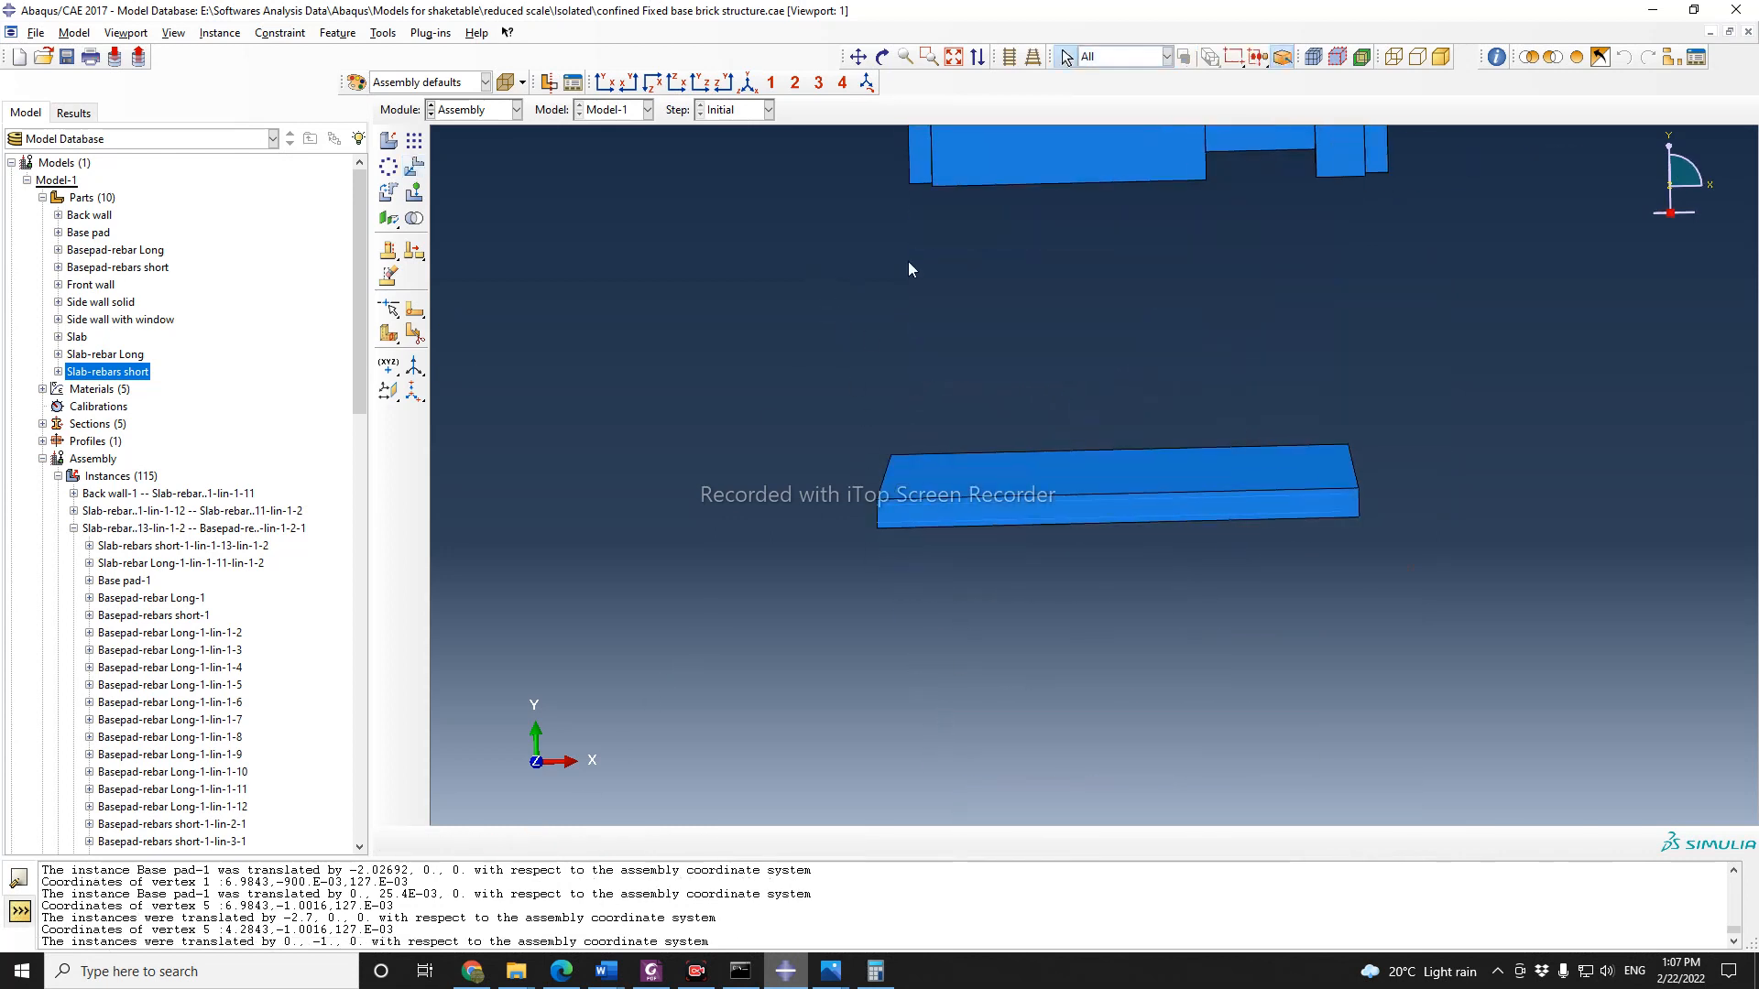
pyautogui.click(882, 58)
pyautogui.moveTo(1063, 546); pyautogui.dragTo(1324, 647)
pyautogui.scroll(3, 1118, 479)
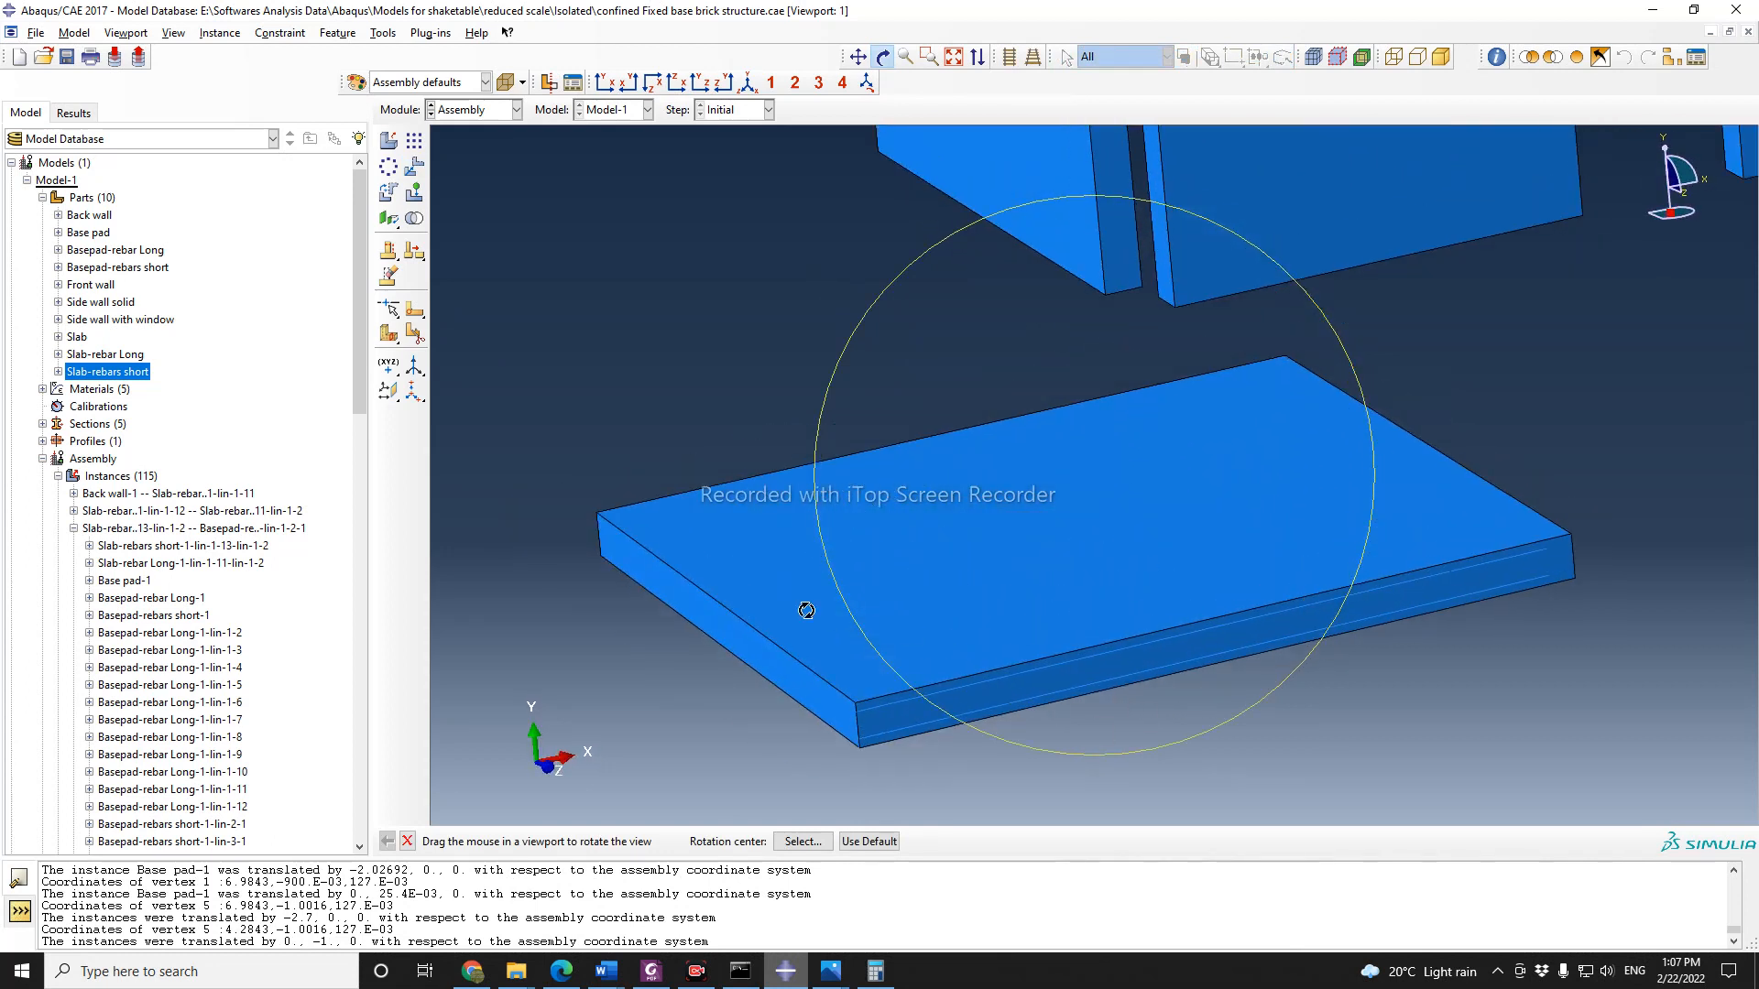
pyautogui.scroll(3, 1458, 528)
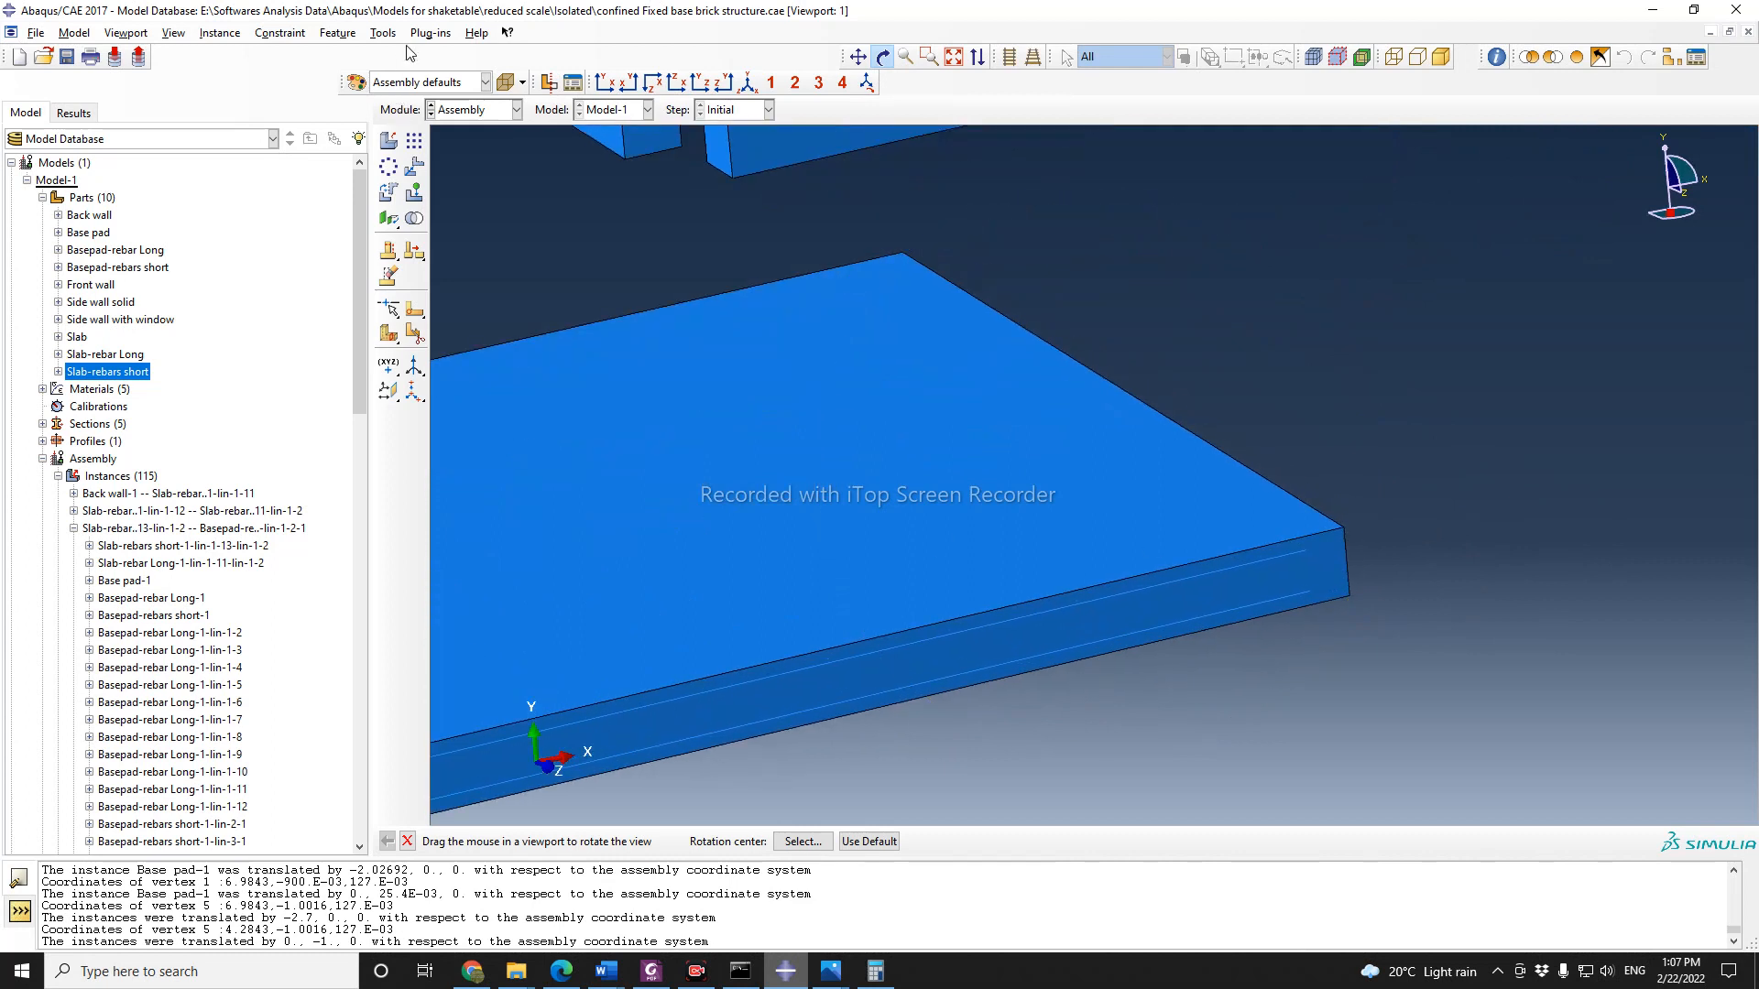
pyautogui.click(383, 32)
pyautogui.click(399, 59)
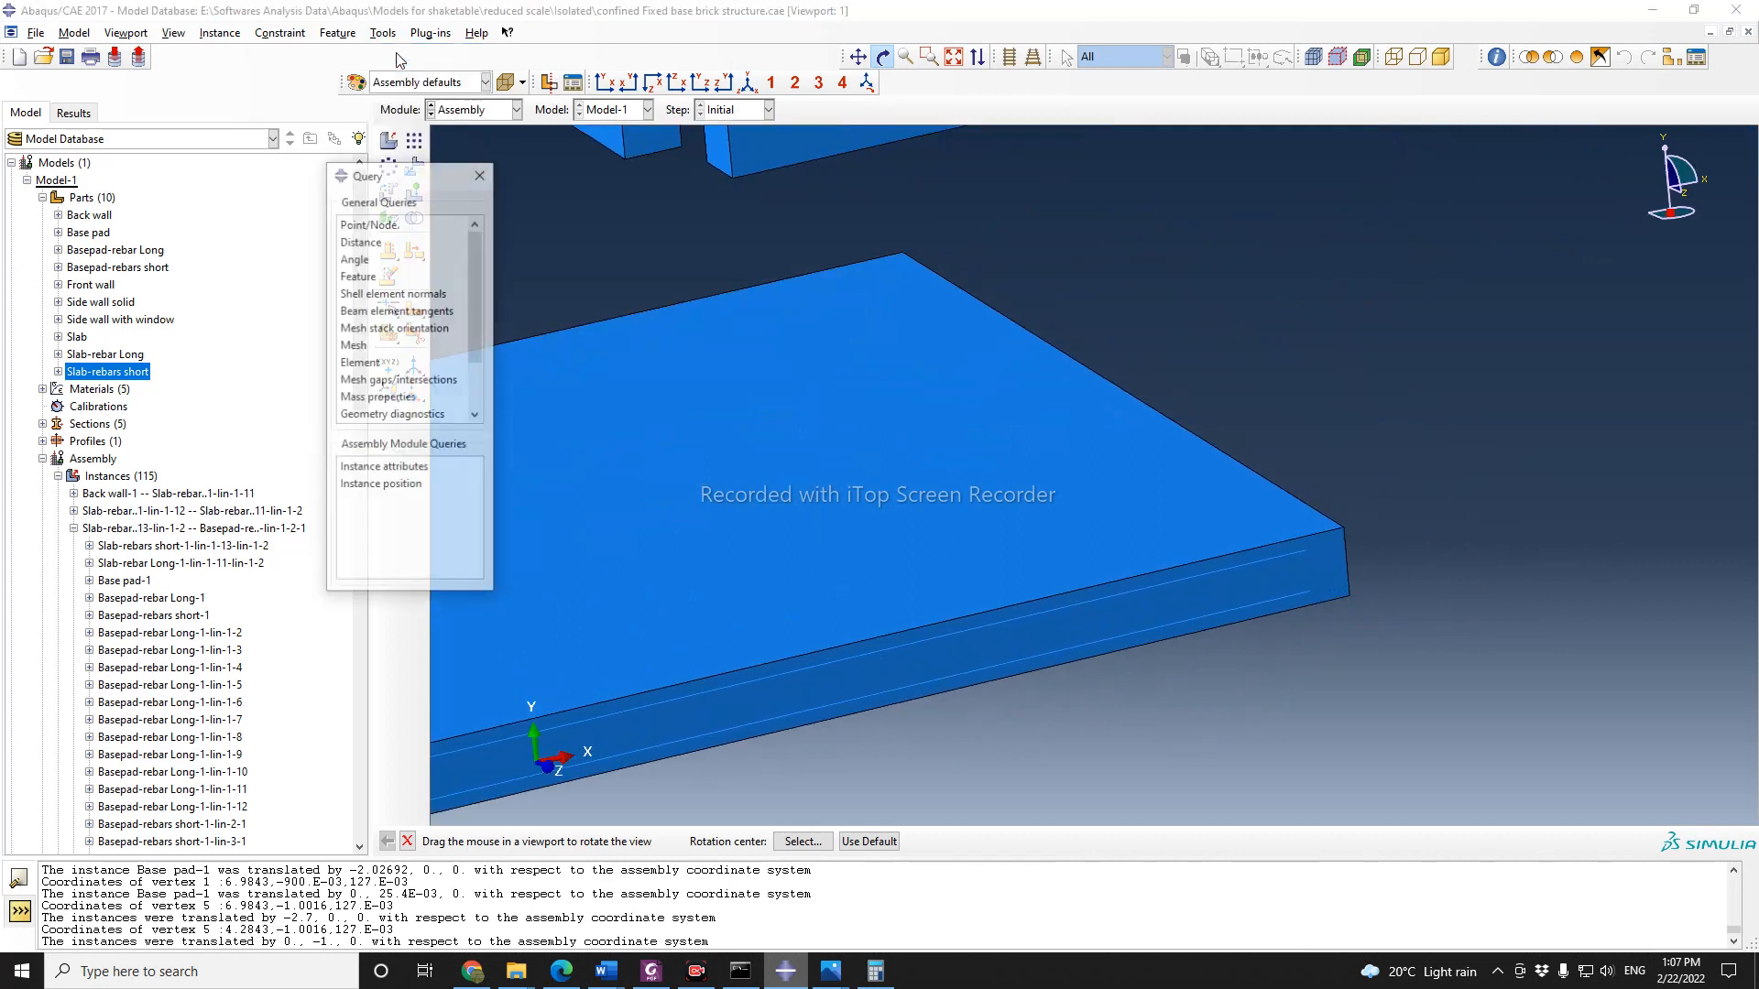
pyautogui.click(362, 241)
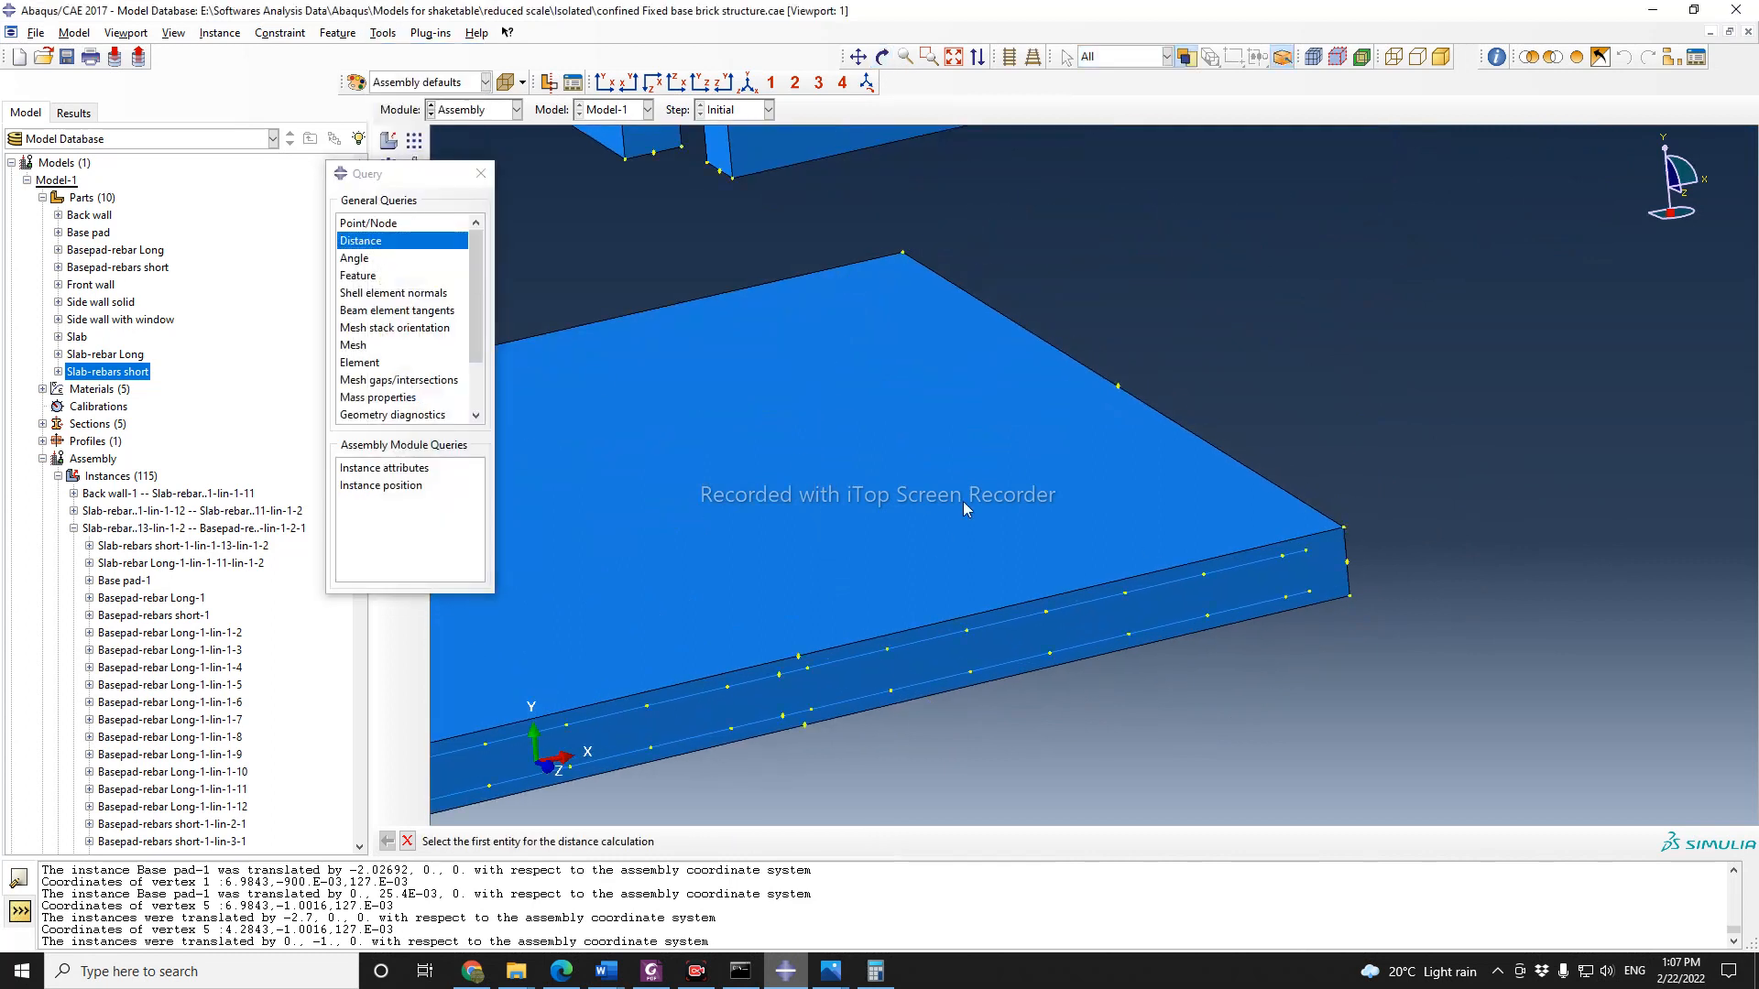
pyautogui.click(380, 225)
pyautogui.scroll(2, 1511, 568)
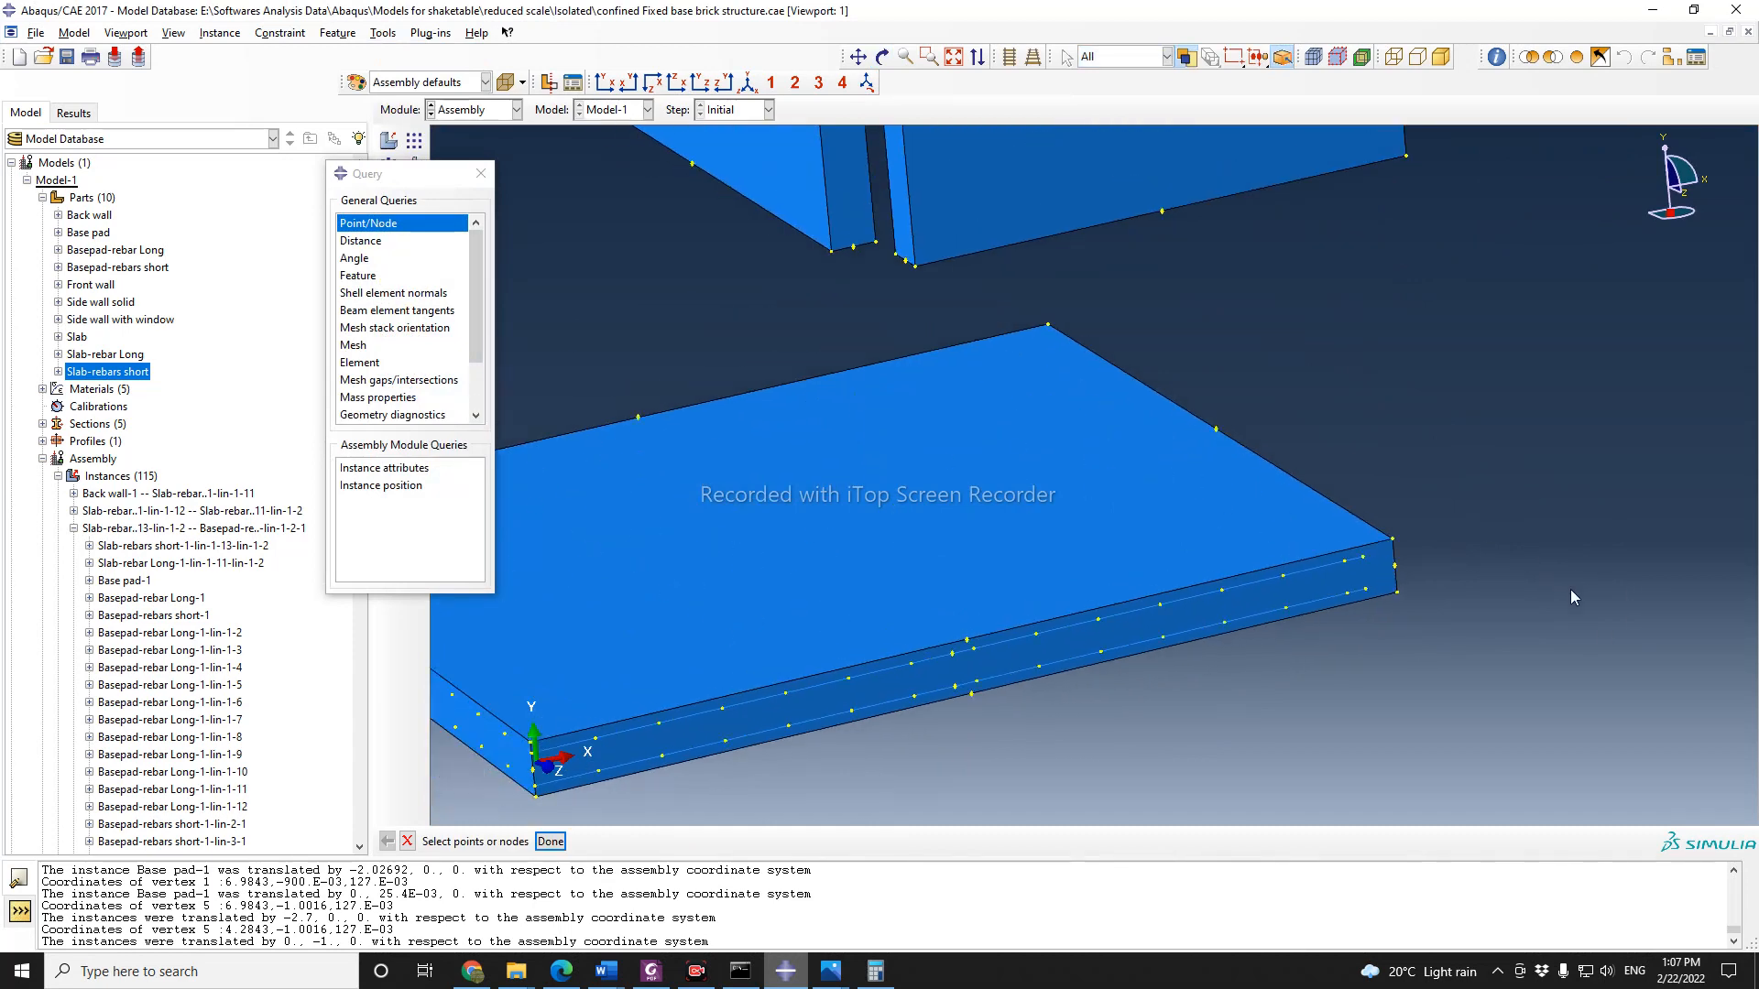
pyautogui.scroll(-2, 1539, 601)
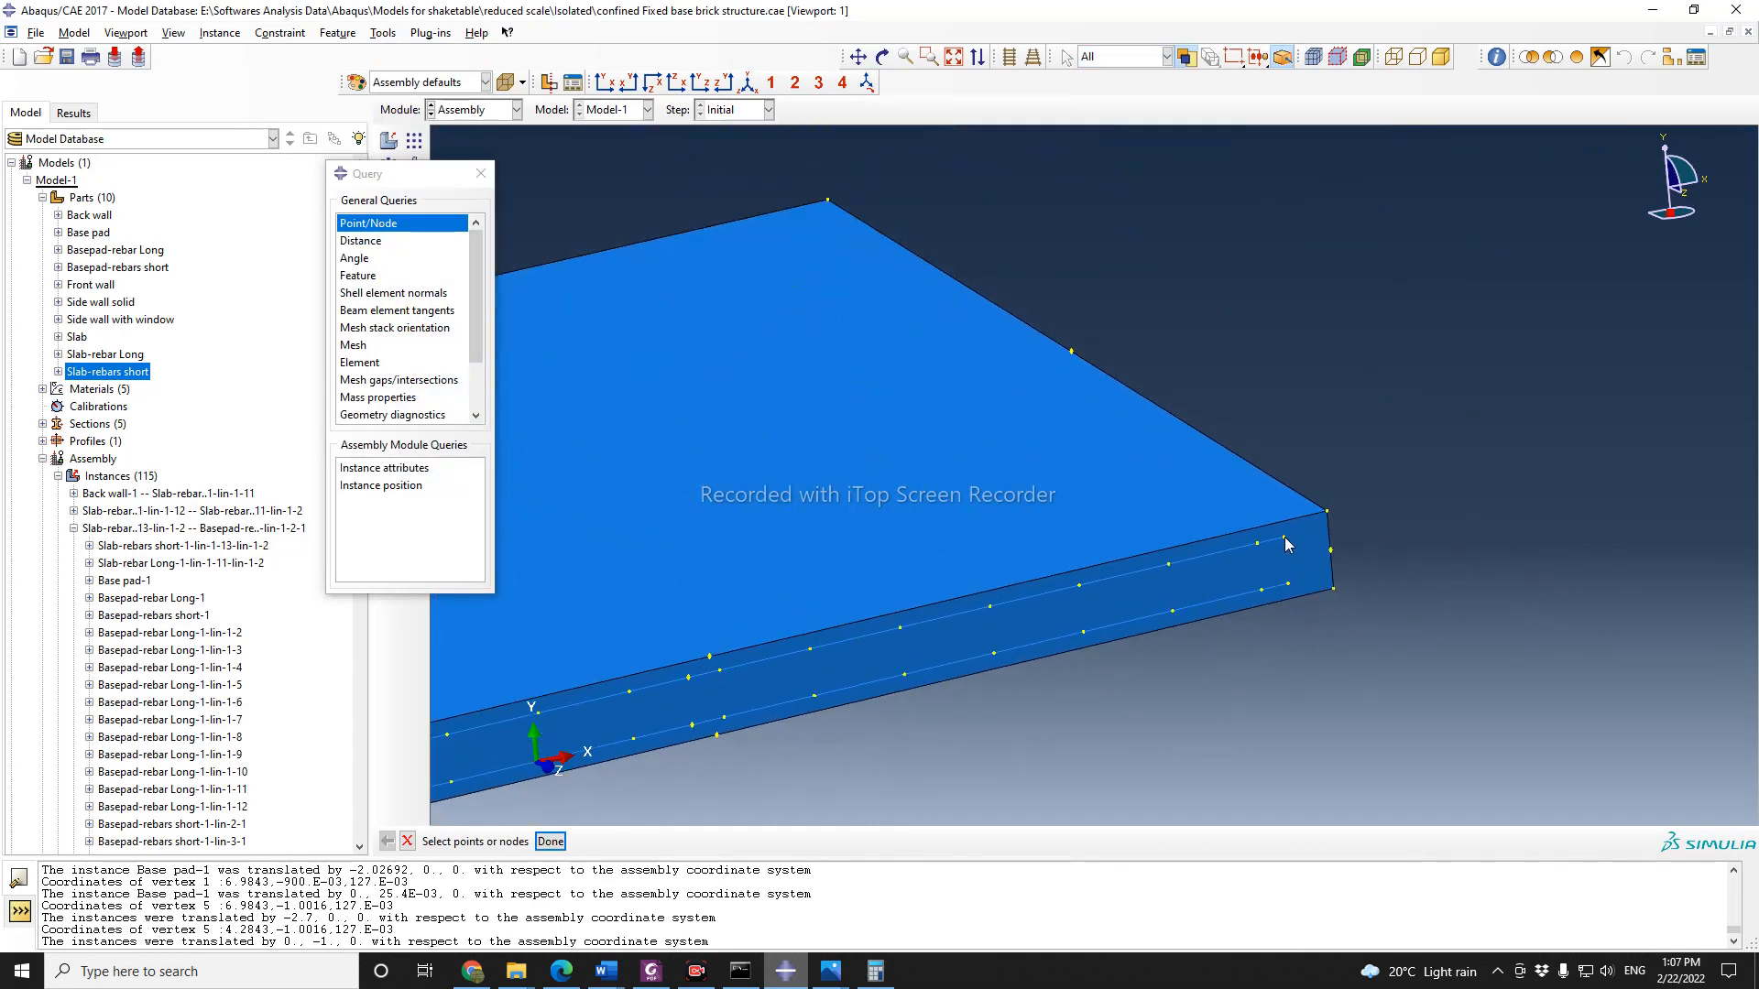
pyautogui.click(550, 841)
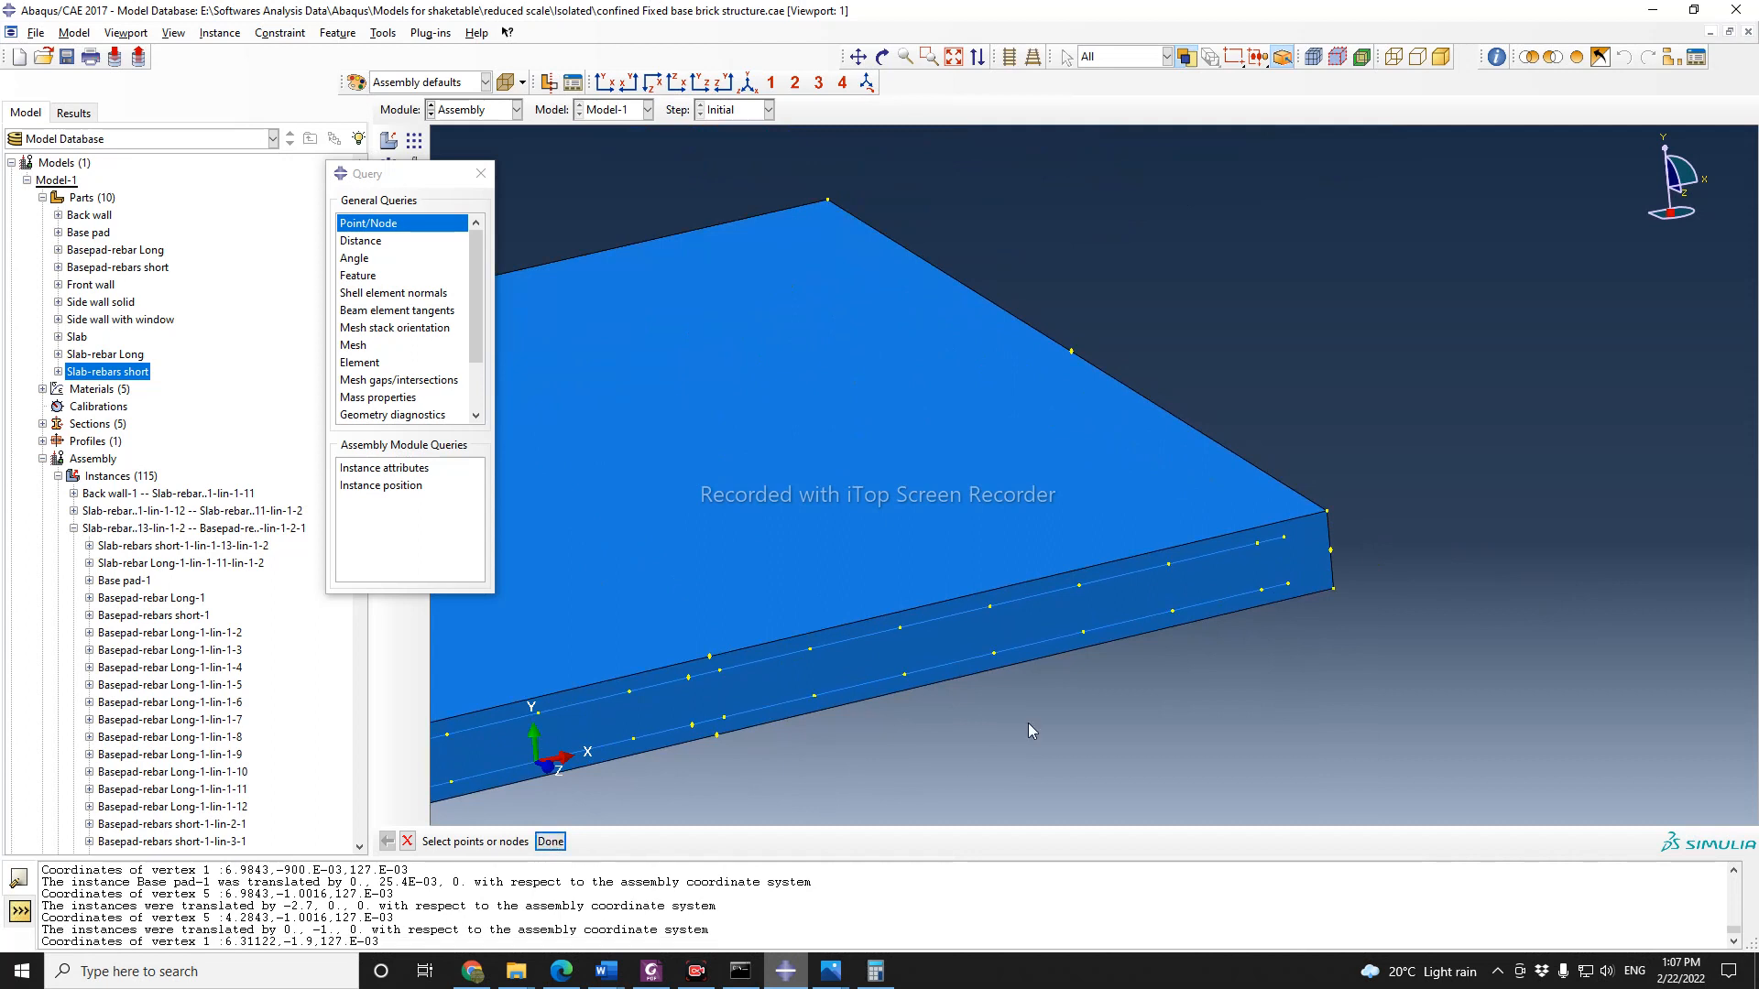
pyautogui.click(1329, 513)
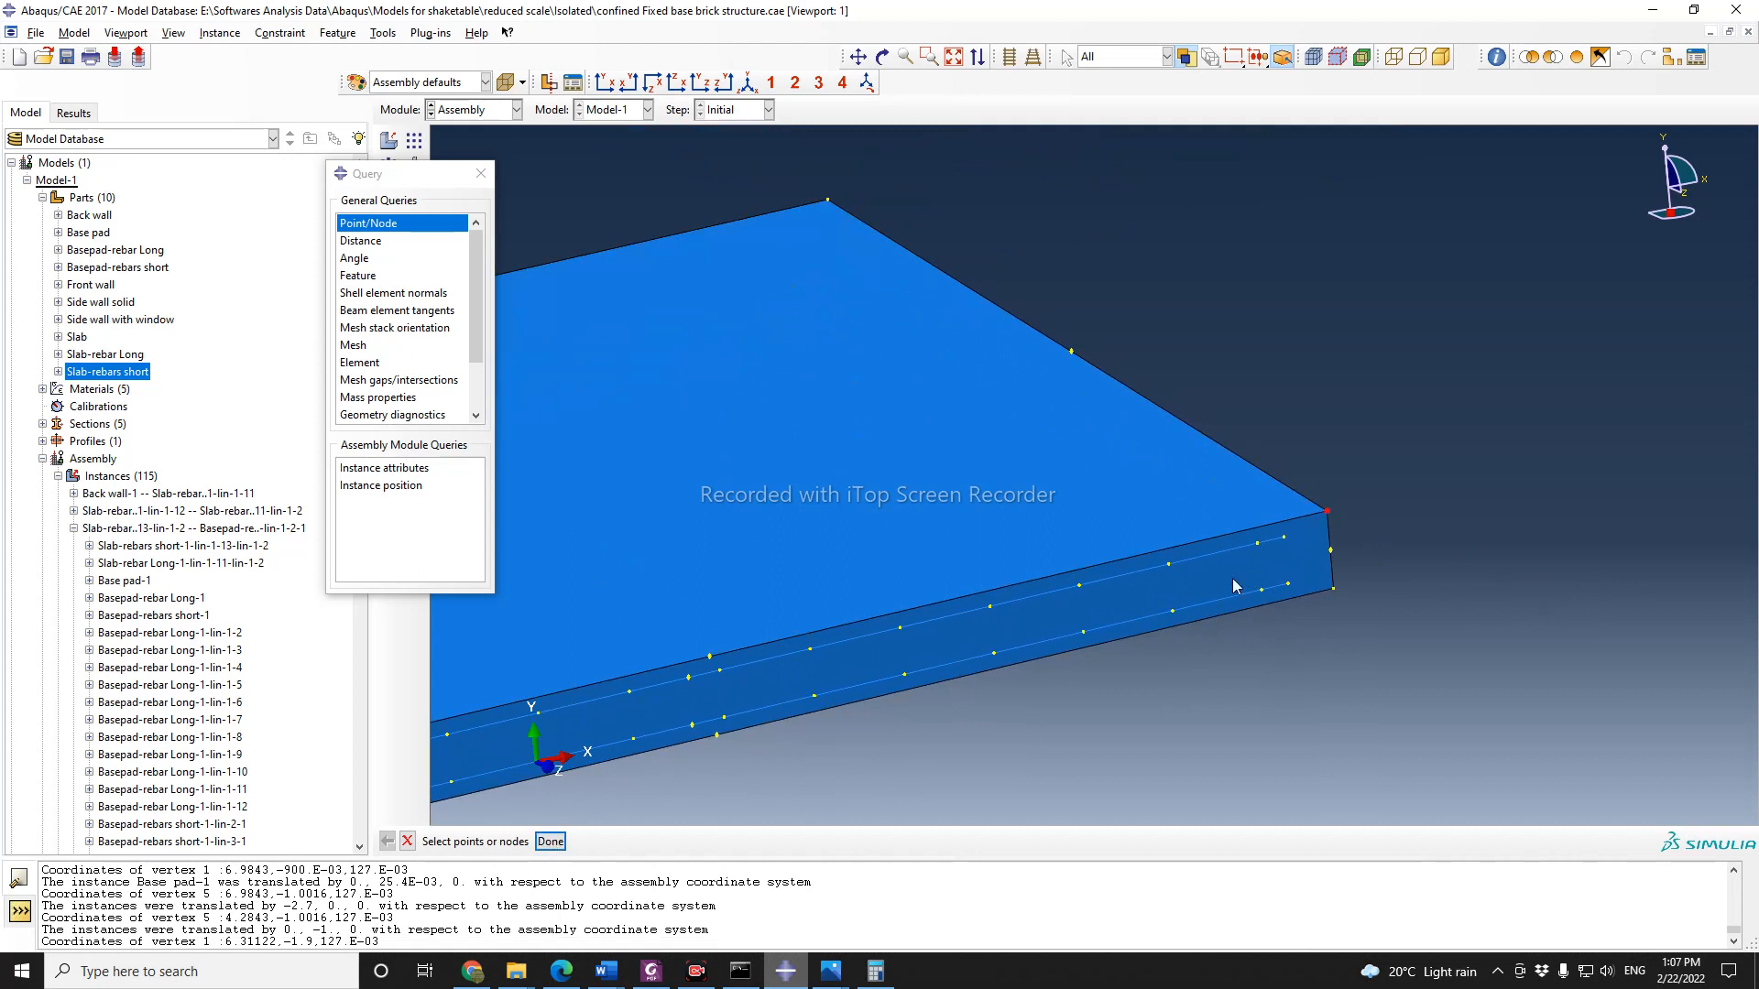
# Step: Complete the point query on the base pad's upper corner at the far X end of its front edge
pyautogui.click(550, 841)
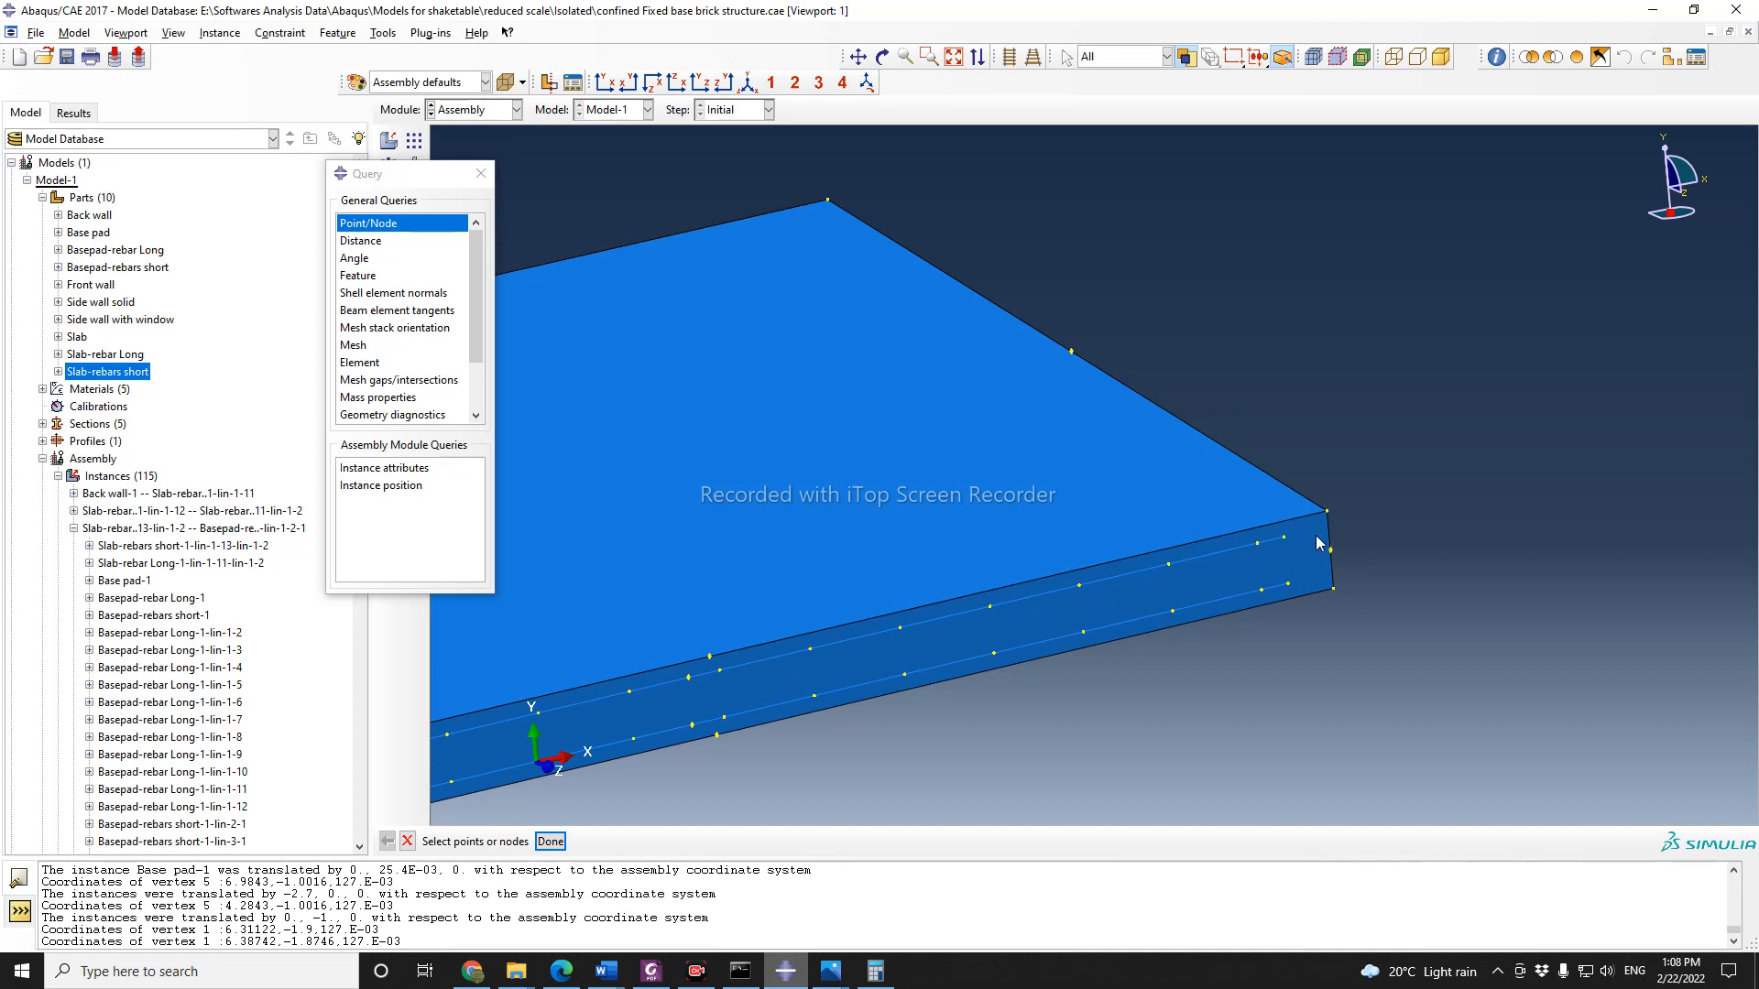
pyautogui.scroll(-2, 1460, 564)
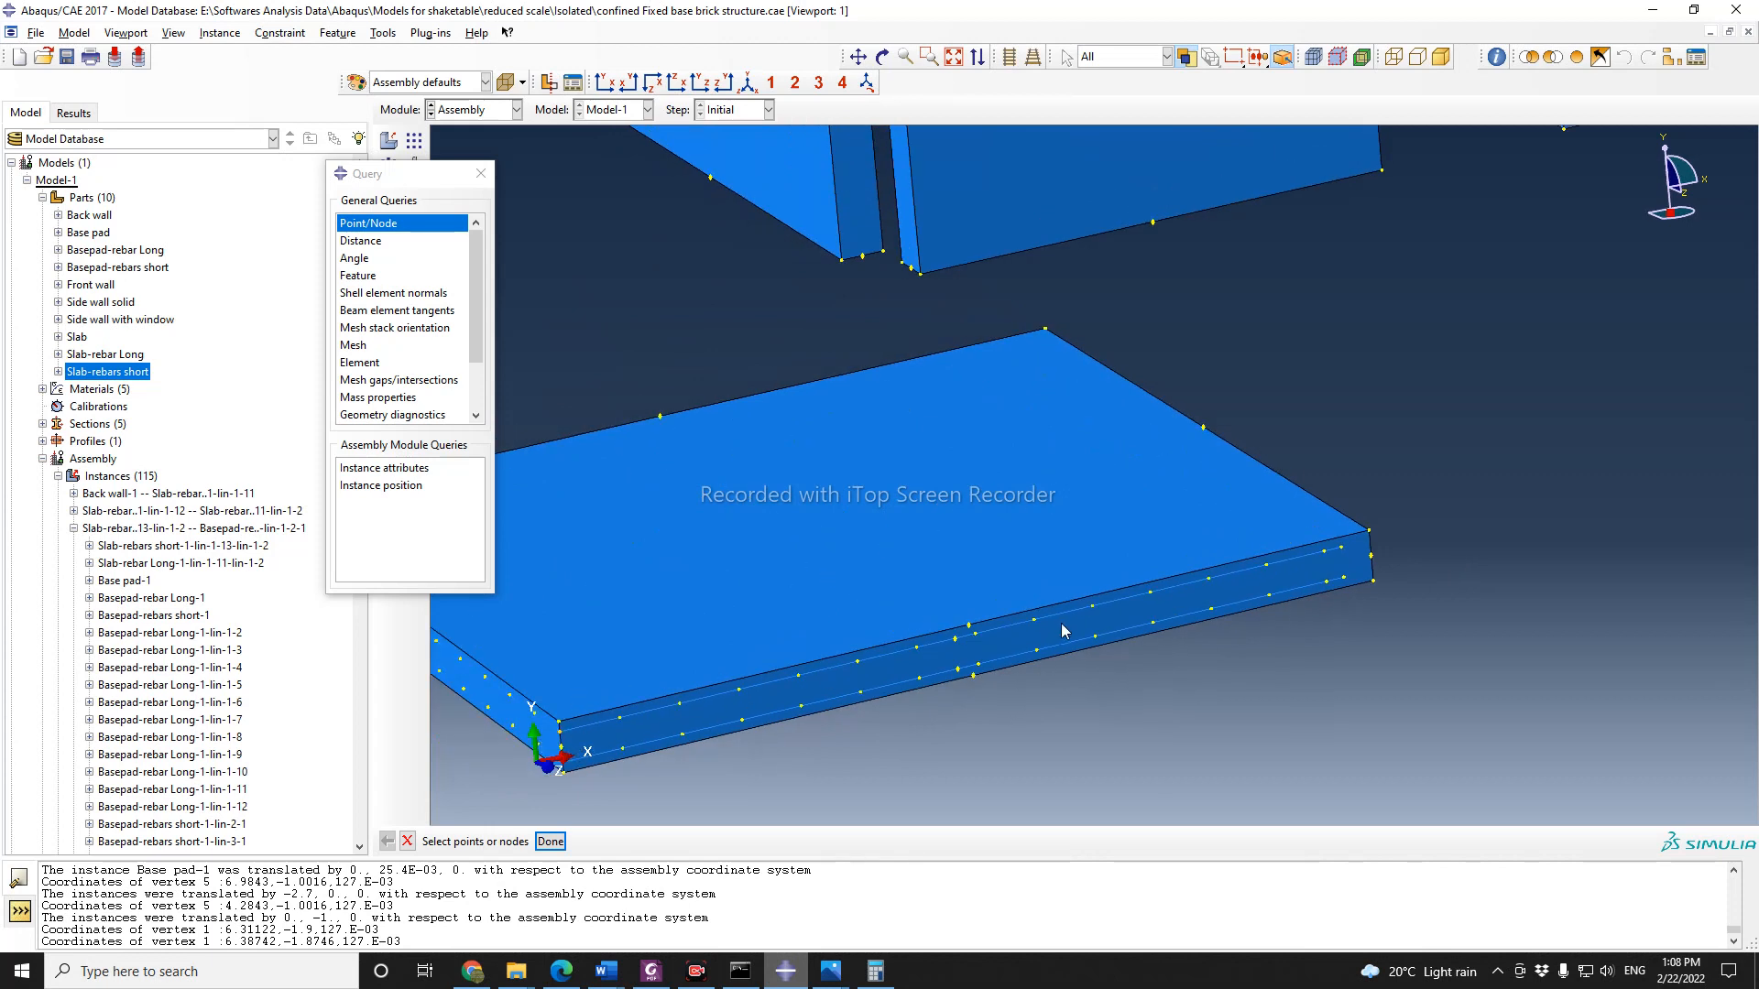
pyautogui.scroll(1, 1343, 603)
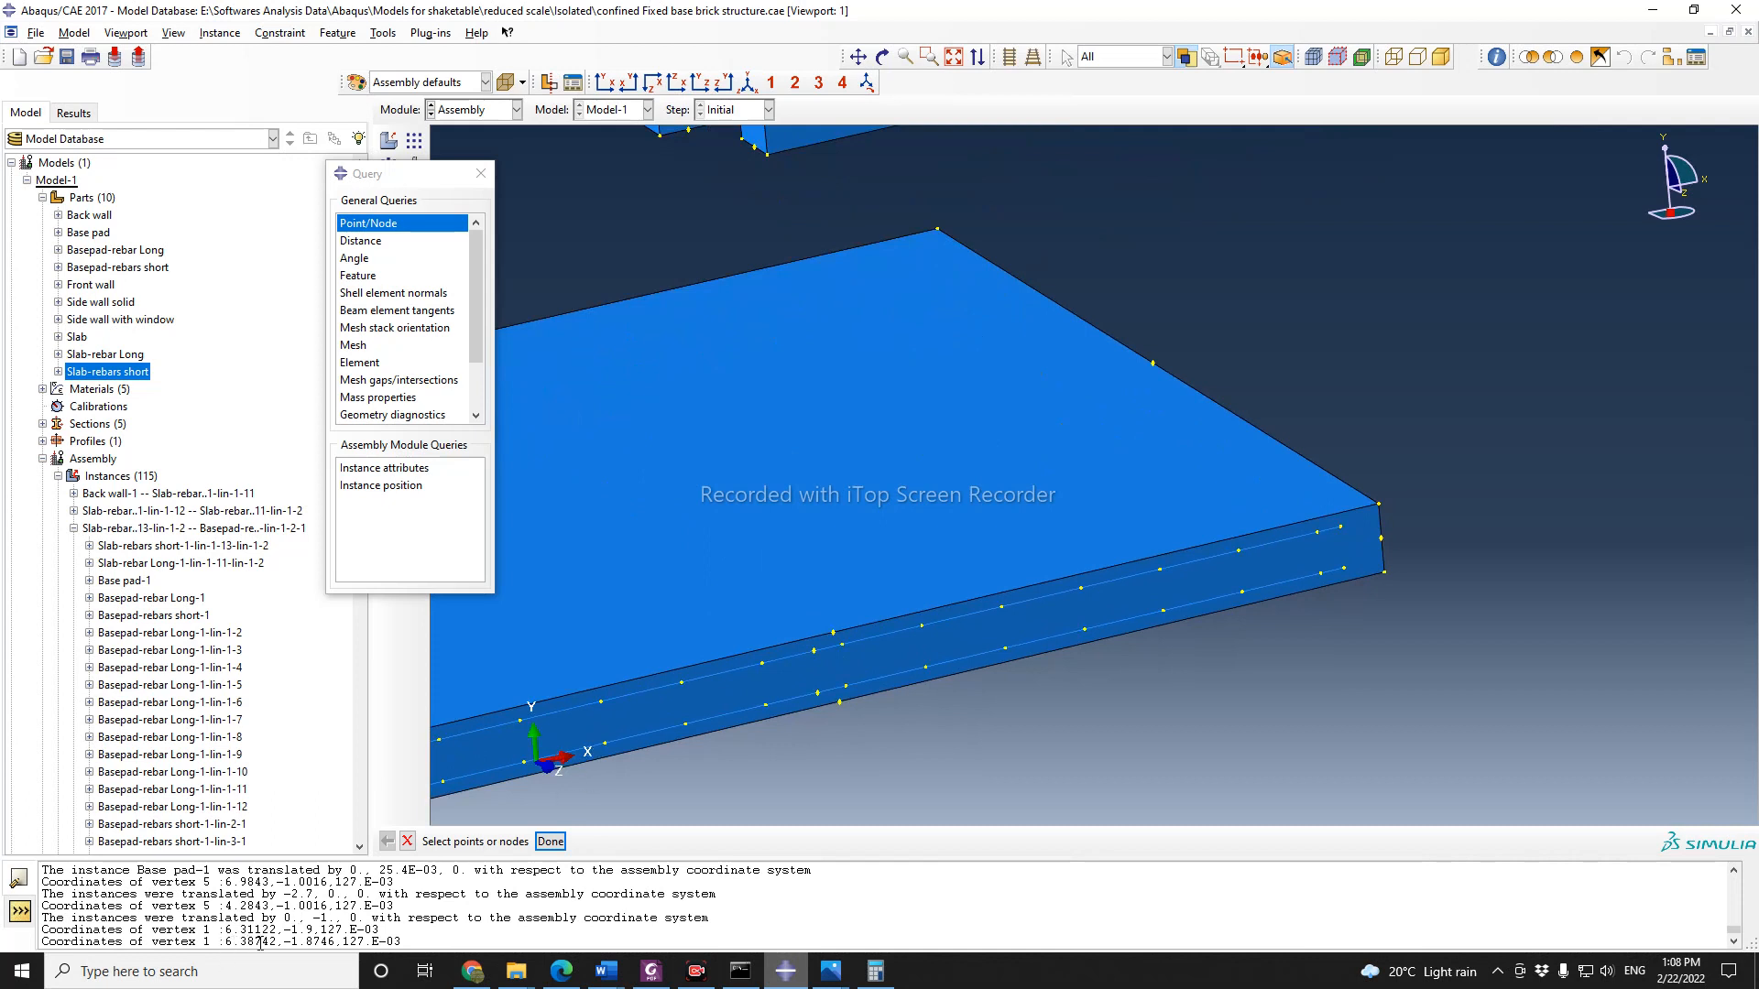
# Step: Switch to the Calculator, clear the previous result and enter the rebar end's X coordinate, 6.31122
pyautogui.click(875, 971)
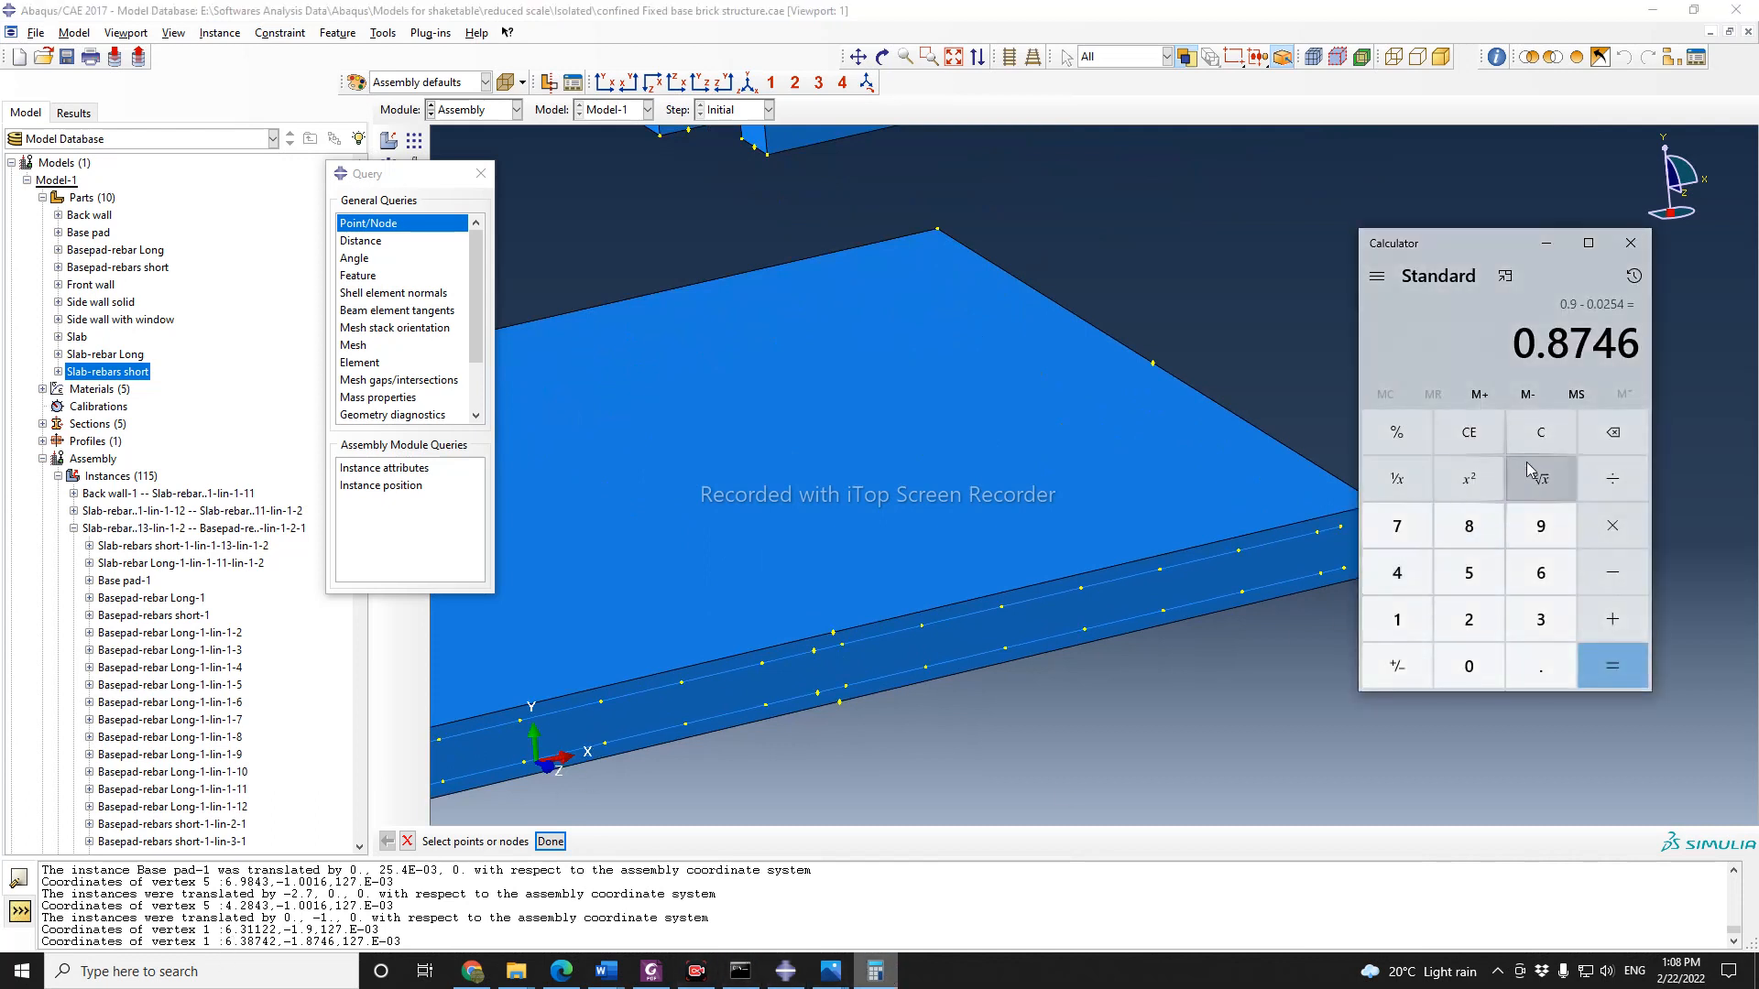
pyautogui.click(1540, 431)
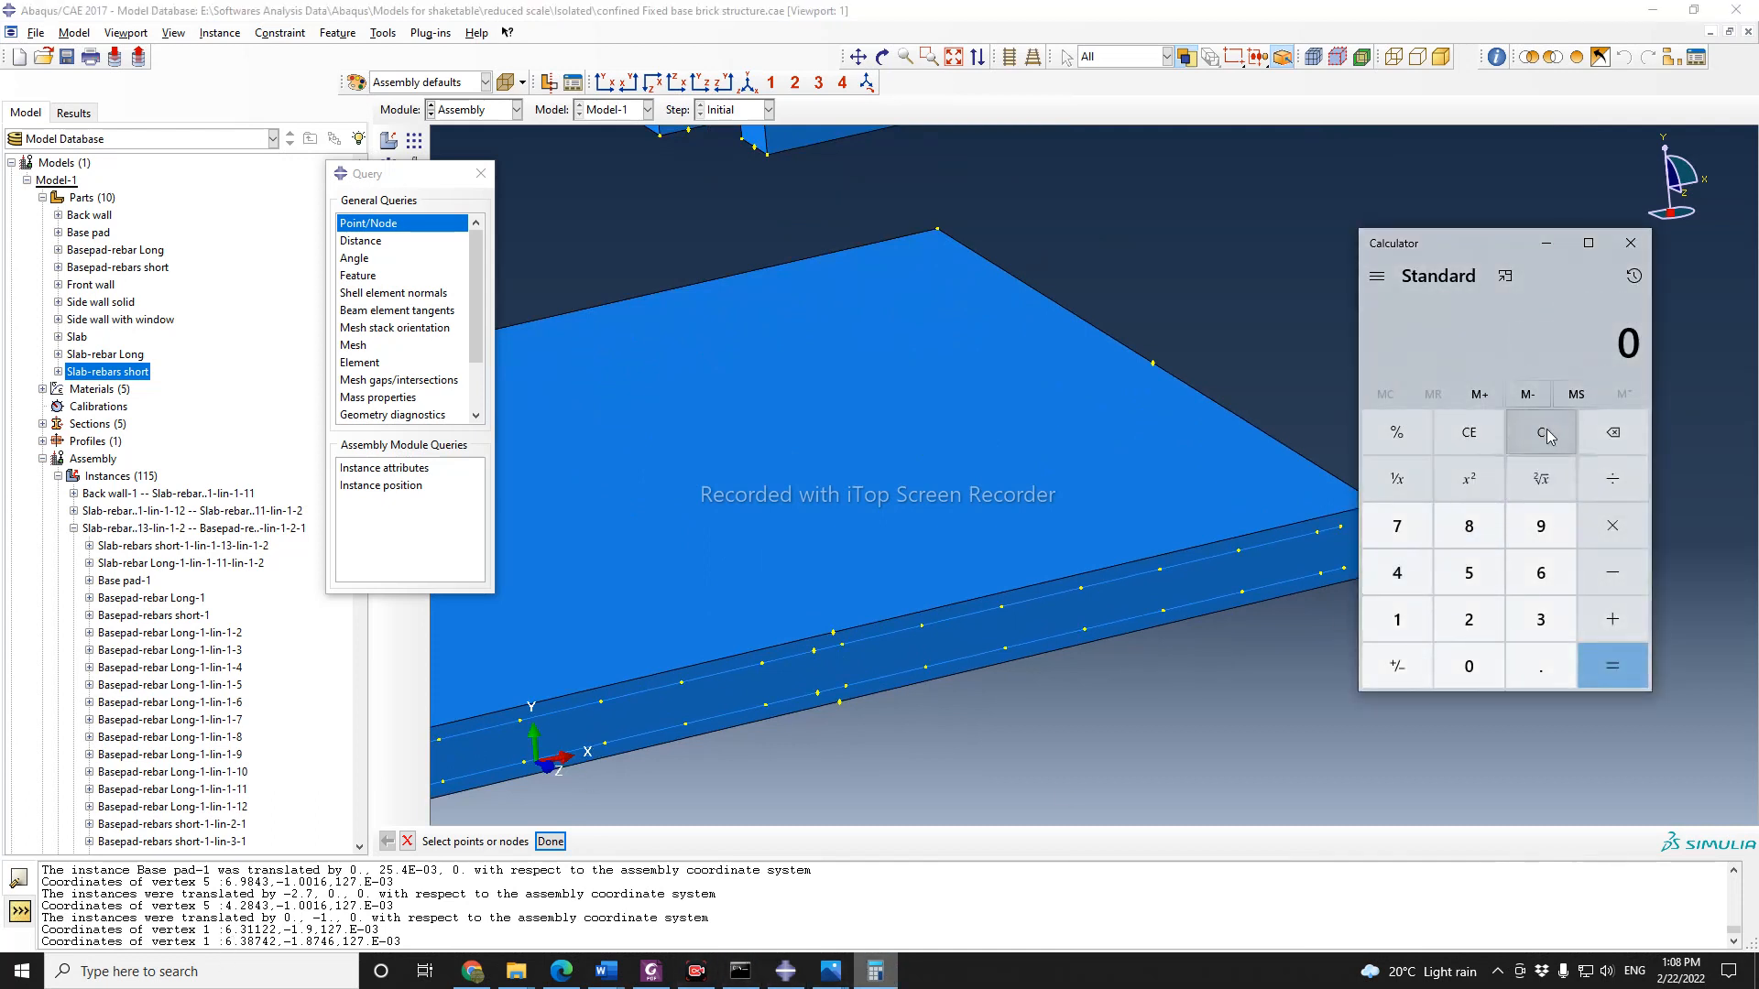
pyautogui.click(1540, 574)
pyautogui.click(1540, 663)
pyautogui.click(1540, 623)
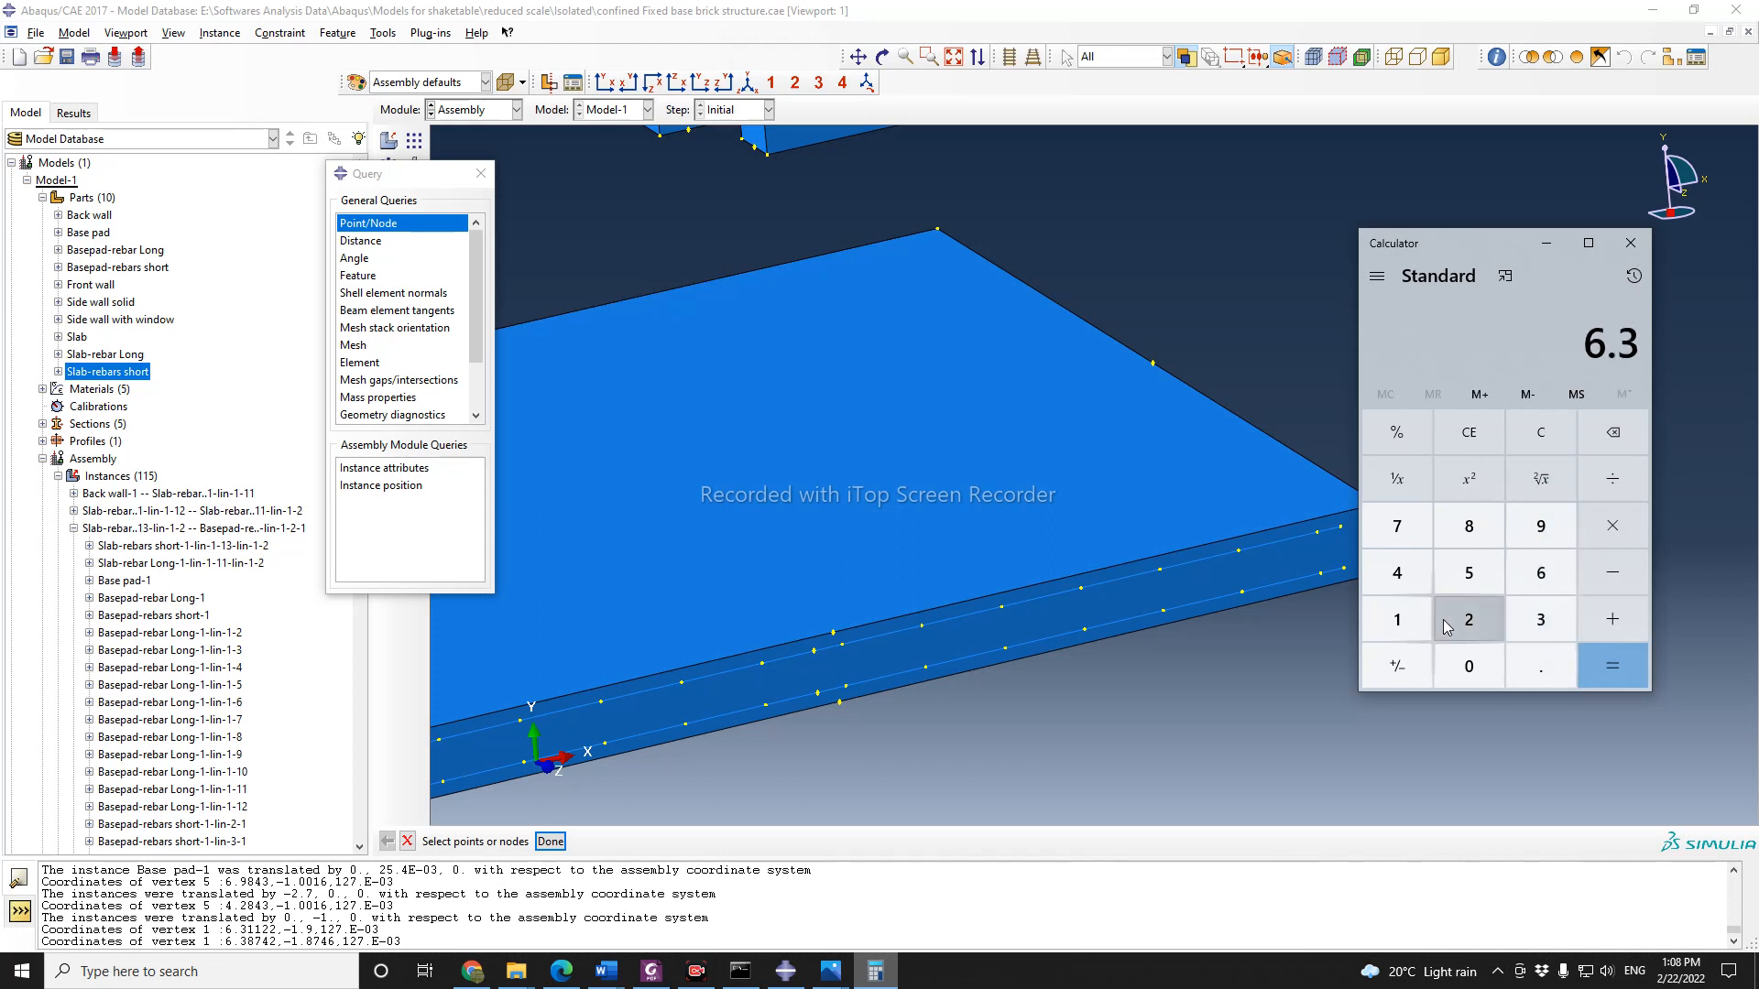
pyautogui.click(1405, 619)
pyautogui.click(1405, 619)
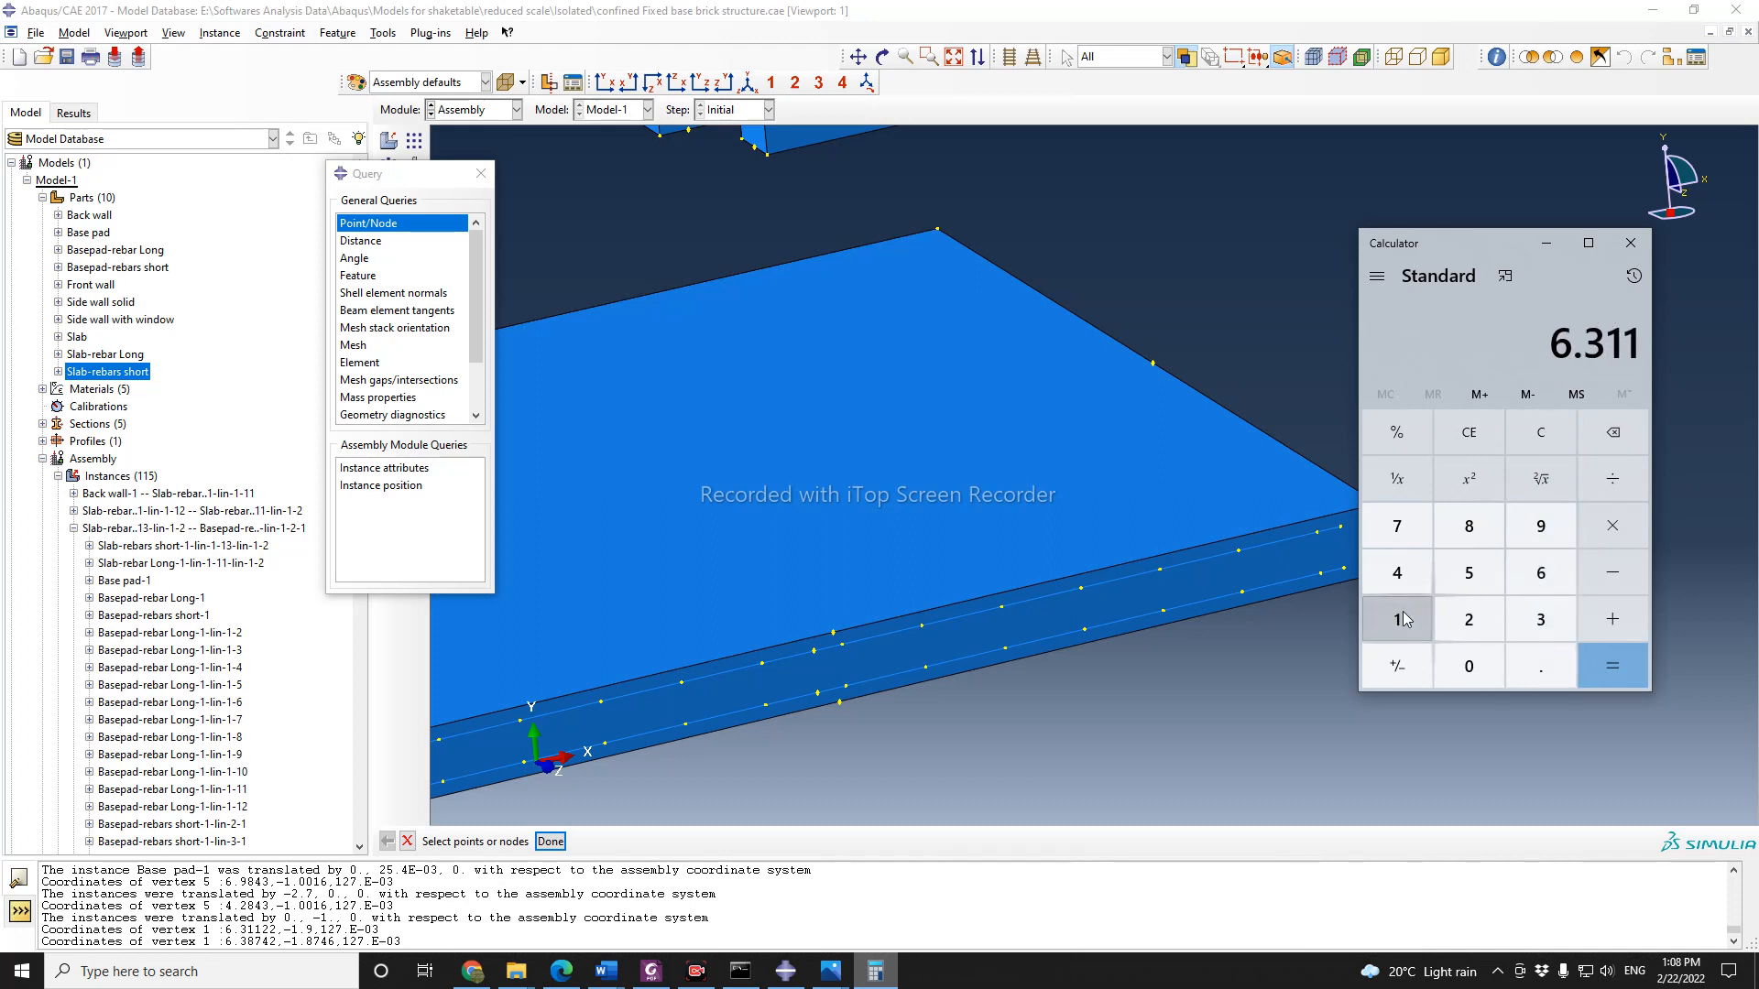
pyautogui.click(1469, 620)
pyautogui.click(1469, 620)
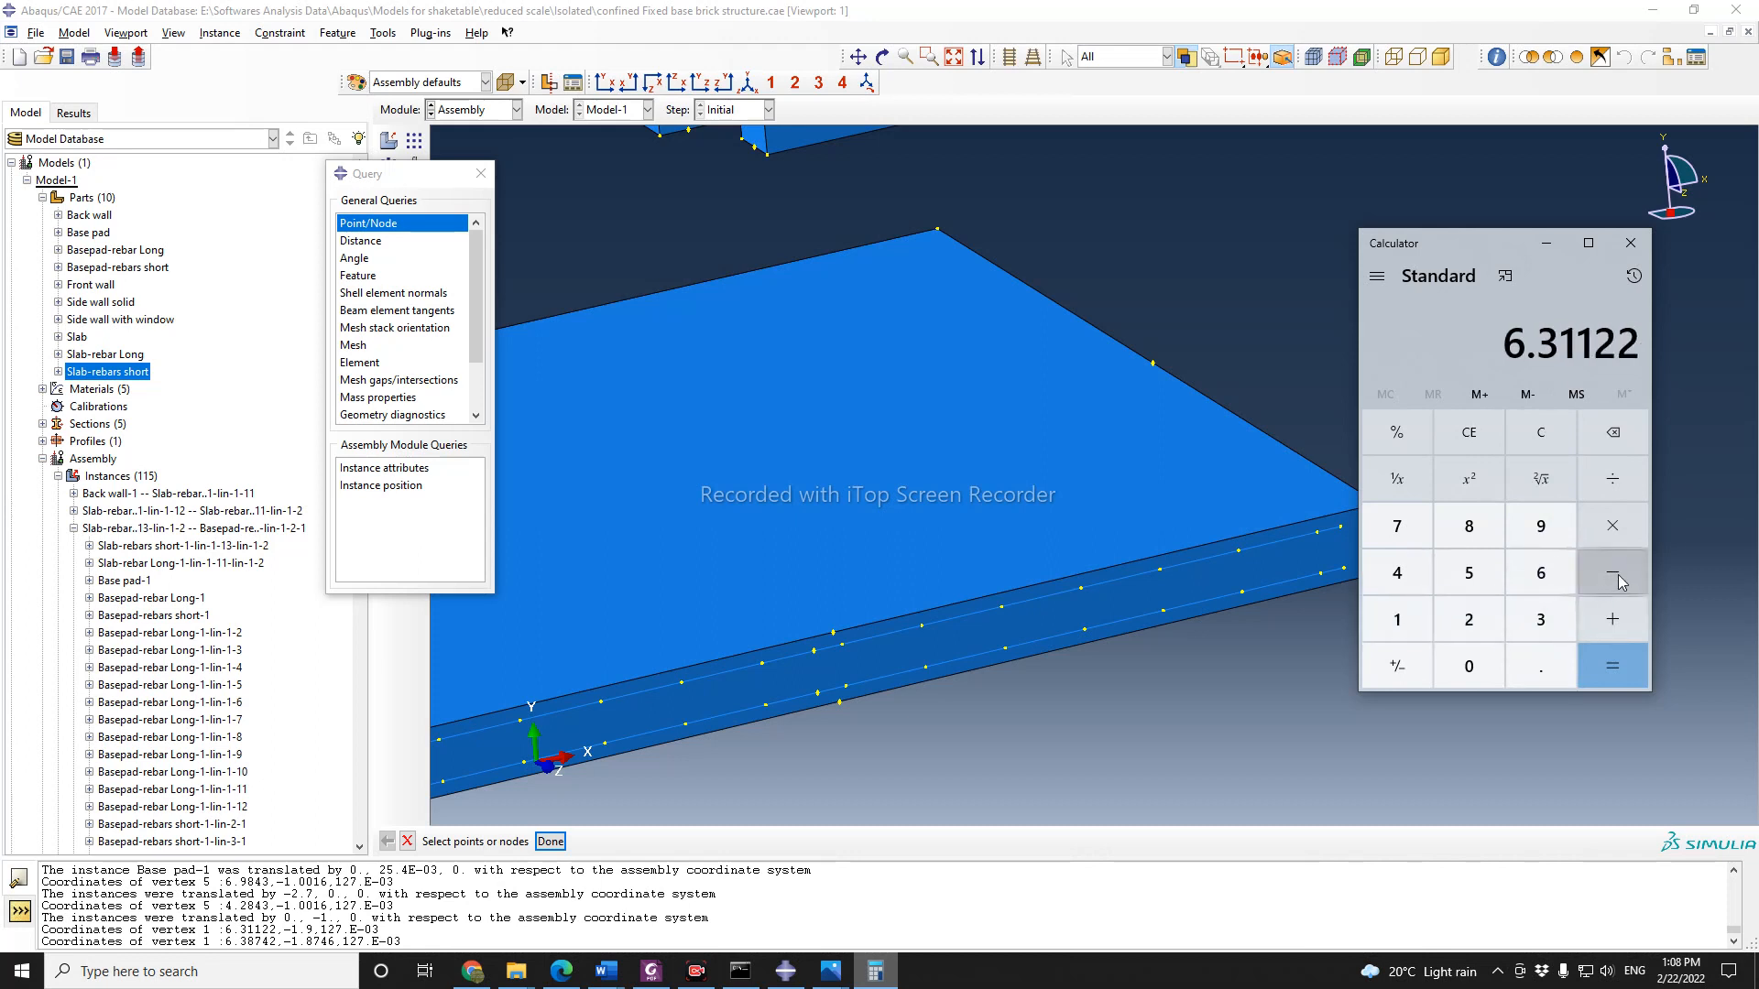
# Step: Subtract the pad corner's X coordinate, 6.38742, from the entered rebar coordinate
pyautogui.click(1617, 577)
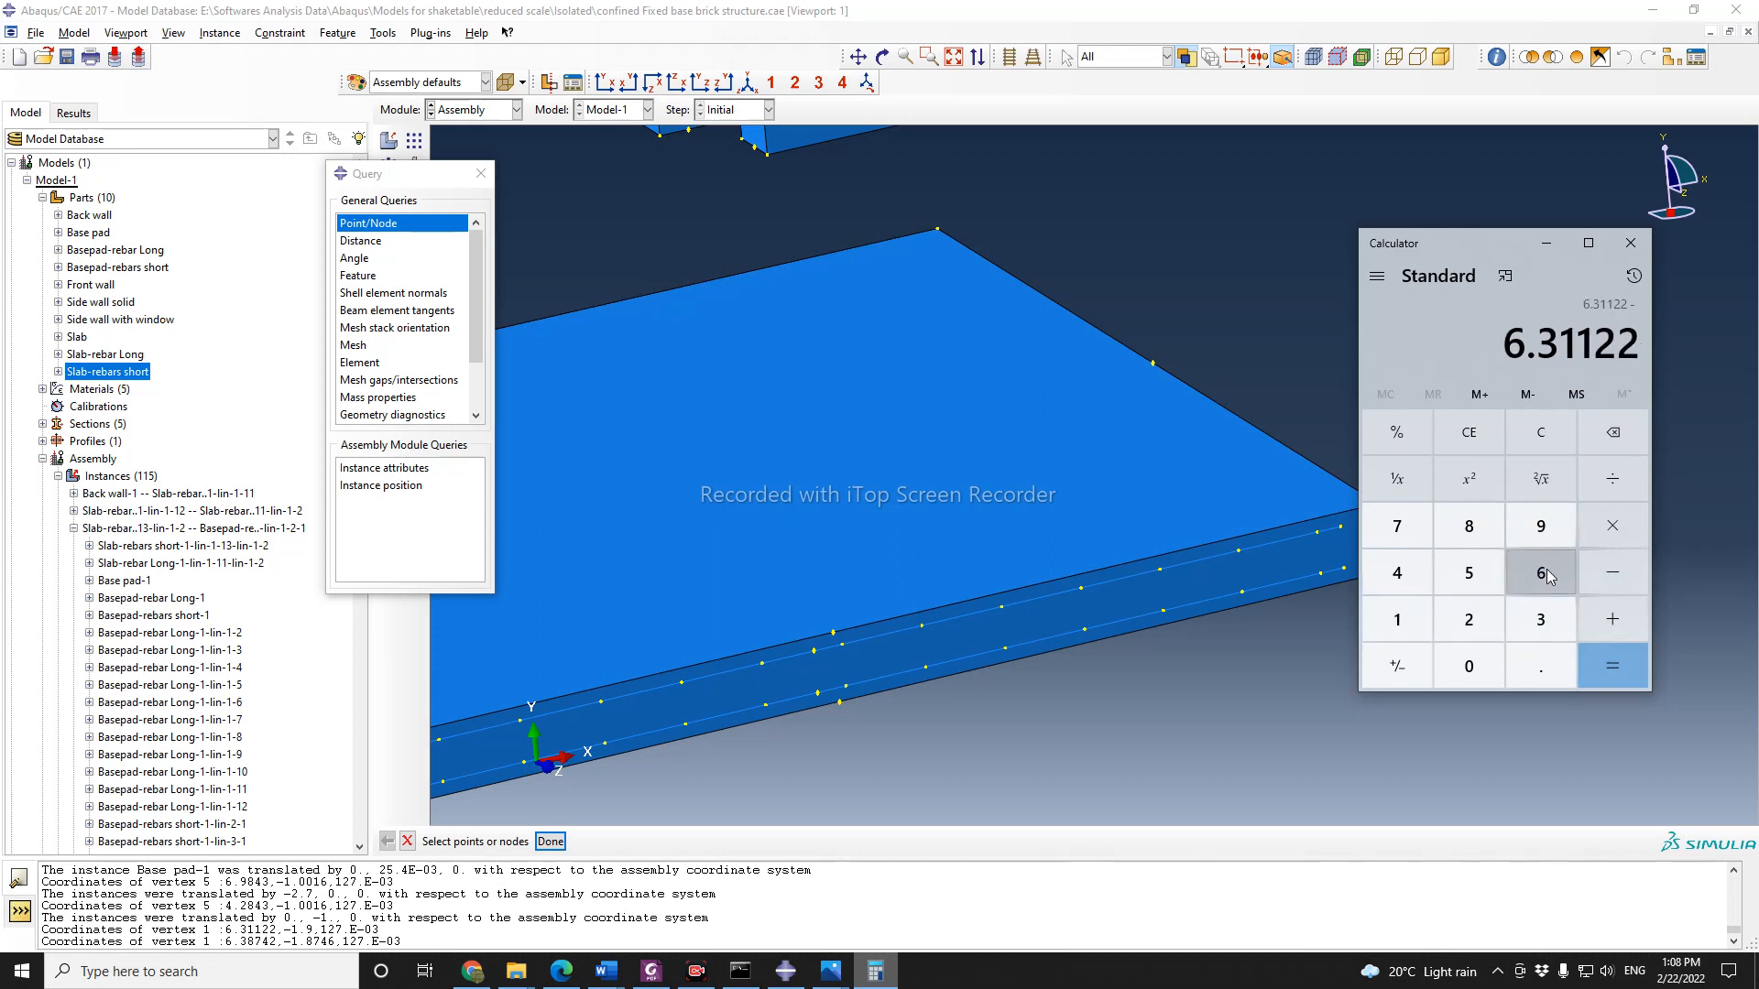
pyautogui.click(1543, 574)
pyautogui.click(1540, 665)
pyautogui.click(1468, 526)
pyautogui.click(1374, 532)
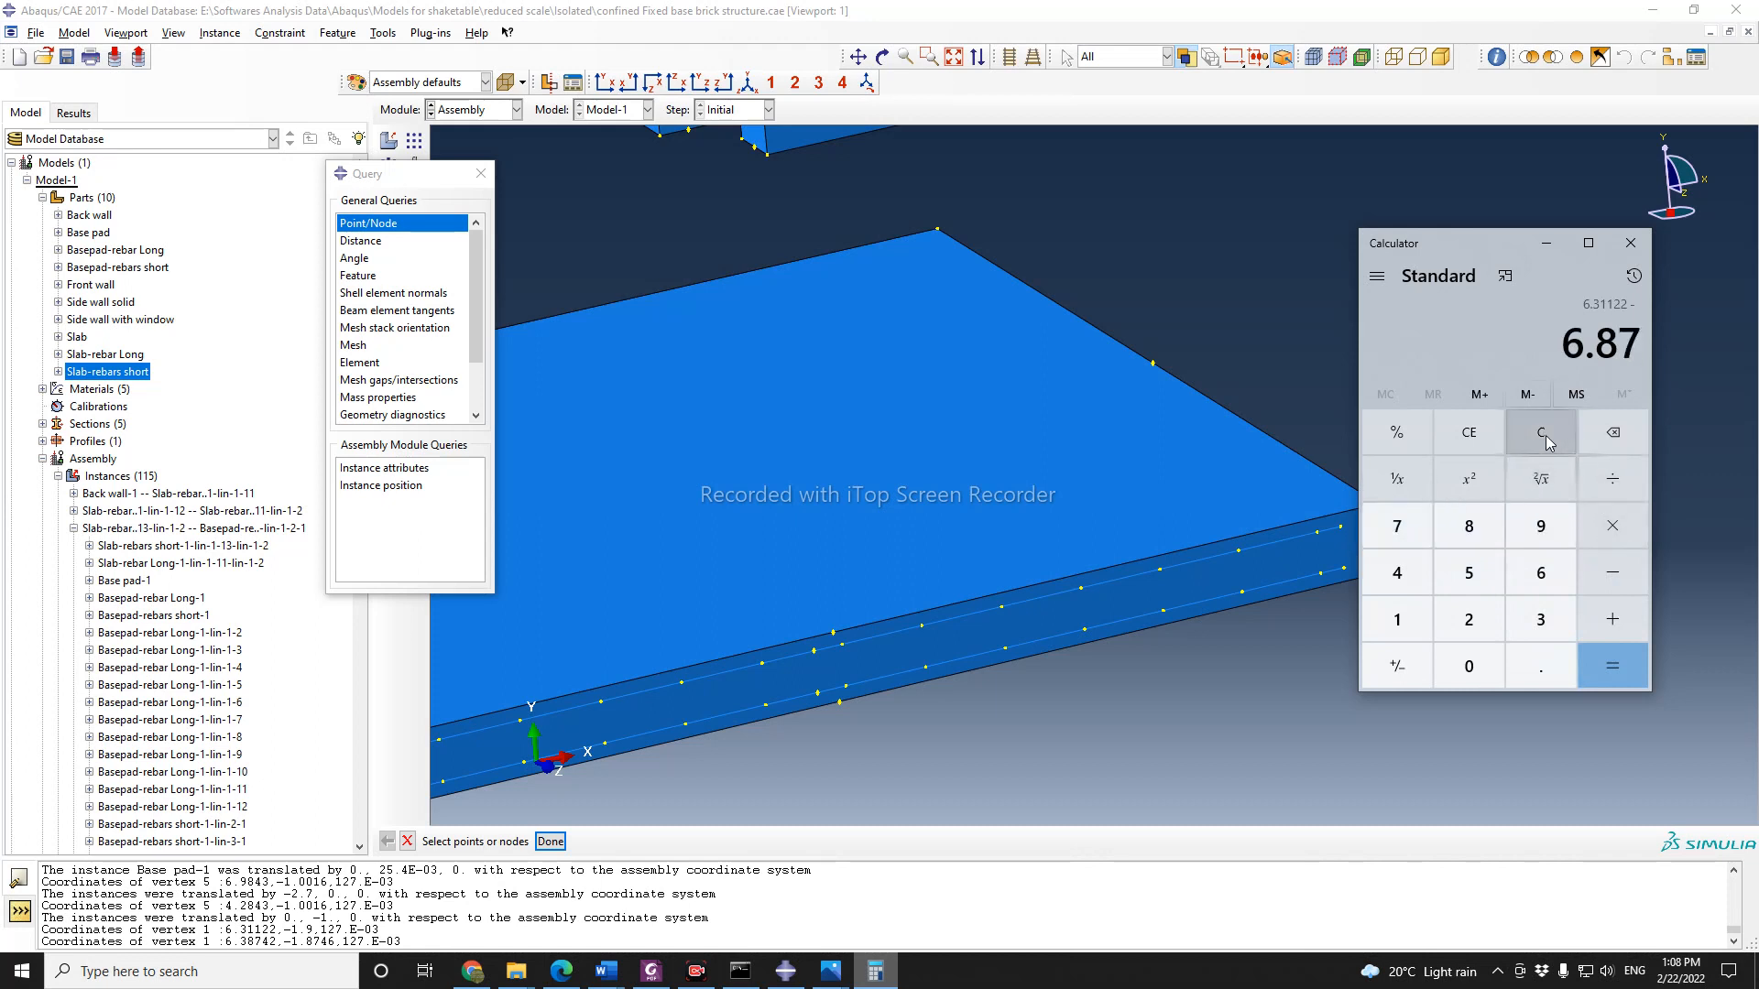
pyautogui.click(1605, 438)
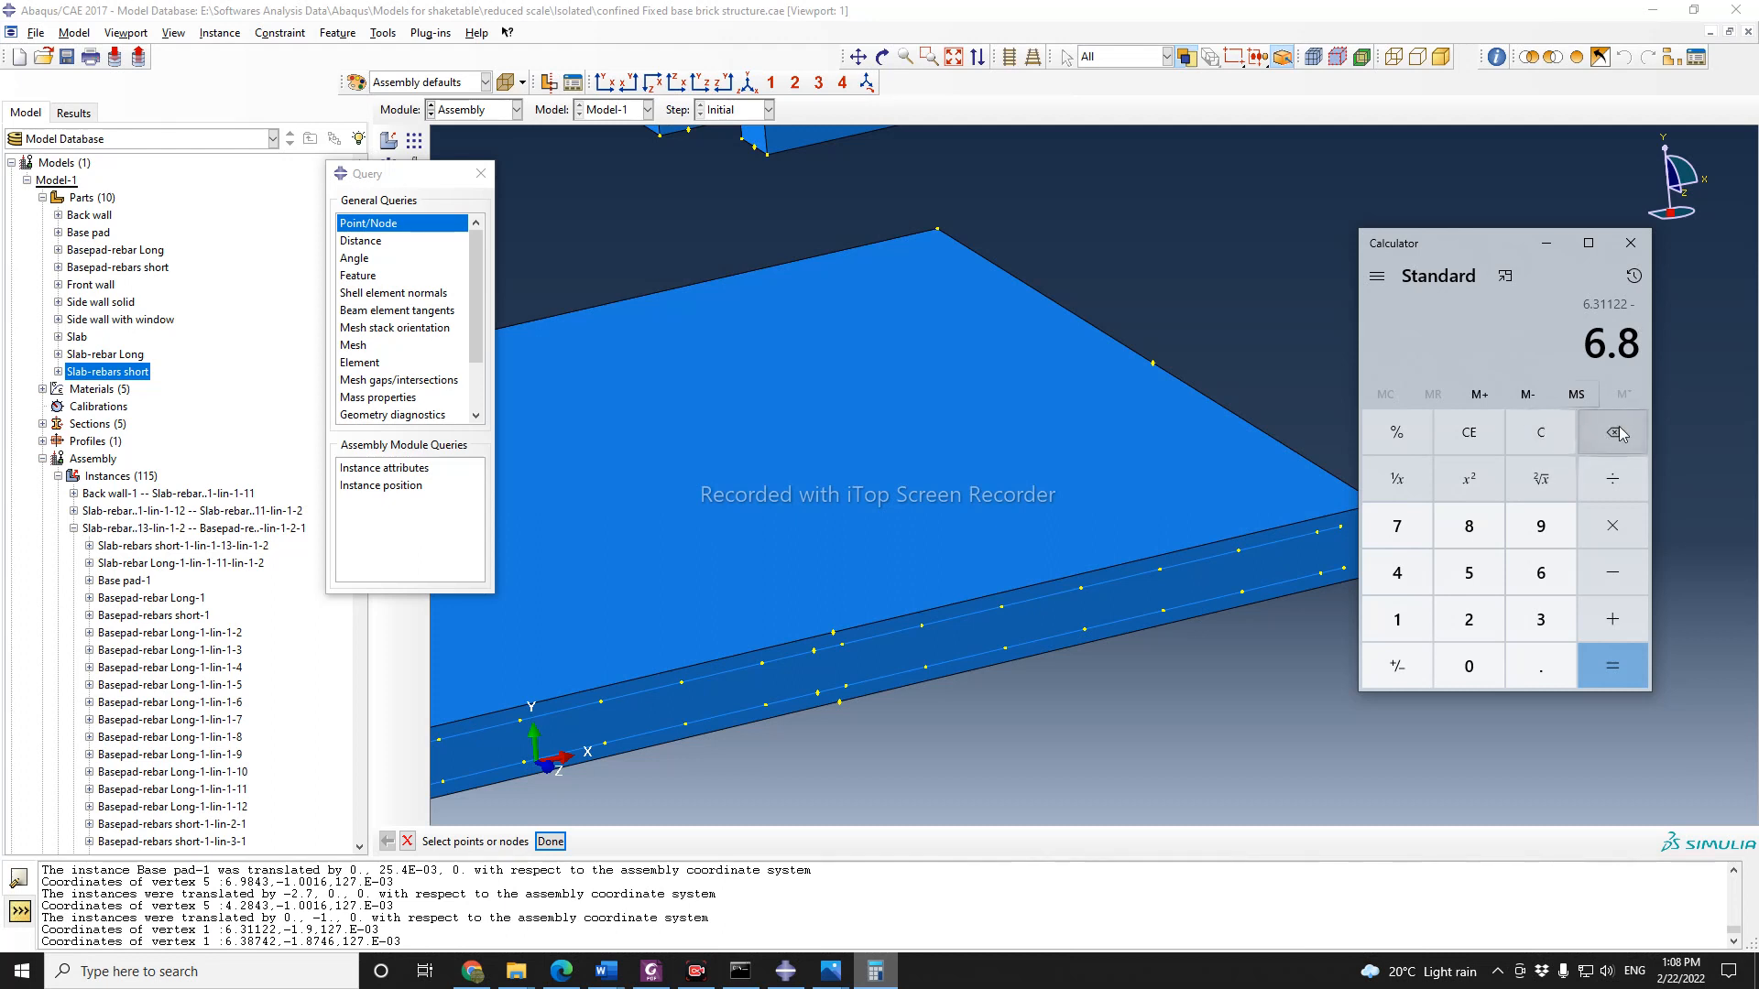
pyautogui.click(1605, 438)
pyautogui.click(1537, 623)
pyautogui.click(1469, 528)
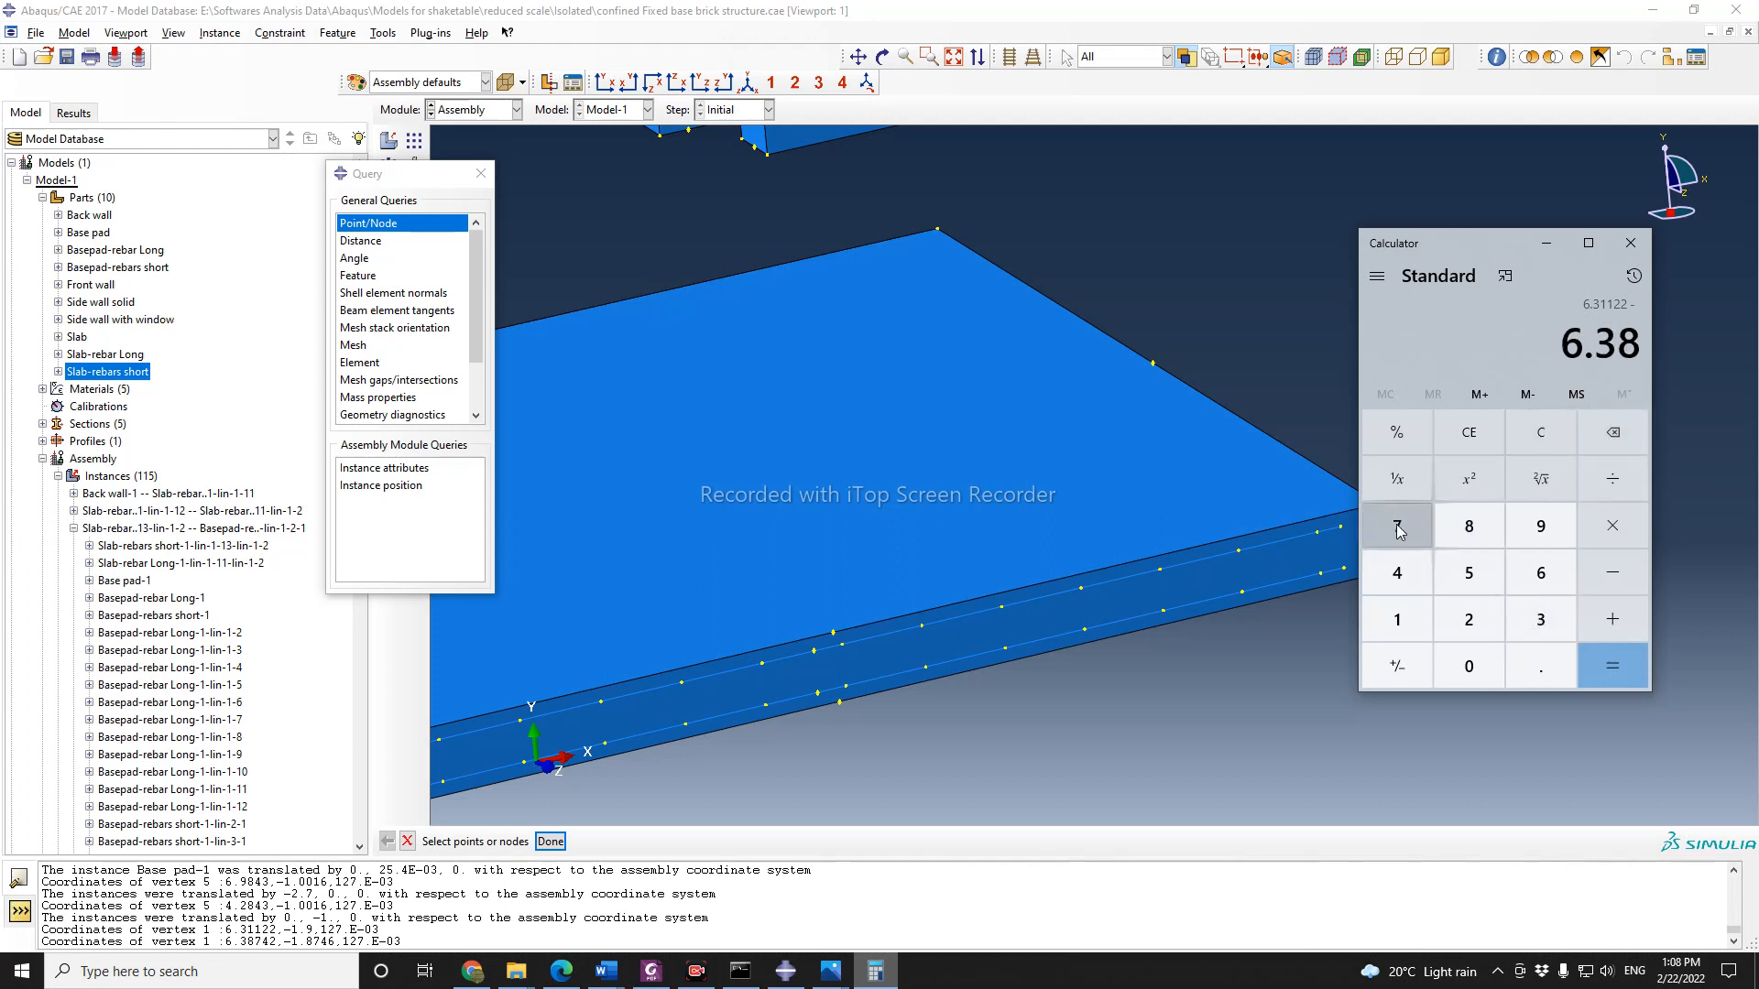
pyautogui.click(1392, 532)
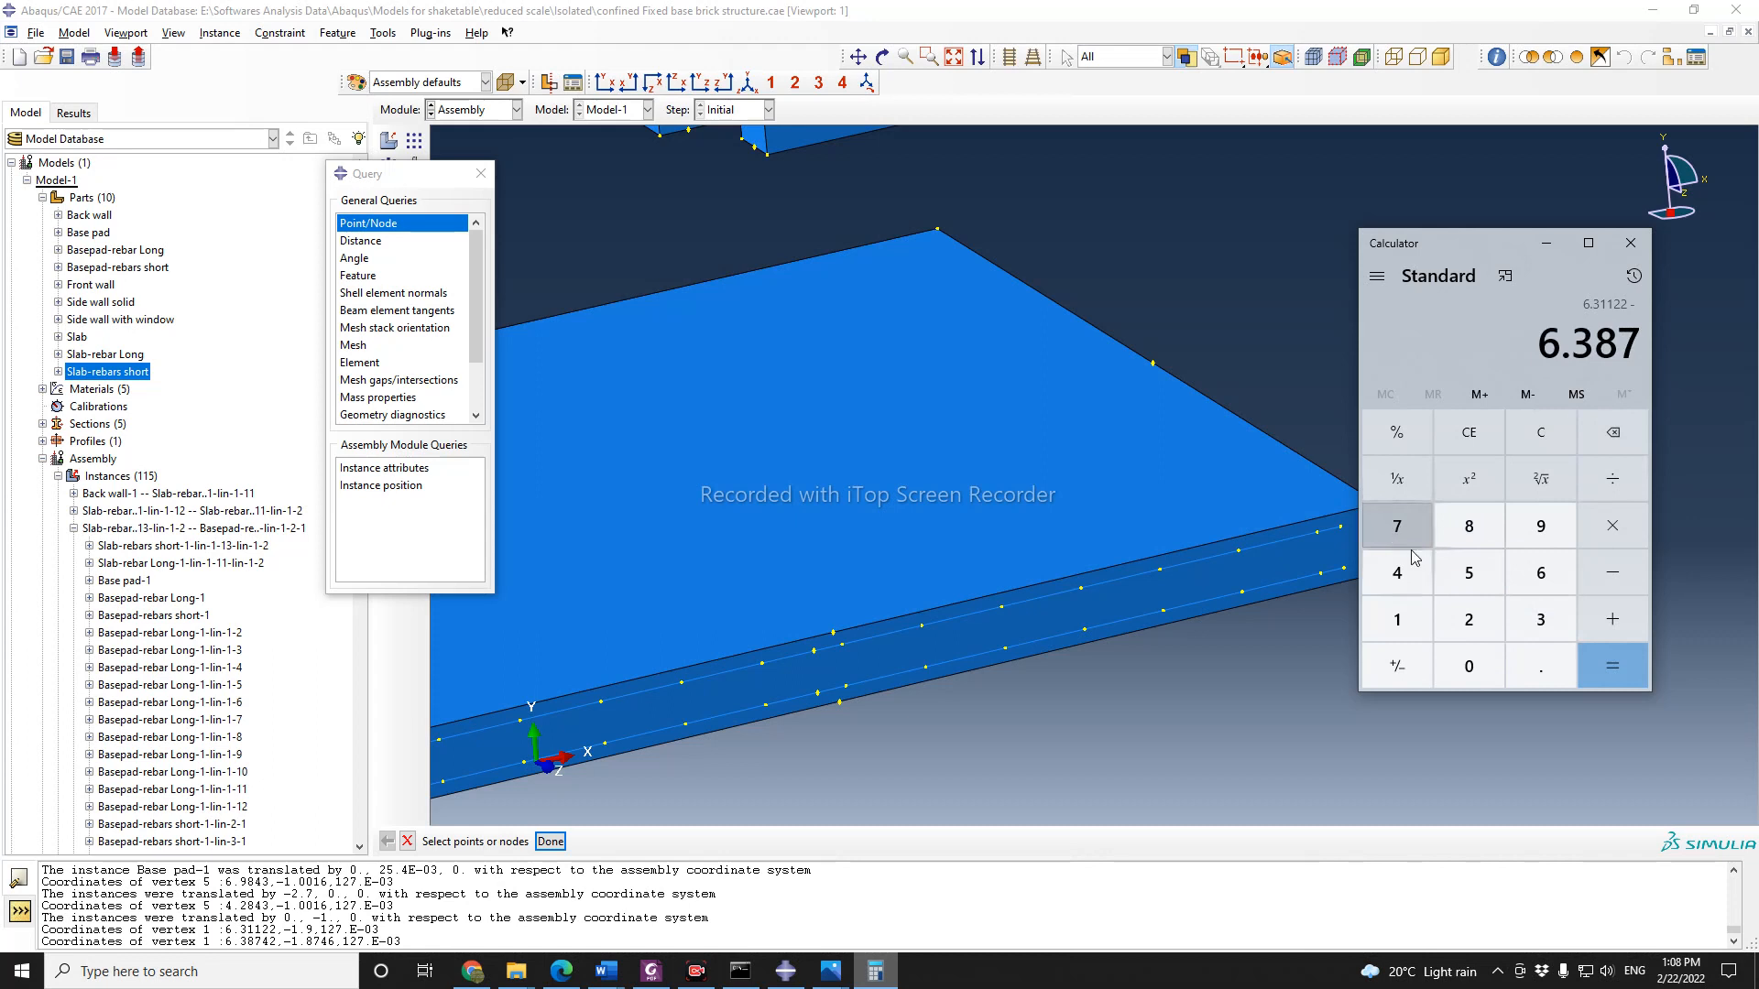
pyautogui.click(1397, 573)
pyautogui.click(1468, 619)
pyautogui.click(1611, 673)
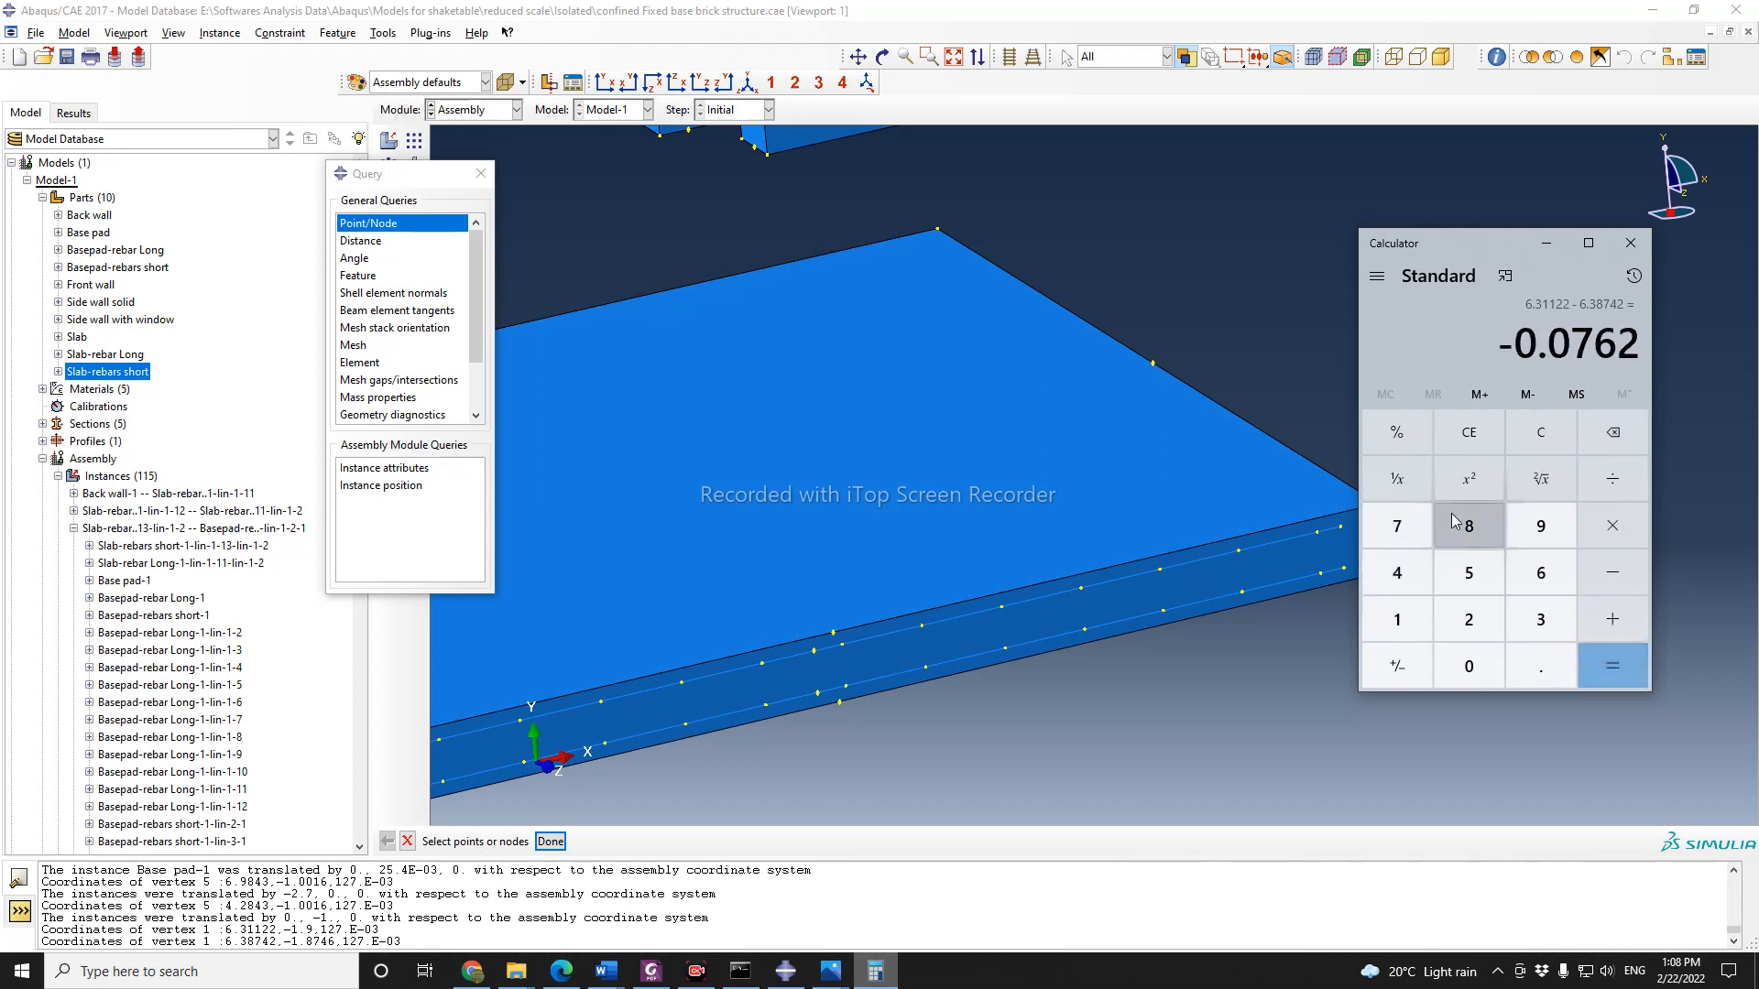
# Step: Move the Calculator clear of the pad's corner and divide the coordinate difference by 2
pyautogui.moveTo(1505, 235); pyautogui.dragTo(1510, 233)
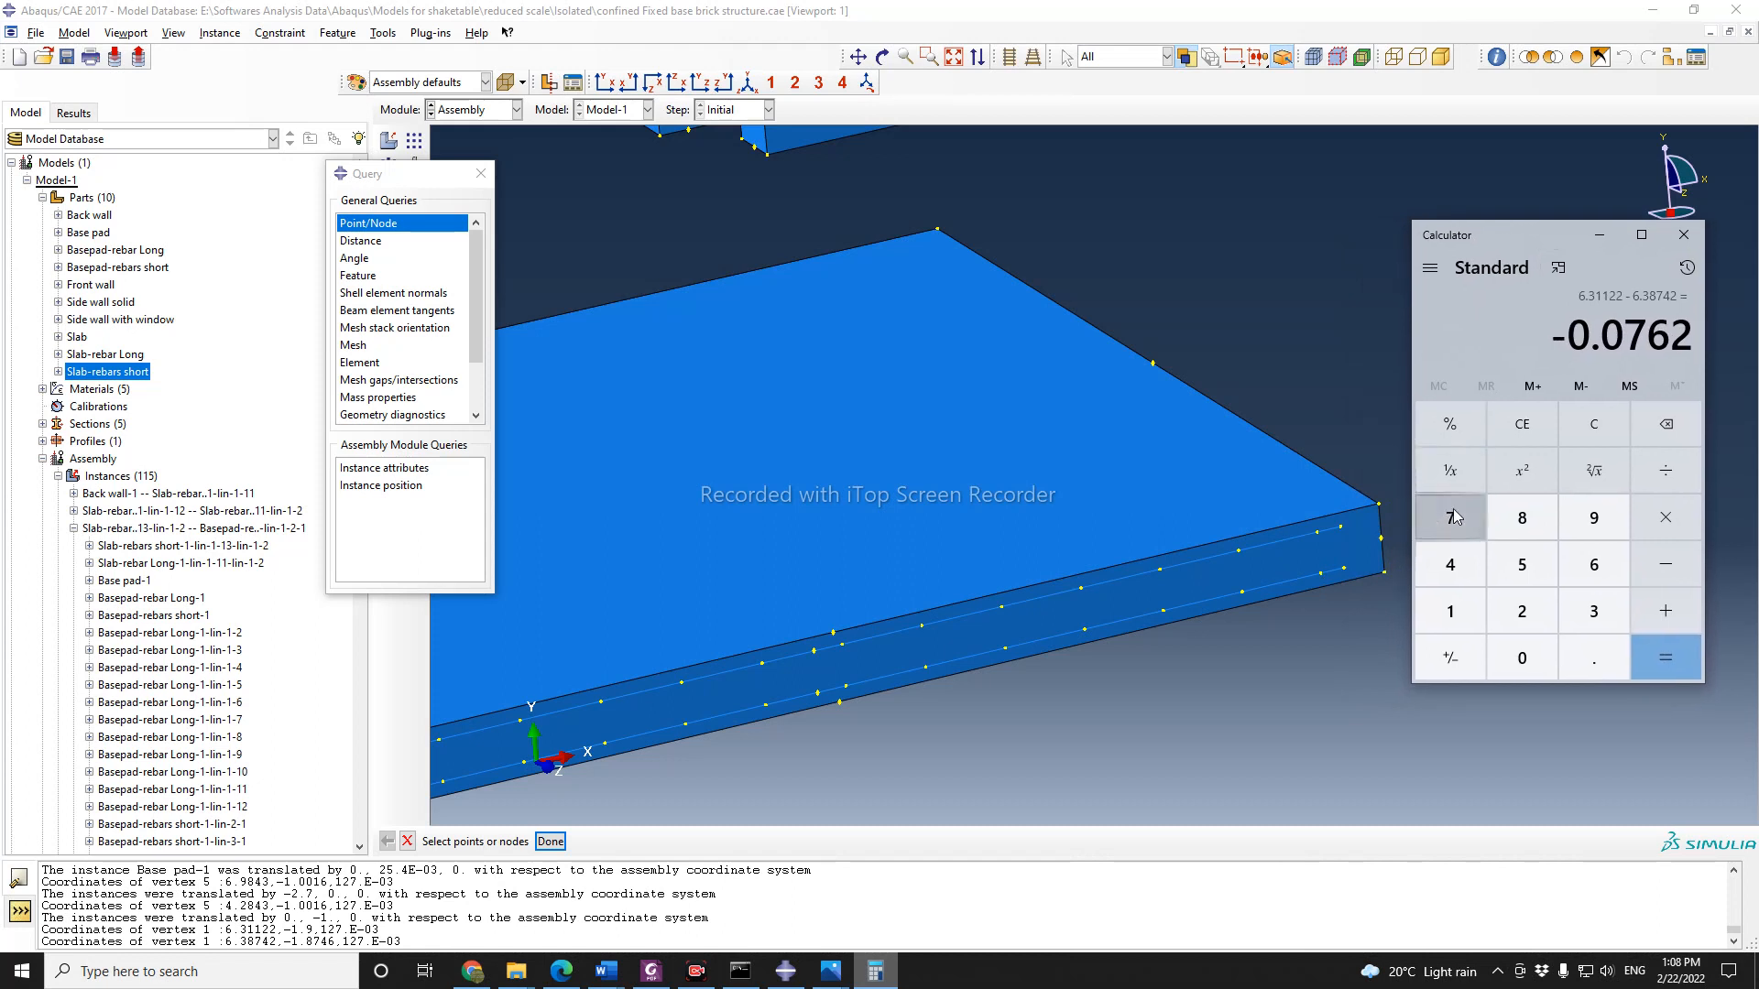
pyautogui.click(1666, 482)
pyautogui.click(1524, 610)
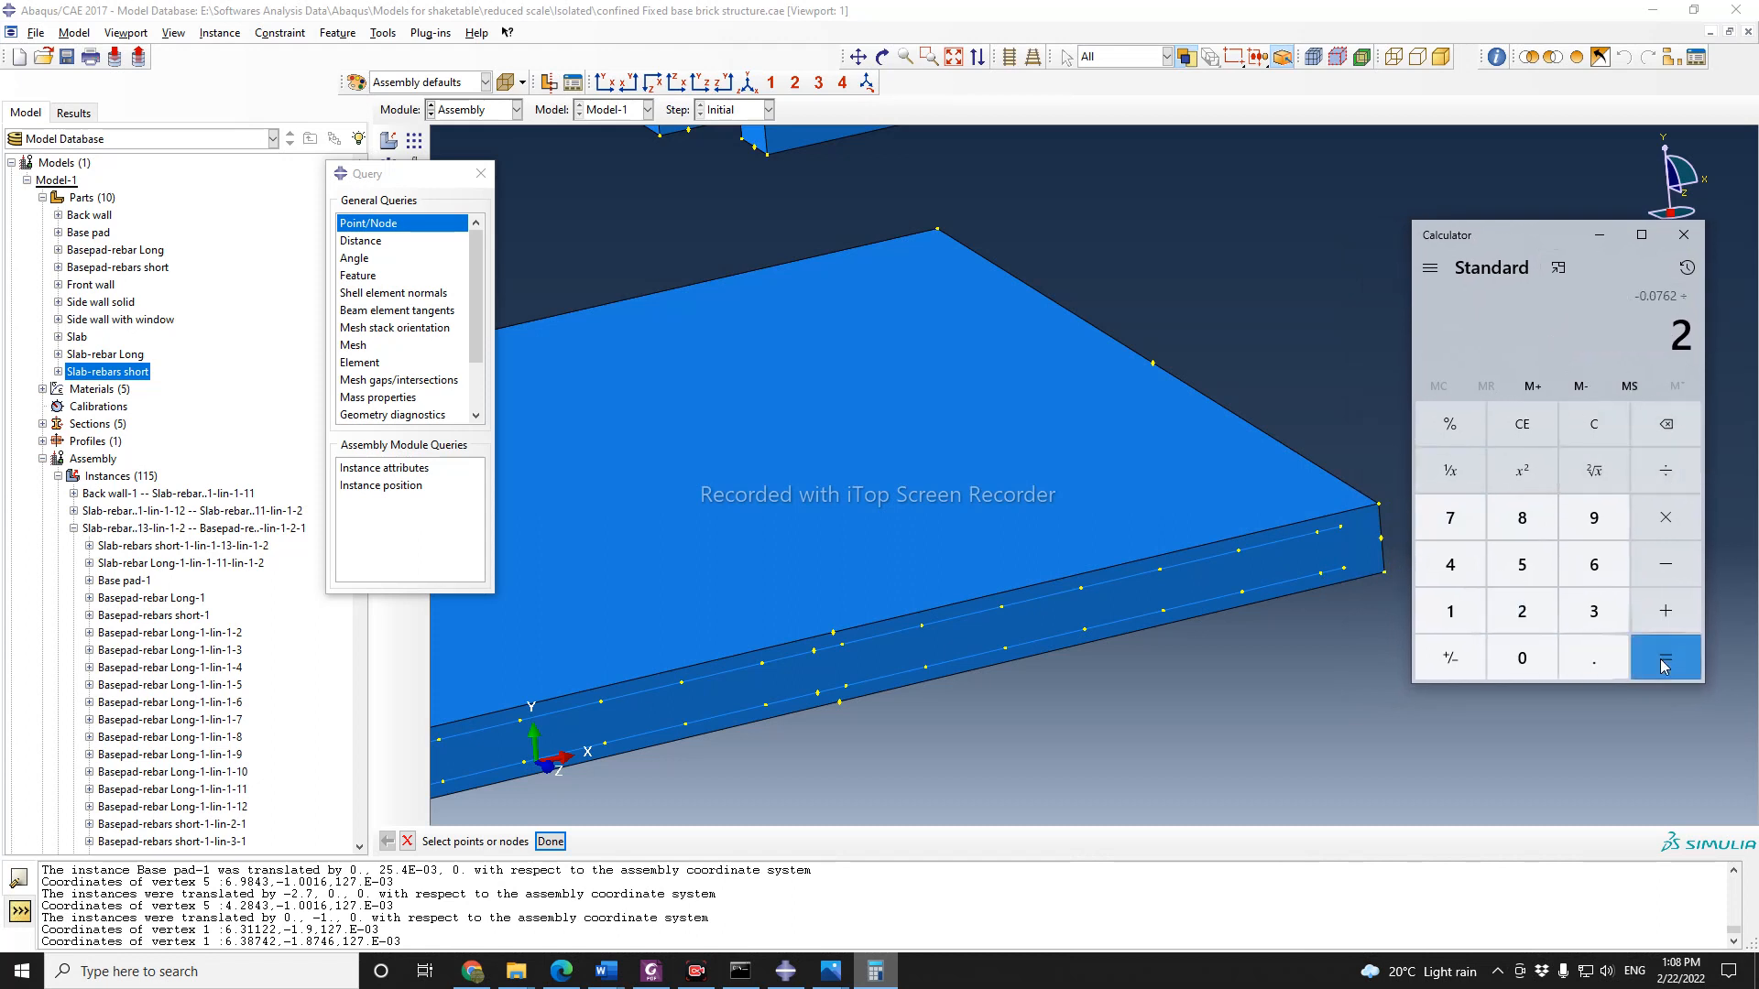
pyautogui.click(1663, 666)
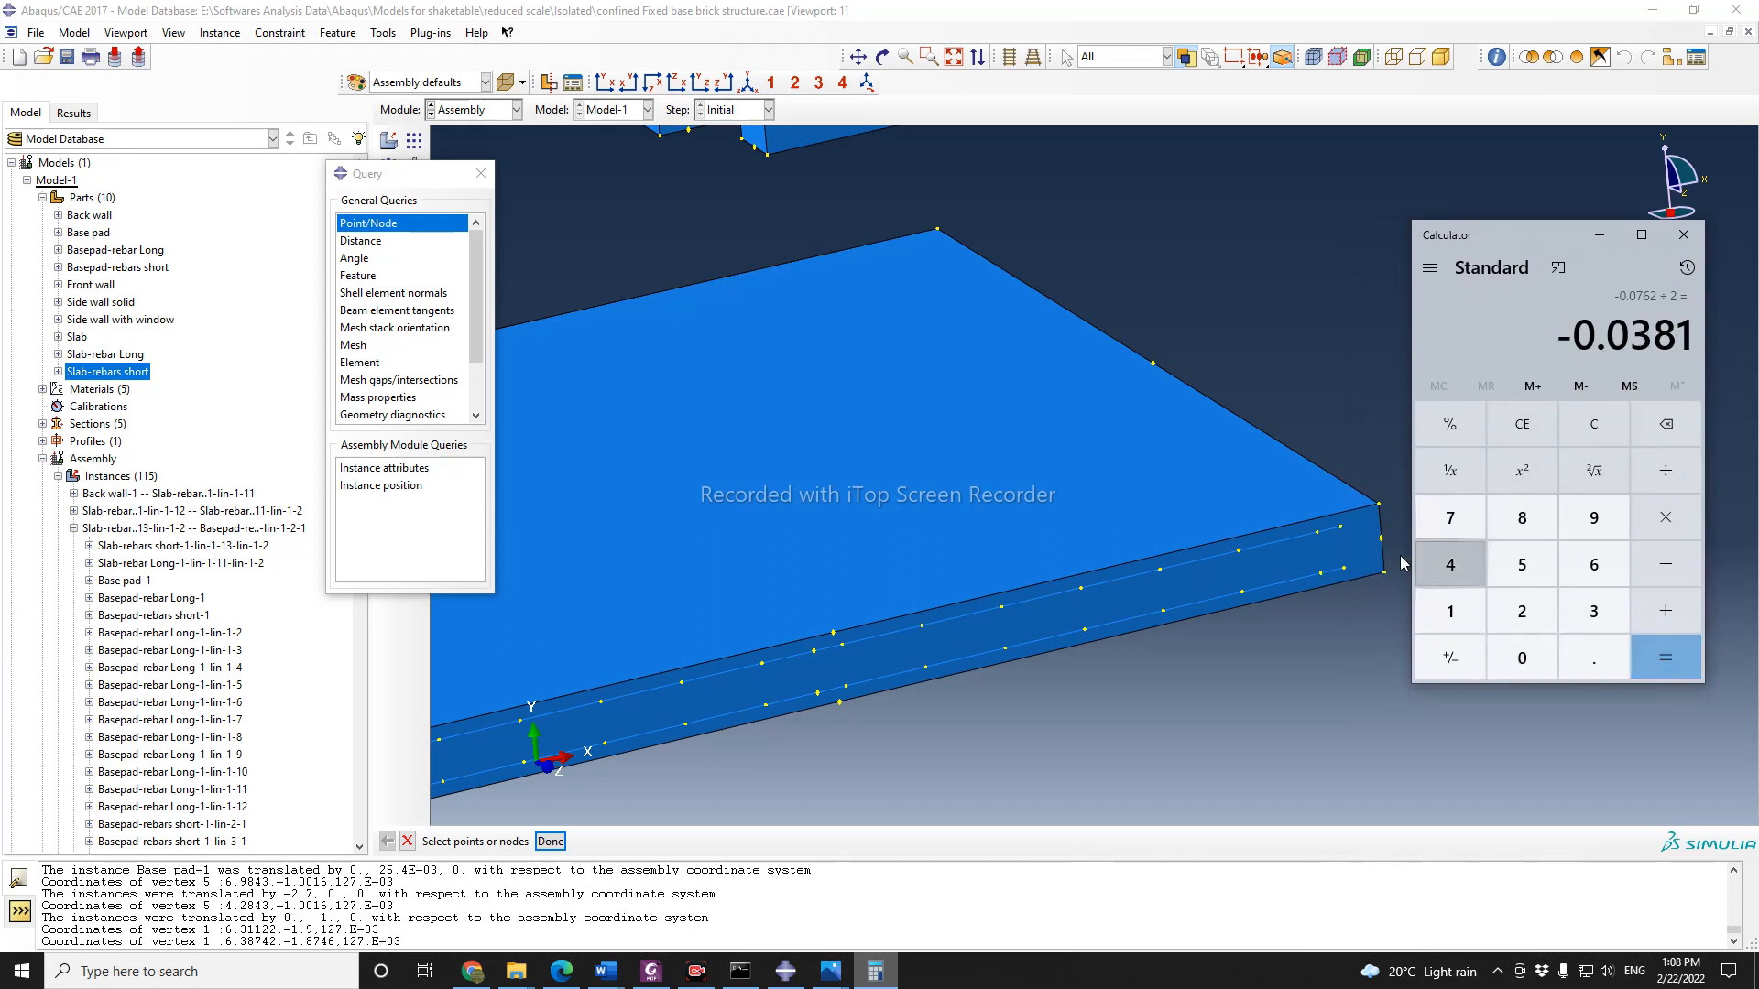
# Step: Examine the rebar layout along the base pad's front face and highlight the halved difference in the Calculator for comparison
pyautogui.scroll(1, 1379, 580)
pyautogui.scroll(1, 1379, 580)
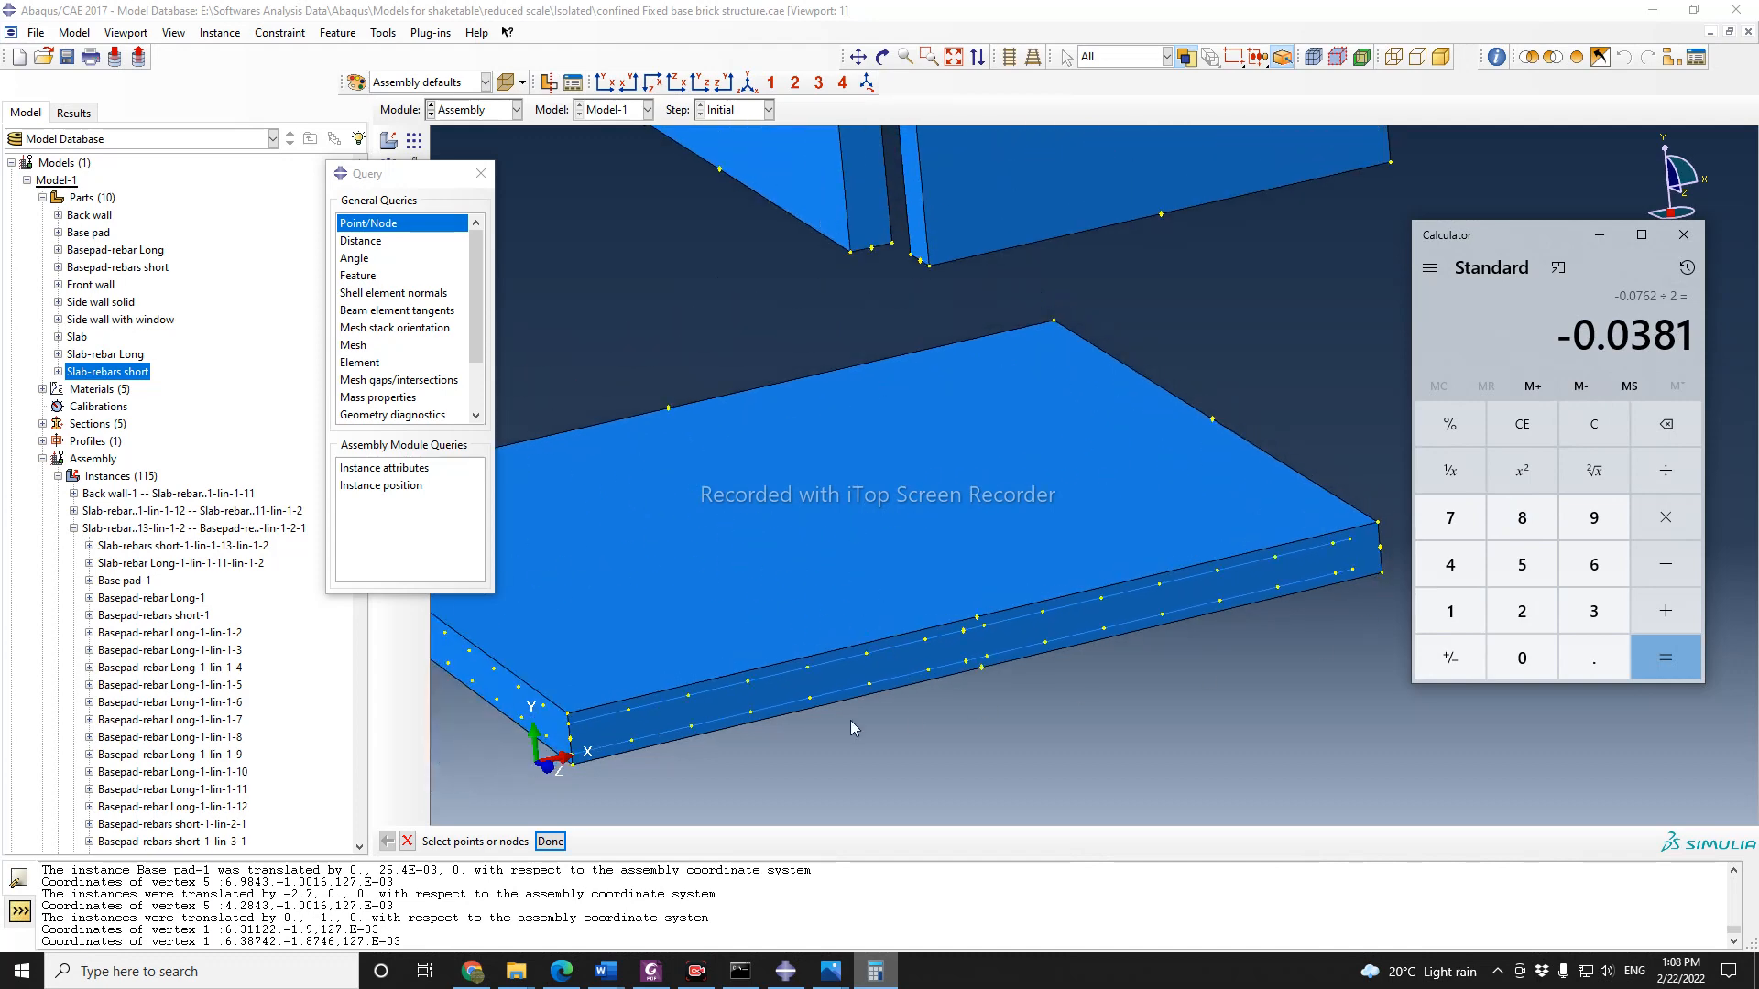
pyautogui.click(614, 726)
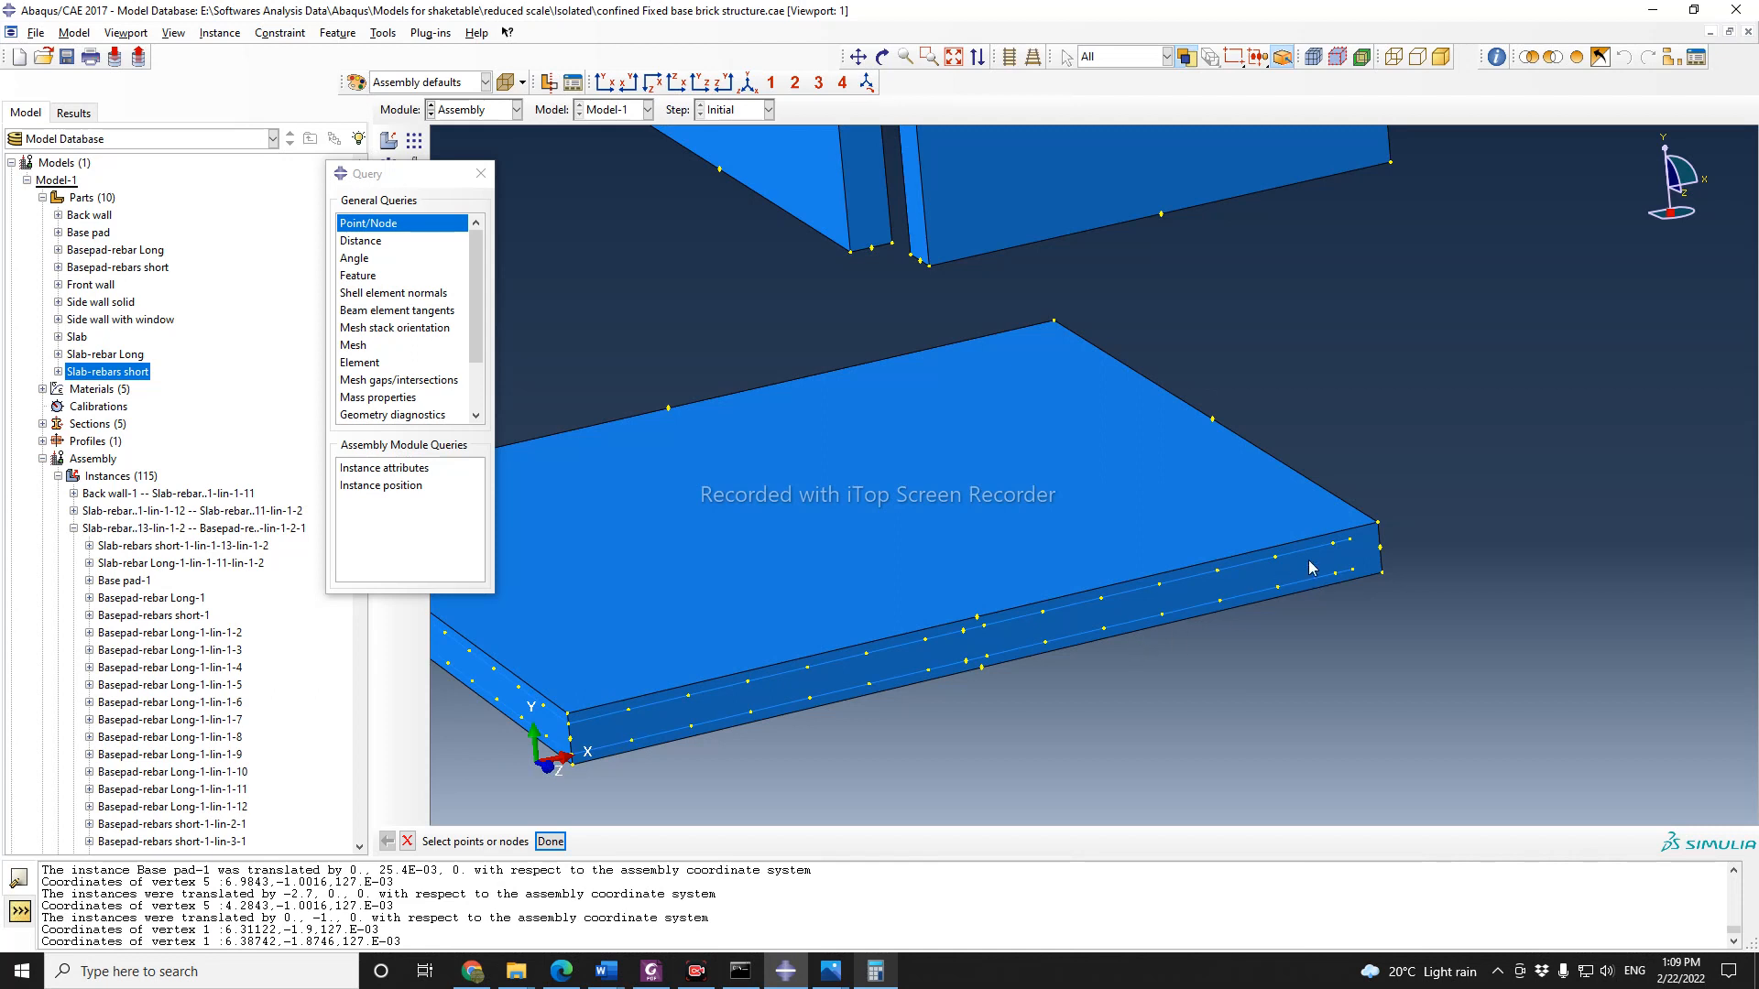
pyautogui.click(875, 971)
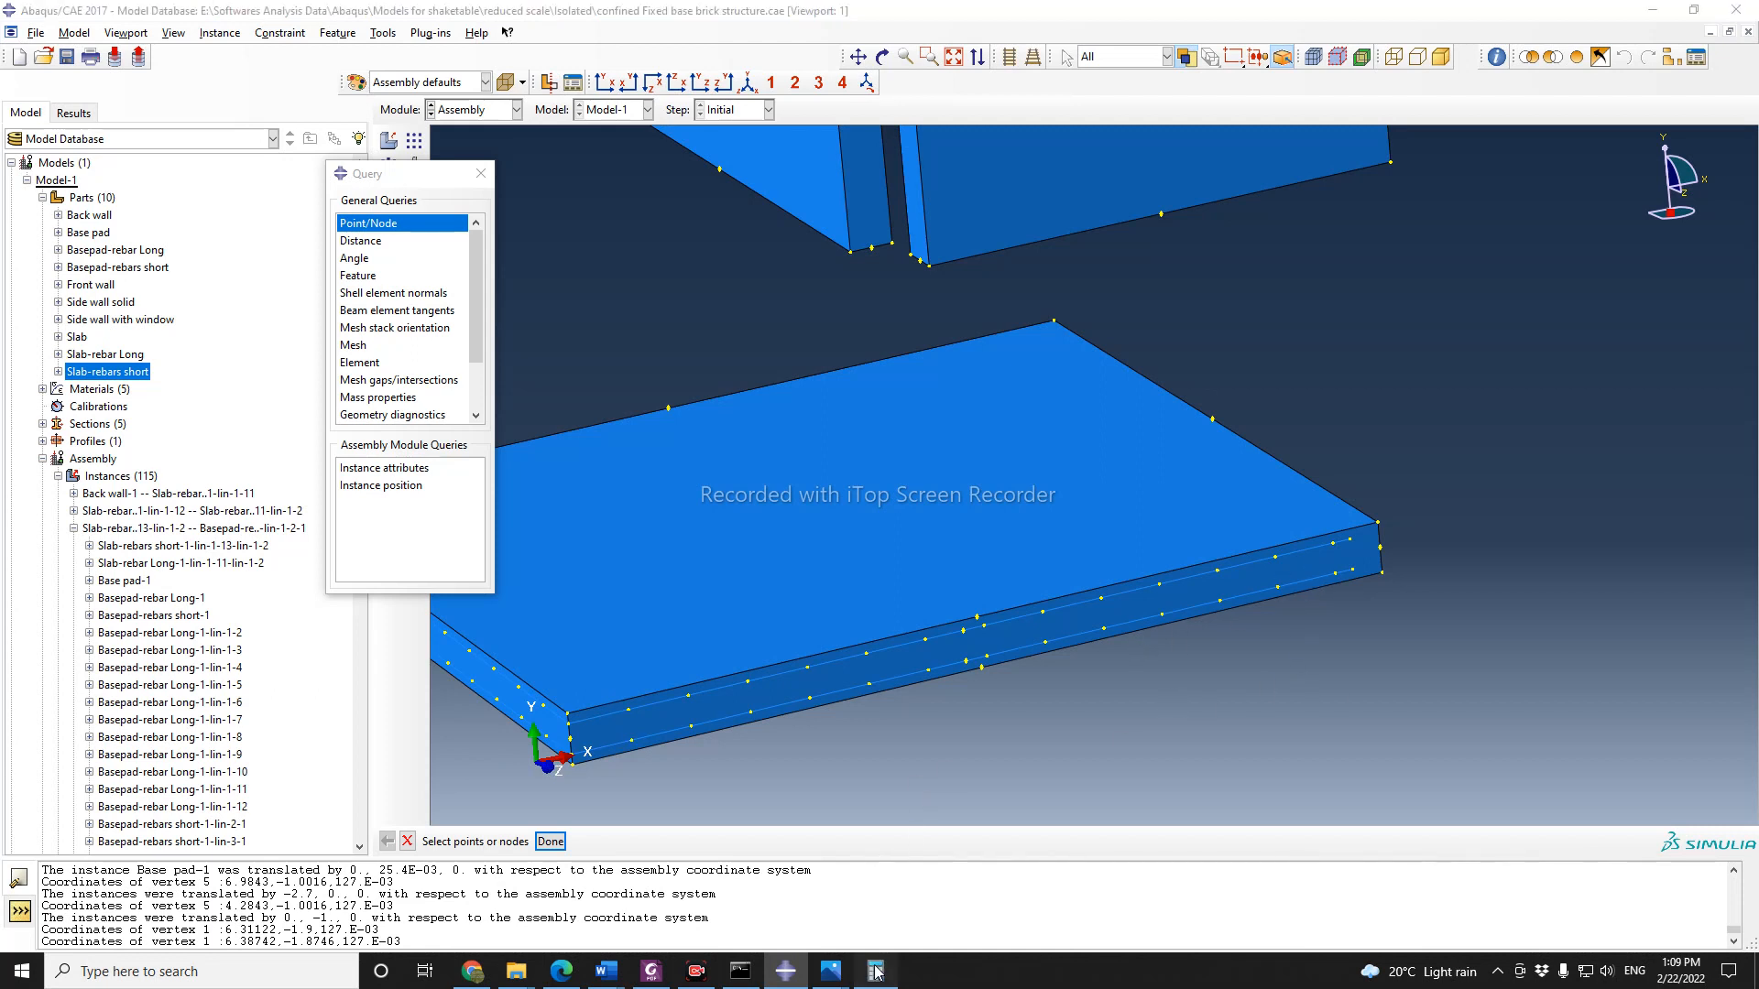
pyautogui.moveTo(1573, 335); pyautogui.dragTo(1697, 335)
pyautogui.moveTo(1503, 234); pyautogui.dragTo(1509, 235)
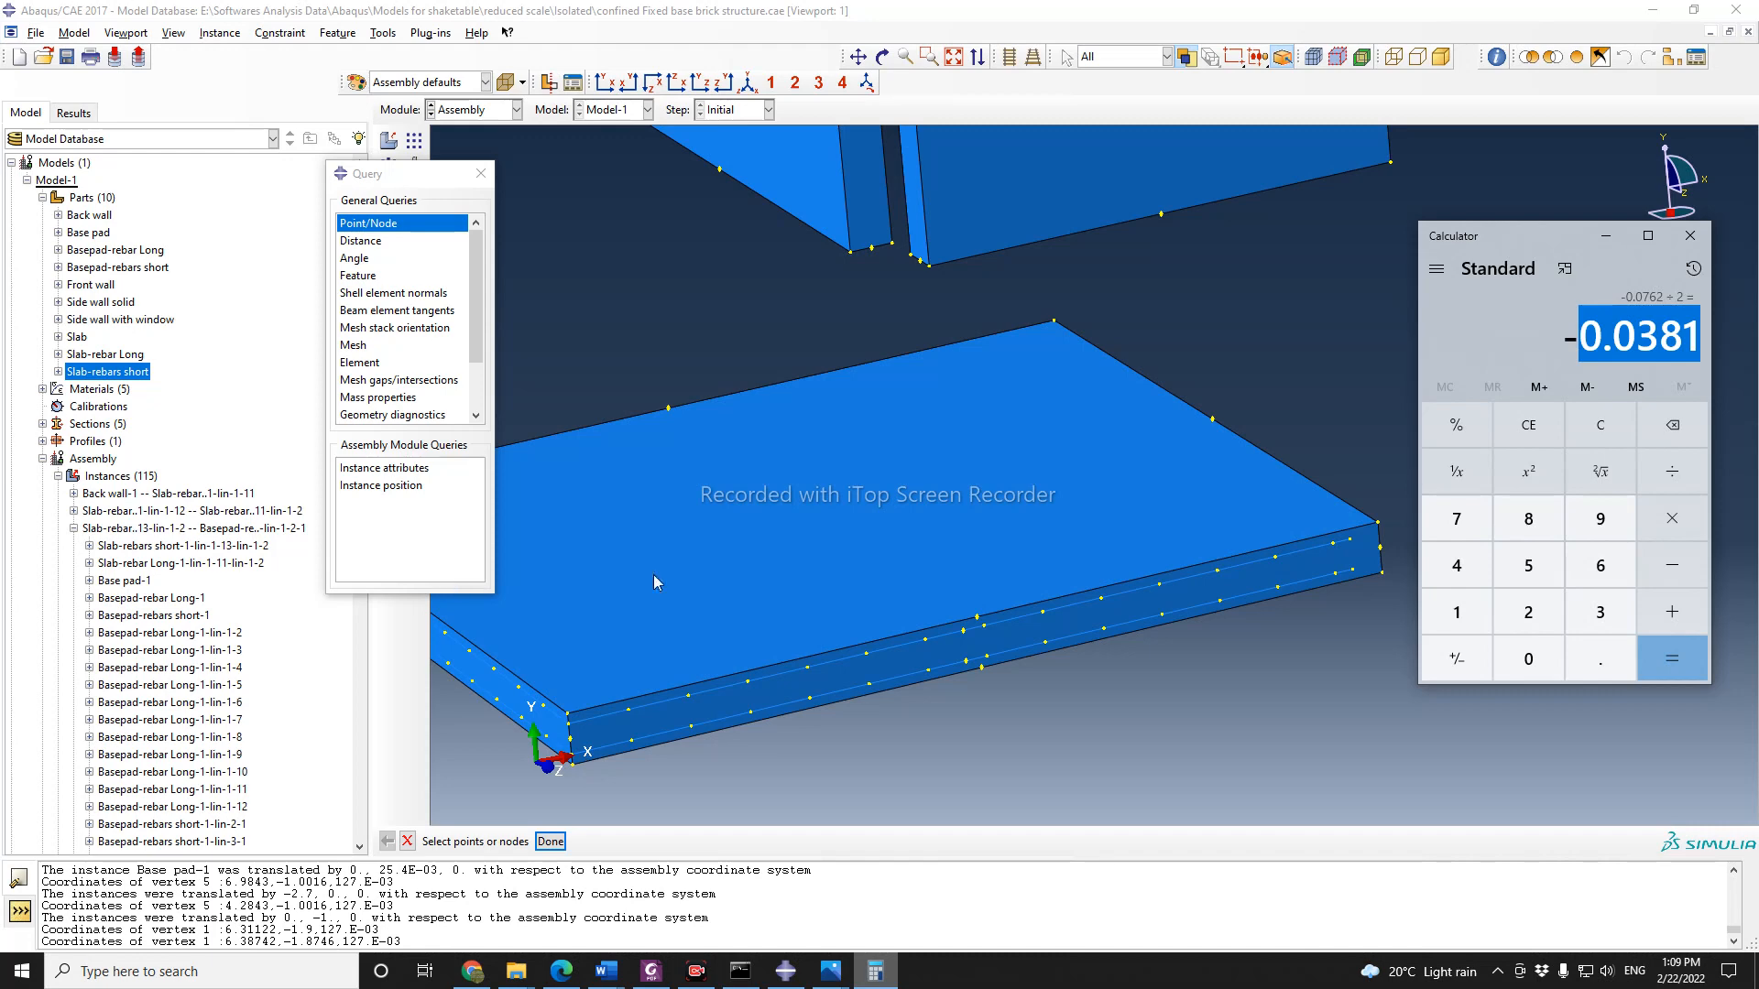
pyautogui.scroll(1, 1339, 378)
pyautogui.scroll(2, 1350, 374)
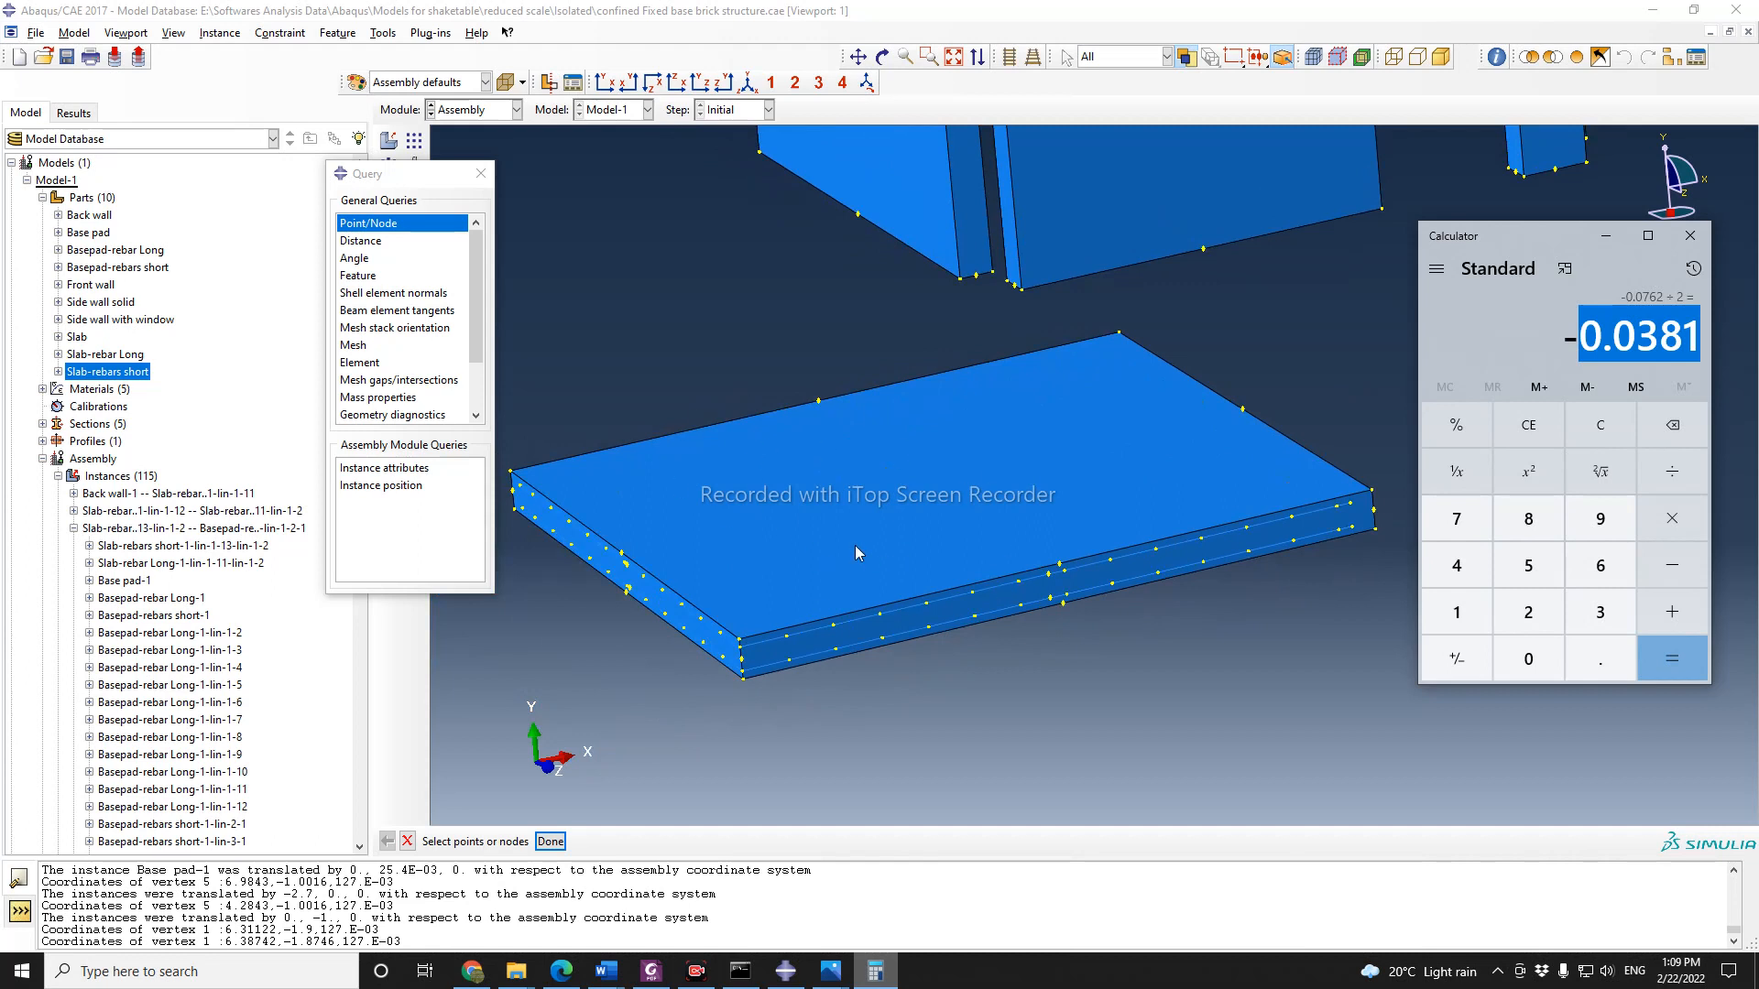
# Step: Inspect the rebar ends on the base pad's short side face, check the Calculator result again and close the Calculator
pyautogui.hotkey('alt', 'Tab')
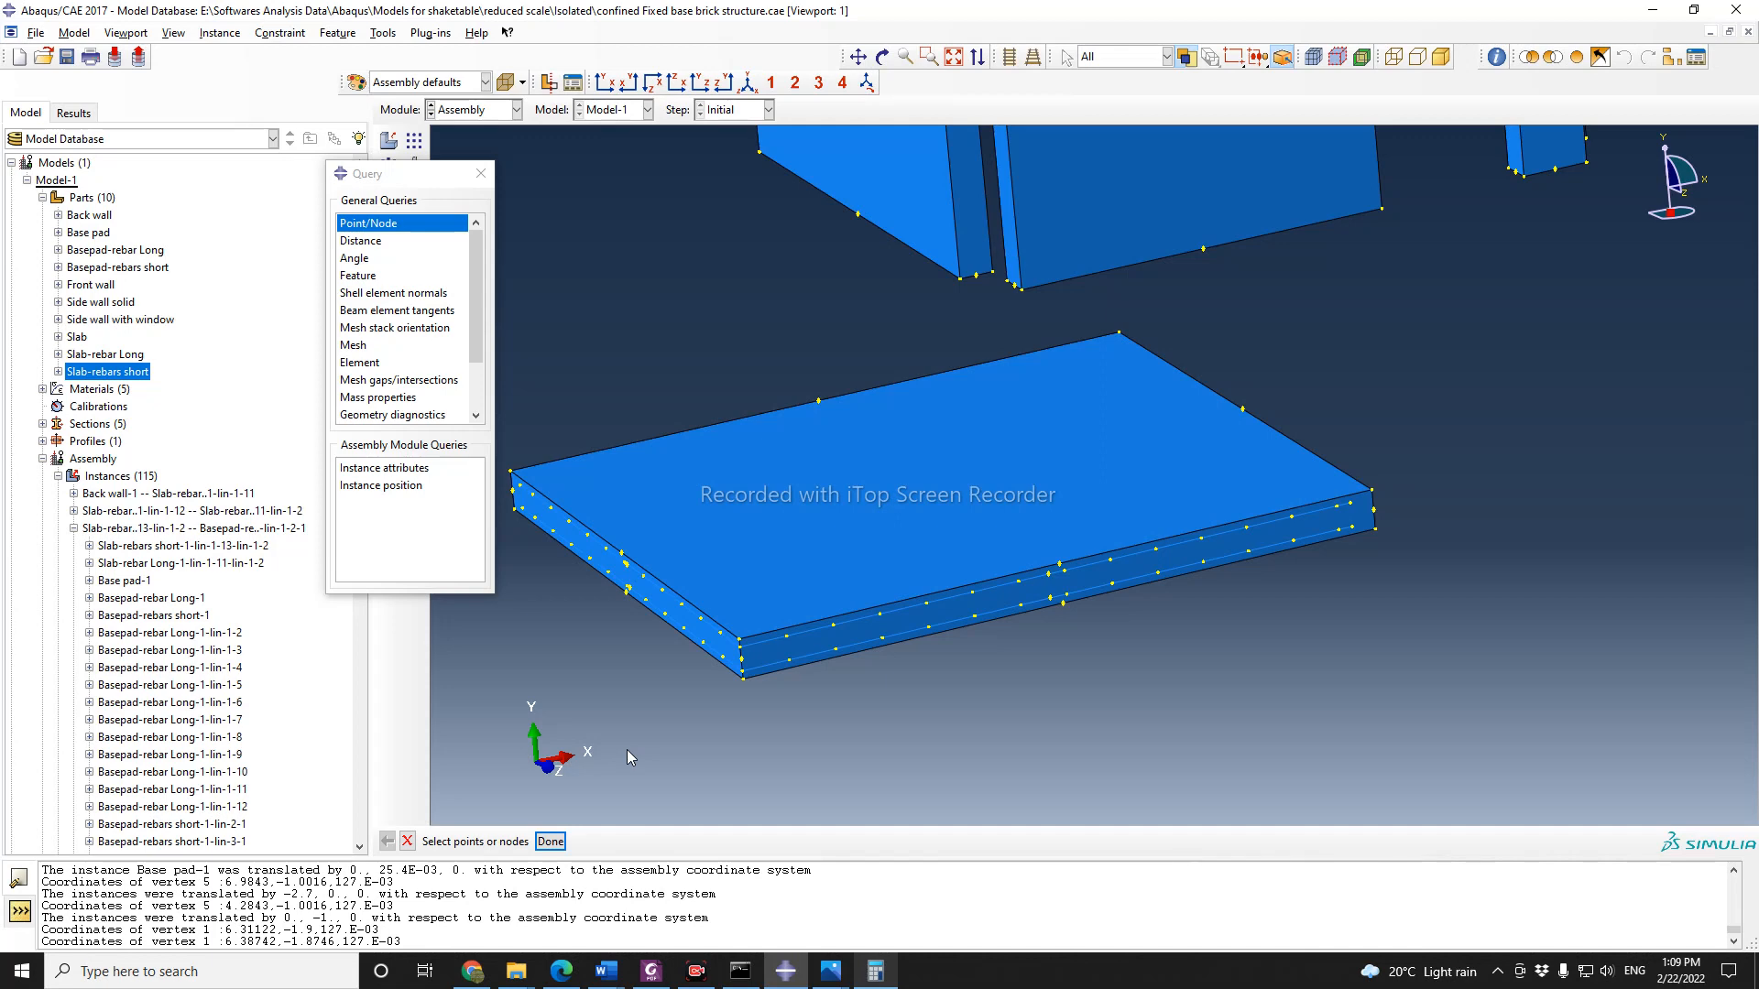
pyautogui.scroll(2, 707, 715)
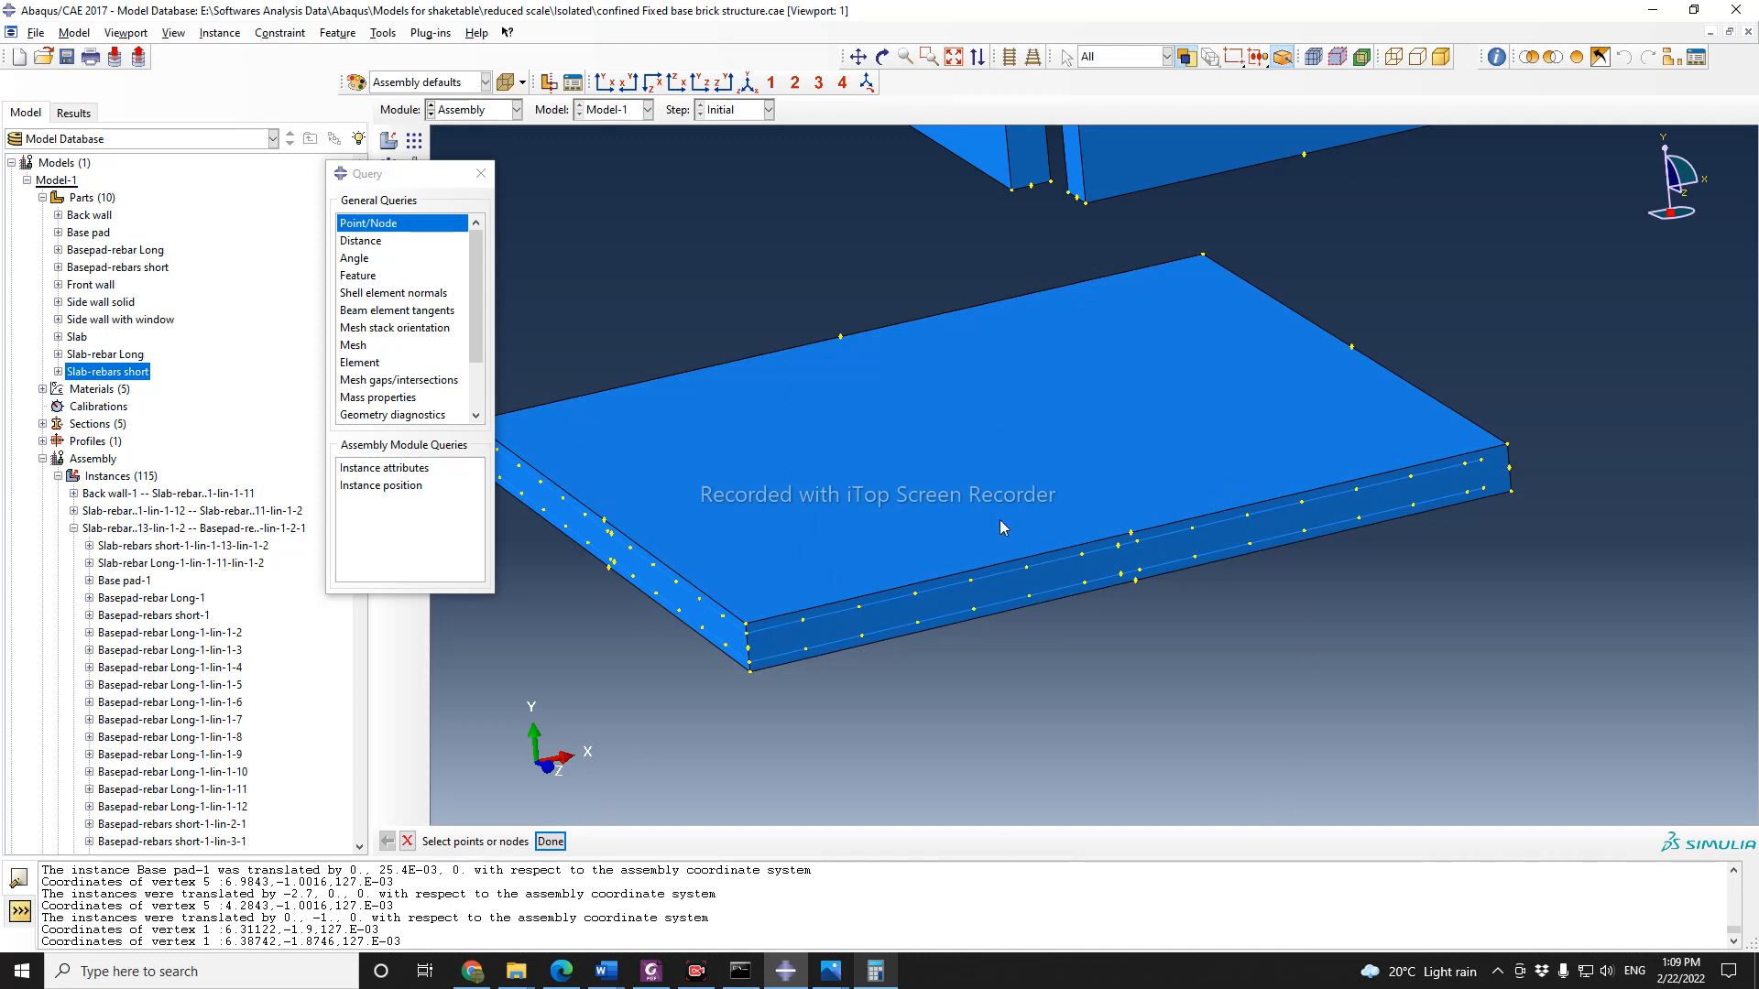
pyautogui.scroll(2, 1530, 635)
pyautogui.scroll(-2, 684, 492)
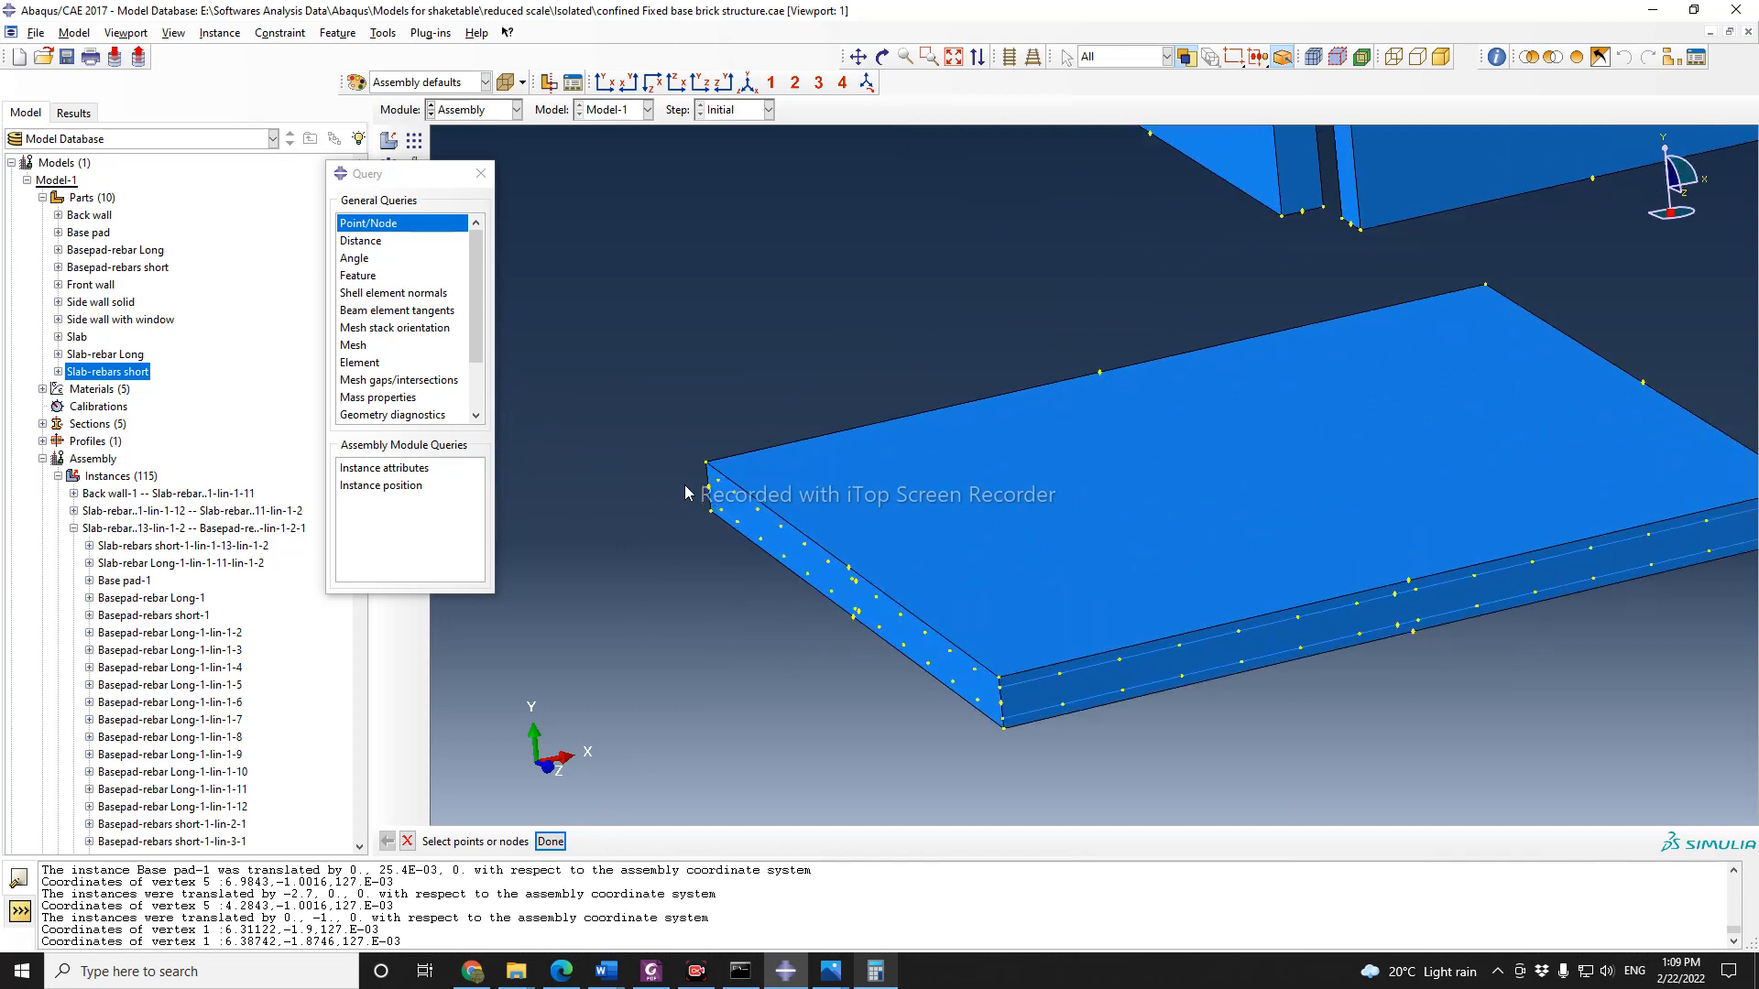
pyautogui.click(877, 971)
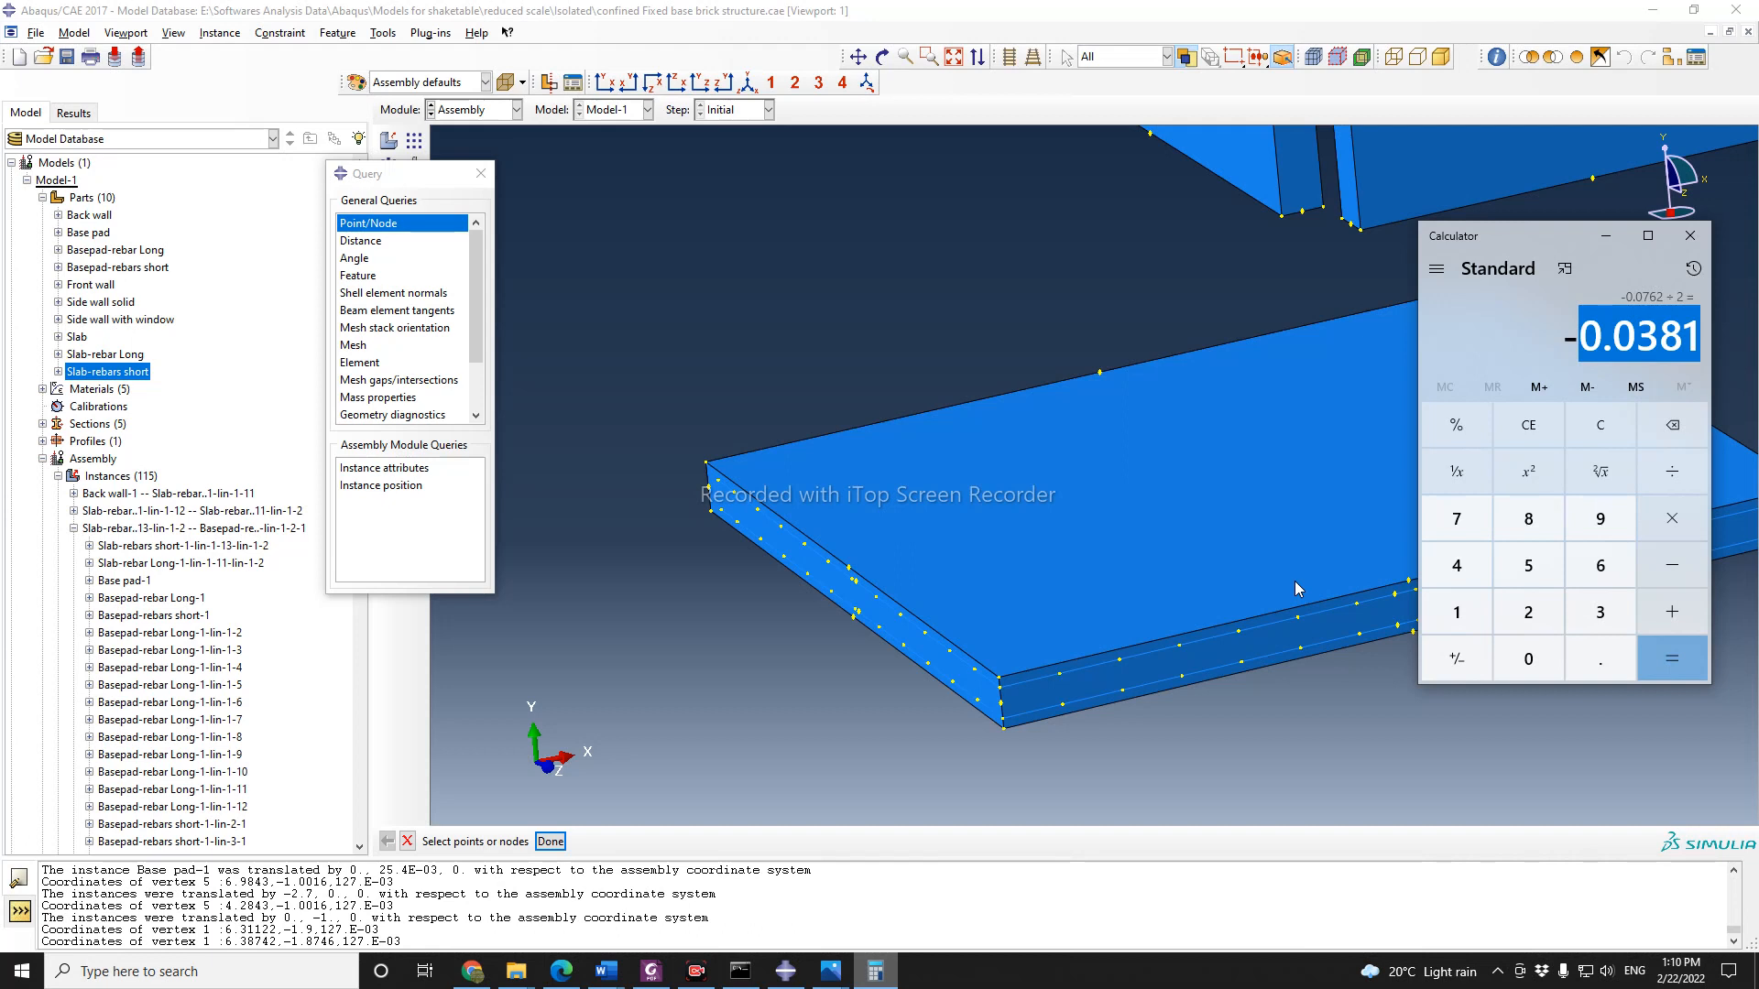
pyautogui.click(1689, 235)
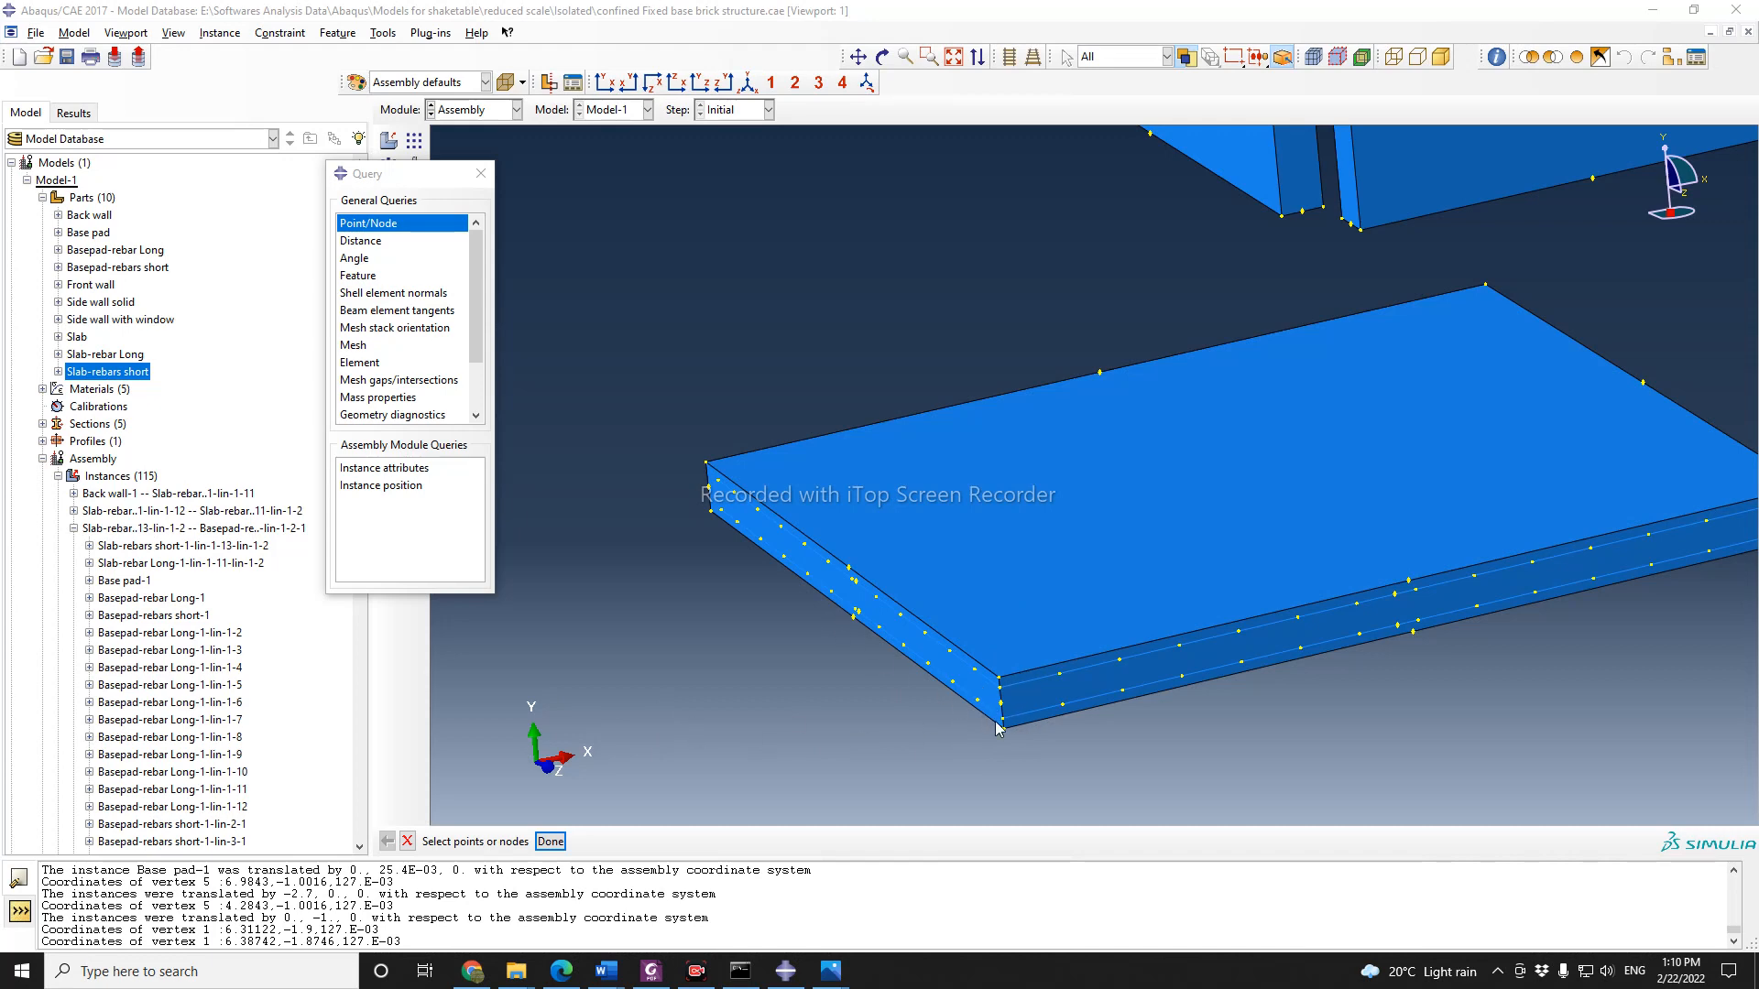
# Step: Query the point coordinates of the upper rebar end nearest the rear corner of the pad's short side face and of that upper corner
pyautogui.scroll(2, 1003, 729)
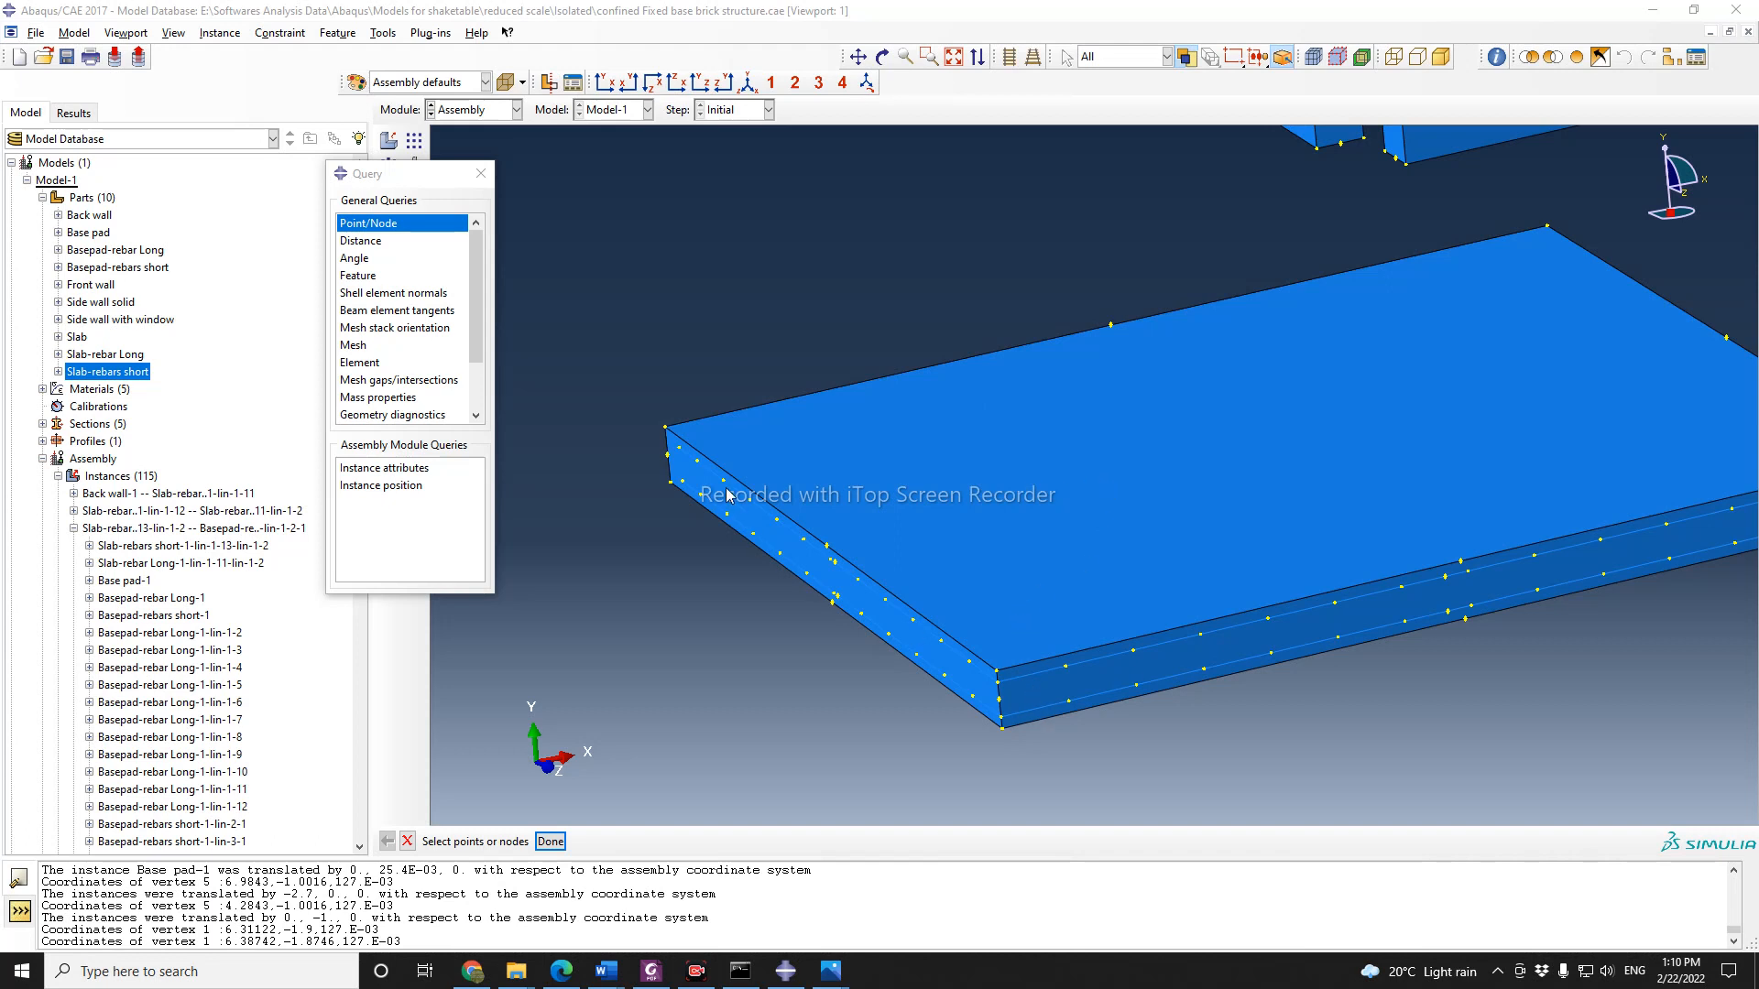
pyautogui.scroll(4, 667, 464)
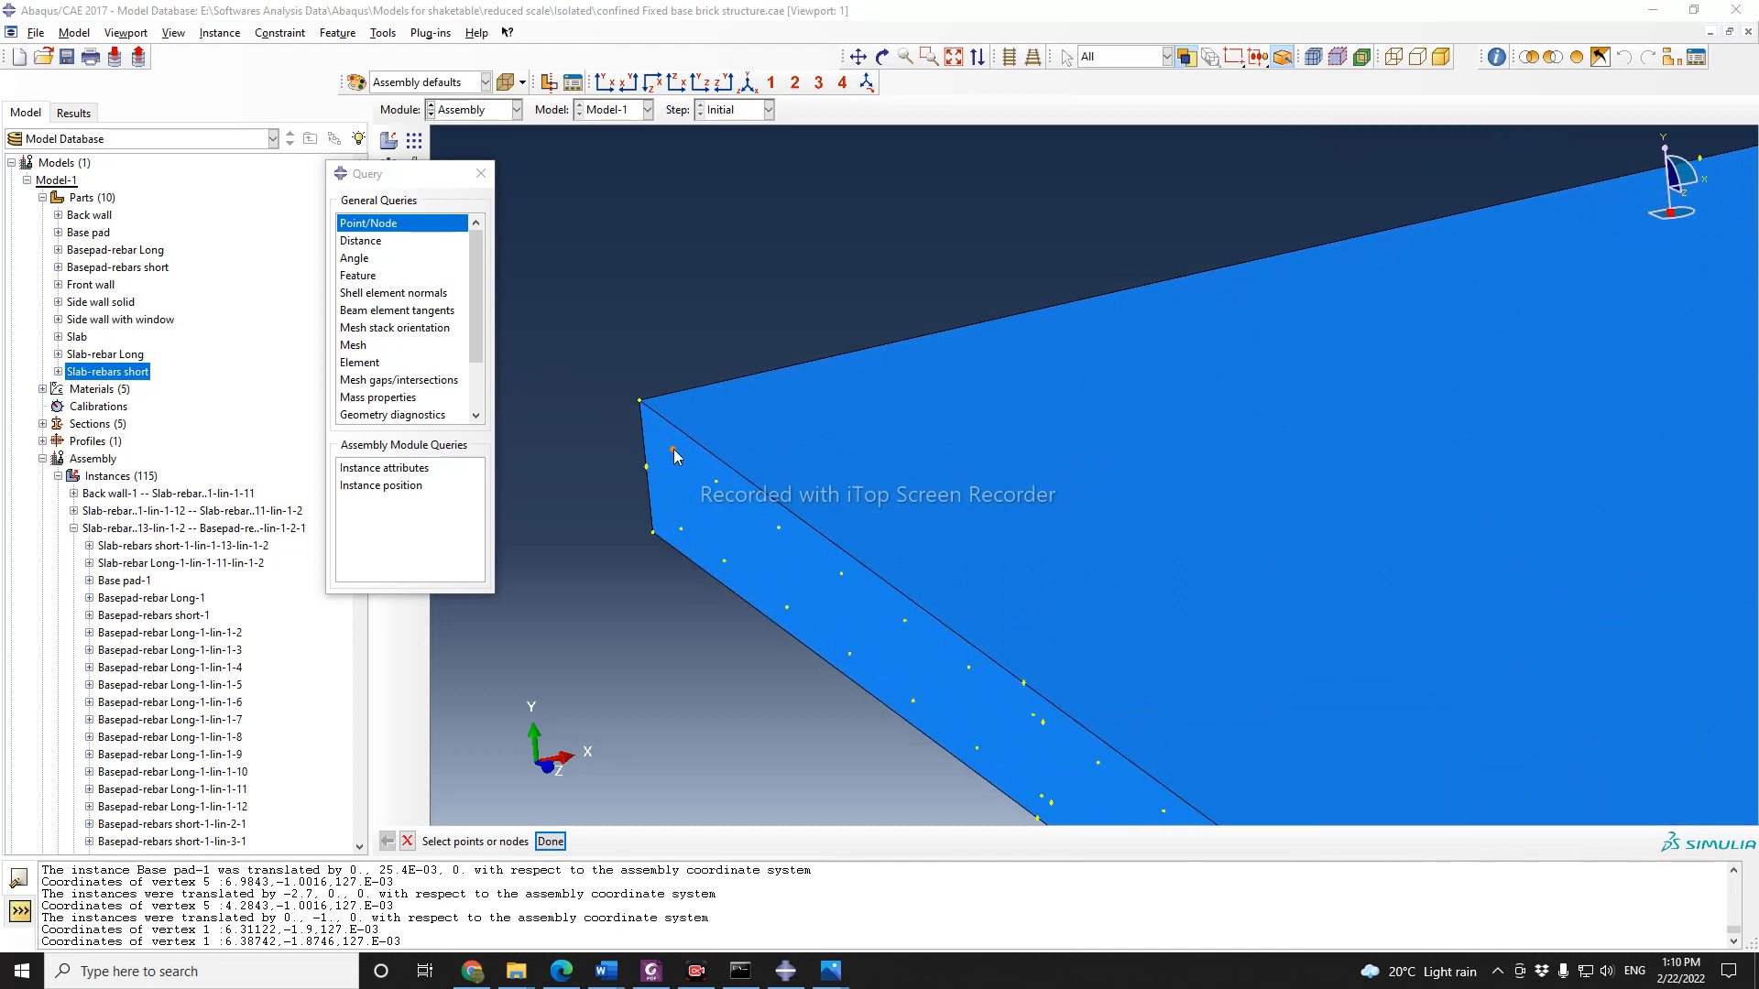
pyautogui.click(673, 450)
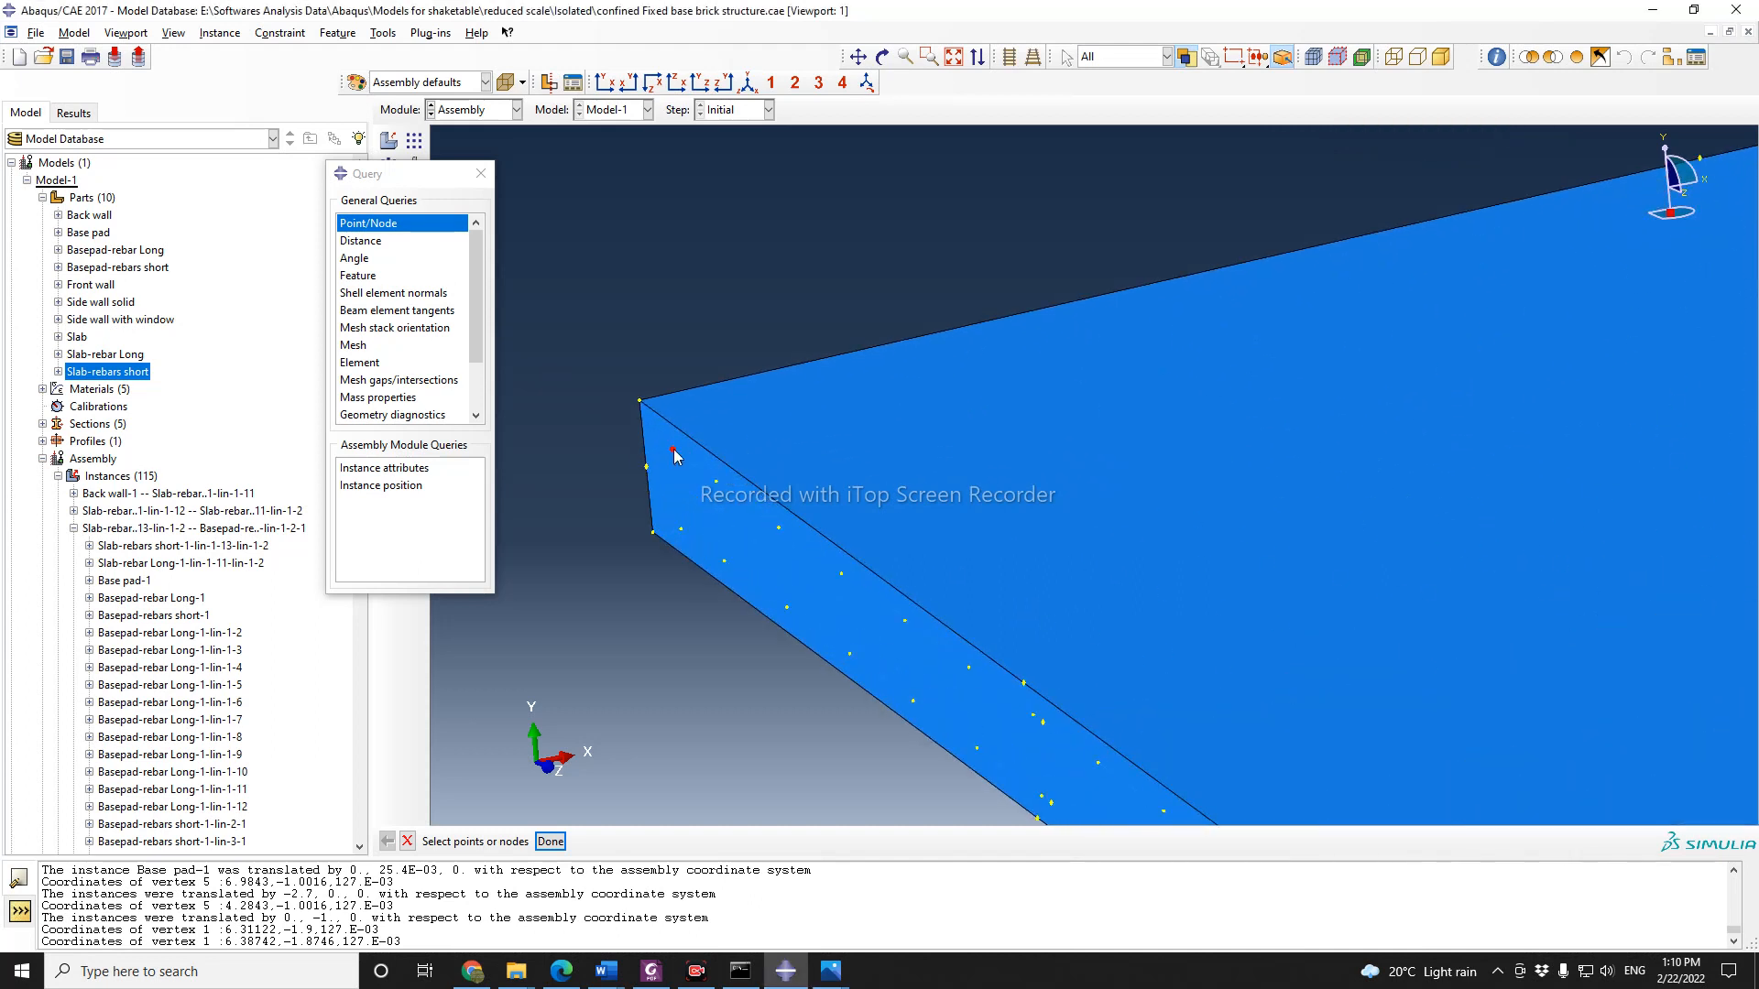
pyautogui.click(550, 841)
pyautogui.click(639, 401)
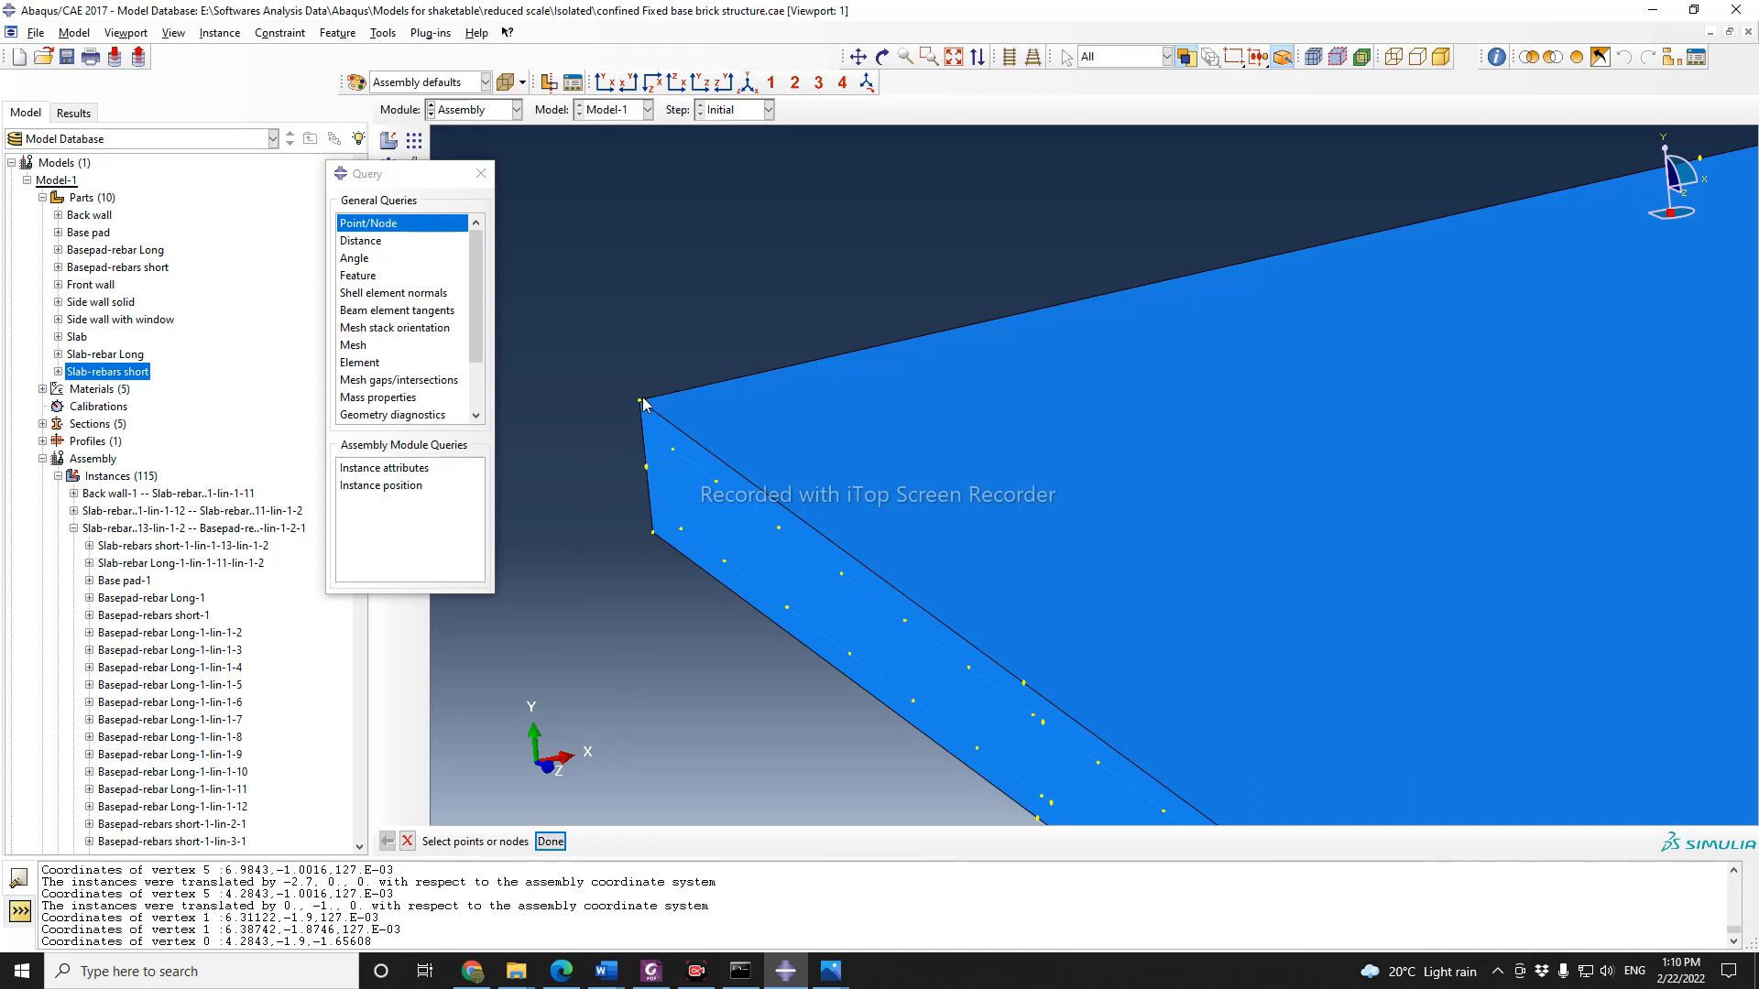
pyautogui.click(550, 841)
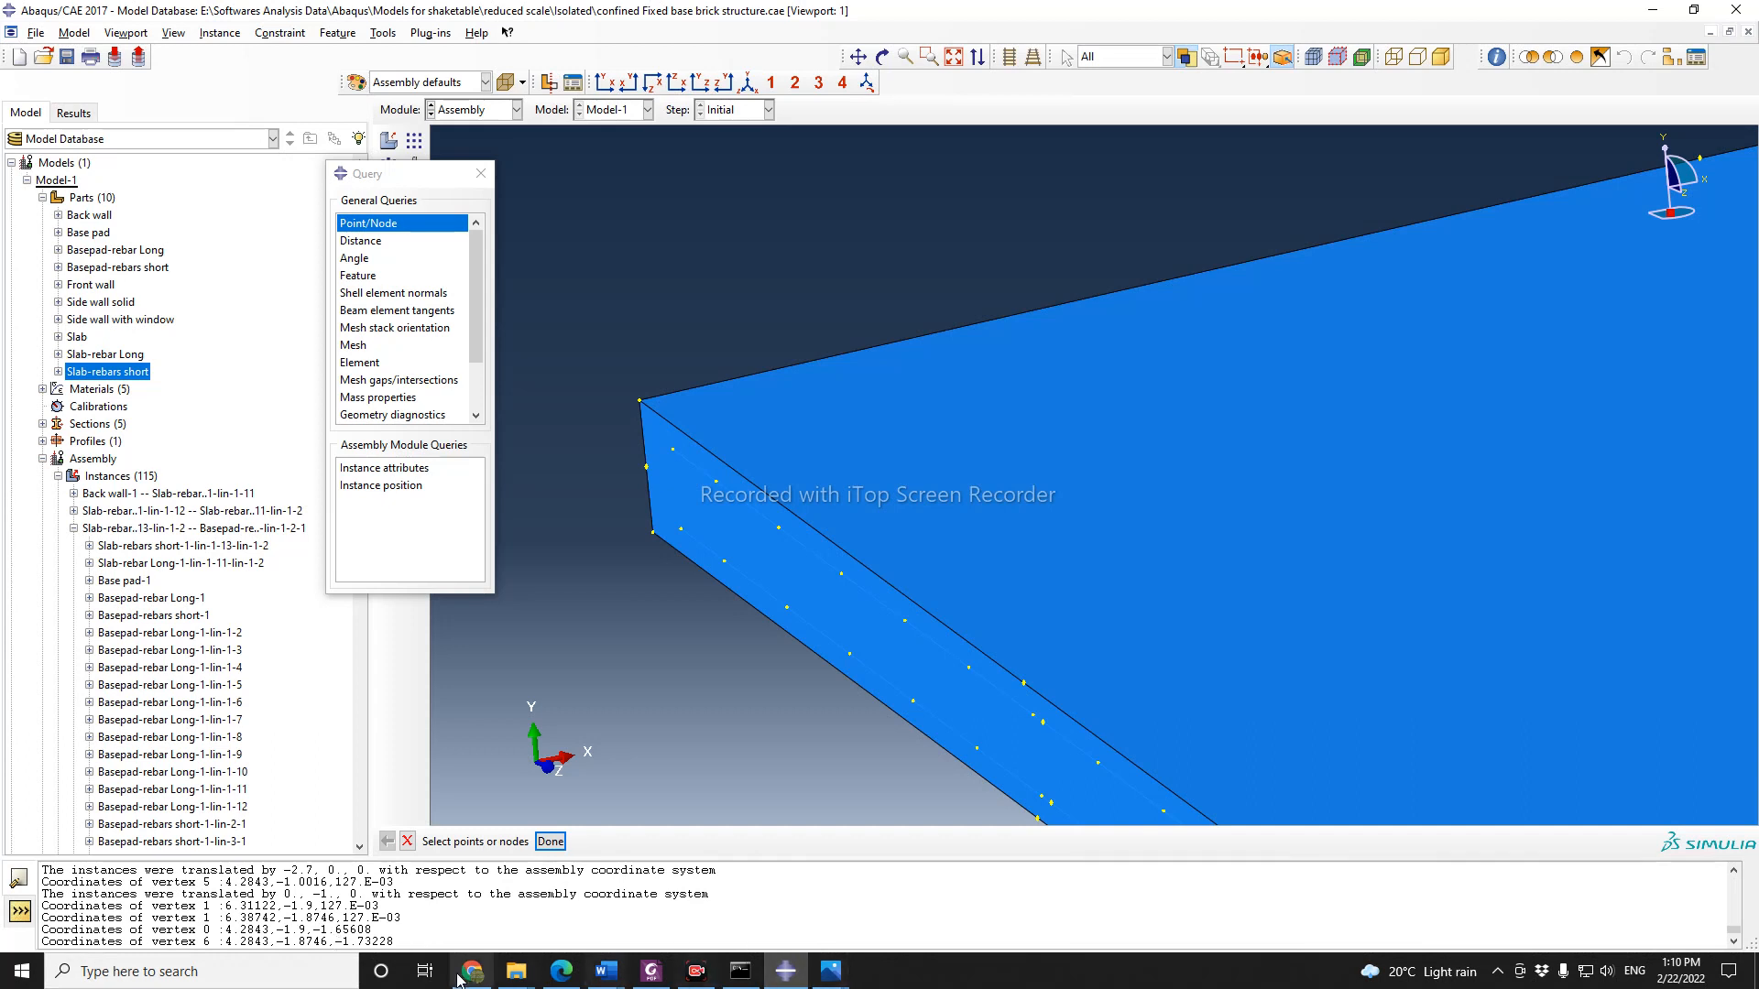
# Step: Open the Calculator, move it closer to the pad, and subtract 1.65608 from 0 to enter the rebar end's negative Z coordinate
pyautogui.click(301, 976)
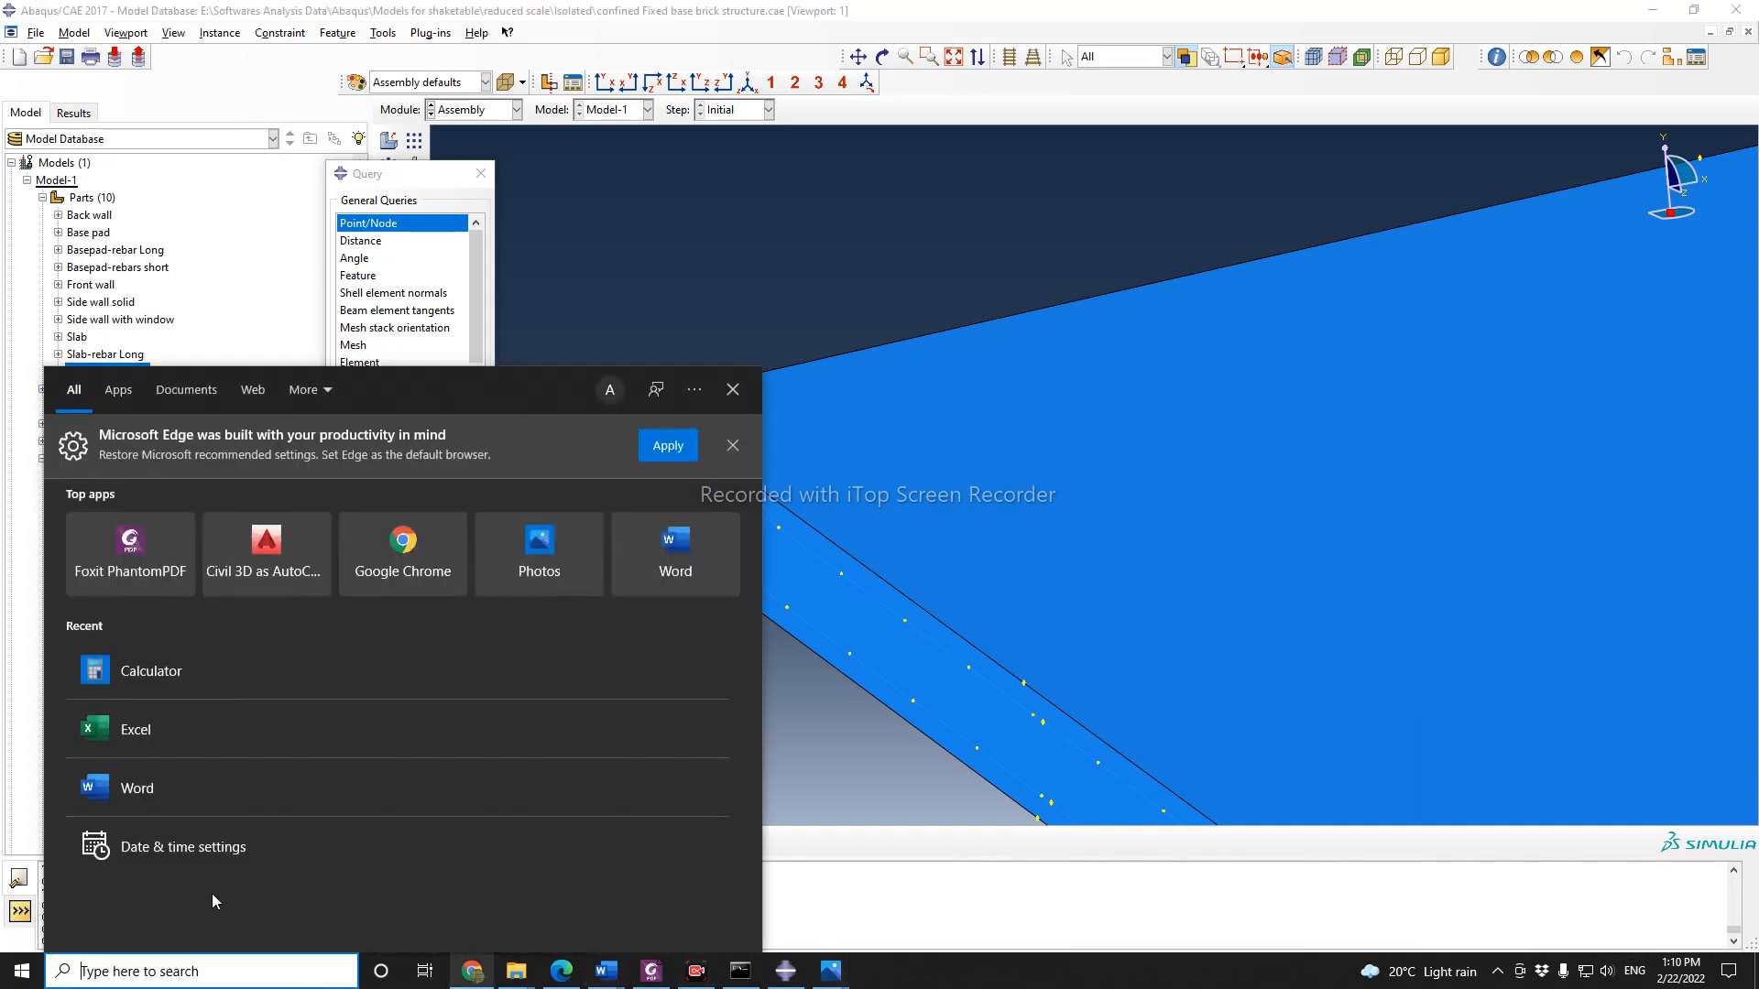
pyautogui.click(152, 673)
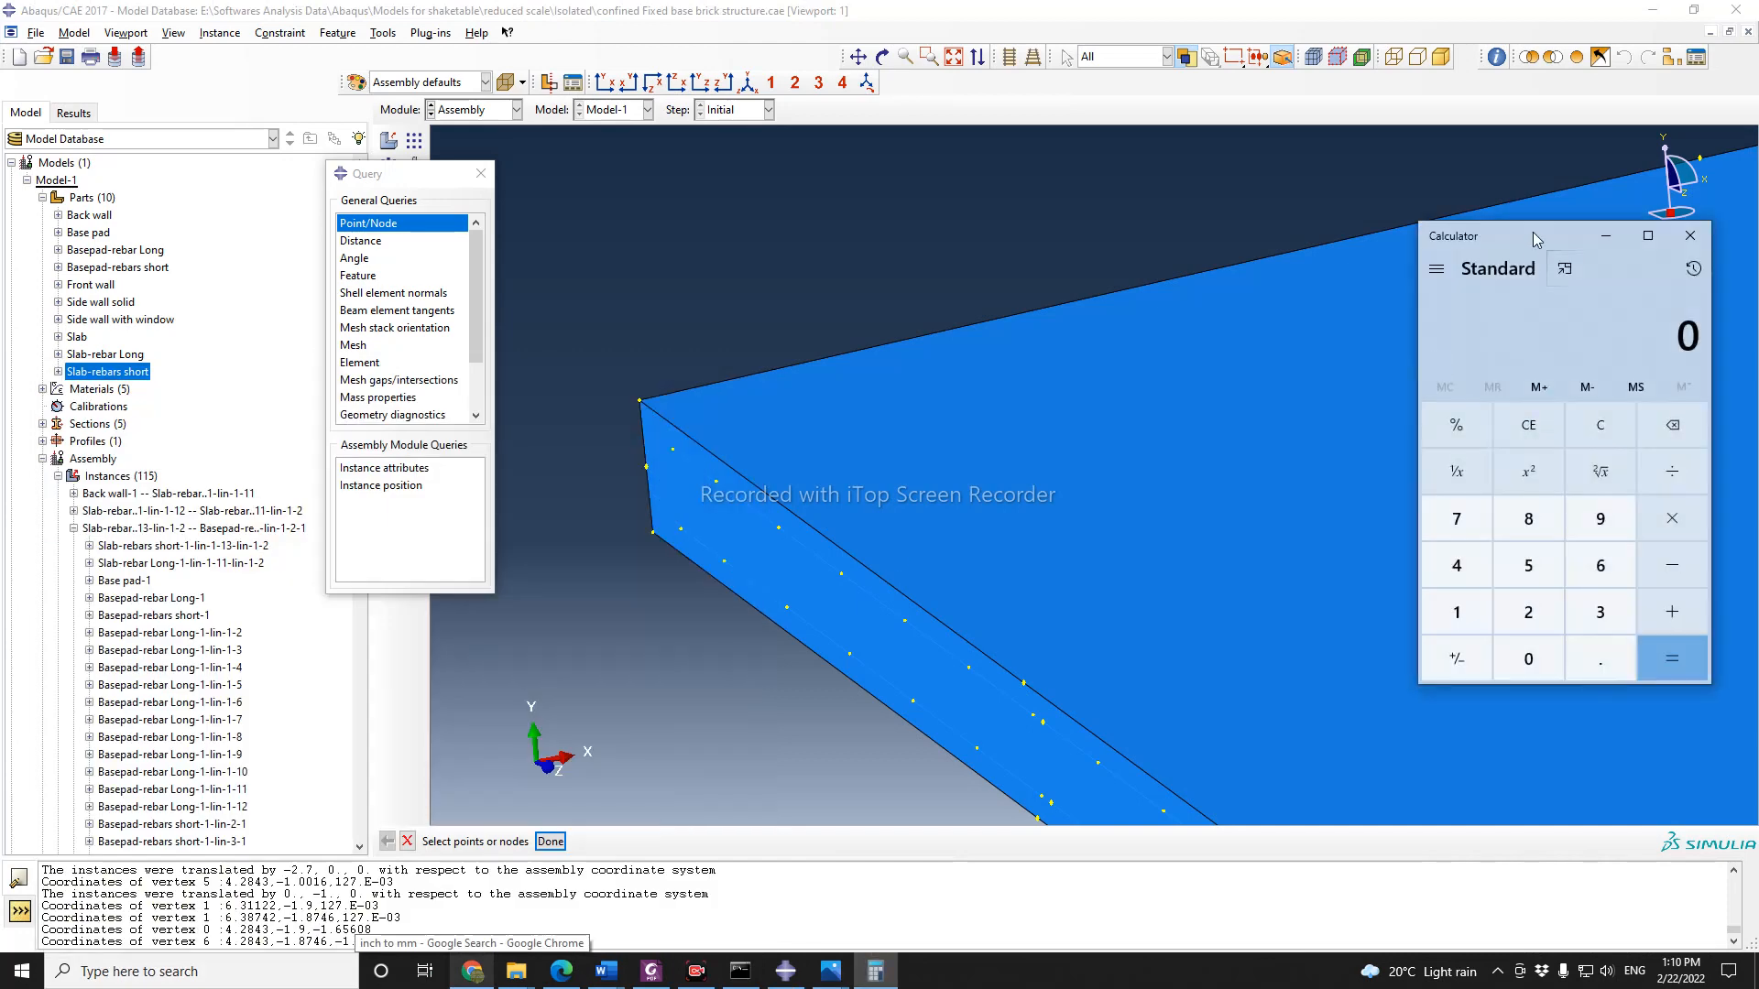
pyautogui.moveTo(1532, 233); pyautogui.dragTo(1452, 211)
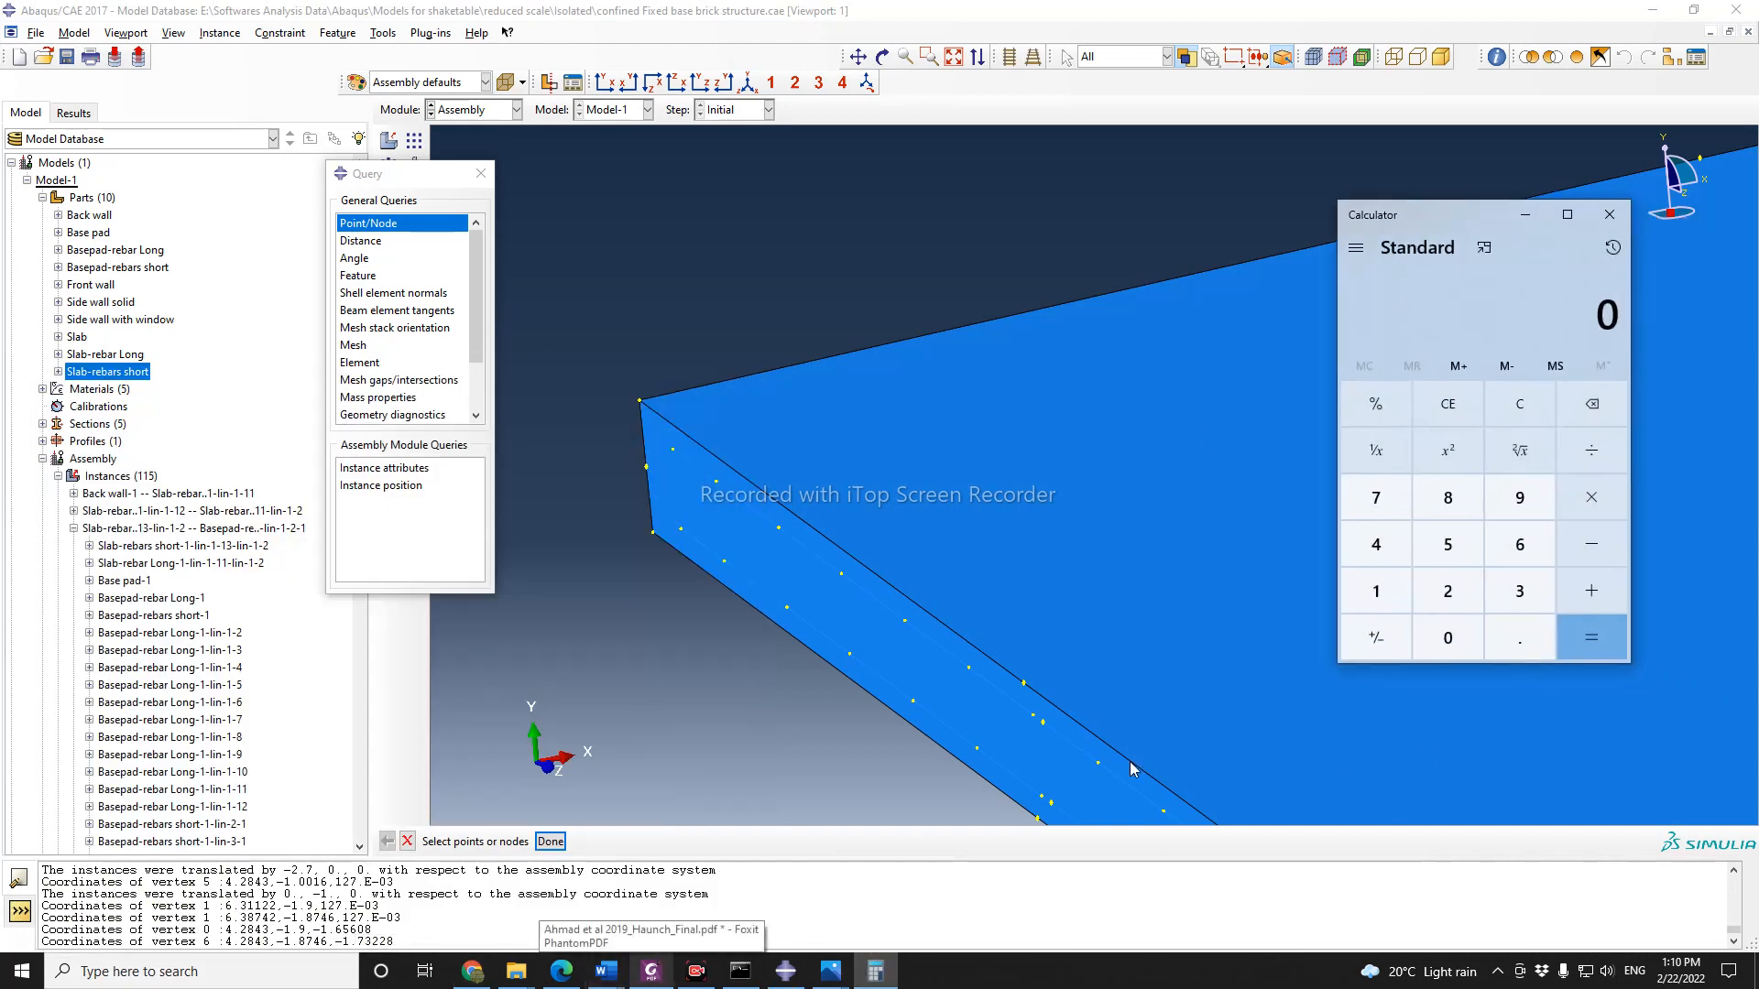
pyautogui.click(1592, 544)
pyautogui.click(1375, 591)
pyautogui.click(1520, 637)
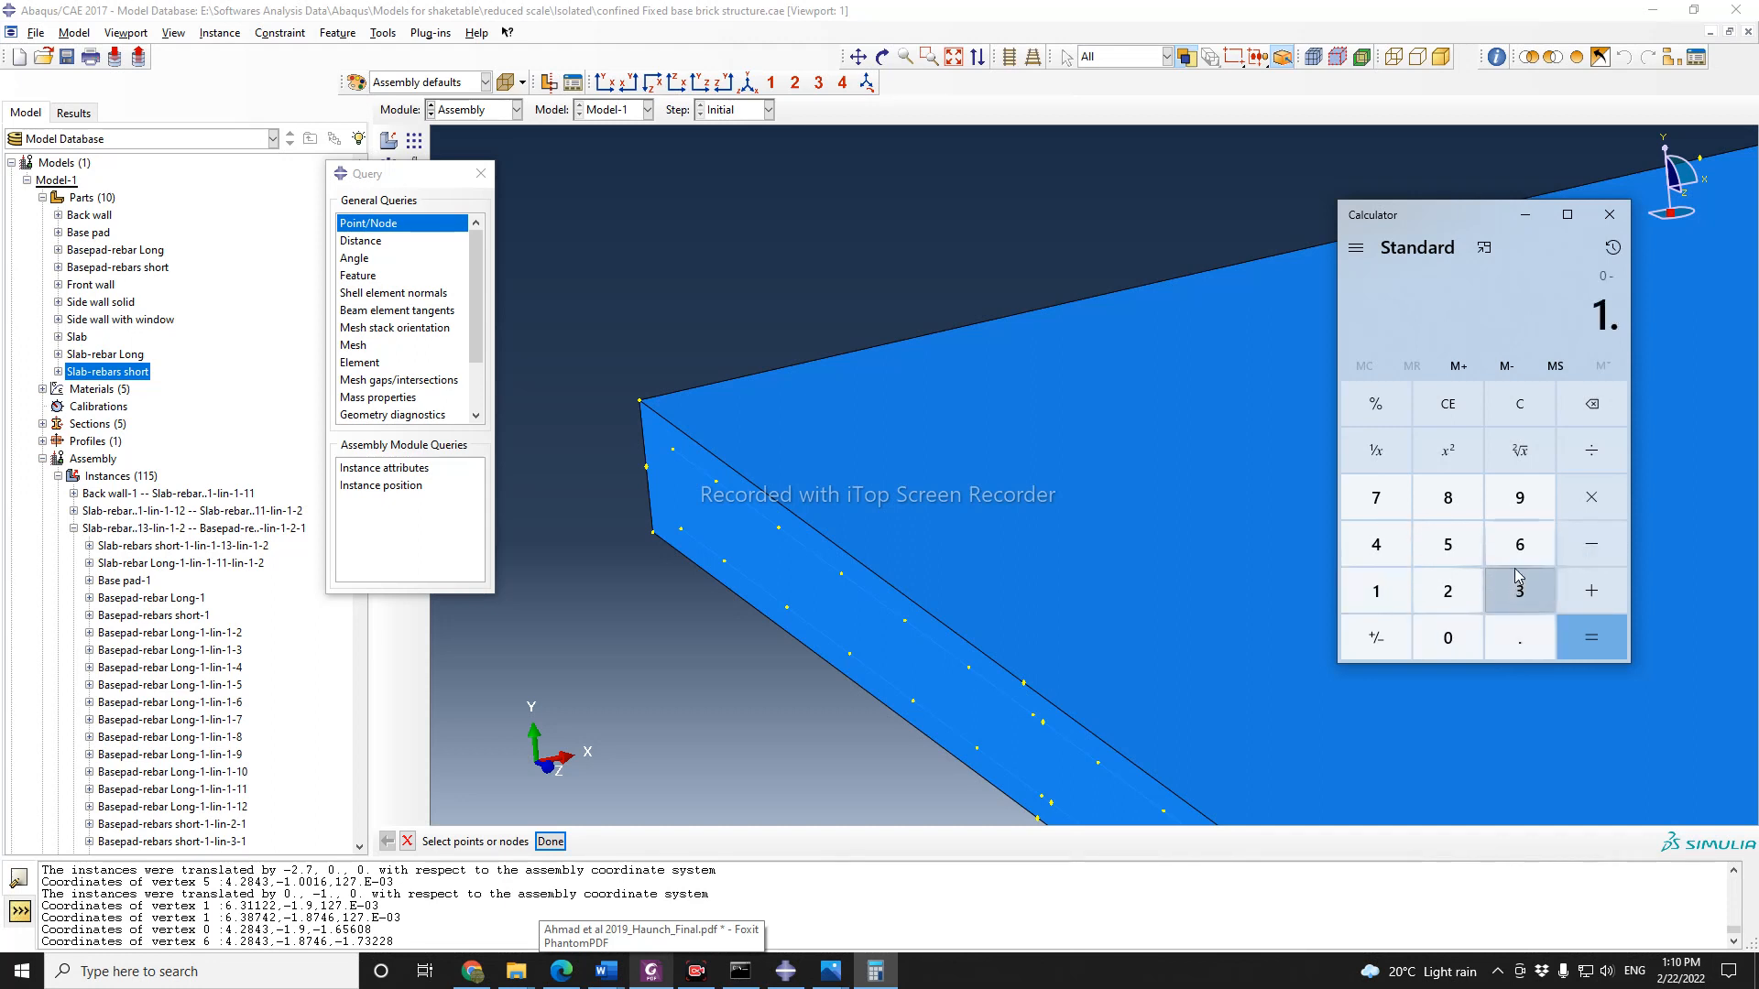
pyautogui.click(1518, 557)
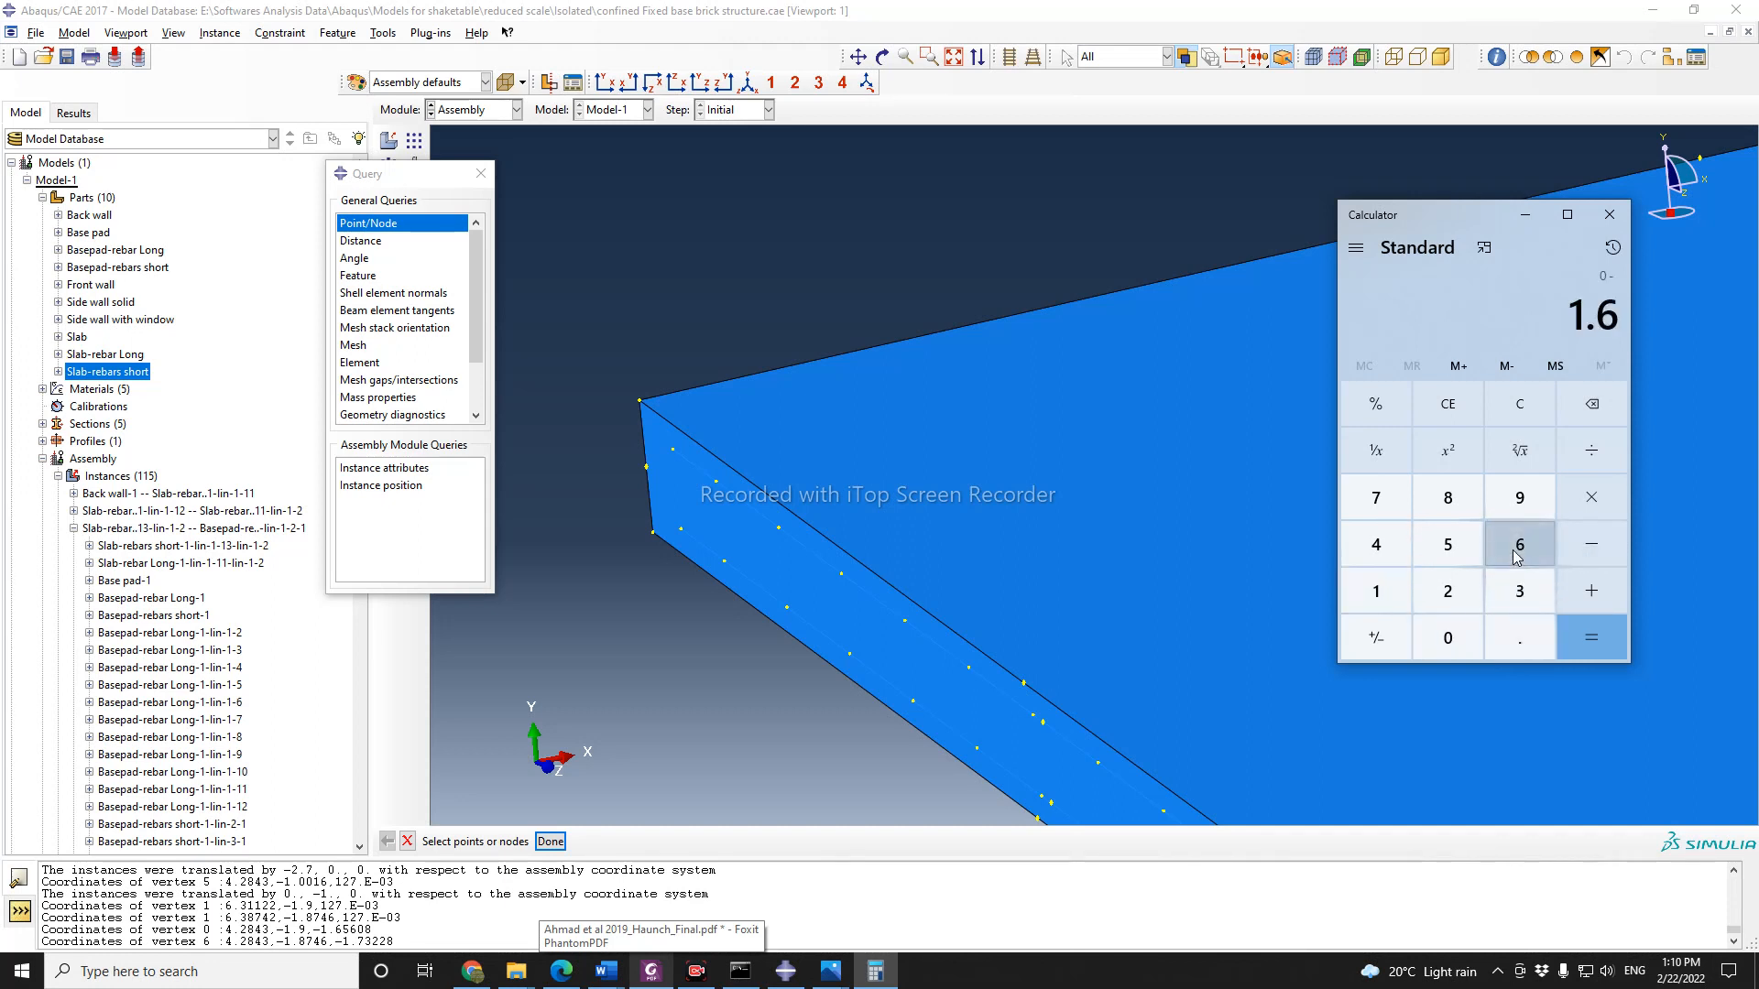
pyautogui.click(1447, 546)
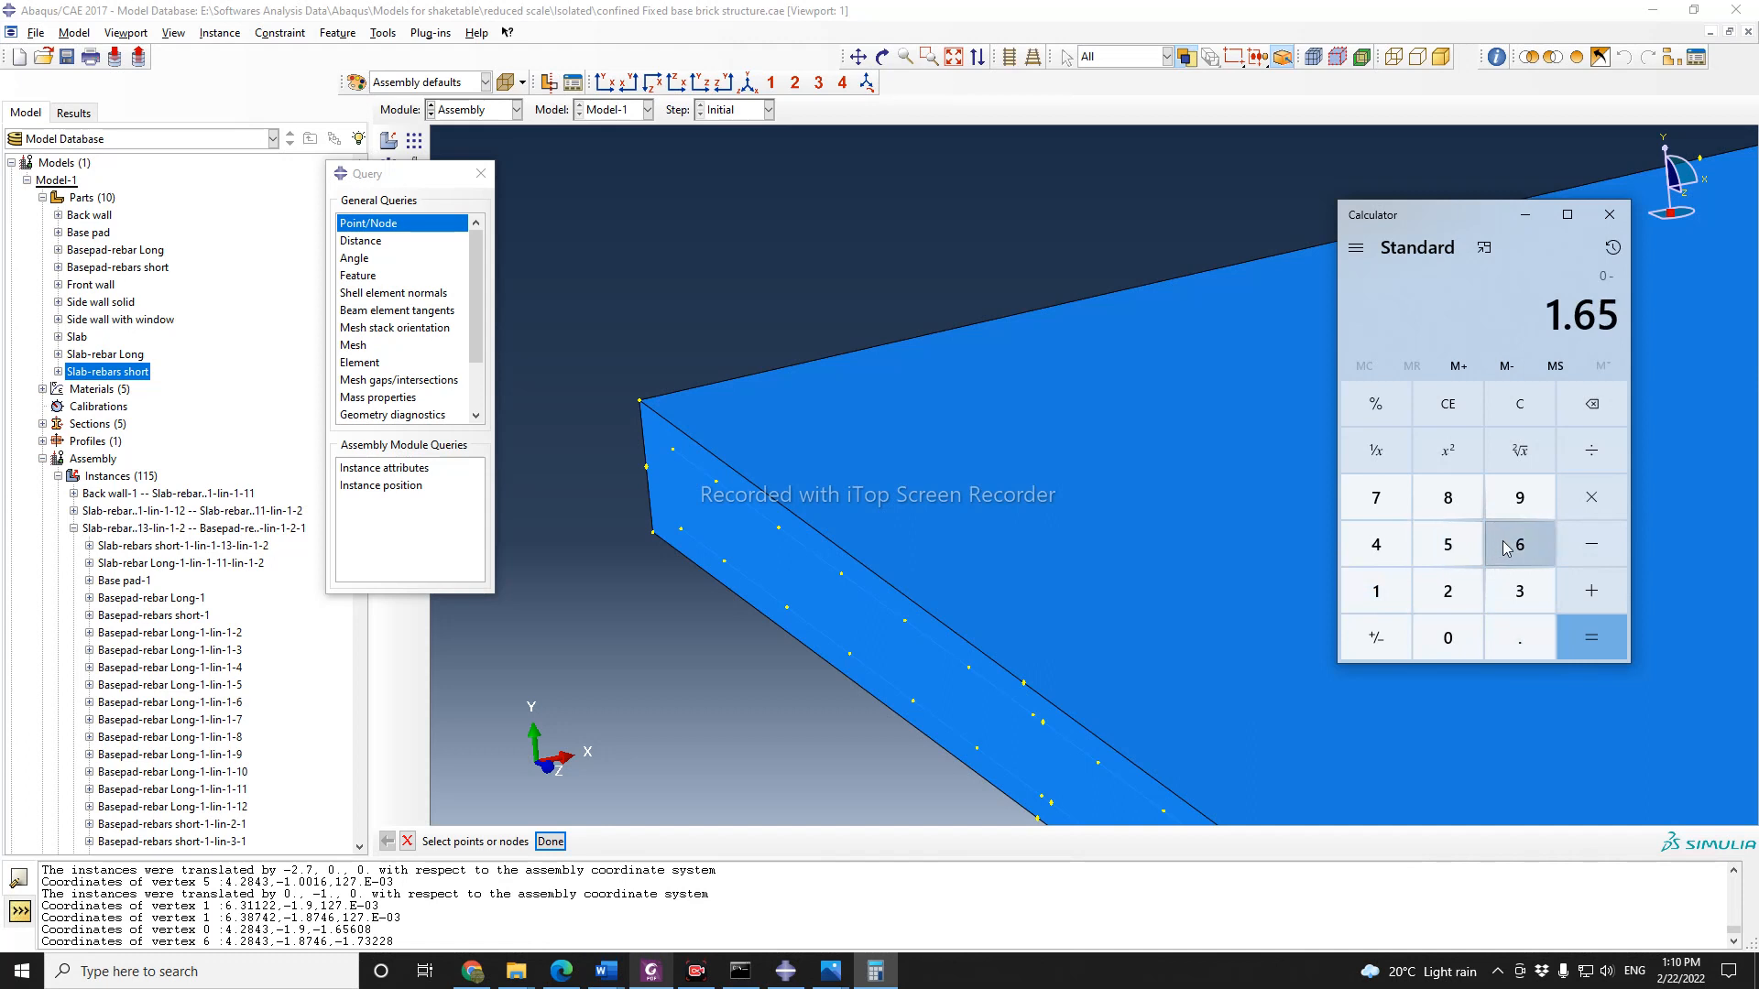
pyautogui.click(1507, 548)
pyautogui.click(1448, 640)
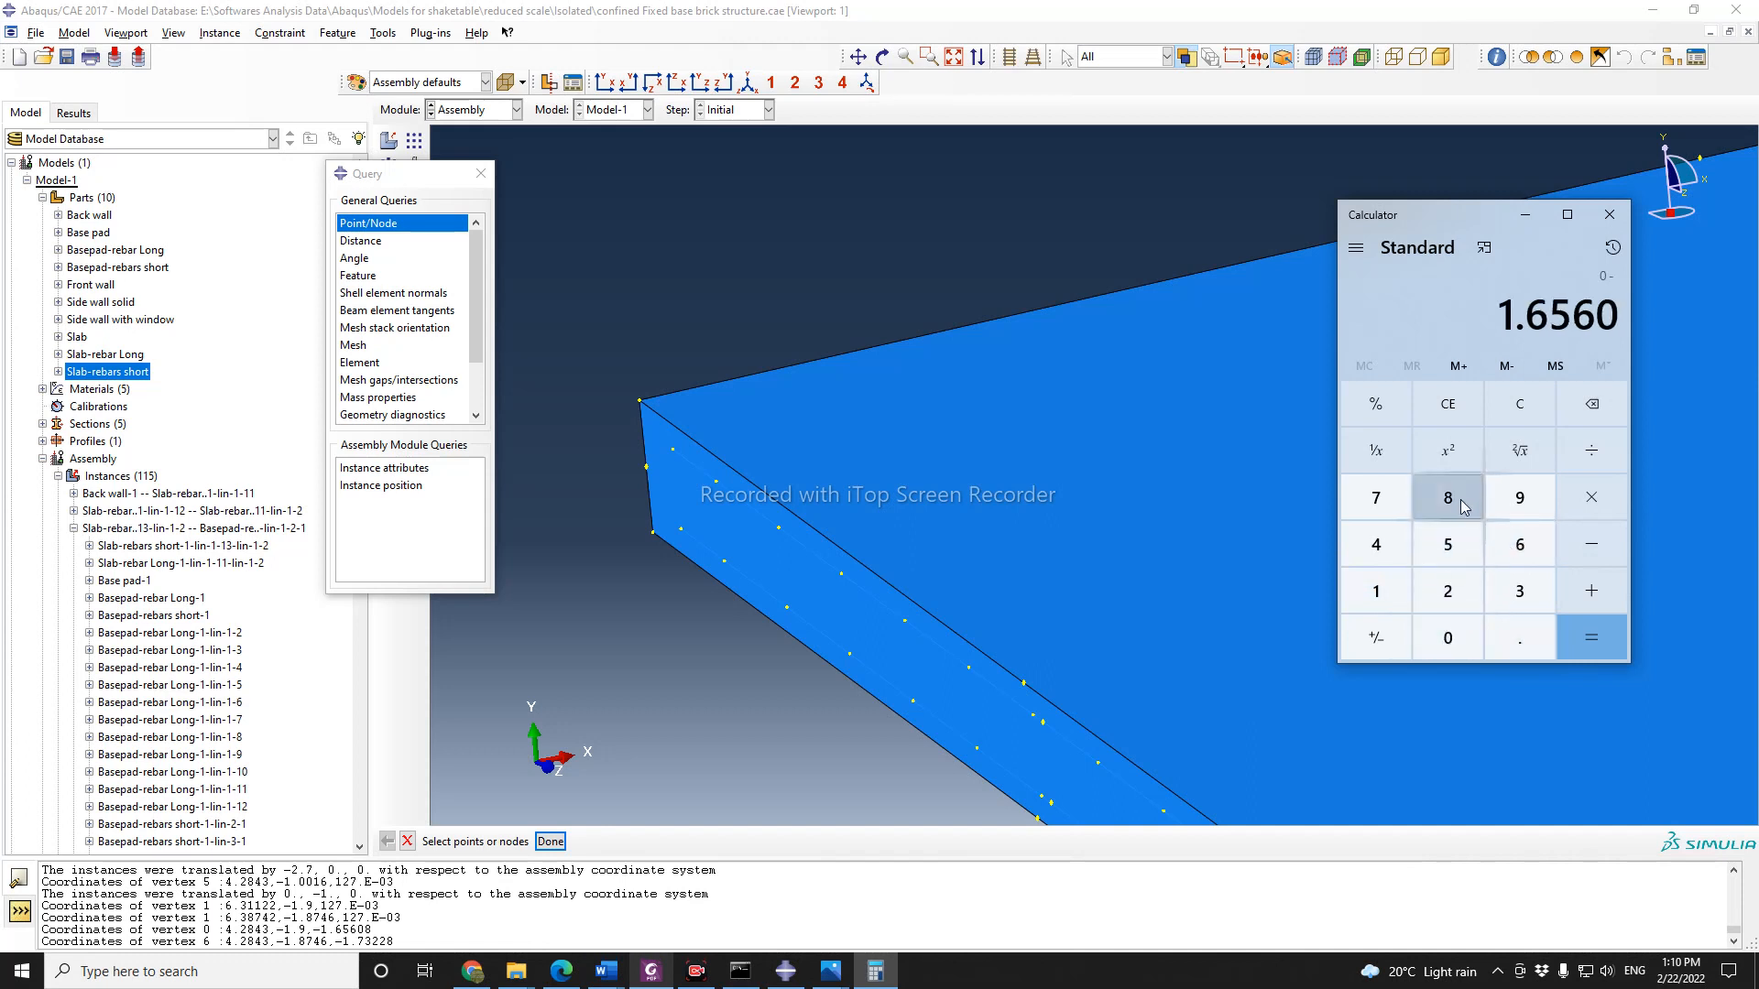
pyautogui.click(1463, 507)
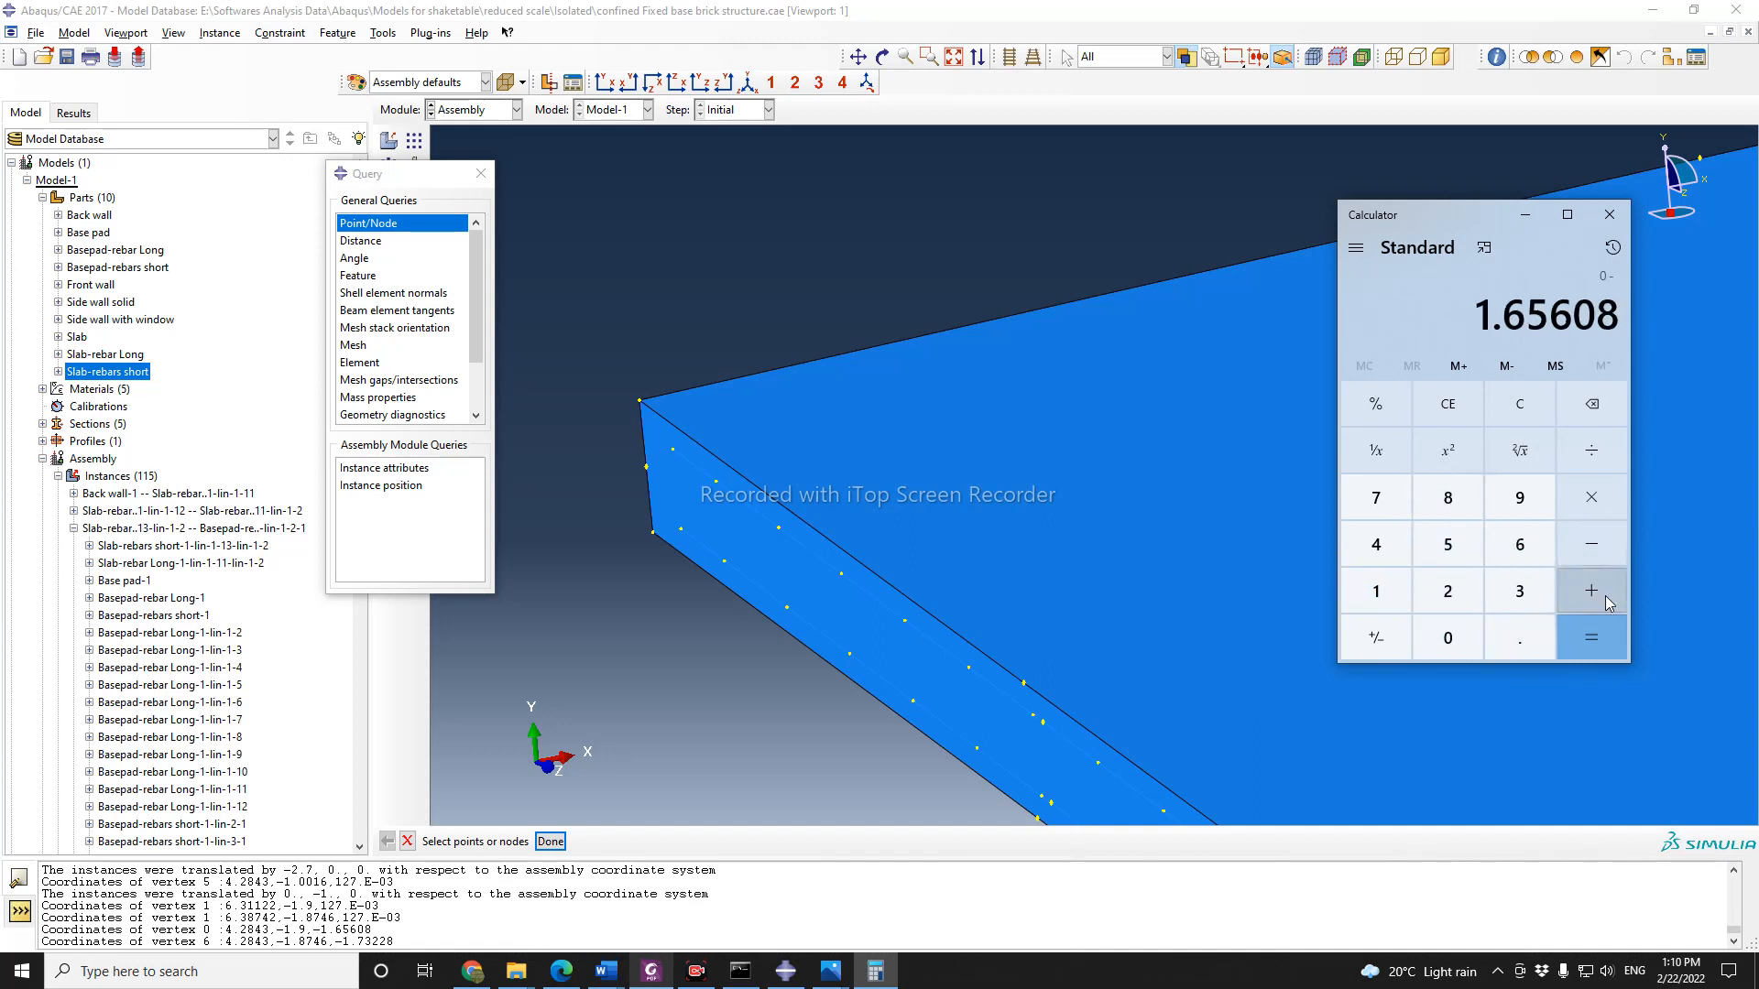
pyautogui.click(1601, 632)
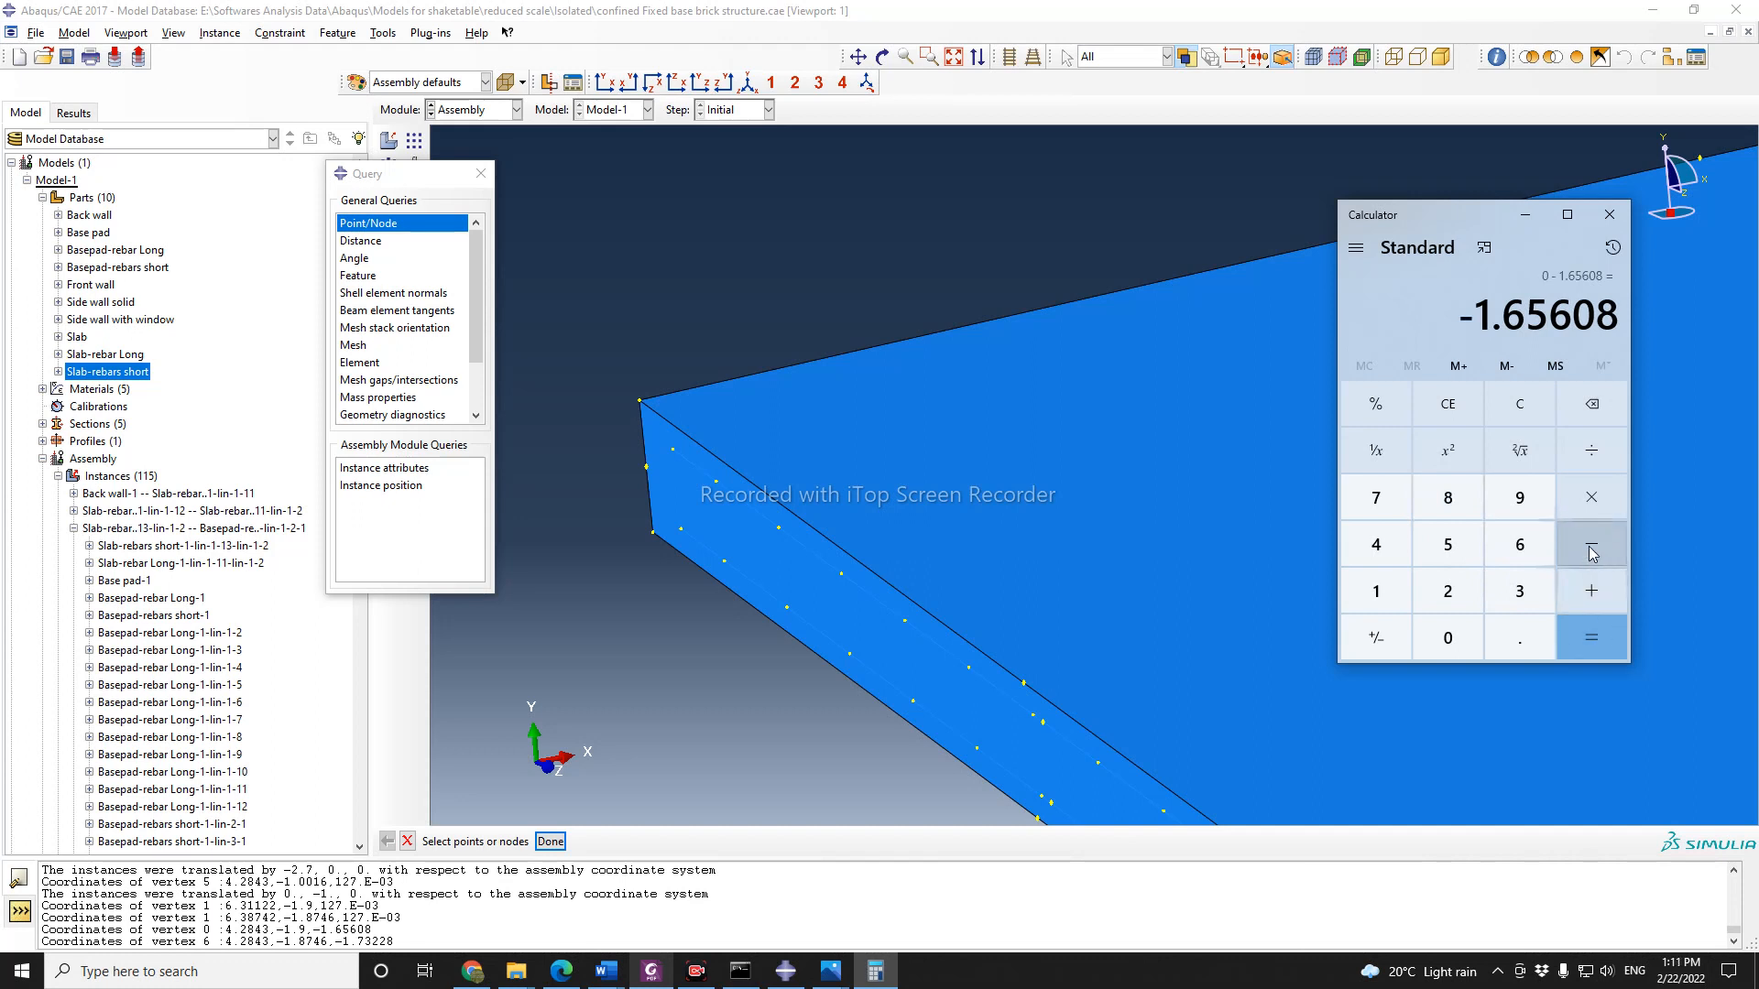
# Step: Add 1.73228 to the rebar end's Z coordinate in the Calculator to get its offset from the pad corner
pyautogui.click(1586, 593)
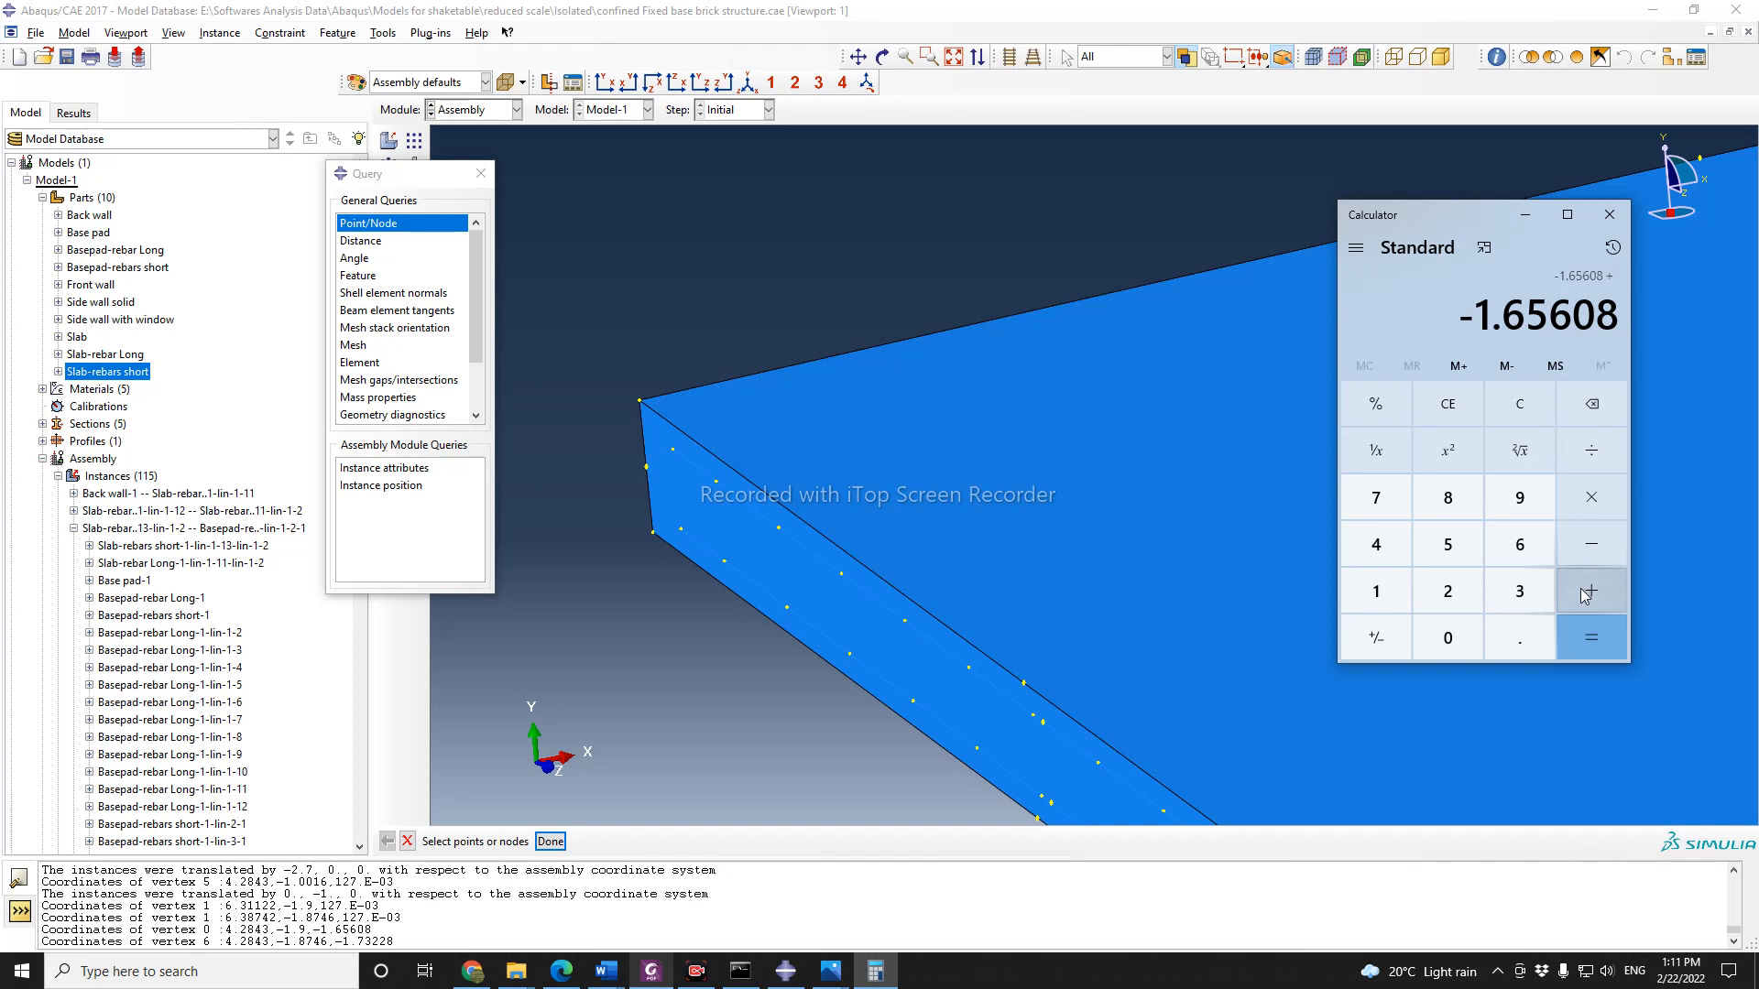
pyautogui.click(1376, 594)
pyautogui.click(1531, 643)
pyautogui.click(1375, 498)
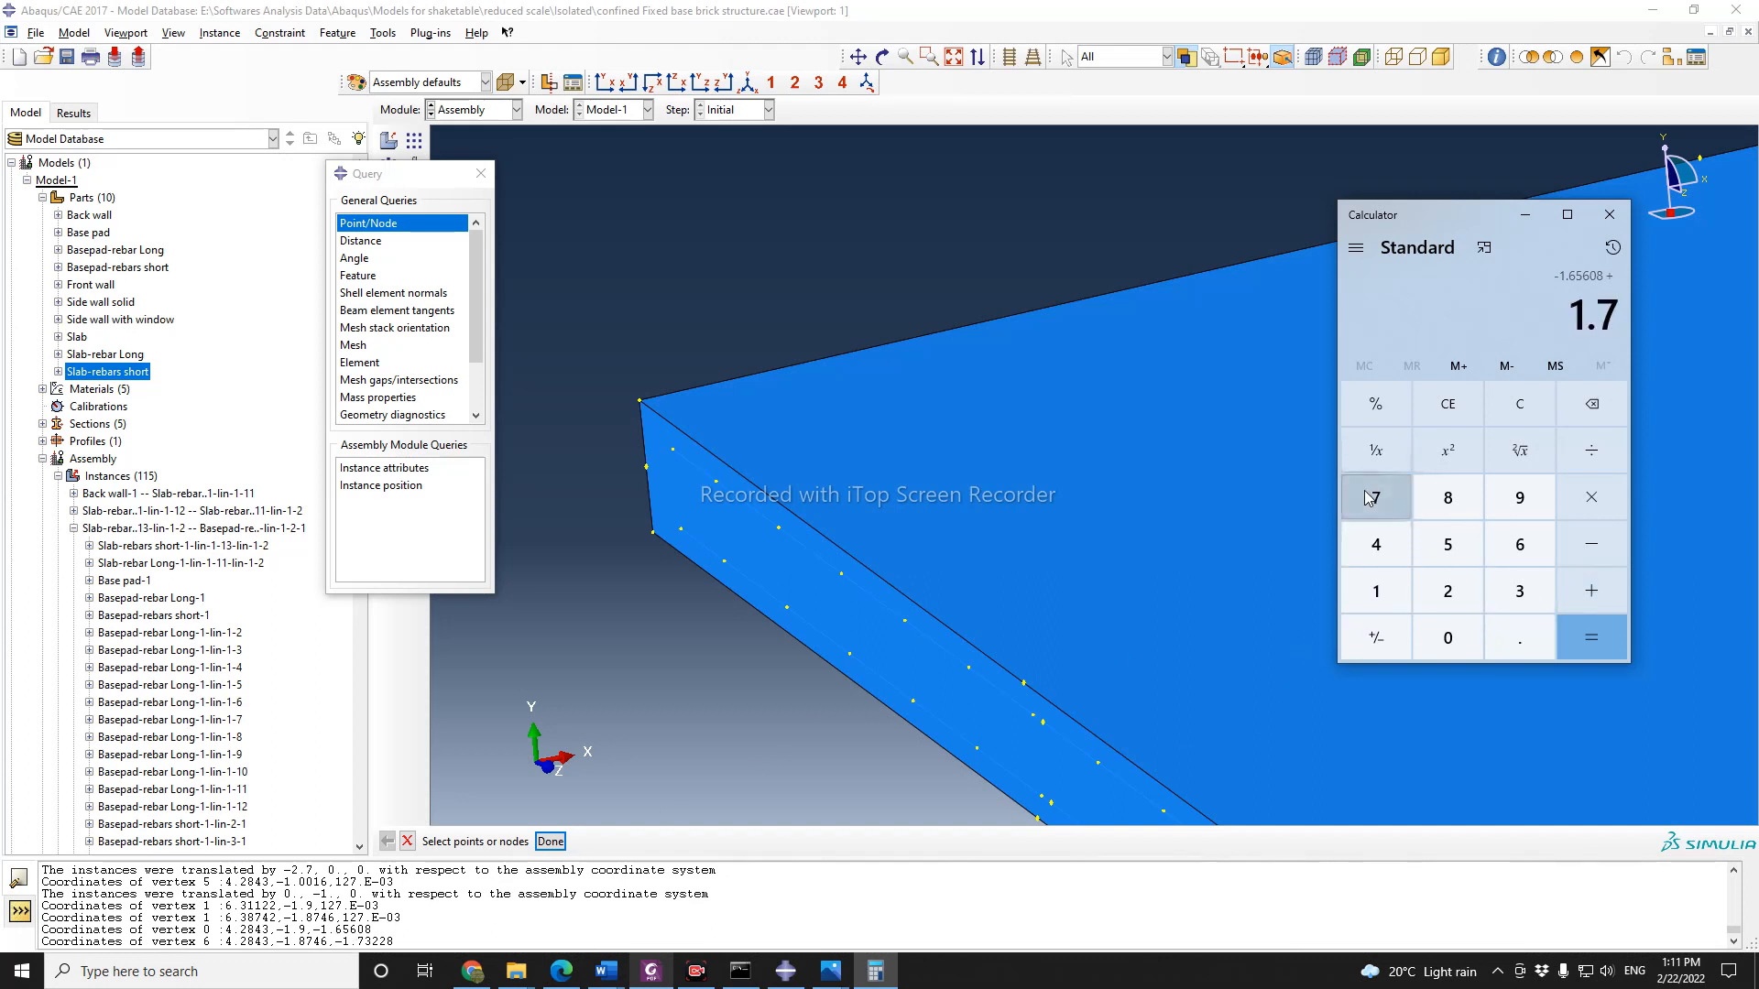
pyautogui.click(1520, 594)
pyautogui.click(1448, 591)
pyautogui.click(1447, 591)
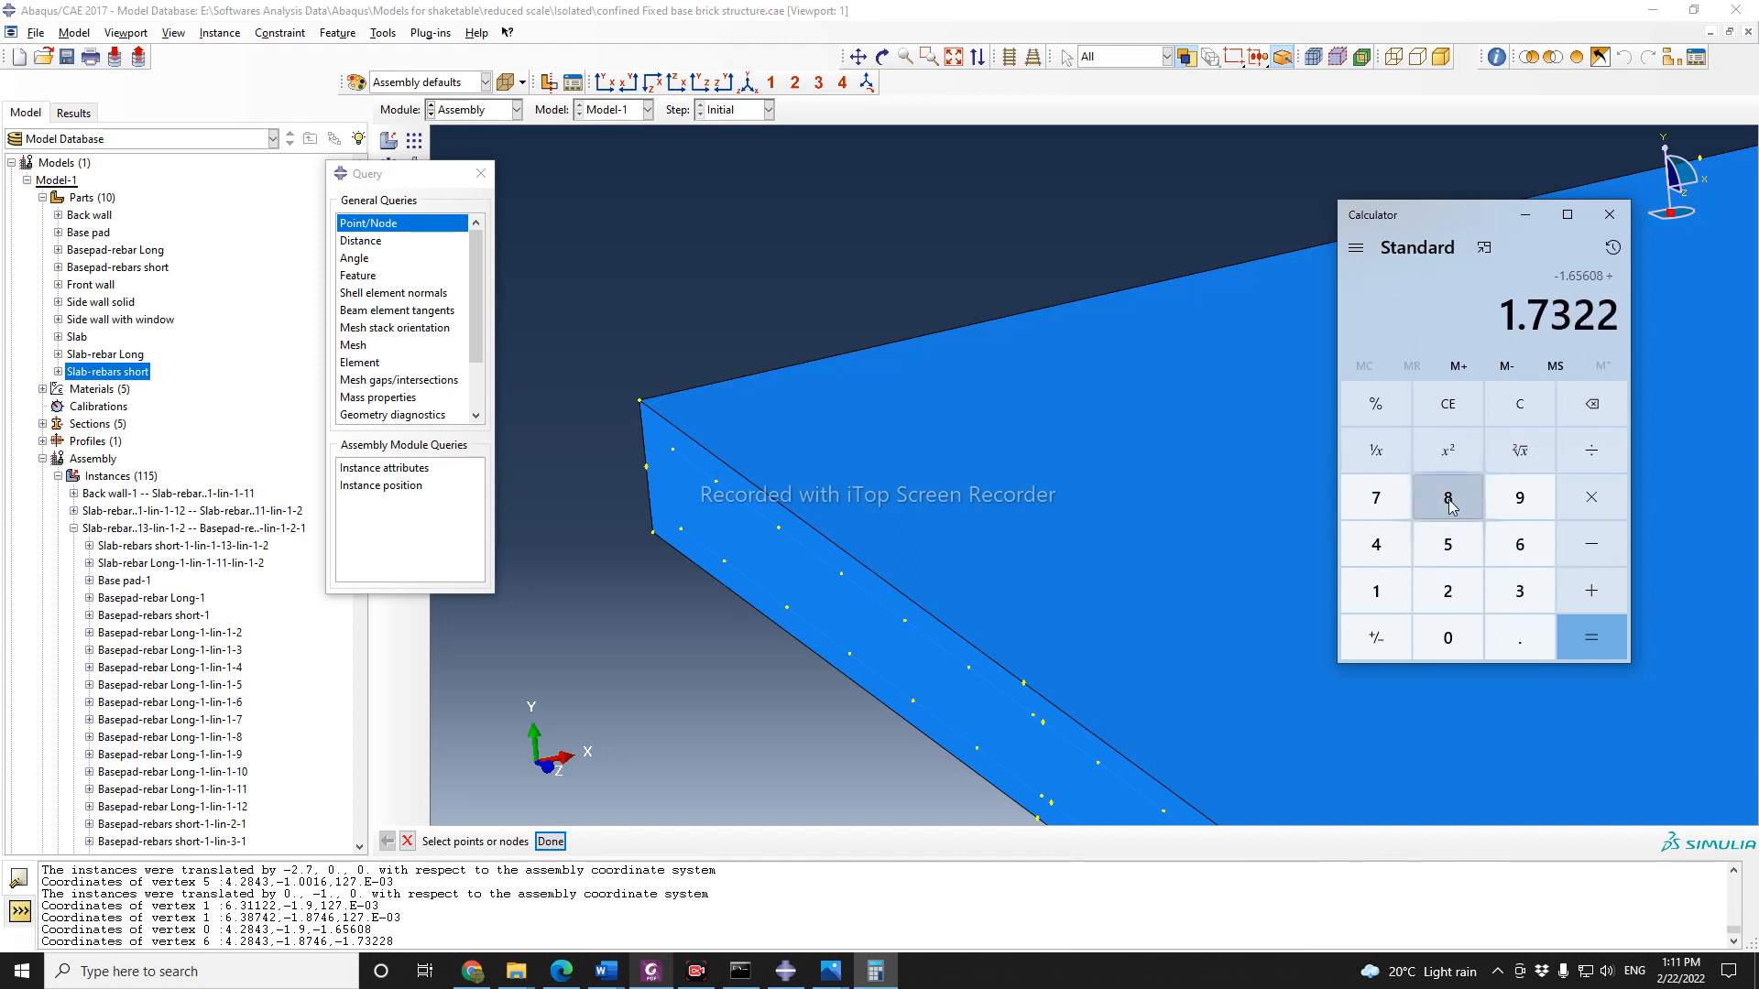
pyautogui.click(1447, 498)
pyautogui.click(1589, 641)
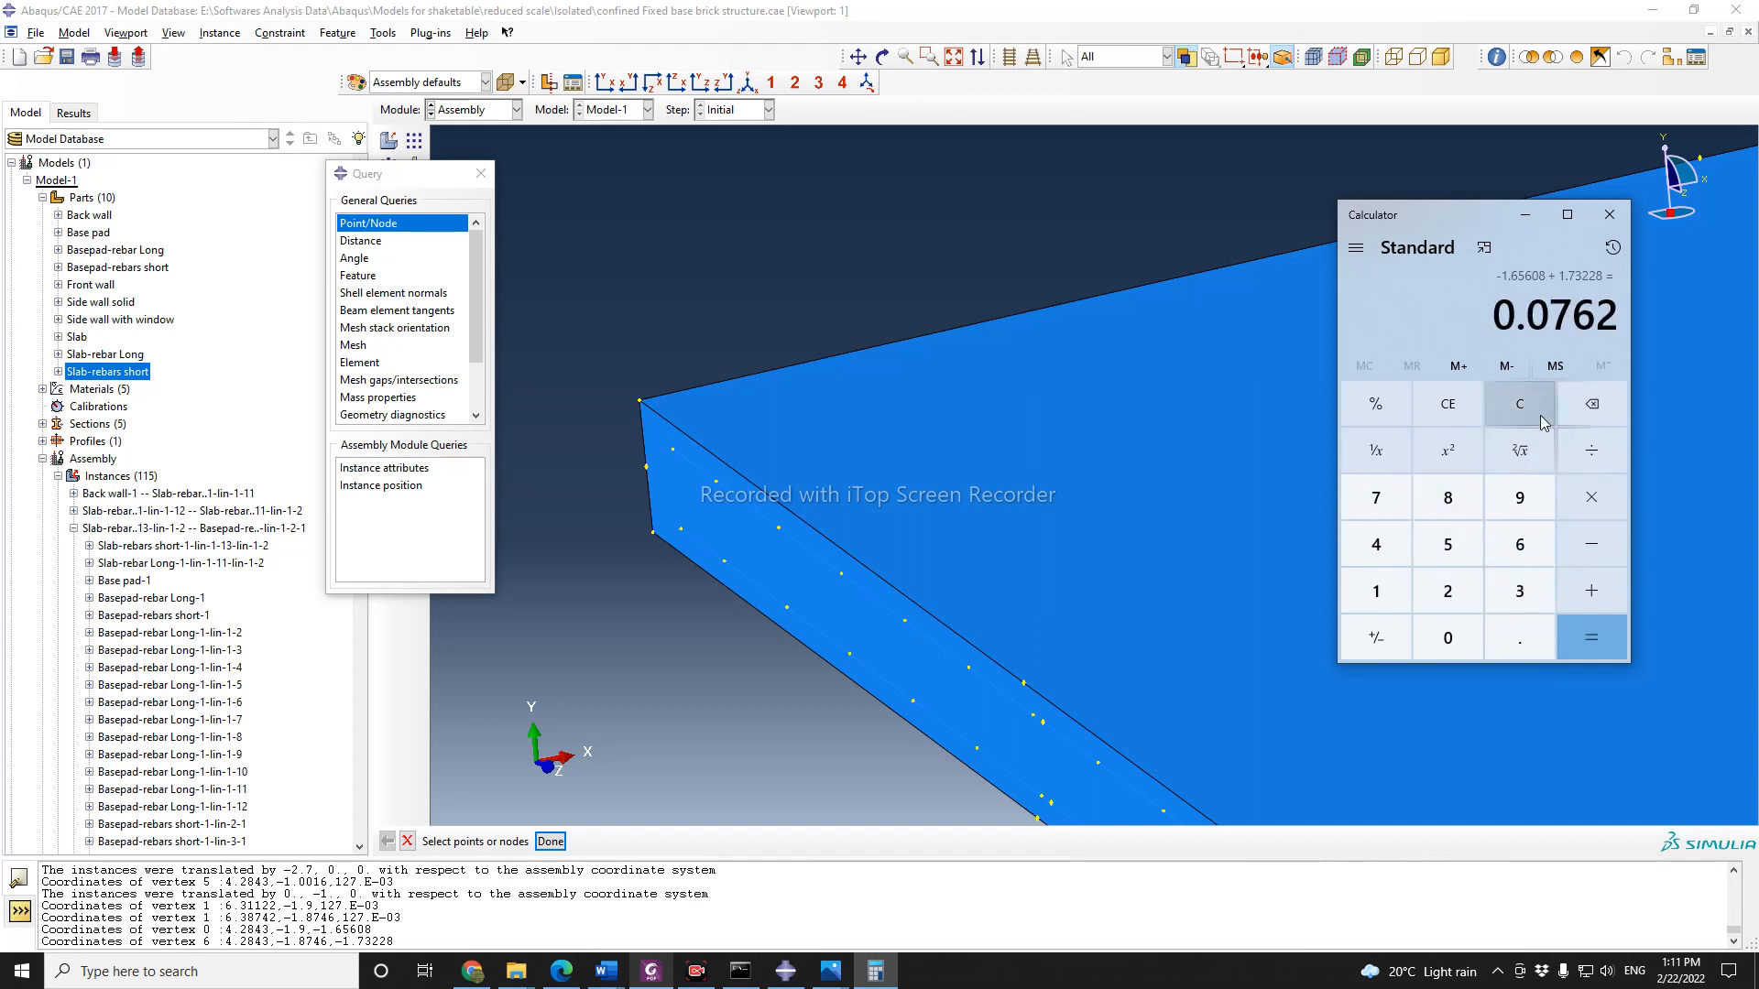
# Step: Try dividing the Z offset by 3 in the Calculator, and multiply by 3 to restore the offset
pyautogui.click(1595, 467)
pyautogui.click(1520, 591)
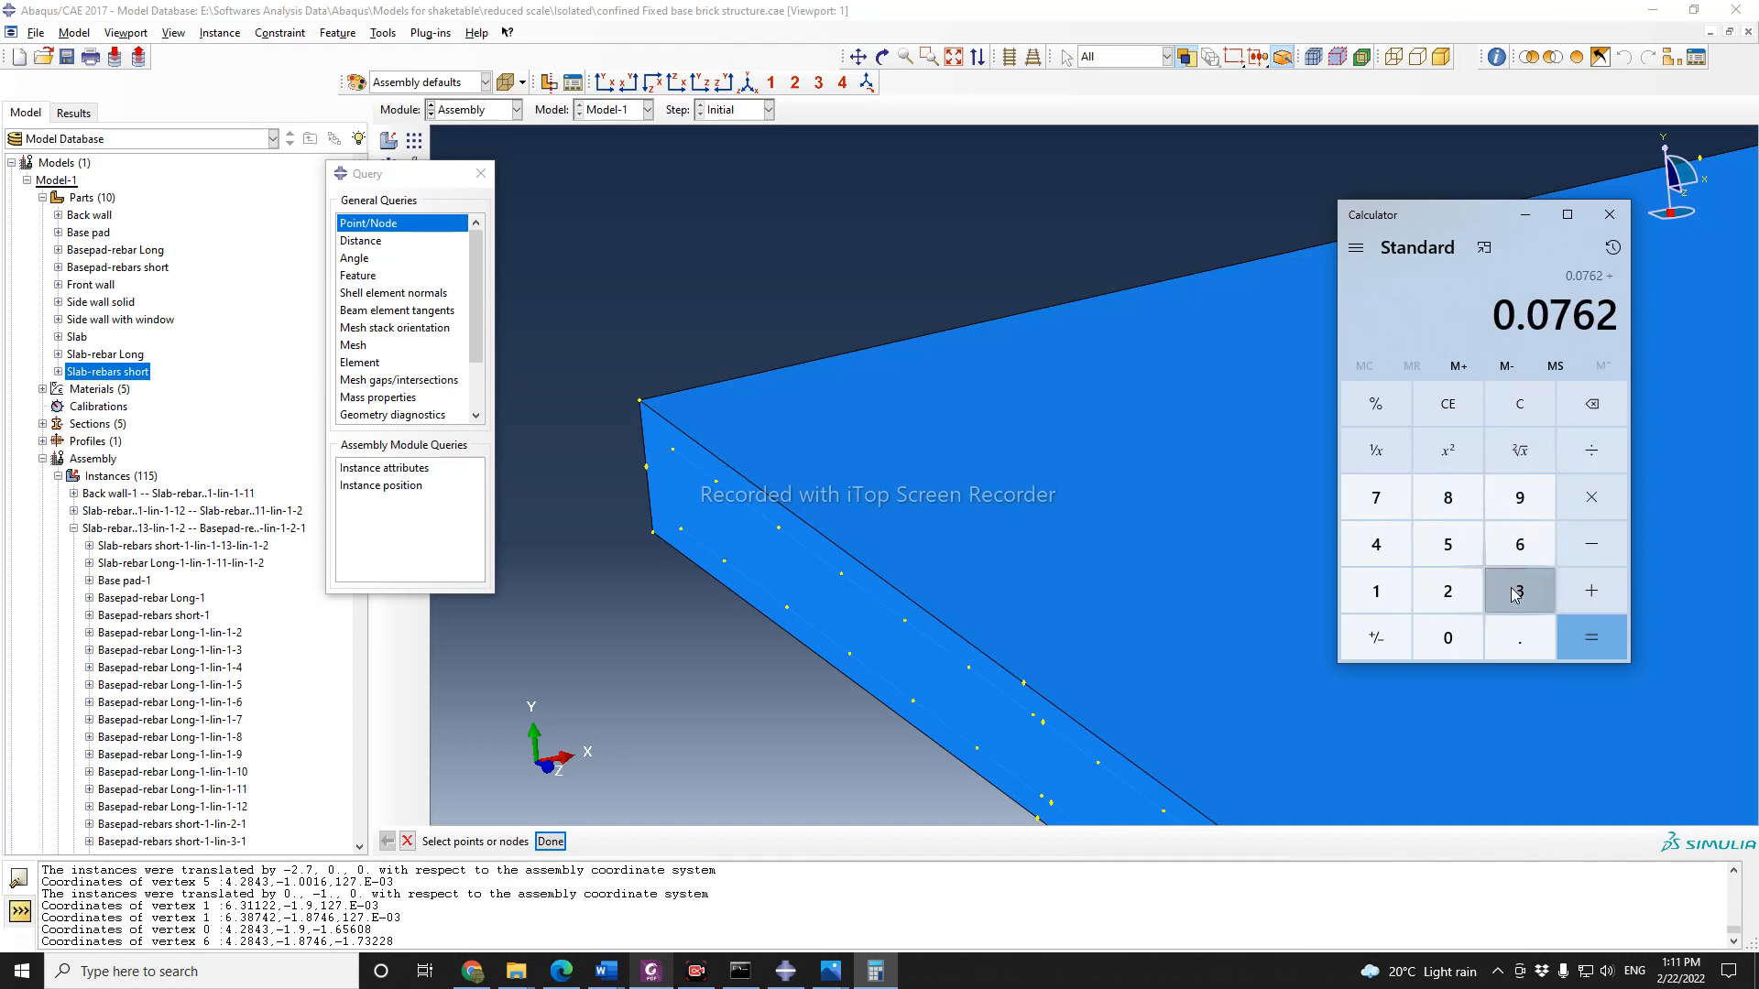
pyautogui.click(1586, 641)
pyautogui.moveTo(1476, 205); pyautogui.dragTo(1394, 192)
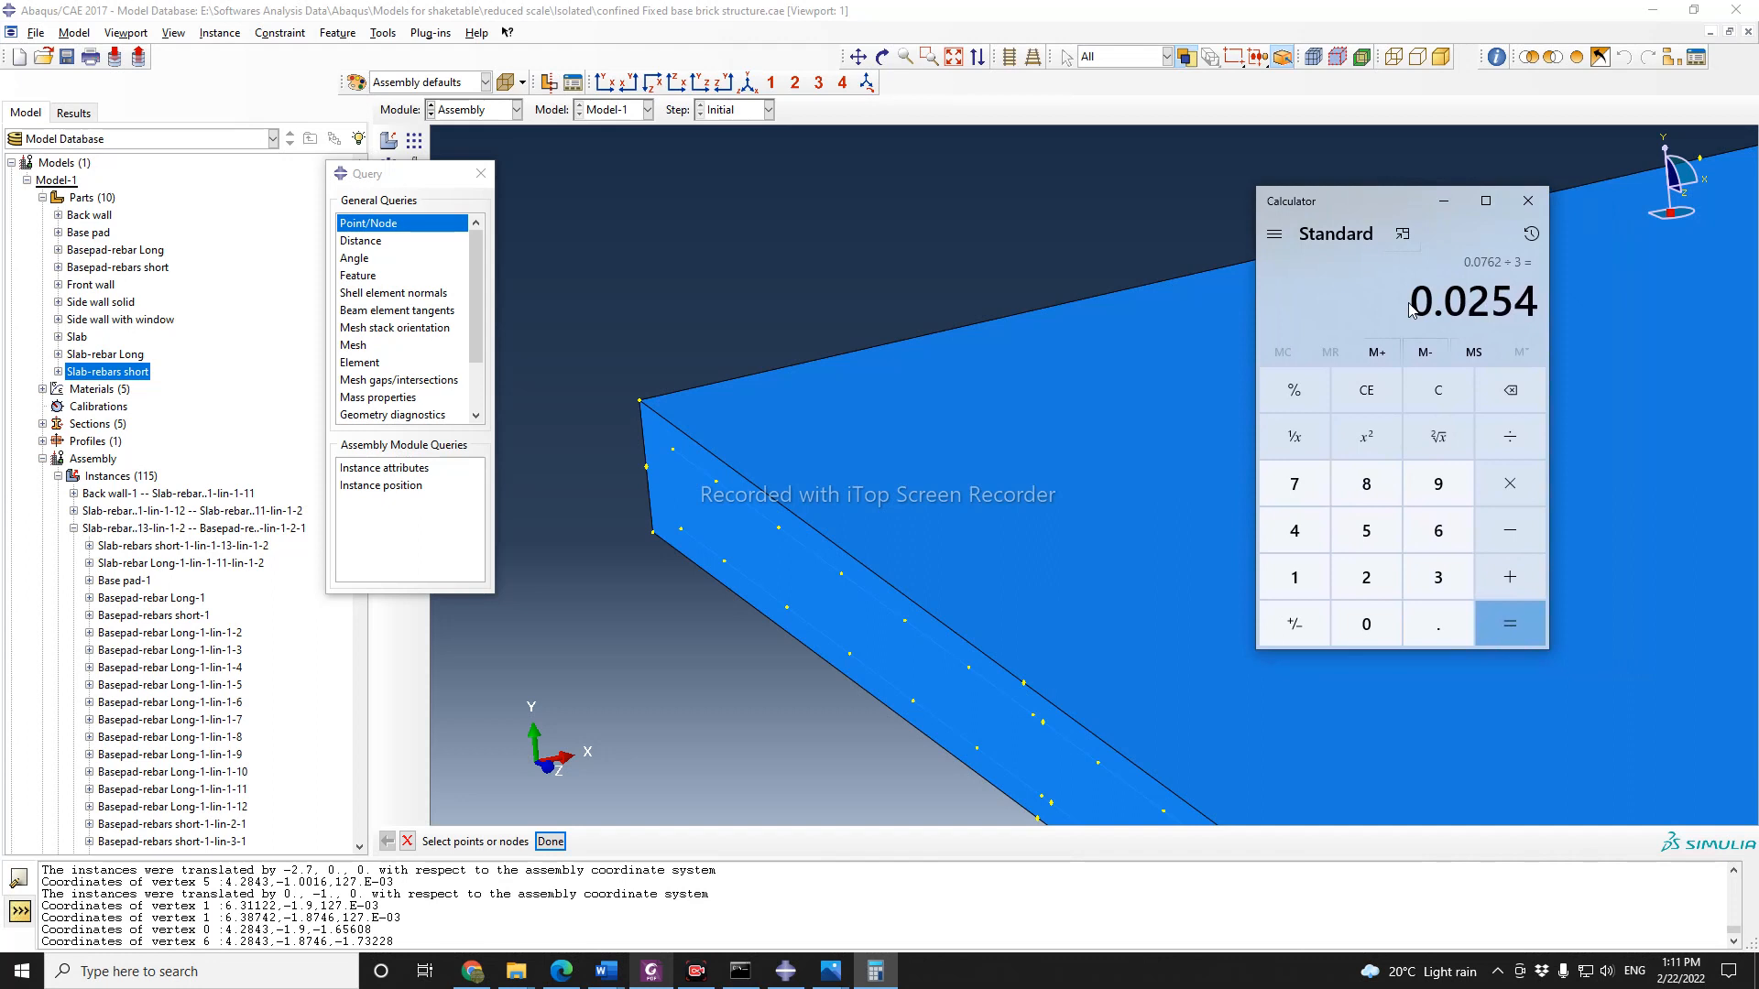
pyautogui.click(1510, 484)
pyautogui.click(1438, 577)
pyautogui.click(1509, 623)
# Step: Divide the Z offset by 2 in the Calculator and close the Calculator
pyautogui.click(1510, 437)
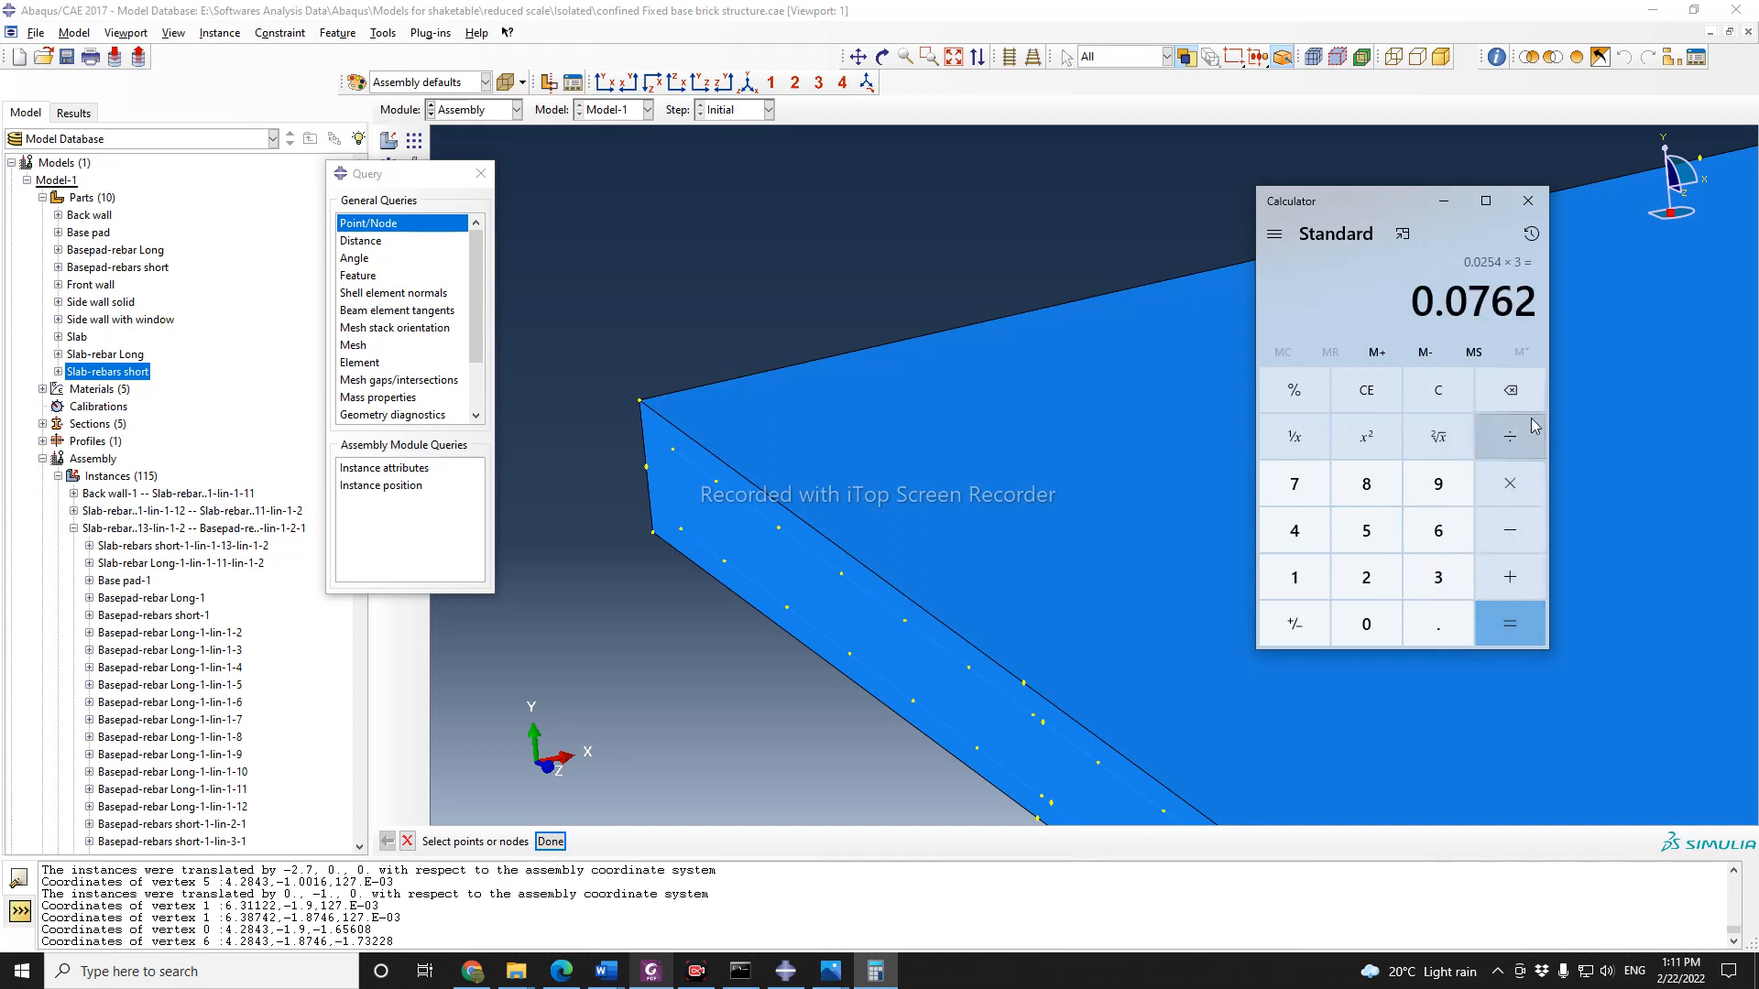
pyautogui.press('2')
pyautogui.press('Return')
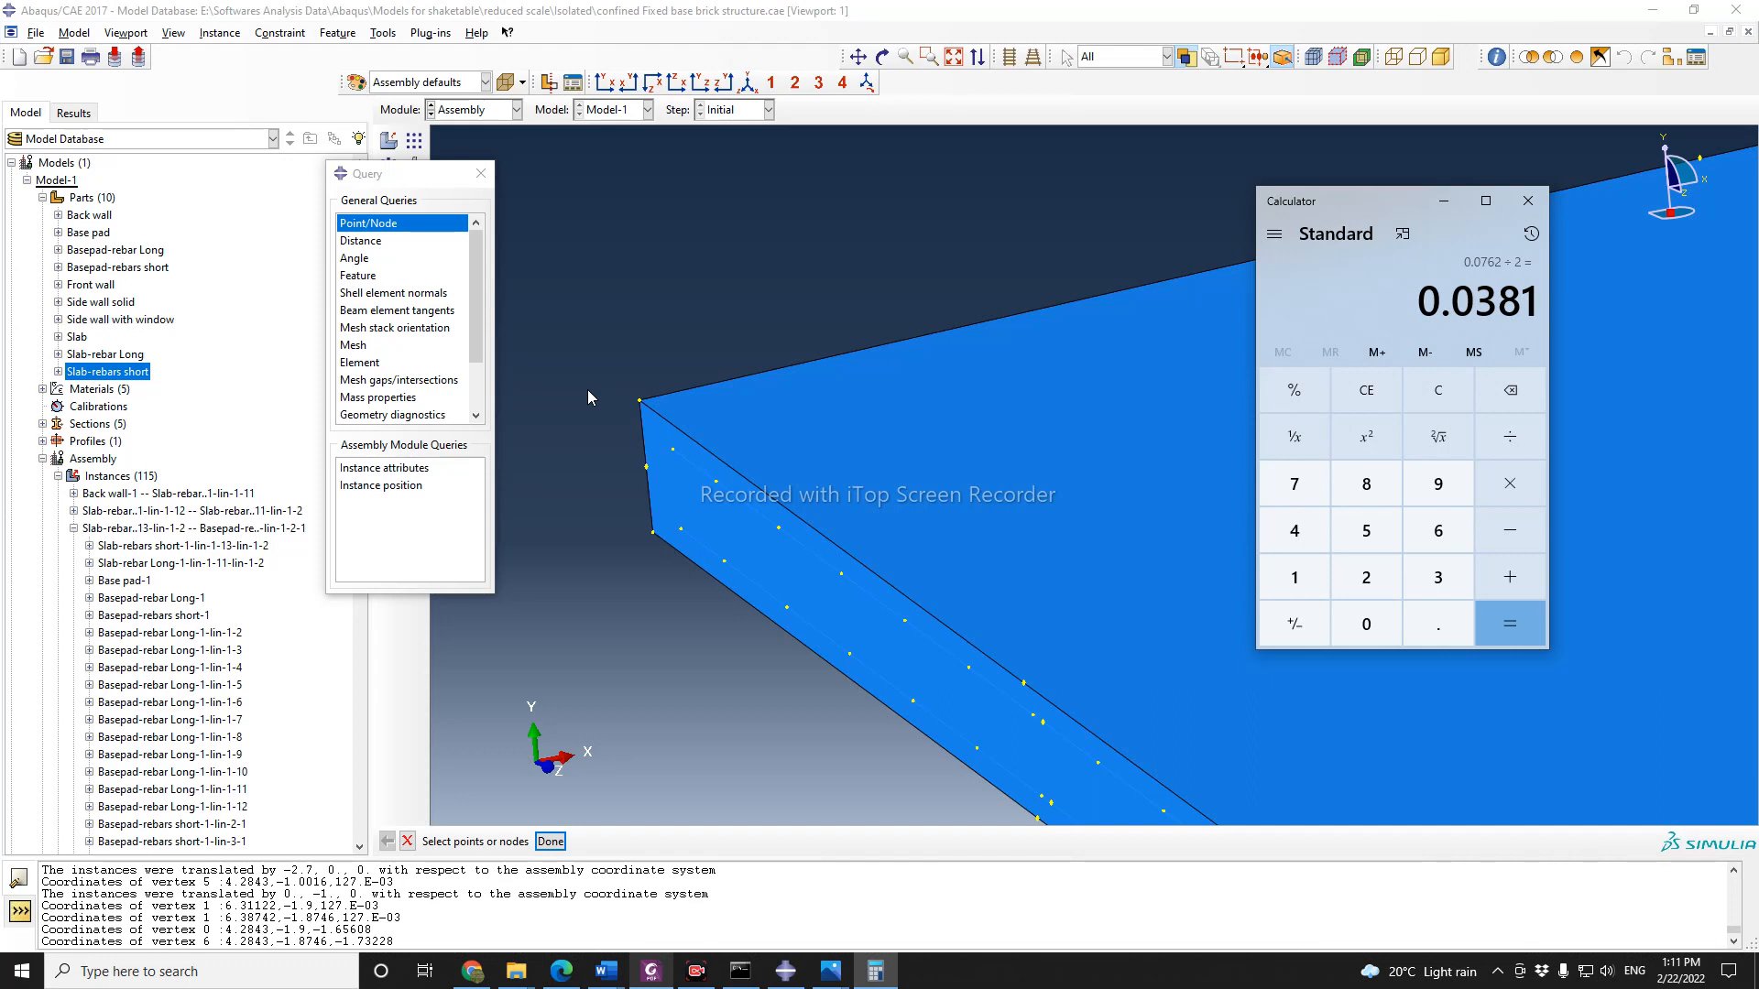
pyautogui.click(1527, 205)
pyautogui.click(1527, 205)
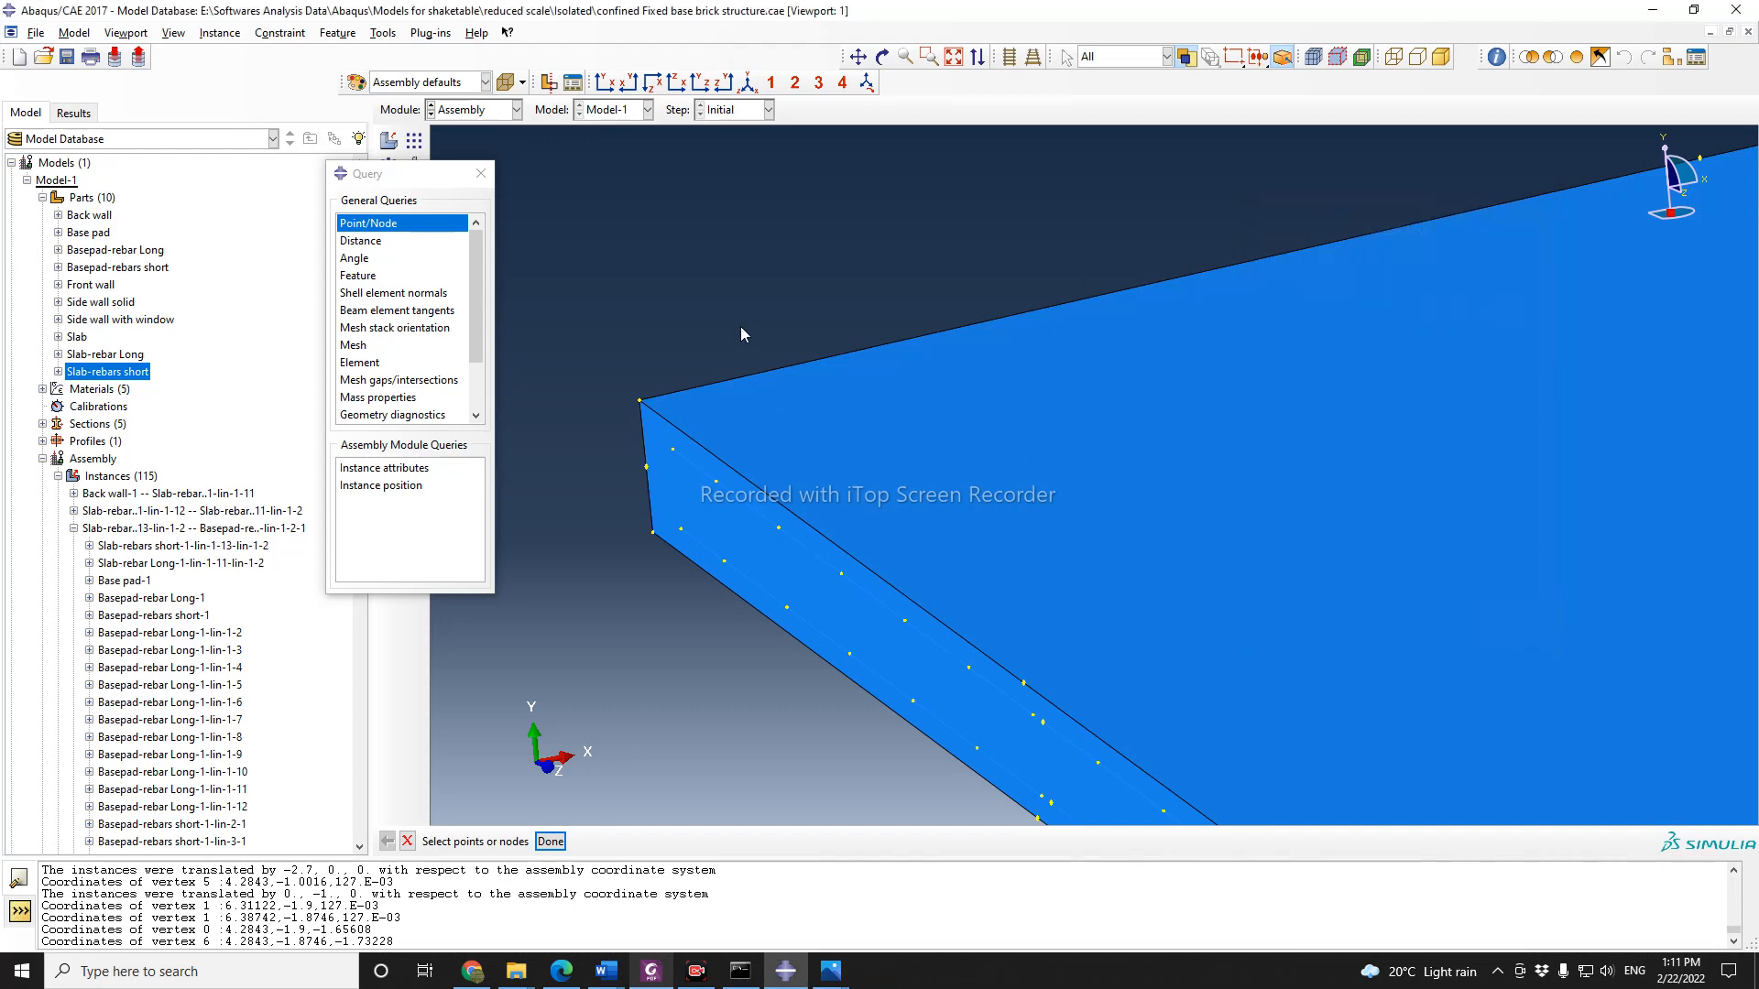
pyautogui.scroll(1, 742, 334)
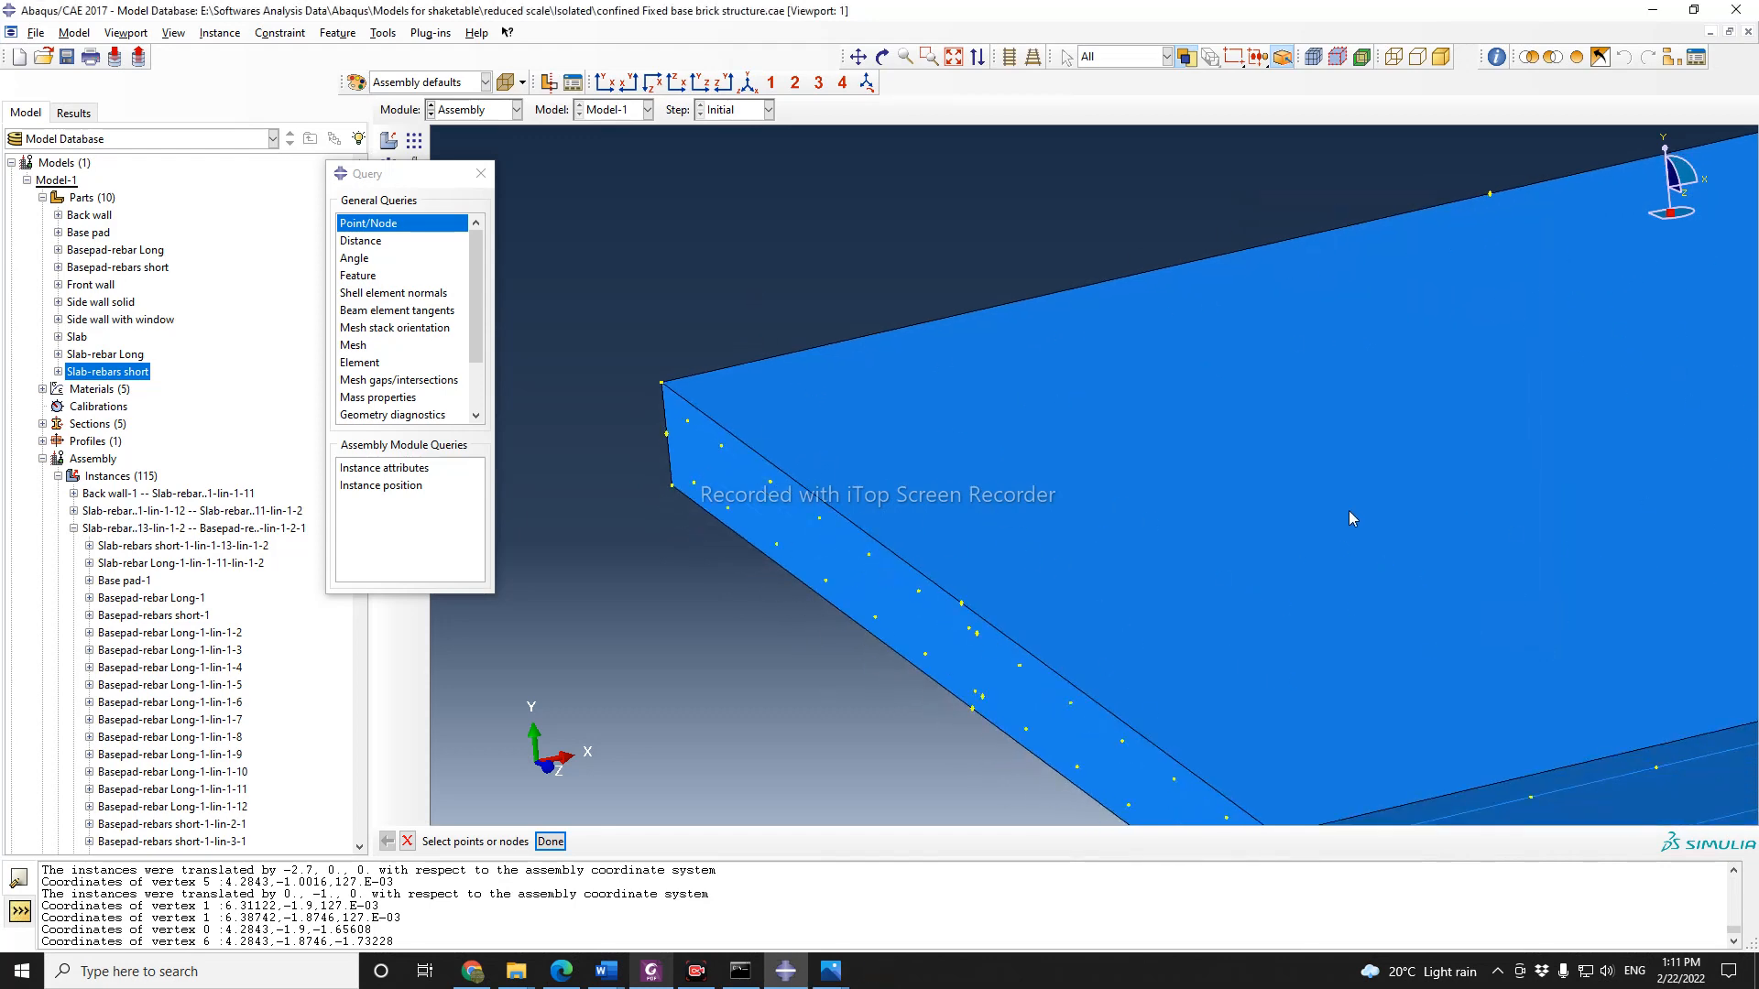
pyautogui.scroll(1, 847, 245)
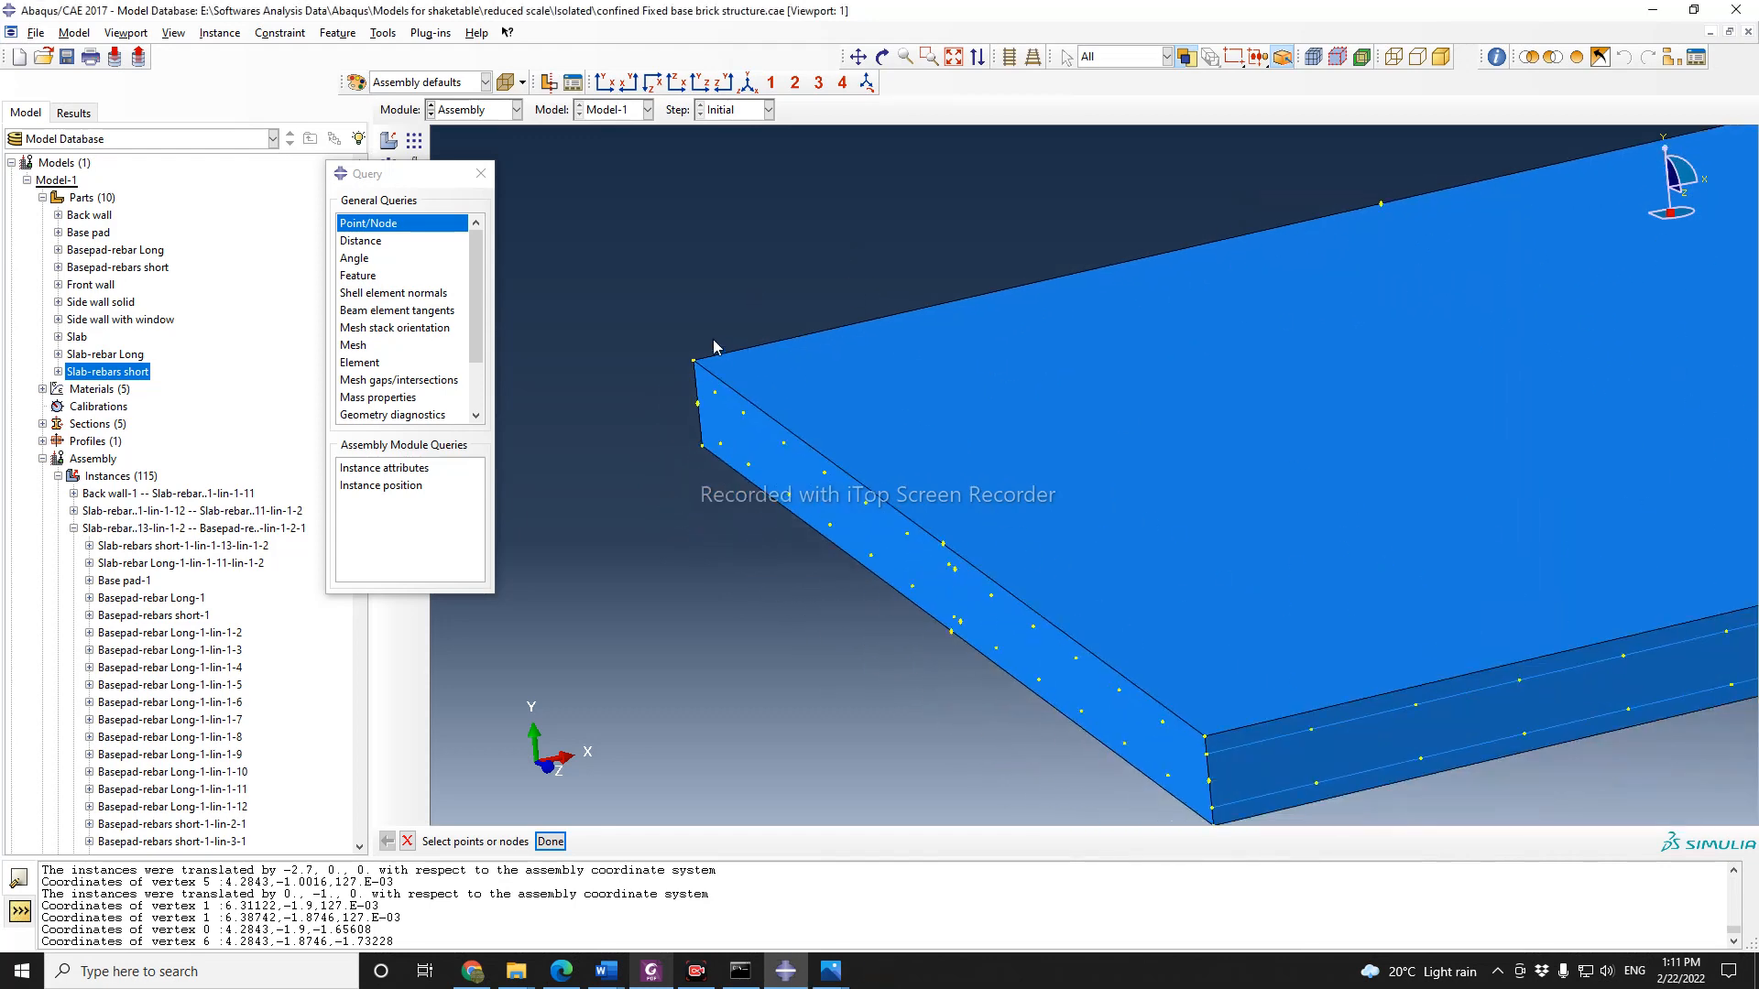
pyautogui.scroll(1, 712, 339)
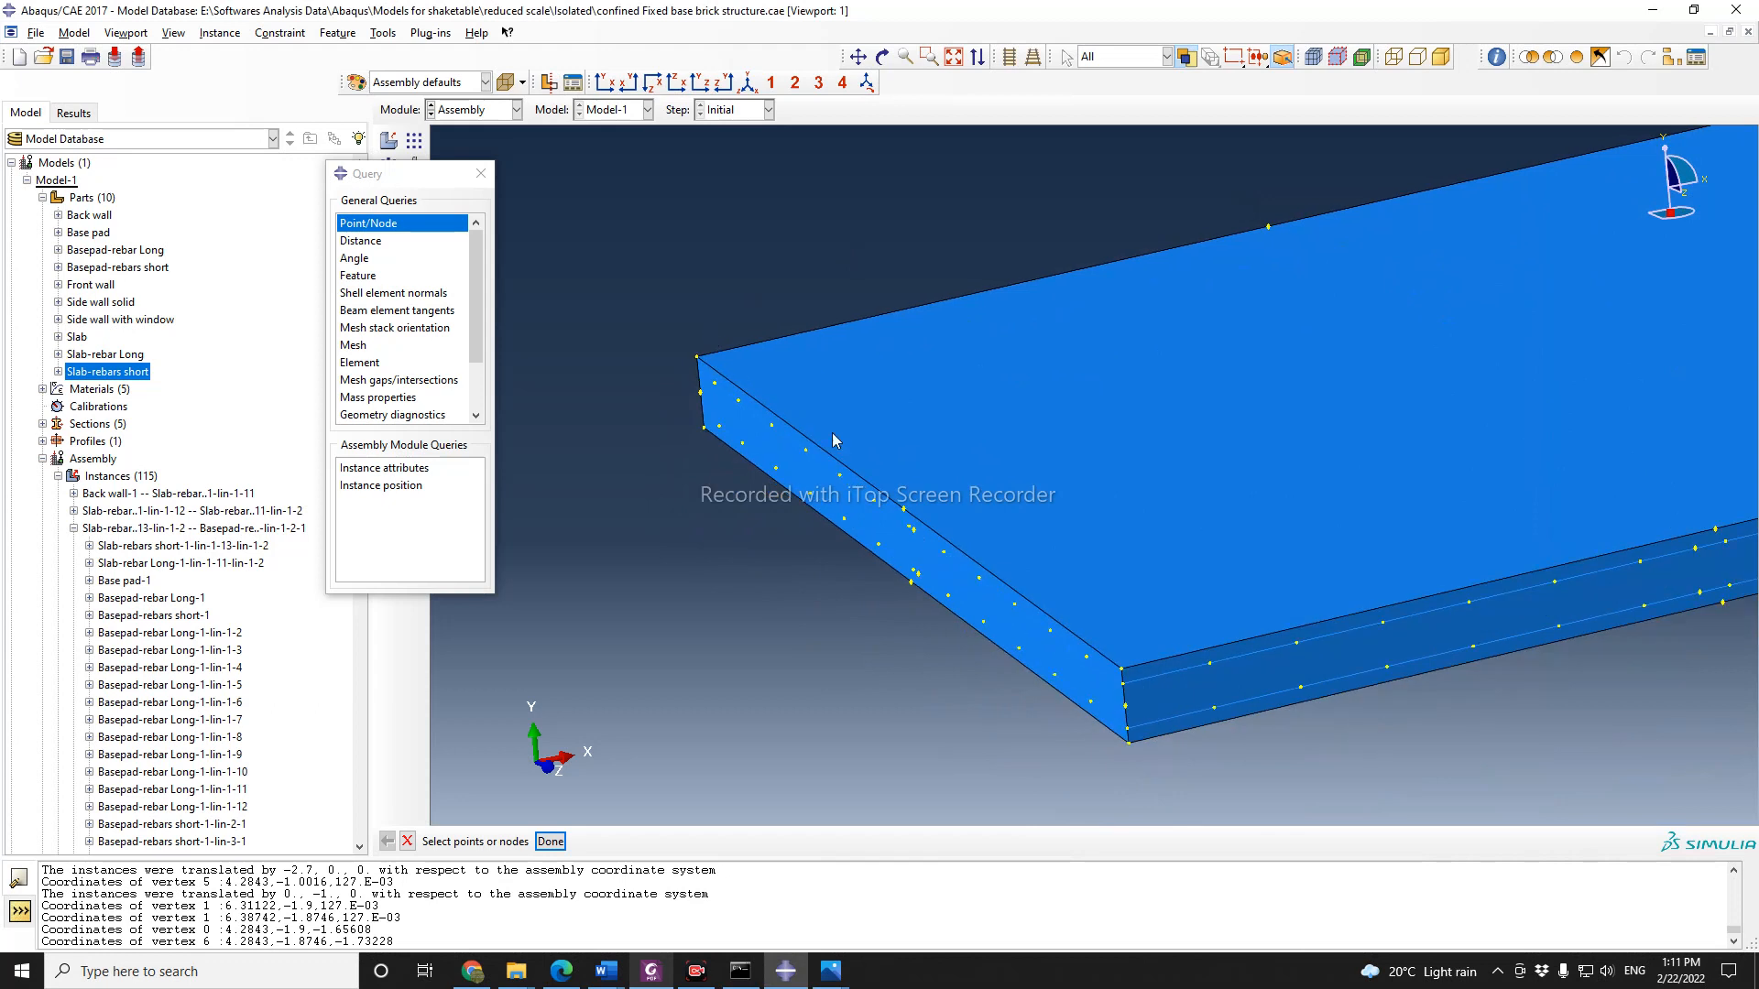
pyautogui.click(486, 177)
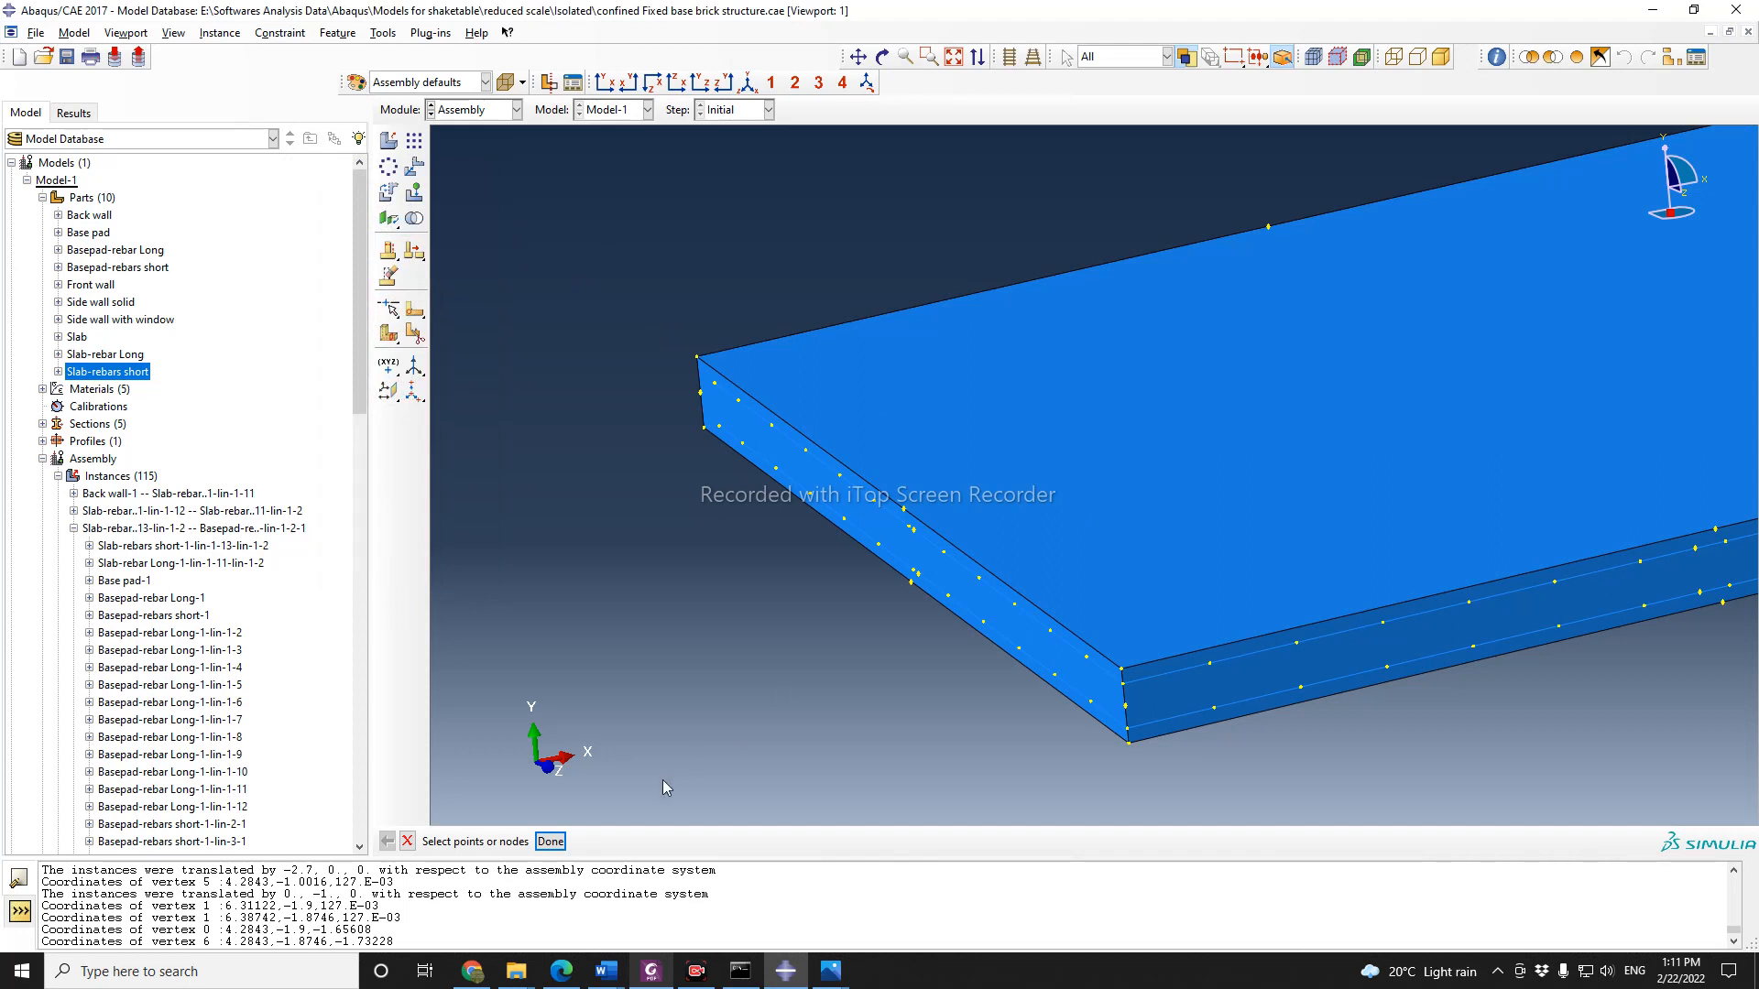
pyautogui.click(550, 841)
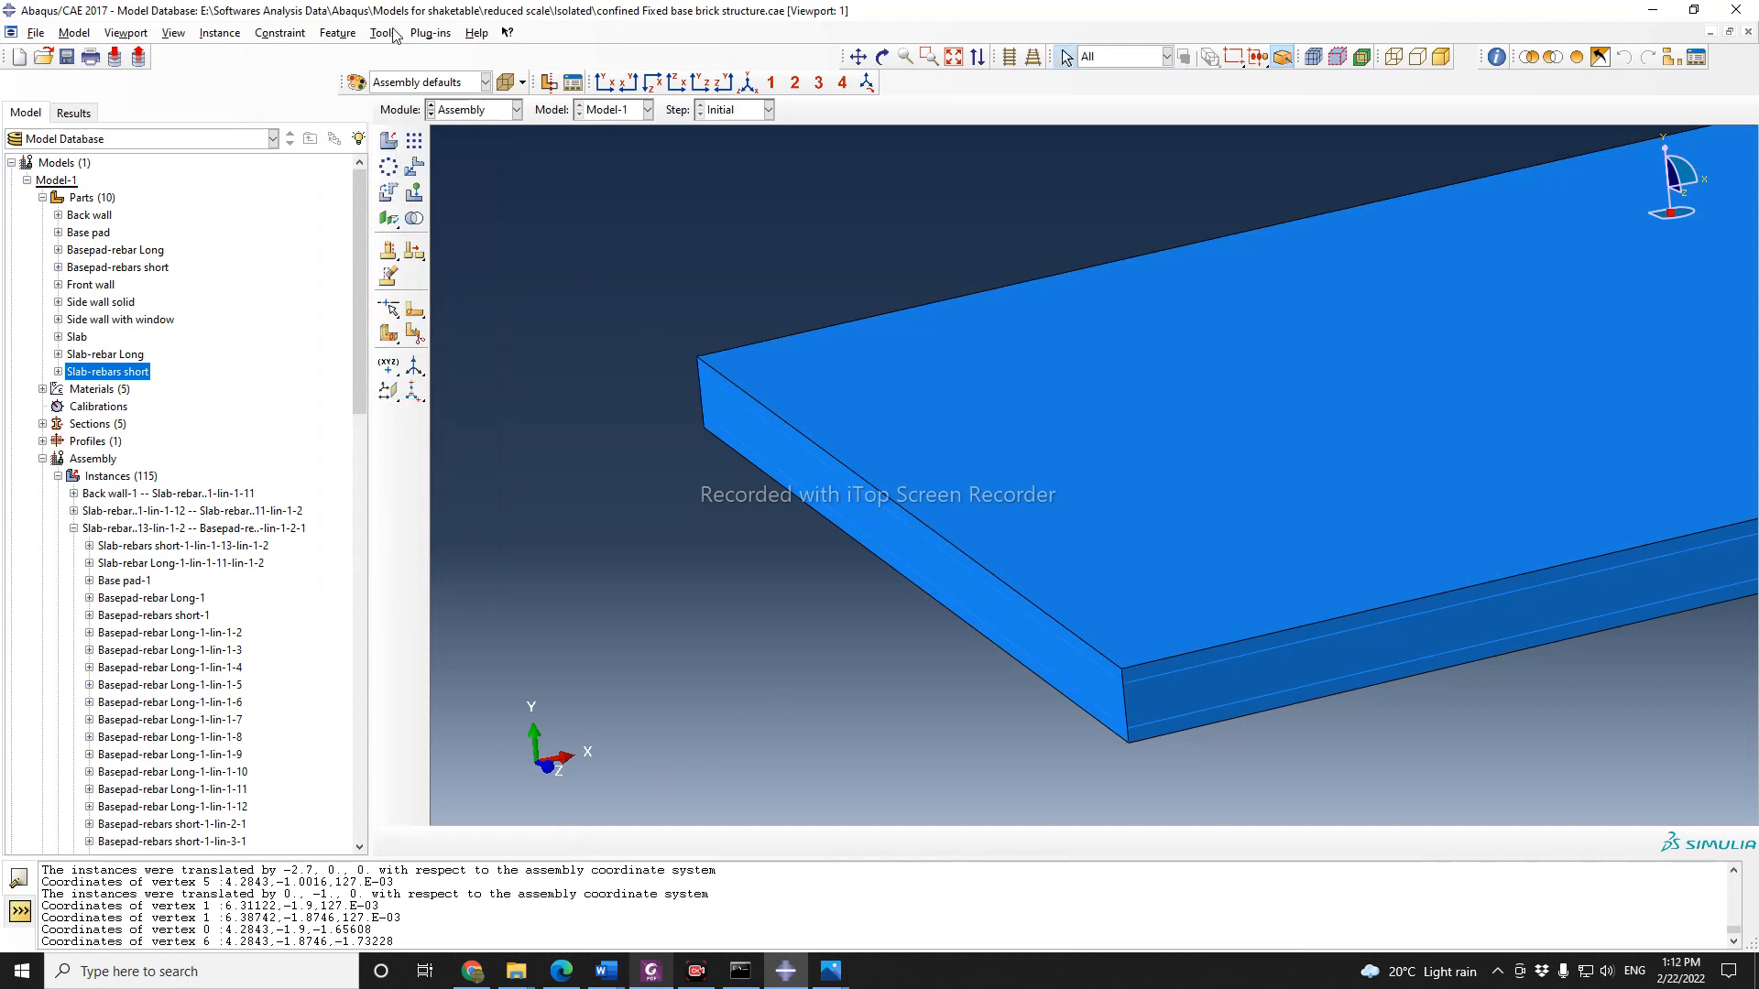
# Step: Query the point coordinates of the upper front corner of the pad's short side face and copy the reported X,Y,Z values
pyautogui.click(383, 33)
pyautogui.click(390, 254)
pyautogui.click(368, 224)
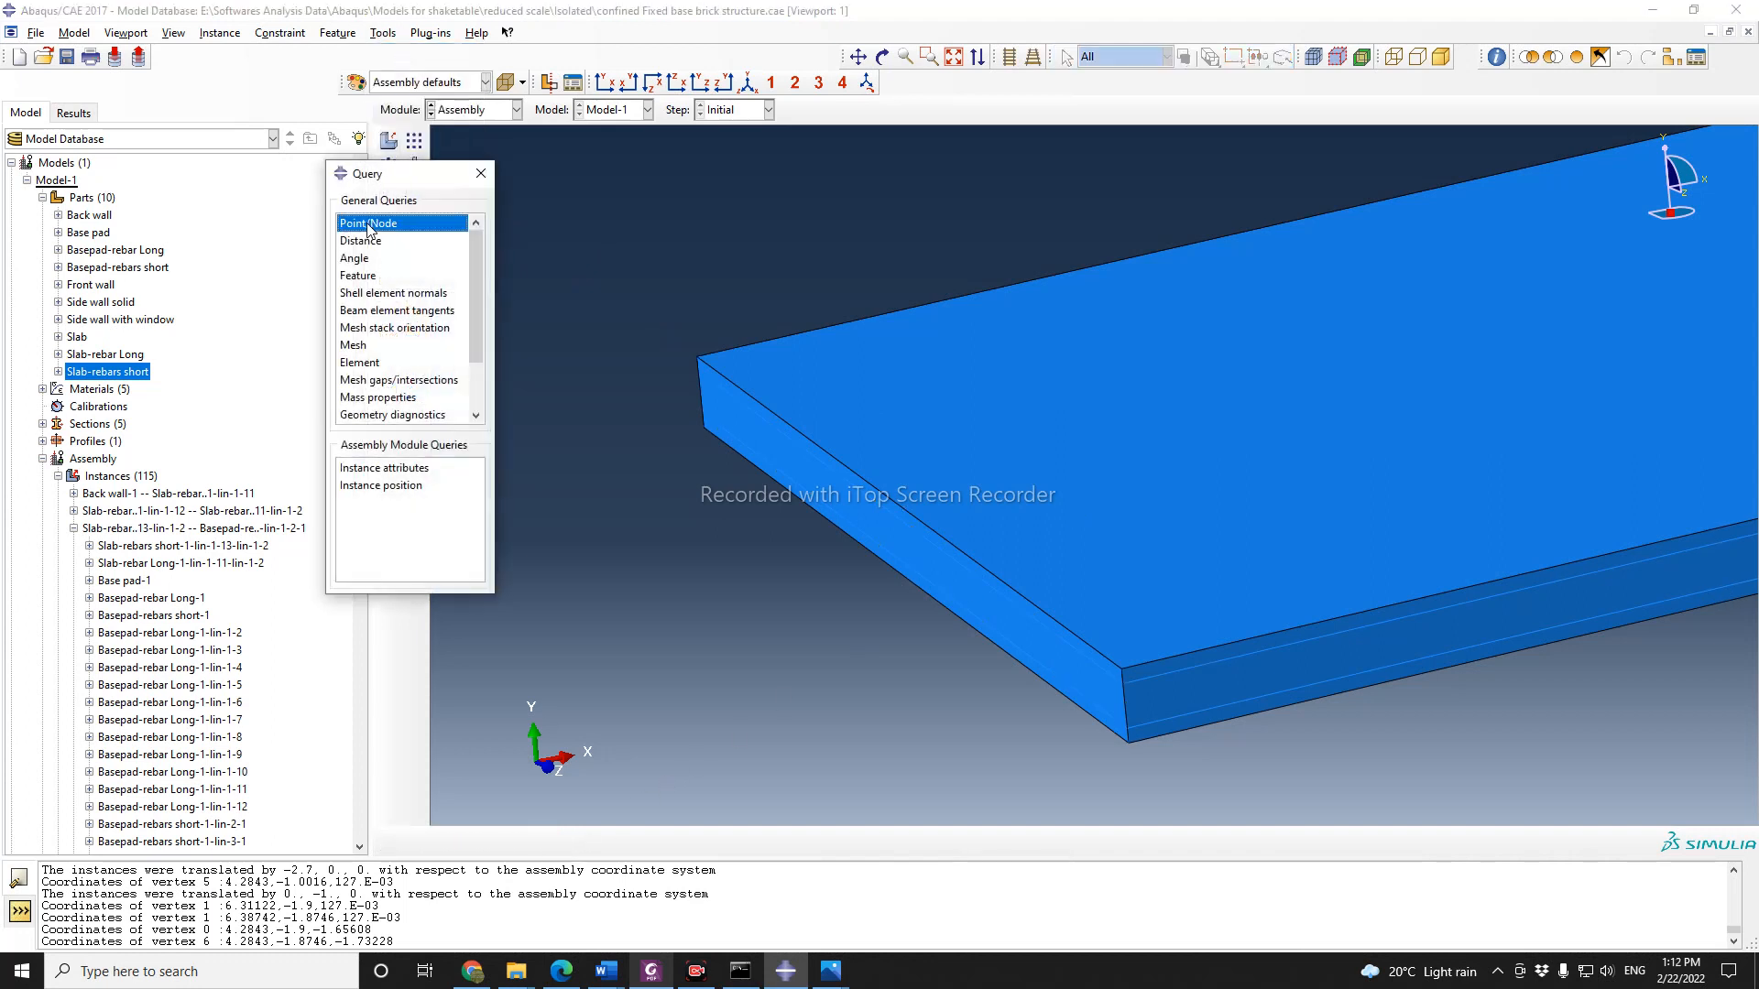
pyautogui.scroll(2, 1117, 683)
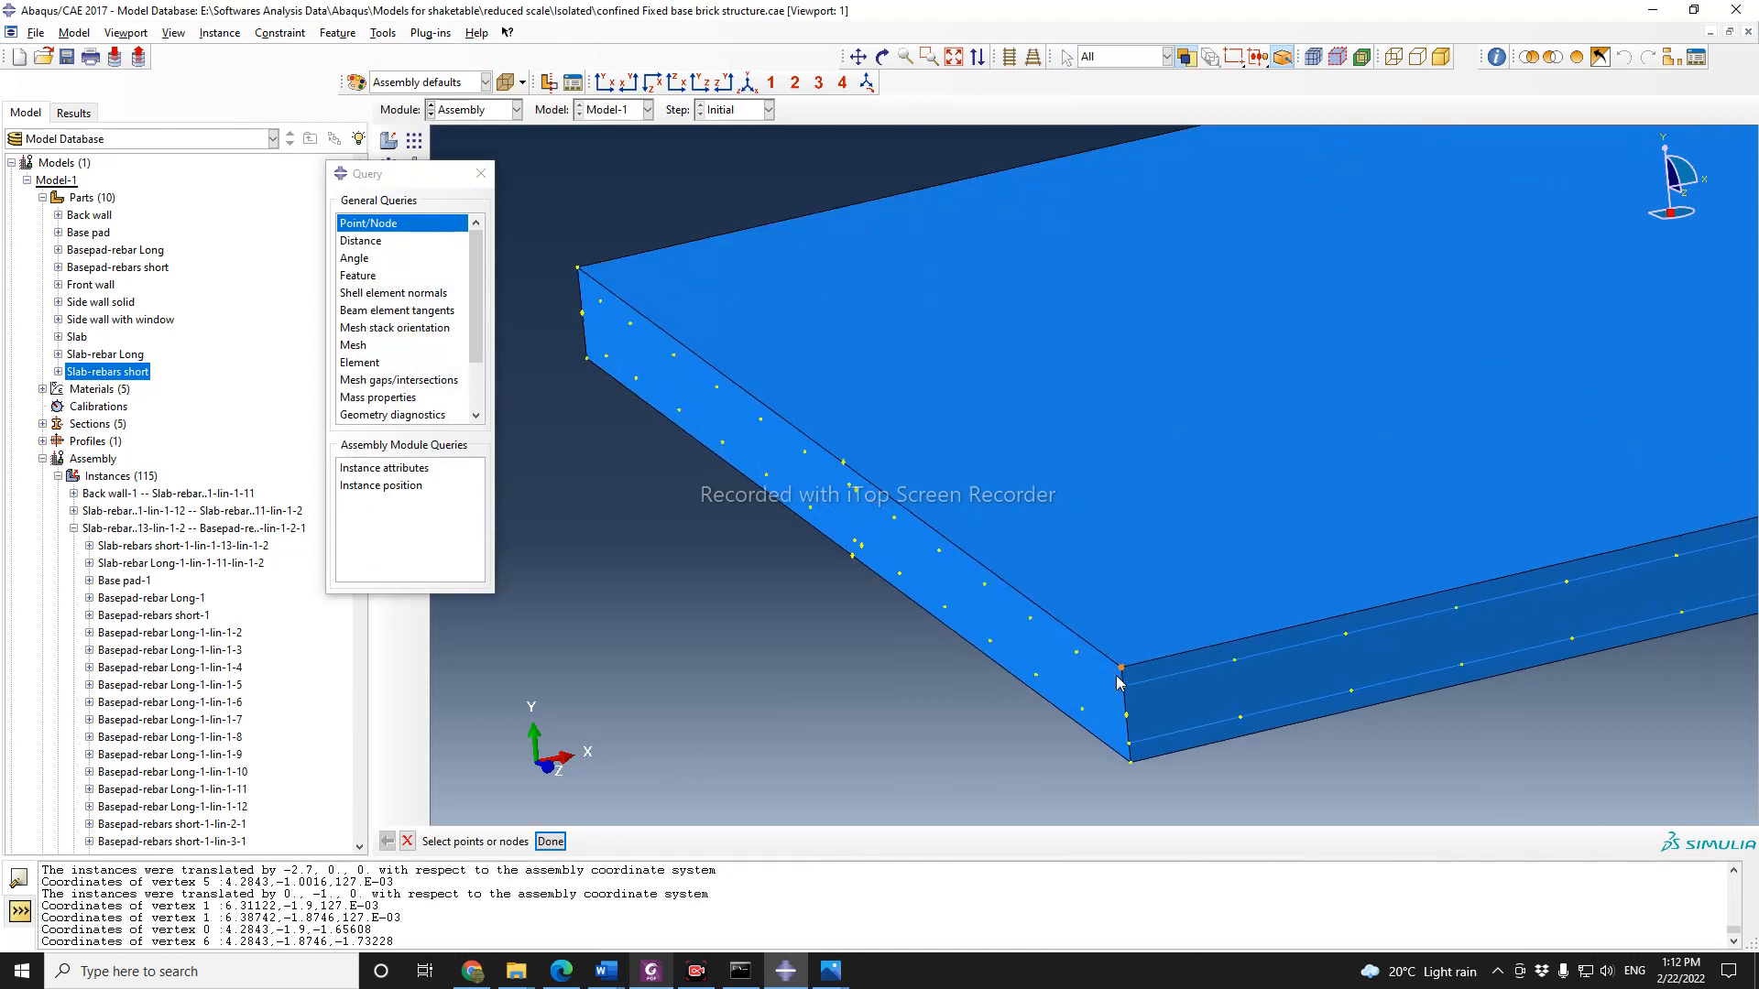
pyautogui.click(550, 841)
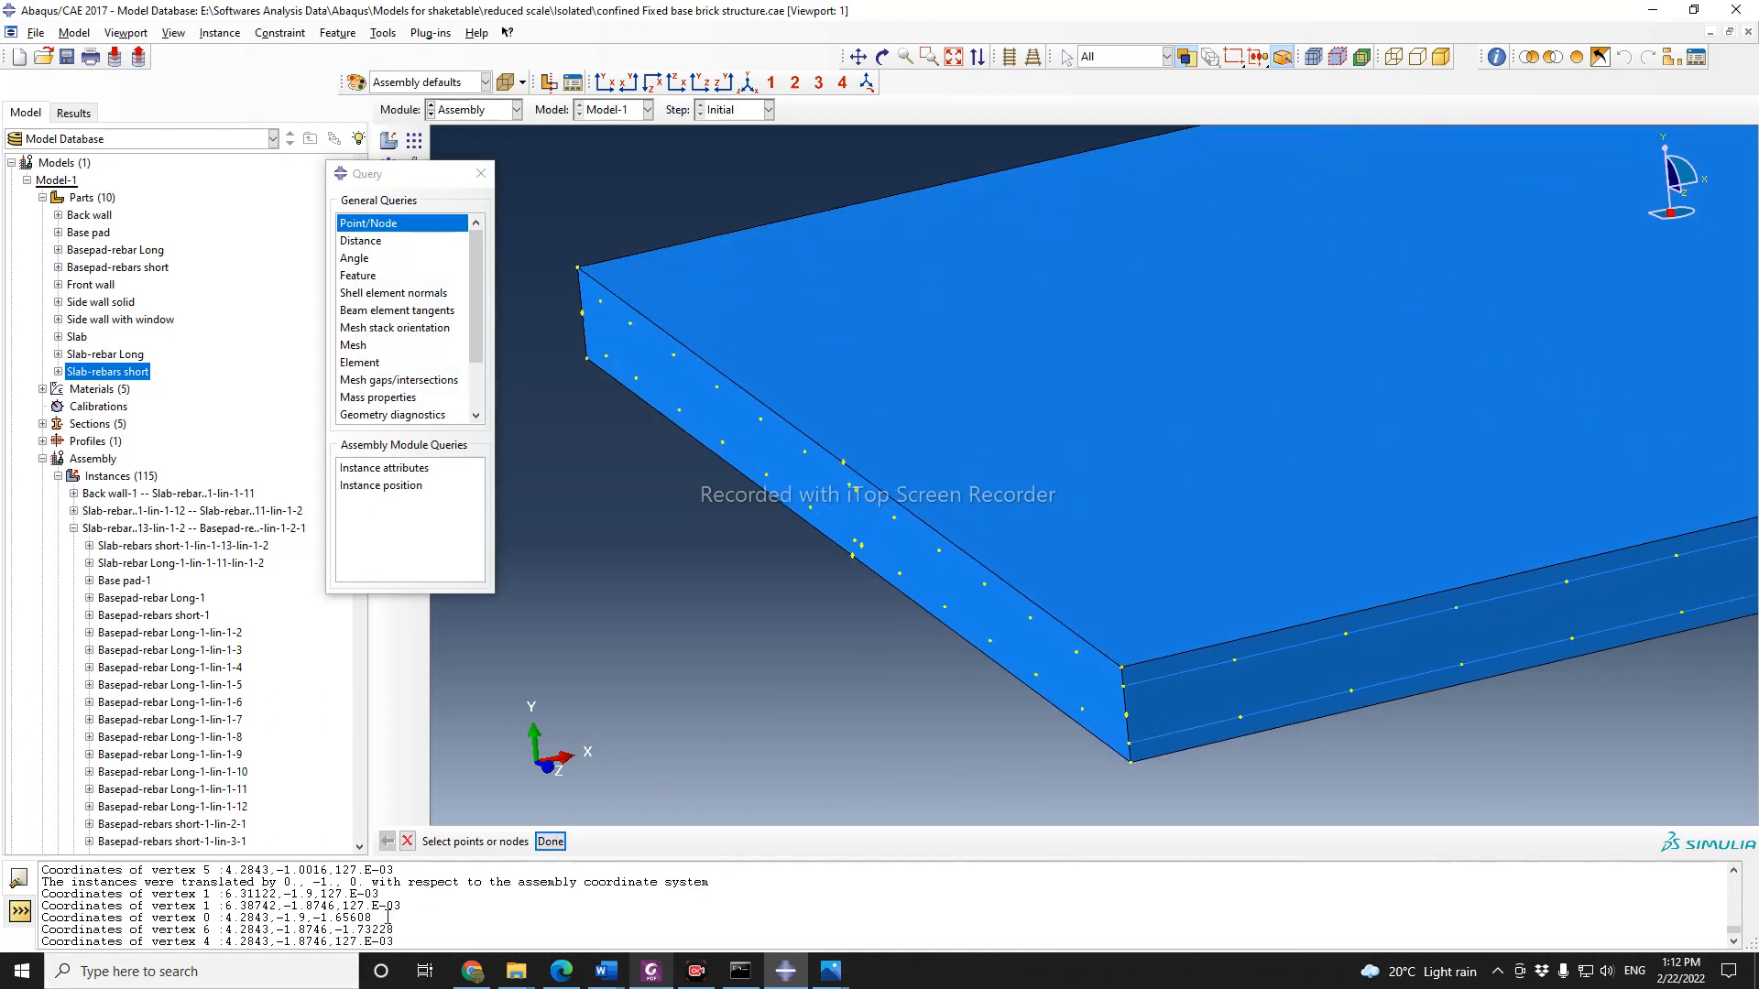
pyautogui.moveTo(226, 943); pyautogui.dragTo(396, 943)
pyautogui.hotkey('ctrl', 'c')
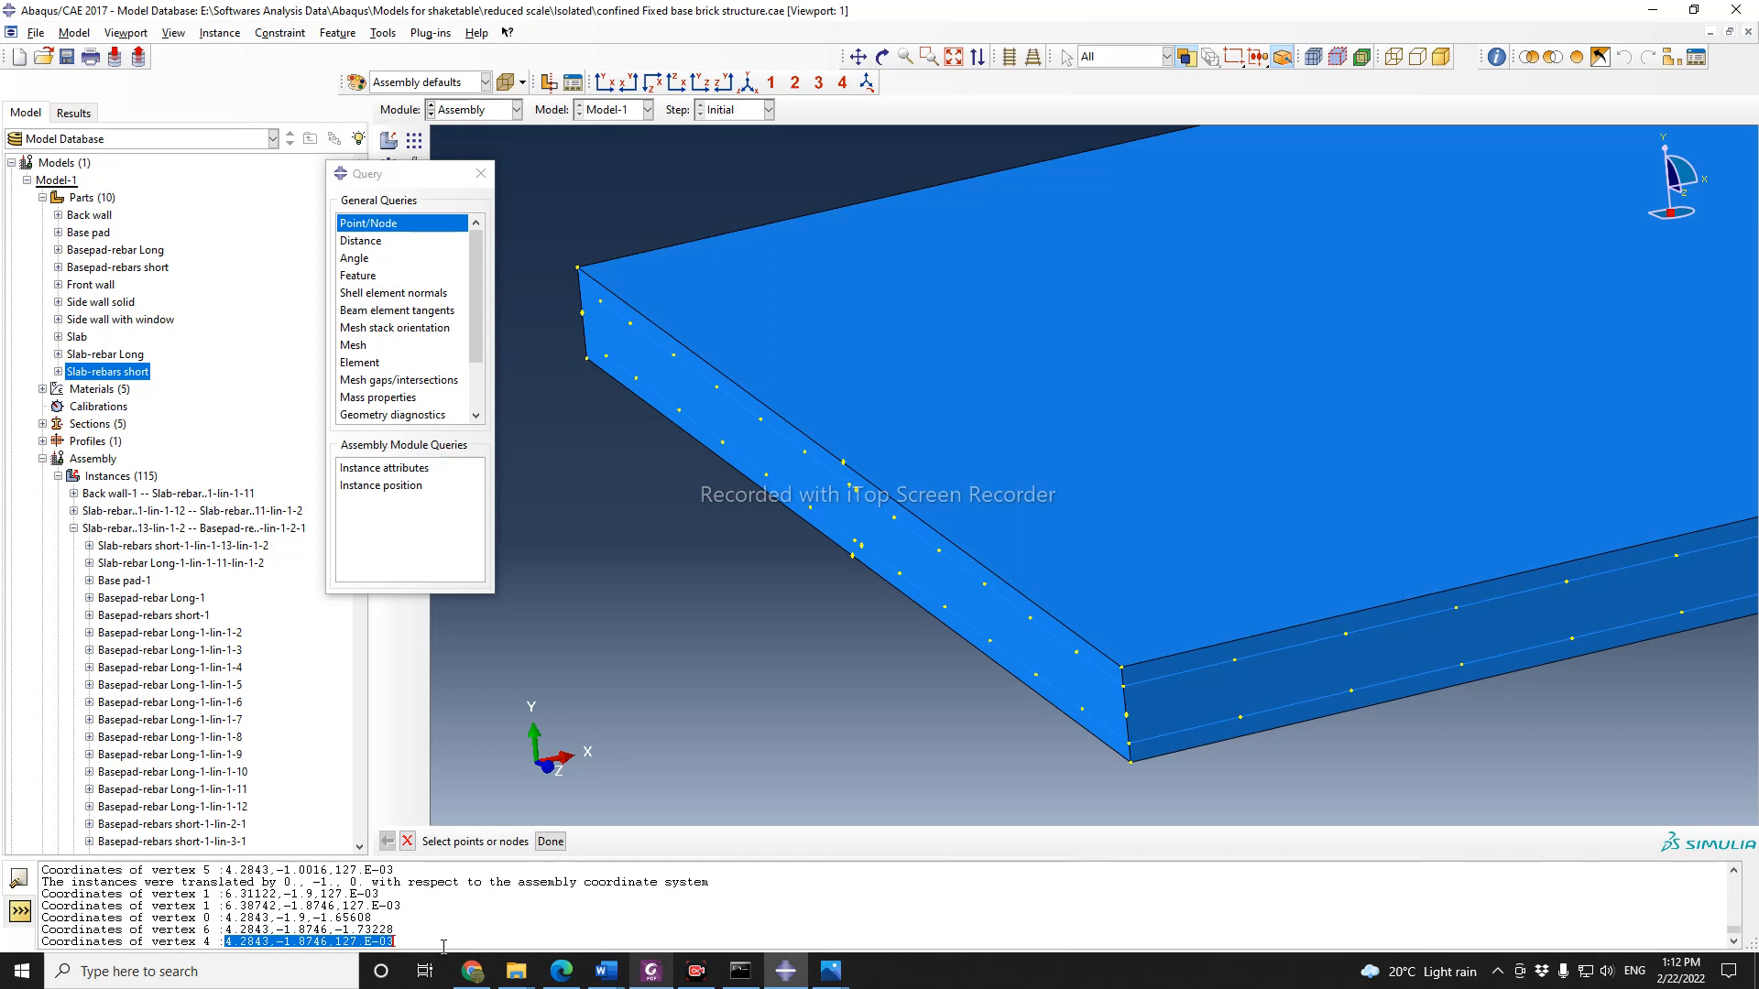
# Step: Start translating the base pad from its upper front corner and paste 4.2843,-1.8746,127.E-03 as the vector's end point
pyautogui.click(480, 173)
pyautogui.click(415, 169)
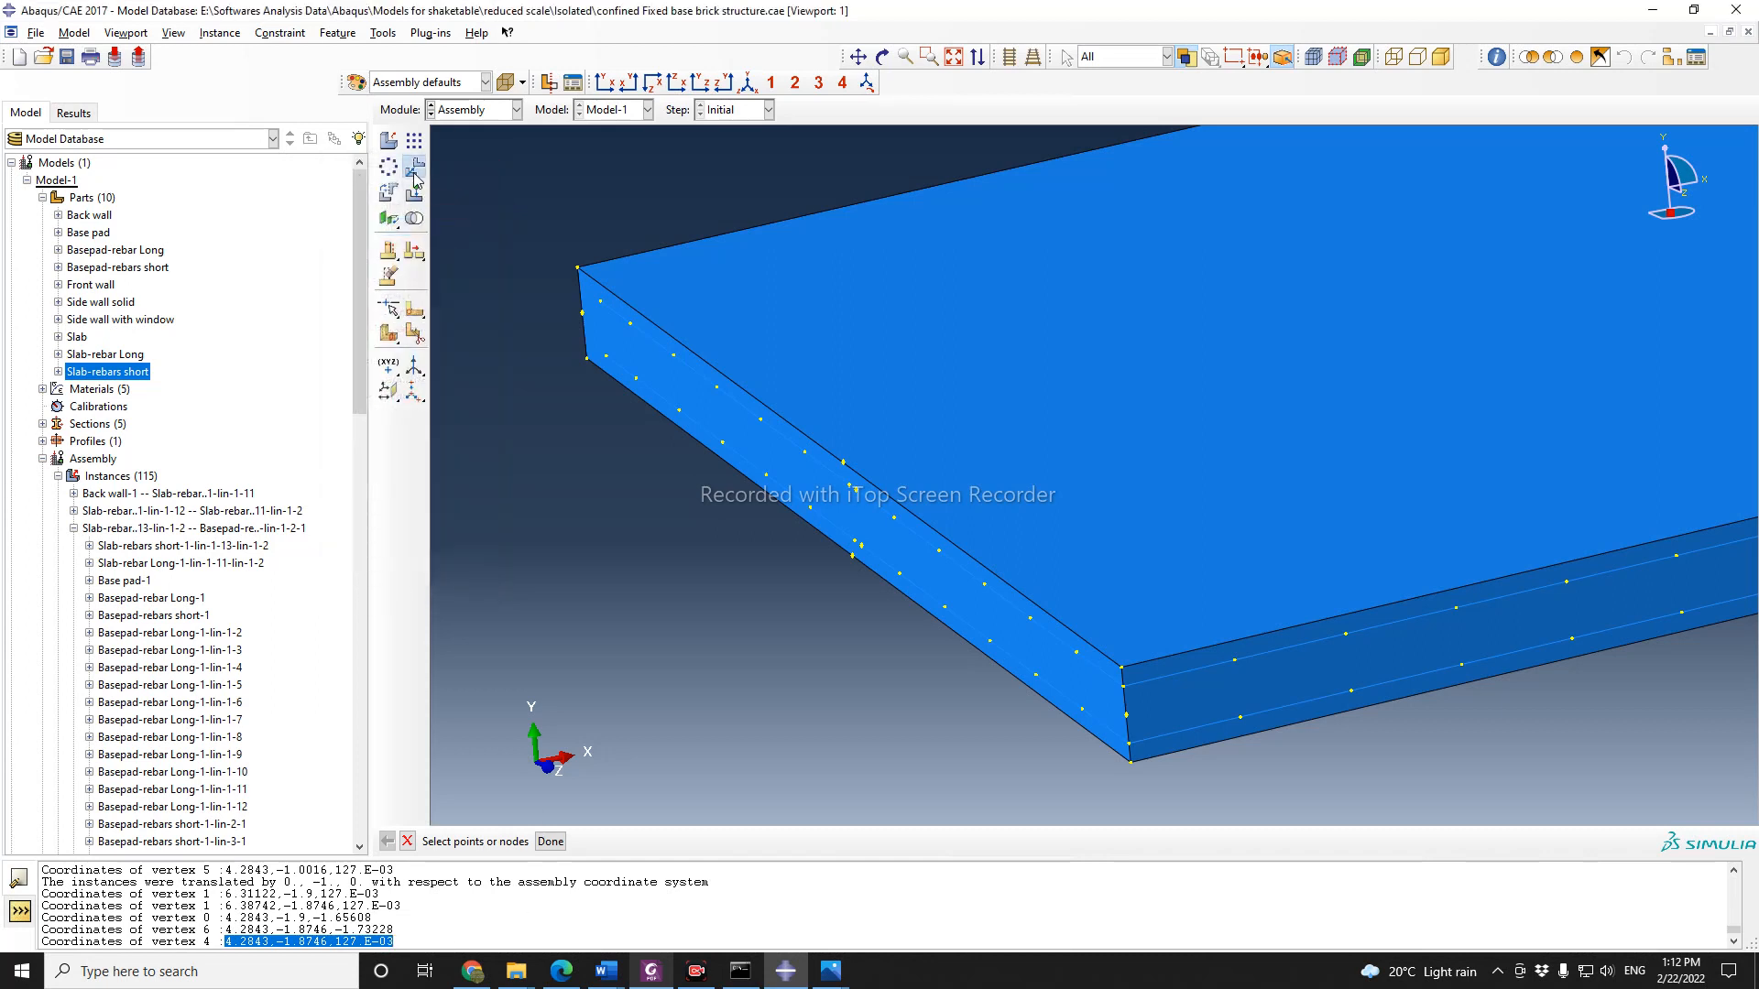
pyautogui.click(958, 430)
pyautogui.click(595, 841)
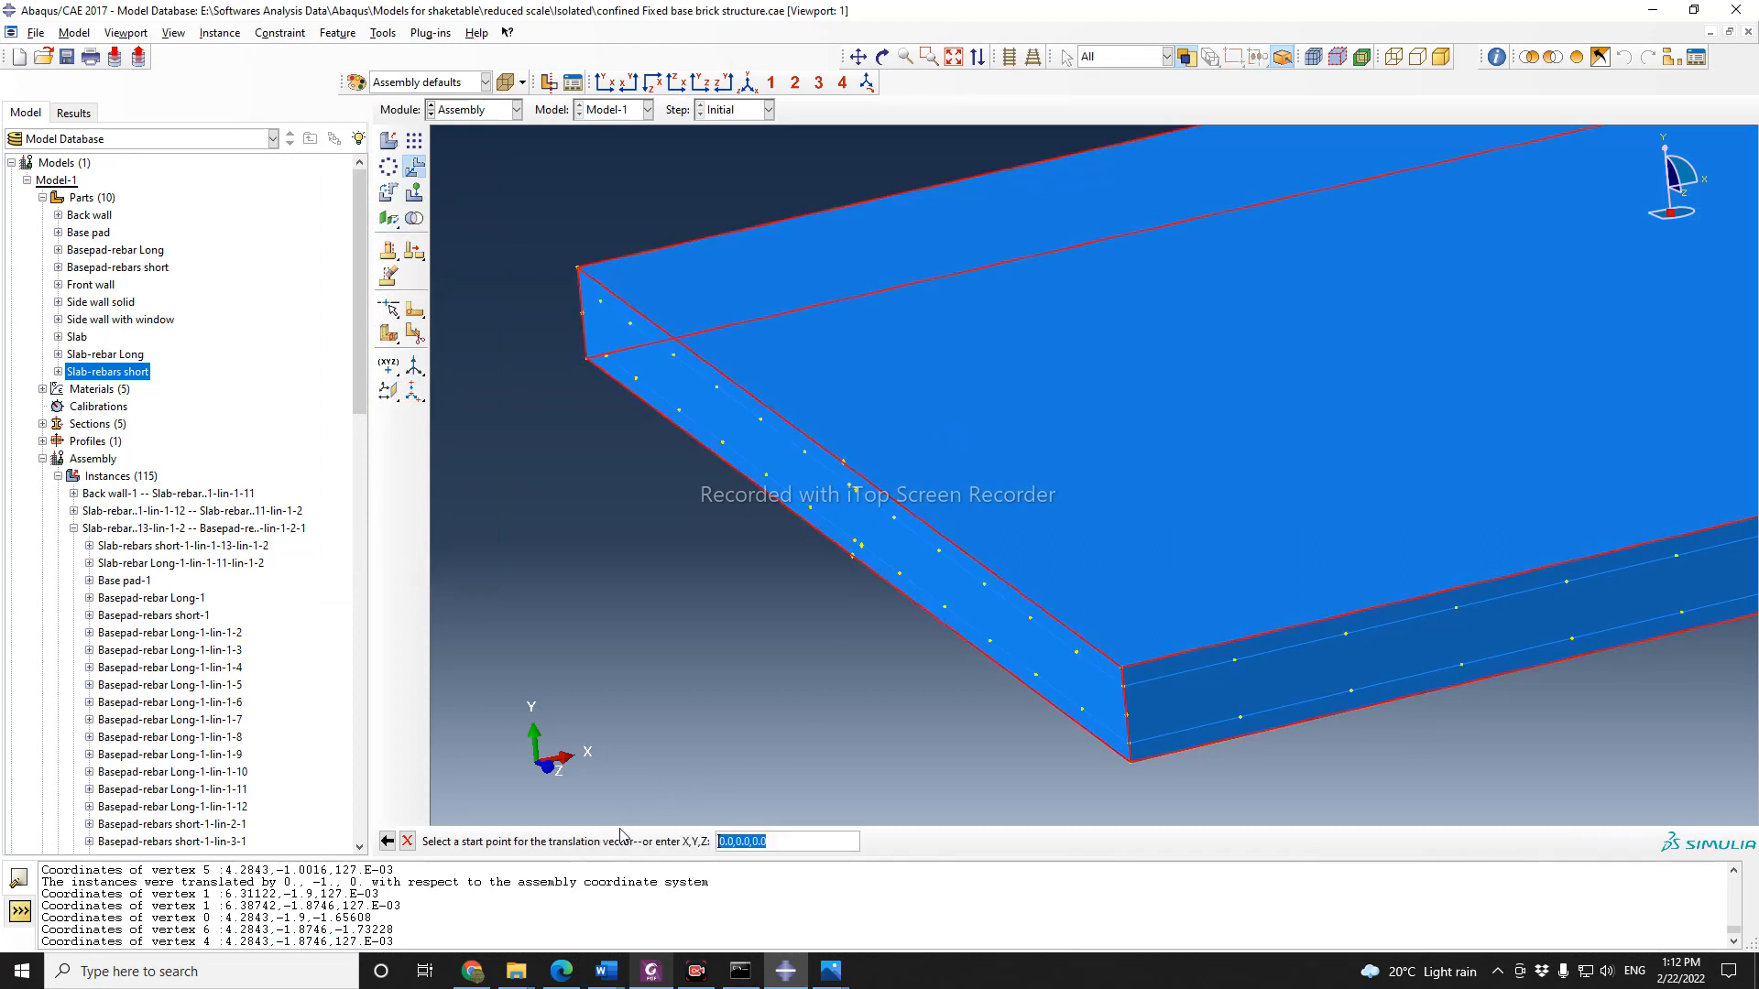
pyautogui.click(1122, 669)
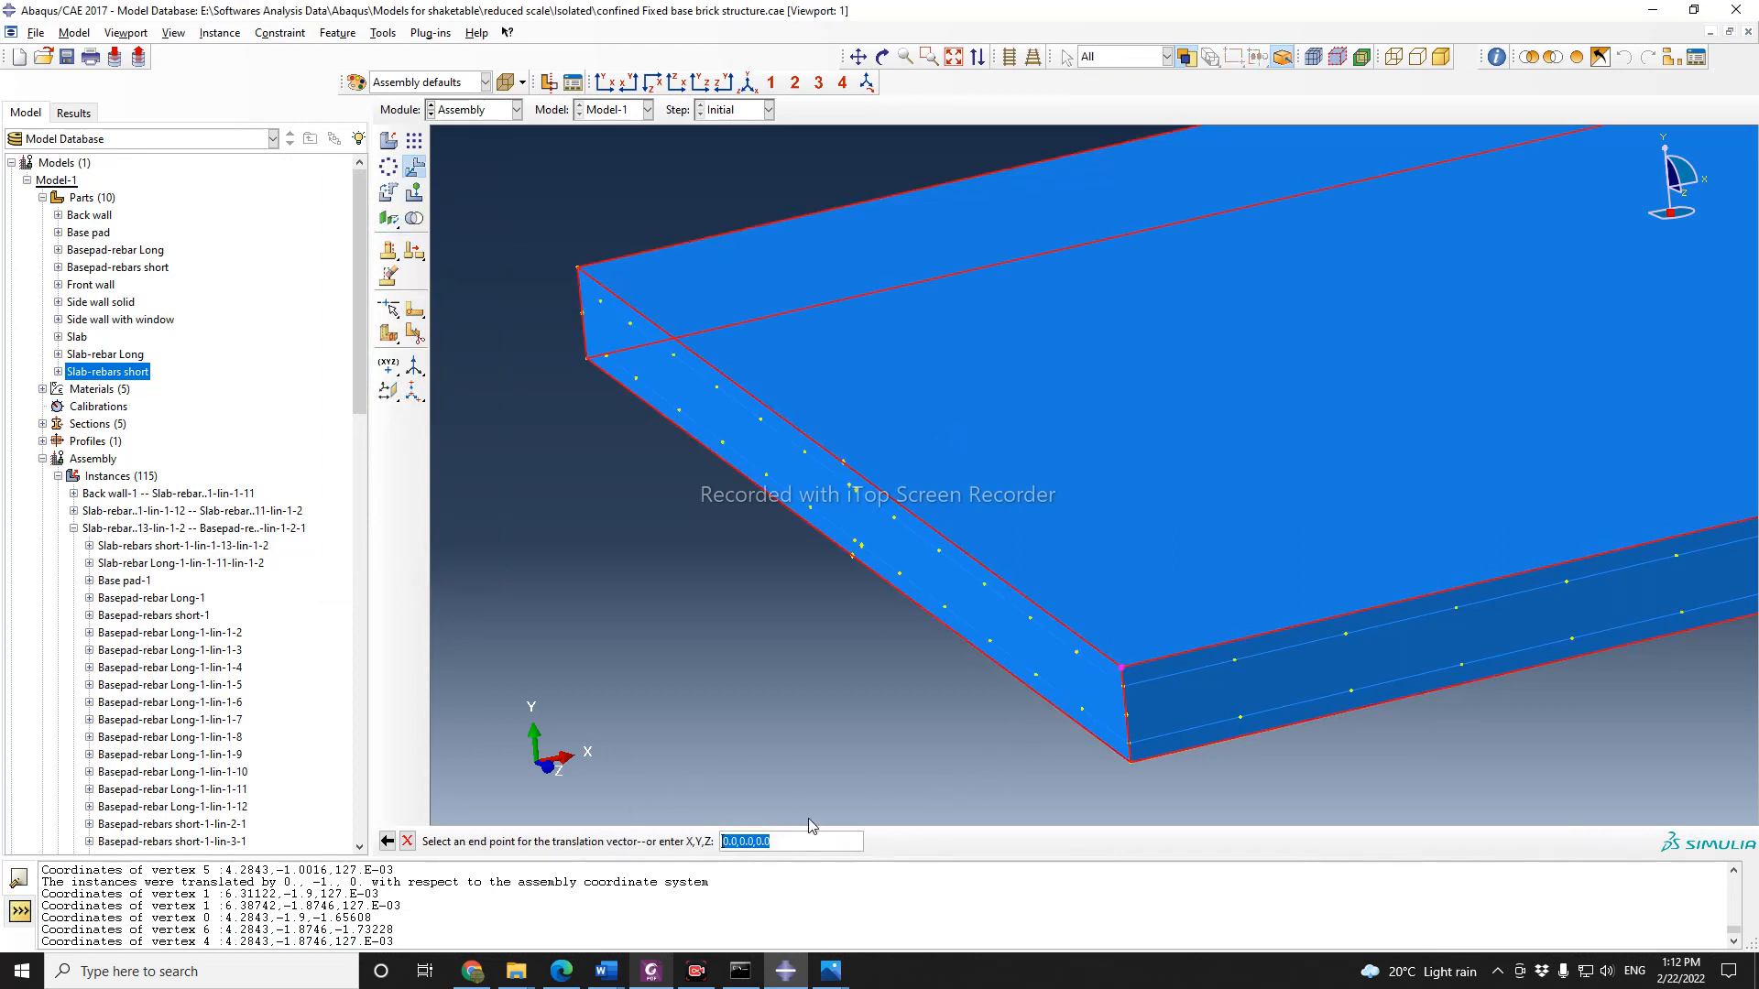
pyautogui.hotkey('ctrl', 'v')
# Step: Switch to the Calculator and move its window clear of the base pad's short side face
pyautogui.click(279, 957)
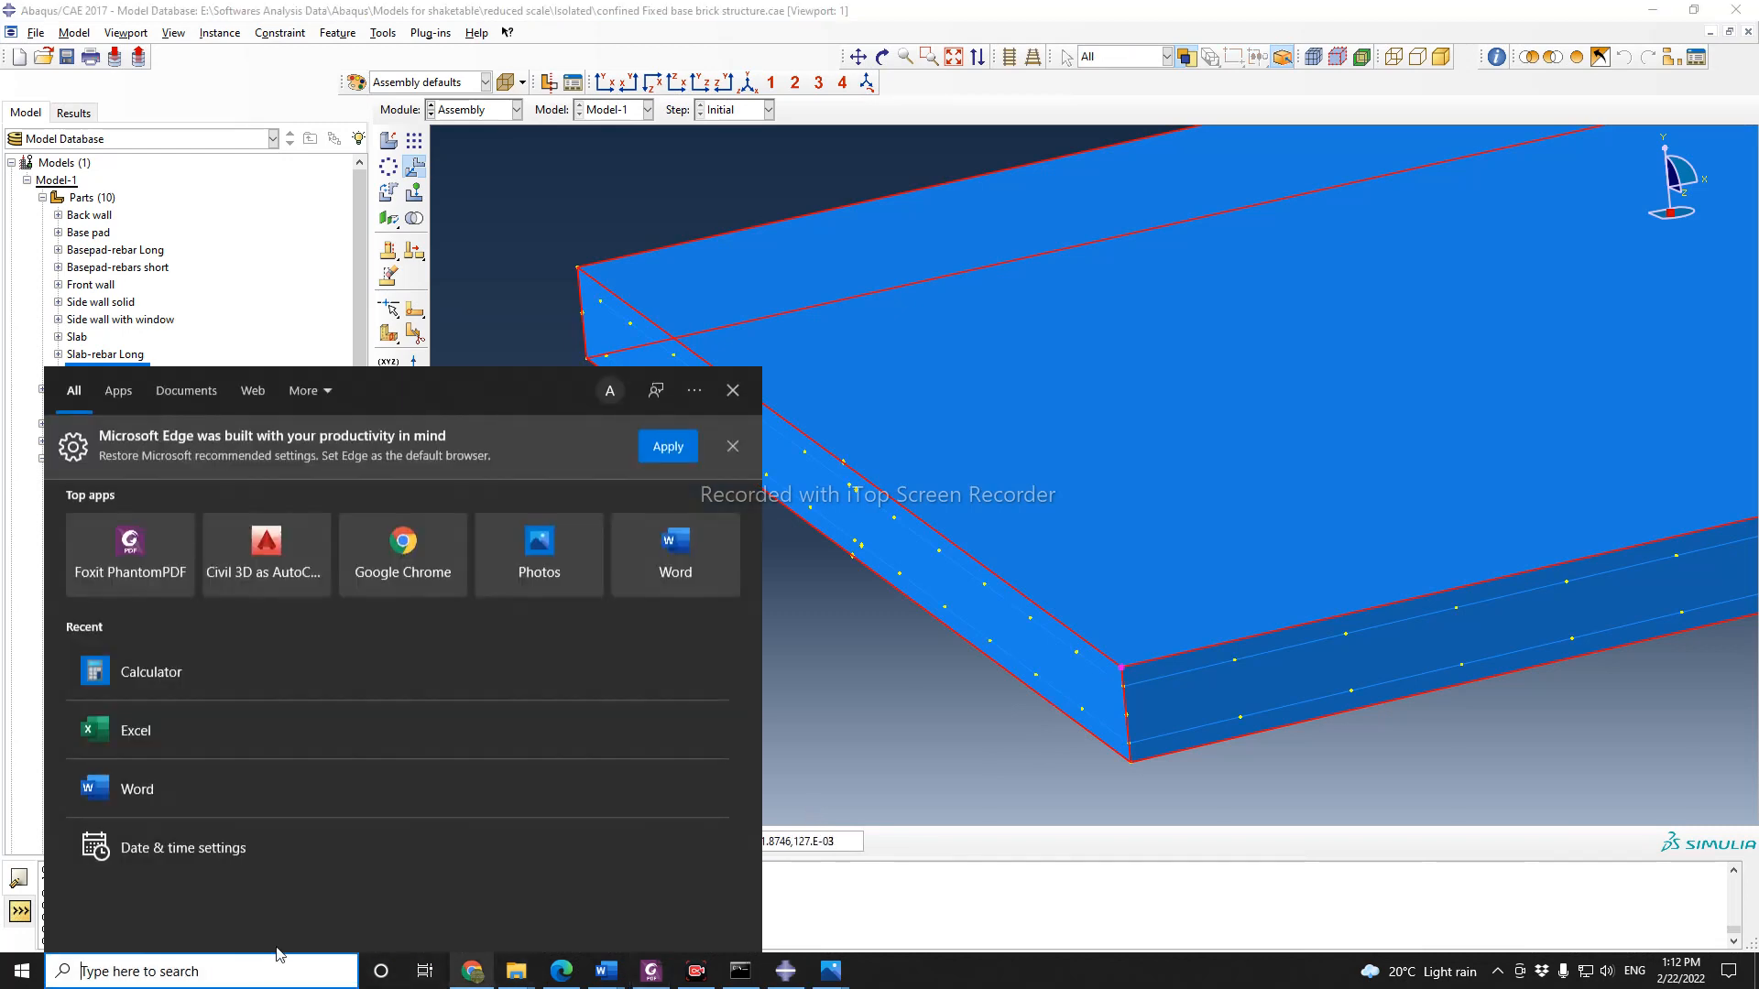
pyautogui.click(184, 678)
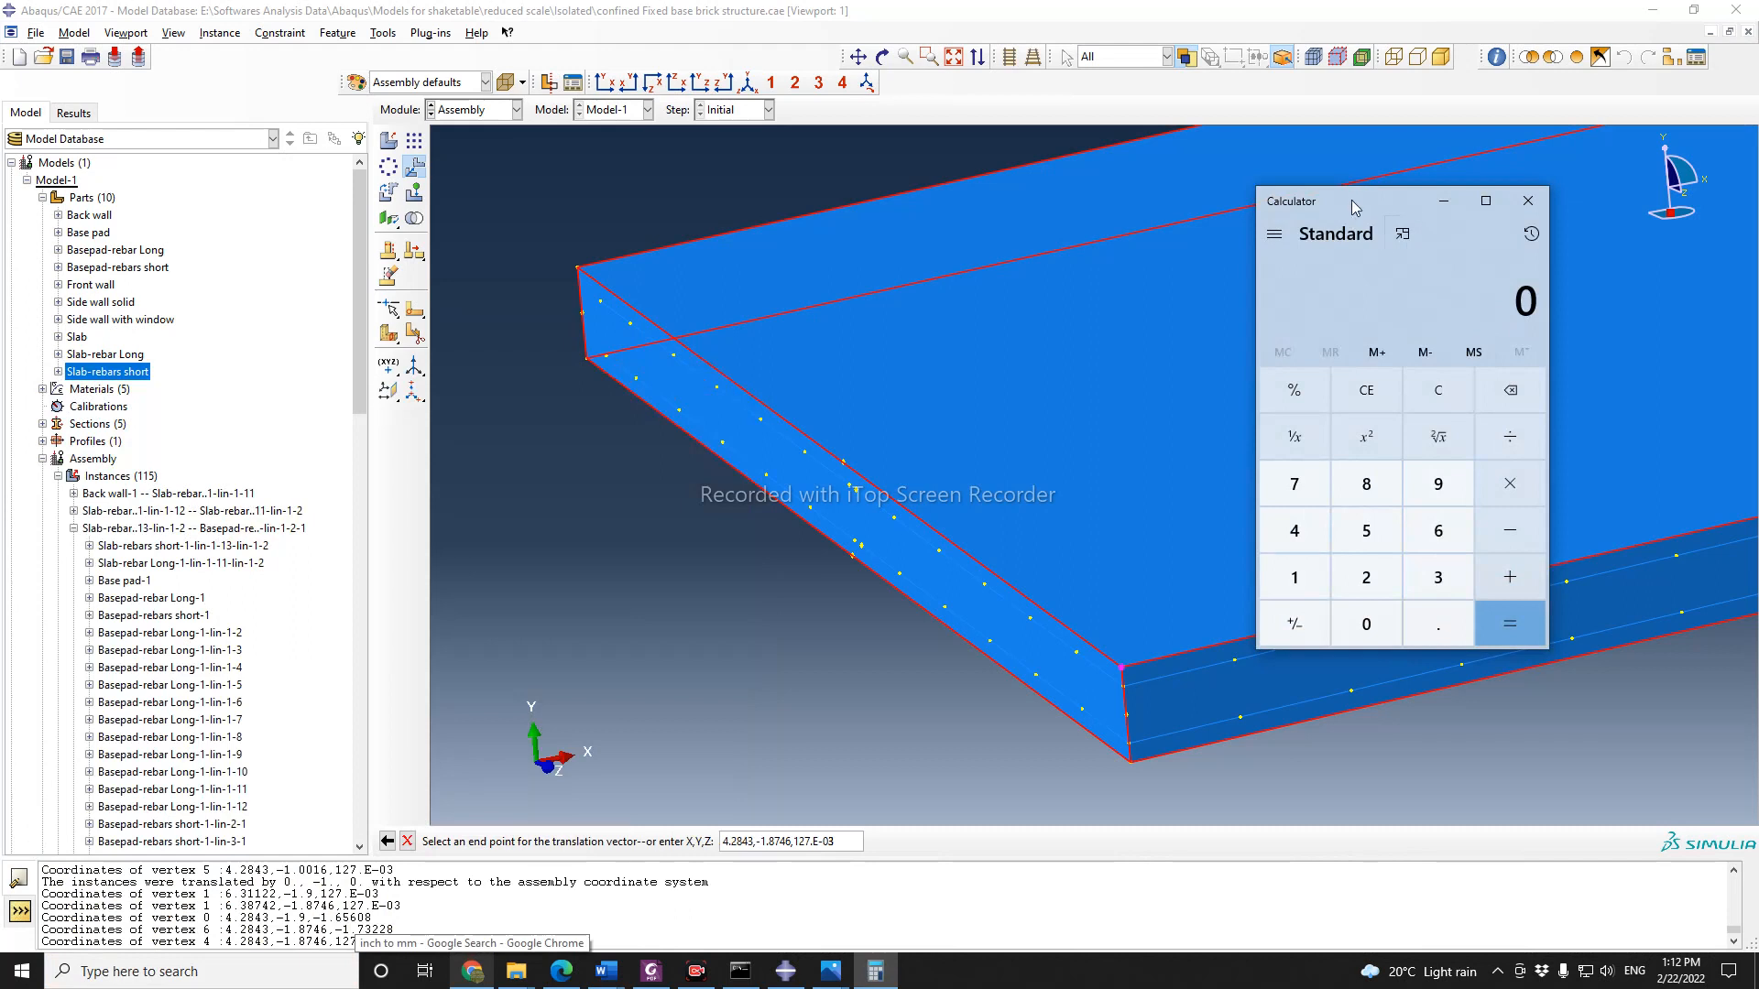
pyautogui.moveTo(1353, 206); pyautogui.dragTo(1479, 266)
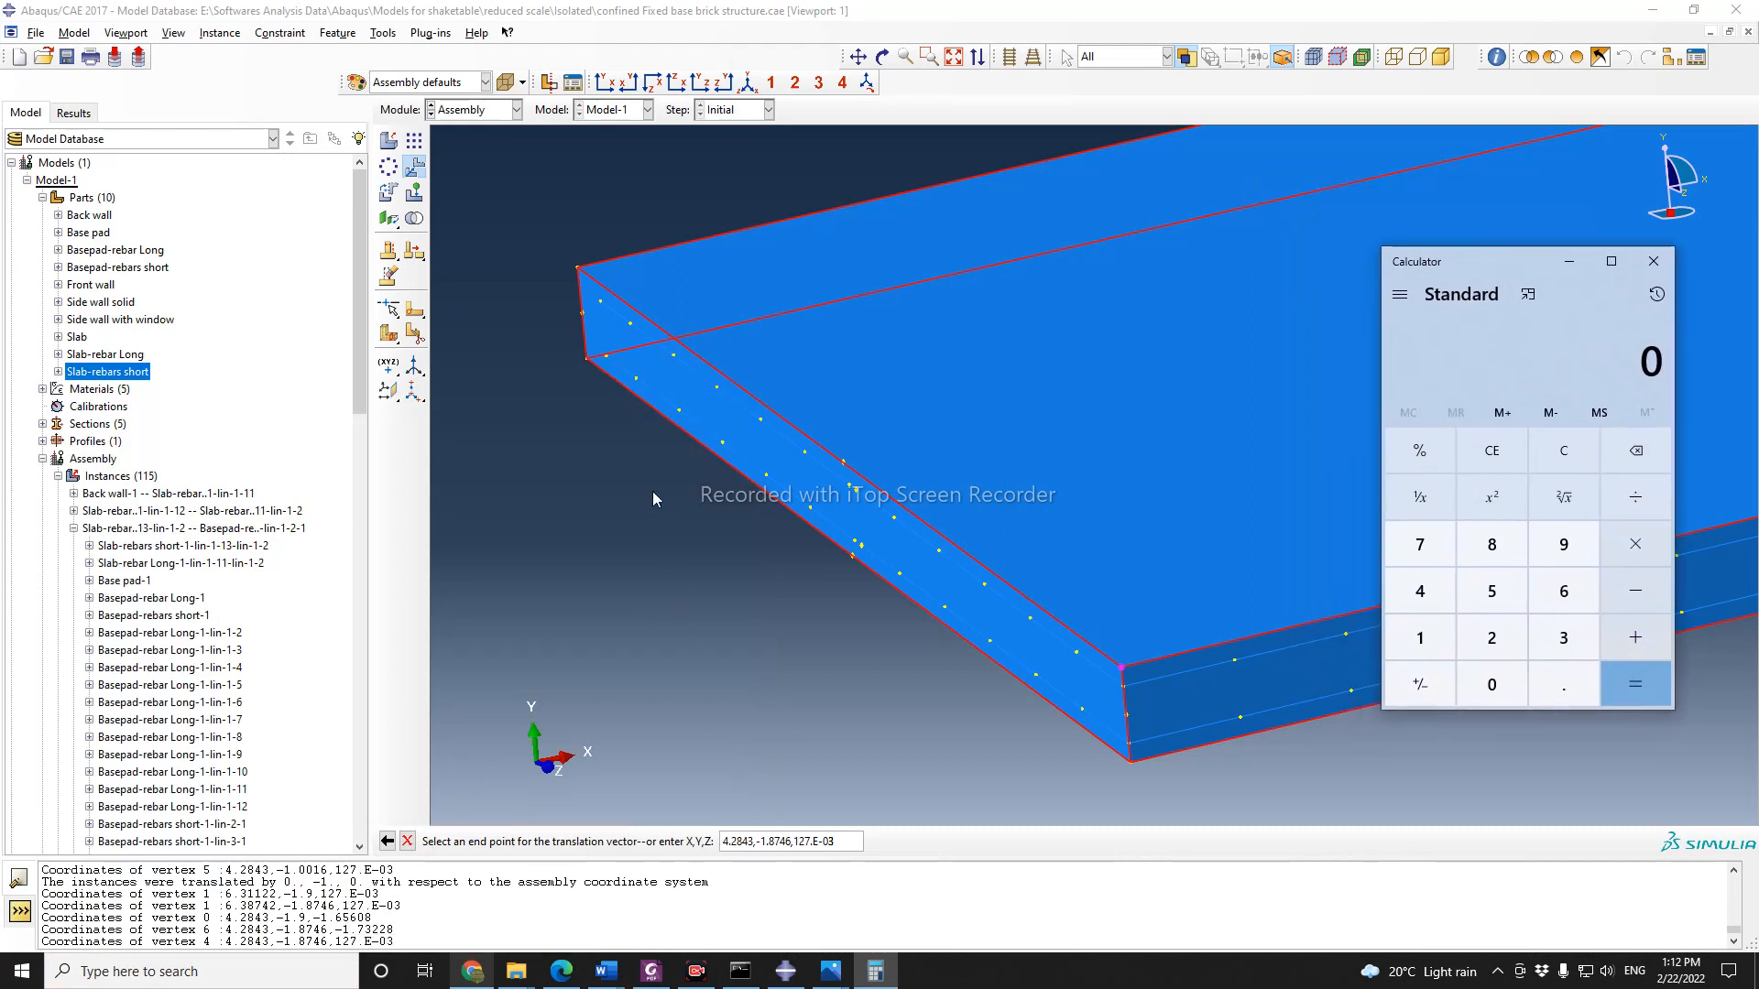
pyautogui.scroll(-2, 646, 477)
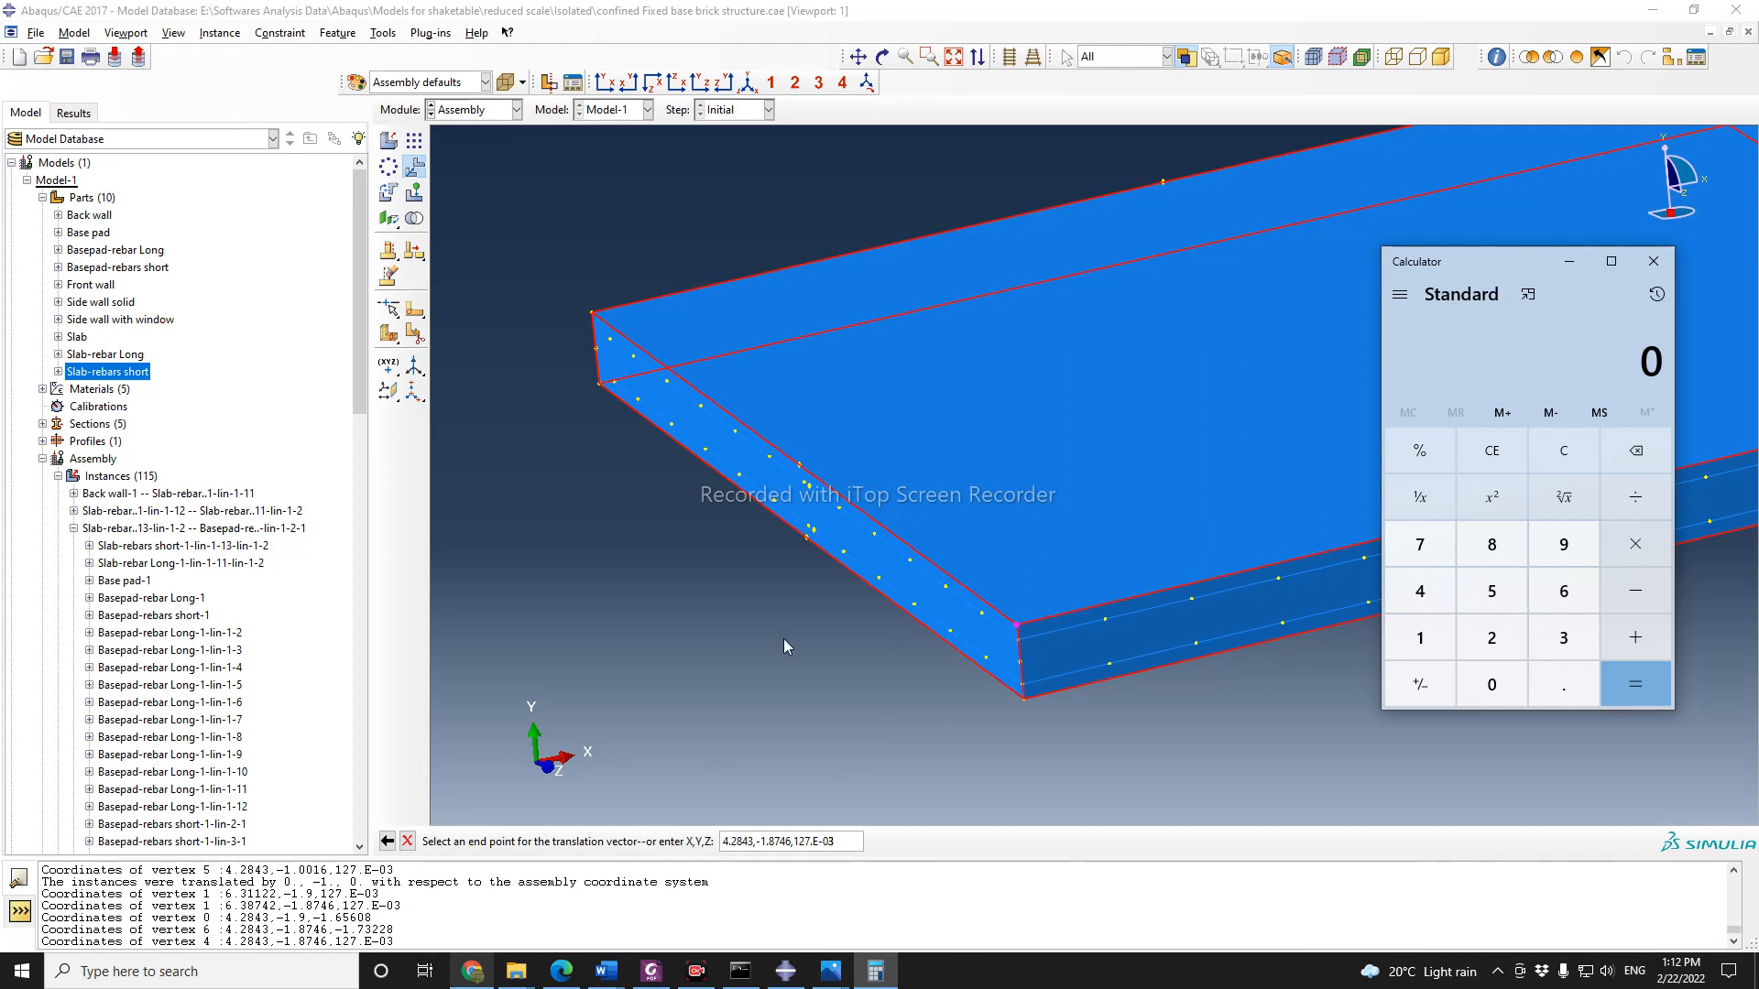
# Step: Subtract the 0.0381 offset from the X coordinate 4.2843 in the Calculator
pyautogui.click(1420, 590)
pyautogui.click(1564, 684)
pyautogui.click(1493, 637)
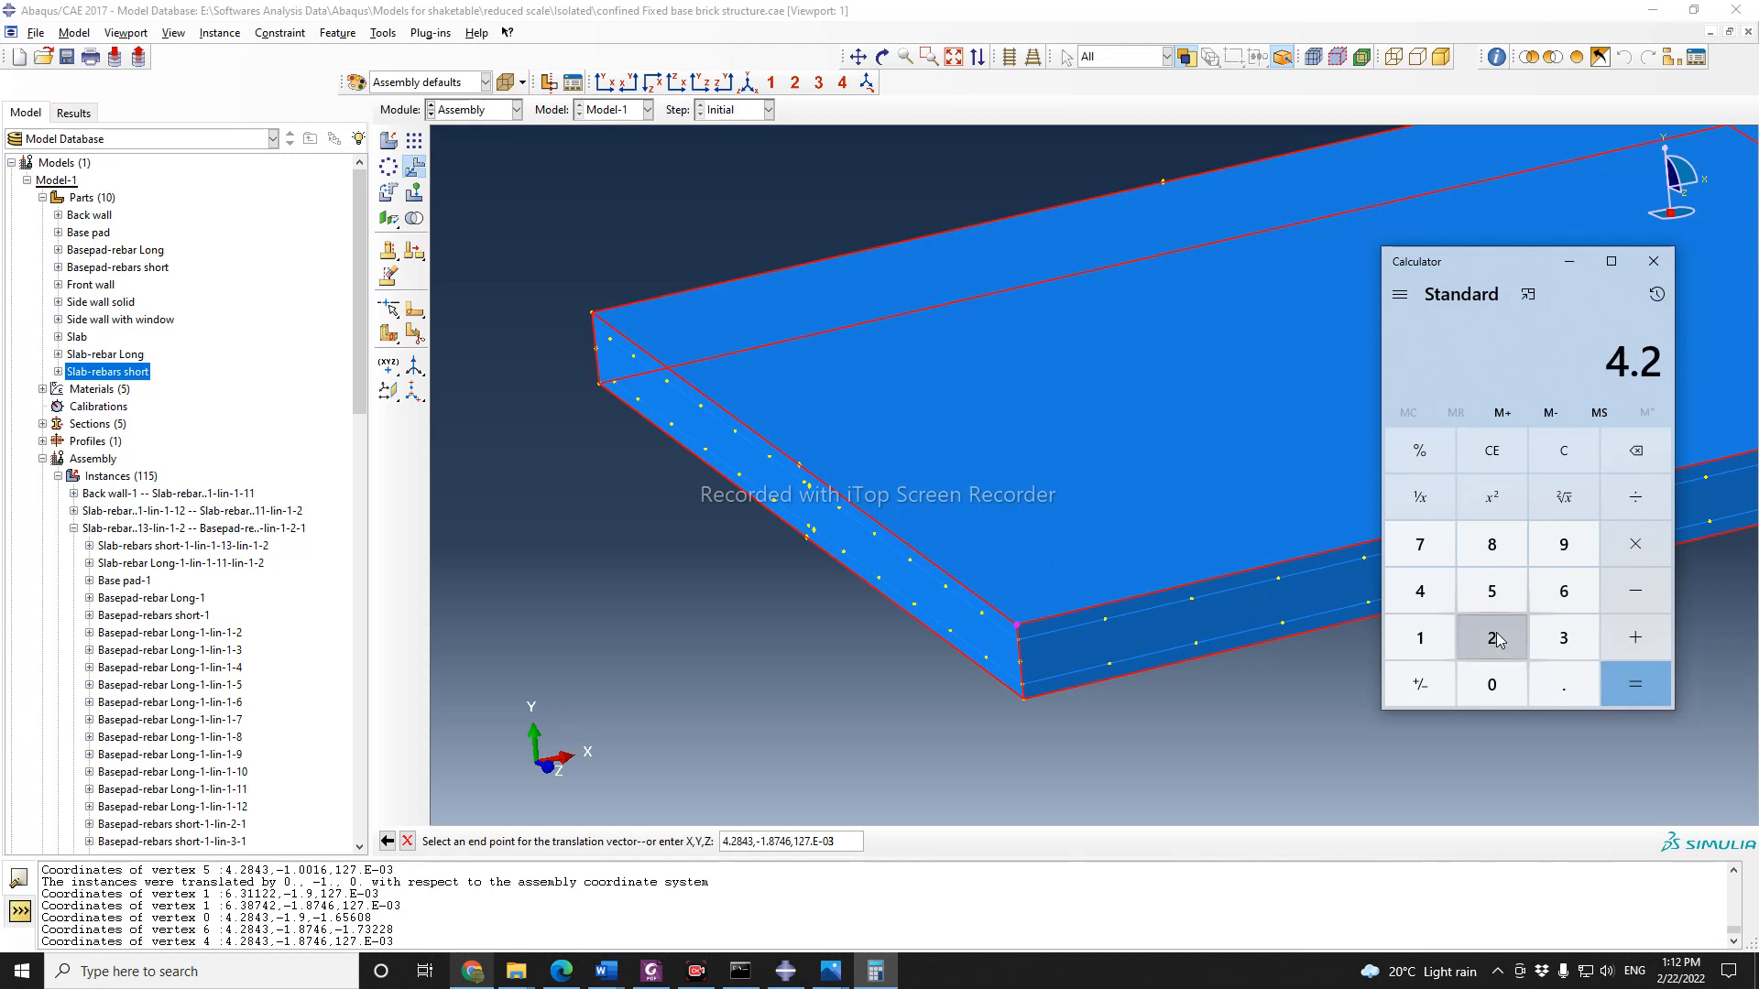
pyautogui.click(1491, 546)
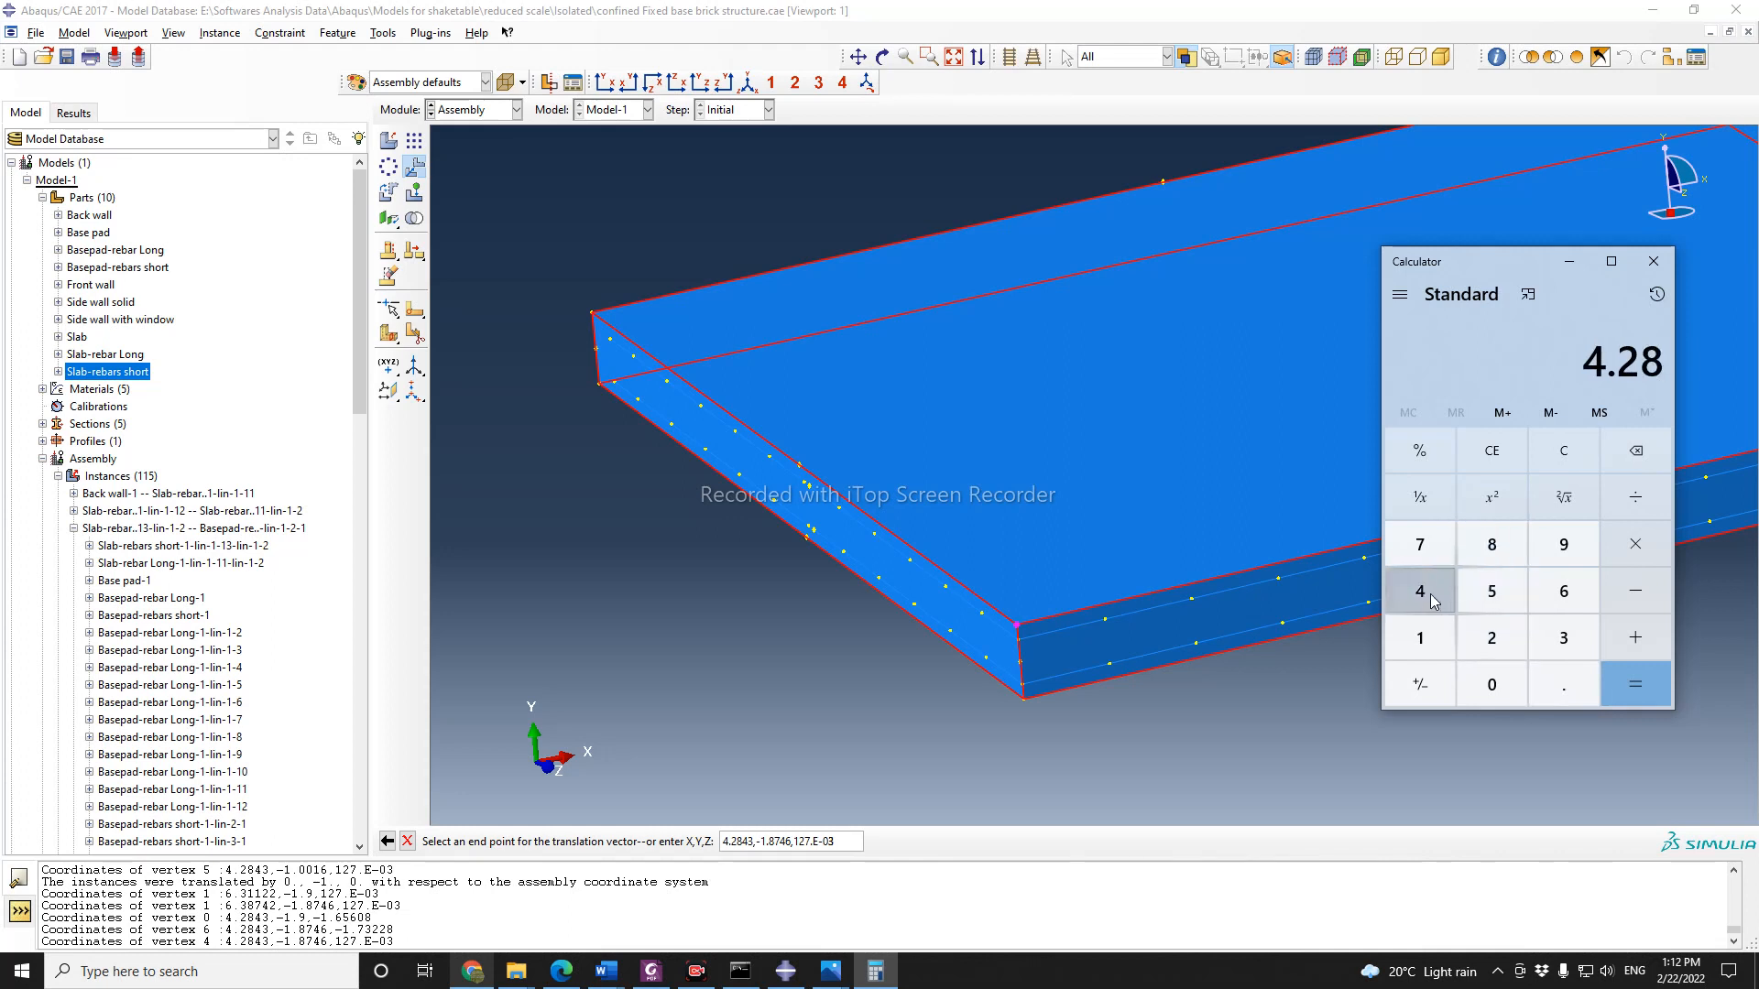
pyautogui.click(1419, 590)
pyautogui.click(1564, 638)
pyautogui.click(1635, 591)
pyautogui.click(1557, 682)
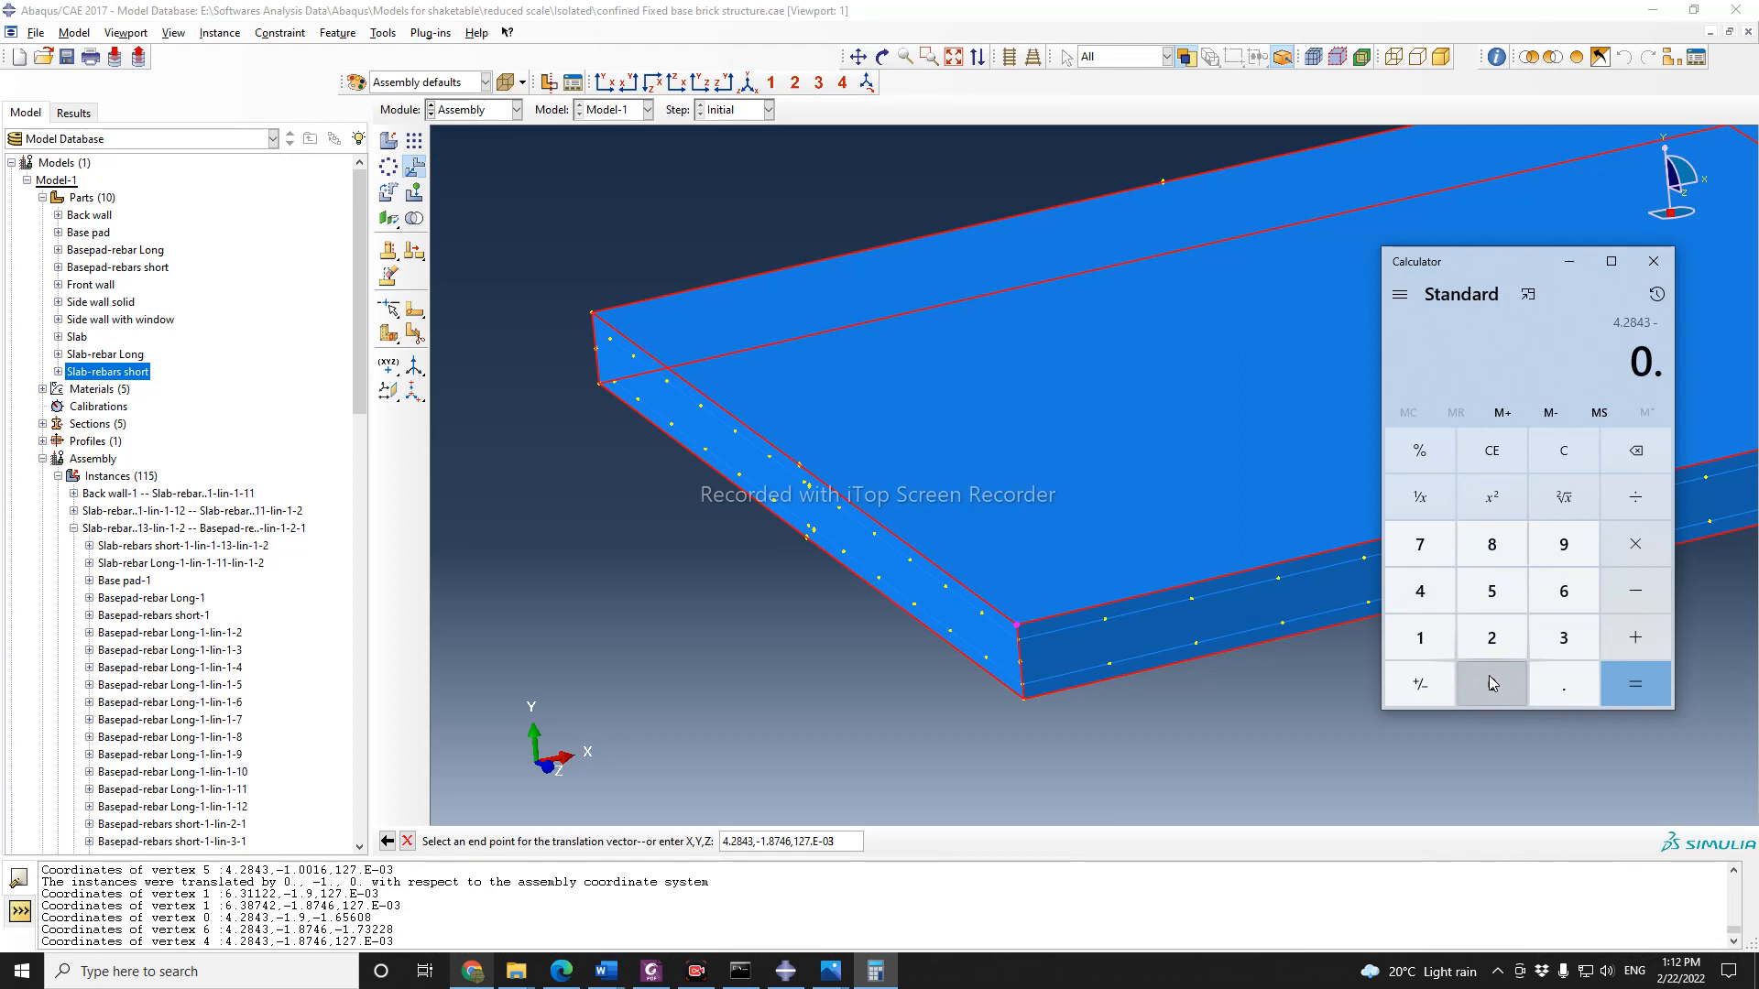
pyautogui.click(1490, 682)
pyautogui.click(1564, 637)
pyautogui.click(1491, 544)
pyautogui.click(1420, 638)
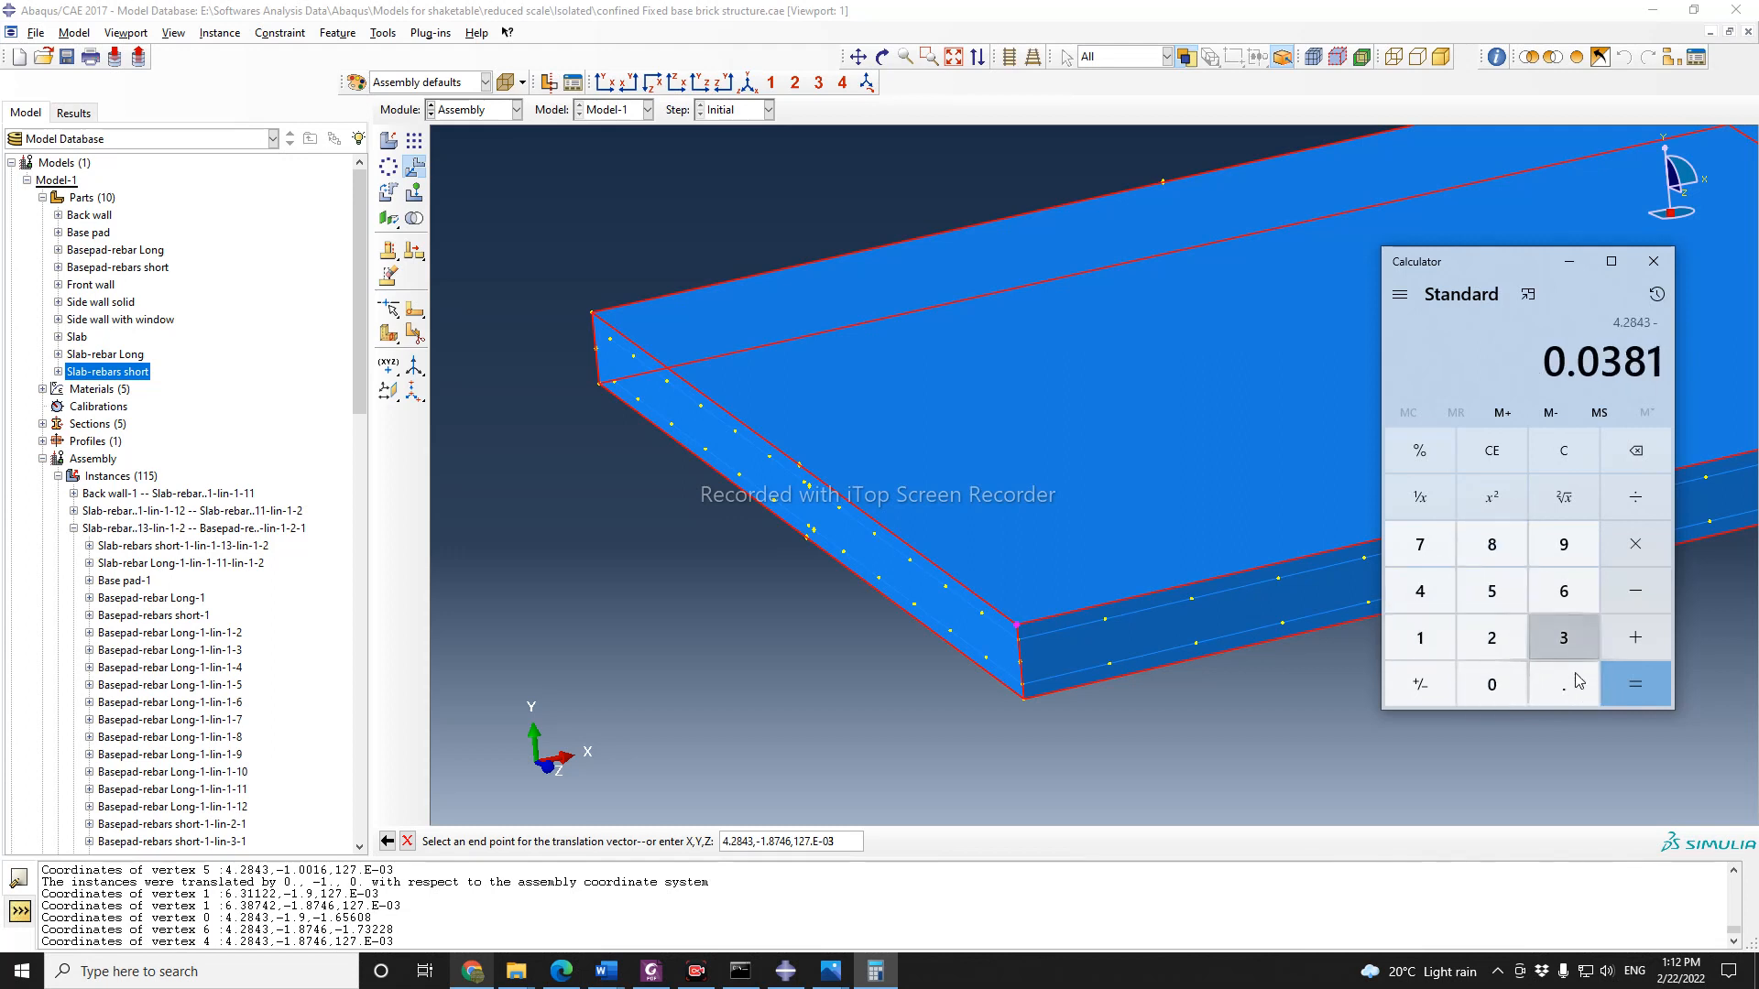
pyautogui.click(1635, 684)
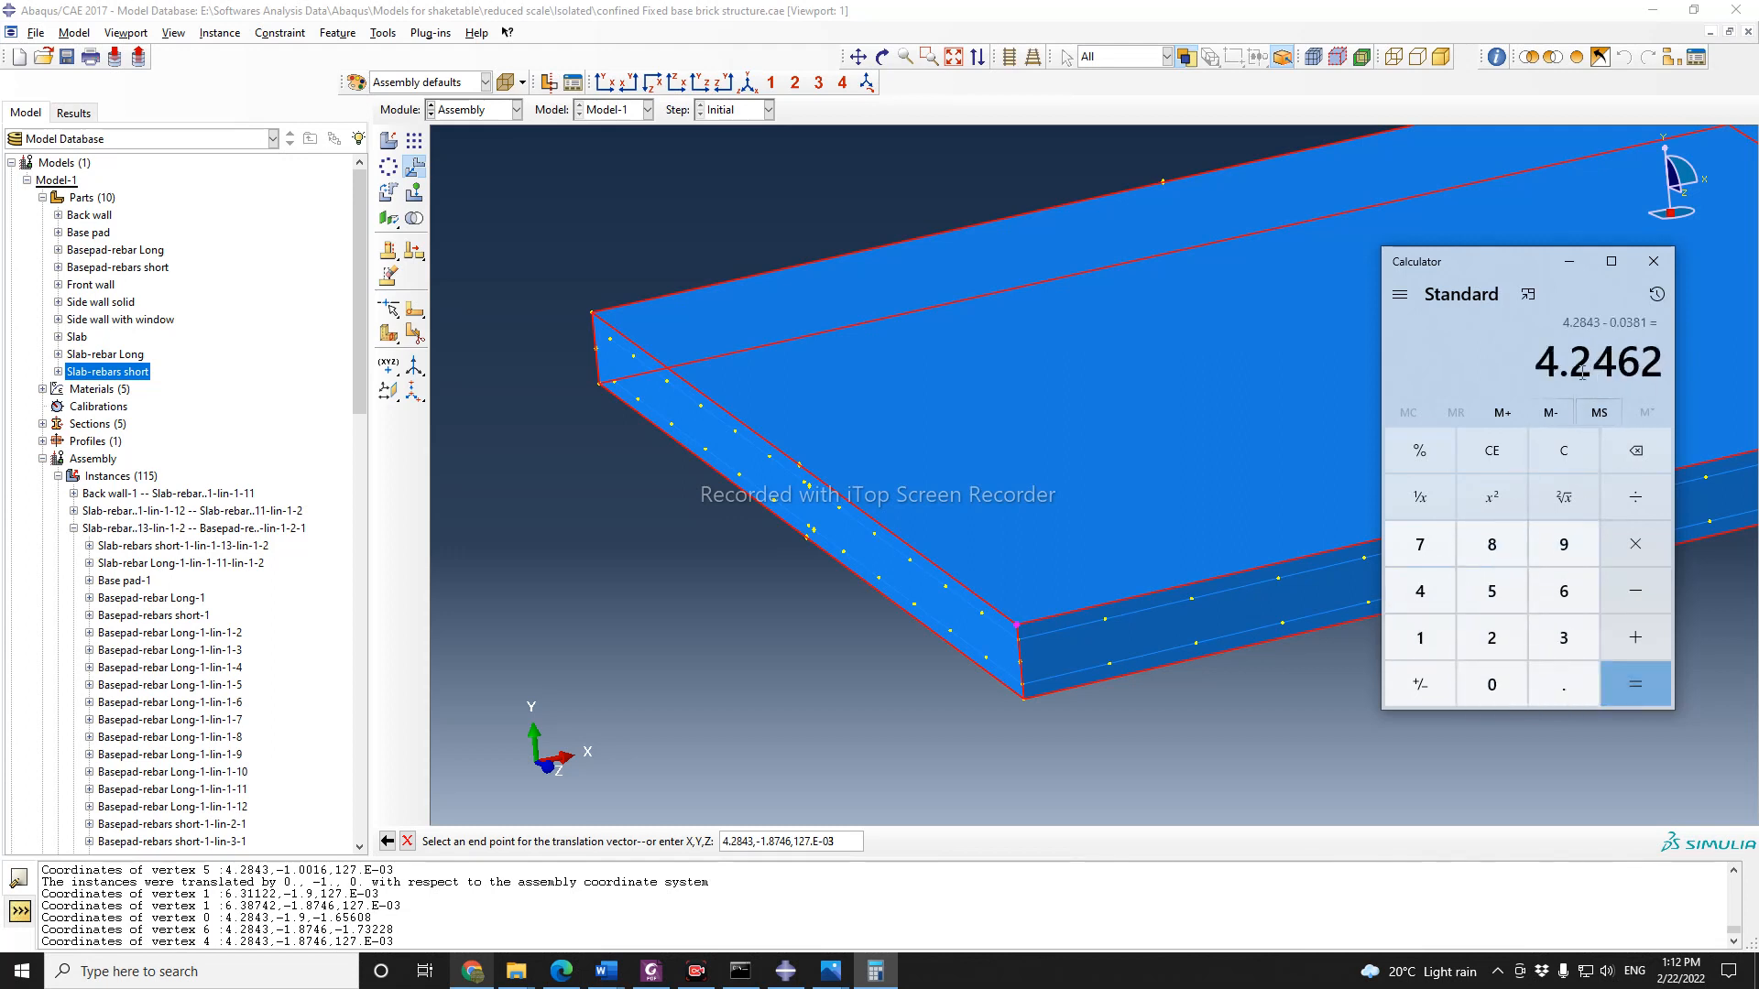
# Step: Switch back to Abaqus/CAE and set the X value of the translation vector's end point to 4.2462
pyautogui.click(751, 840)
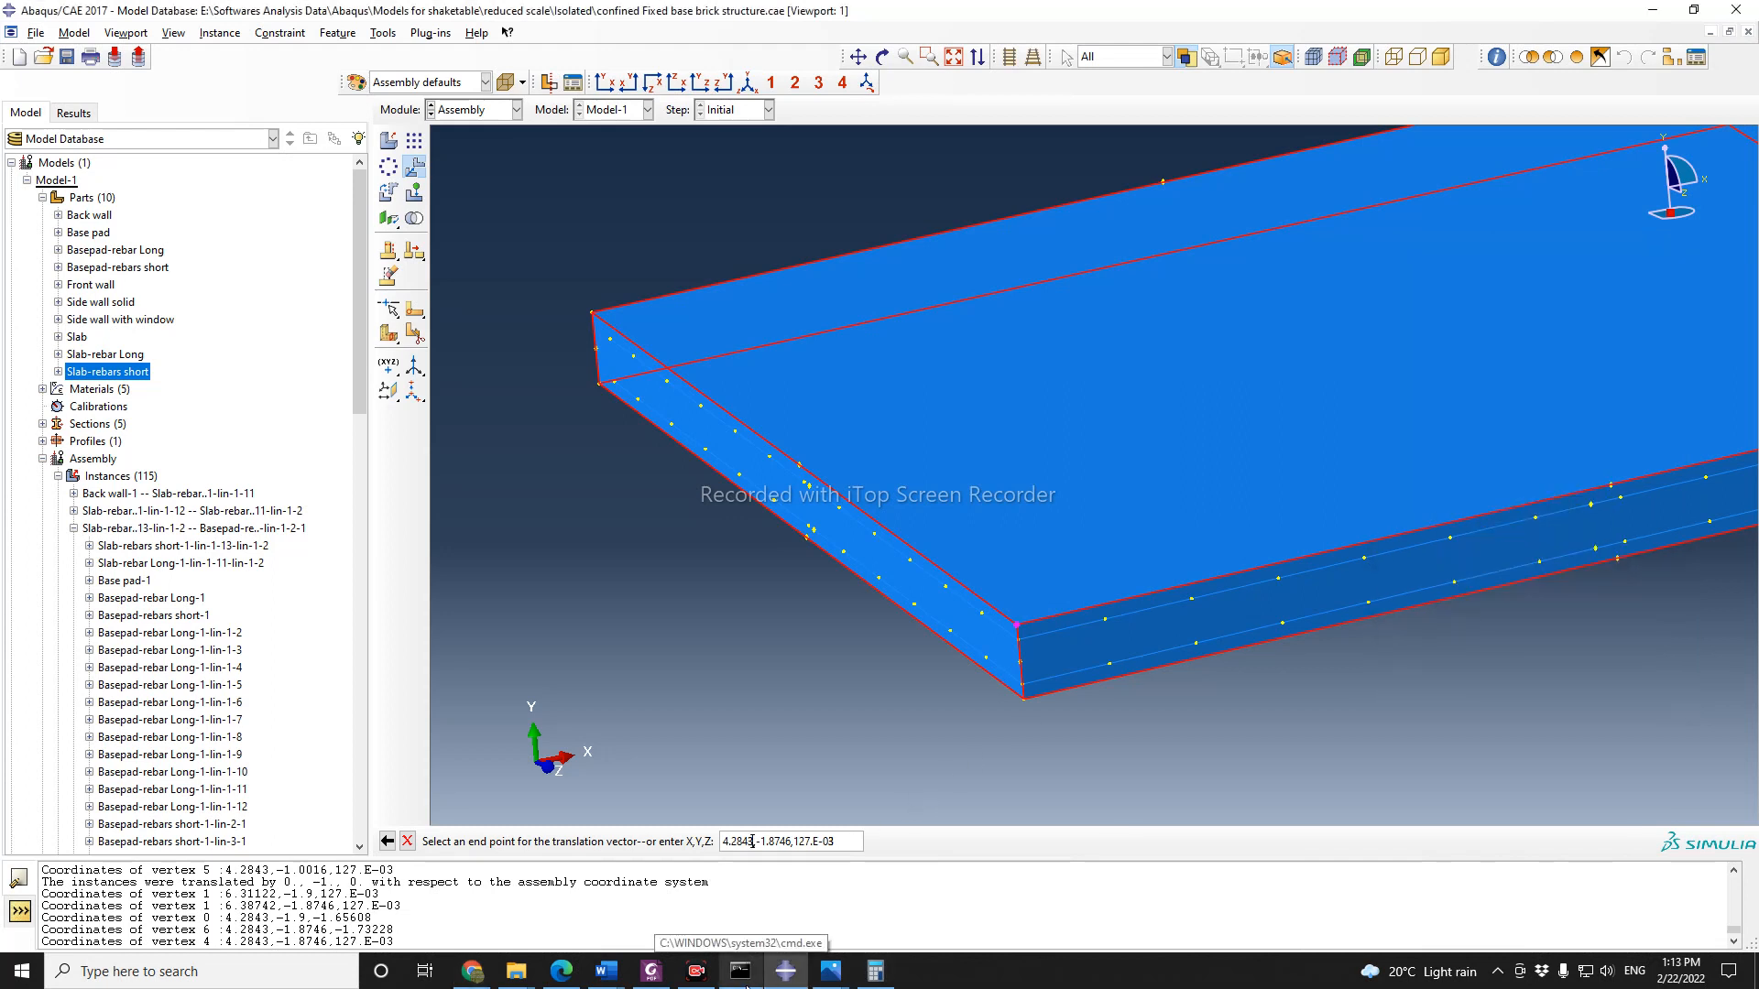
pyautogui.press('BackSpace')
pyautogui.press('BackSpace')
pyautogui.press('BackSpace')
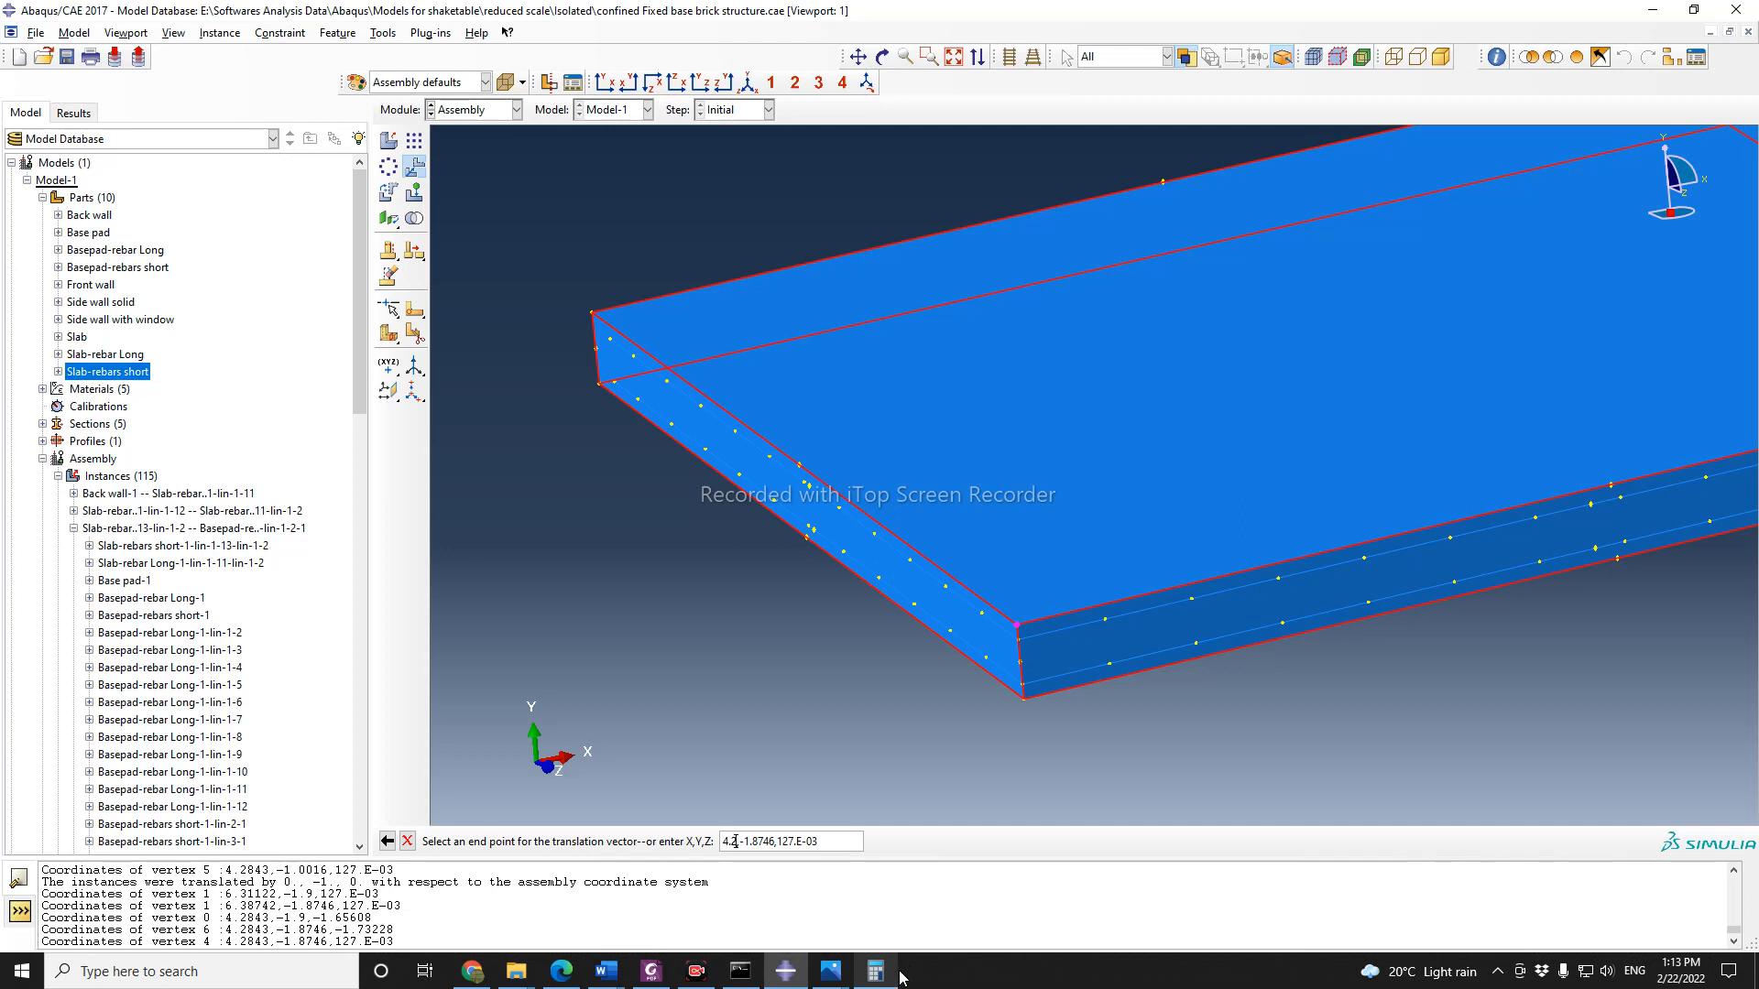
pyautogui.click(894, 973)
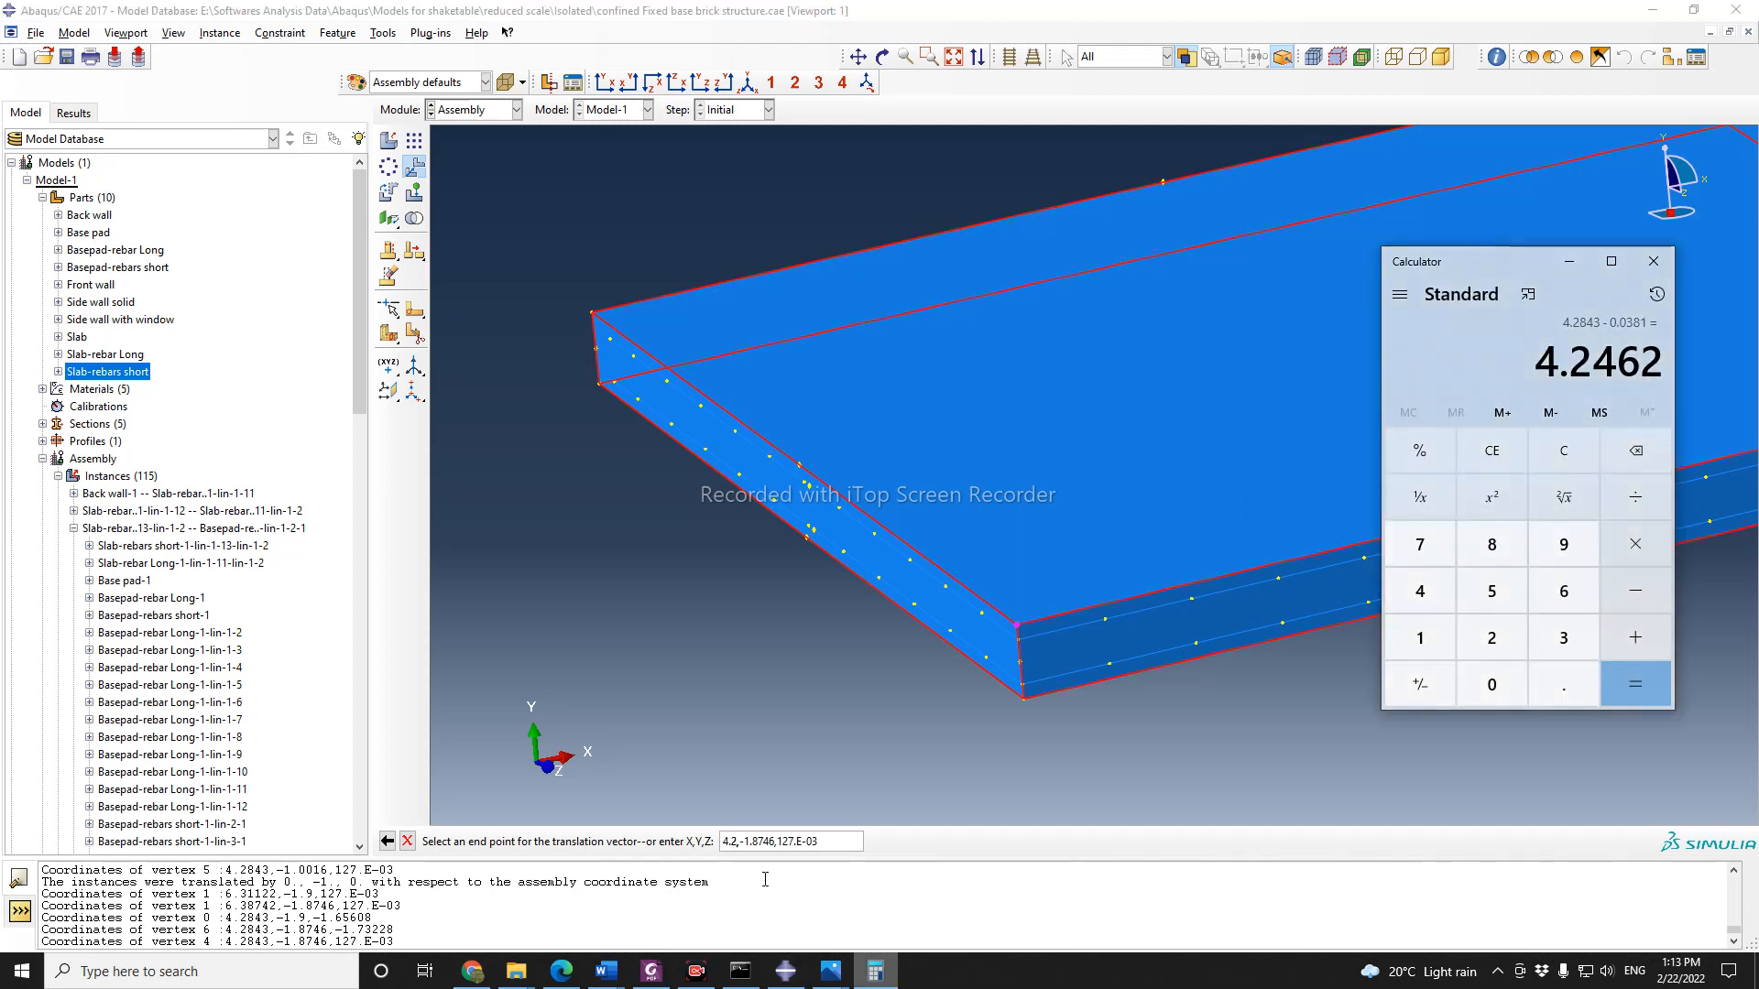
pyautogui.click(737, 841)
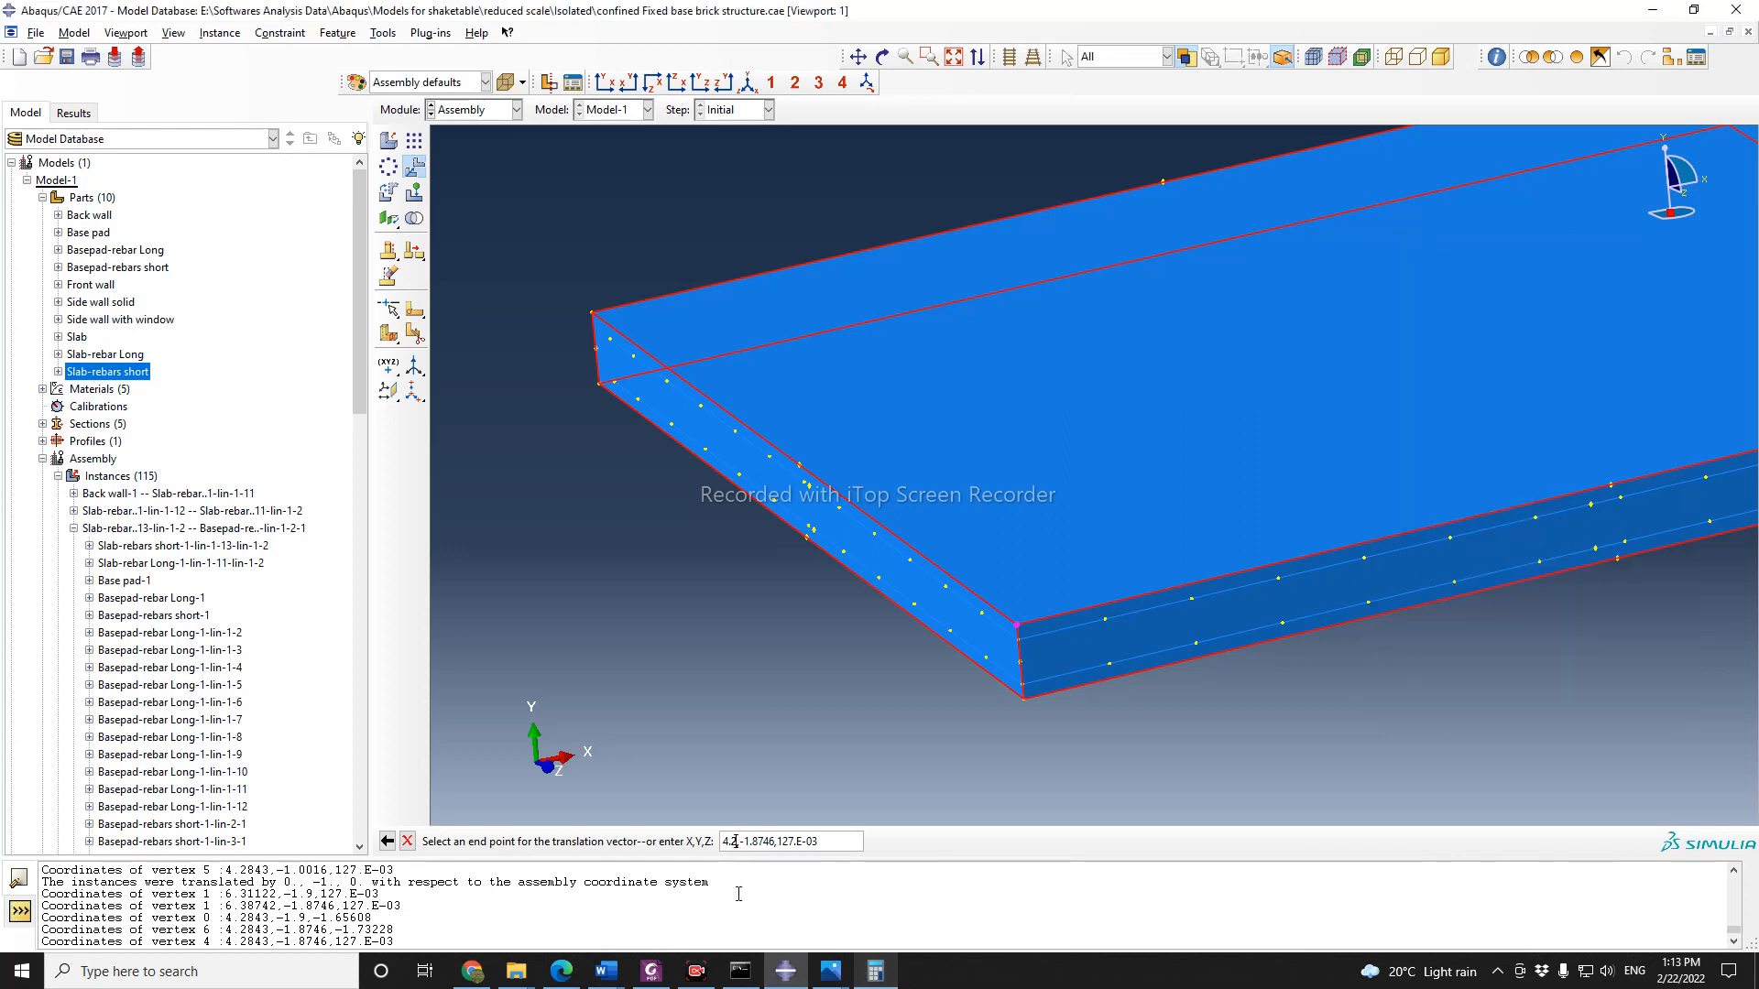
pyautogui.write('462')
# Step: Return to the Calculator, clear it, and add the 0.0381 offset to the Z coordinate 0.127
pyautogui.click(871, 978)
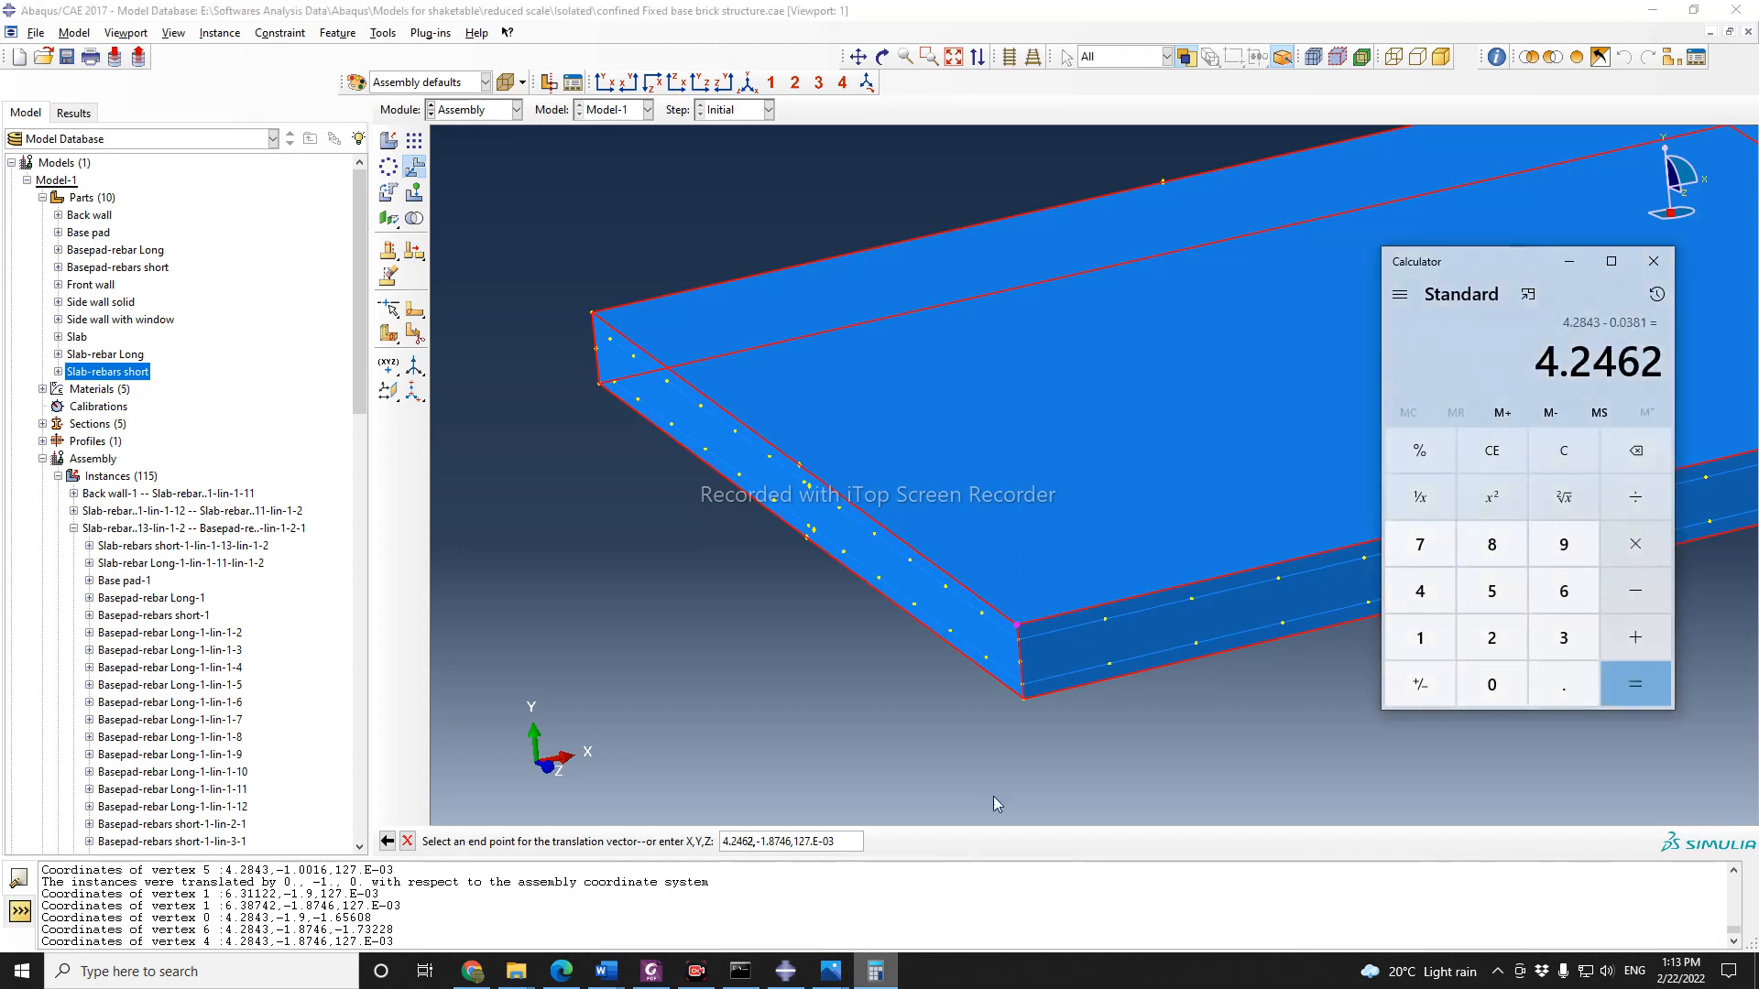
pyautogui.click(1563, 450)
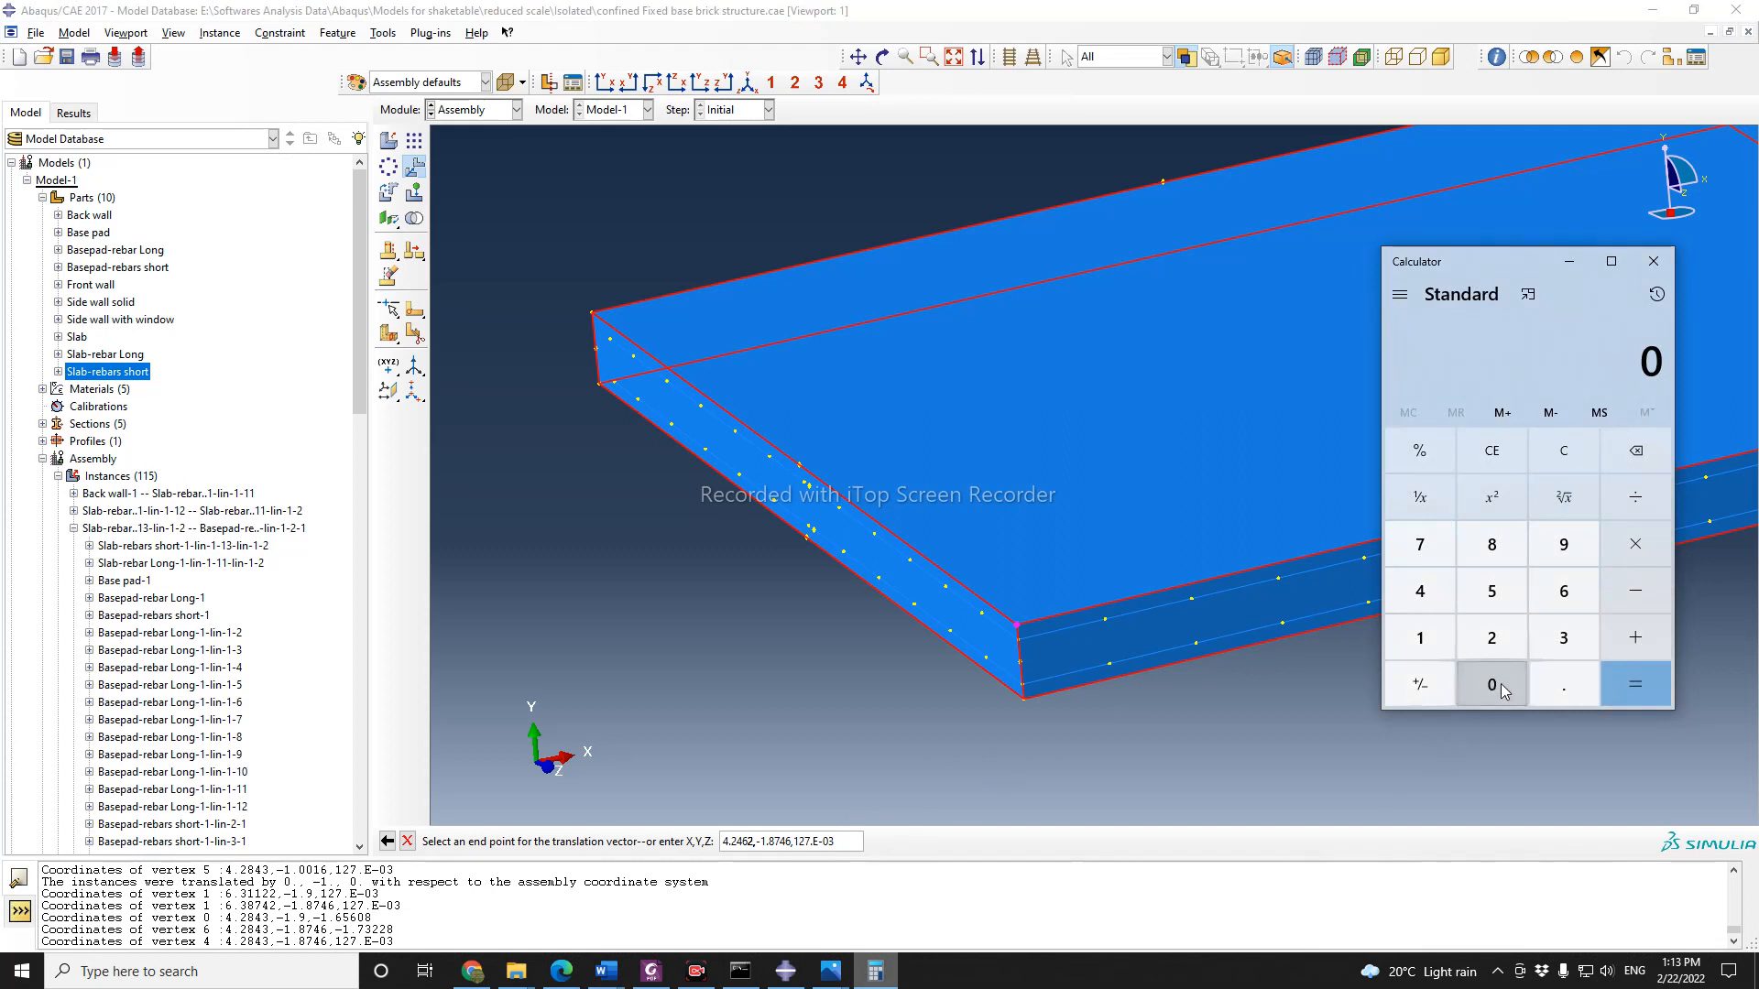
pyautogui.click(1564, 685)
pyautogui.click(1421, 638)
pyautogui.click(1488, 632)
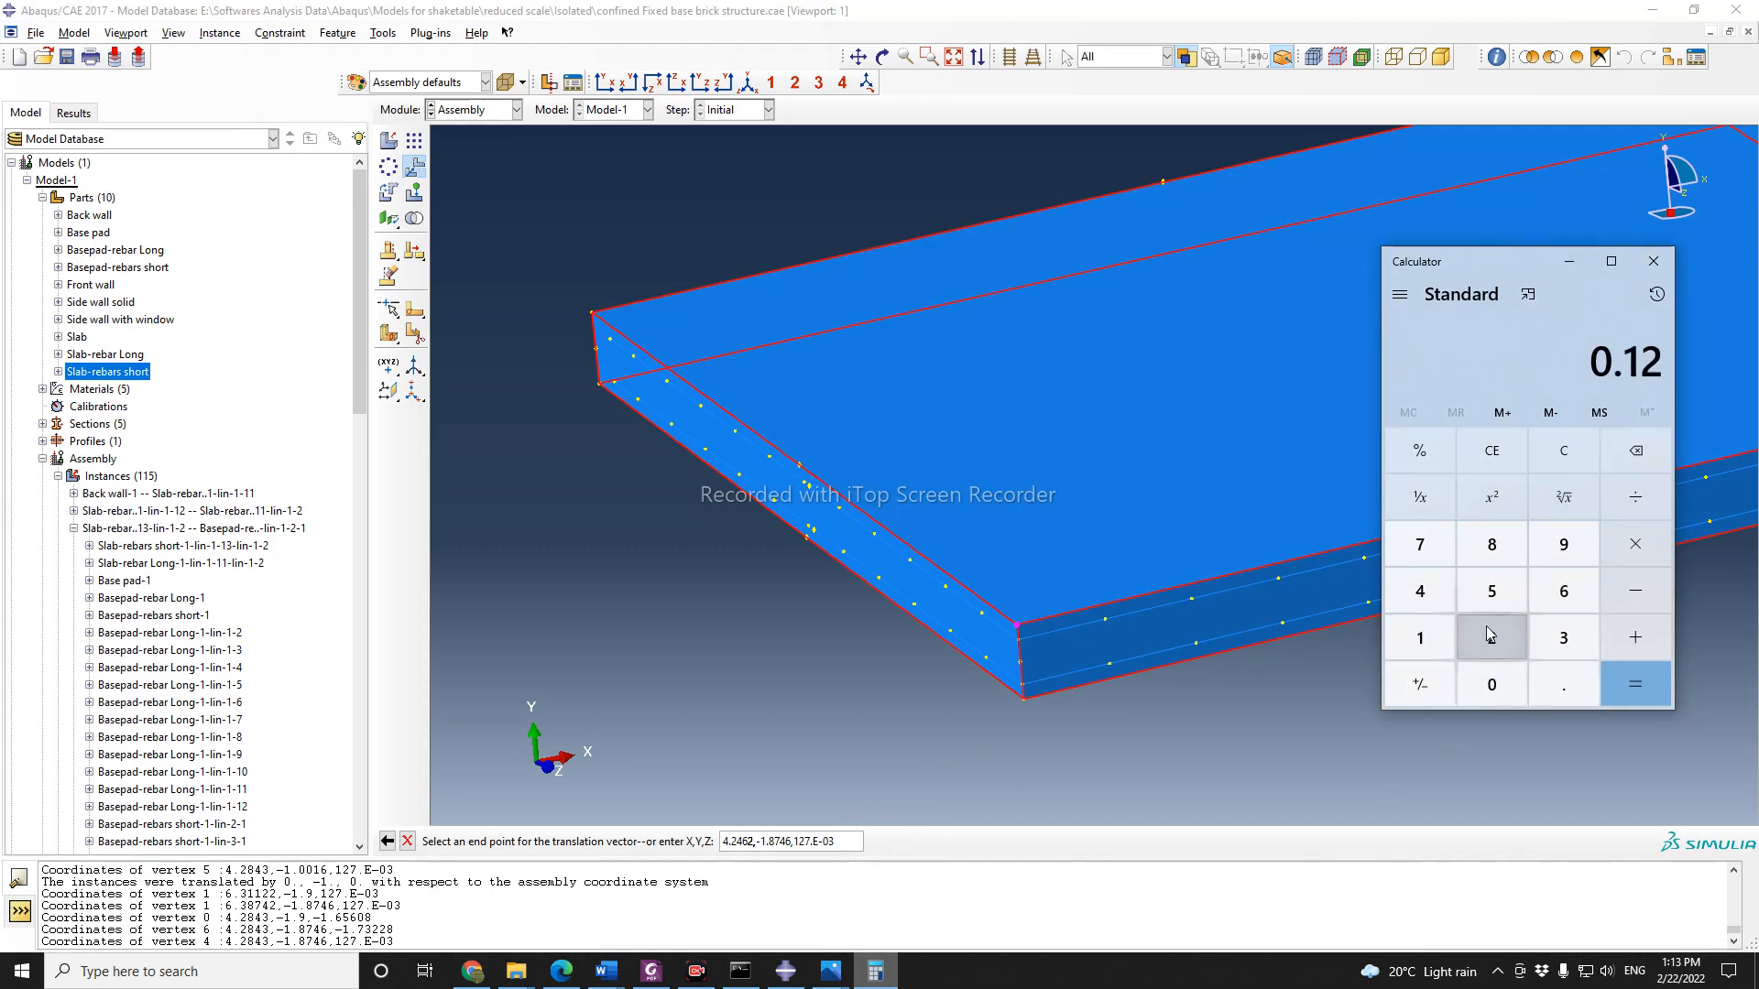
pyautogui.click(1422, 549)
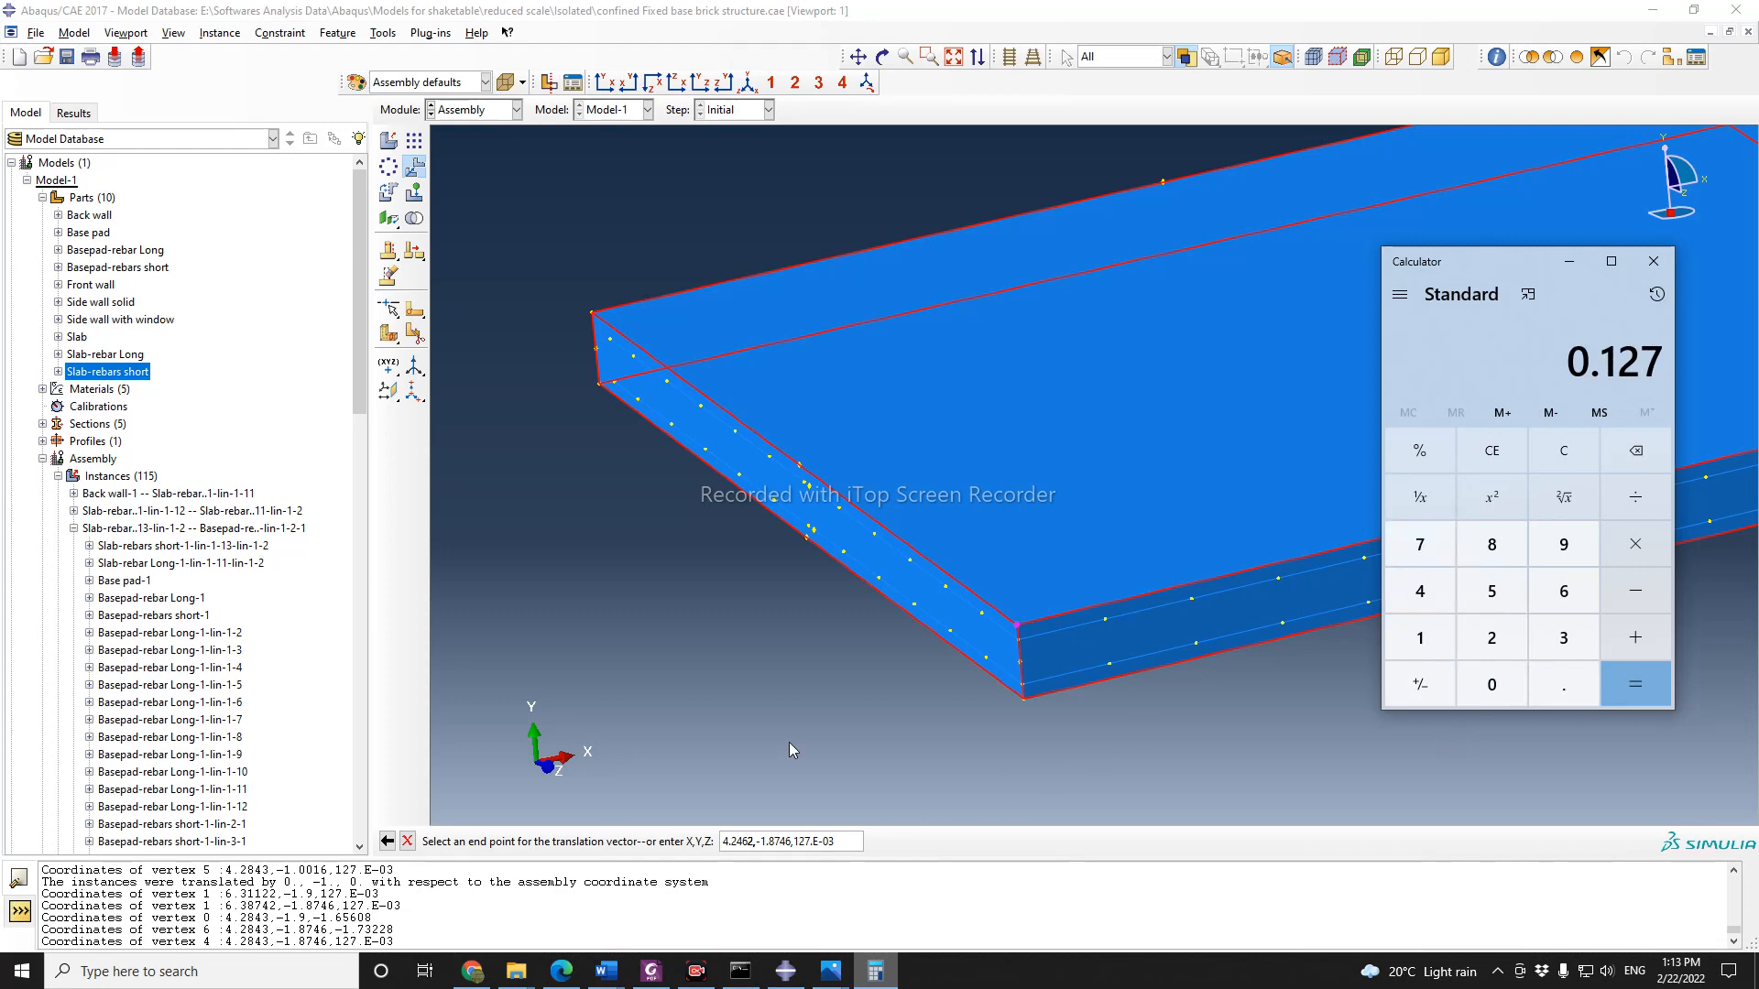
pyautogui.scroll(-2, 788, 750)
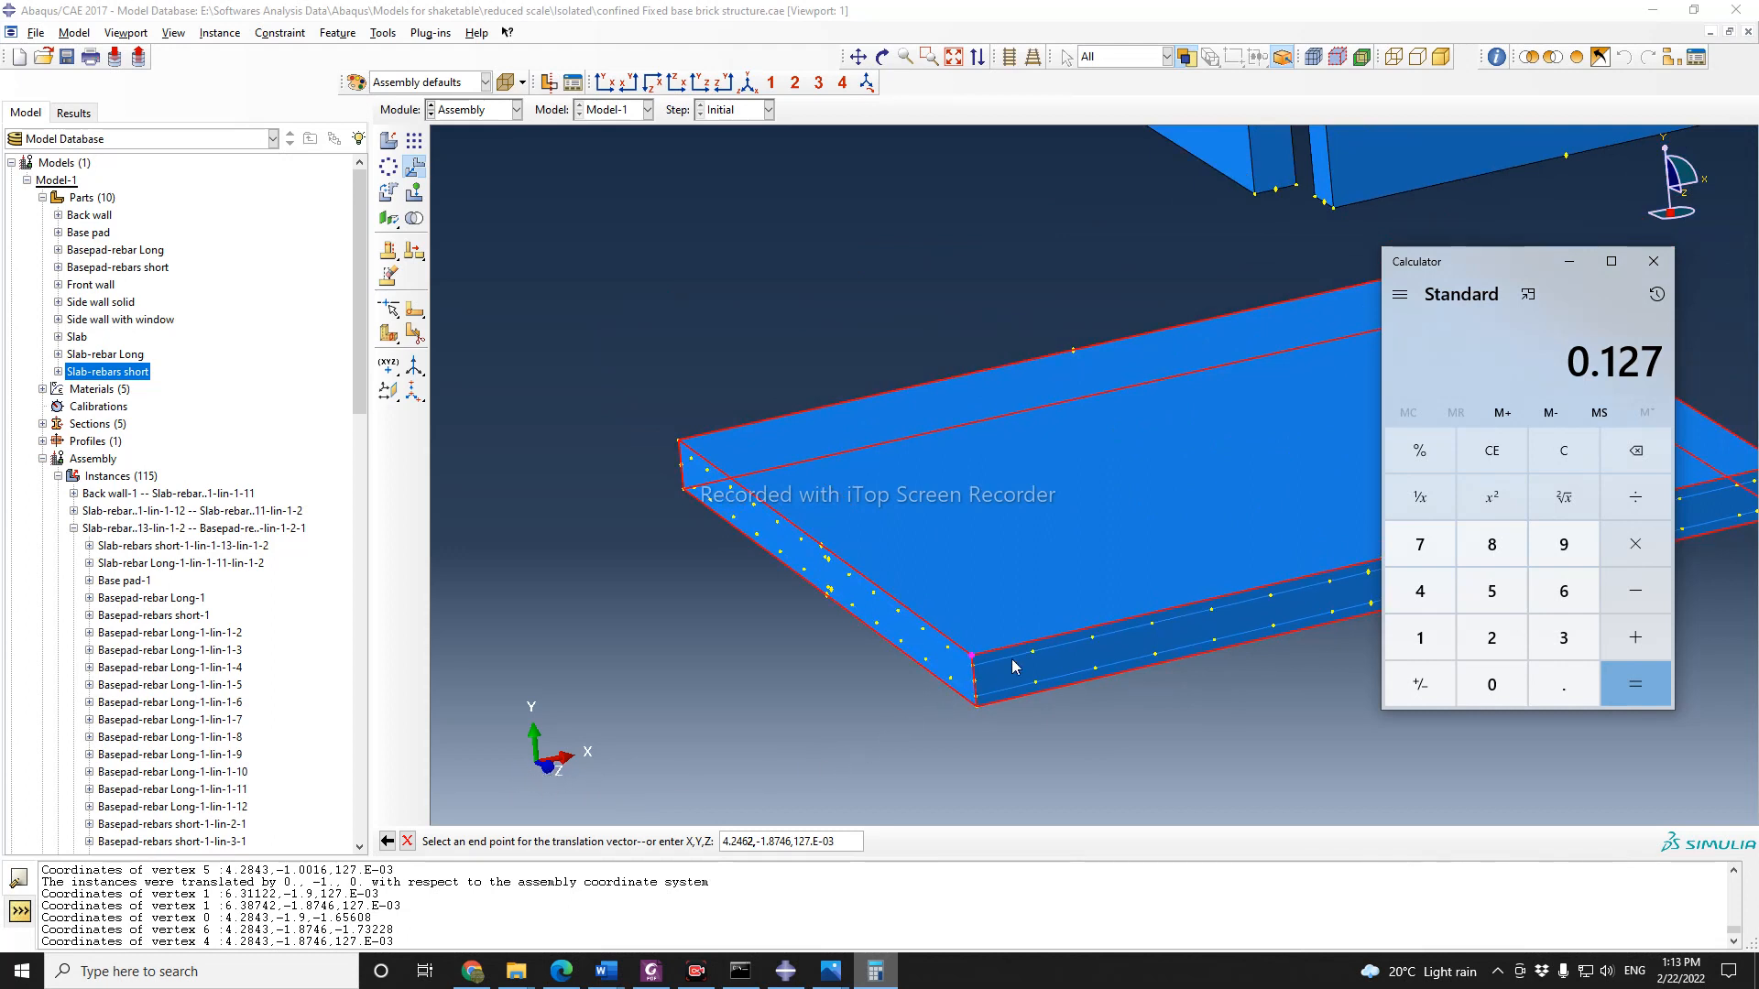
pyautogui.click(1631, 640)
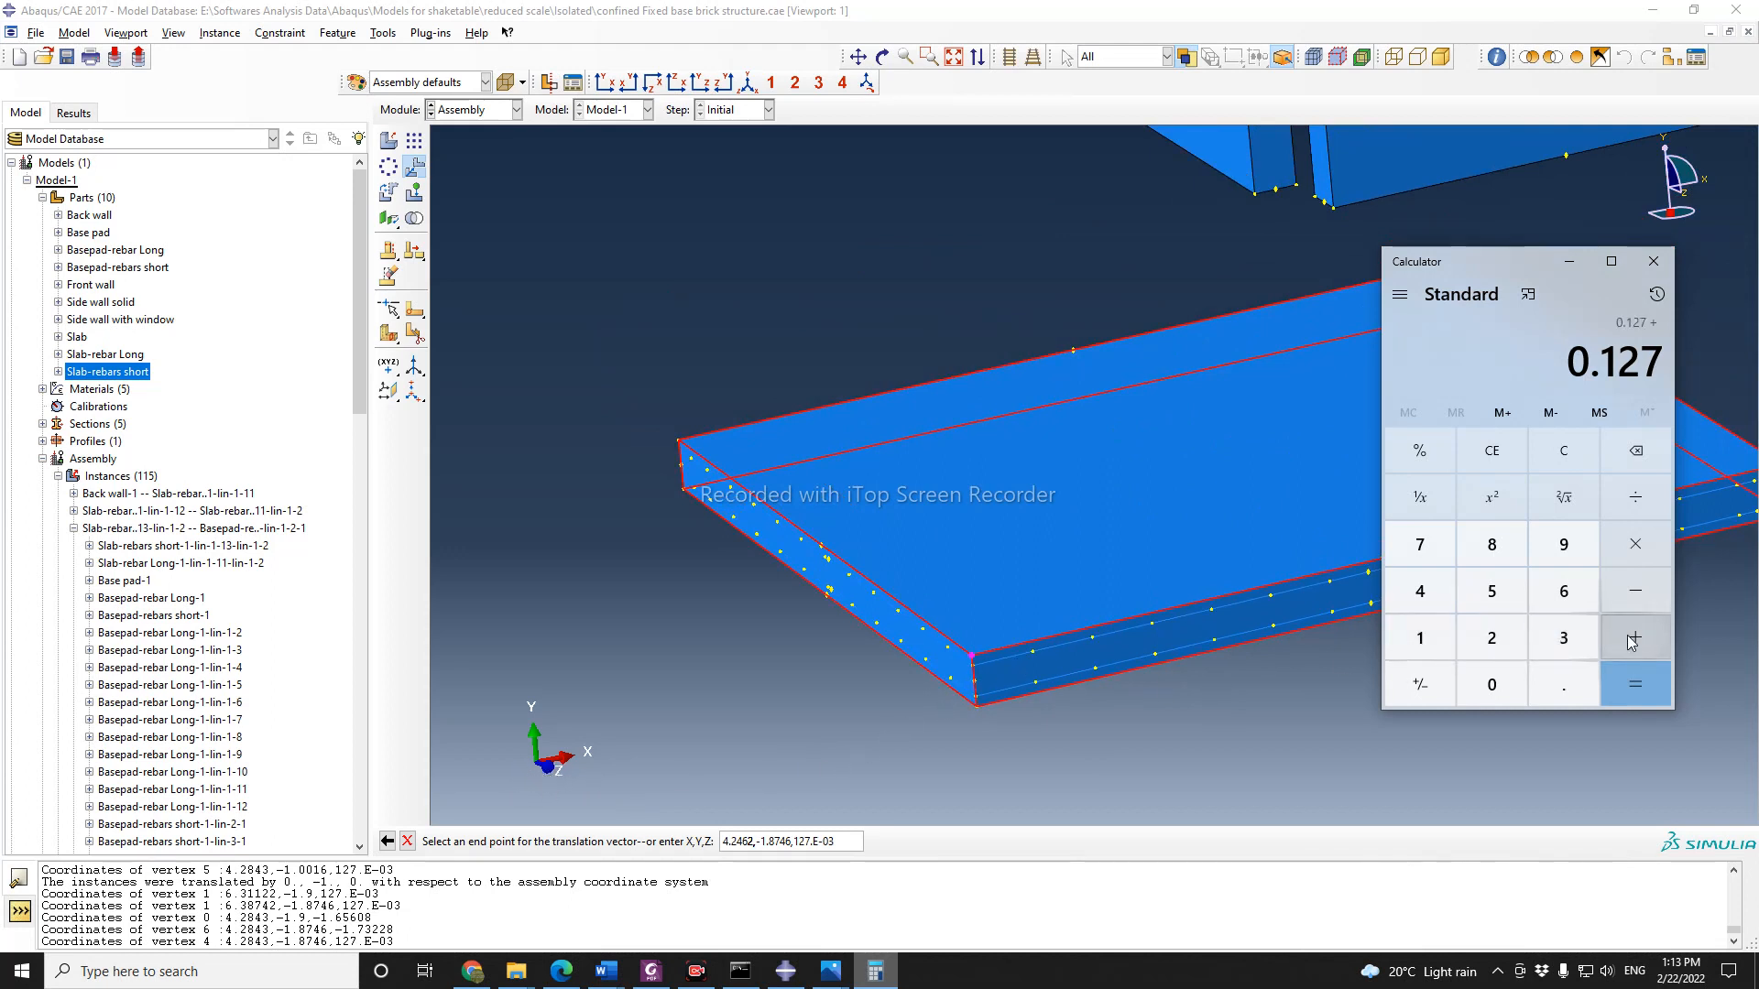
pyautogui.click(1490, 689)
pyautogui.click(1554, 685)
pyautogui.click(1495, 678)
pyautogui.click(1562, 640)
pyautogui.click(1489, 546)
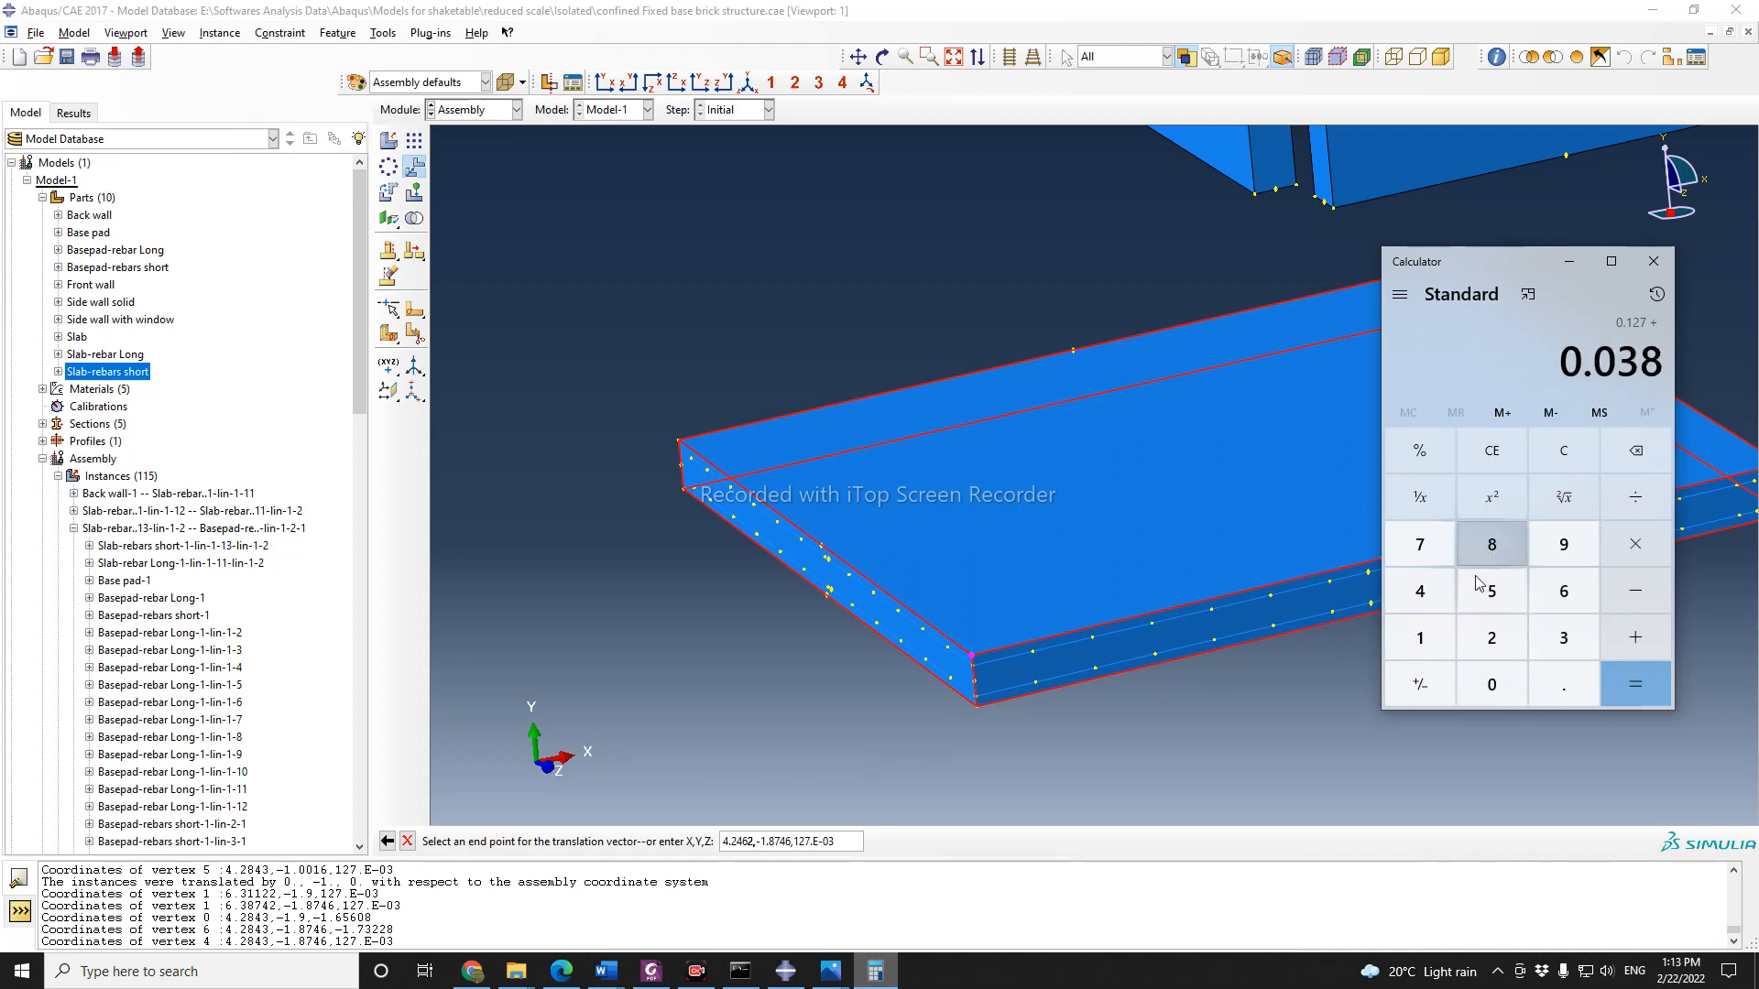
pyautogui.click(1420, 637)
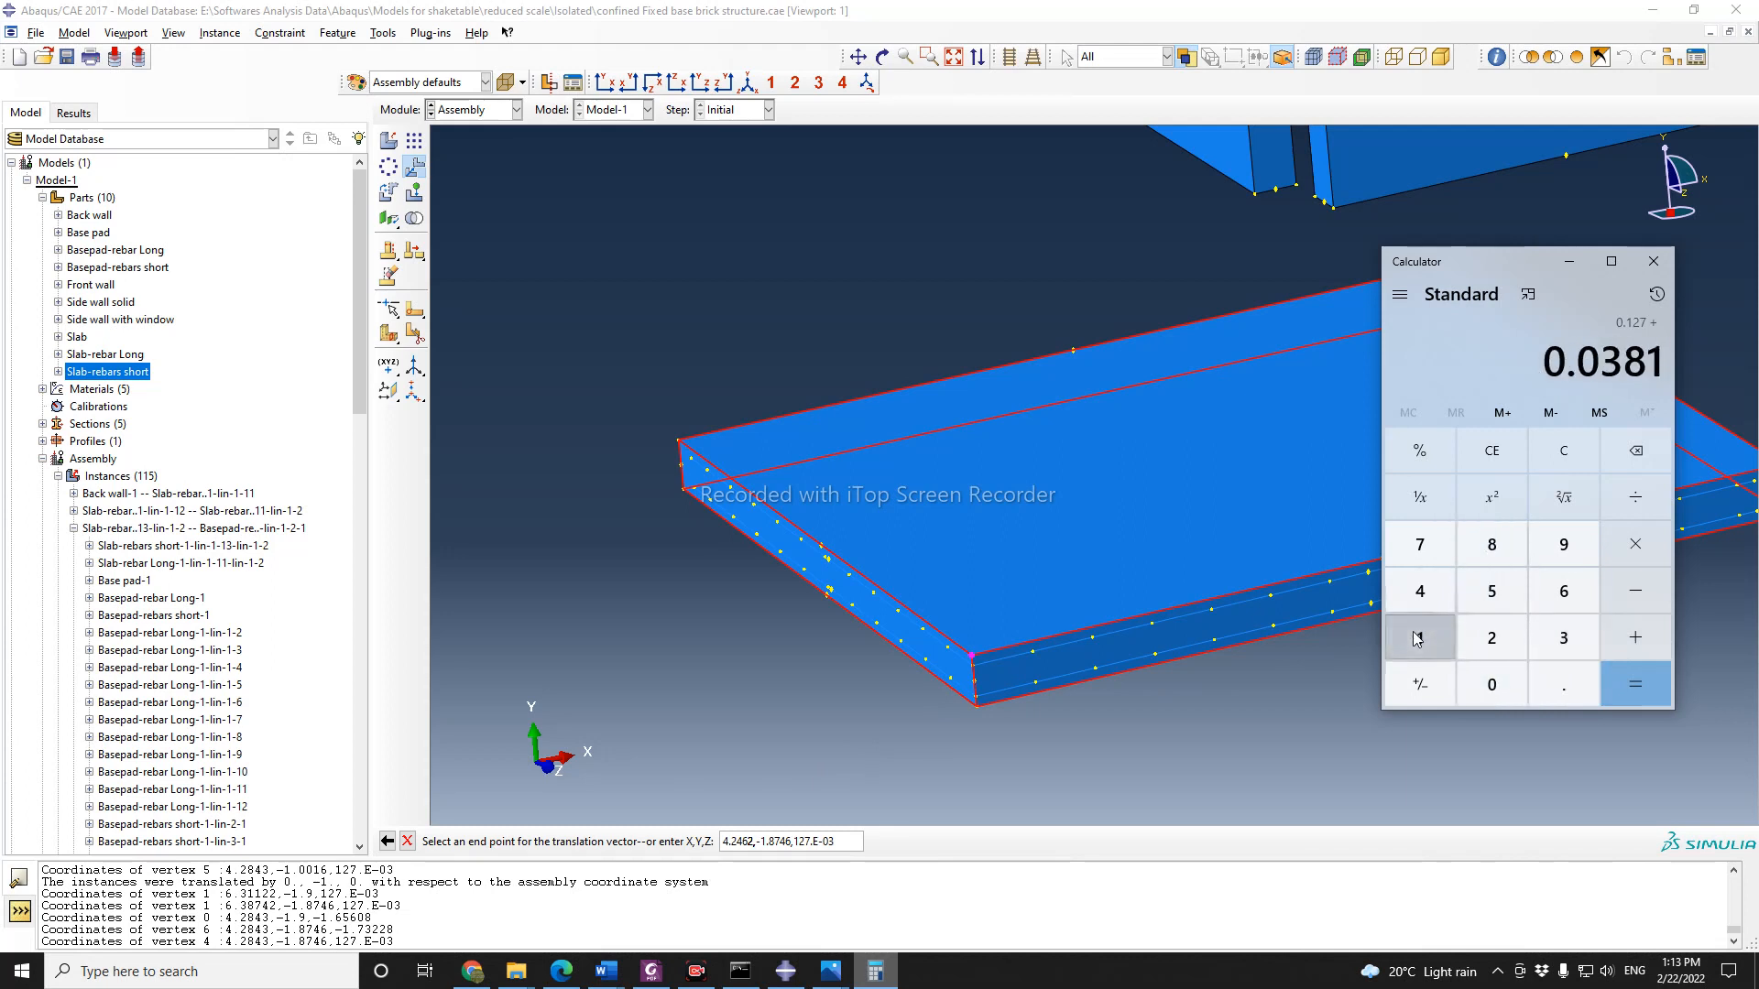
pyautogui.click(1623, 686)
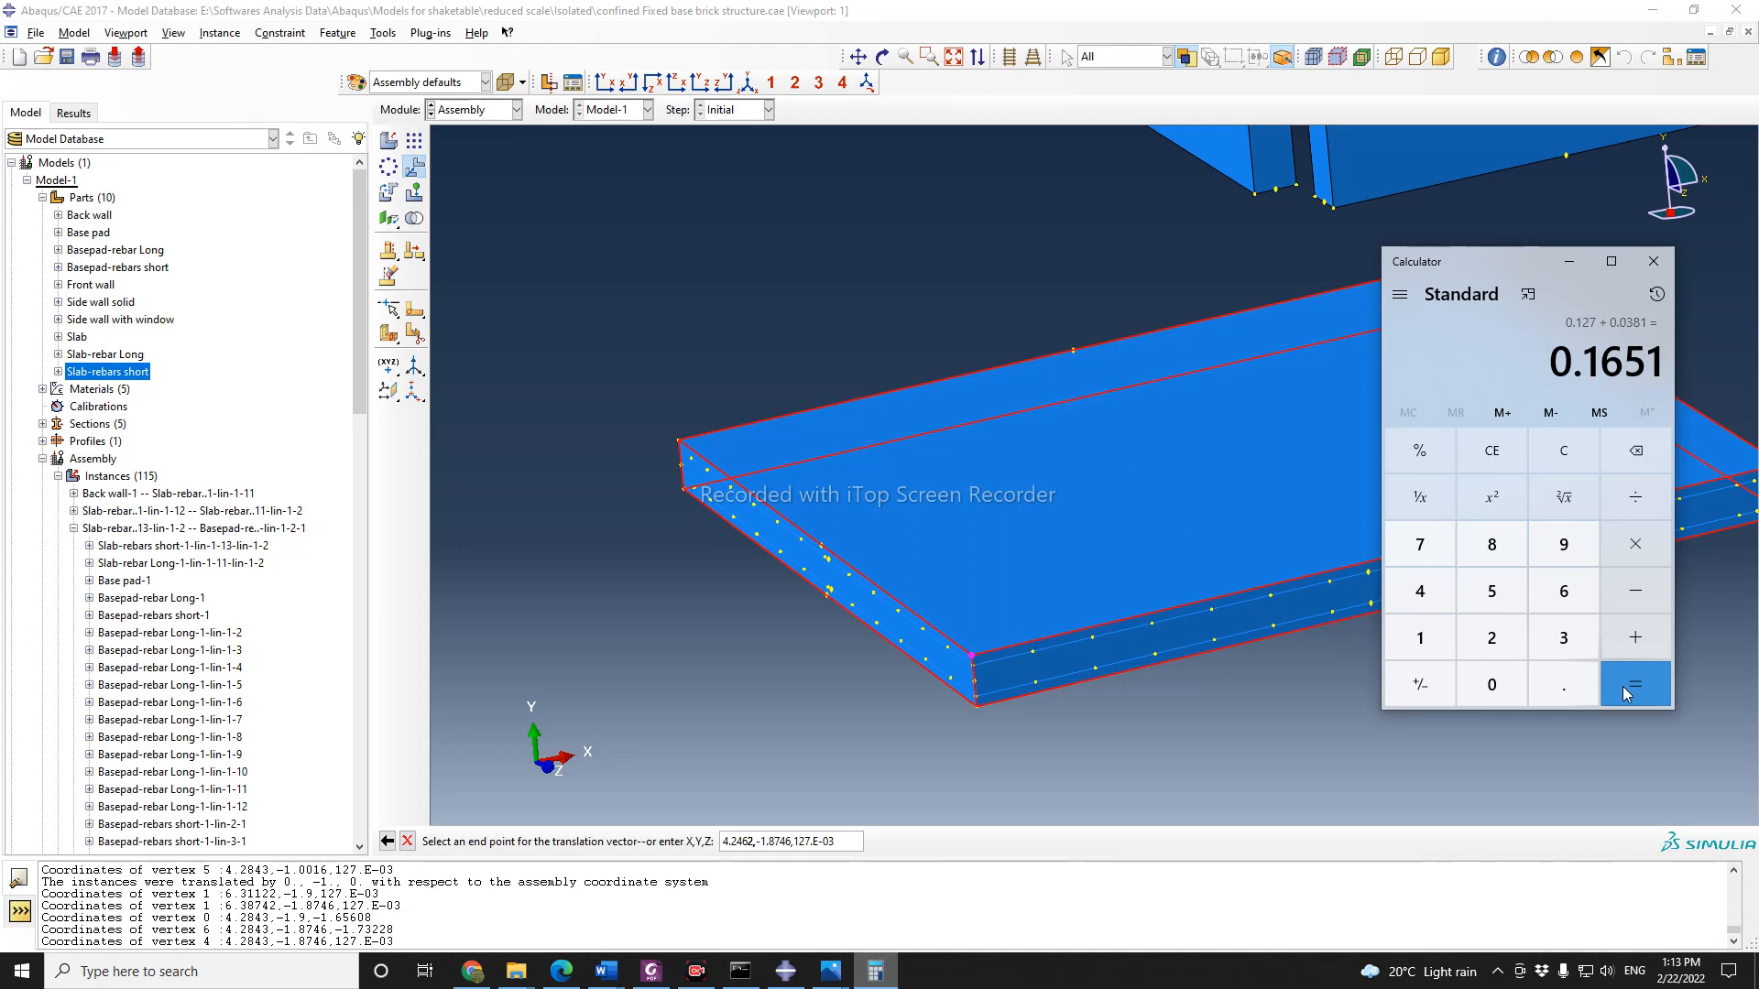
# Step: Switch back to Abaqus/CAE and set the Z value of the translation vector's end point to 0.1651
pyautogui.click(795, 841)
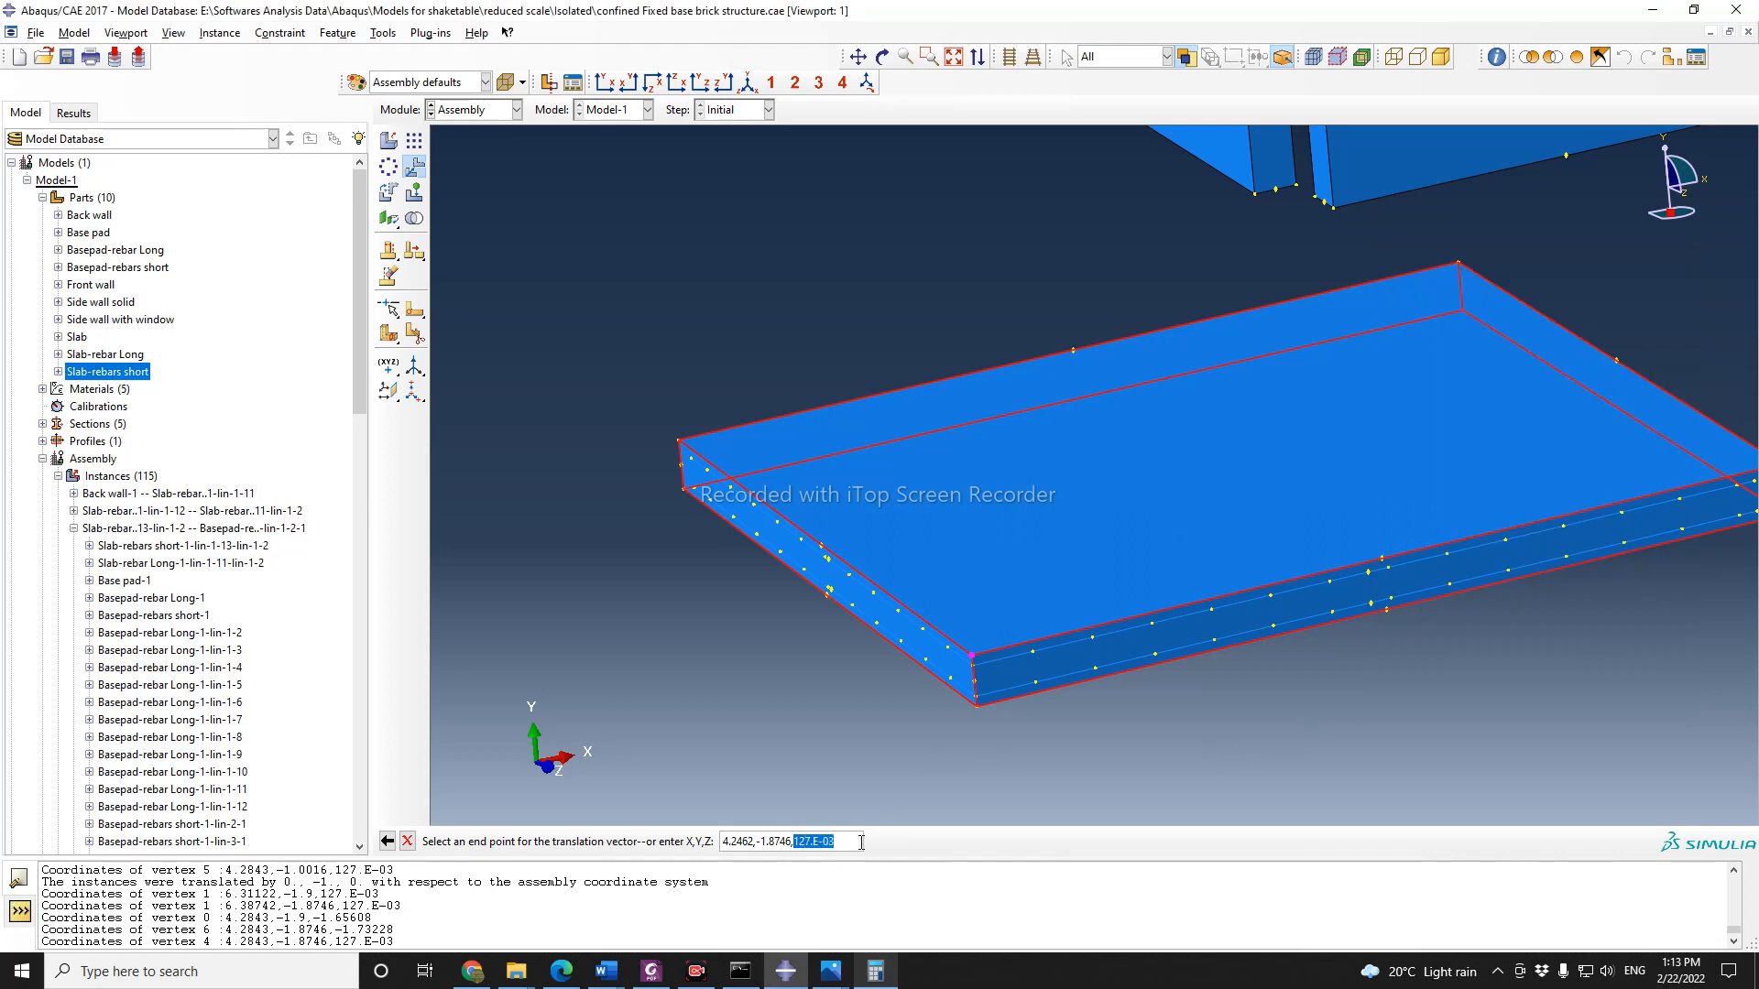
pyautogui.click(875, 971)
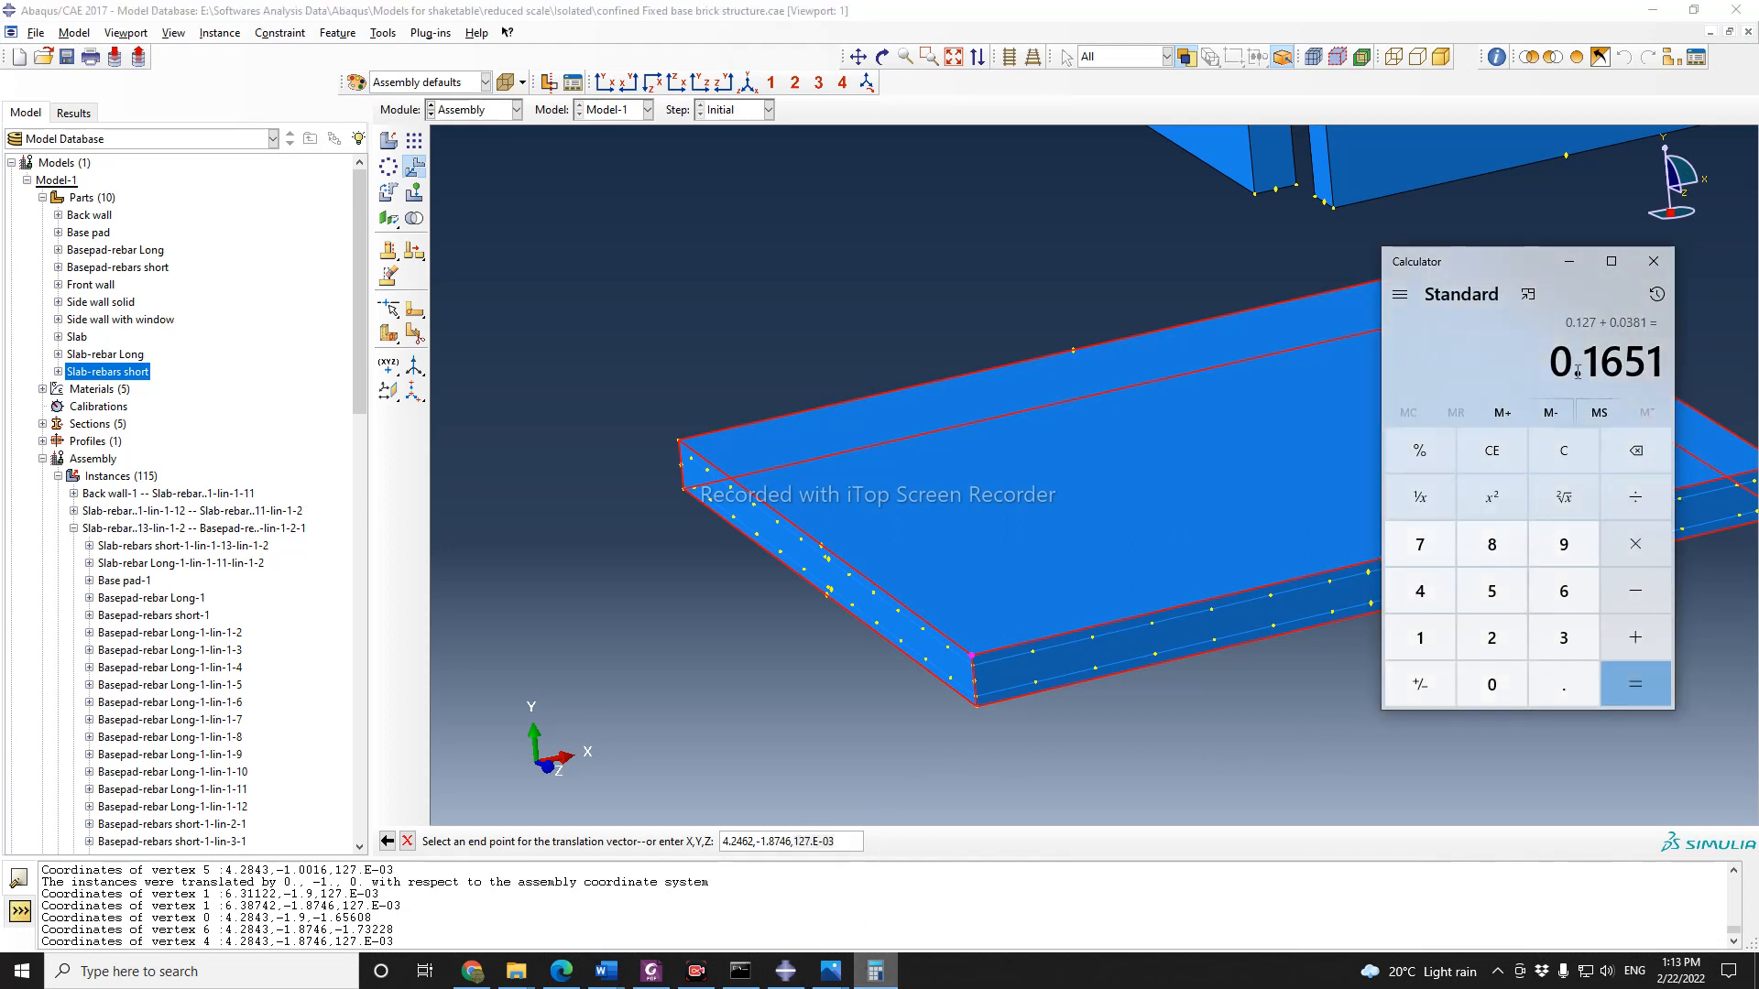
pyautogui.click(846, 841)
pyautogui.moveTo(846, 840); pyautogui.dragTo(795, 841)
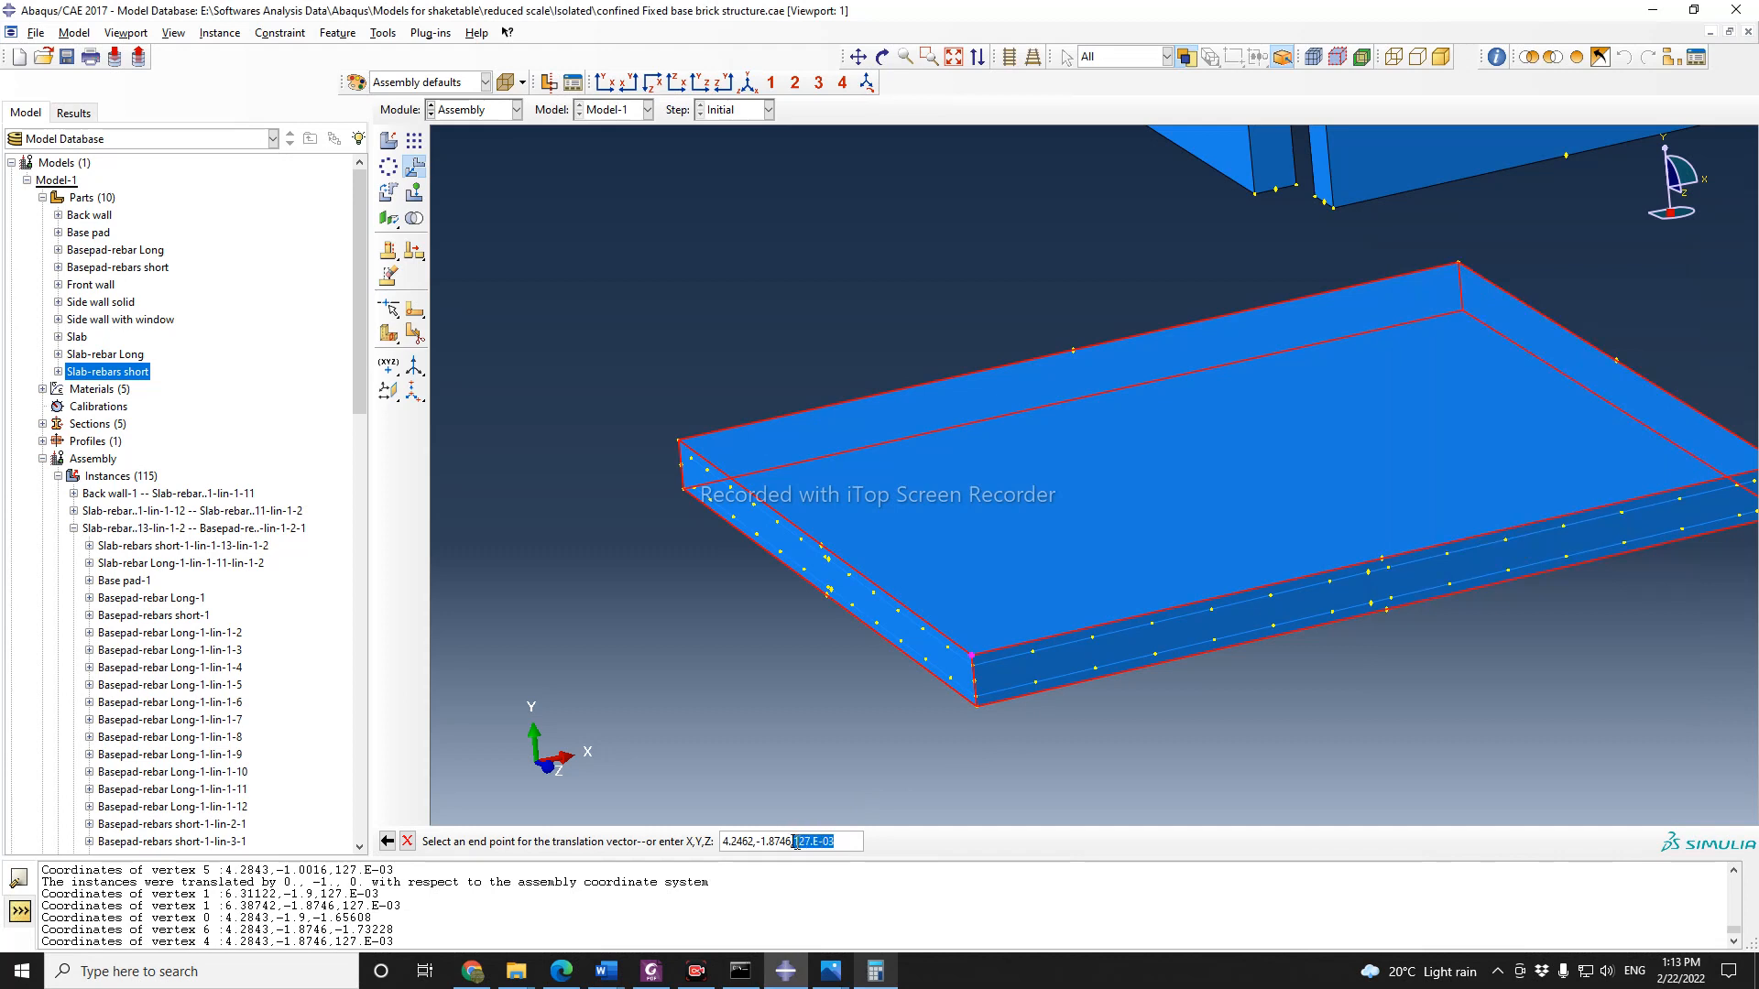
pyautogui.write('0.1651')
# Step: Minimize the Calculator and submit 4.2462,-1.8746,0.1651 as the end point of the base pad's translation vector
pyautogui.click(874, 971)
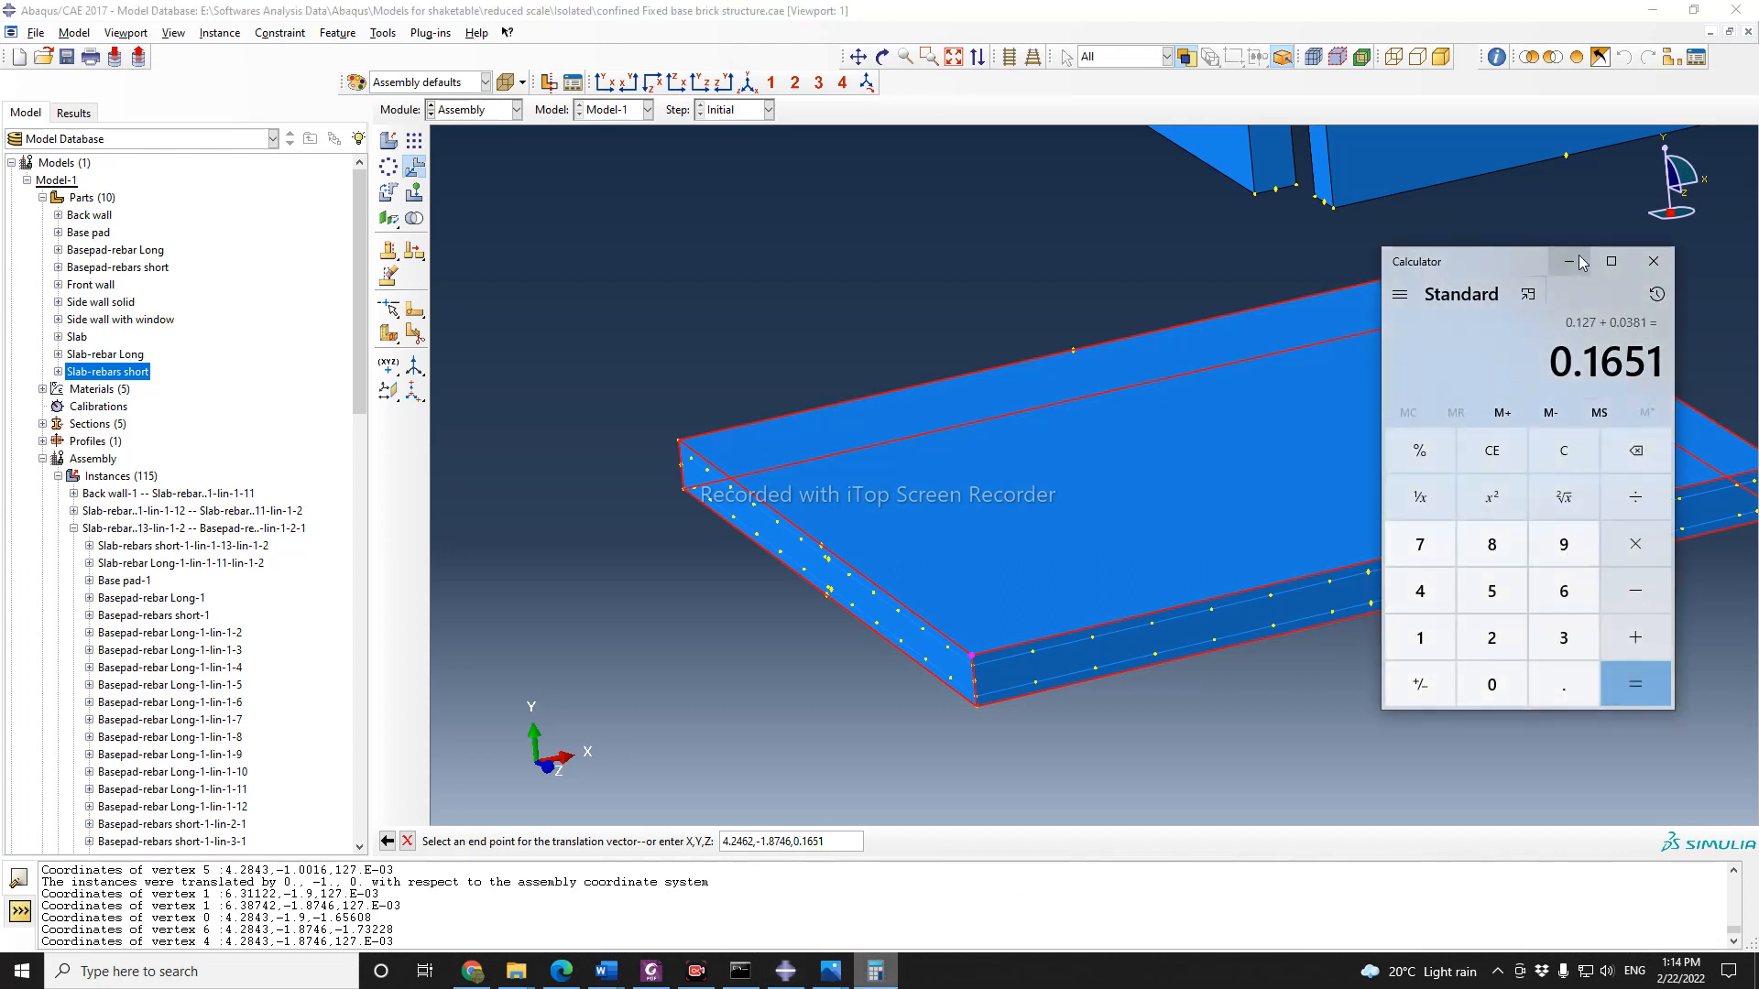
pyautogui.click(1575, 263)
pyautogui.scroll(-1, 857, 517)
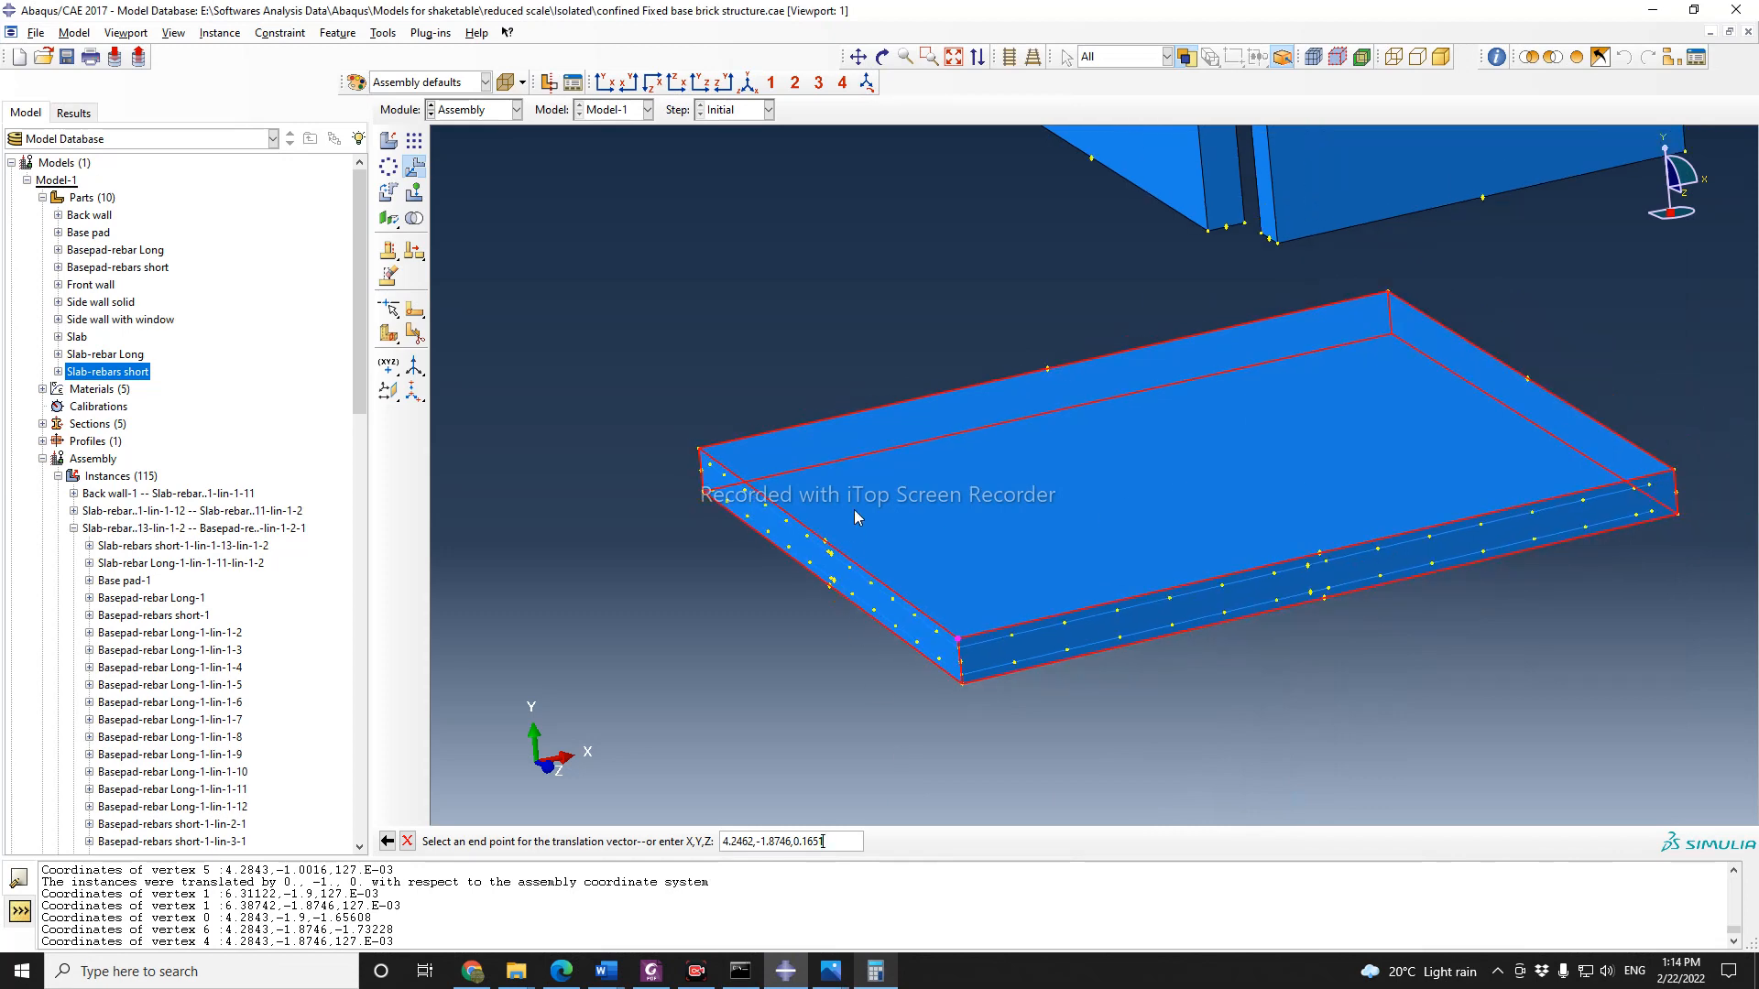
pyautogui.press('Return')
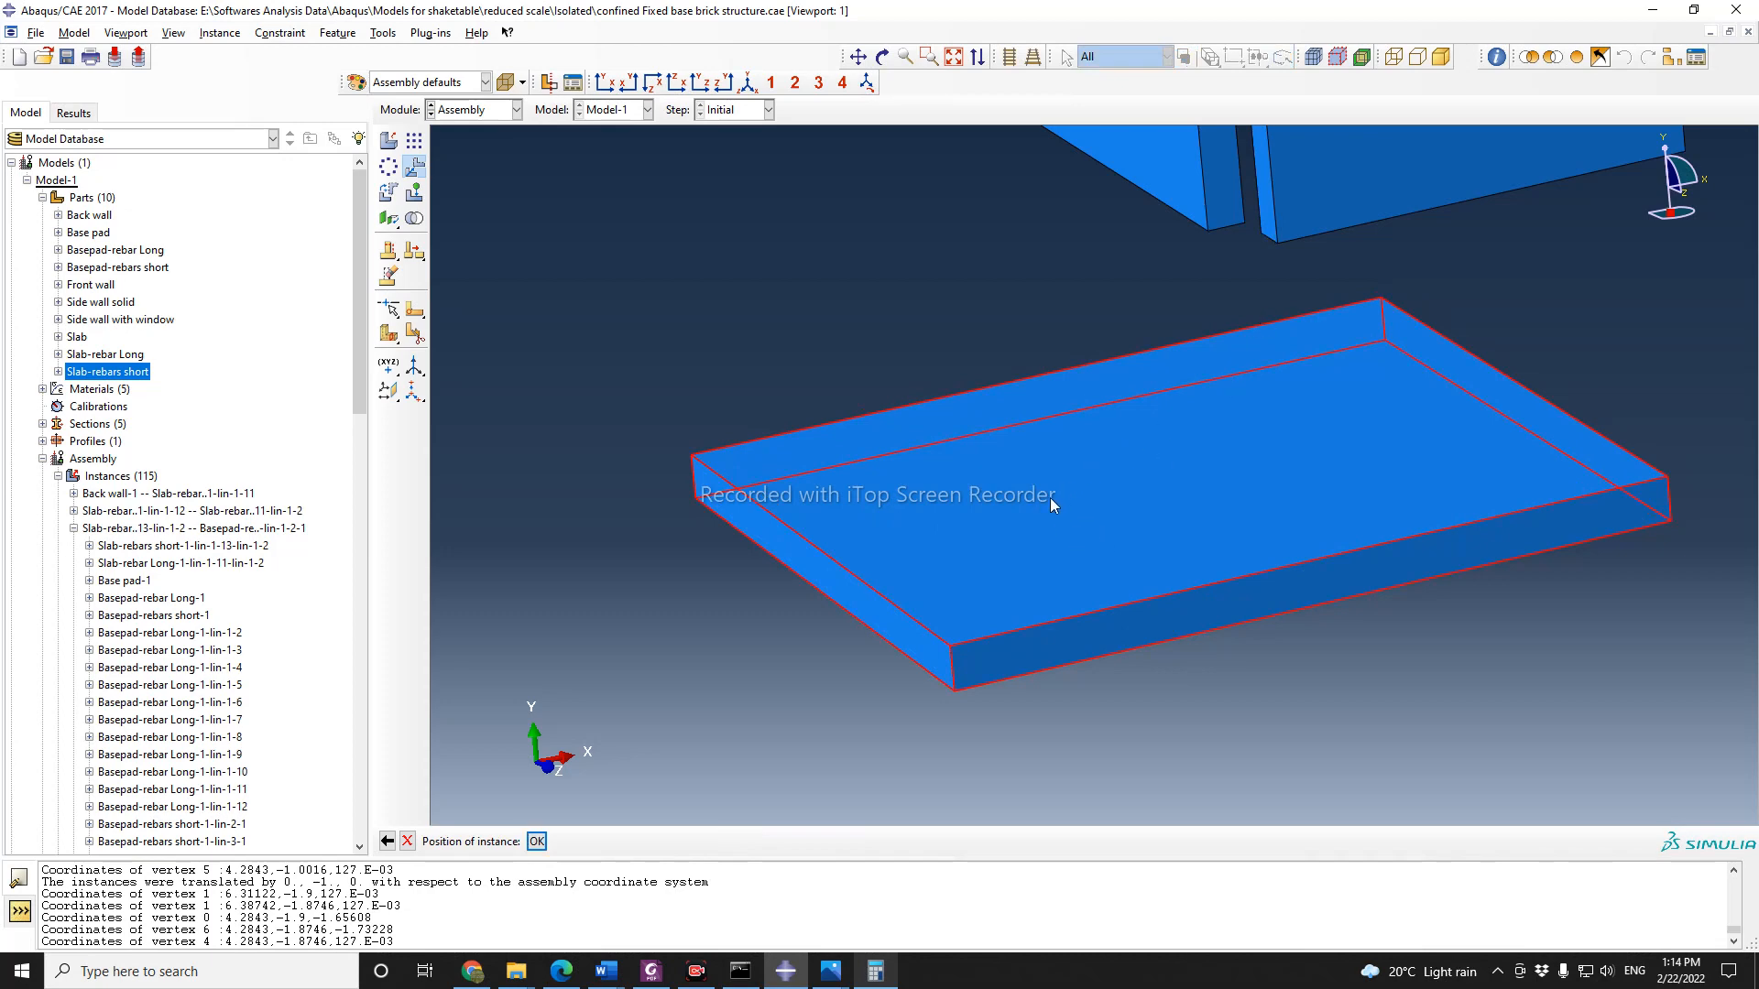
# Step: Check the previewed base pad from several angles and accept its new position
pyautogui.click(882, 57)
pyautogui.moveTo(1058, 557); pyautogui.dragTo(1060, 480)
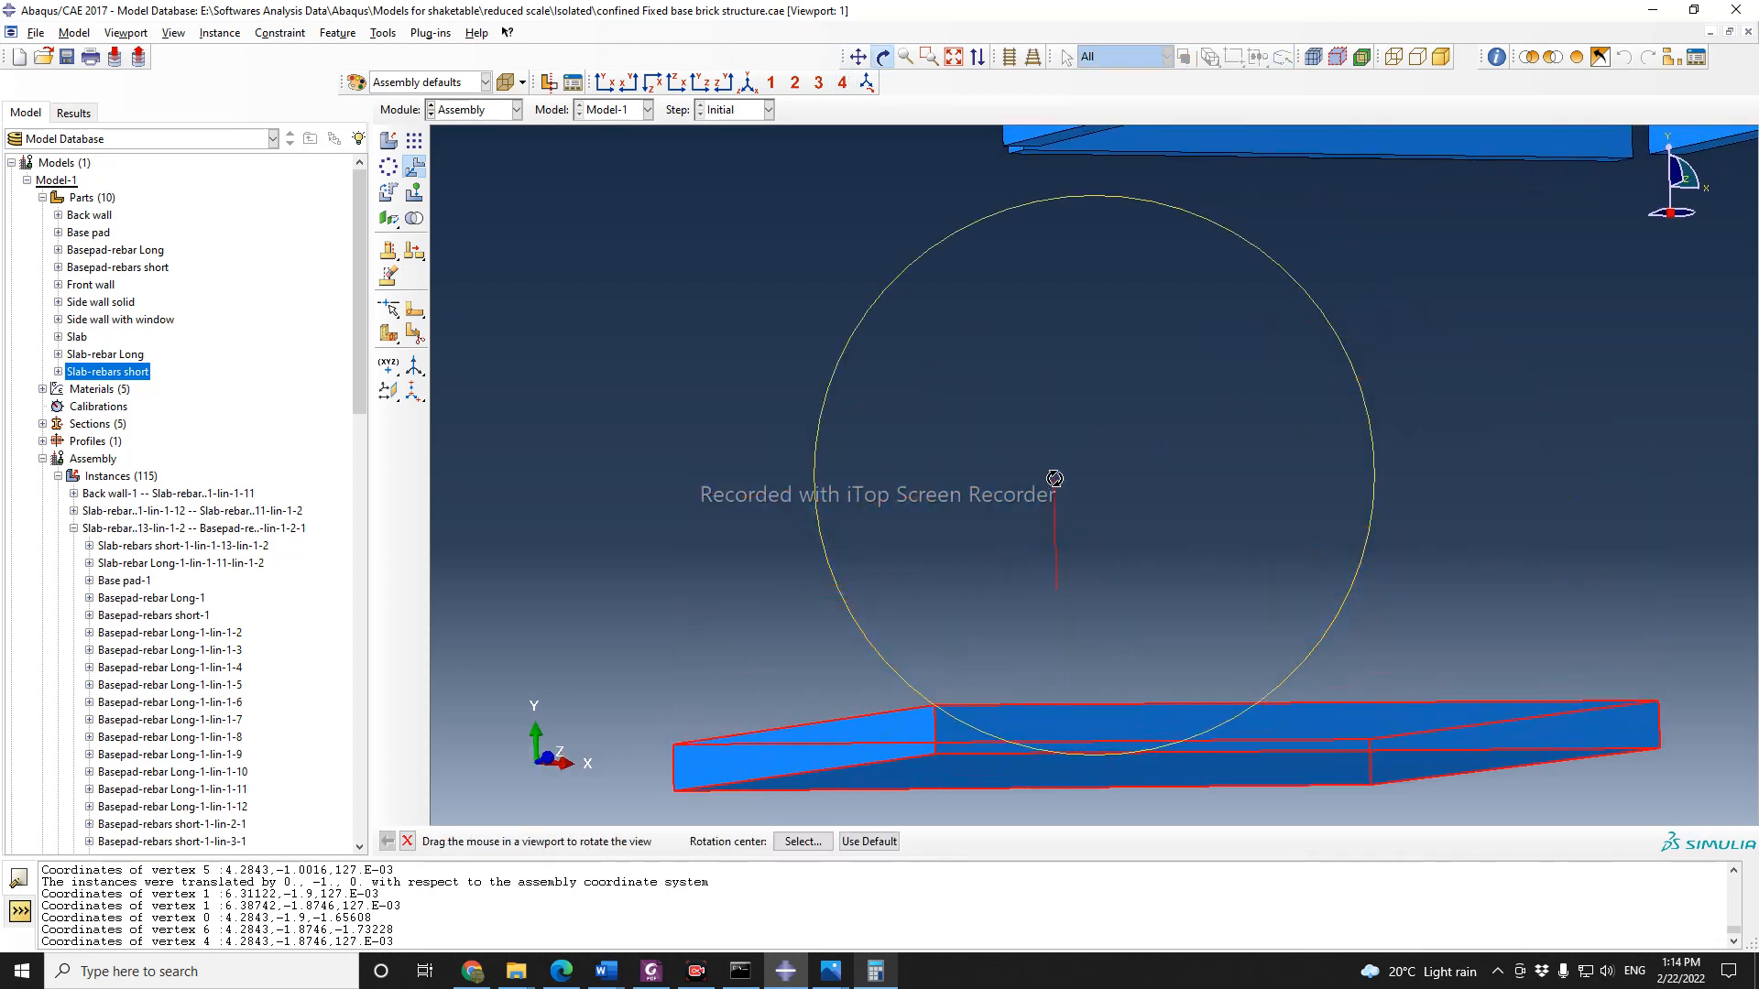
pyautogui.moveTo(1008, 608); pyautogui.dragTo(1071, 734)
pyautogui.moveTo(1108, 585)
pyautogui.mouseDown()
pyautogui.moveTo(1006, 586)
pyautogui.moveTo(1106, 592)
pyautogui.mouseUp()
pyautogui.moveTo(967, 658); pyautogui.dragTo(1044, 713)
pyautogui.click(407, 841)
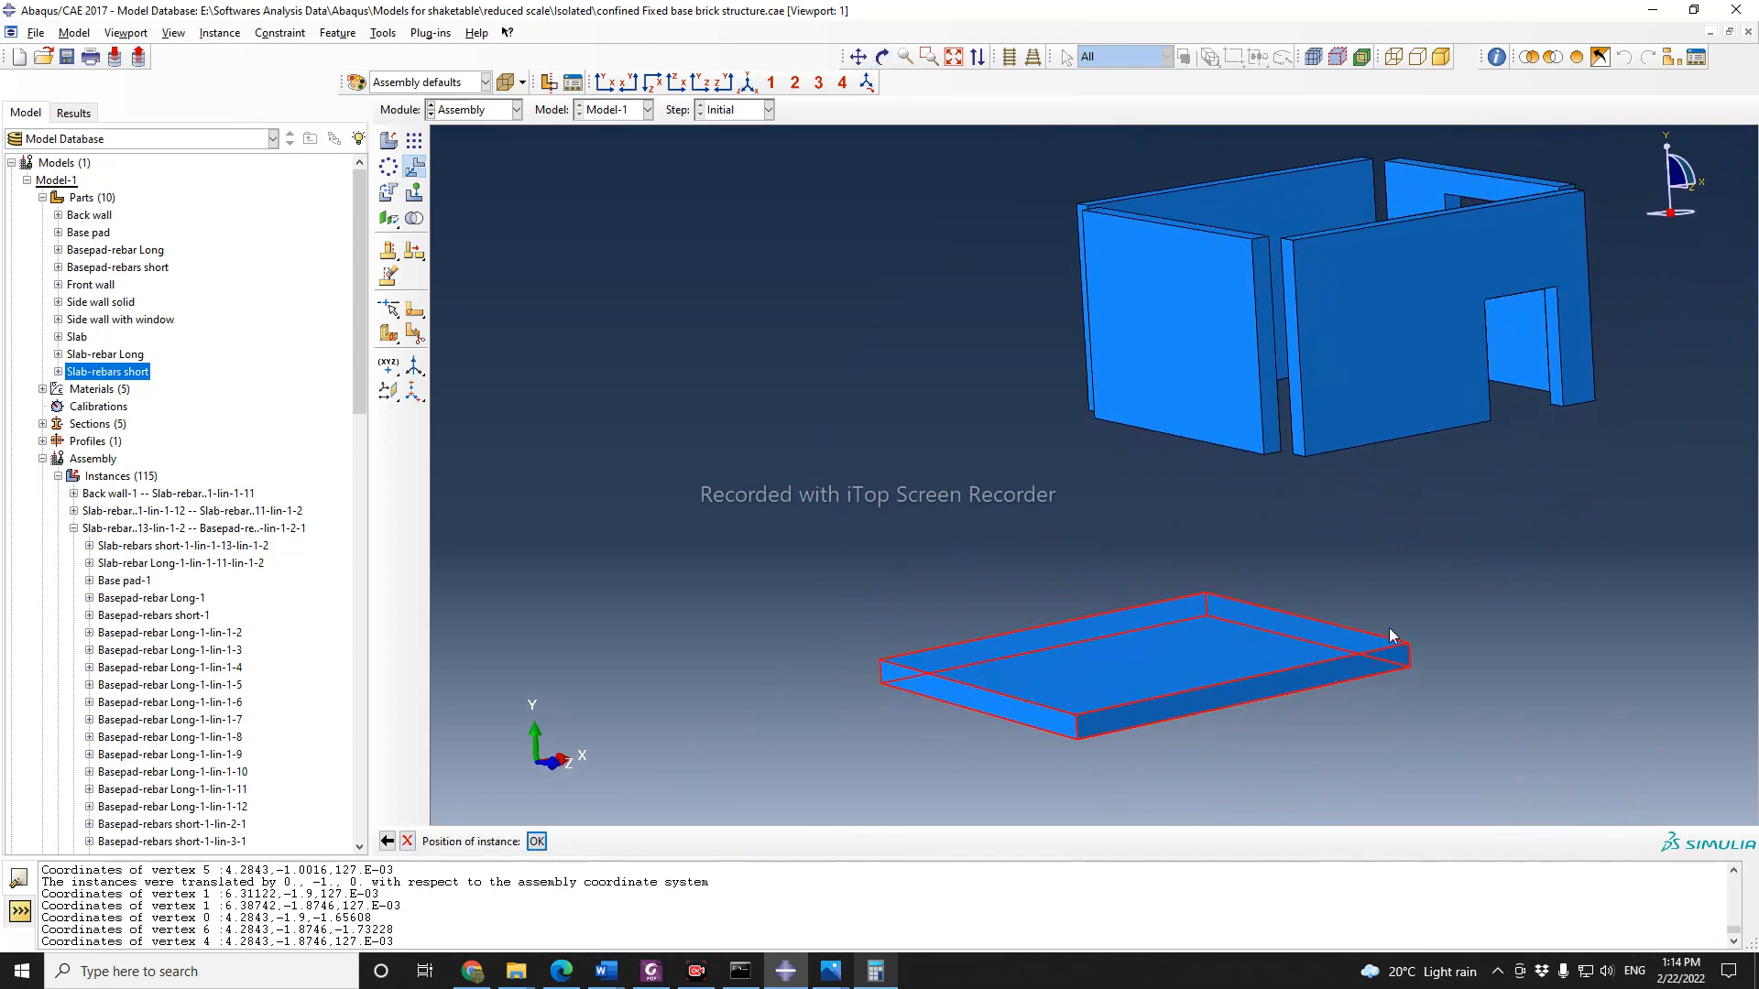
pyautogui.scroll(2, 1439, 595)
pyautogui.scroll(3, 1163, 777)
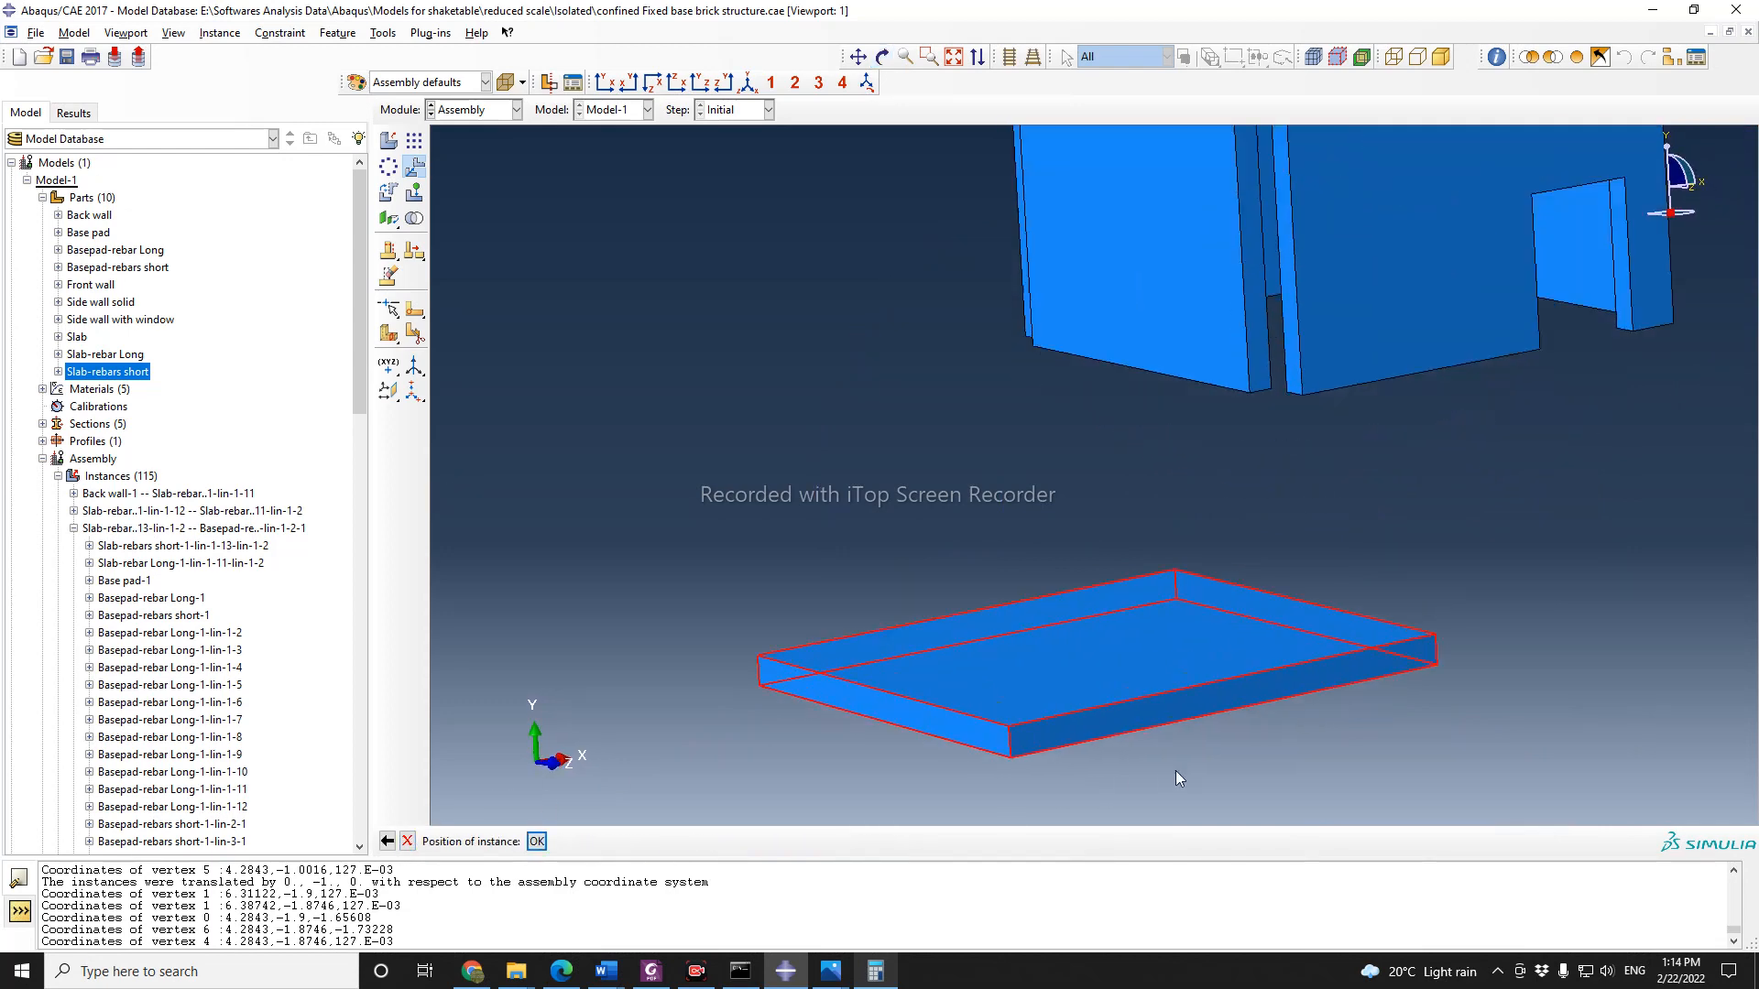
pyautogui.click(536, 841)
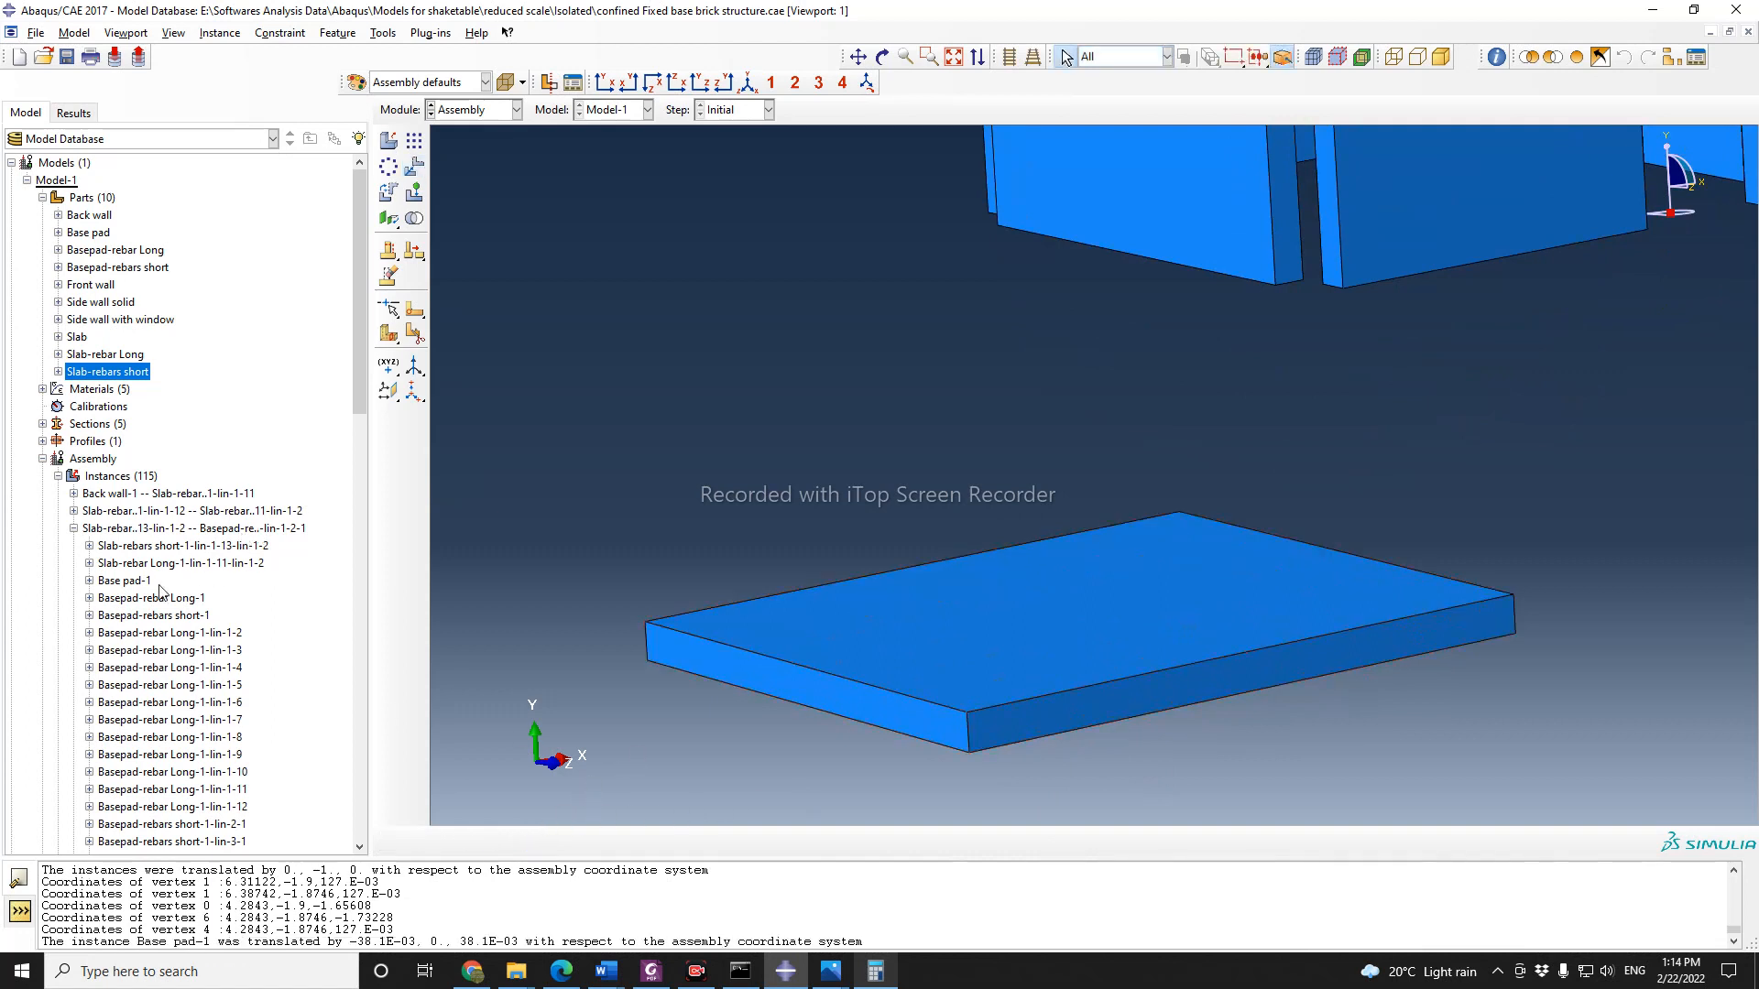
# Step: Suppress the Base pad-1 instance in the assembly so only the rebar mesh is displayed beneath the walls
pyautogui.scroll(-5, 158, 591)
pyautogui.click(121, 319)
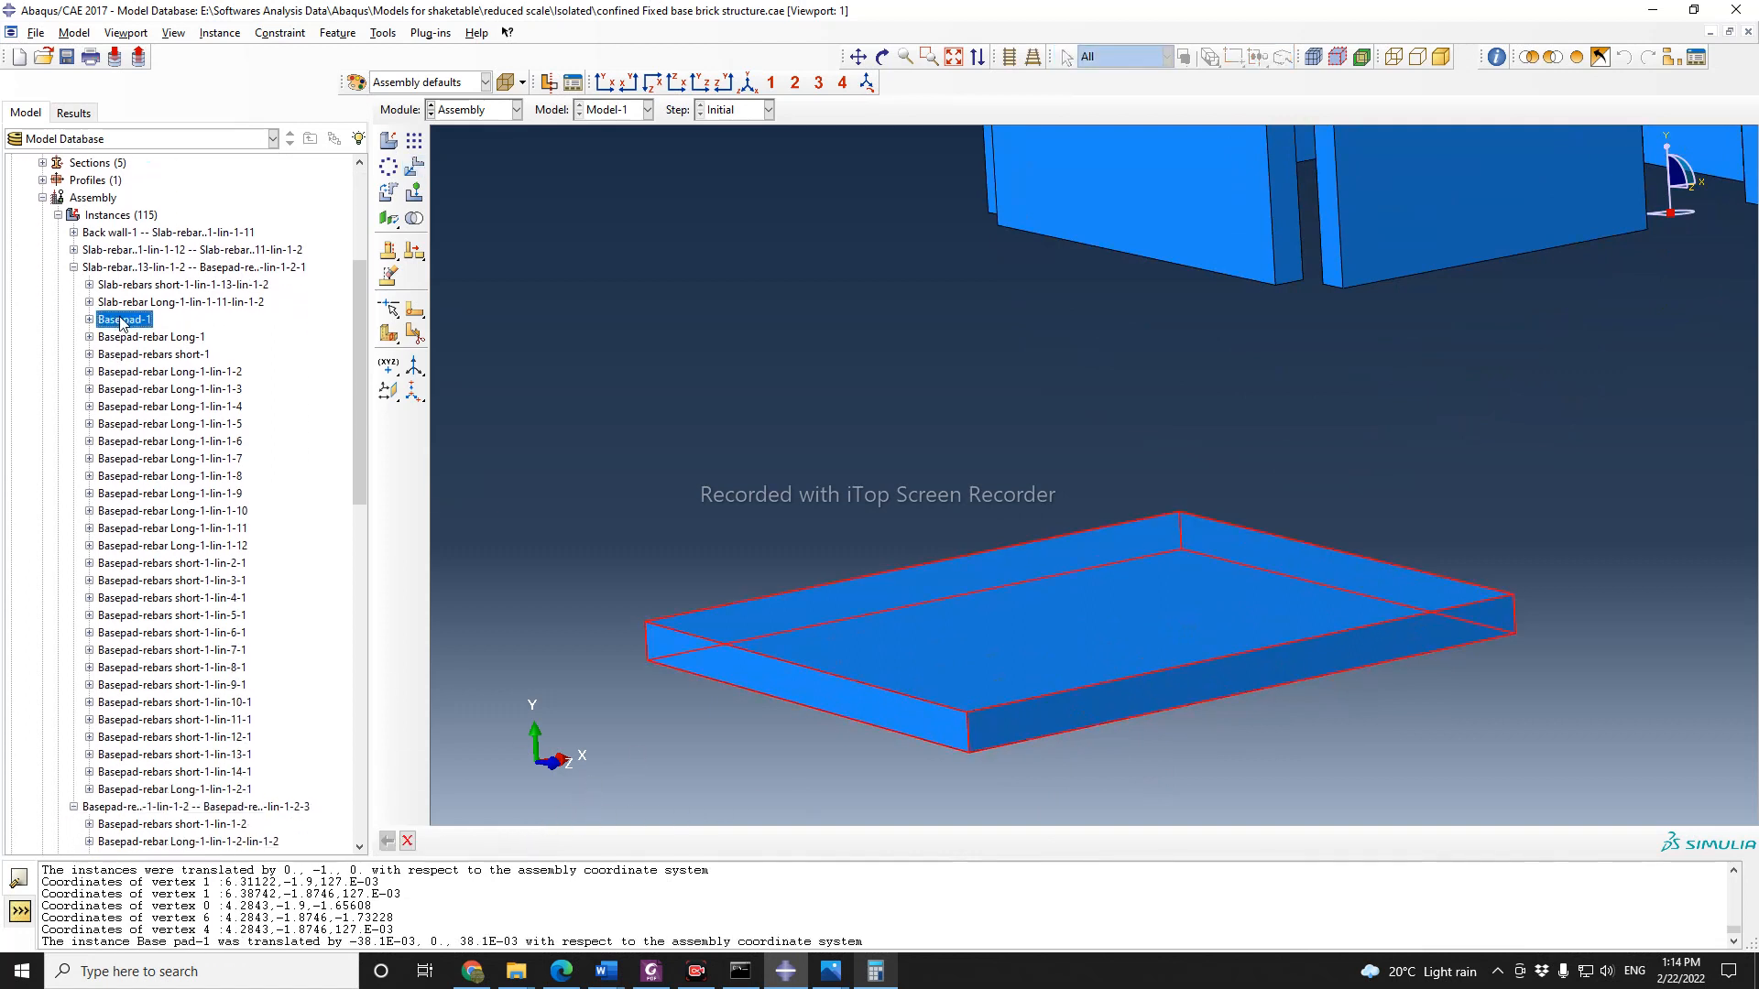
pyautogui.rightClick(121, 319)
pyautogui.click(139, 368)
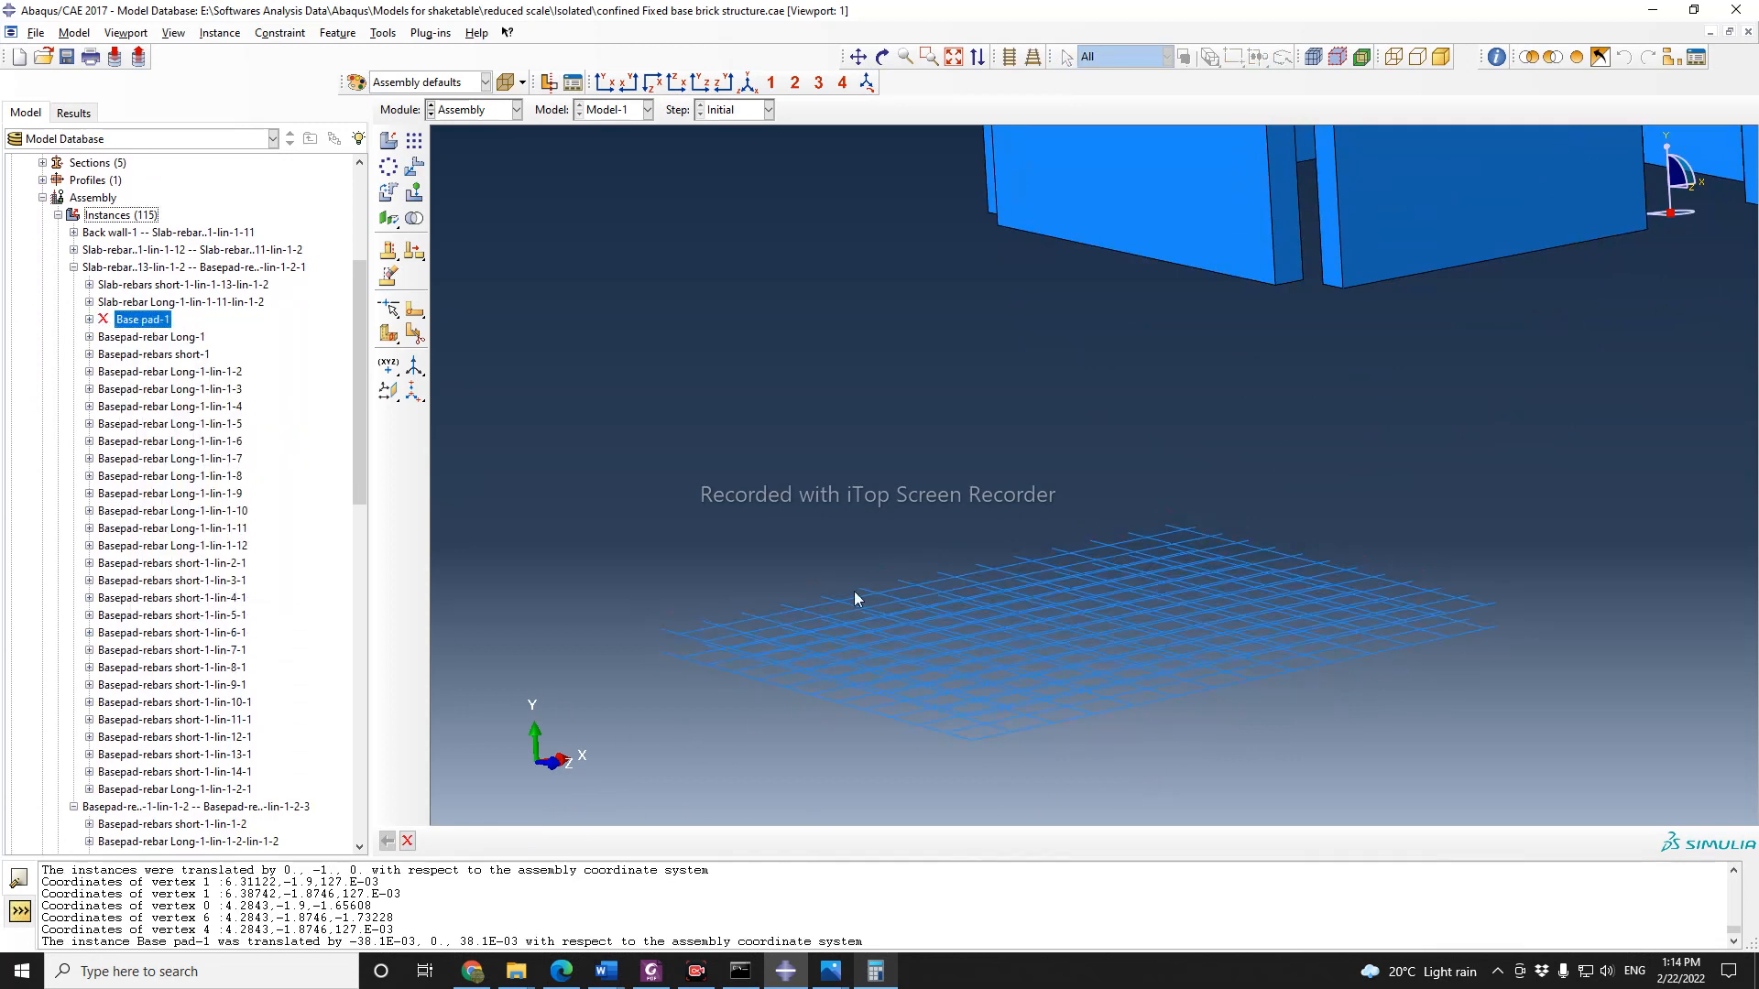
pyautogui.scroll(-1, 1334, 434)
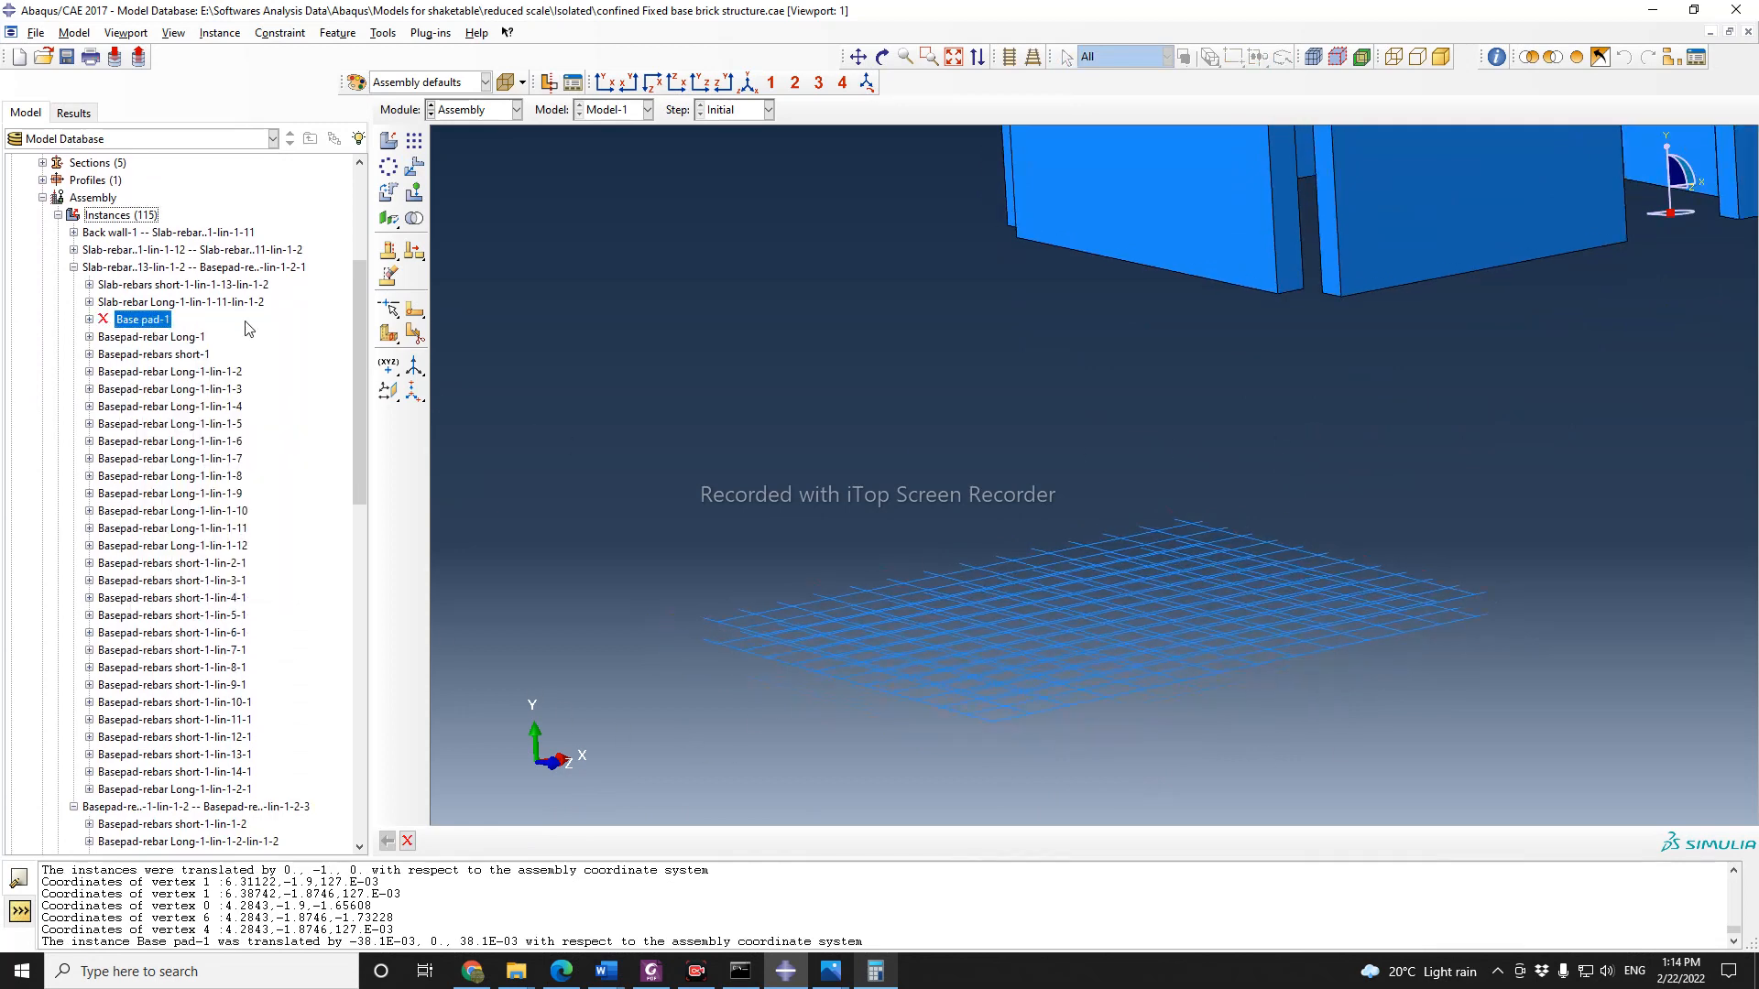
# Step: Create an assembly geometry set named Base-pad rebars containing the whole rebar mesh beneath the walls
pyautogui.scroll(-2, 1278, 509)
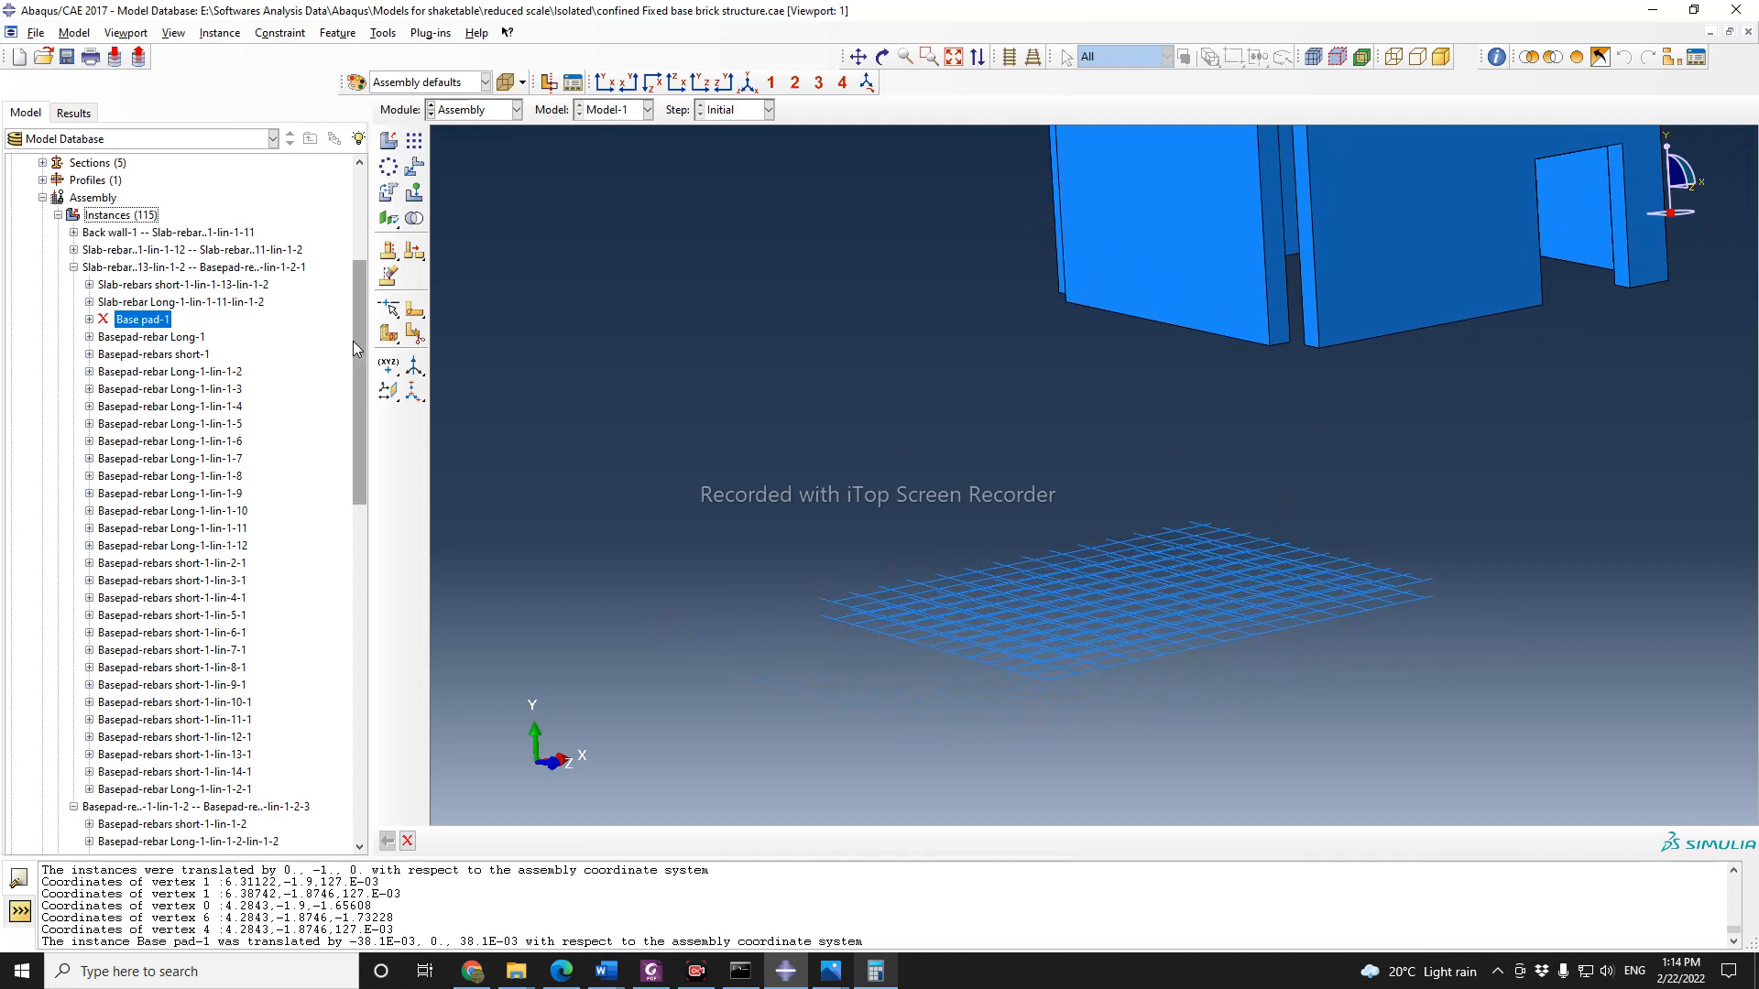
pyautogui.scroll(-14, 87, 575)
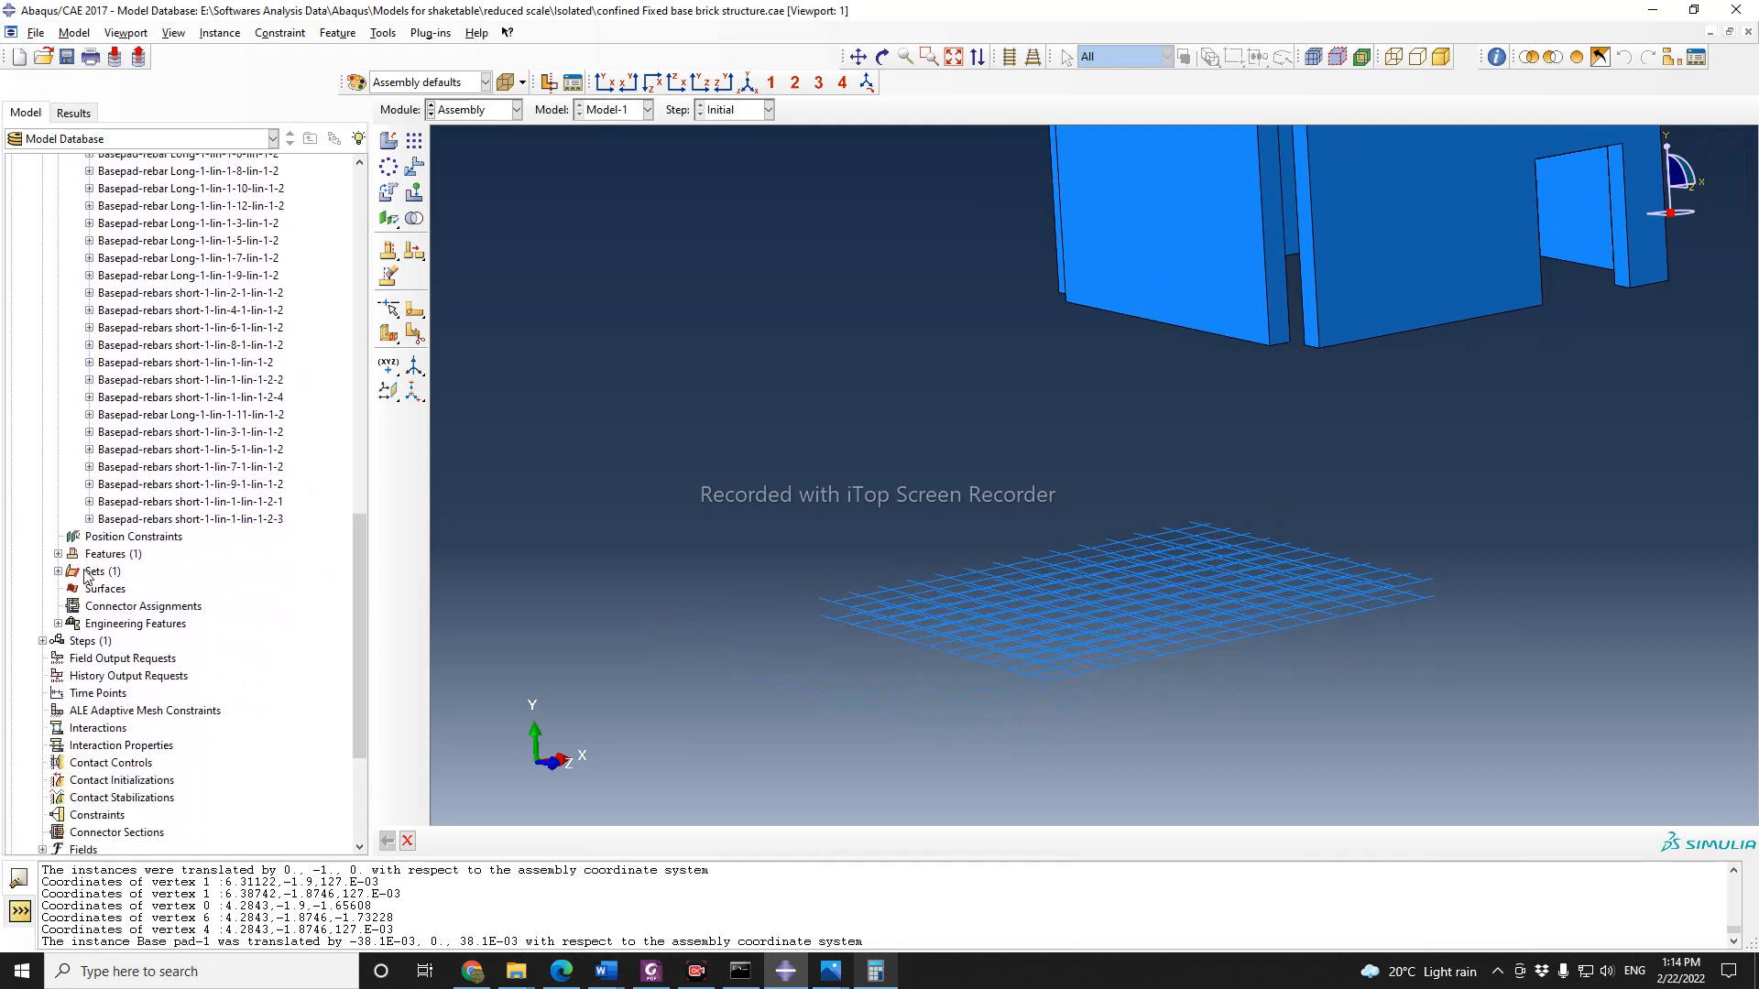
pyautogui.doubleClick(92, 573)
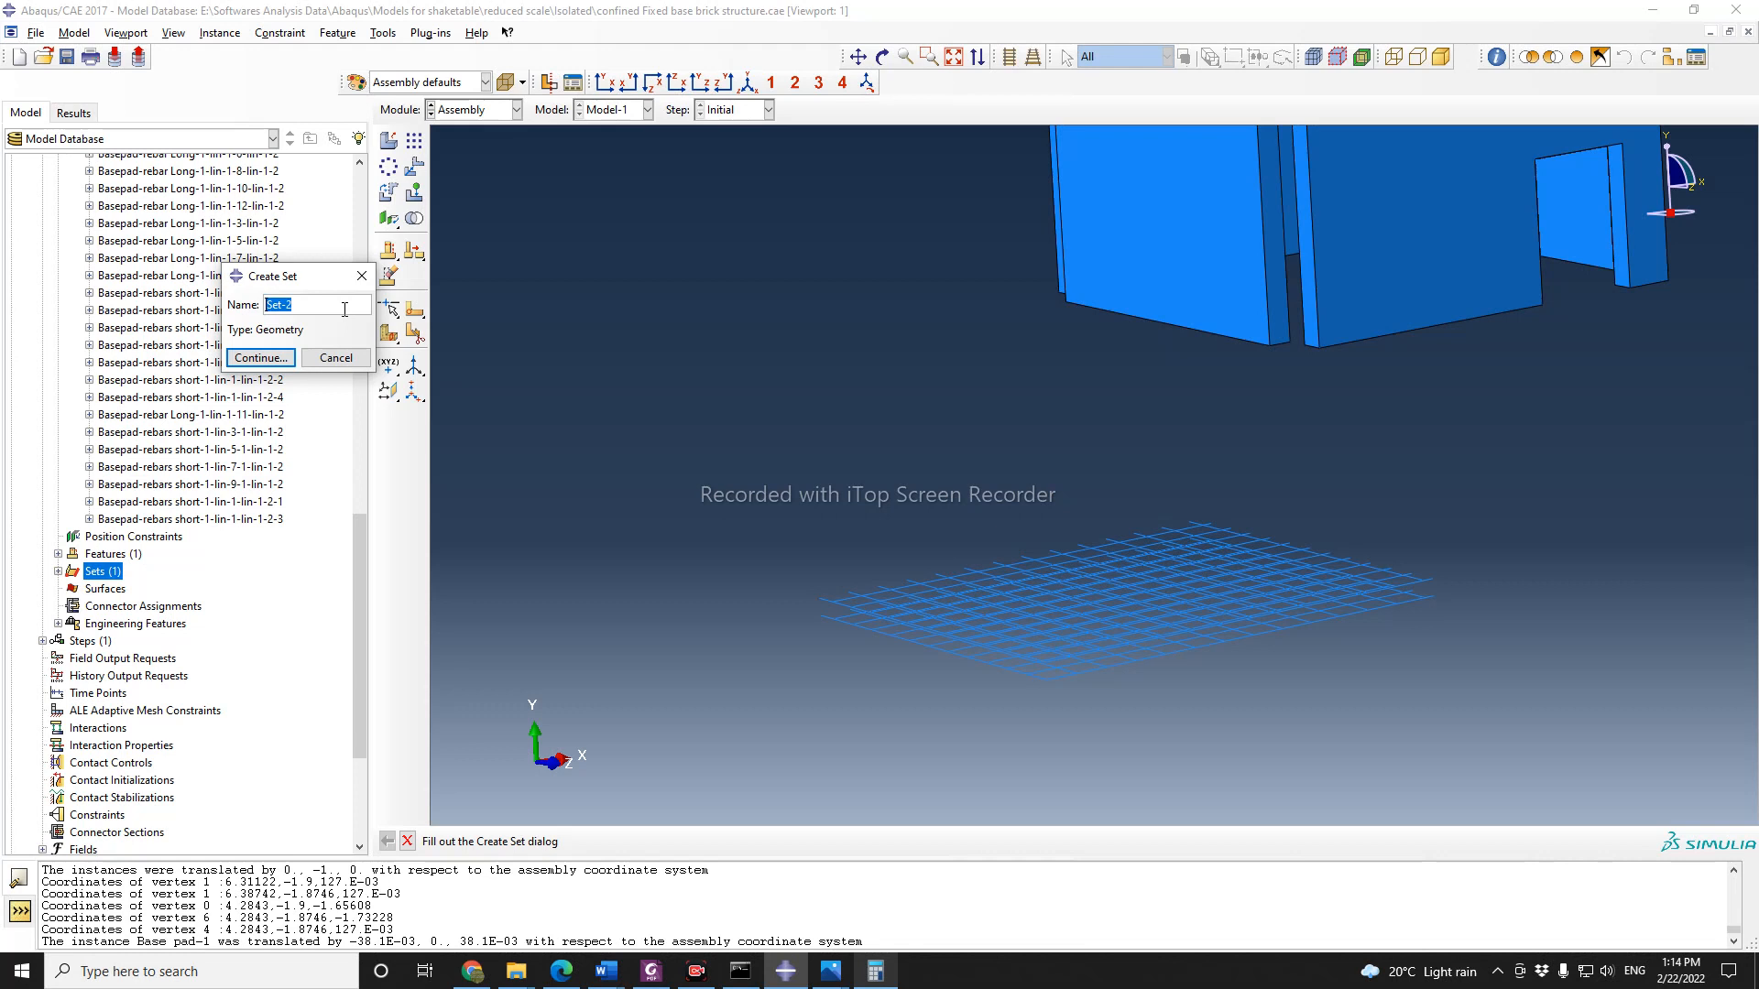
pyautogui.write('Base-pad rebars')
pyautogui.click(265, 358)
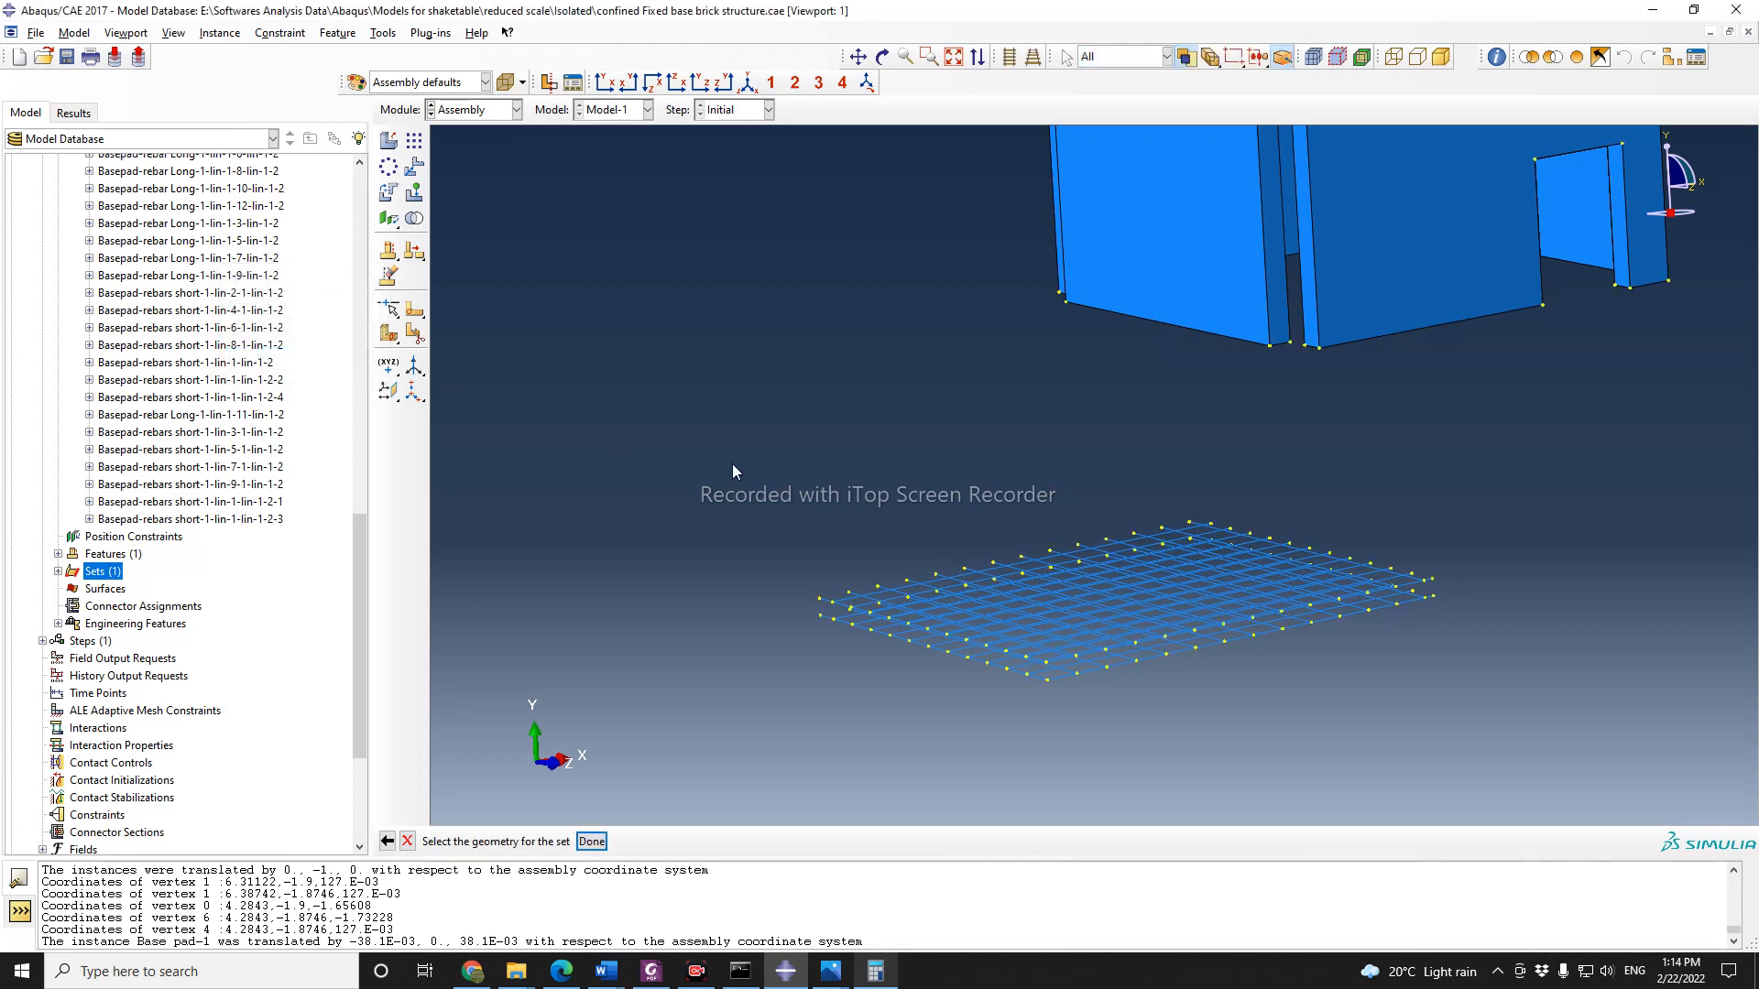
pyautogui.moveTo(733, 471); pyautogui.dragTo(1517, 740)
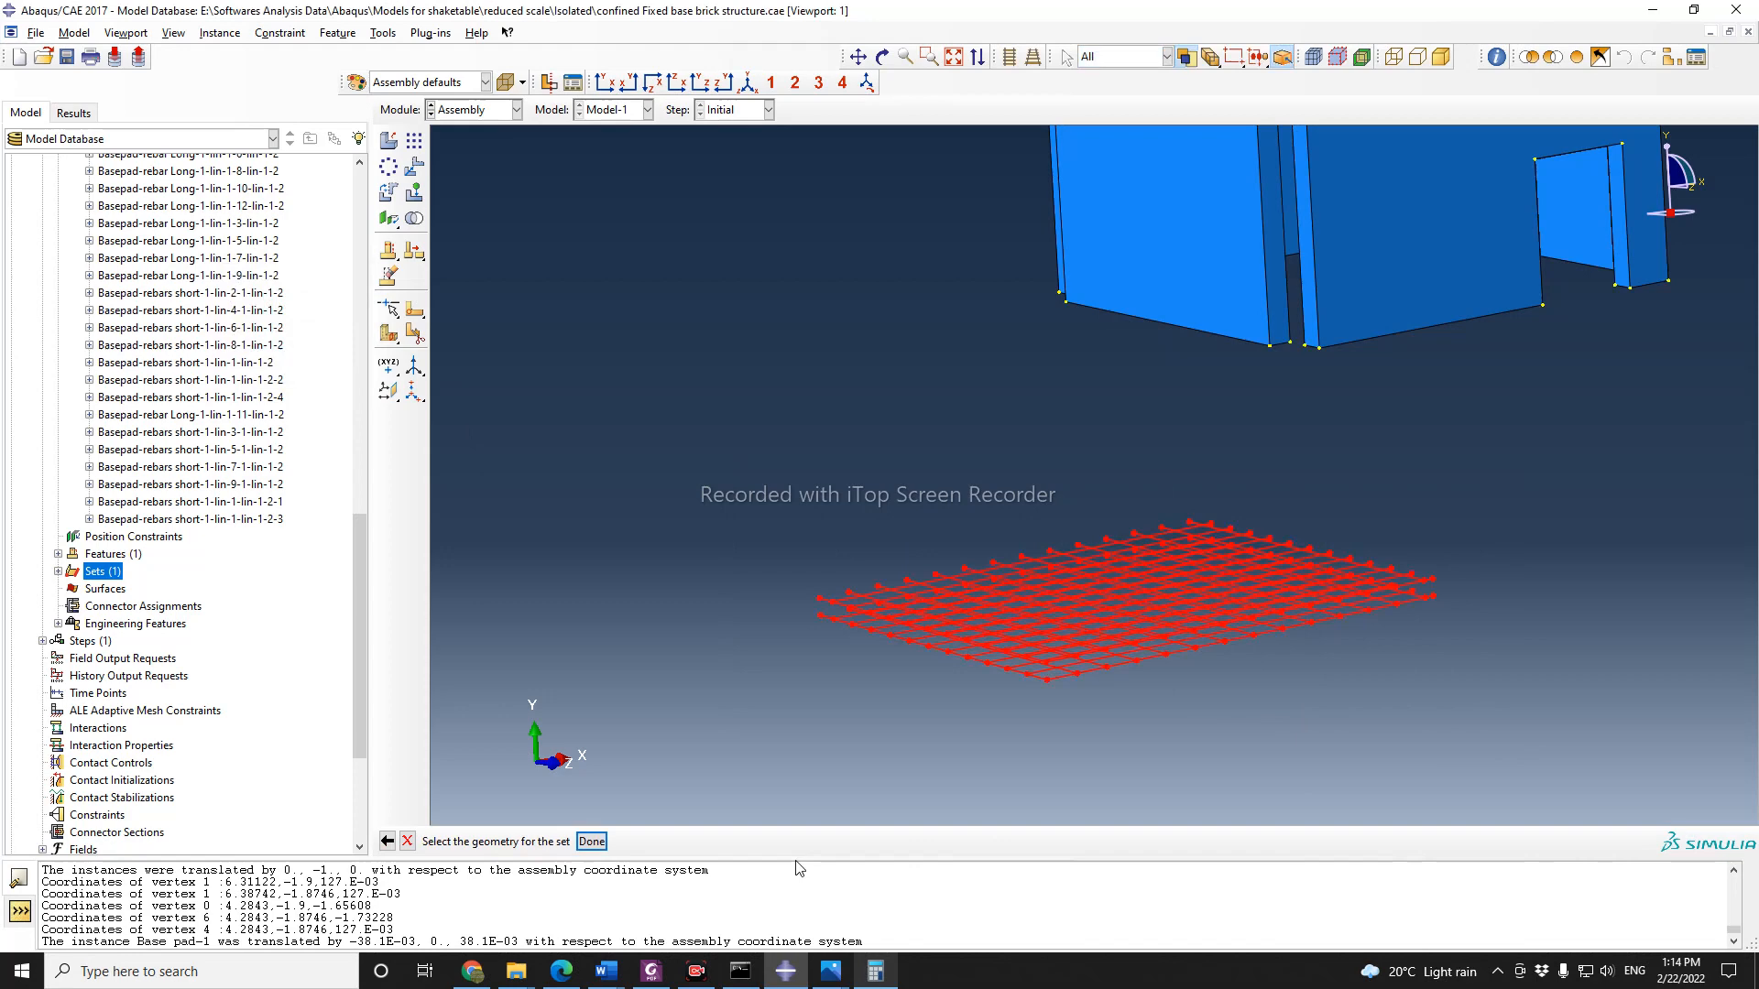
pyautogui.click(590, 846)
# Step: Resume the suppressed Base pad-1 instance in the assembly and clear its highlighting
pyautogui.scroll(7, 330, 463)
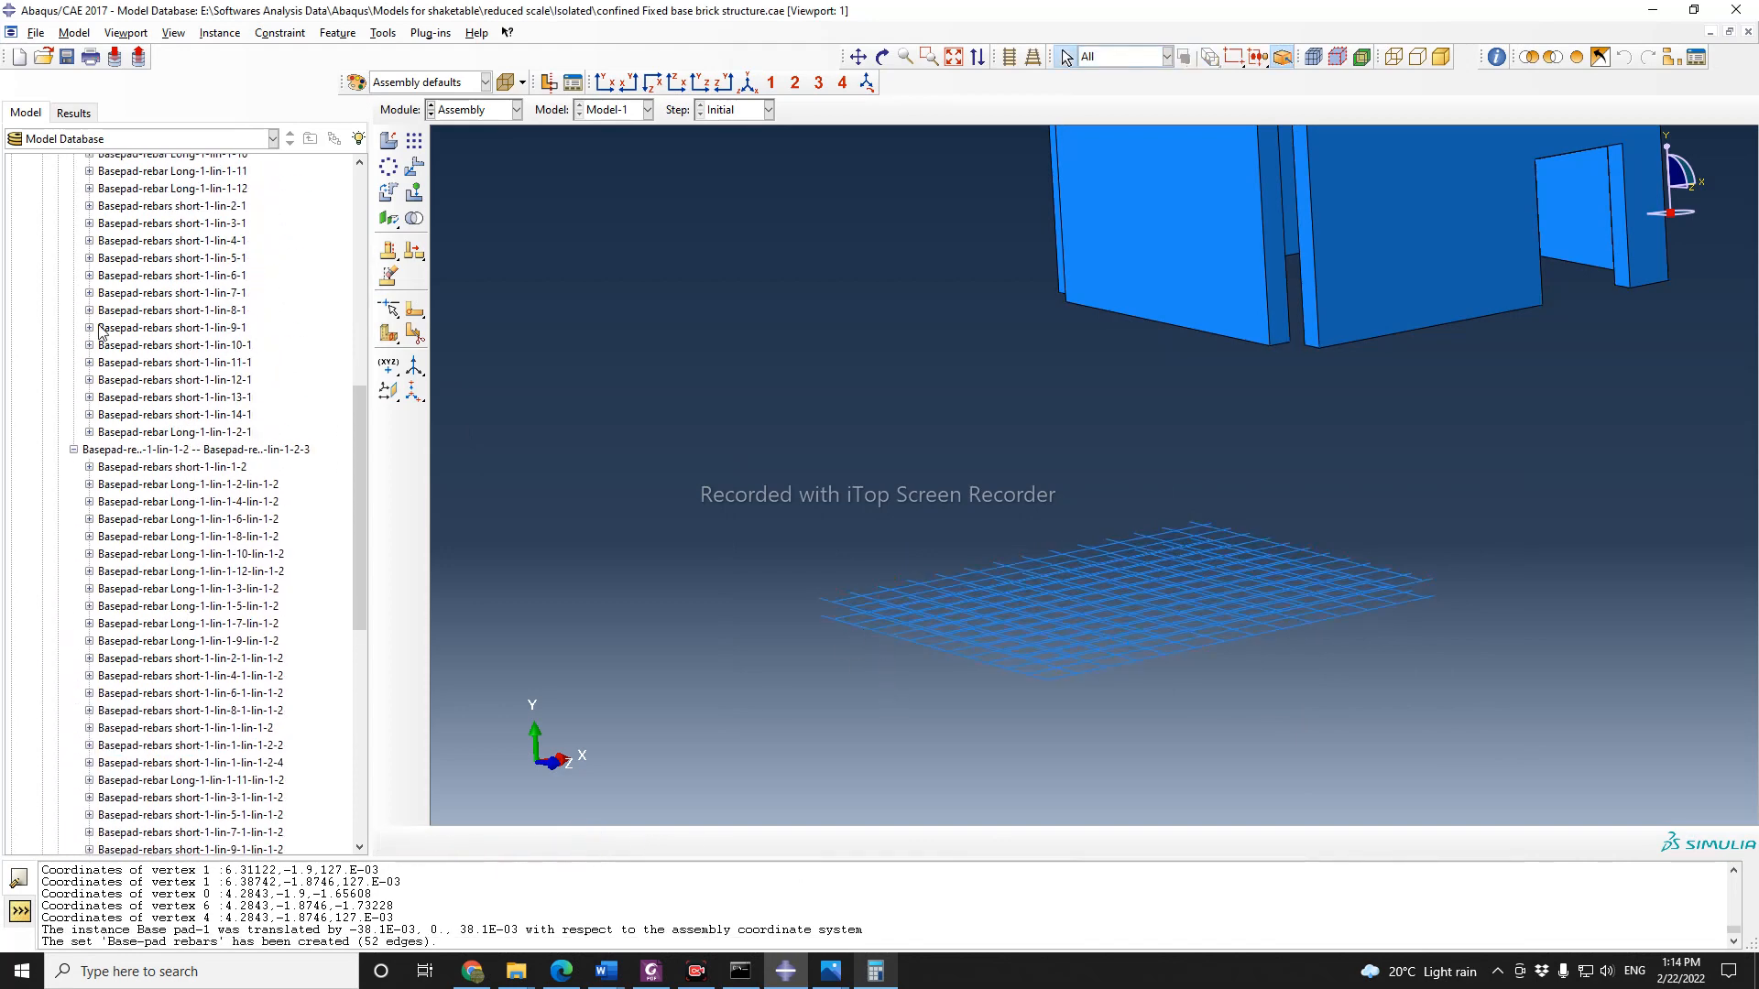
pyautogui.scroll(8, 101, 332)
pyautogui.rightClick(129, 380)
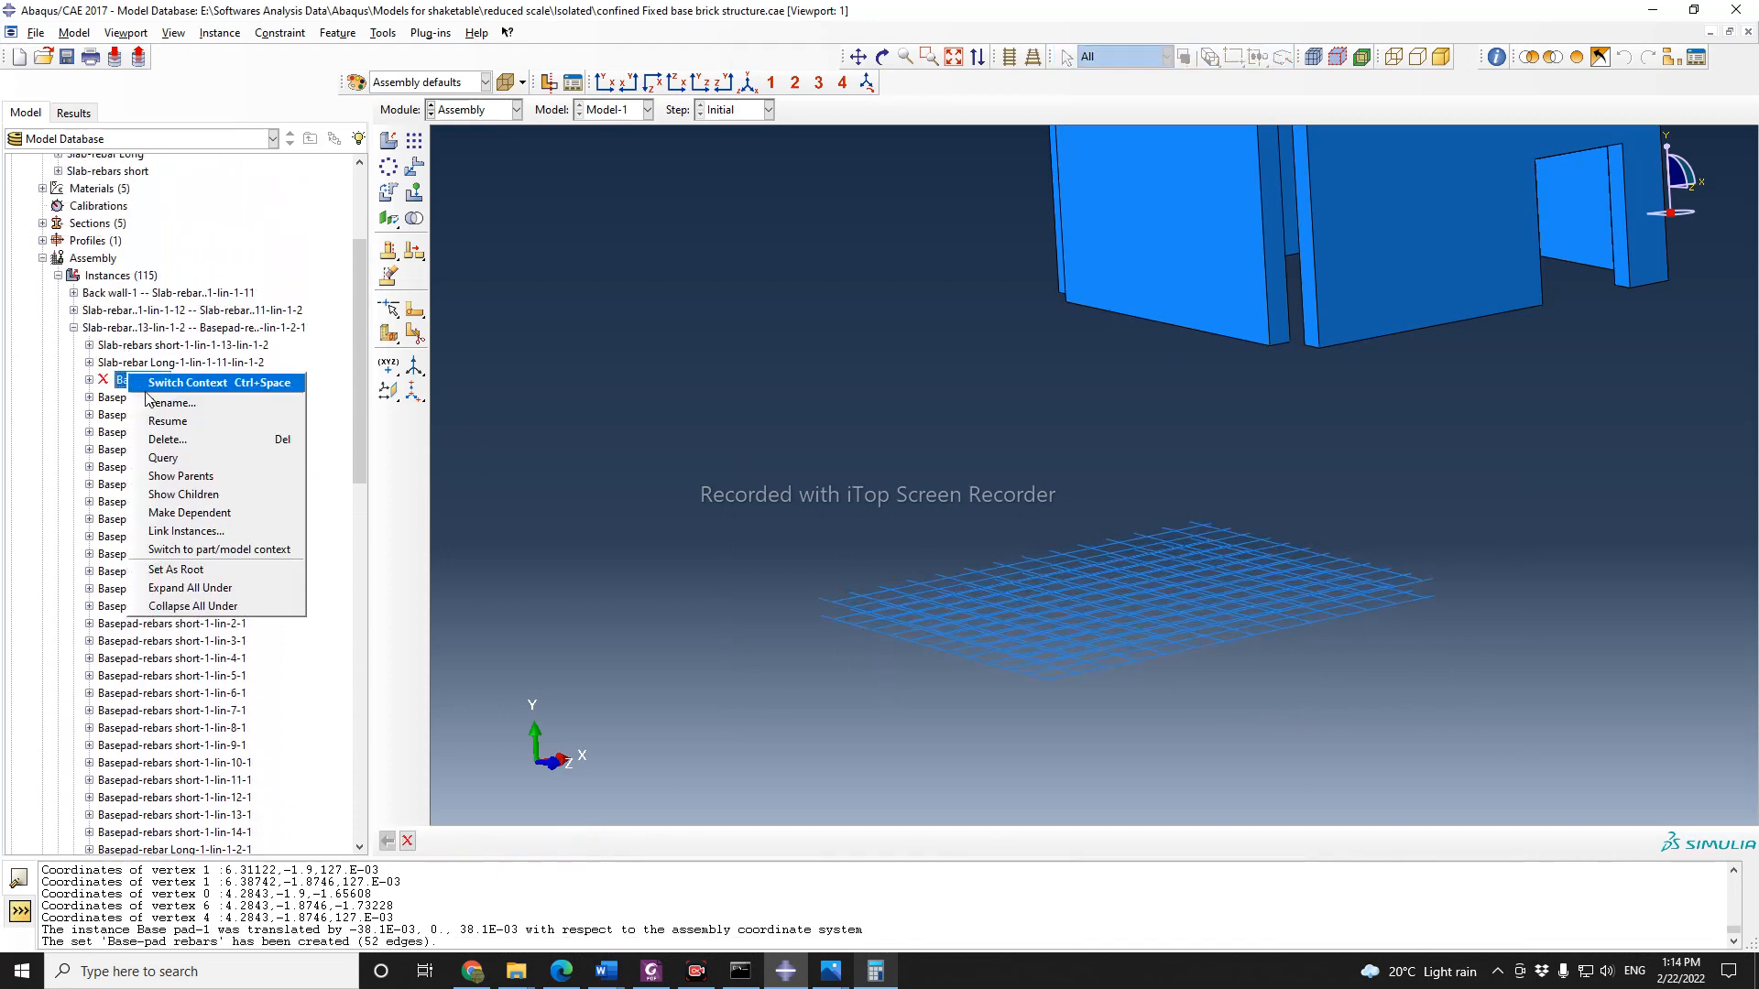
pyautogui.click(167, 420)
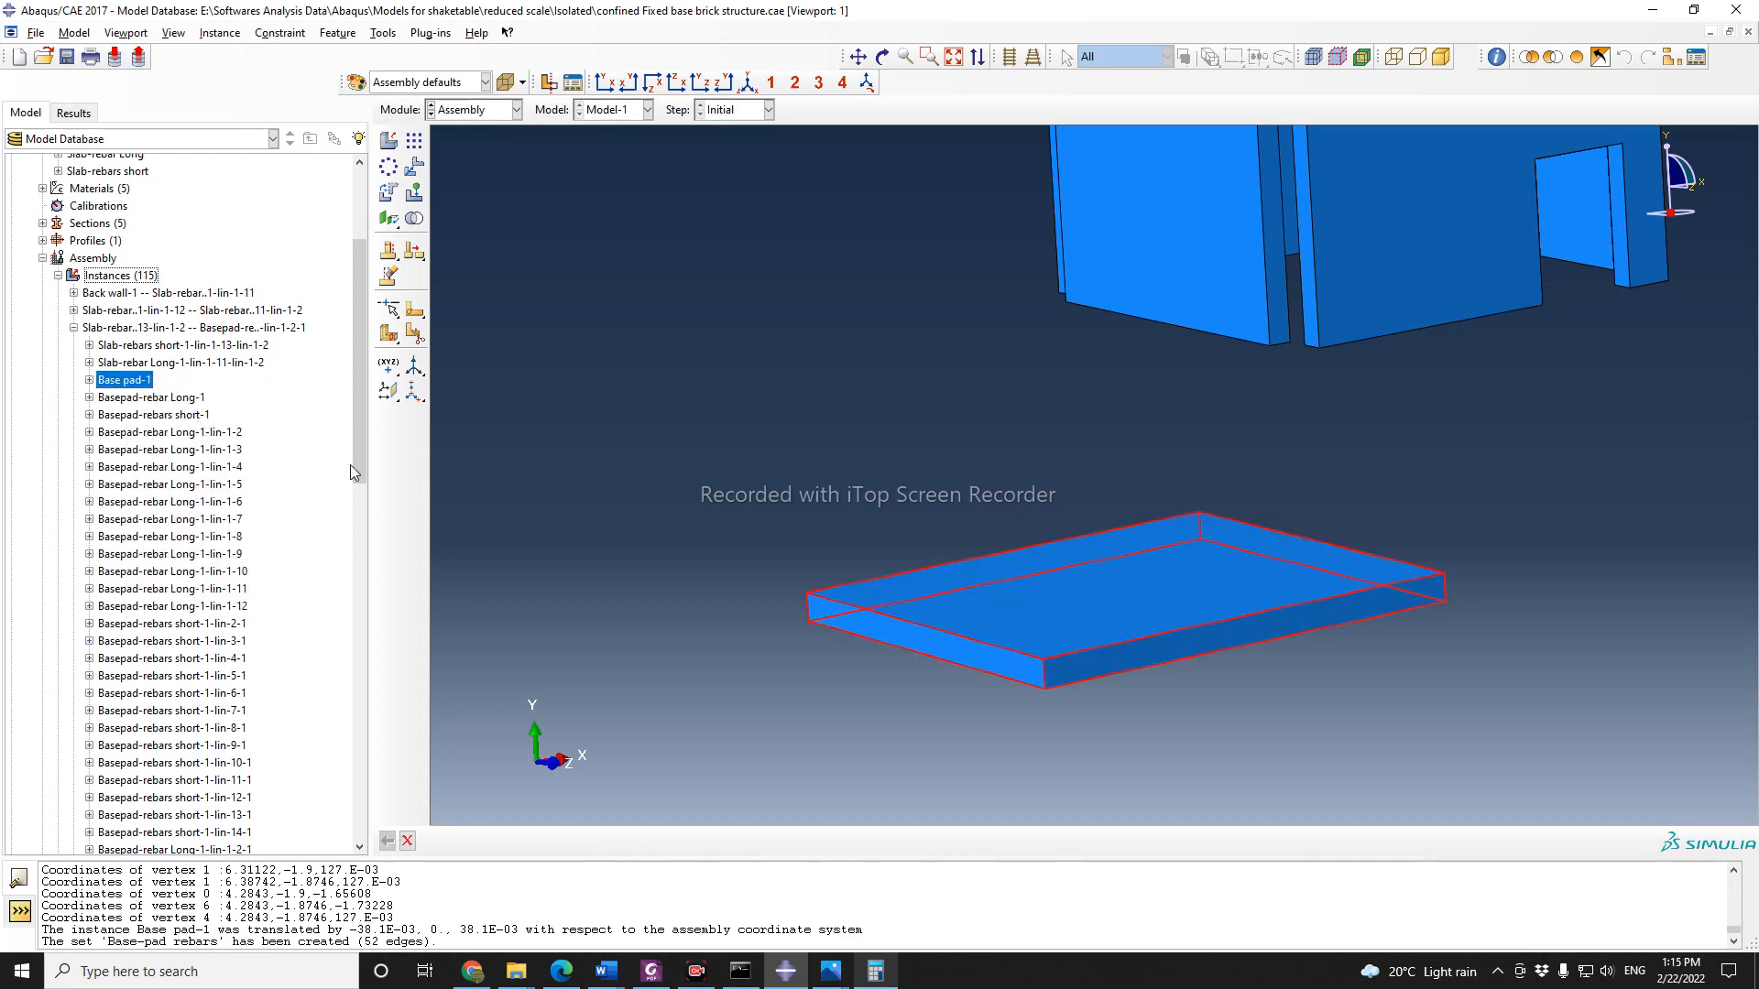
pyautogui.scroll(-1, 835, 499)
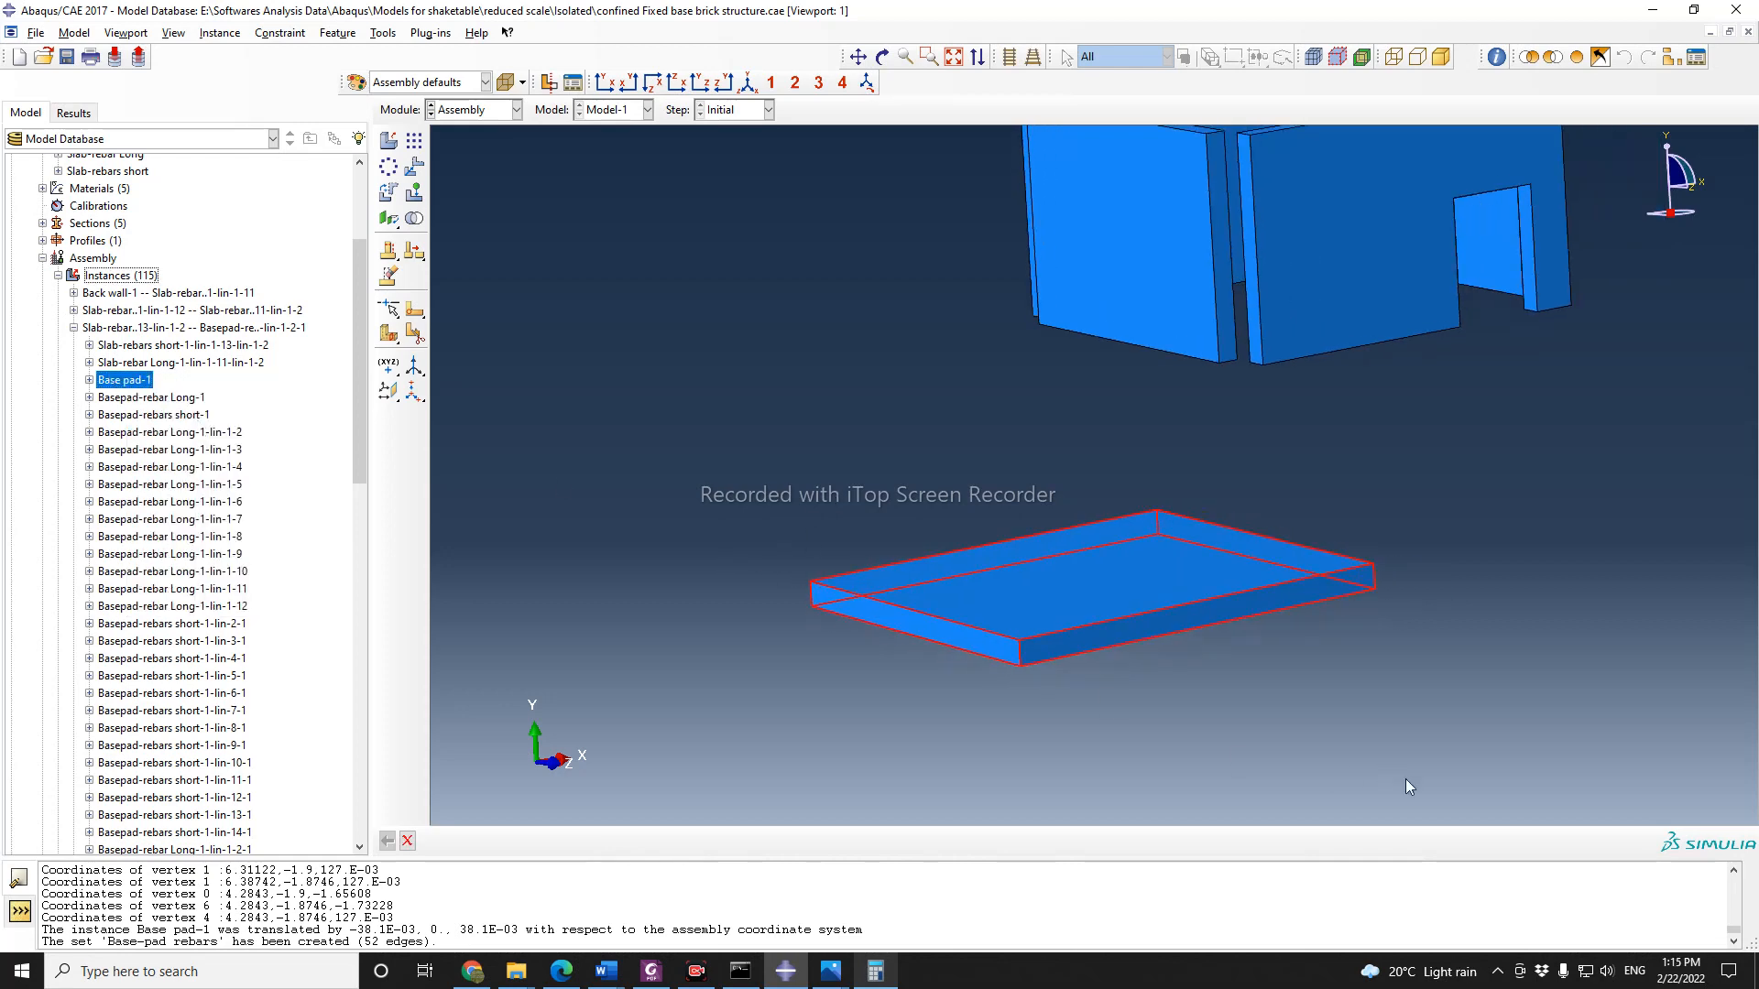
pyautogui.scroll(-4, 1353, 712)
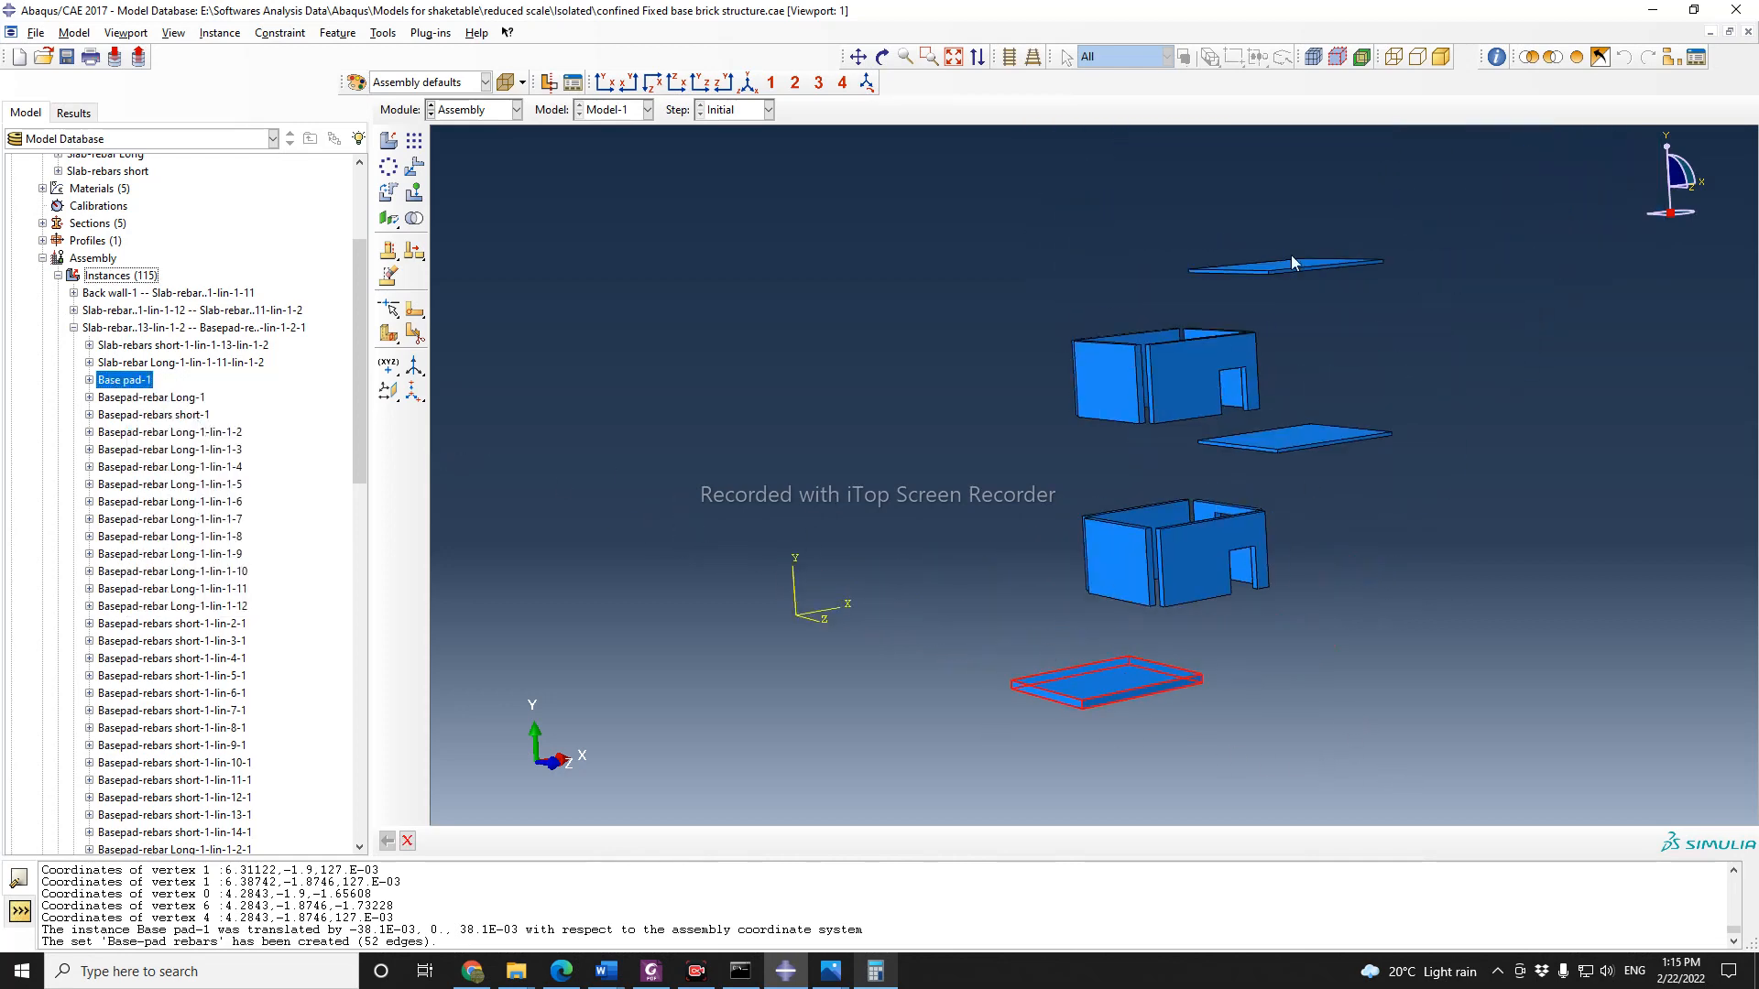
pyautogui.scroll(2, 1156, 700)
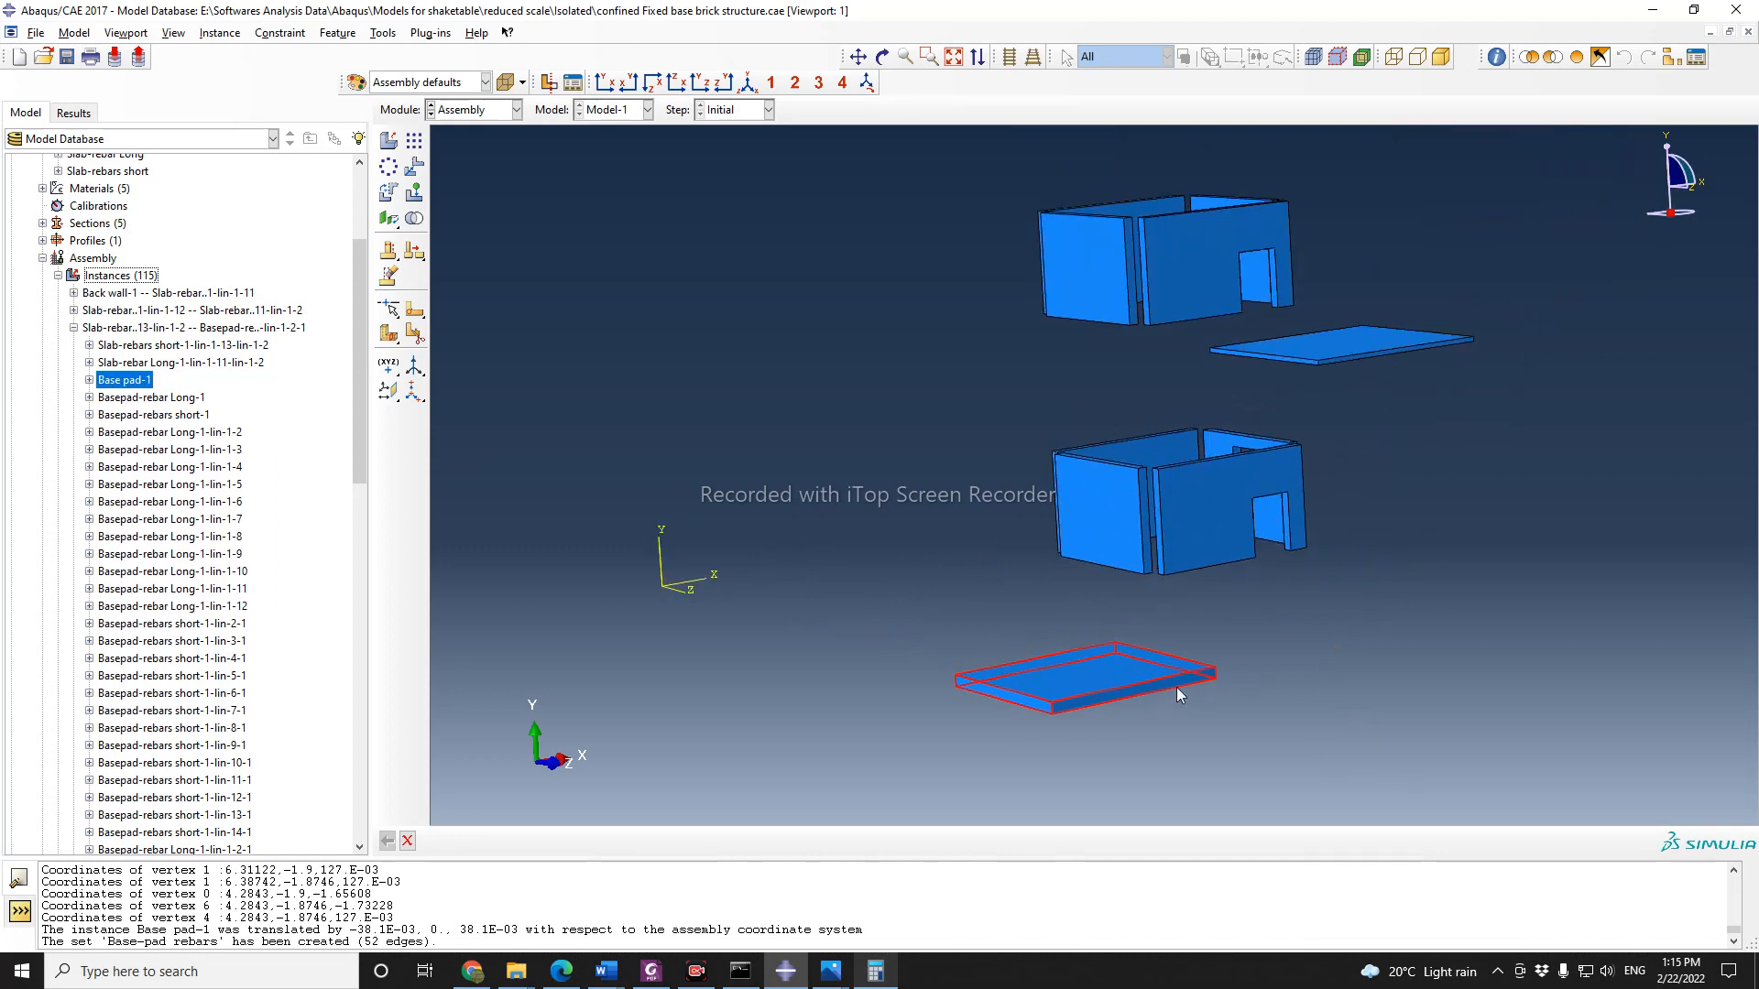
pyautogui.scroll(1, 1097, 623)
pyautogui.scroll(1, 1098, 623)
pyautogui.scroll(1, 1054, 800)
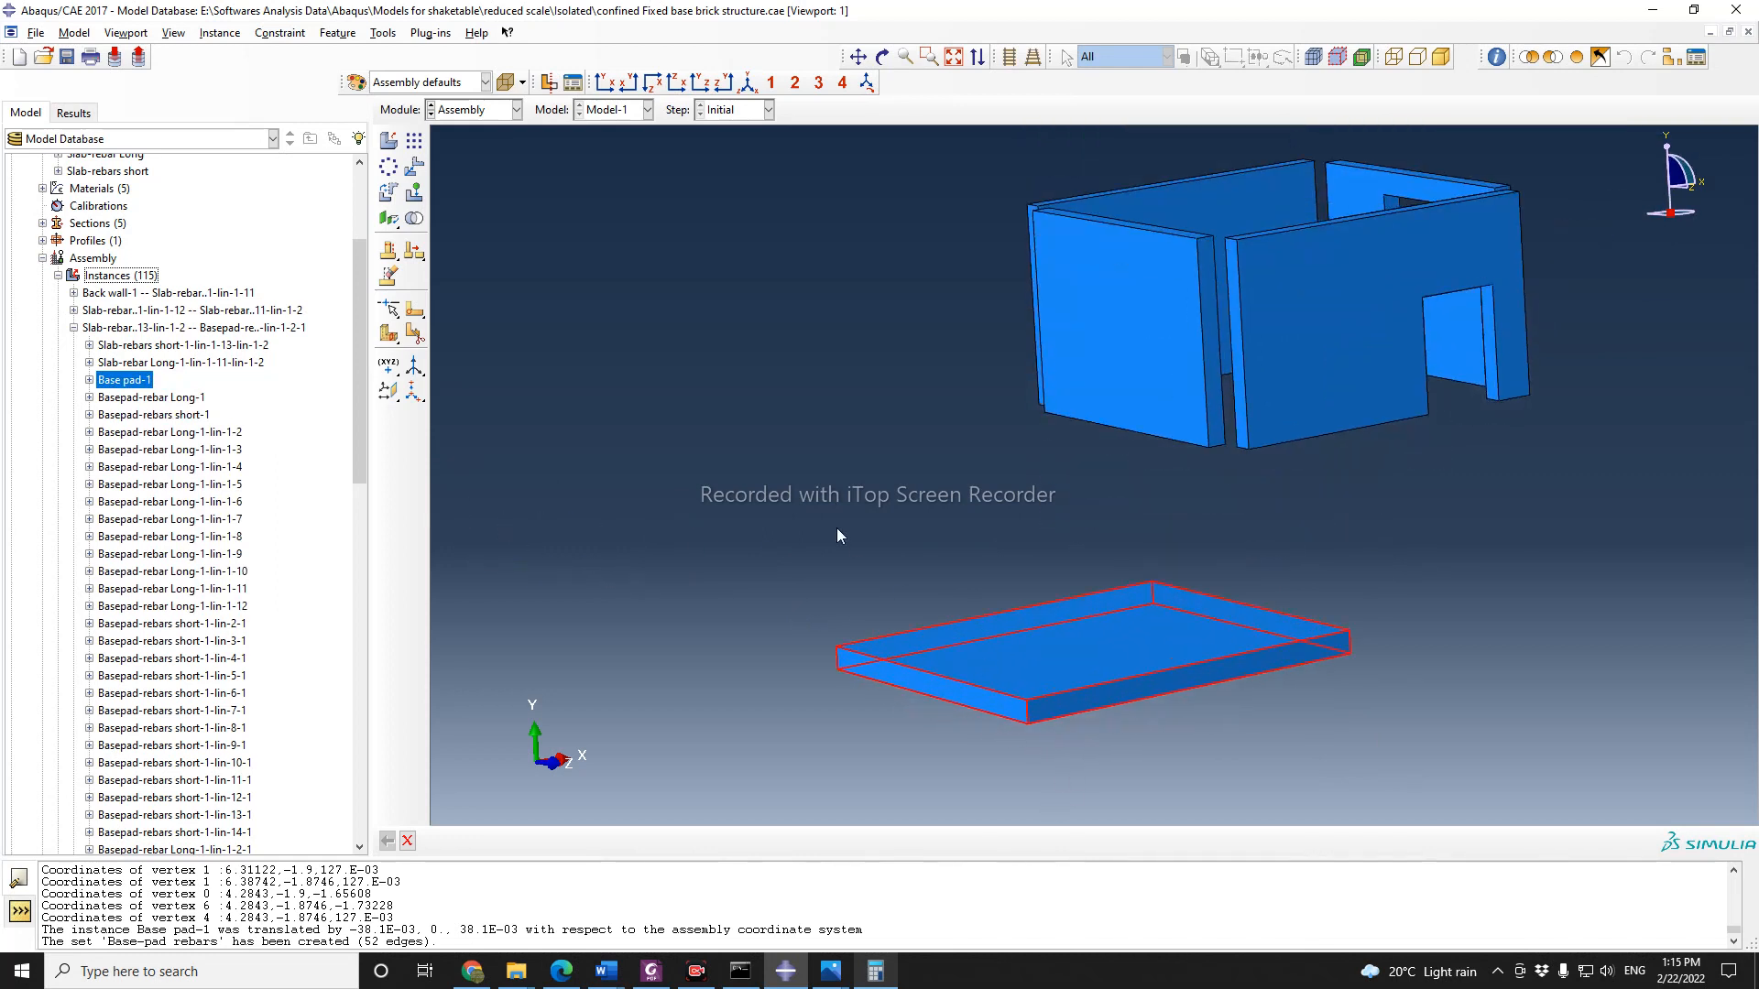
pyautogui.click(408, 841)
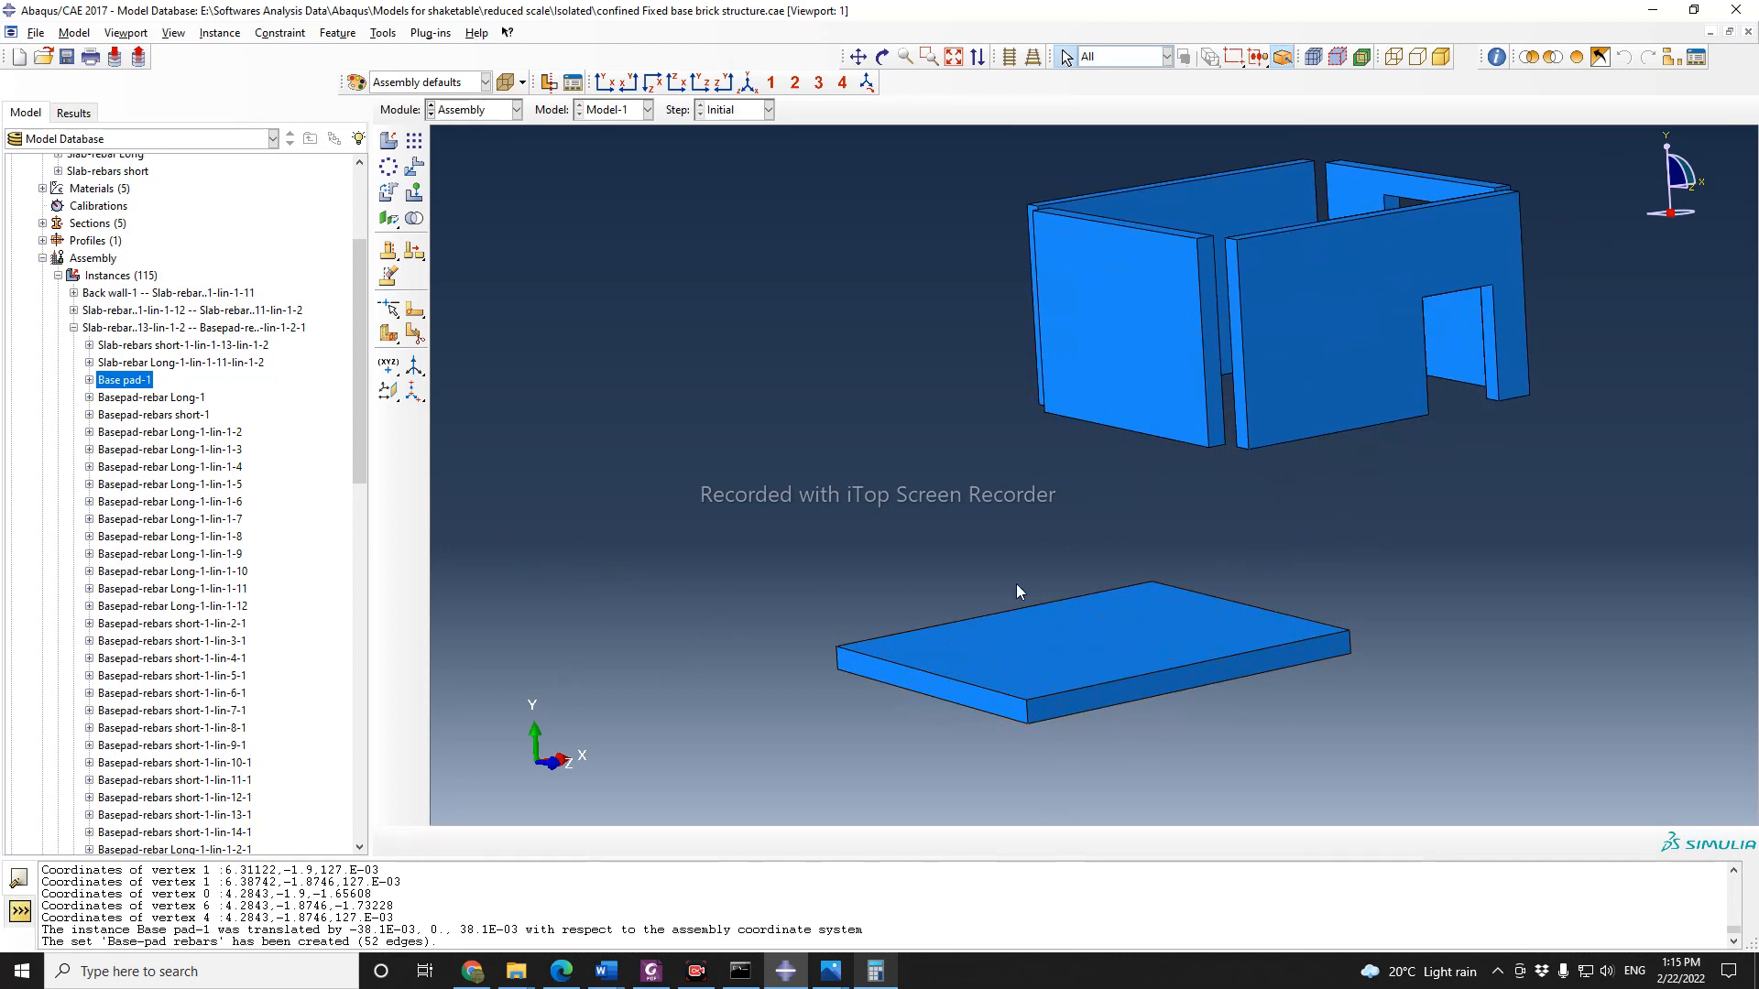
# Step: Collapse the two expanded instance groups containing the base pad and its rebars in the assembly tree
pyautogui.scroll(-1, 1203, 711)
pyautogui.scroll(-1, 1442, 655)
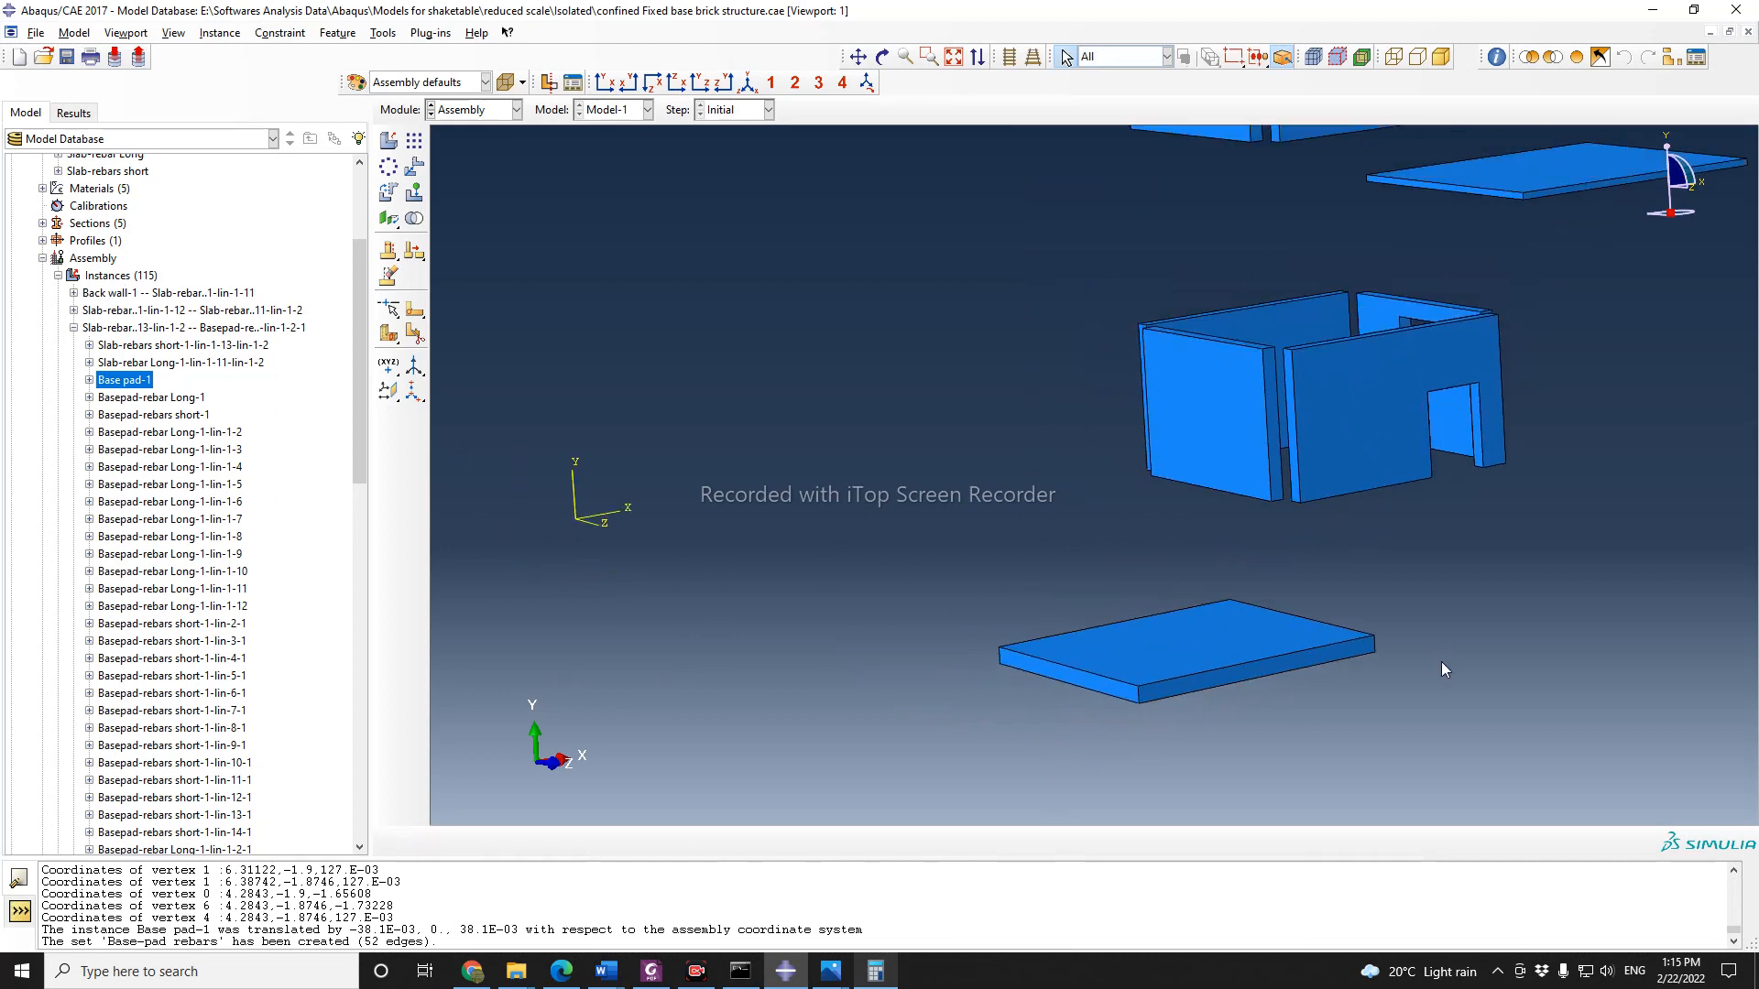
pyautogui.scroll(-1, 1350, 695)
pyautogui.scroll(-1, 839, 533)
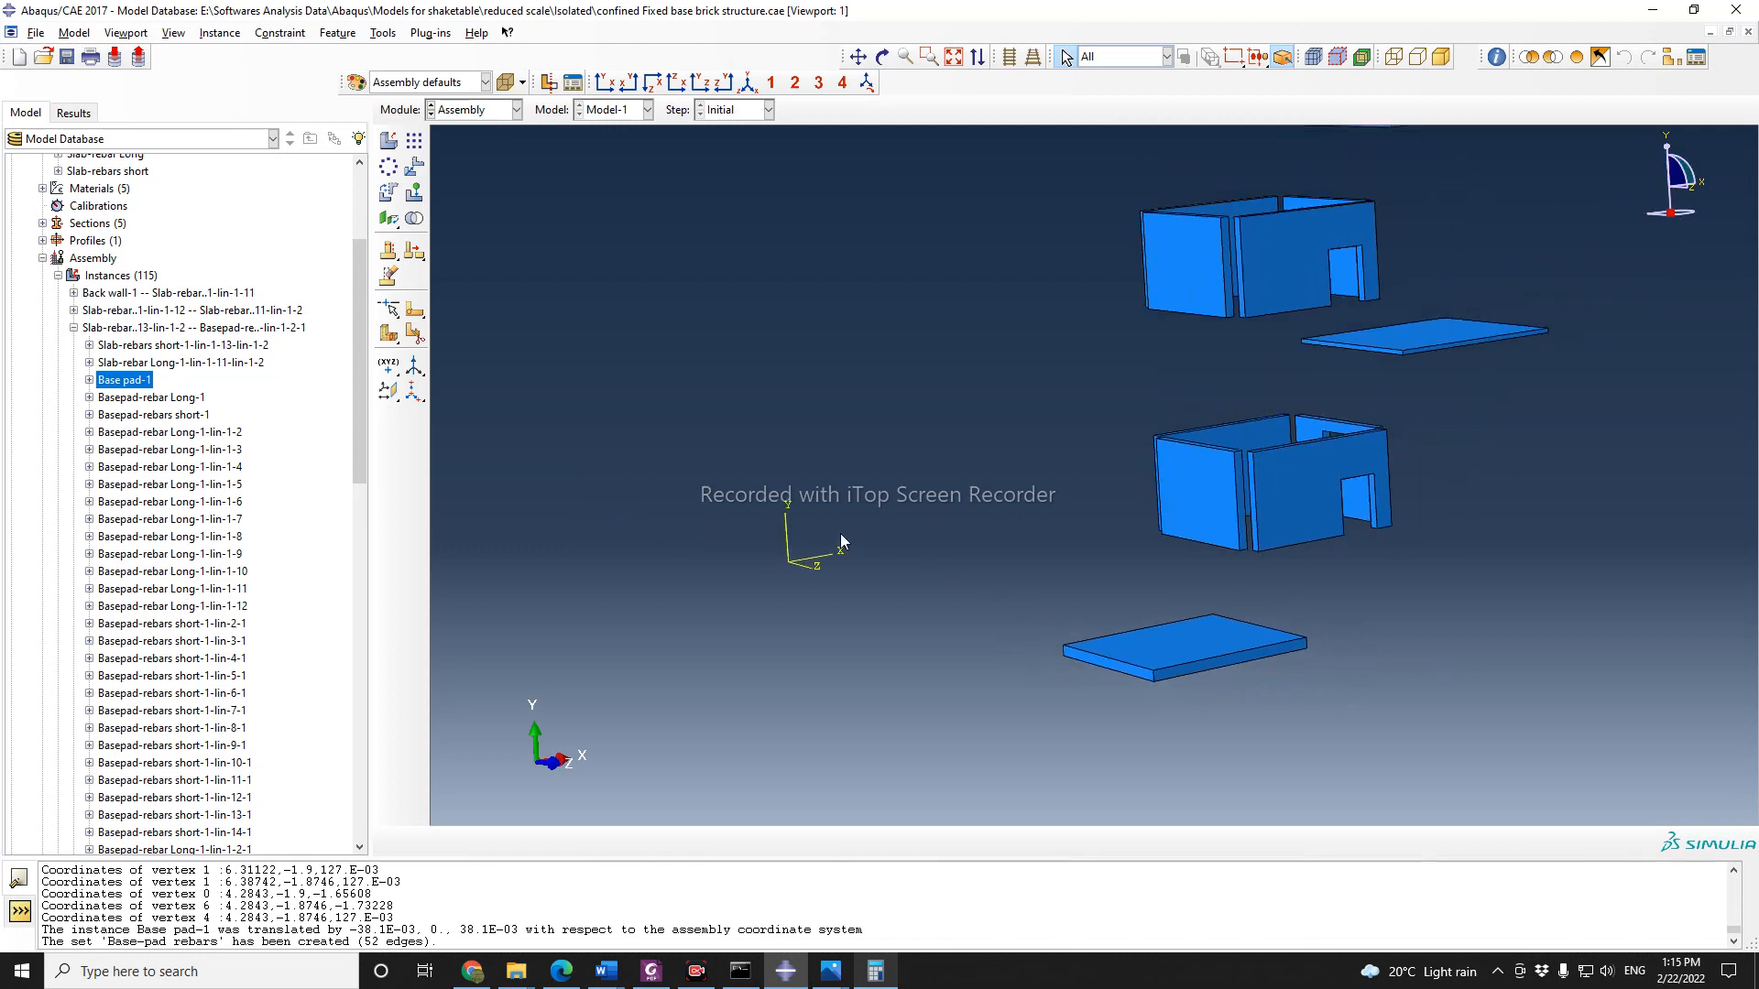
pyautogui.scroll(-1, 662, 664)
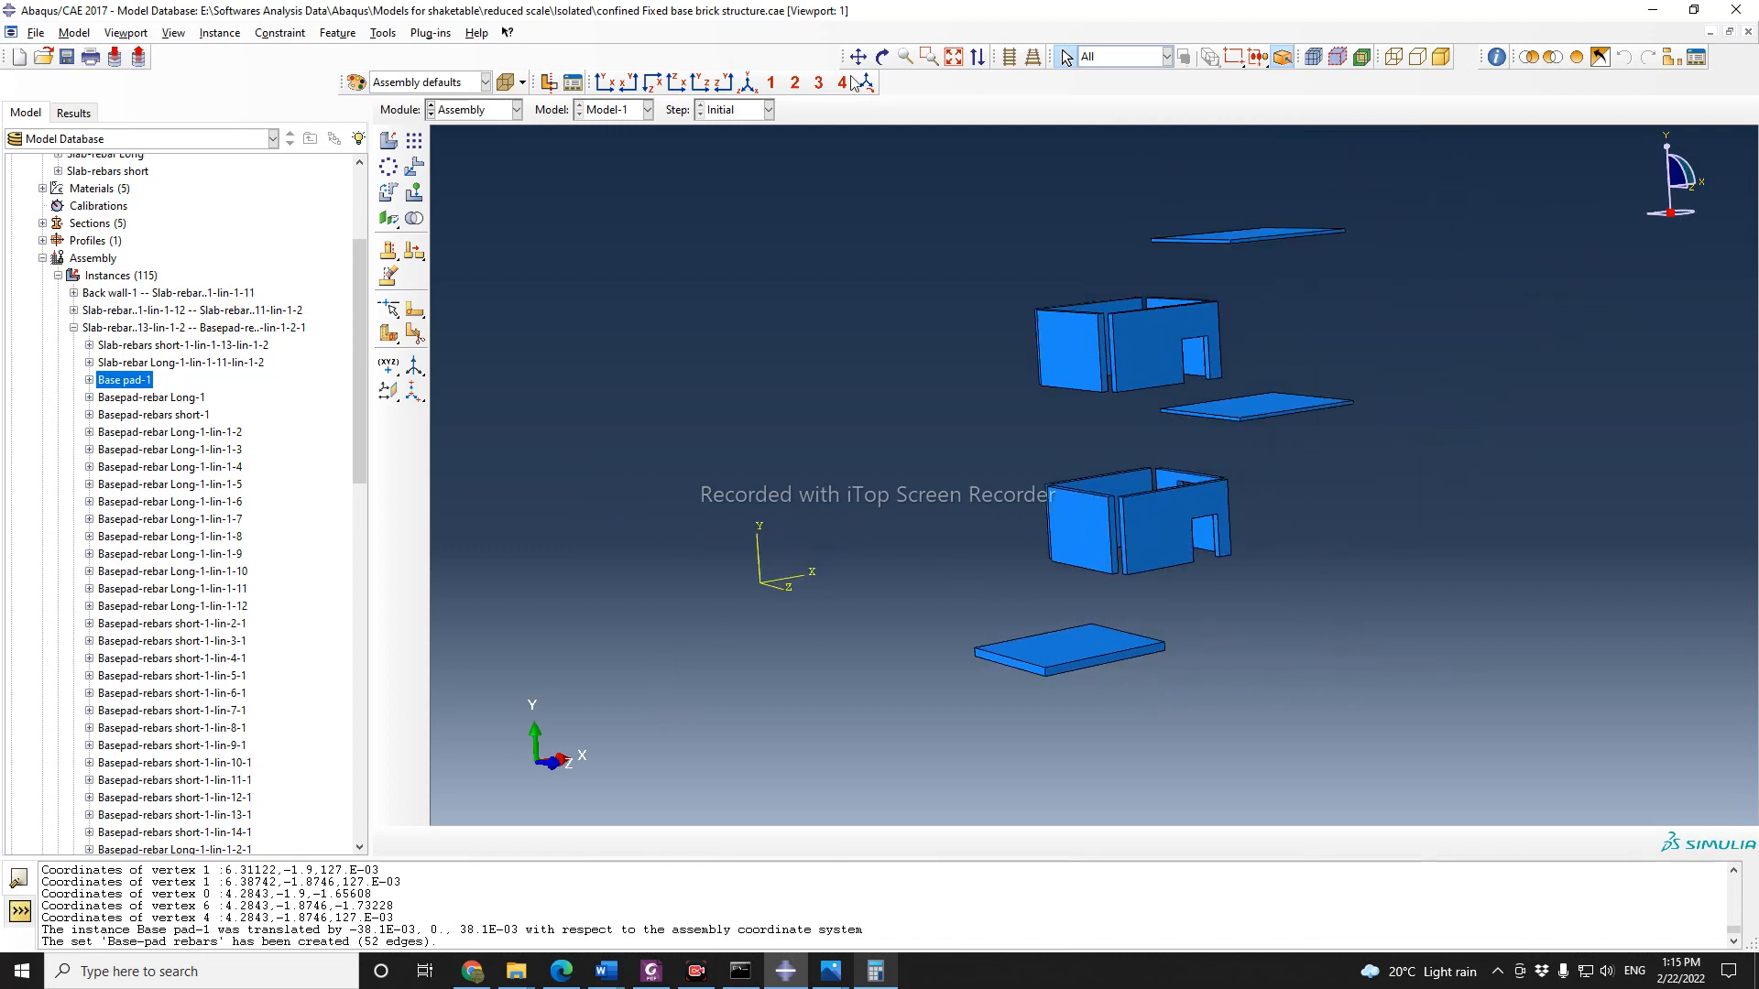
pyautogui.click(880, 58)
pyautogui.moveTo(998, 551); pyautogui.dragTo(921, 536)
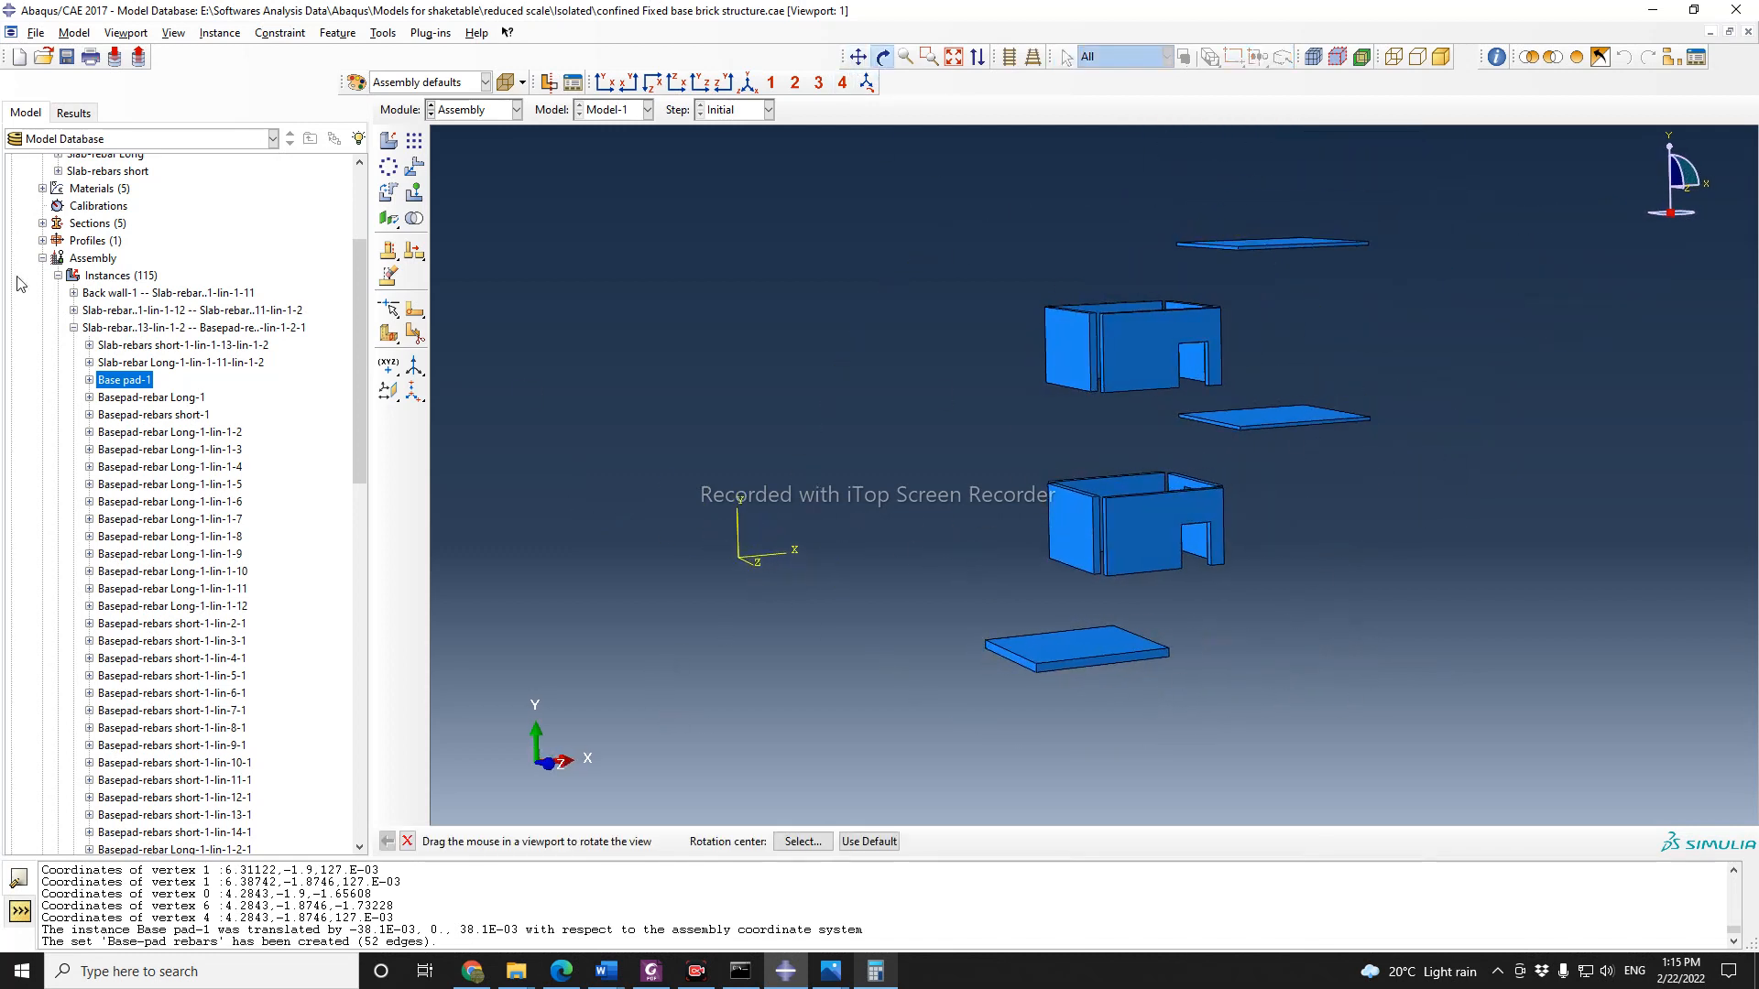
pyautogui.click(73, 328)
pyautogui.click(74, 345)
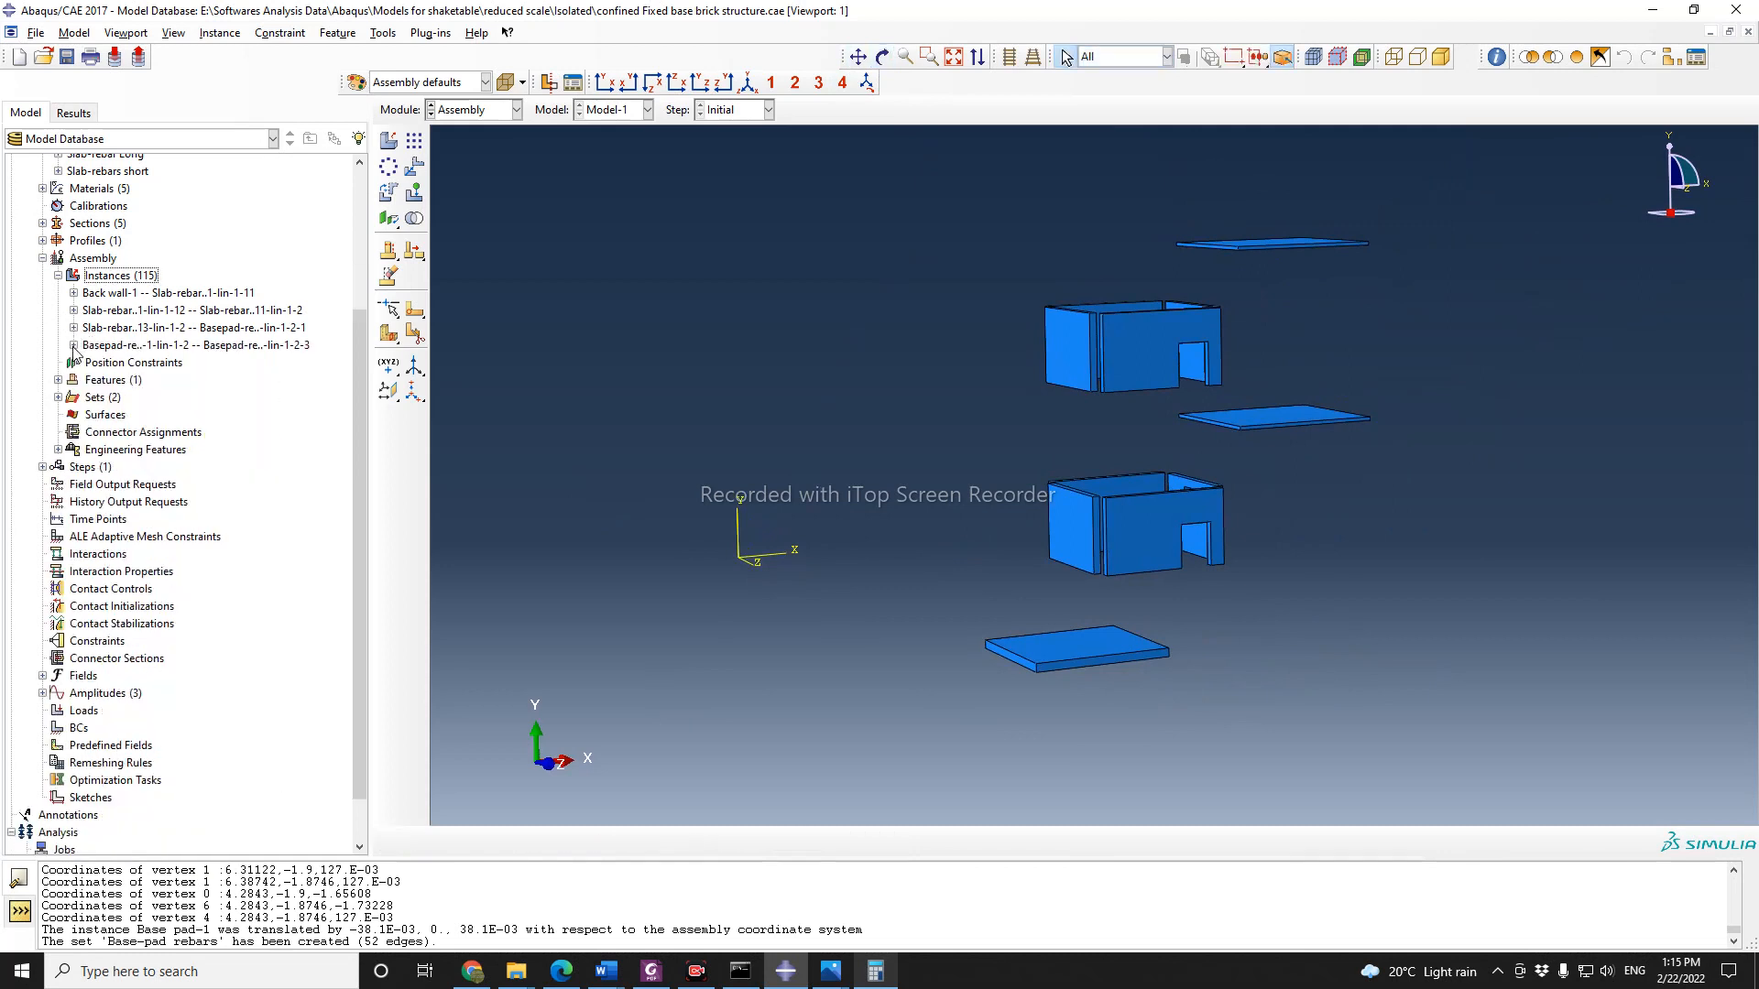
# Step: Examine the arrangement of the base pad, walls and slabs of both storeys from a higher angle
pyautogui.click(882, 57)
pyautogui.moveTo(1085, 452); pyautogui.dragTo(1093, 530)
pyautogui.moveTo(1132, 555); pyautogui.dragTo(1271, 515)
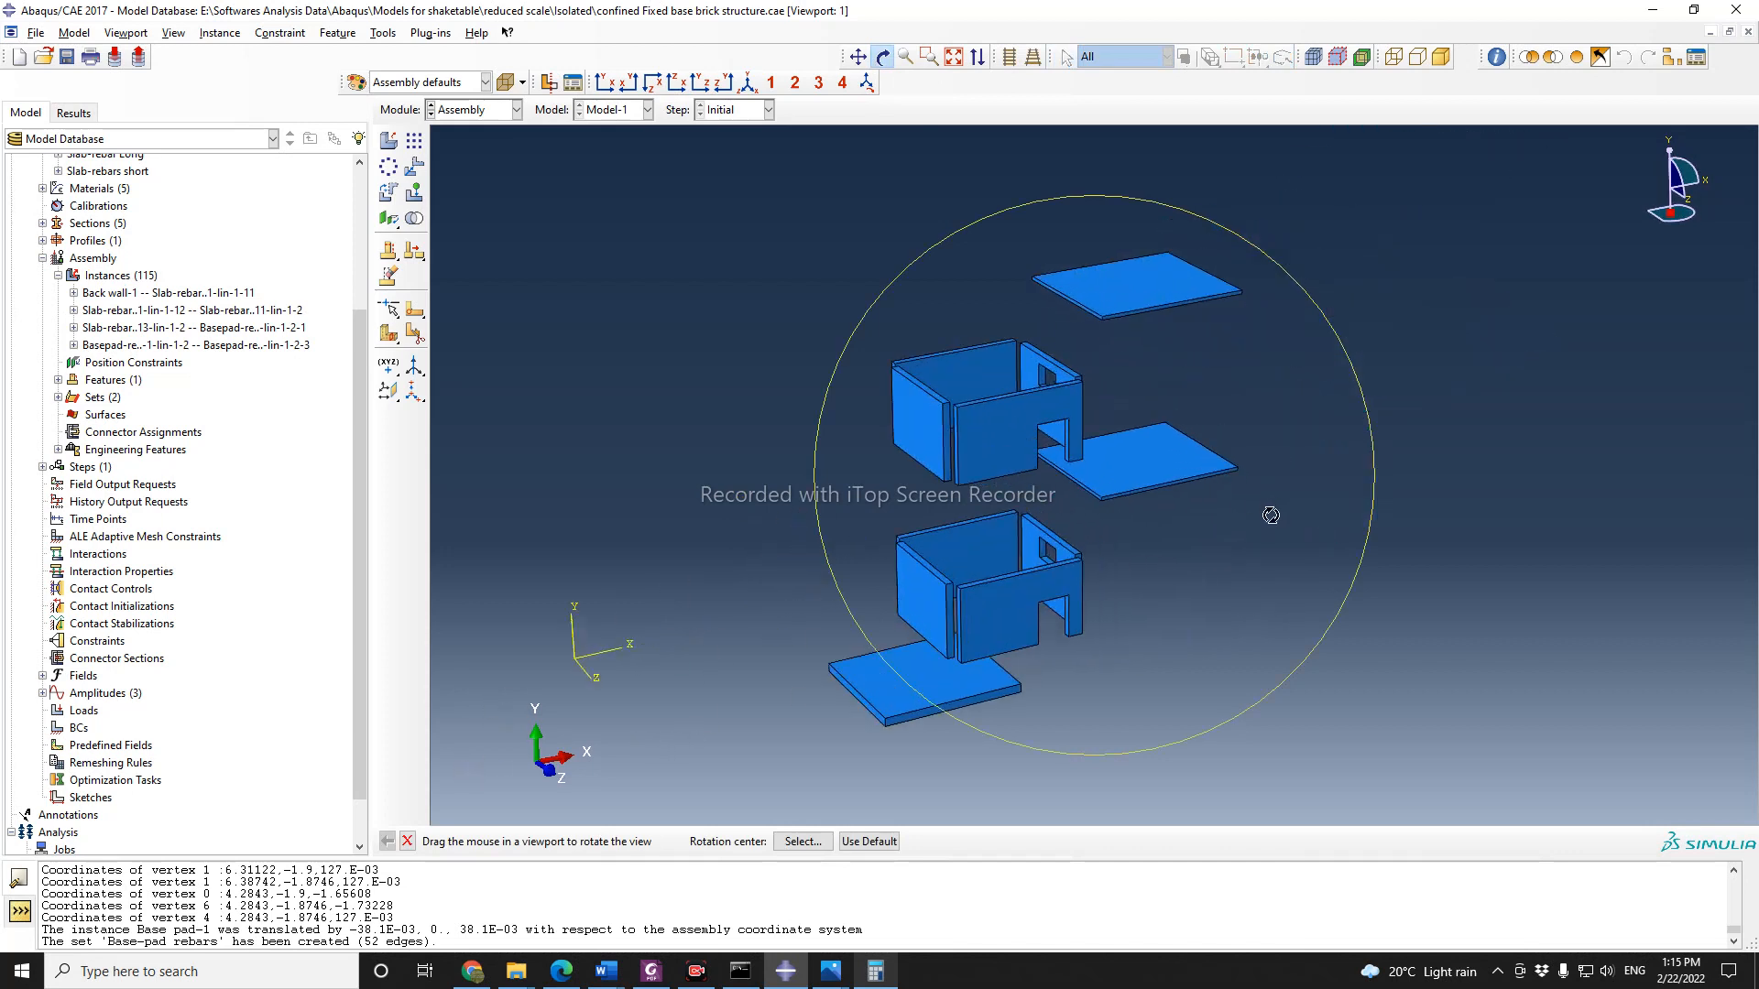
pyautogui.click(406, 840)
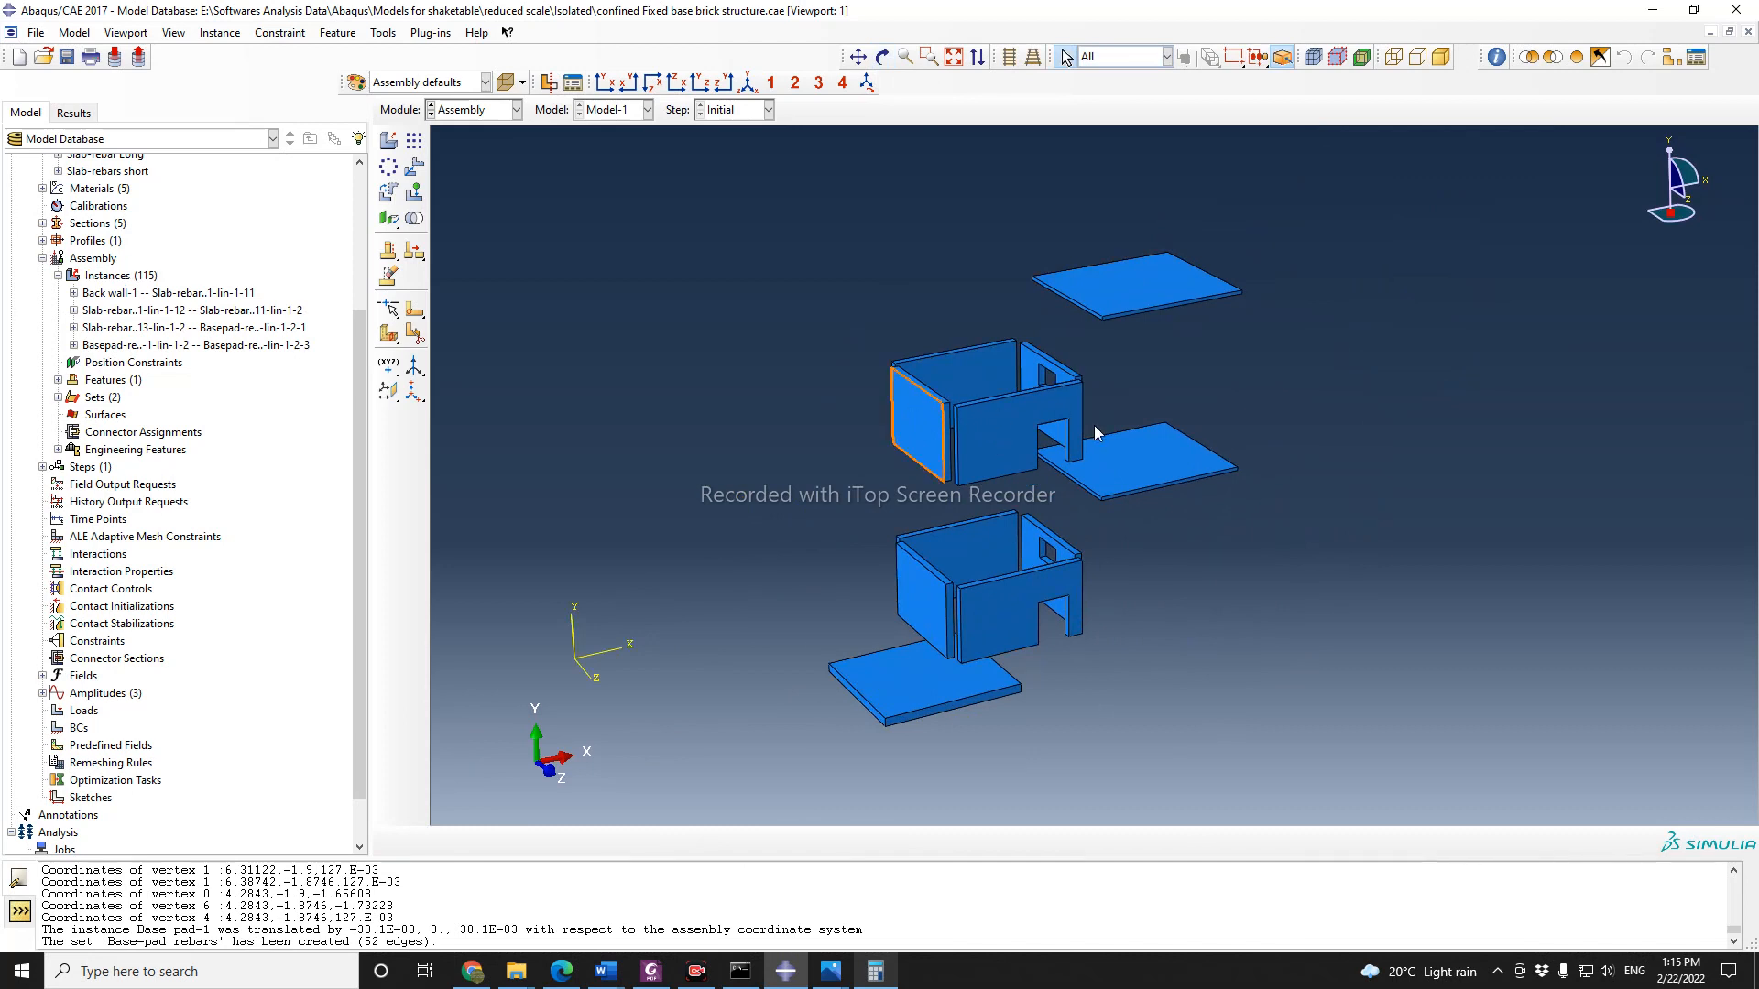
pyautogui.scroll(3, 953, 405)
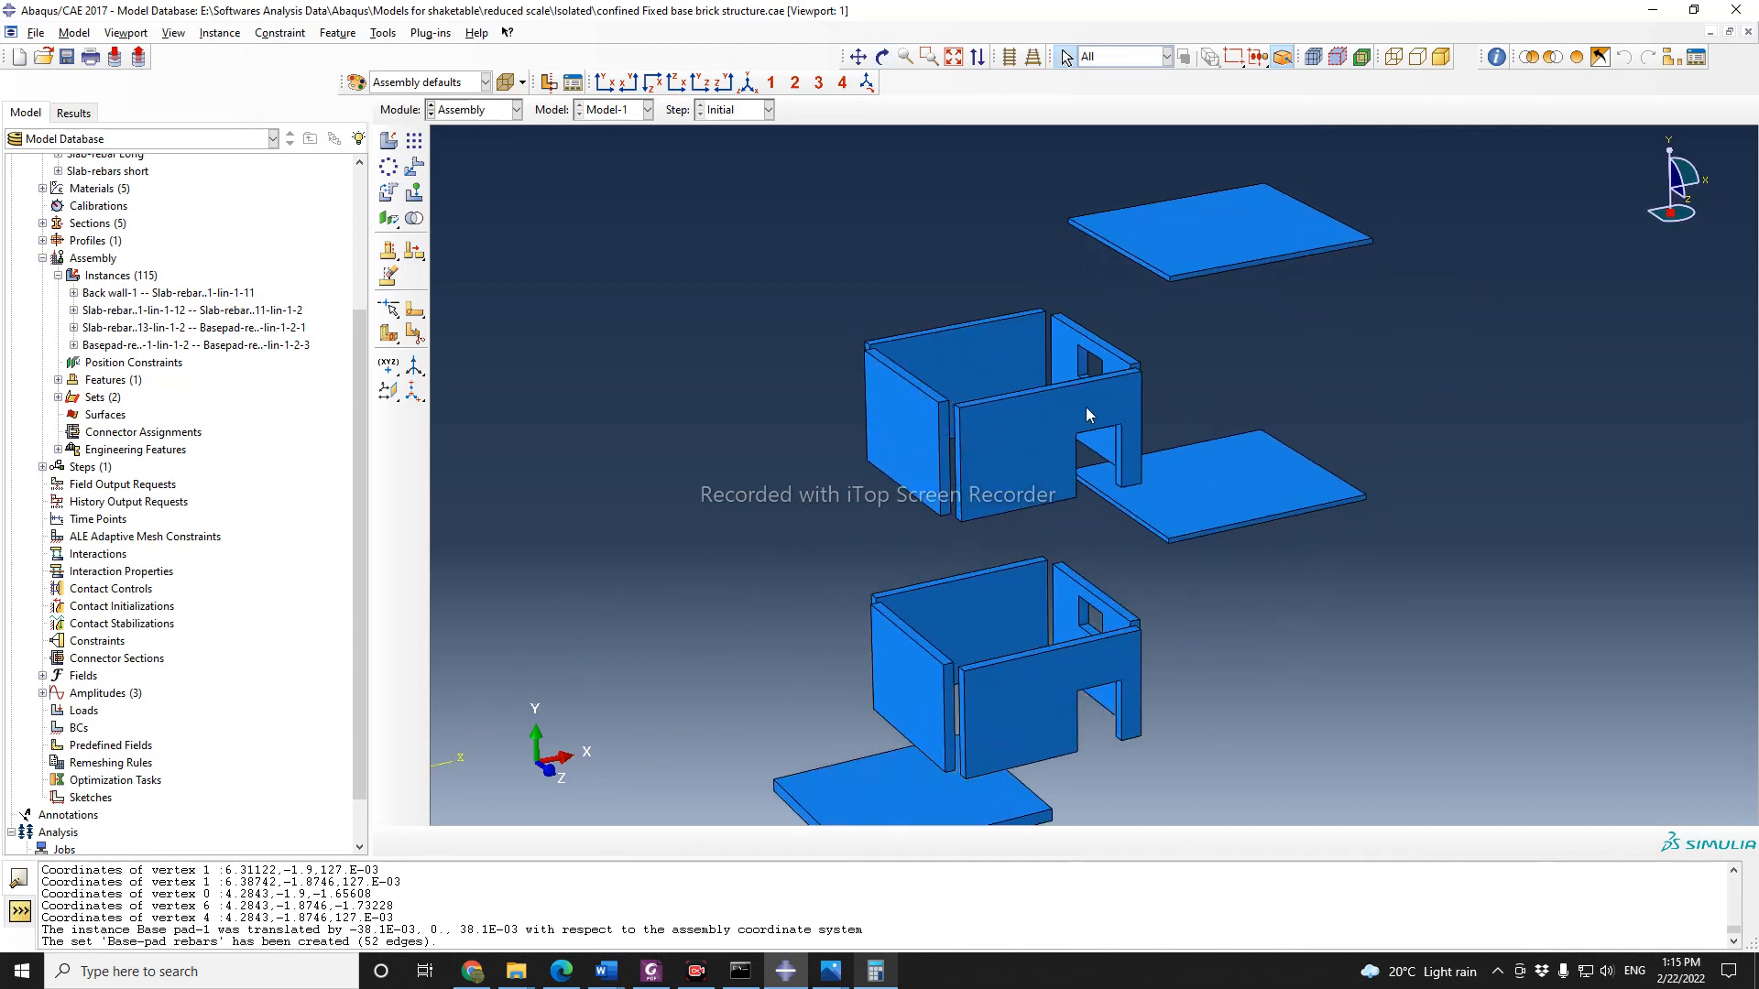
pyautogui.scroll(-2, 986, 349)
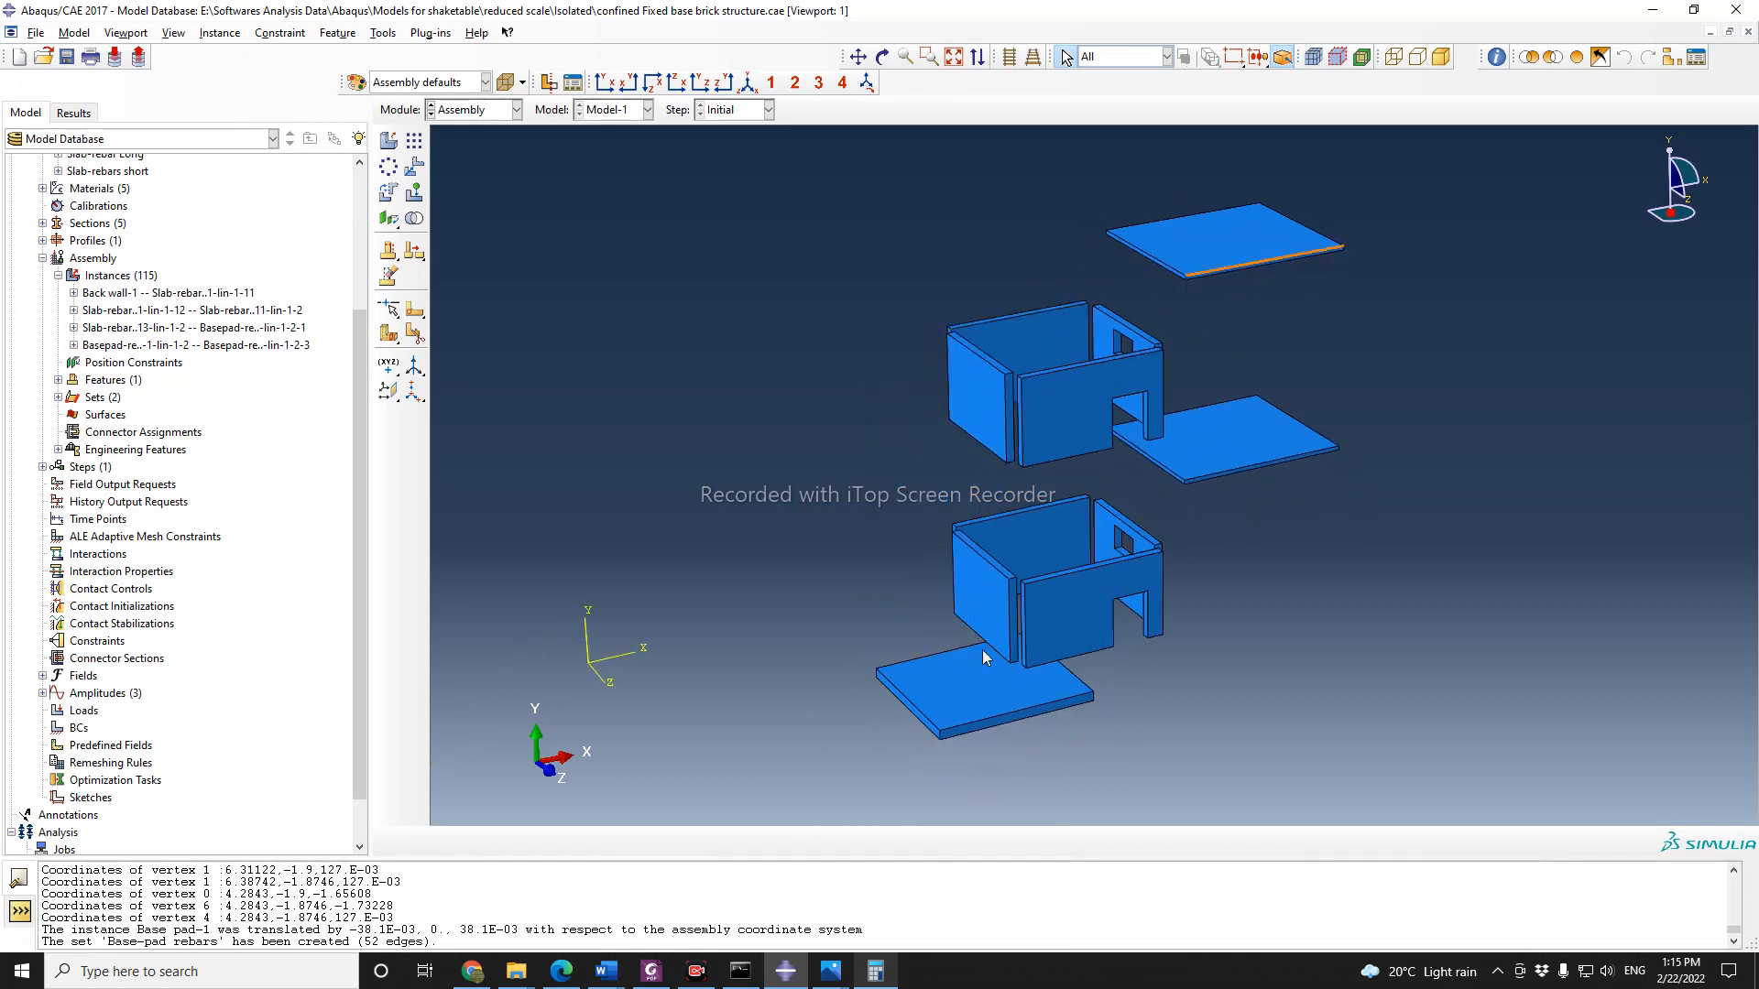